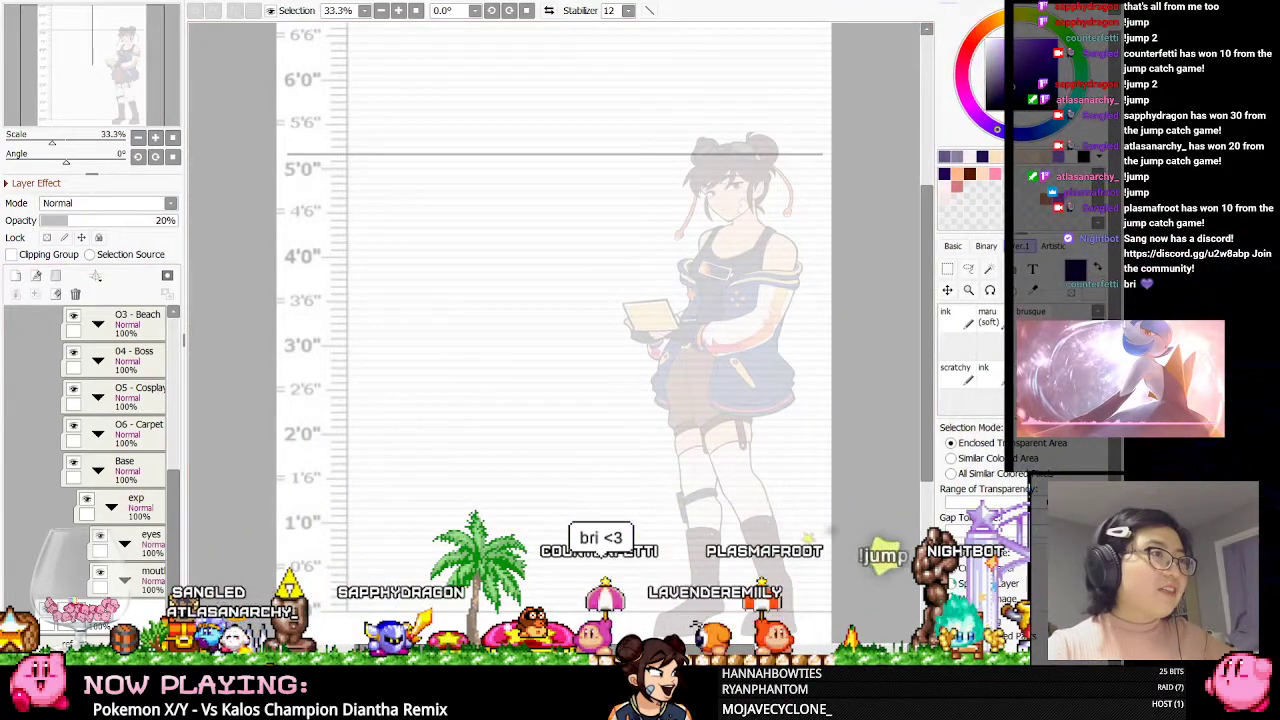
Switch to the document with the three uniformed characters and select the line art layer Layer81 in the O1 - Civilian folder
scroll(553, 340, "up", 1)
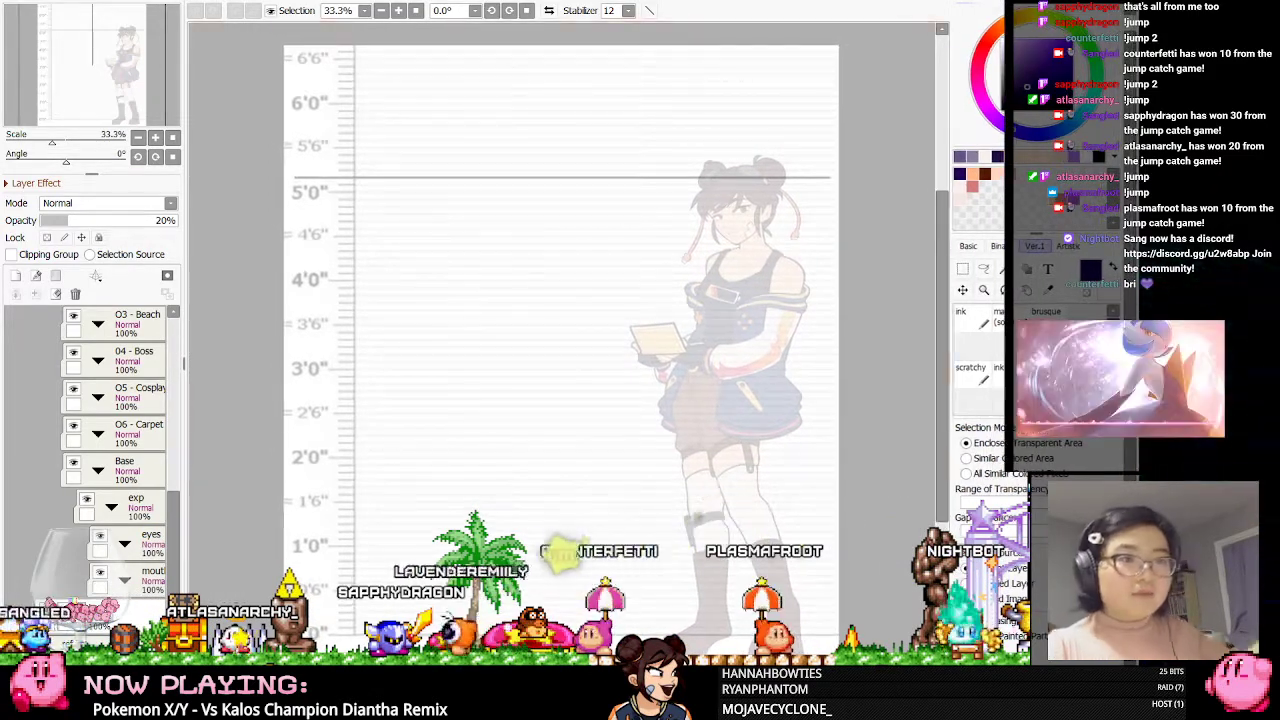
left_click_drag(1134, 360, 1048, 360)
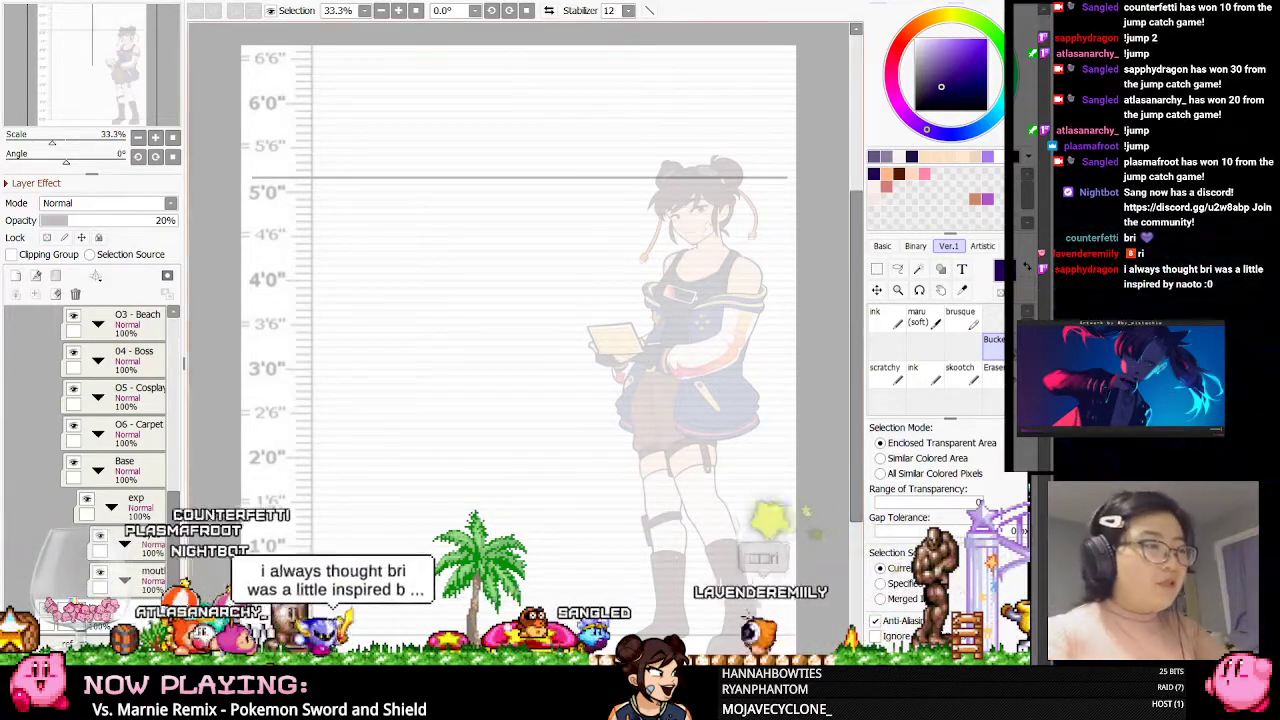
key("ctrl+Tab")
scroll(582, 131, "down", 2)
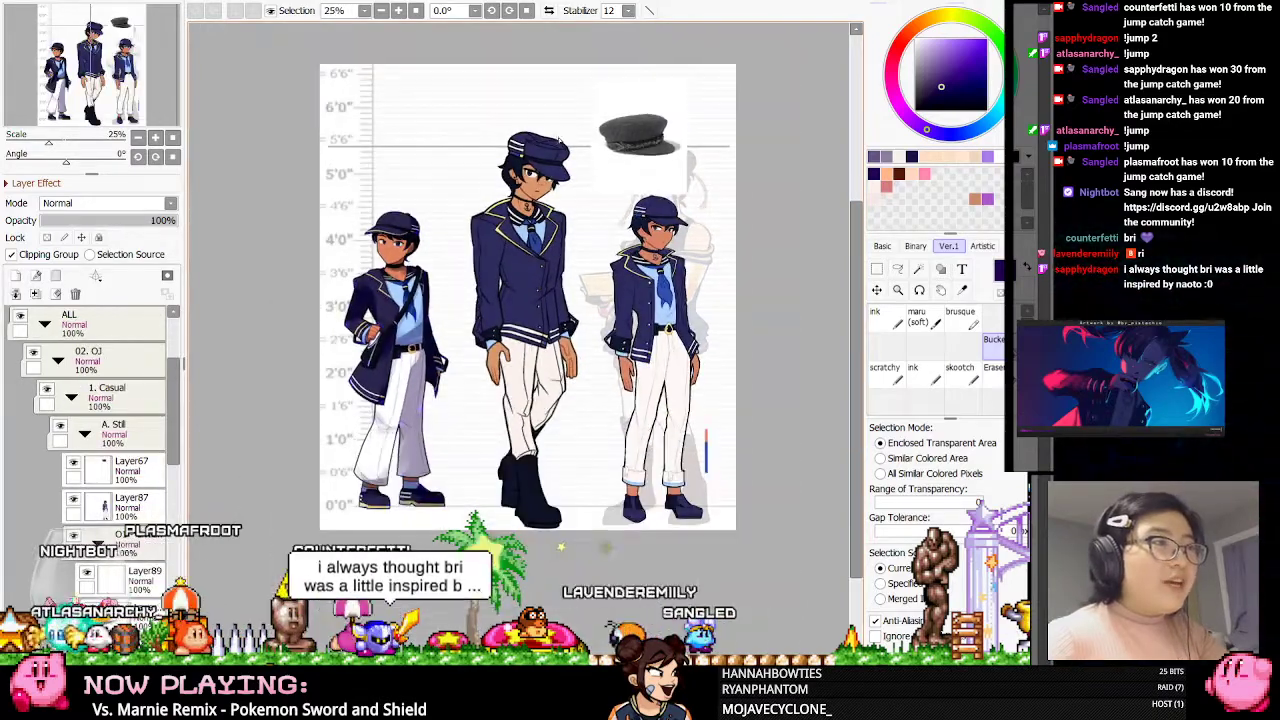
scroll(564, 127, "up", 2)
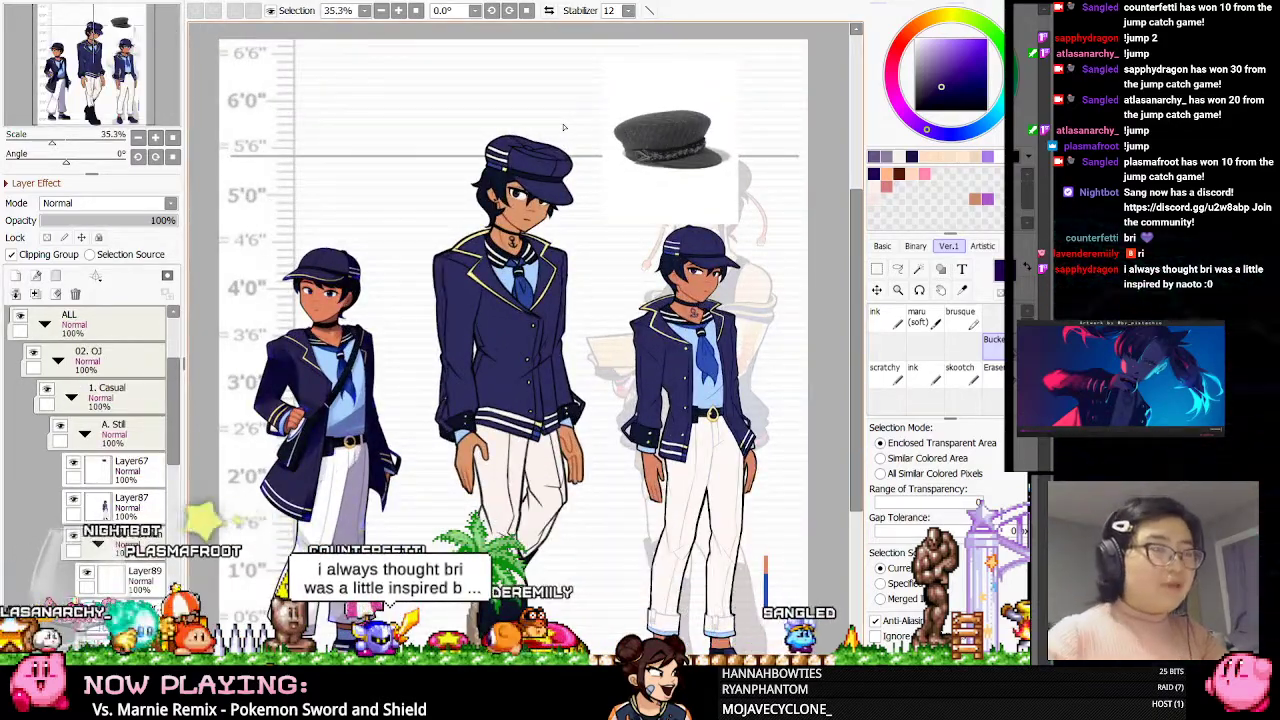
left_click_drag(172, 373, 172, 460)
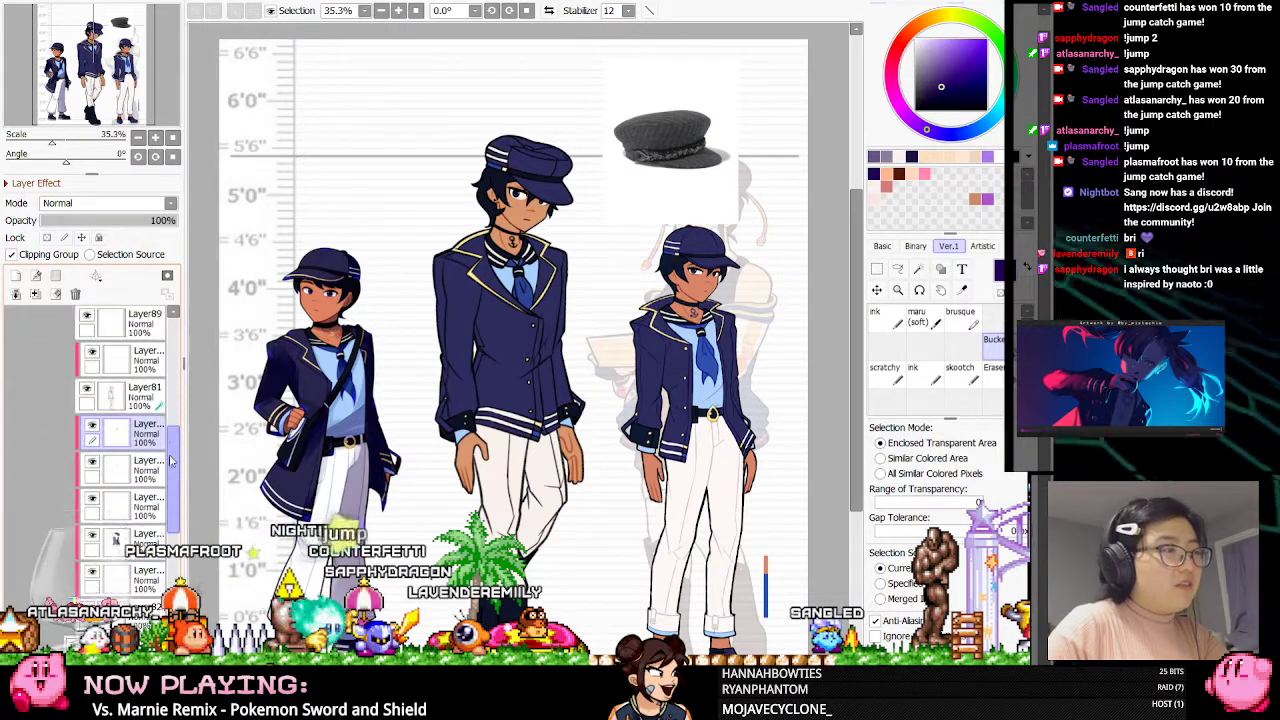
left_click(88, 393)
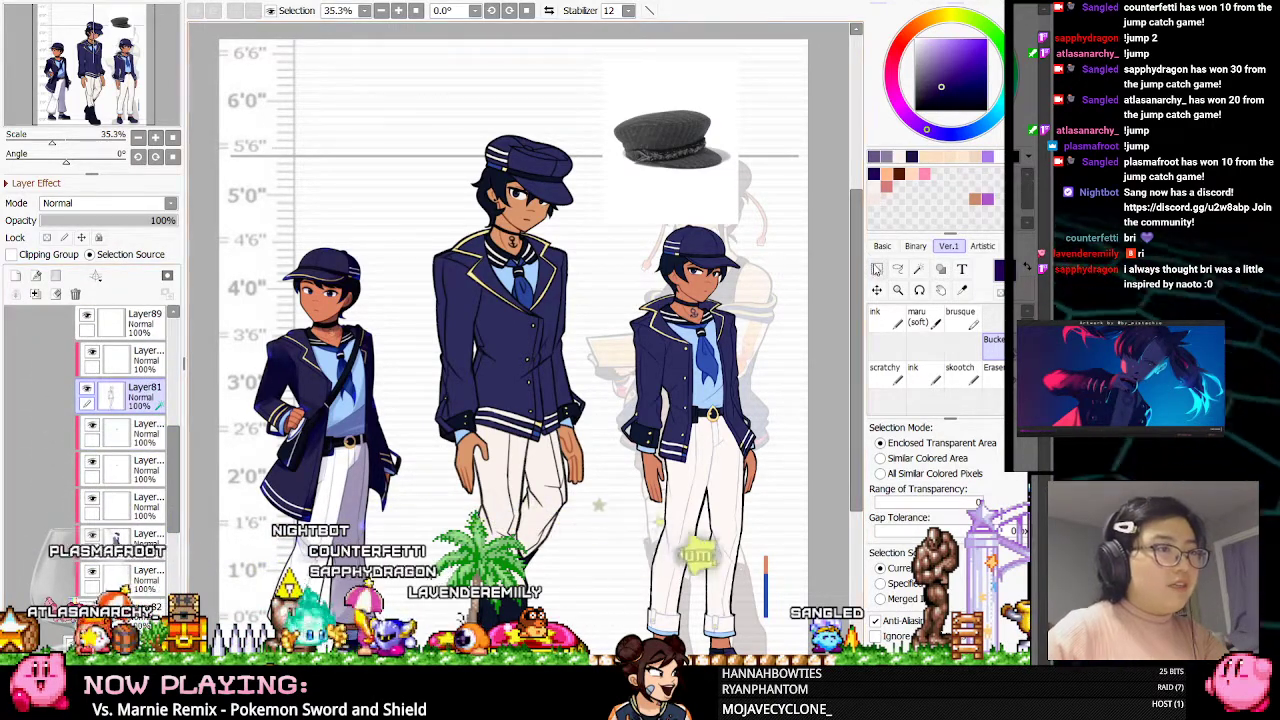
Examine the three uniformed characters and the cap reference photo, comparing their hats and jackets up close and at full size
key("ctrl")
scroll(160, 430, "up", 3)
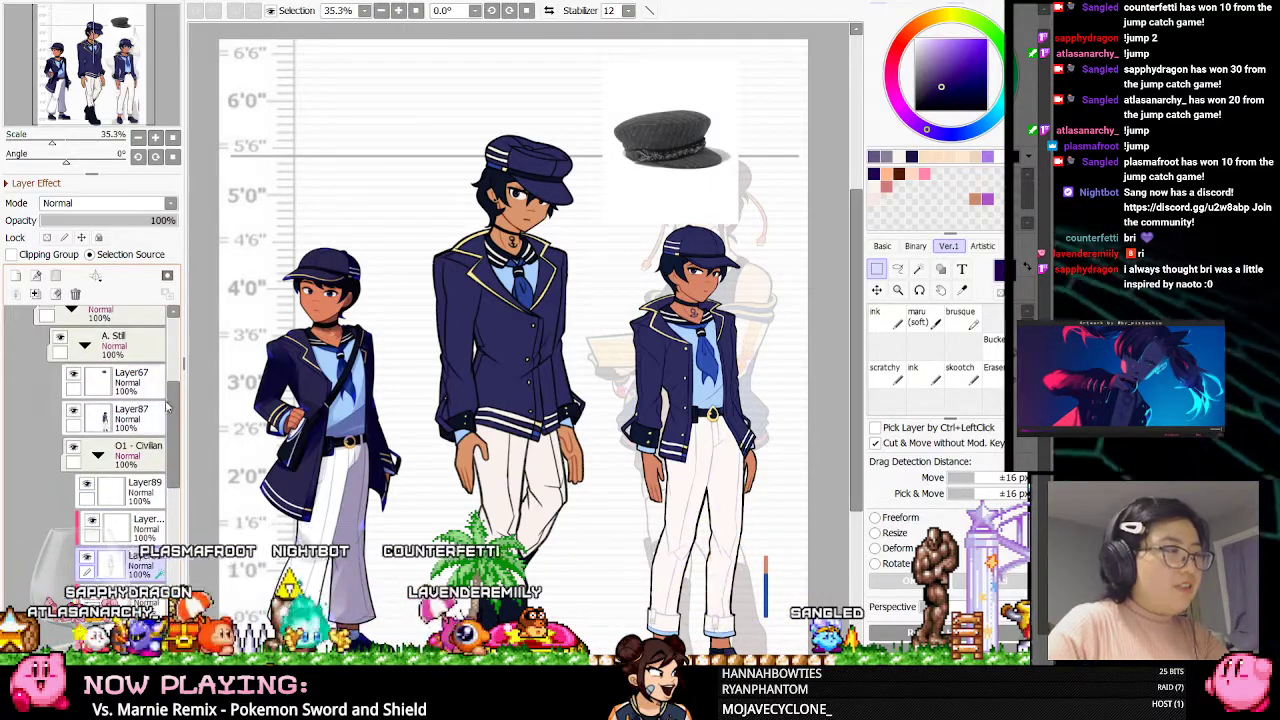
scroll(166, 405, "up", 1)
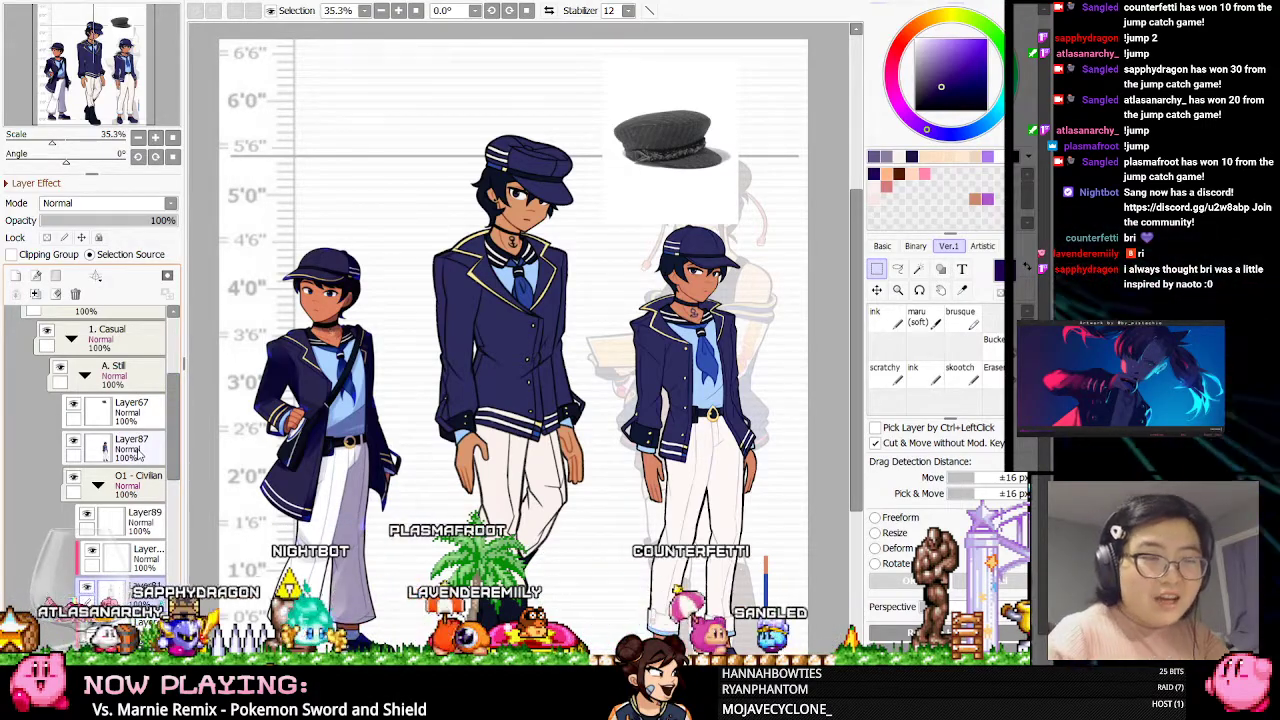
scroll(555, 262, "down", 1)
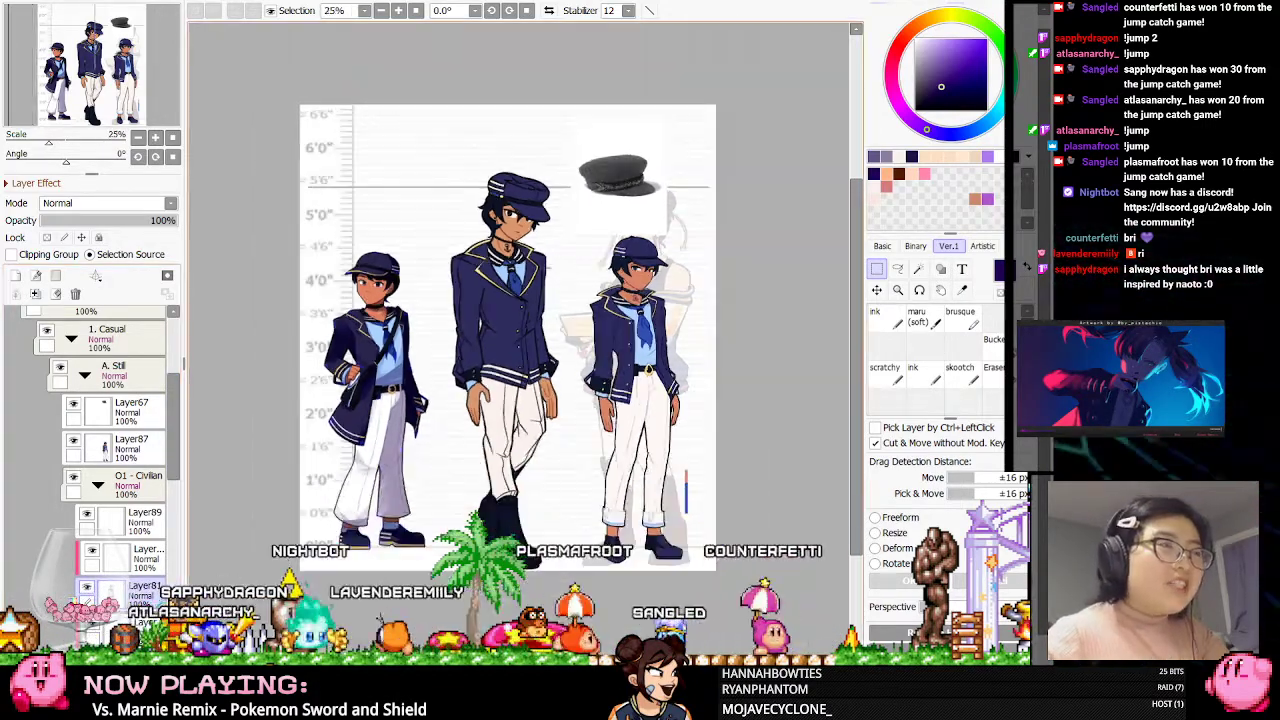
scroll(555, 262, "up", 1)
scroll(240, 358, "up", 1)
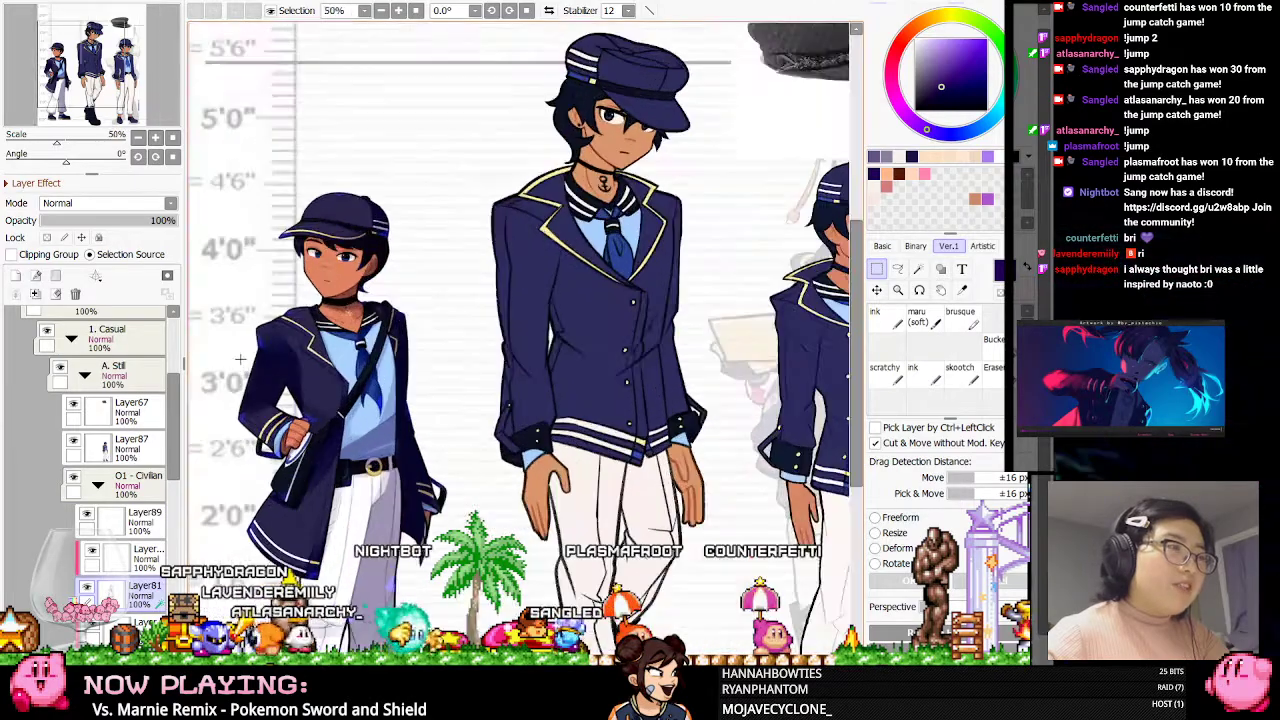
scroll(390, 179, "down", 3)
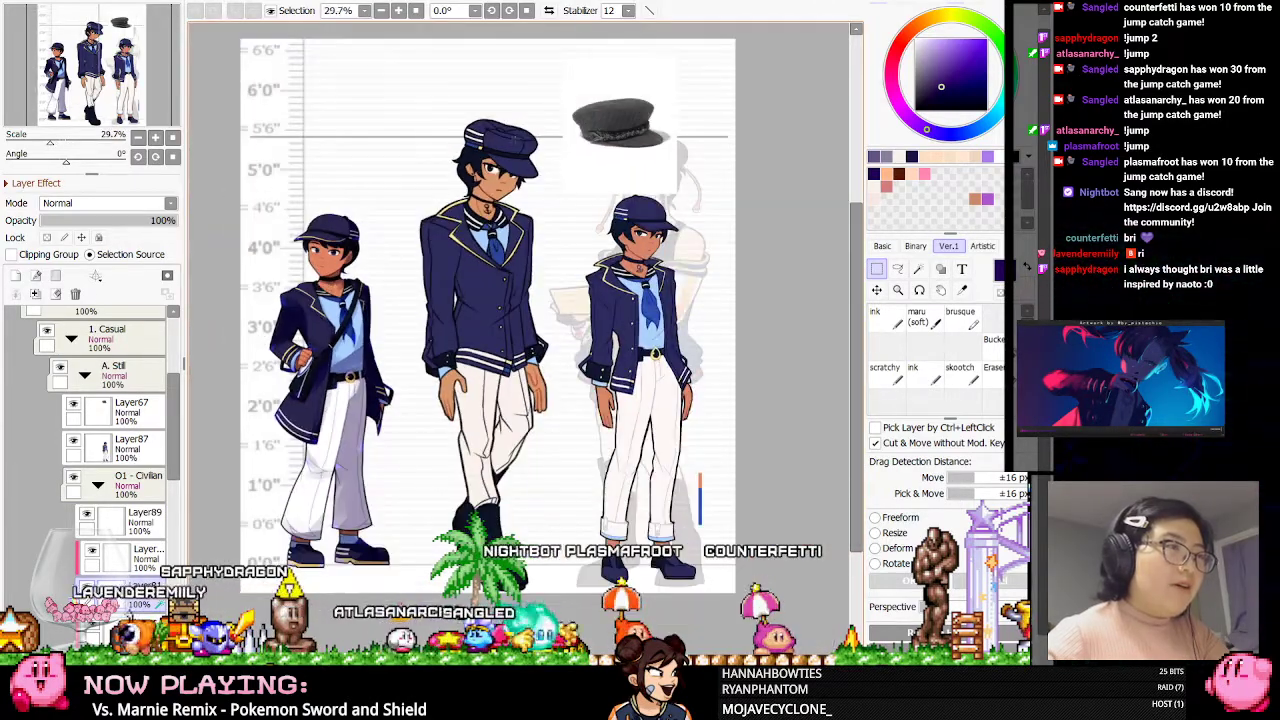
scroll(493, 121, "up", 1)
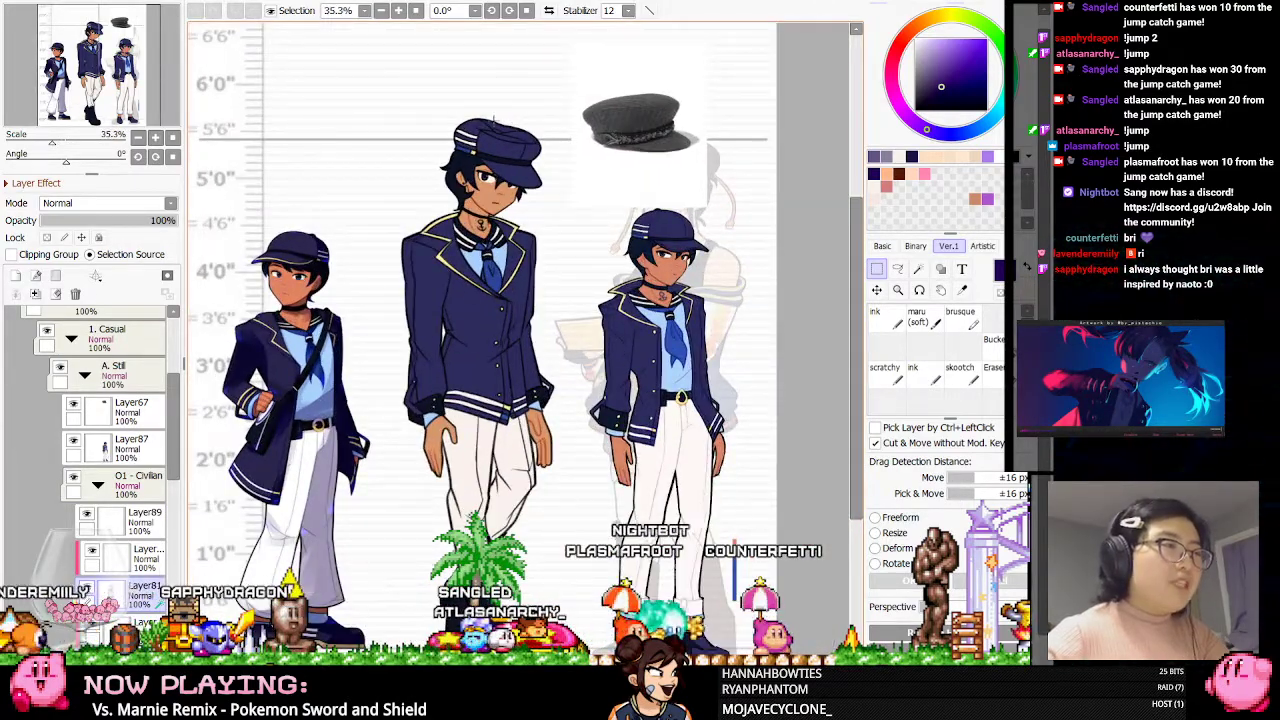
scroll(493, 121, "up", 1)
mouse_move(176, 412)
left_mouse_down()
mouse_move(175, 380)
mouse_move(175, 414)
left_mouse_up()
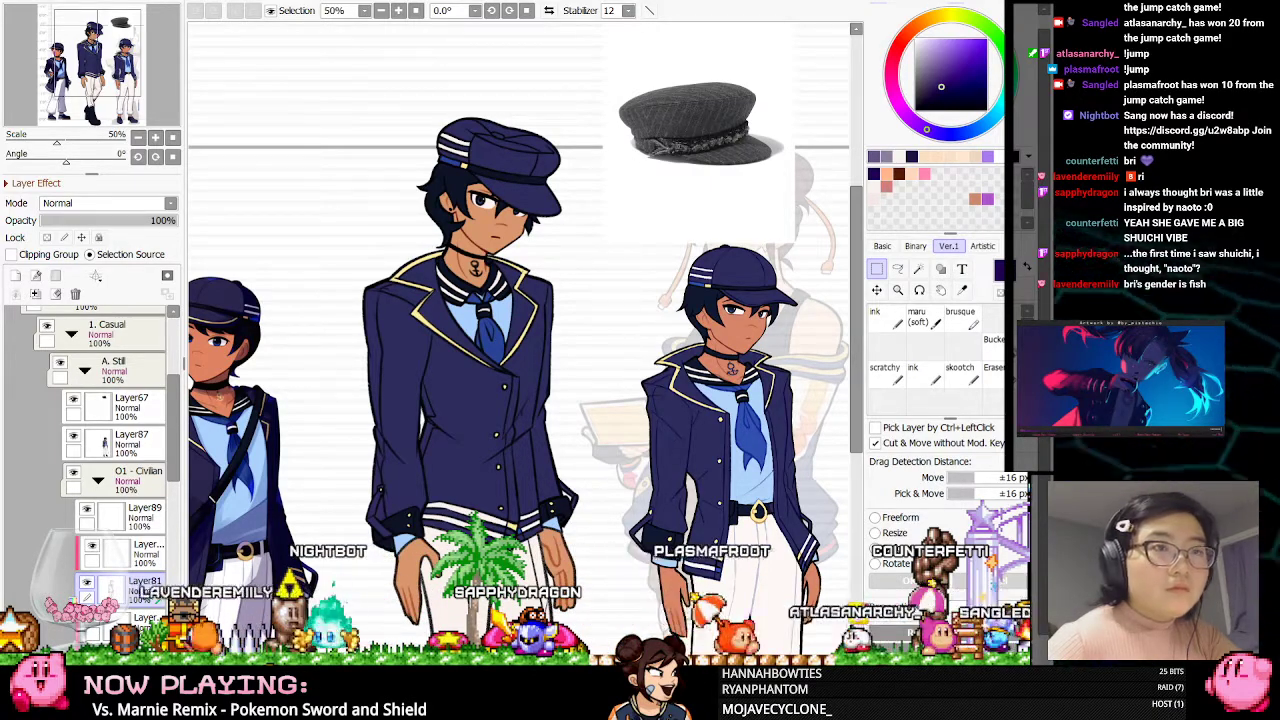
scroll(449, 160, "down", 4)
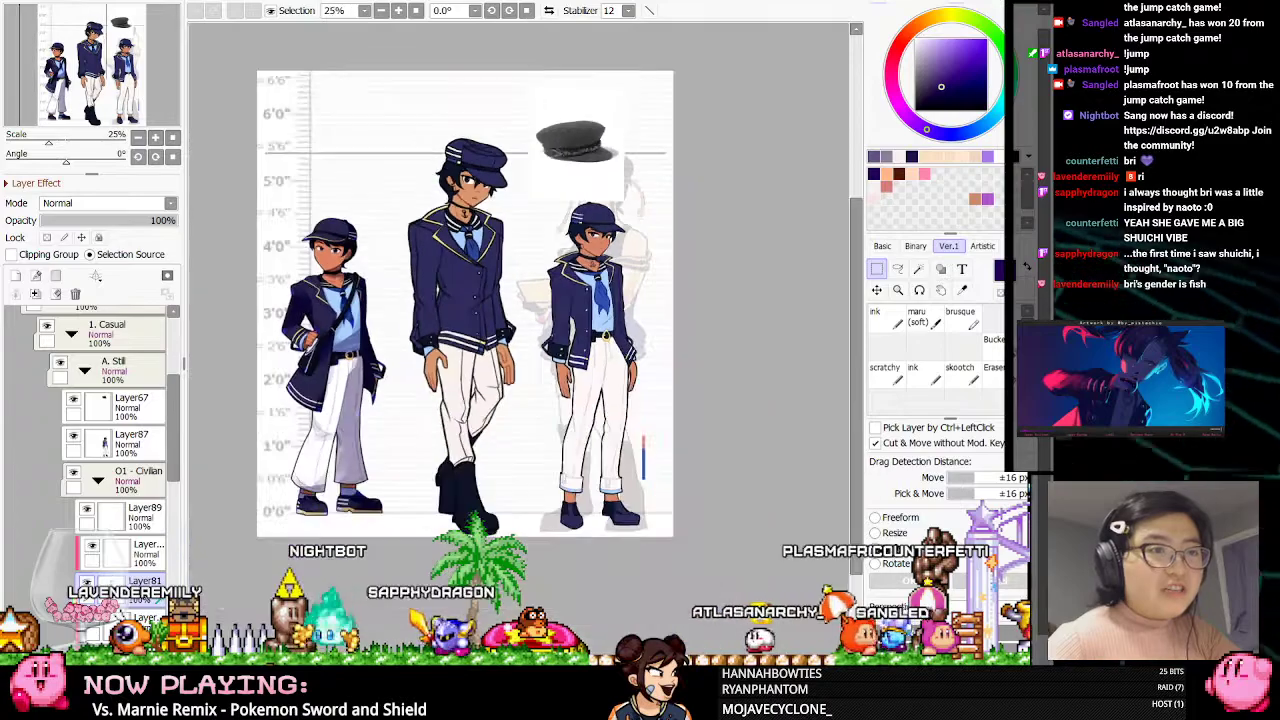
scroll(457, 142, "up", 5)
scroll(491, 181, "down", 1)
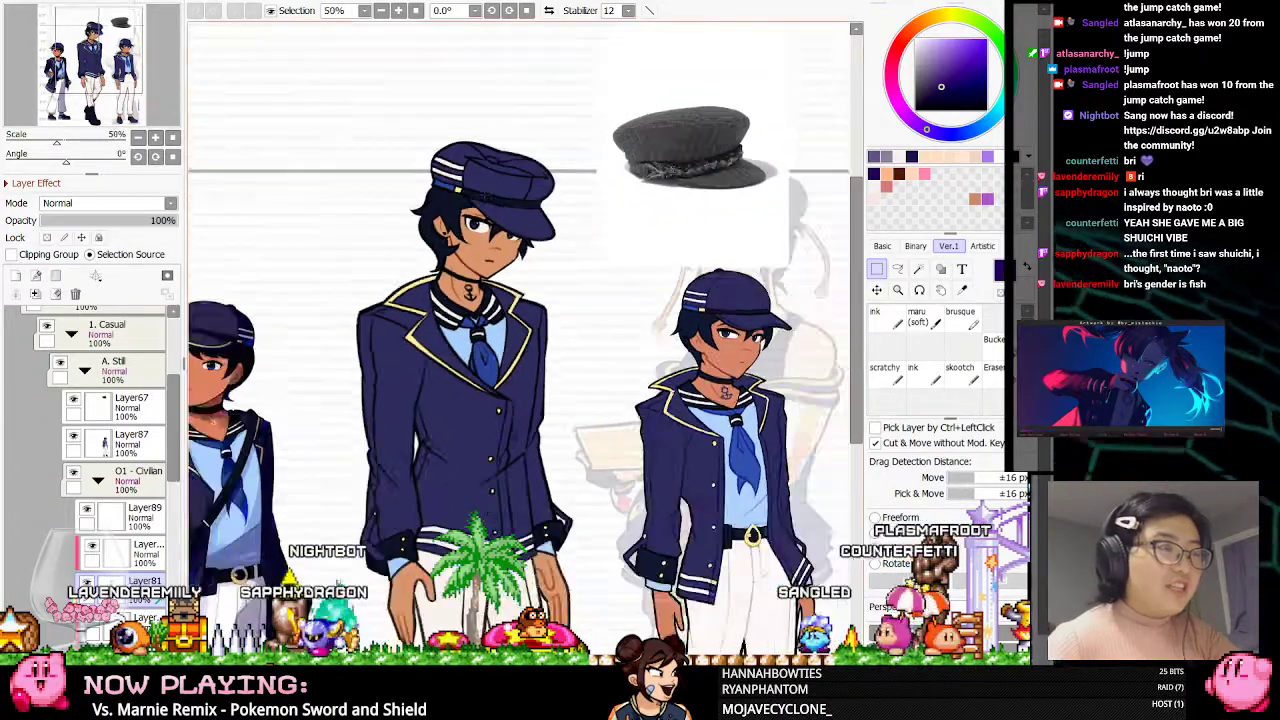
scroll(481, 202, "up", 1)
scroll(80, 356, "down", 3)
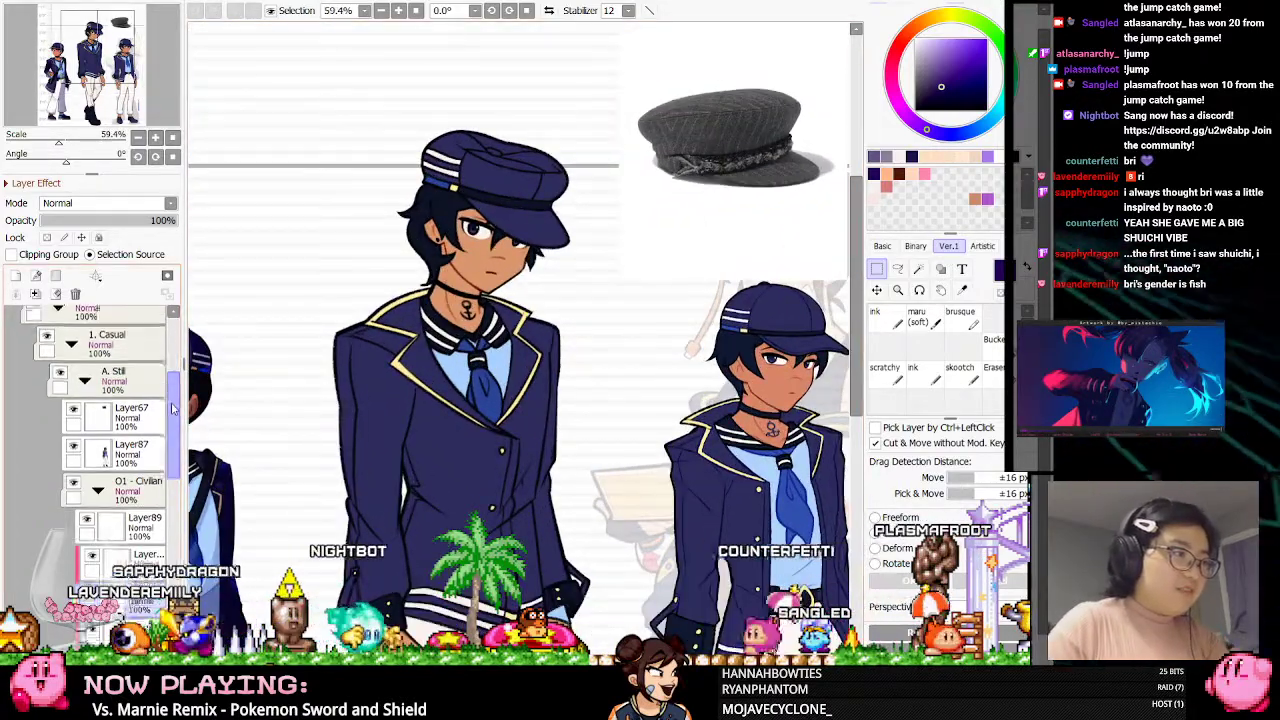
Collapse the Base folder and lower its opacity to 19%
left_click(73, 342)
left_click(73, 342)
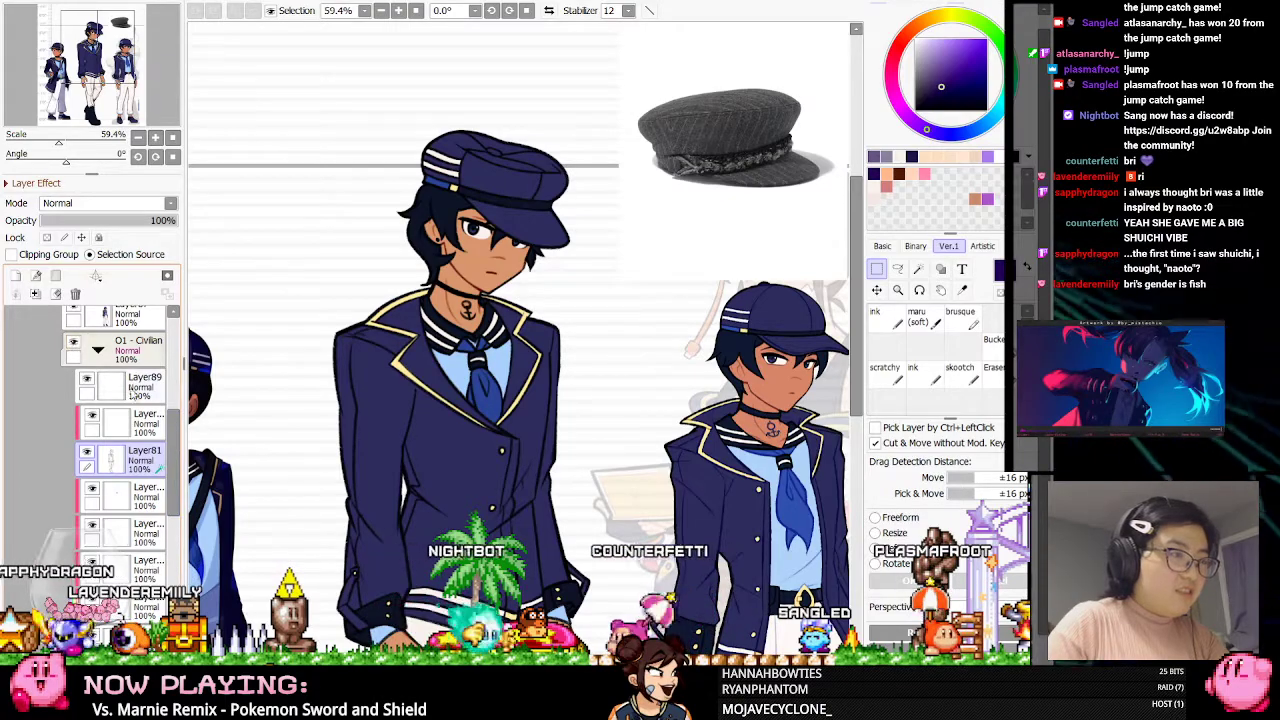
left_click_drag(176, 450, 178, 488)
scroll(178, 487, "down", 2)
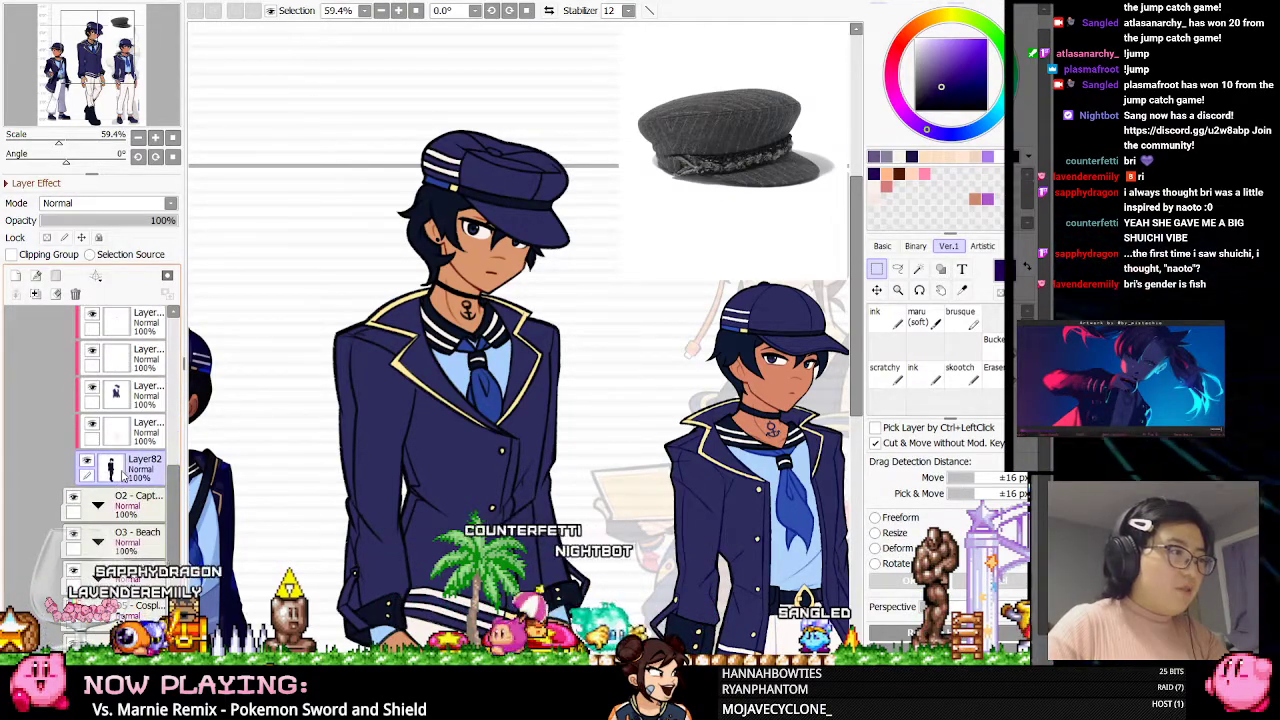
scroll(176, 525, "down", 2)
left_click_drag(176, 532, 176, 560)
left_click(98, 504)
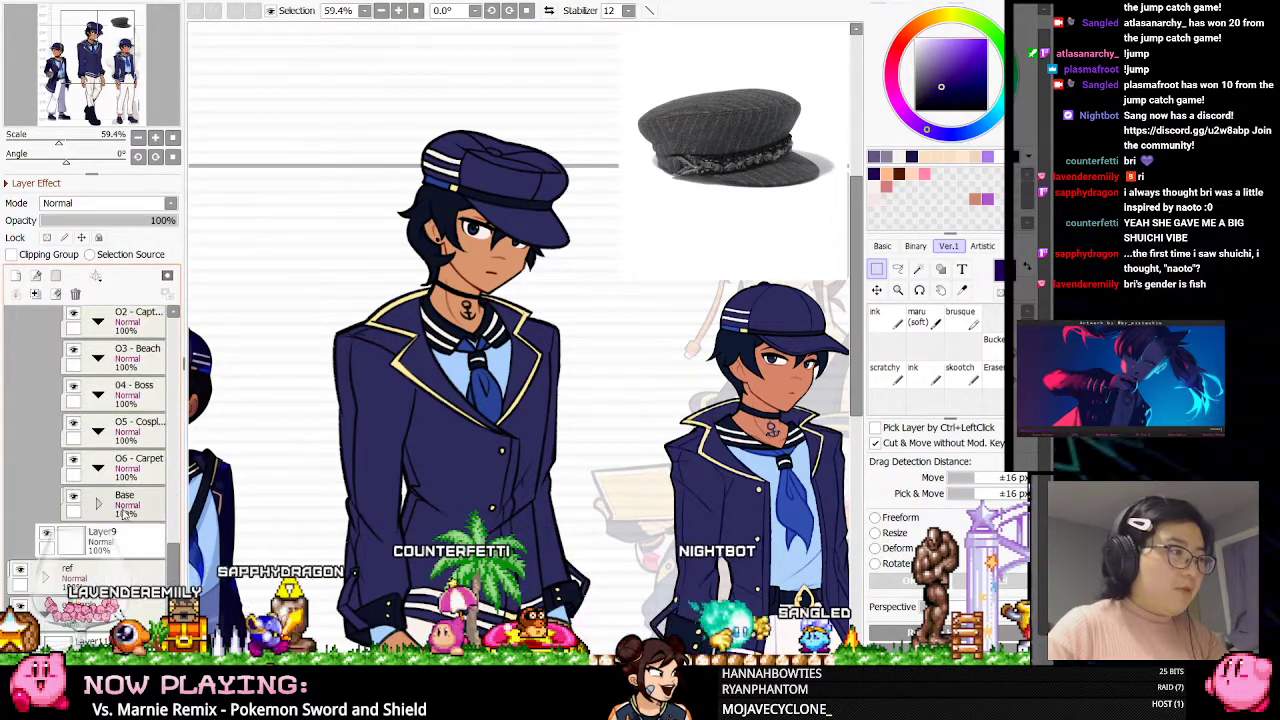
left_click(64, 222)
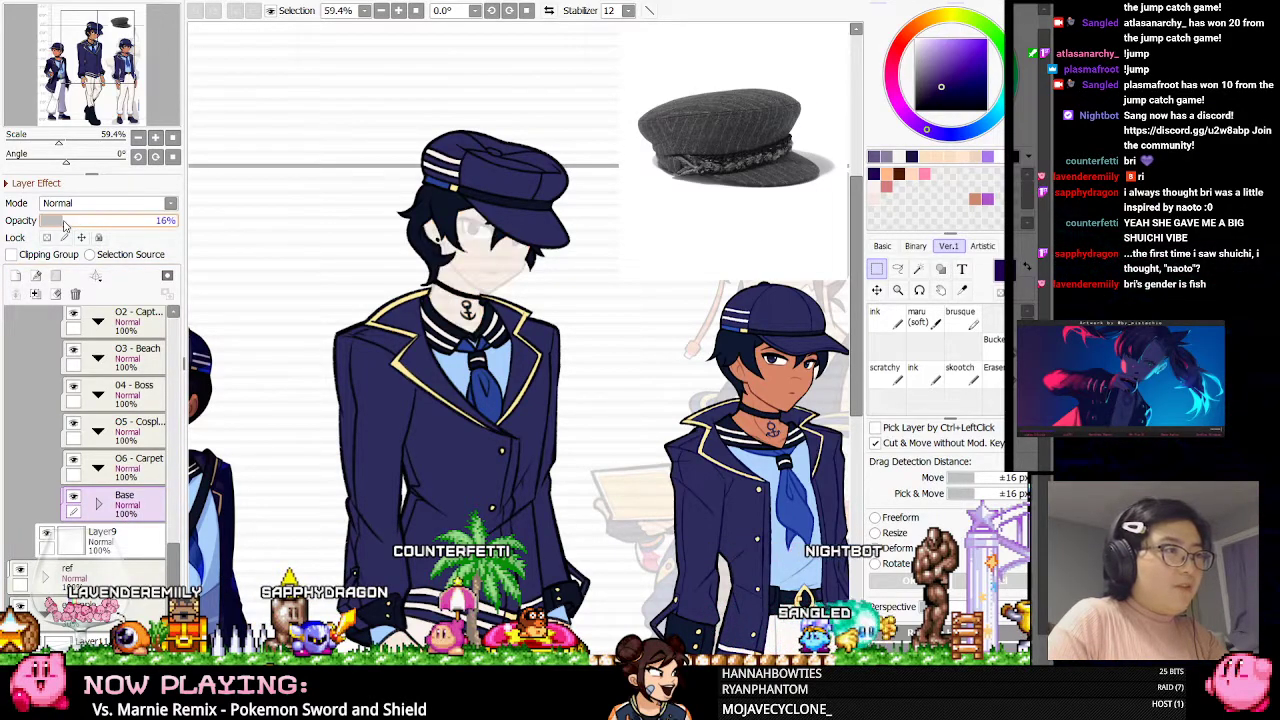
scroll(178, 535, "up", 1)
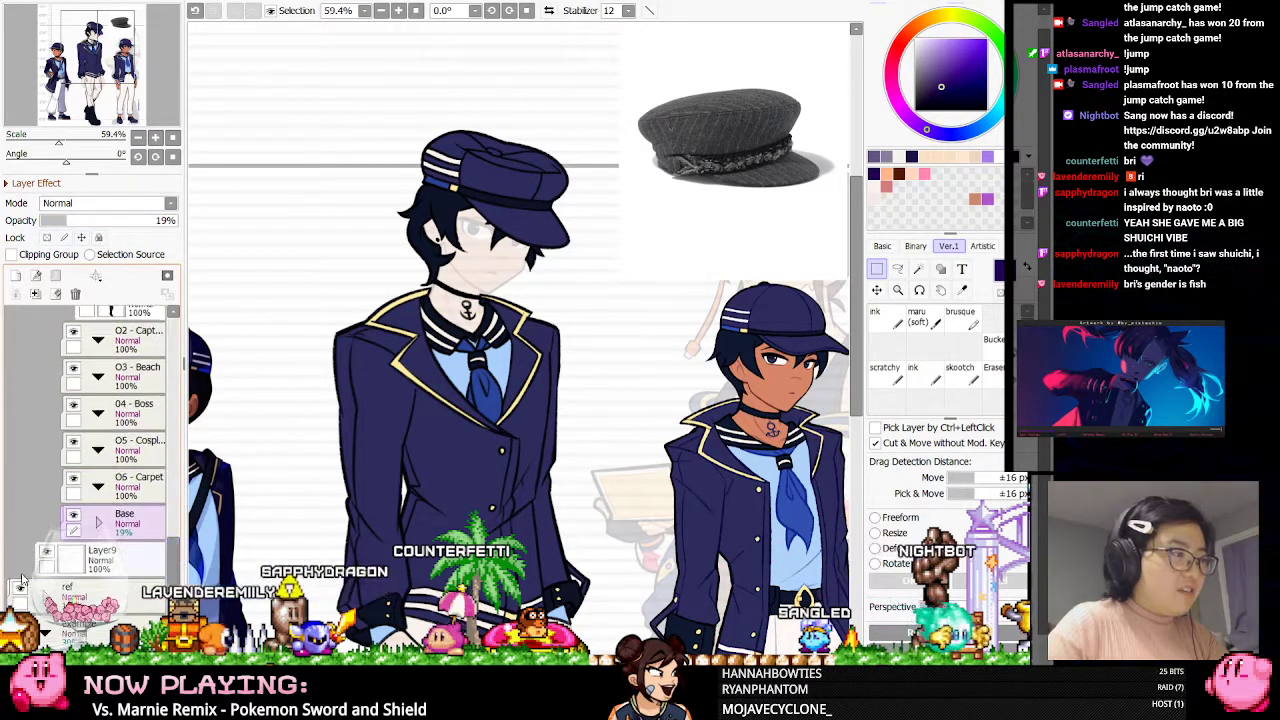
Hide the fill layer Layer82 beneath the middle character's line art and reselect Layer81
left_click_drag(174, 550, 174, 488)
left_click(87, 497)
scroll(173, 497, "up", 4)
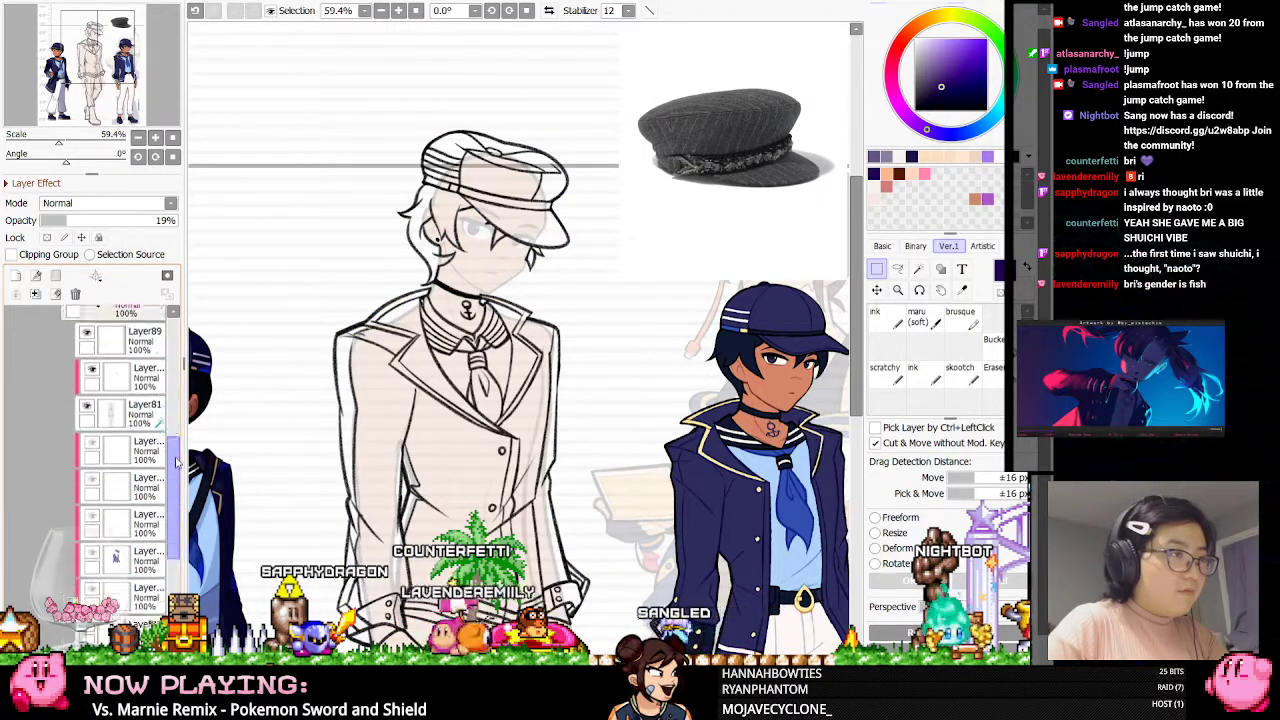
left_click(118, 422)
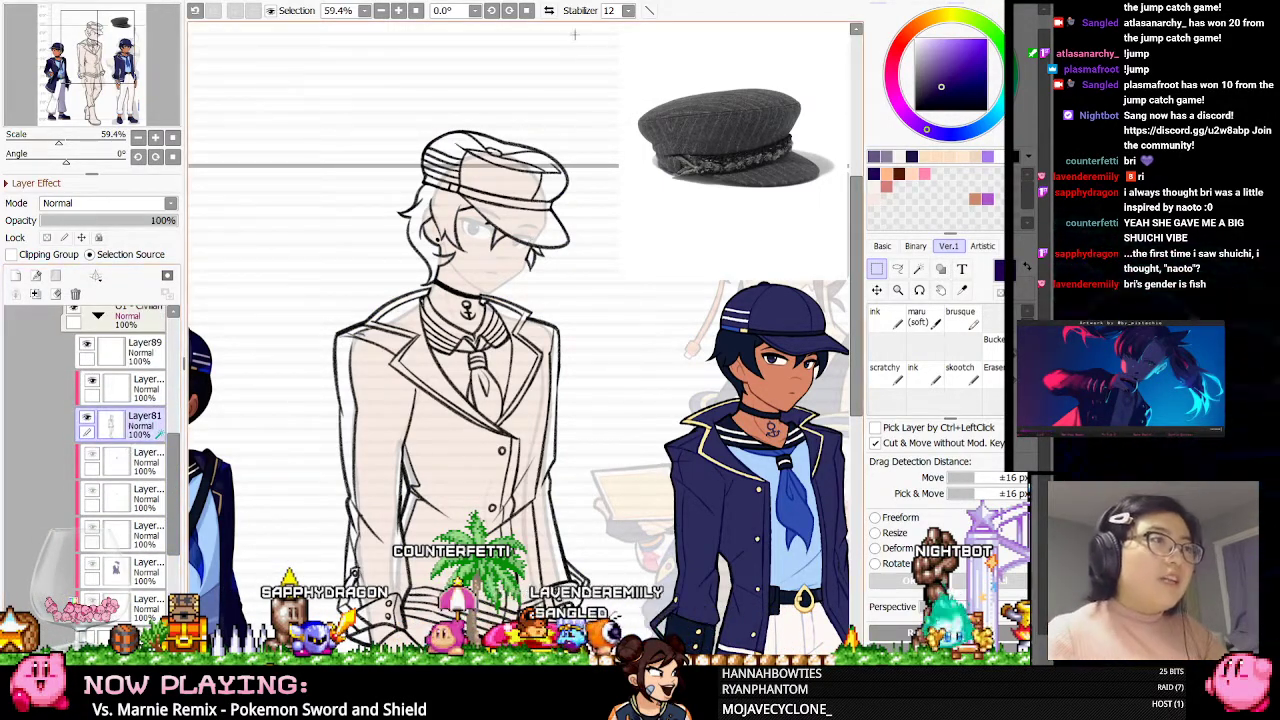
Clean up the cap's crown lines on Layer81 with a size 6 eraser, checking the drawing in mirrored view
left_click(549, 10)
scroll(585, 130, "up", 7)
scroll(585, 130, "down", 2)
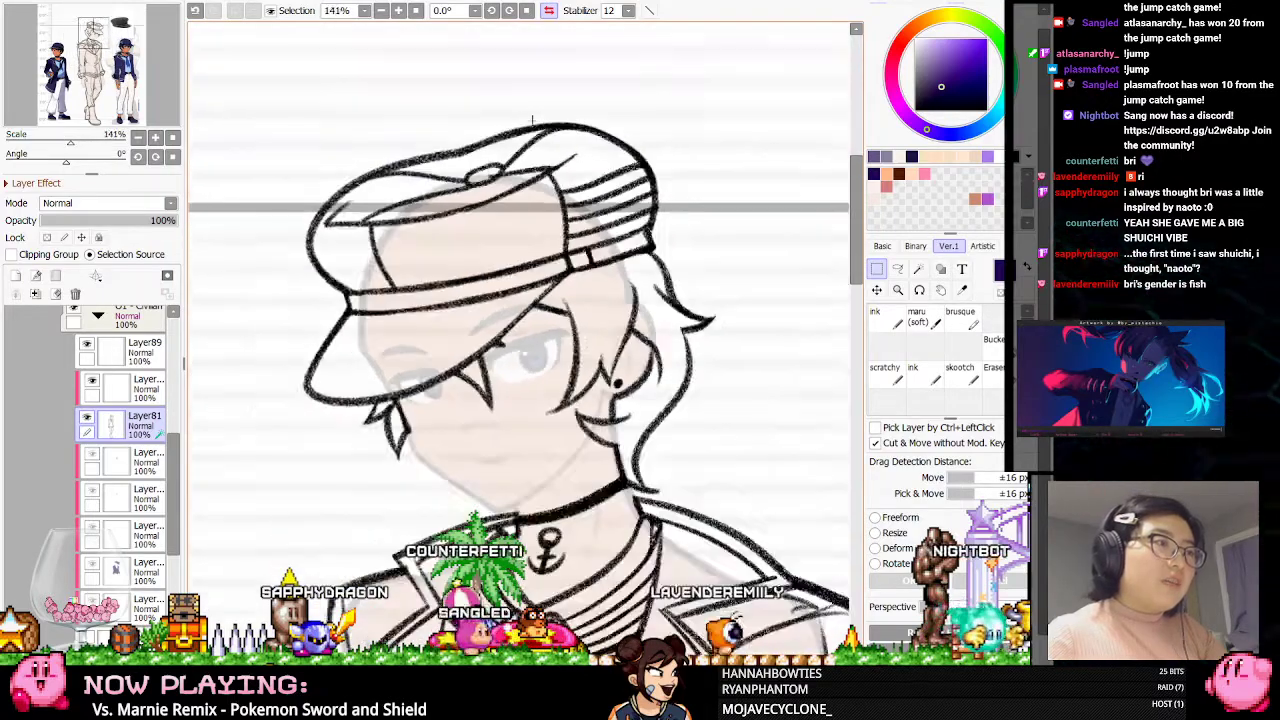
scroll(534, 121, "up", 1)
key("e")
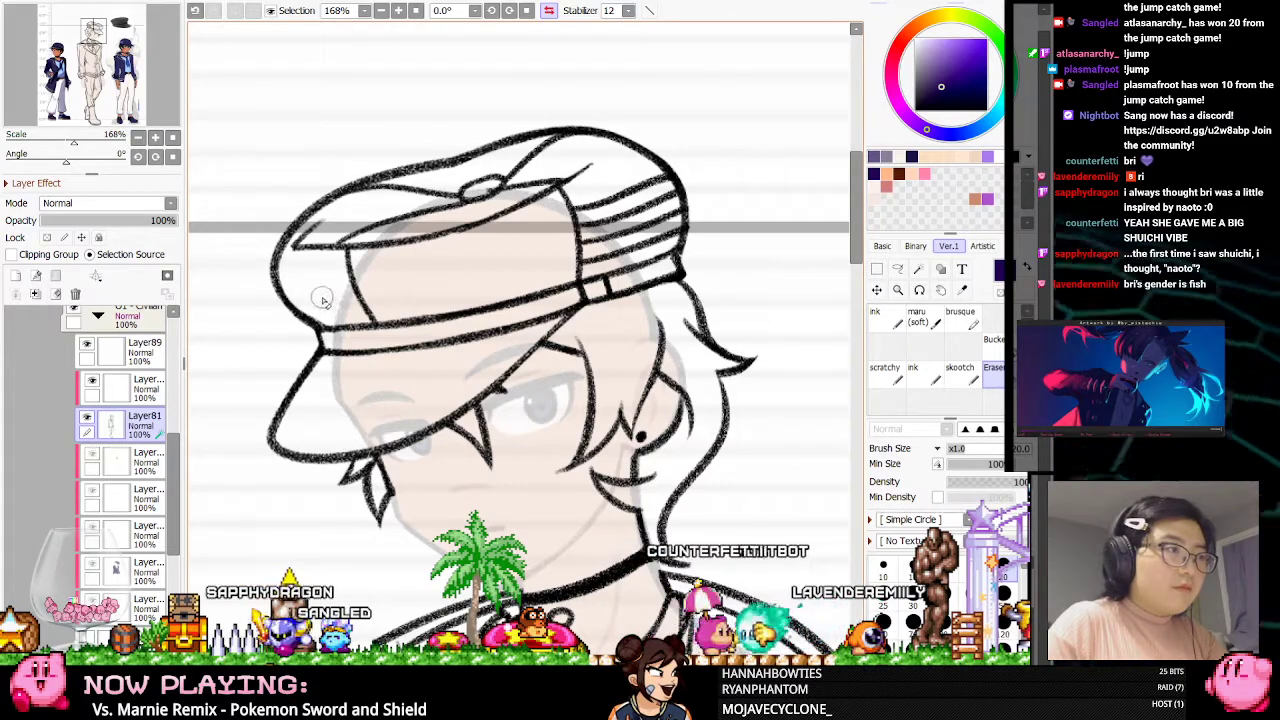
left_click(883, 569)
left_click_drag(594, 160, 582, 175)
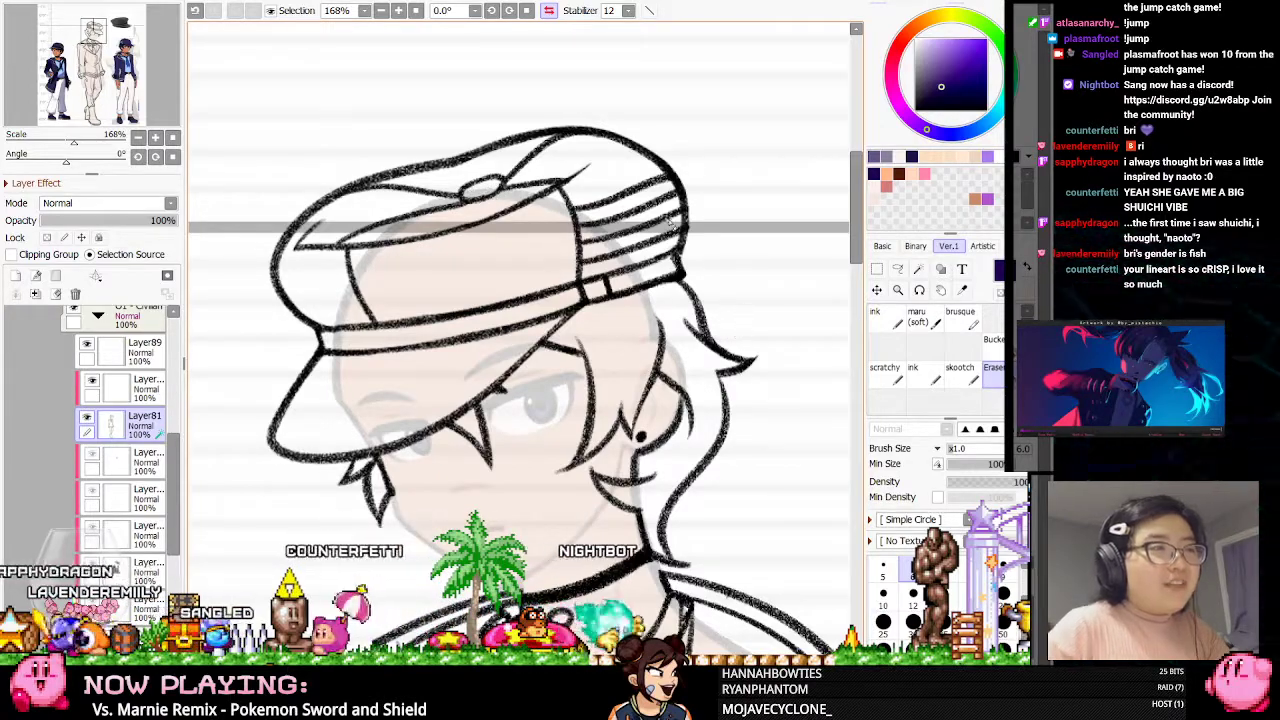
left_click(548, 10)
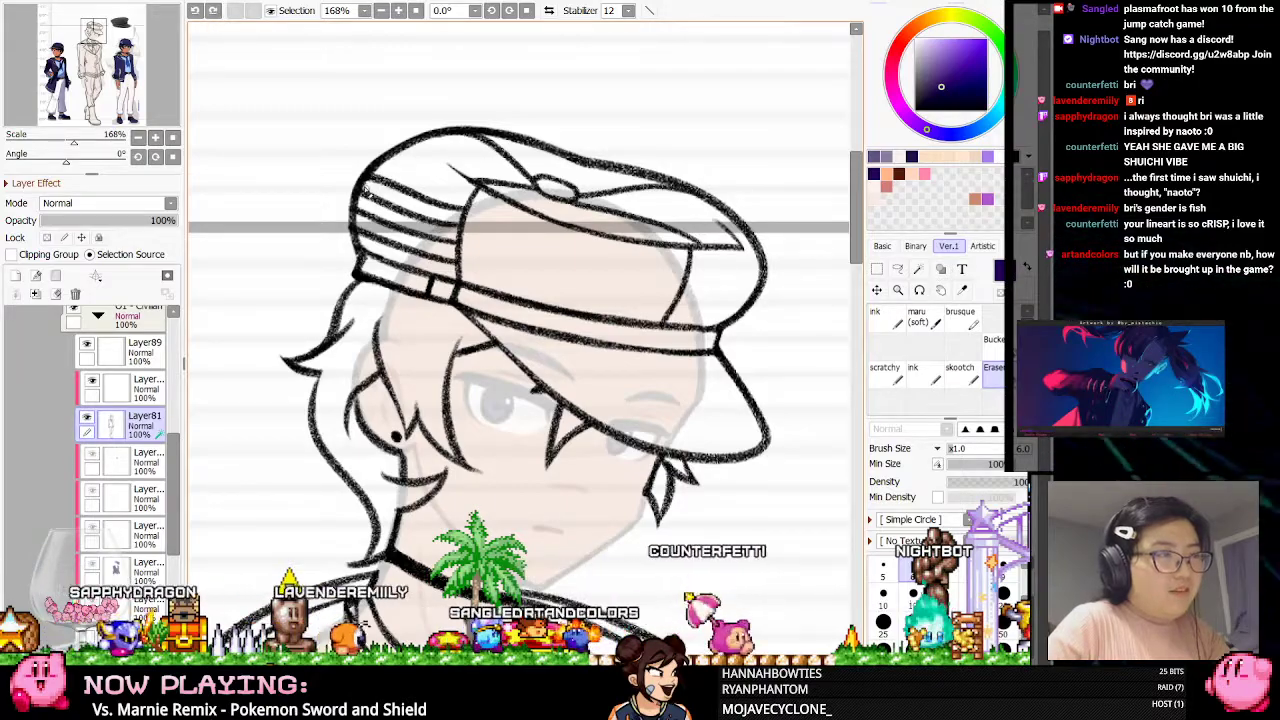
left_click(548, 10)
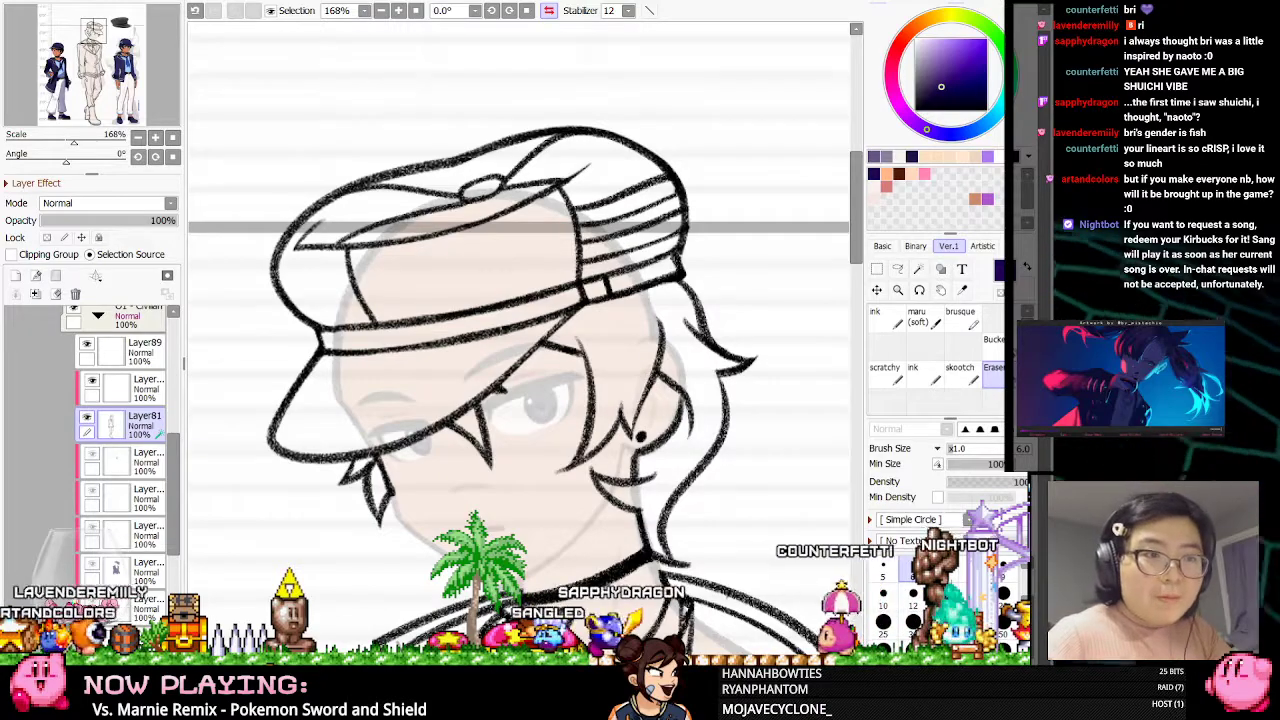
Reinforce the outline at the back of the cap in black with the skootch brush at size 10
scroll(620, 141, "up", 2)
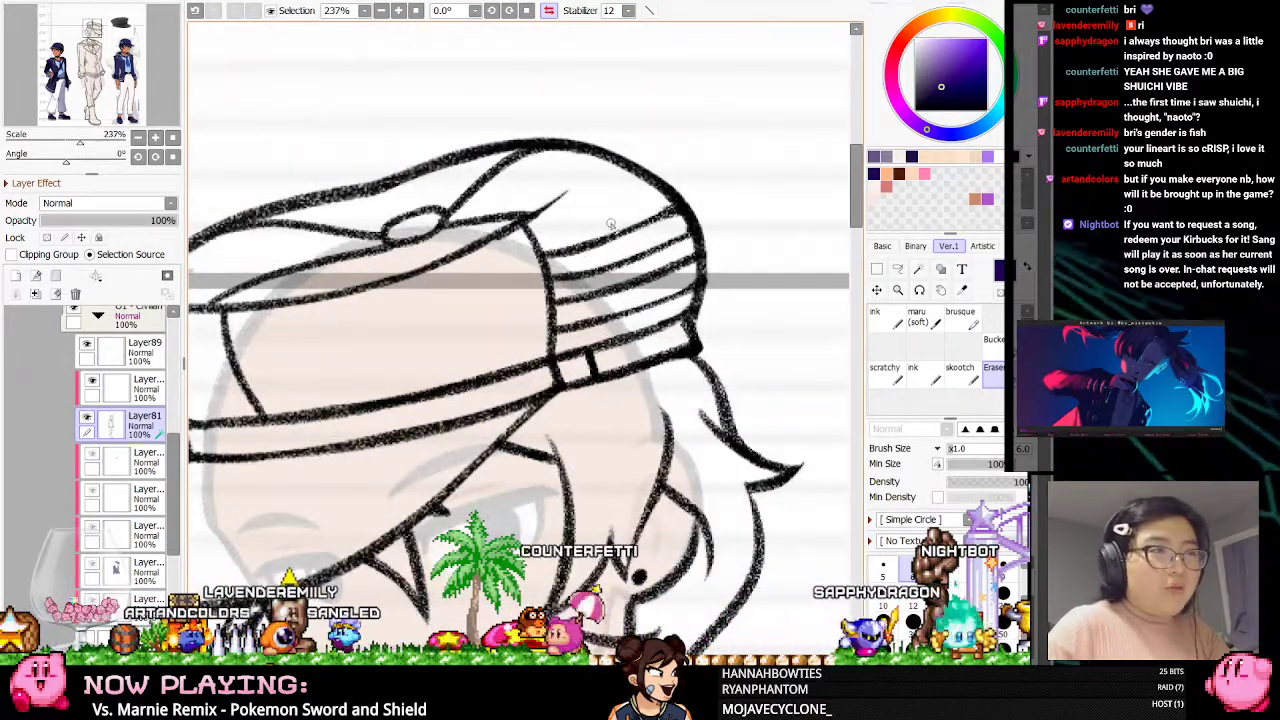
left_click(548, 10)
left_click(958, 376)
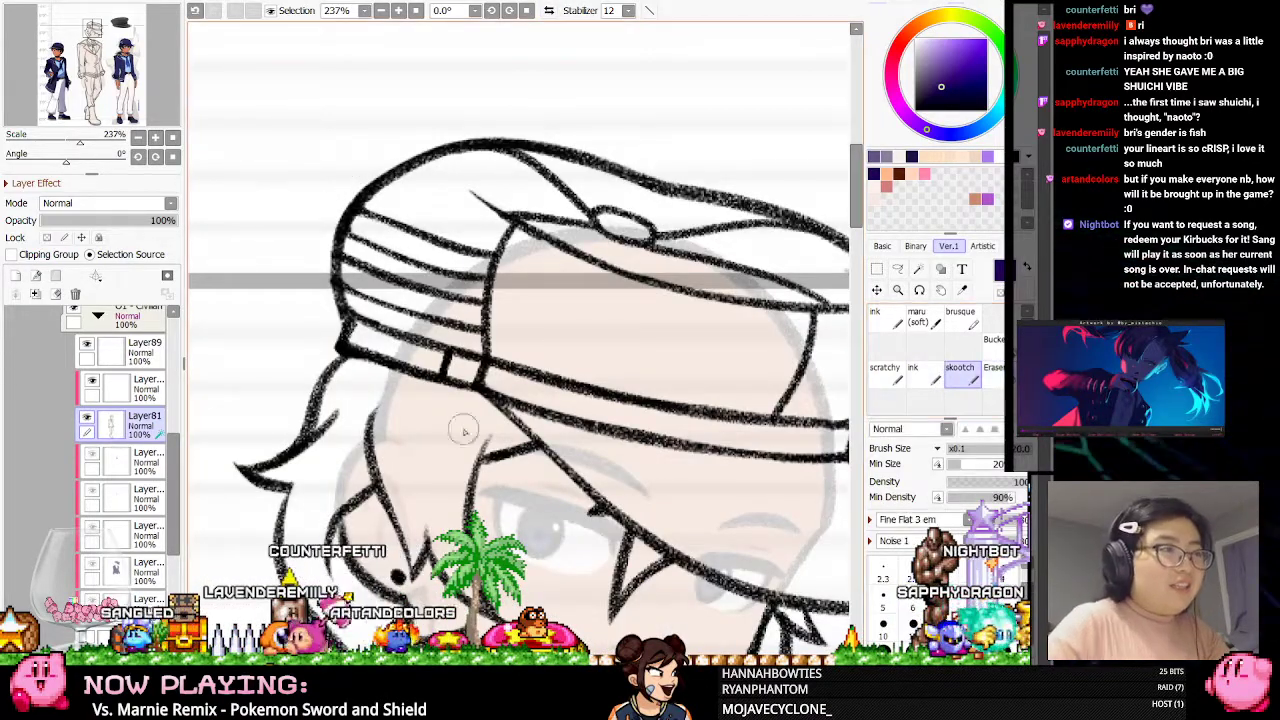
mouse_move(345, 205)
left_mouse_down()
mouse_move(336, 256)
mouse_move(410, 175)
left_mouse_up()
key("ctrl+z")
left_click(915, 110)
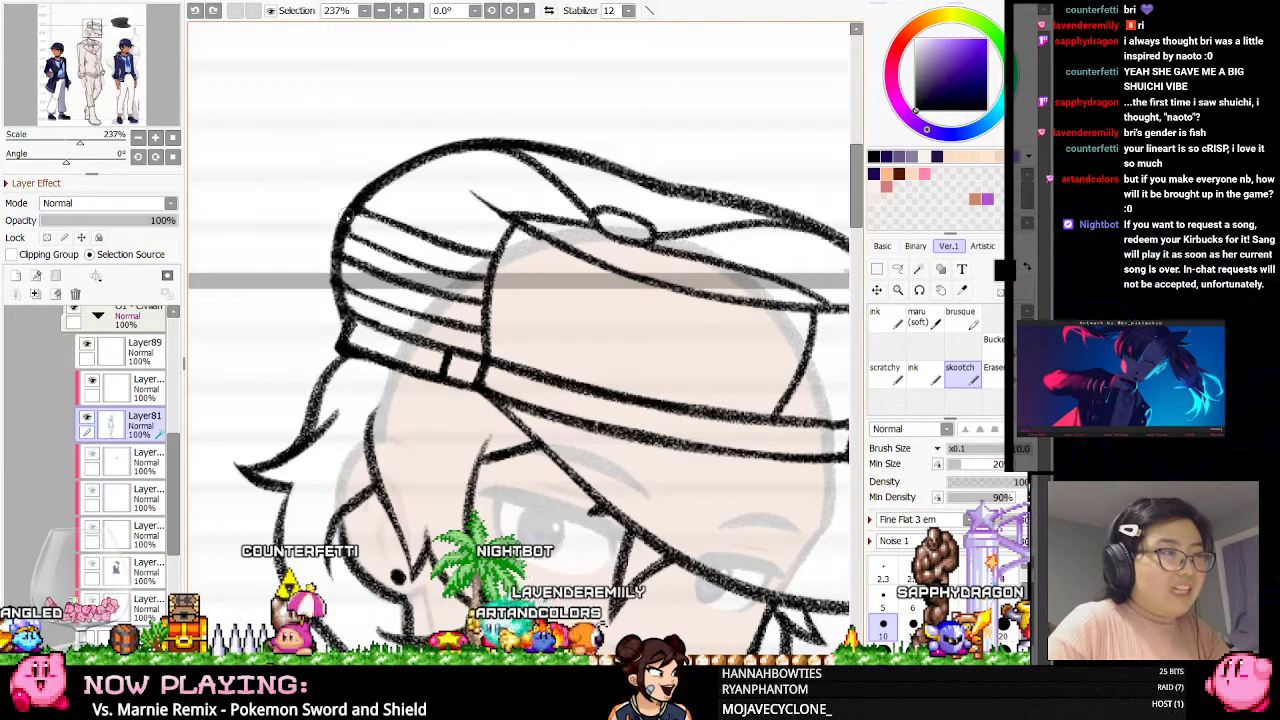
scroll(346, 264, "down", 4)
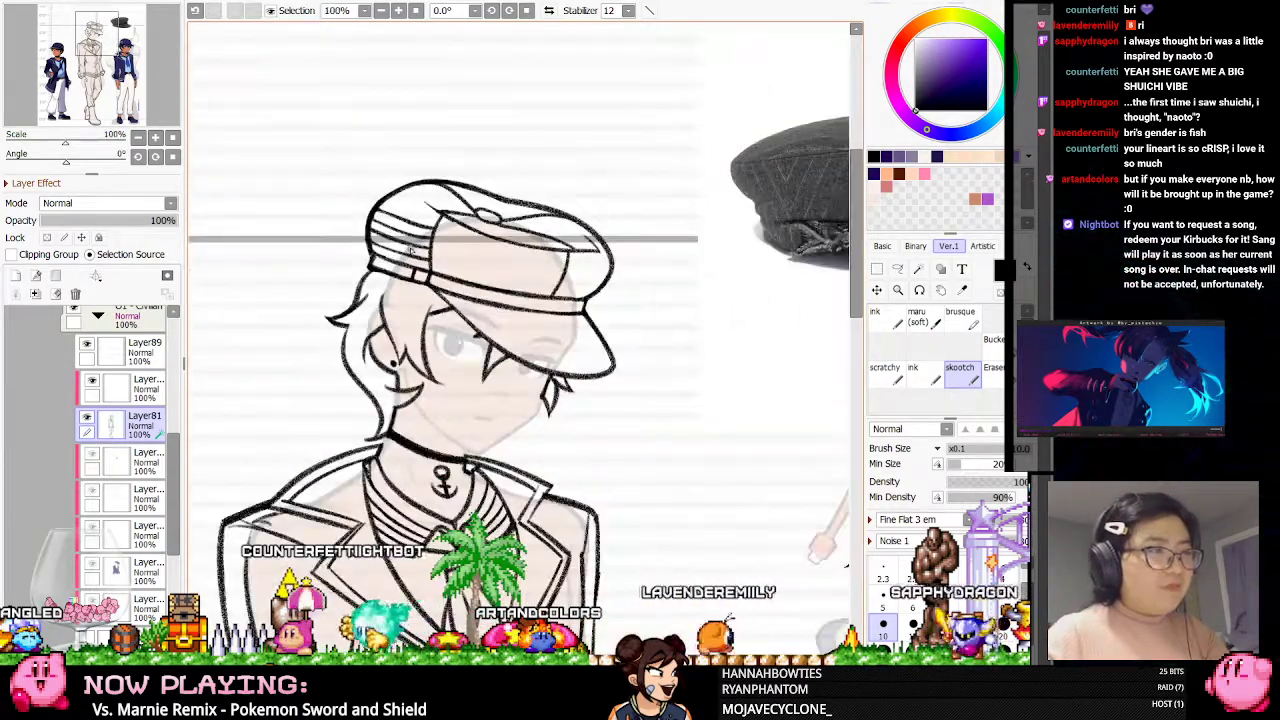
scroll(335, 270, "up", 3)
Mirror the canvas view and erase along the lower edge of the cap's band to refine the line
key("e")
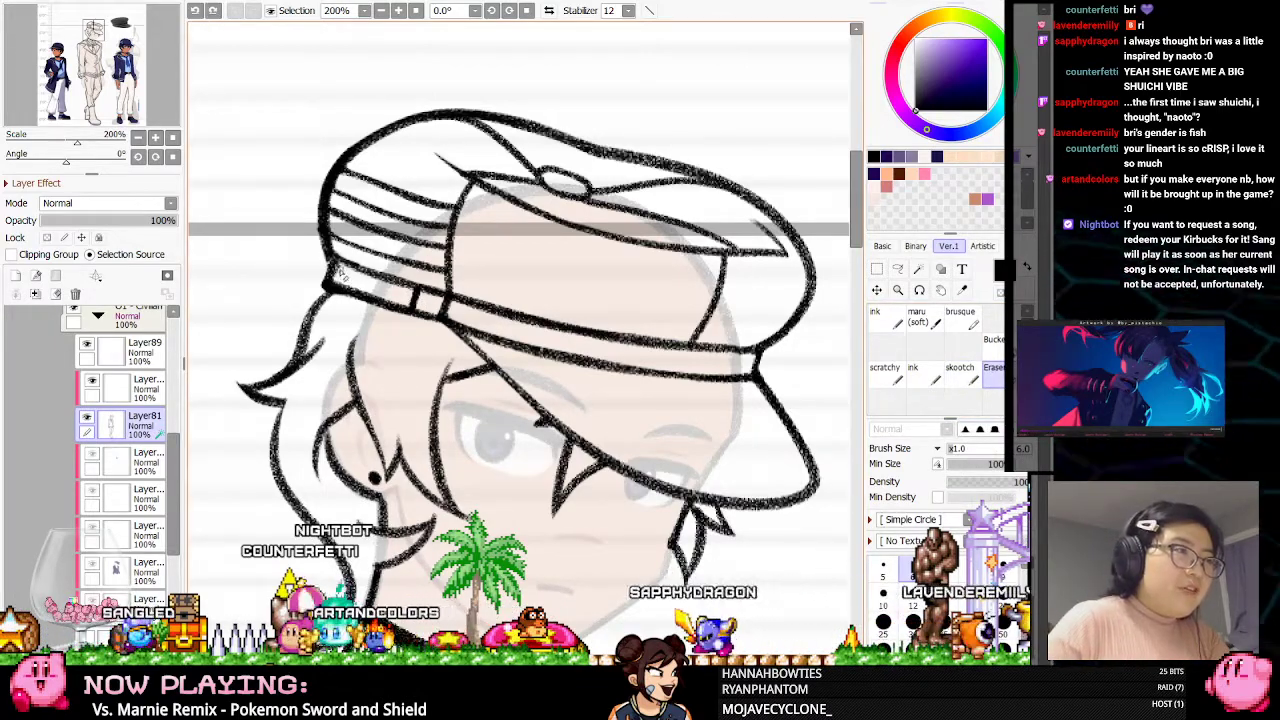
key("h")
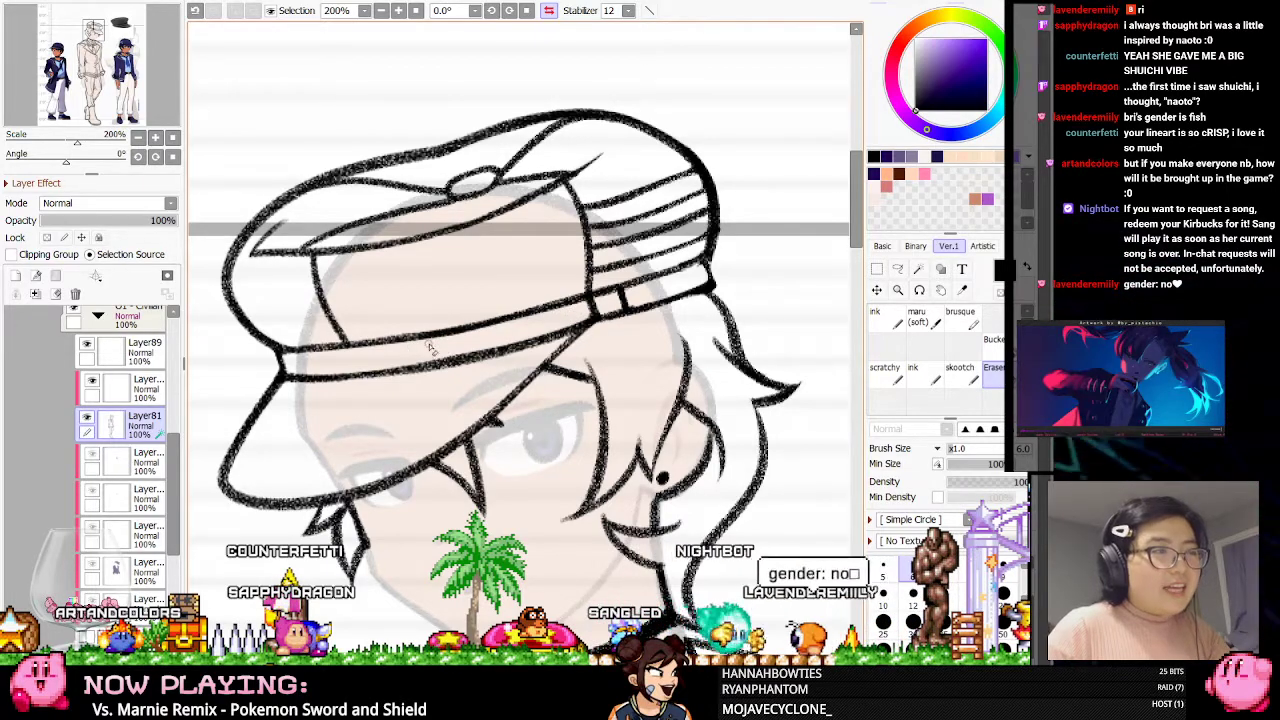
left_click_drag(355, 378, 560, 333)
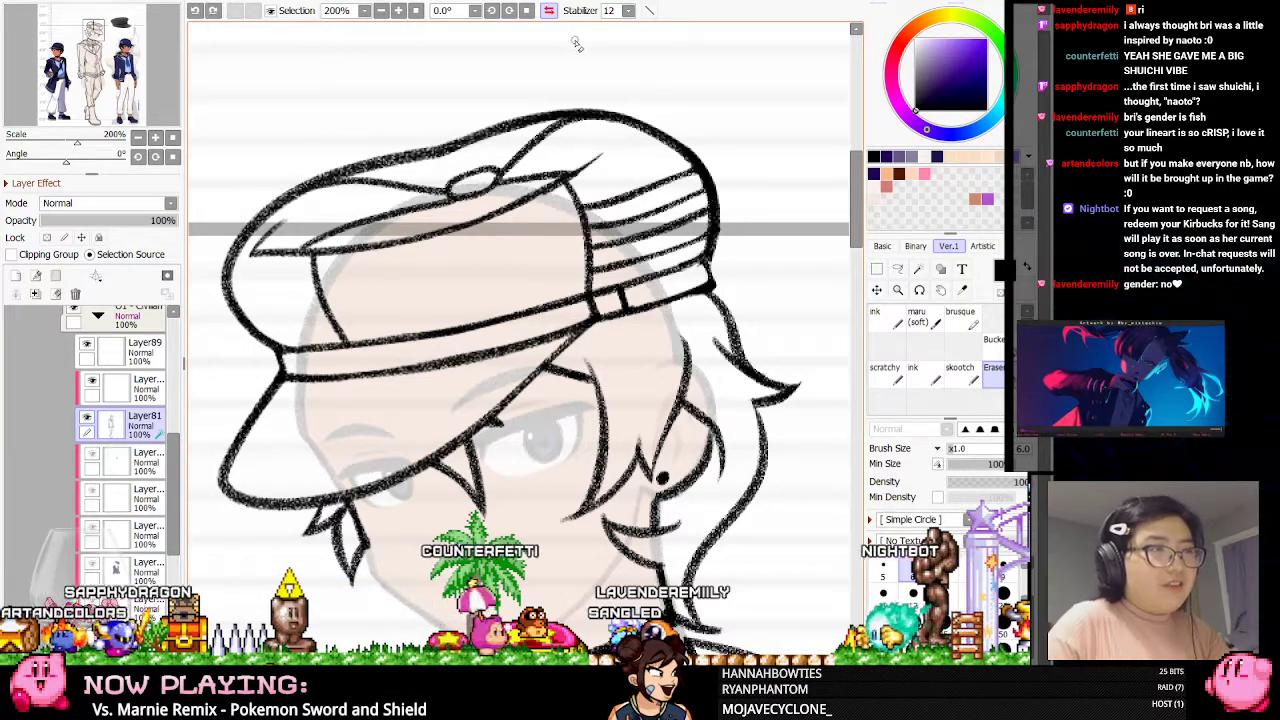
Refine the lines of the cap's band and visor with the eraser at size 7, comparing normal and mirrored views
key("h")
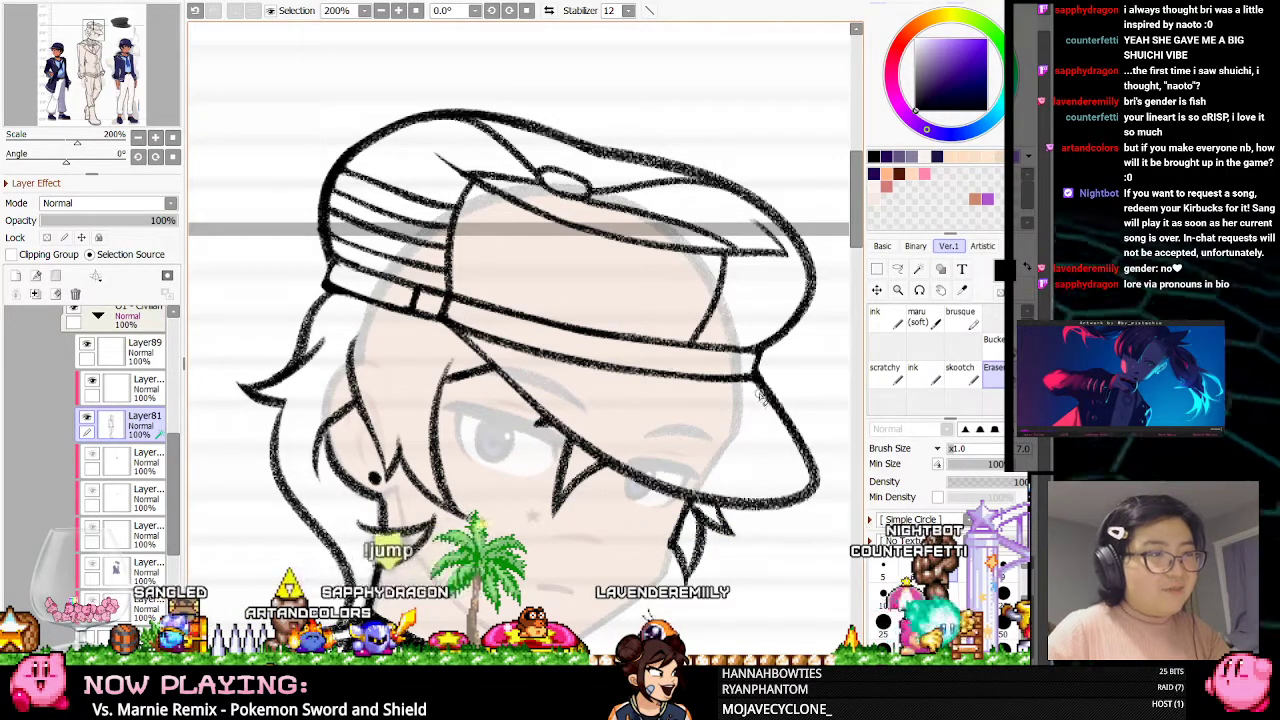
key("h")
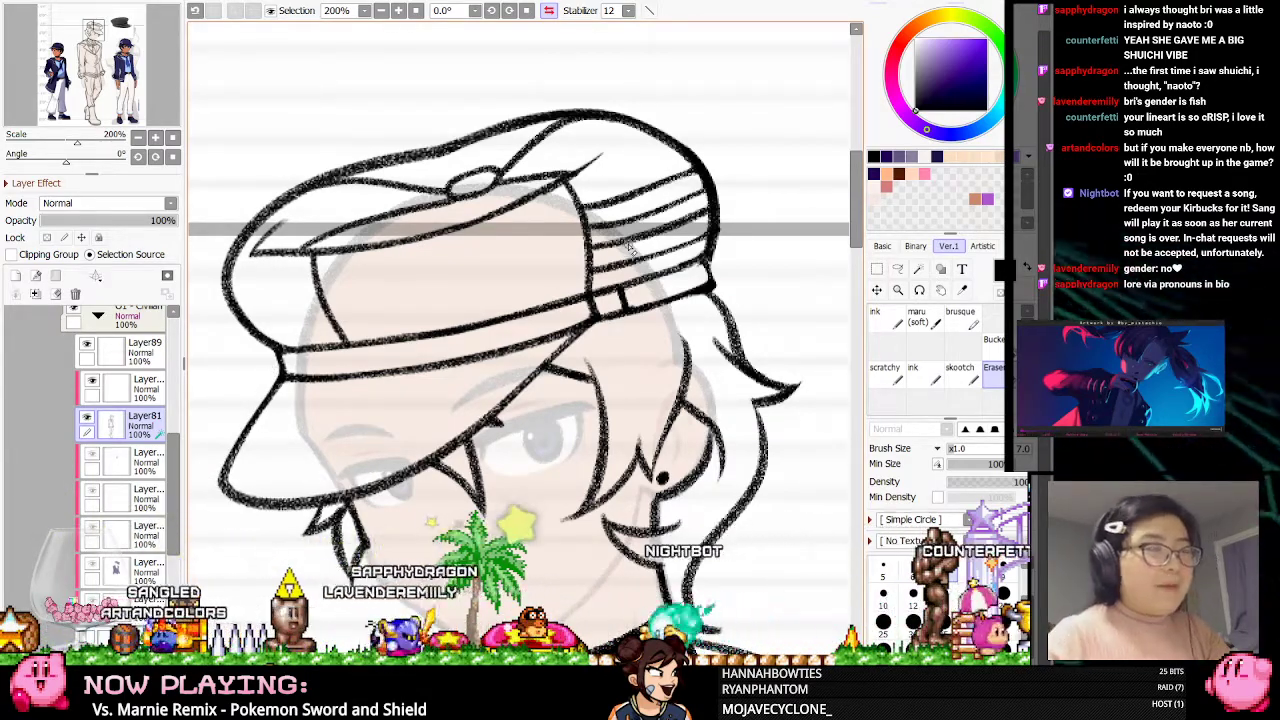
scroll(360, 106, "down", 5)
scroll(352, 68, "up", 5)
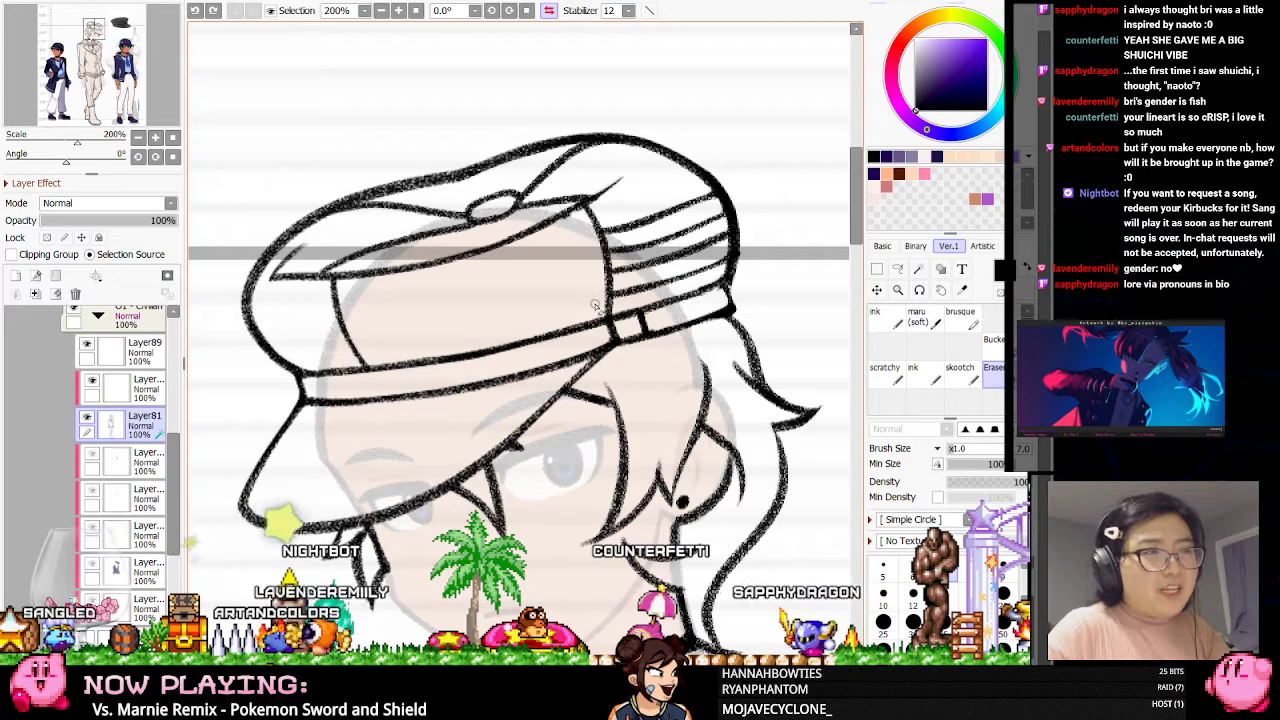
left_click(548, 10)
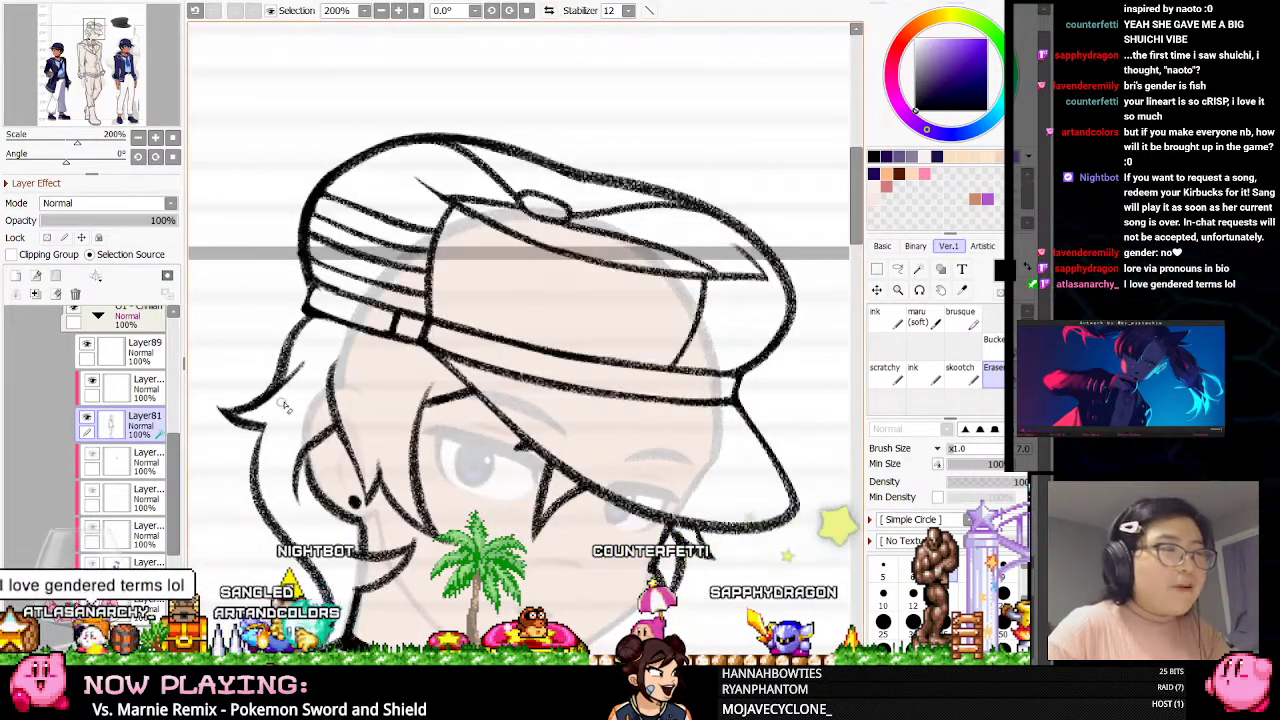
Clean up the hair lines around the ear and down the neck with the eraser at size 8
scroll(384, 200, "down", 4)
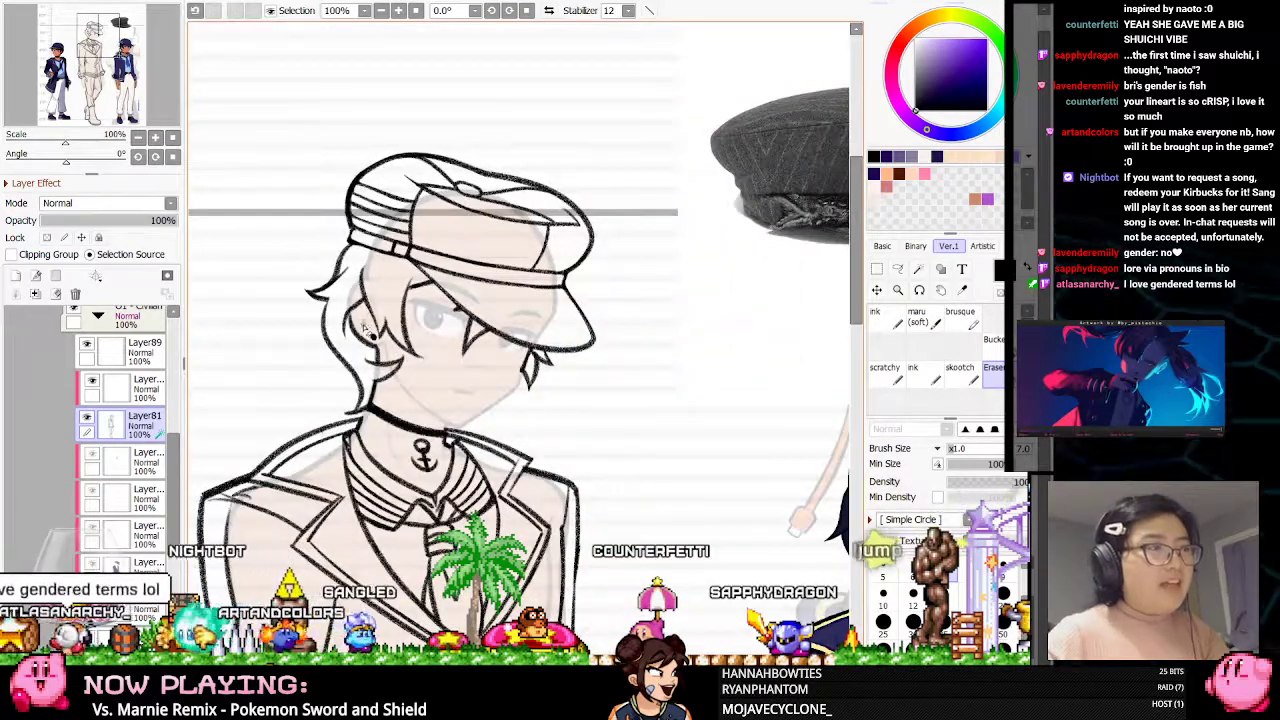
scroll(366, 327, "up", 3)
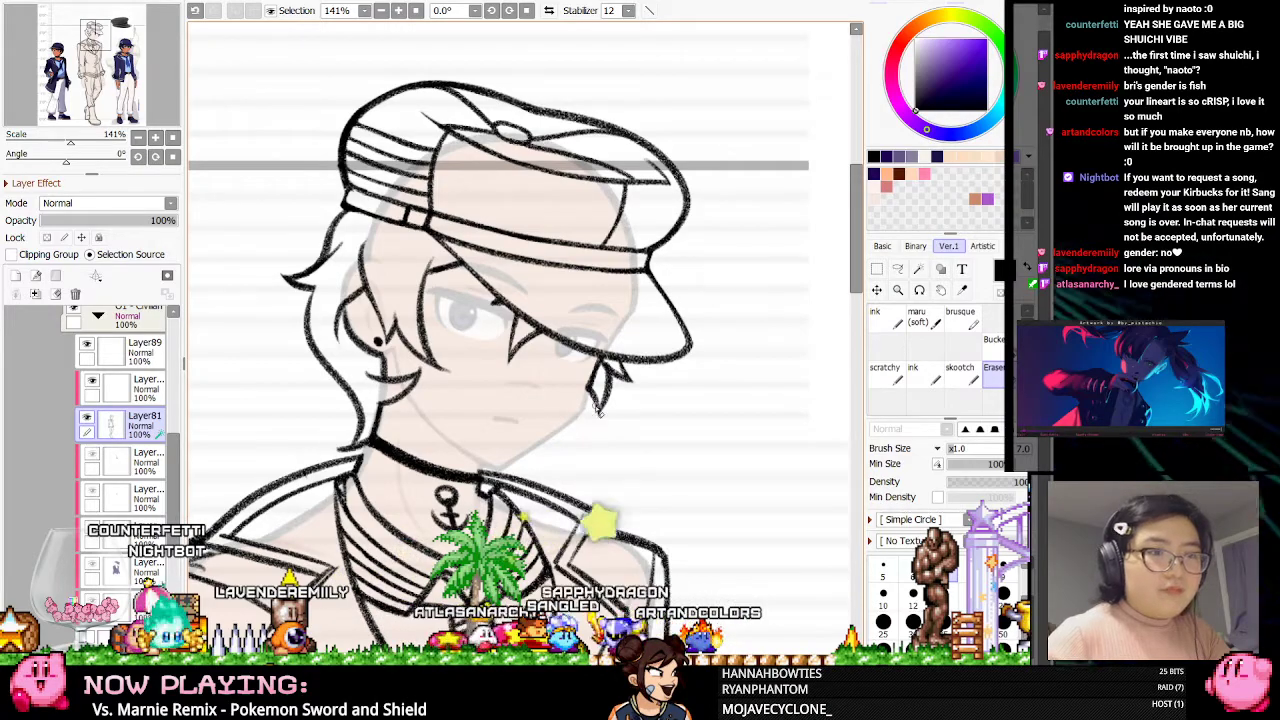
scroll(597, 410, "up", 2)
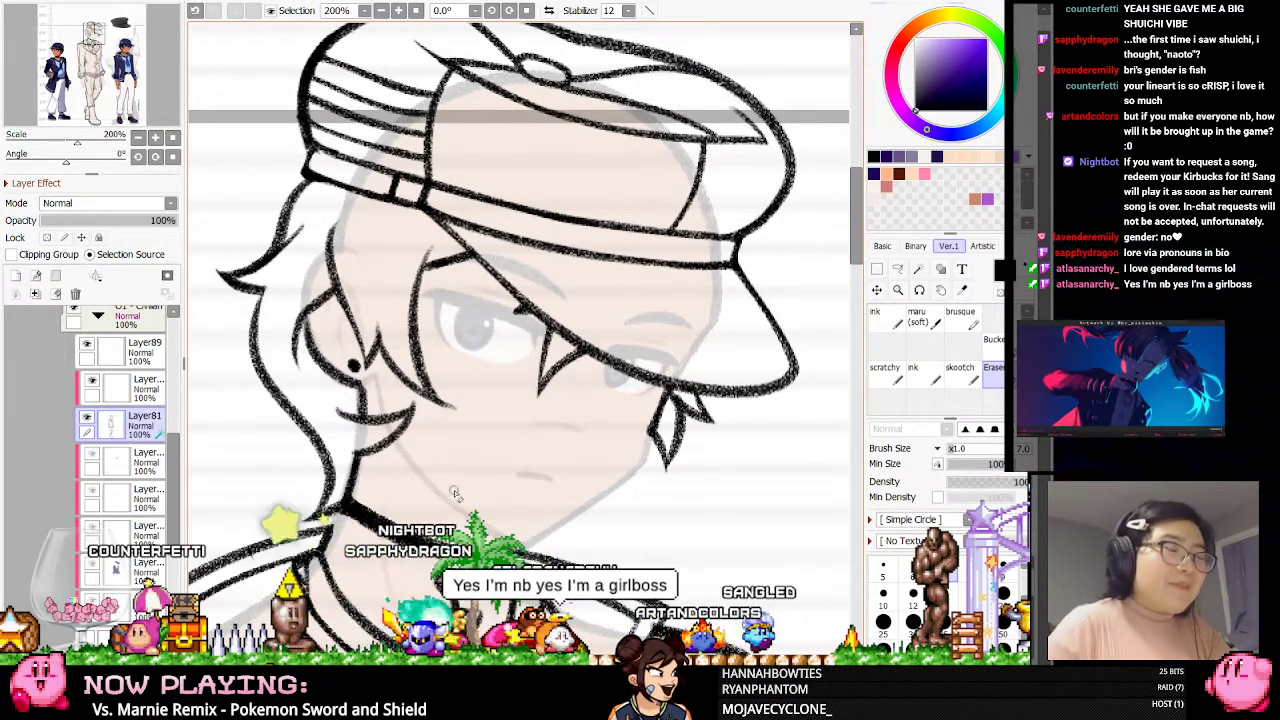
key("bracketleft")
key("bracketleft")
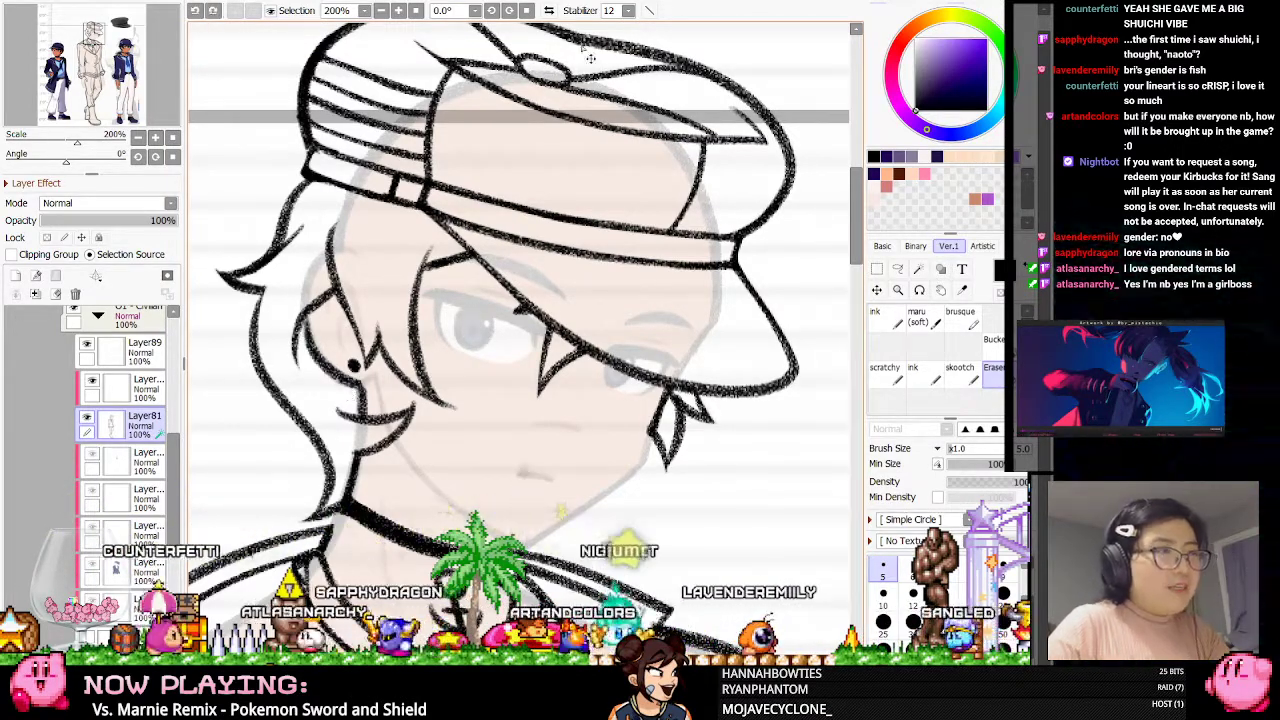
left_click(547, 10)
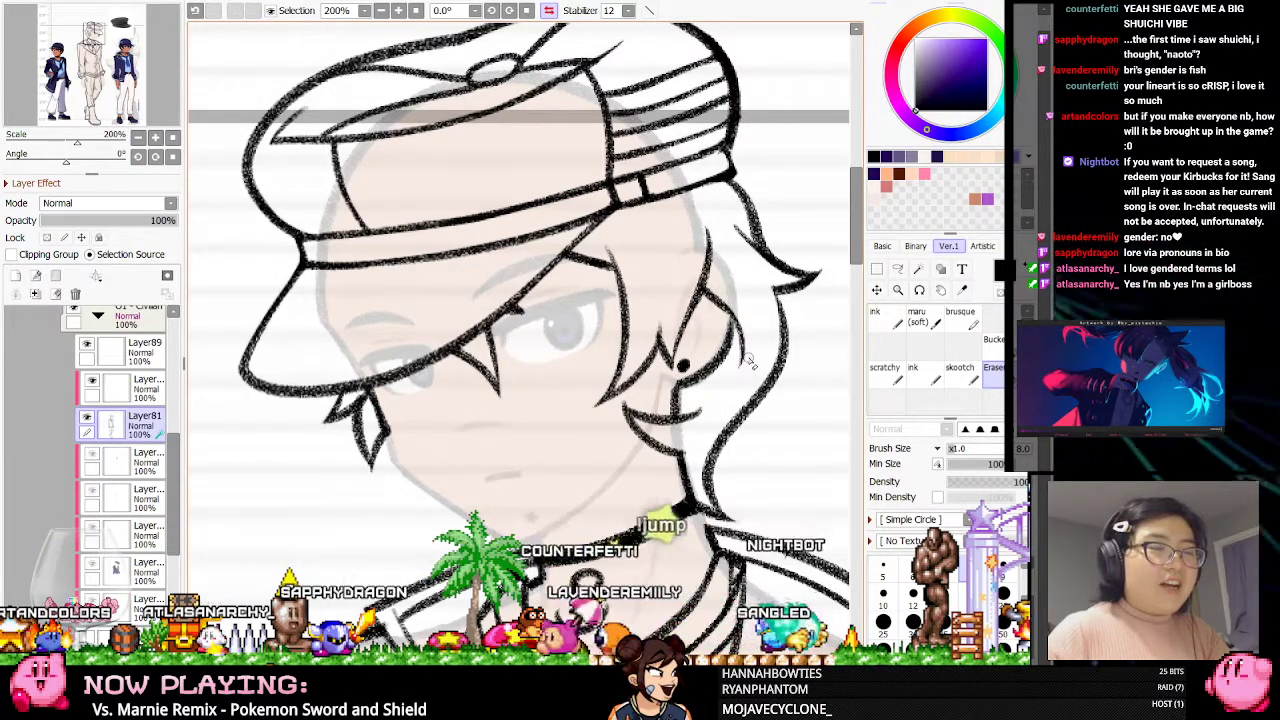
key("h")
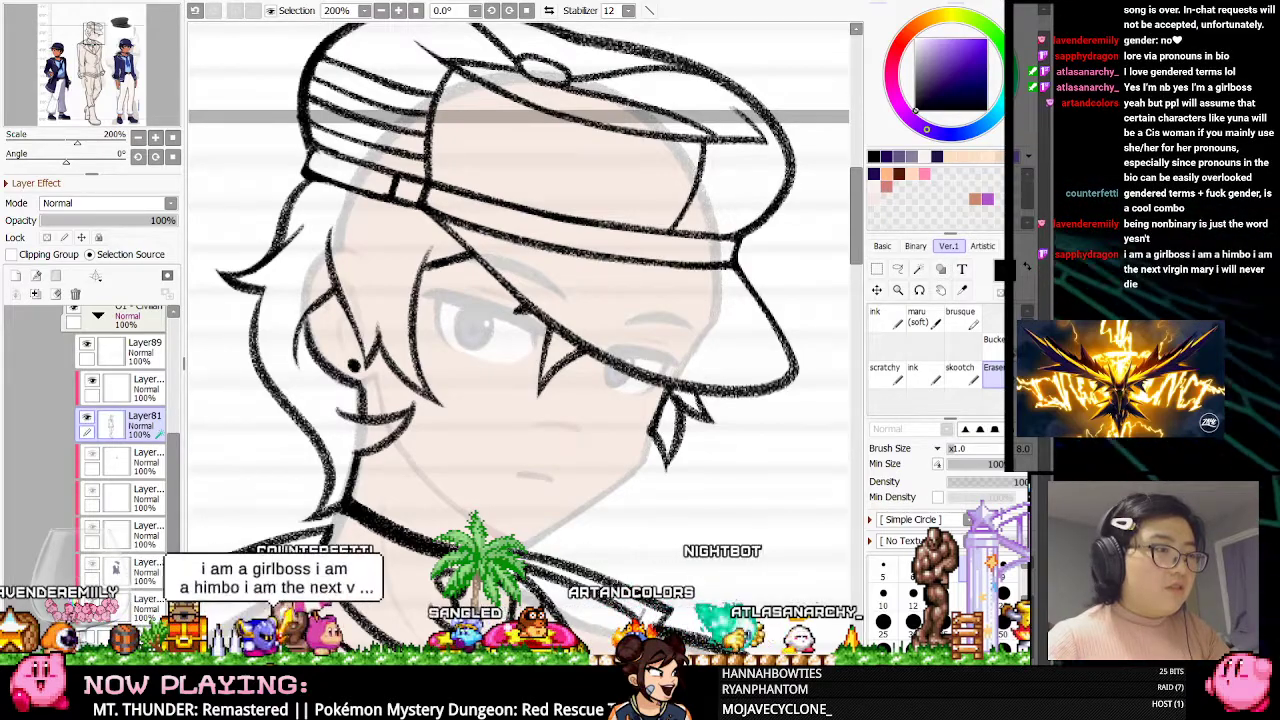
Rework the underside of the hair flick behind the ear with the skootch brush at size 8, undoing a stray stroke
scroll(372, 288, "down", 5)
scroll(372, 288, "up", 4)
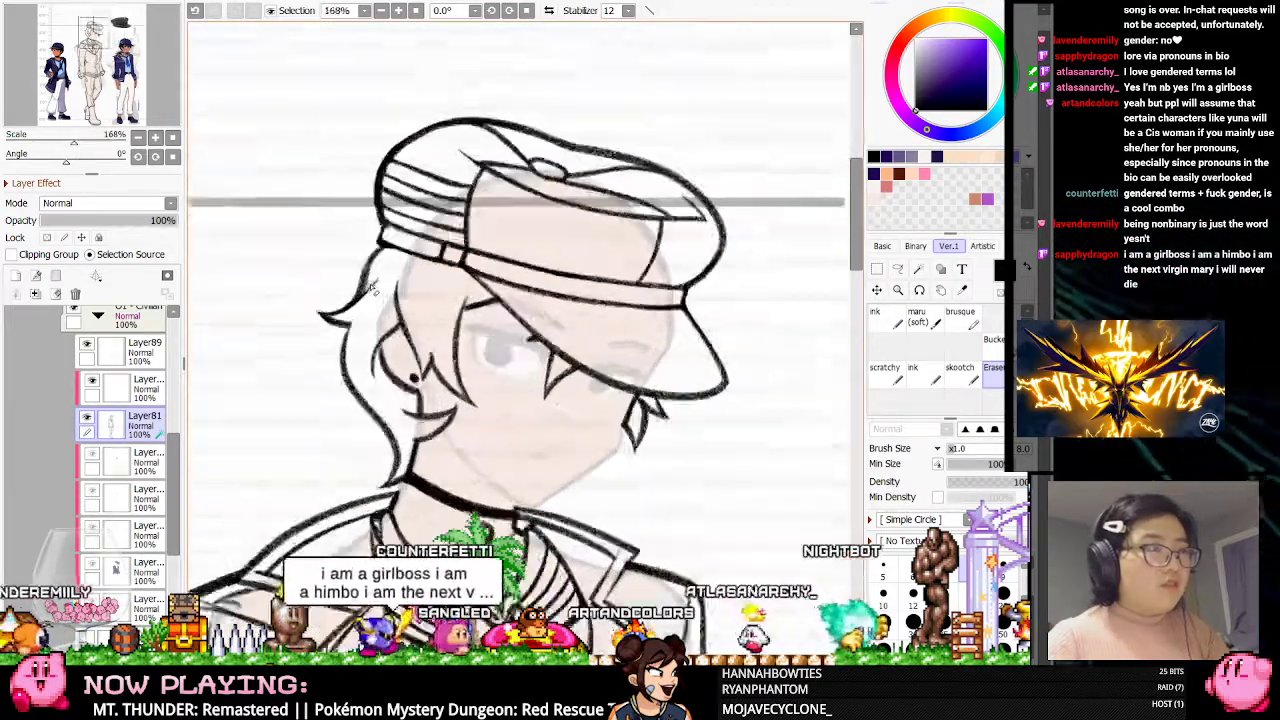
key("n")
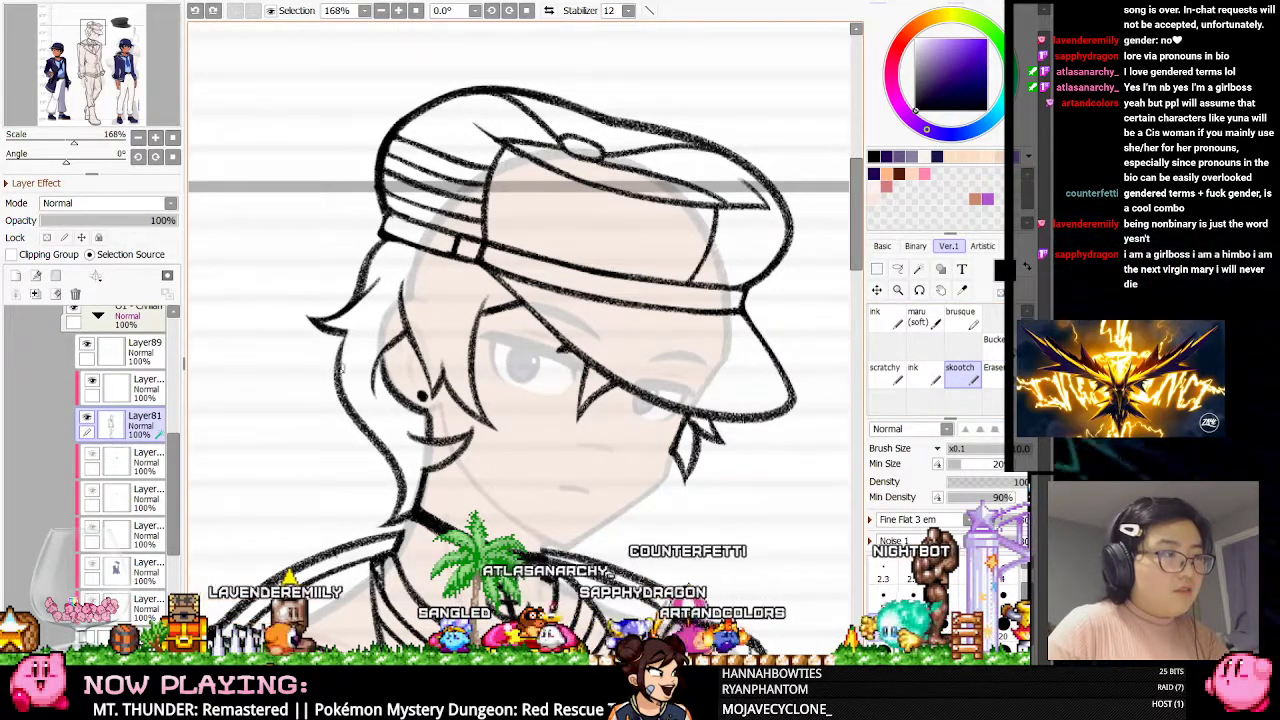
key("h")
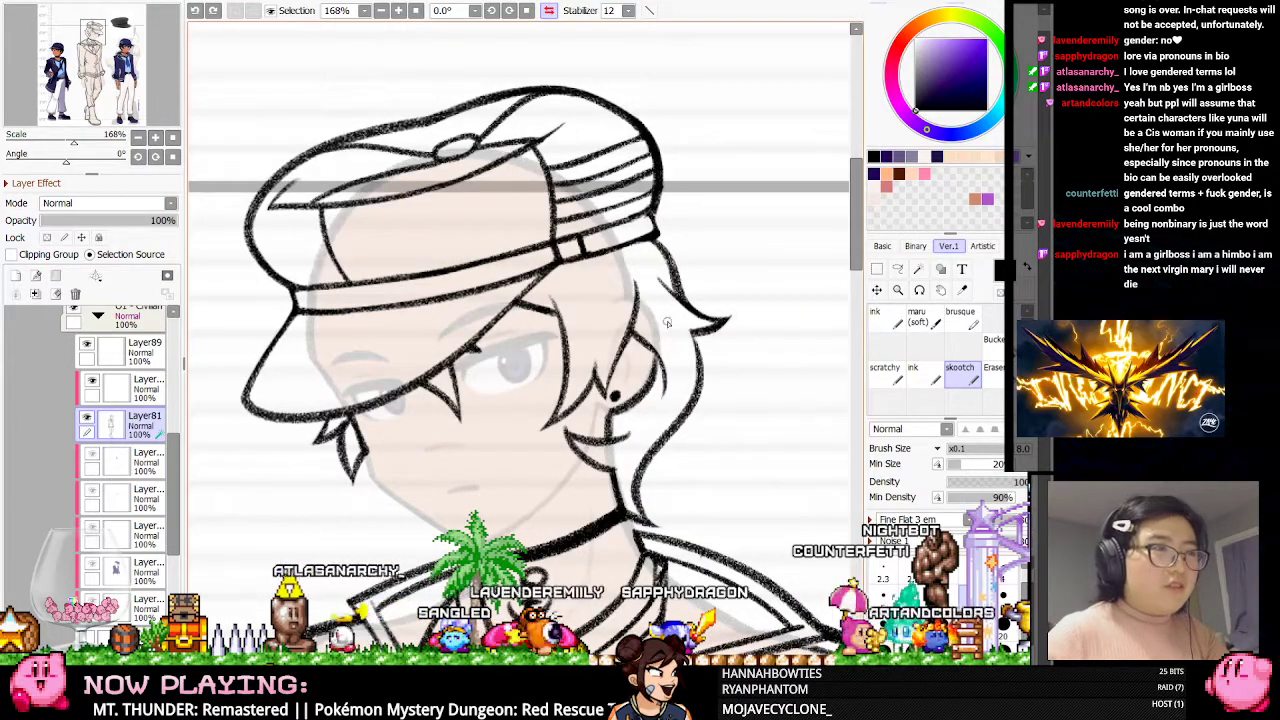
left_click_drag(666, 334, 703, 327)
key("ctrl+z")
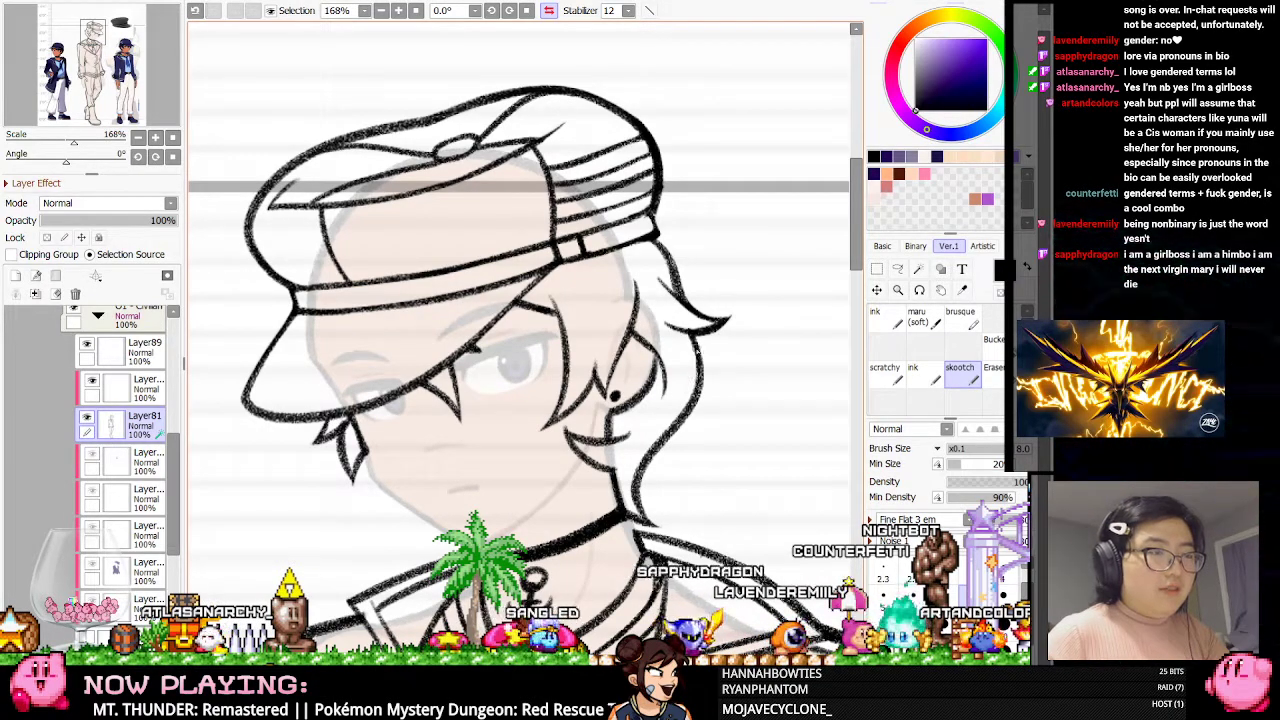
left_click(548, 10)
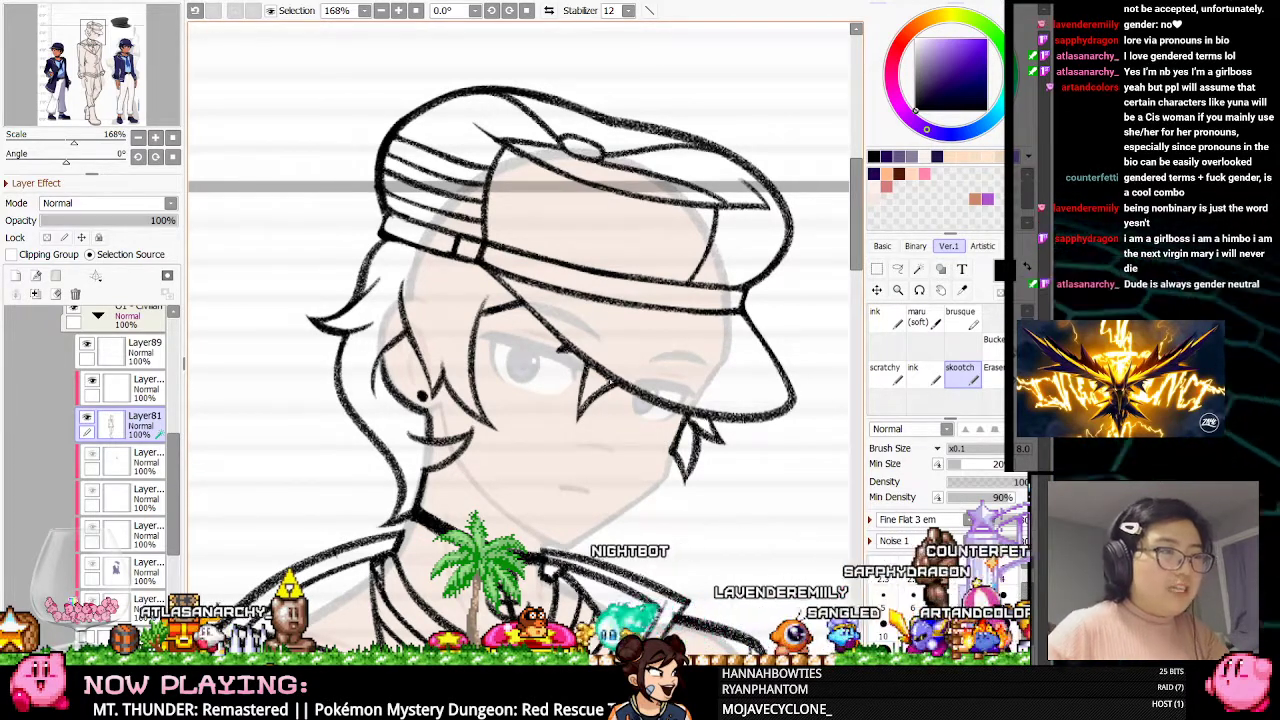
Reshape the back end of the cap's band with eraser and skootch brush, and erase the hair line joining it to the flick
left_click(990, 378)
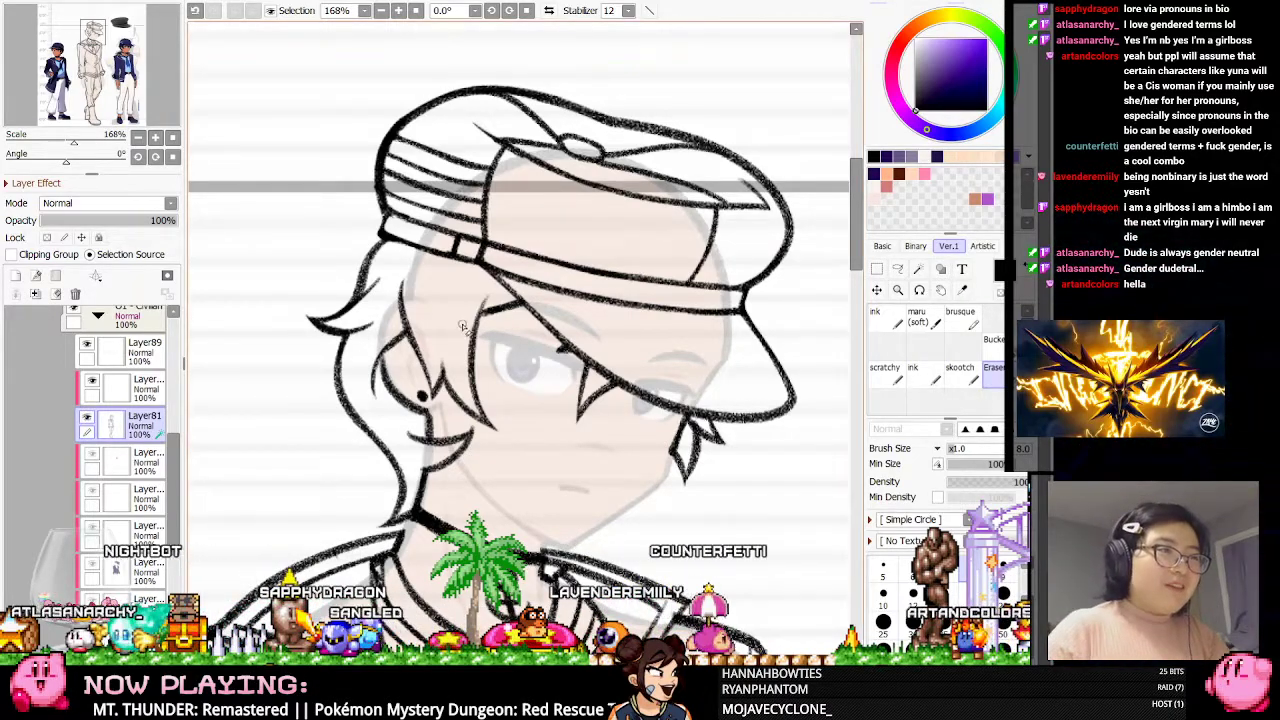
left_click(550, 10)
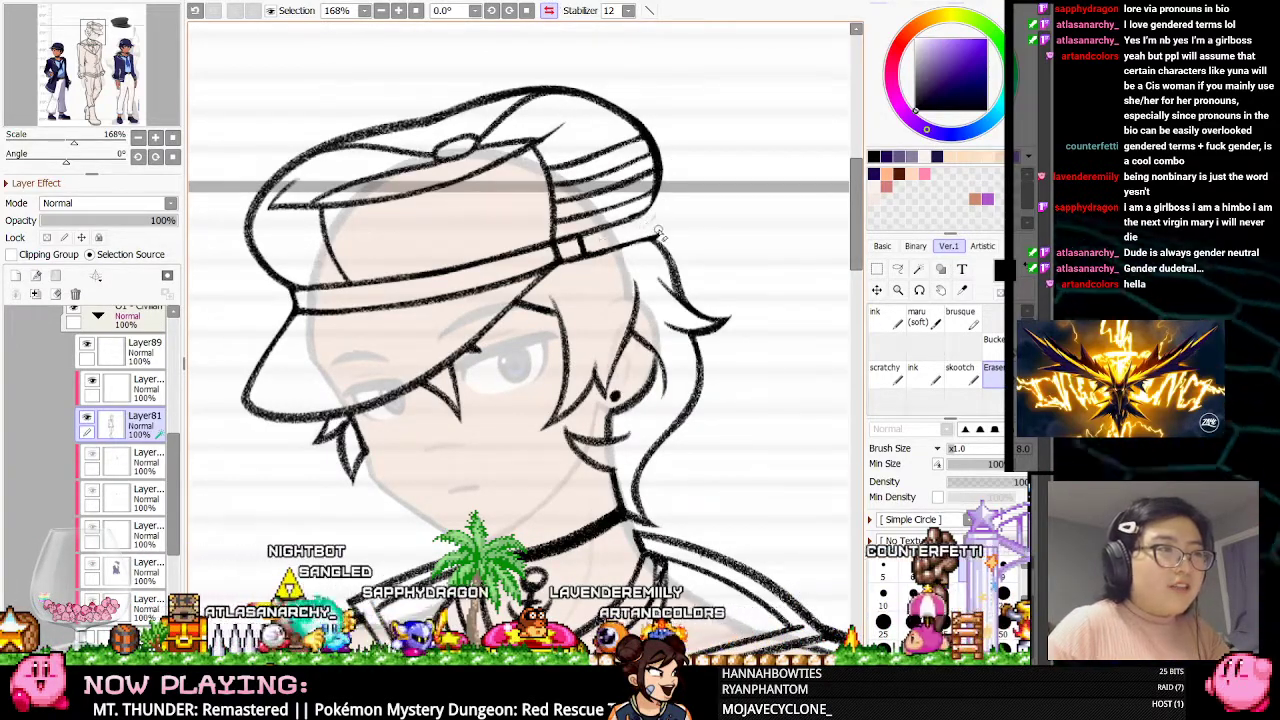
left_click(946, 368)
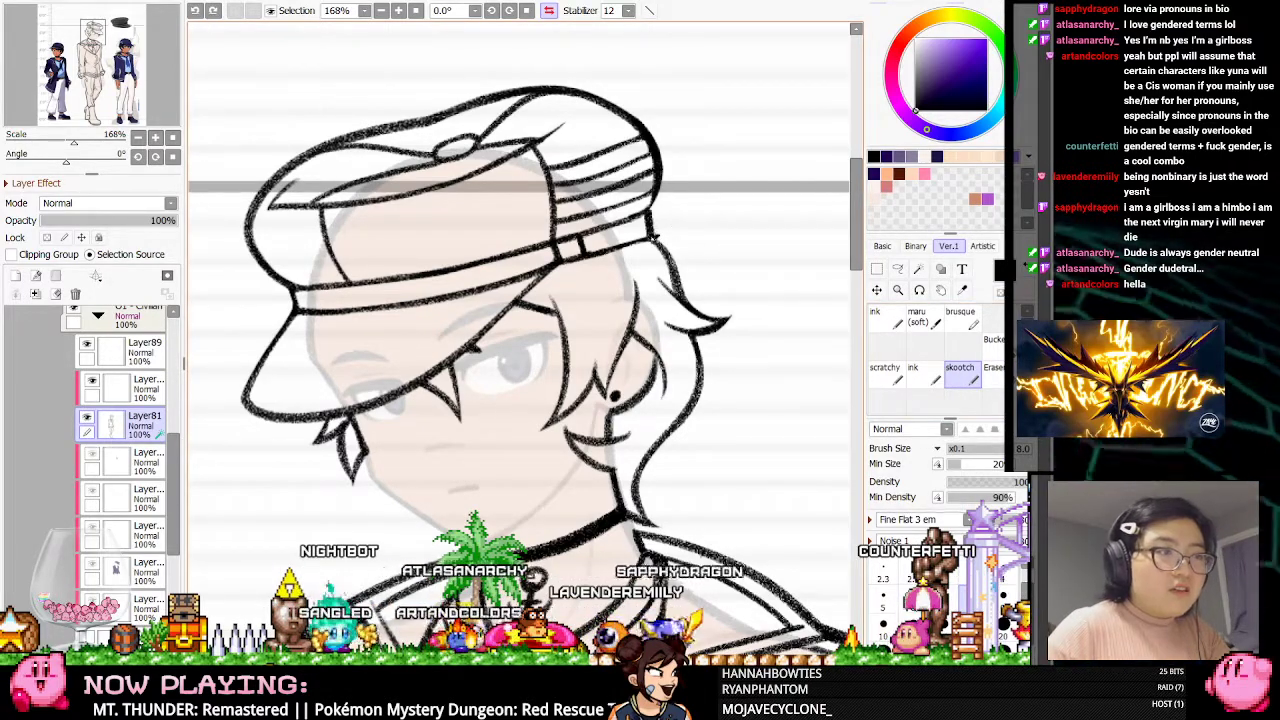
left_click(989, 376)
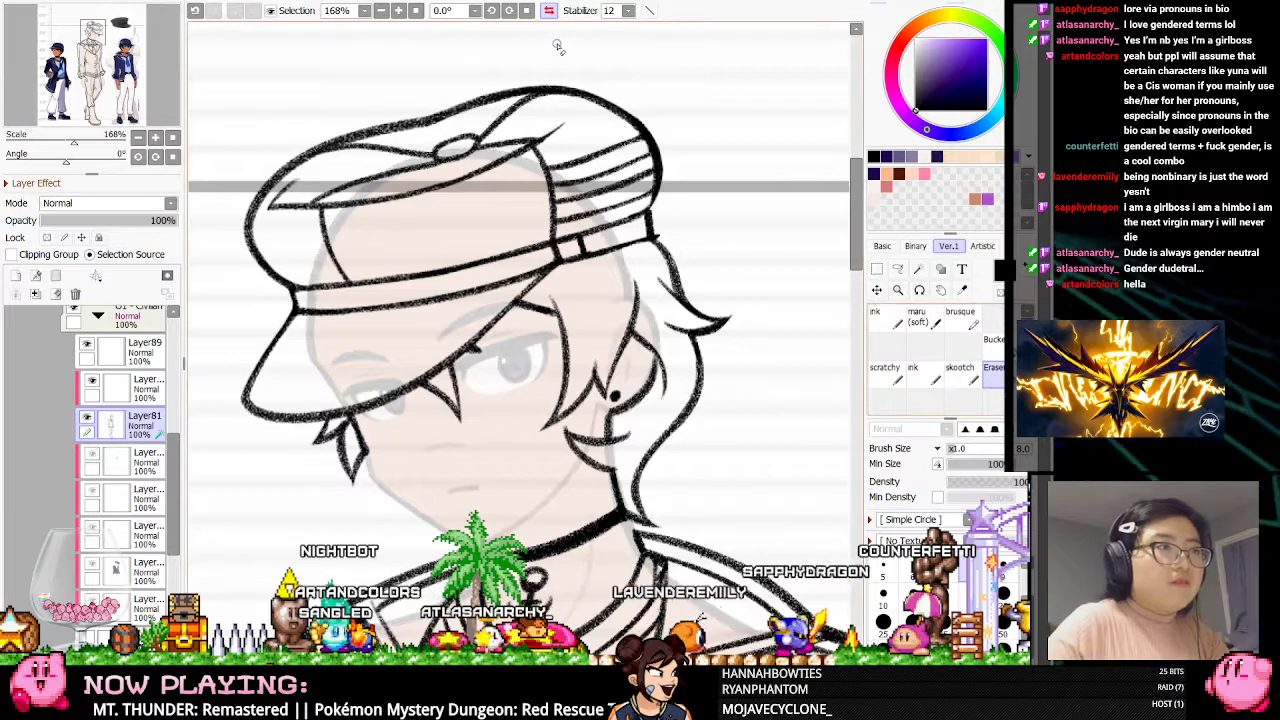
left_click(548, 12)
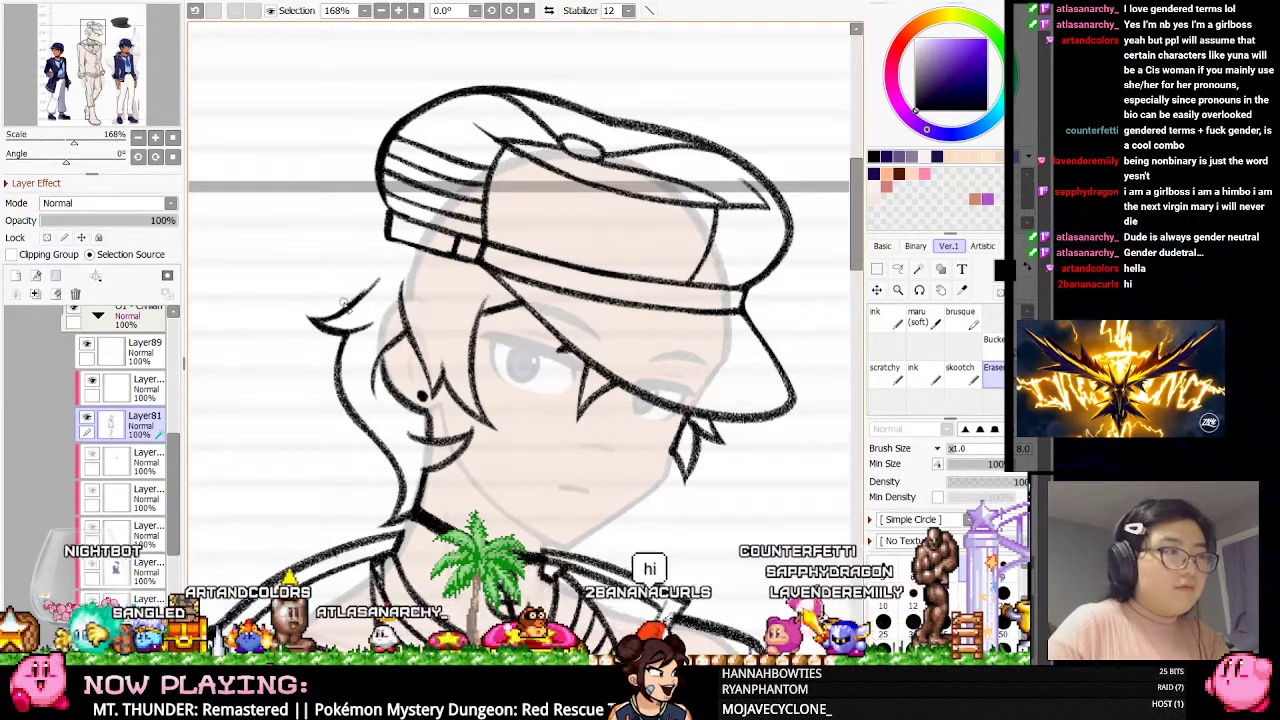
Examine the reshaped cap band and the back hair in normal and mirrored views, both close up and with the upper body
left_click(960, 375)
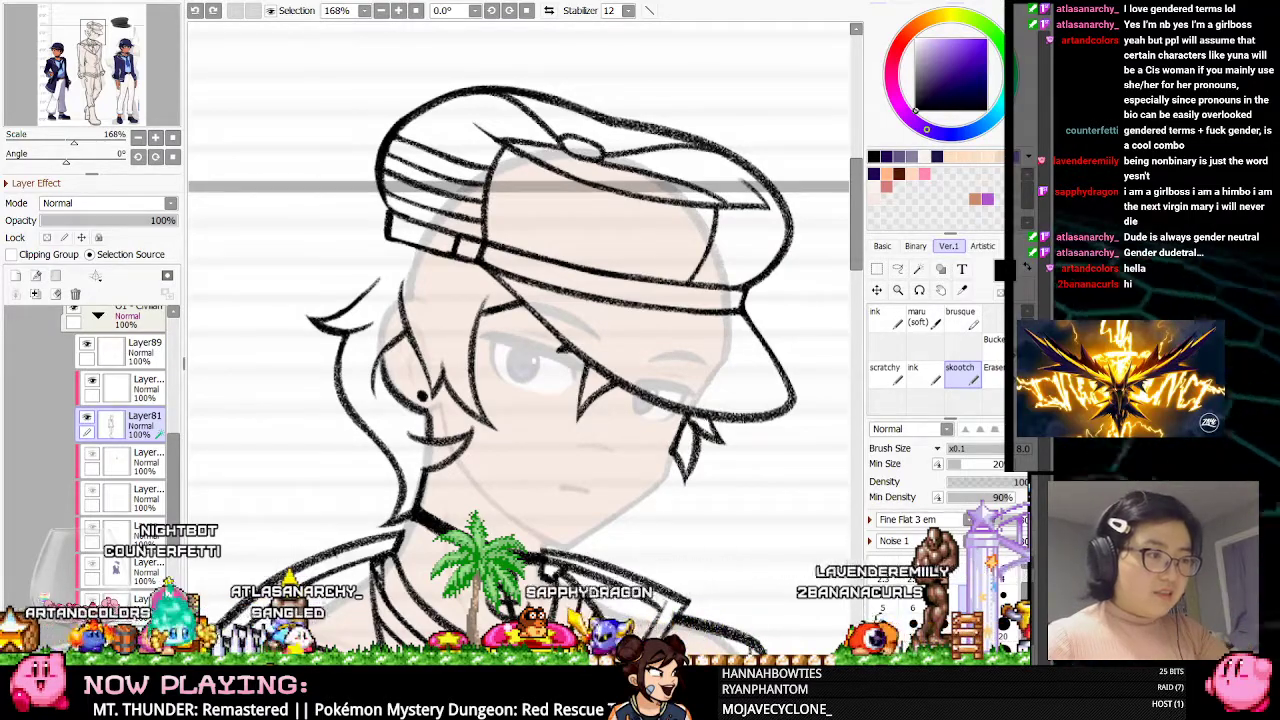
scroll(480, 200, "down", 3)
key("h")
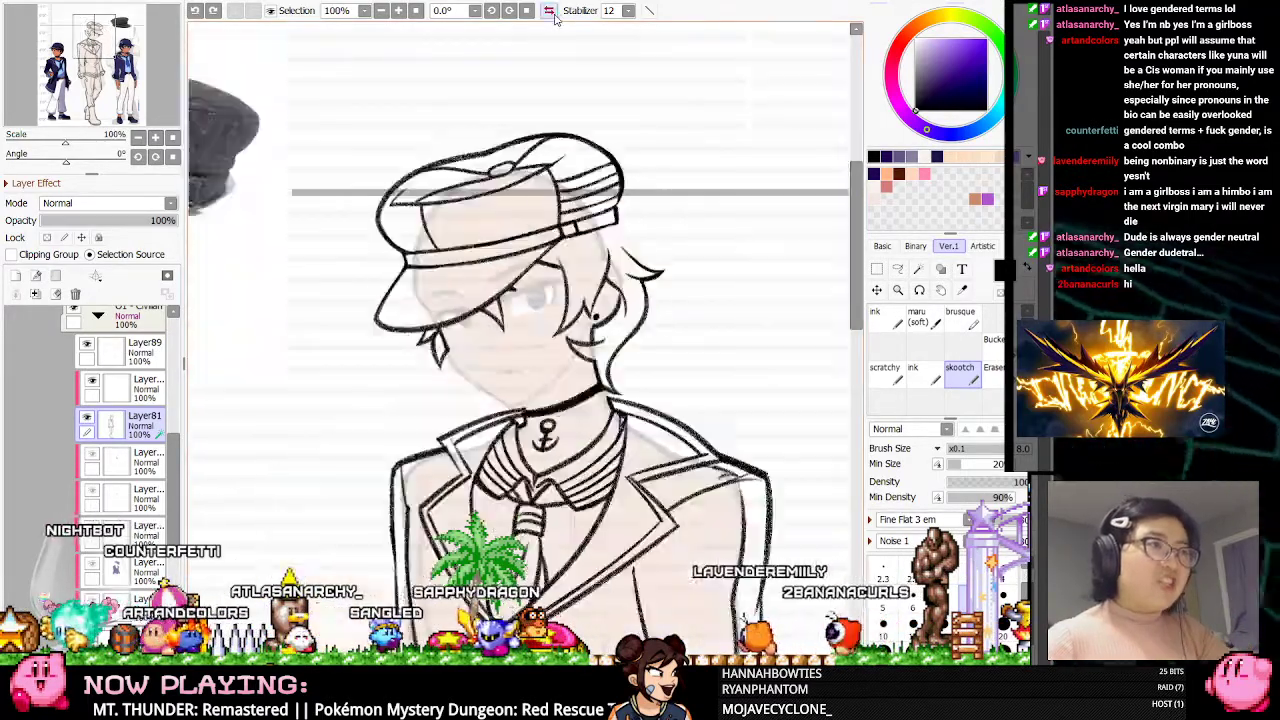
scroll(631, 204, "up", 3)
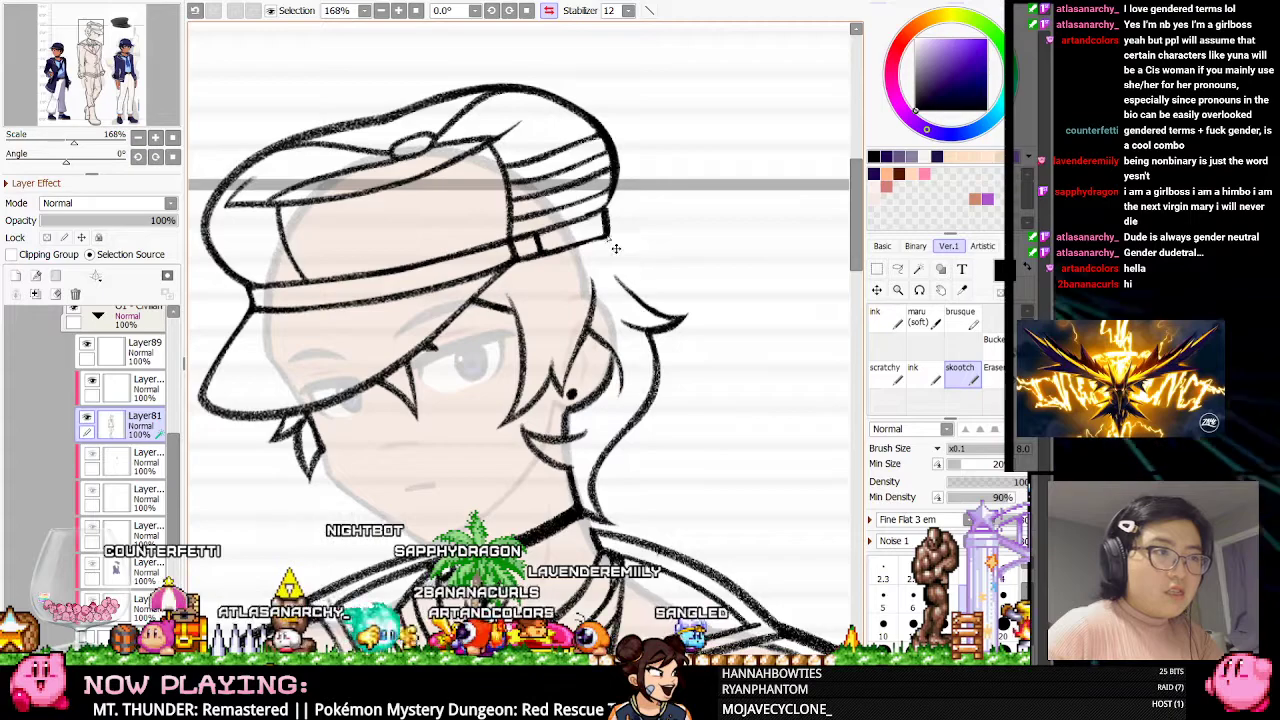
key("h")
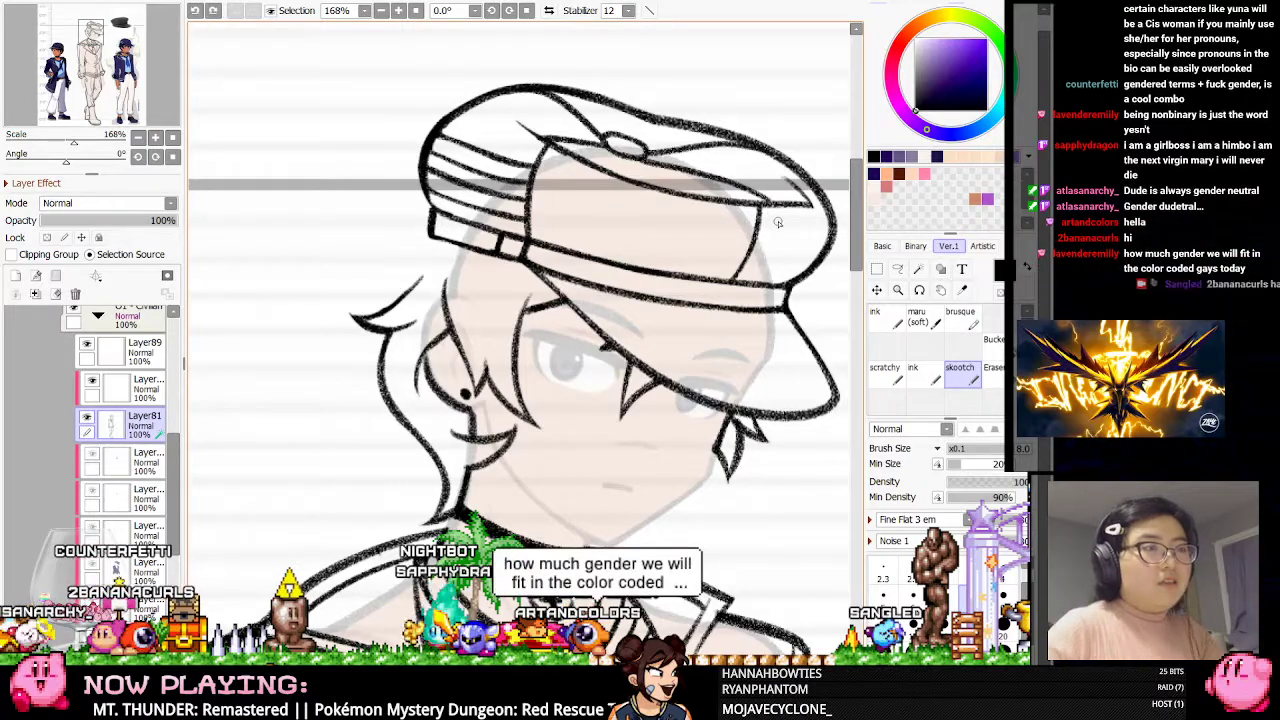
left_click(550, 10)
scroll(400, 90, "down", 5)
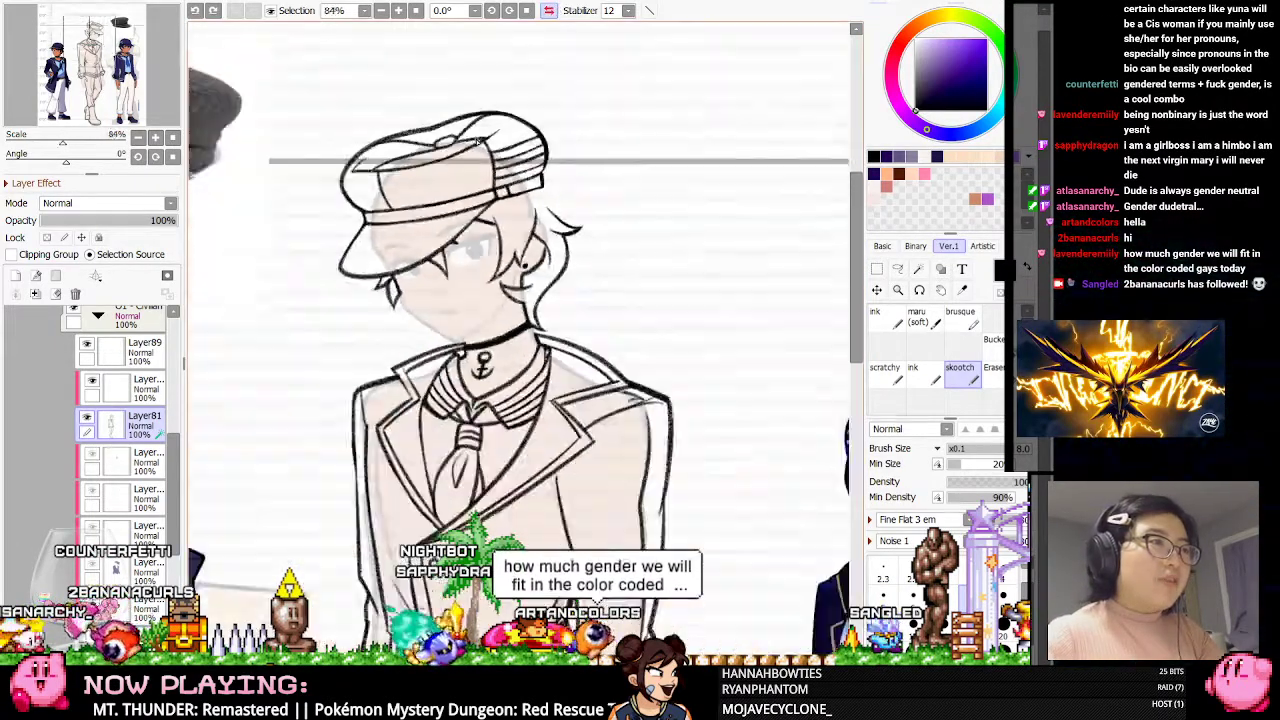
scroll(376, 100, "up", 4)
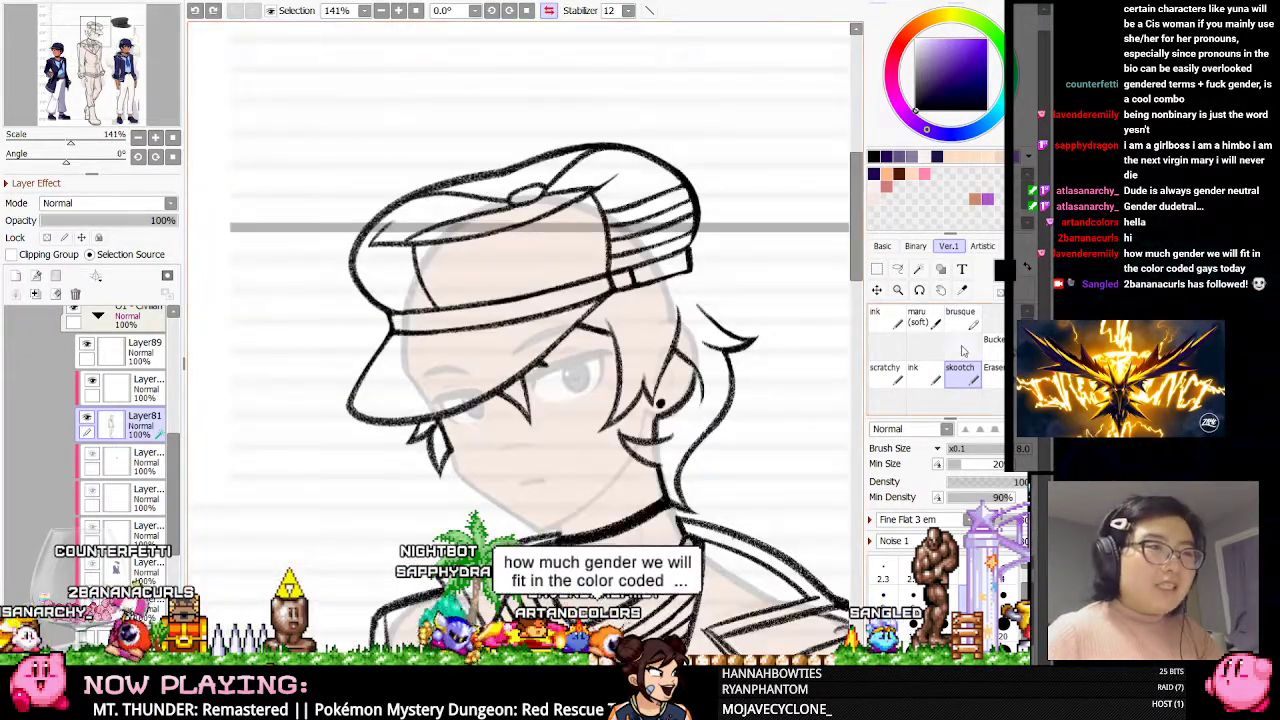
Trim the front outline of the cap's crown with the eraser at size 8, checking it in the unmirrored view
key("e")
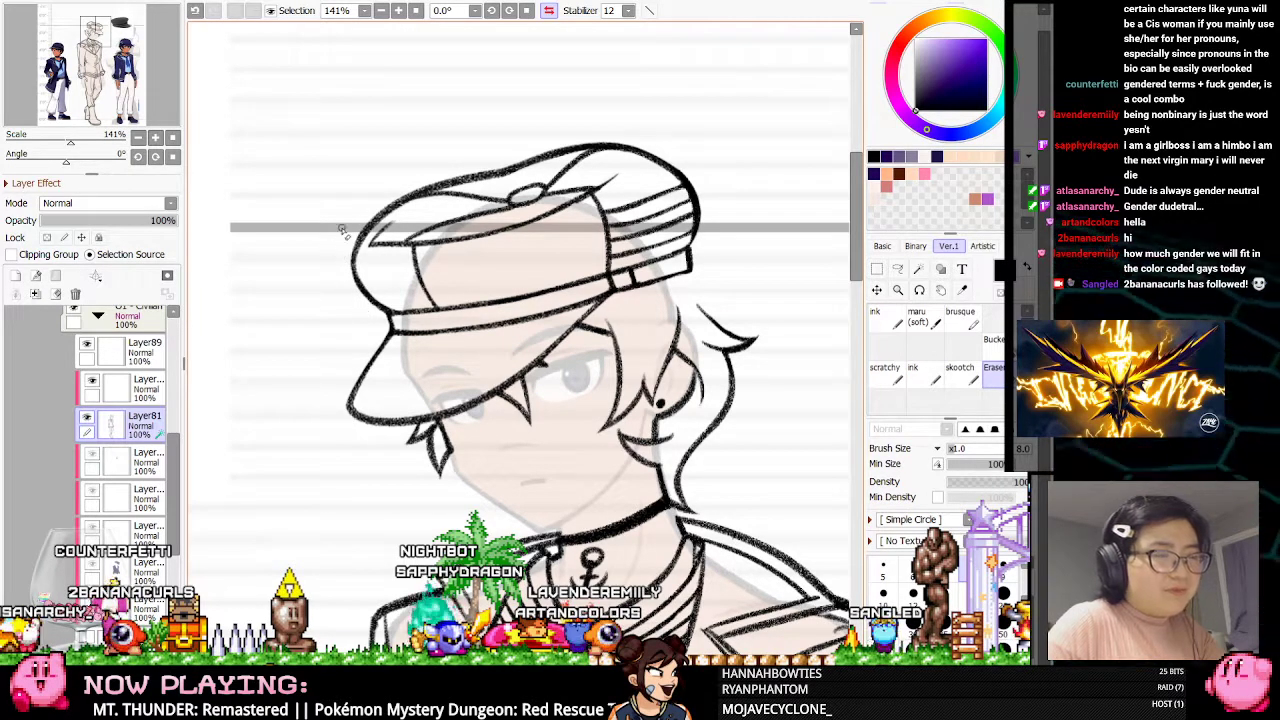
scroll(507, 188, "up", 1)
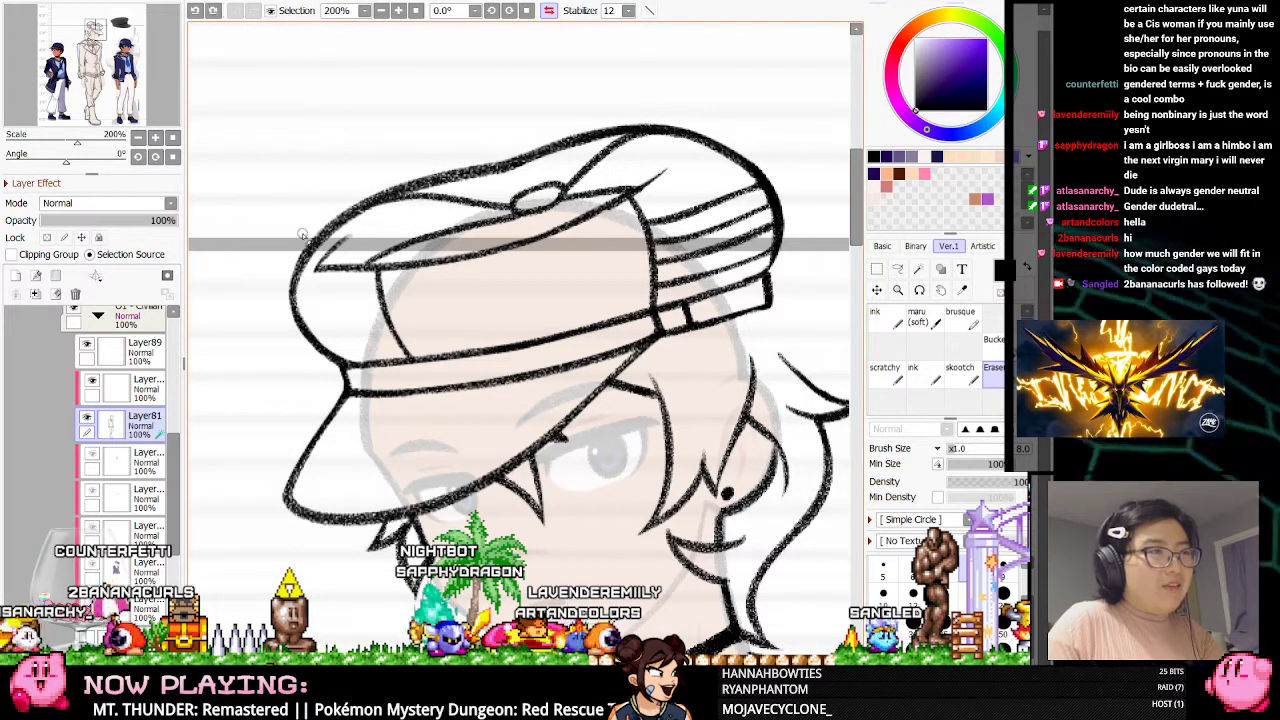
left_click(552, 14)
scroll(470, 235, "down", 3)
scroll(450, 203, "up", 2)
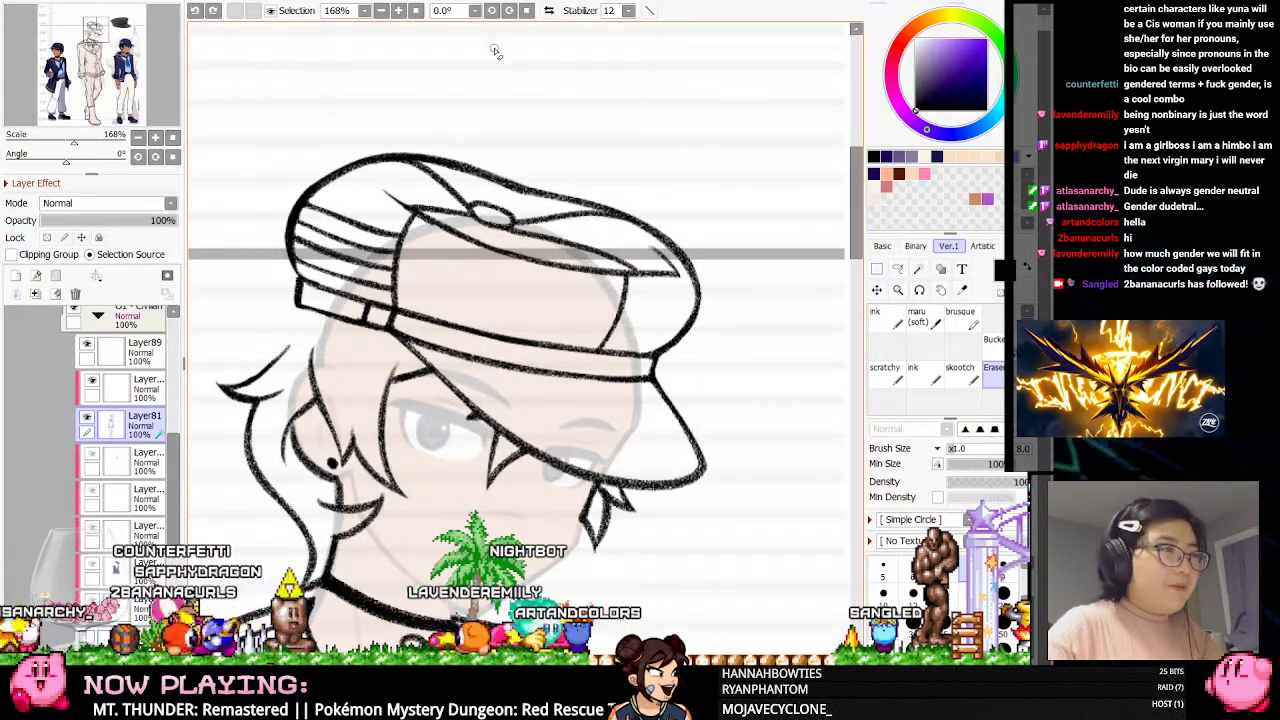
Thin the top and back outlines of the cap's crown with the eraser, comparing mirrored and normal views
key("h")
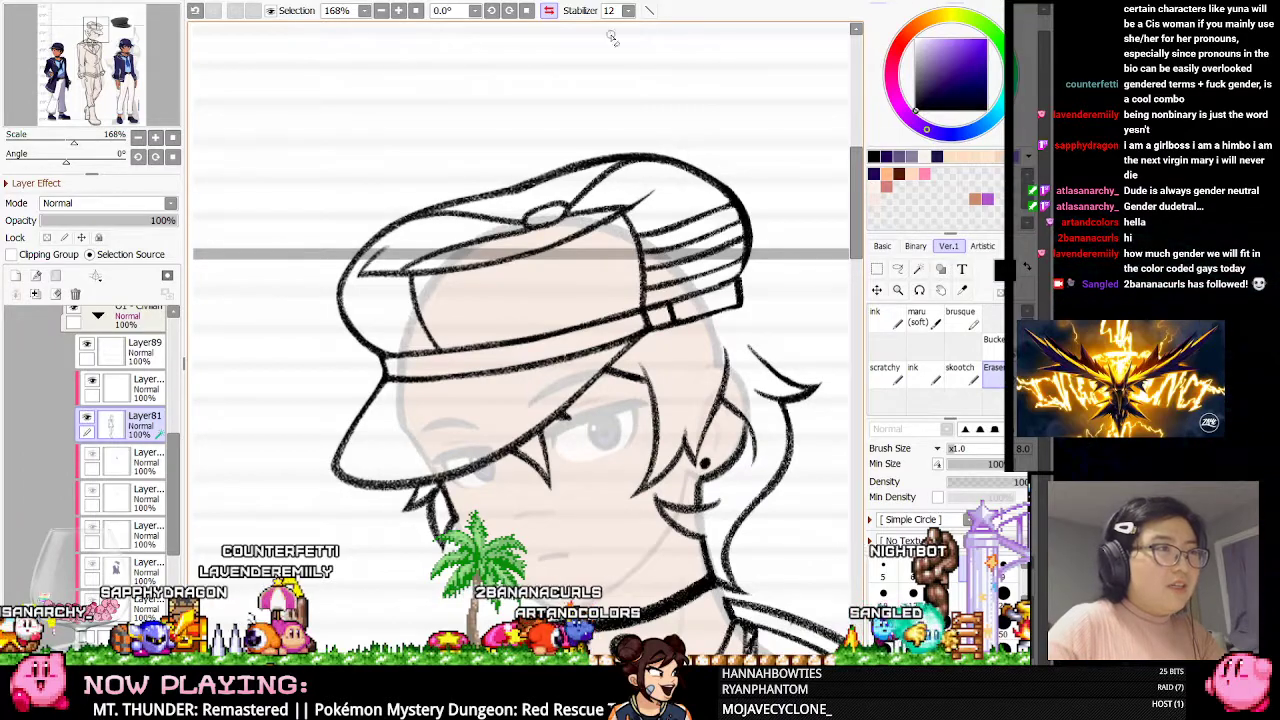
key("h")
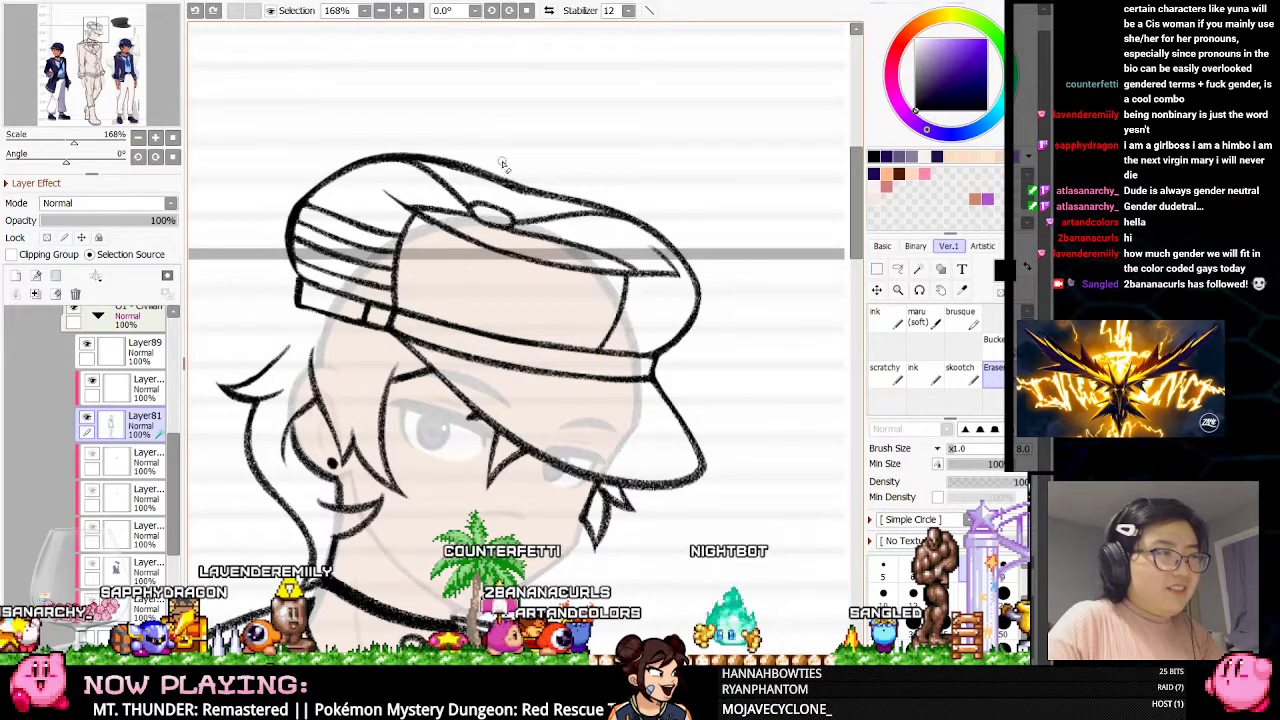
key("h")
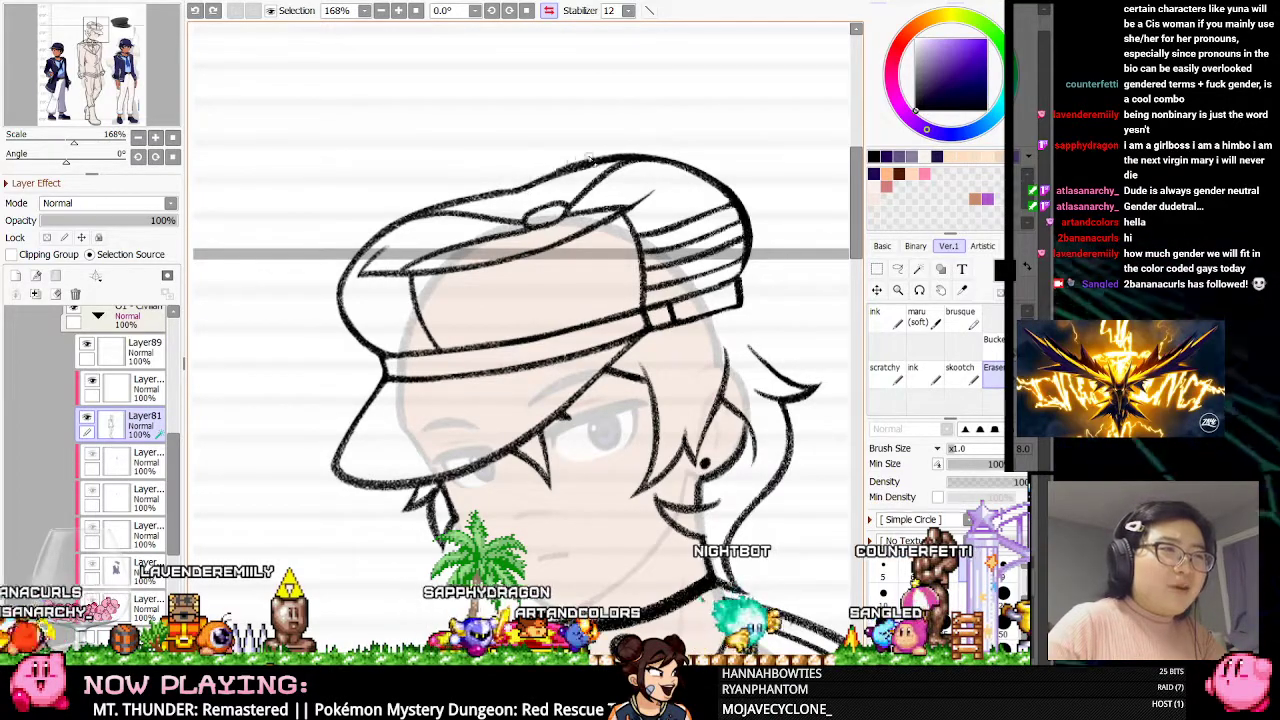
left_click(548, 10)
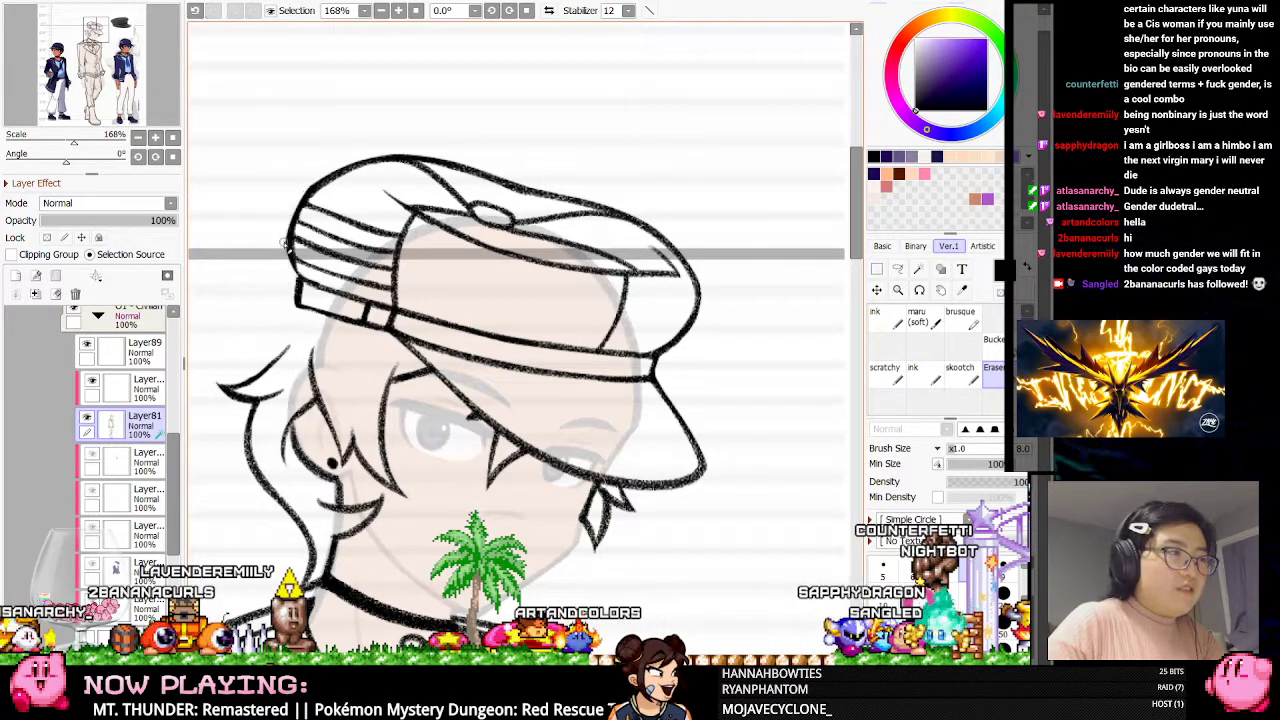
Lasso the front end of the cap's crown in mirrored view, deform it slightly inward, and check it unmirrored
left_click(549, 11)
left_click(898, 270)
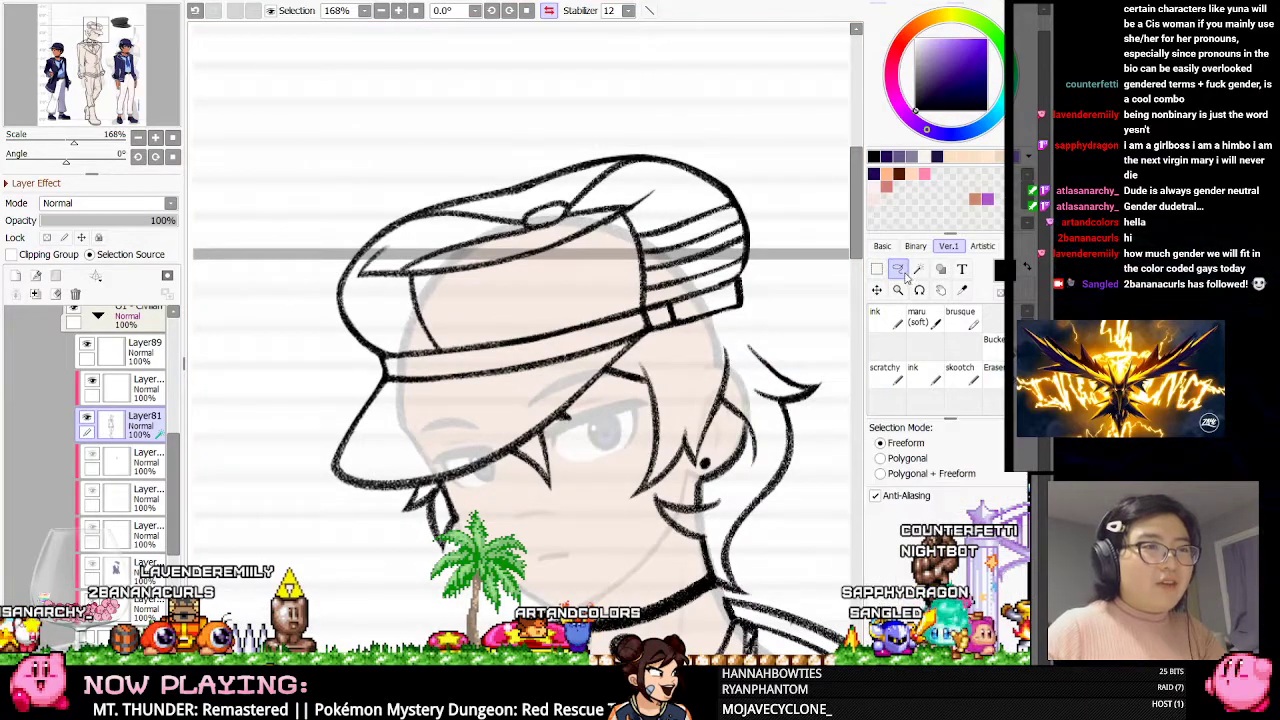
mouse_move(384, 355)
left_mouse_down()
mouse_move(394, 329)
mouse_move(349, 283)
mouse_move(374, 255)
mouse_move(350, 212)
mouse_move(410, 172)
left_mouse_up()
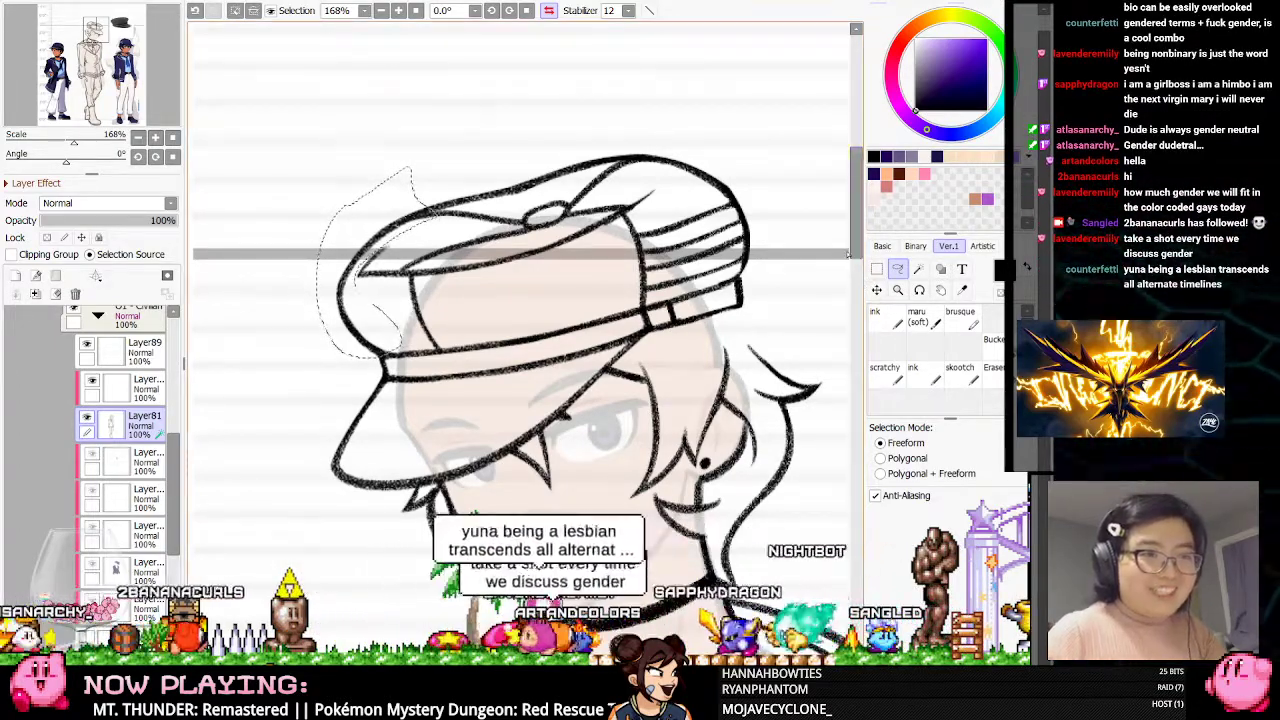
key("ctrl+t")
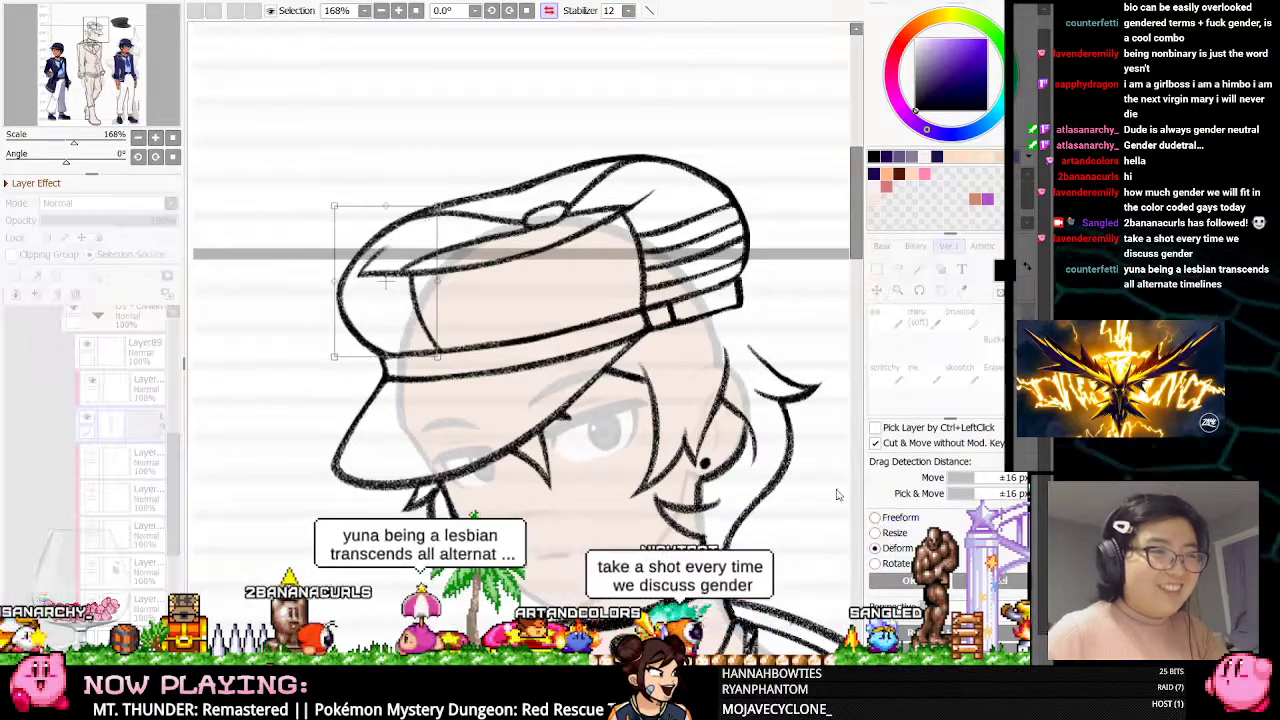
left_click_drag(385, 207, 395, 205)
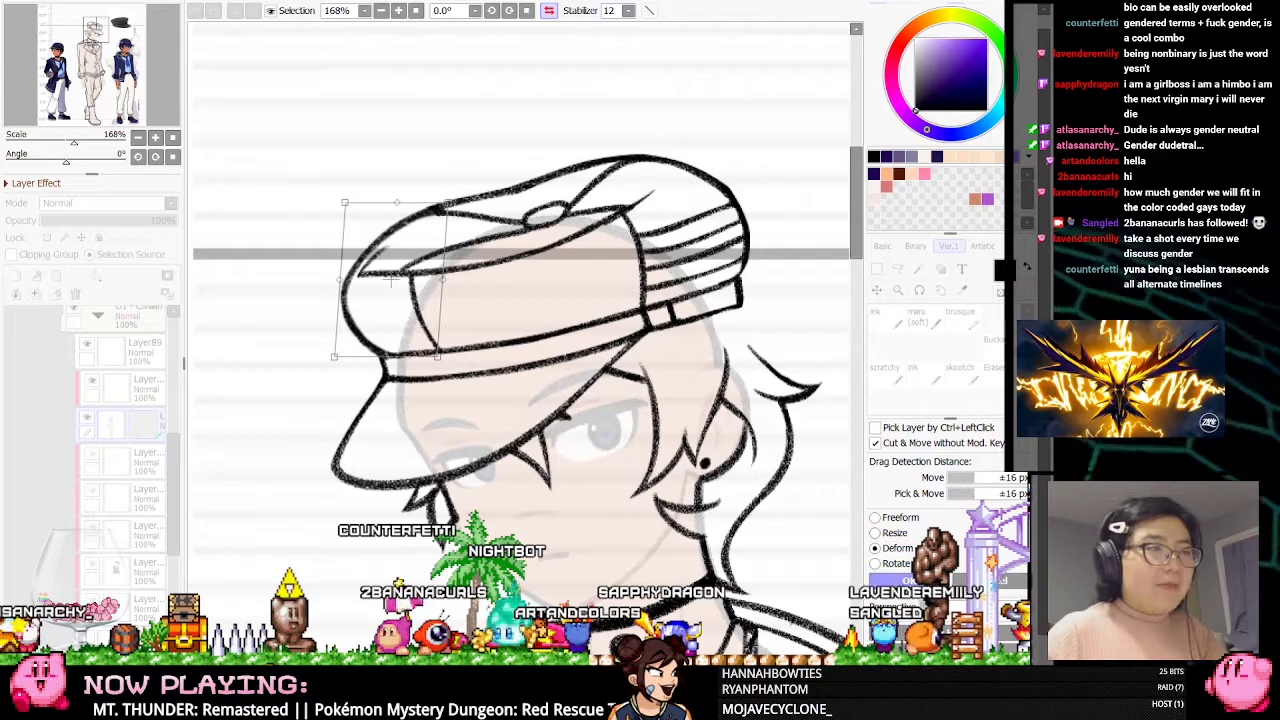
key("Return")
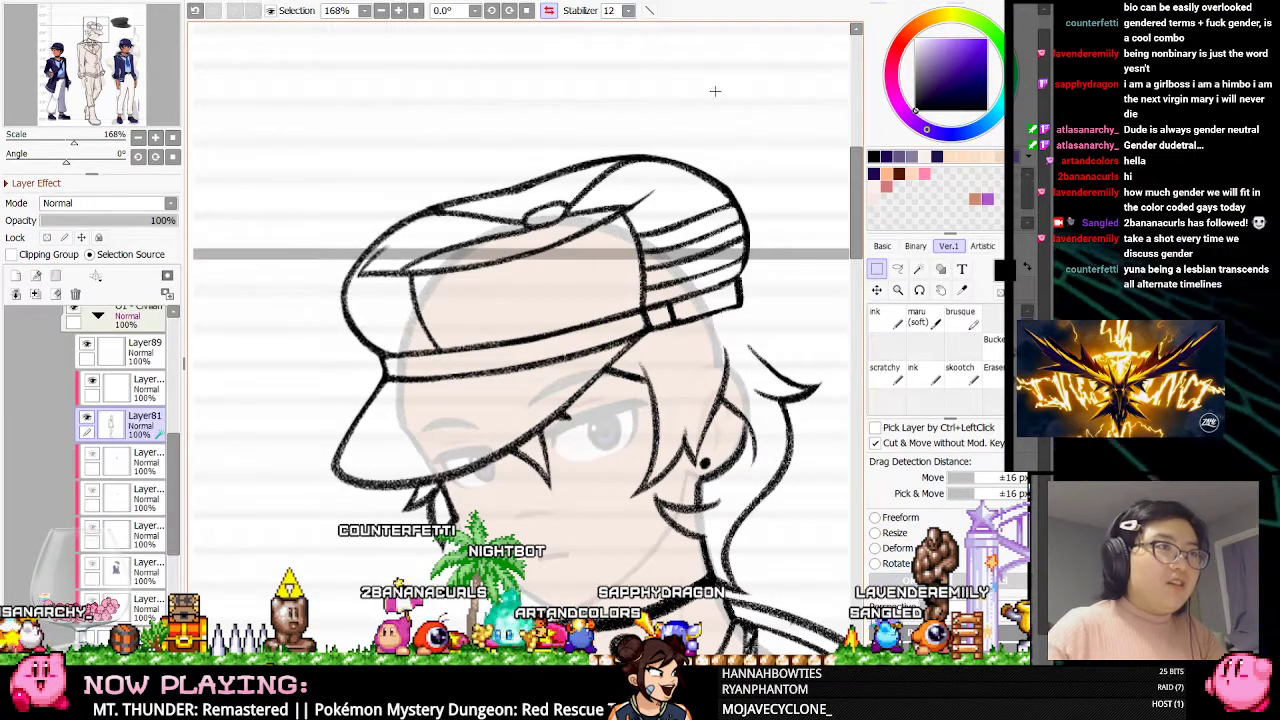
left_click(549, 11)
key("e")
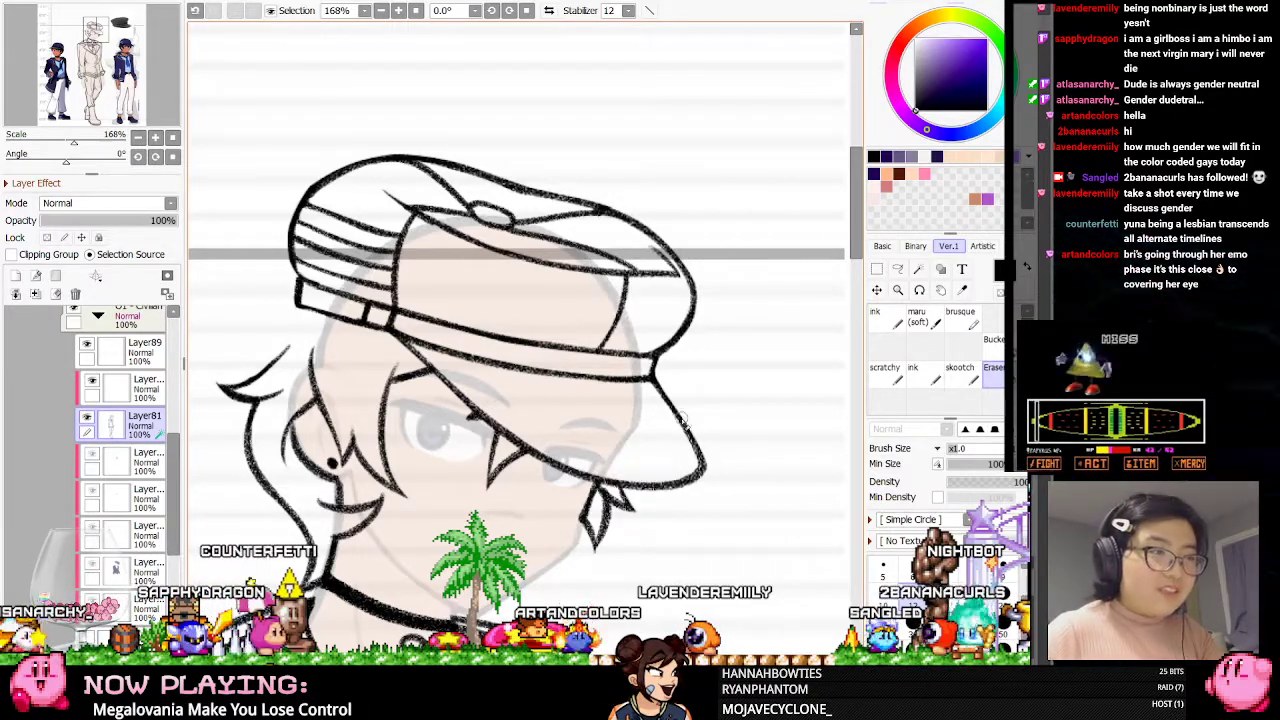
Lasso the back part of the cap with its stripes and deform it slightly outward, checking it in mirrored view
scroll(491, 137, "down", 4)
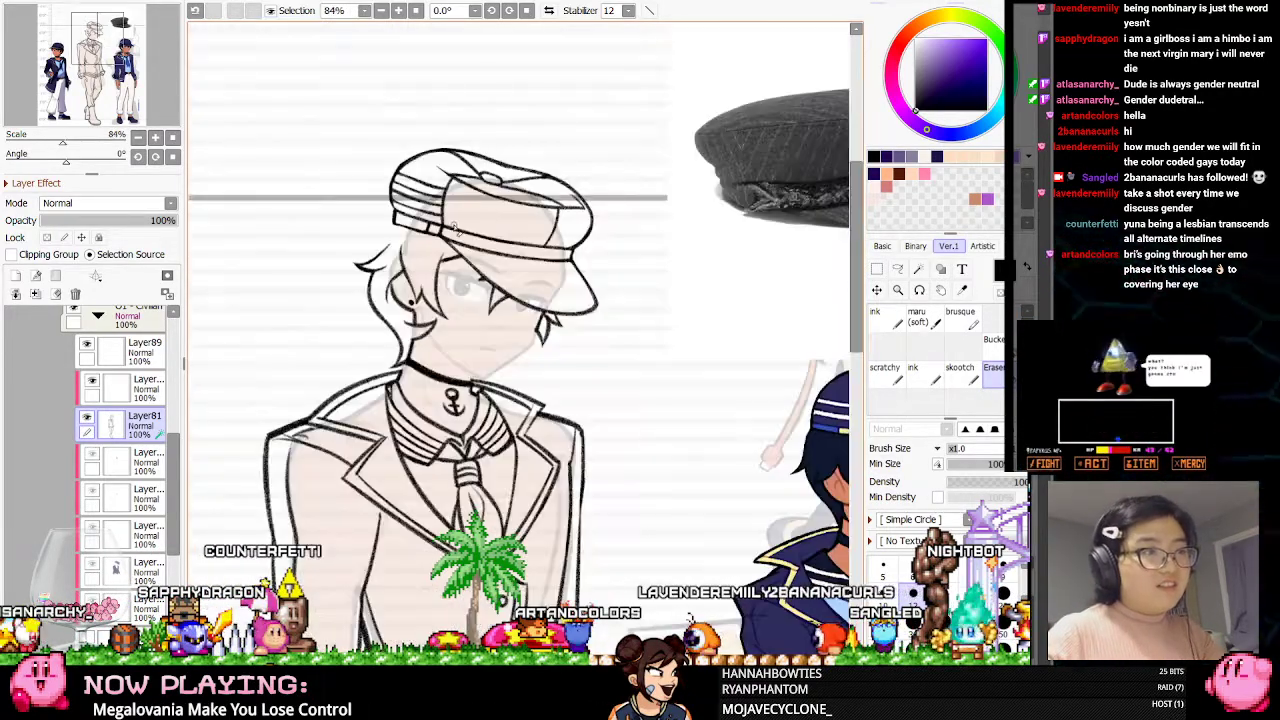
scroll(465, 216, "up", 2)
scroll(486, 91, "up", 1)
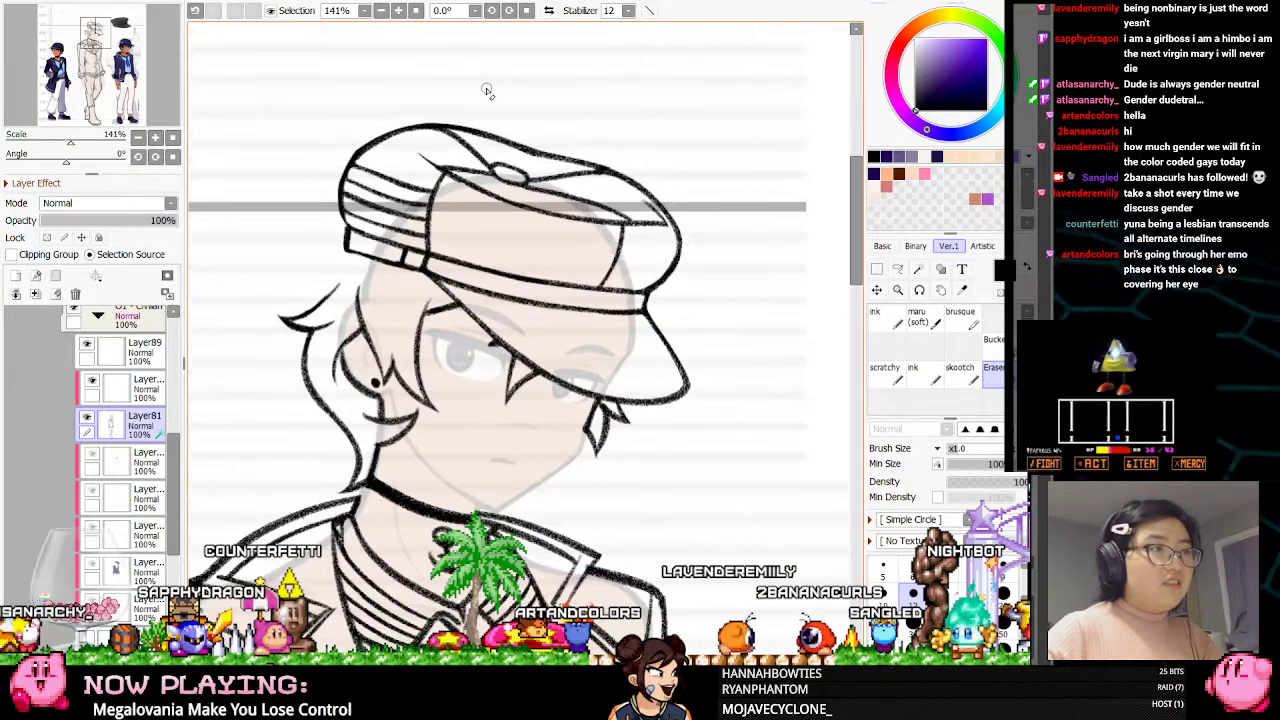
left_click(899, 271)
mouse_move(426, 132)
left_mouse_down()
mouse_move(389, 155)
mouse_move(377, 236)
mouse_move(353, 268)
mouse_move(317, 149)
mouse_move(369, 122)
left_mouse_up()
key("ctrl+t")
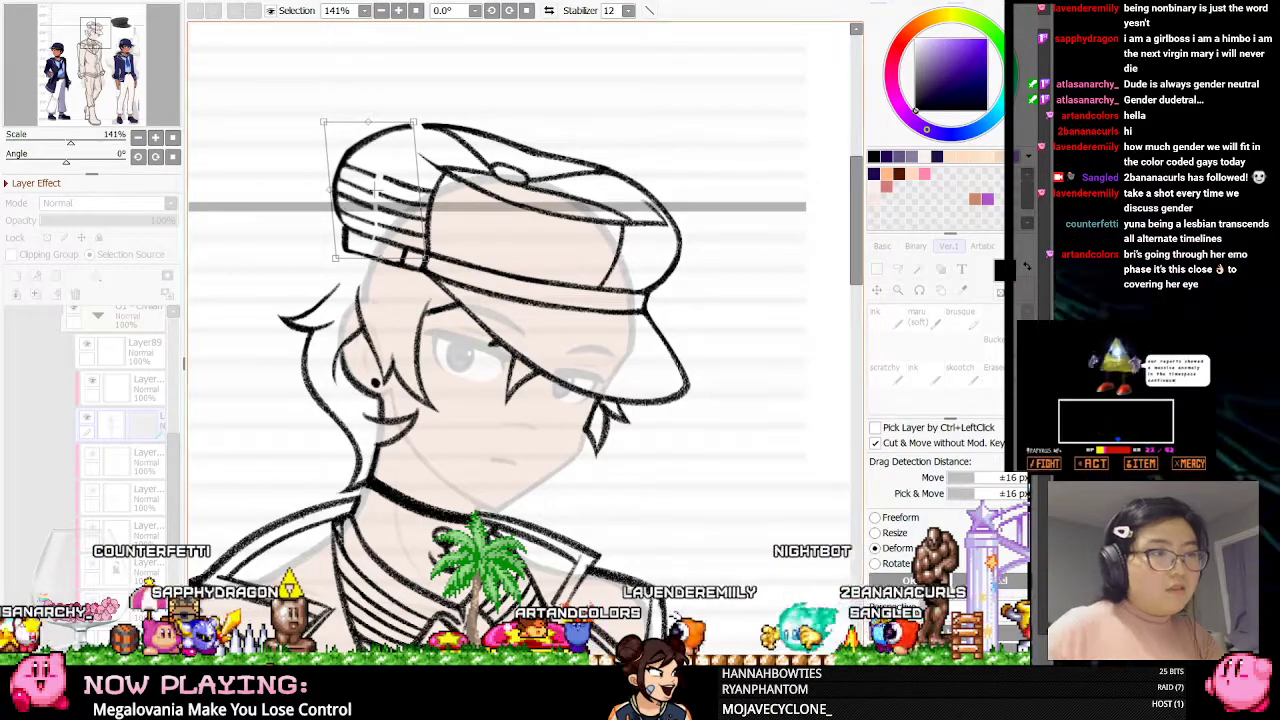
key("Return")
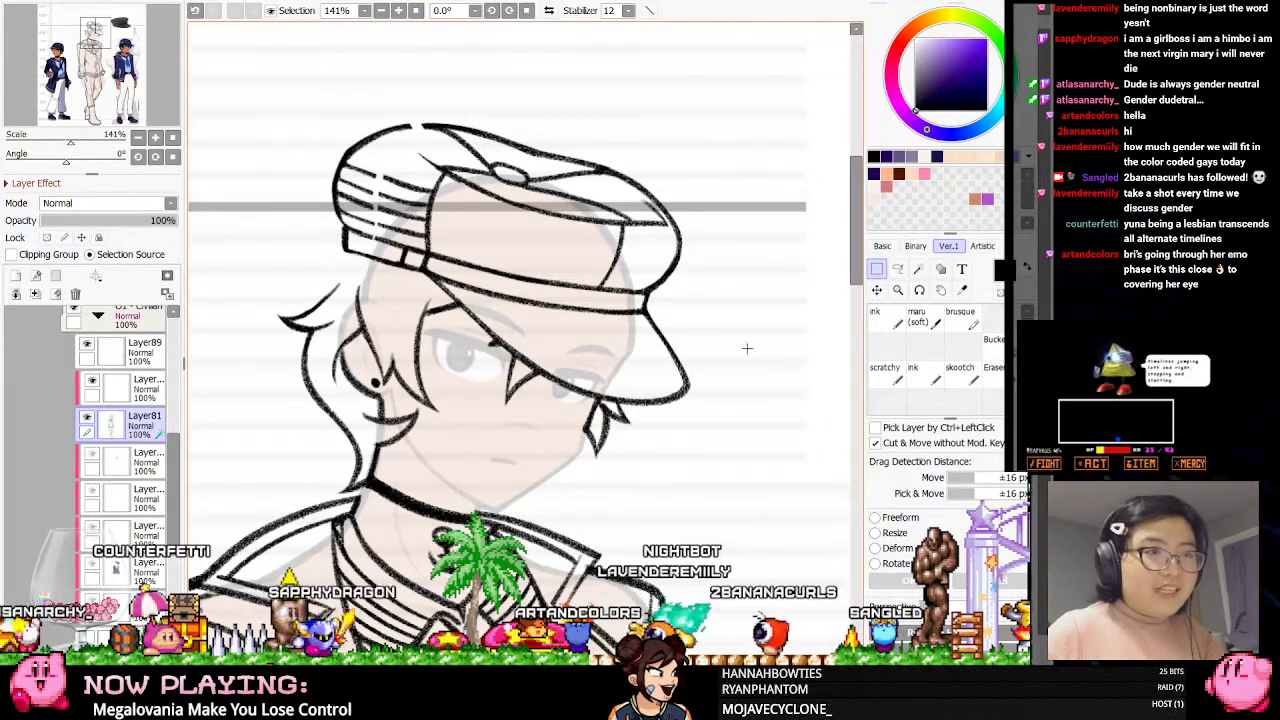
left_click(549, 10)
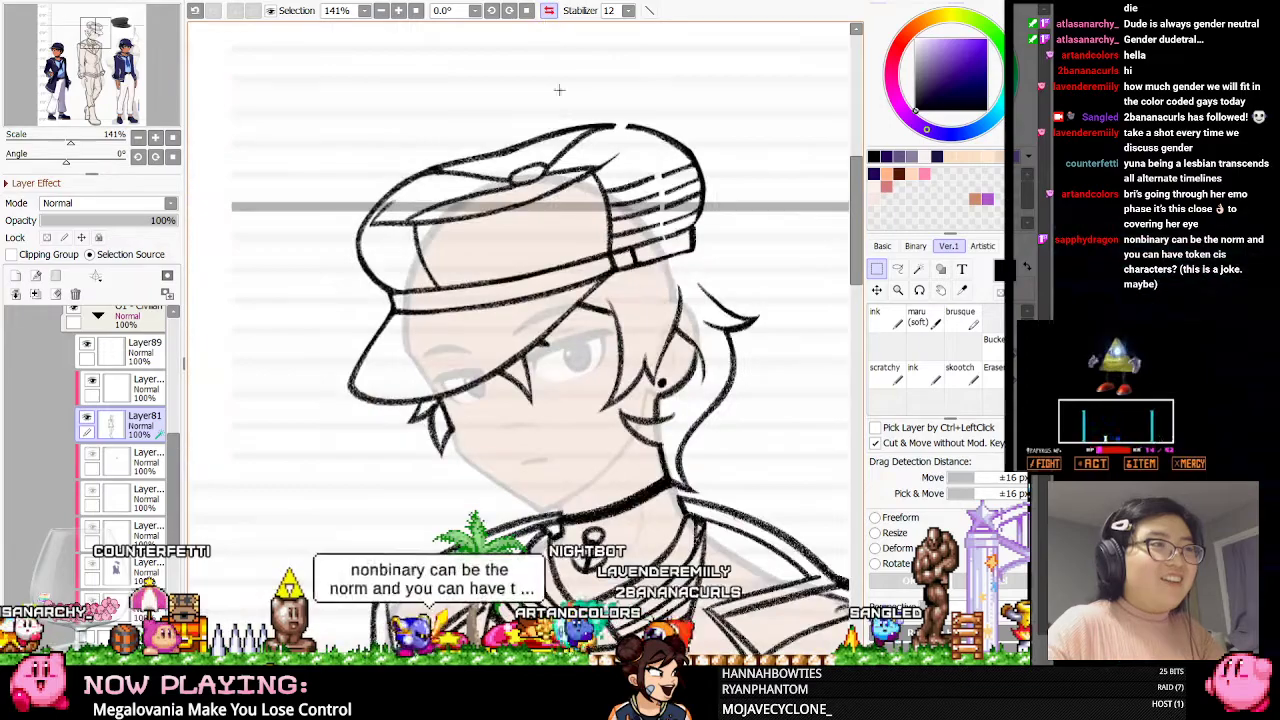
left_click(960, 374)
scroll(786, 209, "down", 2)
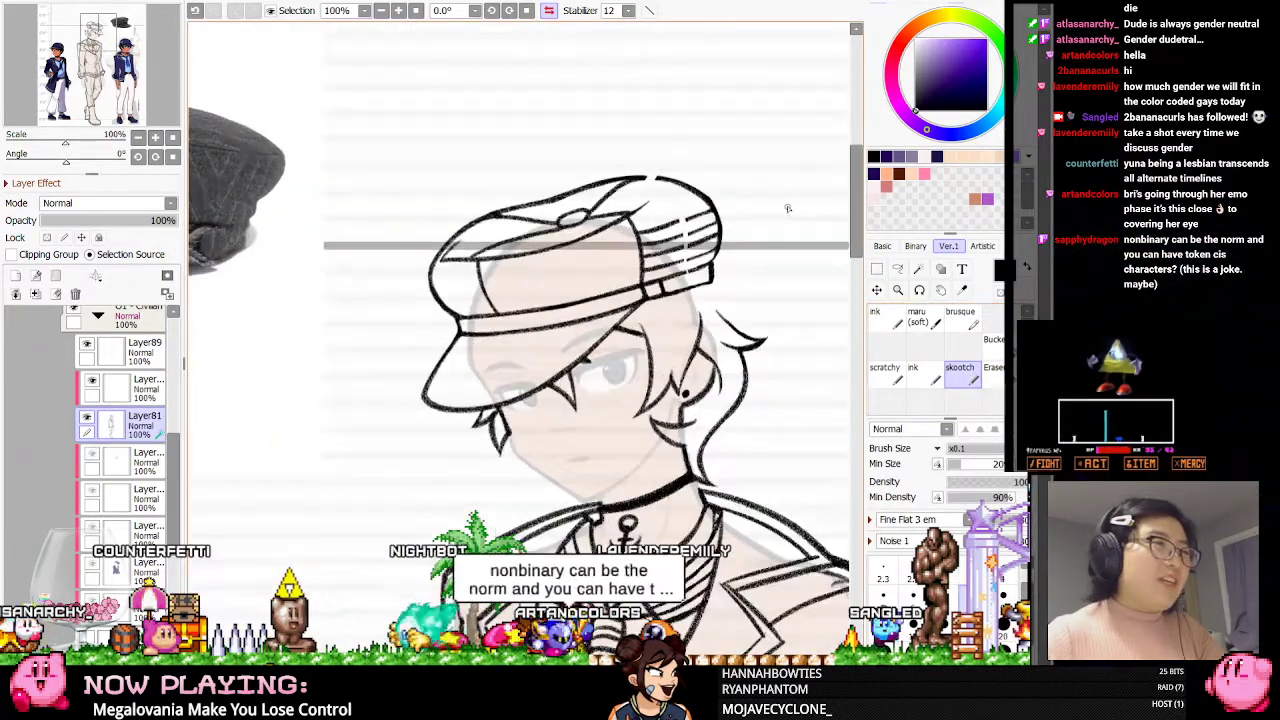
scroll(770, 200, "up", 5)
scroll(697, 177, "down", 2)
scroll(646, 155, "up", 3)
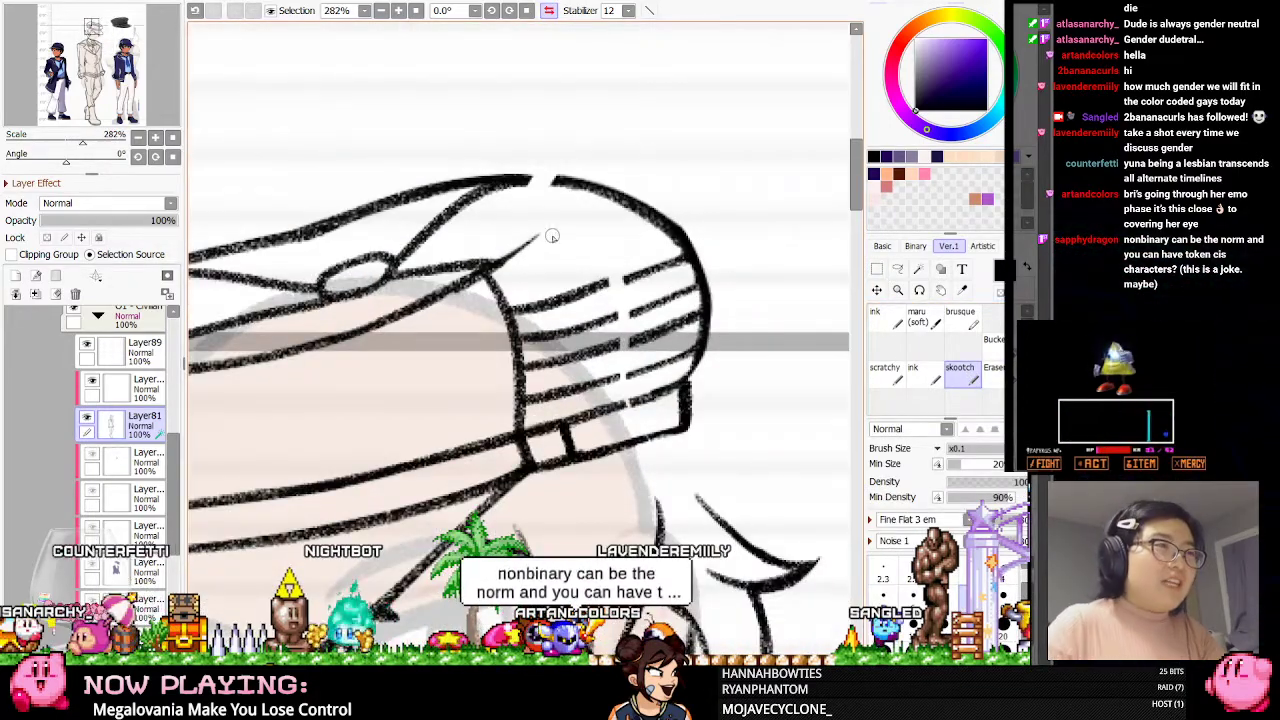
left_click_drag(528, 181, 637, 220)
key("ctrl+z")
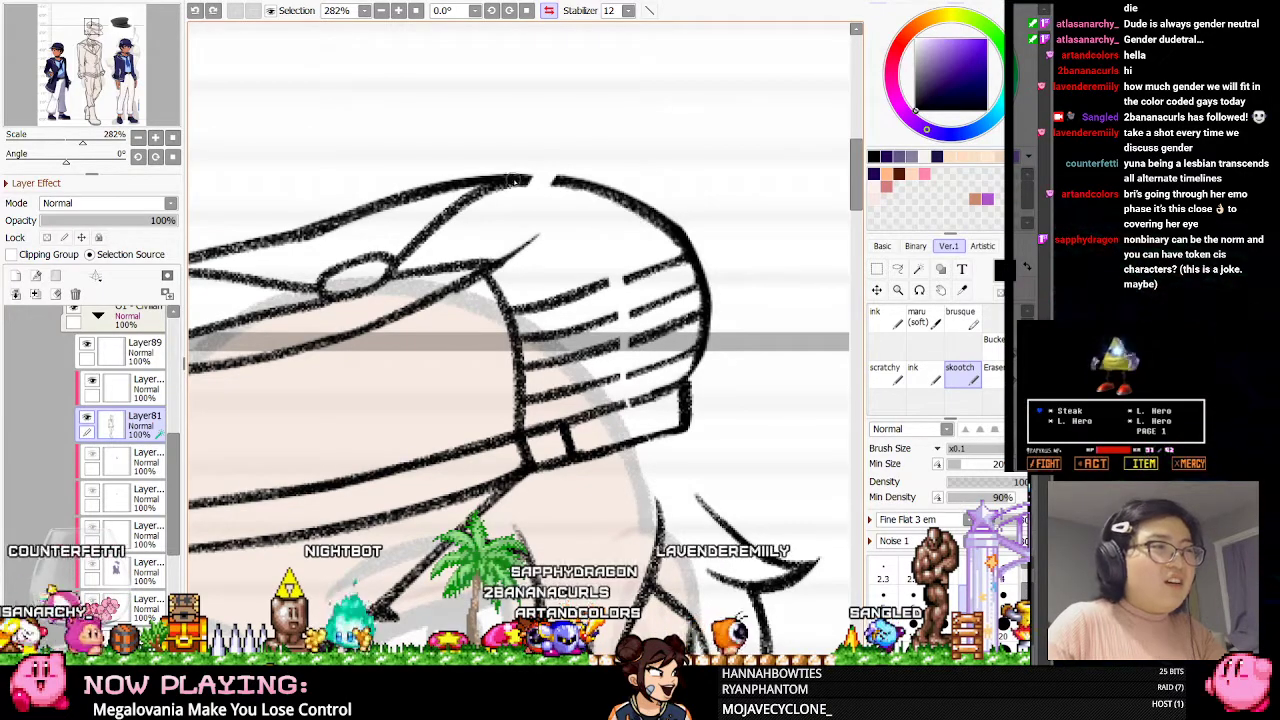
left_click_drag(530, 180, 645, 215)
key("ctrl+z")
left_click_drag(530, 180, 633, 211)
key("ctrl+z")
left_click_drag(520, 180, 650, 218)
key("ctrl+z")
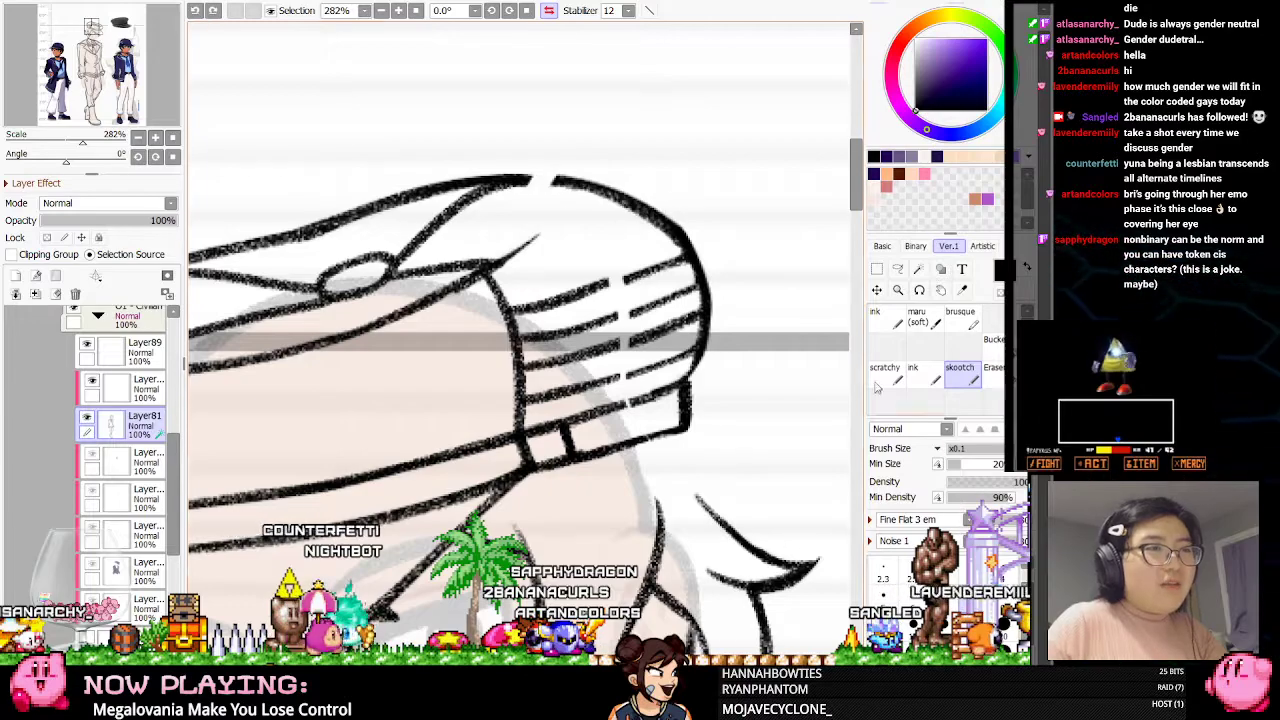
Taper the cut end of the crown's back outline with the eraser and redraw the top outline across the gap with the skootch brush
left_click(989, 370)
left_click_drag(546, 172, 648, 203)
key("ctrl+z")
left_click_drag(540, 188, 668, 208)
left_click(958, 368)
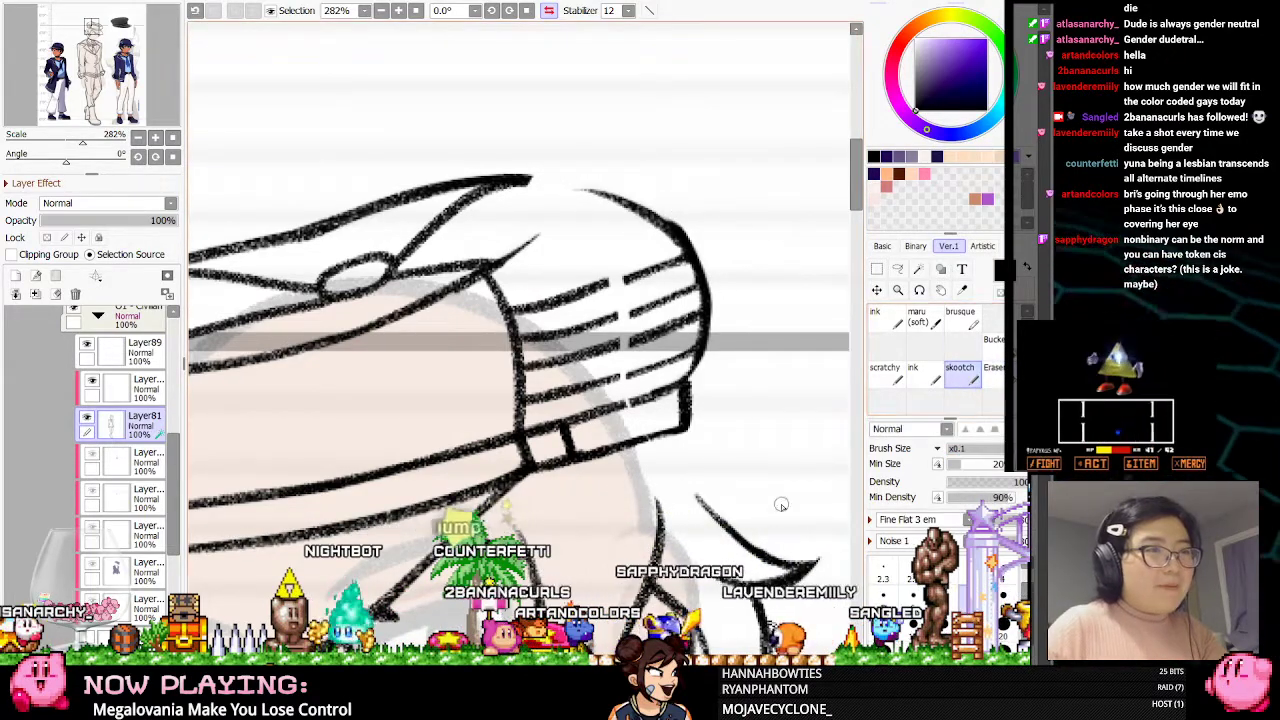
mouse_move(515, 182)
left_mouse_down()
mouse_move(595, 190)
mouse_move(688, 238)
left_mouse_up()
key("ctrl+z")
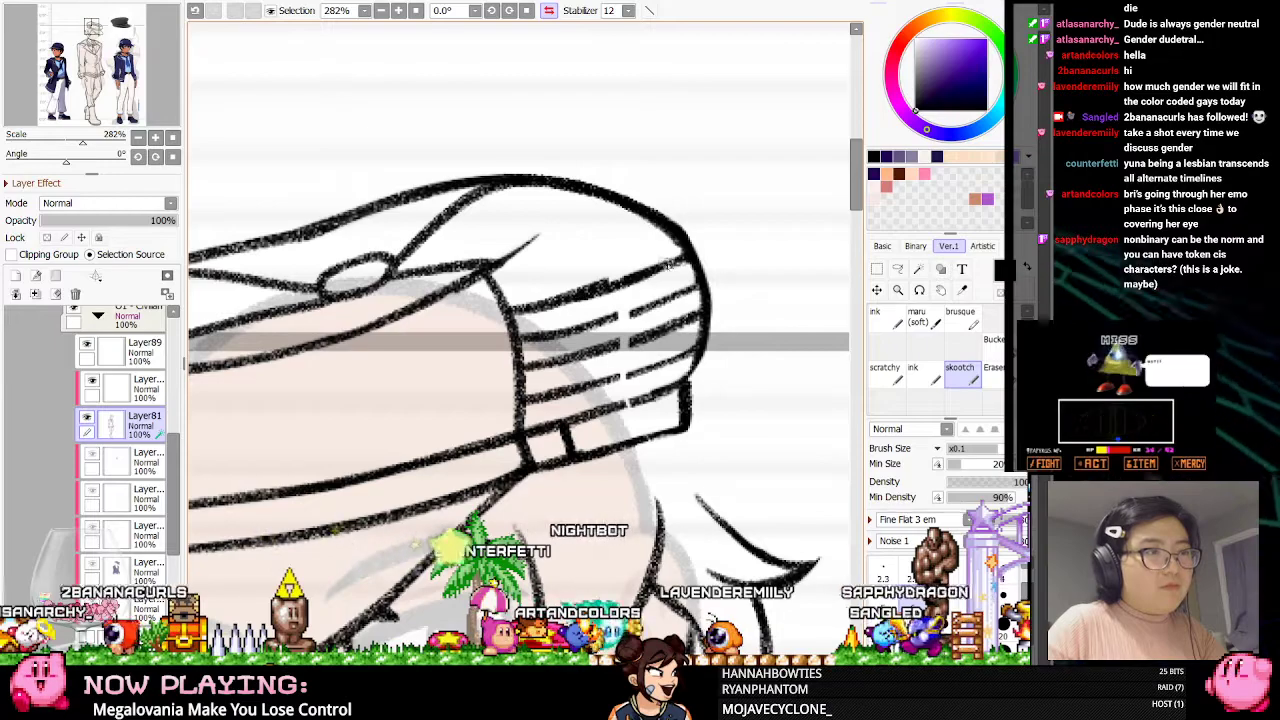
Bridge the gaps in the cap's back stripes and band edge with the skootch brush, tidy them with the eraser, and compare both view orientations
left_click(991, 371)
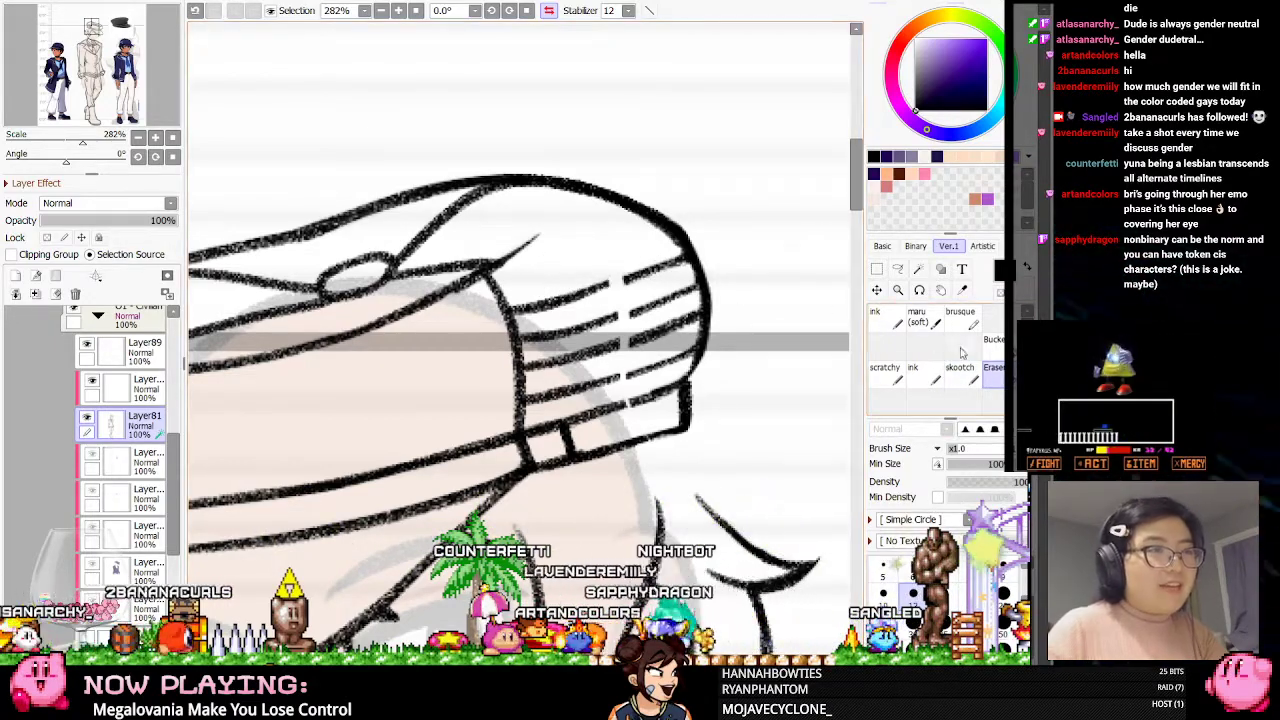
left_click(958, 371)
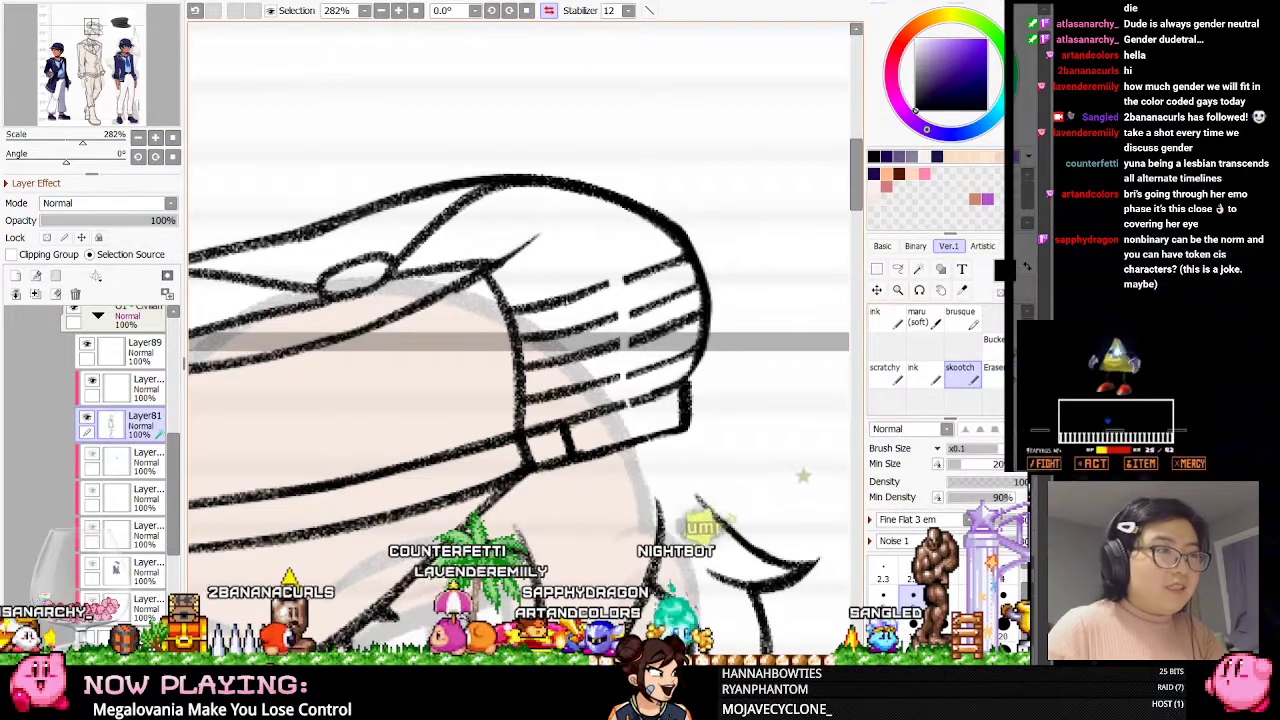
mouse_move(632, 275)
left_mouse_down()
mouse_move(578, 289)
mouse_move(641, 281)
mouse_move(598, 321)
left_mouse_up()
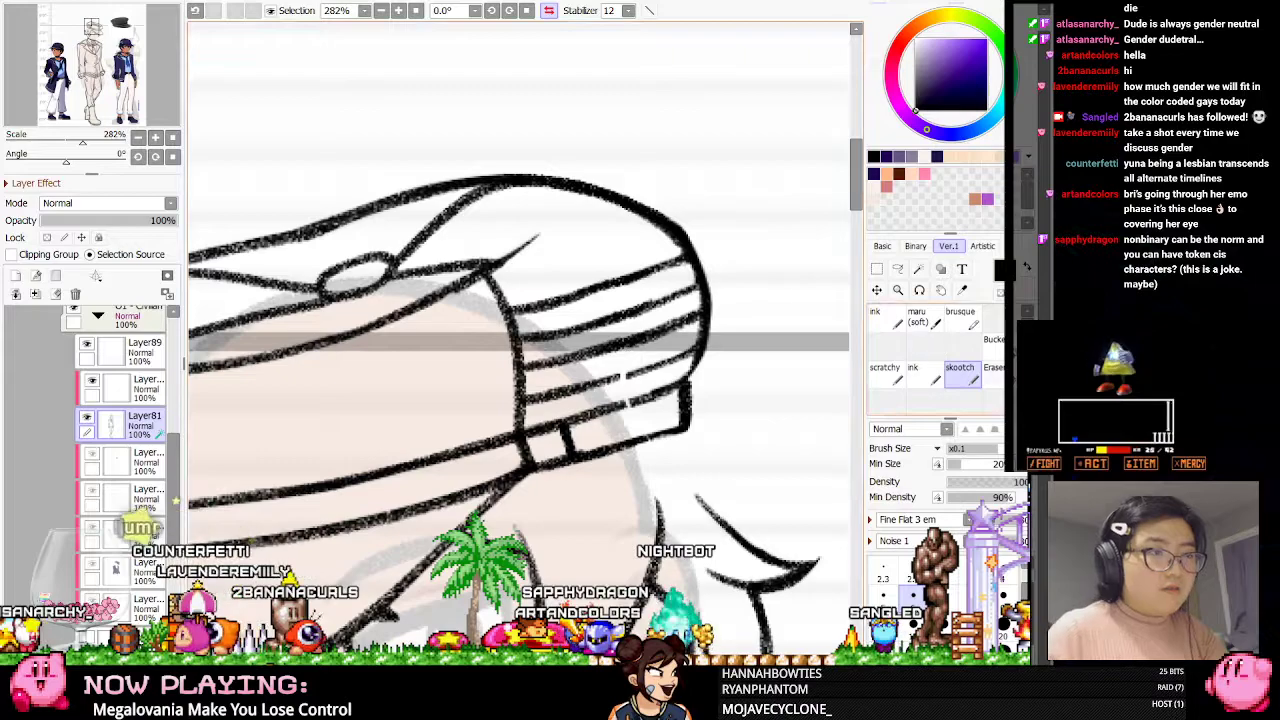
key("e")
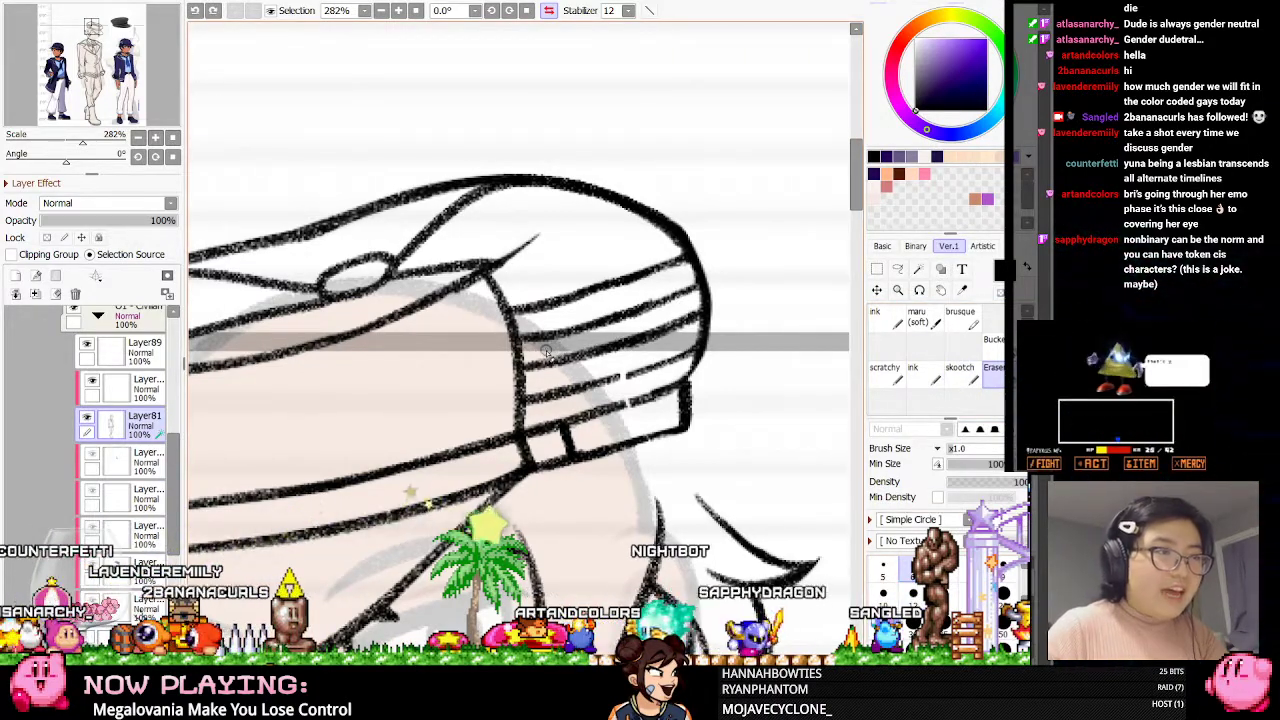
left_click(970, 378)
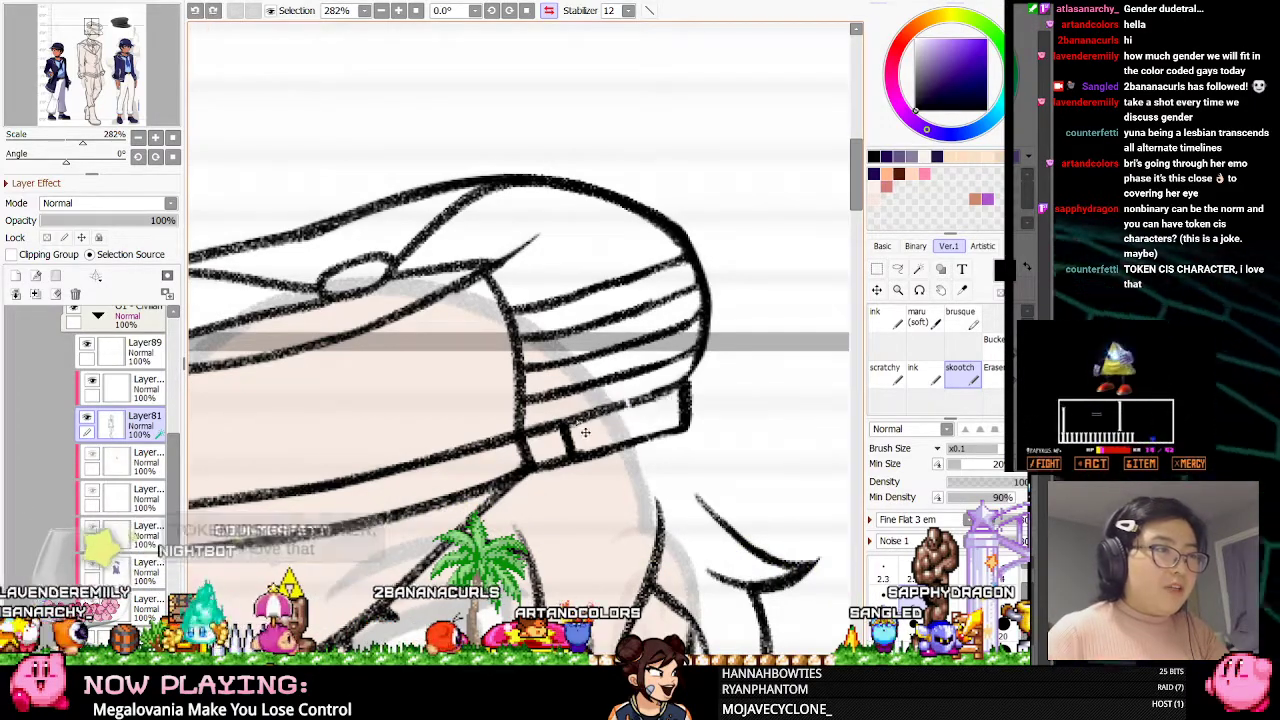
key("e")
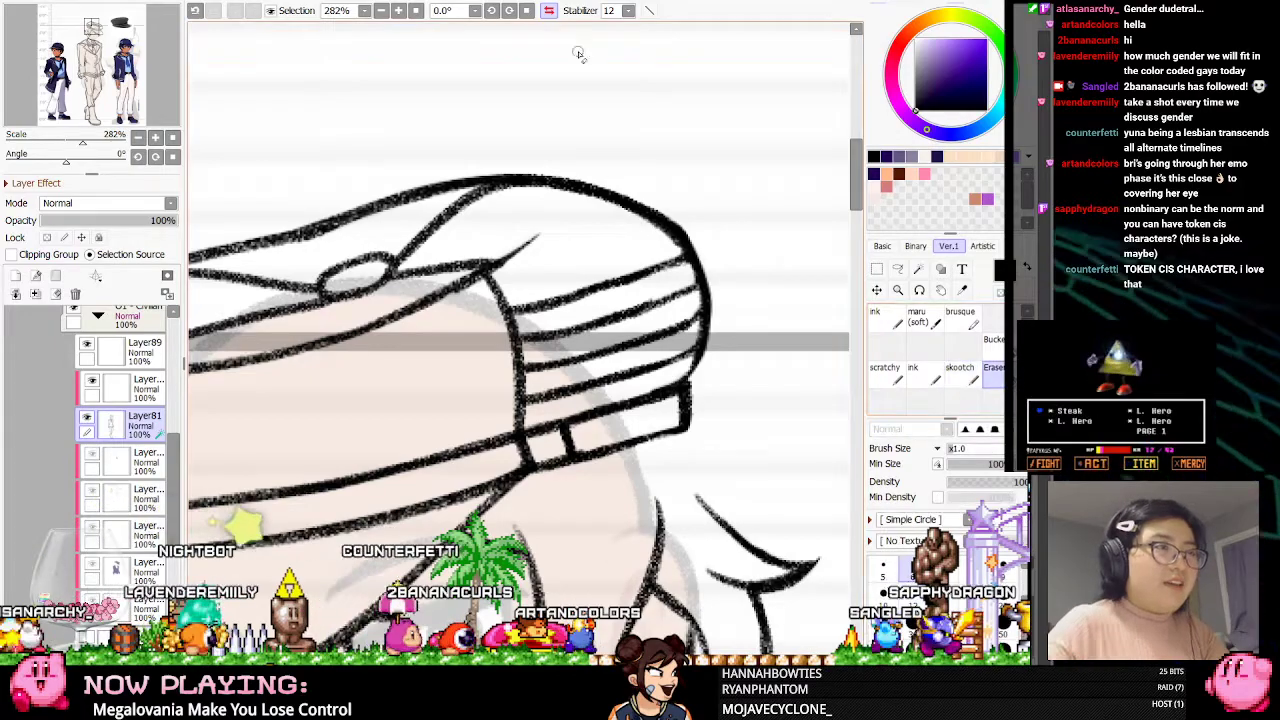
key("h")
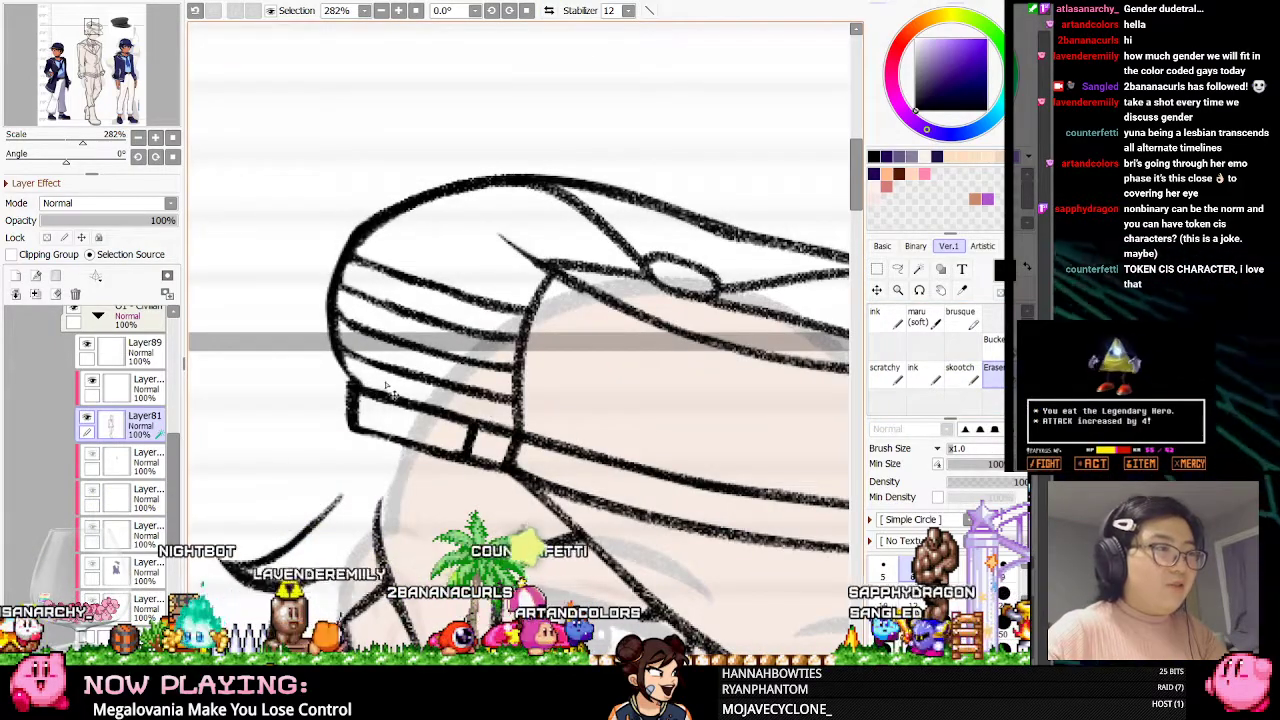
scroll(459, 162, "down", 1)
scroll(459, 162, "down", 3)
scroll(608, 208, "up", 3)
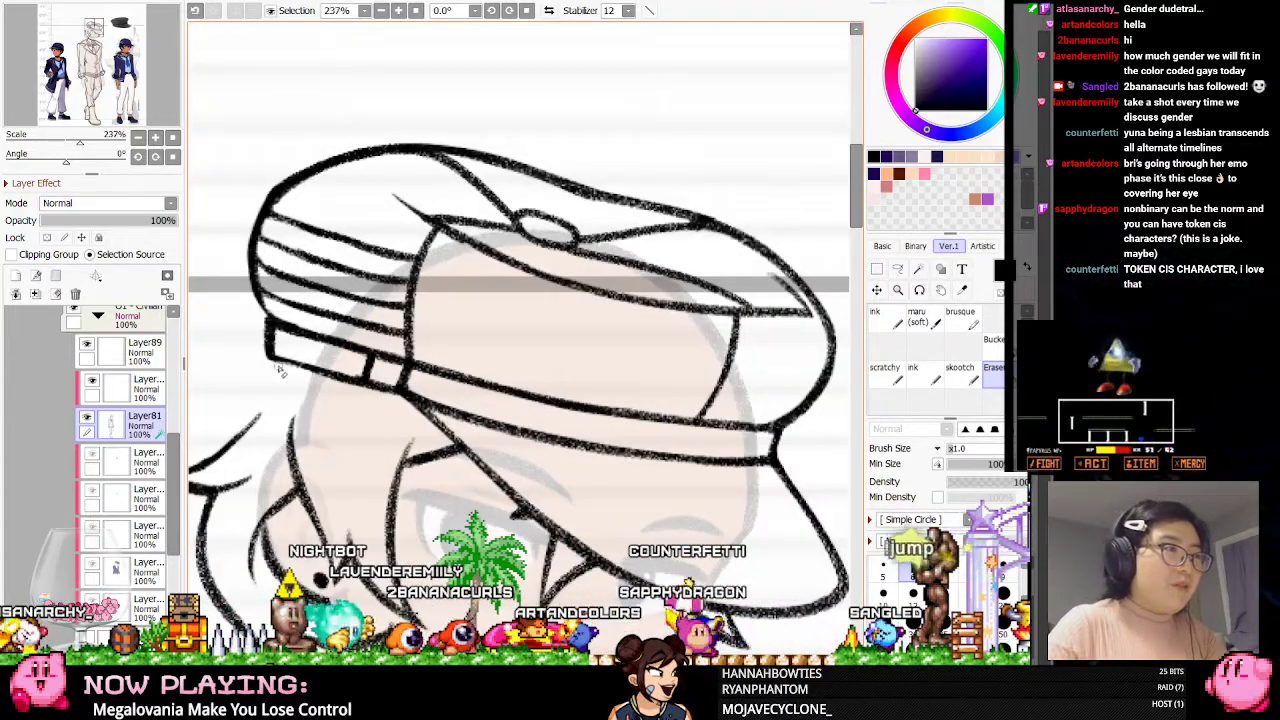
scroll(466, 322, "down", 1)
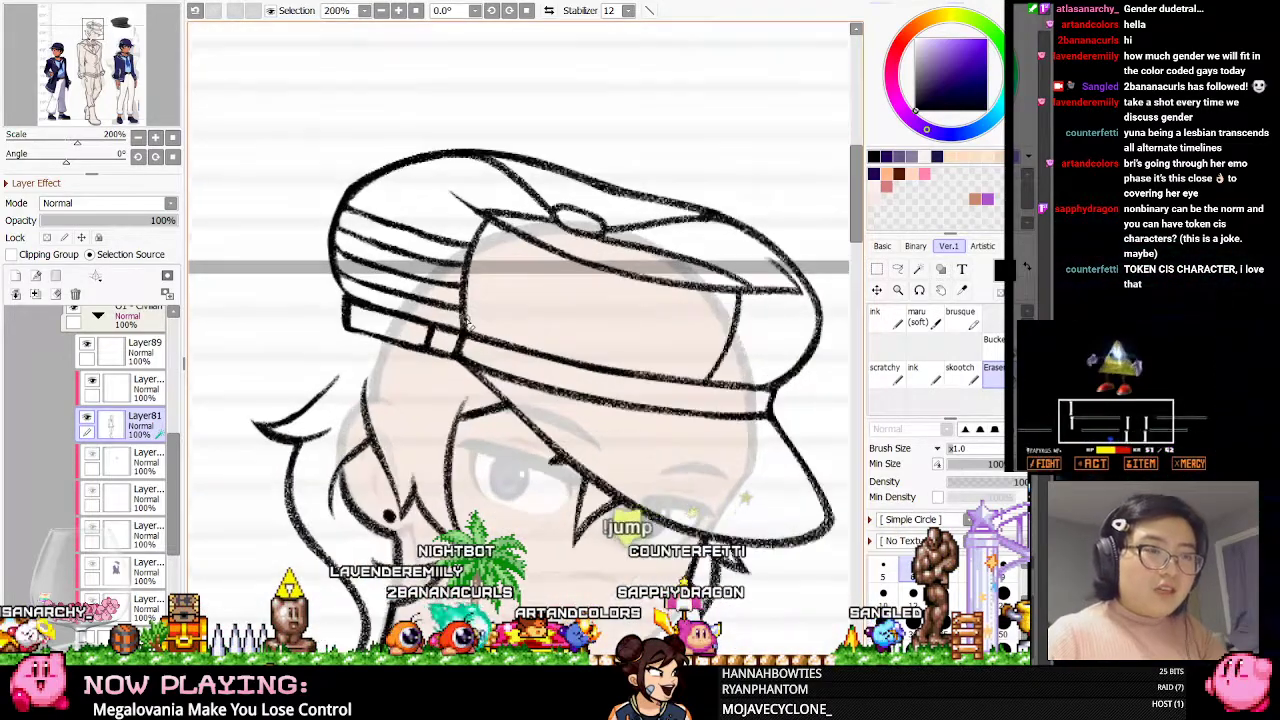
left_click(548, 10)
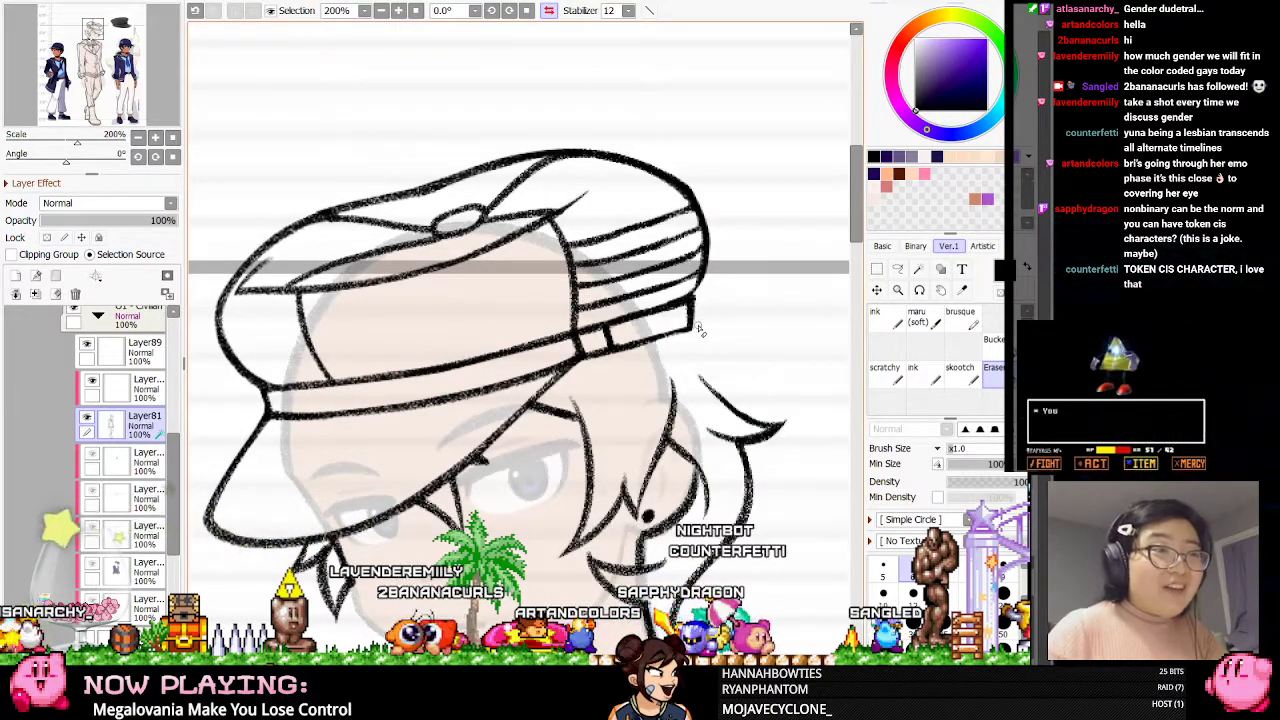
key("e")
left_click_drag(731, 393, 680, 343)
key("ctrl+z")
key("e")
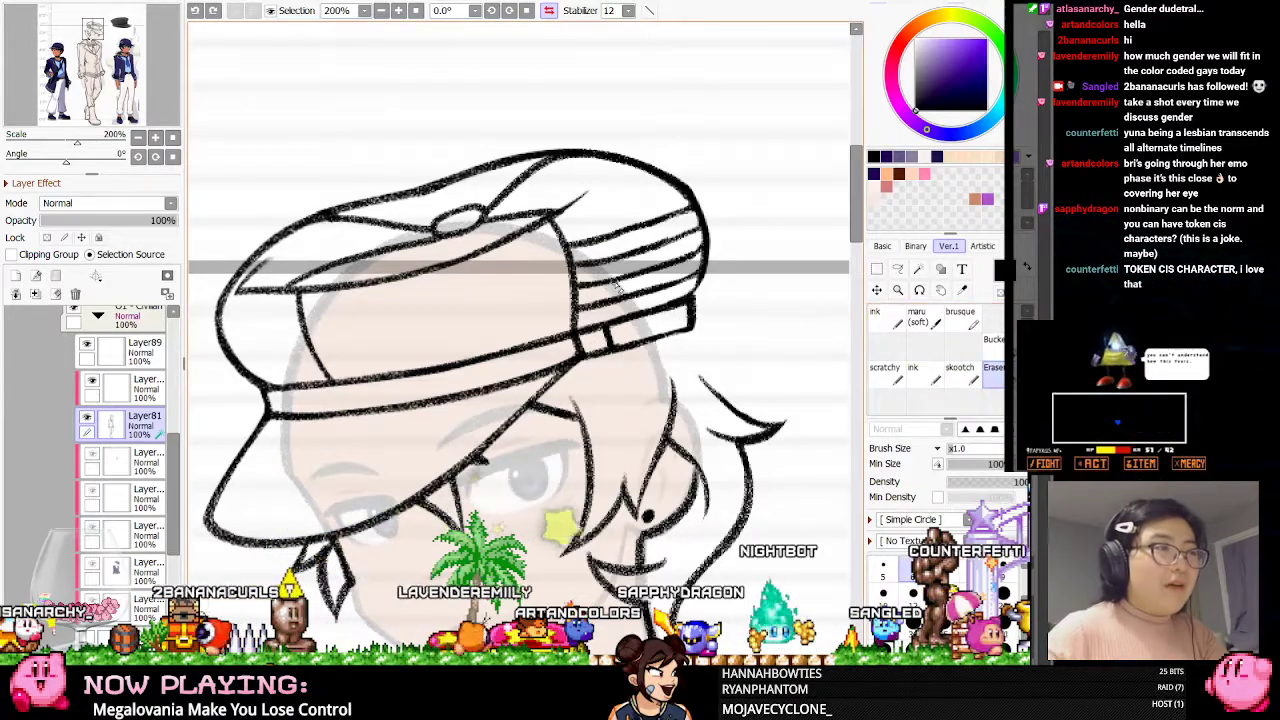
Examine the cap's shape against the head and upper body in mirrored view, toggling the line art layer's visibility
scroll(536, 178, "down", 6)
scroll(508, 150, "up", 5)
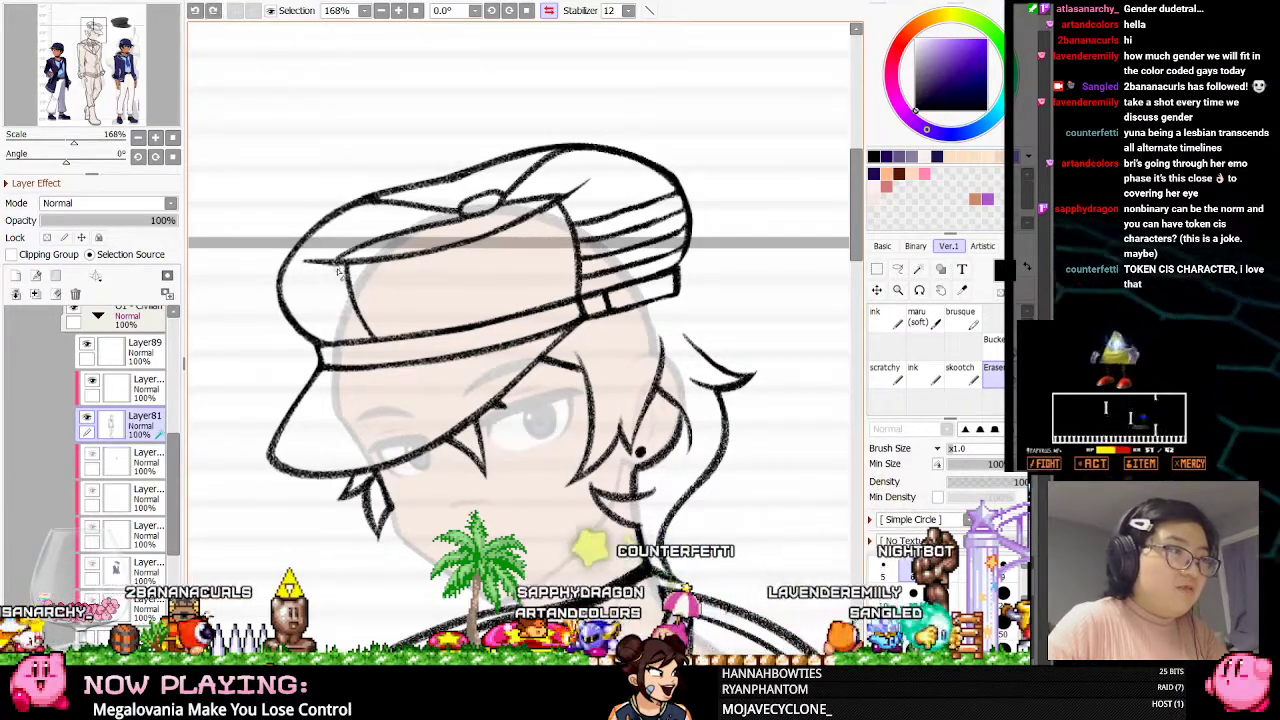
scroll(521, 200, "down", 5)
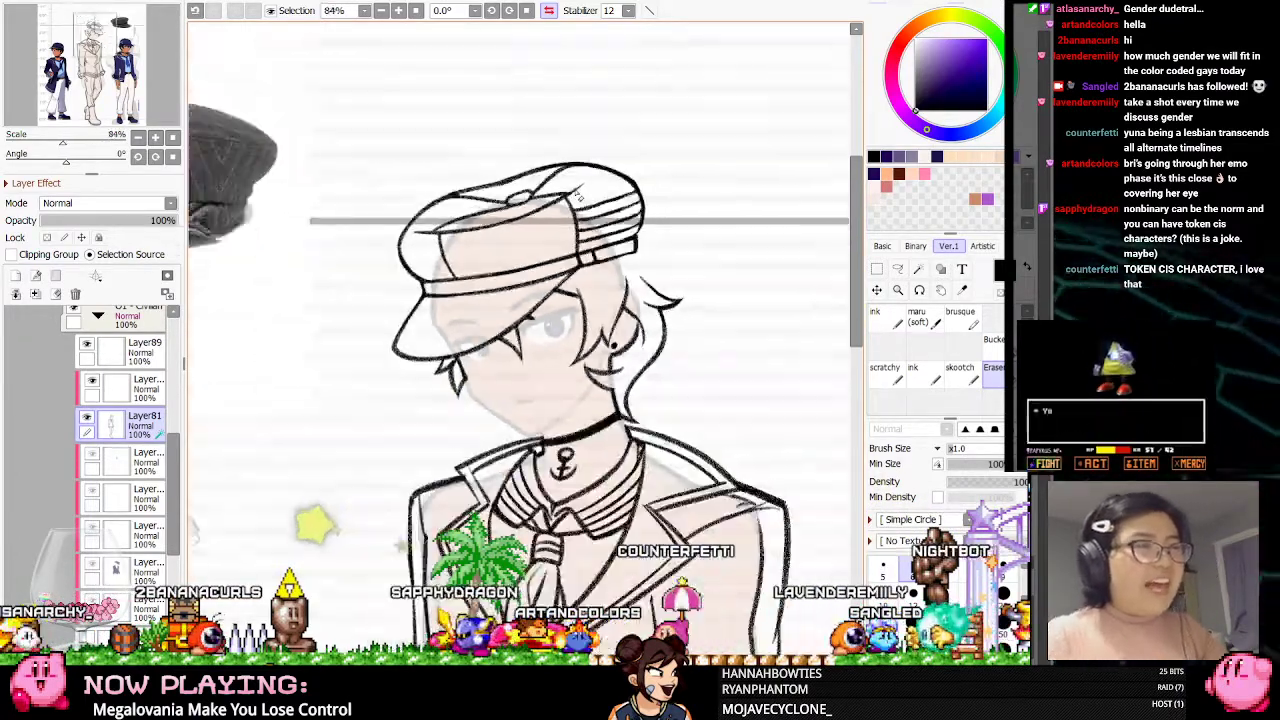
scroll(625, 237, "up", 1)
scroll(625, 237, "up", 3)
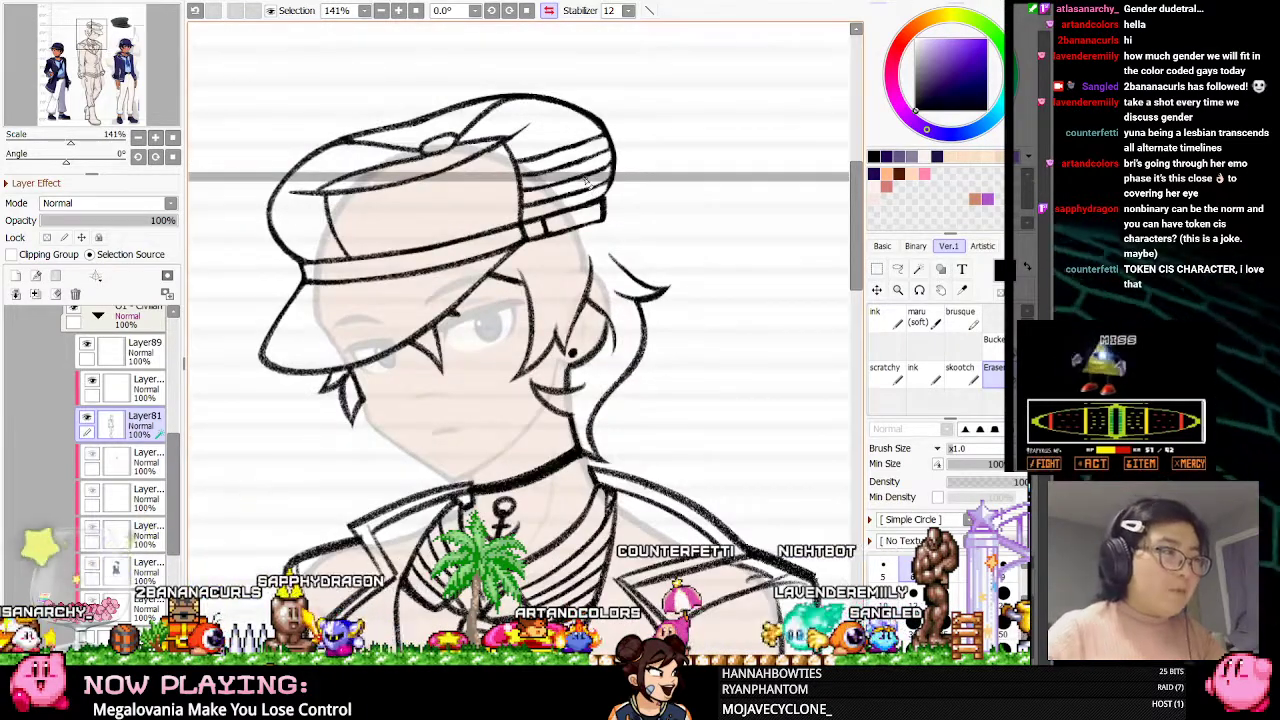
left_click(86, 416)
left_click(86, 416)
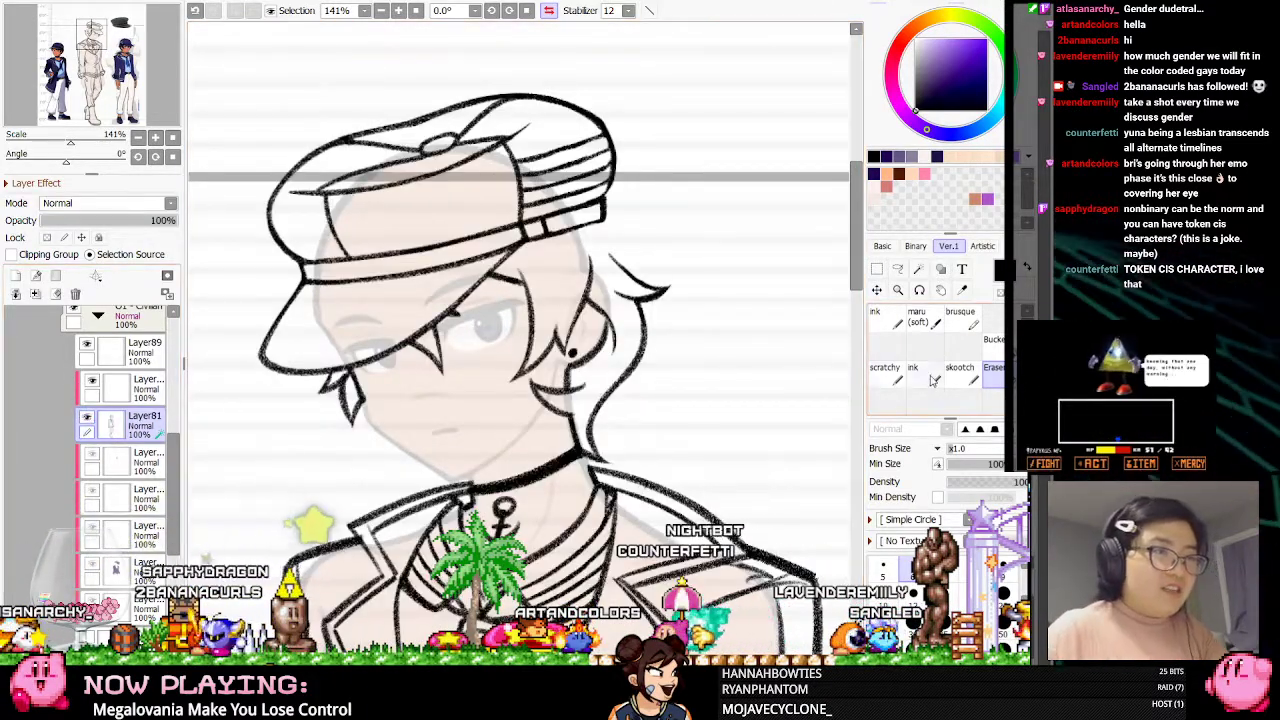
Draw a flicked hair strand emerging under the back of the cap's band with the skootch brush, checking mirrored and normal views
key("b")
left_click(547, 12)
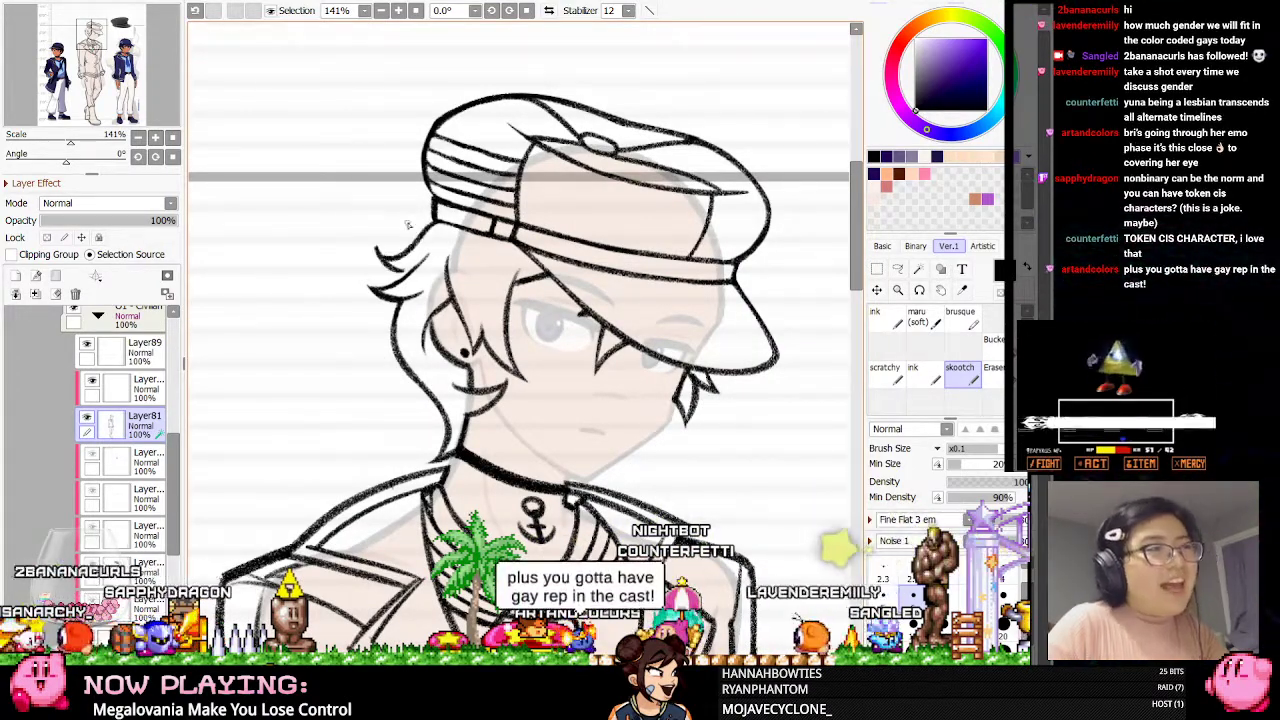
left_click(547, 11)
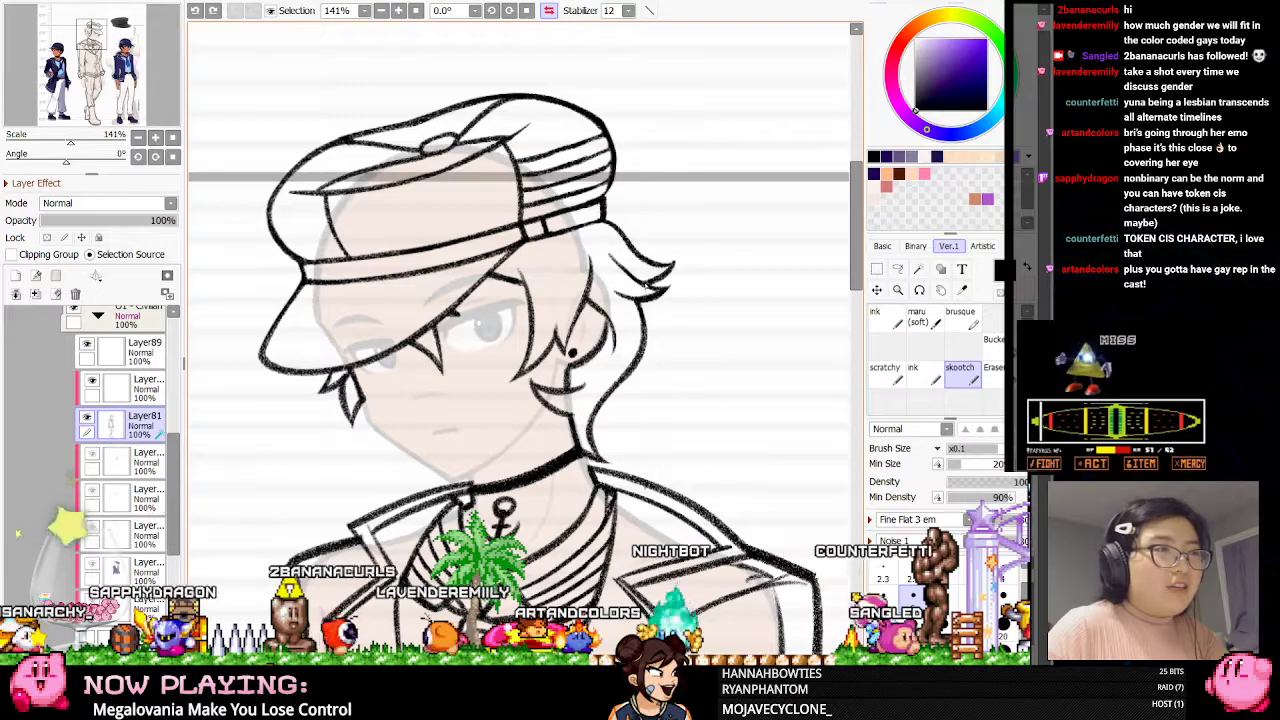
key("h")
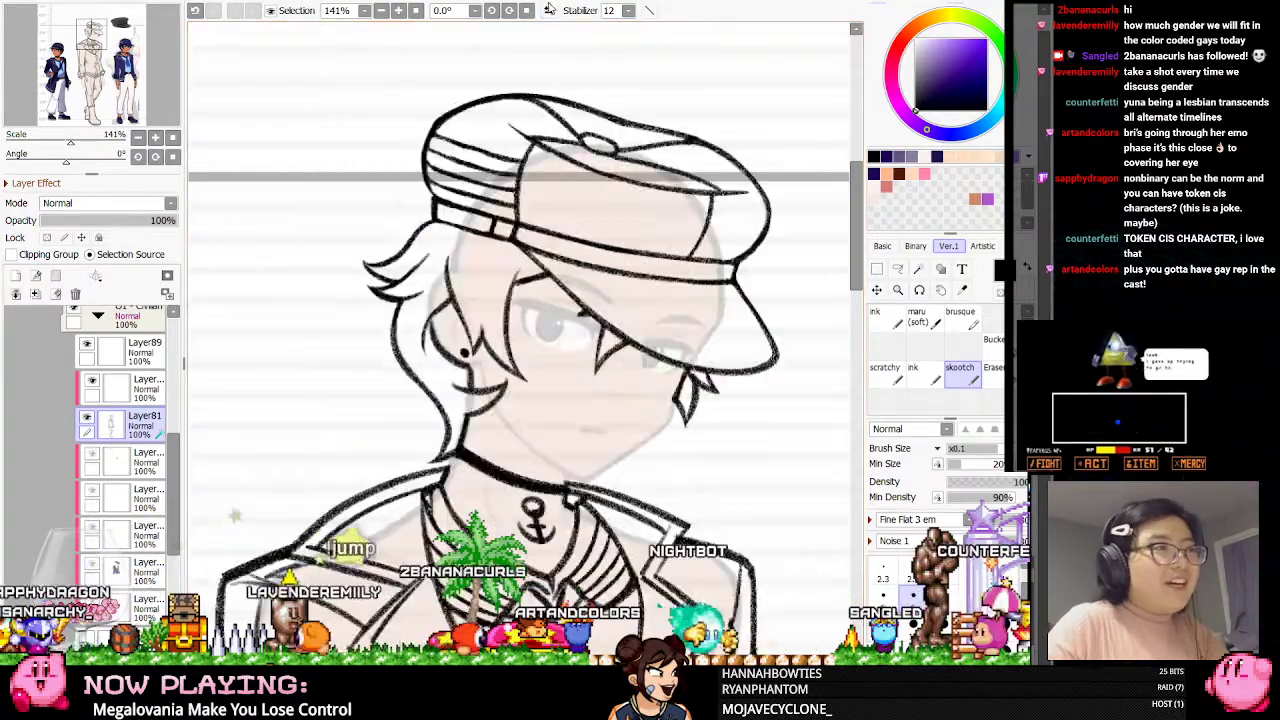
Refine the hair behind the ear with the eraser and skootch brush, comparing mirrored and normal views and toggling the line art layer's visibility
key("e")
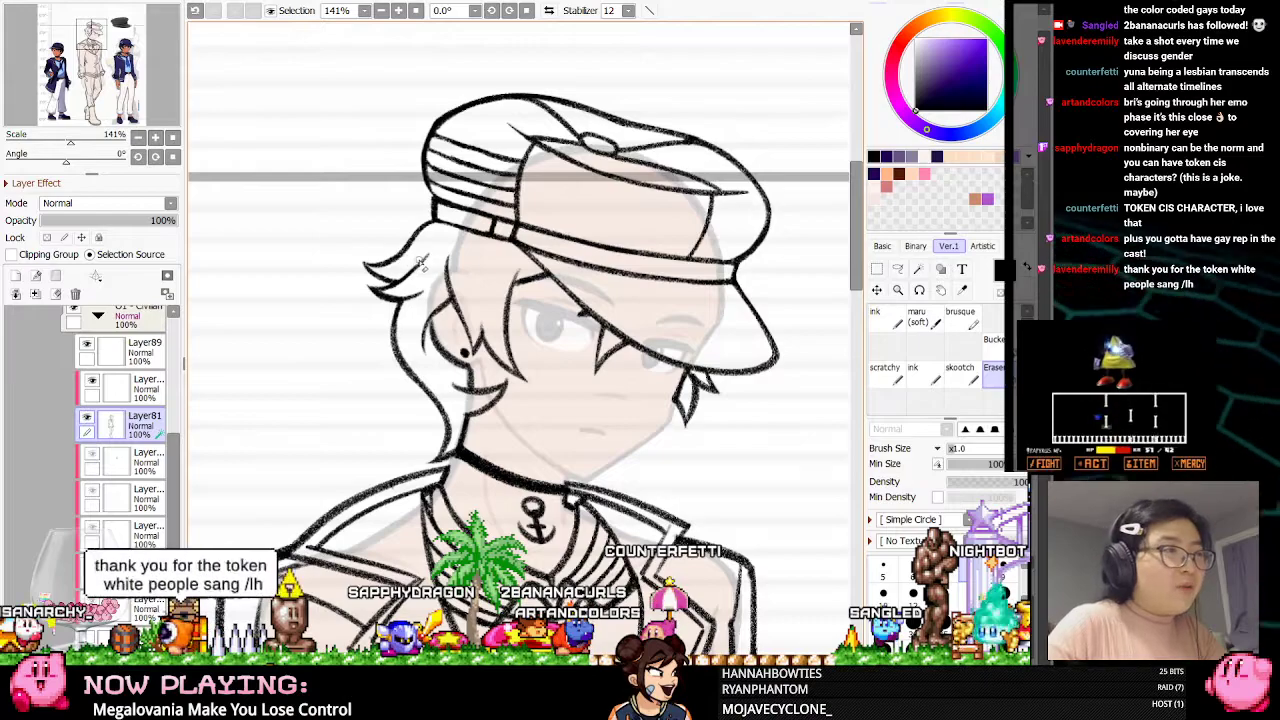
left_click(548, 11)
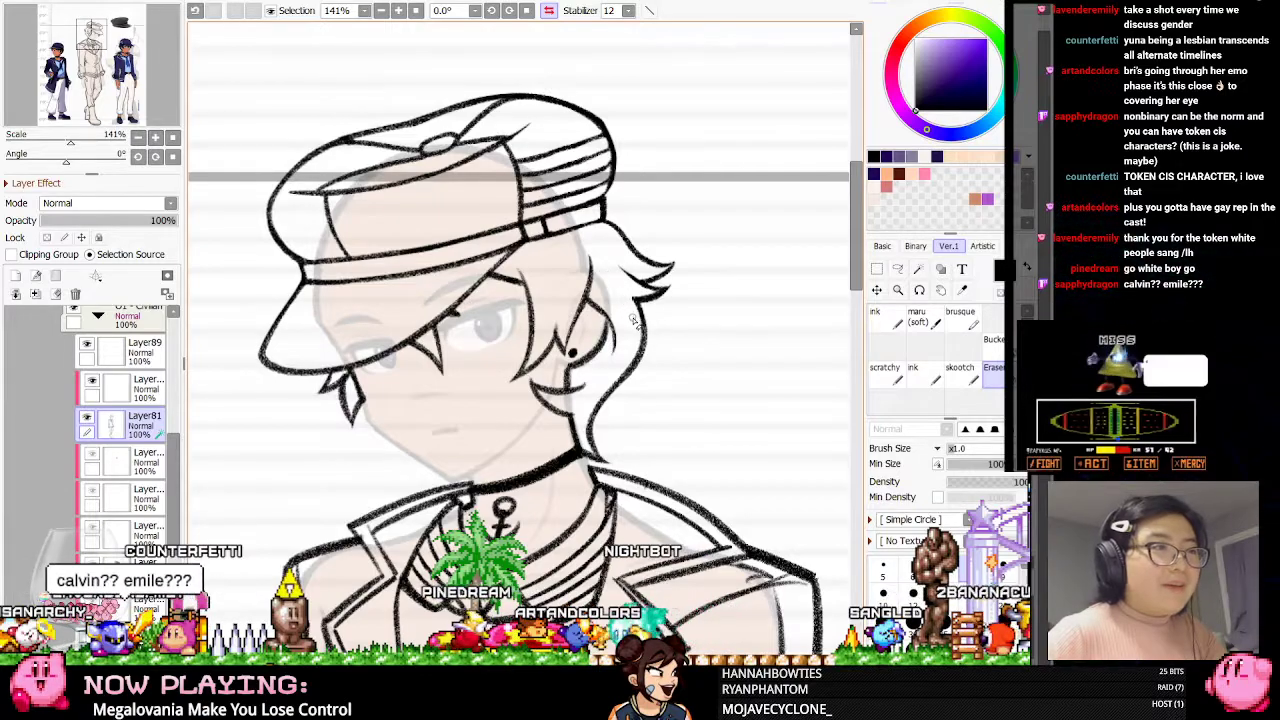
key("h")
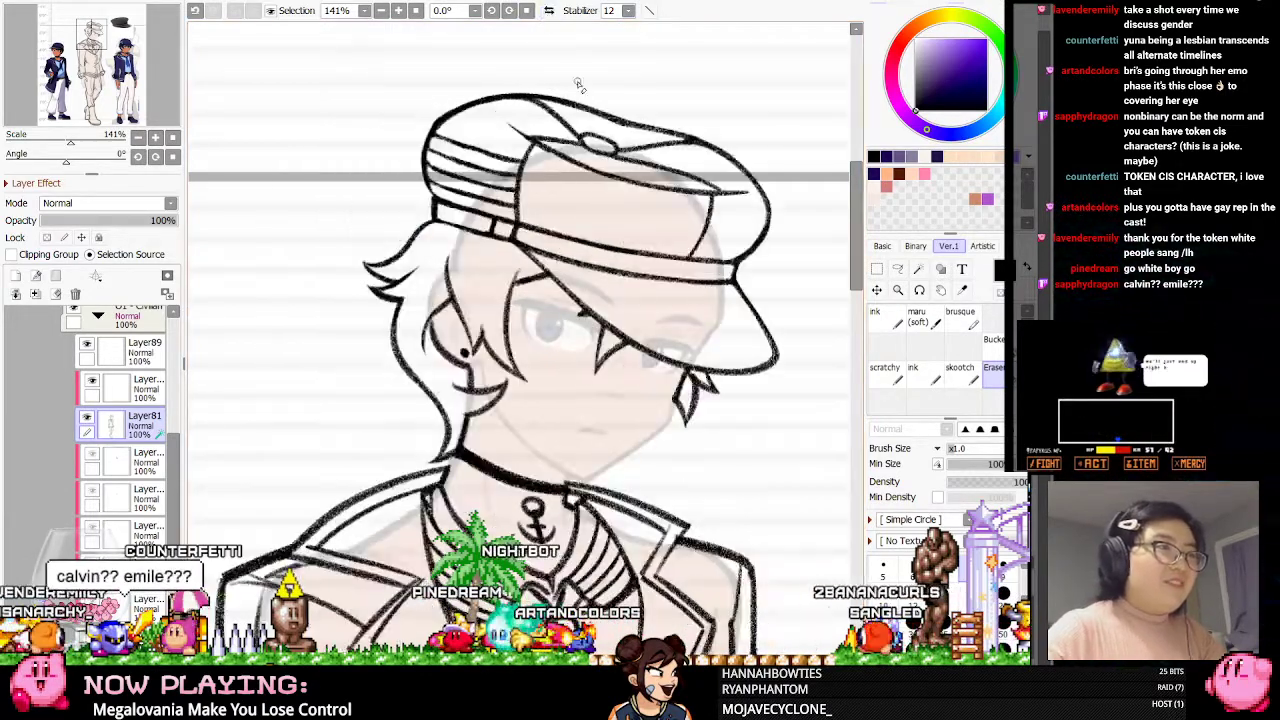
left_click(960, 372)
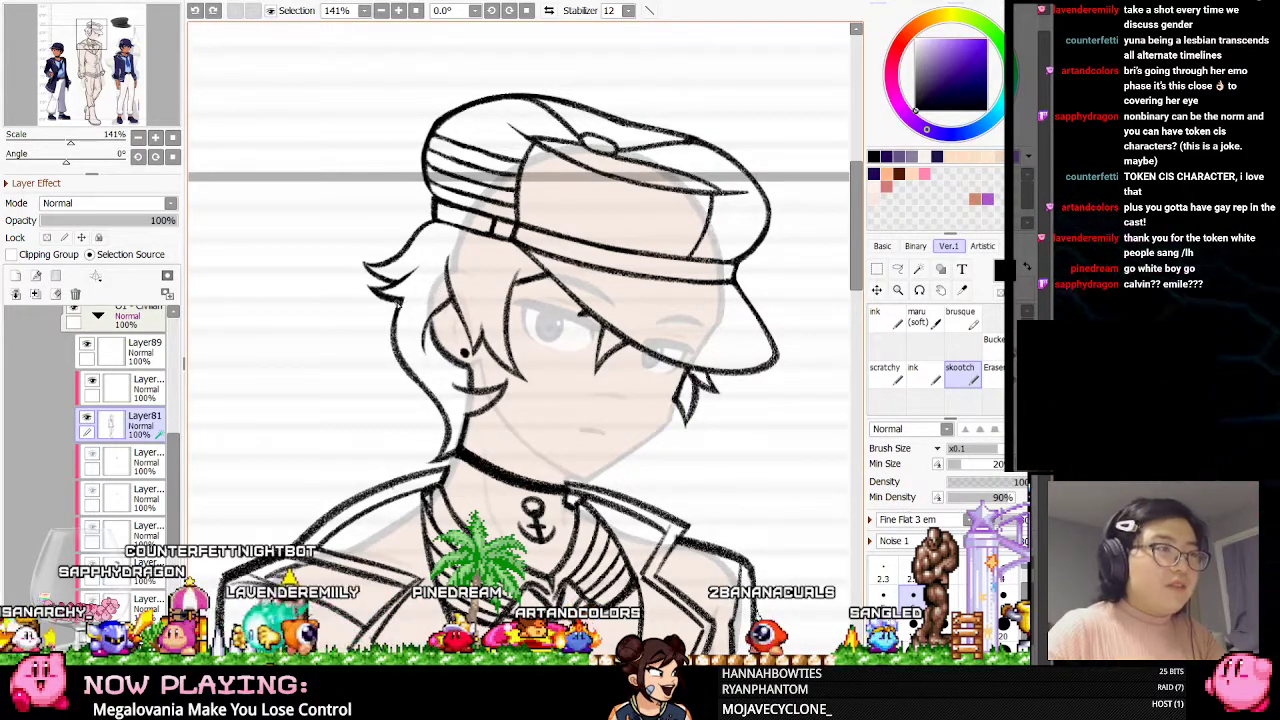
left_click(548, 11)
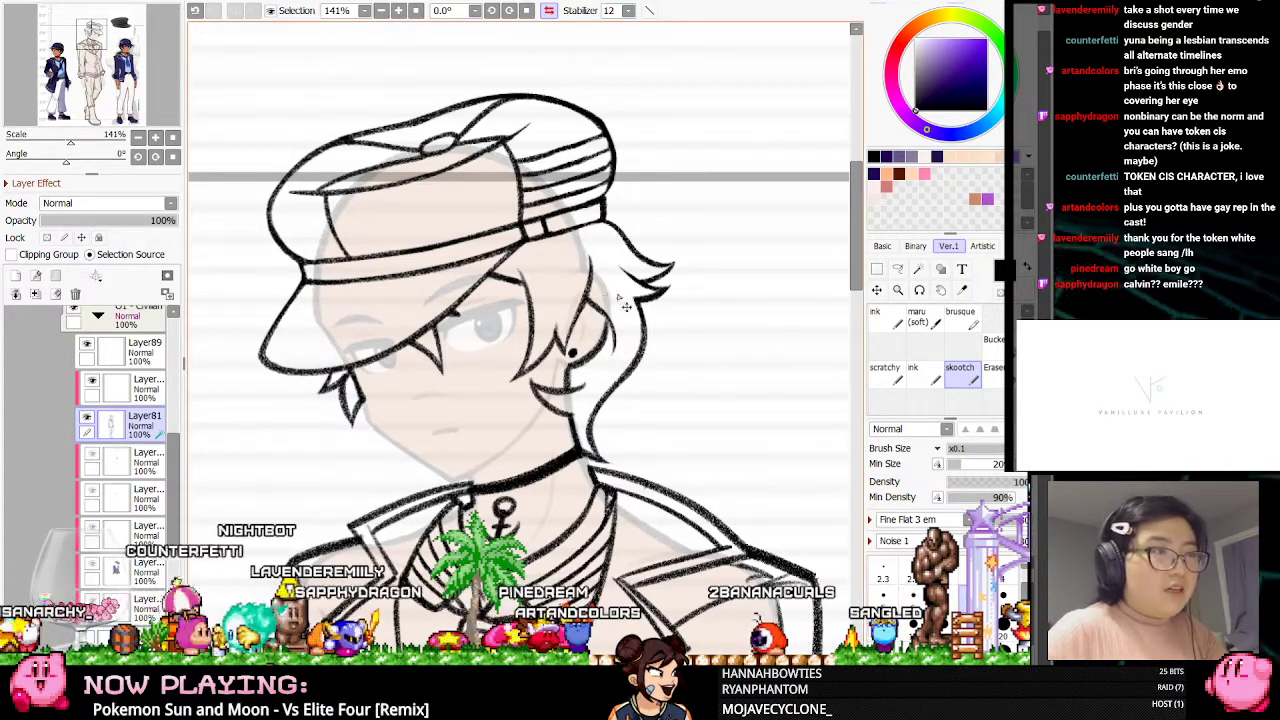
left_click(548, 11)
left_click(86, 418)
left_click(85, 425)
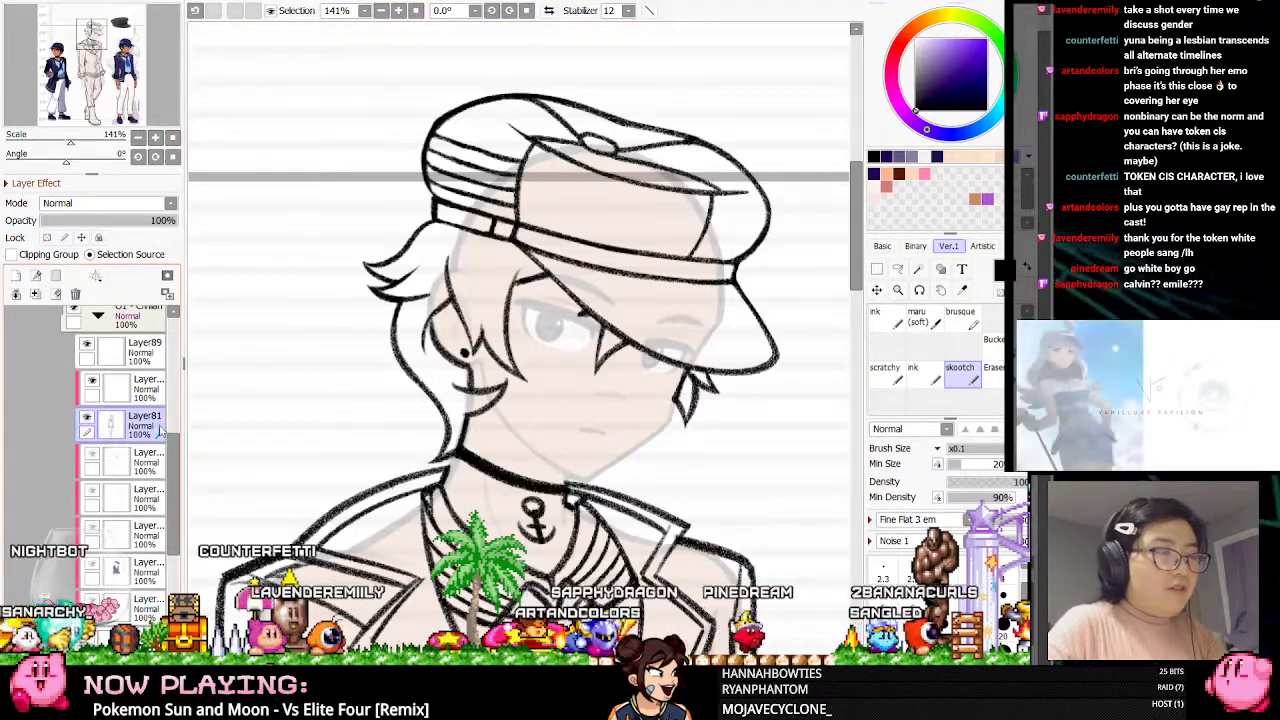
Lasso the back hair outline between the flicked strand and the collar in mirrored view and deform it slightly outward
key("e")
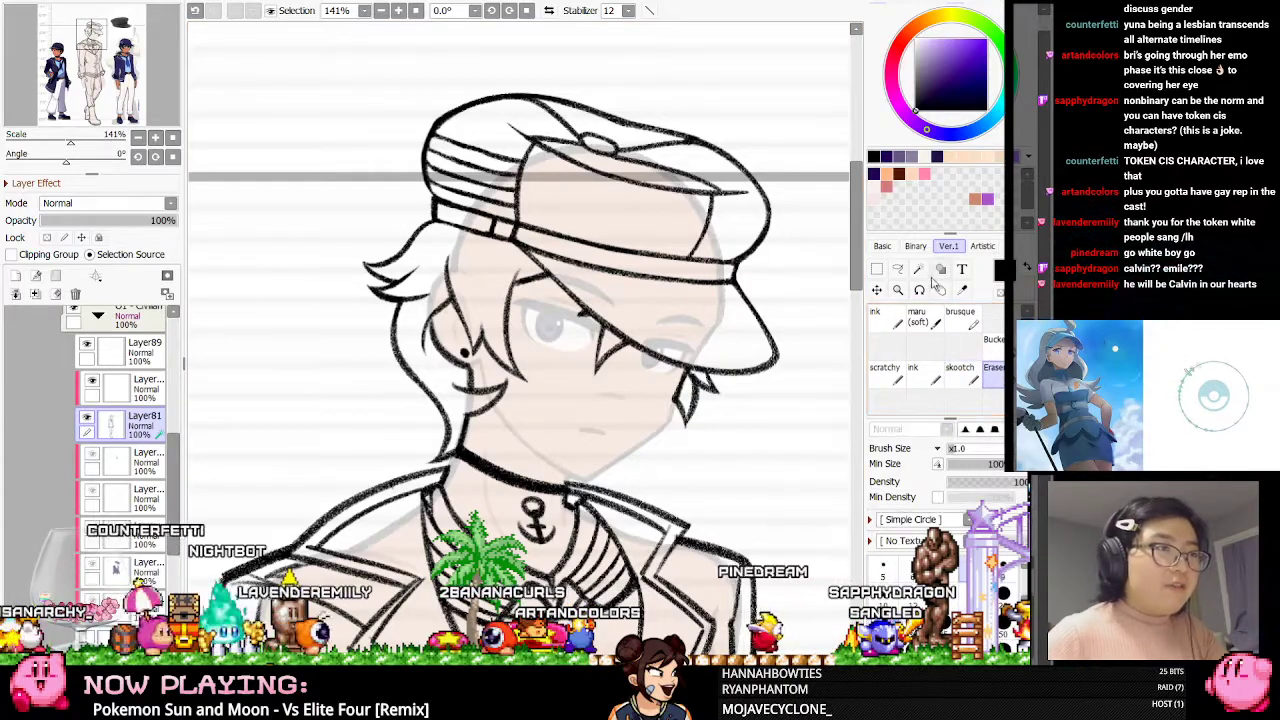
left_click(897, 268)
left_click(548, 10)
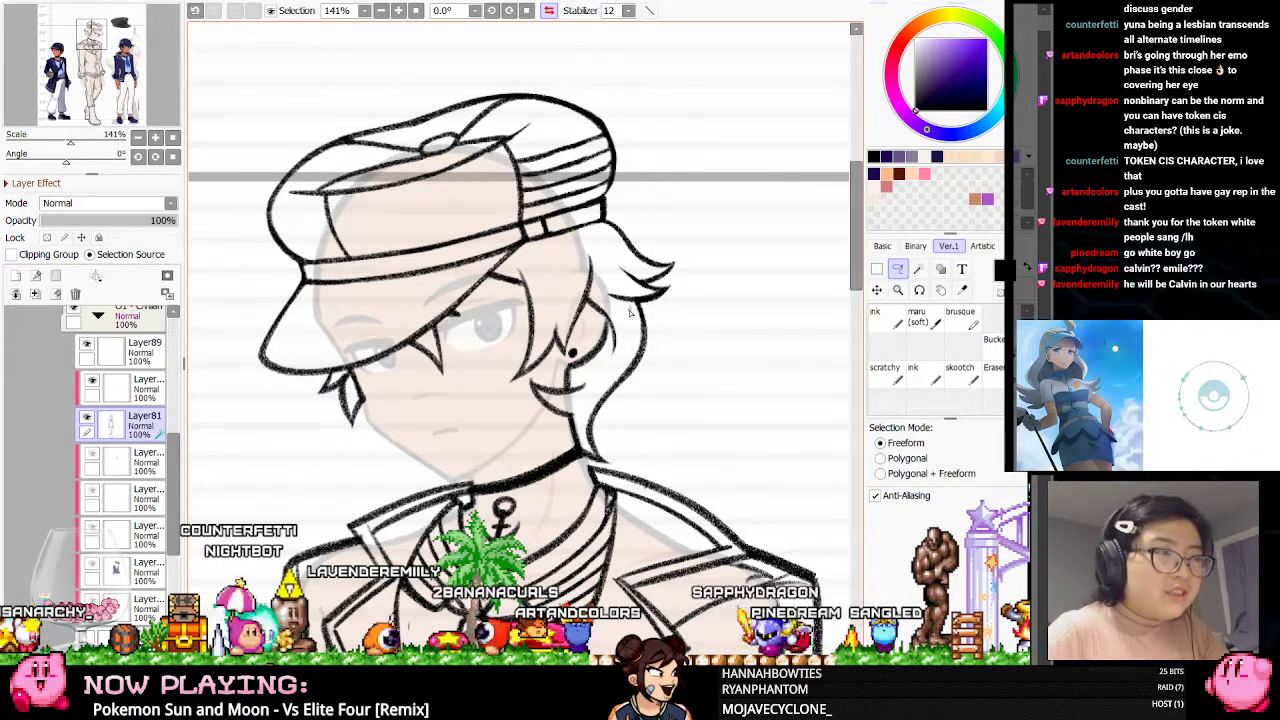
mouse_move(630, 308)
left_mouse_down()
mouse_move(670, 382)
mouse_move(668, 405)
mouse_move(638, 450)
mouse_move(600, 464)
mouse_move(588, 430)
left_mouse_up()
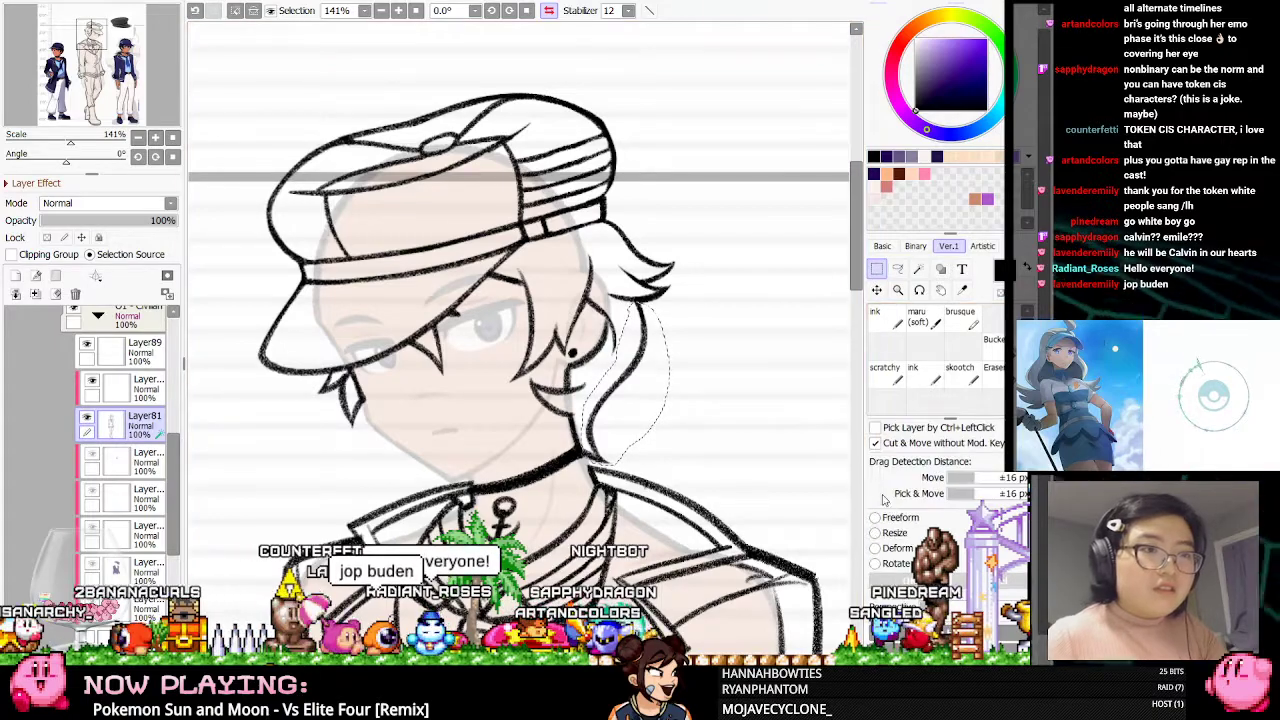
key("ctrl+t")
left_click_drag(618, 304, 623, 304)
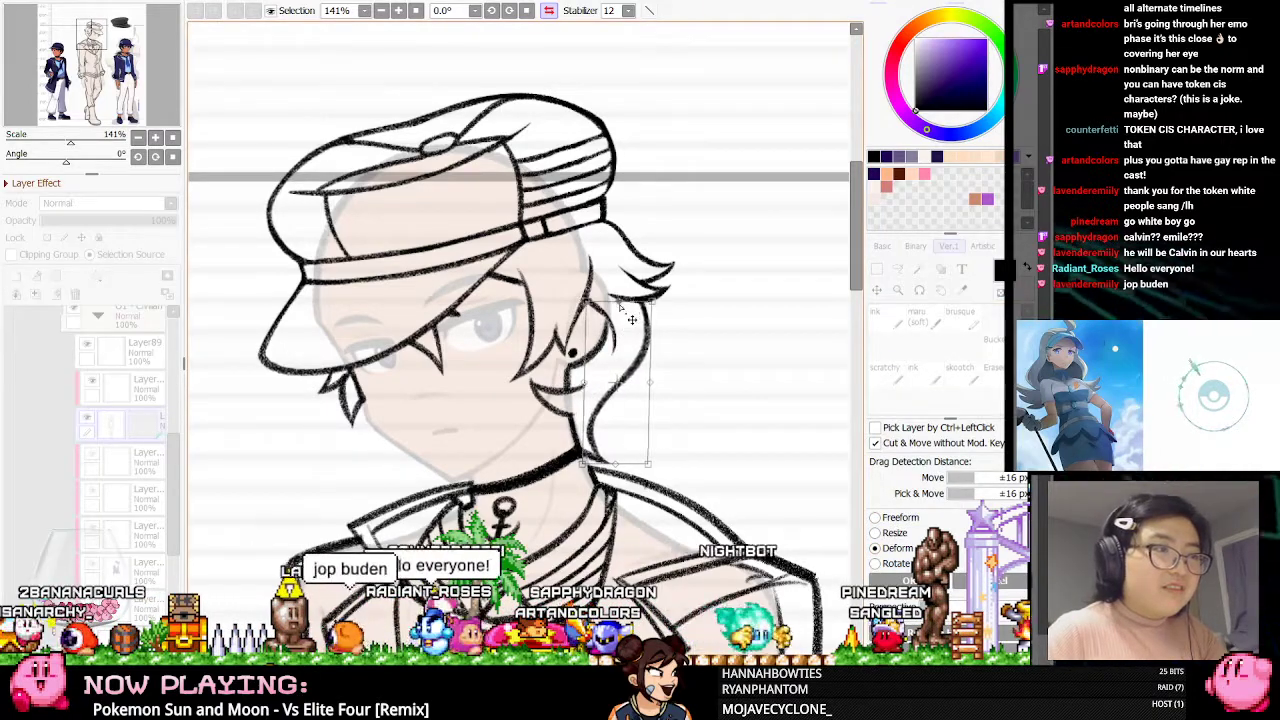
key("Return")
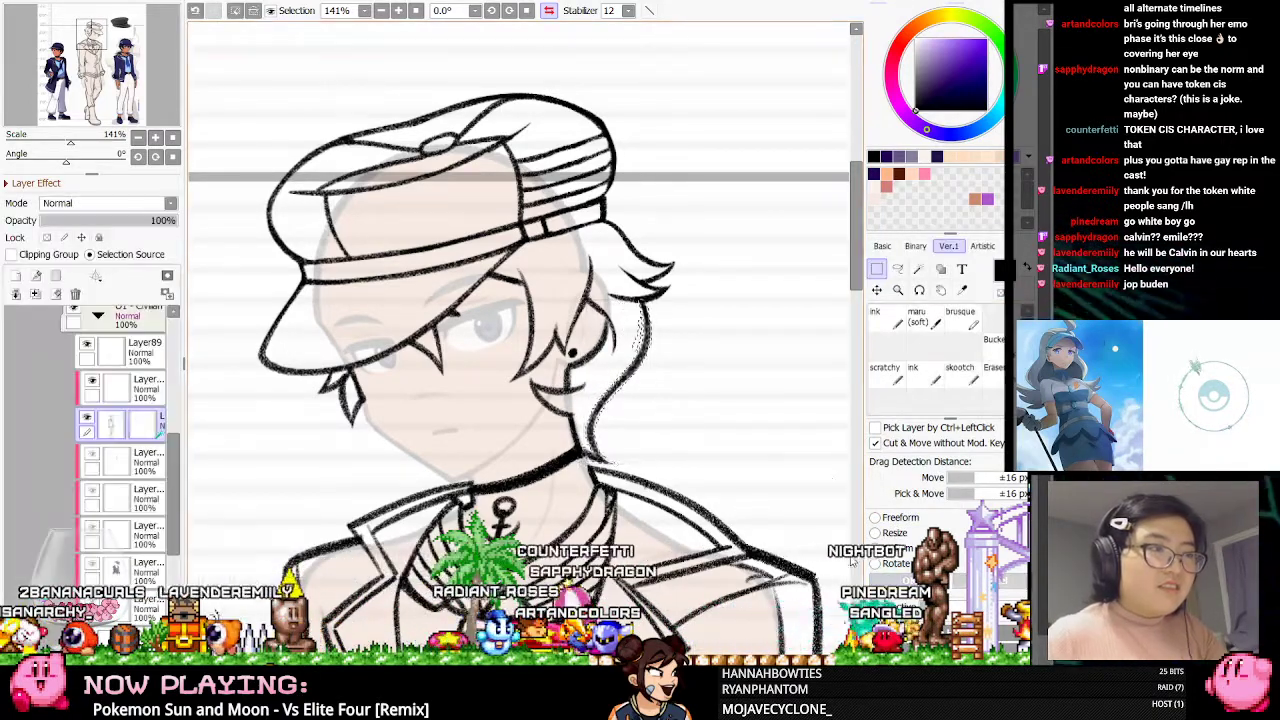
Tidy the reshaped back hair outline with the eraser and check the head in normal view with the line art toggled
left_click(995, 382)
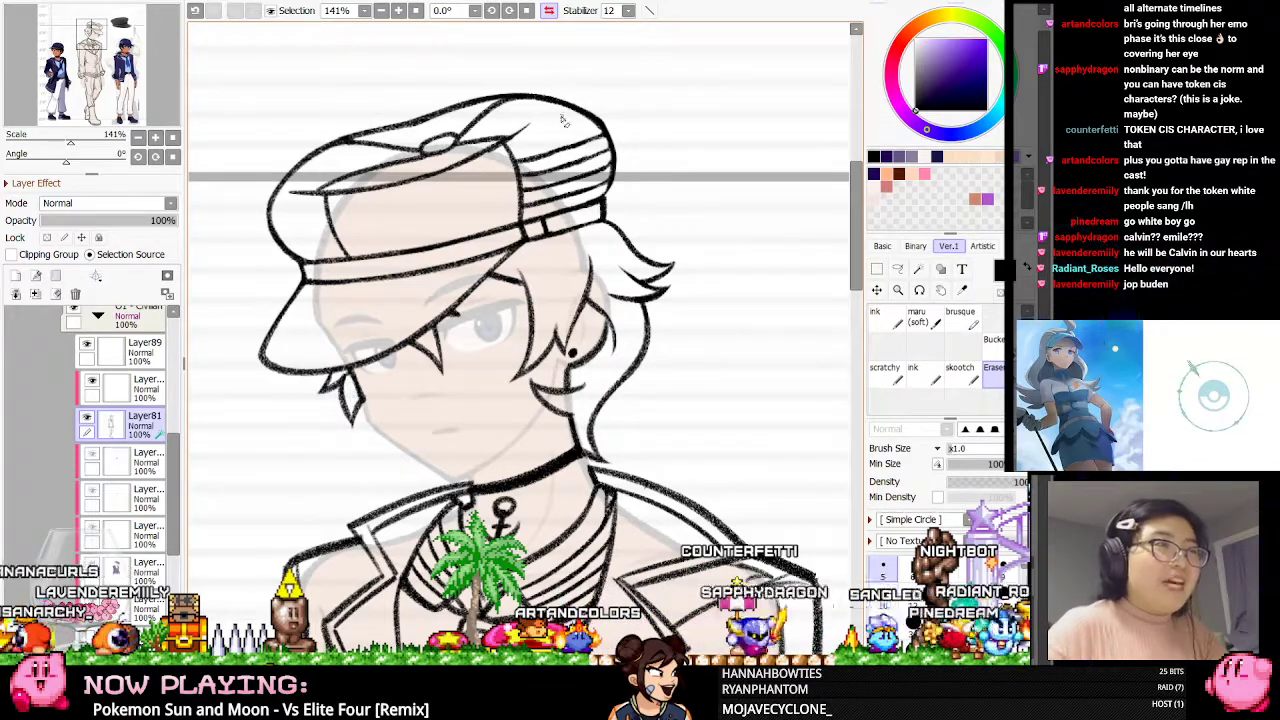
left_click(549, 11)
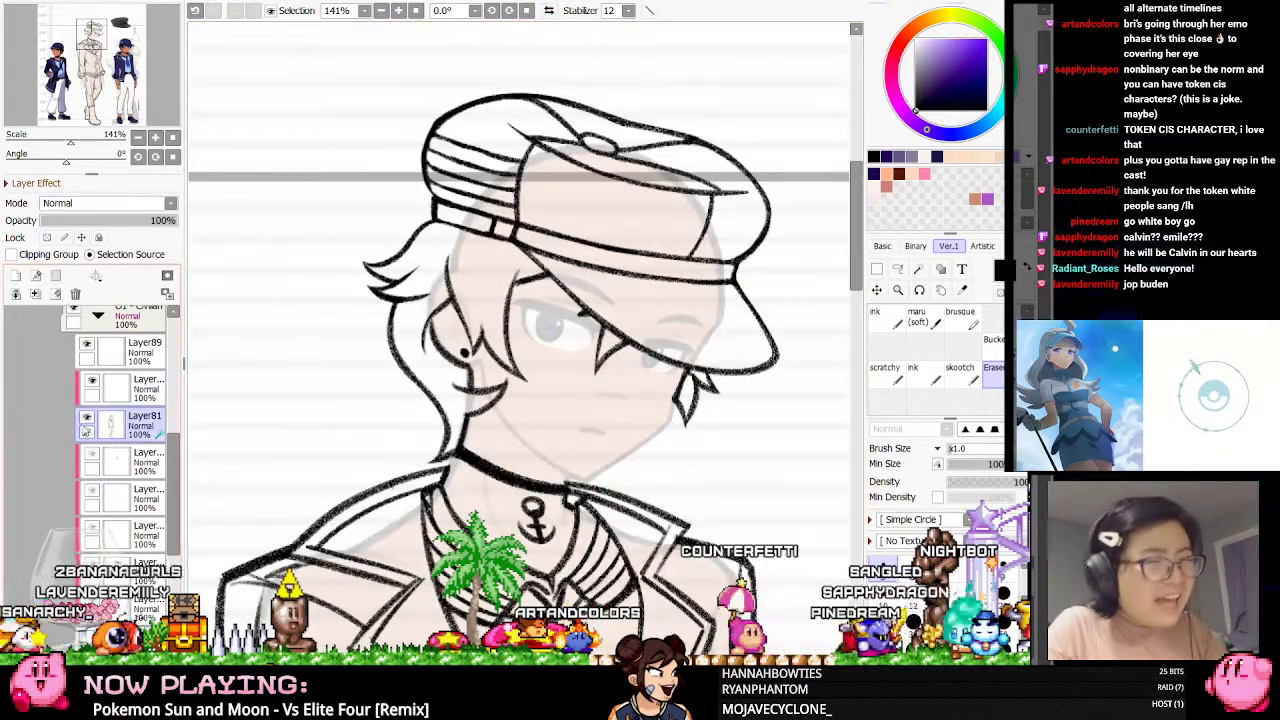
left_click(88, 420)
left_click(88, 420)
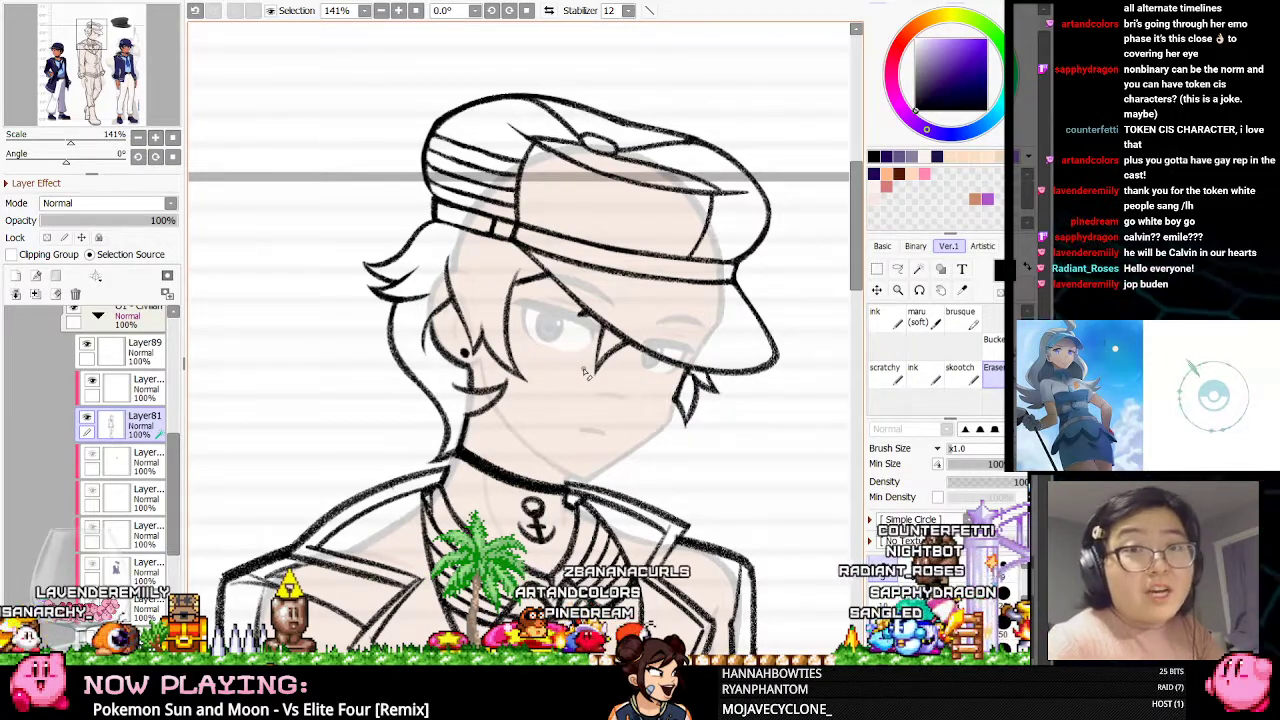
scroll(699, 157, "down", 6)
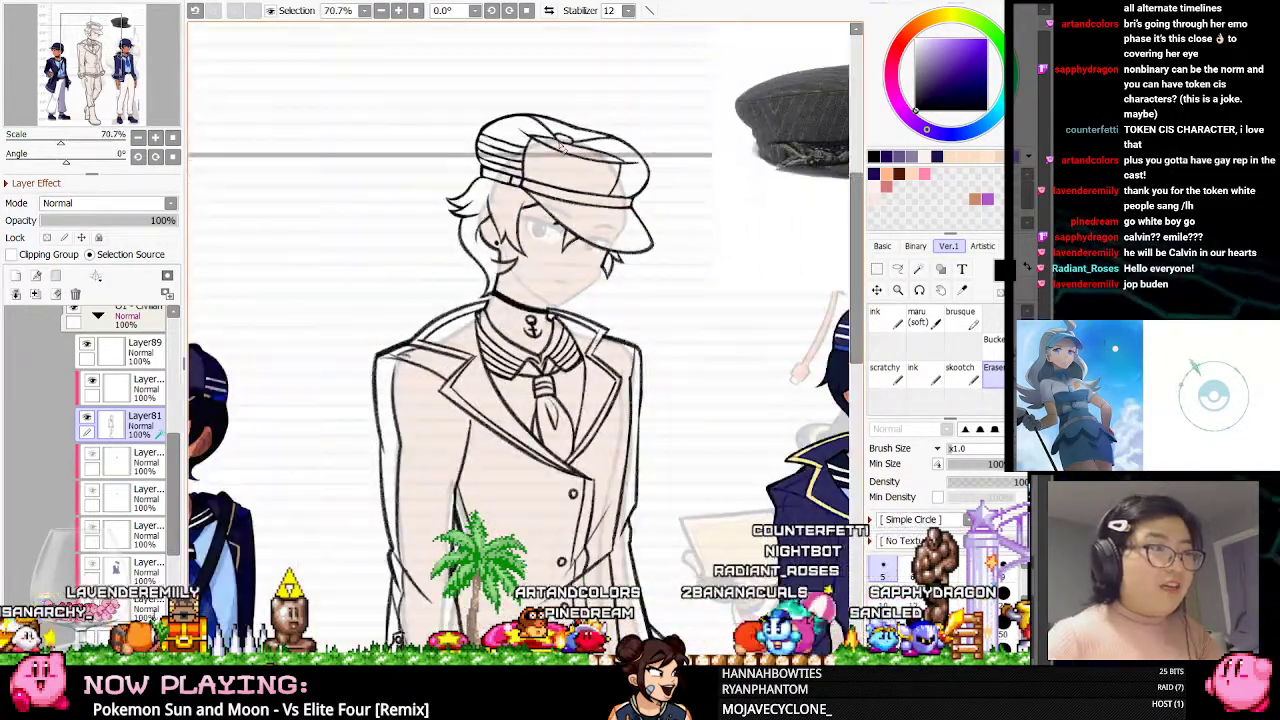
scroll(562, 146, "up", 7)
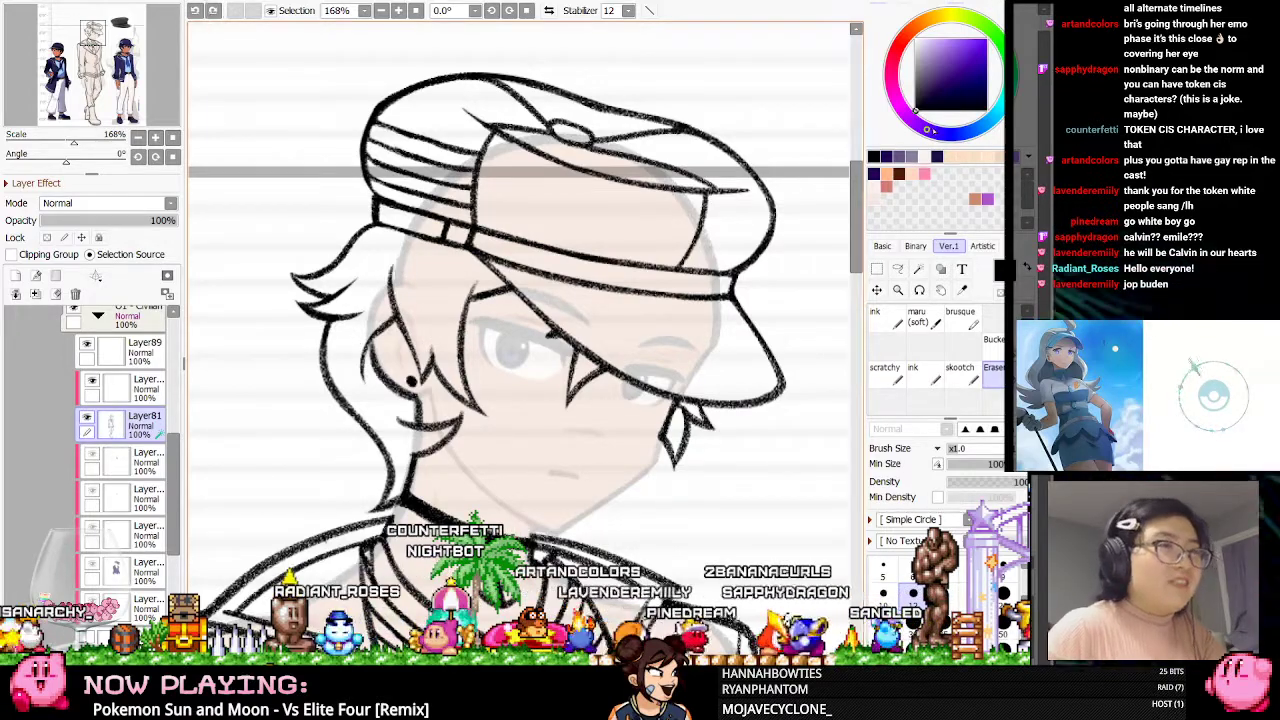
Clean up the coat collar's edge beside the choker with the eraser and skootch brush, checking it in mirrored view
left_click(966, 378)
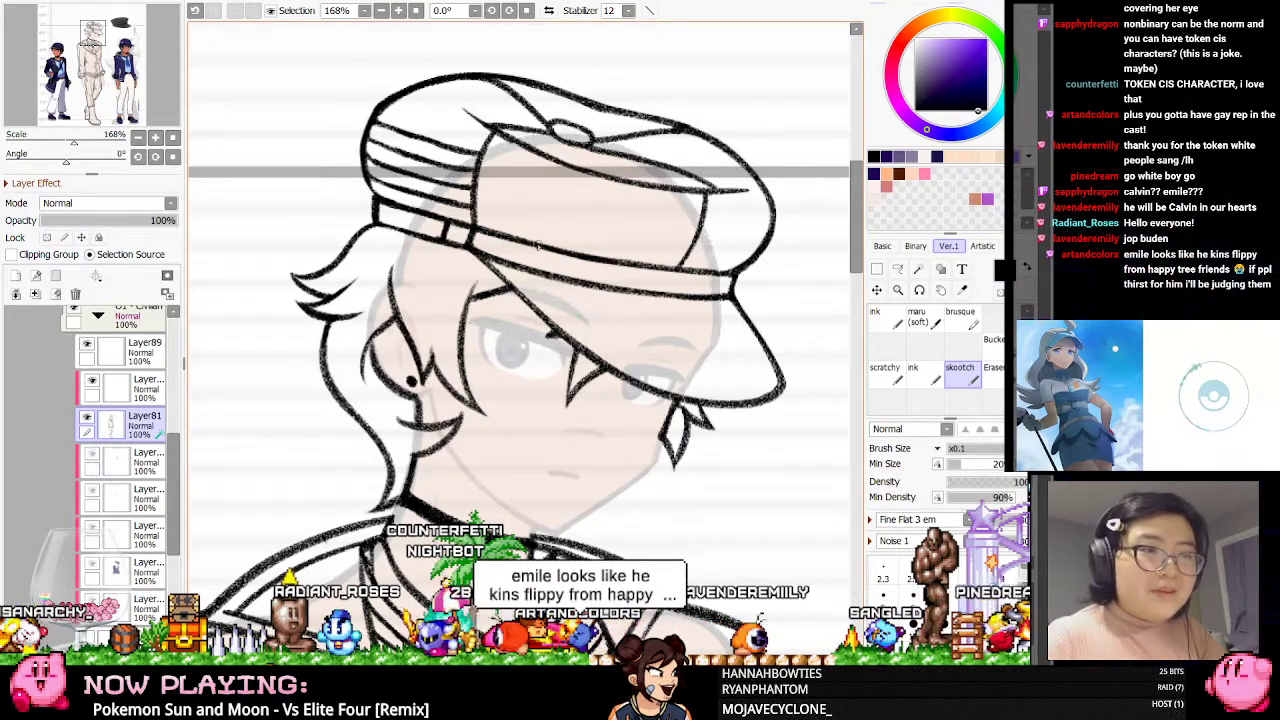
scroll(518, 166, "down", 4)
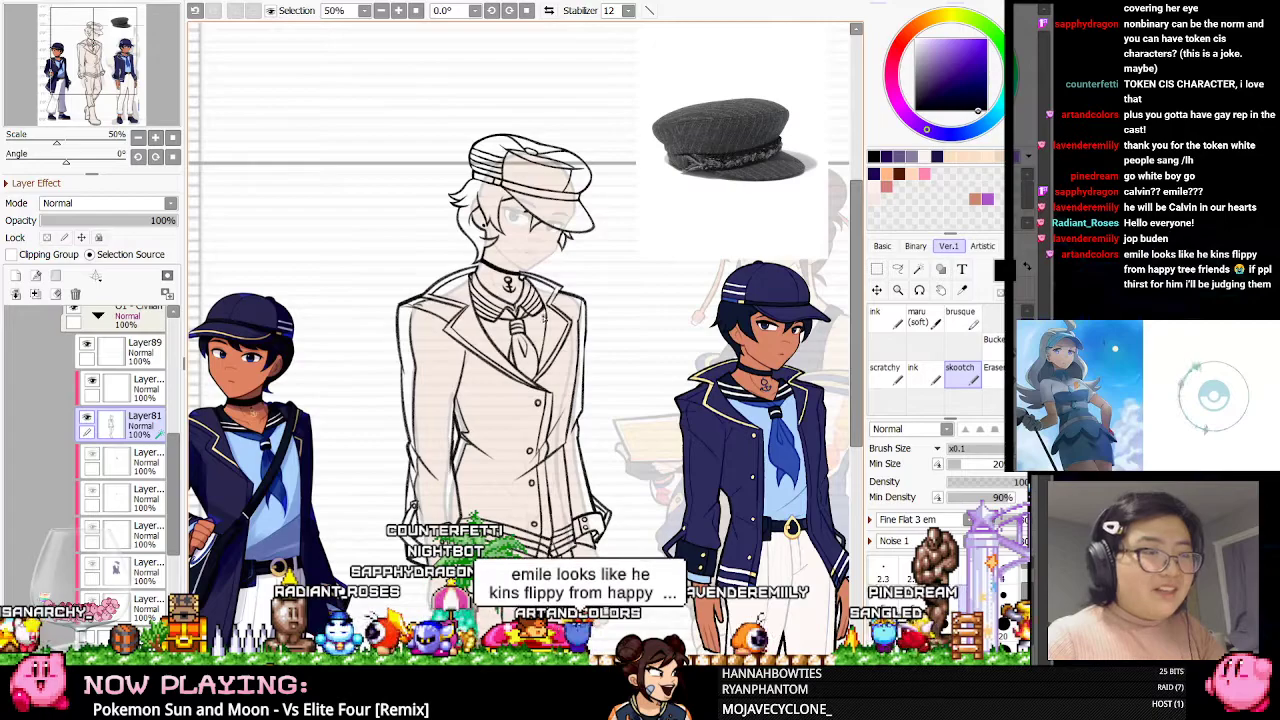
scroll(543, 318, "up", 3)
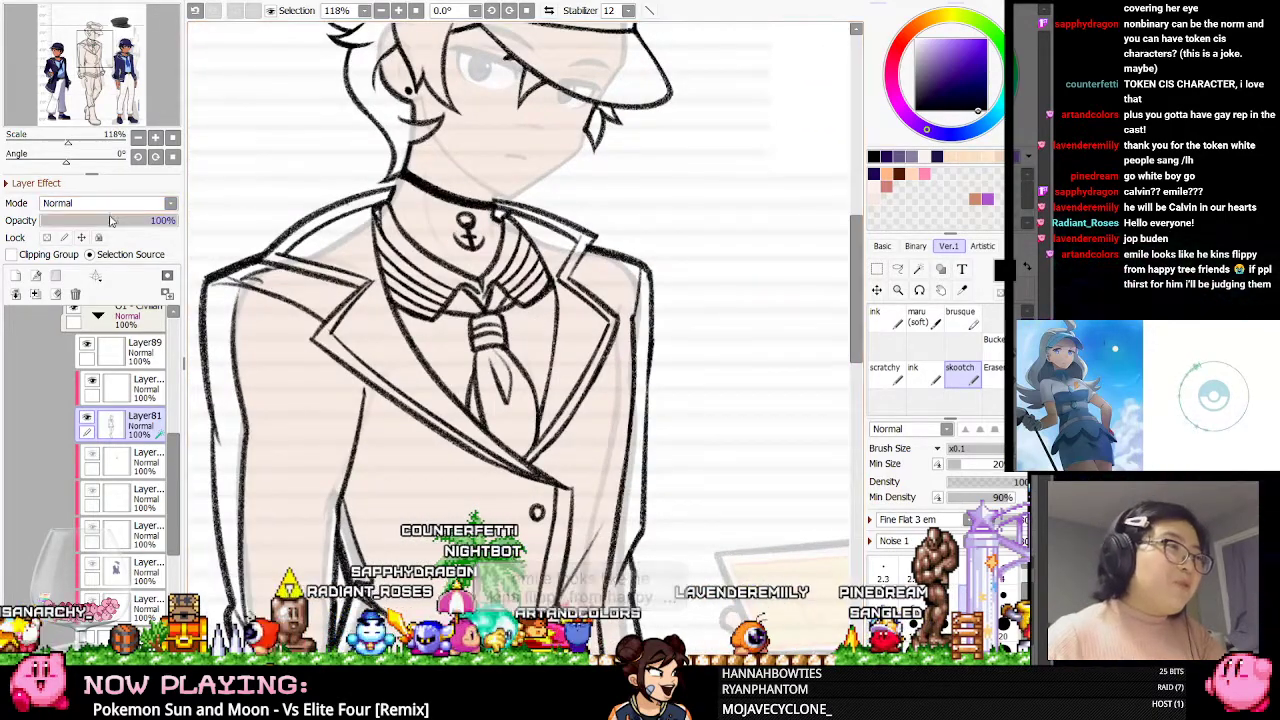
scroll(251, 278, "up", 2)
scroll(372, 330, "down", 2)
scroll(292, 240, "up", 2)
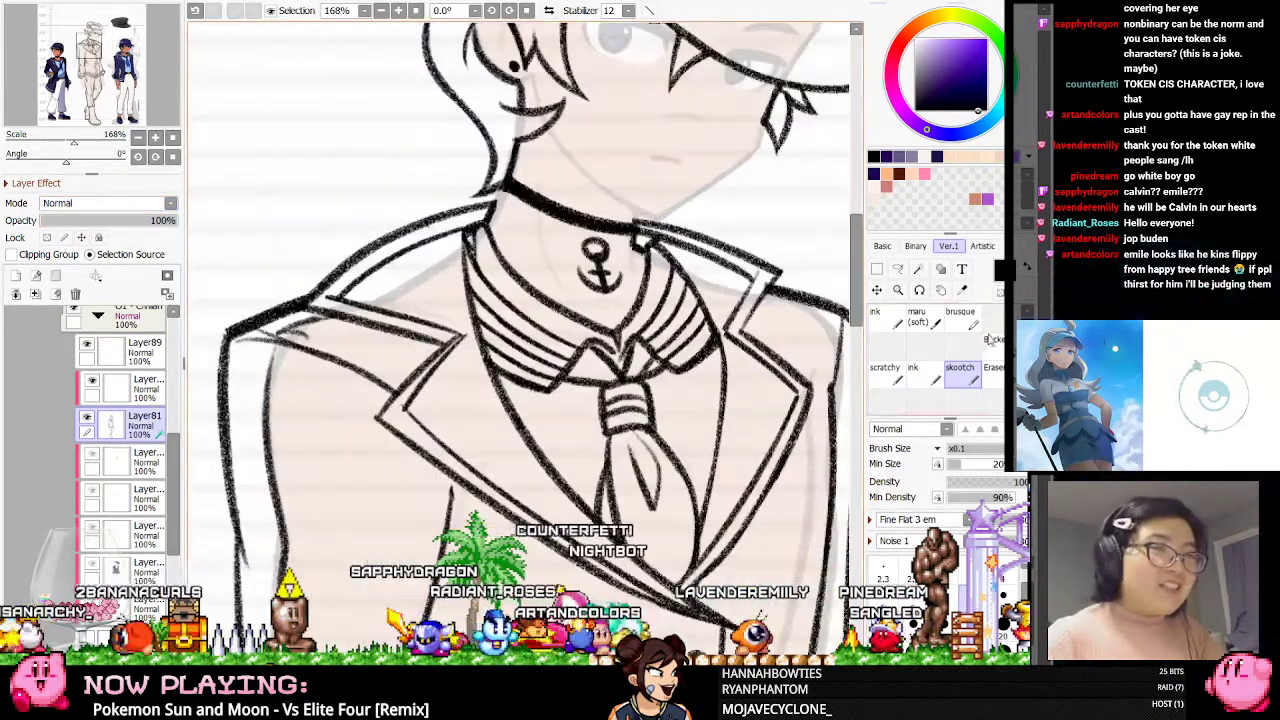
left_click(994, 372)
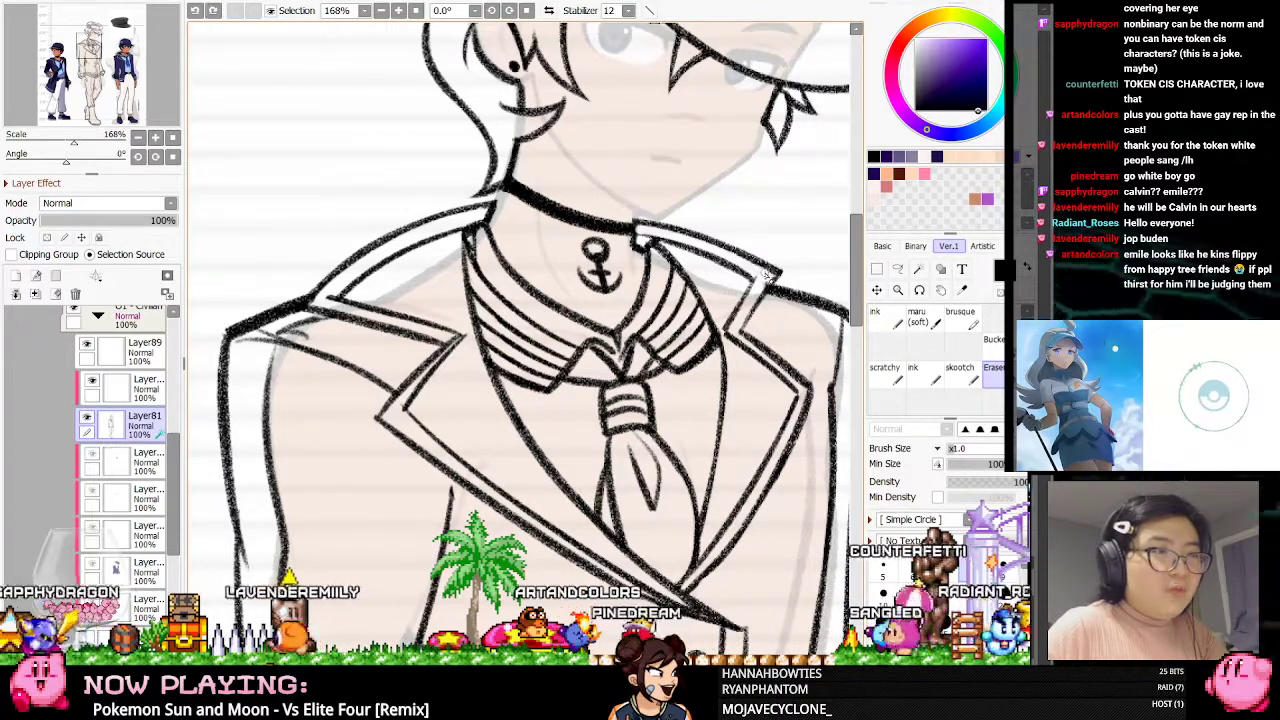
left_click(548, 11)
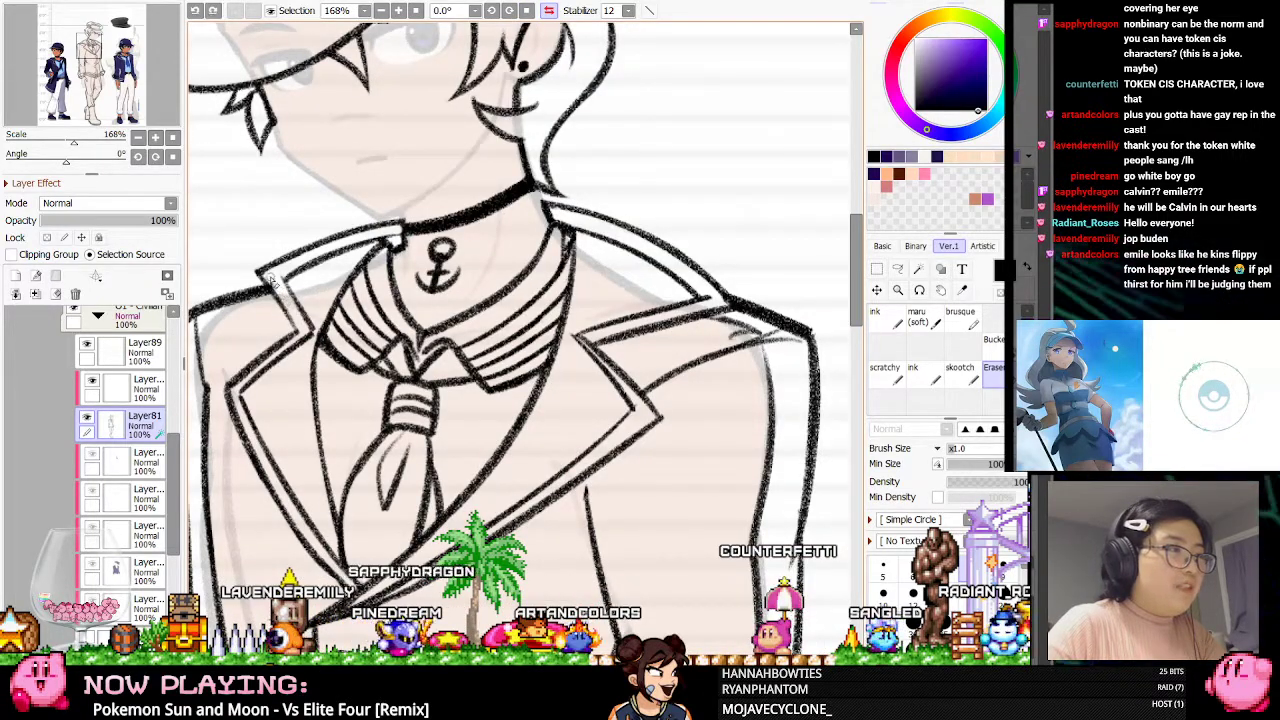
left_click(87, 416)
left_click(87, 416)
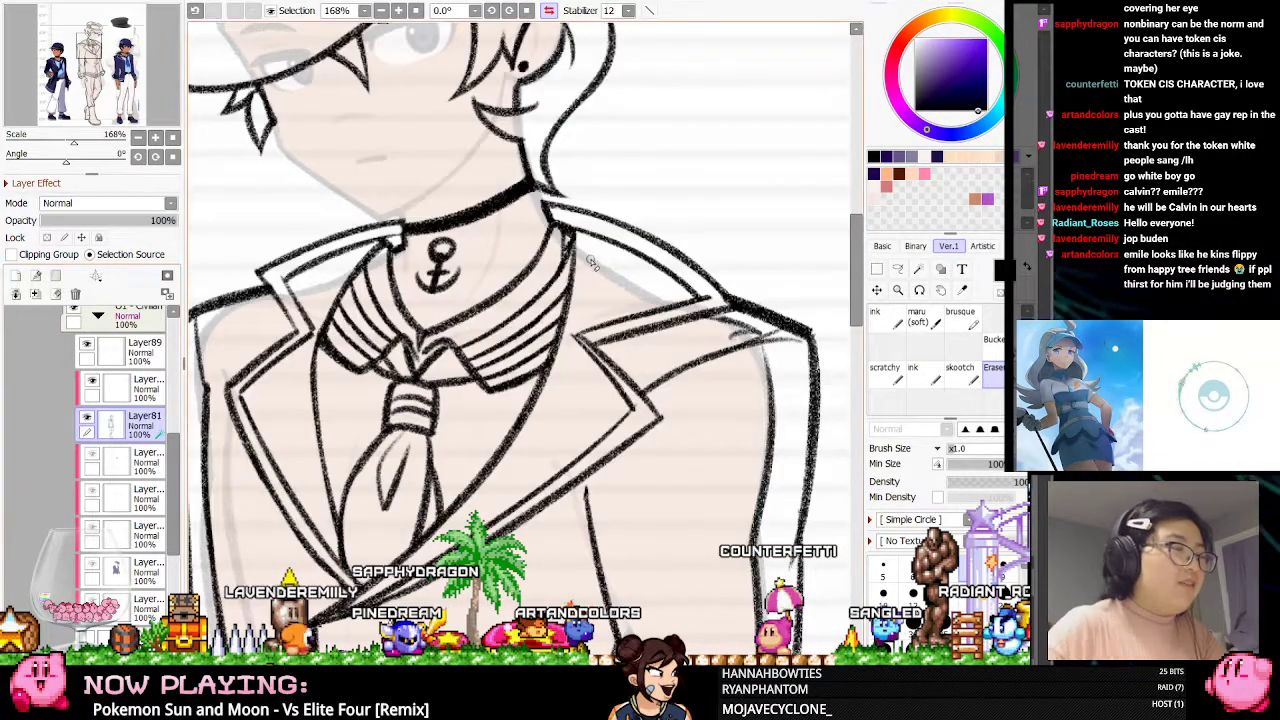
left_click(961, 374)
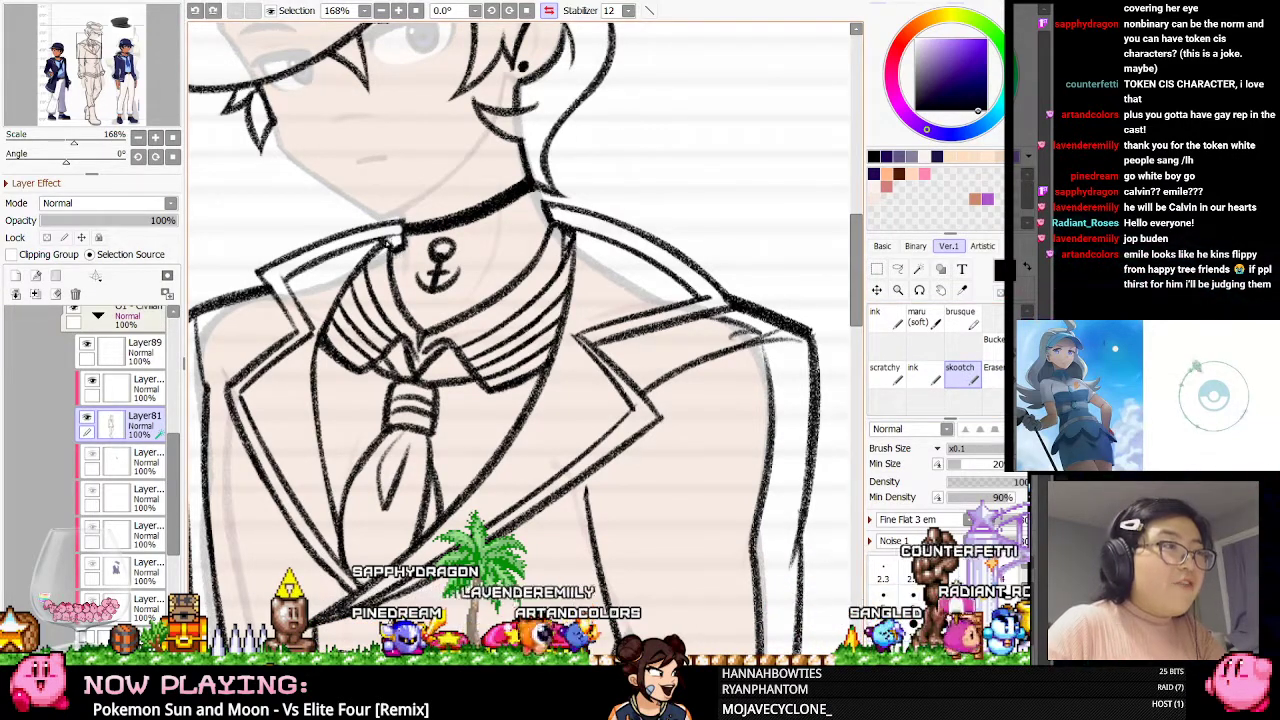
Refine the coat's shoulder and upper sleeve outlines with the eraser and skootch brush, checking the torso in both view orientations
scroll(806, 178, "down", 4)
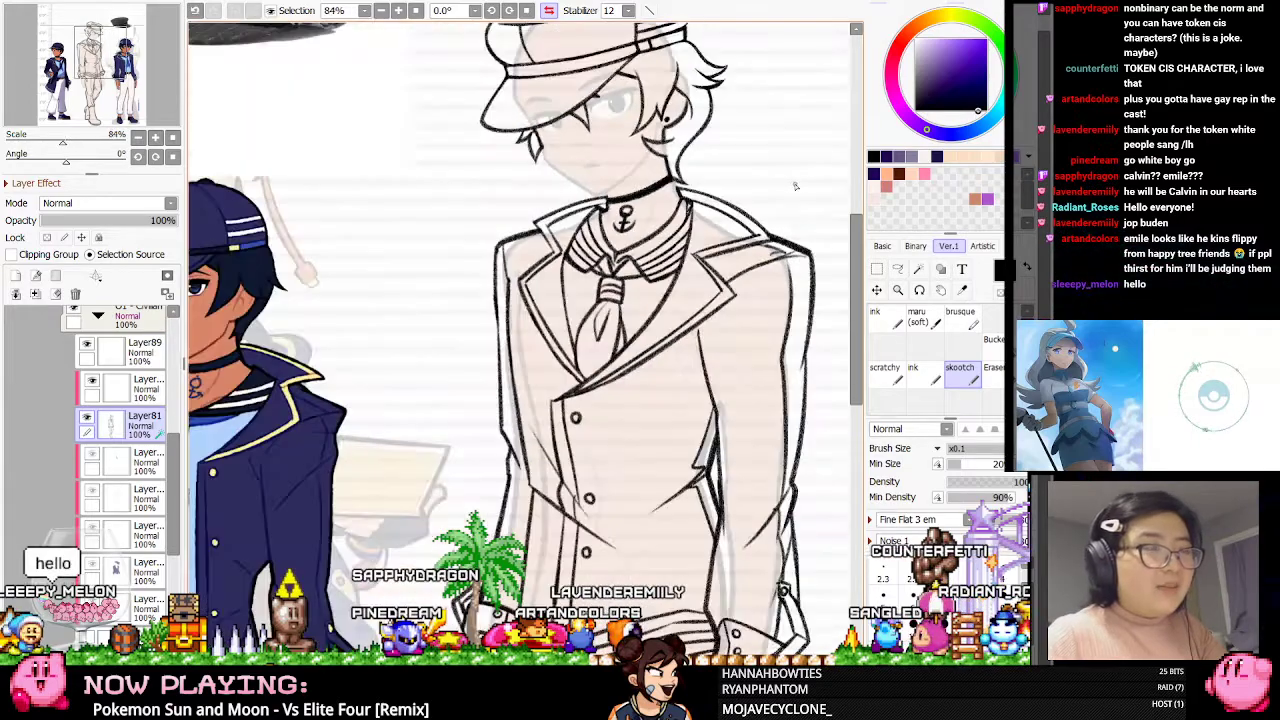
left_click_drag(757, 172, 633, 167)
scroll(572, 250, "down", 2)
scroll(572, 250, "up", 1)
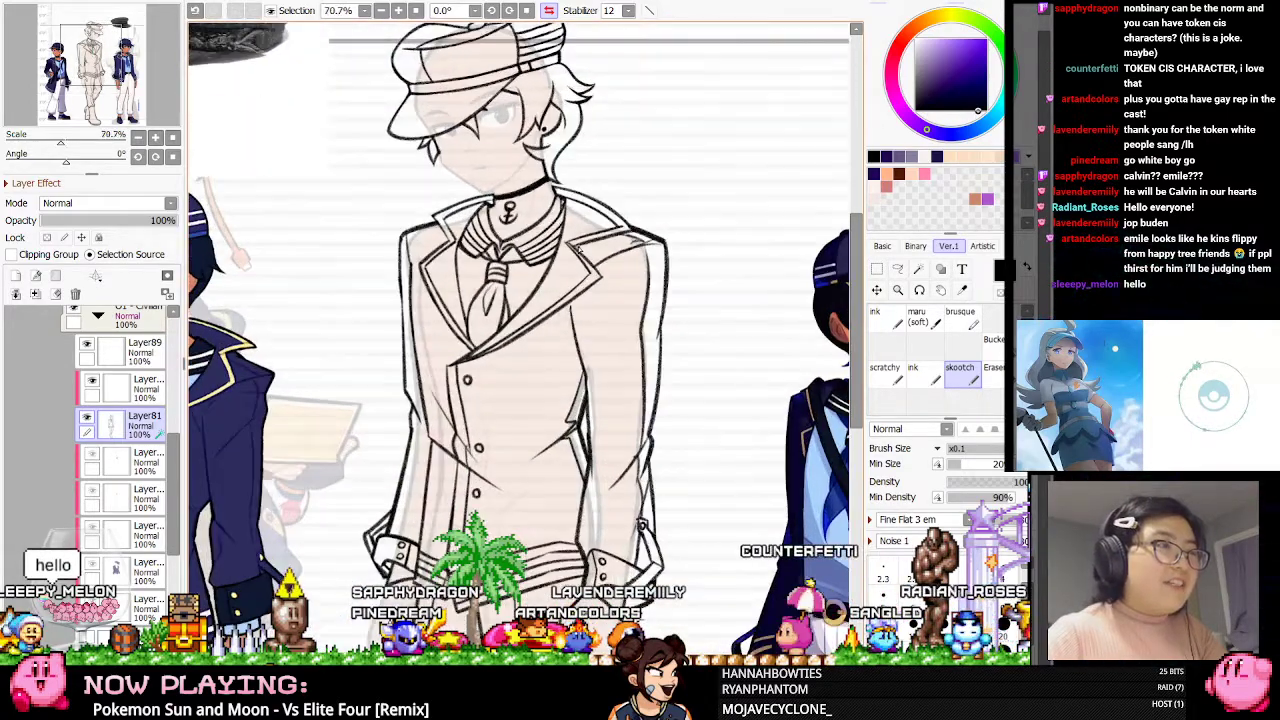
scroll(603, 443, "up", 3)
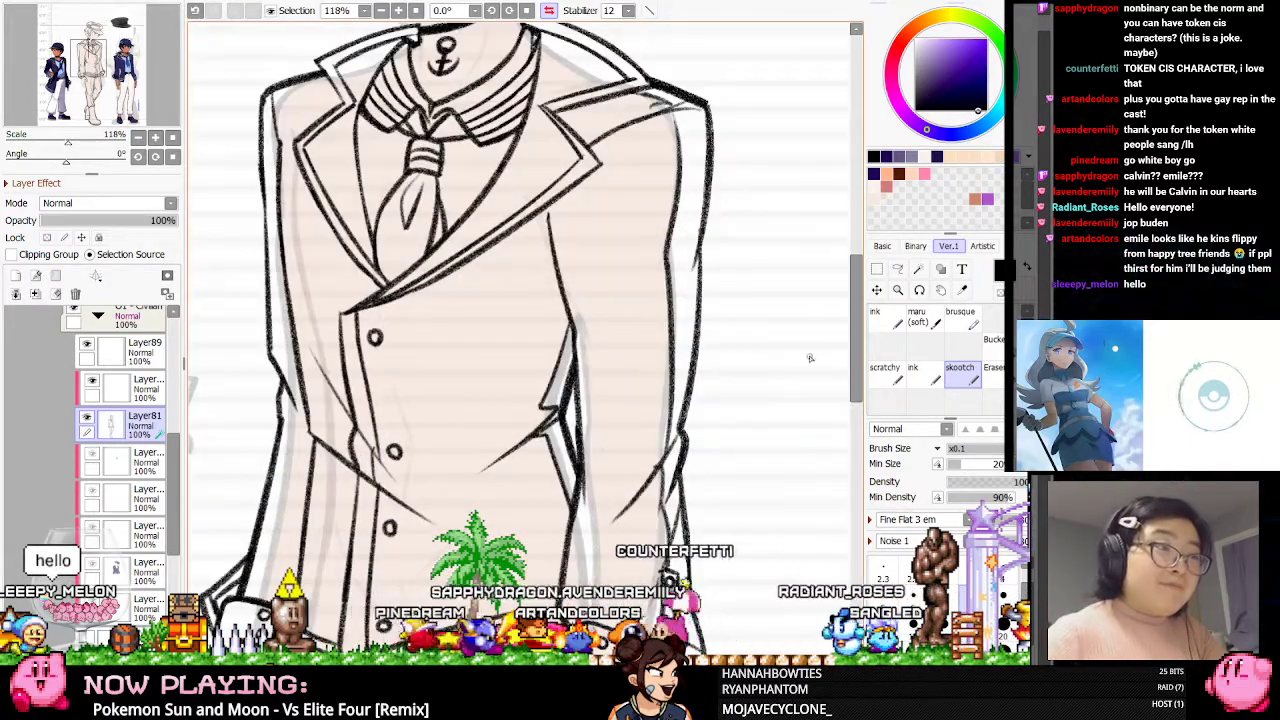
scroll(683, 432, "down", 2)
scroll(606, 337, "up", 1)
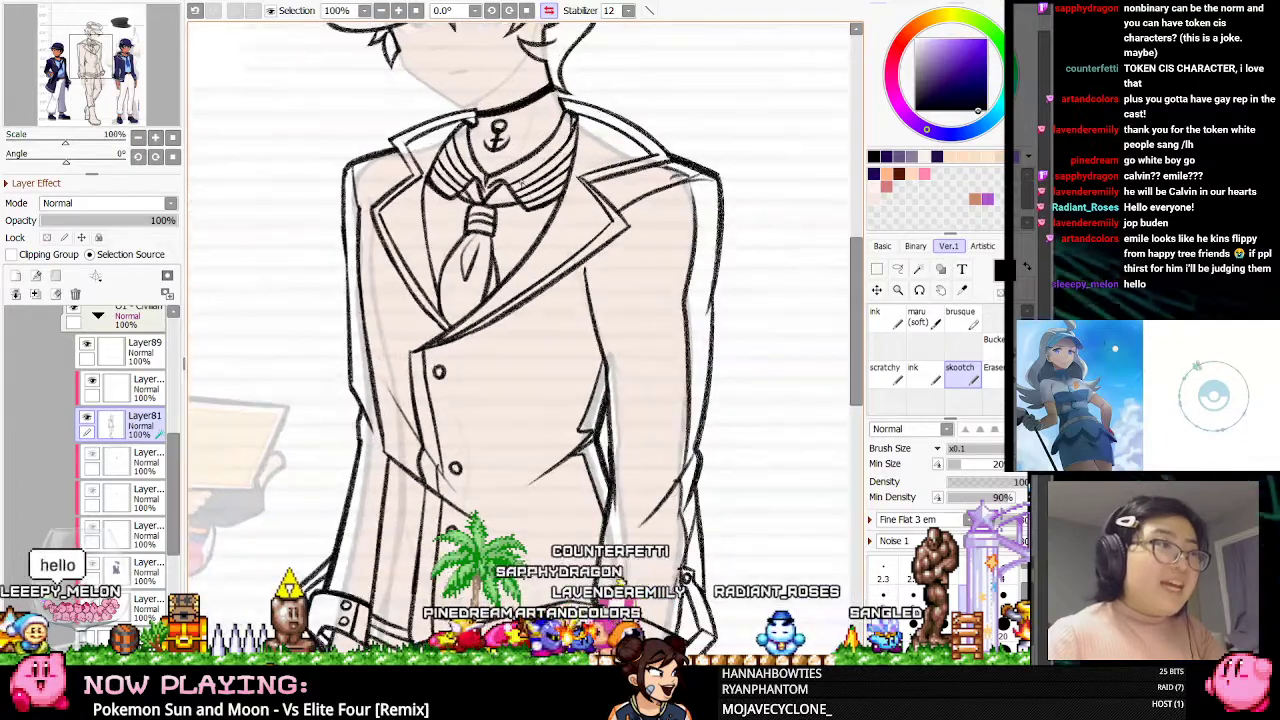
left_click(993, 369)
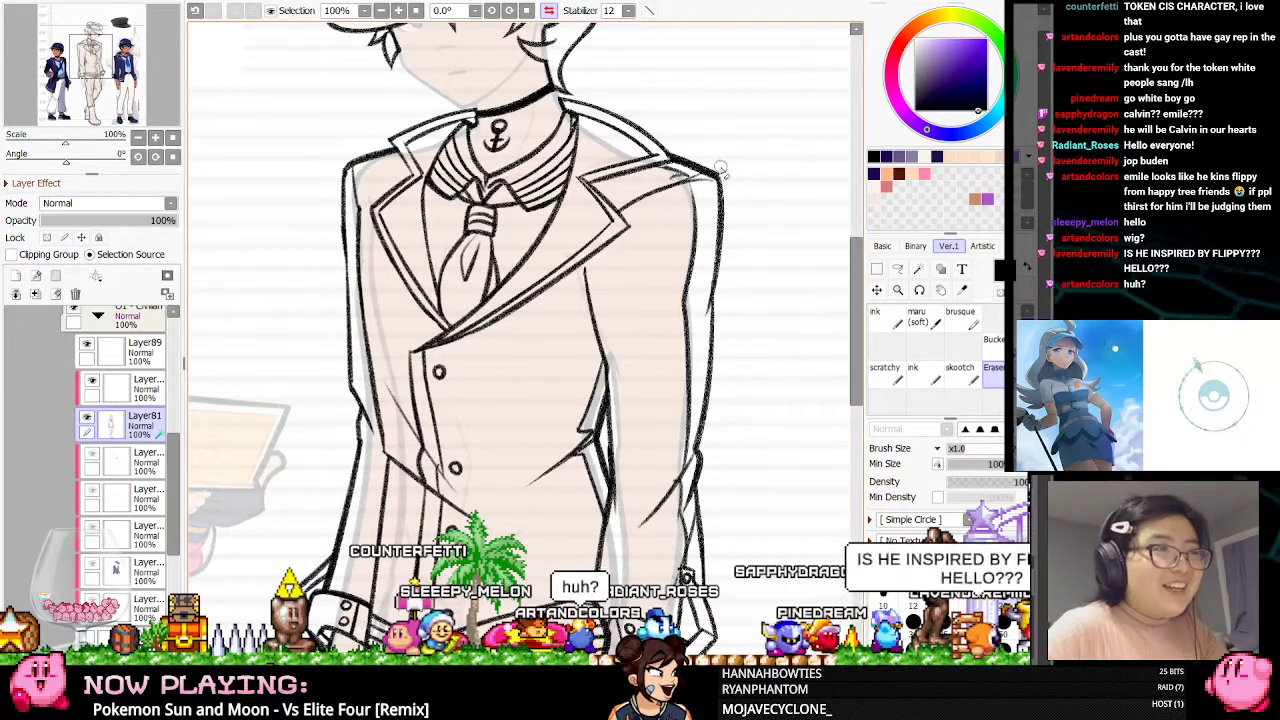
left_click(548, 11)
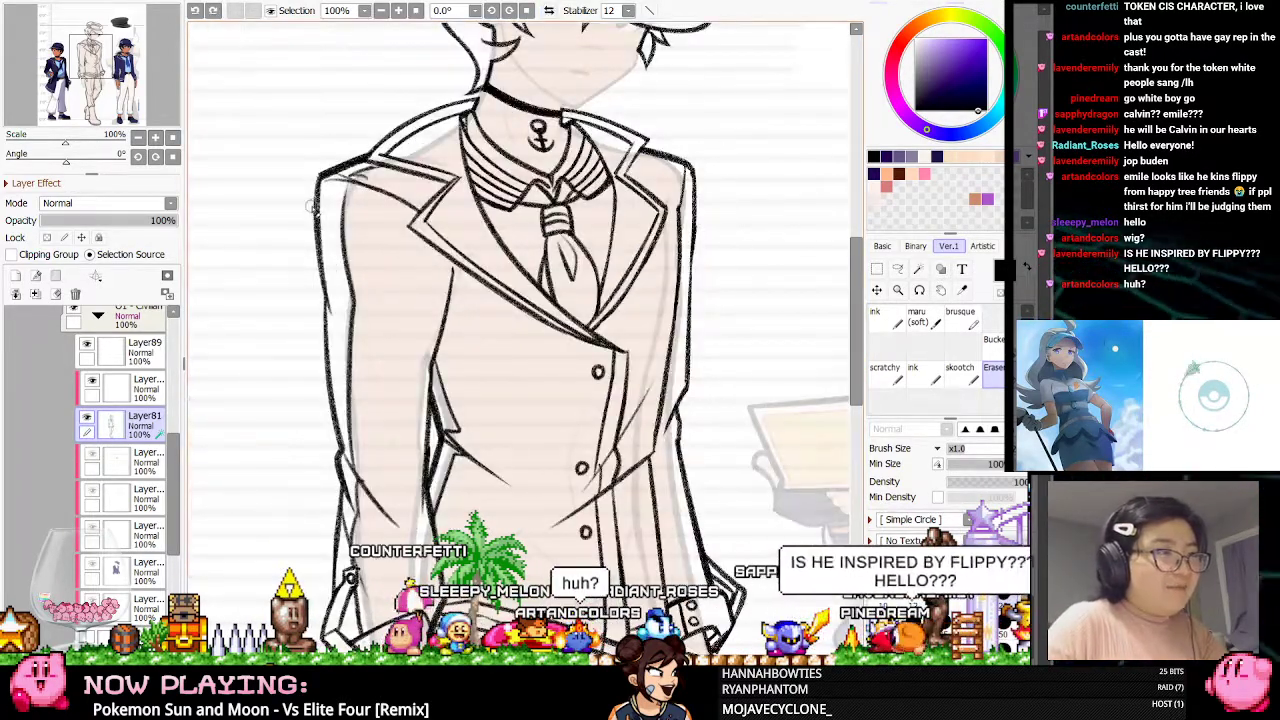
left_click(960, 372)
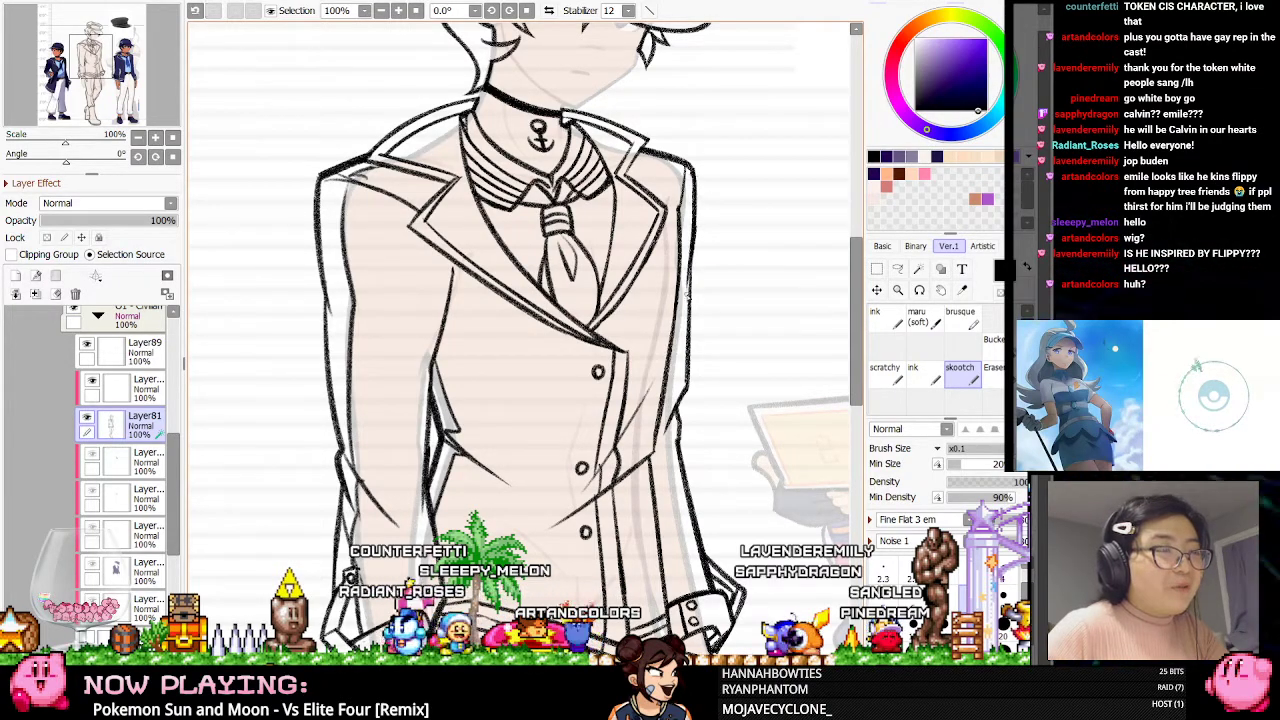
left_click(548, 10)
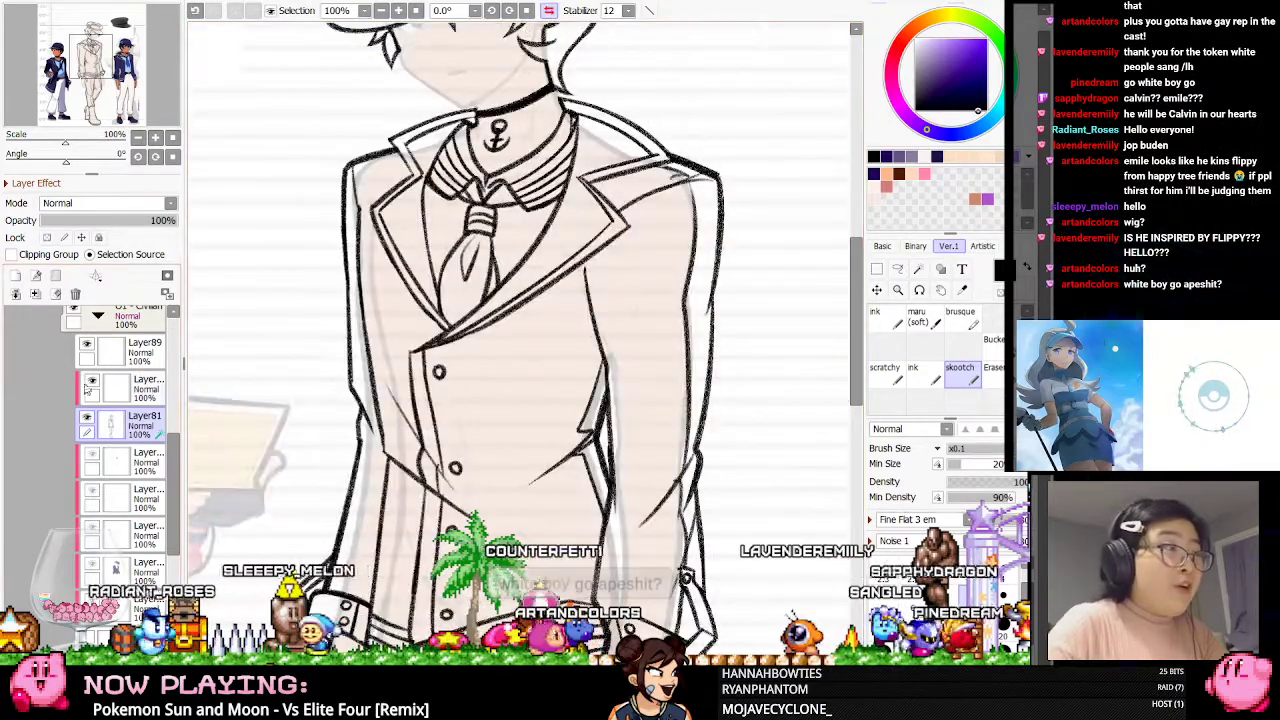
Examine the coat's torso, sleeves and hem in normal view, close up and from farther out
key("e")
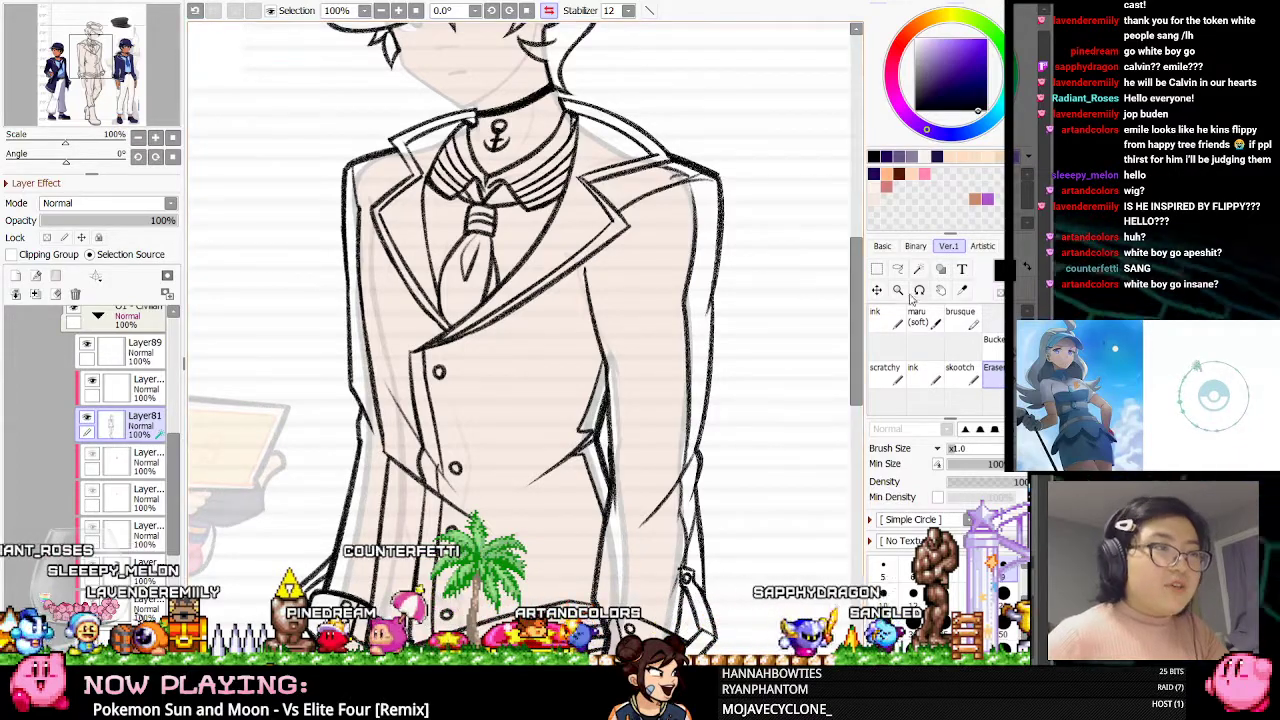
scroll(697, 432, "up", 2)
left_click(548, 11)
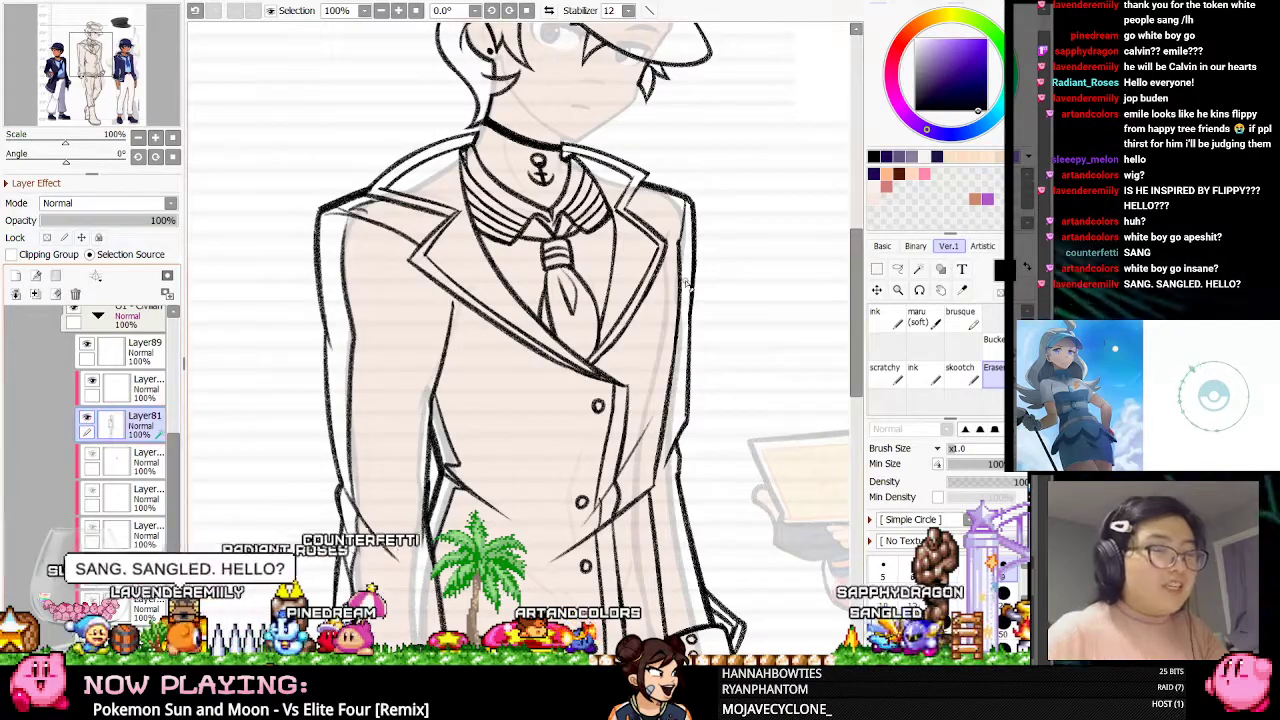
scroll(572, 300, "down", 4)
scroll(632, 425, "up", 1)
scroll(632, 425, "up", 3)
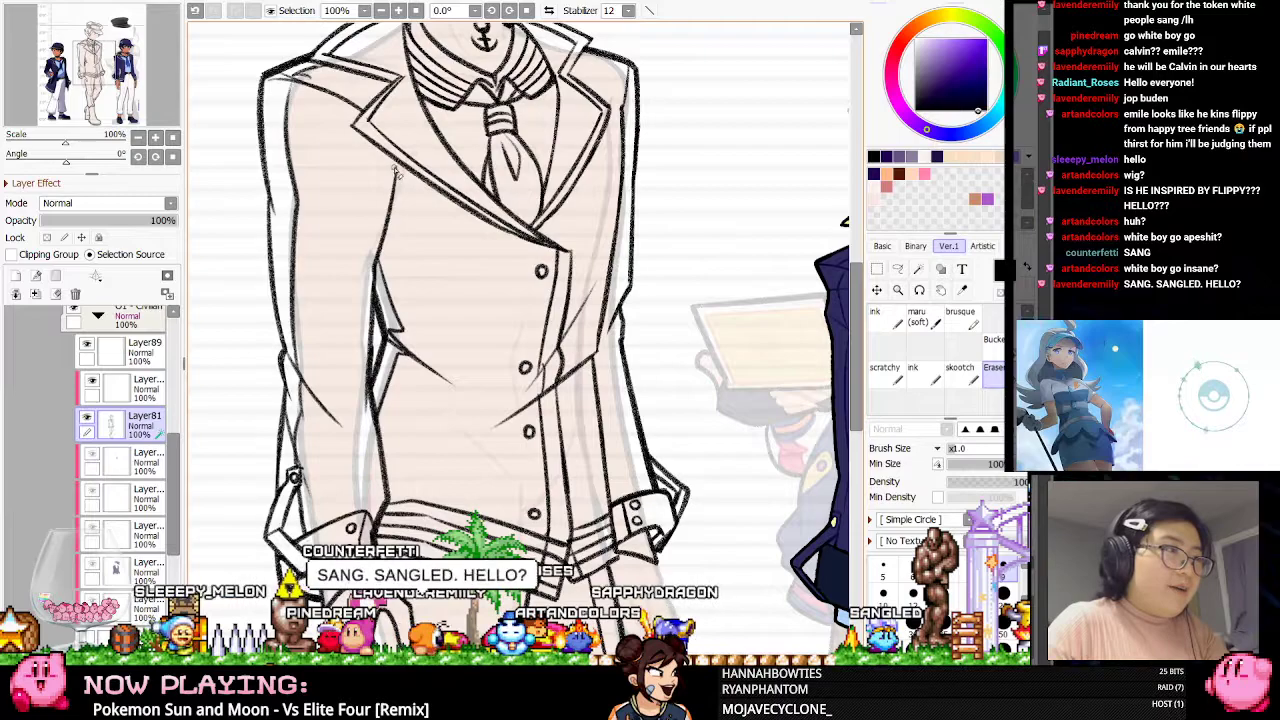
scroll(523, 278, "down", 2)
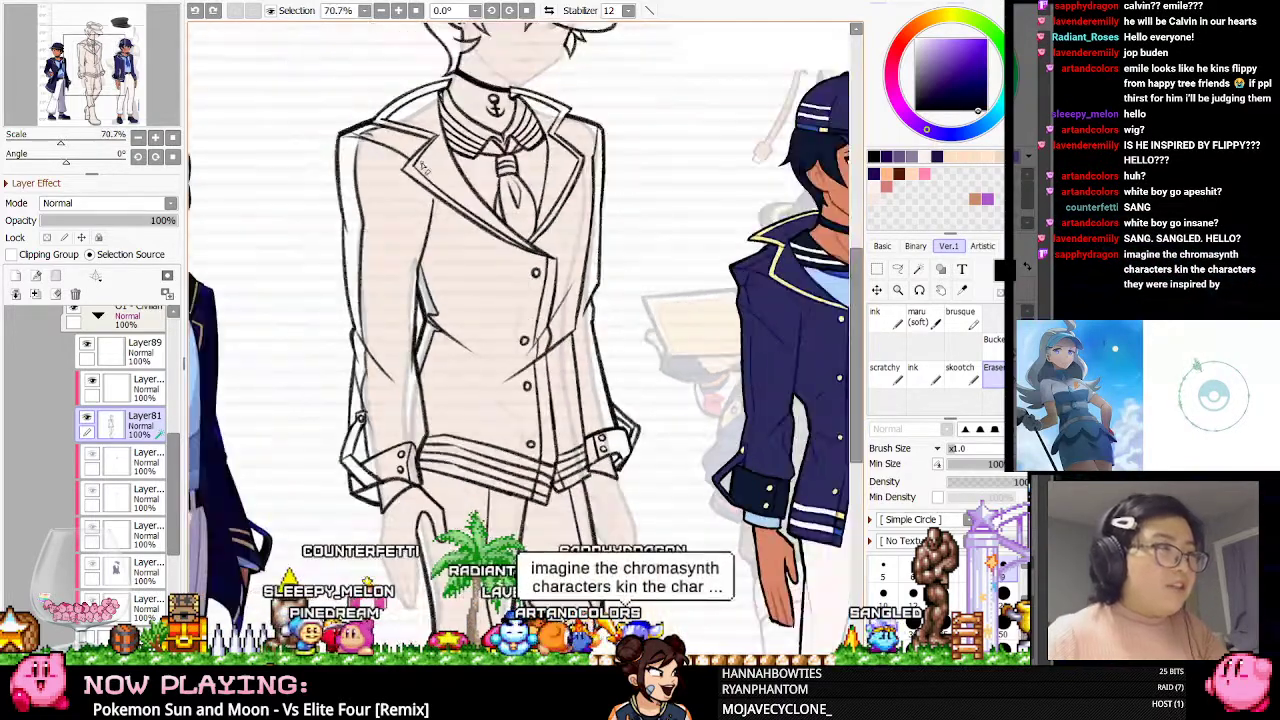
scroll(424, 168, "up", 3)
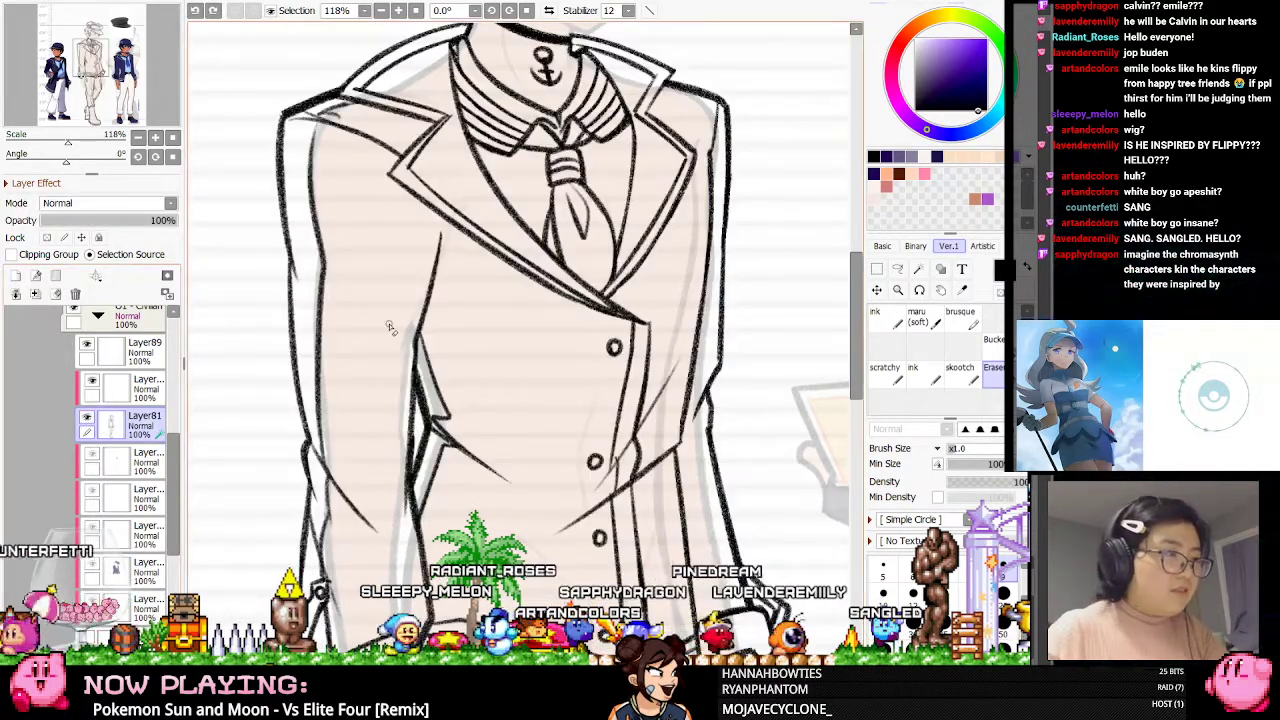
Undo the last two strokes on the inner sleeve line beside the coat's waist
scroll(388, 330, "down", 2)
scroll(390, 337, "down", 1)
scroll(427, 500, "up", 3)
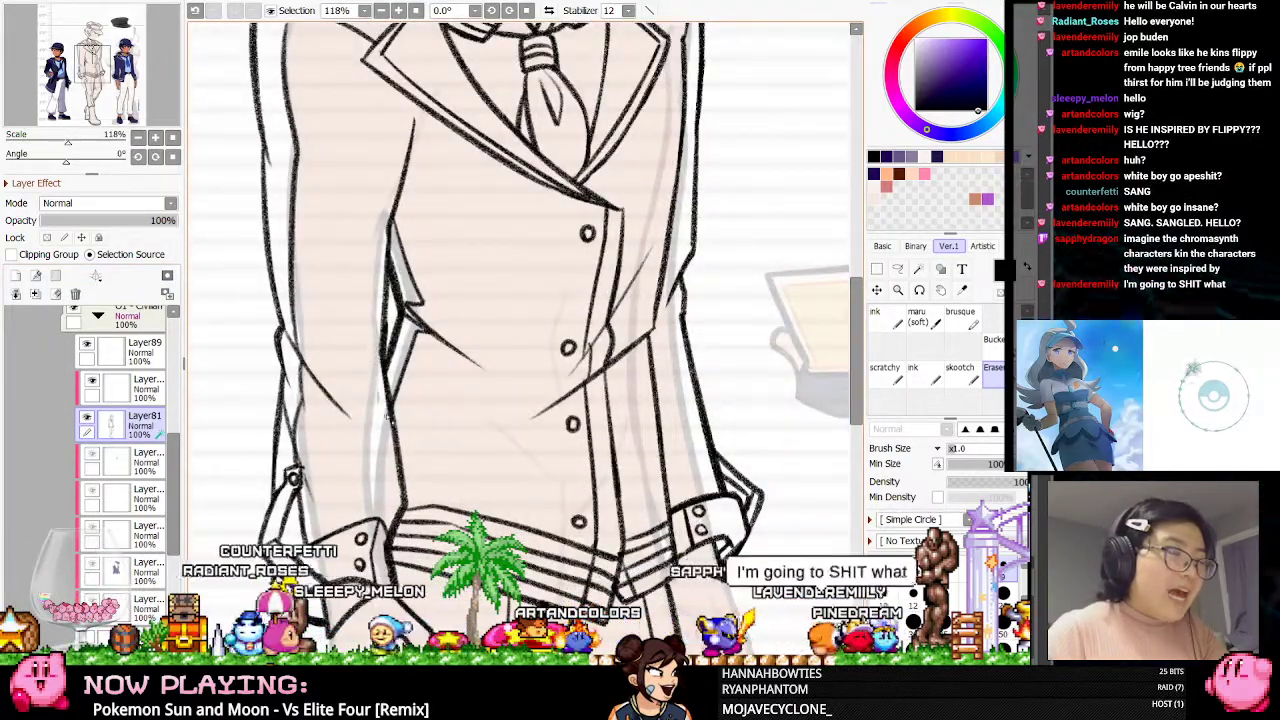
key("ctrl+z")
key("ctrl+z")
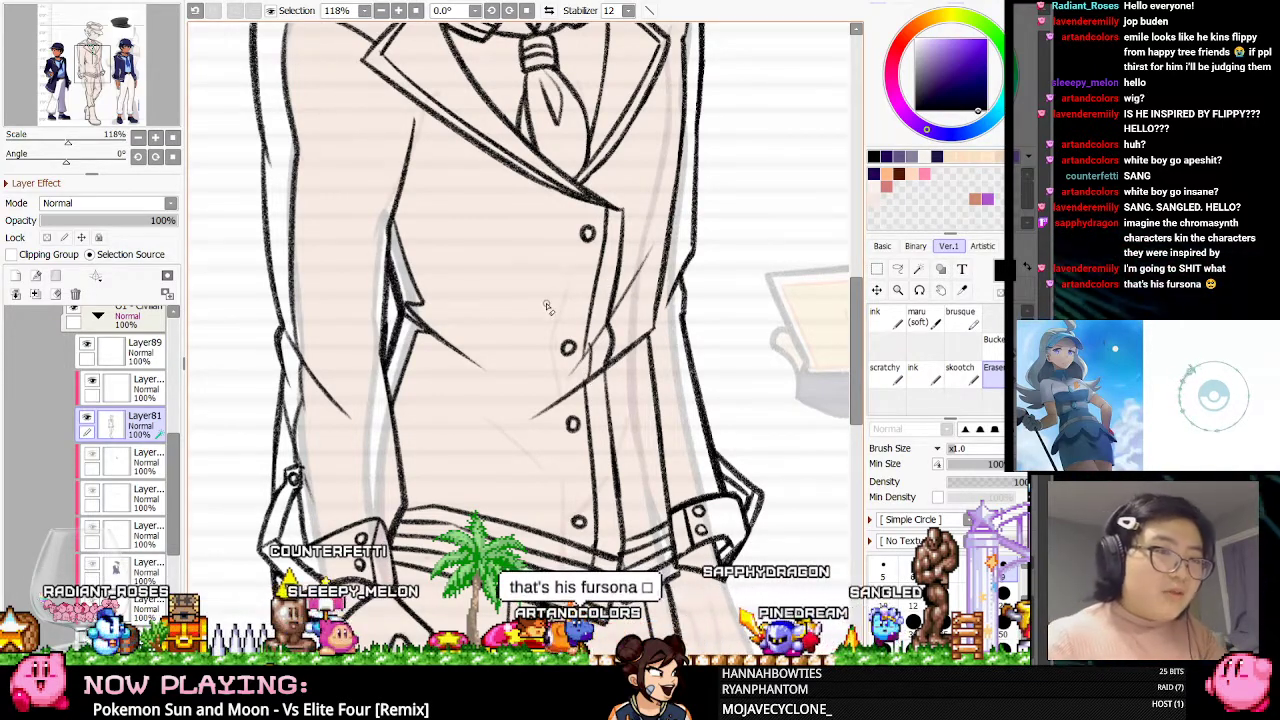
Thin the overlapping lines between the inner elbow and the waist with the eraser, touching them up with the skootch brush in mirrored view
scroll(510, 330, "down", 3)
scroll(535, 354, "up", 3)
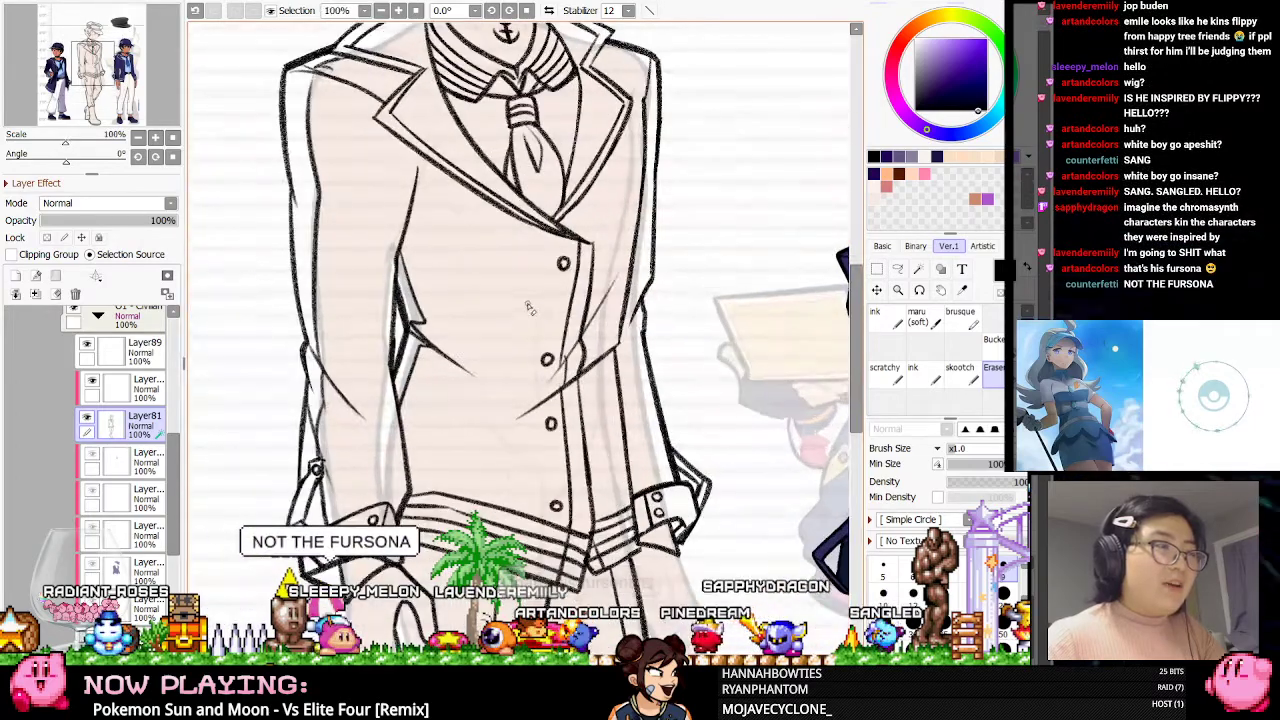
scroll(529, 308, "up", 2)
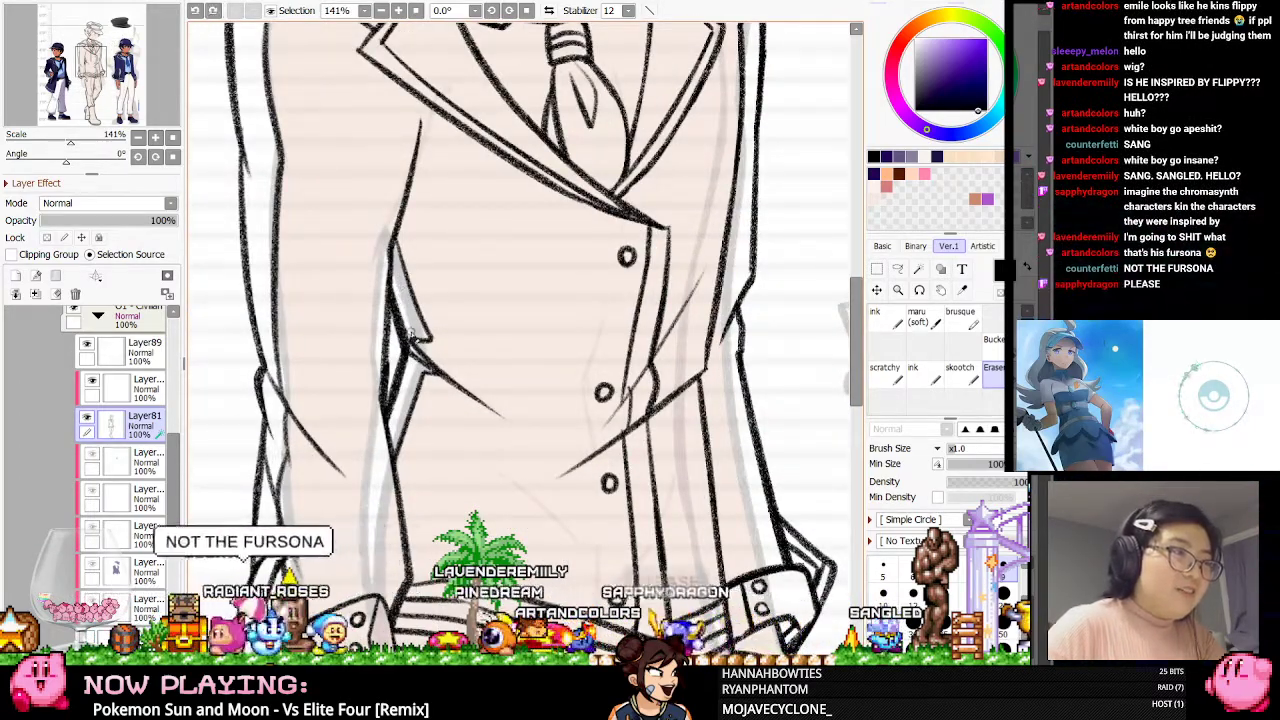
left_click_drag(404, 306, 416, 334)
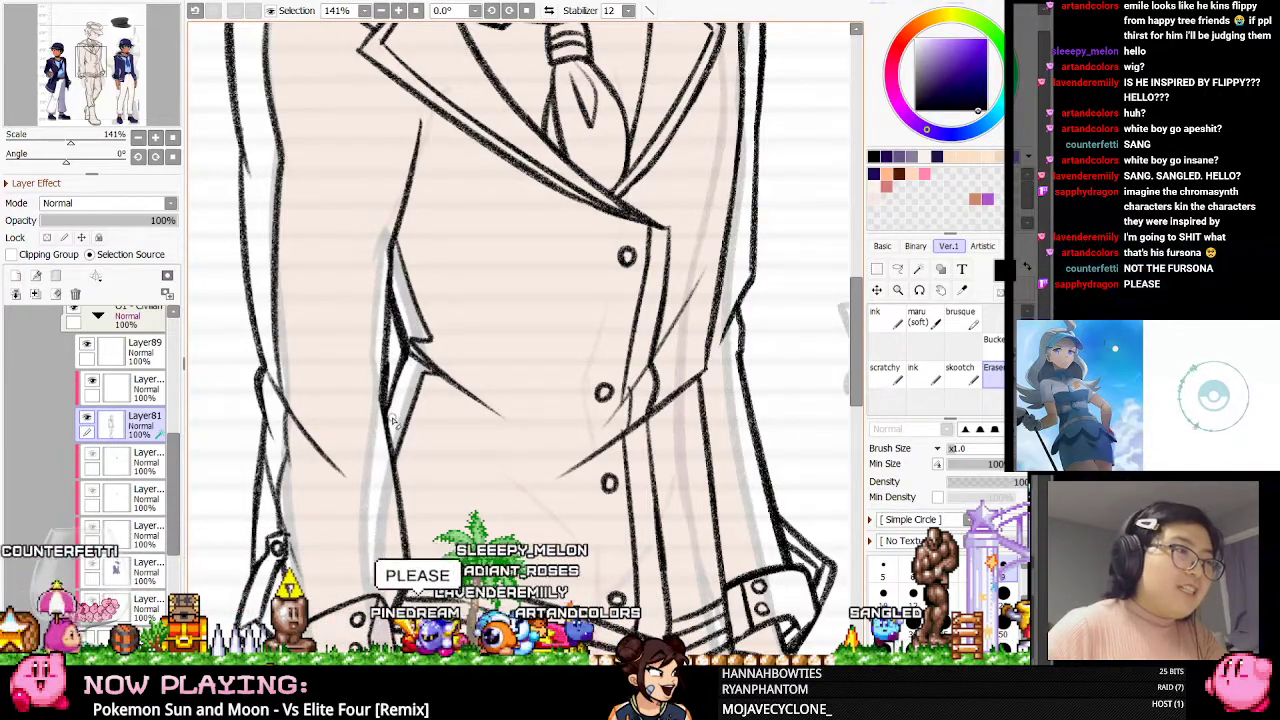
left_click(550, 10)
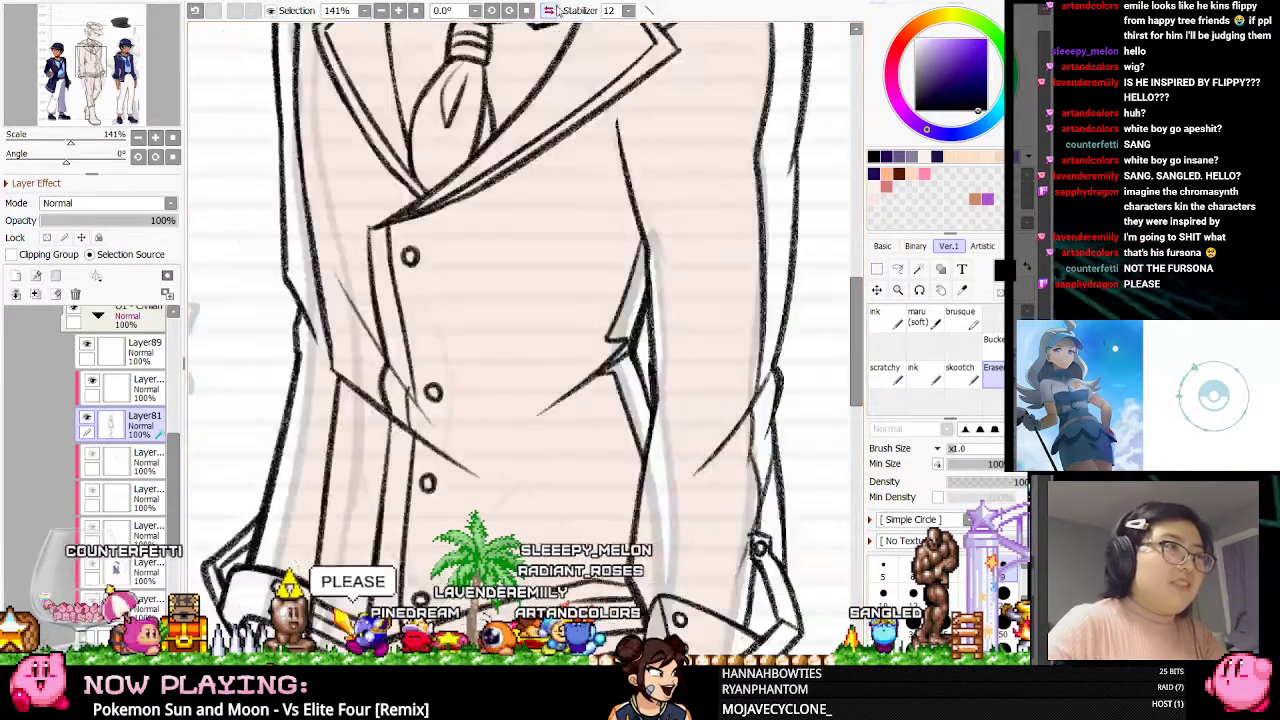
left_click(962, 372)
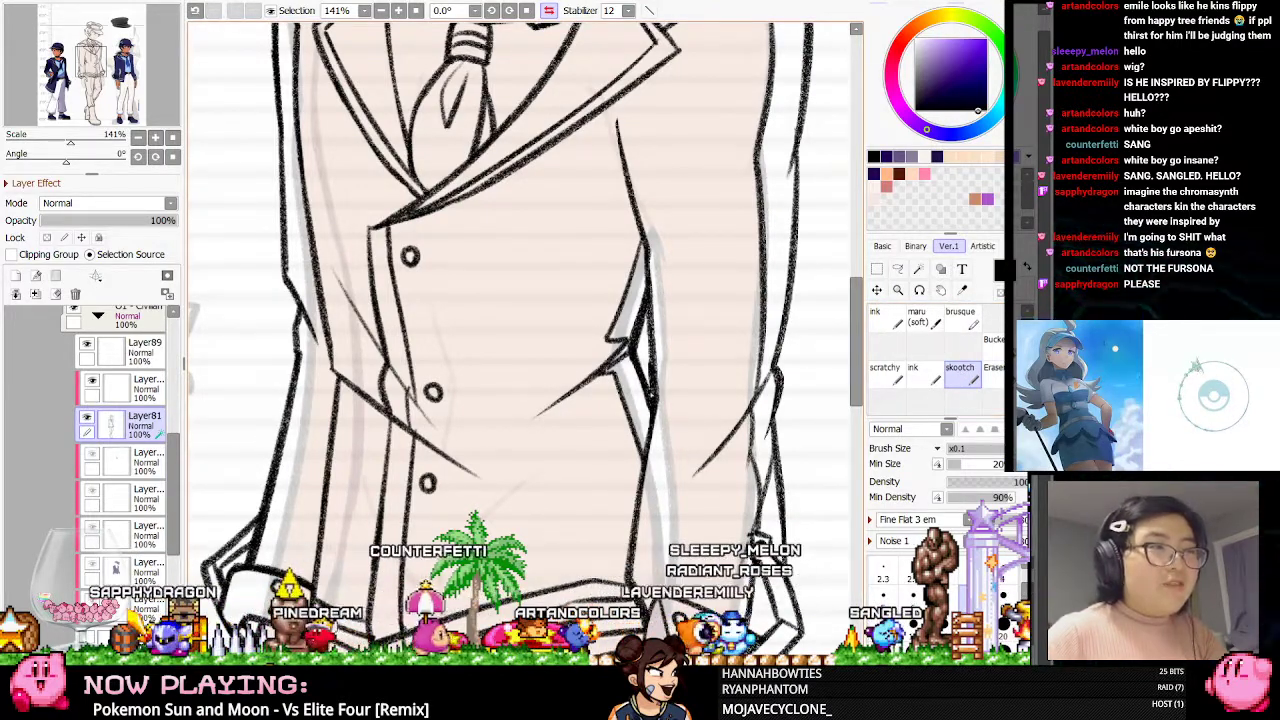
scroll(588, 341, "down", 3)
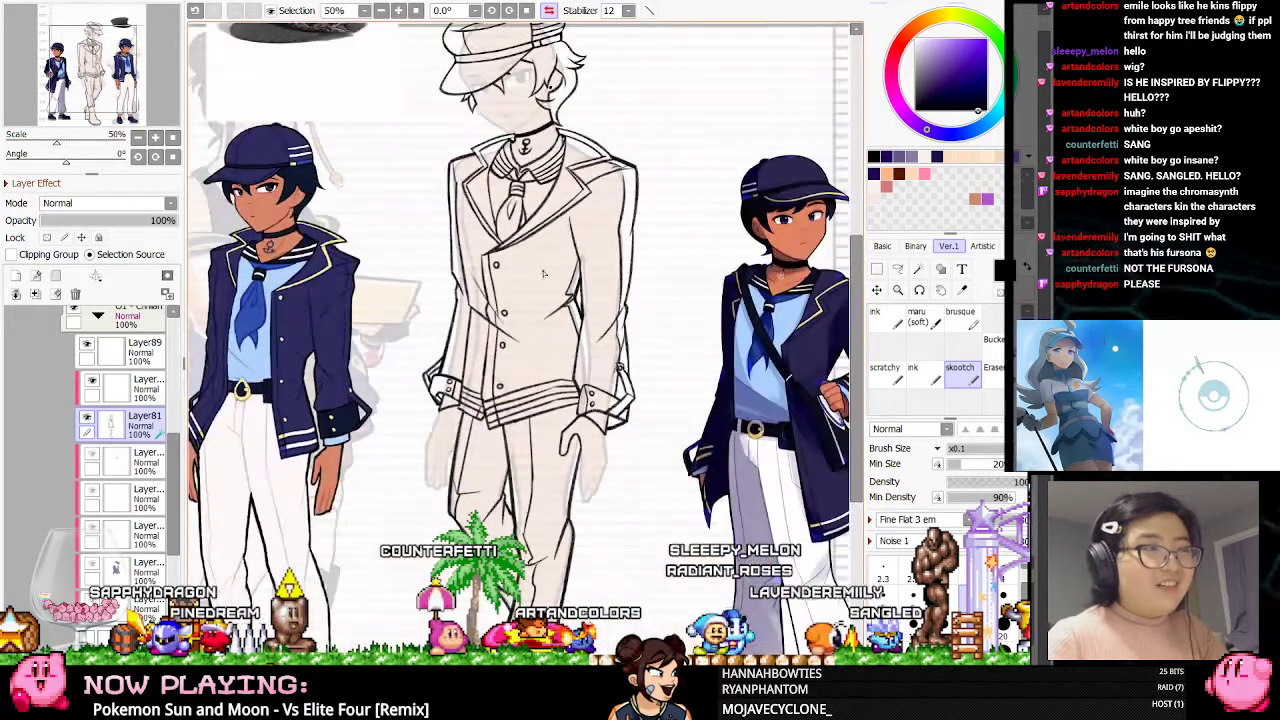
scroll(601, 168, "up", 1)
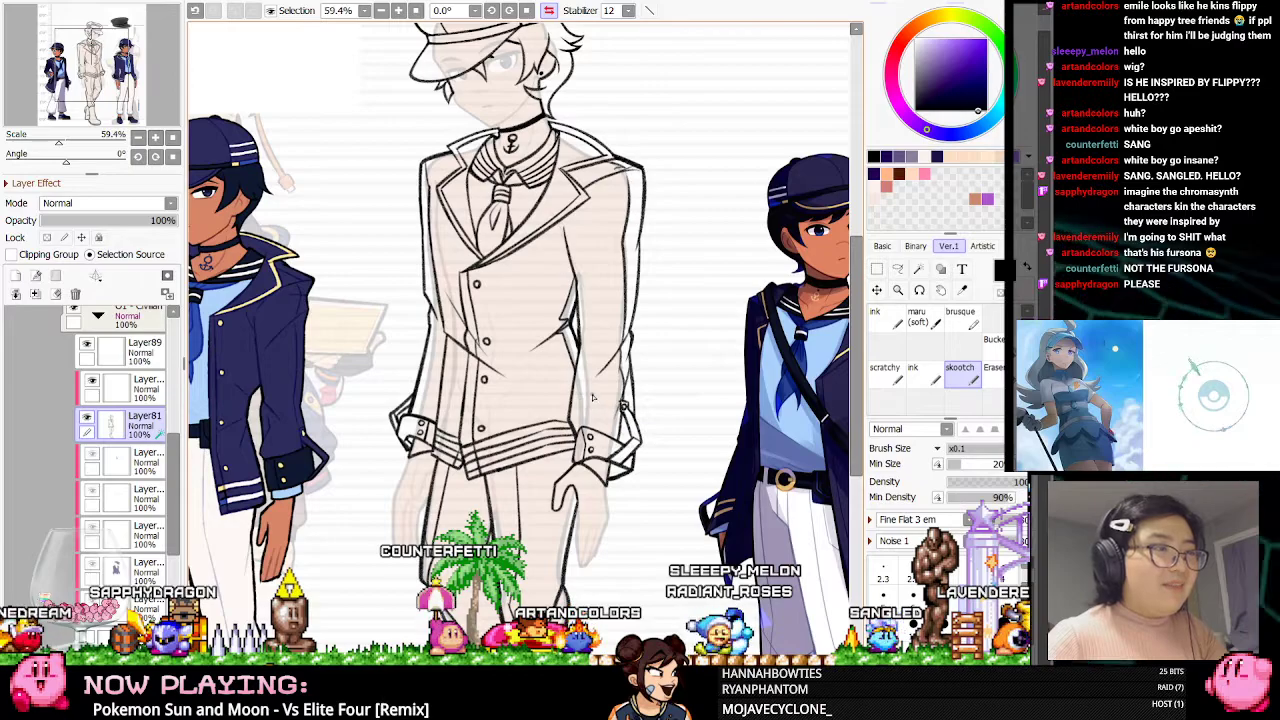
scroll(590, 403, "up", 3)
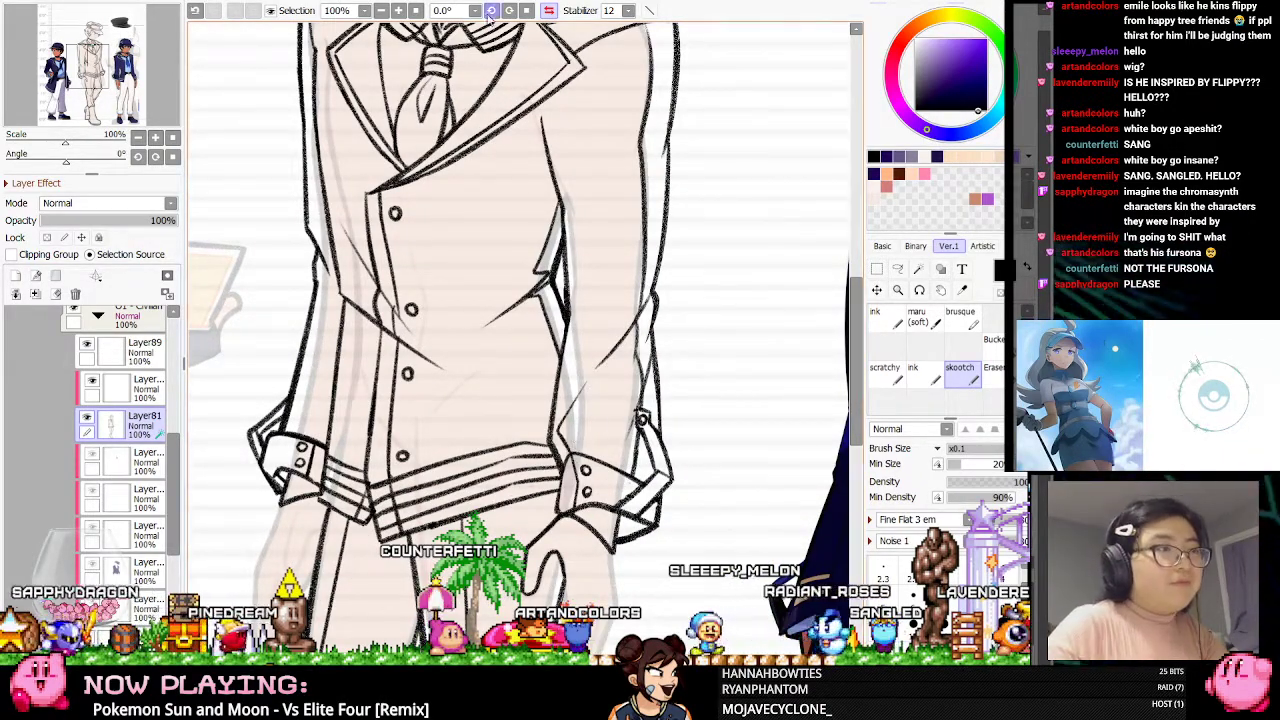
Erase and redraw the outer outline of the sleeve on the buttoned side, checking it in mirrored view with the line art toggled
key("h")
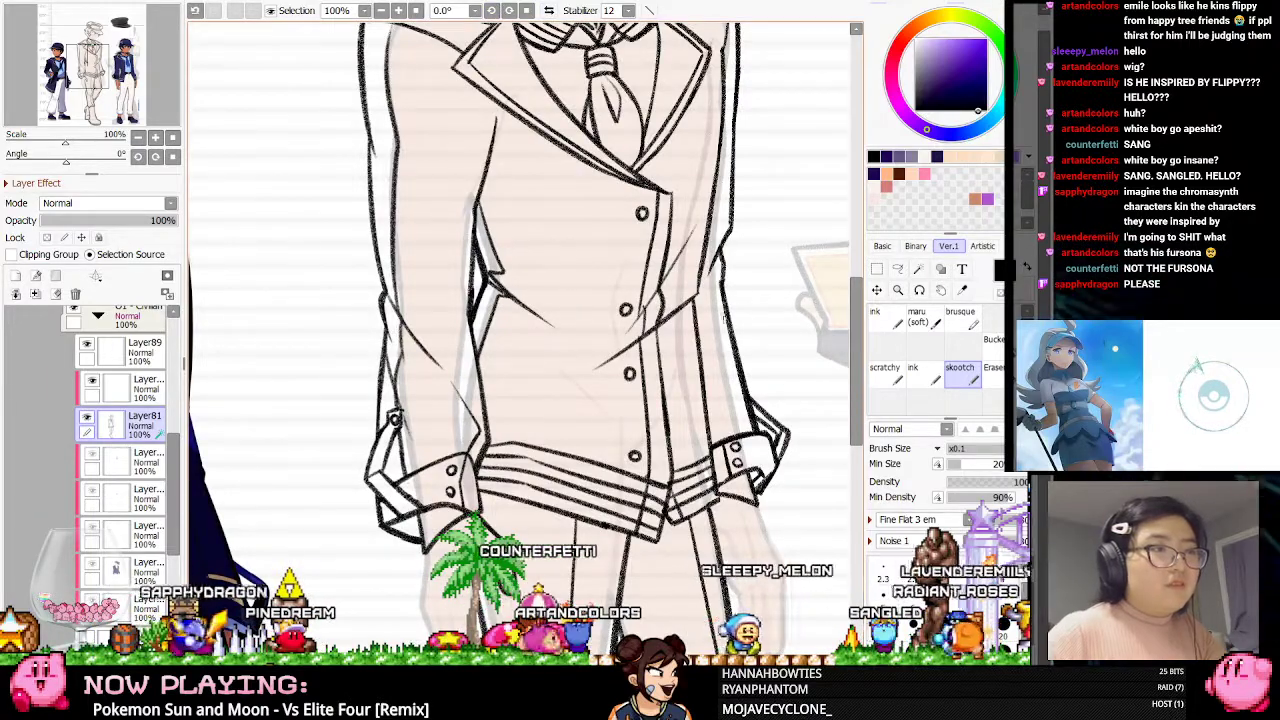
scroll(858, 314, "up", 1)
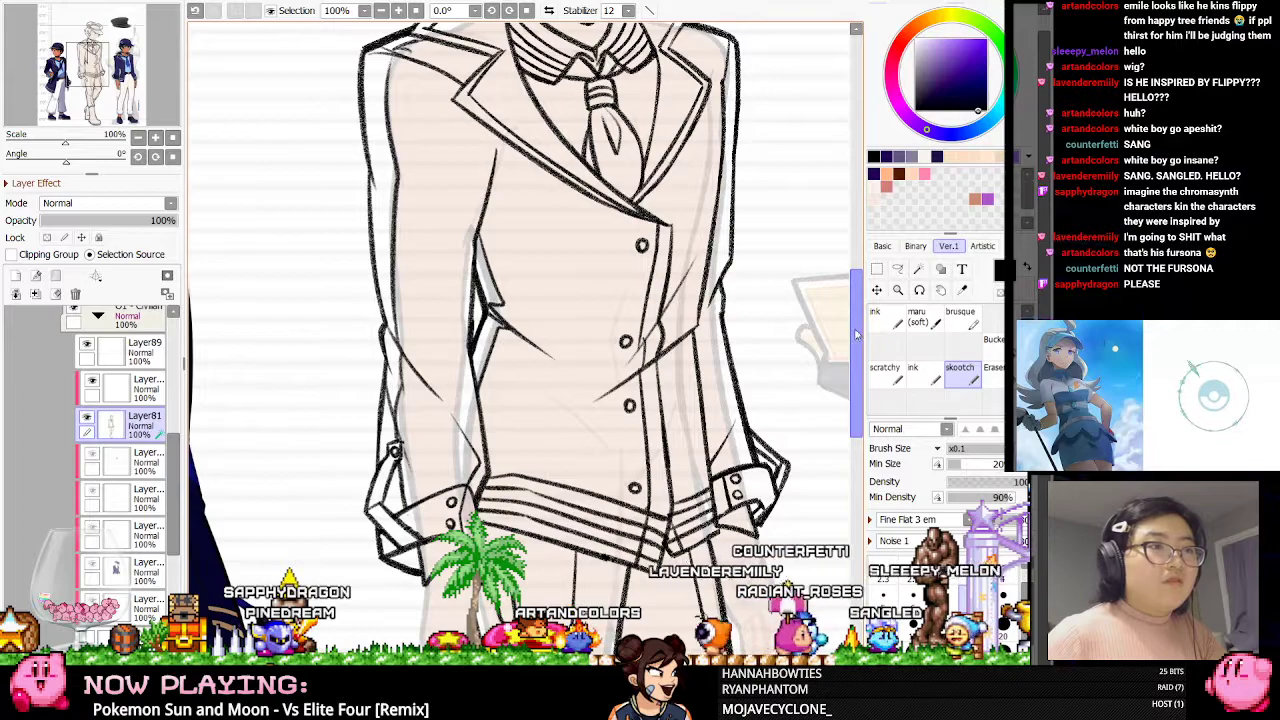
scroll(845, 332, "up", 3)
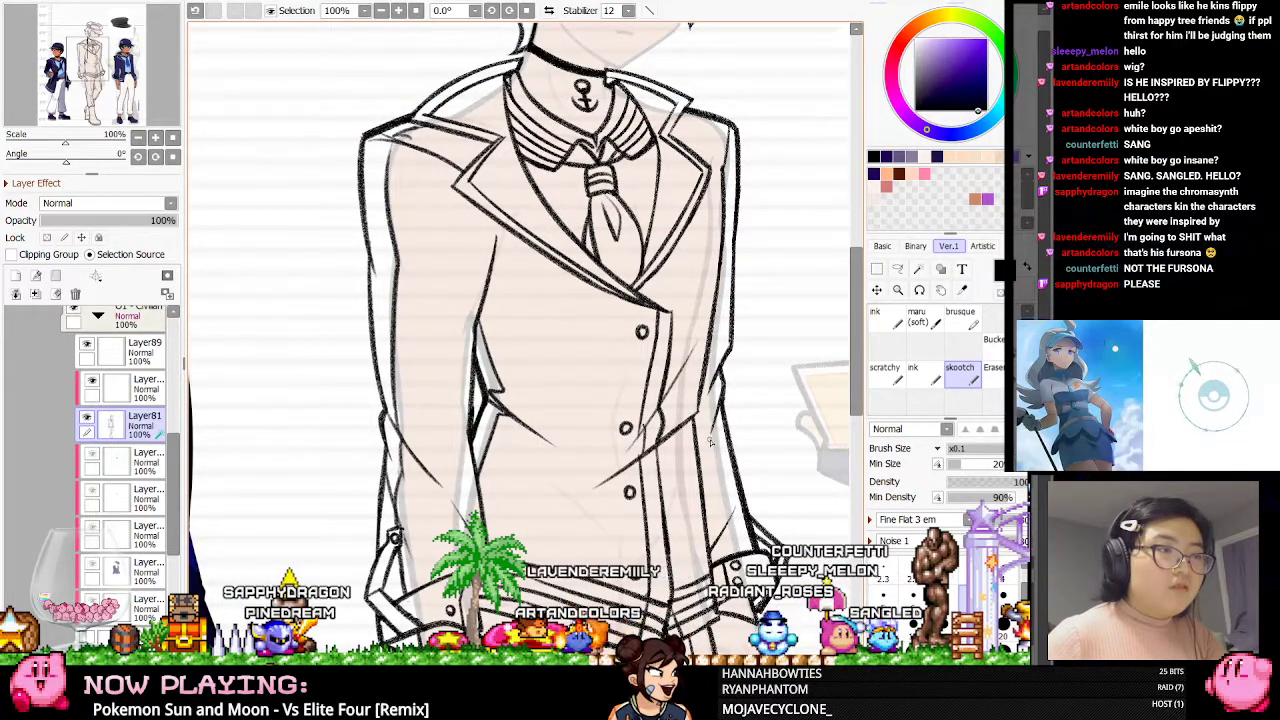
key("e")
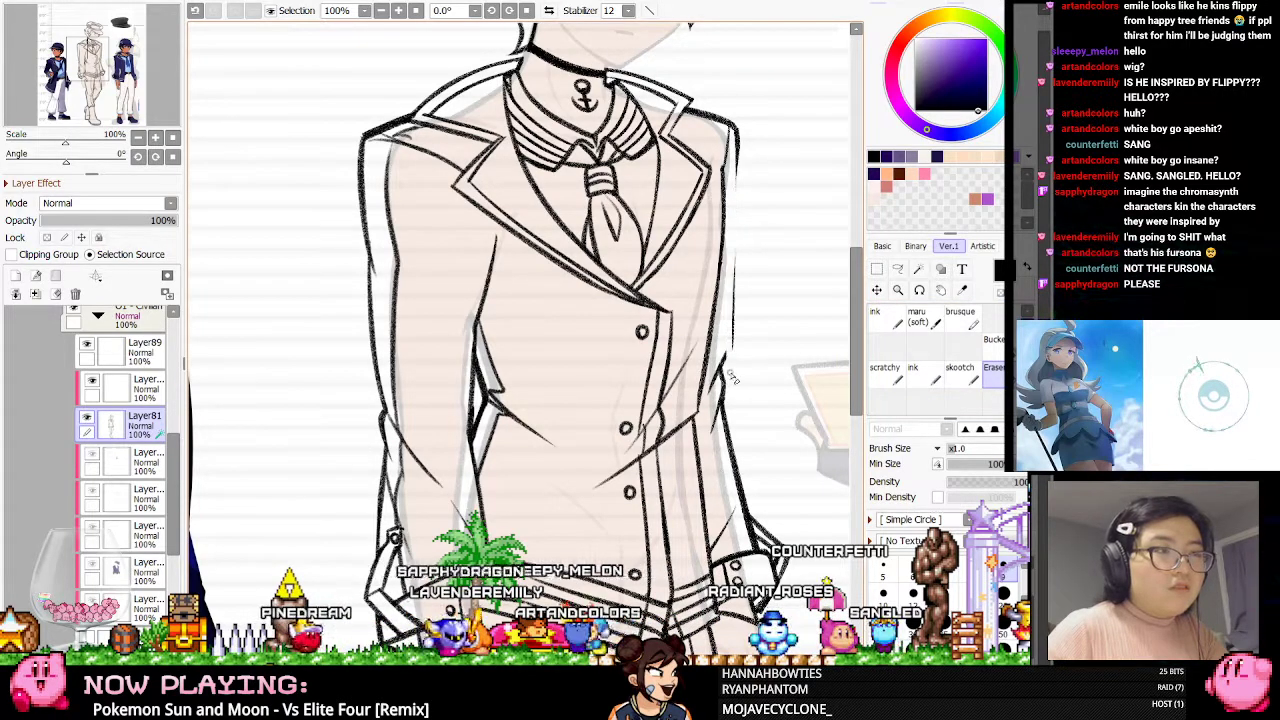
left_click_drag(736, 252, 733, 350)
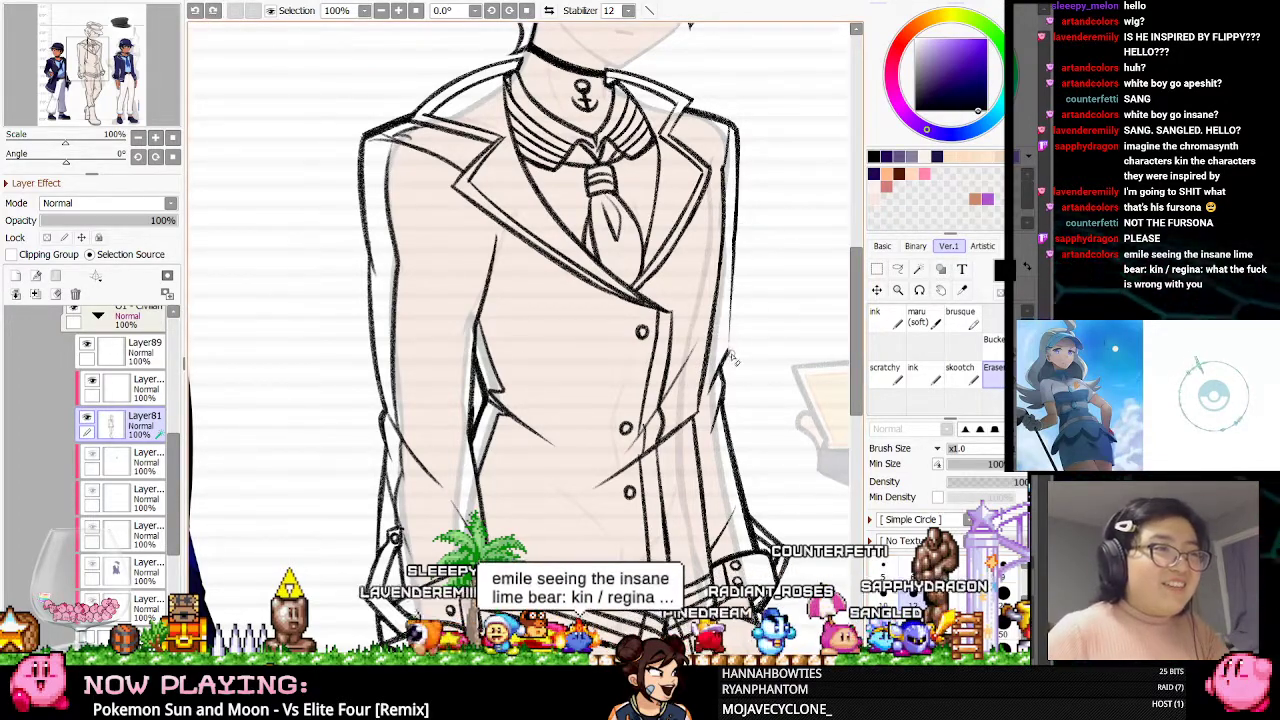
left_click(947, 376)
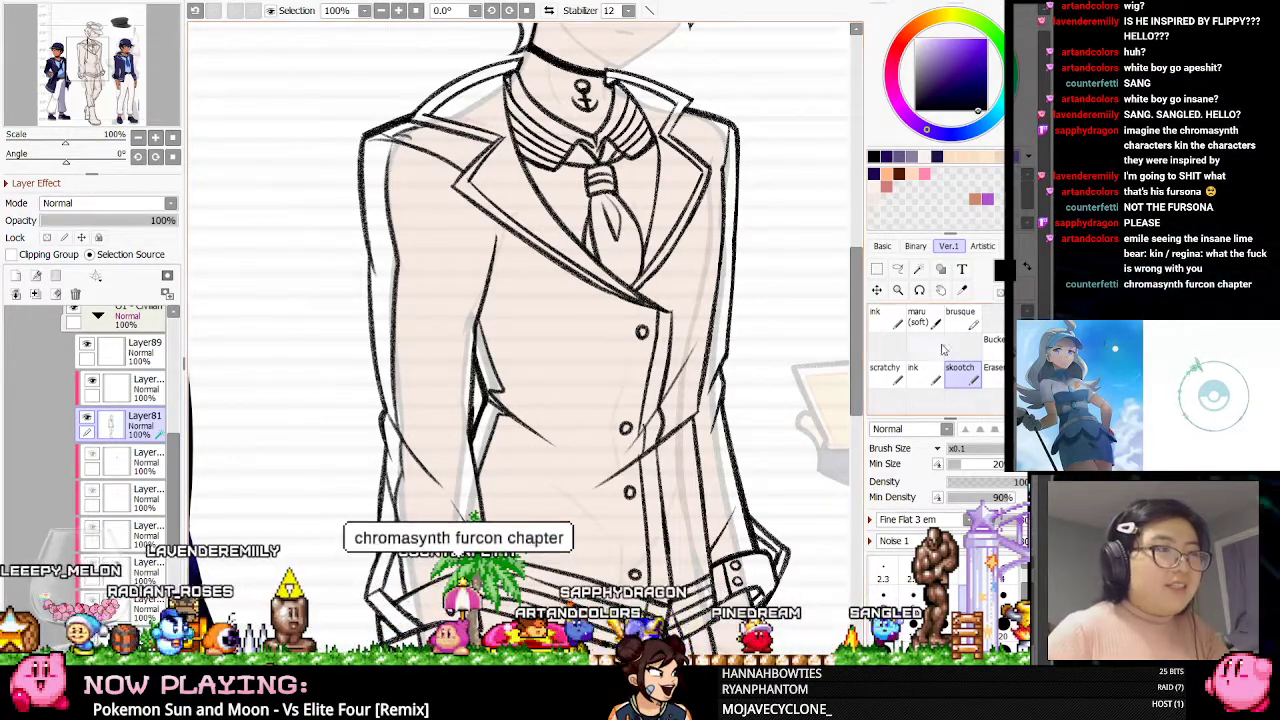
key("e")
left_click(549, 10)
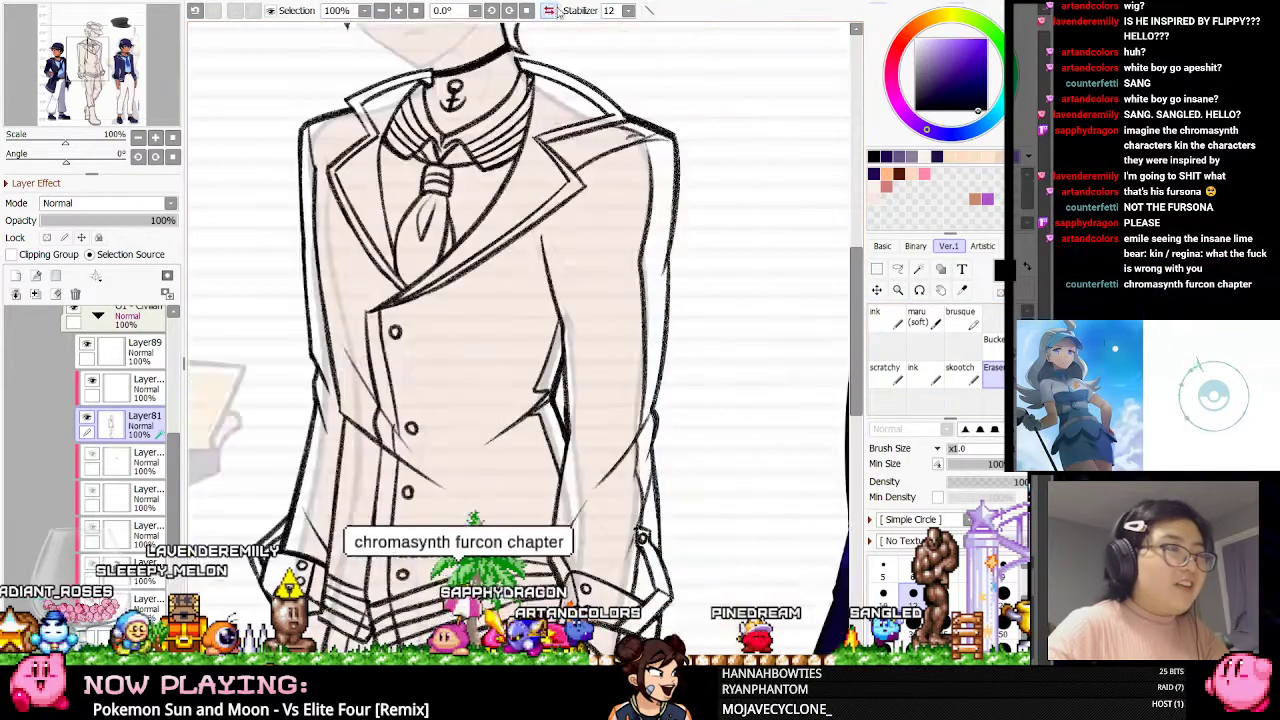
left_click(87, 416)
left_click(87, 416)
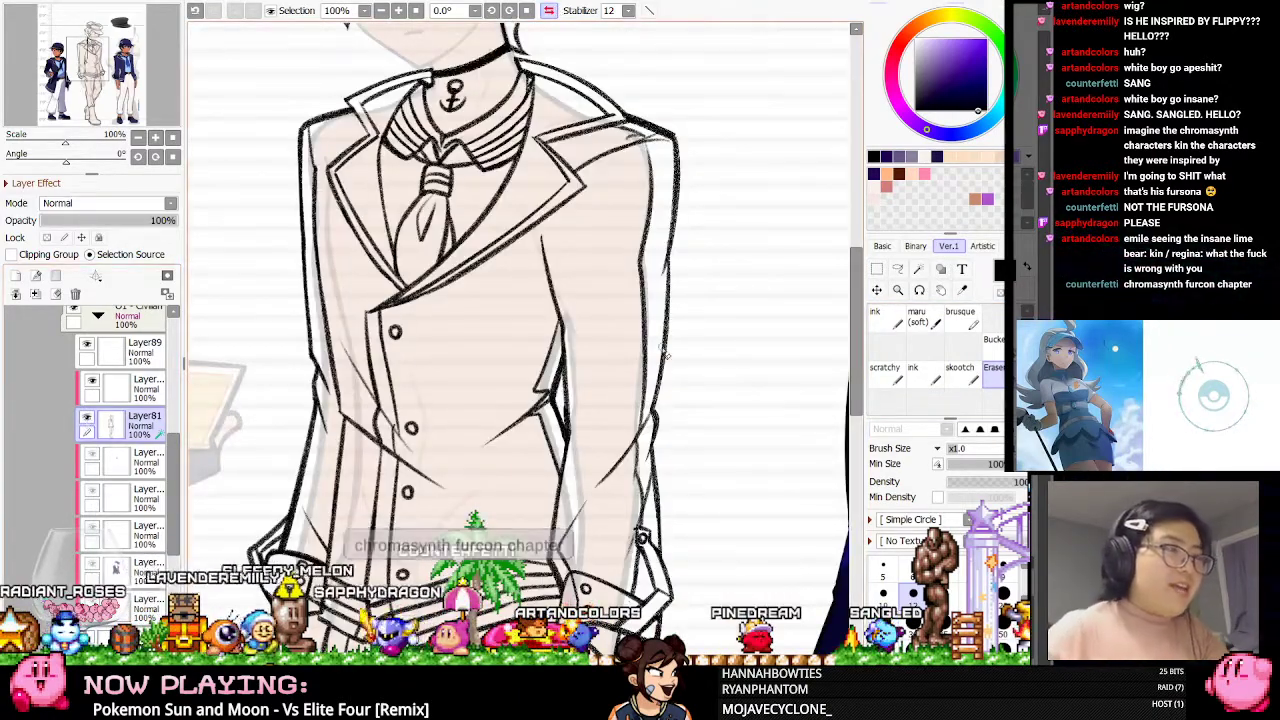
Draw a fold crease across the upper sleeve opposite the buttons with the skootch brush and switch to the eraser
scroll(617, 346, "down", 2)
scroll(617, 346, "up", 3)
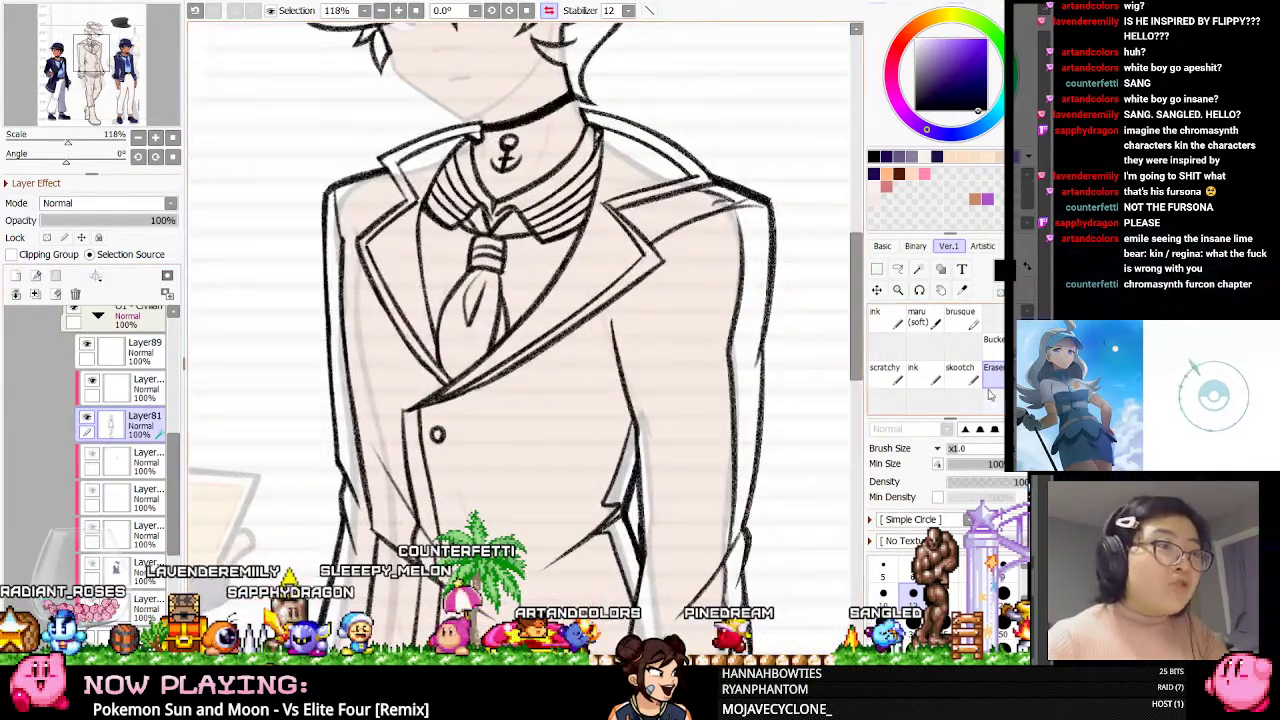
left_click(962, 372)
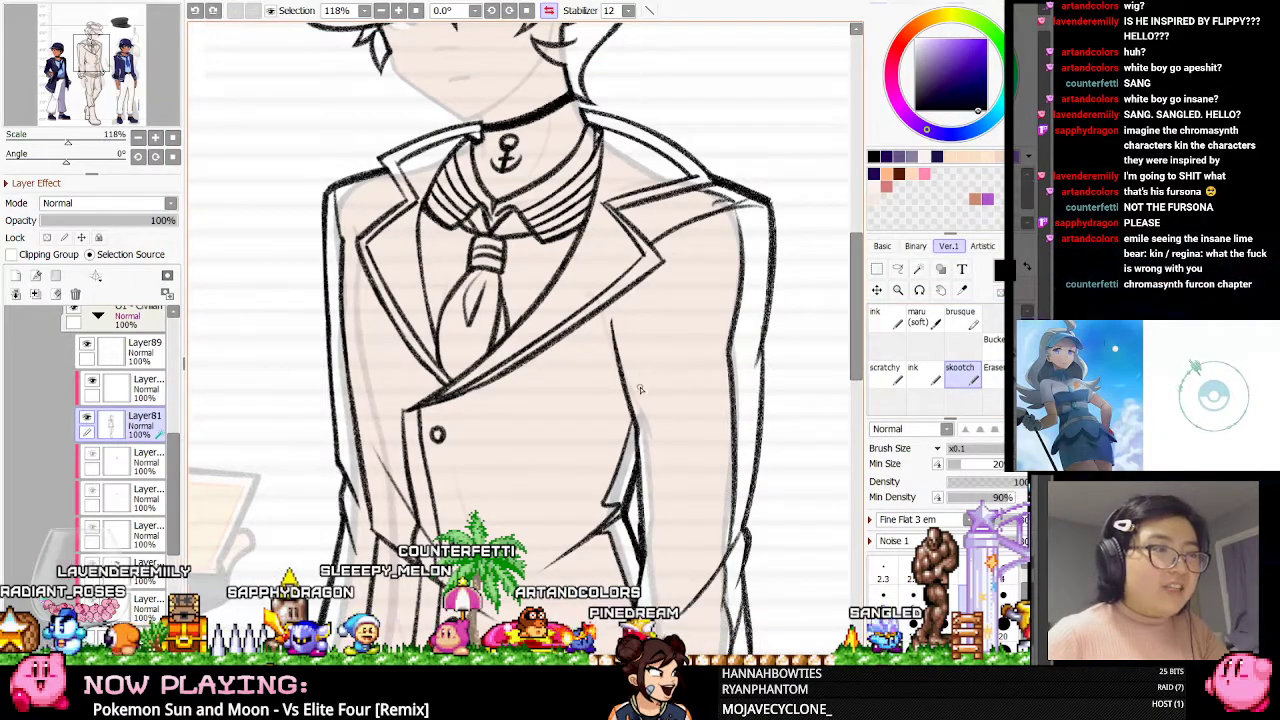
key("h")
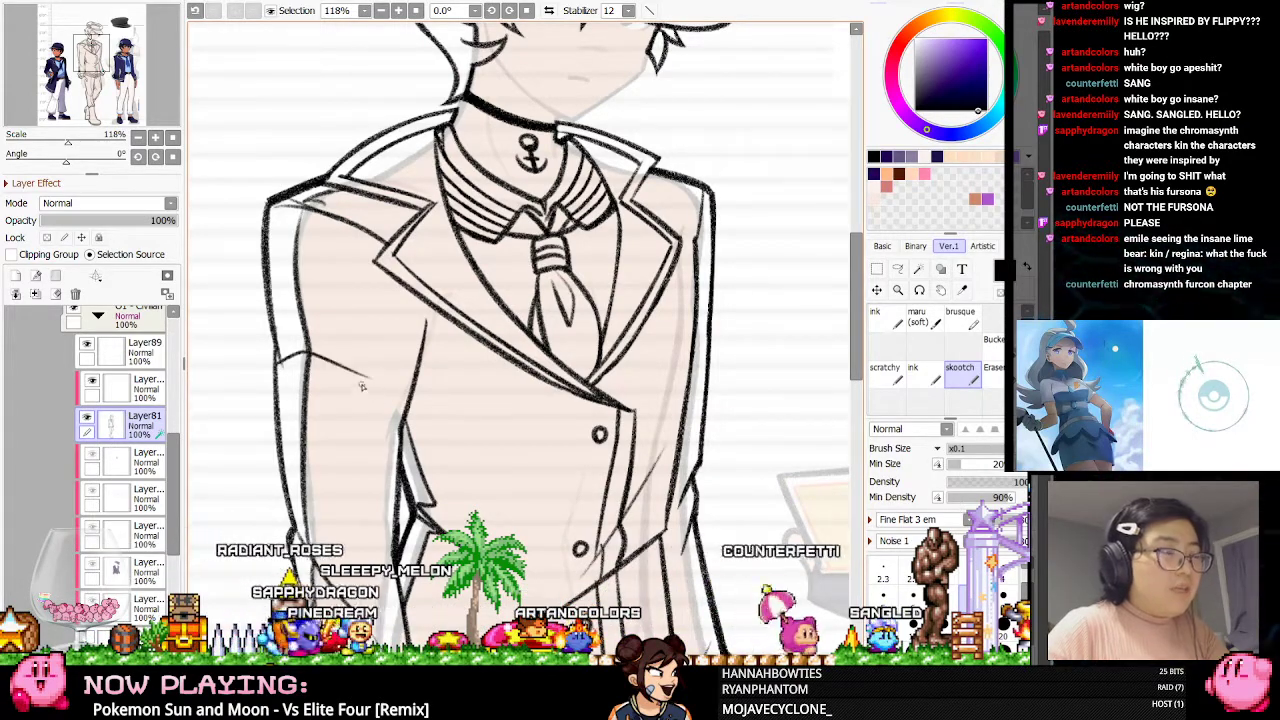
left_click(993, 374)
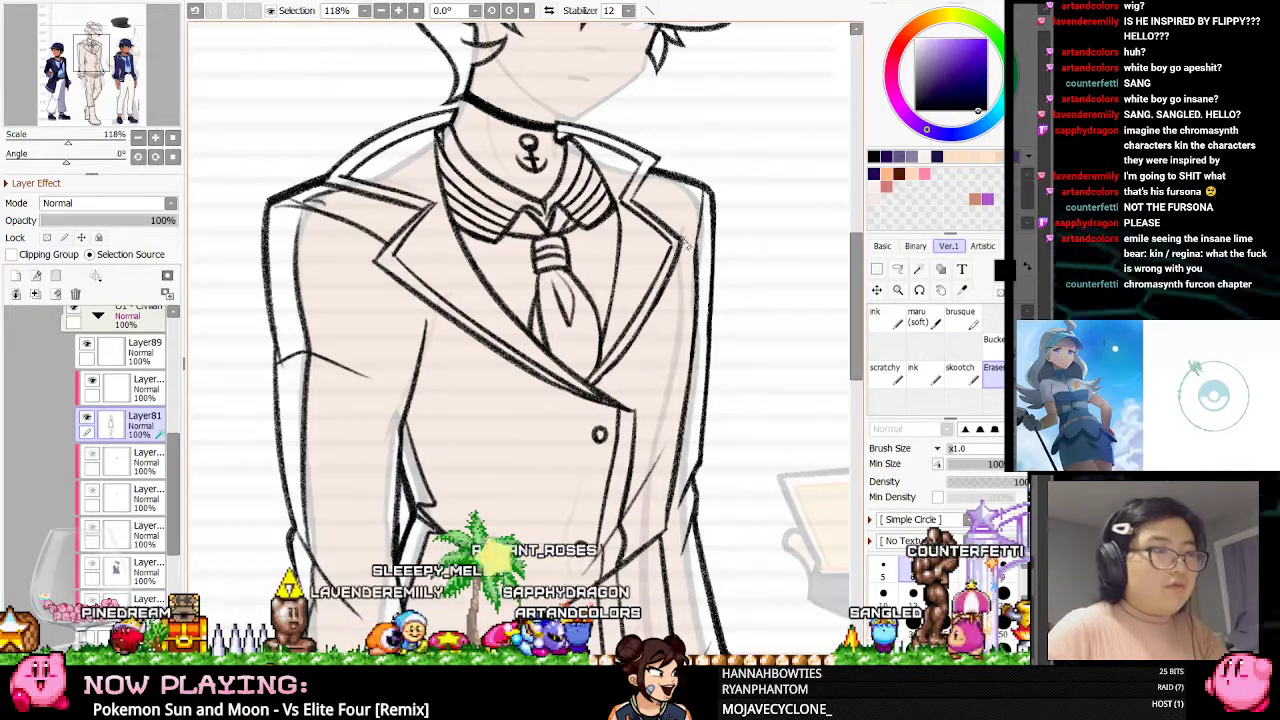
Clean up the double outline around the wide lapel's notch with the eraser and skootch brush, checking it in mirrored view
scroll(492, 325, "down", 3)
scroll(505, 208, "up", 3)
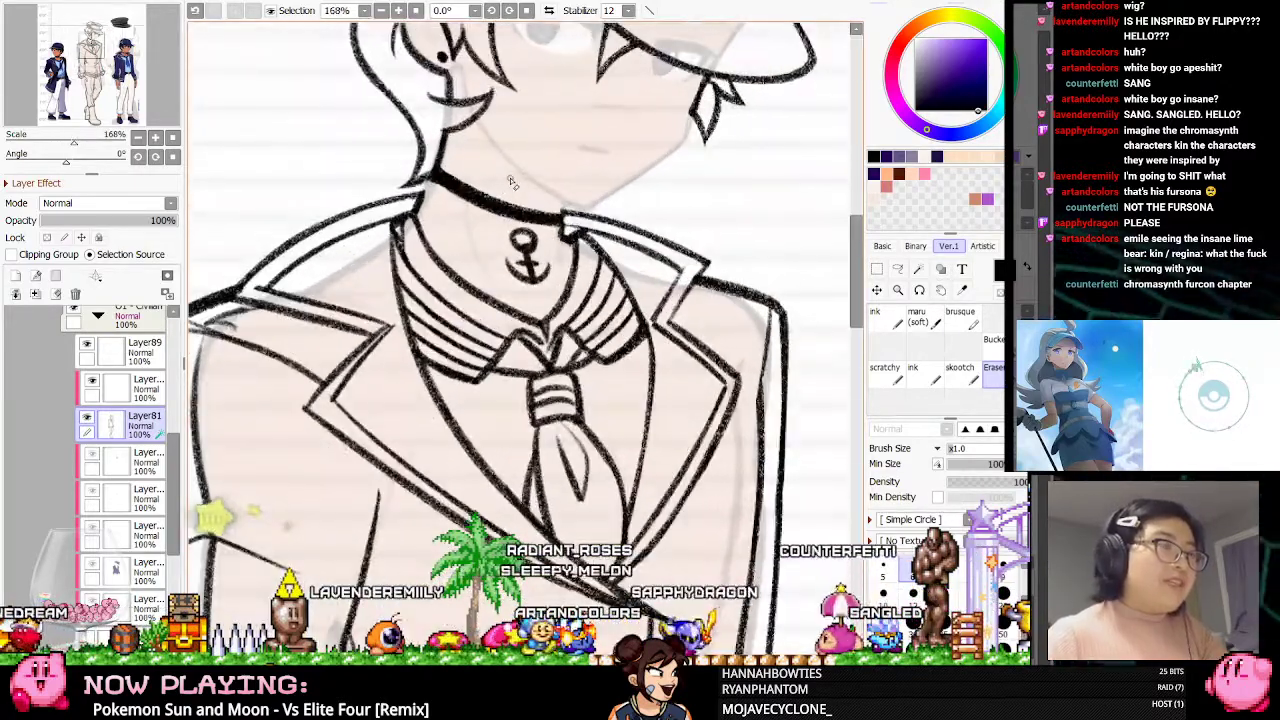
scroll(506, 208, "up", 2)
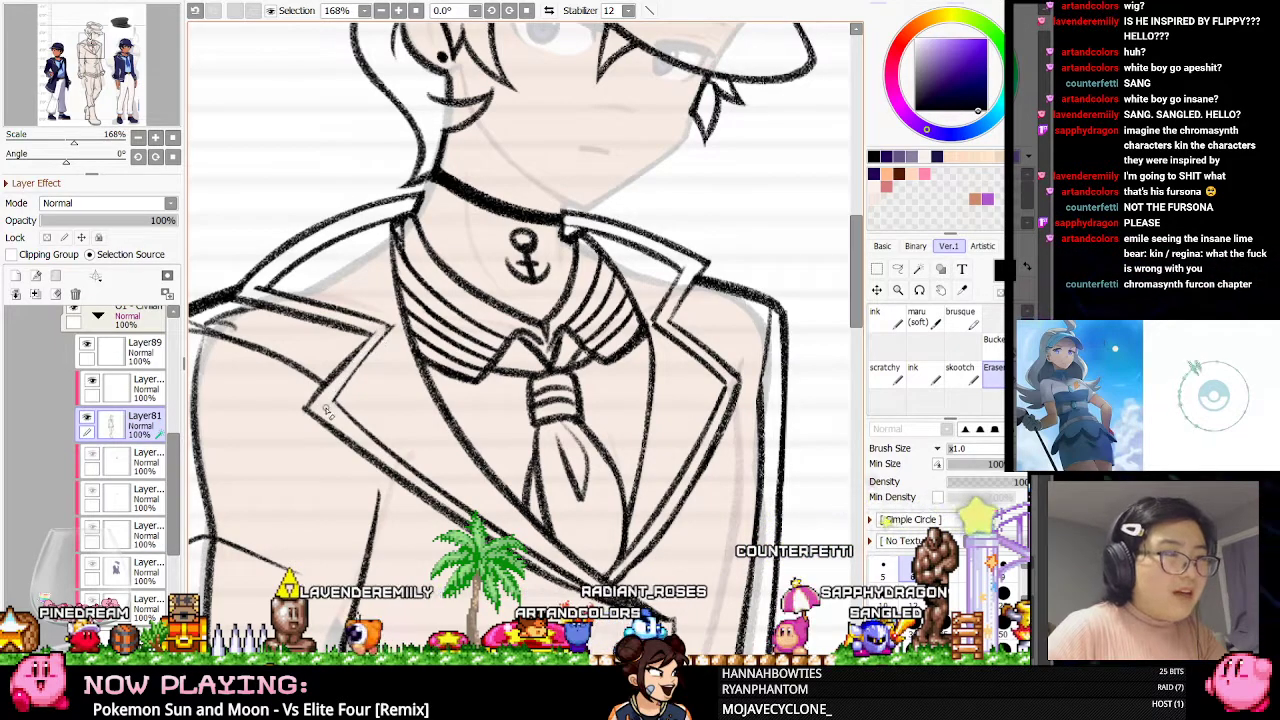
key("n")
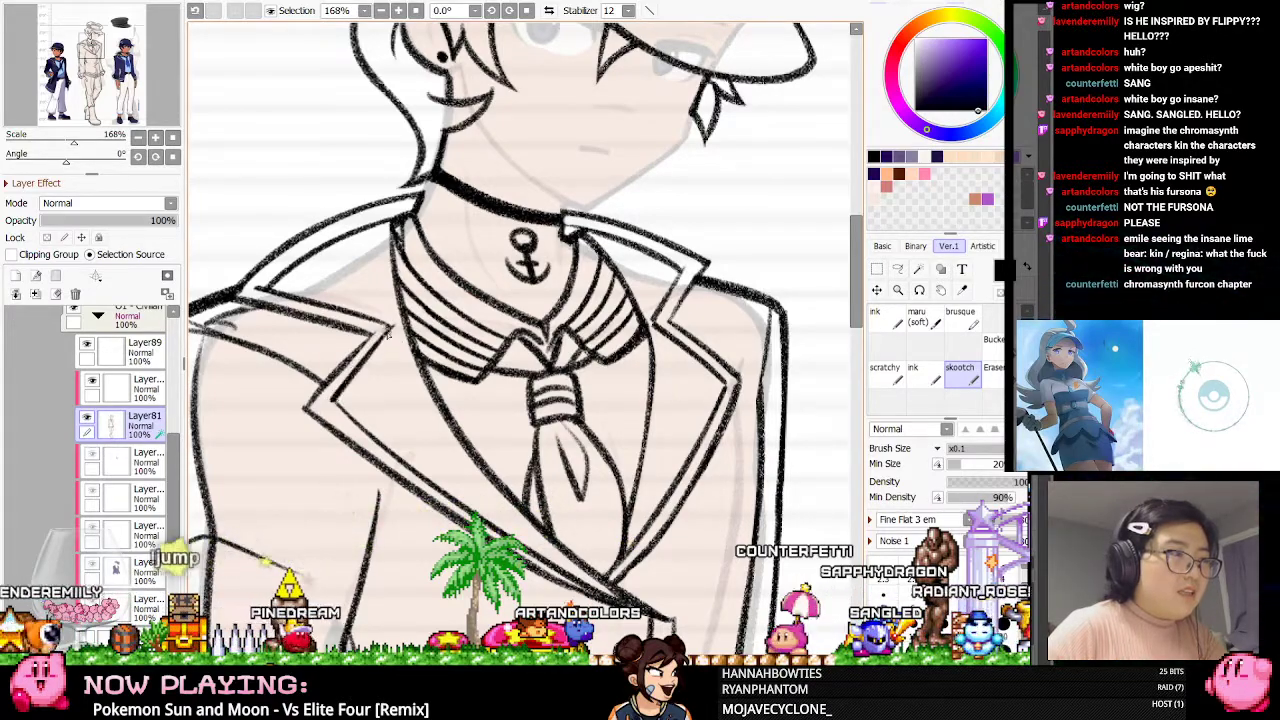
key("e")
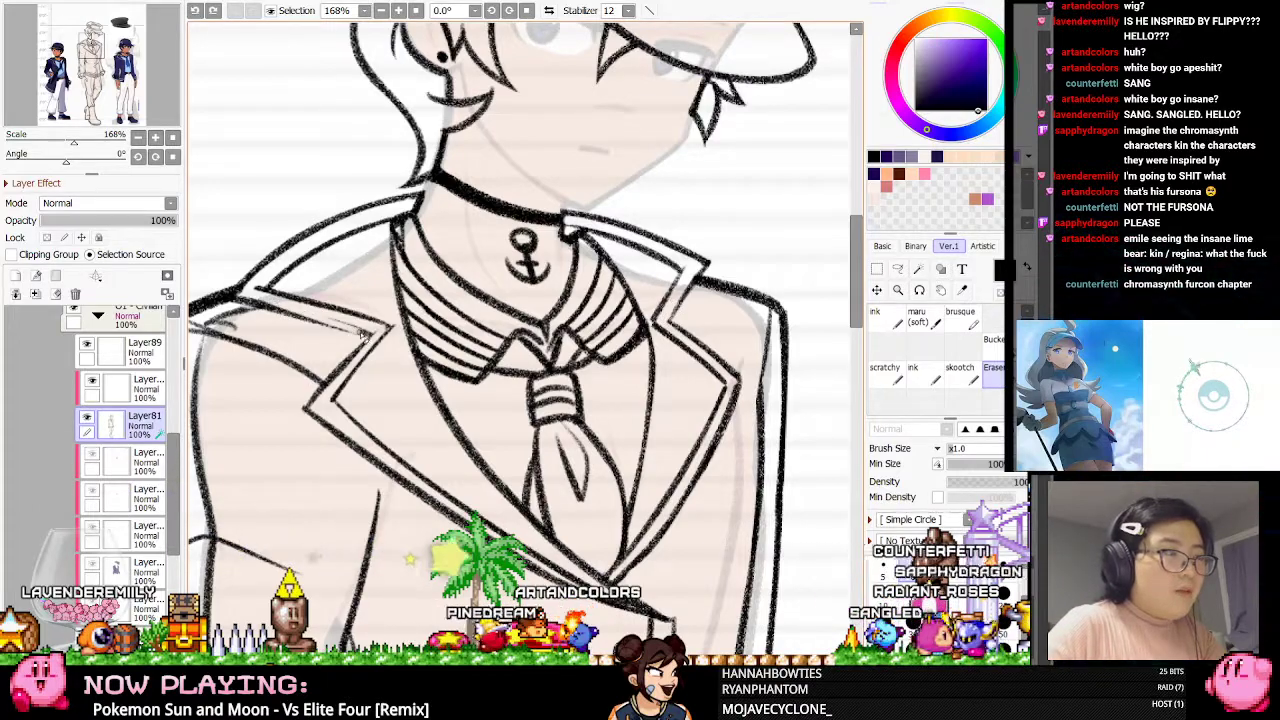
left_click(549, 10)
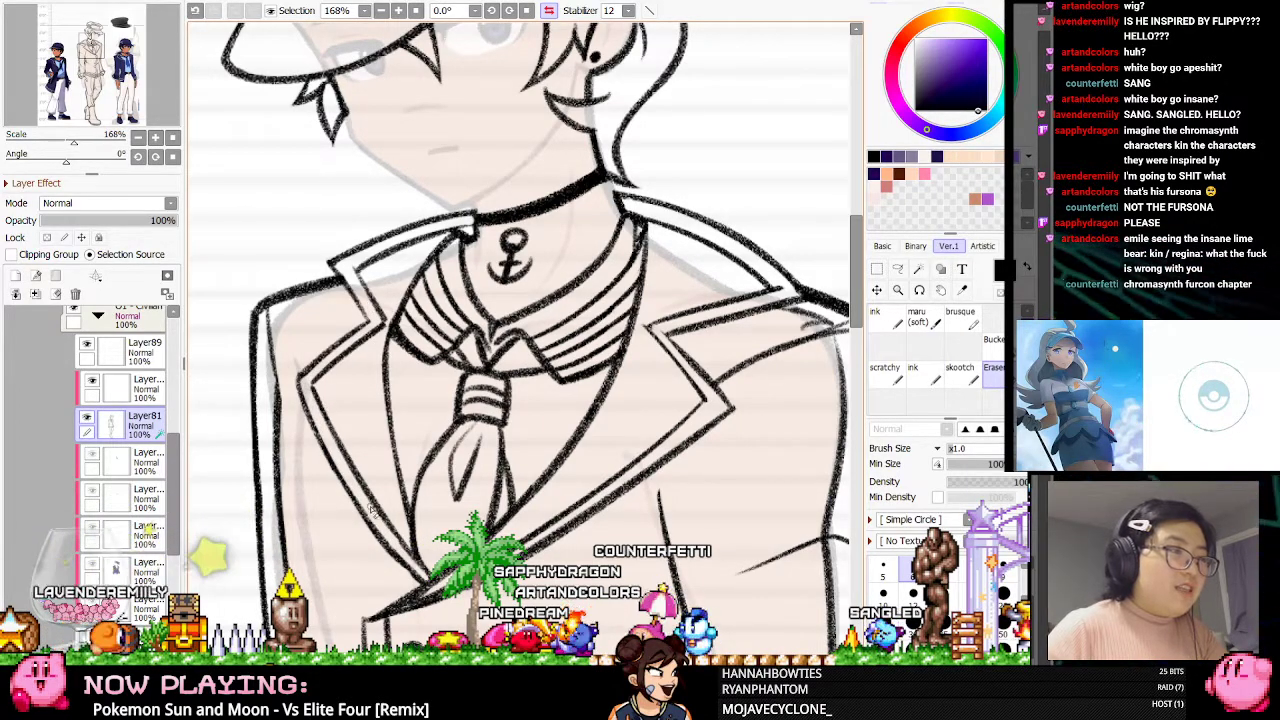
left_click(548, 11)
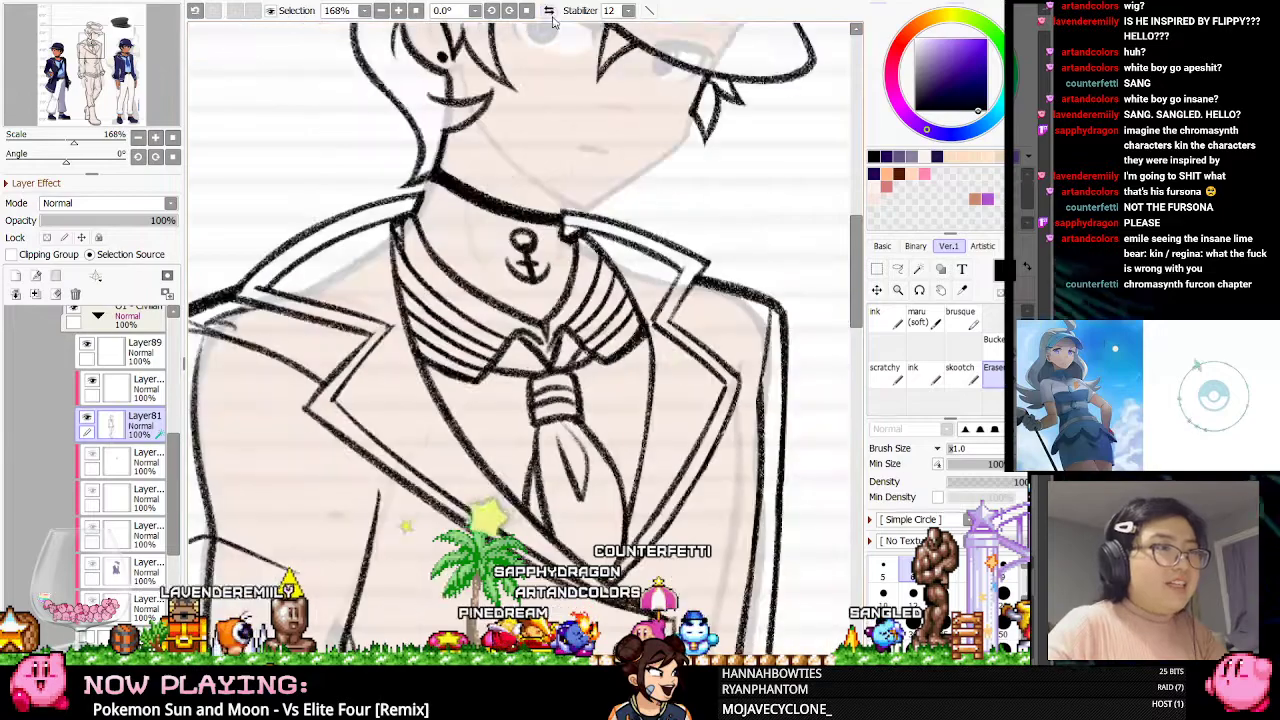
Clean up the striped sailor collar's stripes and its corner beside the neck with the skootch brush and eraser
left_click(960, 376)
left_click_drag(855, 294, 855, 304)
key("e")
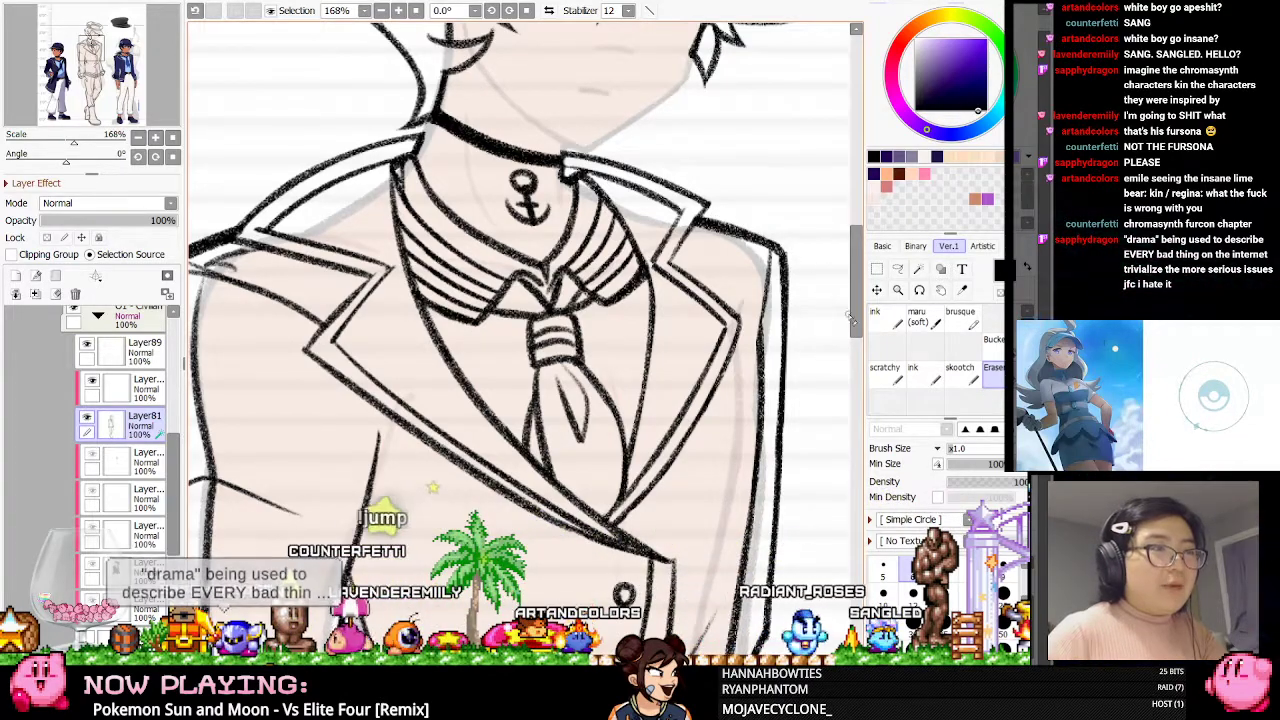
left_click(961, 374)
left_click(994, 380)
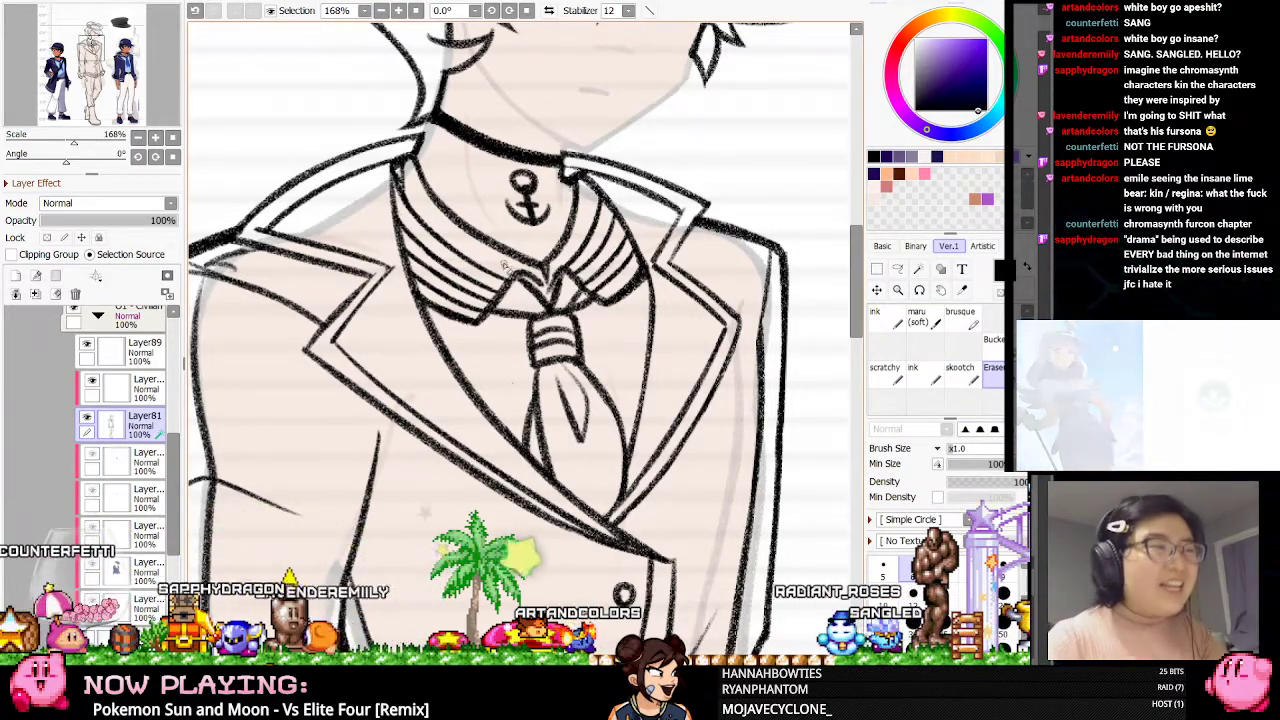
scroll(510, 388, "down", 3)
scroll(497, 250, "up", 2)
scroll(507, 295, "up", 2)
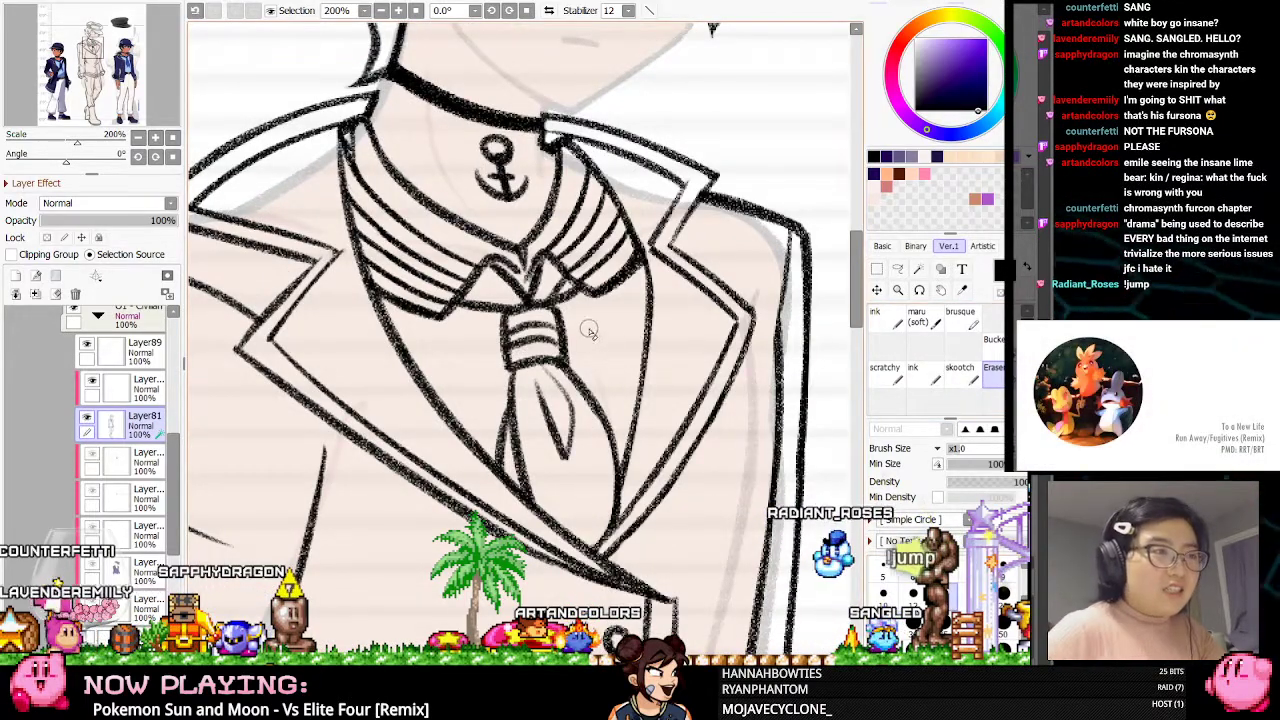
left_click(960, 378)
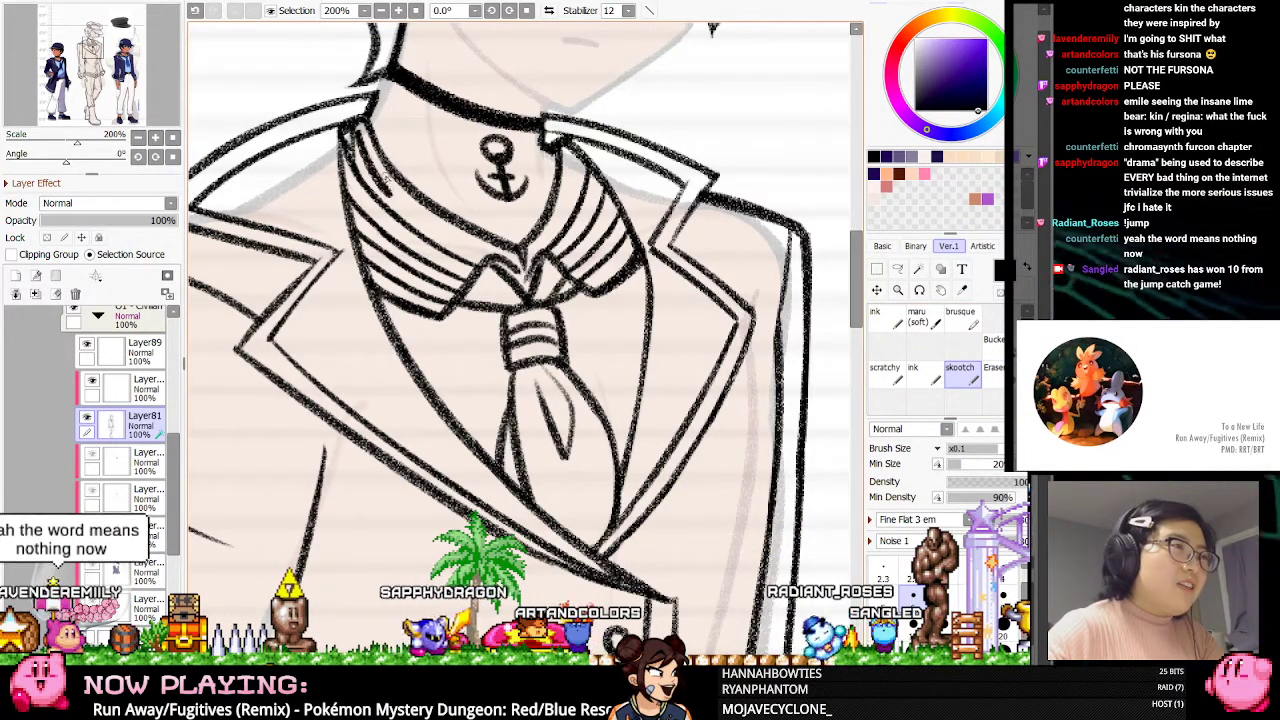
key("e")
scroll(668, 297, "up", 2)
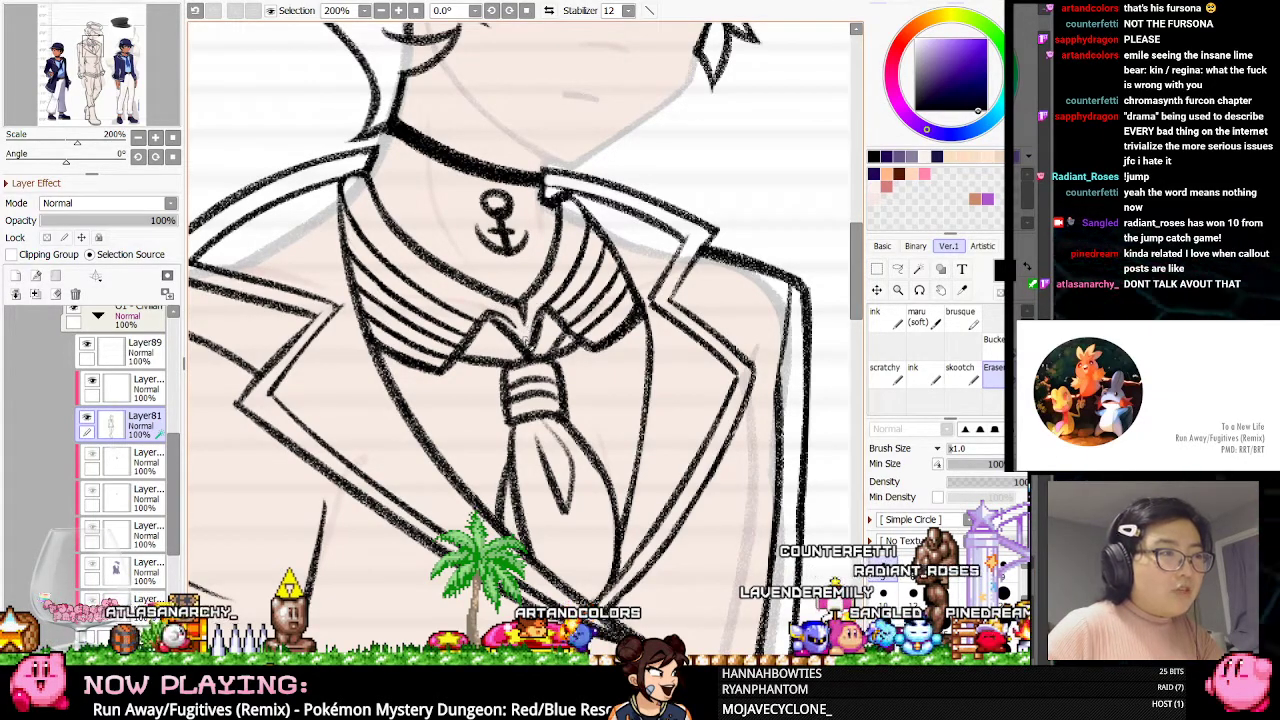
Touch up the neckerchief knot's lines with the eraser in mirrored view, then restore the normal view
left_click(960, 373)
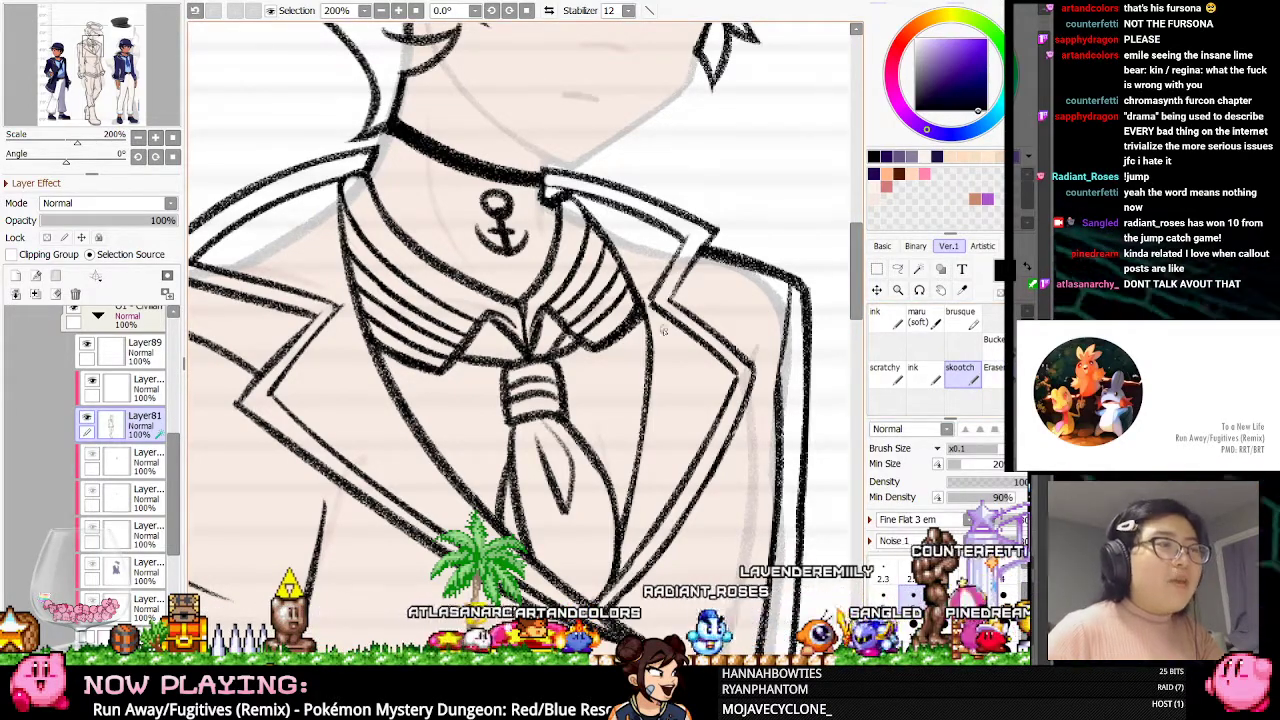
left_click(994, 370)
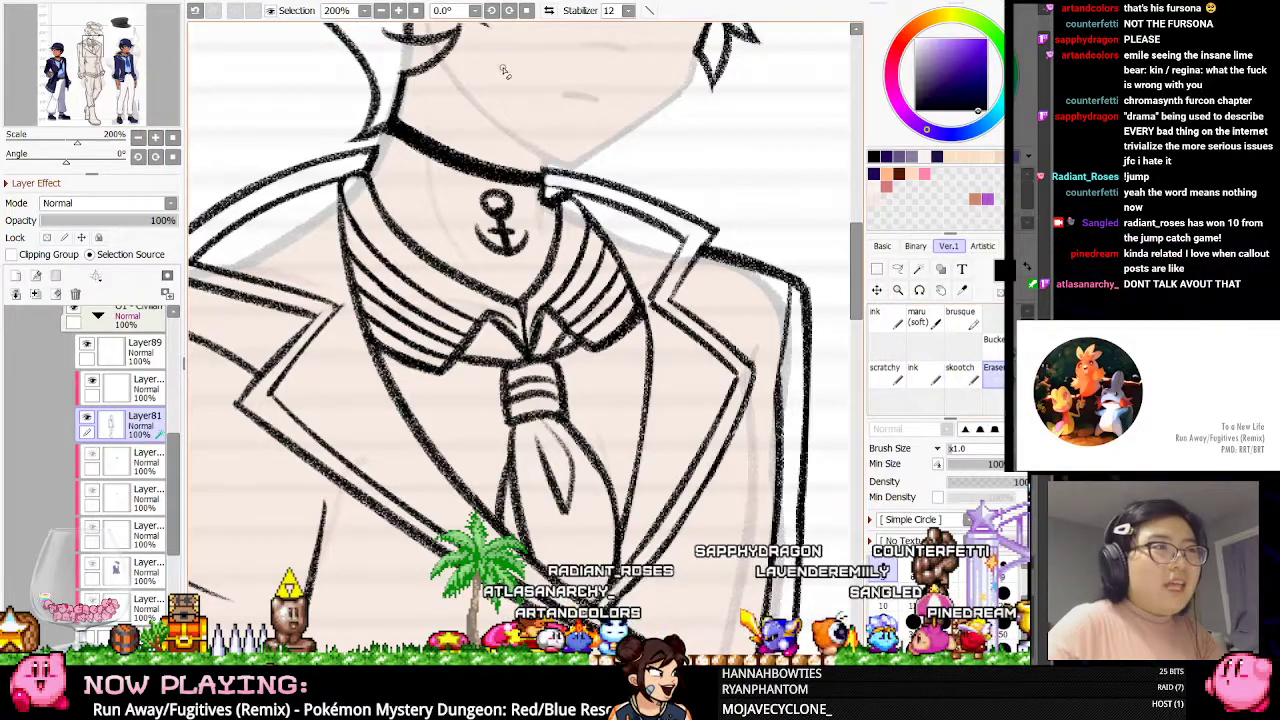
left_click(548, 11)
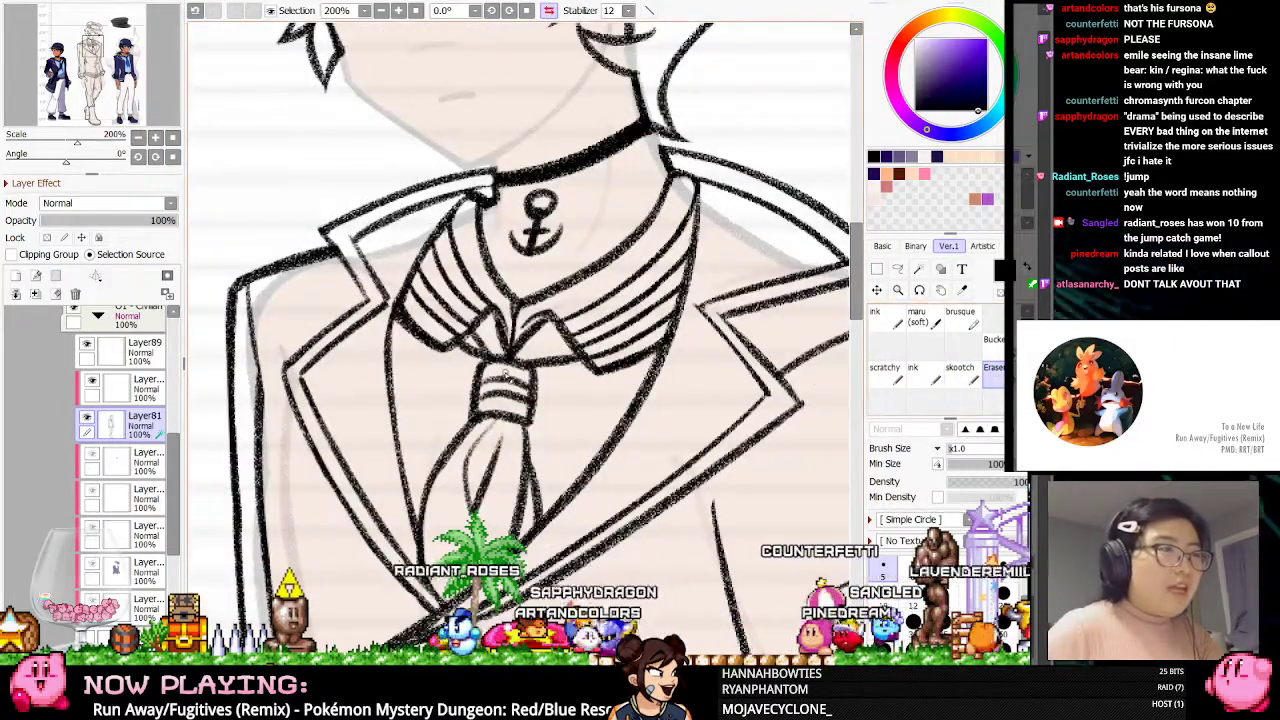
left_click_drag(488, 390, 529, 400)
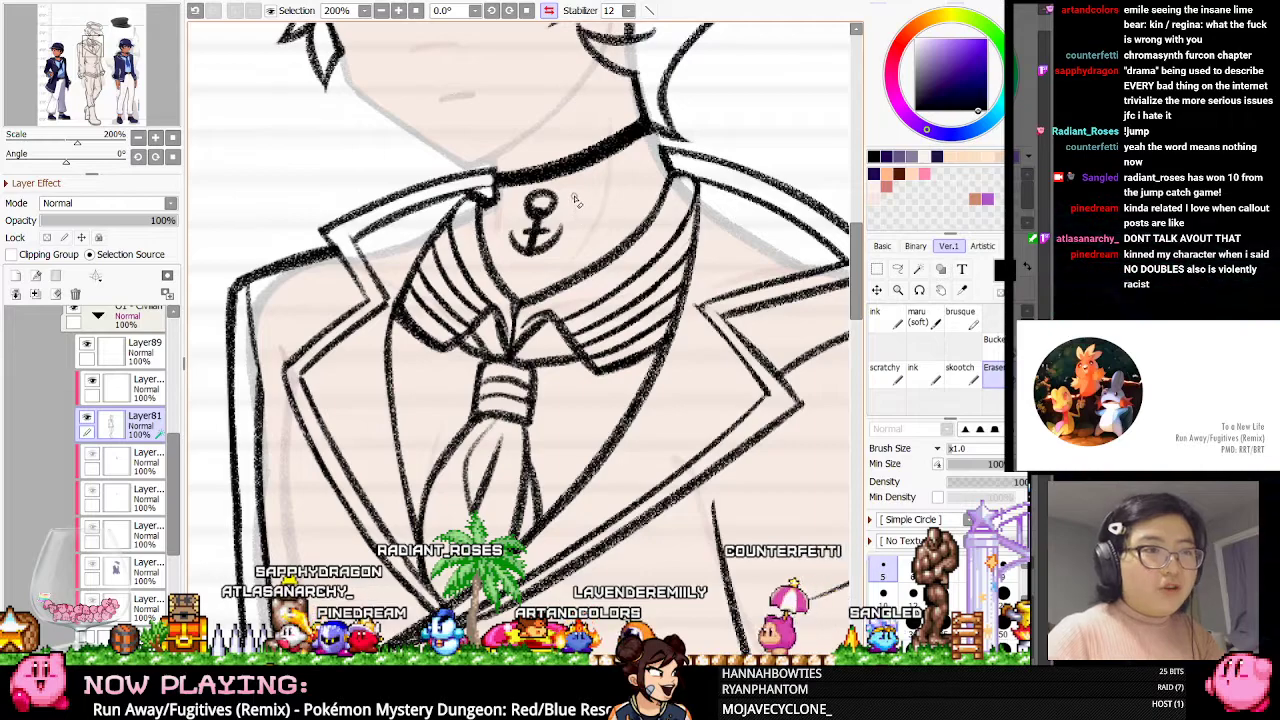
left_click(548, 11)
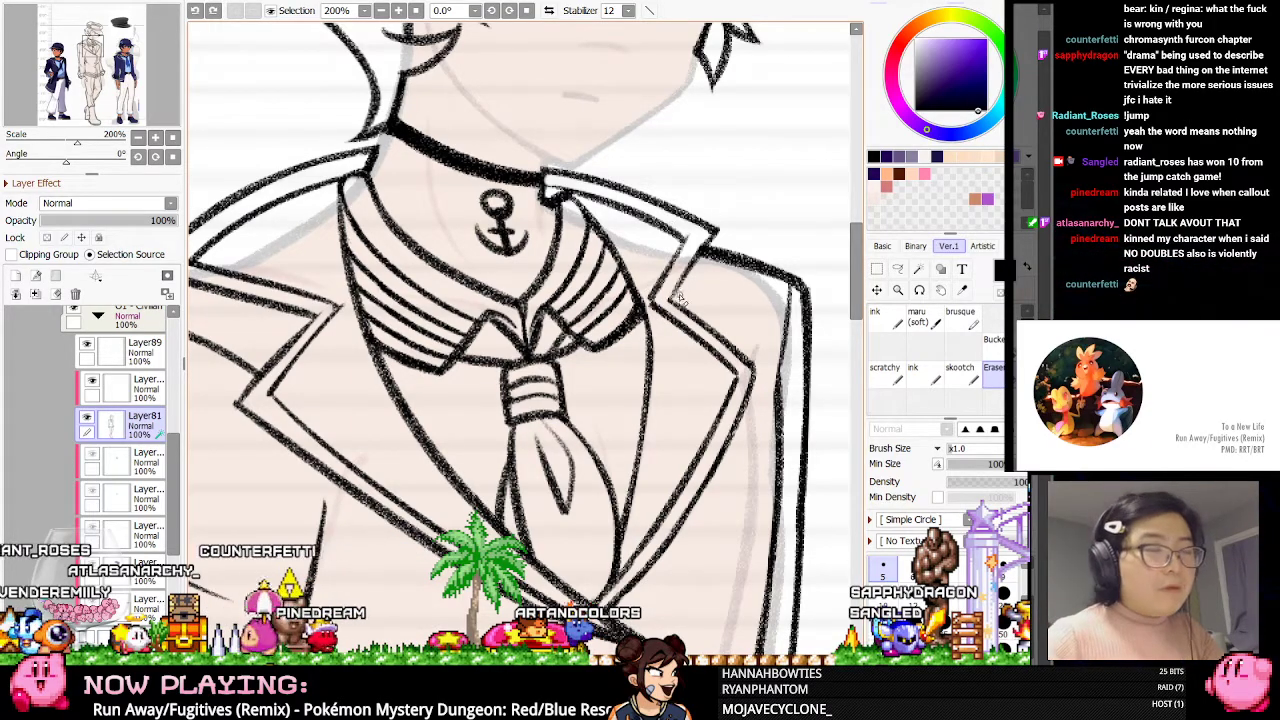
Thin the V-neckline line running beside the wide lapel with the eraser
scroll(678, 298, "down", 2)
scroll(694, 255, "up", 1)
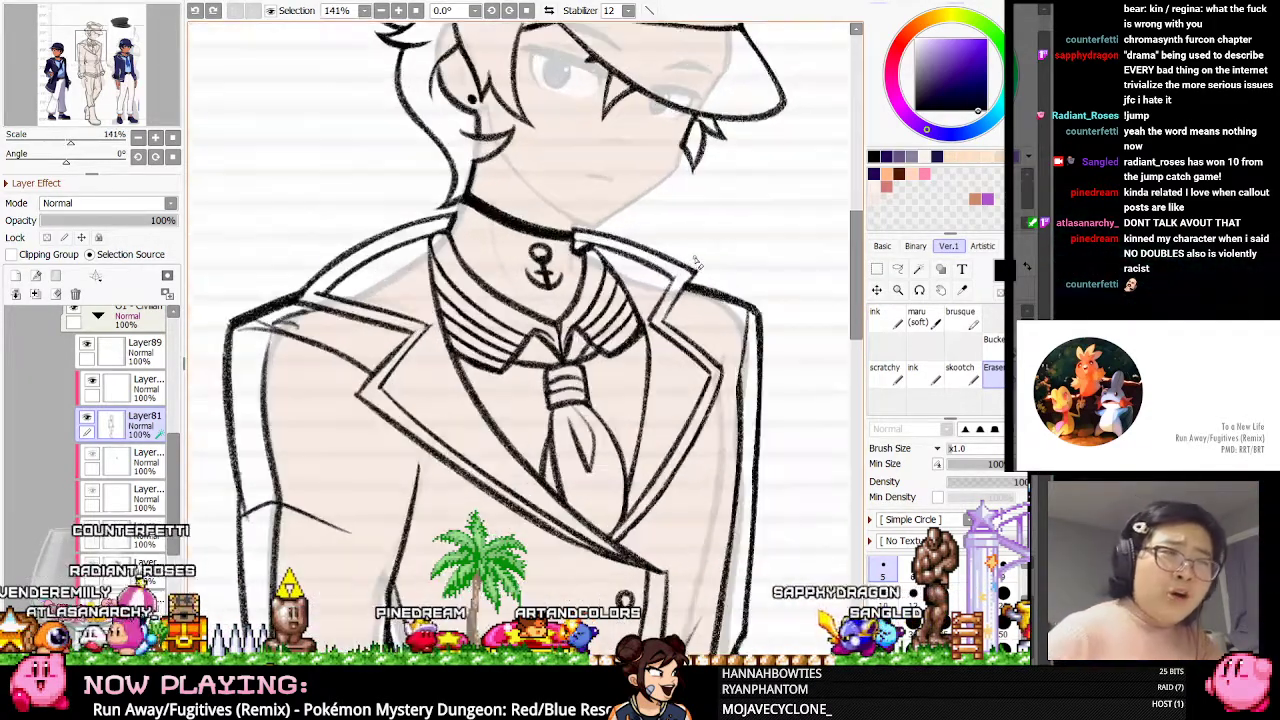
scroll(560, 370, "up", 1)
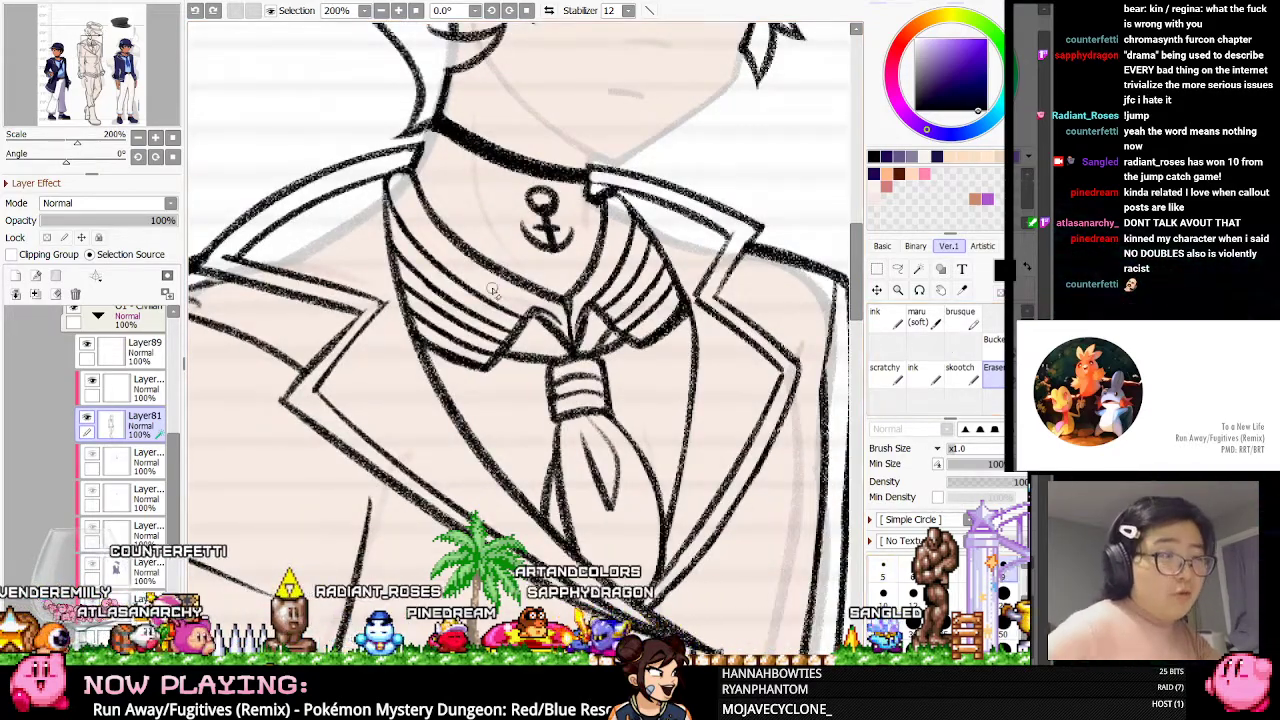
key("ctrl+y")
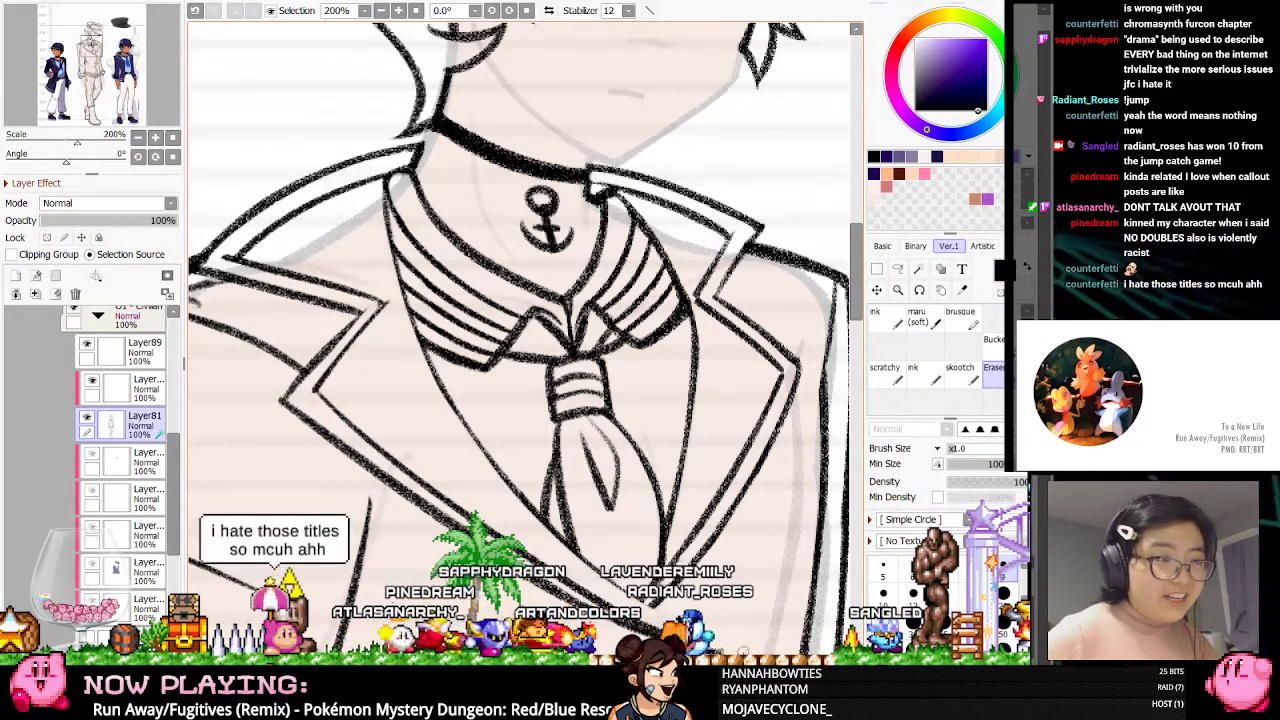
key("n")
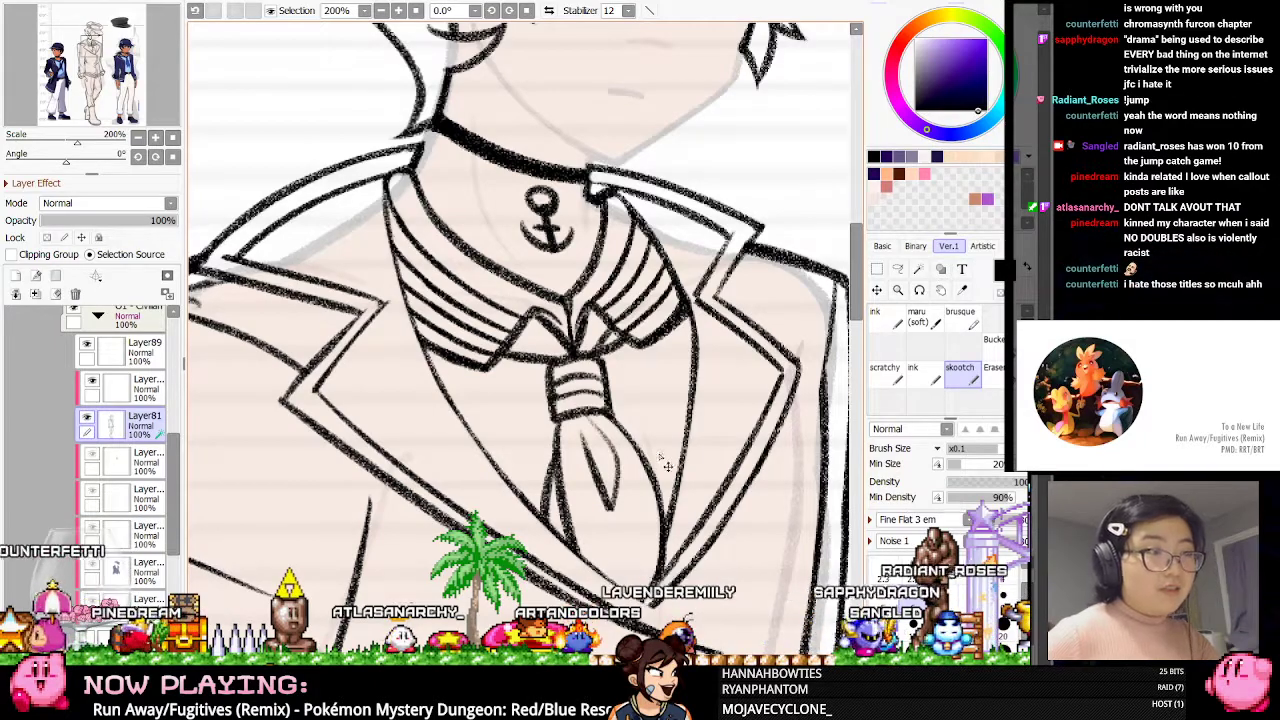
Redraw the wide lapel's lower edge down to the coat's front corner with the skootch brush and tidy it with the eraser
scroll(530, 240, "down", 3)
scroll(609, 330, "up", 2)
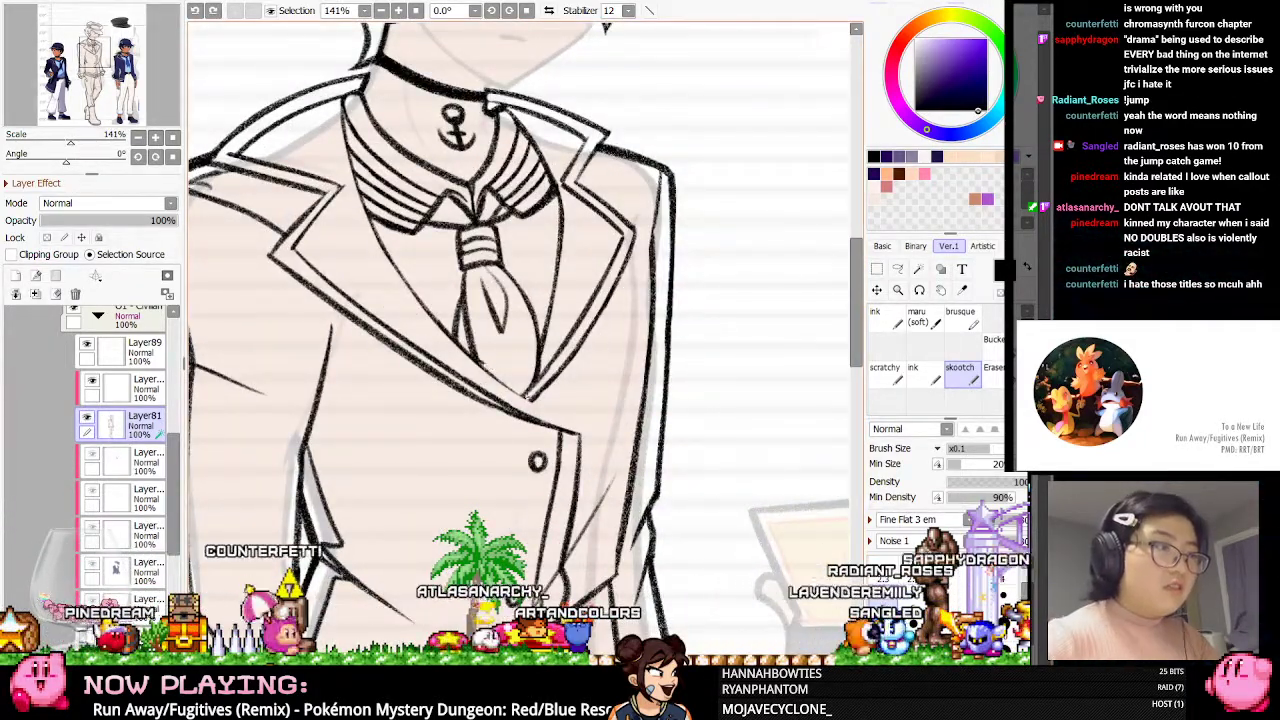
left_click_drag(492, 380, 575, 427)
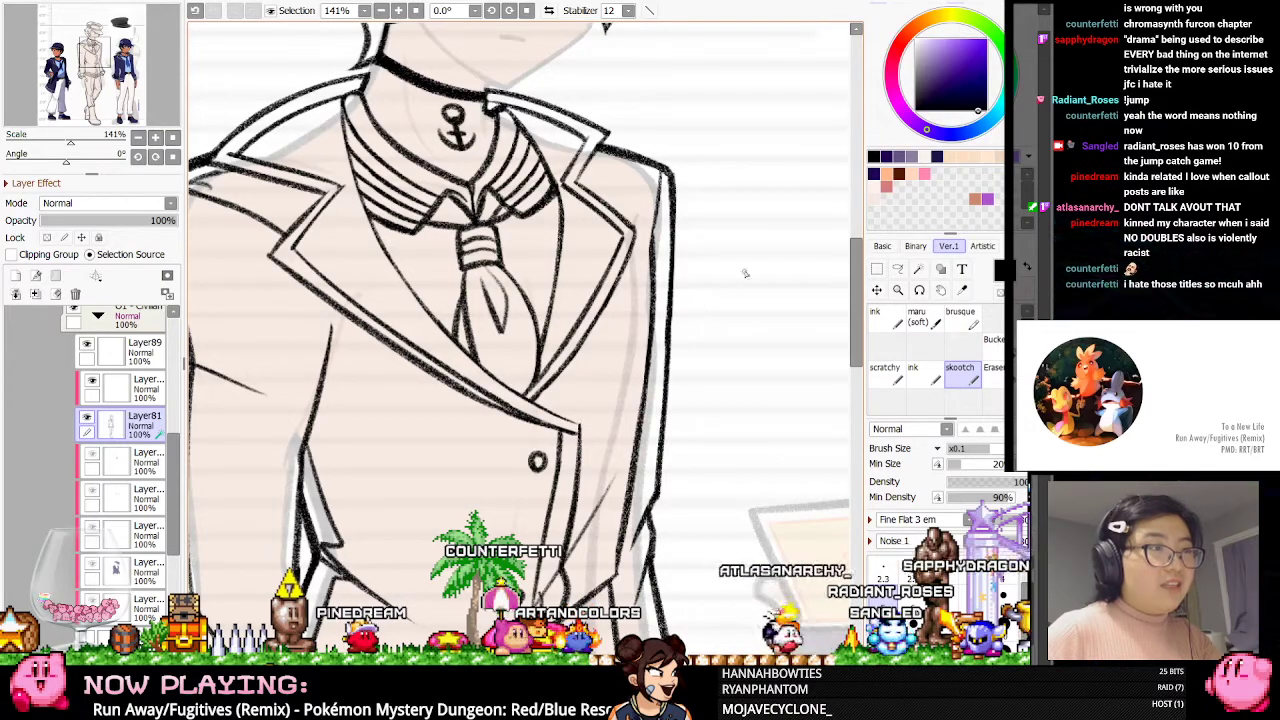
left_click(998, 366)
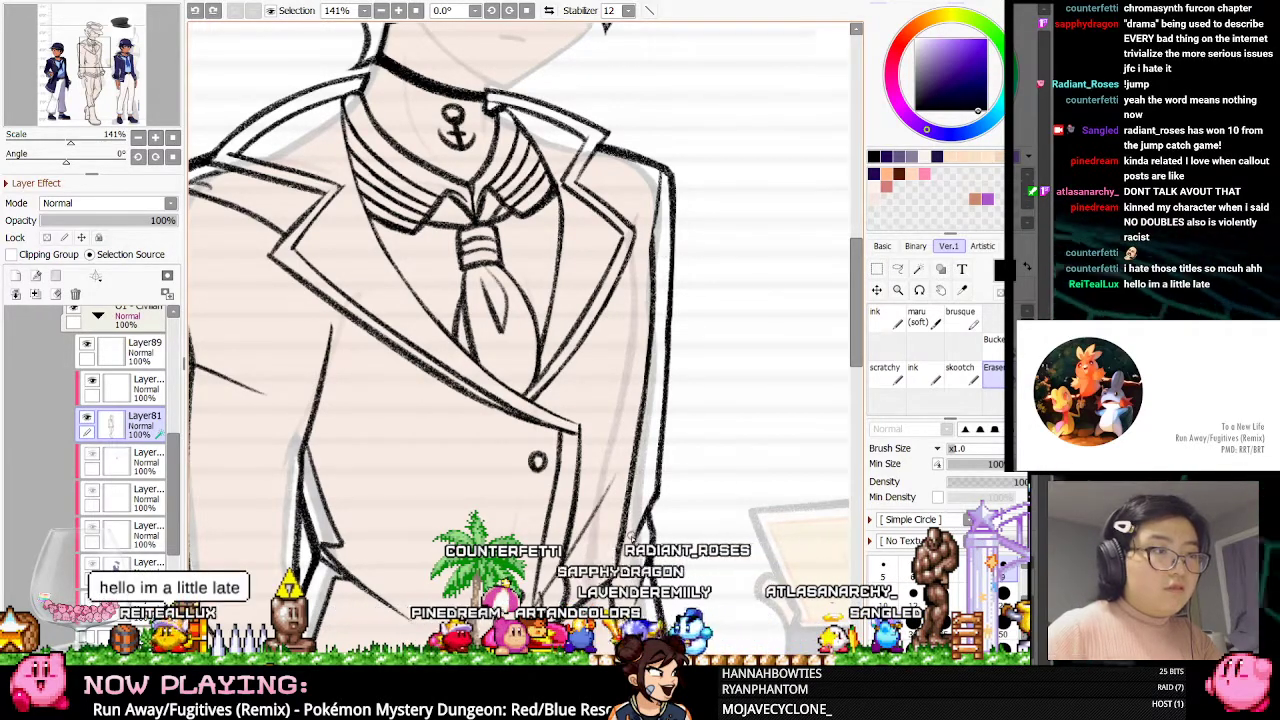
scroll(686, 421, "down", 1)
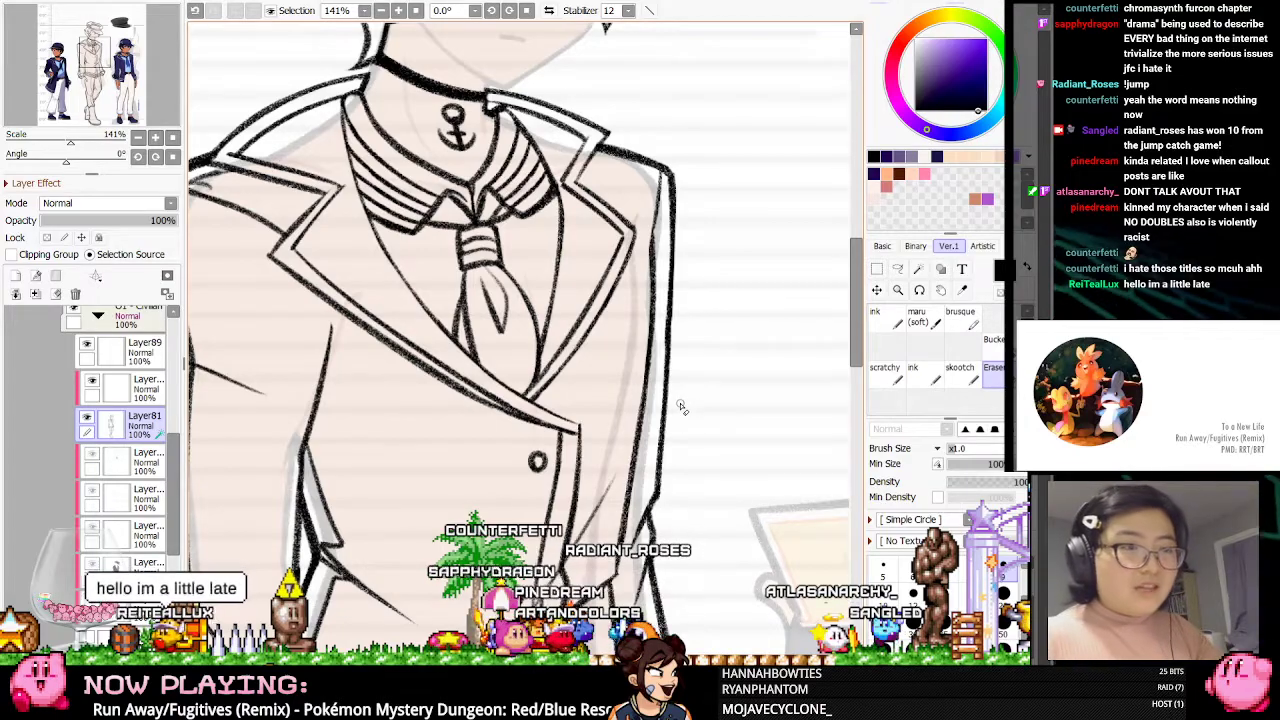
scroll(538, 372, "down", 2)
scroll(538, 372, "up", 2)
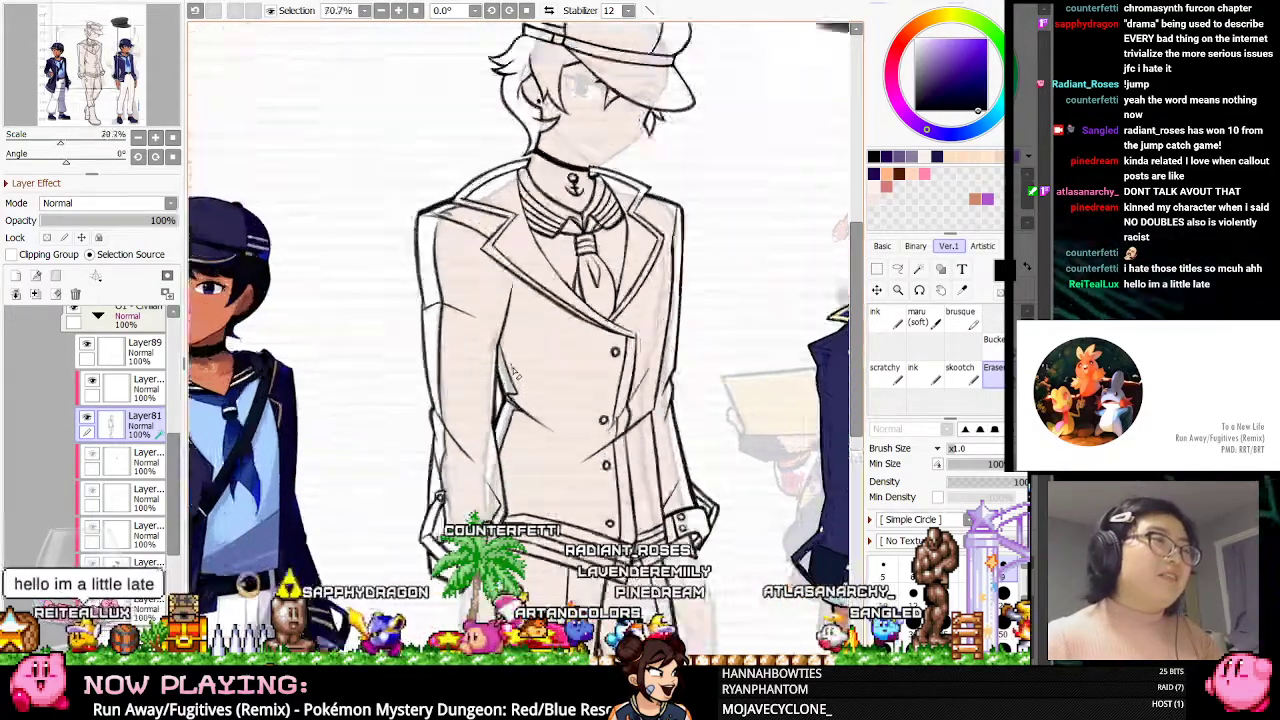
Extend the inner sleeve line up toward the wide lapel with the skootch brush, checking the body sketch with the line art hidden
left_click(962, 372)
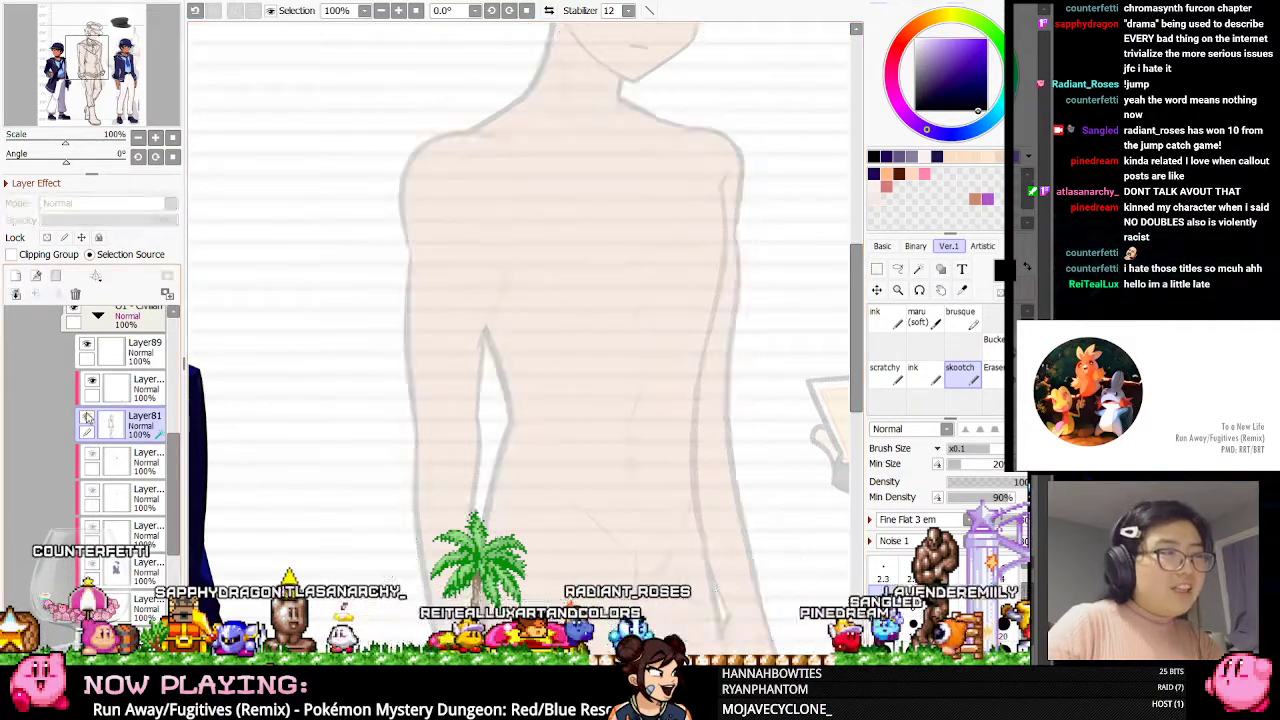
scroll(628, 319, "down", 2)
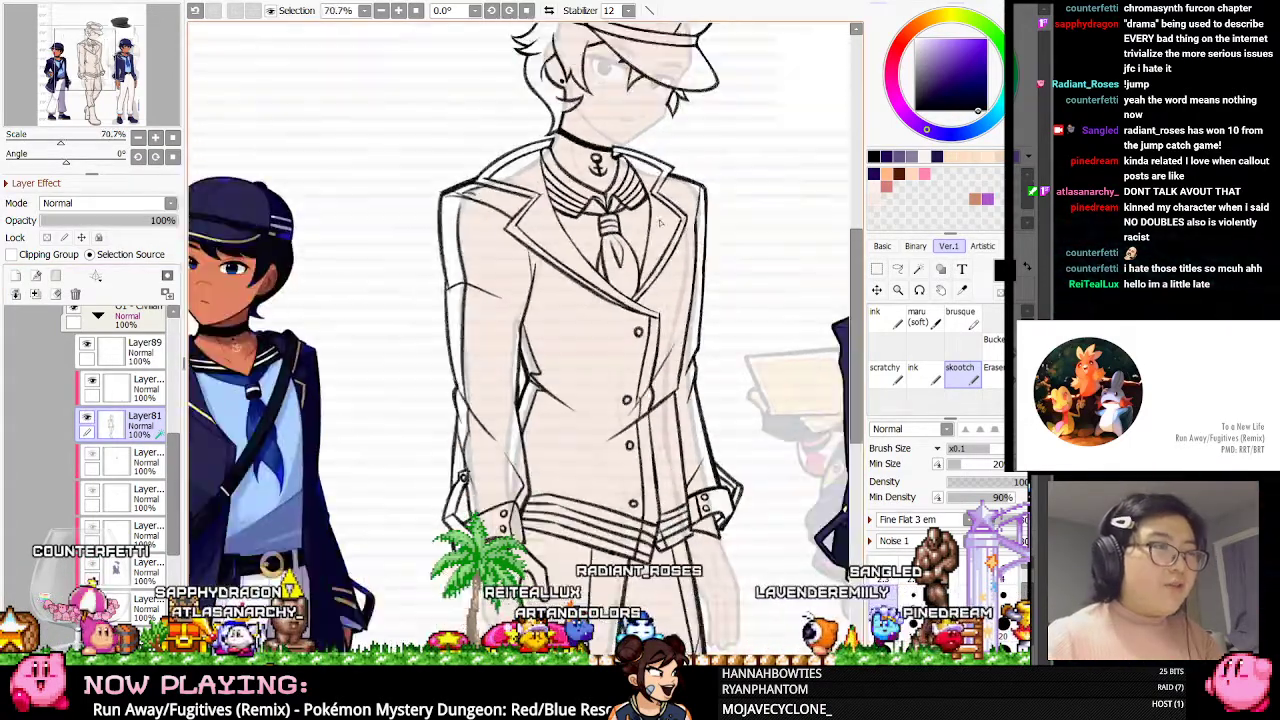
scroll(668, 214, "up", 6)
key("e")
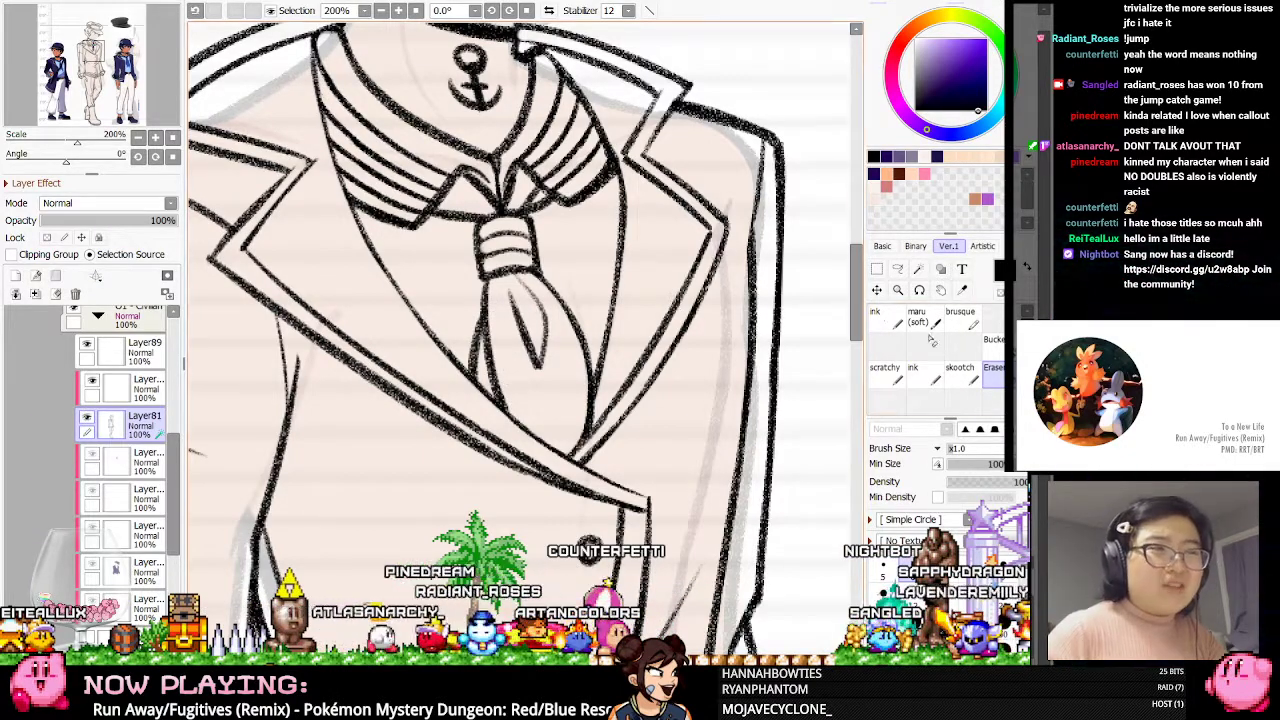
Thin the neckline line beside the narrower lapel with the eraser
left_click(960, 375)
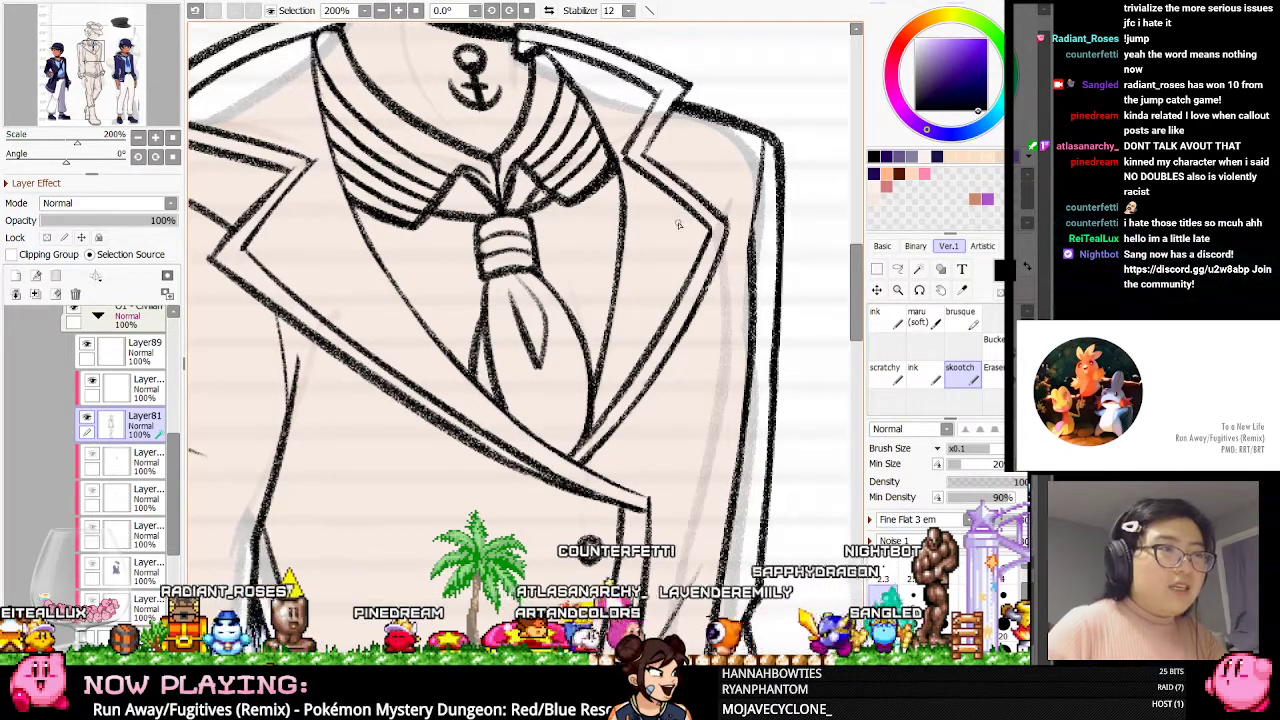
left_click(994, 370)
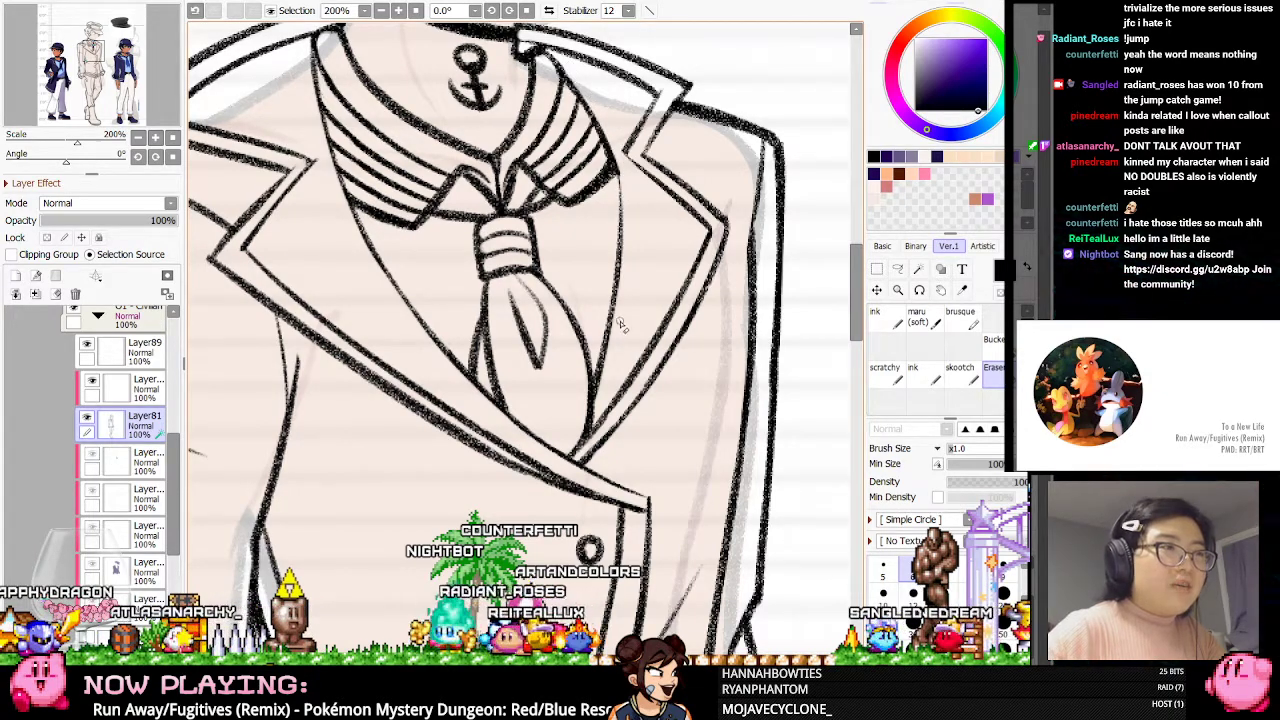
scroll(522, 83, "up", 4)
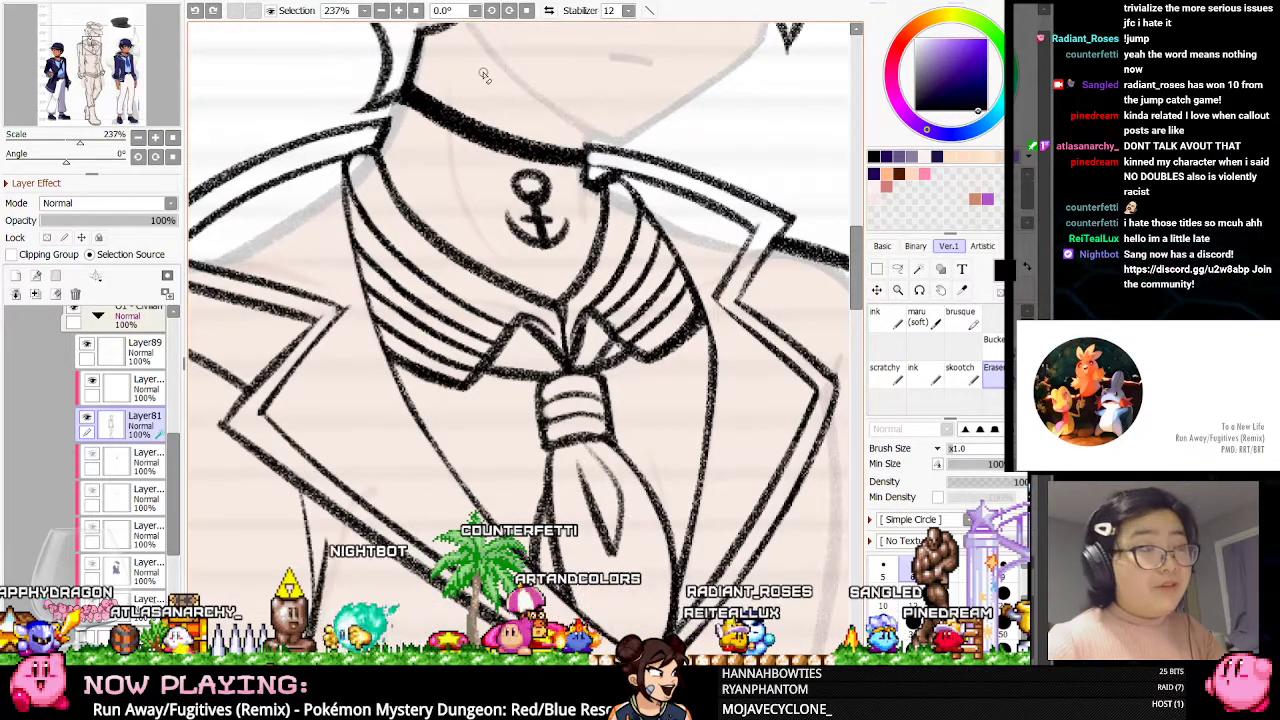
Touch up the lines around the buttoned strap above the sleeve cuff with the eraser
scroll(478, 45, "down", 5)
scroll(381, 444, "up", 6)
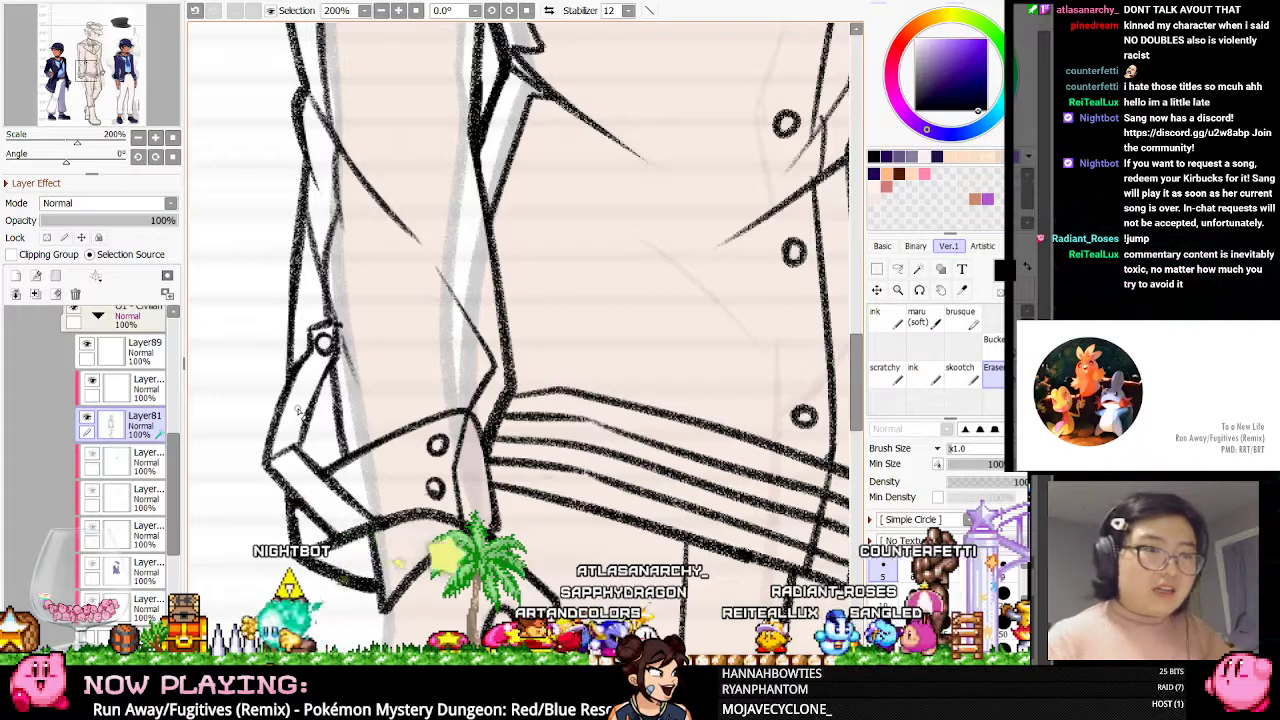
scroll(348, 438, "down", 3)
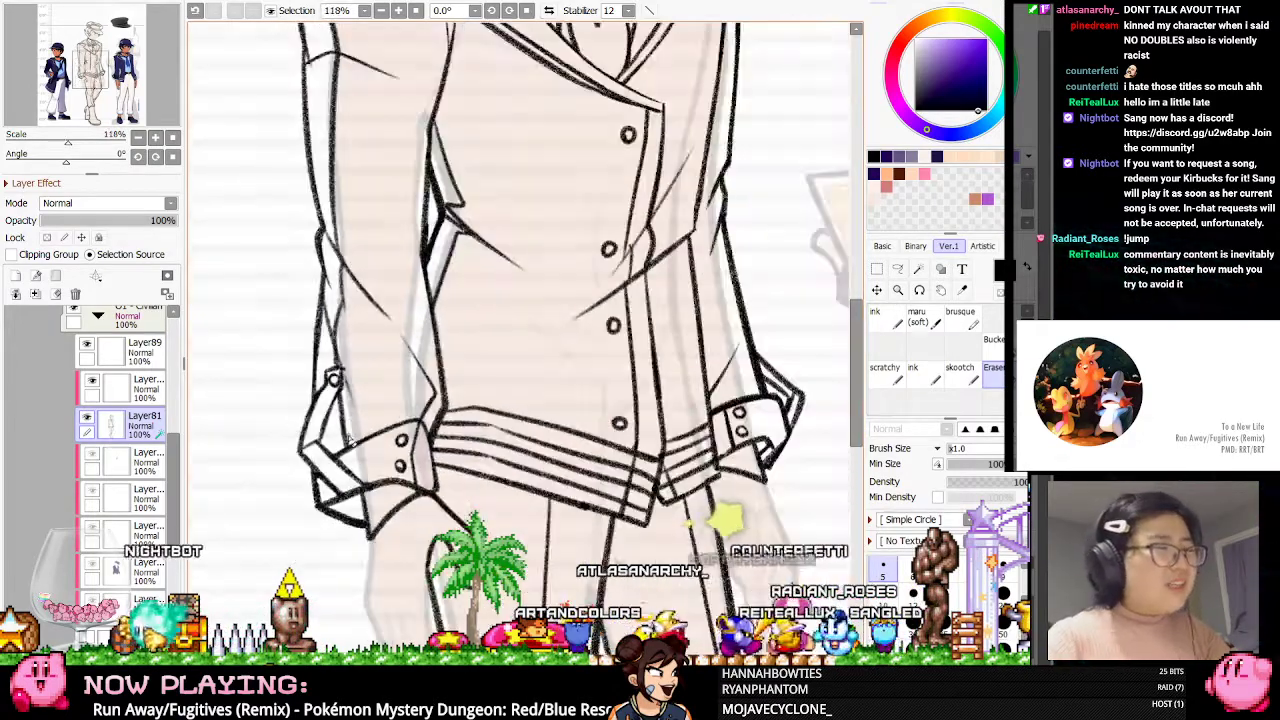
scroll(349, 440, "up", 4)
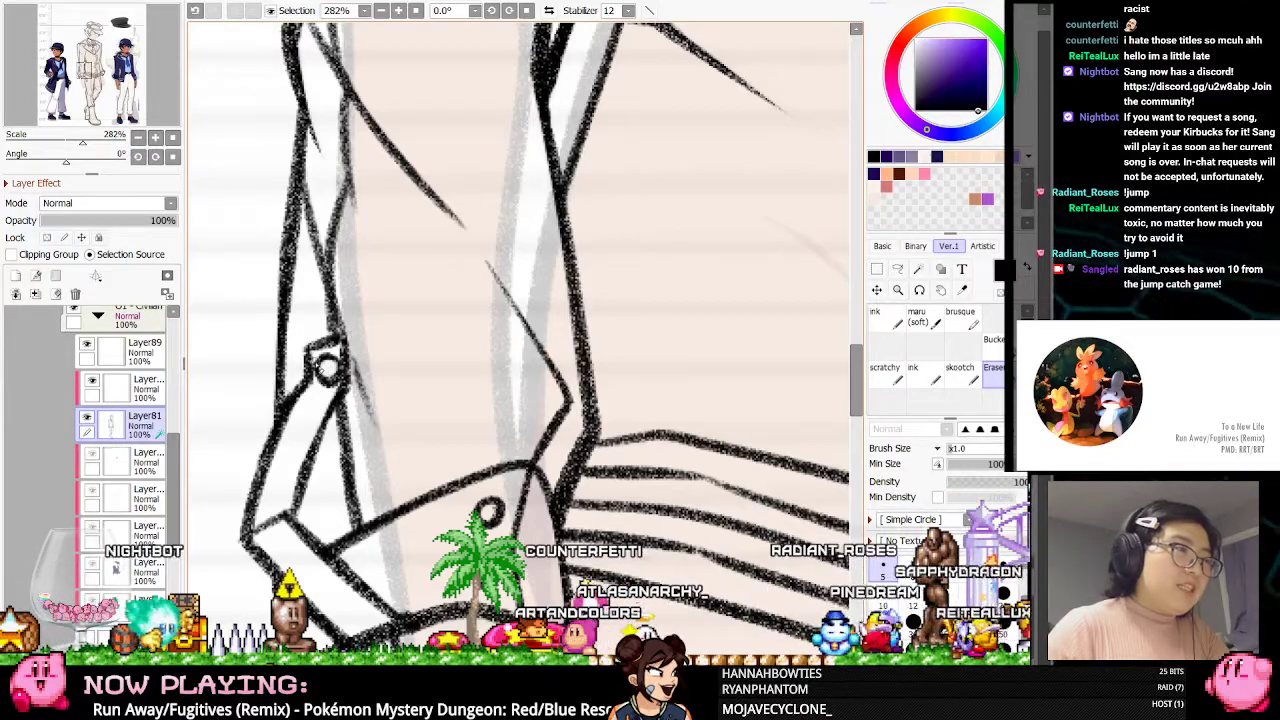
scroll(412, 290, "down", 6)
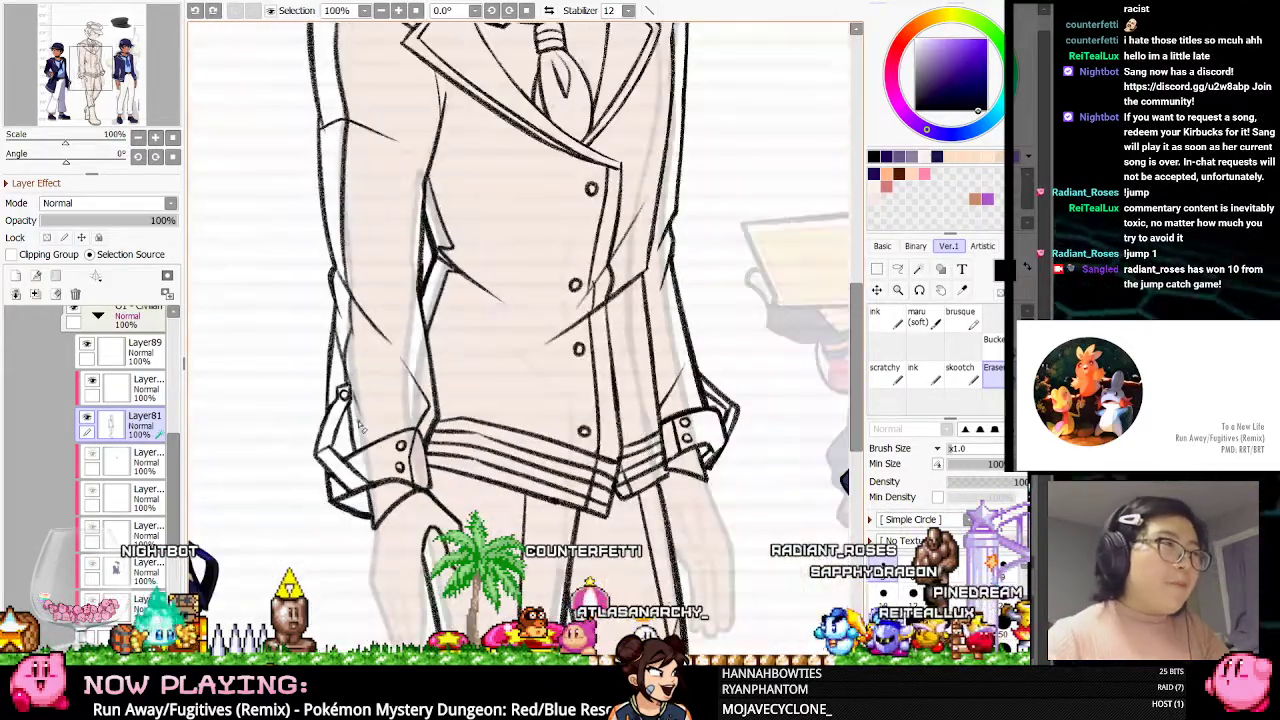
scroll(437, 210, "up", 2)
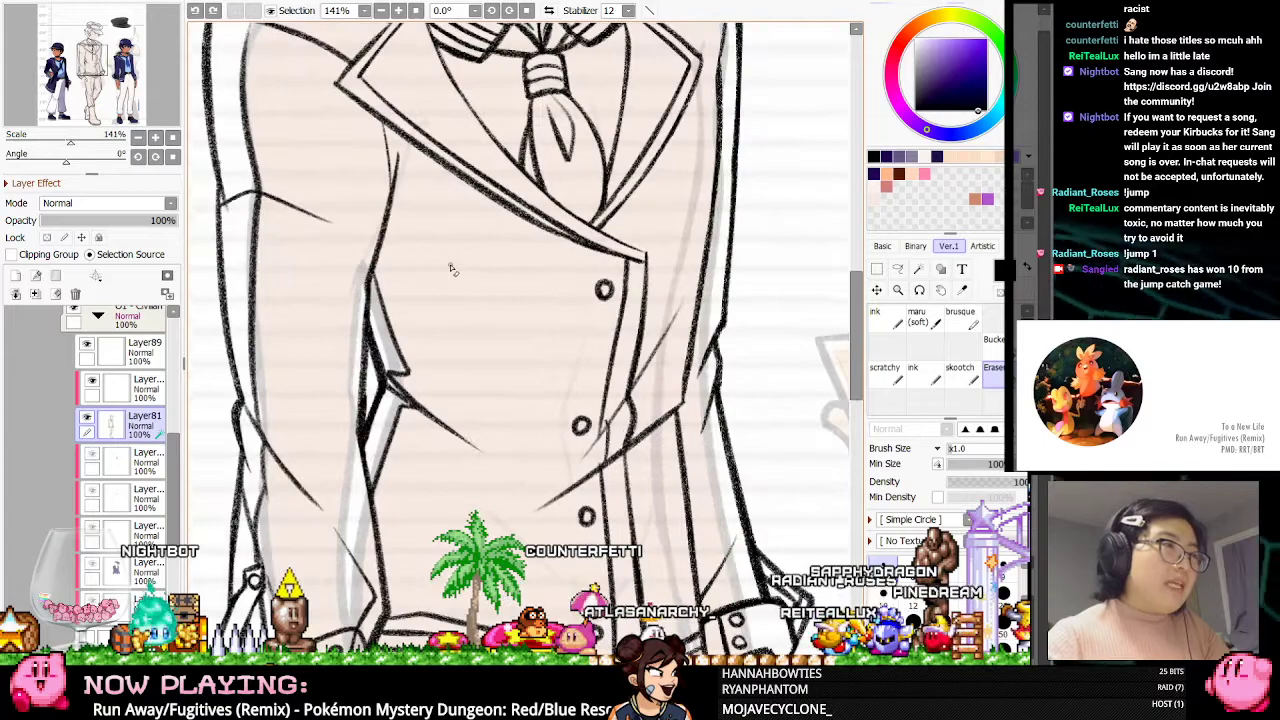
Clean up the coat's front edge and fold lines below the lapel corner with the eraser
left_click(955, 372)
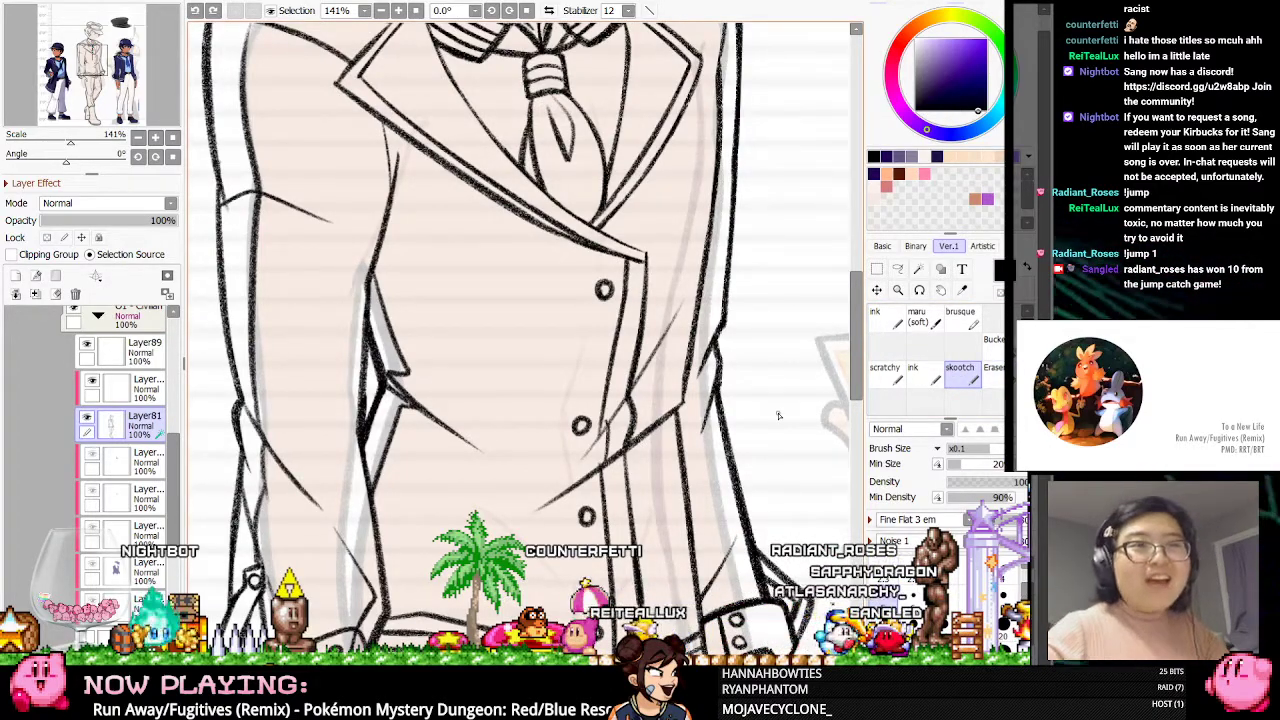
scroll(794, 419, "down", 3)
scroll(735, 357, "up", 2)
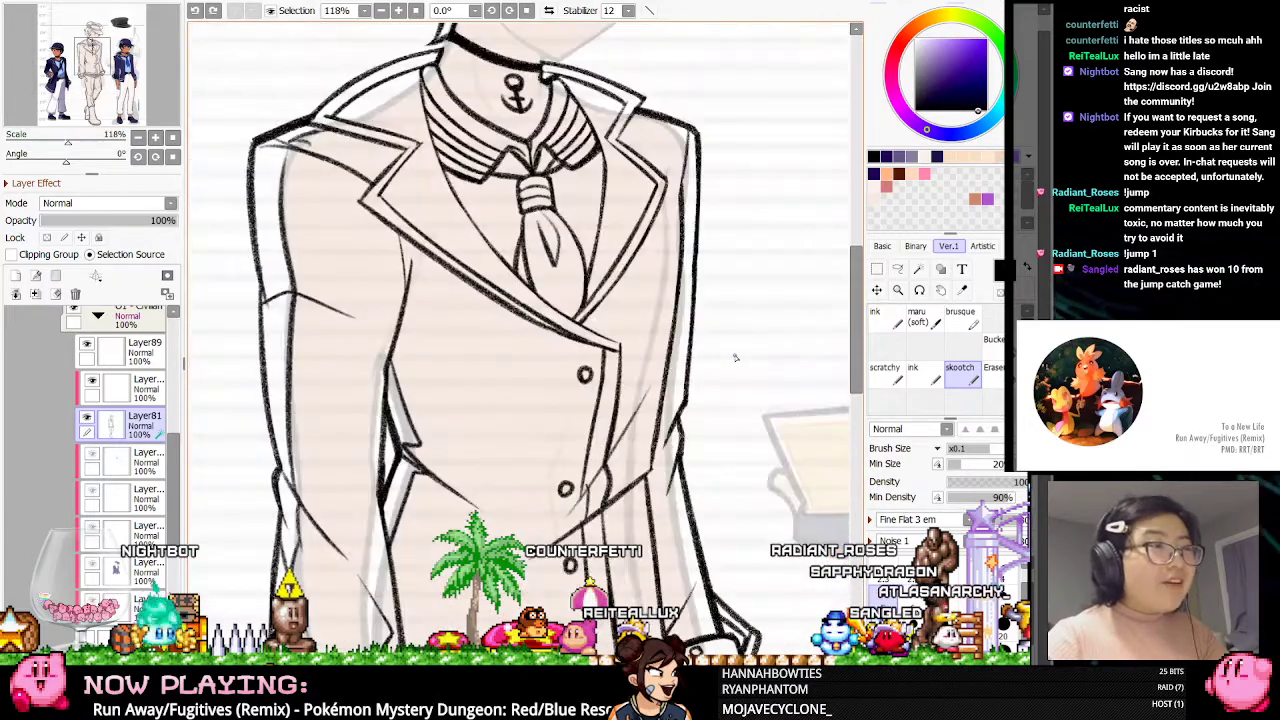
scroll(731, 282, "up", 3)
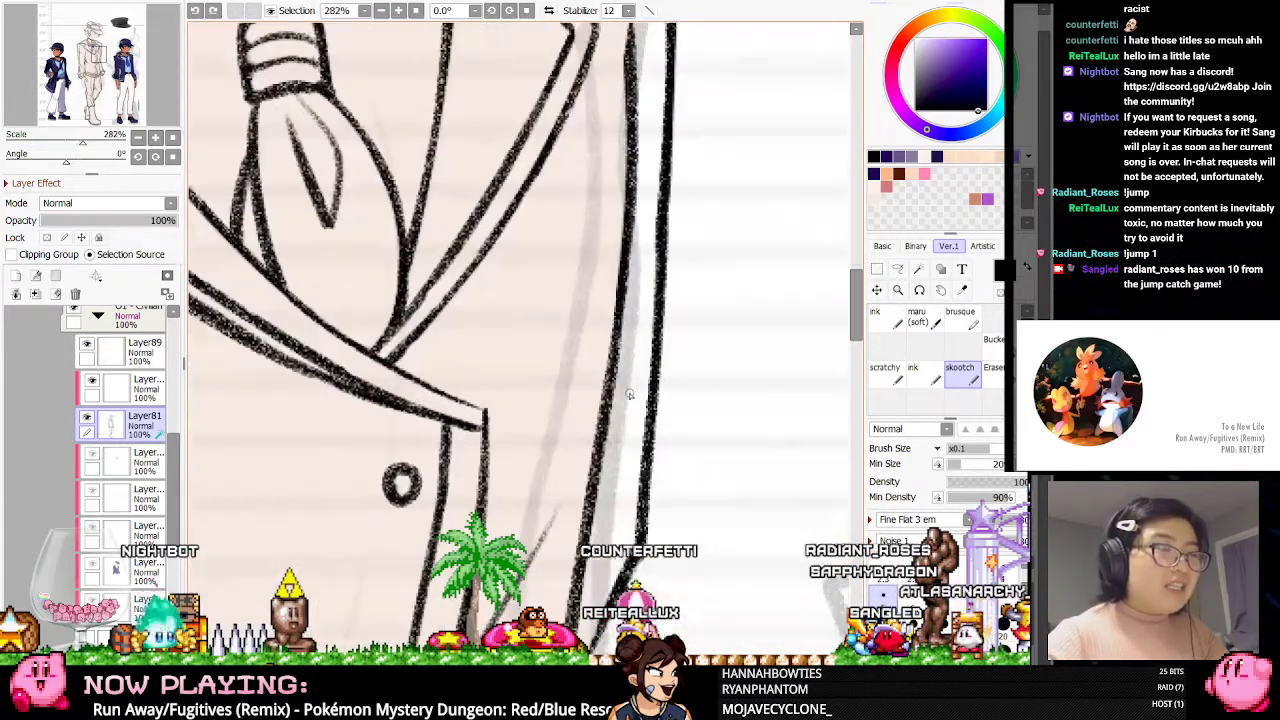
key("e")
left_click_drag(346, 554, 346, 120)
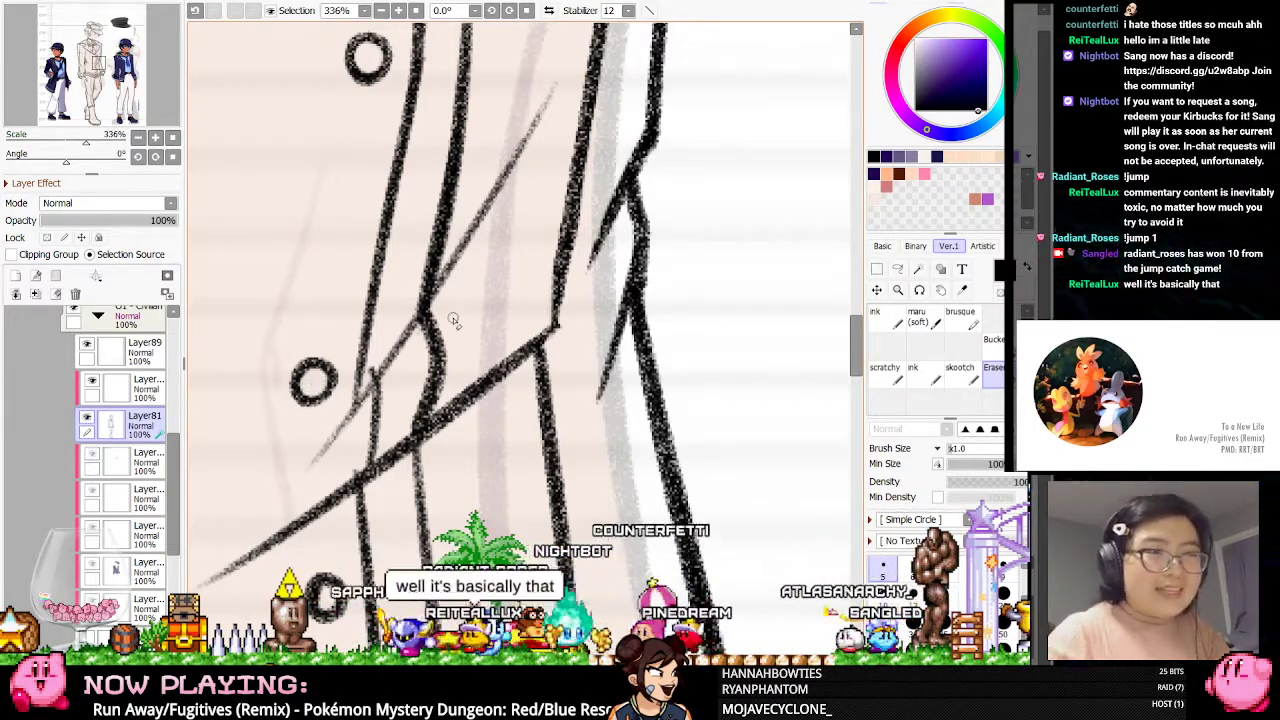
scroll(453, 320, "down", 2)
scroll(408, 460, "up", 1)
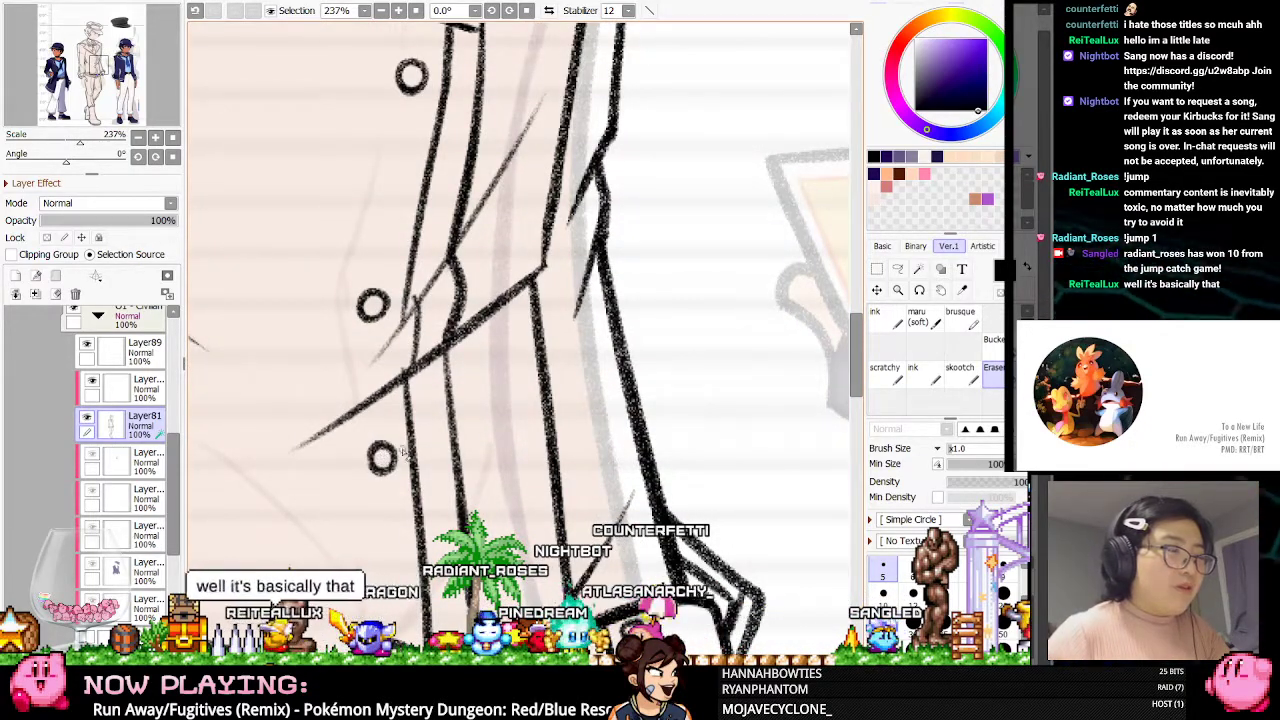
Thin the lower edge of the coat's striped hem with the eraser, checking the lines in mirrored view
scroll(390, 462, "down", 3)
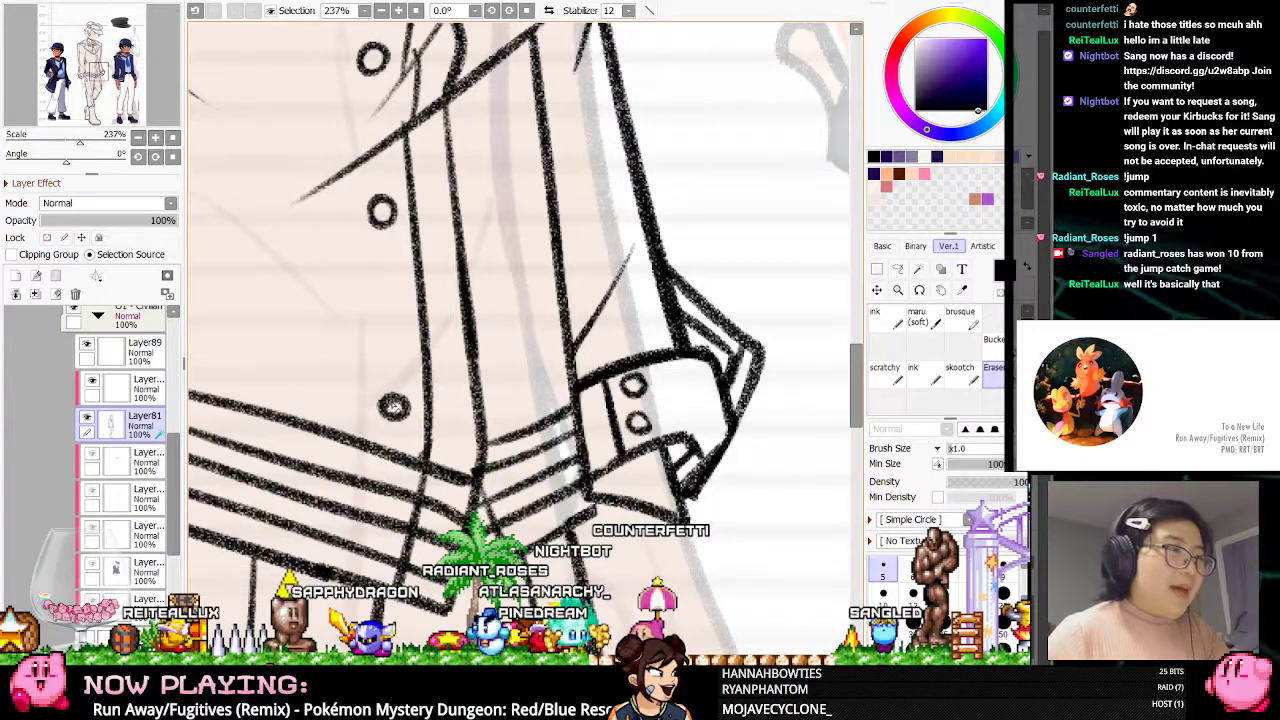
scroll(393, 408, "down", 2)
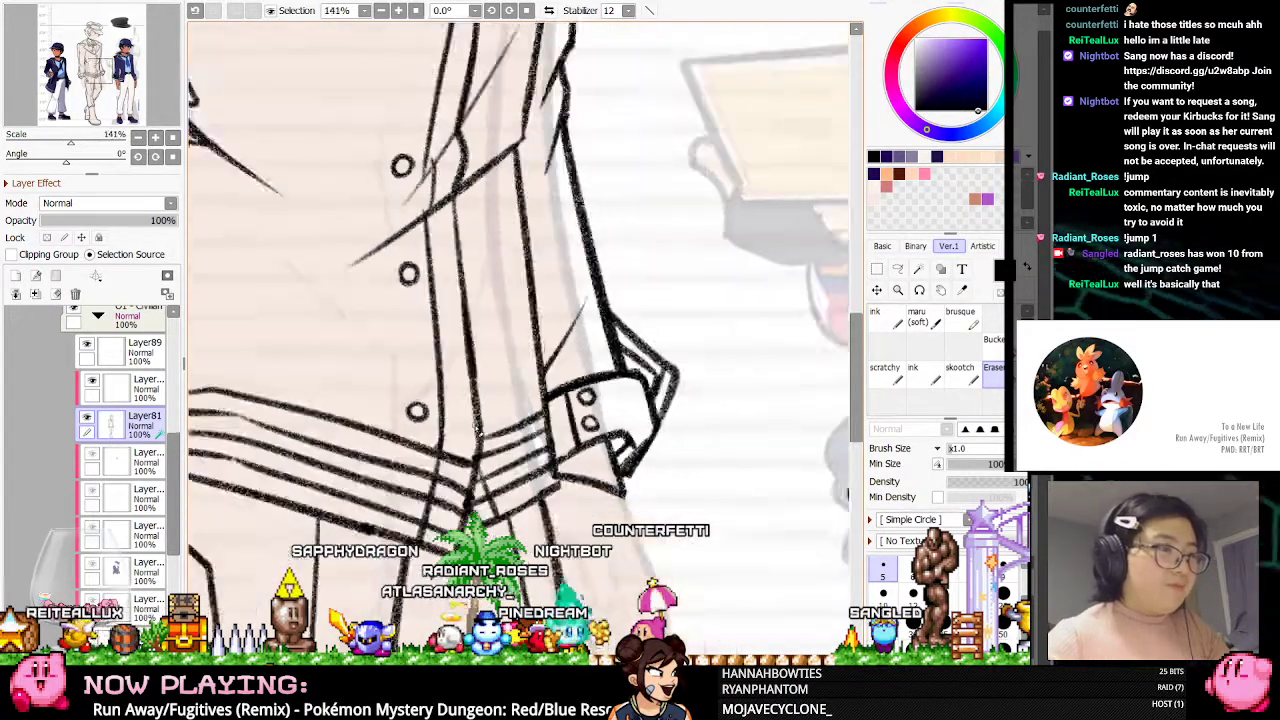
scroll(338, 492, "up", 1)
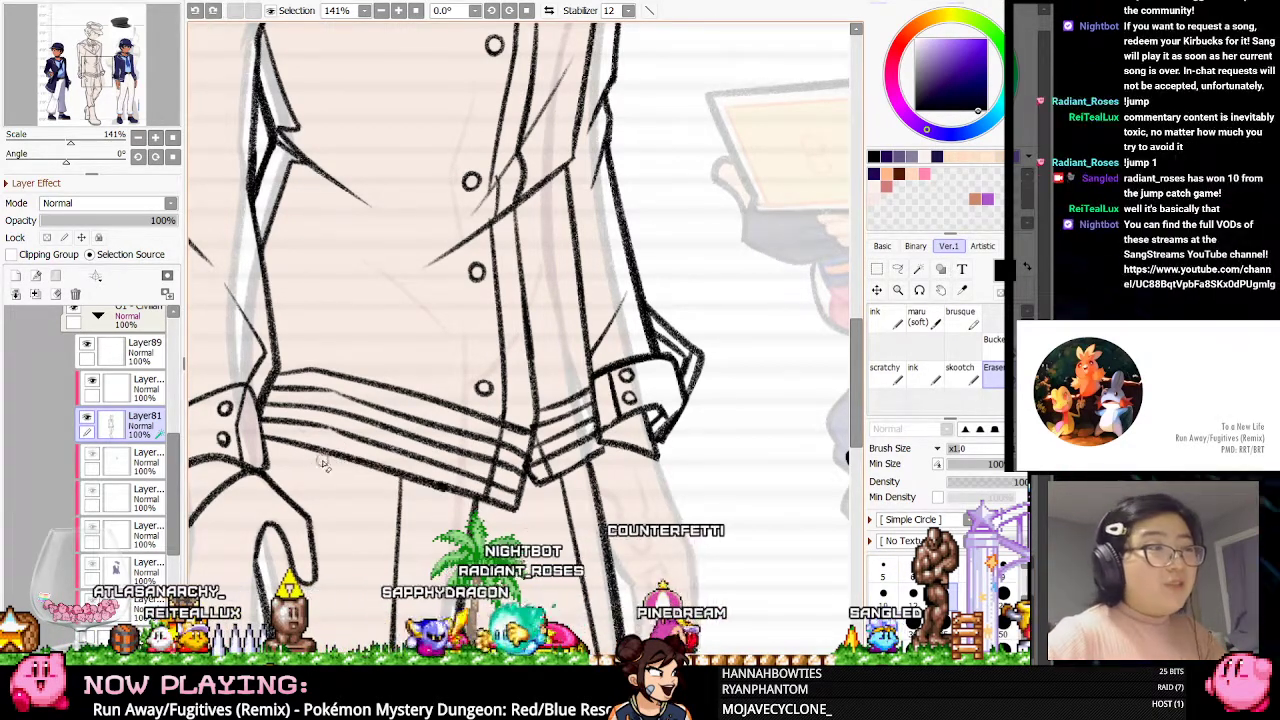
left_click(960, 370)
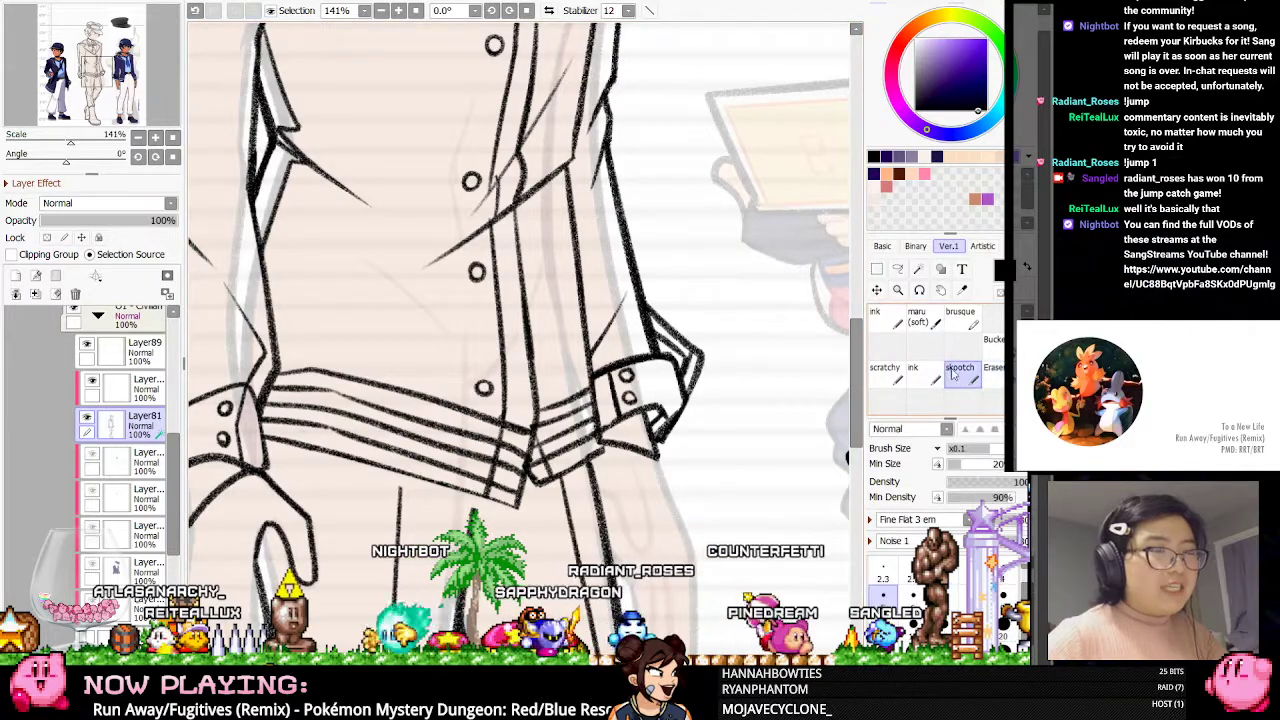
key("h")
scroll(576, 195, "down", 2)
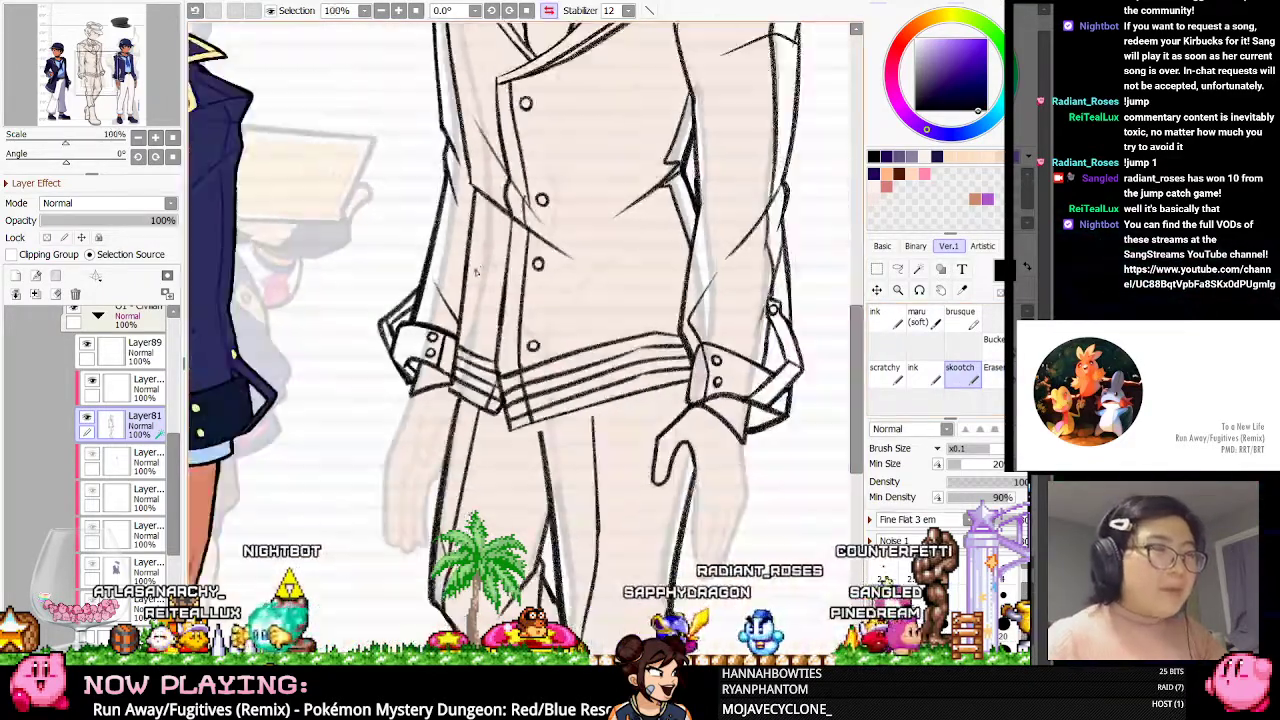
scroll(550, 384, "up", 4)
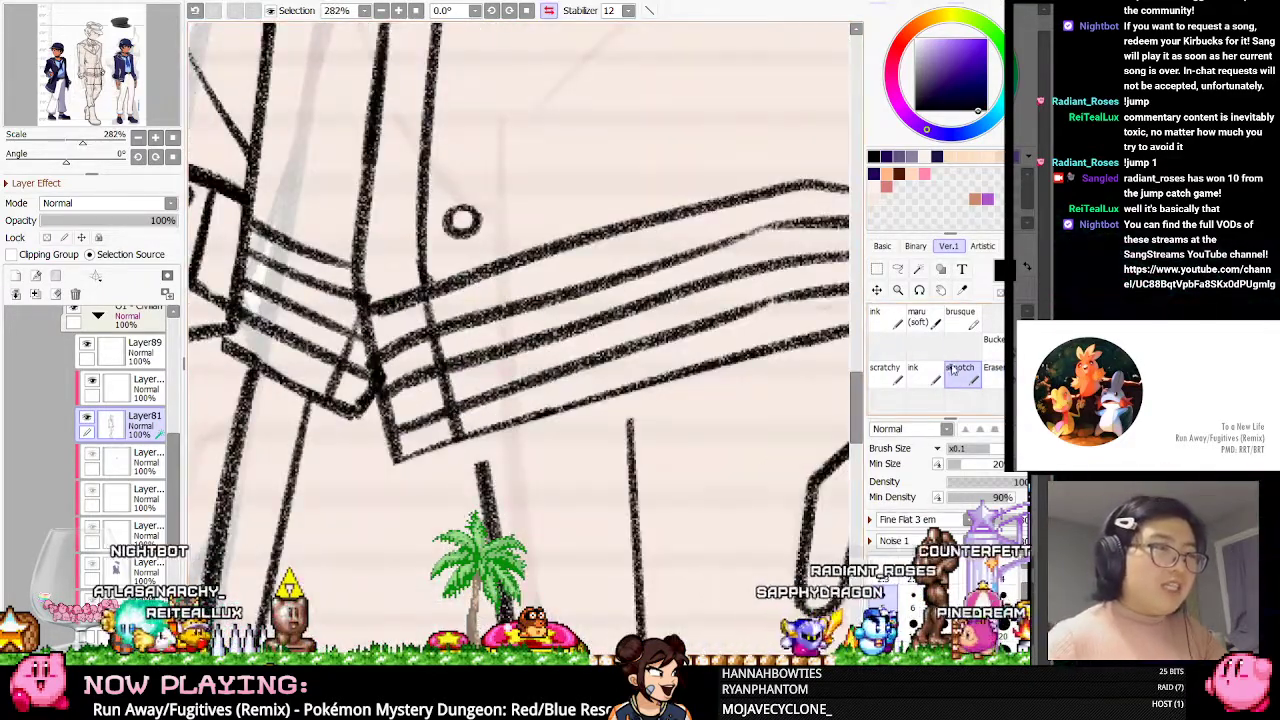
key("e")
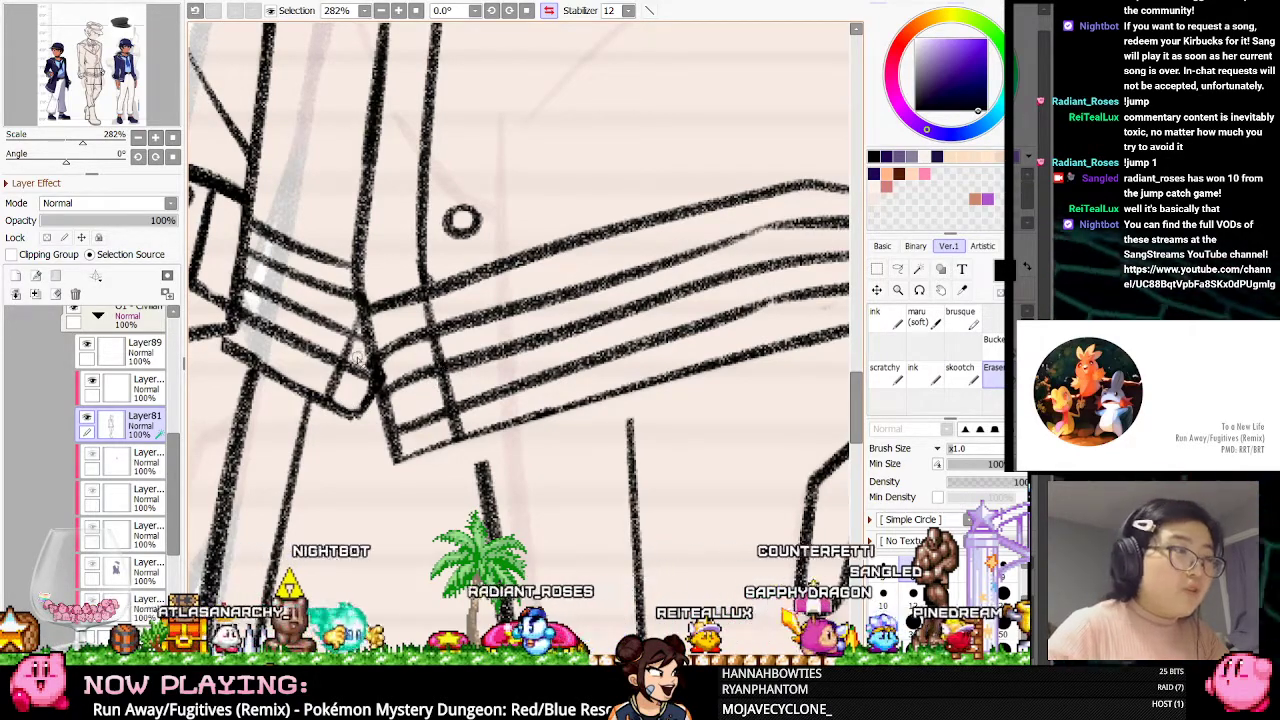
scroll(463, 442, "down", 2)
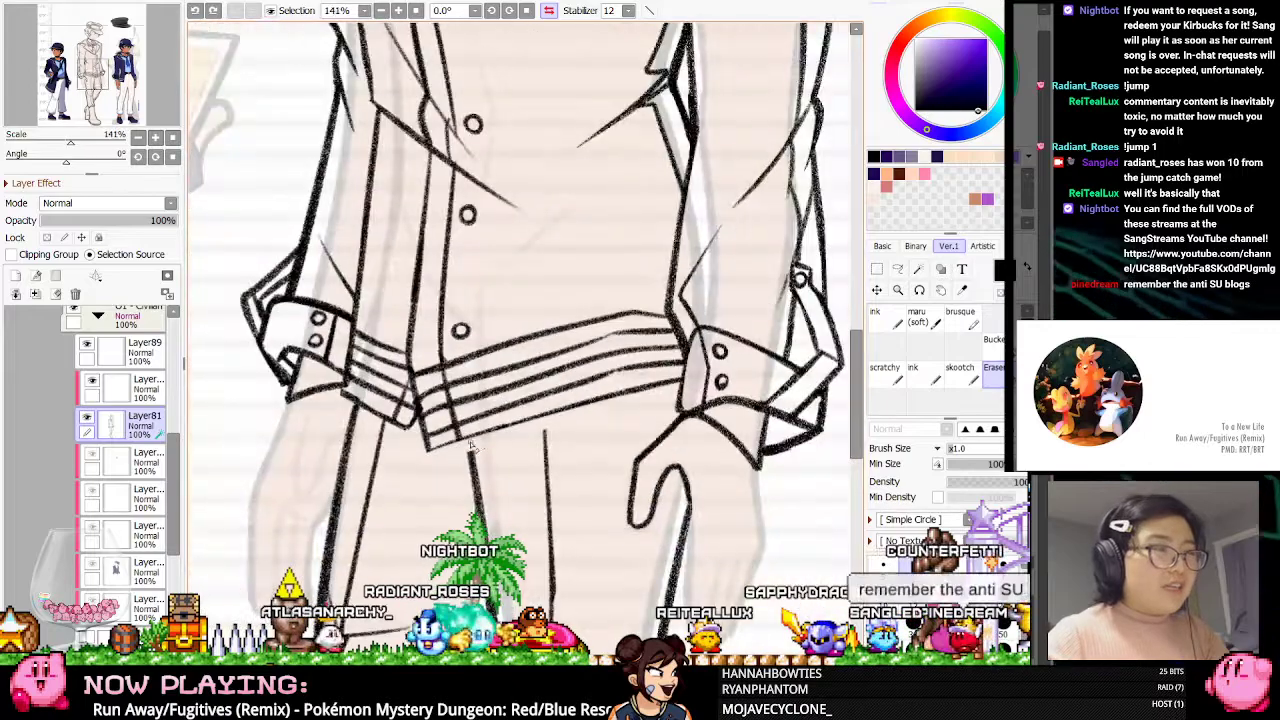
Redraw the striped hem's lower edge as a thicker line with the skootch brush and tidy the stripe above it with the eraser
scroll(561, 419, "up", 1)
left_click(959, 372)
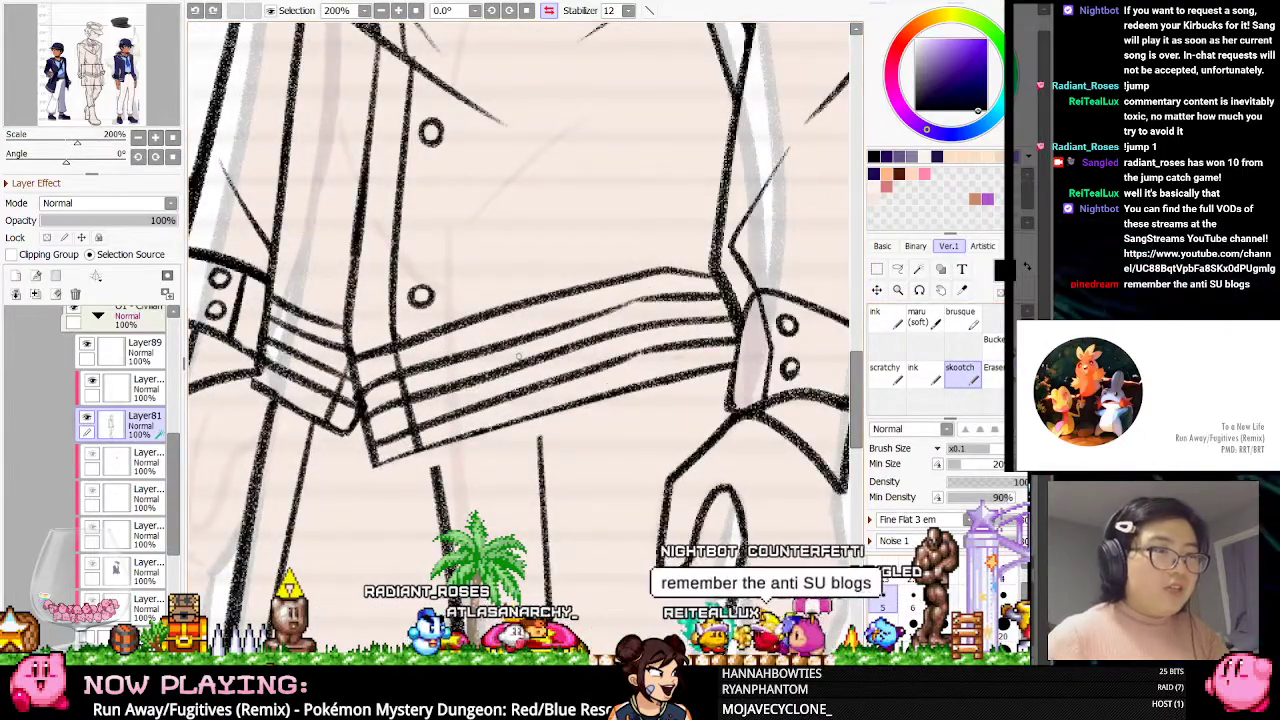
key("ctrl+z")
left_click_drag(376, 462, 700, 364)
key("ctrl+z")
left_click_drag(375, 462, 651, 393)
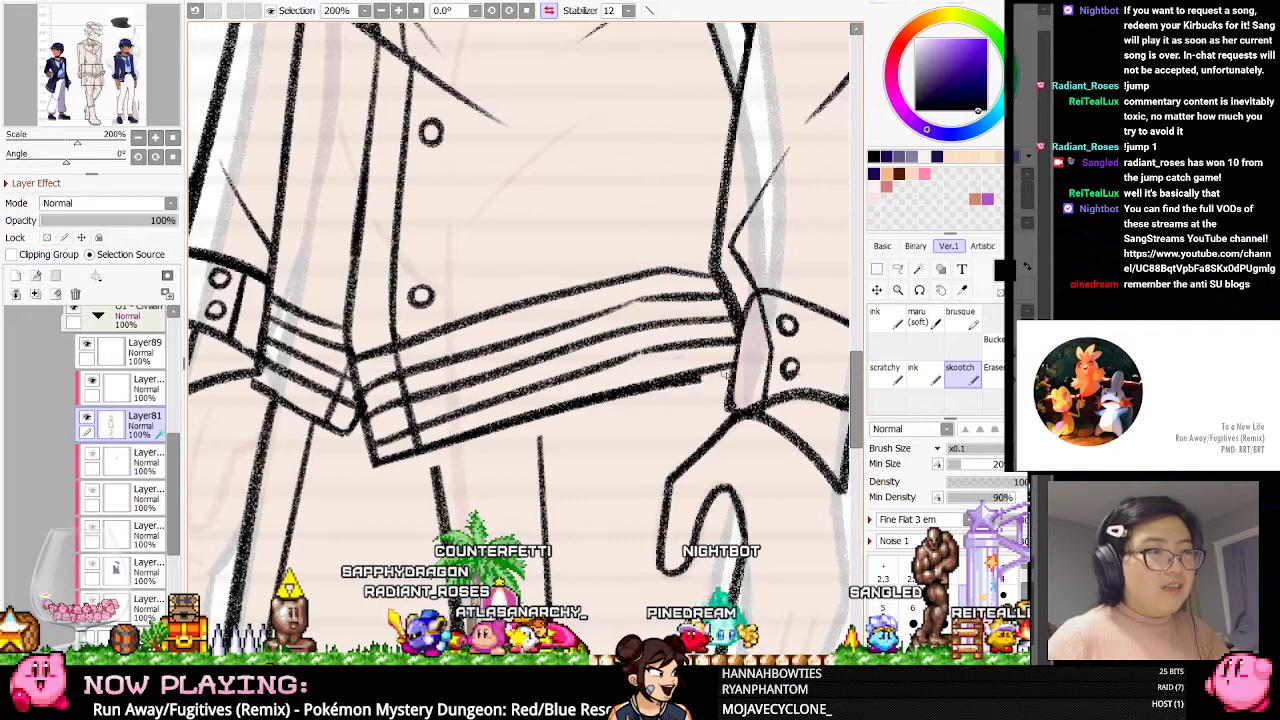
key("e")
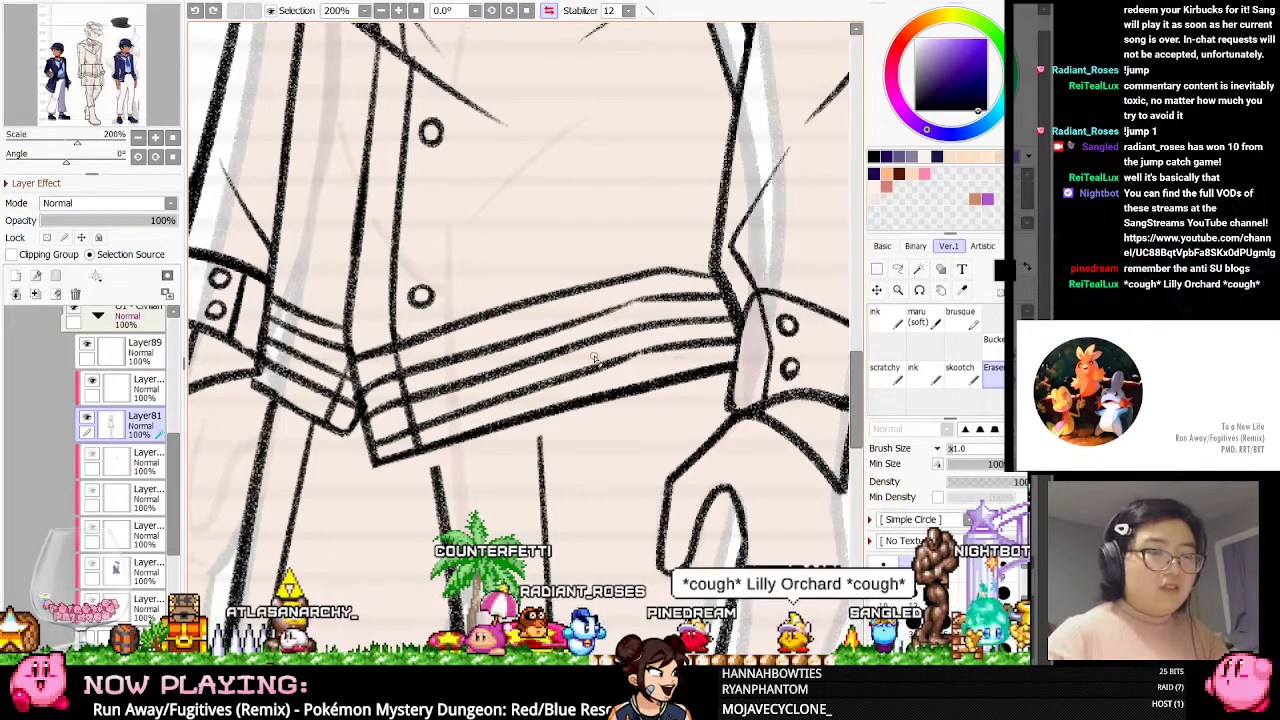
scroll(585, 356, "down", 5)
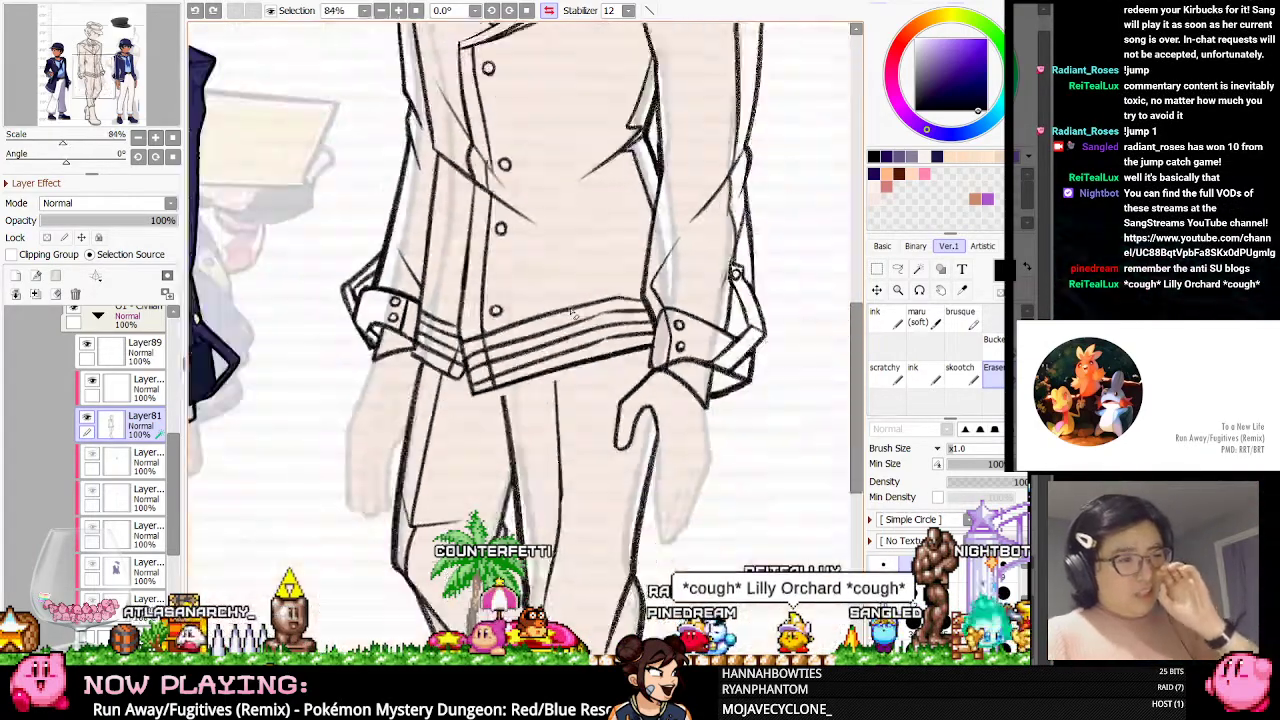
Extend the inner trouser leg line up to the coat hem with the skootch brush and restore the unmirrored view
scroll(551, 405, "up", 5)
left_click(965, 370)
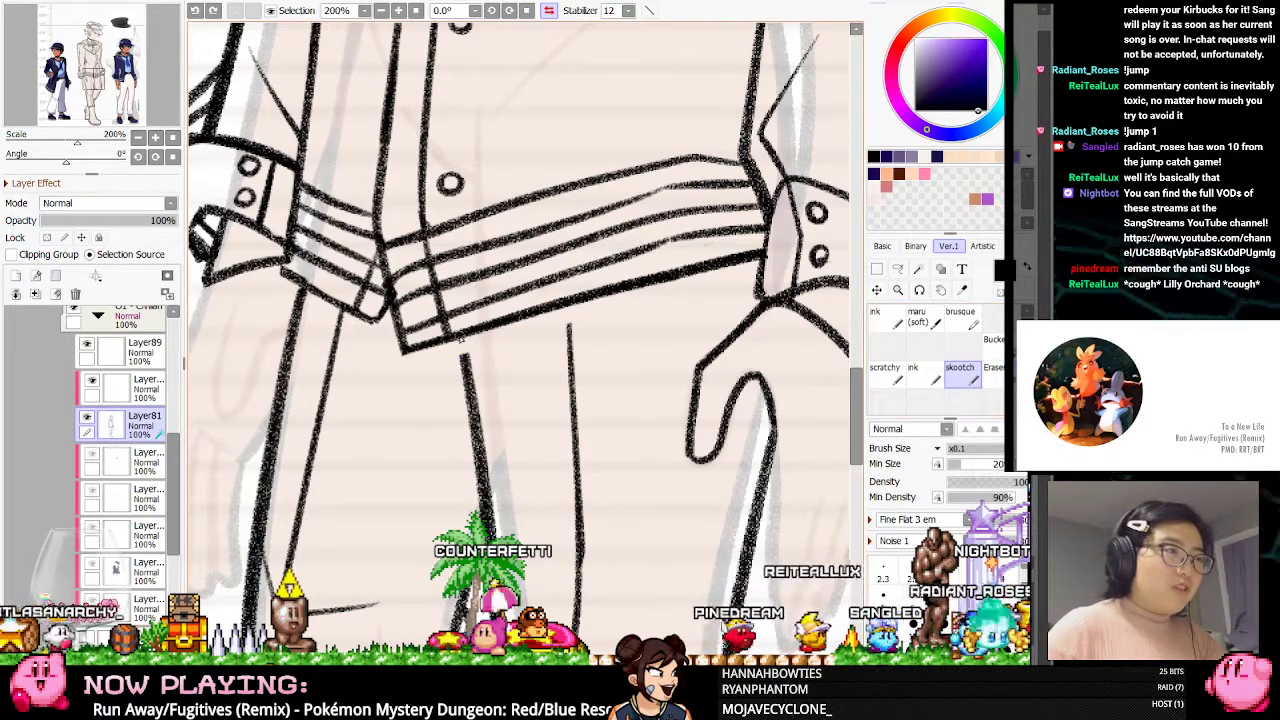
left_click_drag(461, 336, 467, 372)
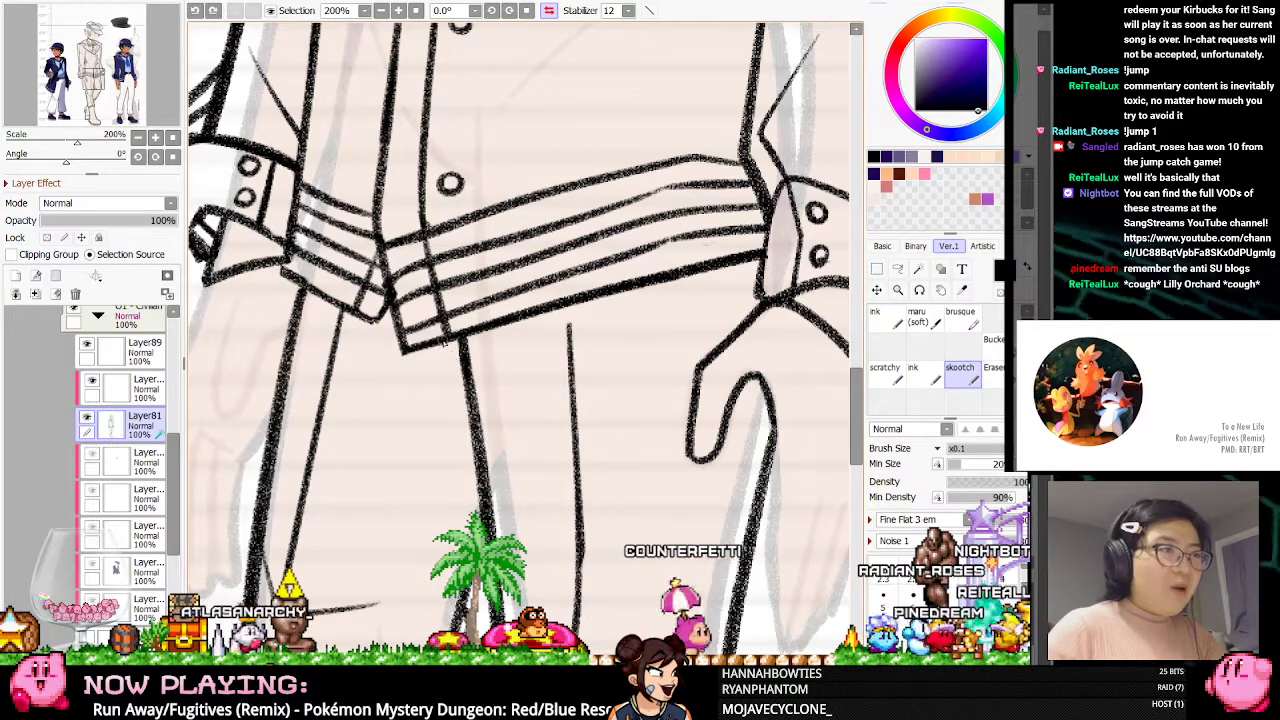
left_click(549, 10)
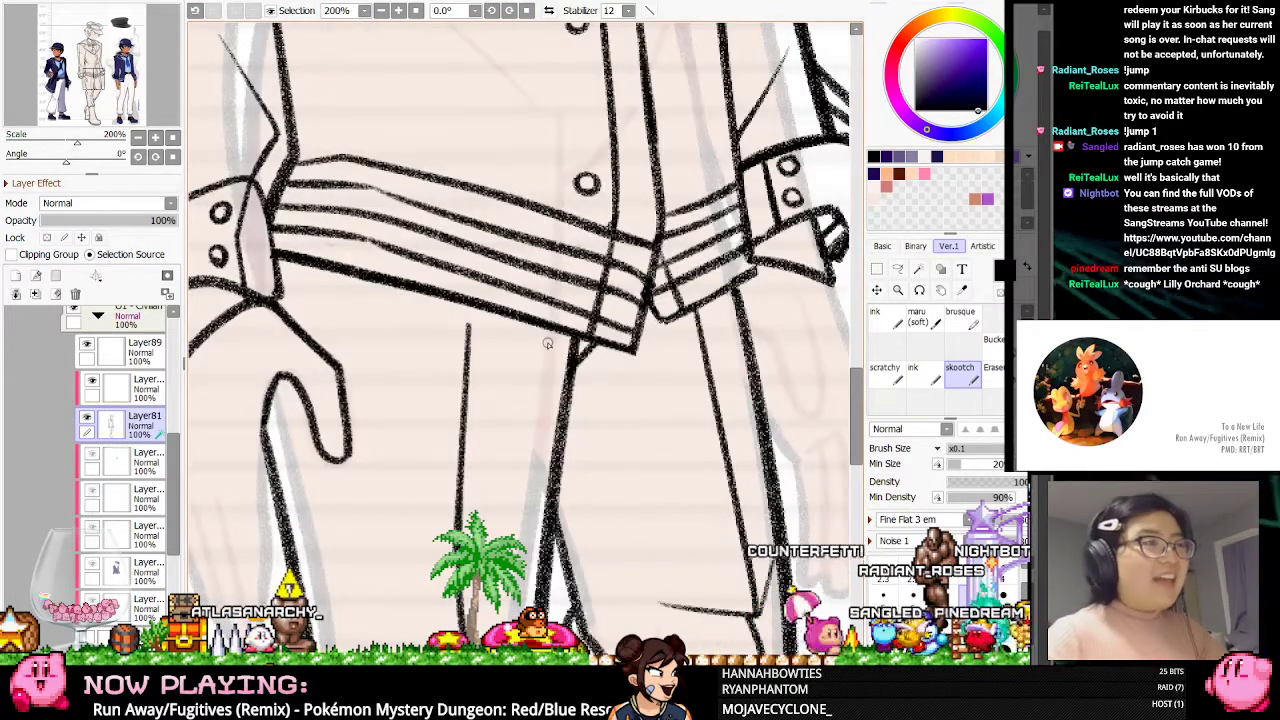
Touch up the buttoned cuff's edge beside the hem with the skootch brush and eraser, checking the body sketch with the line art hidden
scroll(547, 343, "down", 3)
scroll(474, 296, "up", 3)
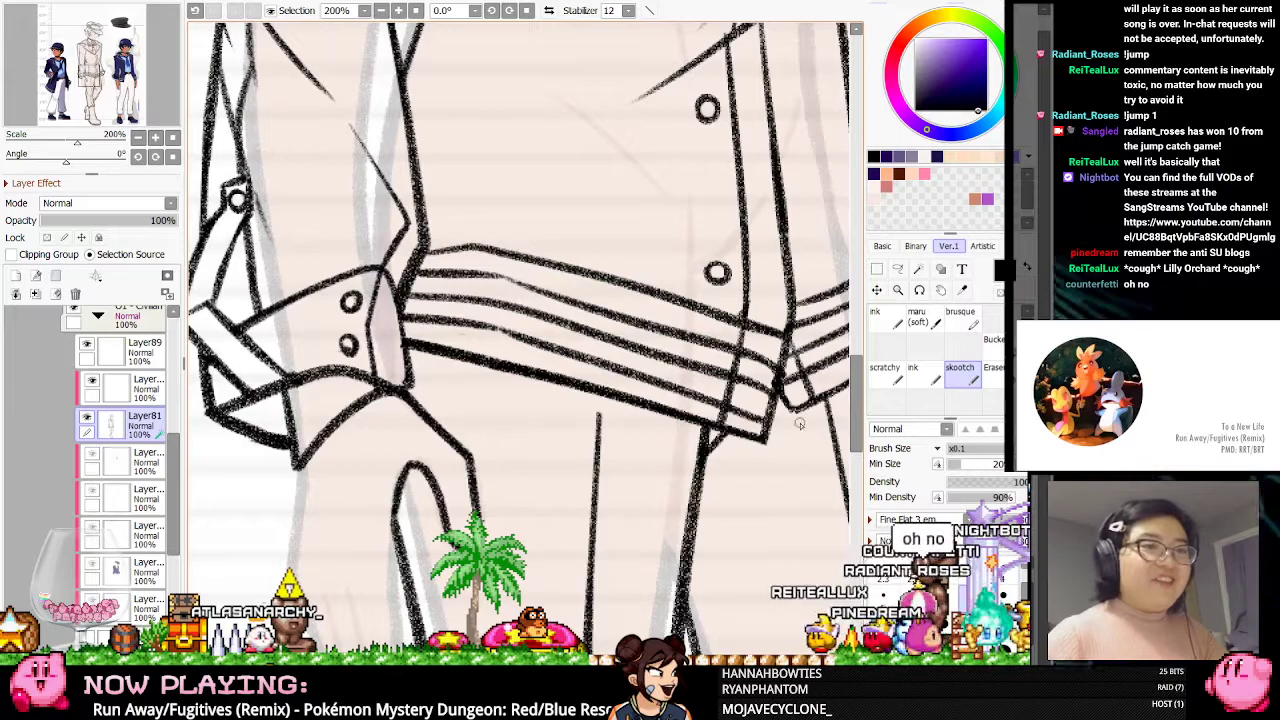
left_click_drag(398, 308, 407, 385)
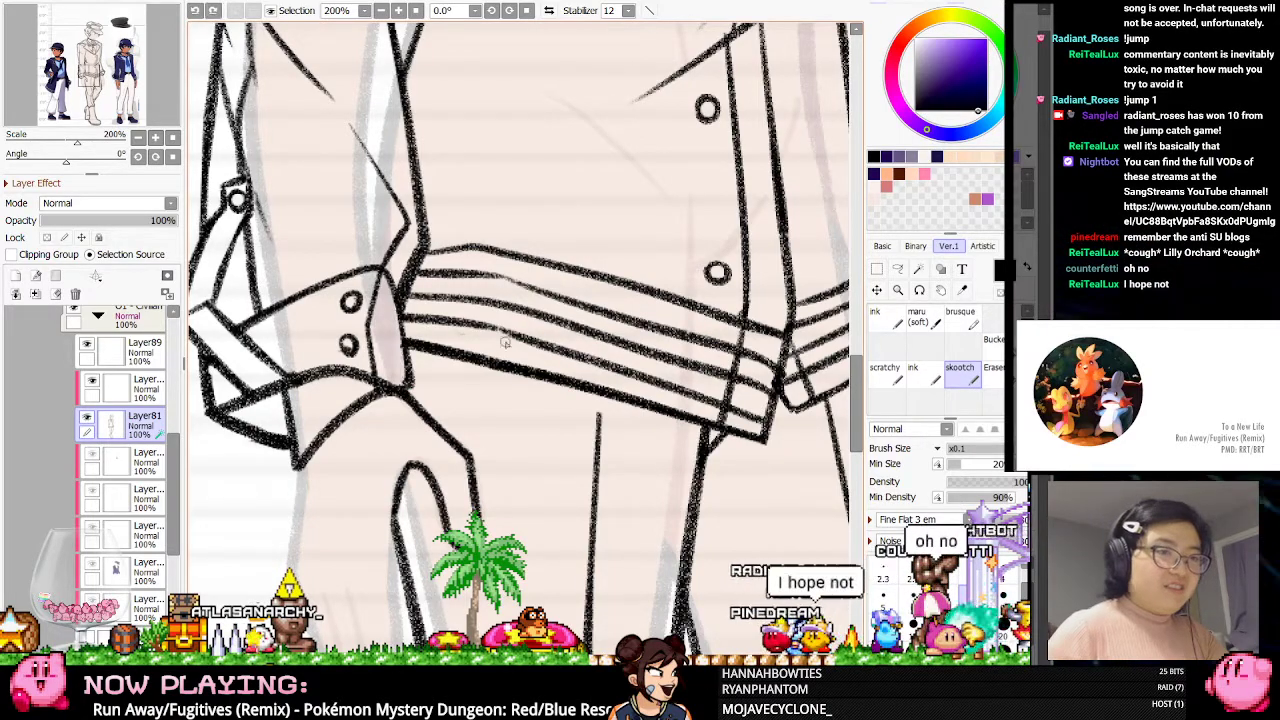
left_click(993, 375)
scroll(718, 322, "down", 1)
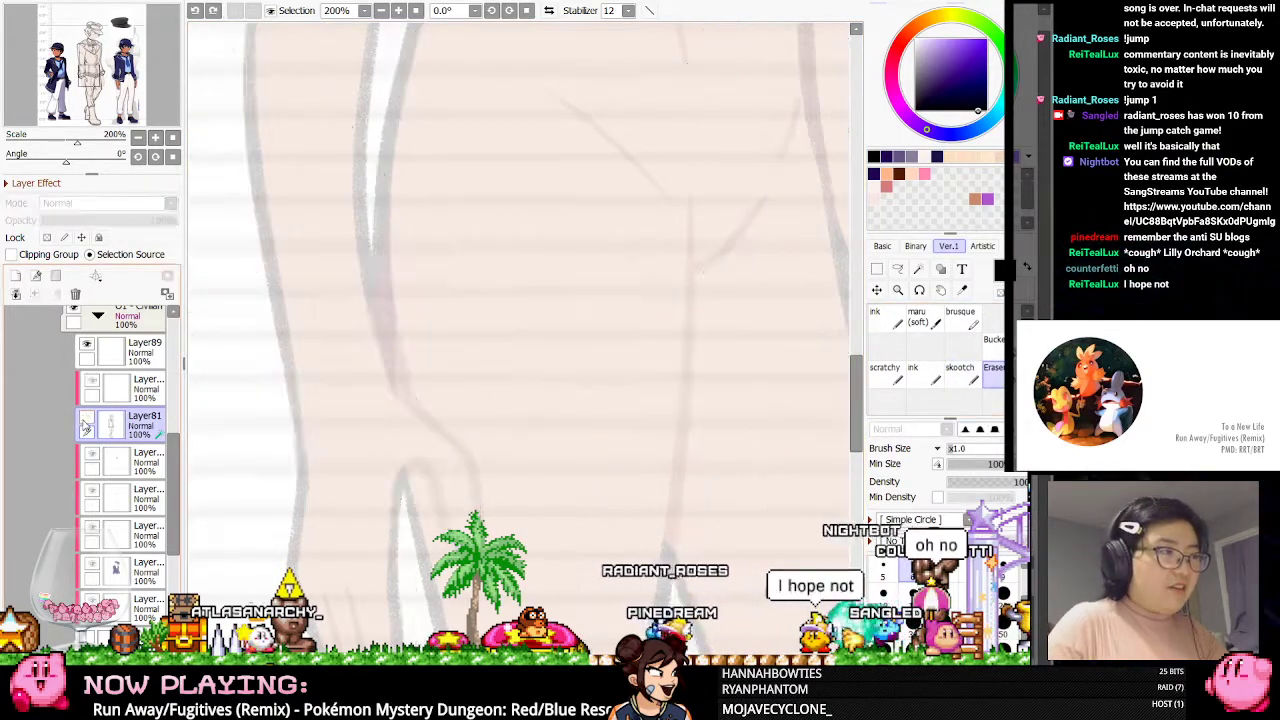
scroll(718, 322, "up", 3)
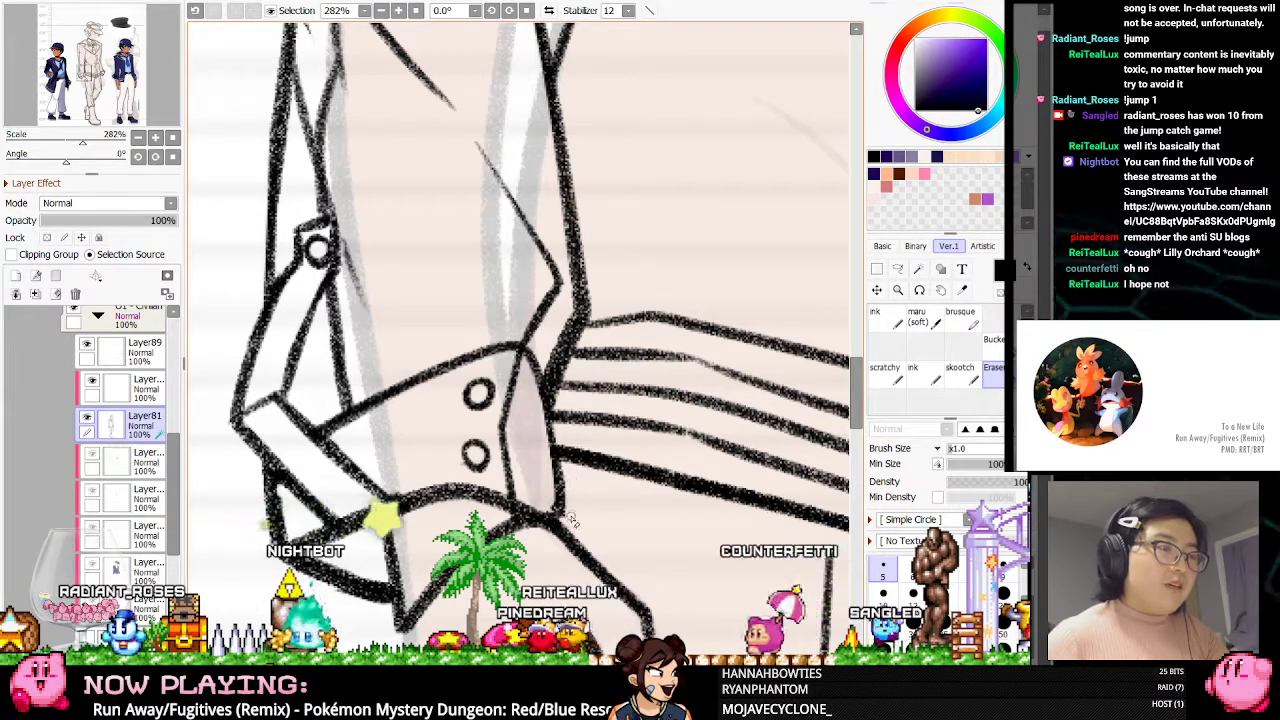
scroll(538, 398, "down", 6)
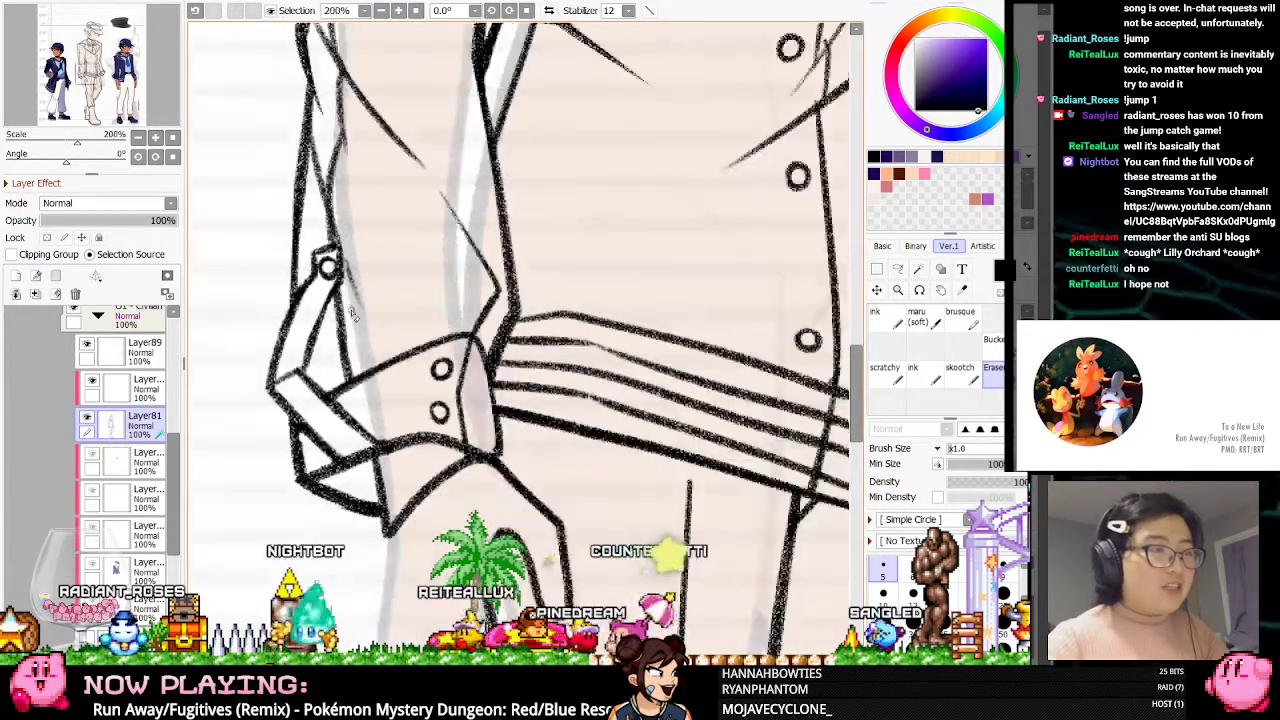
Thin the outer strap line on the cuff beside the coat opening with the eraser and mend the cuff's lower inner corner with the skootch brush
scroll(648, 322, "up", 1)
scroll(648, 322, "up", 3)
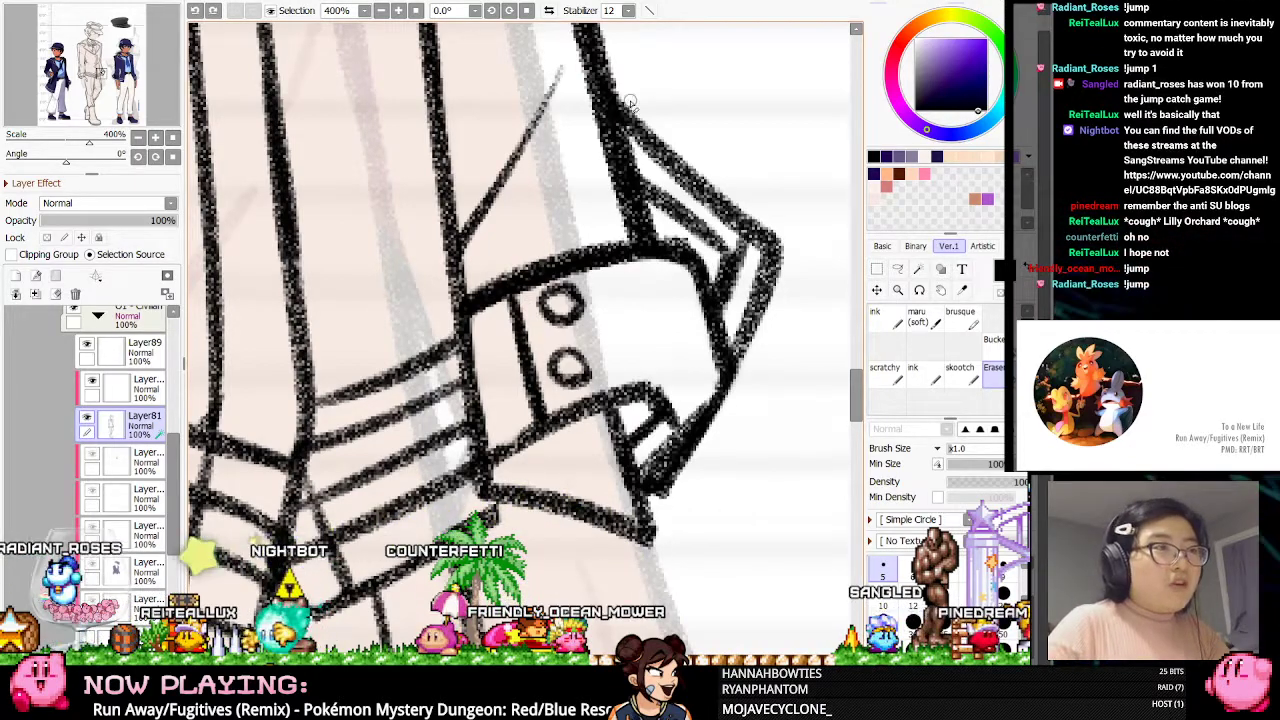
left_click_drag(630, 108, 803, 268)
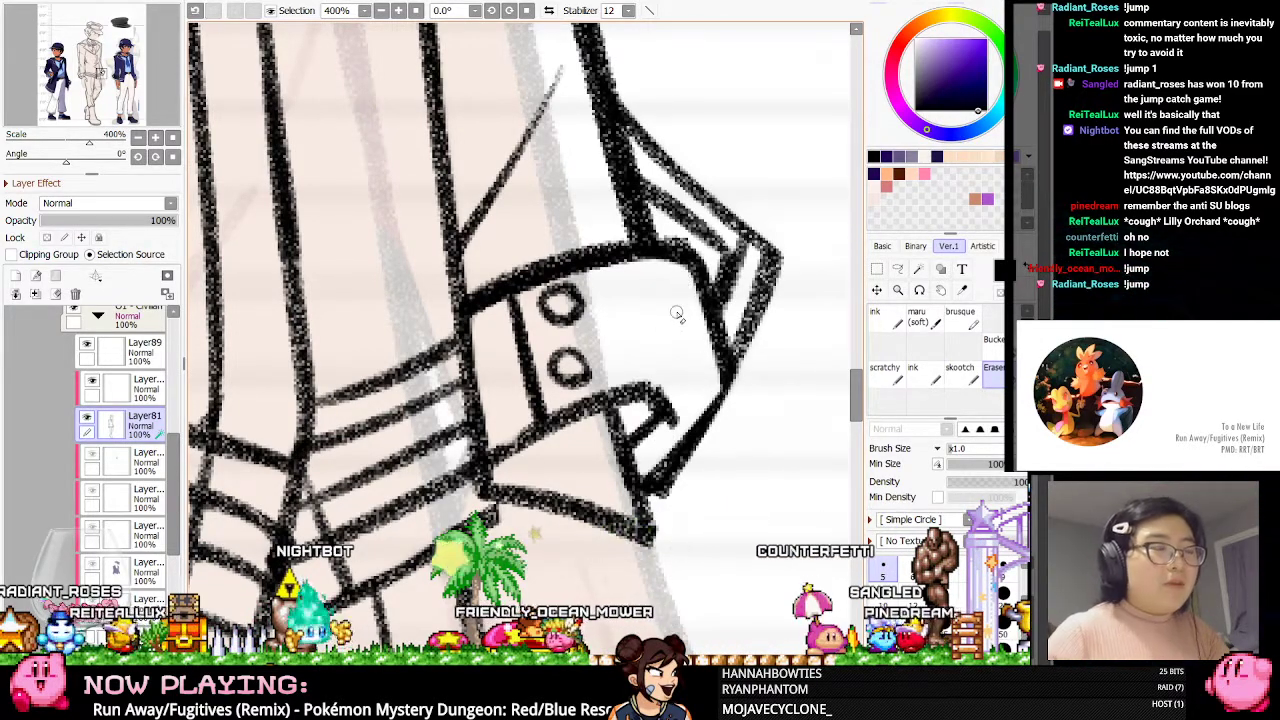
scroll(600, 432, "down", 3)
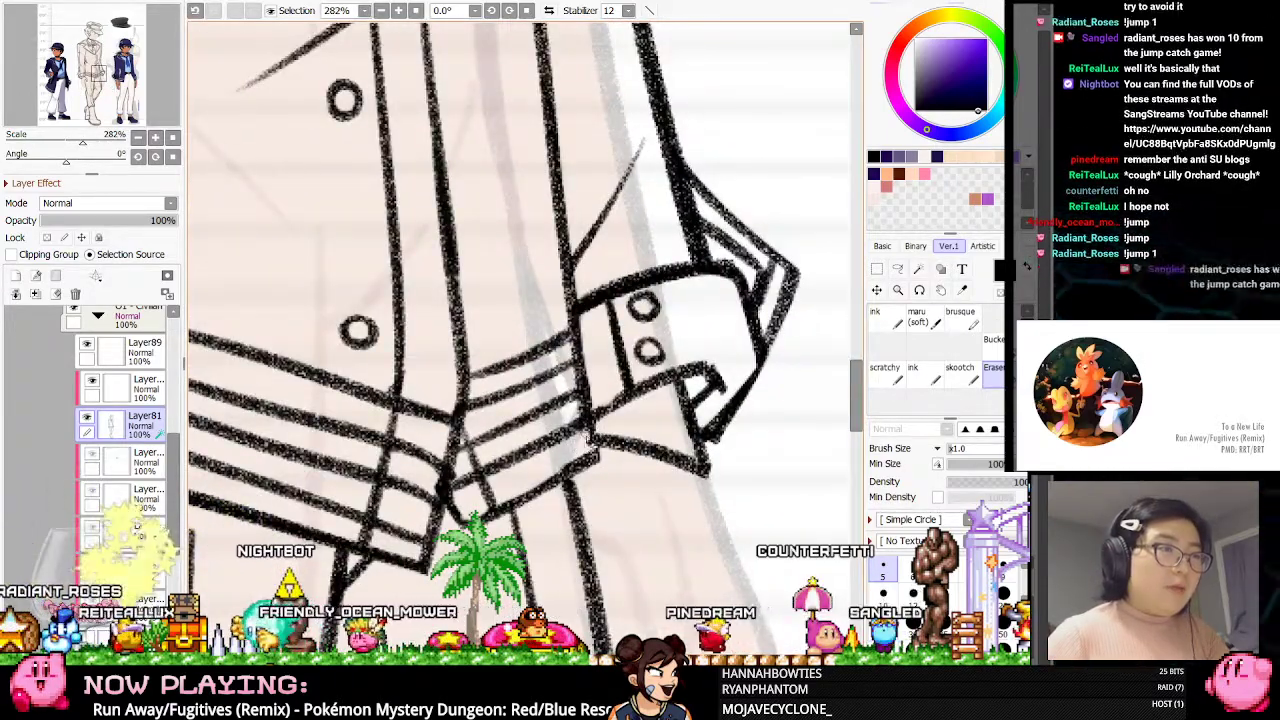
key("n")
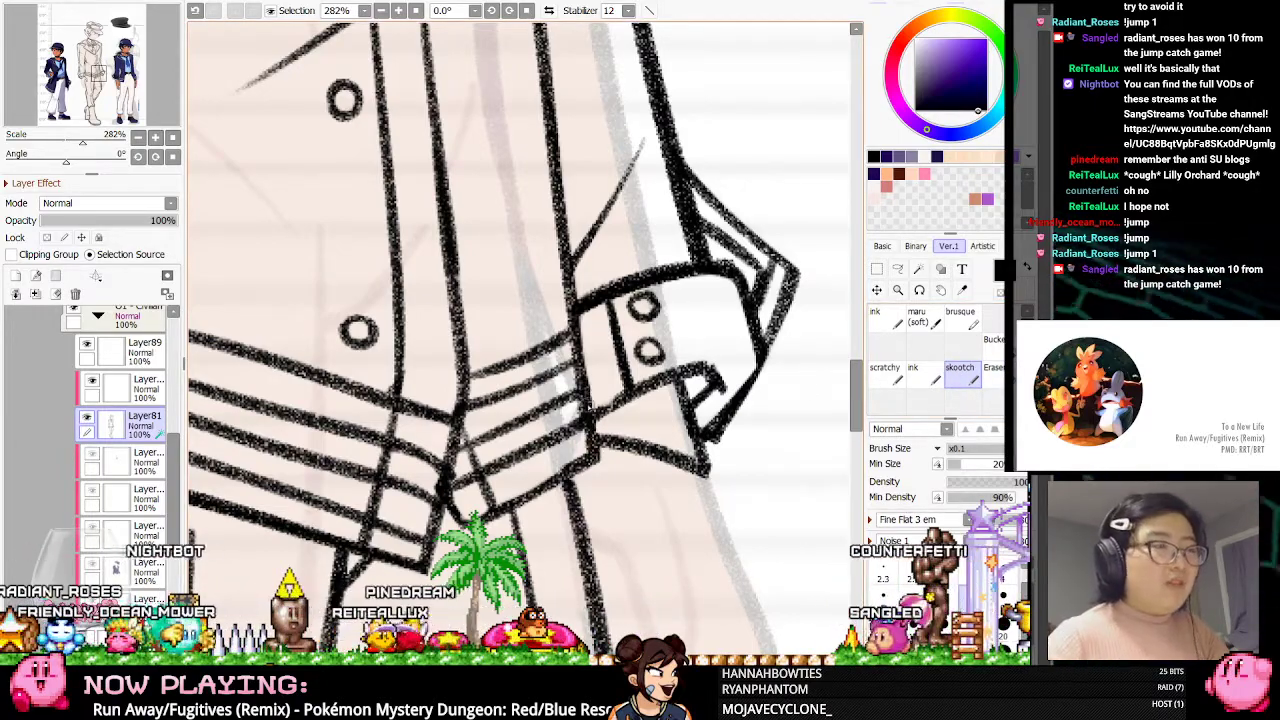
scroll(590, 404, "down", 5)
Thin the coat's front edge line between the waist fold and the striped hem with the eraser
scroll(512, 300, "up", 2)
key("e")
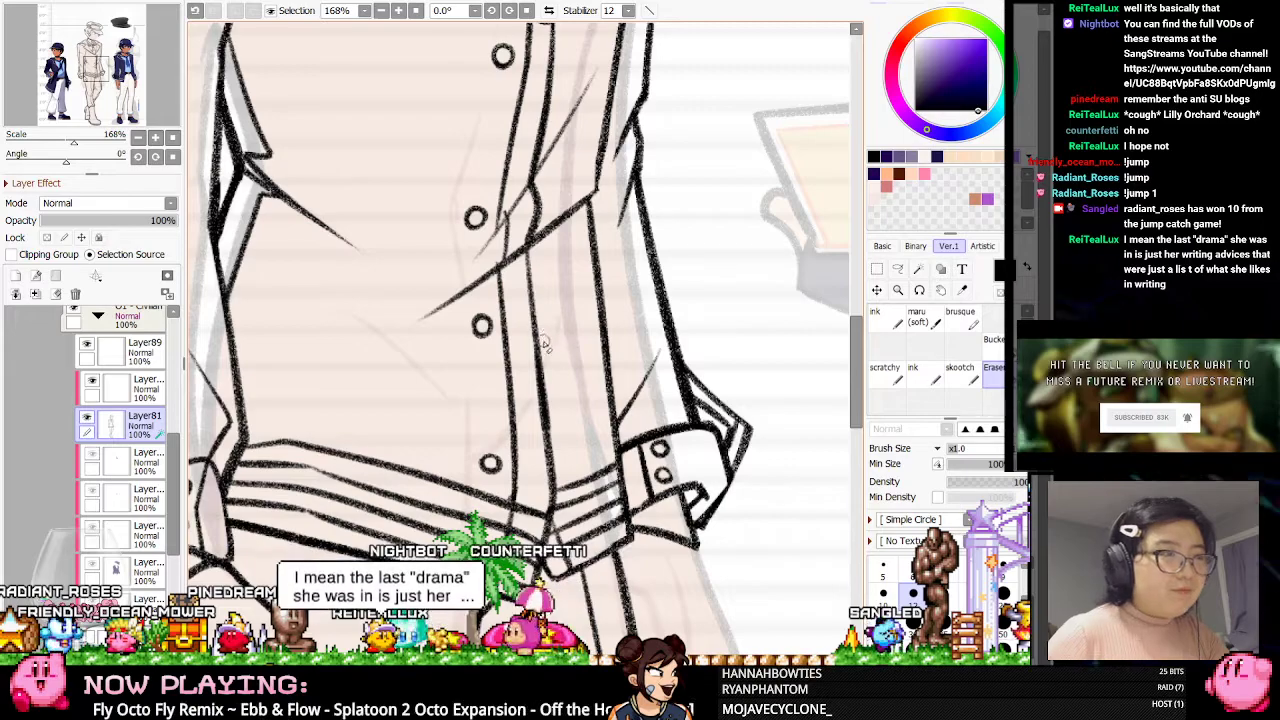
left_click_drag(556, 470, 545, 307)
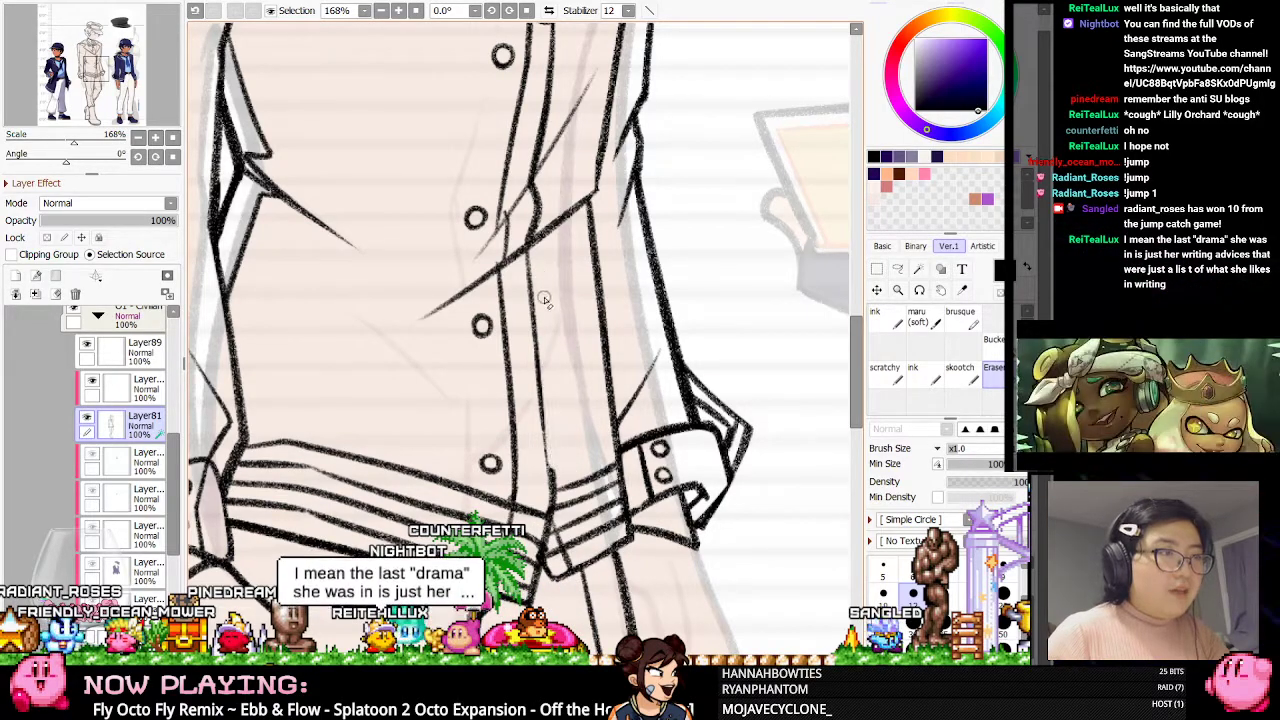
mouse_move(556, 430)
left_mouse_down()
mouse_move(527, 310)
mouse_move(538, 483)
left_mouse_up()
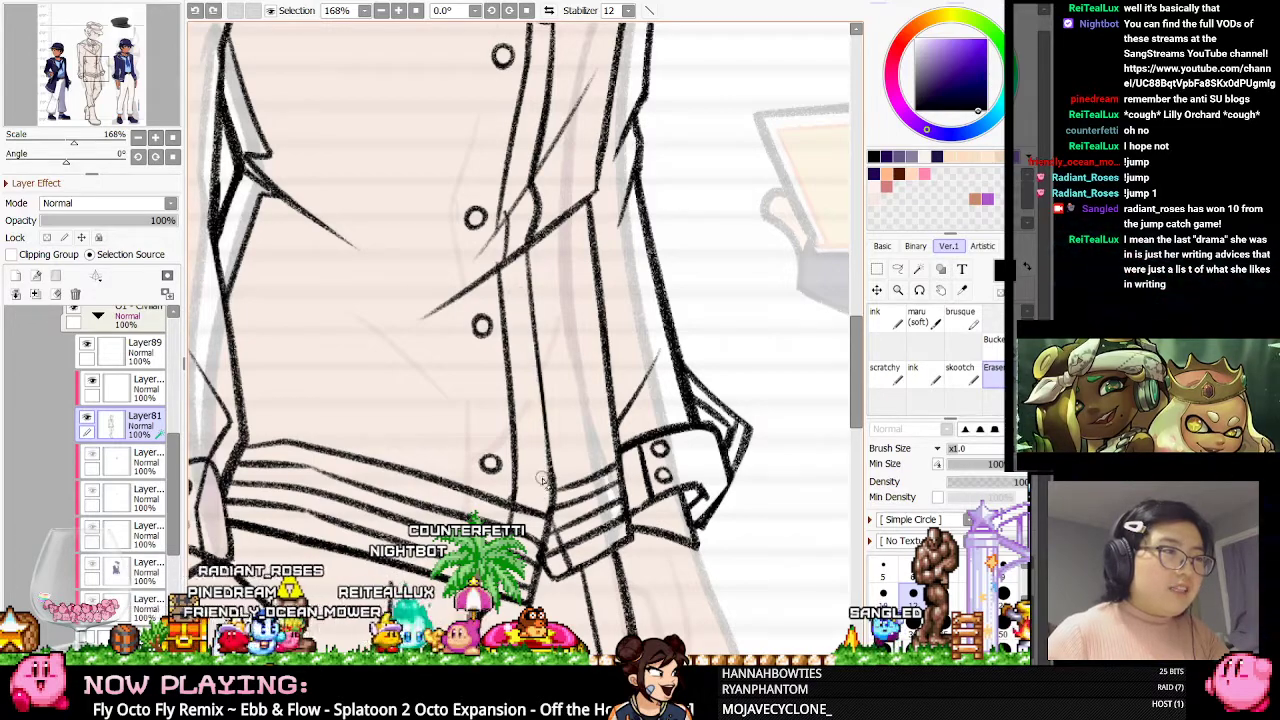
Erase the inner line of the coat's front edge between the lapel tip and the waist fold and redraw it thinner with the skootch brush
left_click(88, 419)
left_click(88, 419)
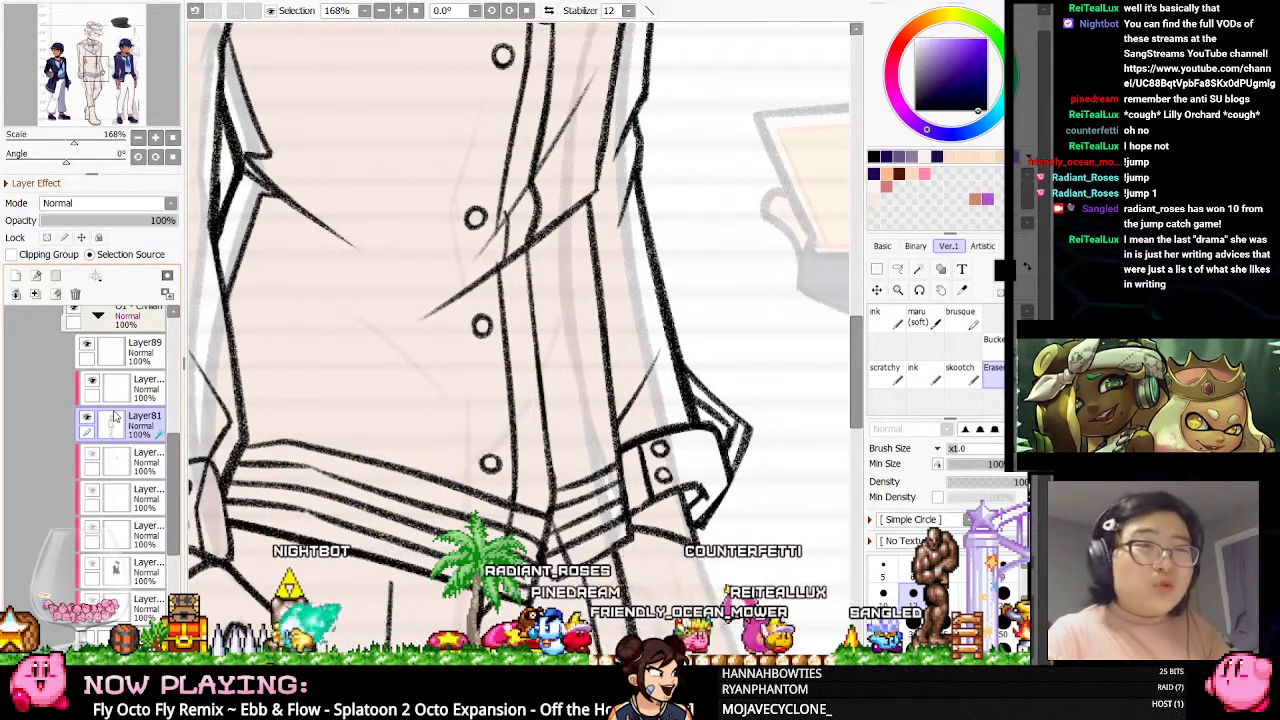
scroll(343, 411, "down", 5)
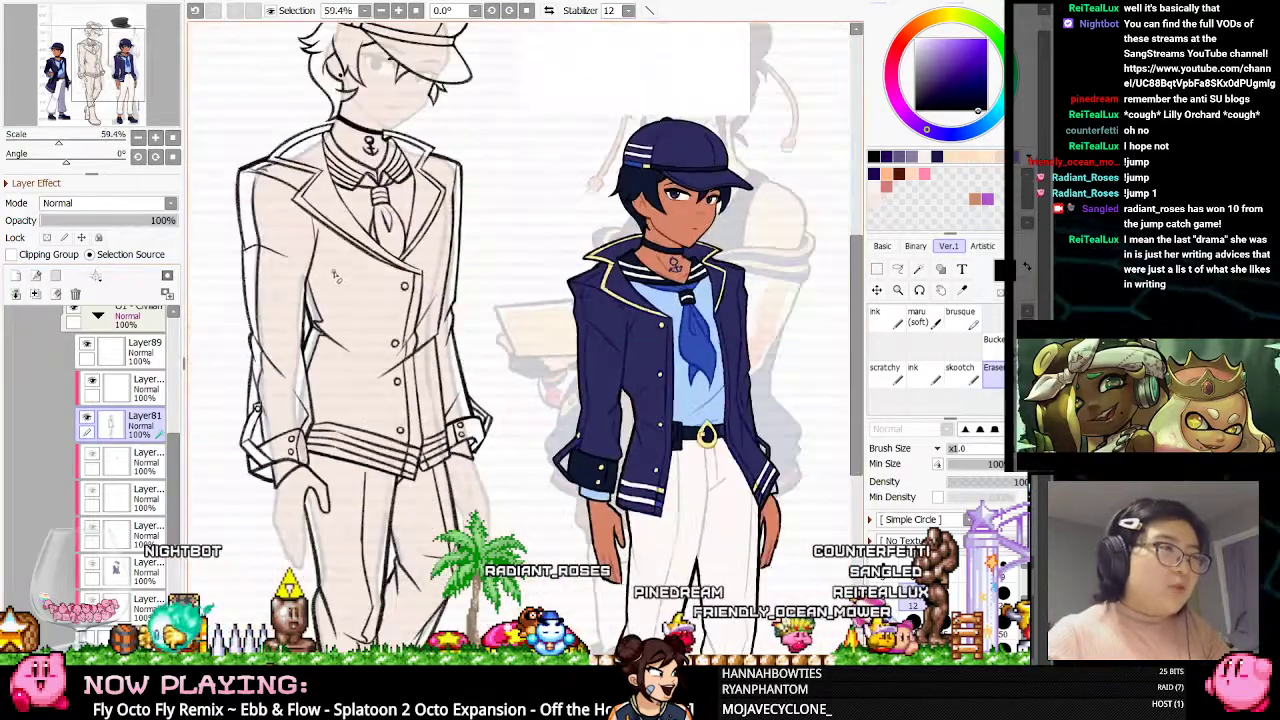
scroll(340, 290, "up", 6)
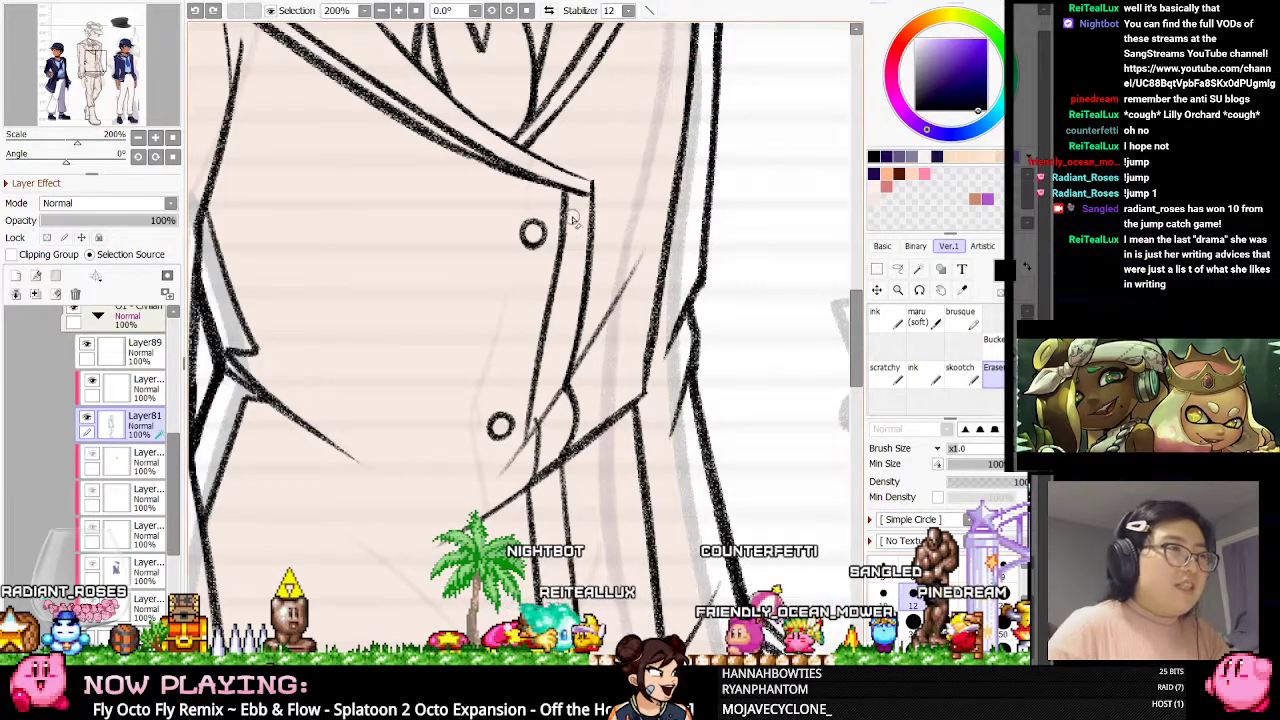
left_click_drag(562, 218, 537, 366)
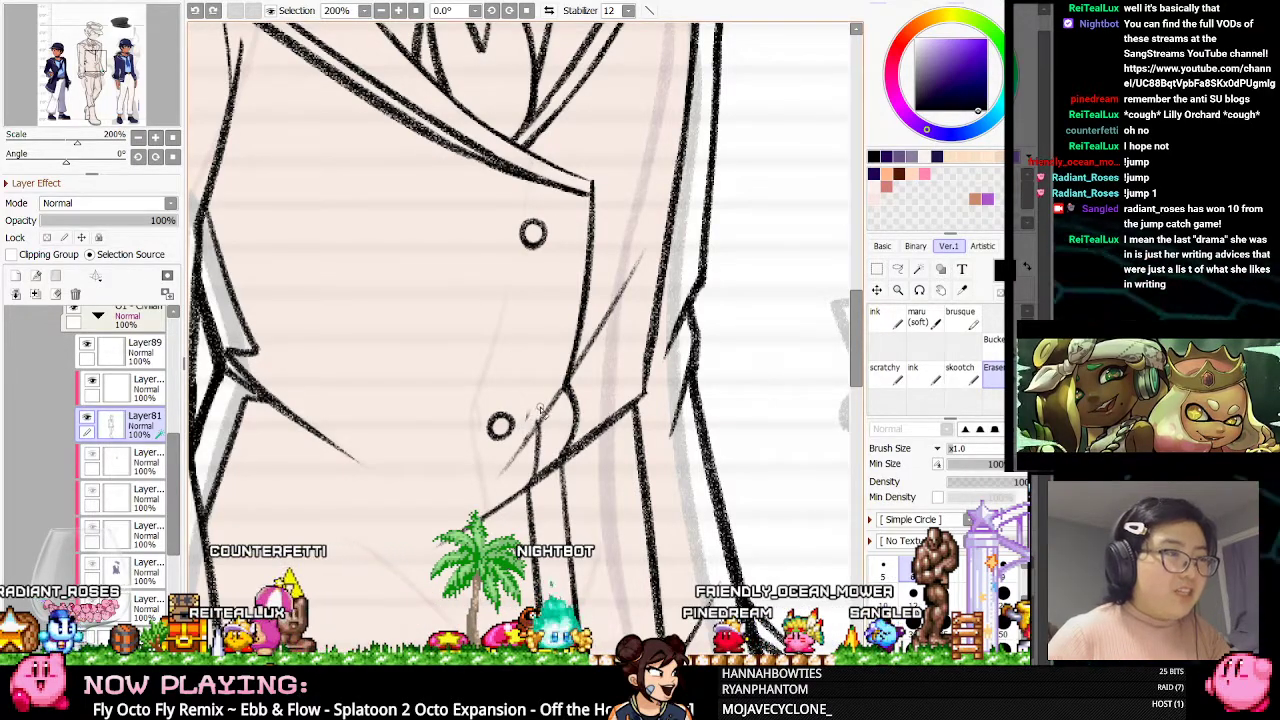
left_click(960, 374)
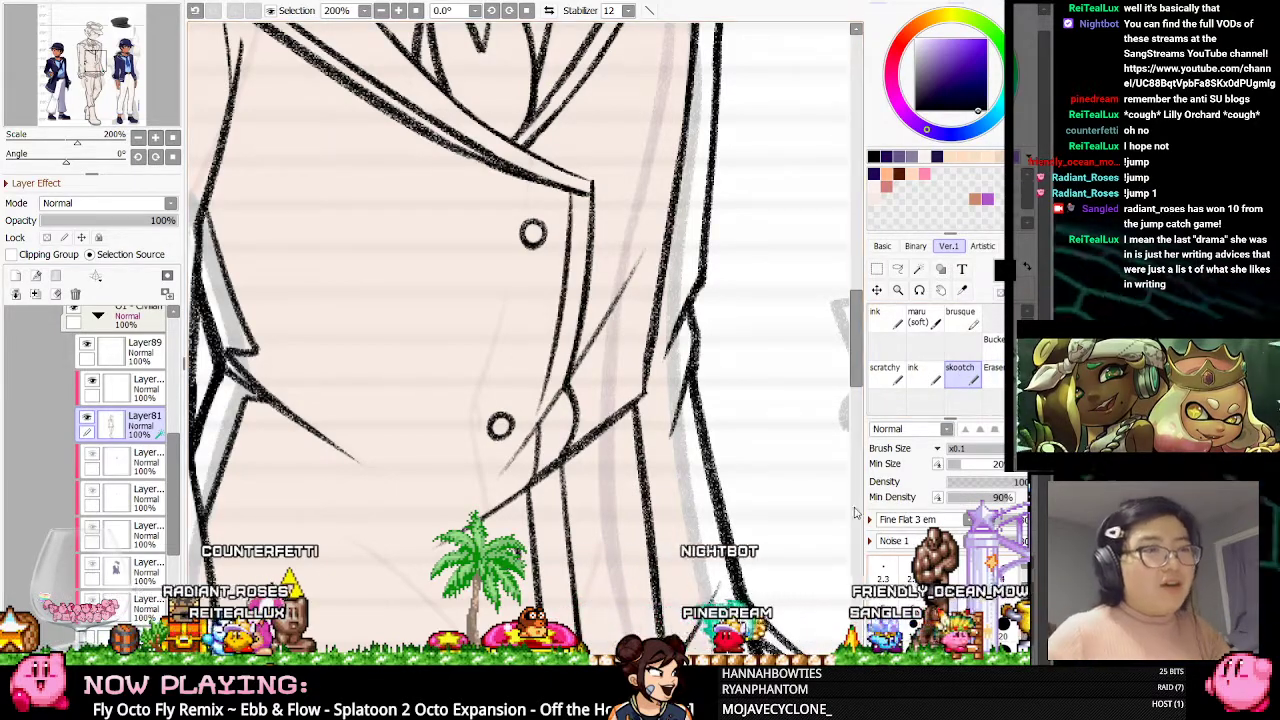
key("ctrl+z")
mouse_move(561, 198)
left_mouse_down()
mouse_move(551, 357)
mouse_move(519, 452)
mouse_move(551, 380)
mouse_move(537, 414)
mouse_move(568, 205)
left_mouse_up()
key("ctrl+z")
key("ctrl+z")
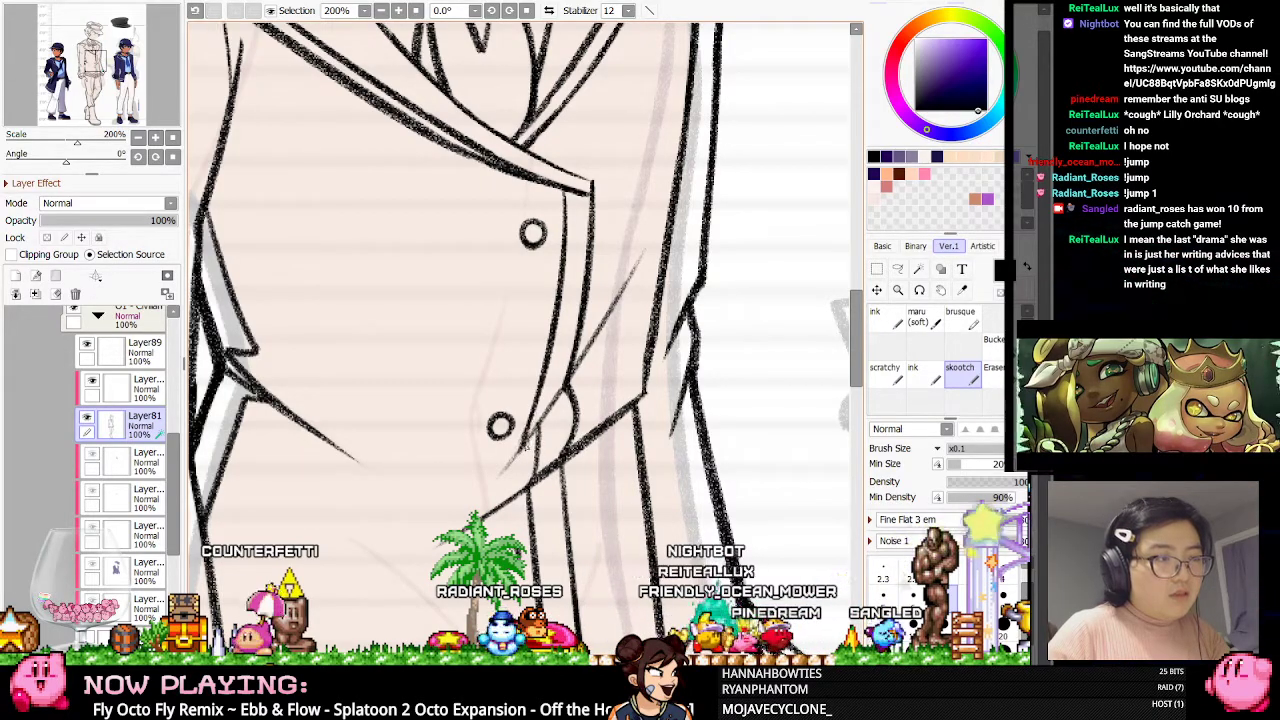
Inspect the coat, hem and cuffs in mirrored and normal views and compare the whole figure with the two finished characters
scroll(626, 276, "down", 8)
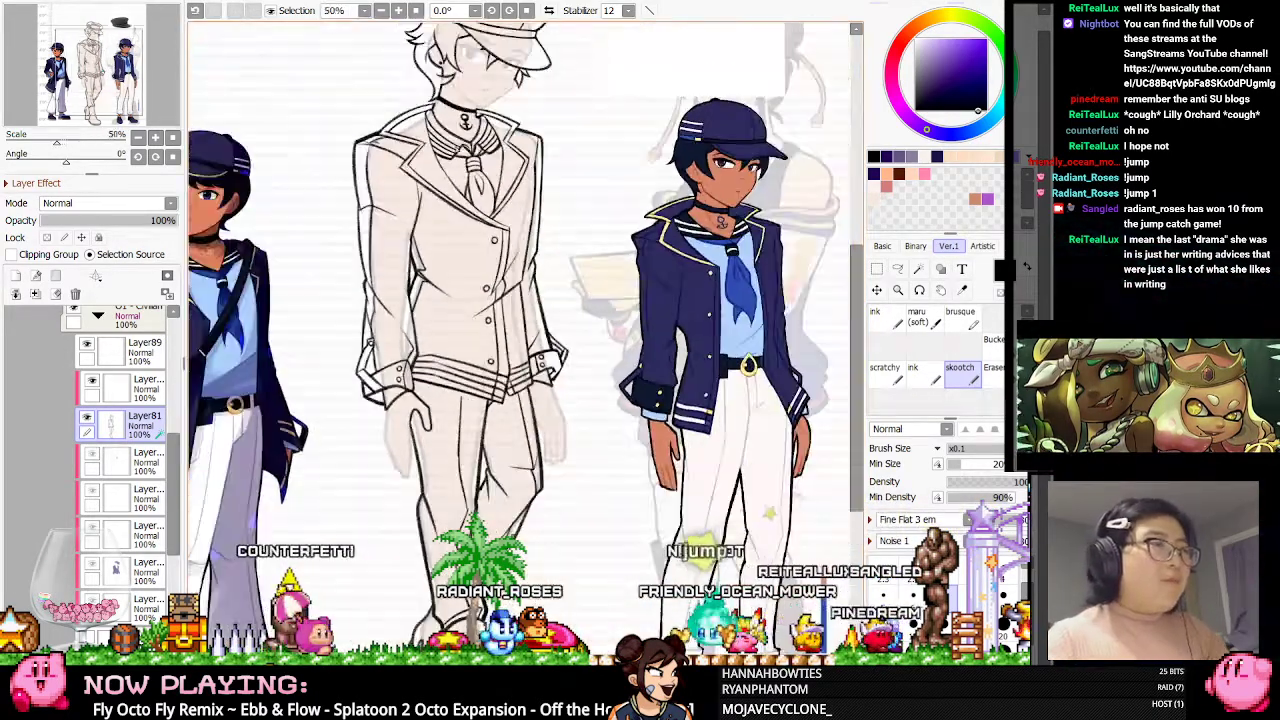
scroll(484, 233, "up", 5)
scroll(483, 232, "up", 1)
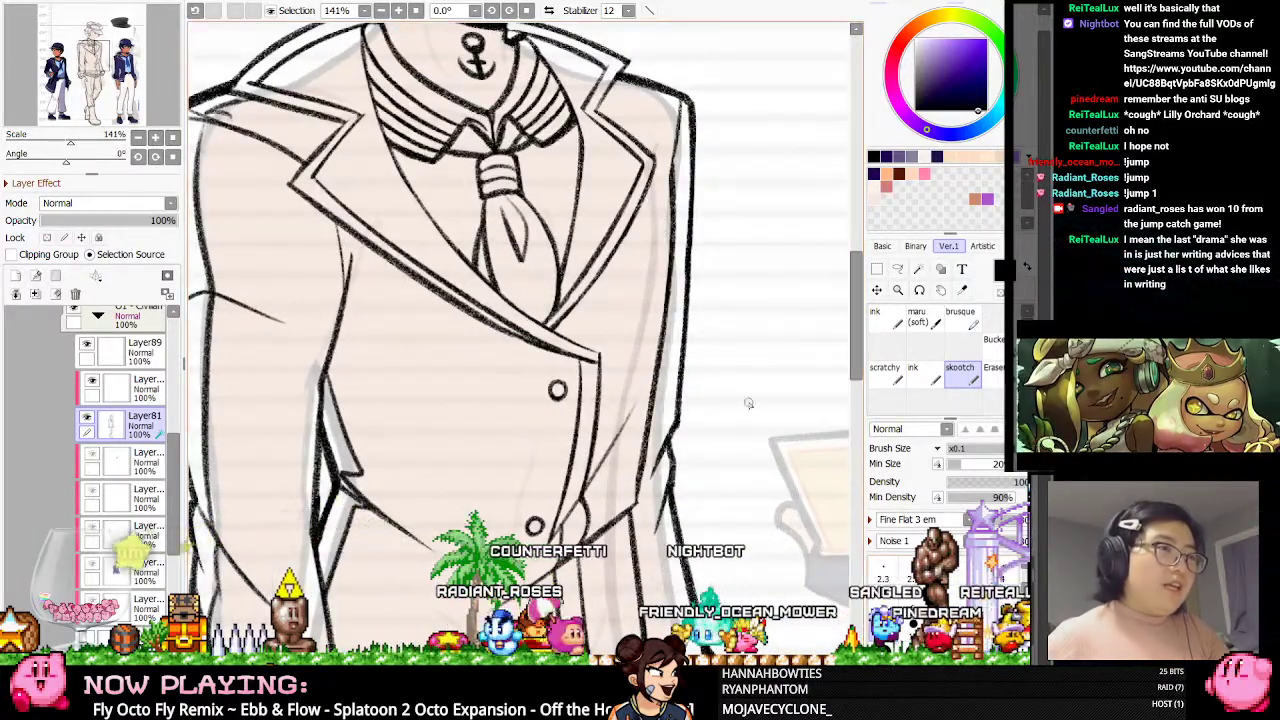
left_click(549, 12)
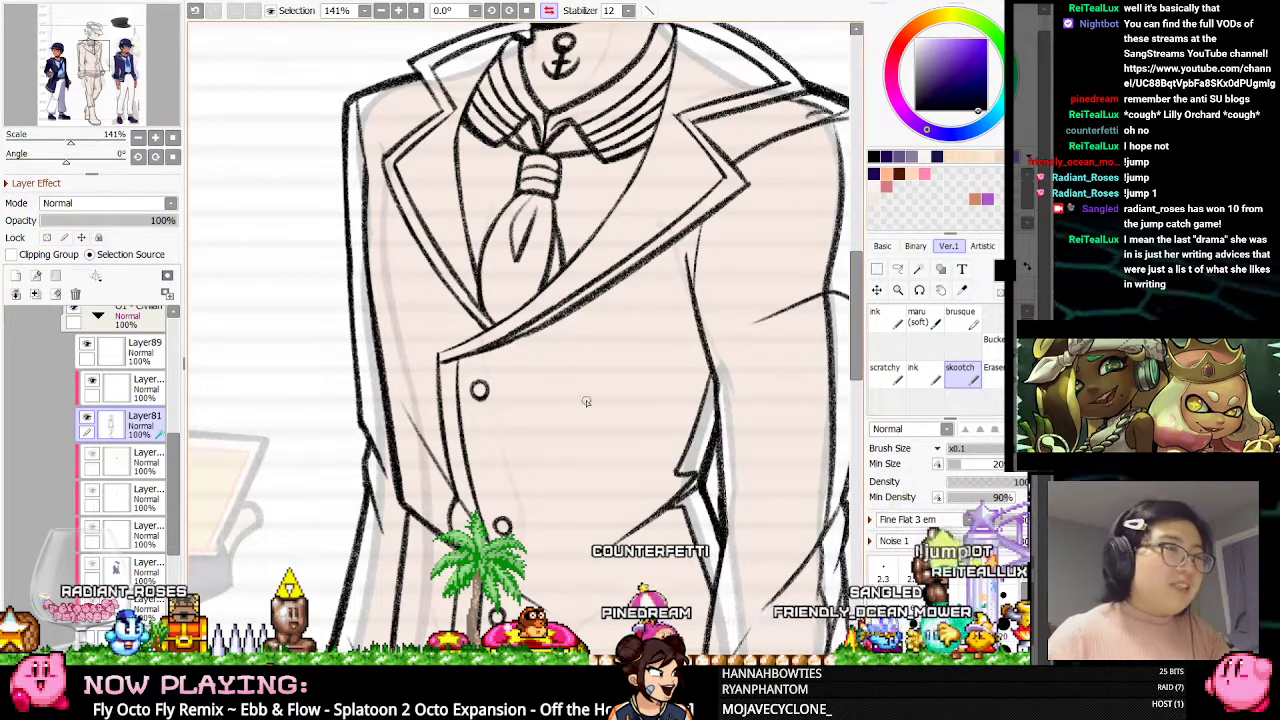
left_click_drag(856, 311, 856, 370)
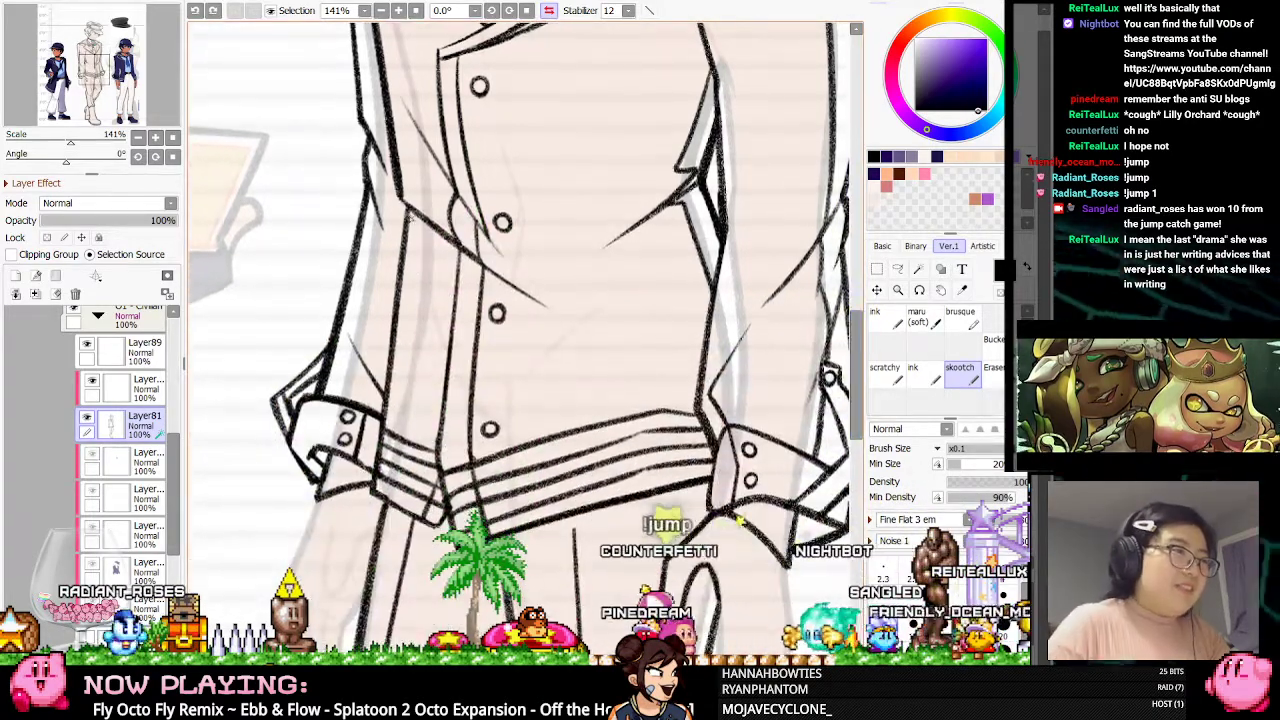
left_click_drag(403, 258, 376, 465)
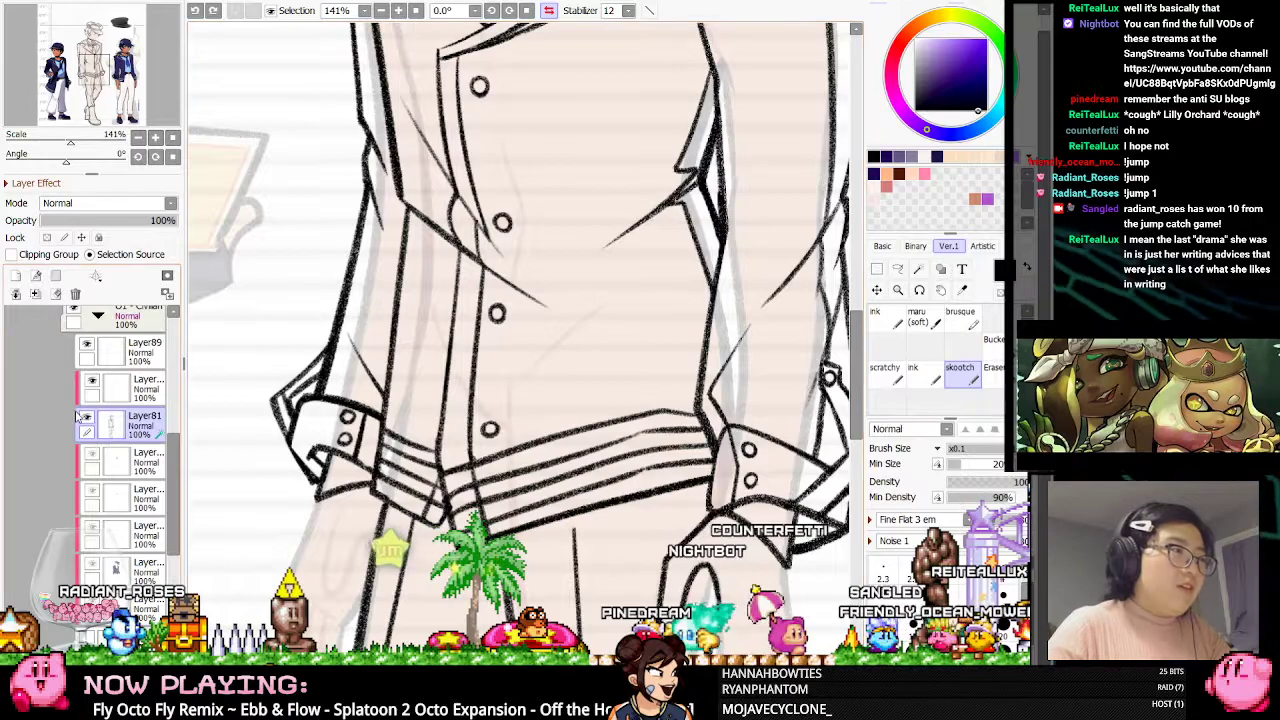
key("e")
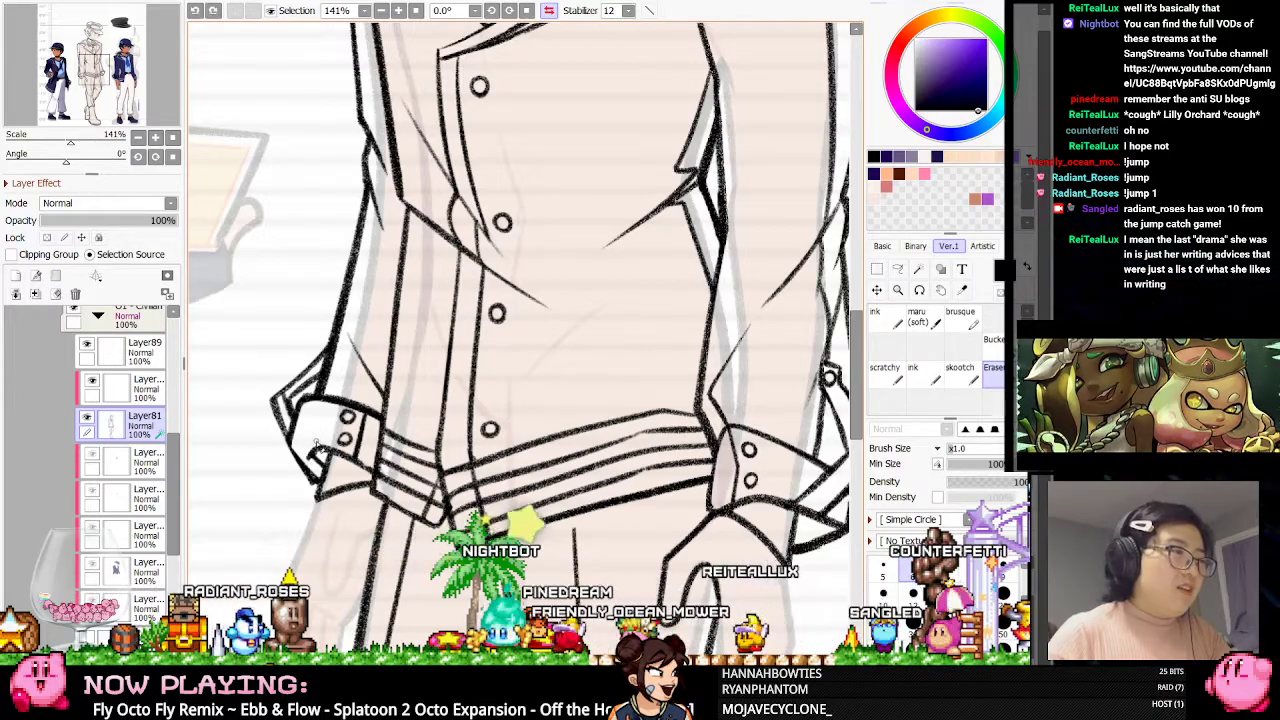
left_click(548, 10)
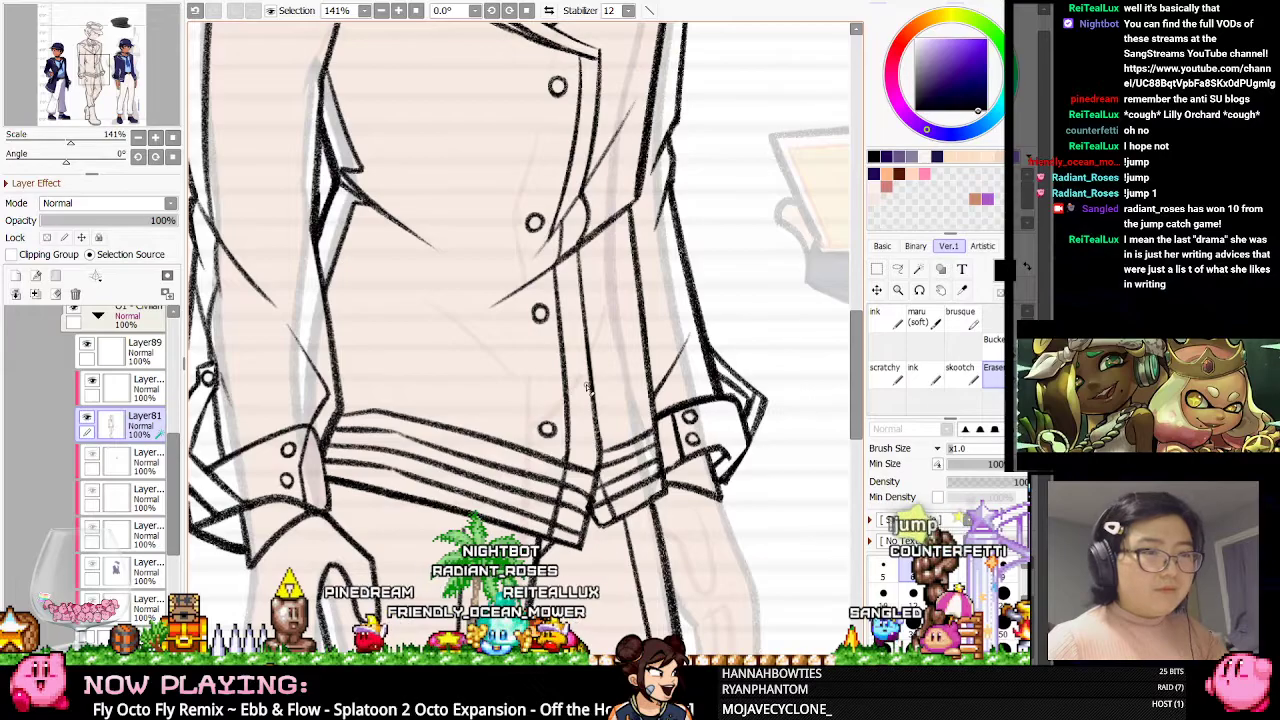
scroll(580, 390, "down", 4)
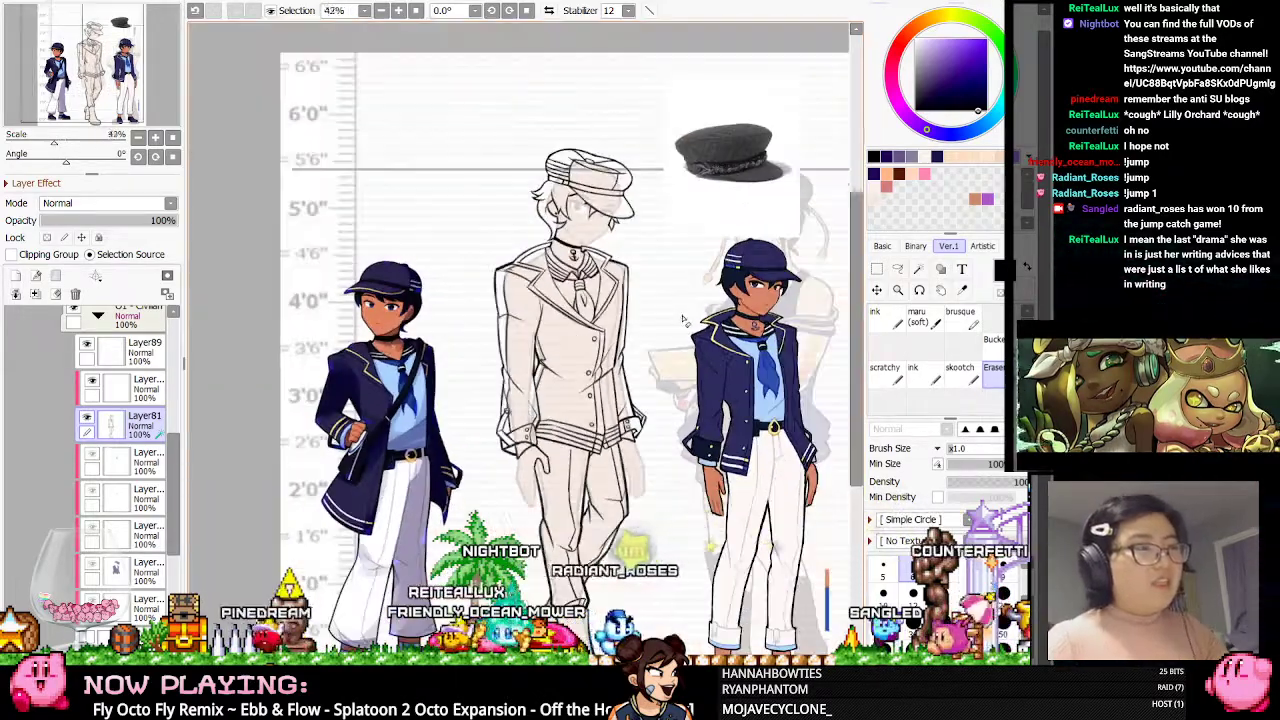
scroll(627, 295, "up", 3)
scroll(520, 340, "down", 3)
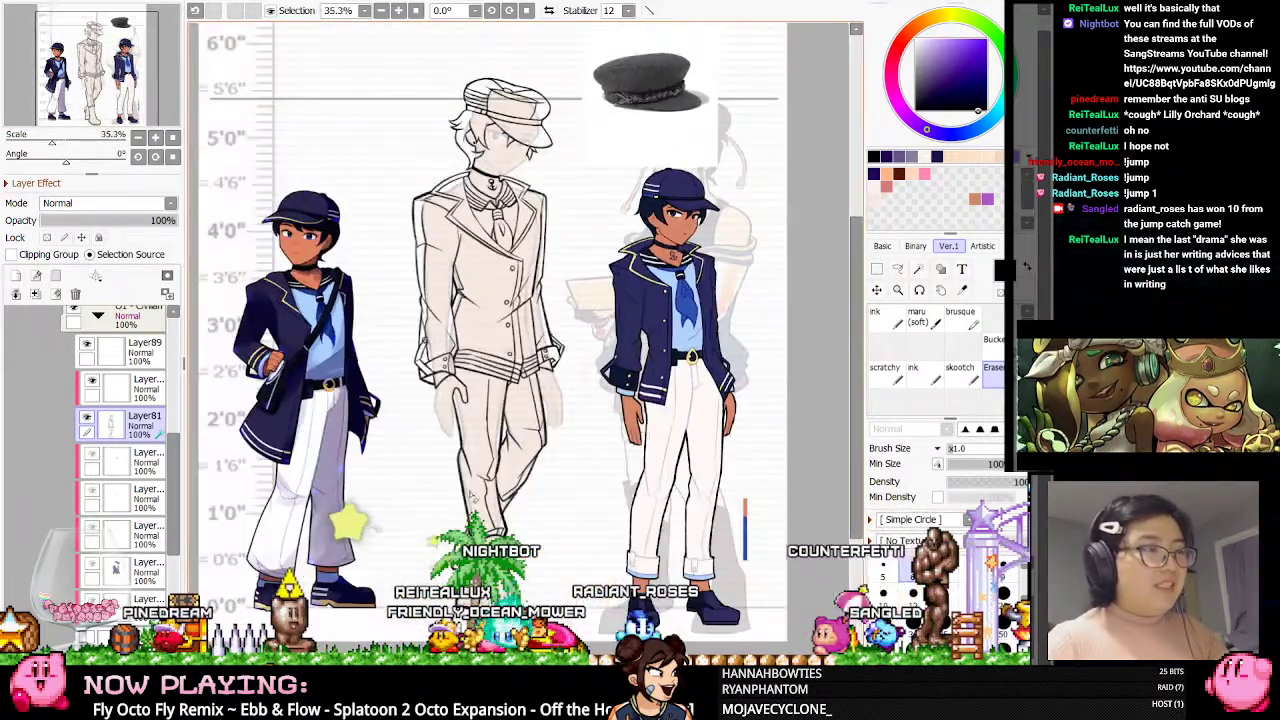
scroll(520, 340, "up", 1)
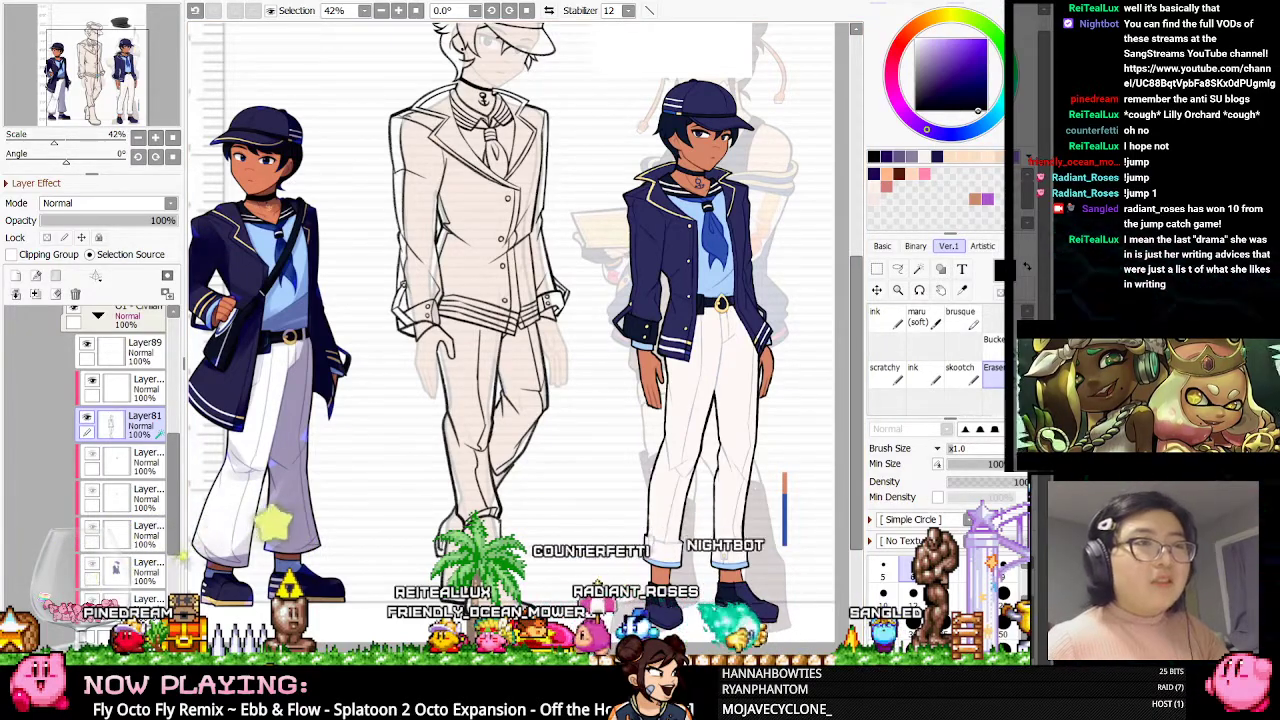
scroll(520, 340, "down", 1)
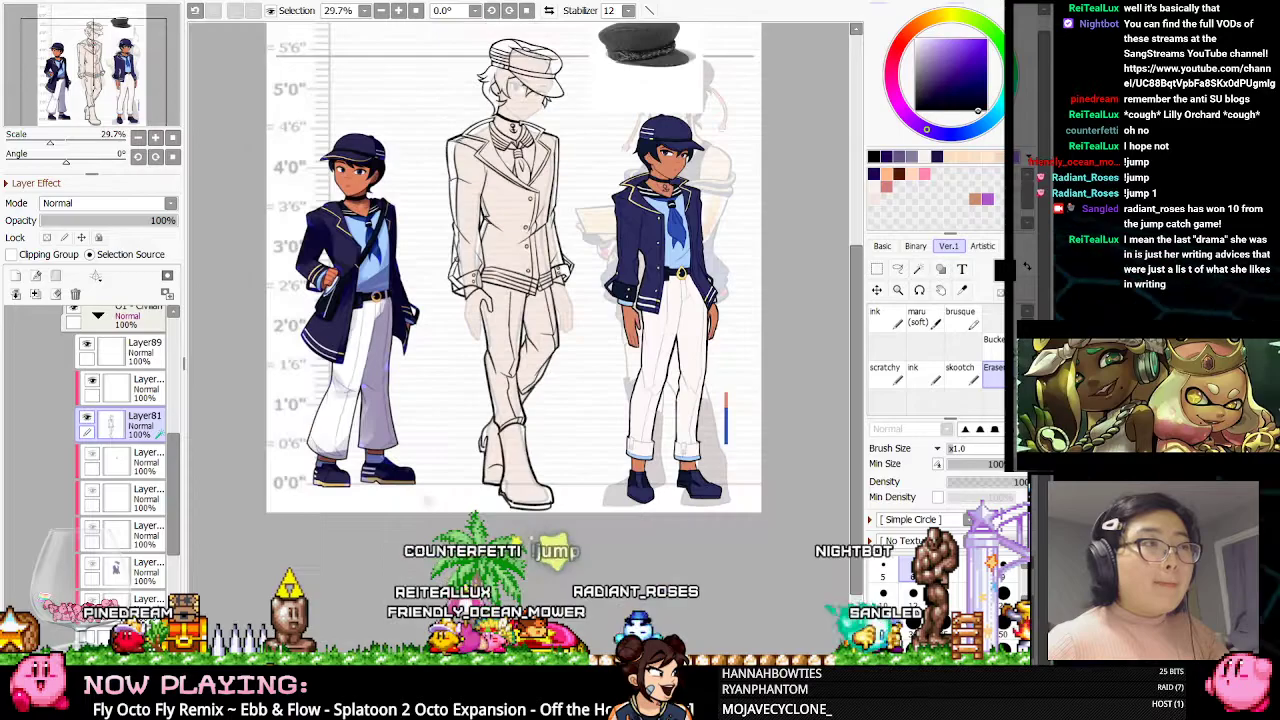
scroll(520, 340, "up", 4)
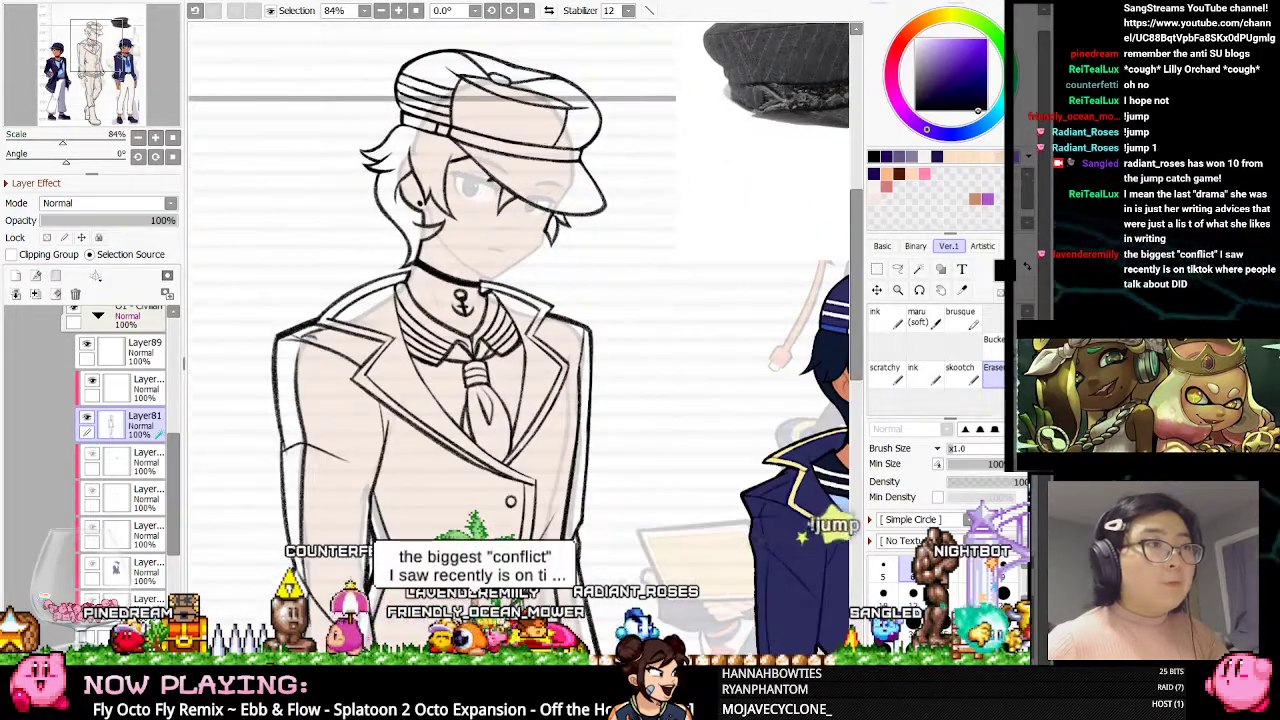
Mirror the view at the head, lower Layer81's opacity to 57% and add a new unclipped layer above it for redrawing with skootch
left_click(549, 10)
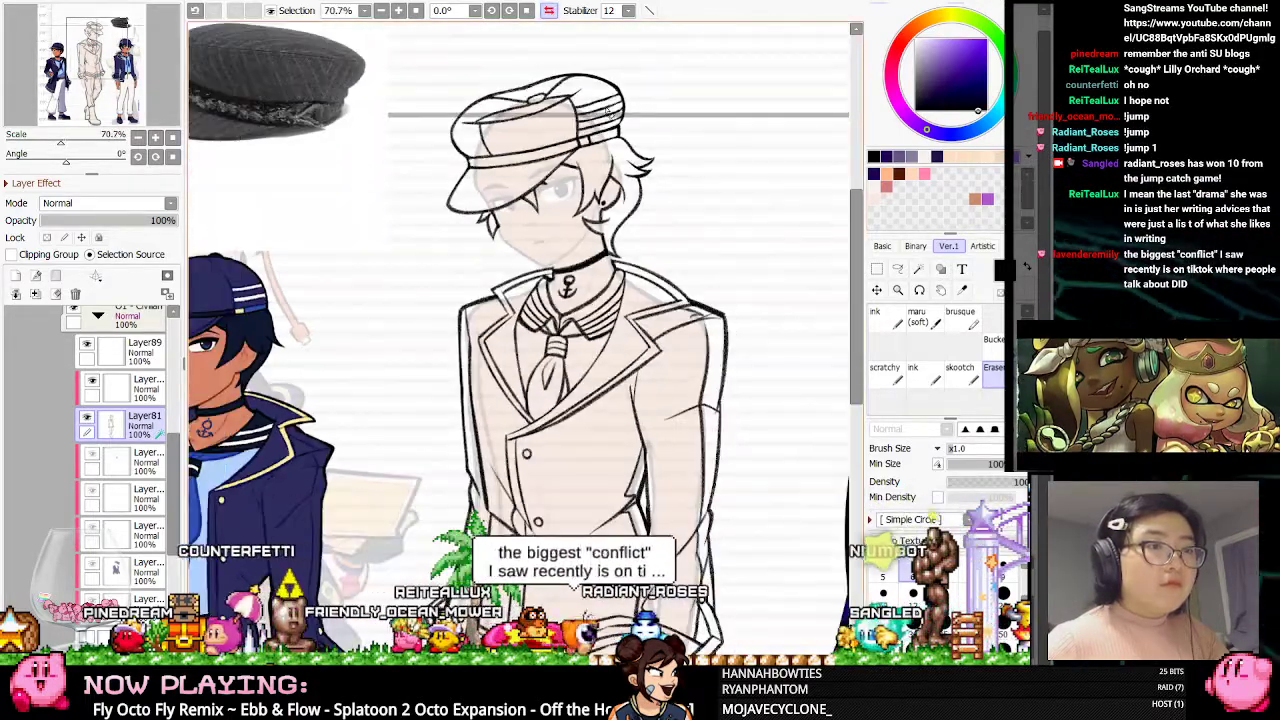
scroll(607, 112, "up", 3)
left_click(87, 416)
left_click(87, 416)
left_click(119, 222)
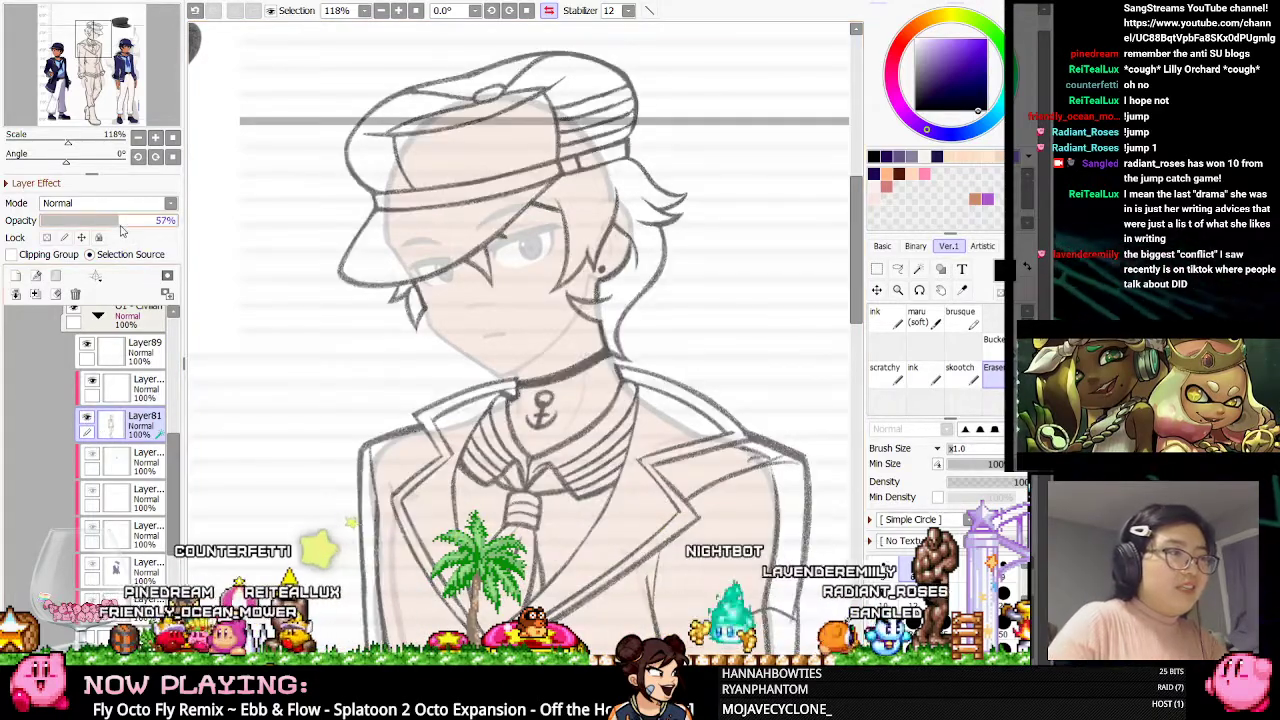
left_click(56, 276)
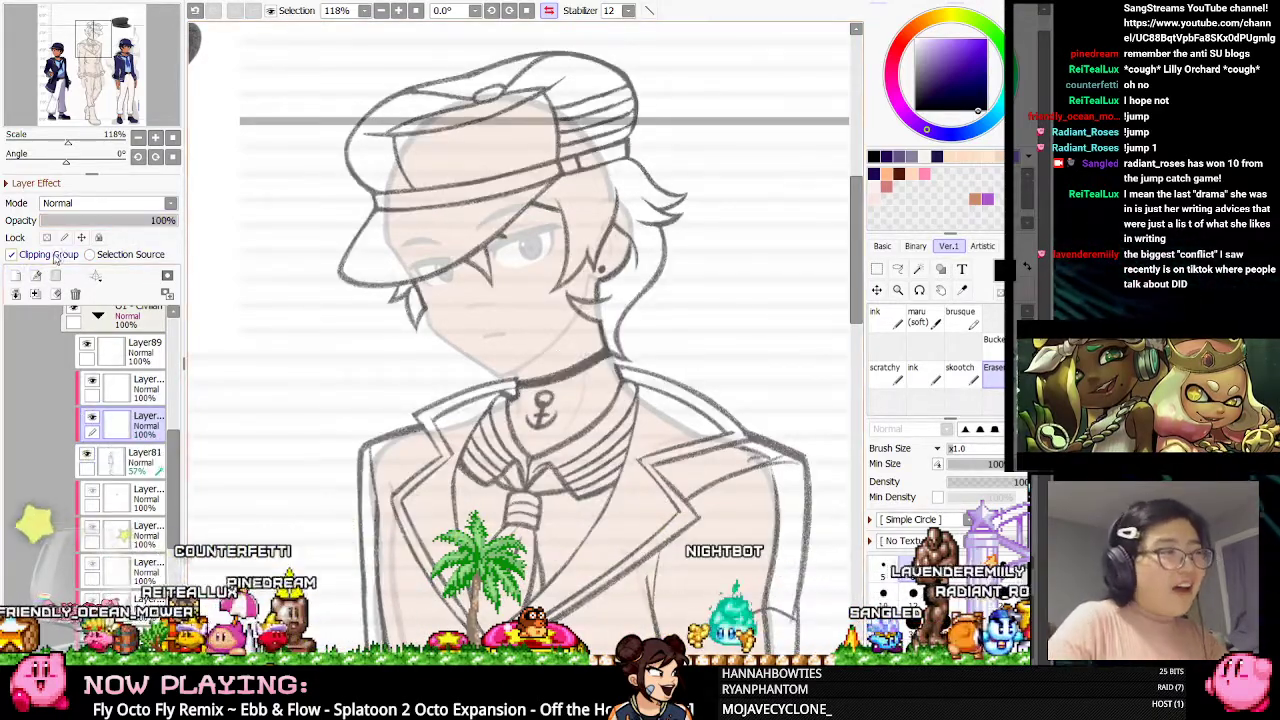
key("n")
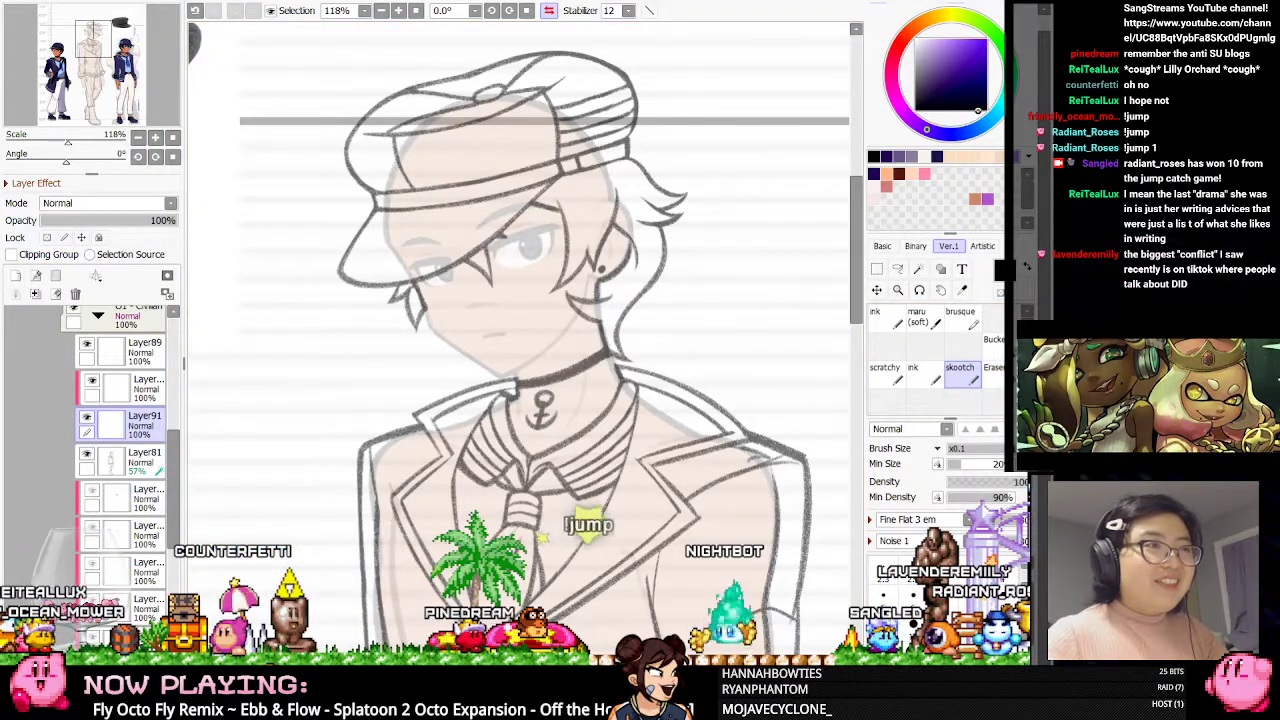
Draw the lower edge of the flicked hair lock behind the ear on the new layer with the skootch brush
scroll(554, 179, "up", 3)
scroll(554, 179, "down", 1)
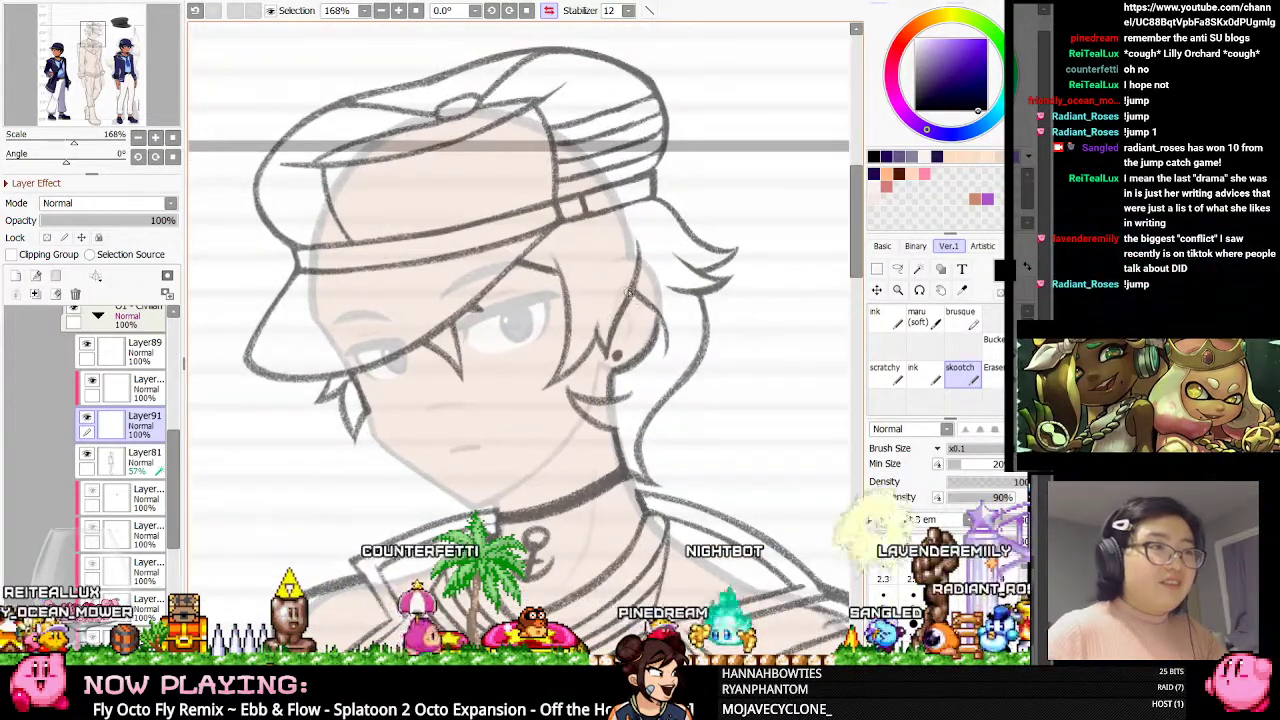
mouse_move(632, 296)
left_mouse_down()
mouse_move(684, 298)
mouse_move(734, 277)
left_mouse_up()
key("ctrl+z")
left_click_drag(628, 292, 739, 278)
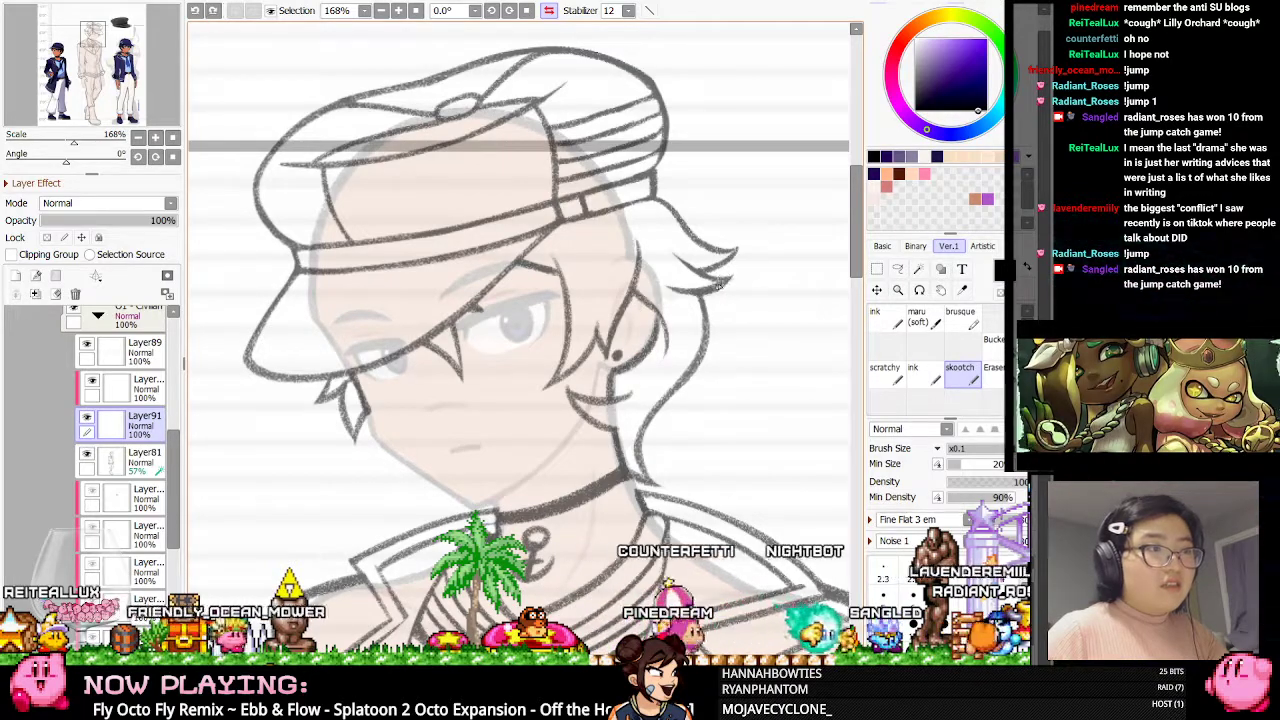
mouse_move(632, 296)
left_mouse_down()
mouse_move(670, 302)
mouse_move(736, 266)
left_mouse_up()
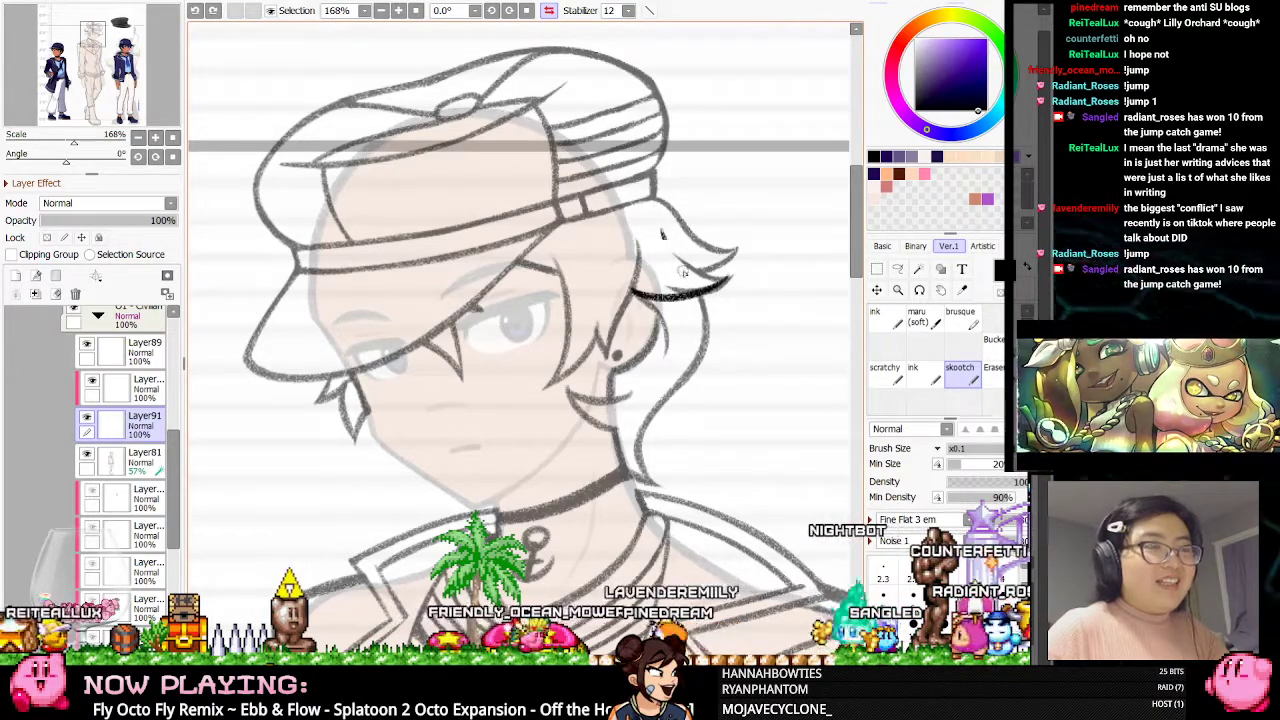
Draw the flicked lock's upper strand and the back hair outline from the cap band down into it, retrying the strokes
left_click_drag(674, 263, 710, 282)
key("ctrl+z")
mouse_move(657, 236)
left_mouse_down()
mouse_move(674, 262)
mouse_move(728, 280)
left_mouse_up()
key("ctrl+z")
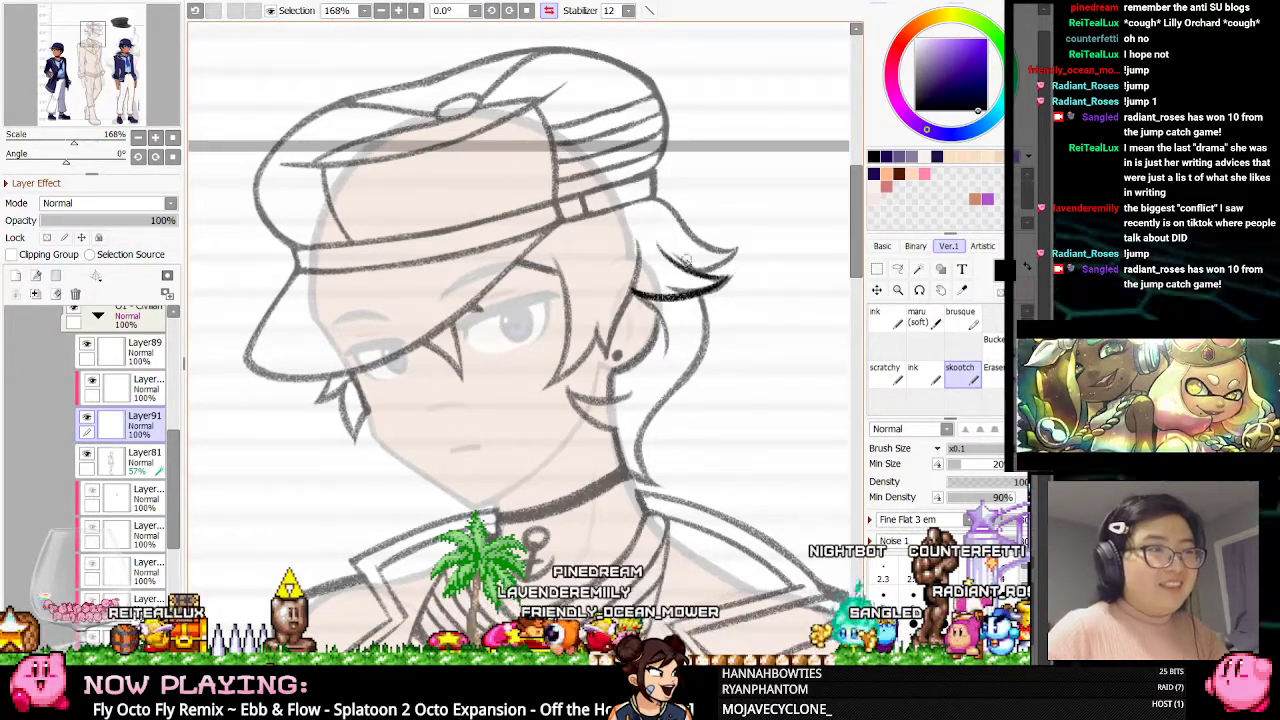
left_click_drag(646, 198, 701, 281)
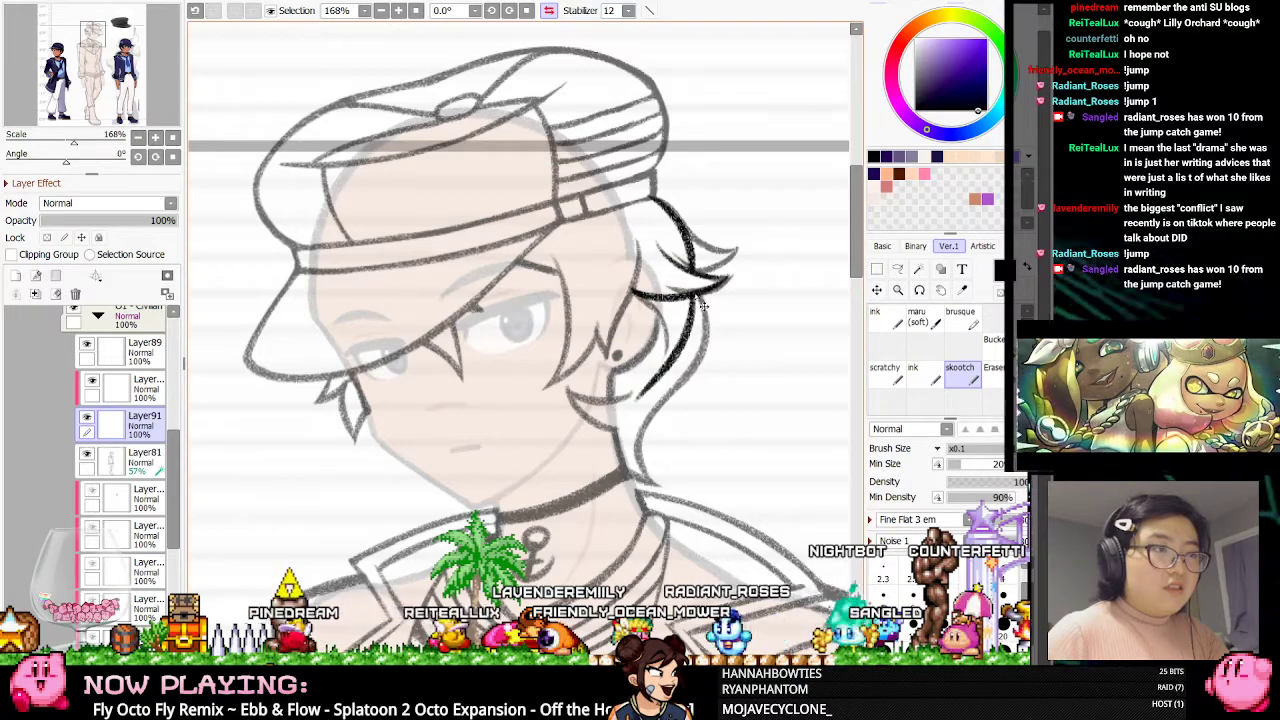
Redraw the nape hair's outer contour from the flicked lock toward the collar and restore the unmirrored view
key("ctrl+z")
left_click_drag(703, 306, 643, 448)
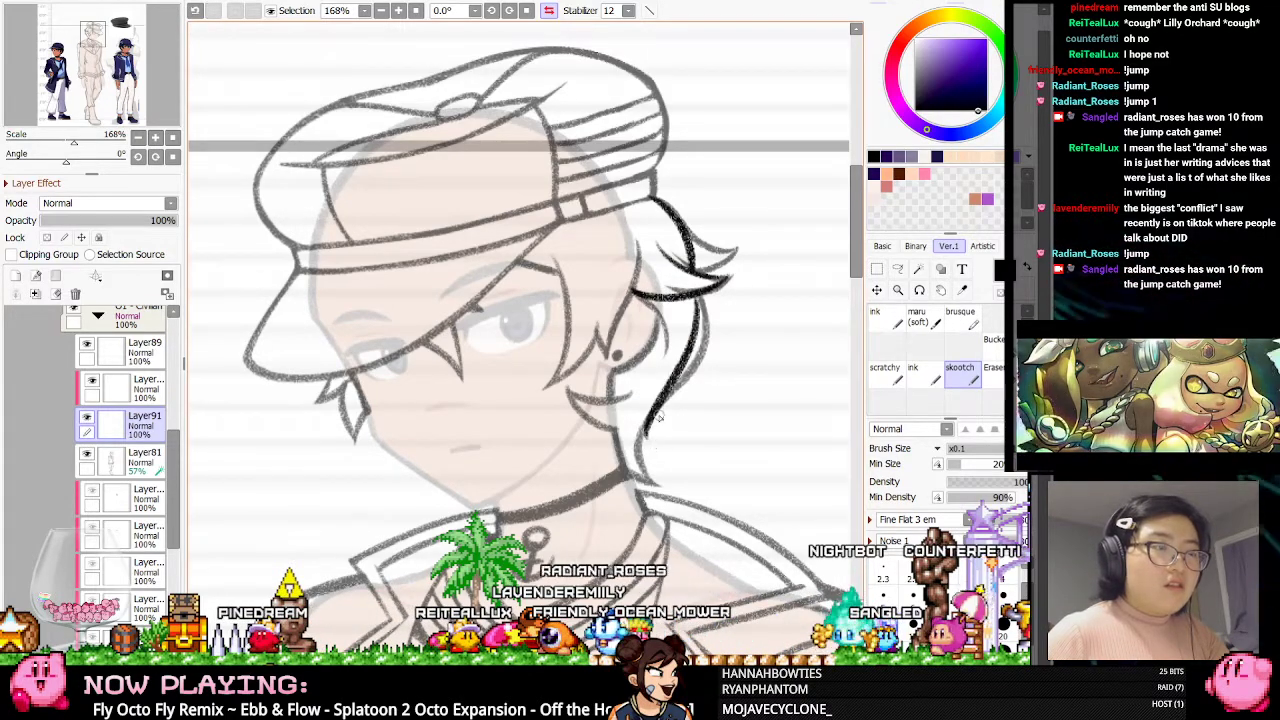
left_click_drag(697, 292, 650, 448)
key("h")
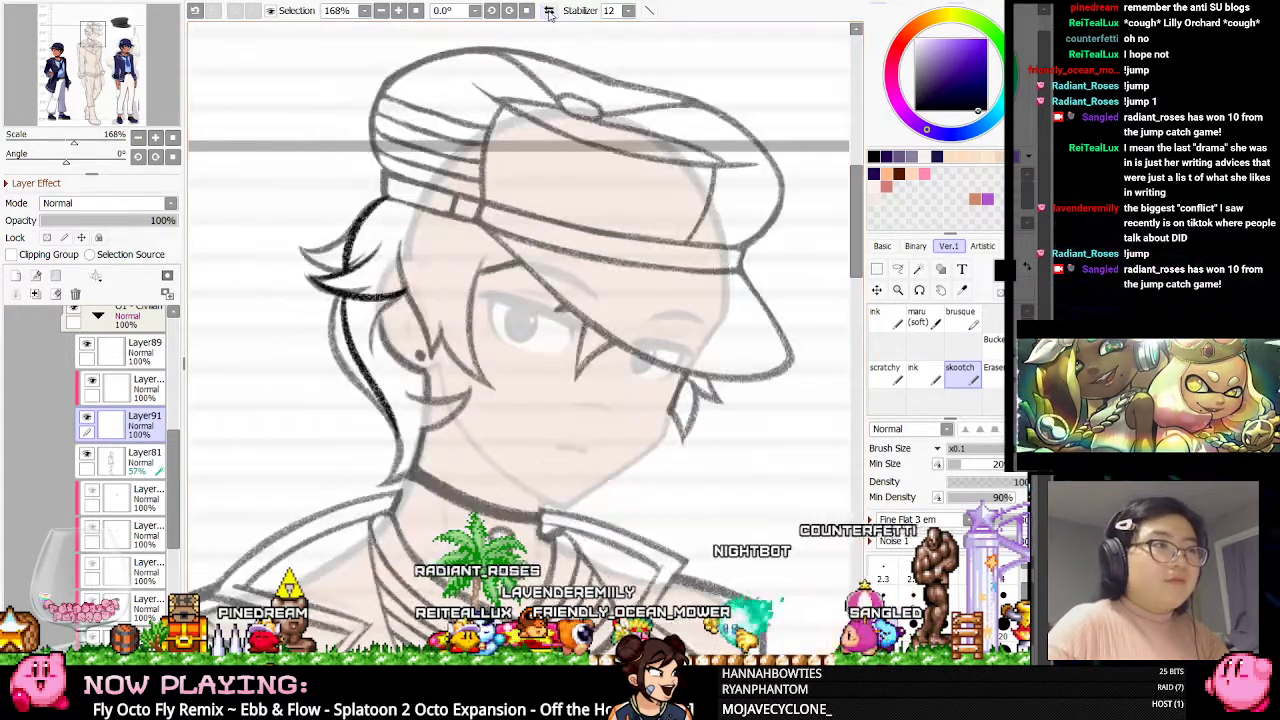
Clean up the redrawn hair strokes with the eraser and erase the old flick and nape hair lines on Layer81
left_click(993, 376)
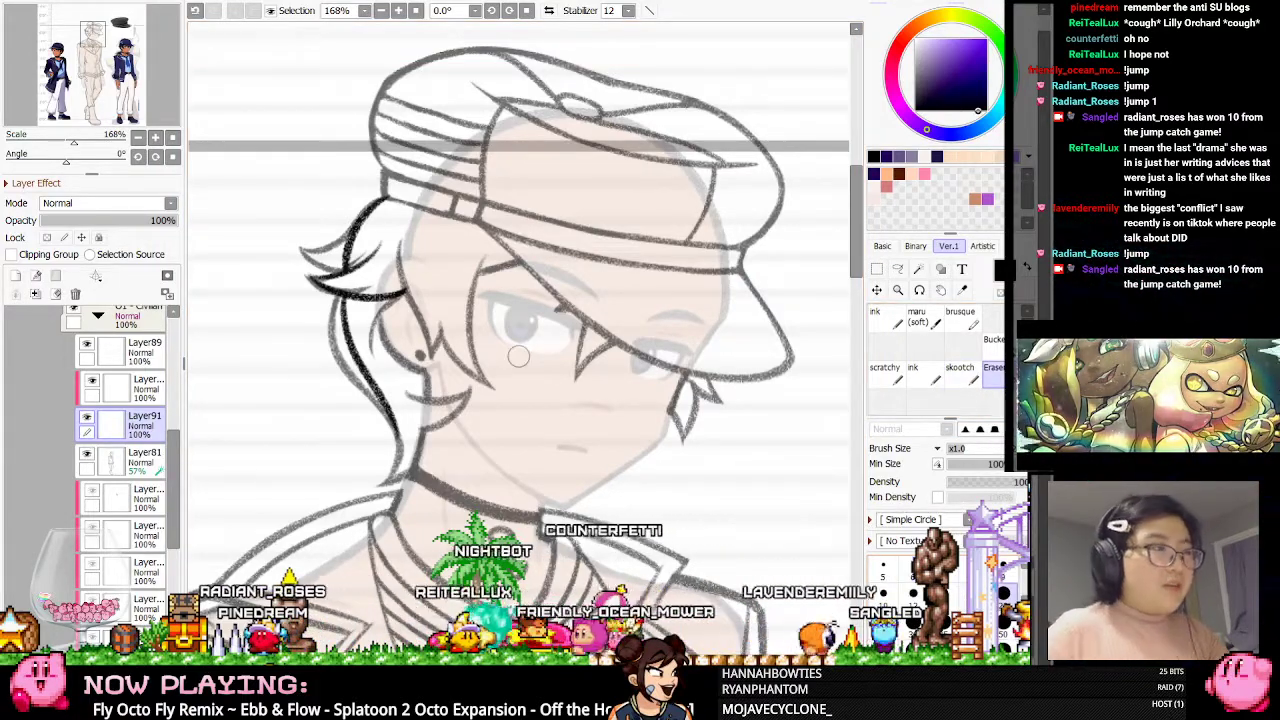
left_click(112, 455)
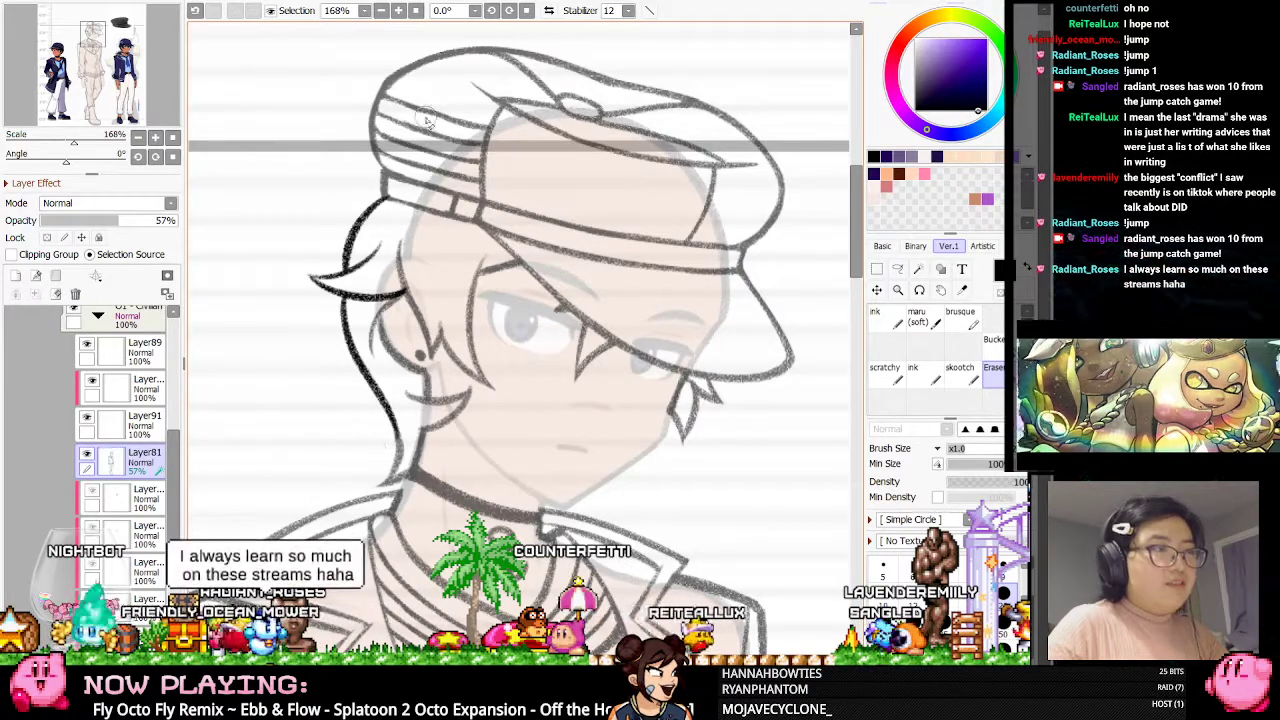
left_click(548, 10)
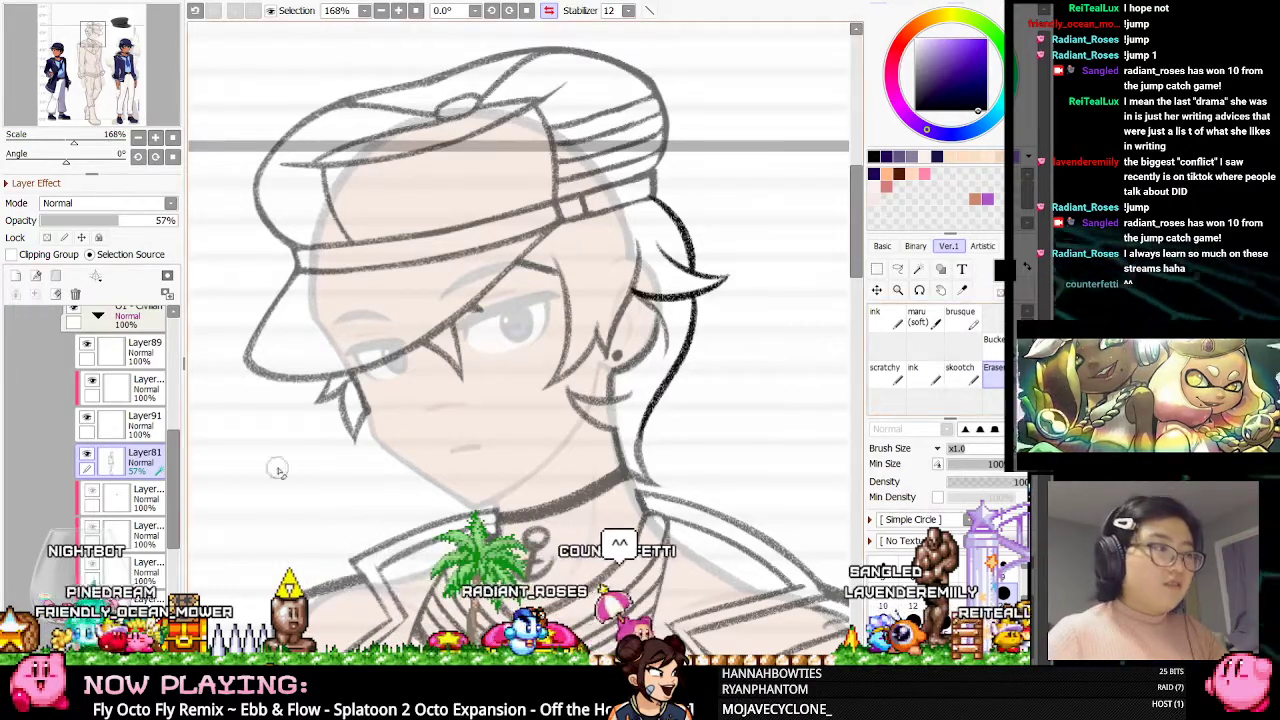
left_click(105, 430)
left_click(110, 458)
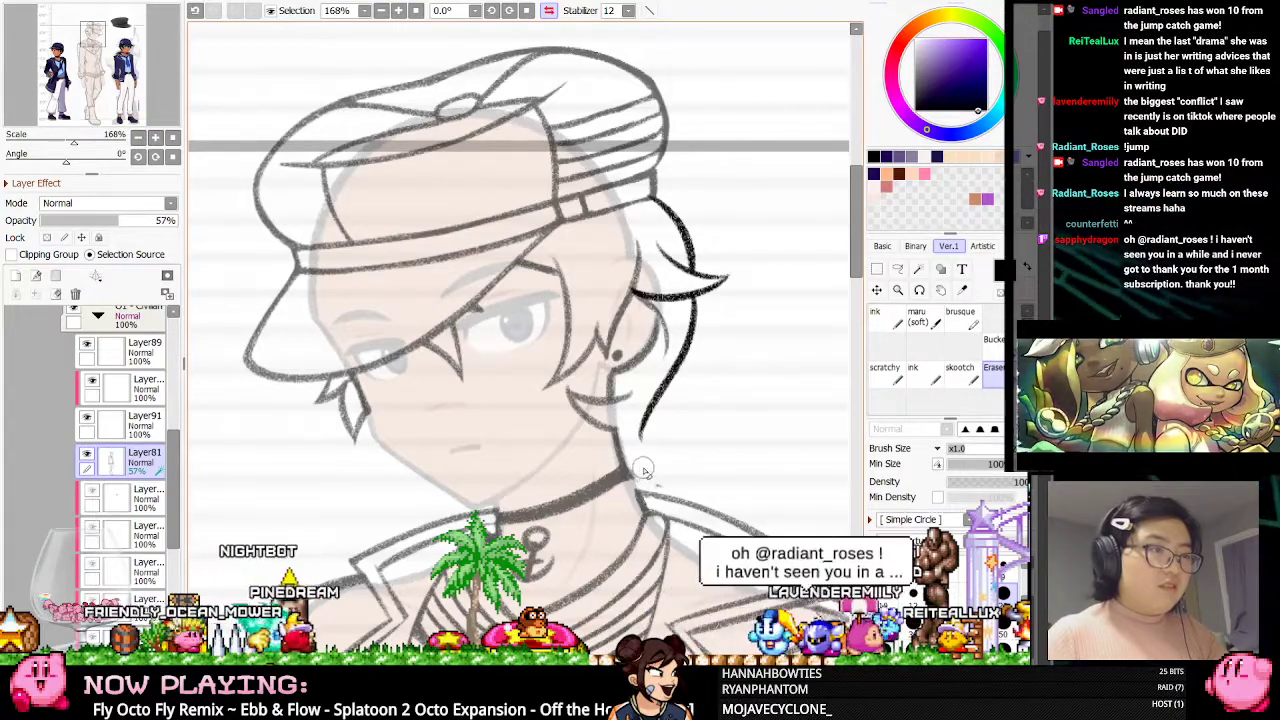
Draw the small flicked hair tips at the nape above the collar with the skootch brush, redoing the first attempt in mirrored view
left_click(959, 373)
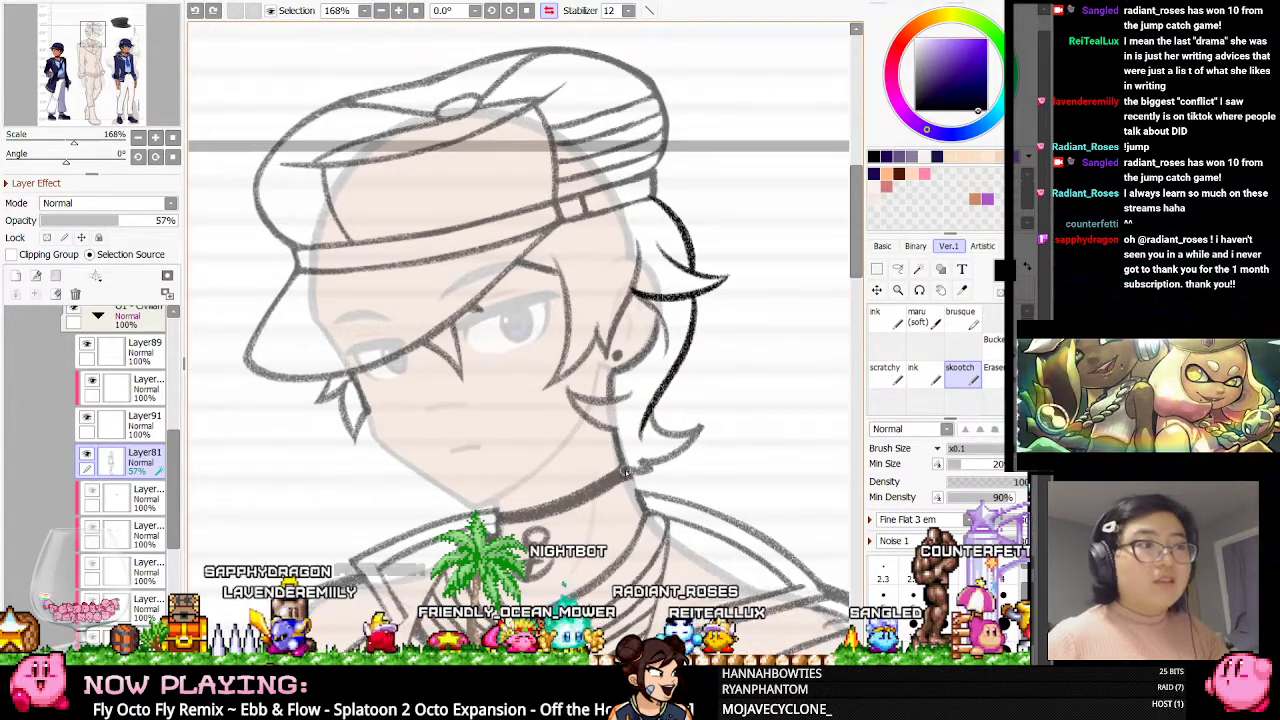
left_click(548, 10)
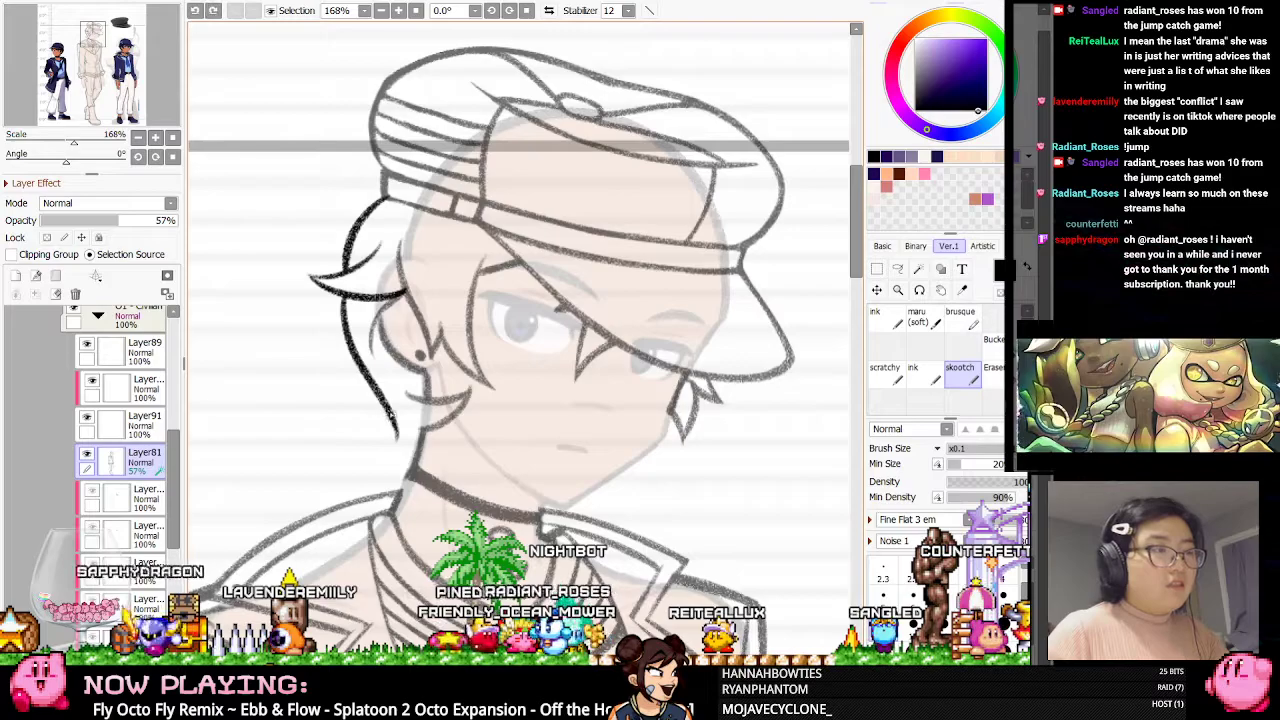
key("ctrl+z")
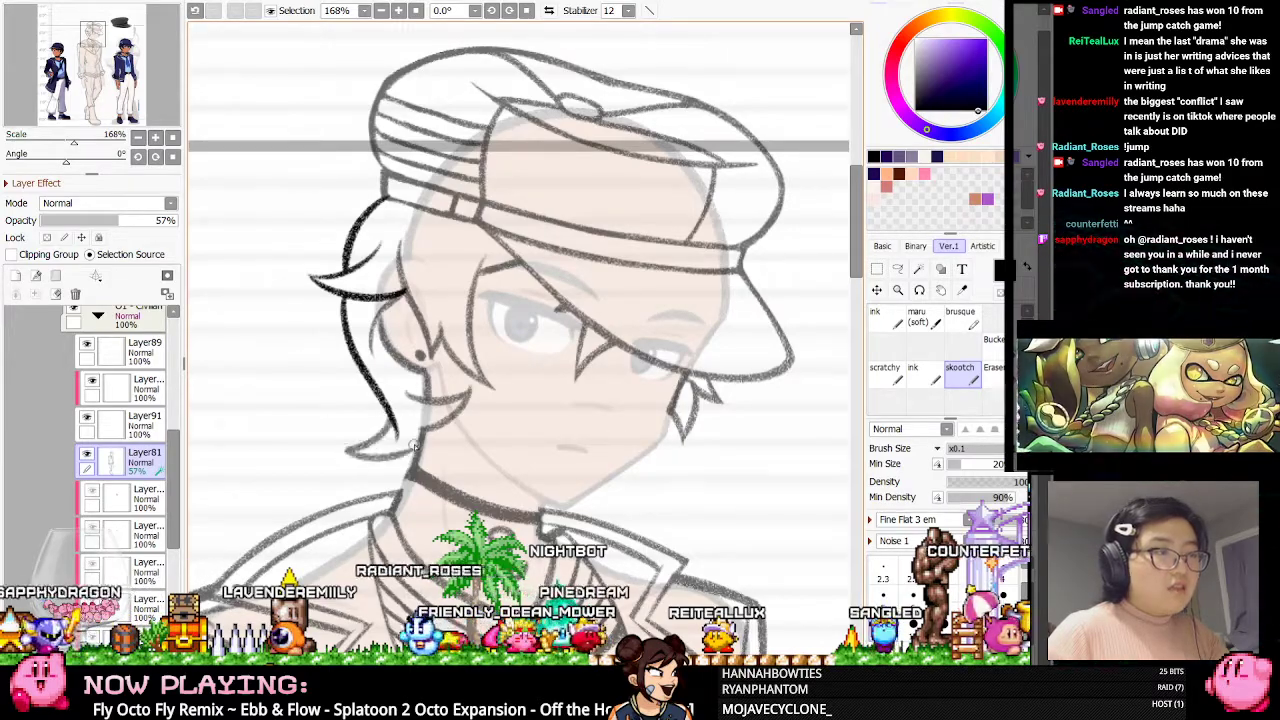
left_click(548, 10)
left_click(992, 375)
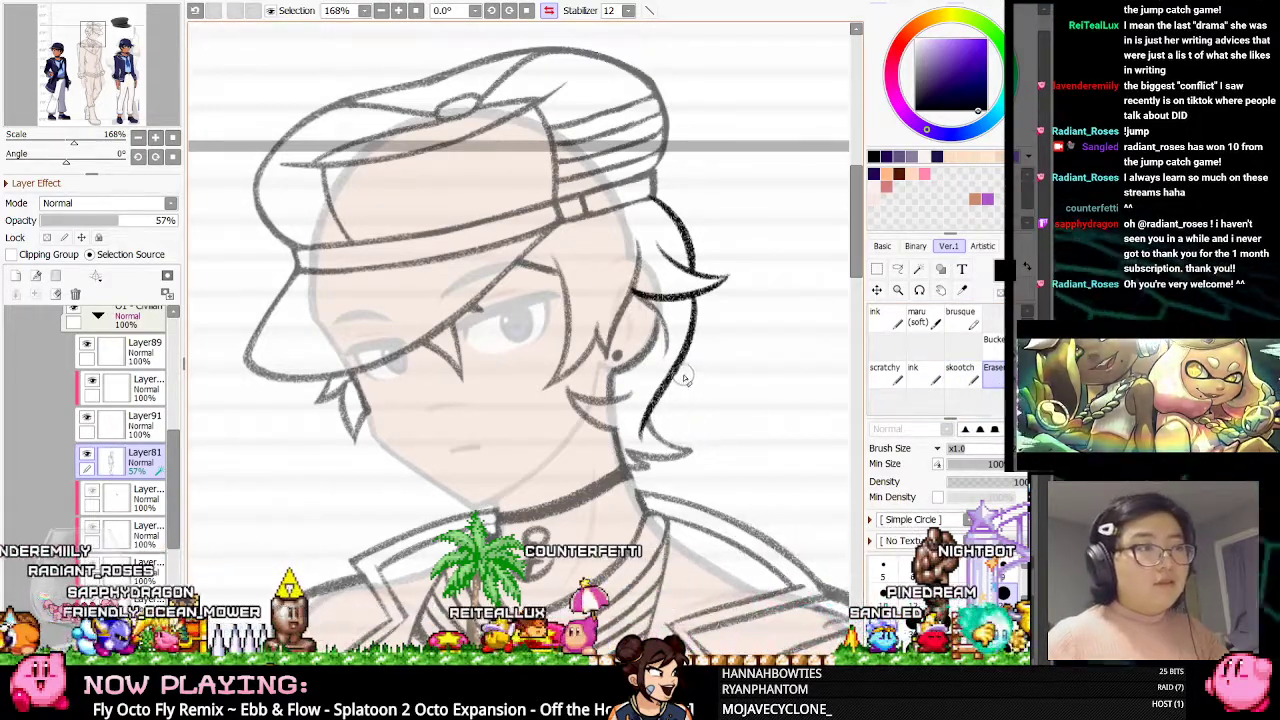
Restore Layer81 to 100% opacity and merge the redrawn hair from Layer91 into it, keeping a new empty layer above
left_click_drag(114, 222, 178, 222)
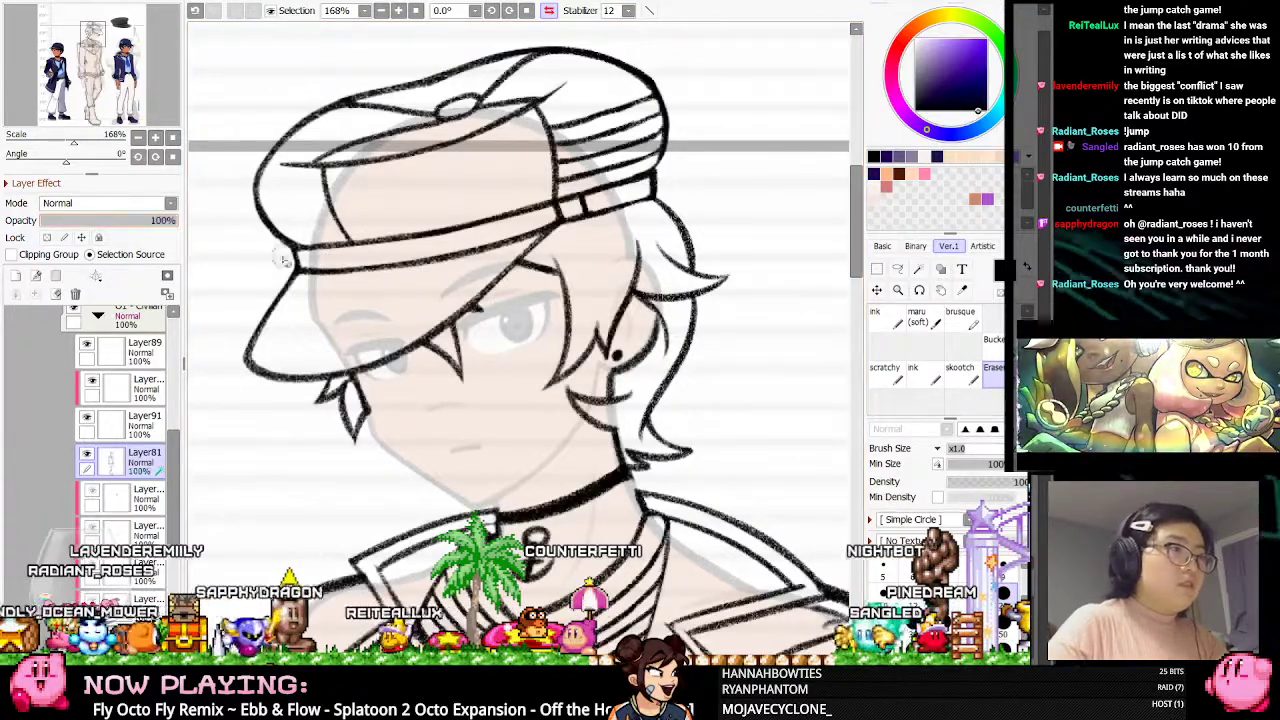
left_click(99, 427)
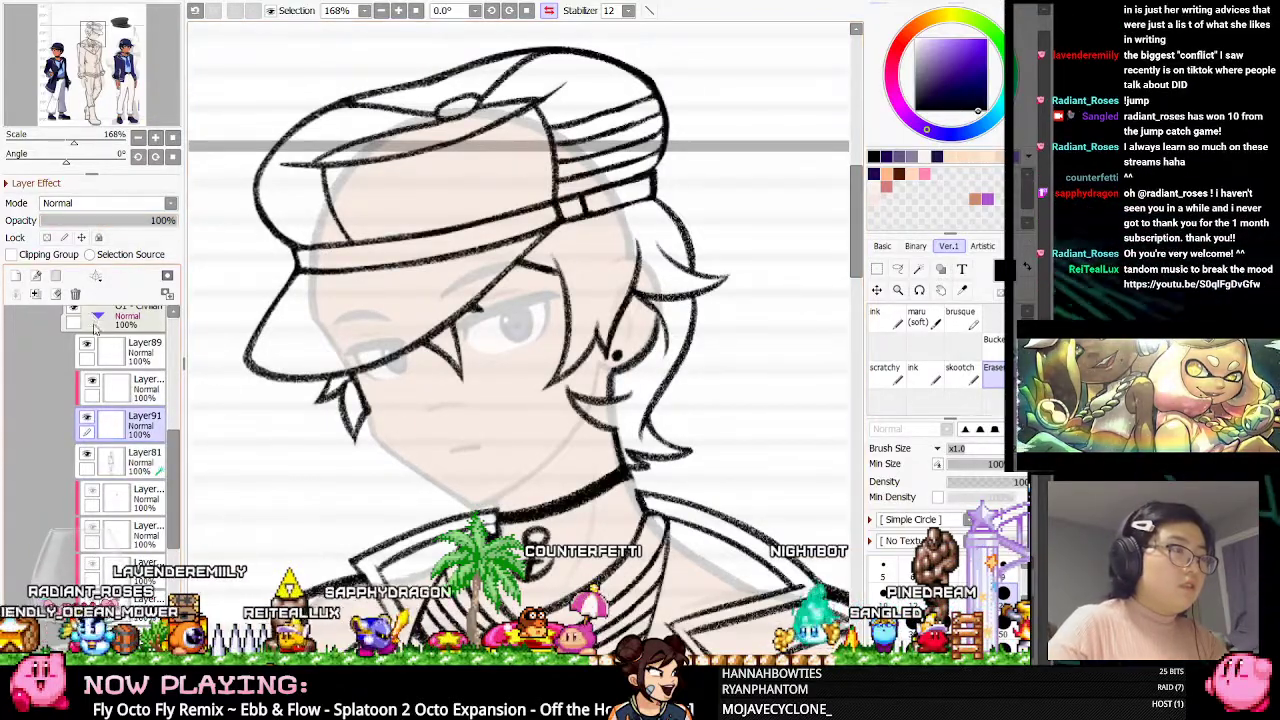
left_click(16, 276)
left_click(47, 256)
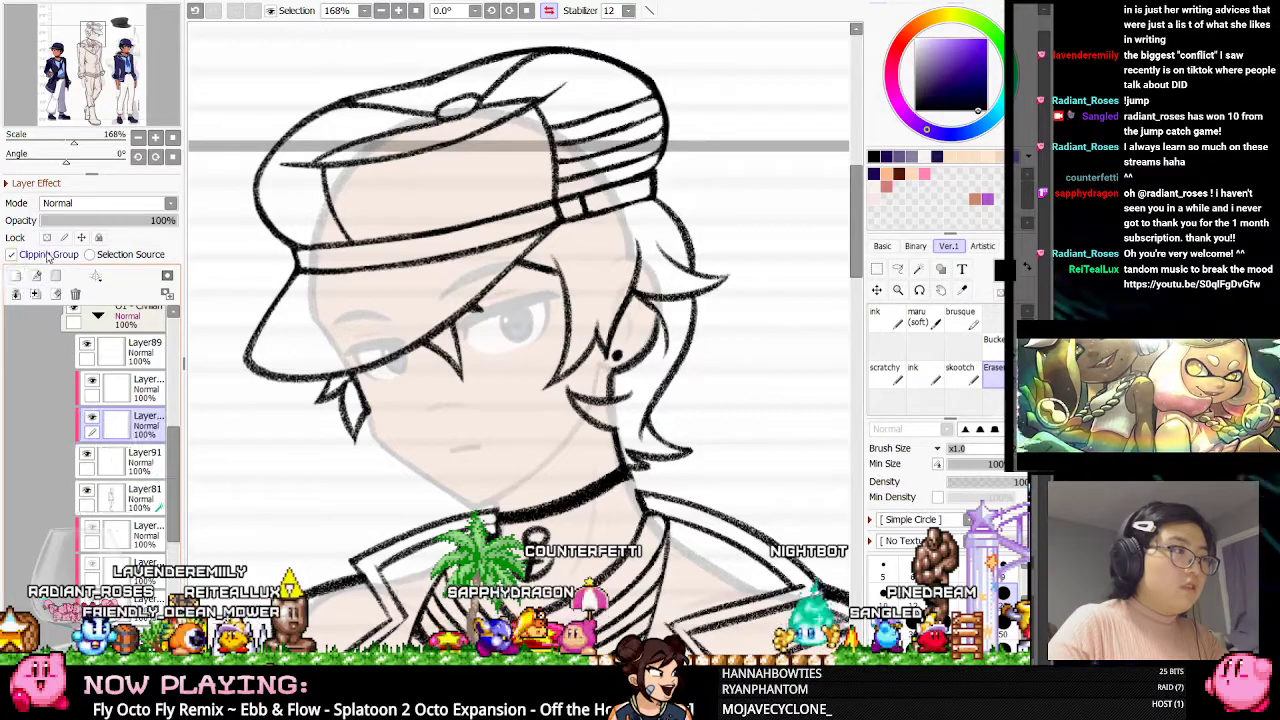
left_click(150, 457)
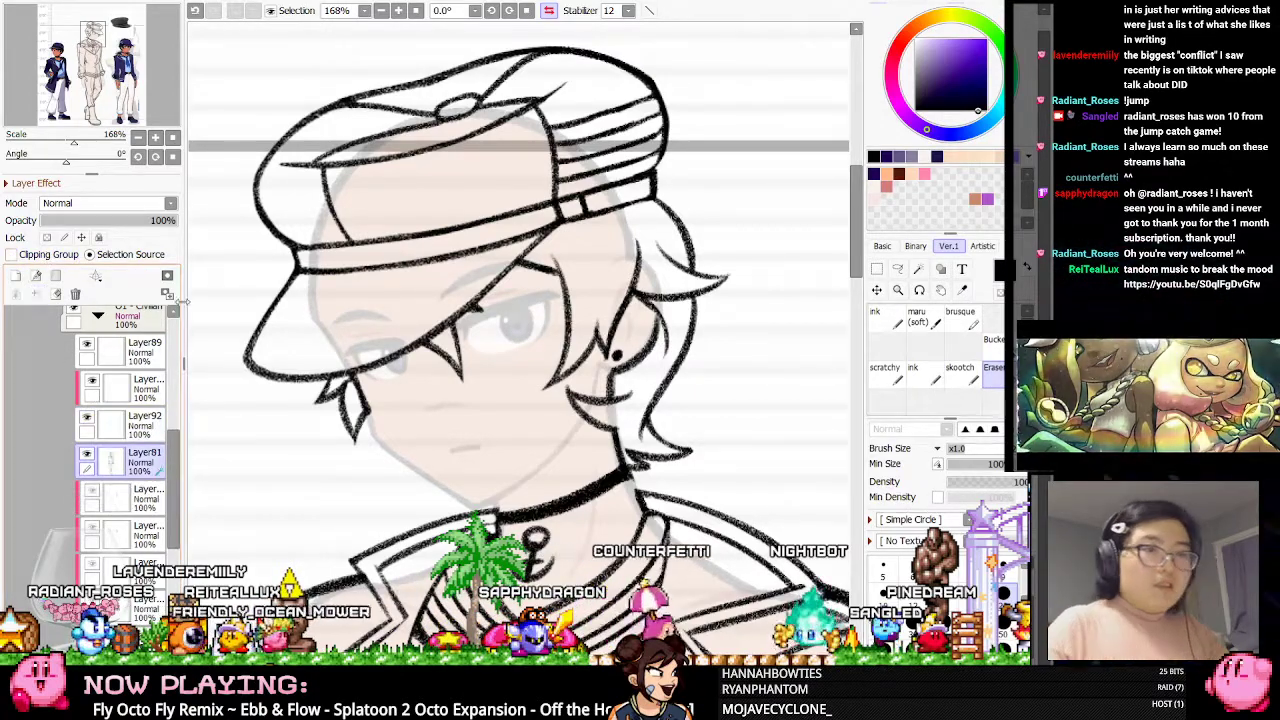
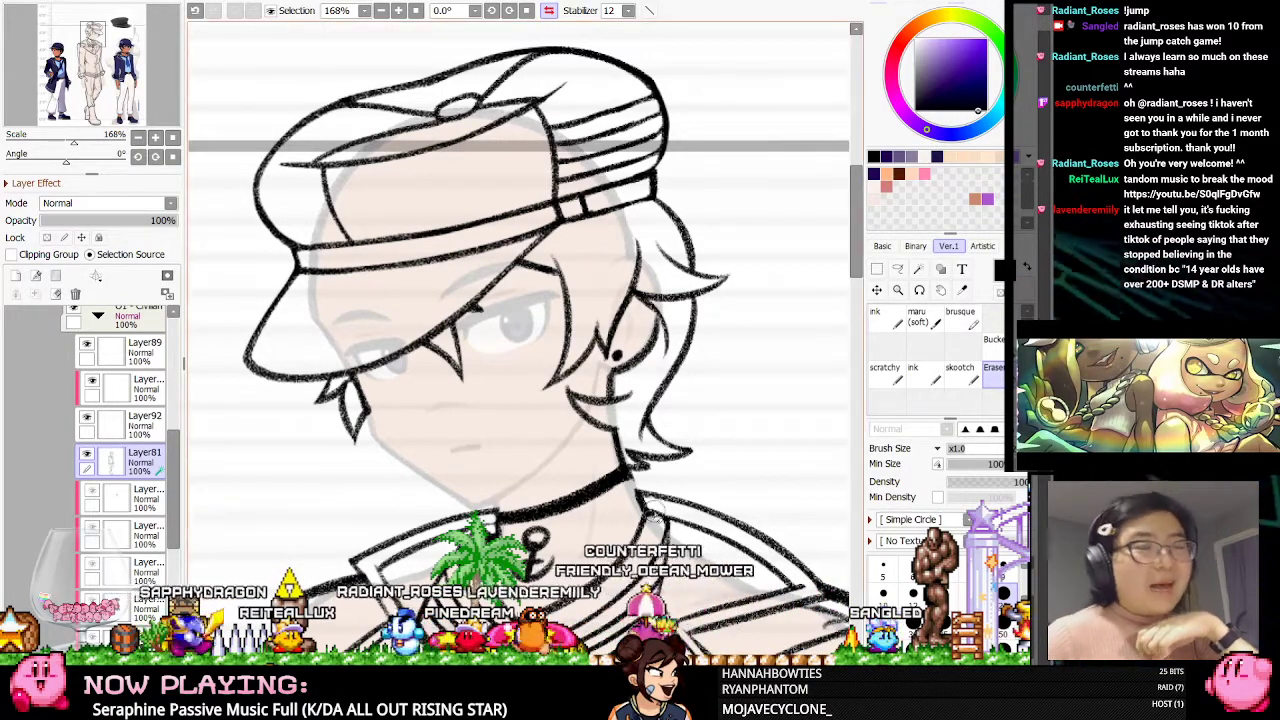
Flip the canvas view back and show the hidden flat colour layers beneath the middle character's line art
scroll(582, 230, "down", 3)
scroll(516, 133, "up", 3)
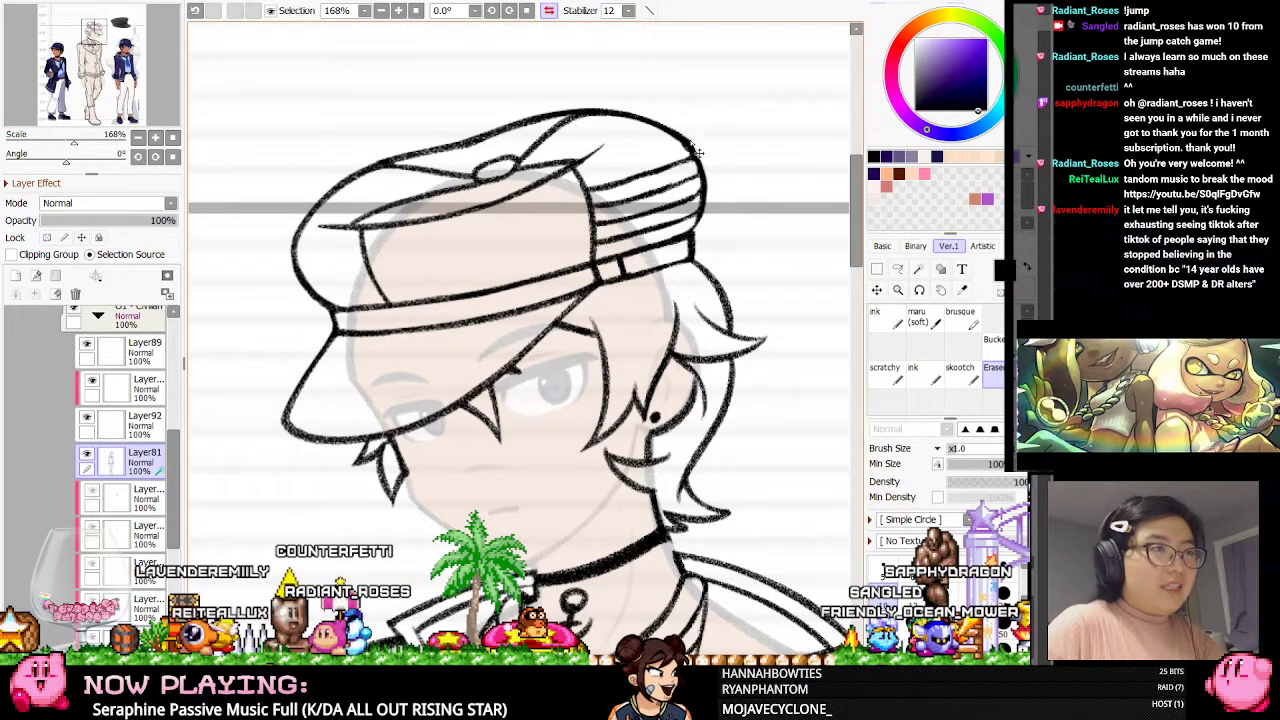
key("h")
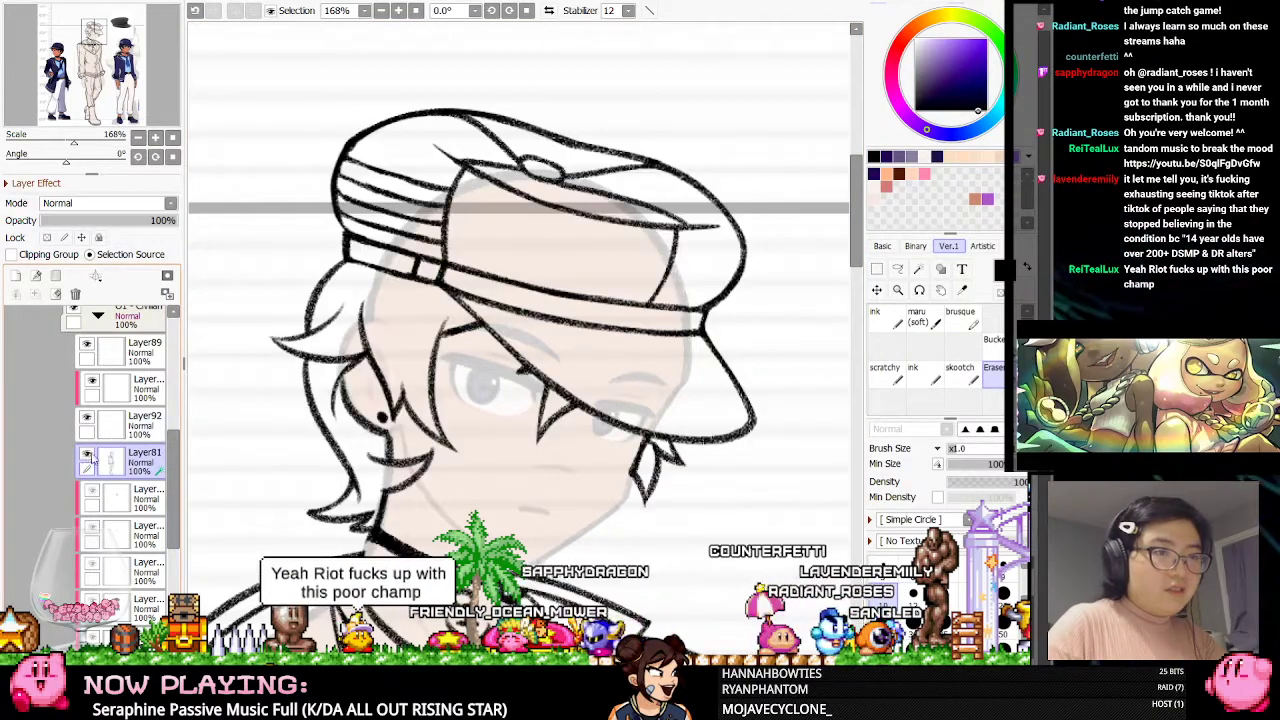
scroll(641, 165, "down", 5)
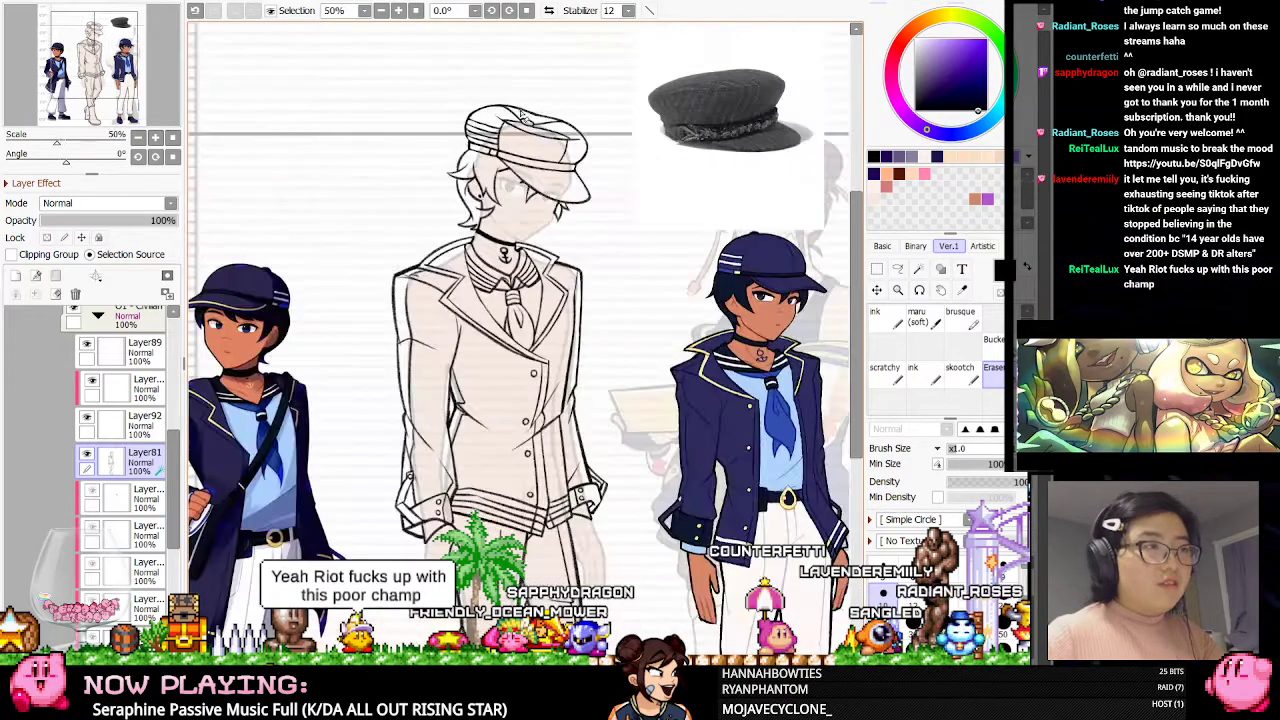
scroll(558, 194, "down", 1)
scroll(548, 412, "up", 1)
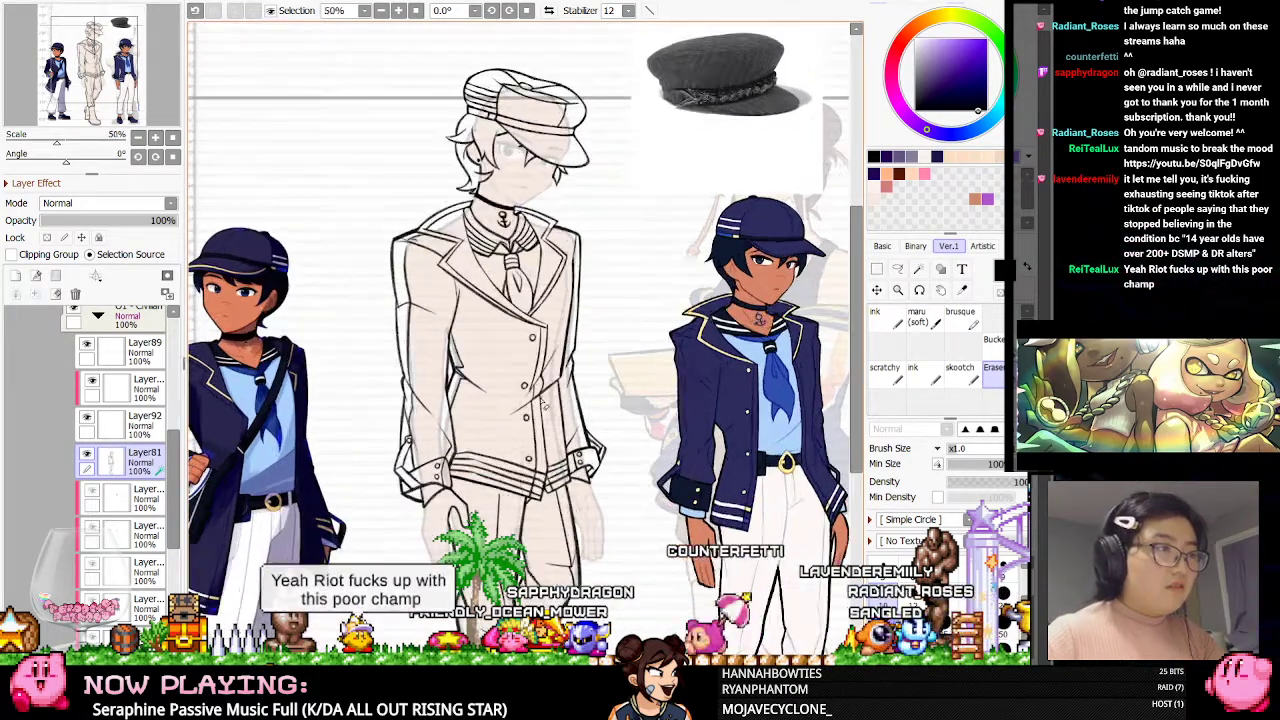
mouse_move(177, 457)
left_mouse_down()
mouse_move(178, 536)
mouse_move(177, 455)
left_mouse_up()
left_click(87, 535)
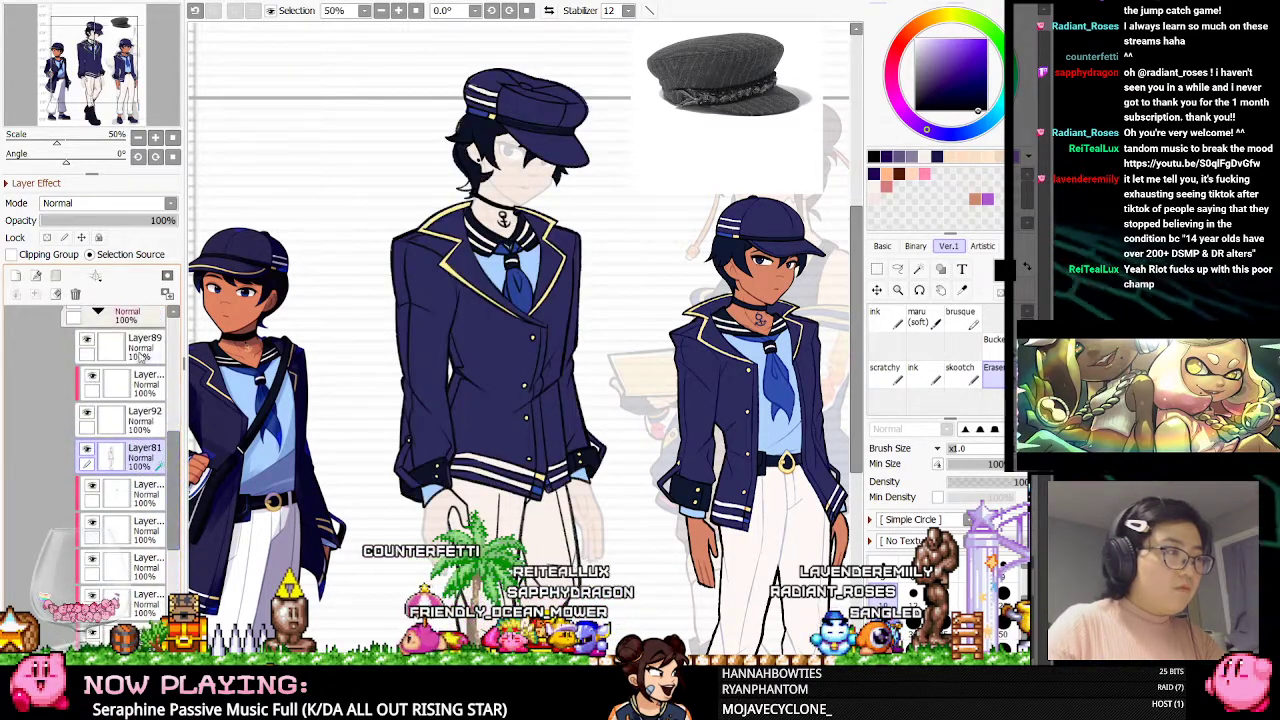
Try to select the area around the middle character with the Magic Wand using similar colours
left_click(918, 269)
scroll(565, 143, "up", 5)
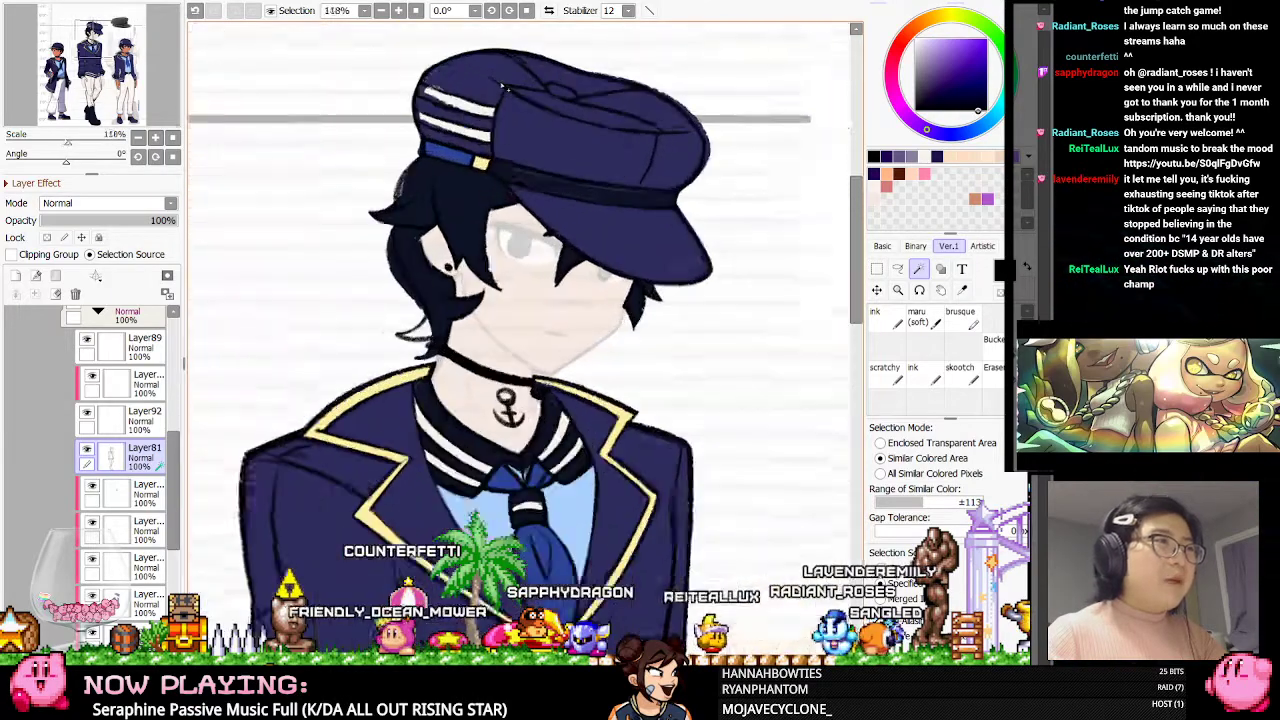
left_click(375, 131)
scroll(370, 128, "up", 3)
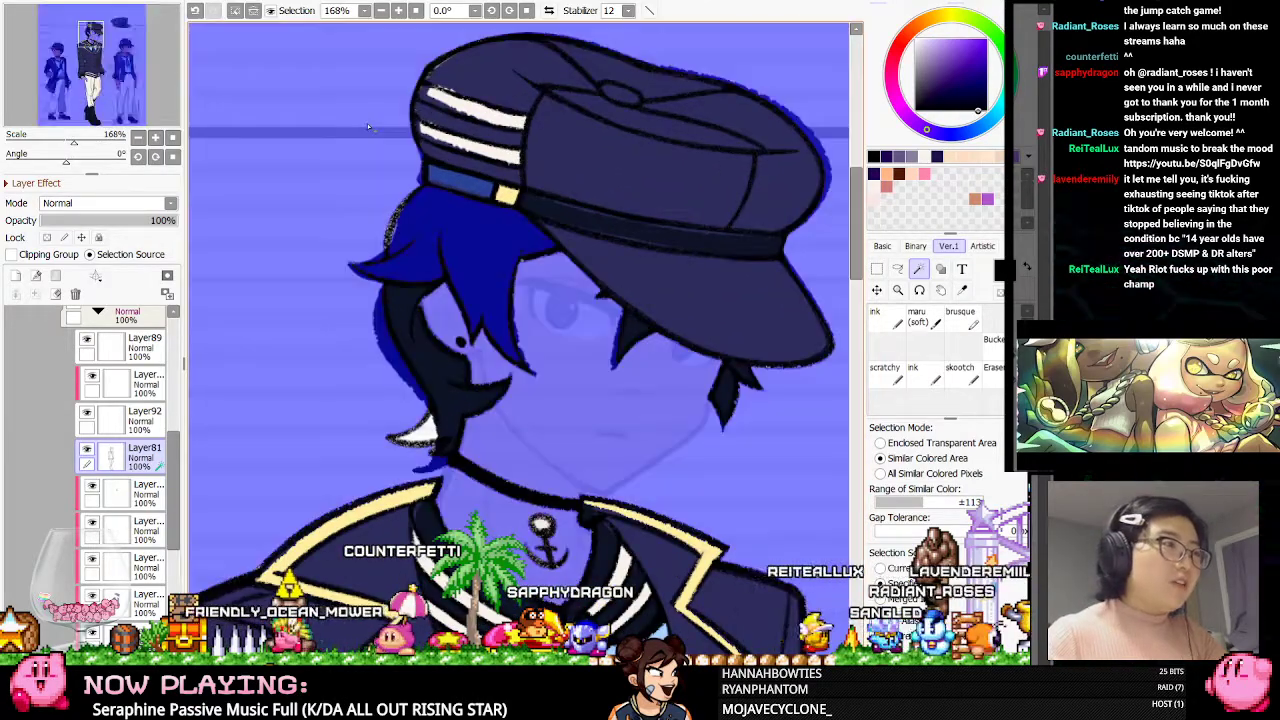
scroll(627, 146, "up", 3)
key("ctrl+d")
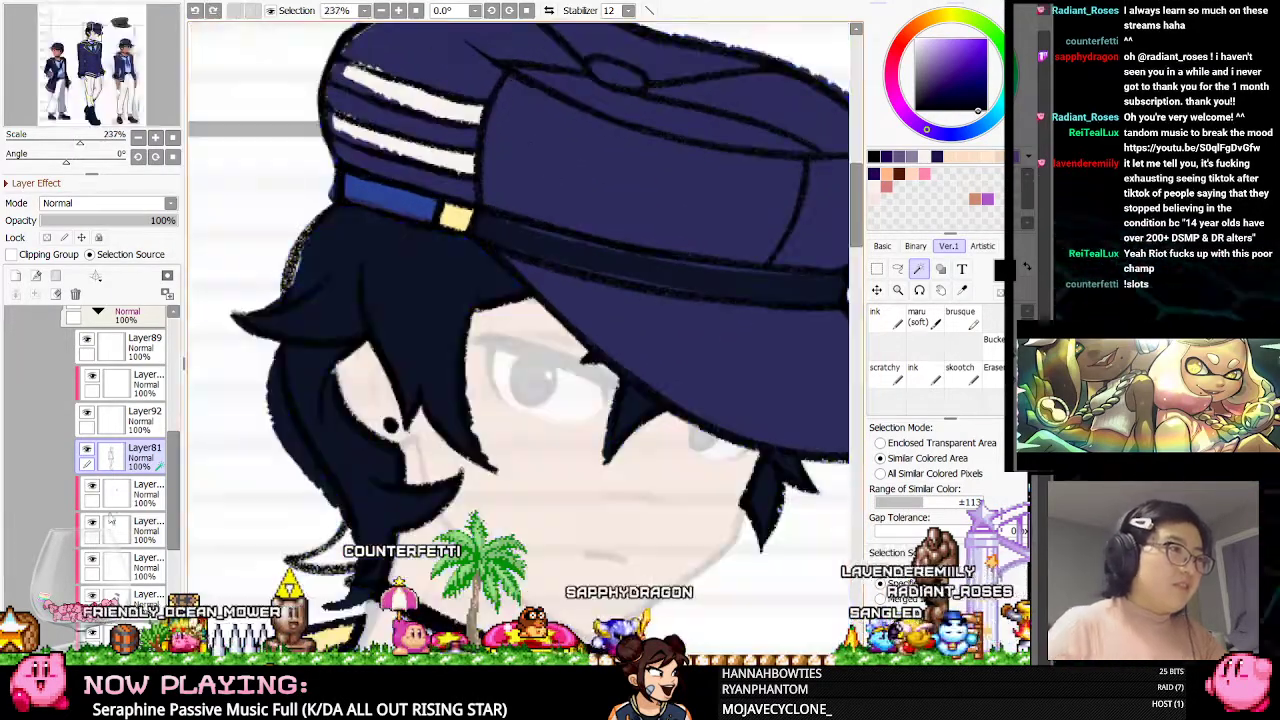
Hide the colour layers and touch up the flicked hair lock's upper strand on Layer81, checking it in mirrored view
left_click(87, 450)
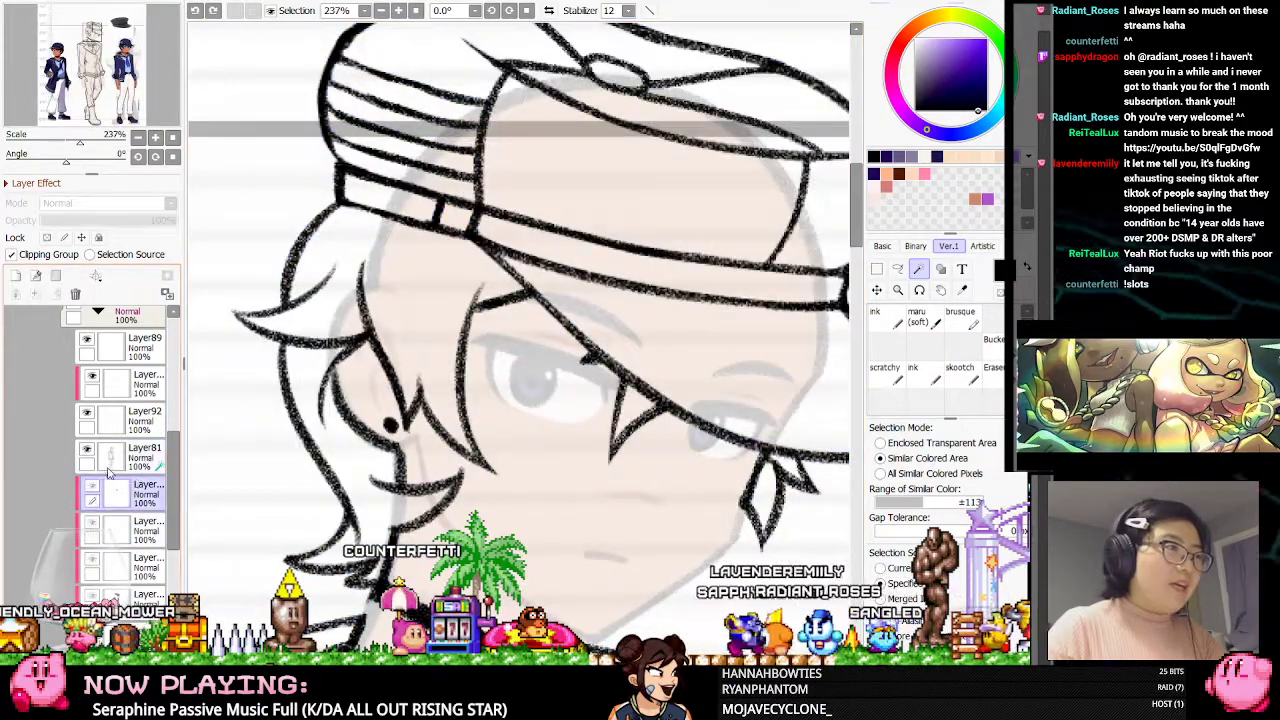
left_click(97, 457)
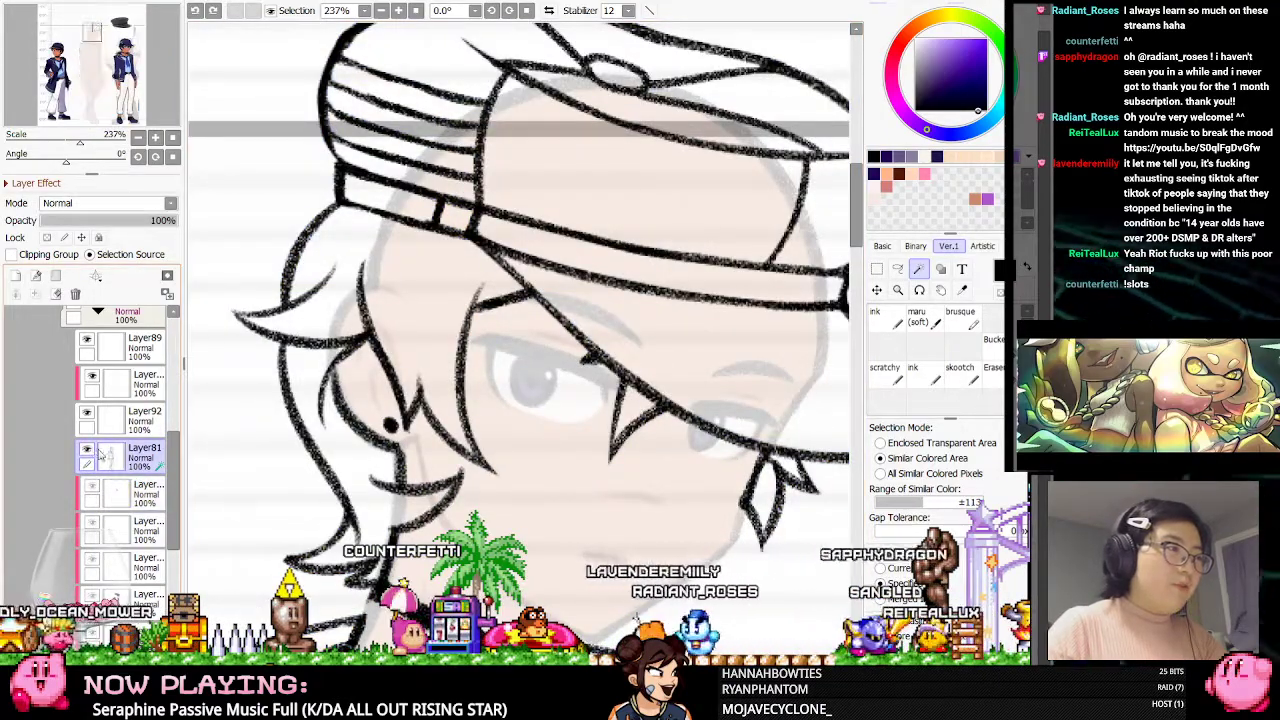
left_click(960, 372)
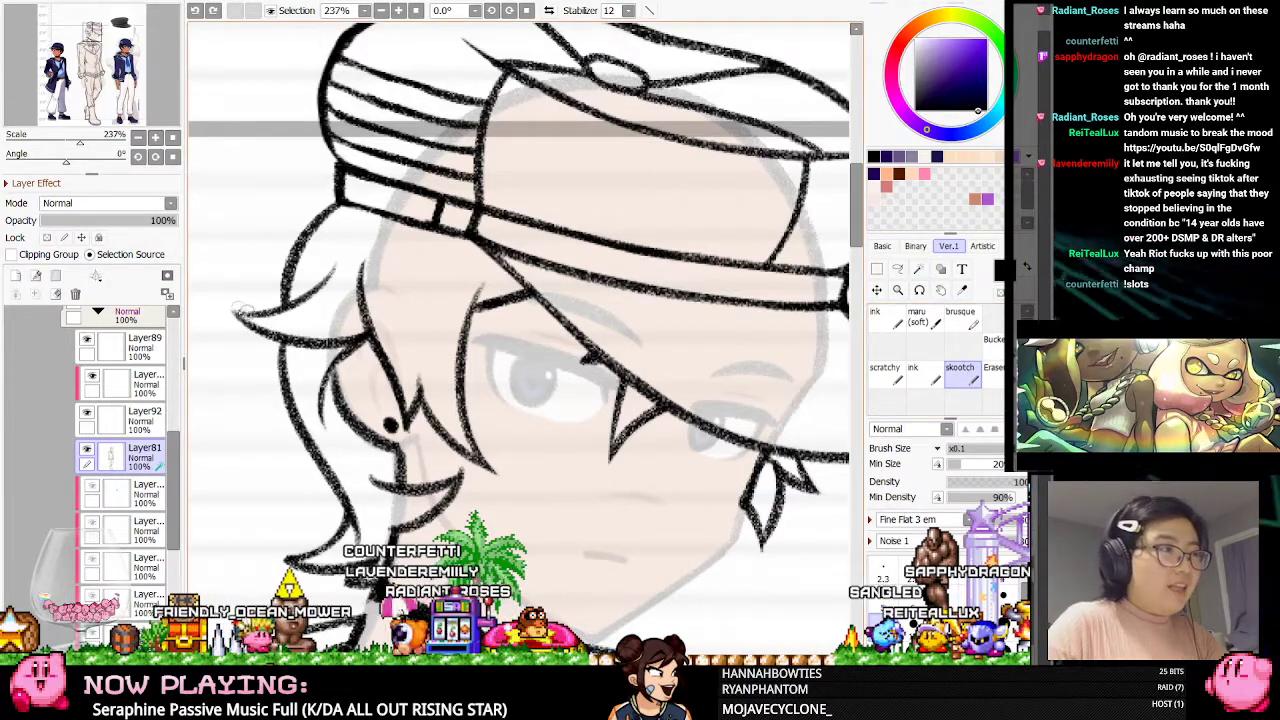
left_click_drag(236, 315, 306, 283)
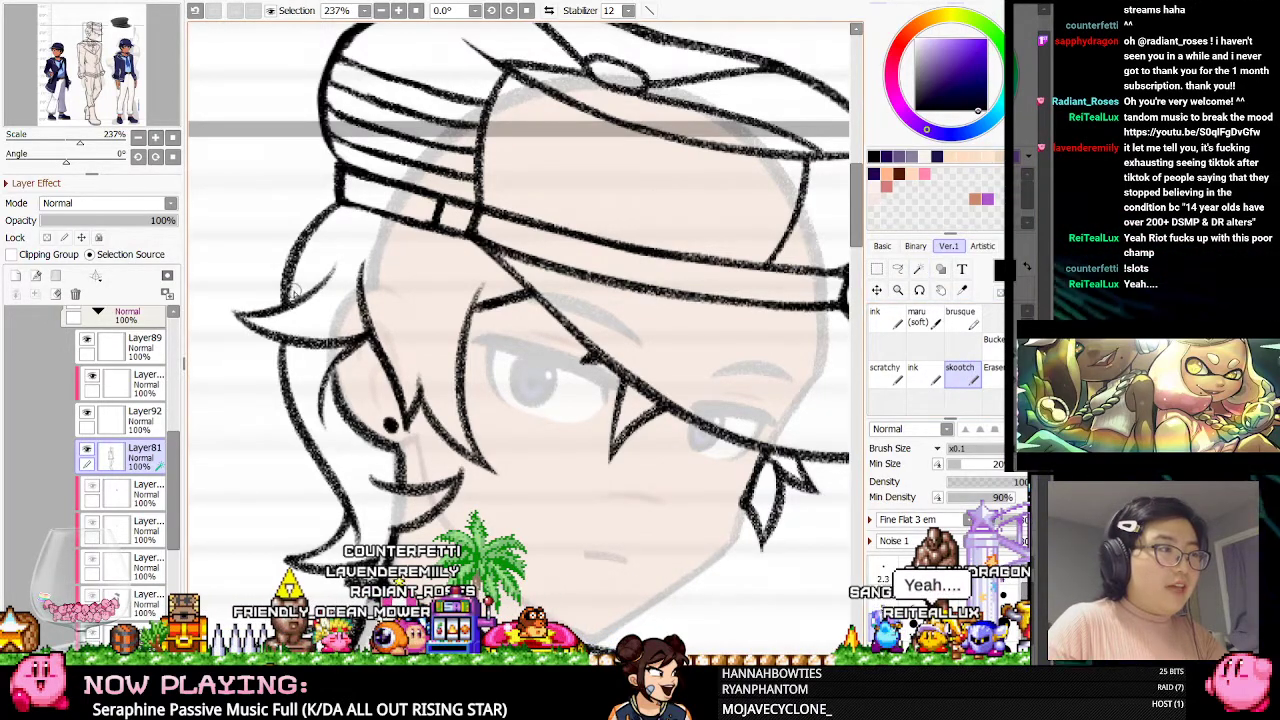
left_click(548, 10)
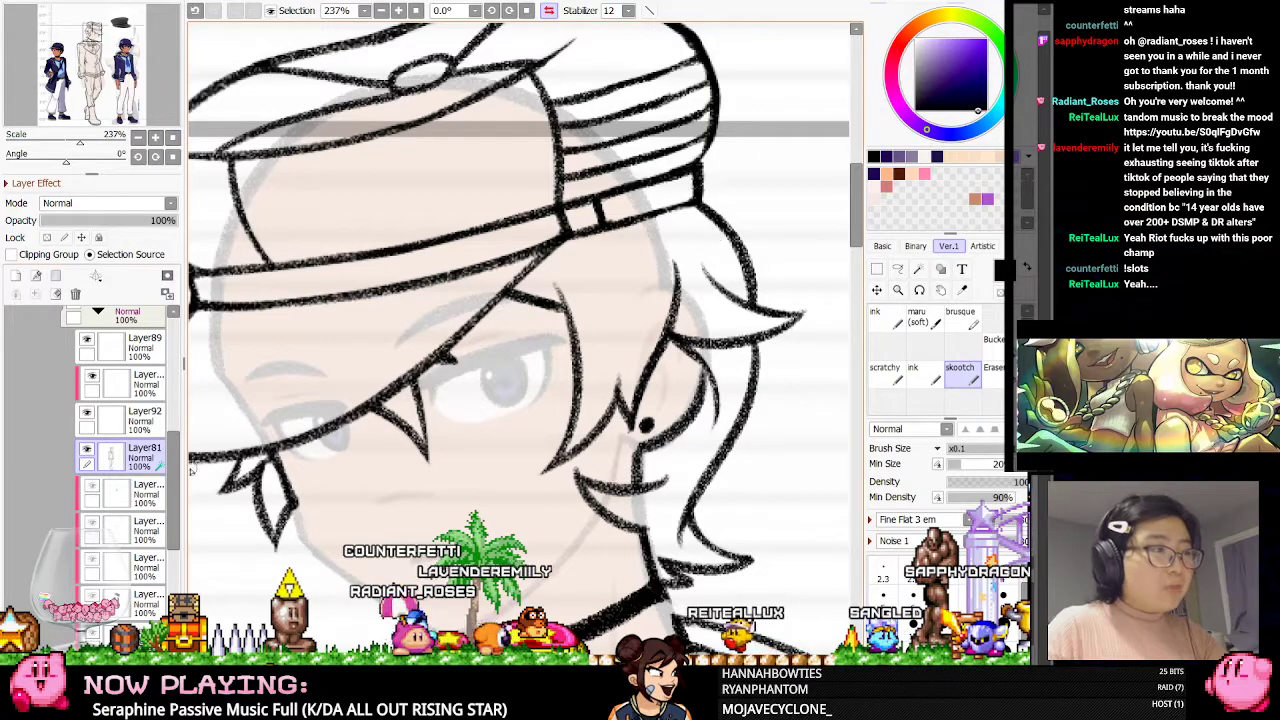
Tidy the line art at the cap band's back corner on Layer81 with the eraser
left_click(918, 269)
scroll(641, 173, "down", 6)
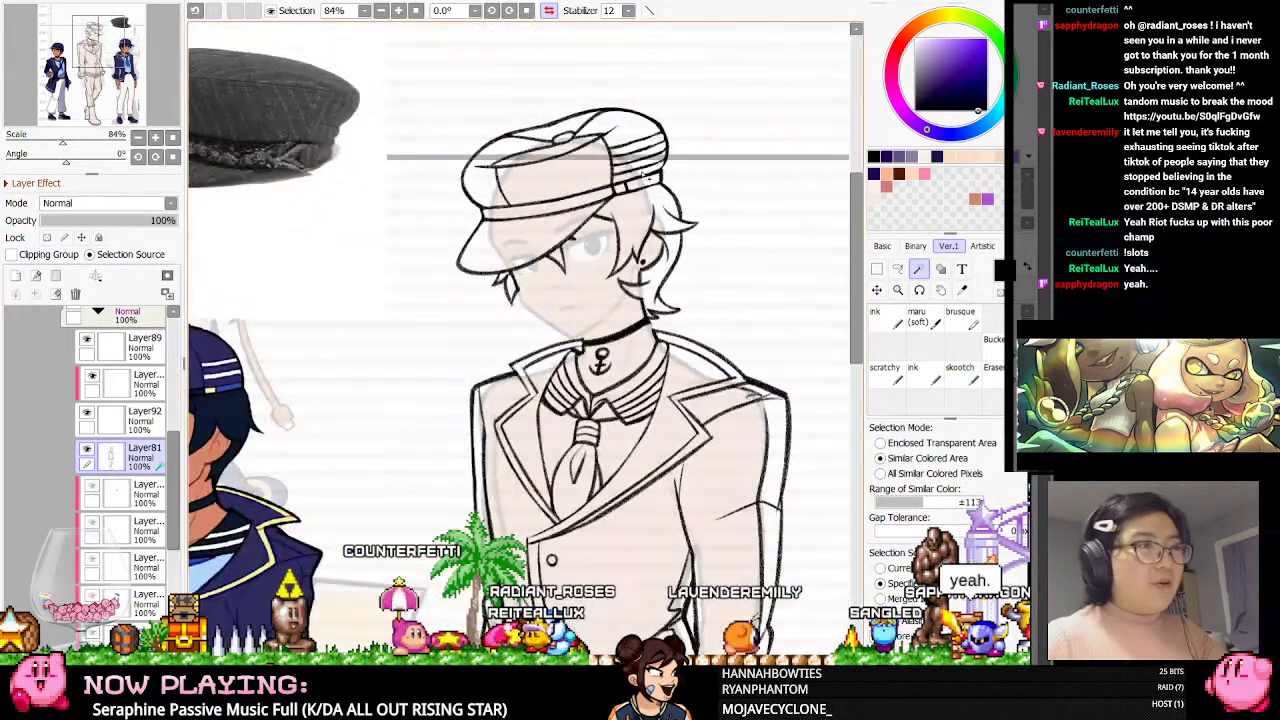
scroll(680, 176, "up", 6)
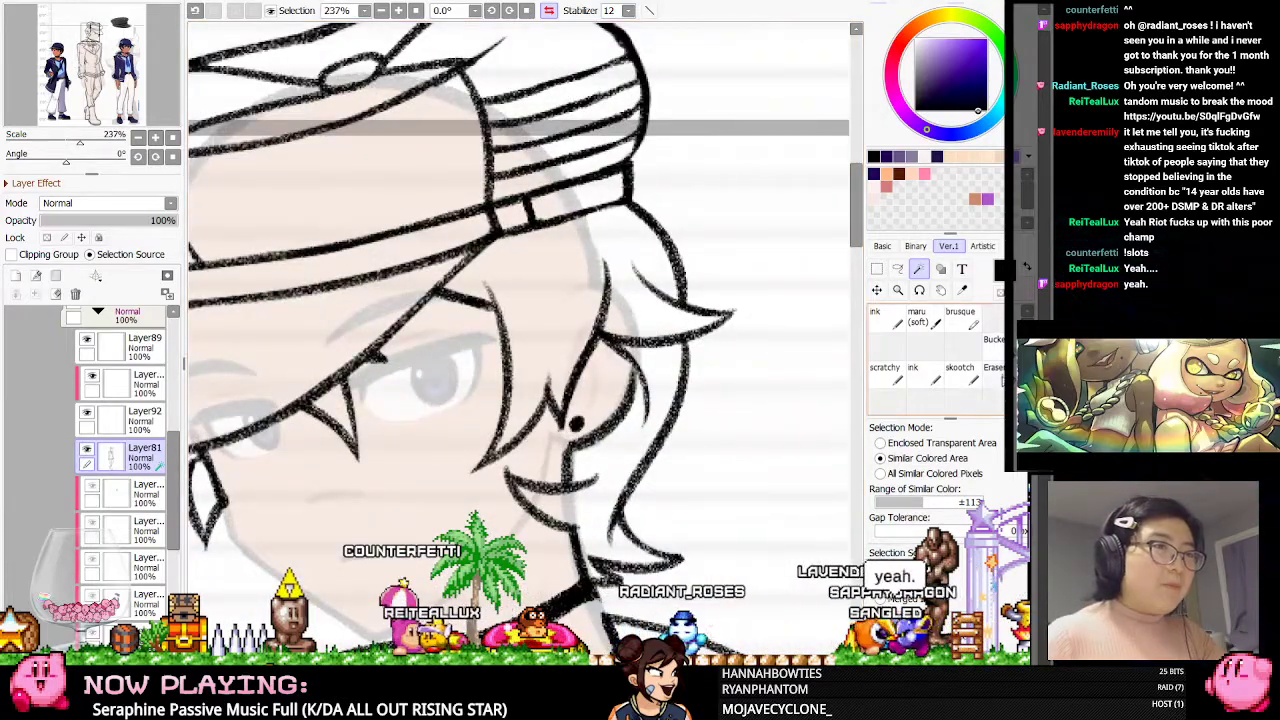
key("e")
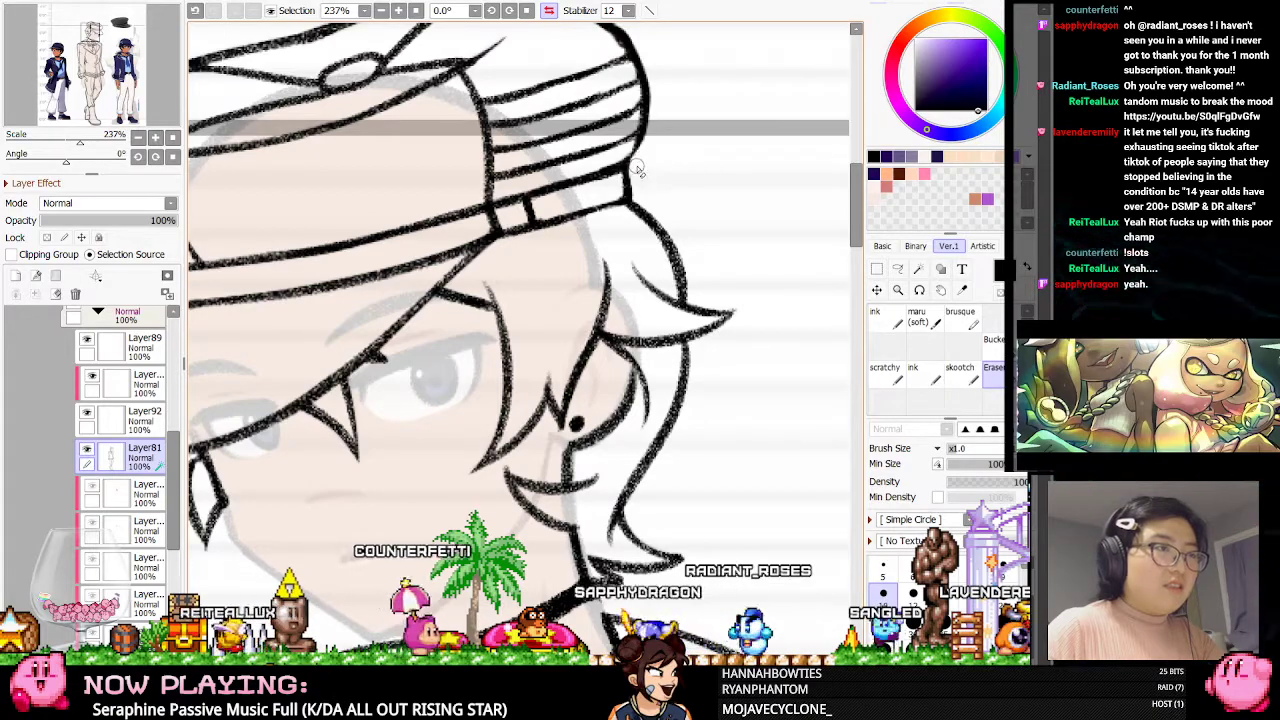
scroll(648, 167, "down", 2)
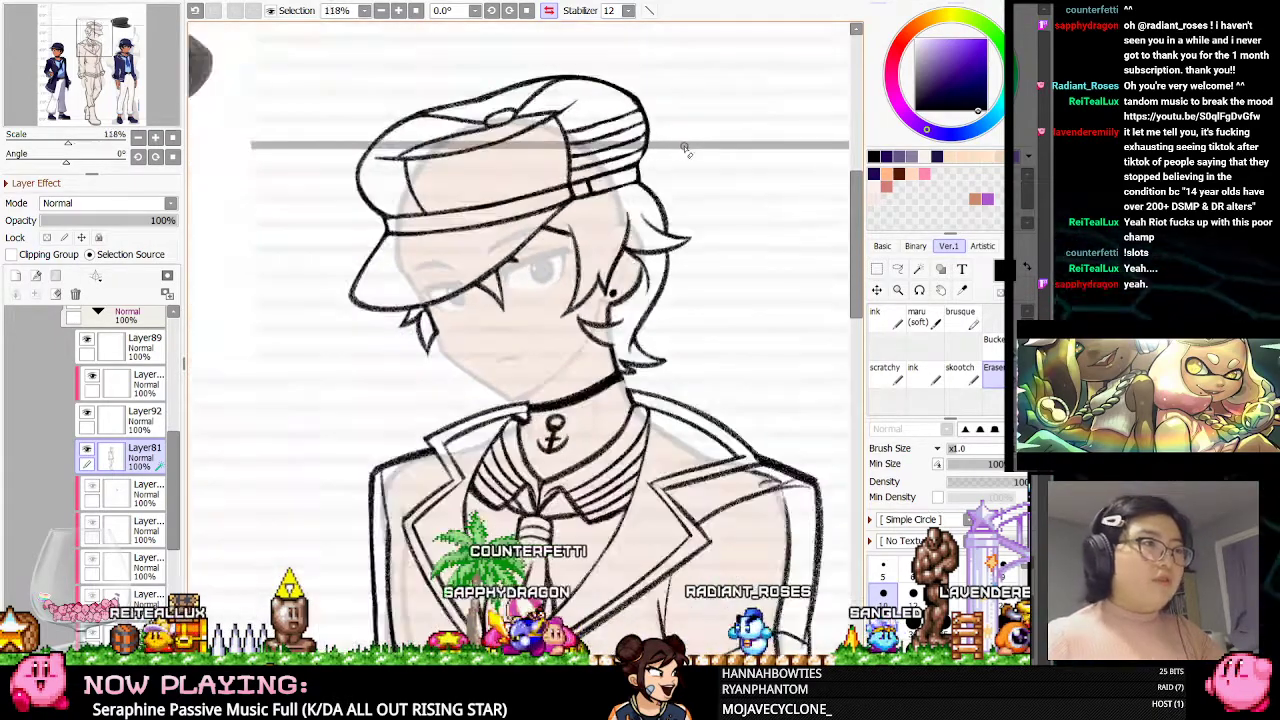
Select the area outside the figure with the Magic Wand at a similar colour range of ±118 and invert the selection
left_click(918, 272)
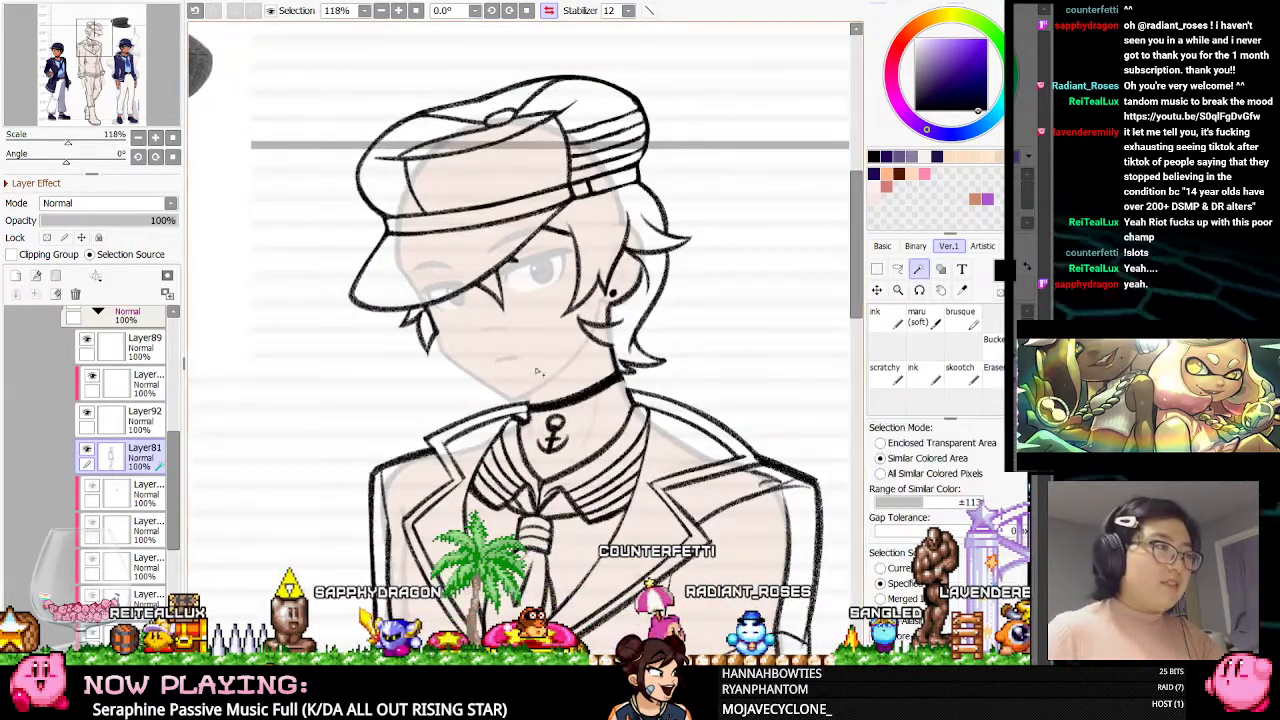
left_click(252, 300)
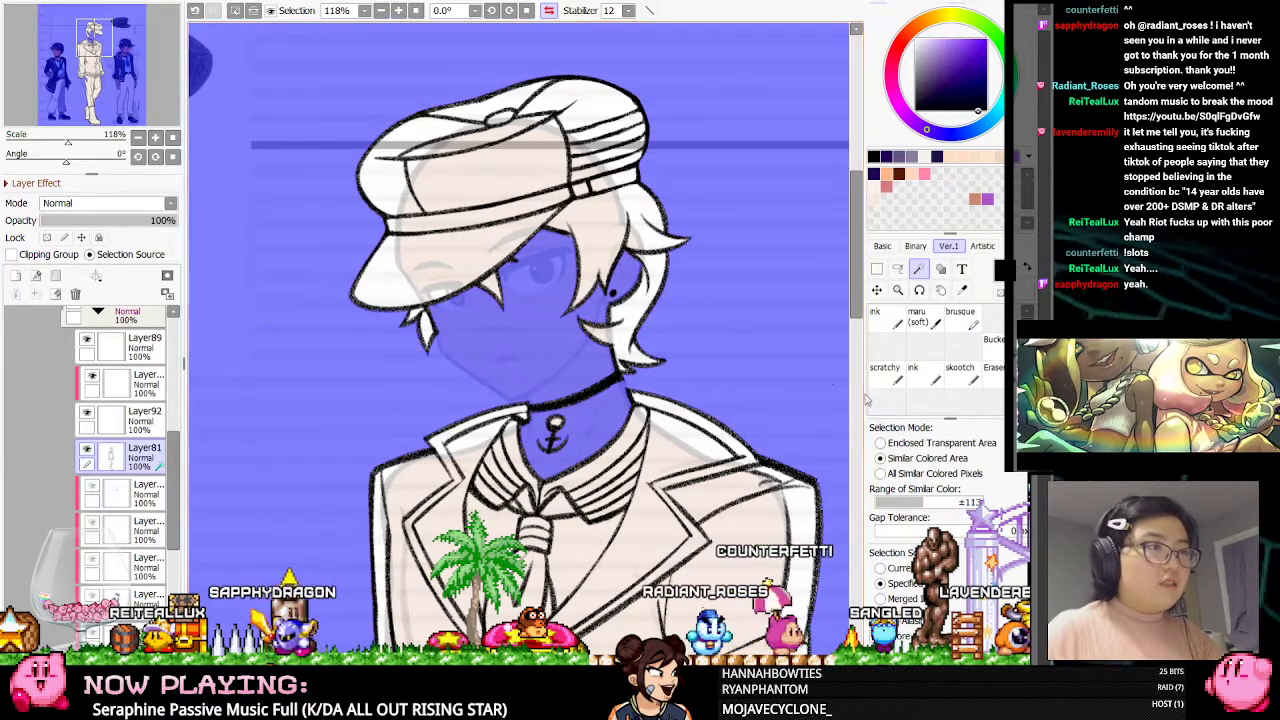
key("ctrl+d")
left_click(746, 323)
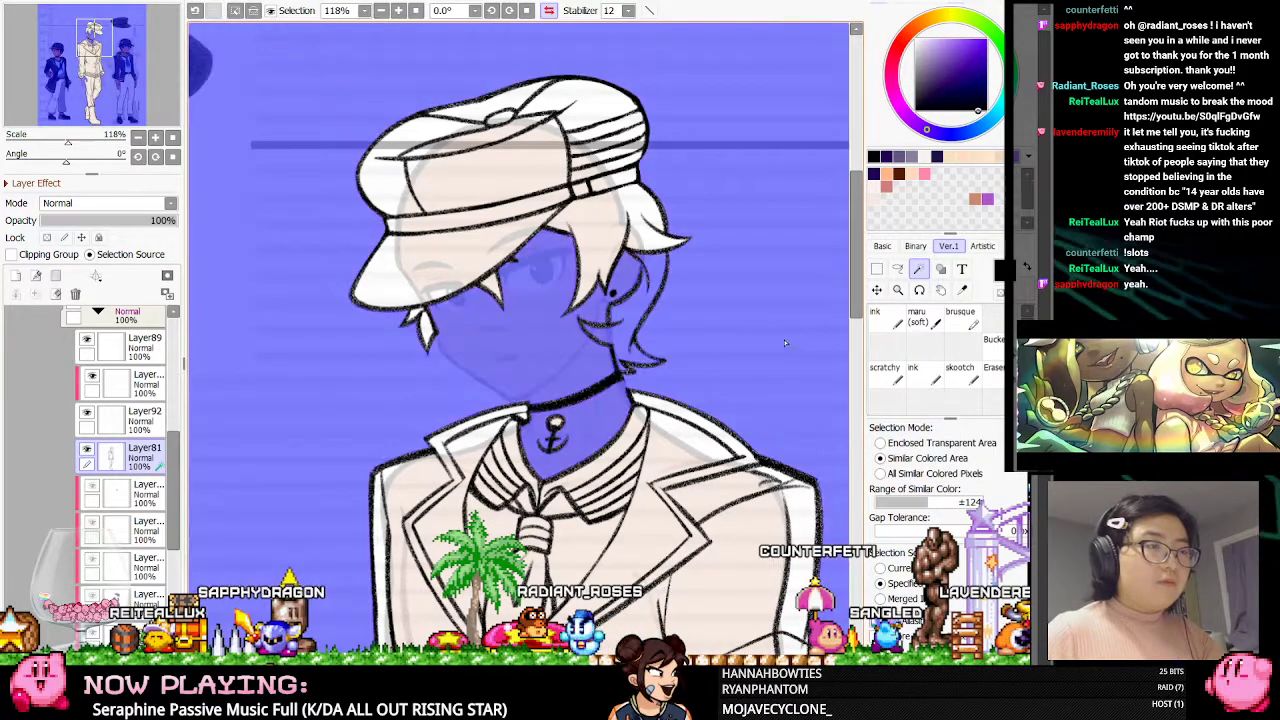
left_click(738, 314)
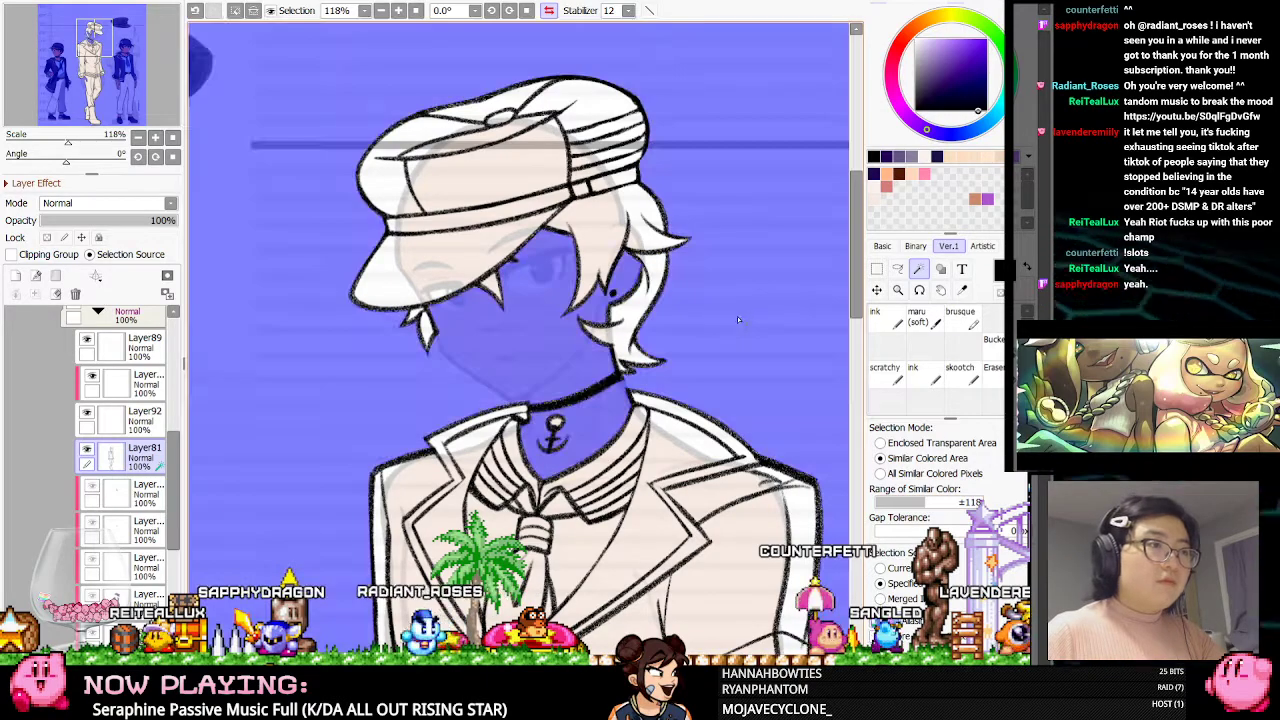
left_click(195, 12)
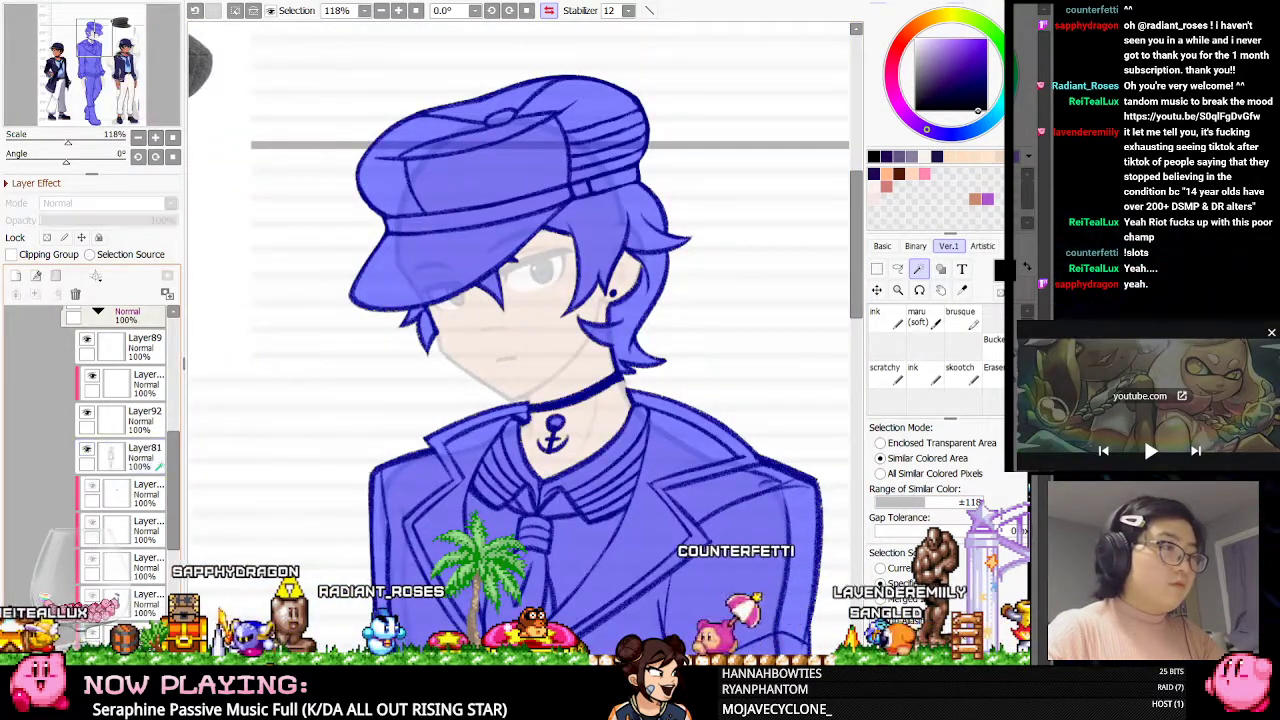
Try to erase with a large eraser across the cap and hair inside the inverted selection
key("e")
left_click_drag(518, 356, 656, 356)
mouse_move(629, 114)
left_mouse_down()
mouse_move(577, 236)
mouse_move(628, 192)
mouse_move(561, 196)
left_mouse_up()
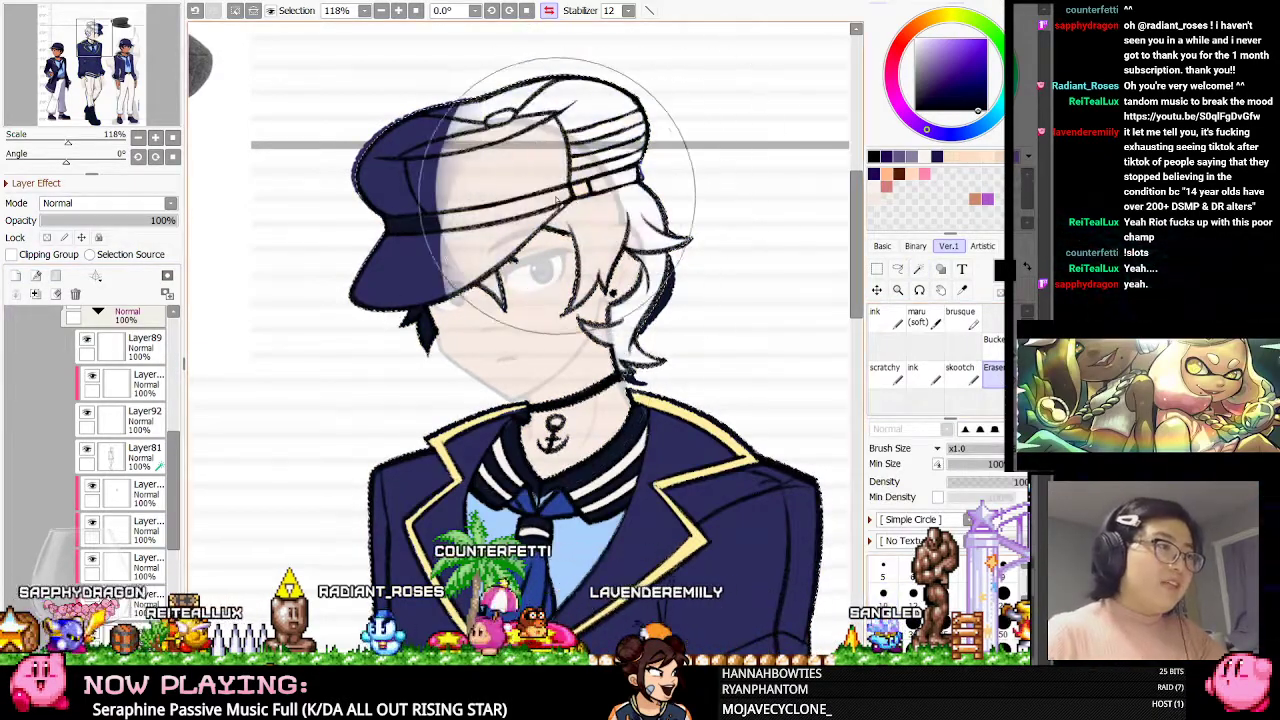
key("ctrl+z")
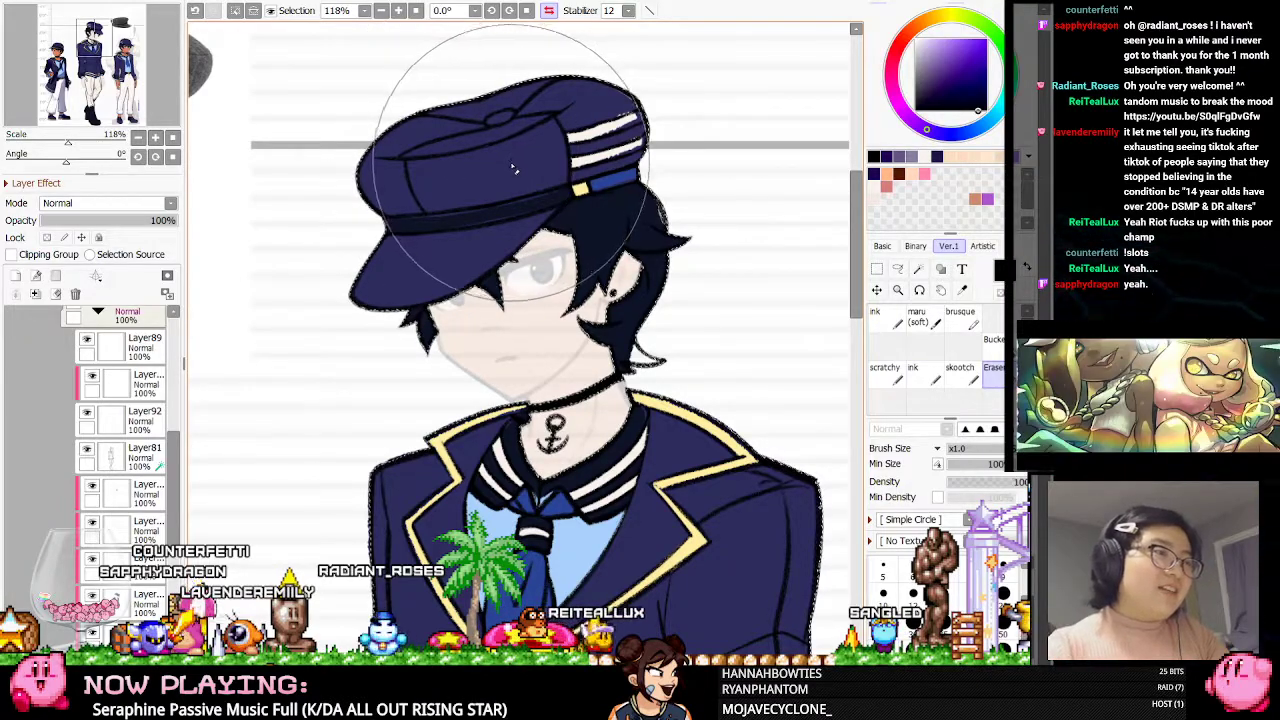
Erase the flat colour spilling outside the middle character's outline, from the cap down the jacket and cuffs to the trousers
scroll(512, 167, "down", 3)
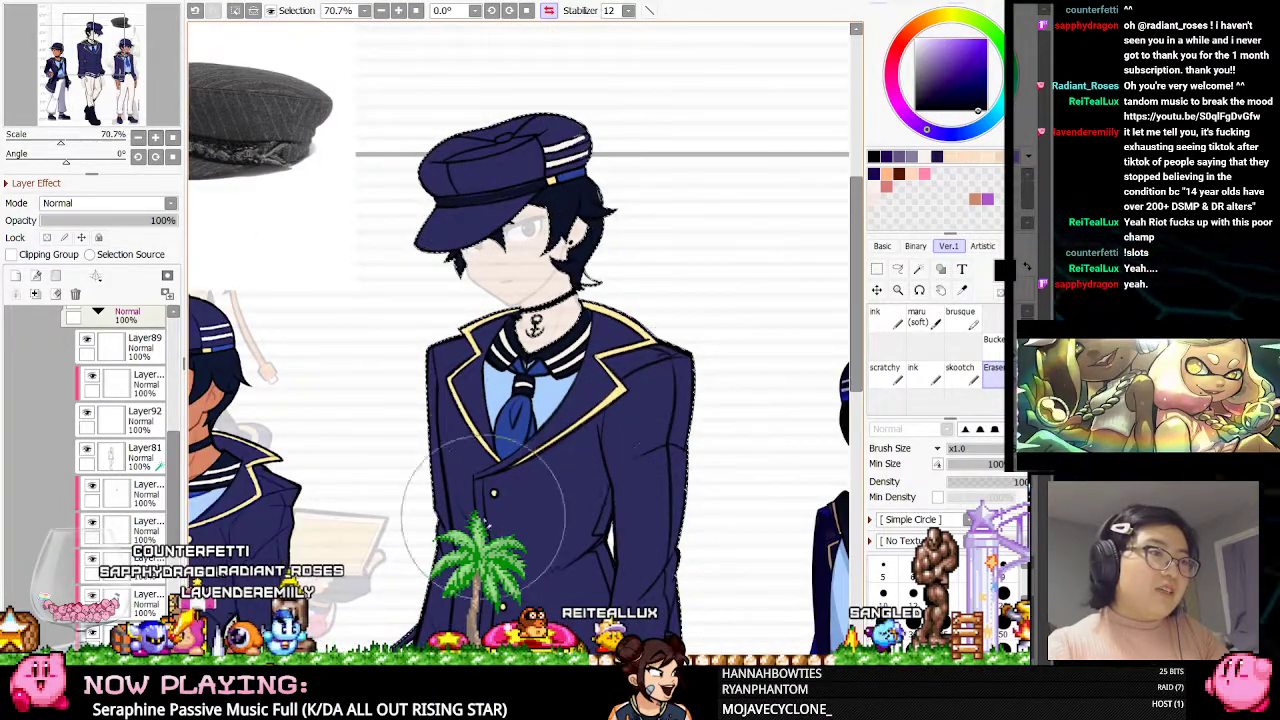
scroll(530, 352, "down", 3)
scroll(515, 418, "up", 4)
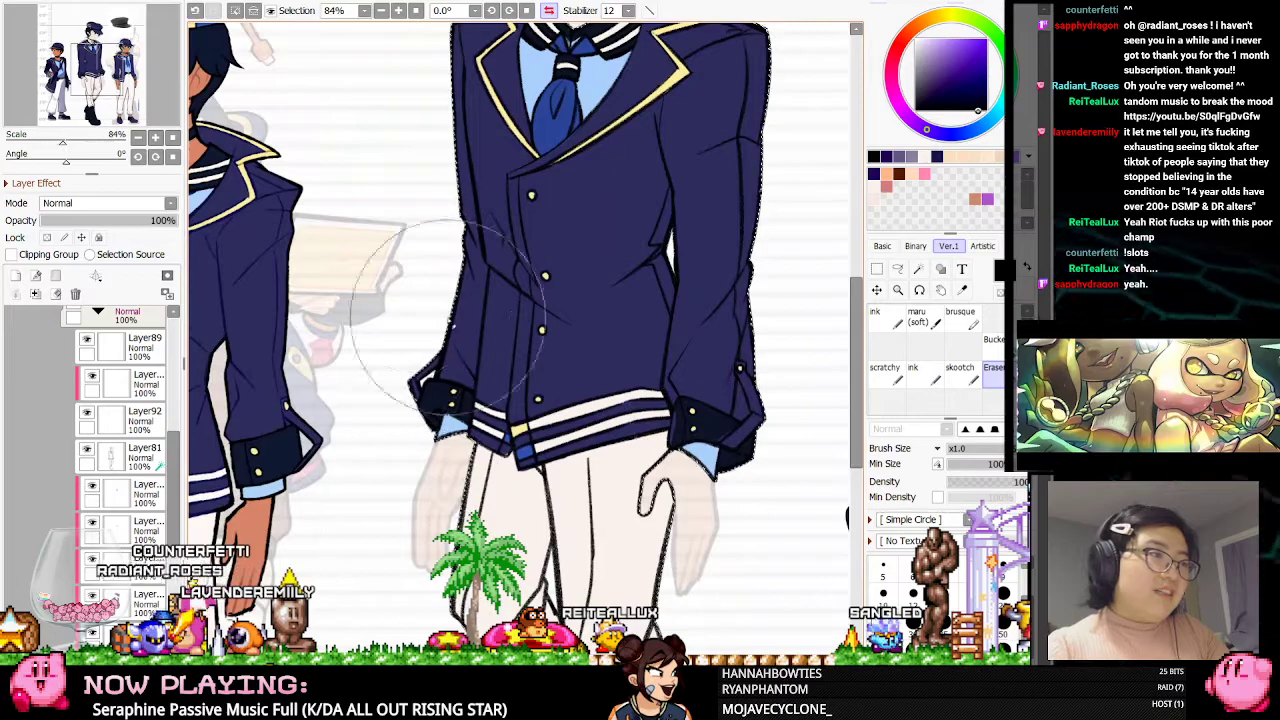
scroll(745, 400, "up", 4)
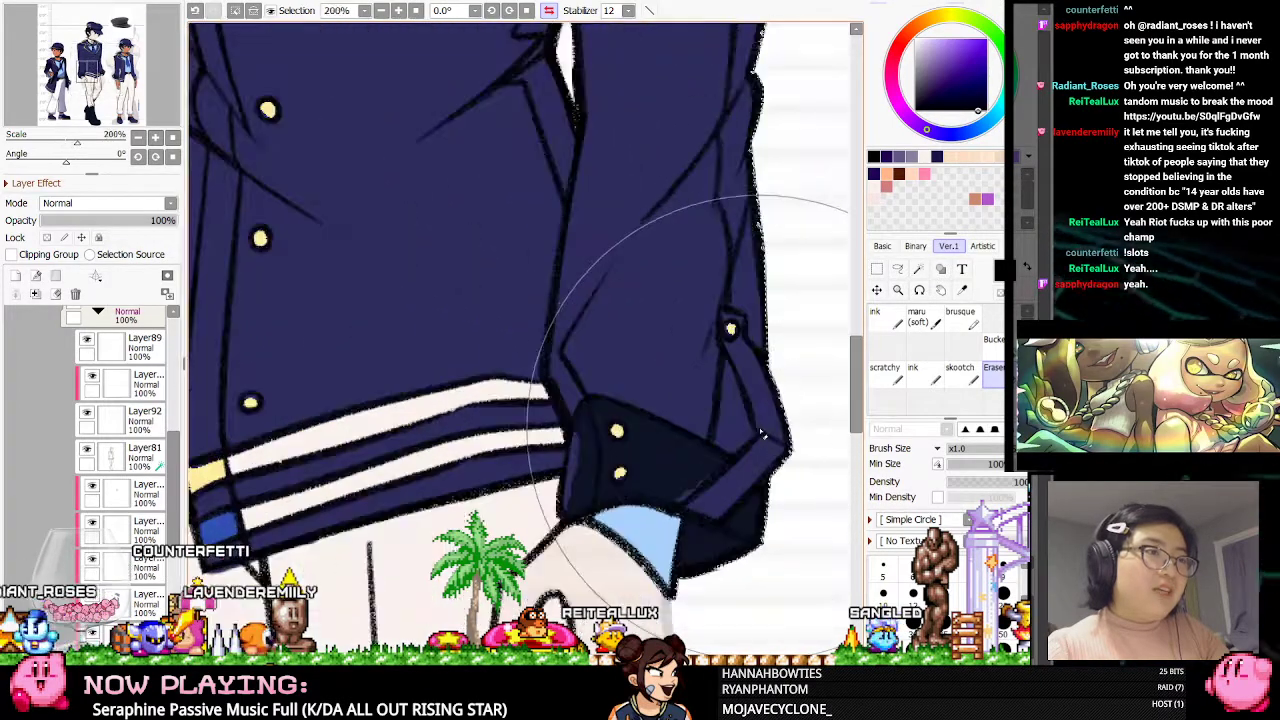
scroll(700, 335, "down", 5)
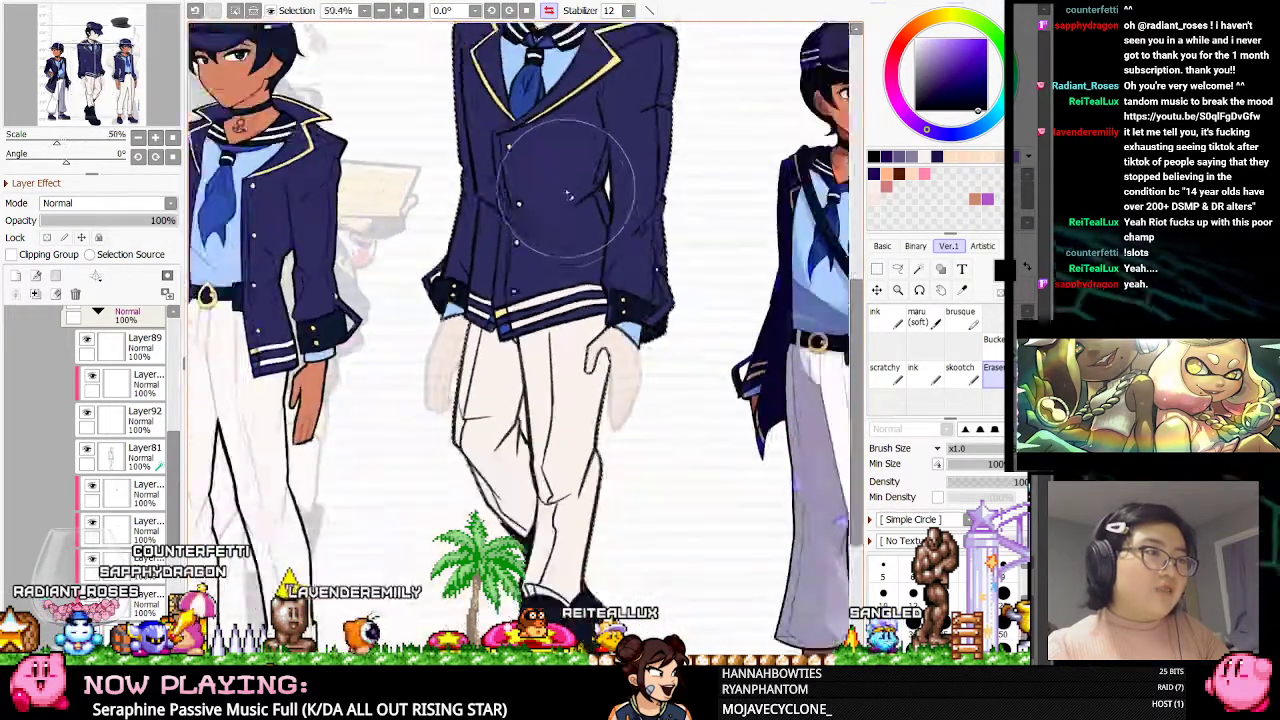
scroll(600, 300, "up", 1)
scroll(470, 300, "down", 4)
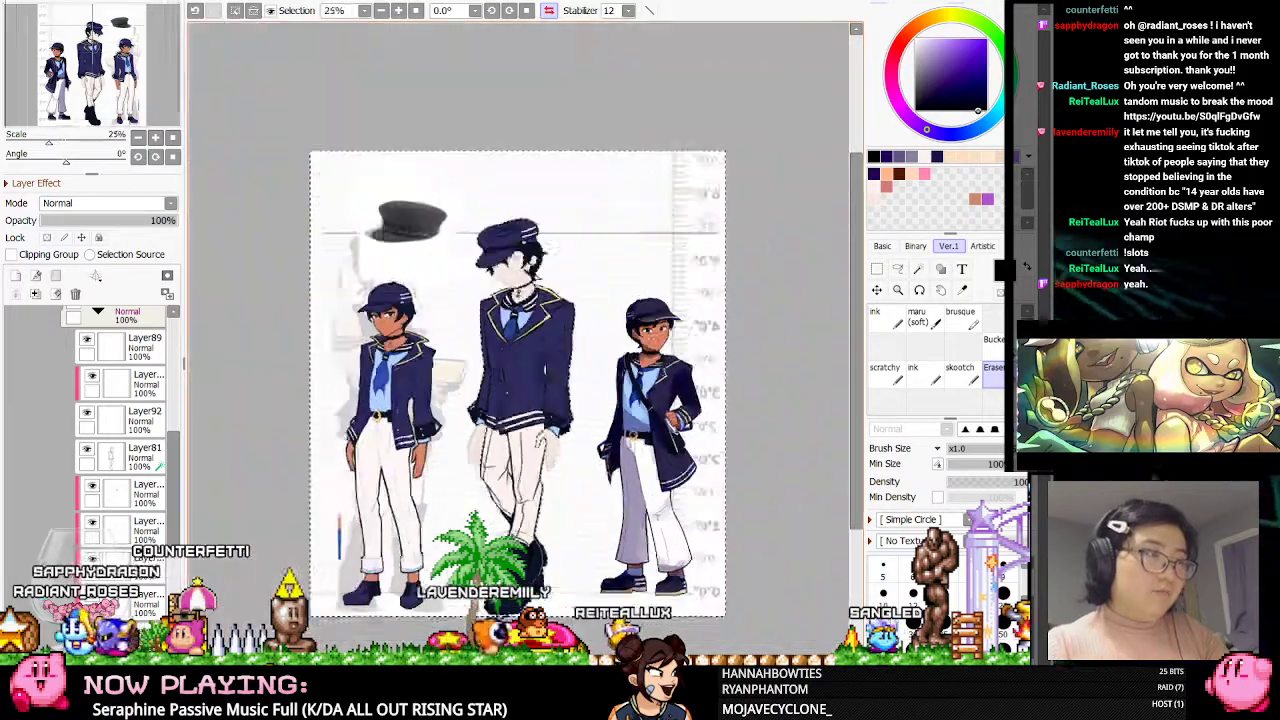
scroll(601, 418, "up", 4)
scroll(601, 420, "up", 4)
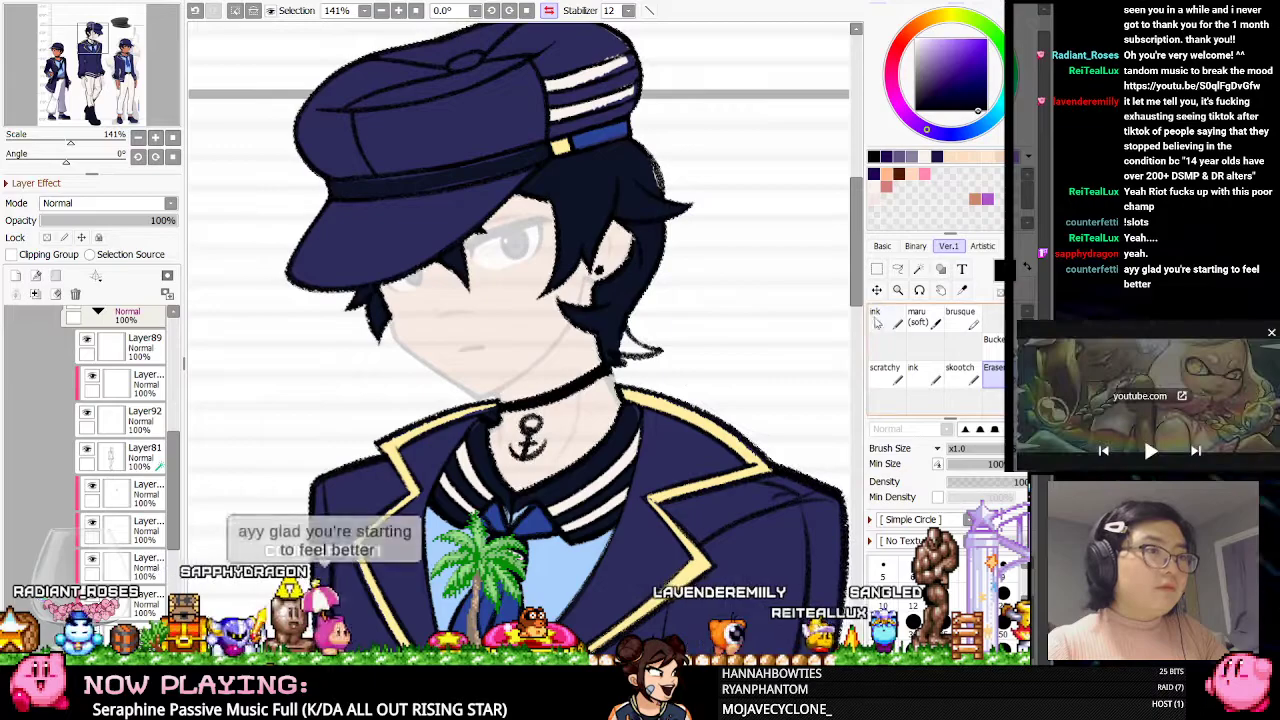
Sample the hair's dark navy and fill the unpainted flicked lock at the nape and the gaps along the back hair edge
left_click(872, 318)
left_click(961, 290)
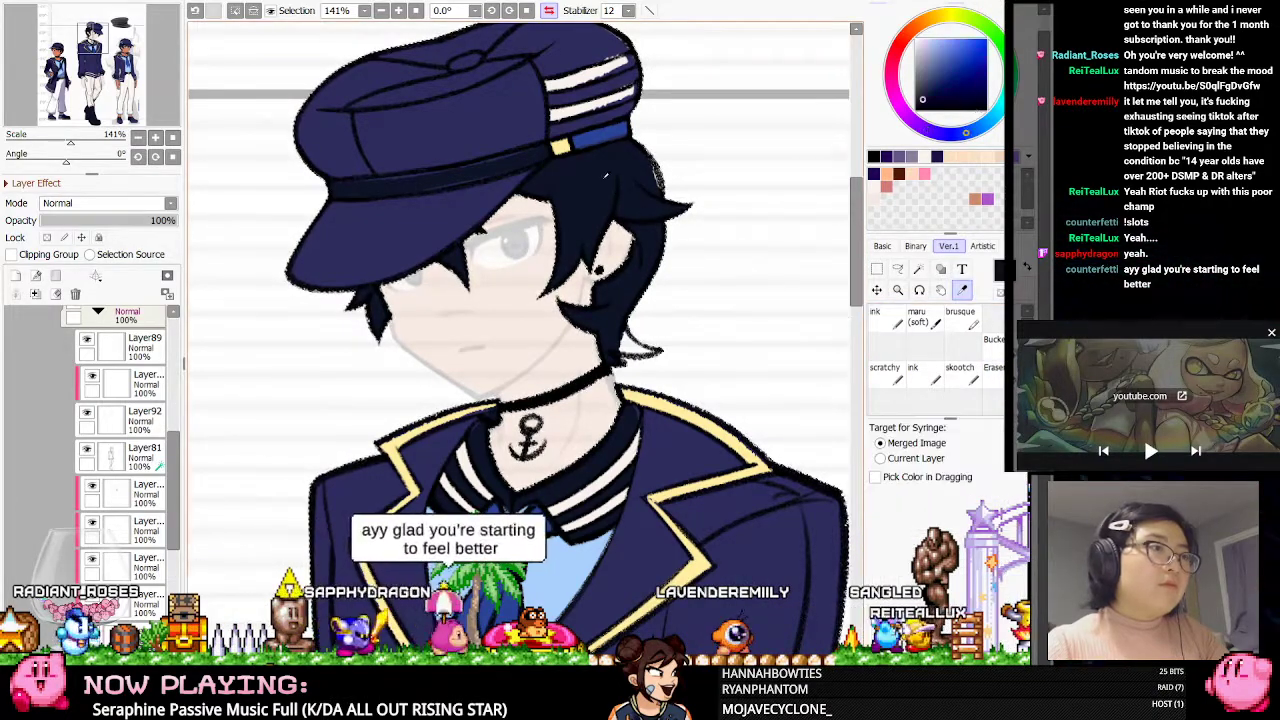
left_click(889, 323)
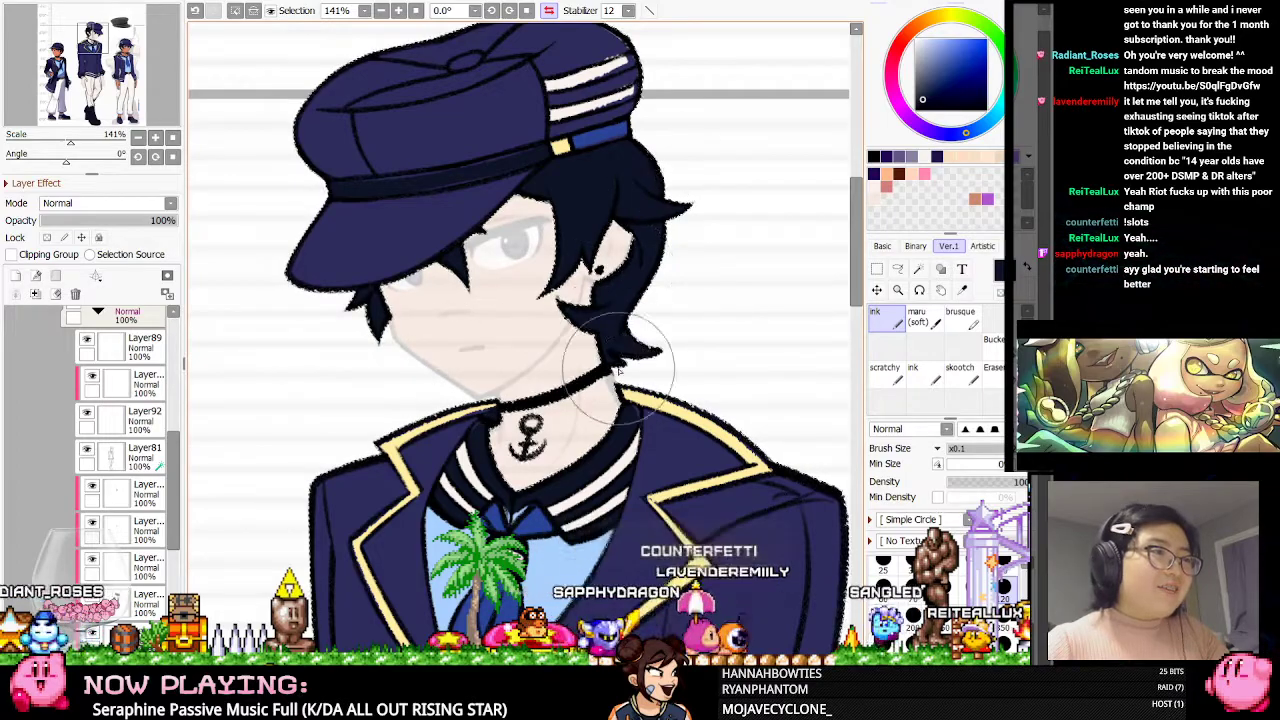
scroll(620, 345, "up", 1)
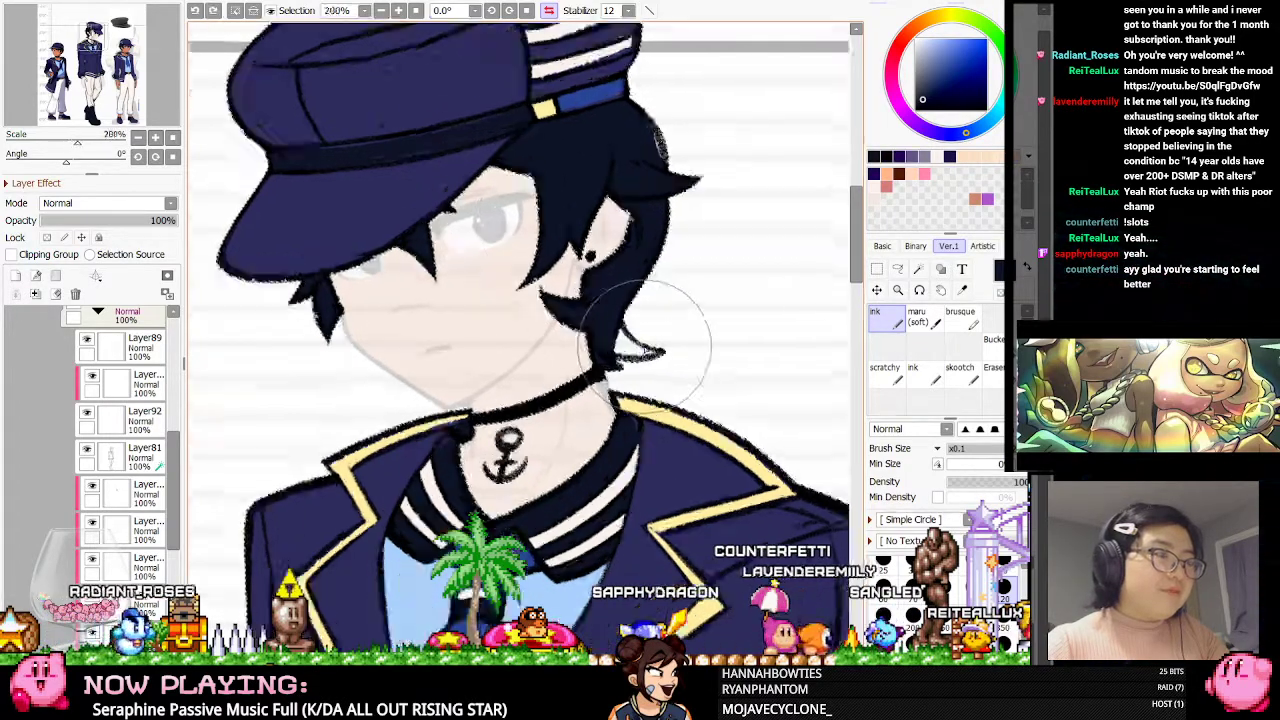
scroll(534, 265, "down", 2)
scroll(454, 96, "up", 2)
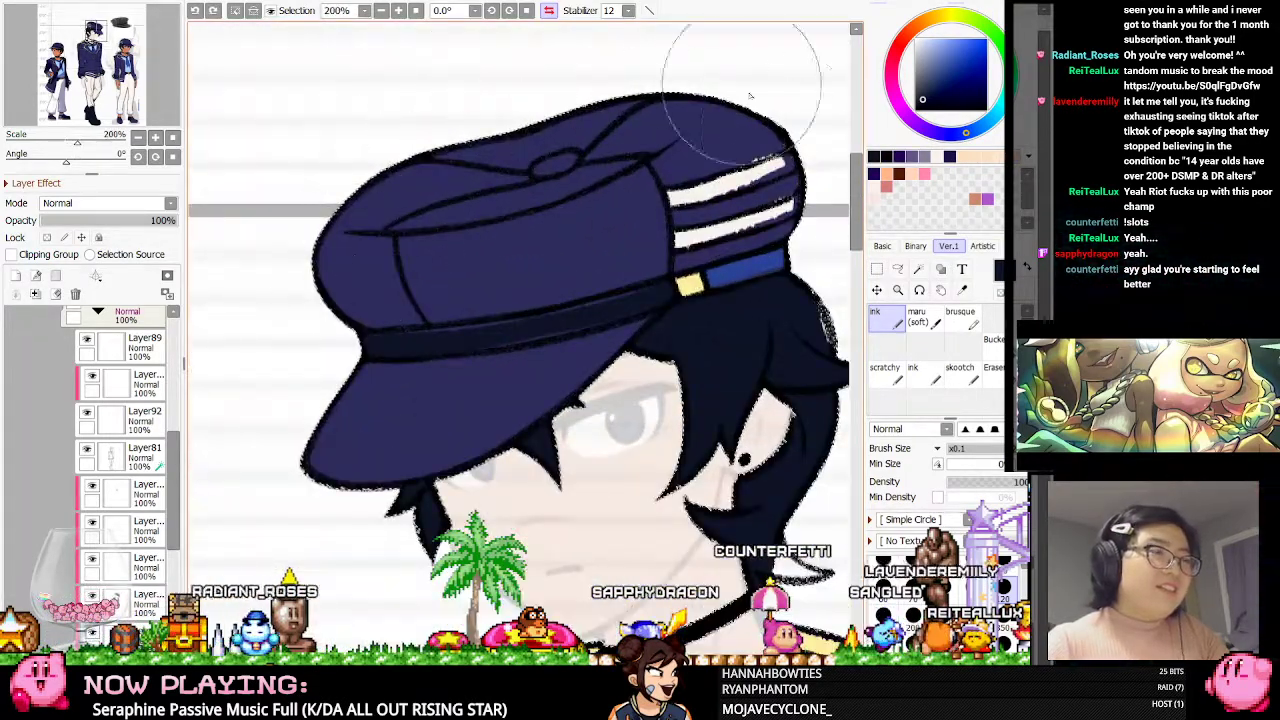
scroll(734, 80, "down", 2)
scroll(670, 190, "up", 2)
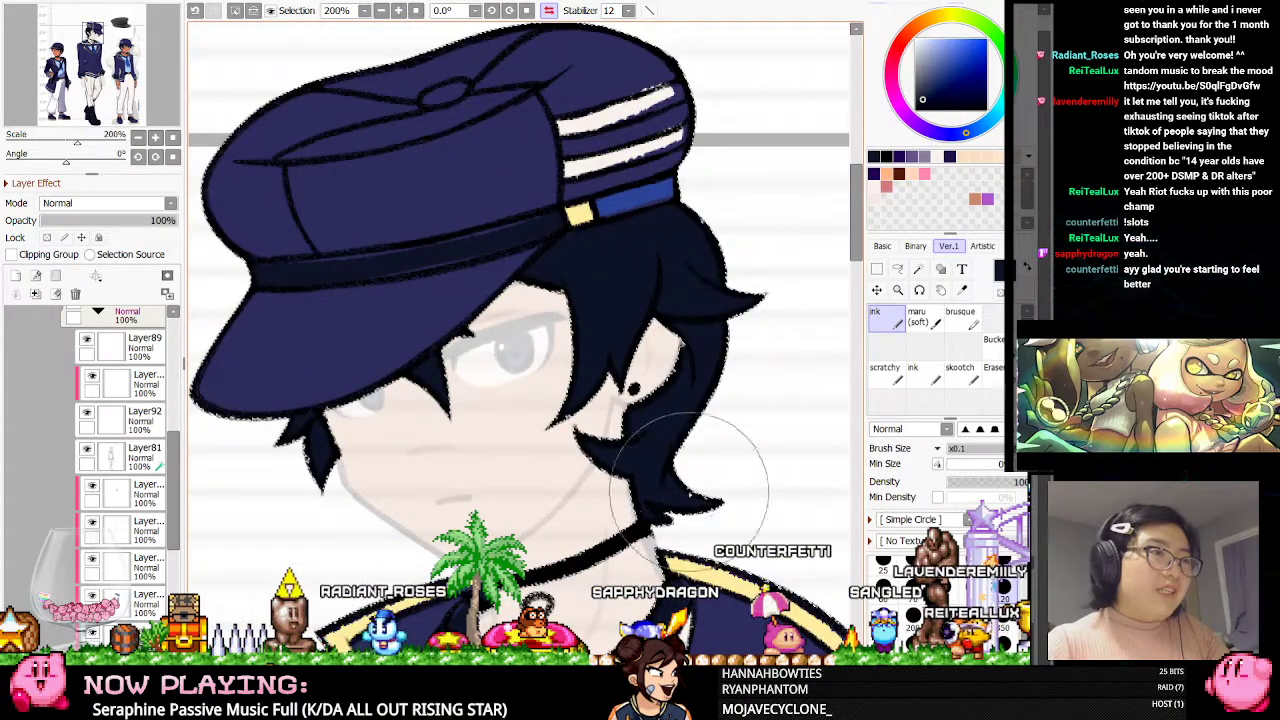
scroll(480, 187, "down", 3)
scroll(403, 250, "up", 2)
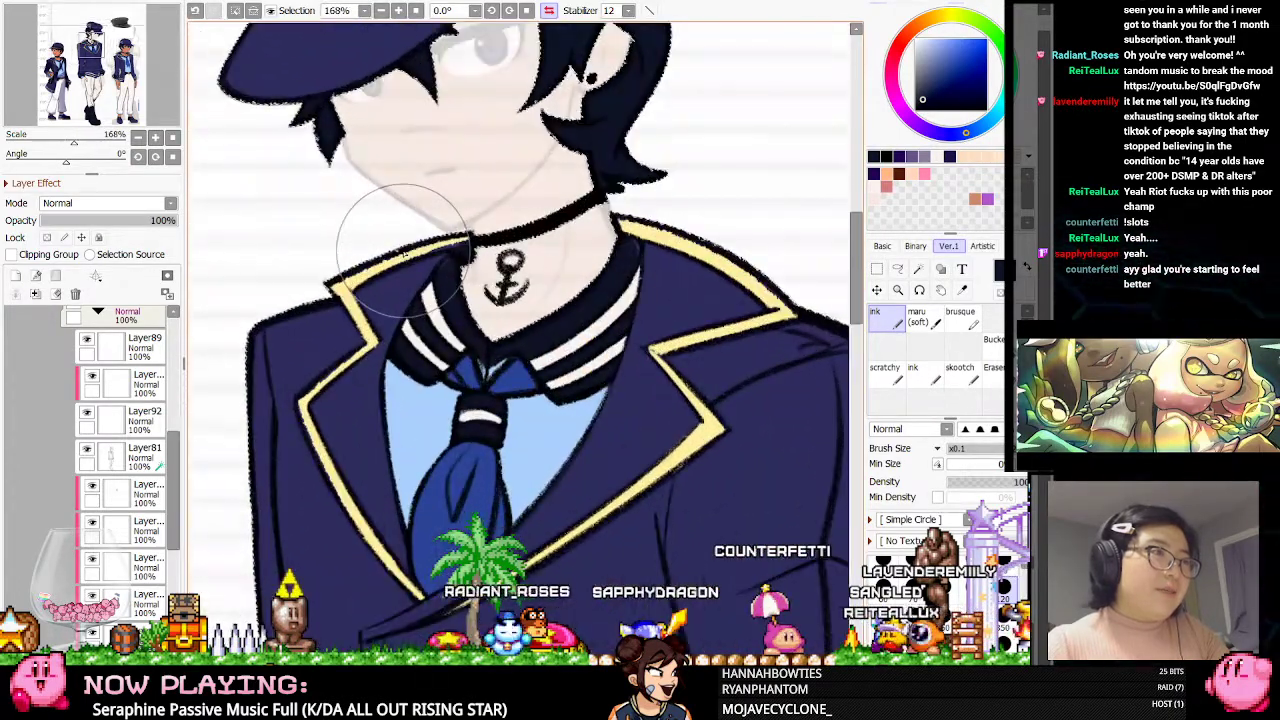
Check the jacket's outline from shoulders to cuffs with a resized ink brush, and clear the selection
left_click_drag(519, 357, 780, 350, "ctrl+alt")
scroll(540, 170, "down", 3)
scroll(689, 436, "up", 2)
scroll(600, 400, "down", 2)
scroll(518, 357, "up", 2)
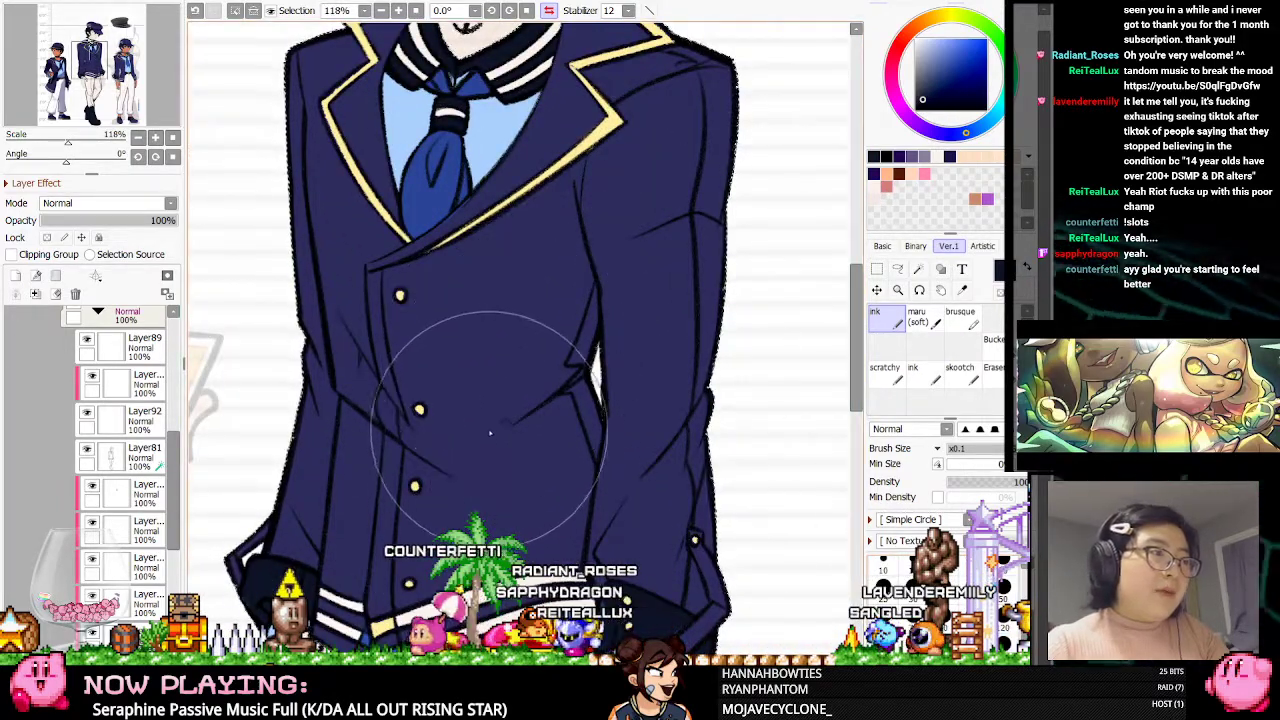
scroll(410, 317, "down", 2)
scroll(365, 178, "up", 1)
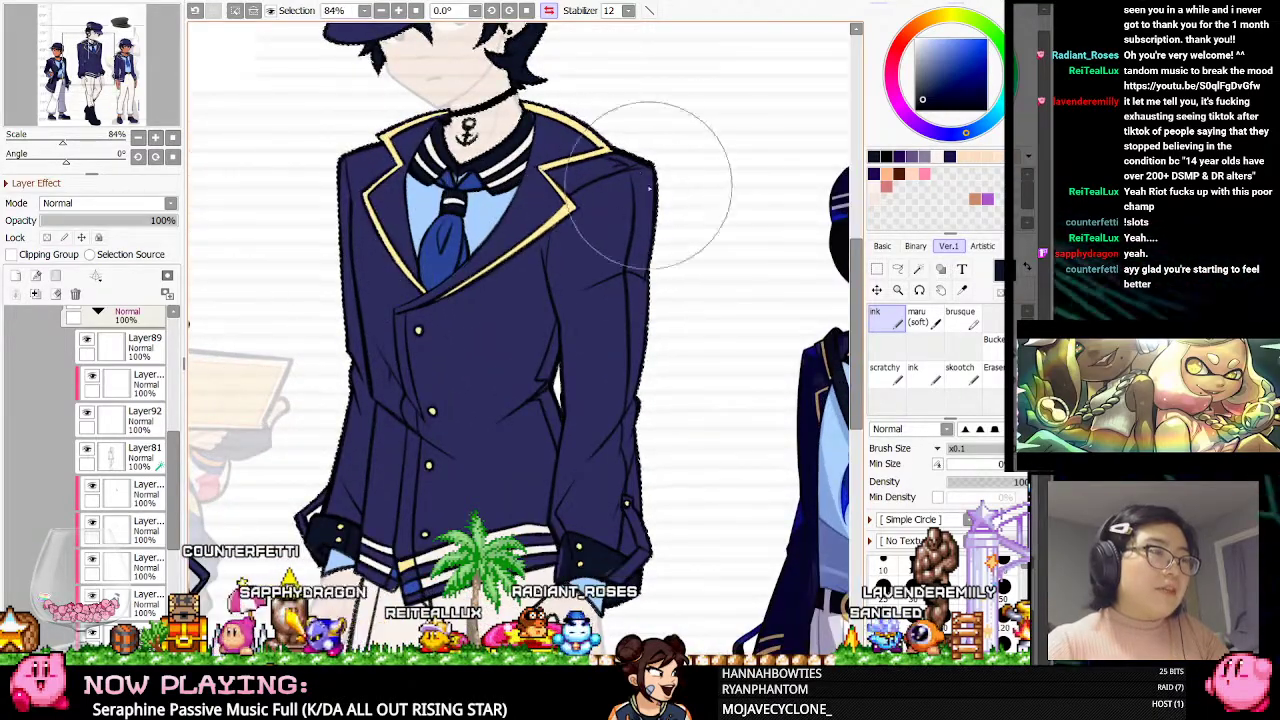
left_click(877, 269)
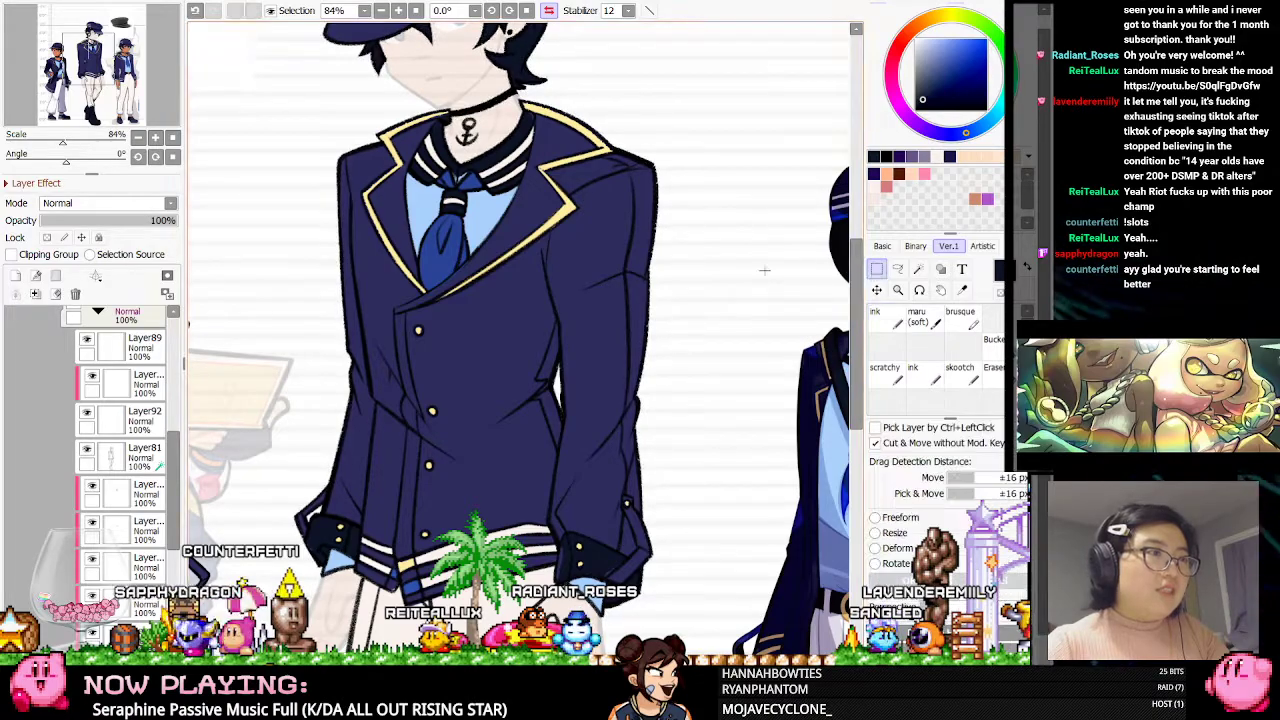
Select the clipped colour layer below Layer81, mirror the view and sample the pale tone around the neck and collar for the ink brush
scroll(595, 406, "down", 1)
scroll(490, 188, "up", 6)
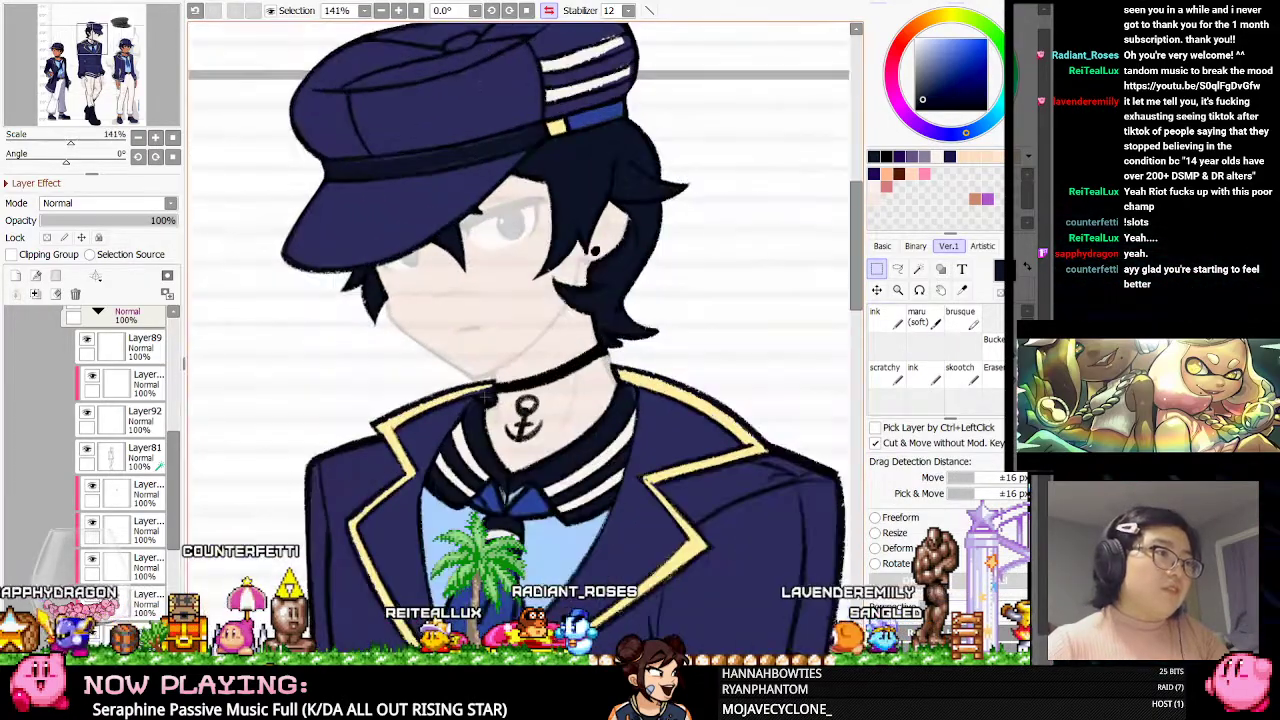
scroll(490, 188, "up", 2)
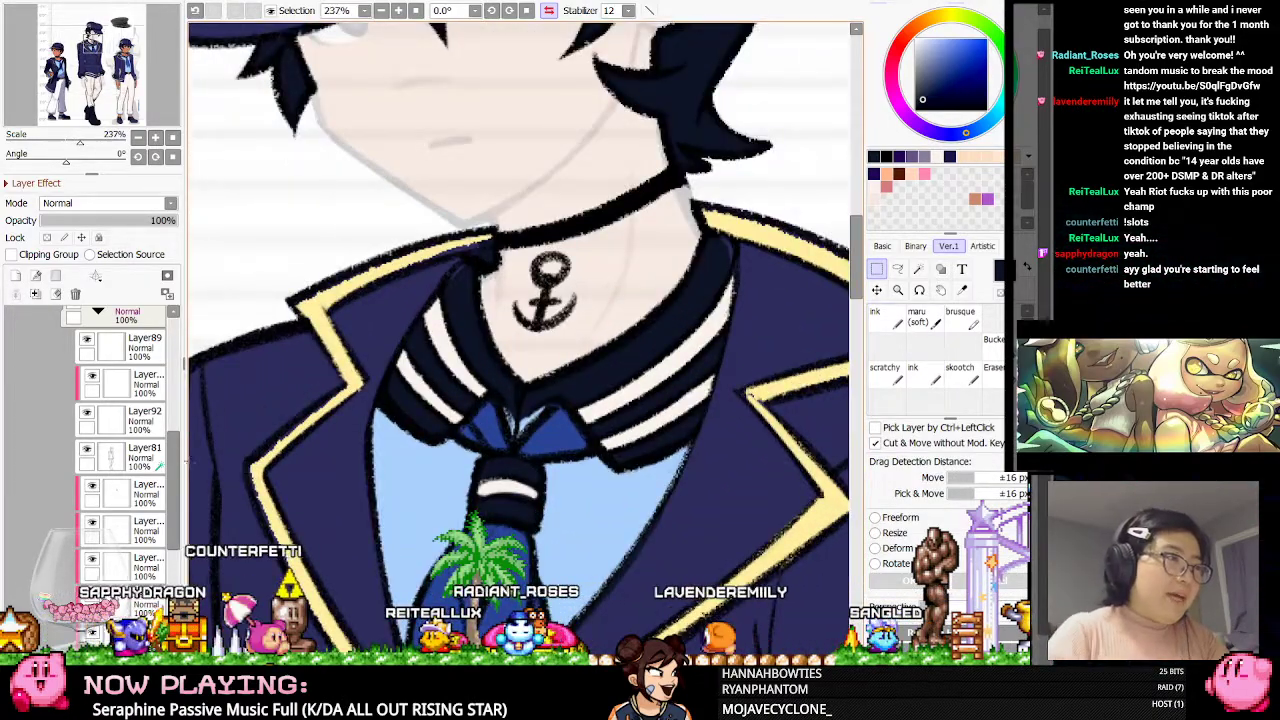
scroll(130, 408, "down", 1)
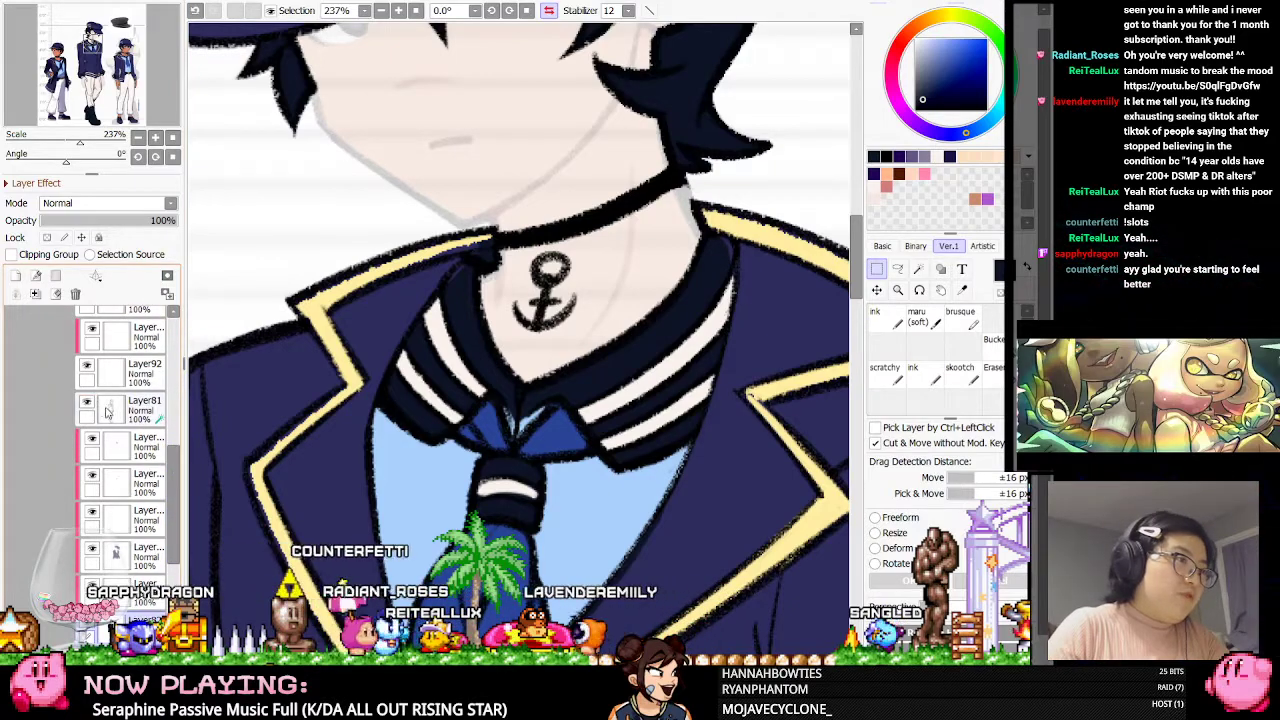
left_click(103, 410)
left_click(962, 290)
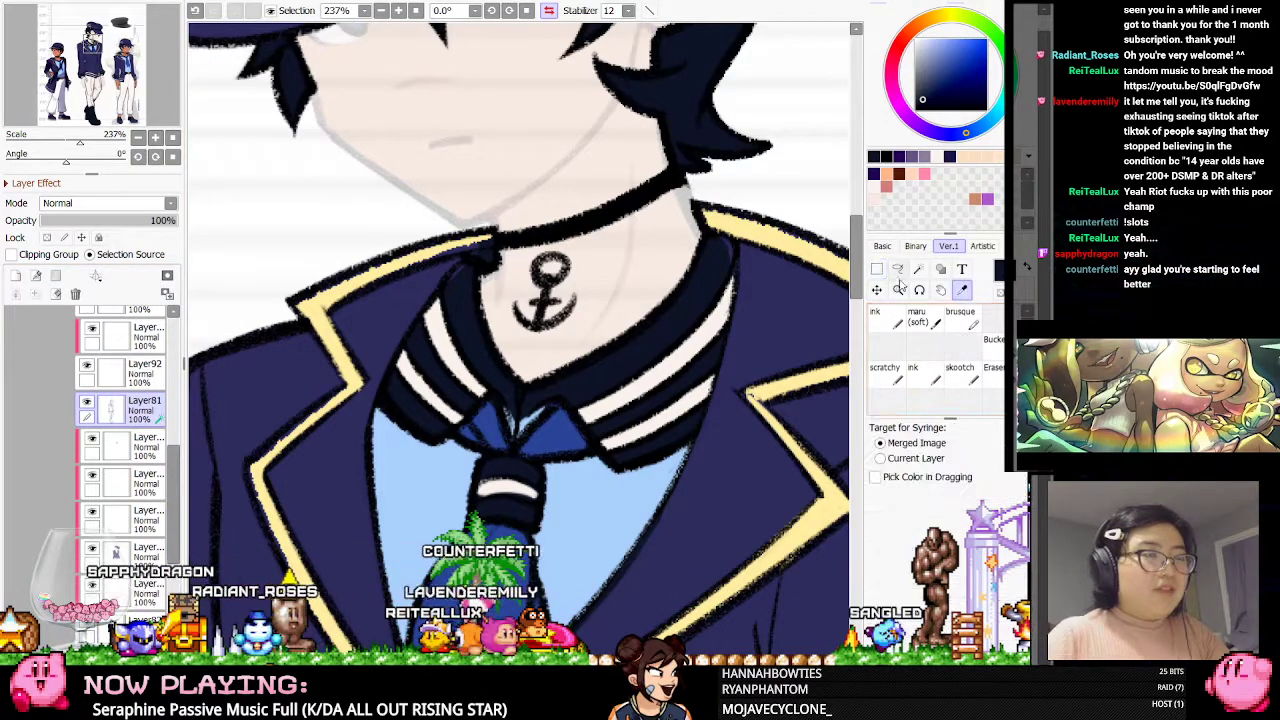
left_click(549, 11)
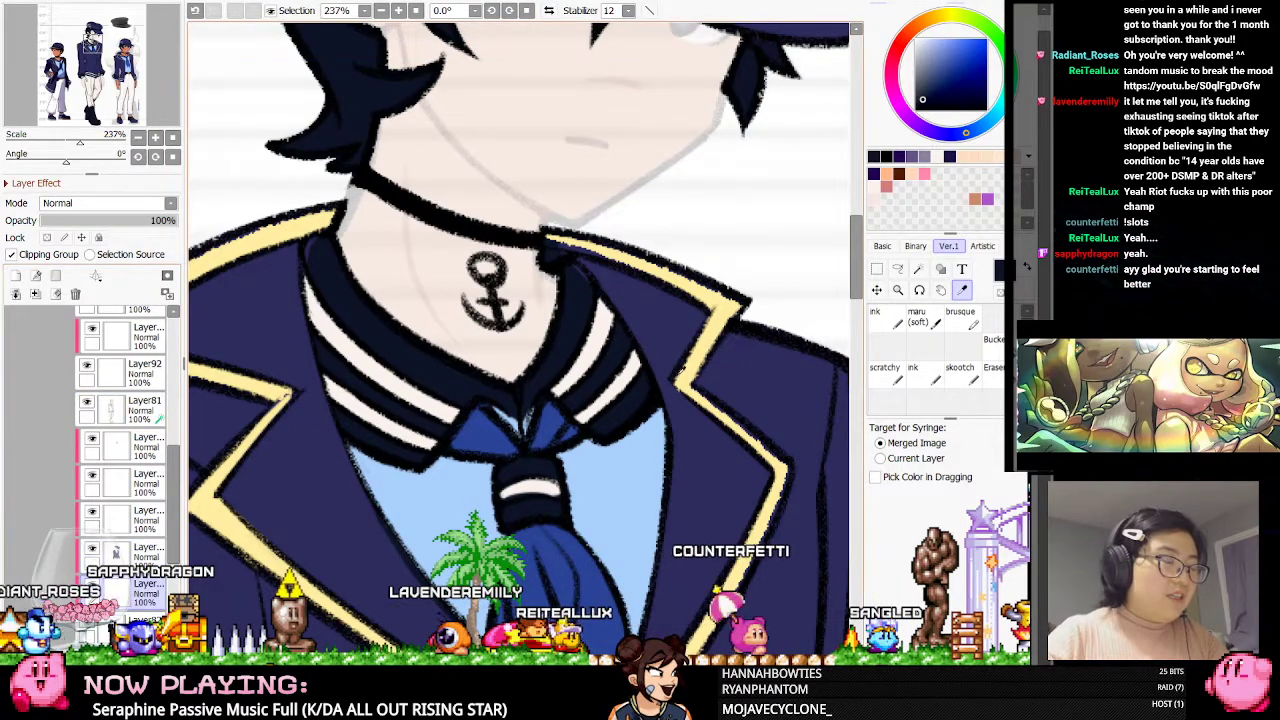
scroll(617, 381, "up", 1)
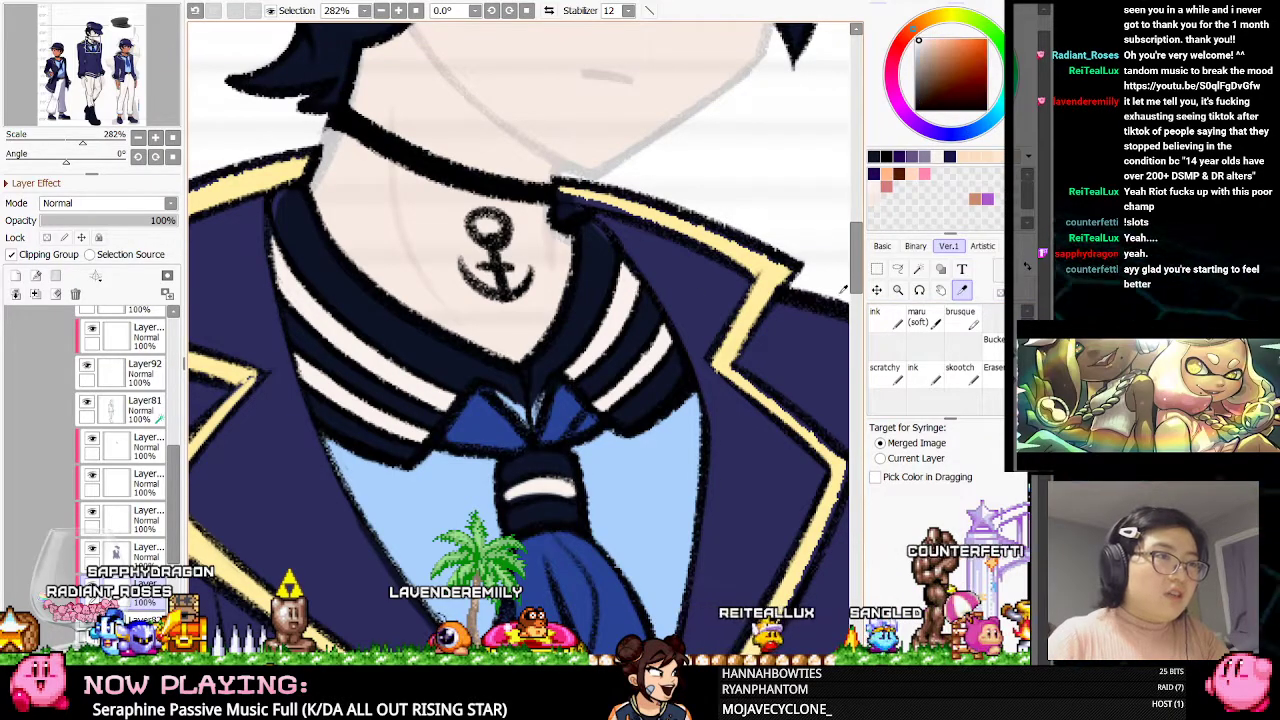
left_click(880, 323)
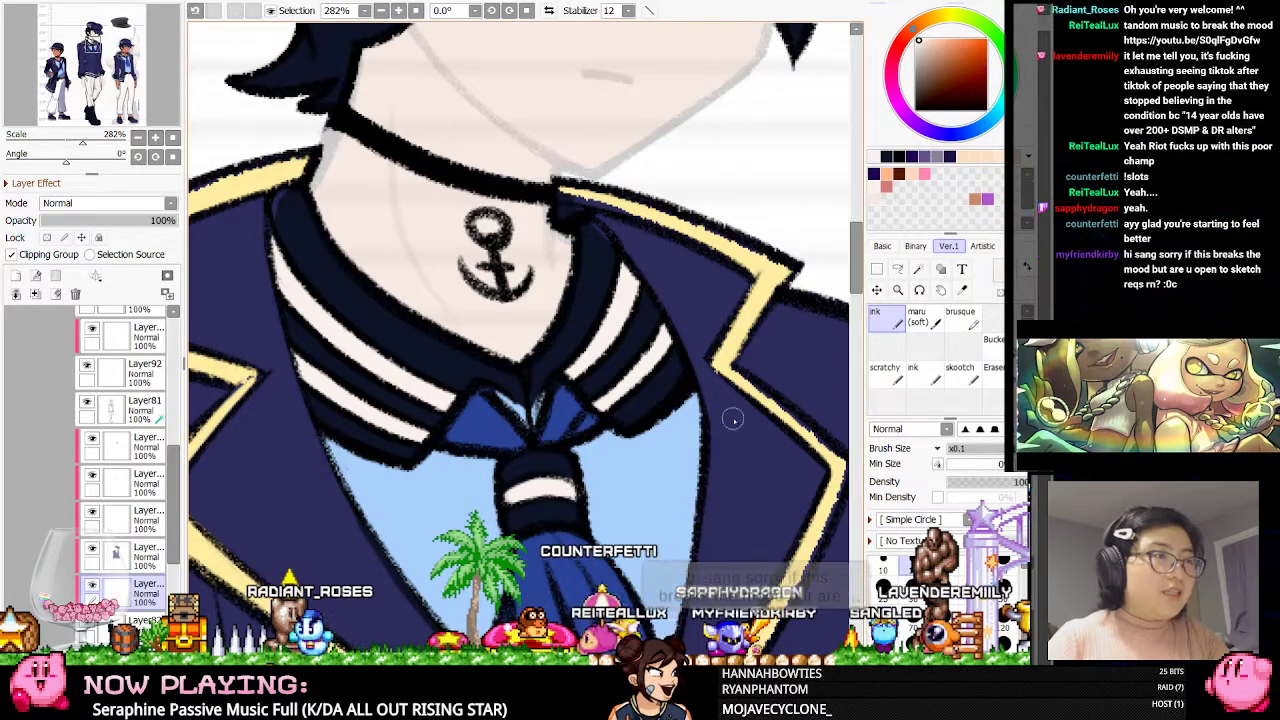
Clean up the jacket lapel's lower edge beside the tie tip with the eraser on the clipped layer directly below Layer81
scroll(563, 505, "down", 3)
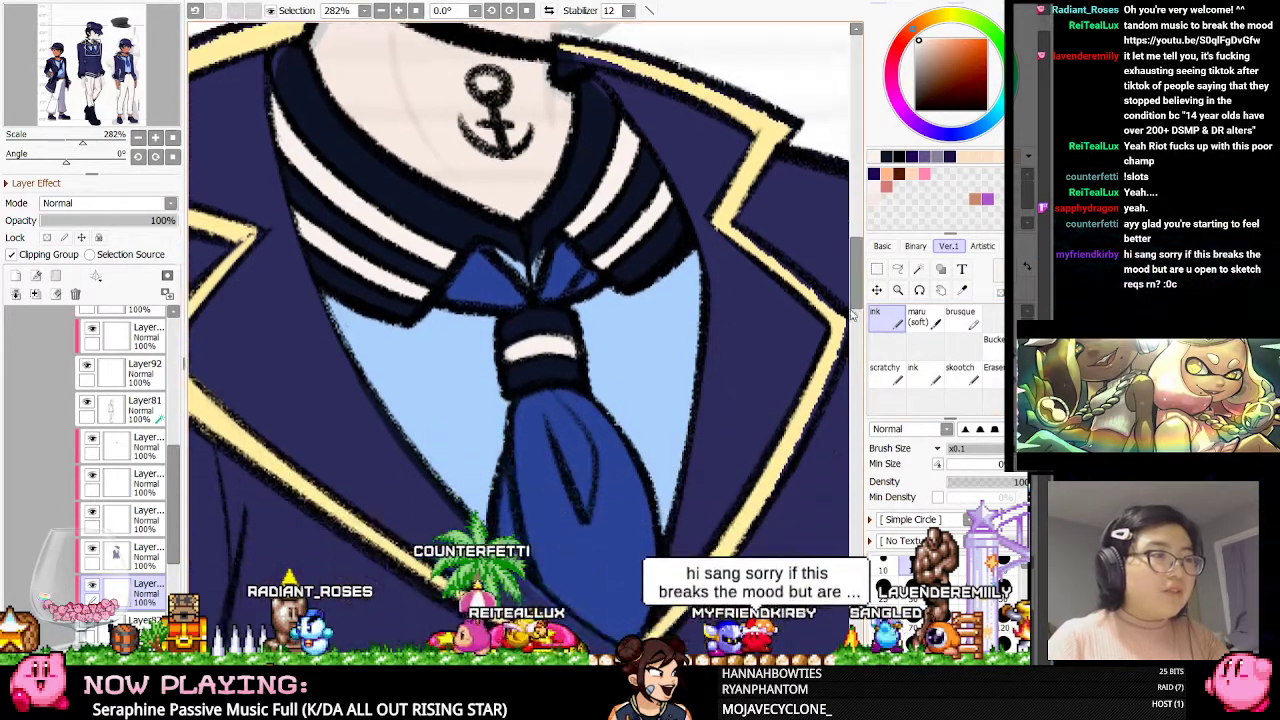
scroll(563, 505, "down", 3)
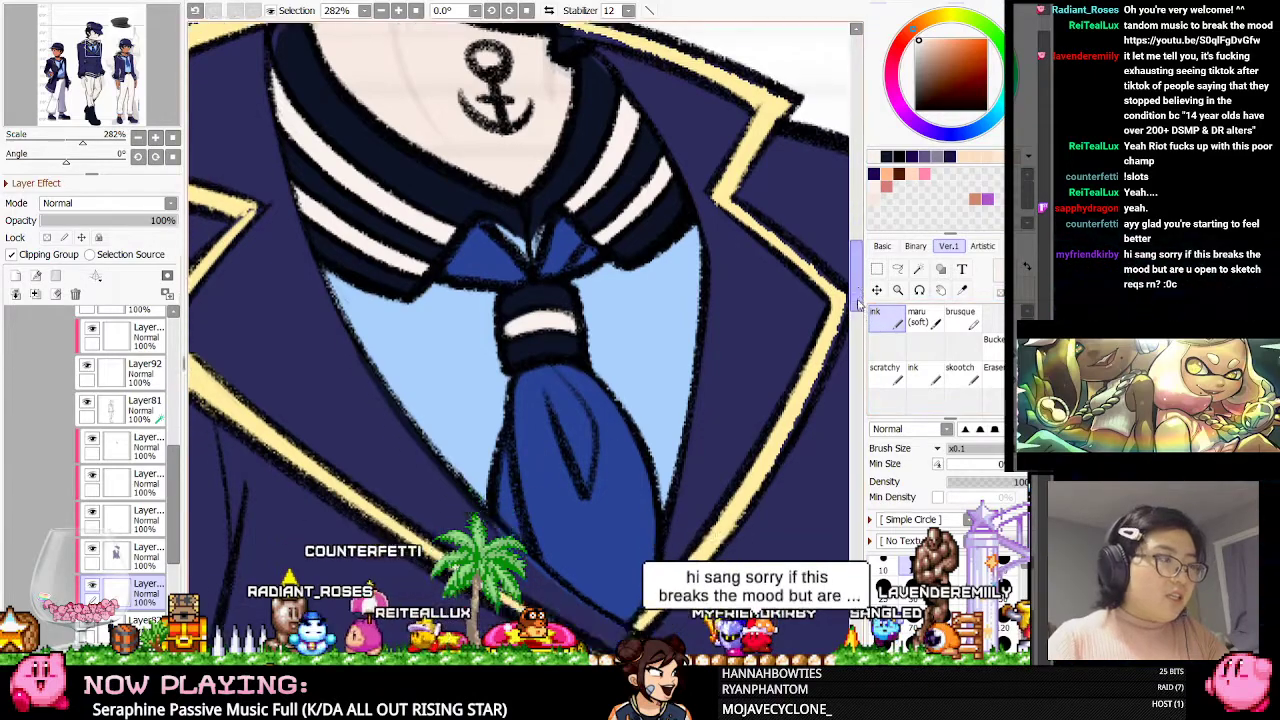
left_click(988, 369)
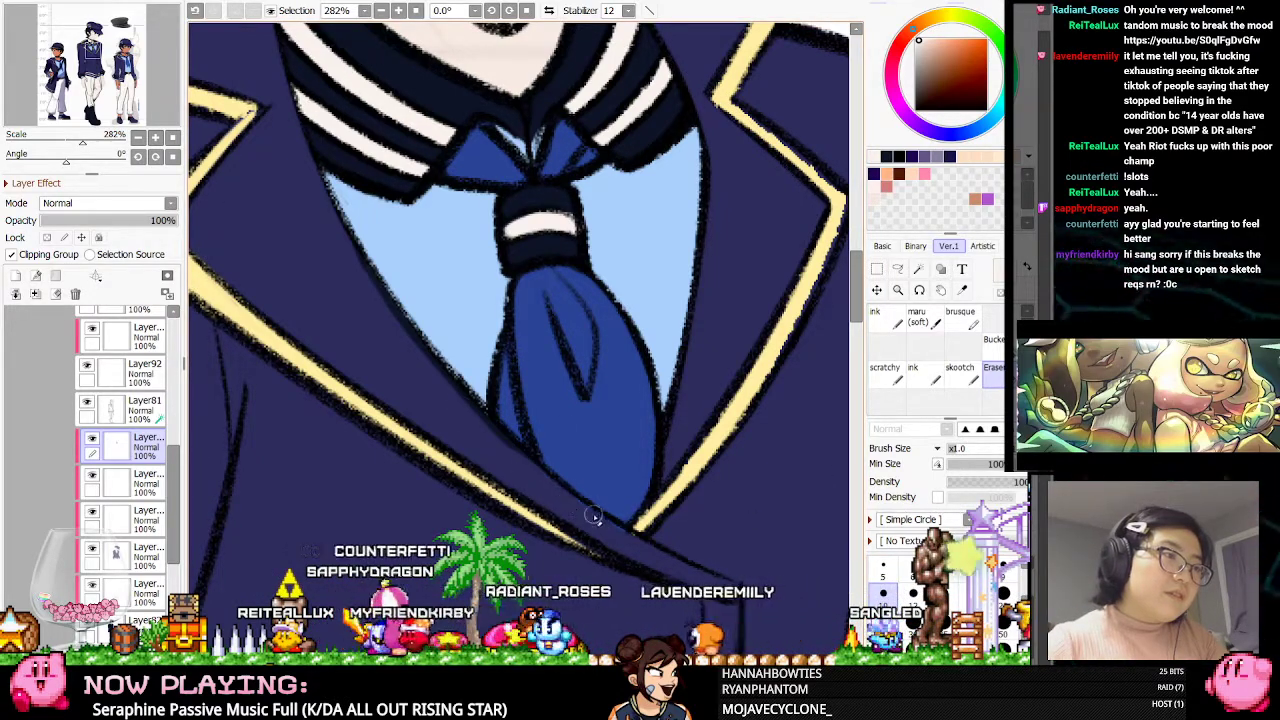
Identify the shirt colour layer by hiding and showing it, and select the clipped layer below it
left_click(91, 475)
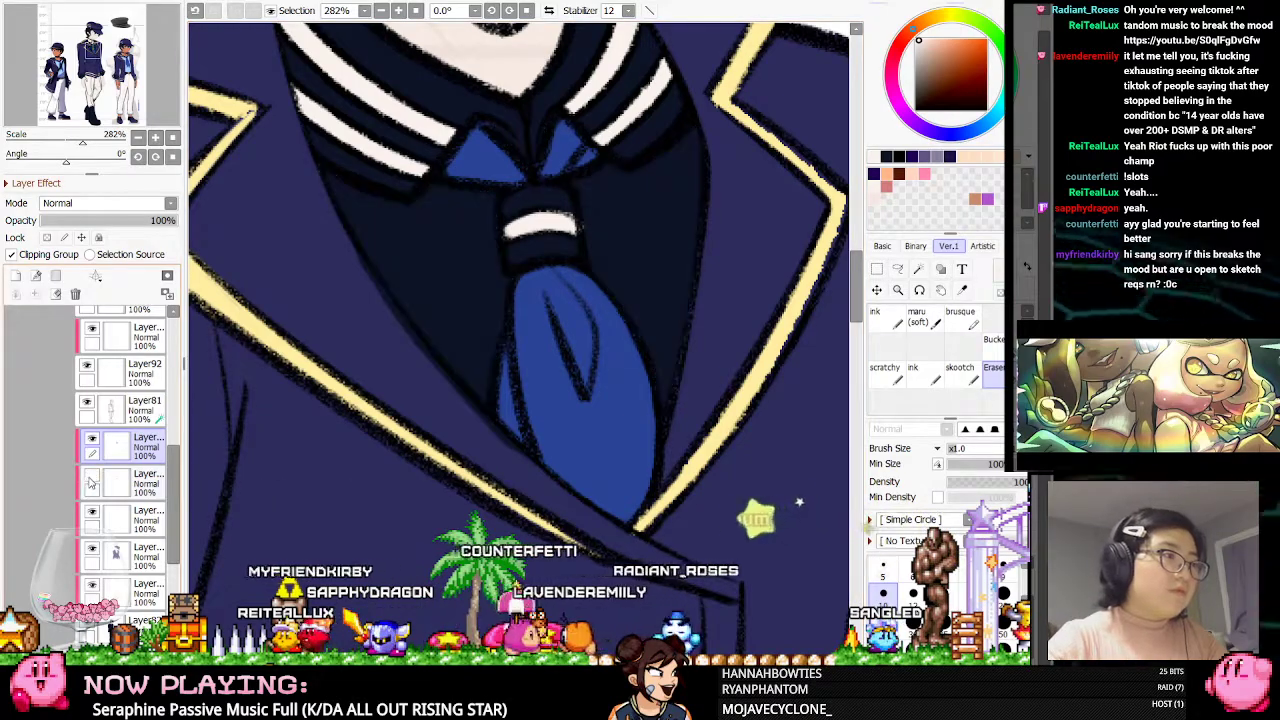
left_click(91, 475)
left_click(95, 488)
left_click(97, 524)
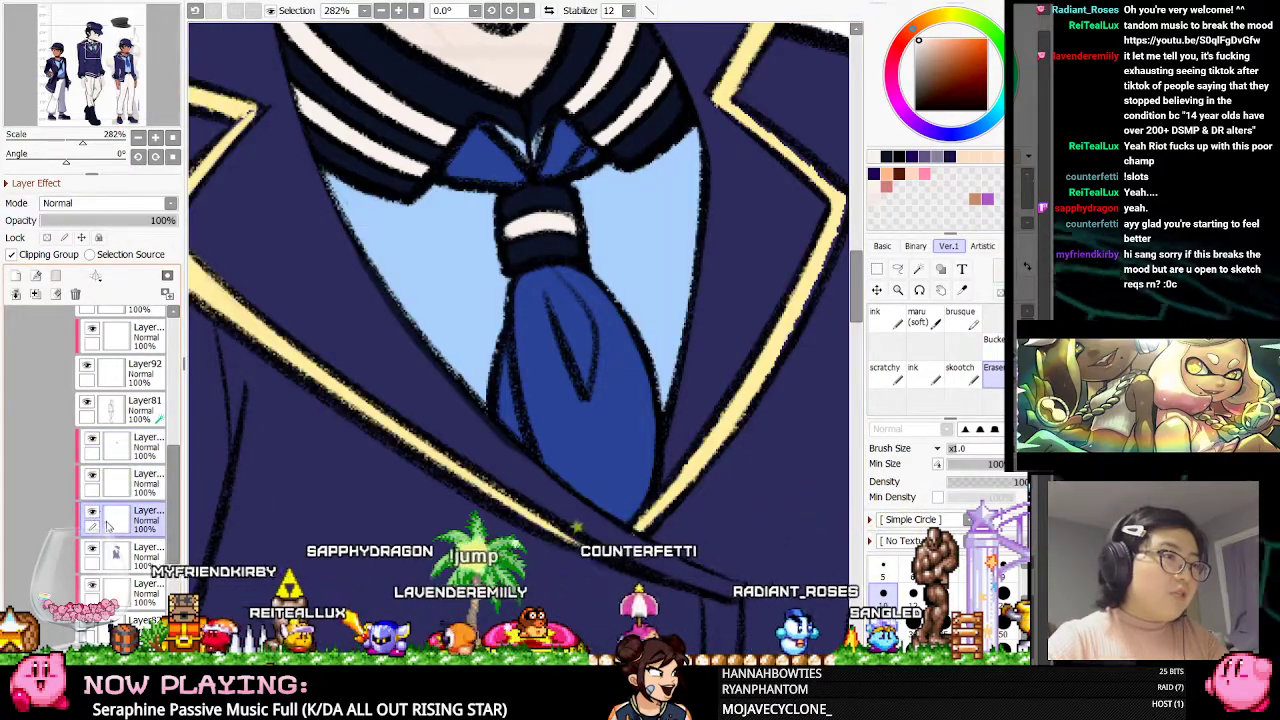
Sample the lapel trim's yellow and touch up the trim on the lapel beside the shoulder with the ink brush
scroll(596, 268, "down", 5)
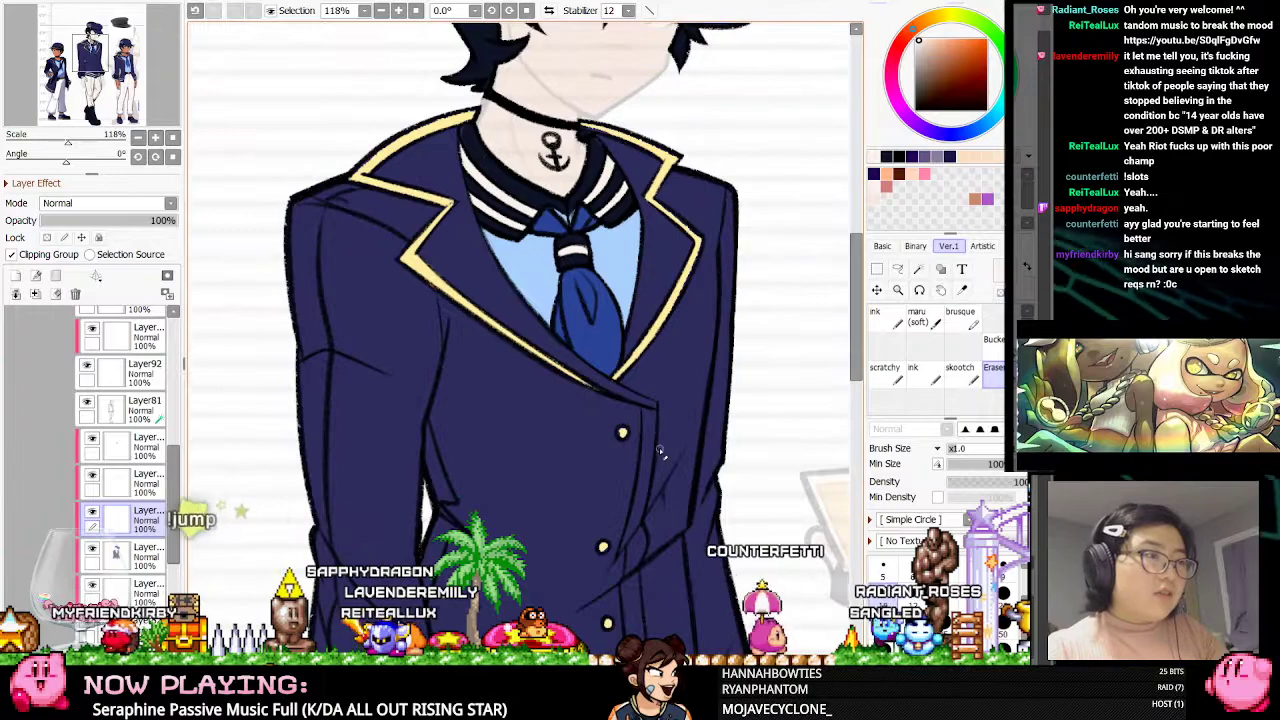
scroll(659, 452, "up", 4)
key("alt")
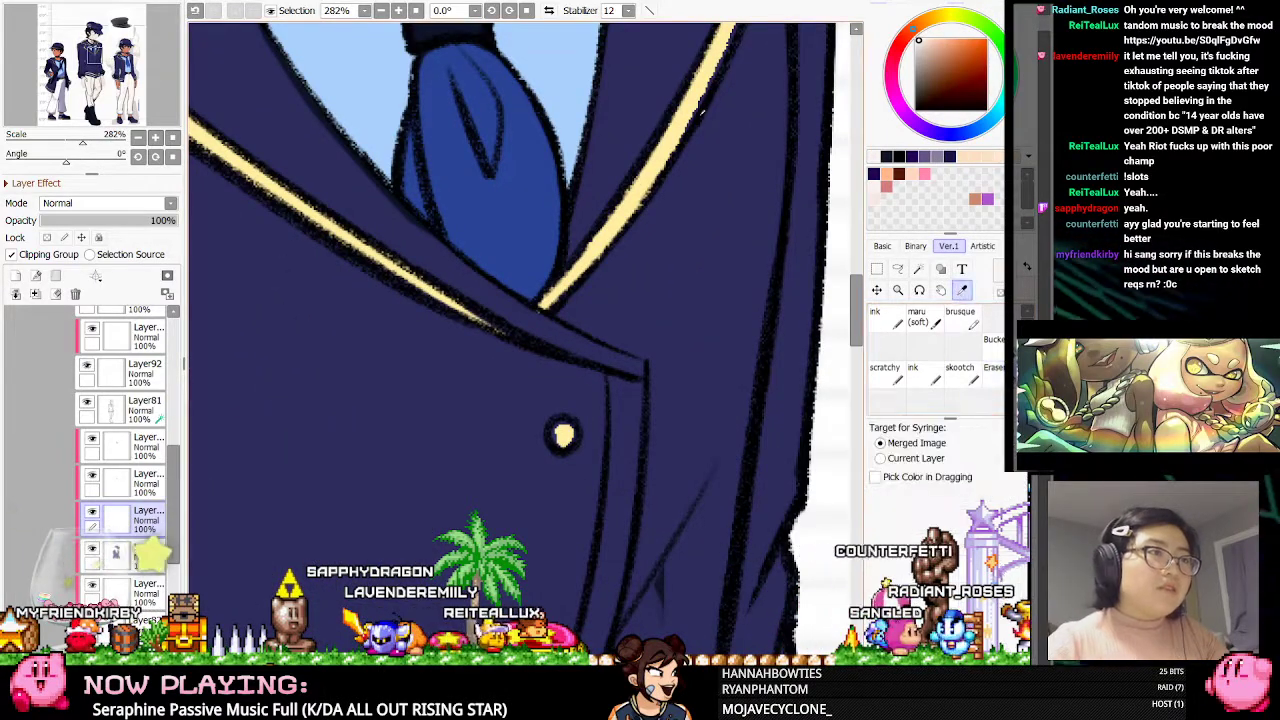
left_click(697, 101, "alt")
left_click(888, 333)
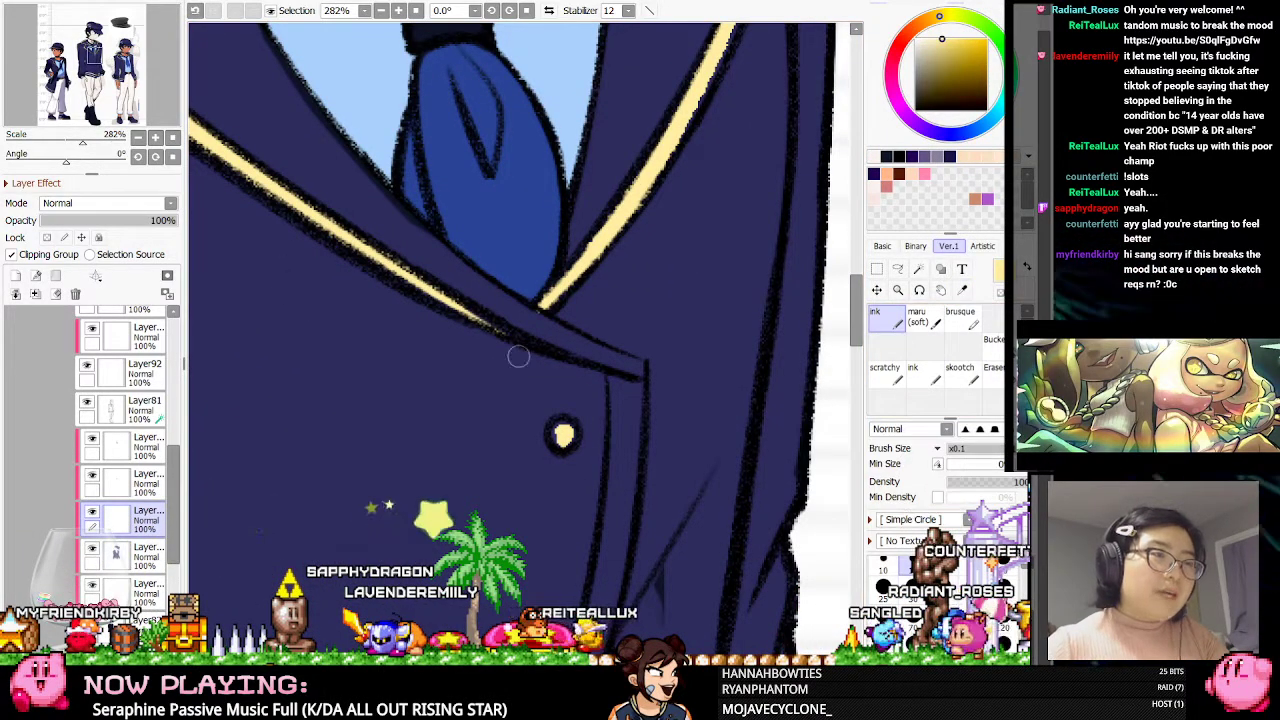
left_click_drag(856, 317, 856, 276)
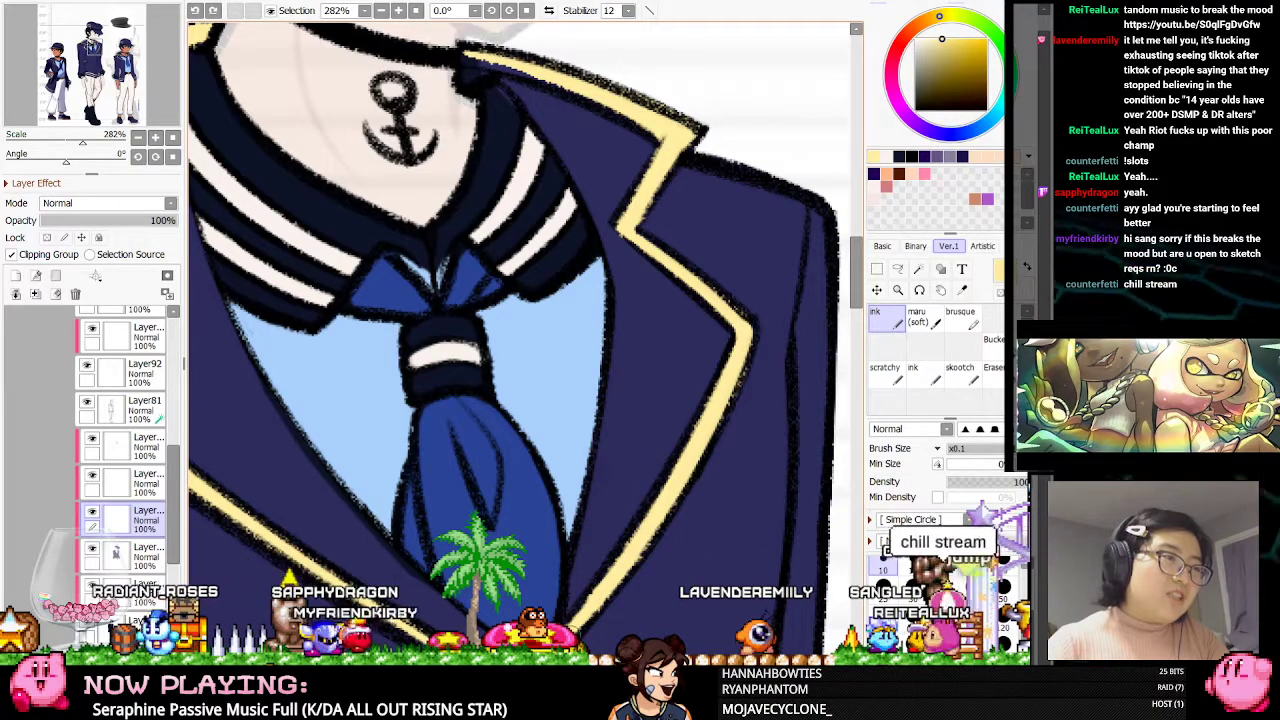
Touch up the yellow trim along the opposite lapel down to the coat's closure with the ink brush
left_click_drag(665, 485, 886, 485)
left_click_drag(357, 212, 425, 210)
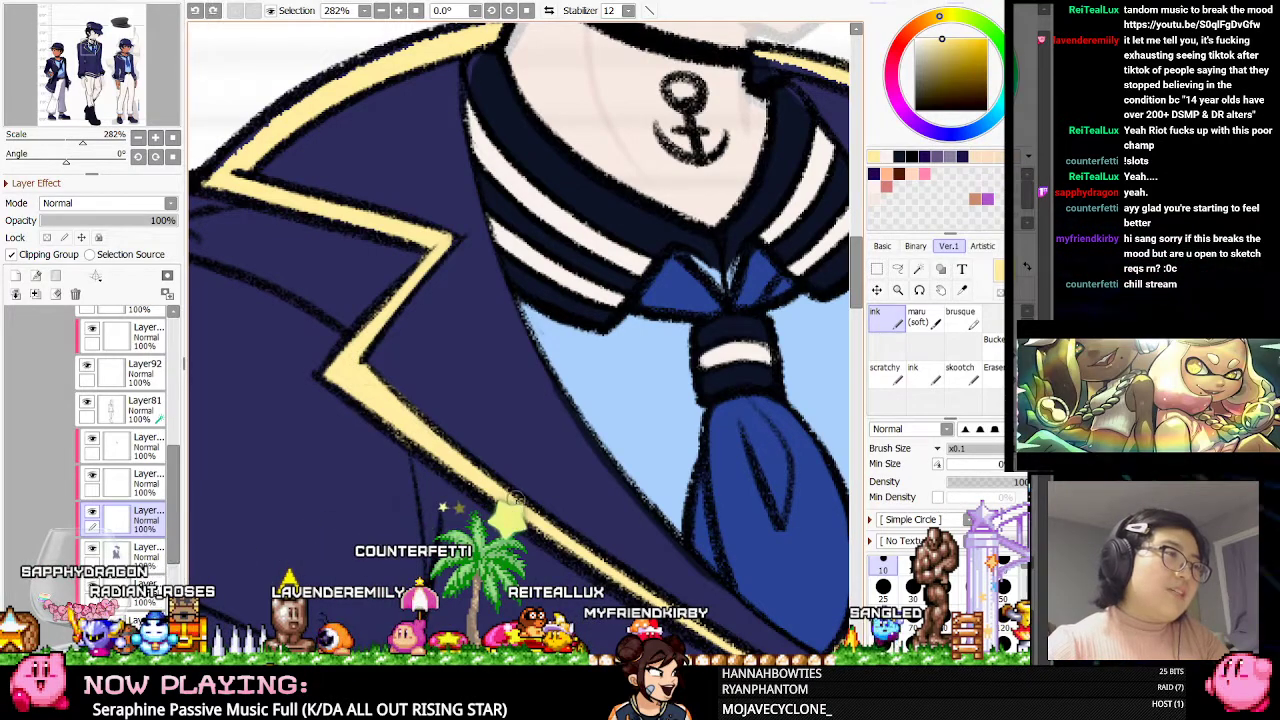
scroll(520, 340, "down", 3)
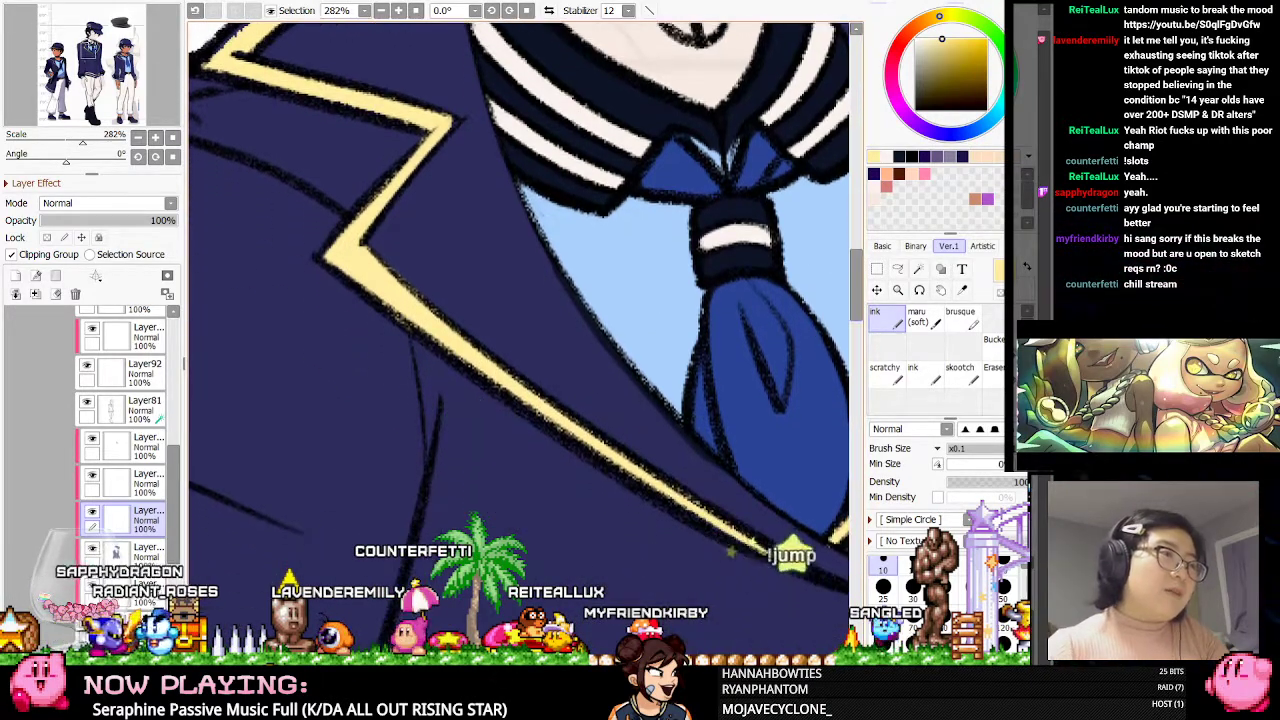
scroll(520, 340, "right", 3)
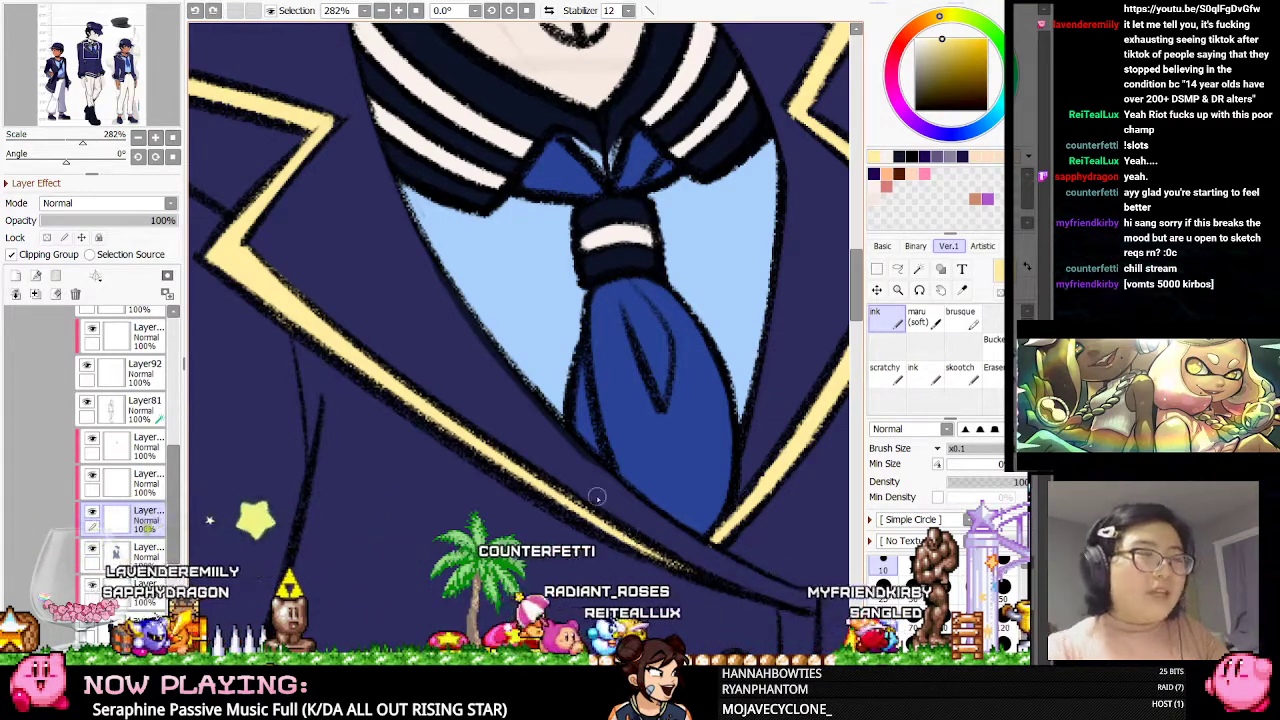
scroll(422, 440, "down", 1)
scroll(422, 440, "down", 1)
scroll(509, 375, "up", 1)
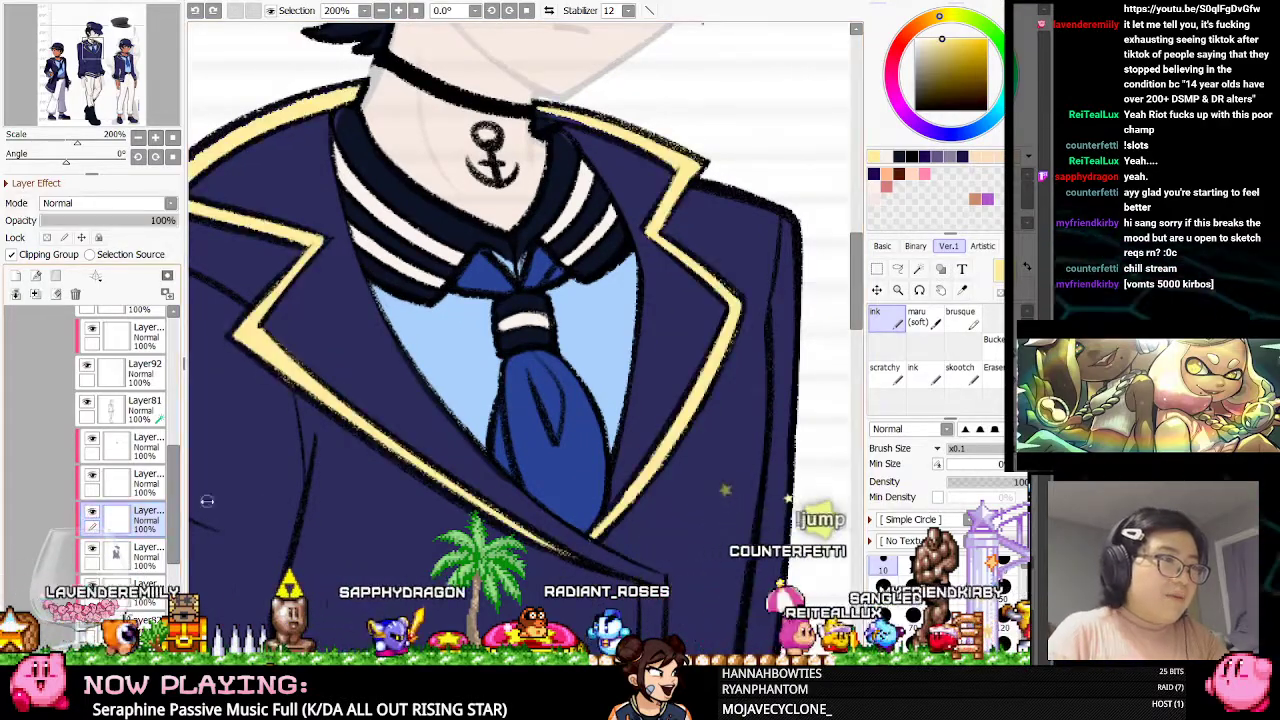
Fill the coat's front buttons and the small hem patch with yellow using the ink brush
scroll(644, 341, "down", 1)
scroll(664, 480, "up", 3)
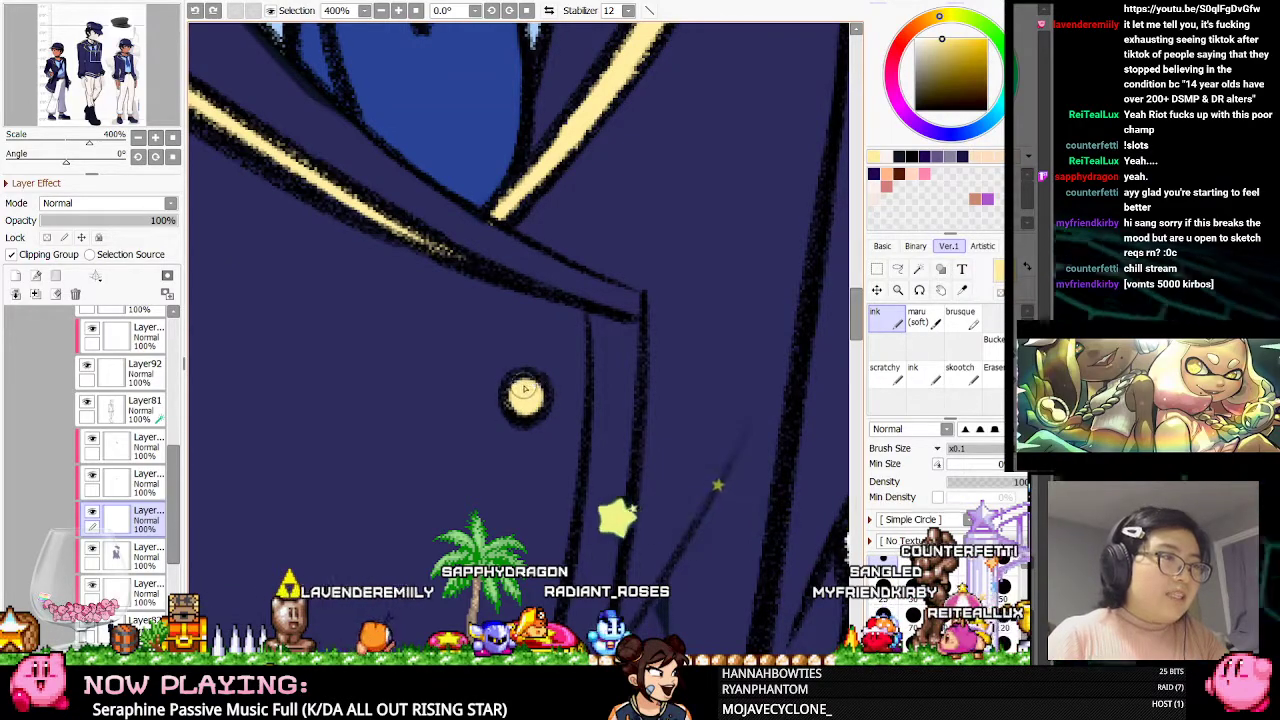
scroll(572, 275, "down", 2)
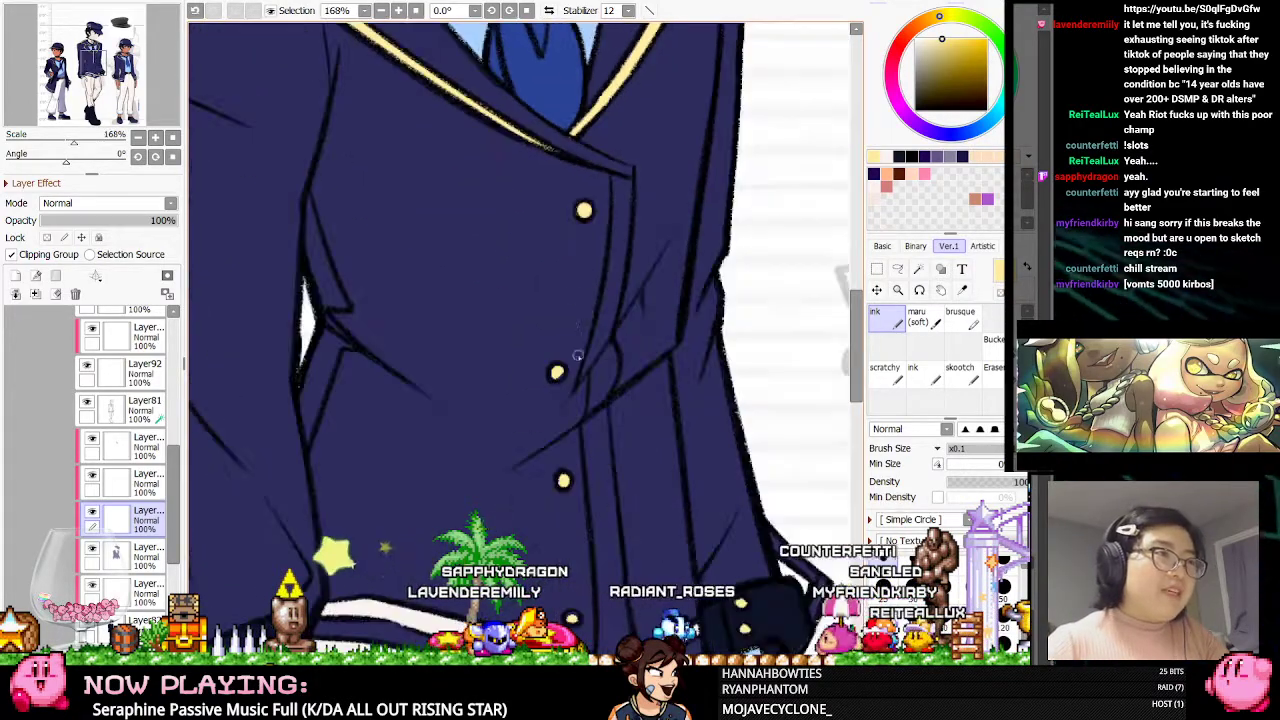
scroll(575, 343, "up", 2)
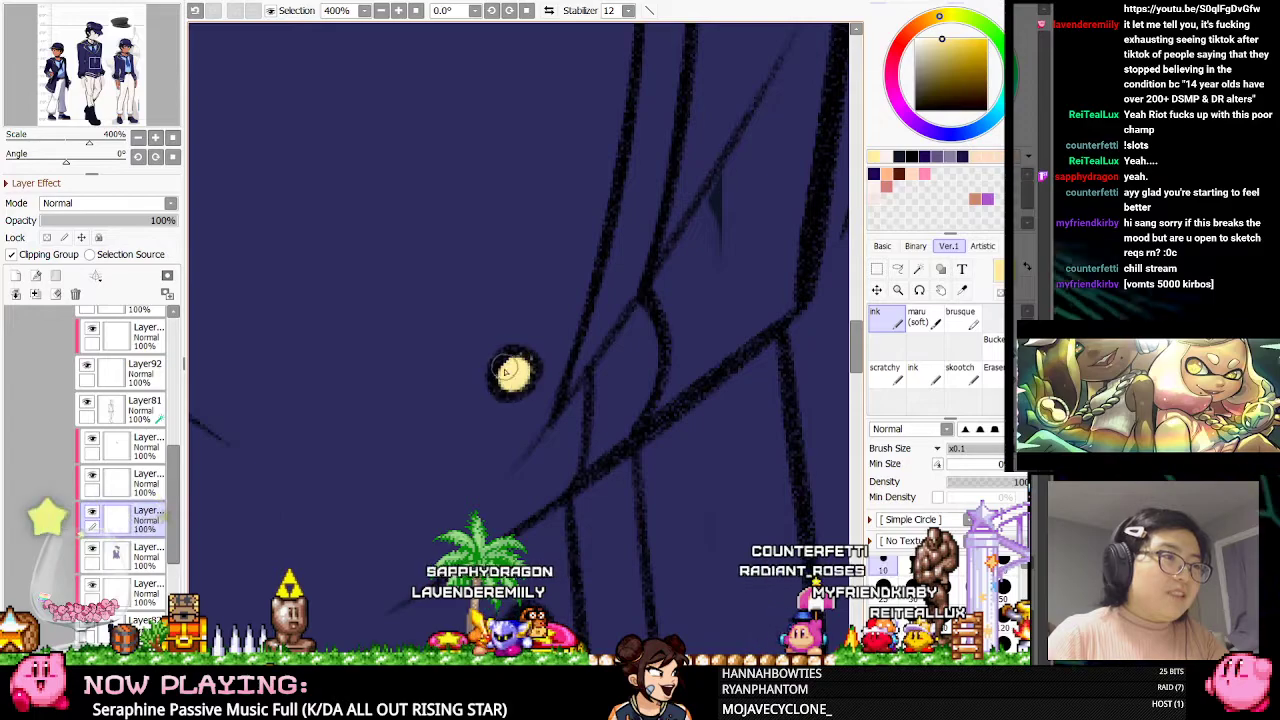
scroll(567, 323, "down", 3)
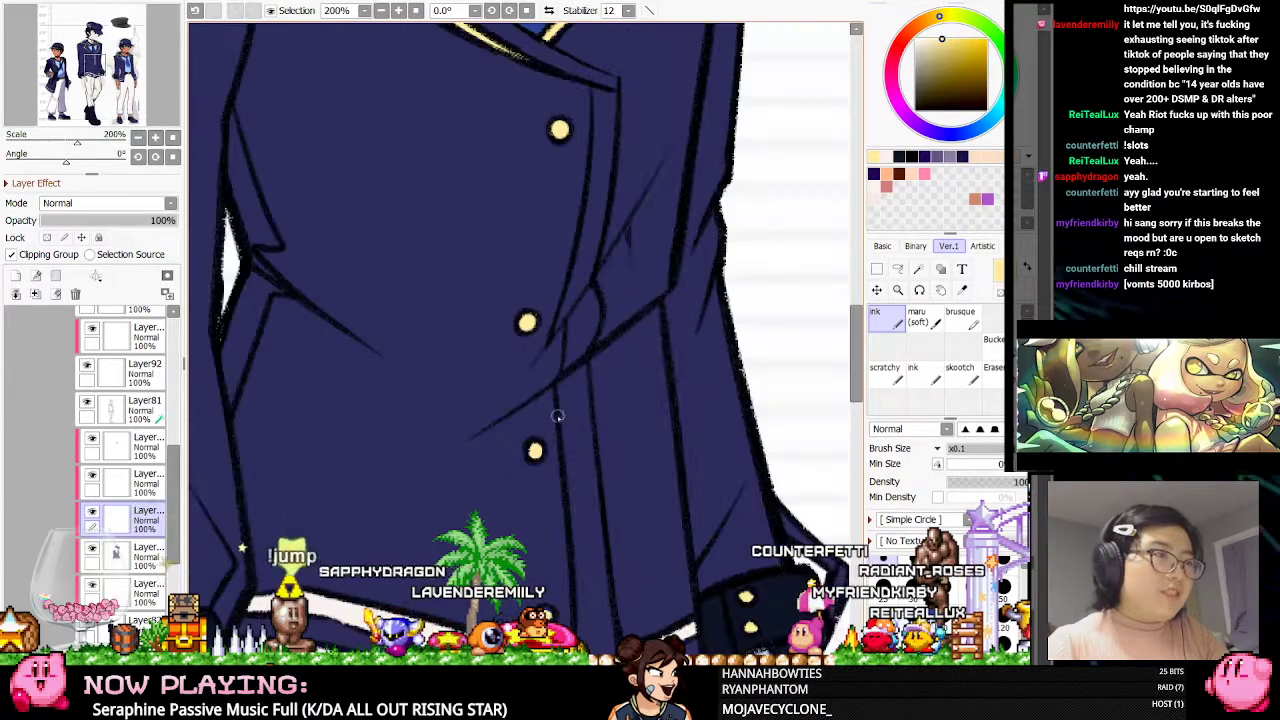
scroll(575, 490, "up", 3)
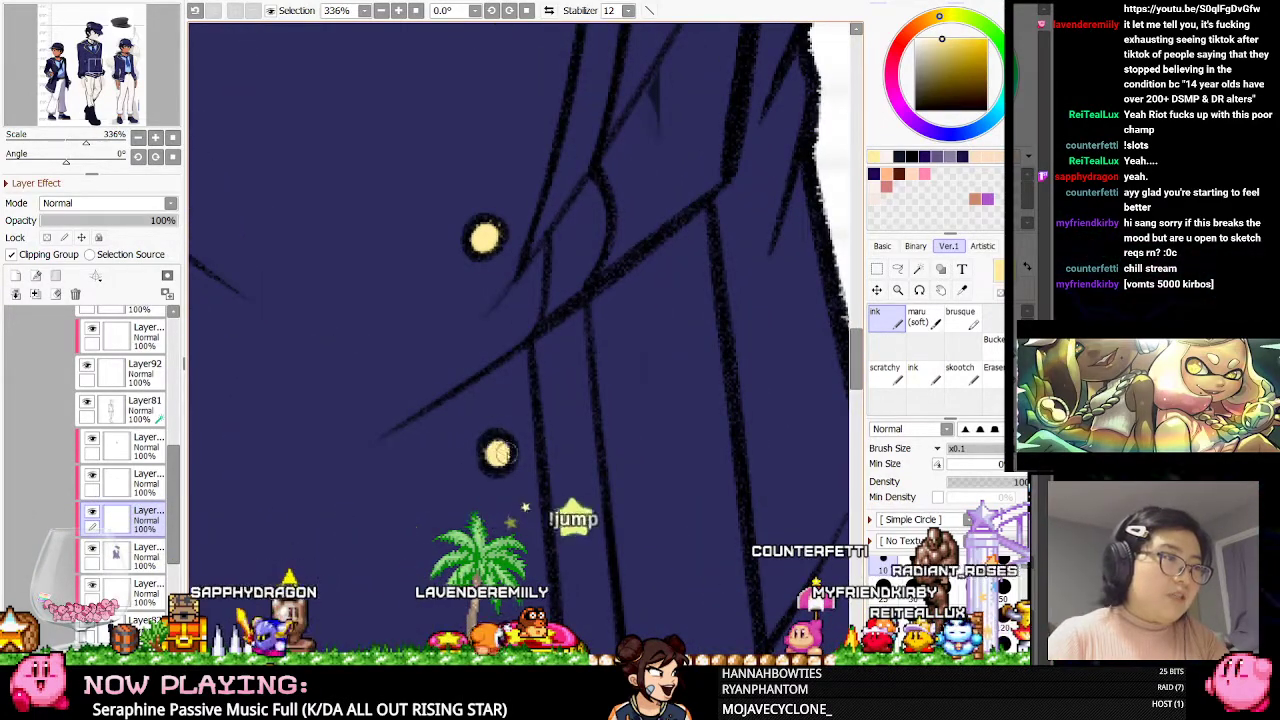
left_click_drag(860, 360, 808, 386)
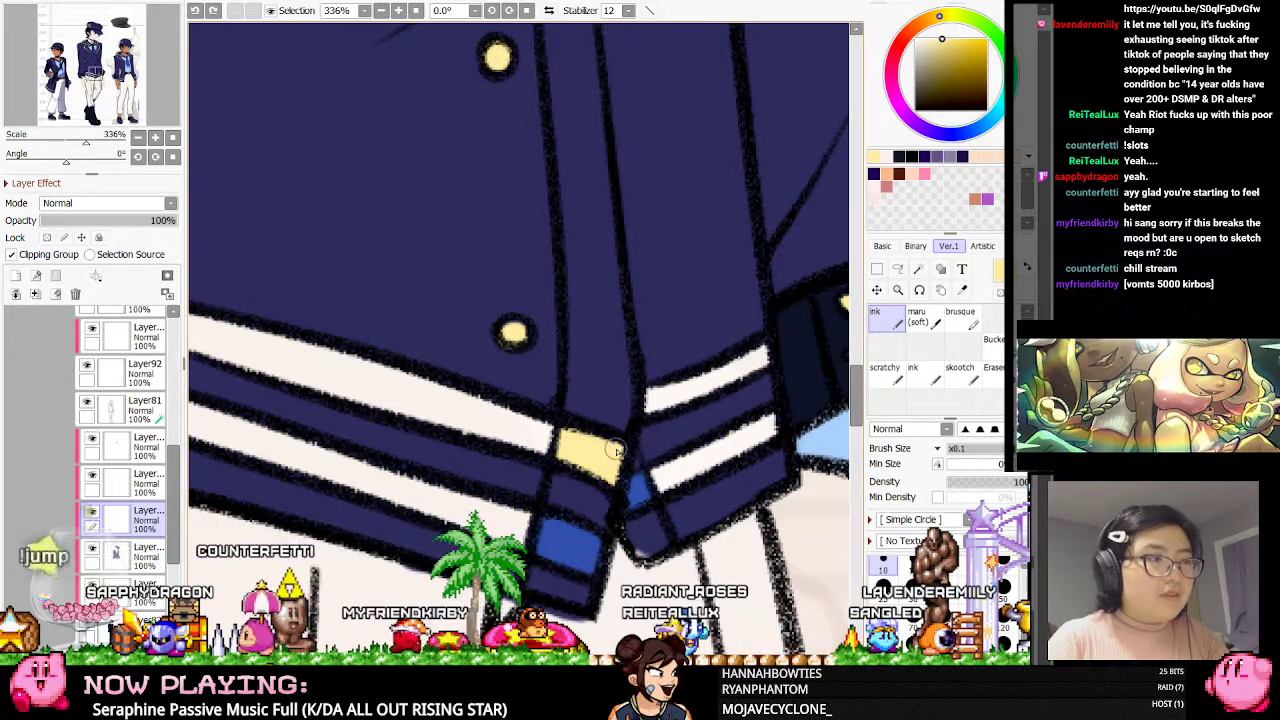
Fill the buttons on both sleeve cuffs with yellow using the ink brush
scroll(627, 448, "down", 5)
scroll(757, 386, "up", 7)
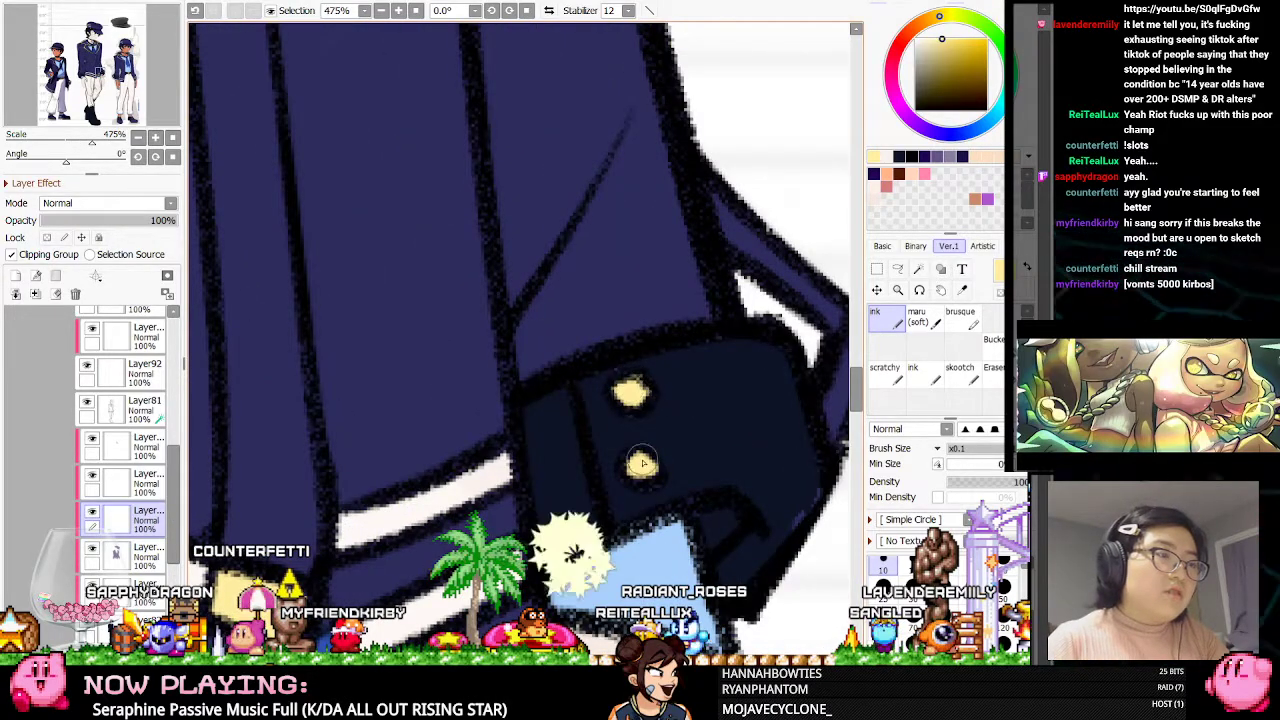
scroll(700, 415, "down", 8)
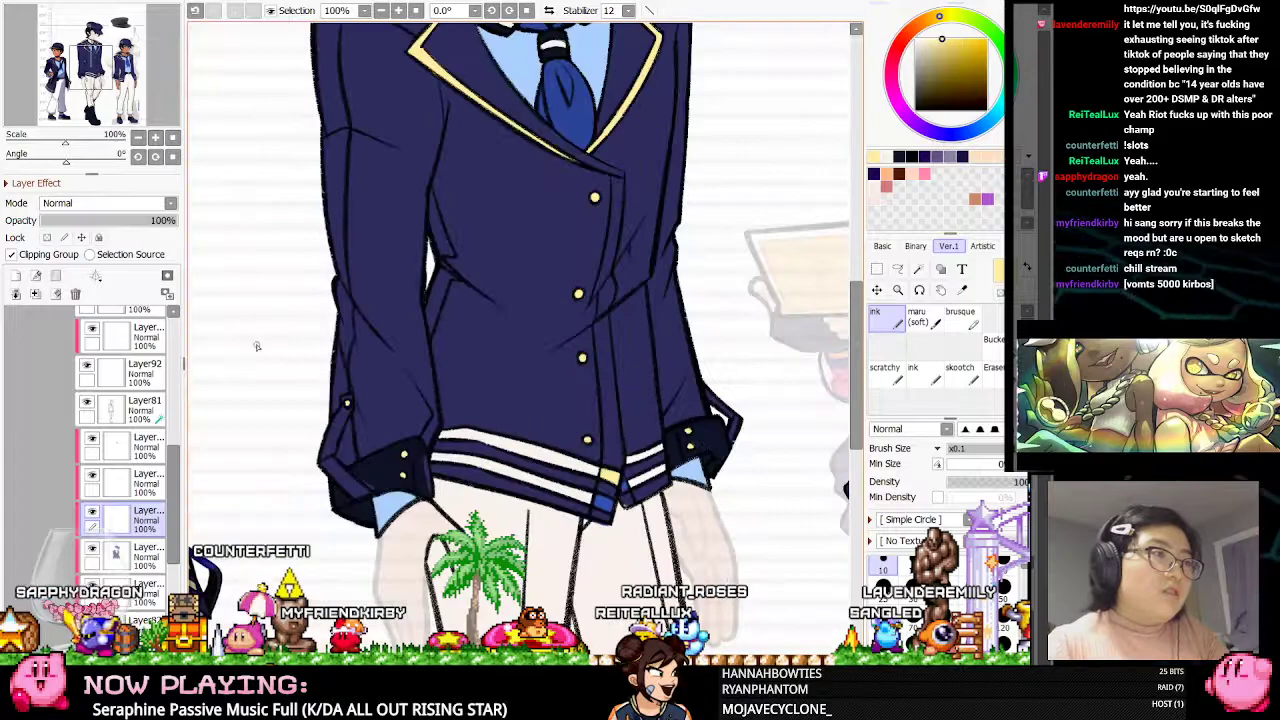
scroll(293, 410, "up", 5)
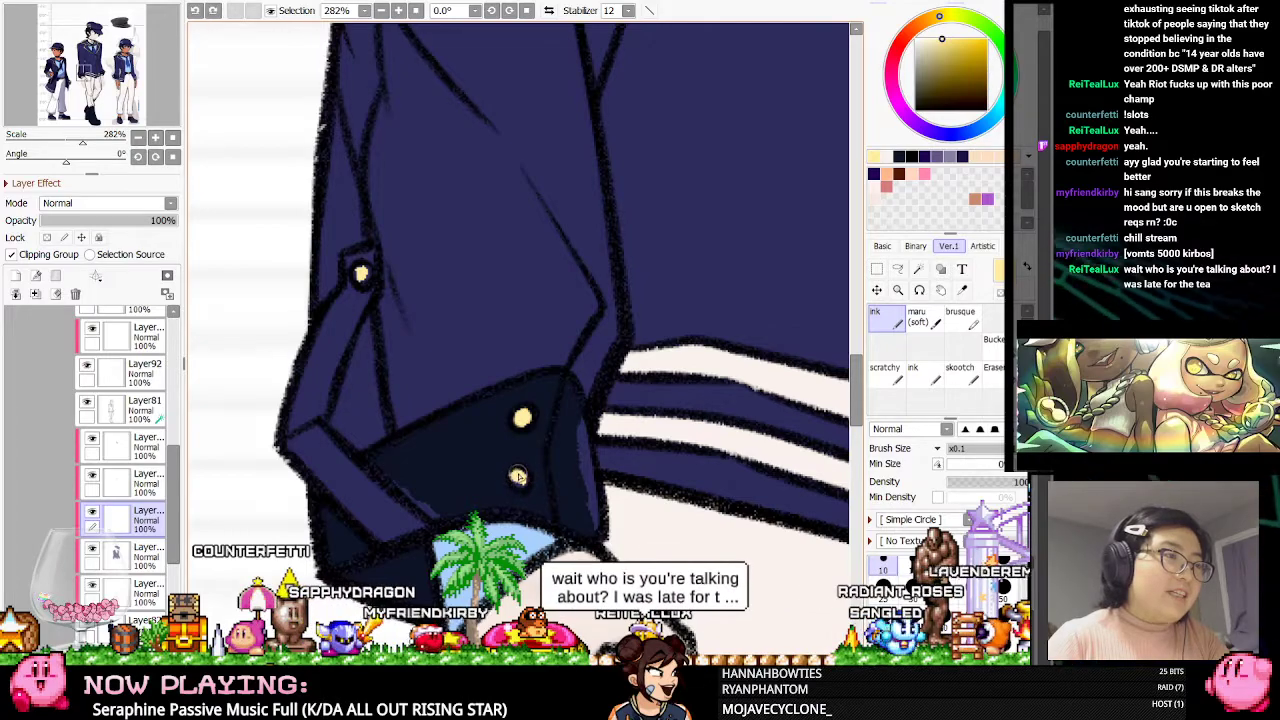
left_click(86, 402)
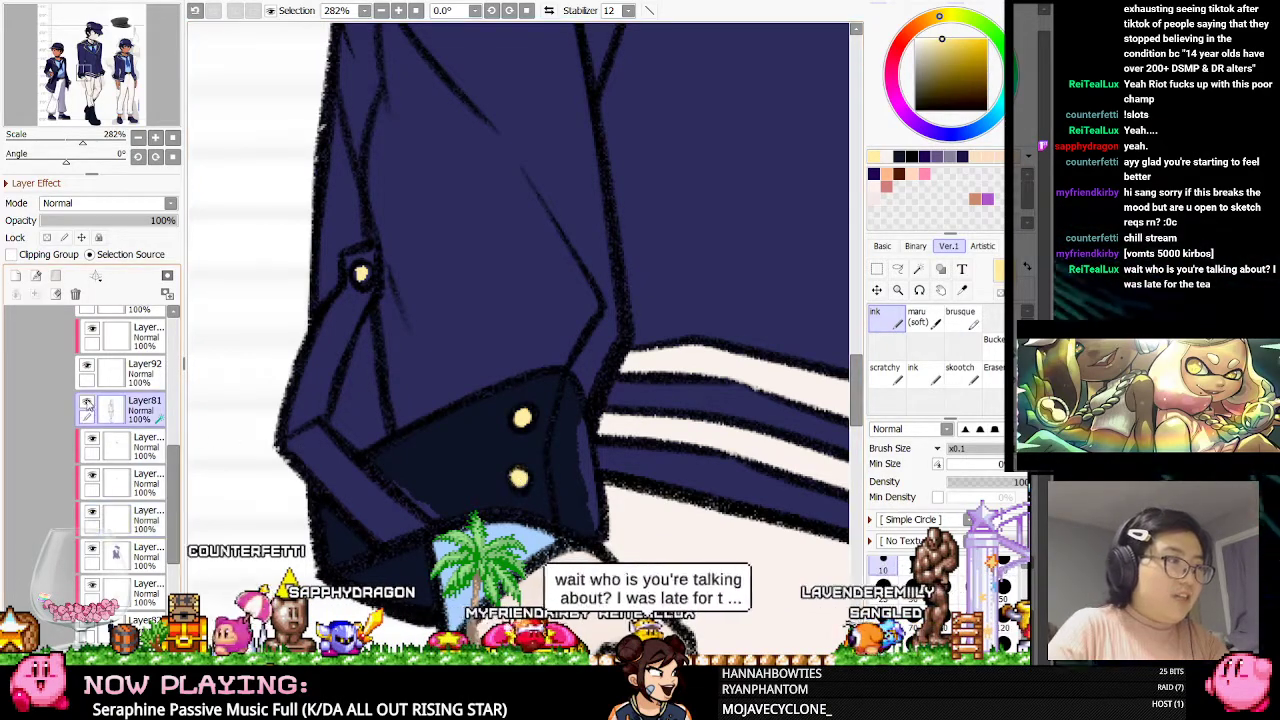
scroll(350, 295, "up", 4)
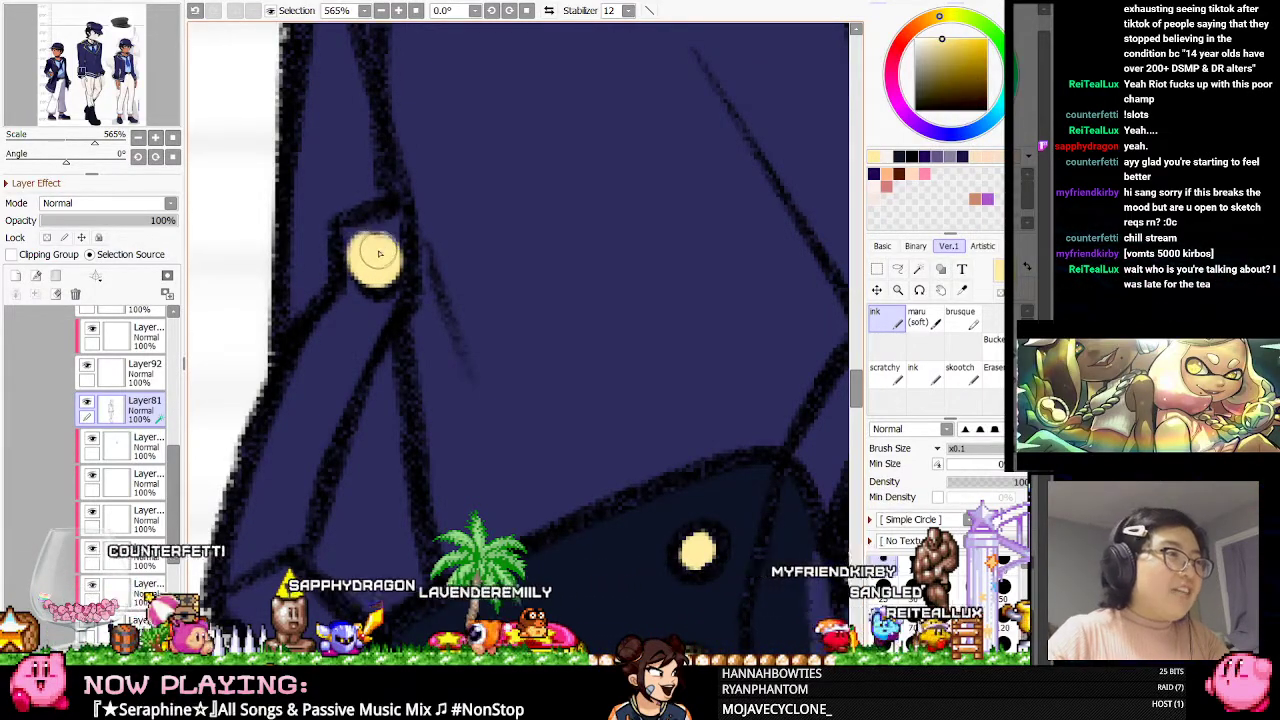
left_click(93, 443)
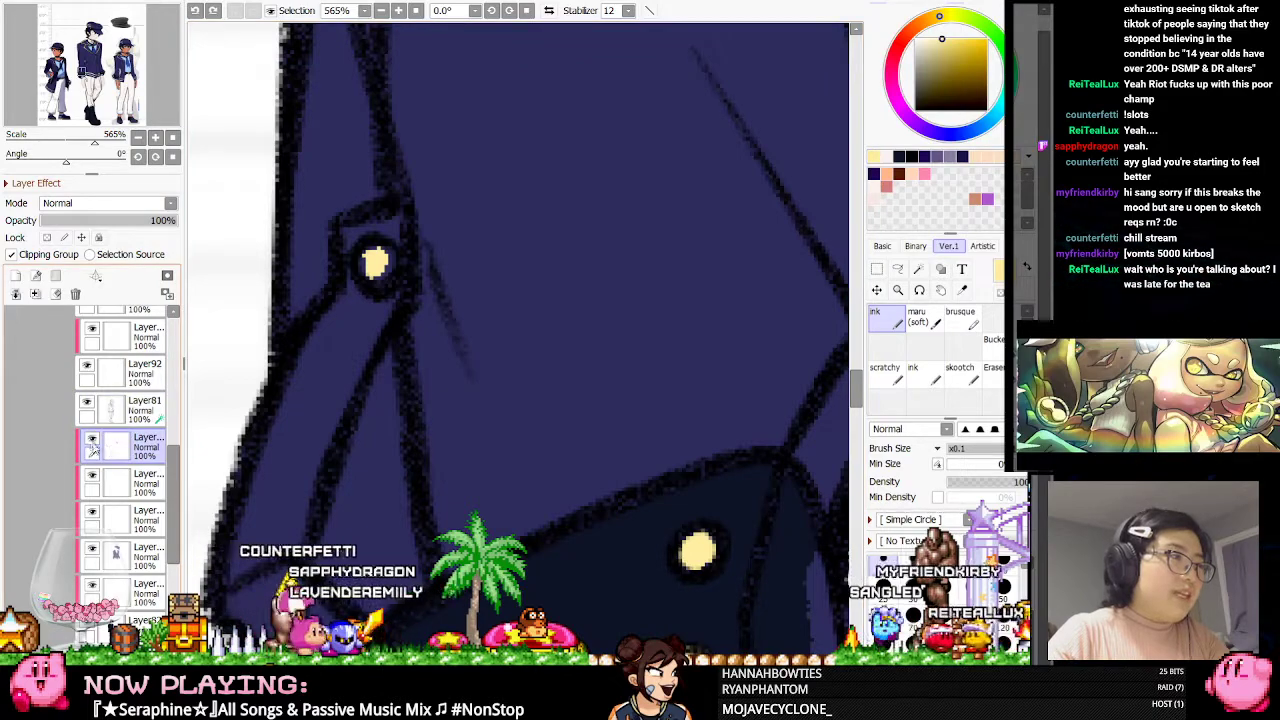
left_click(92, 515)
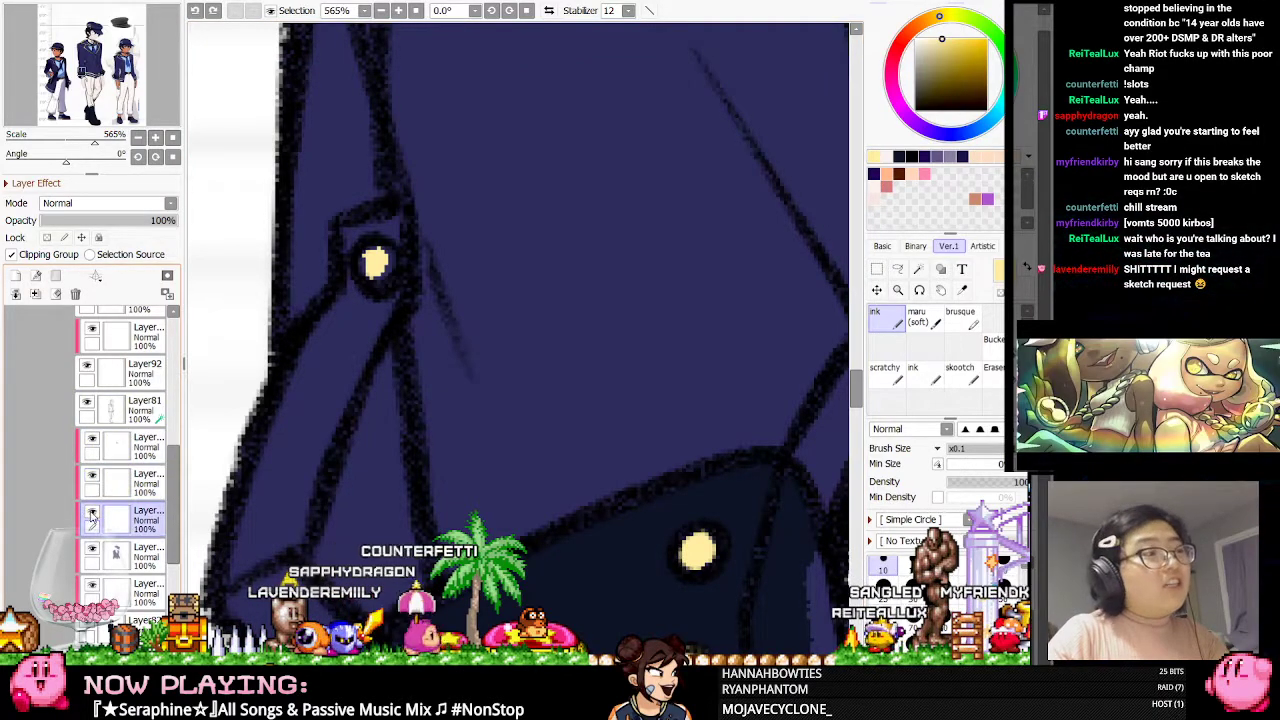
Fill the sleeve strap button and touch up the cuff buttons below it with yellow
left_click(368, 244)
key("ctrl+z")
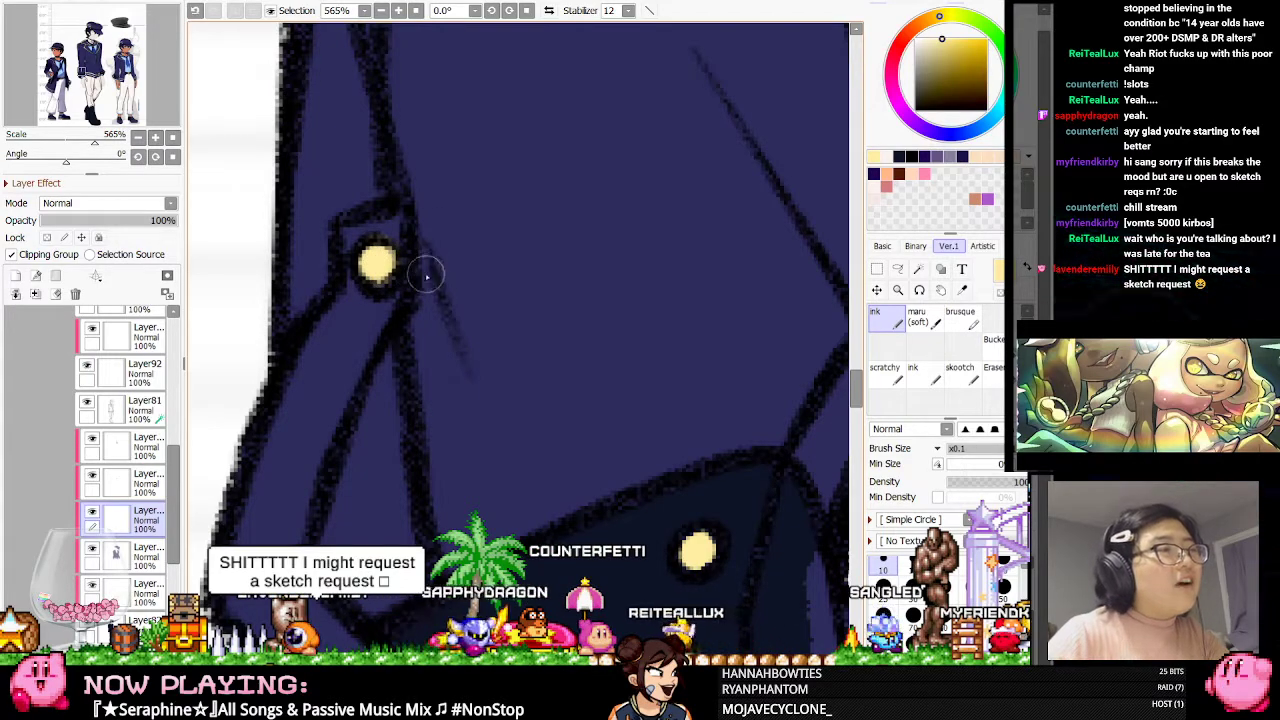
scroll(398, 285, "down", 6)
scroll(515, 416, "up", 4)
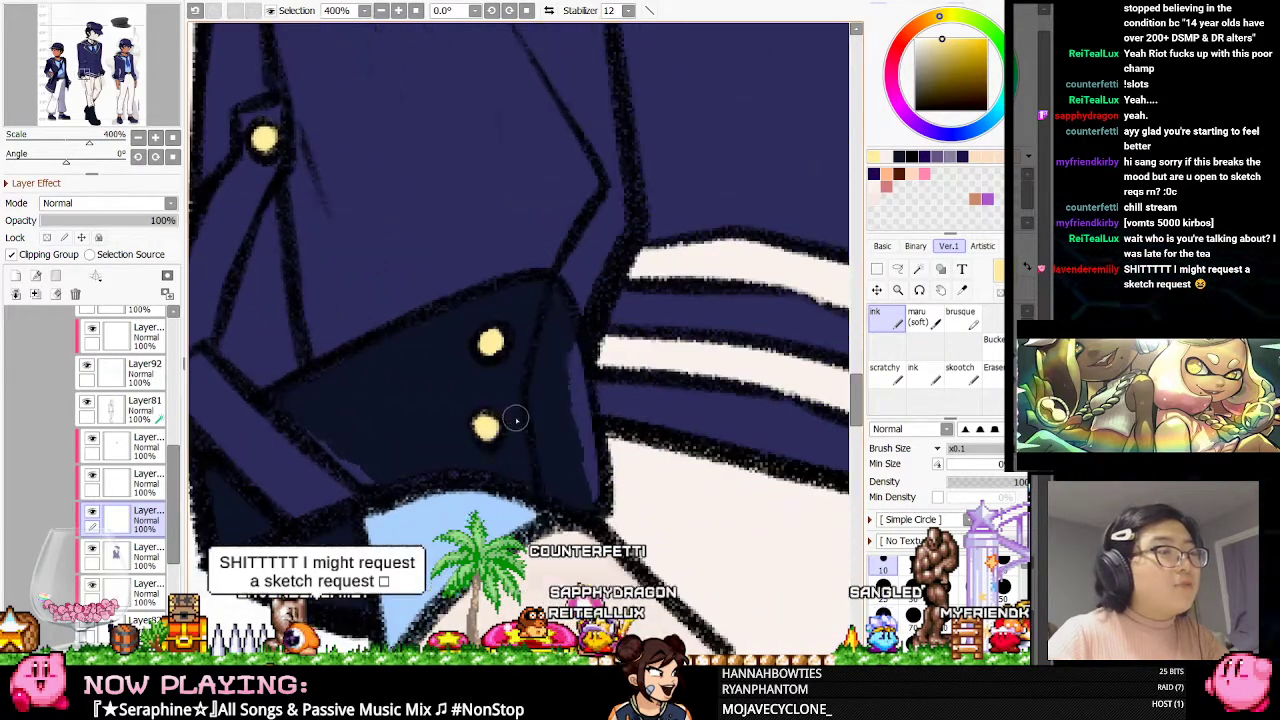
Erase the stray navy strip along the inner edge of the sleeve cuff on the coat's fill layer
left_click(92, 557)
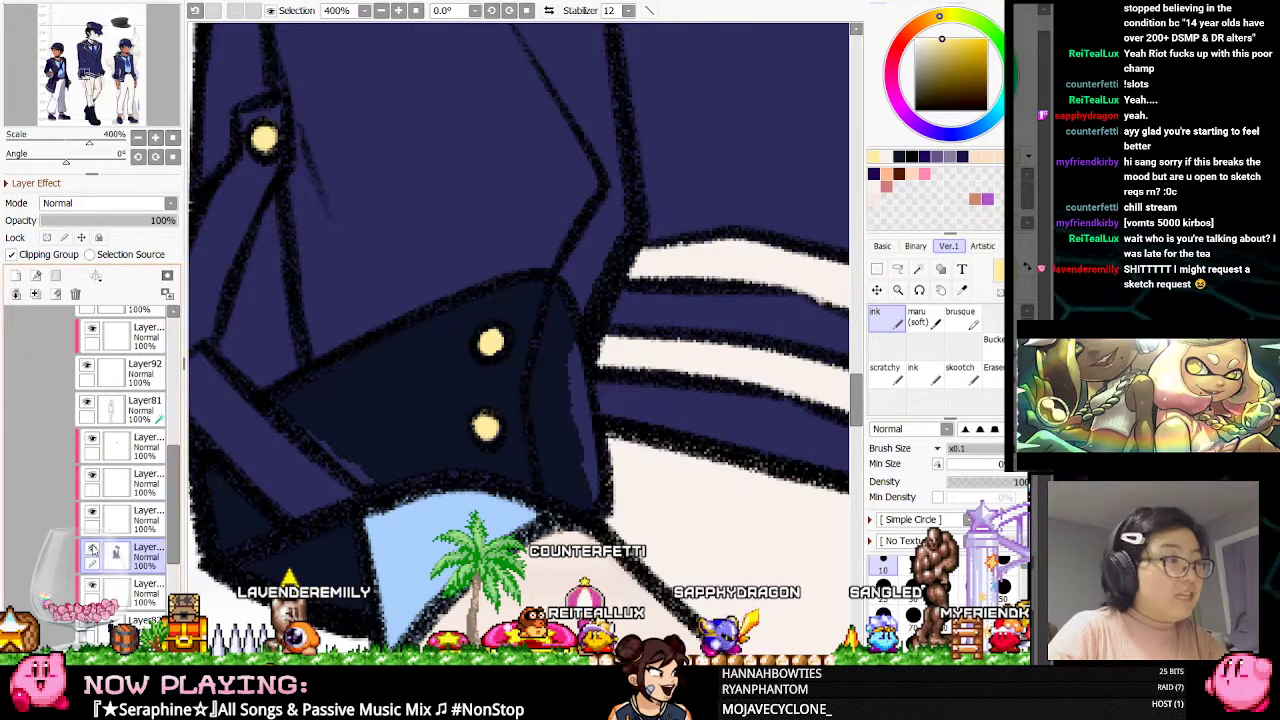
left_click(962, 290)
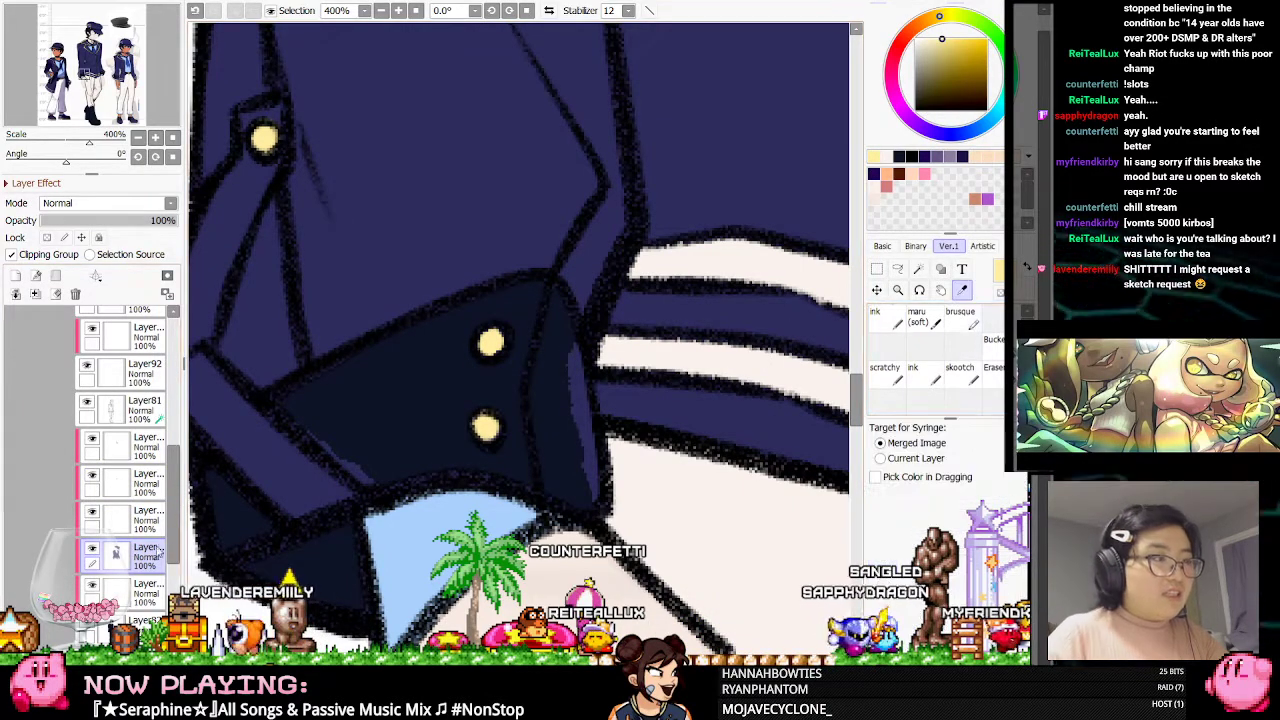
left_click(91, 551)
left_click(91, 551)
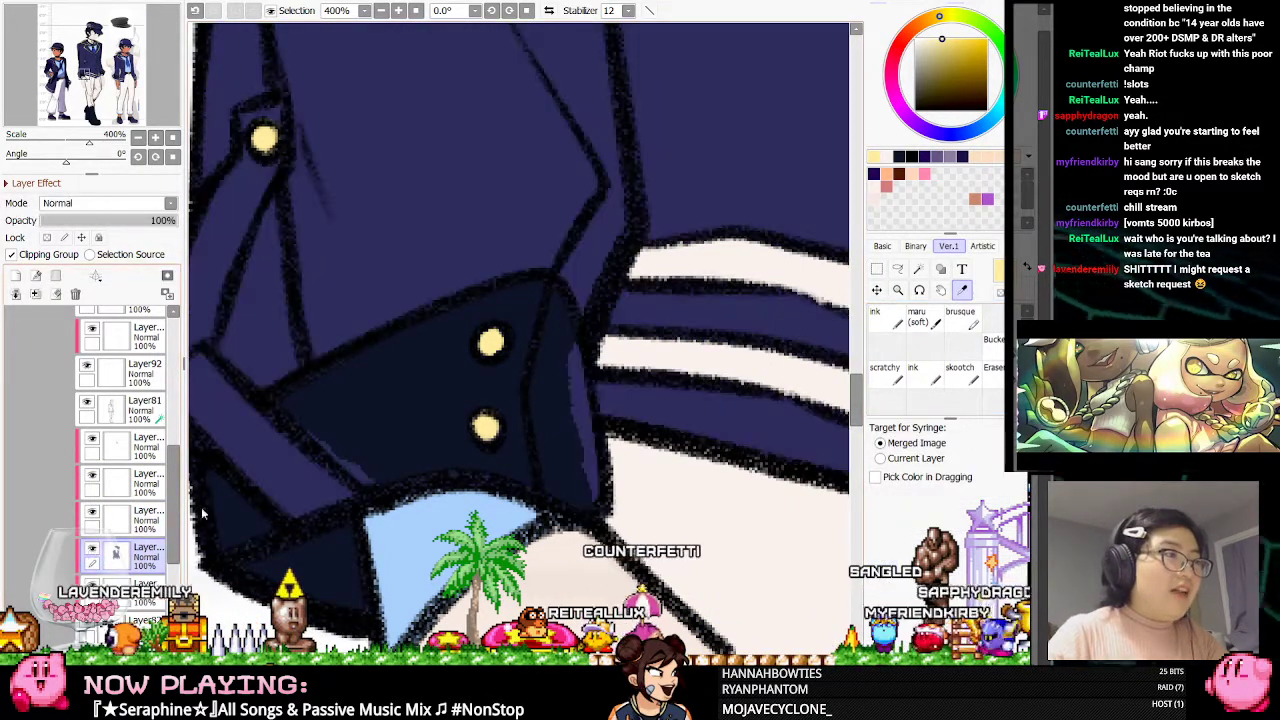
key("e")
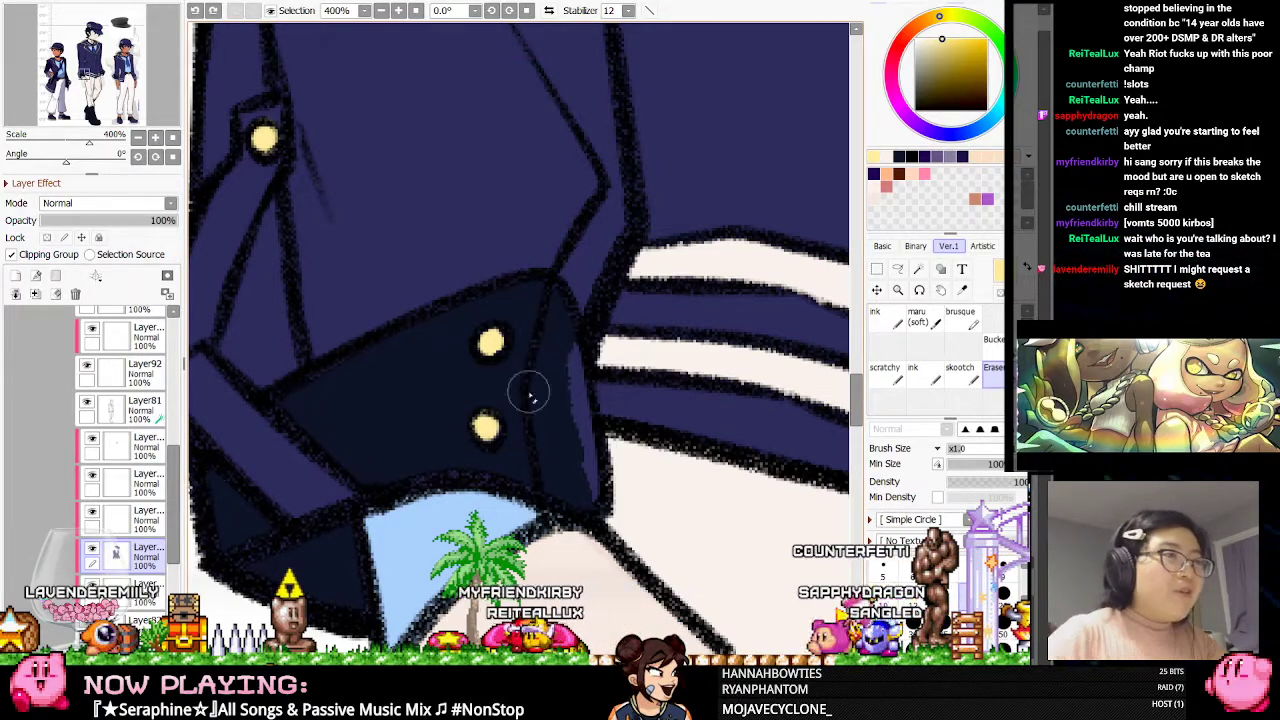
mouse_move(576, 420)
left_mouse_down()
mouse_move(560, 349)
mouse_move(568, 454)
mouse_move(557, 403)
left_mouse_up()
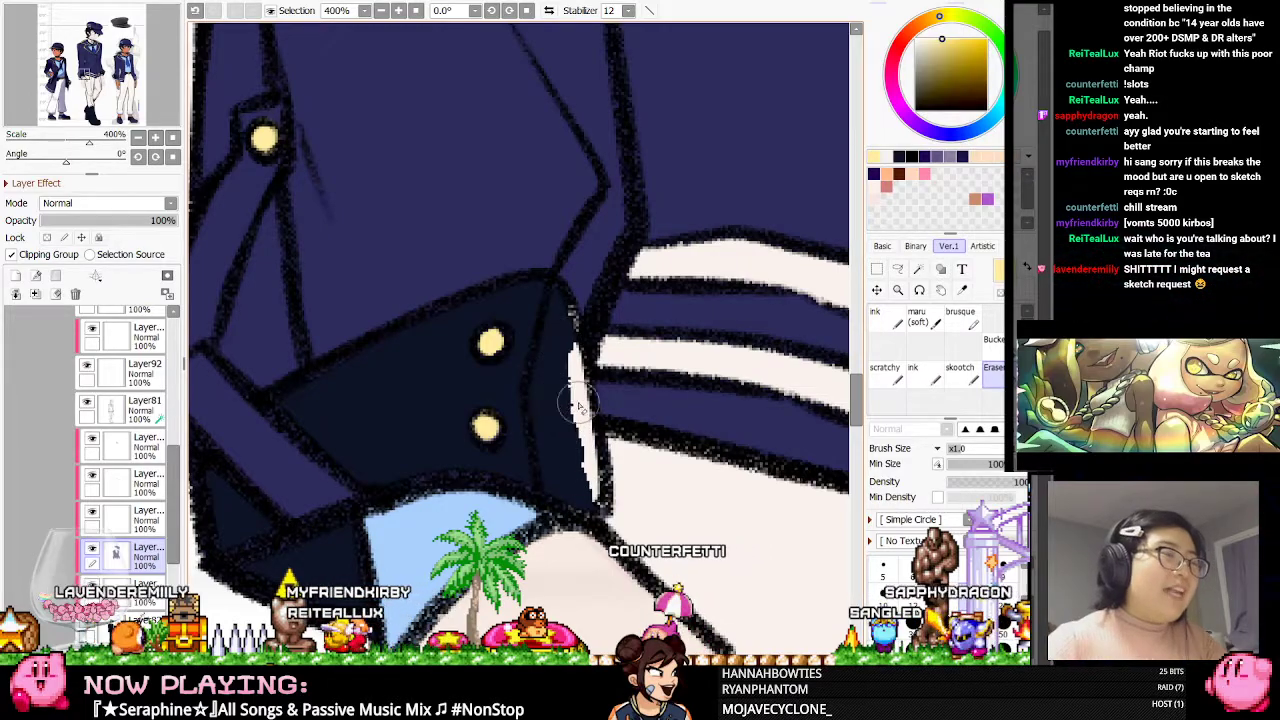
Select the coat's fill layer and sample its navy for use with the ink brush
scroll(566, 392, "down", 10)
scroll(707, 376, "up", 9)
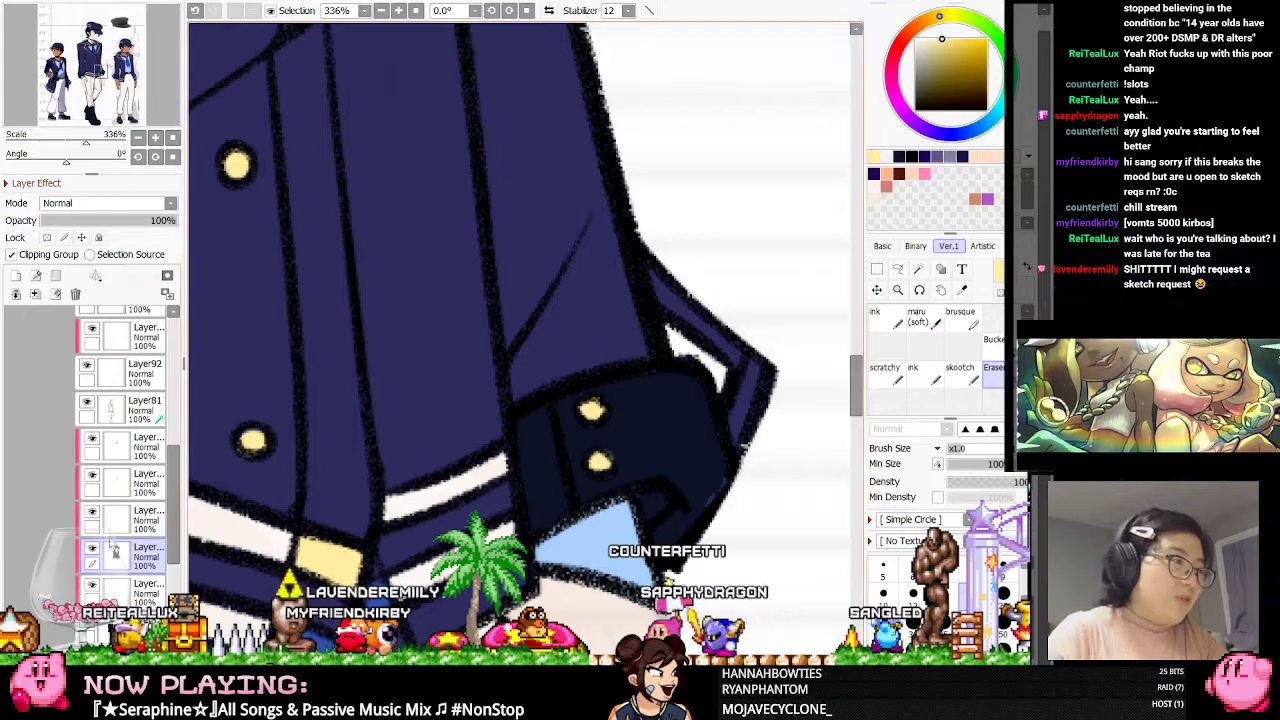
left_click(101, 513)
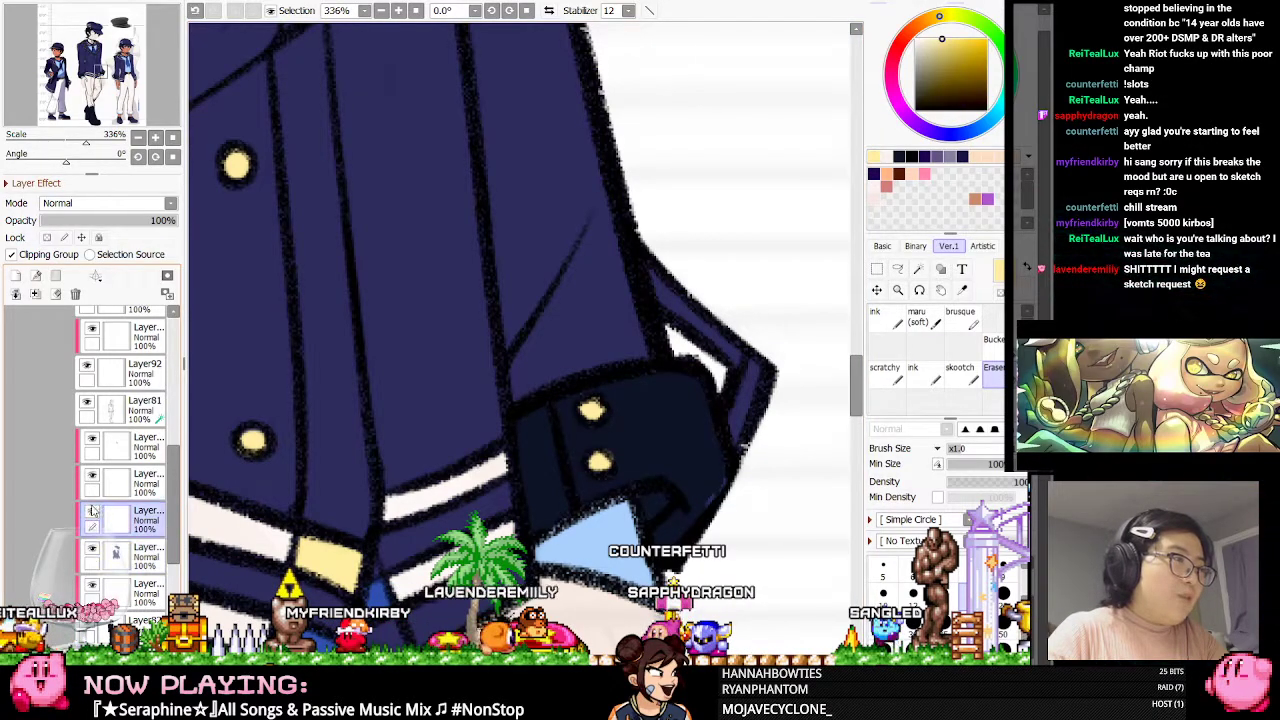
left_click(122, 549)
left_click(962, 290)
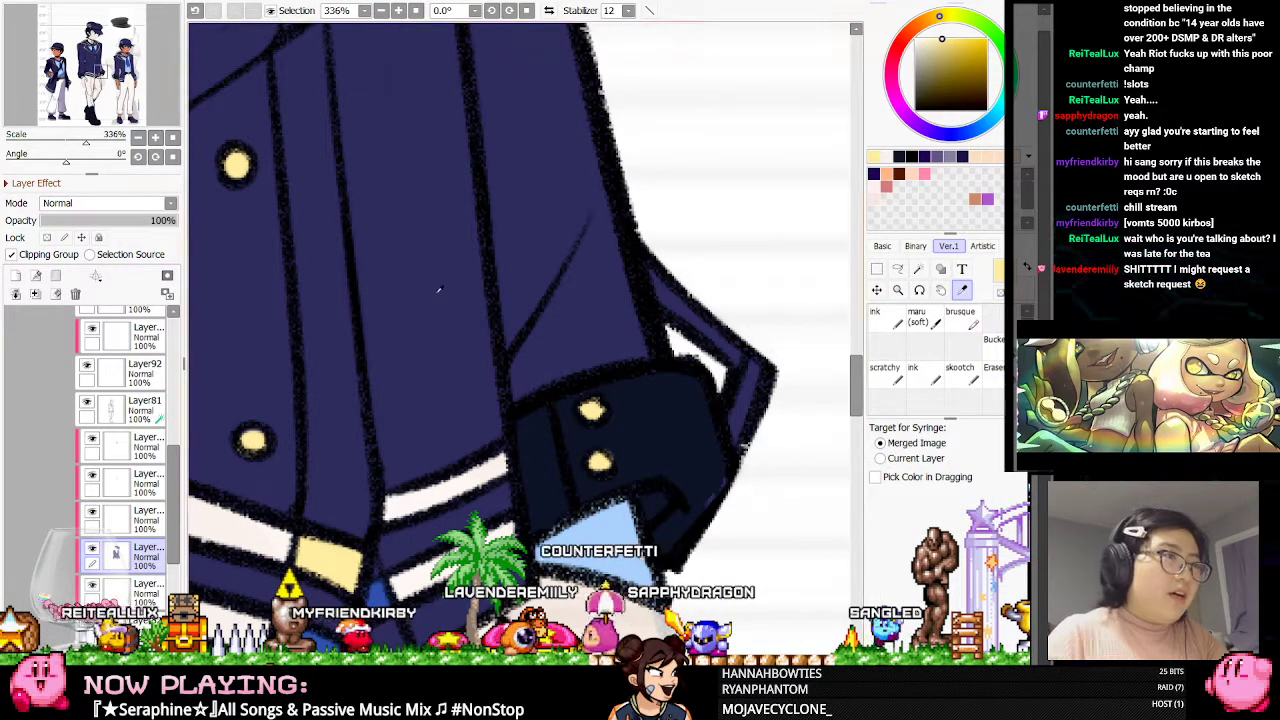
left_click(440, 291)
left_click_drag(178, 485, 180, 491)
scroll(180, 490, "down", 1)
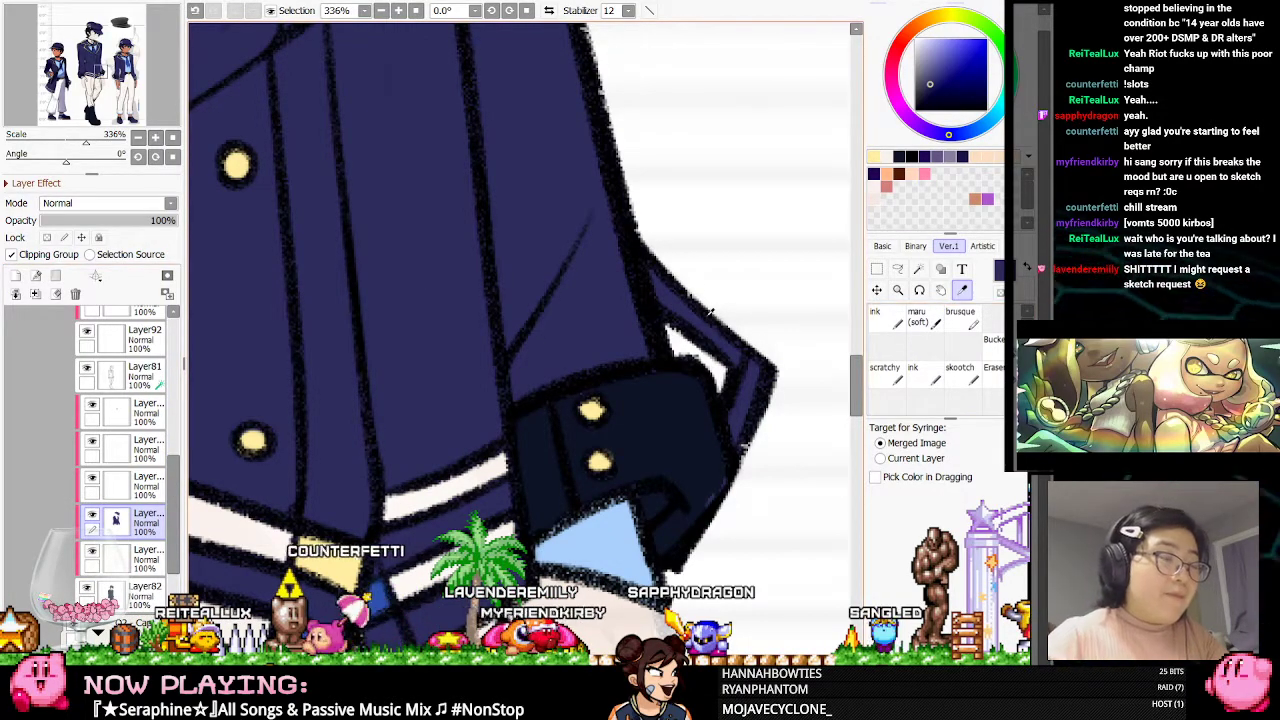
scroll(710, 312, "down", 4)
scroll(548, 308, "up", 4)
left_click(884, 318)
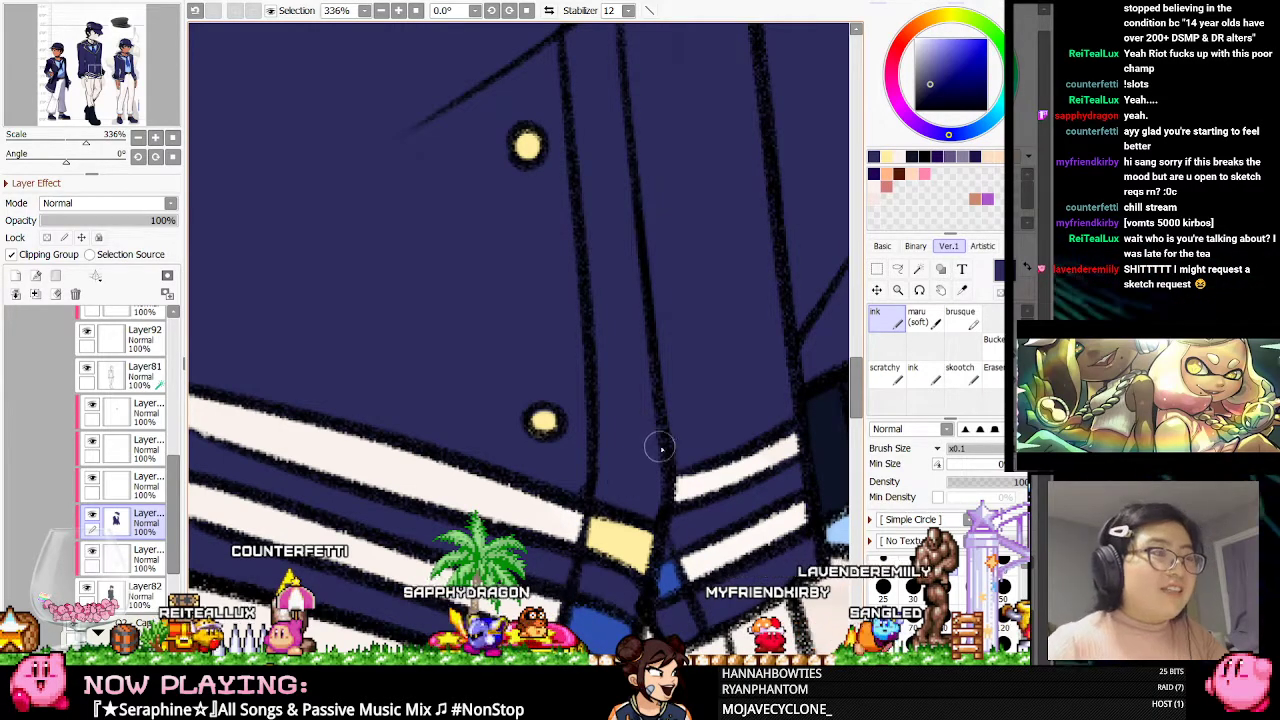
Erase the stray white sliver along the inner edge of the sleeve cuff on the clipped layer directly above Layer82
scroll(657, 443, "down", 6)
scroll(510, 470, "up", 5)
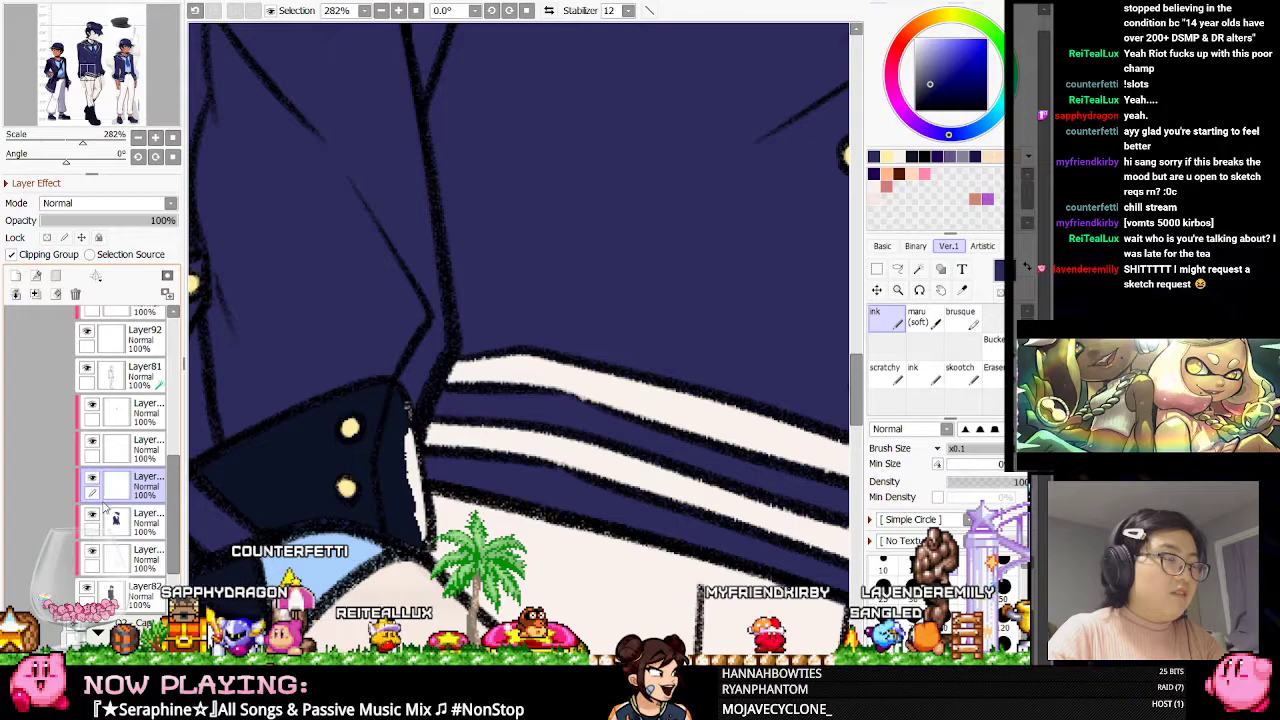
left_click(964, 290)
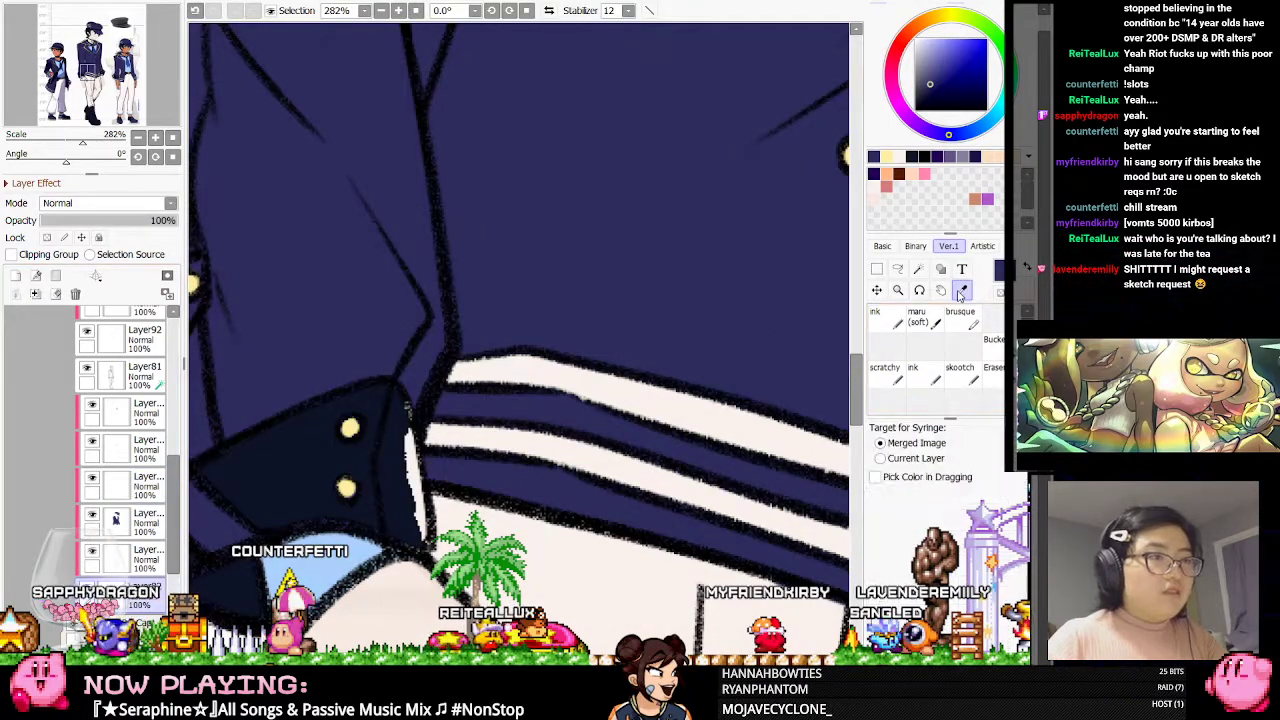
left_click(294, 480)
left_click(885, 318)
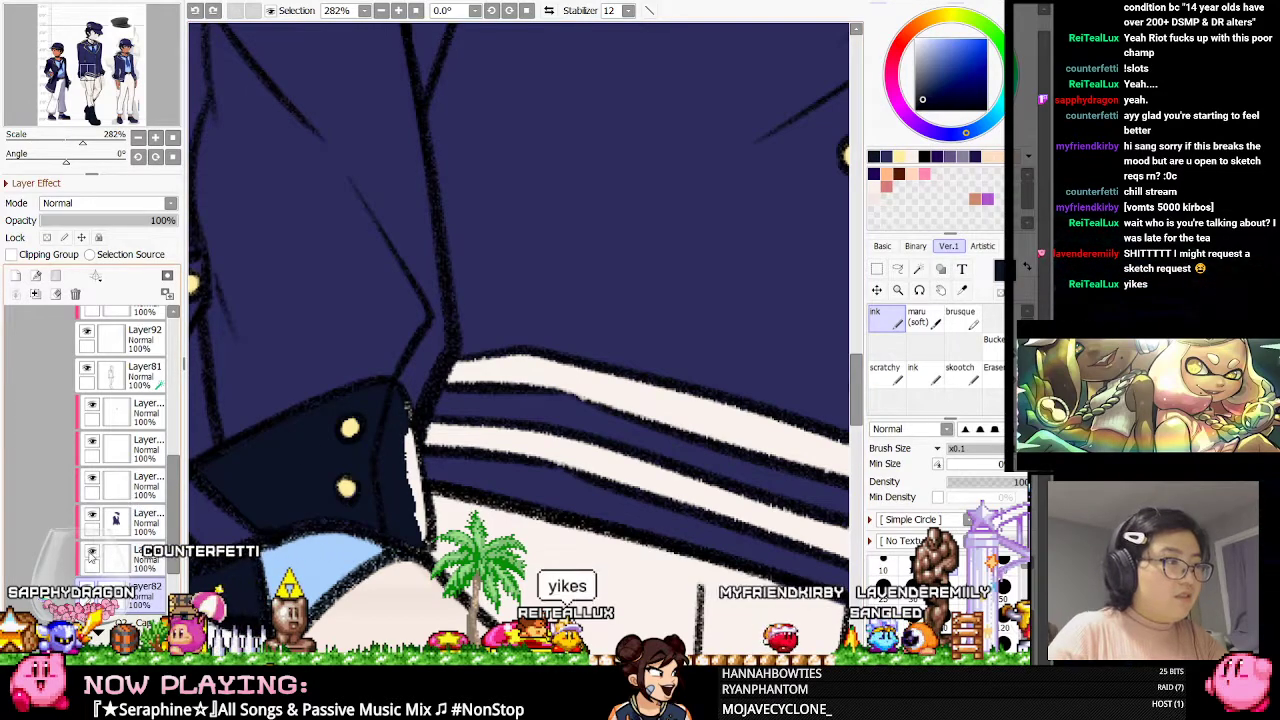
left_click(118, 557)
left_click(993, 374)
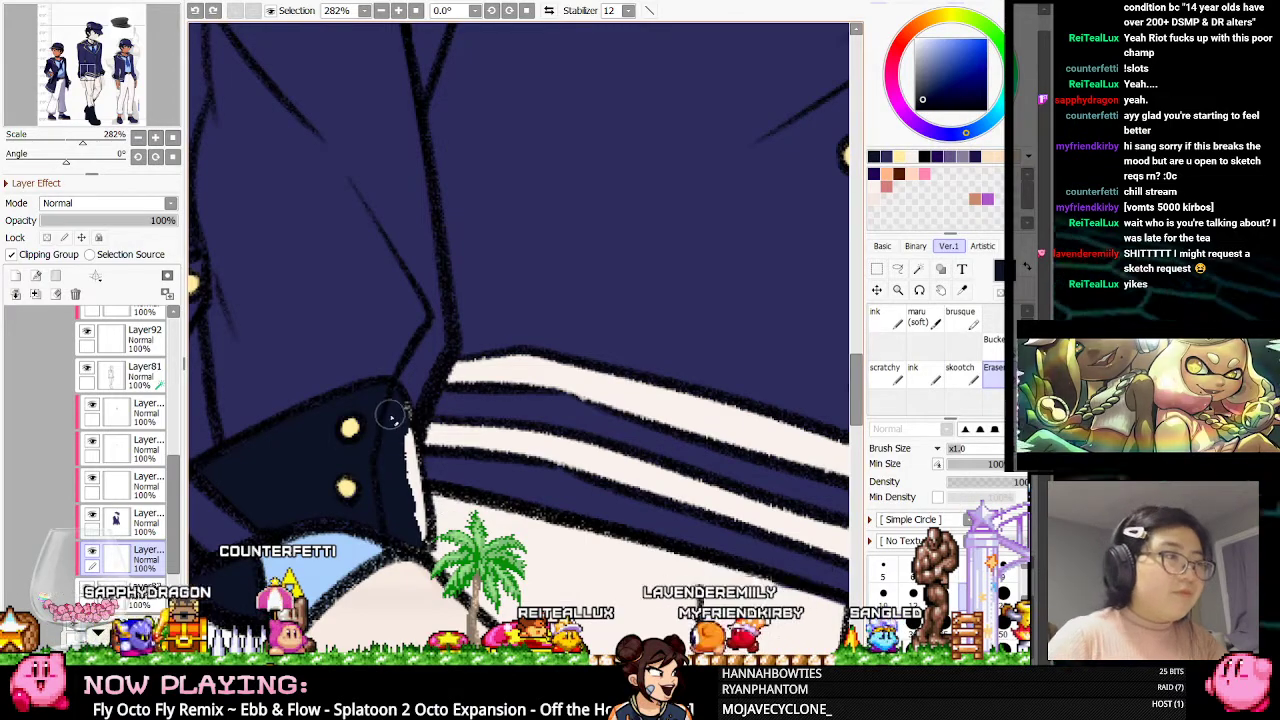
mouse_move(407, 441)
left_mouse_down()
mouse_move(410, 503)
mouse_move(398, 411)
mouse_move(411, 475)
left_mouse_up()
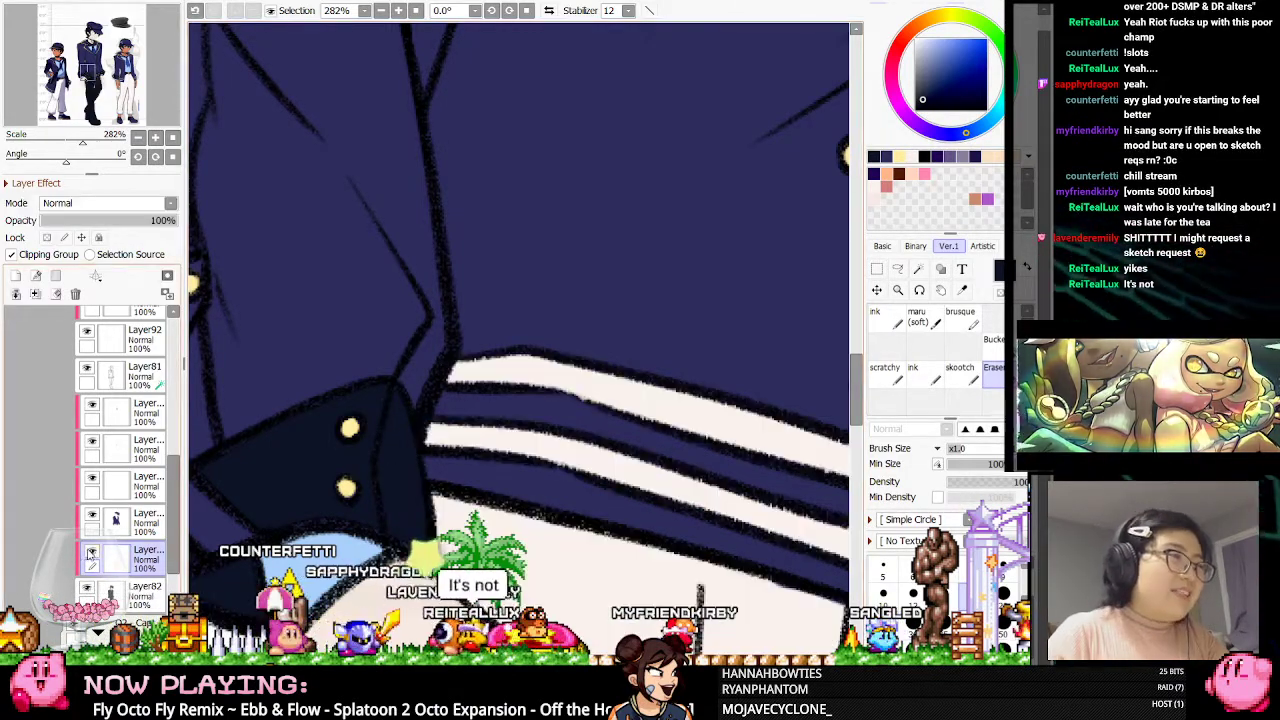
Inspect the coat, cuffs, hem stripes and trousers for remaining flaws in the flat colours
scroll(467, 376, "down", 5)
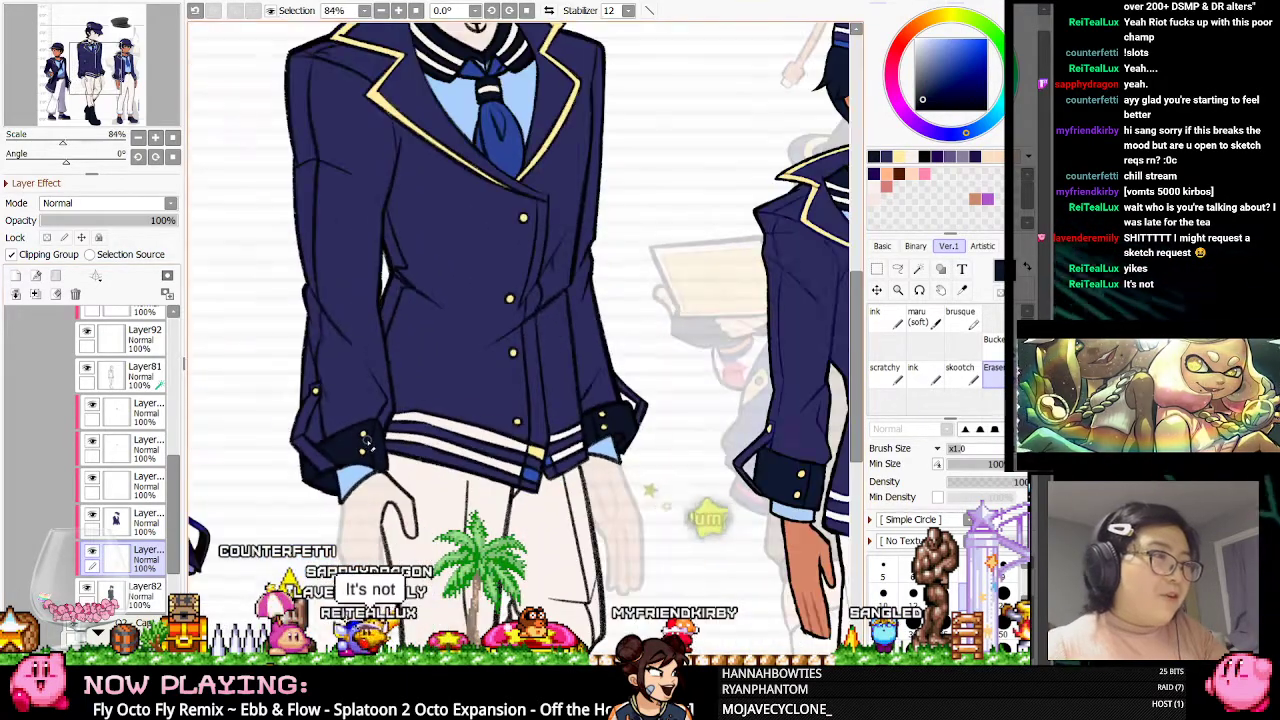
scroll(463, 429, "up", 4)
scroll(393, 423, "down", 5)
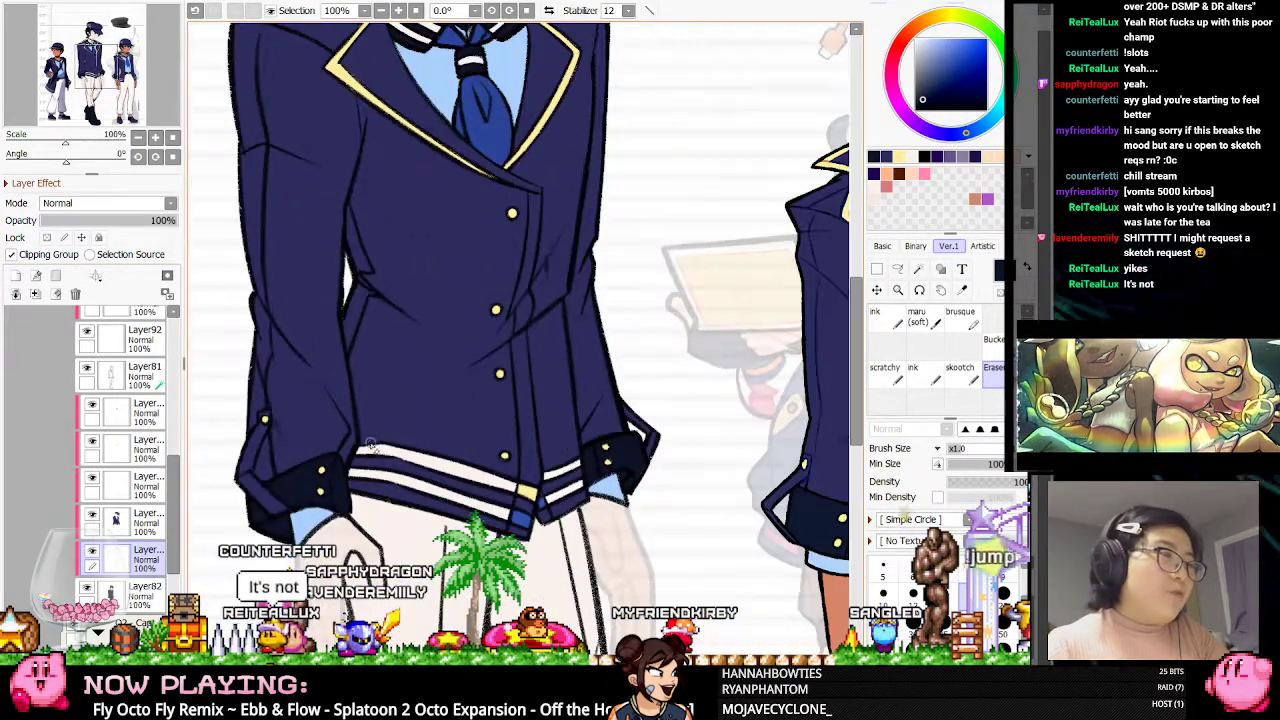
scroll(673, 507, "up", 2)
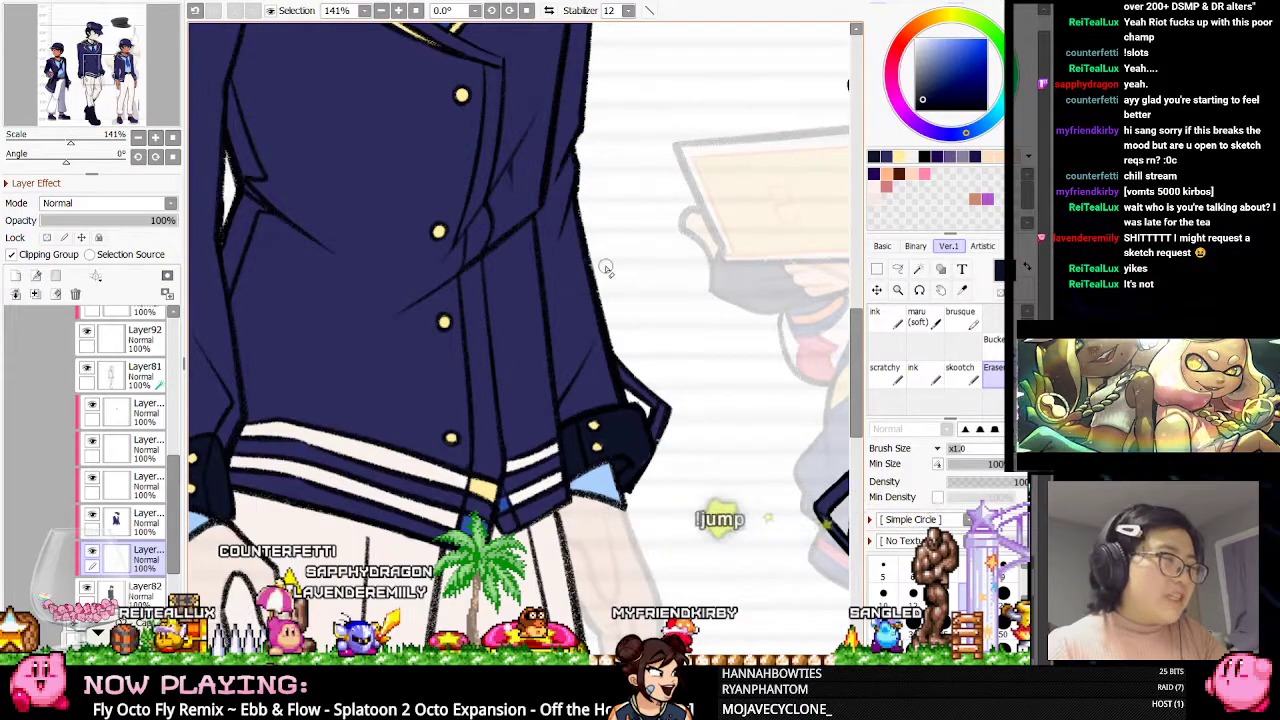
scroll(605, 268, "down", 2)
scroll(605, 268, "down", 1)
scroll(560, 450, "up", 3)
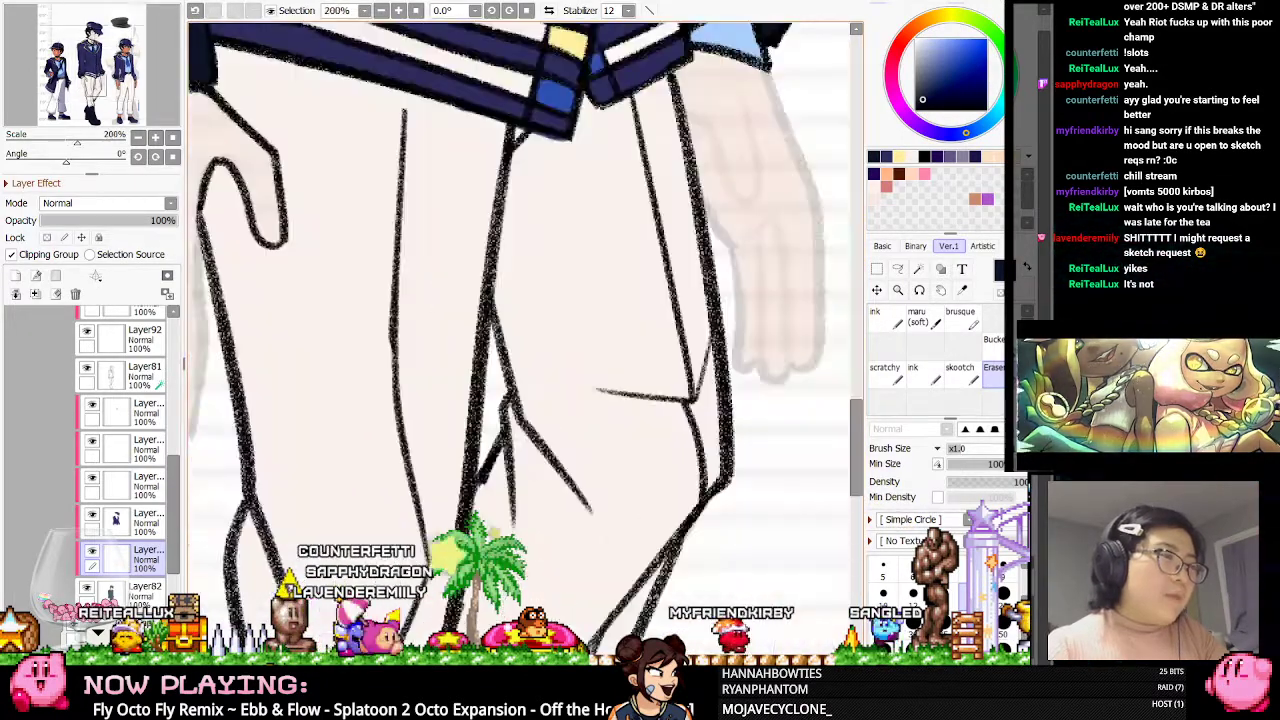
scroll(125, 440, "up", 2)
Thin the inner leg line of the trousers on the Layer81 line art with the eraser
left_click(130, 444)
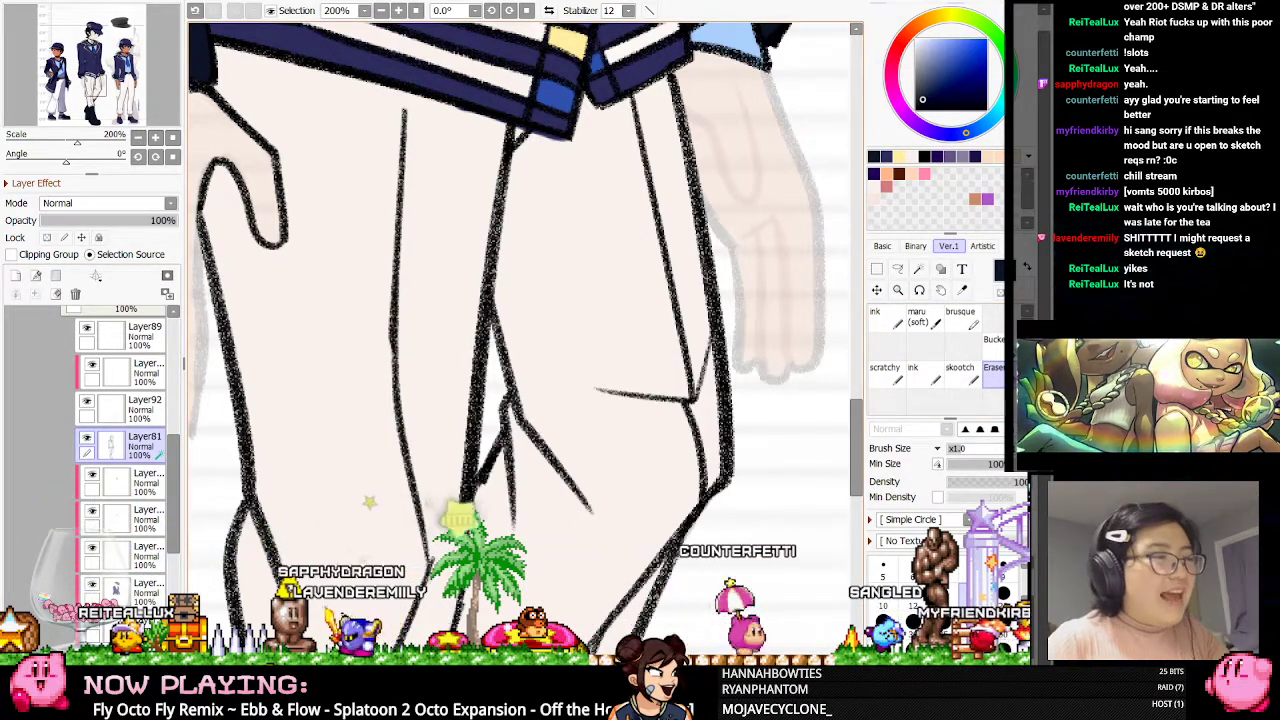
scroll(866, 413, "down", 4)
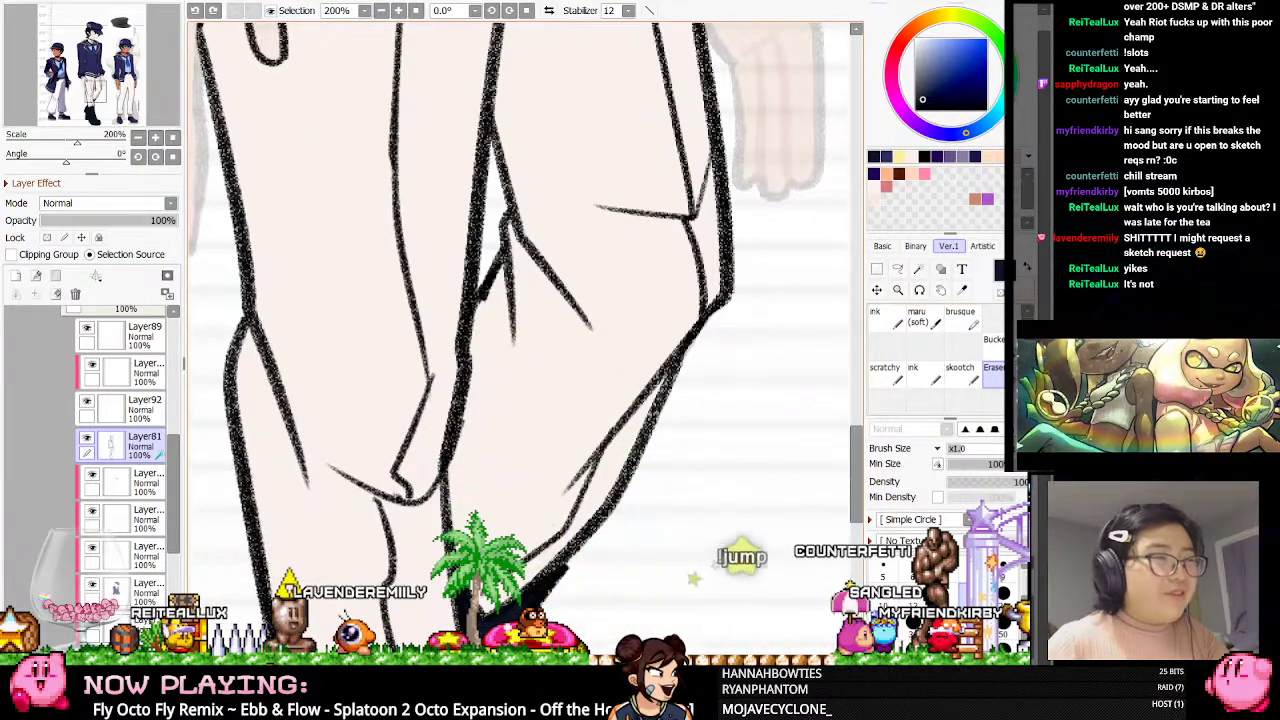
left_click_drag(726, 526, 762, 526)
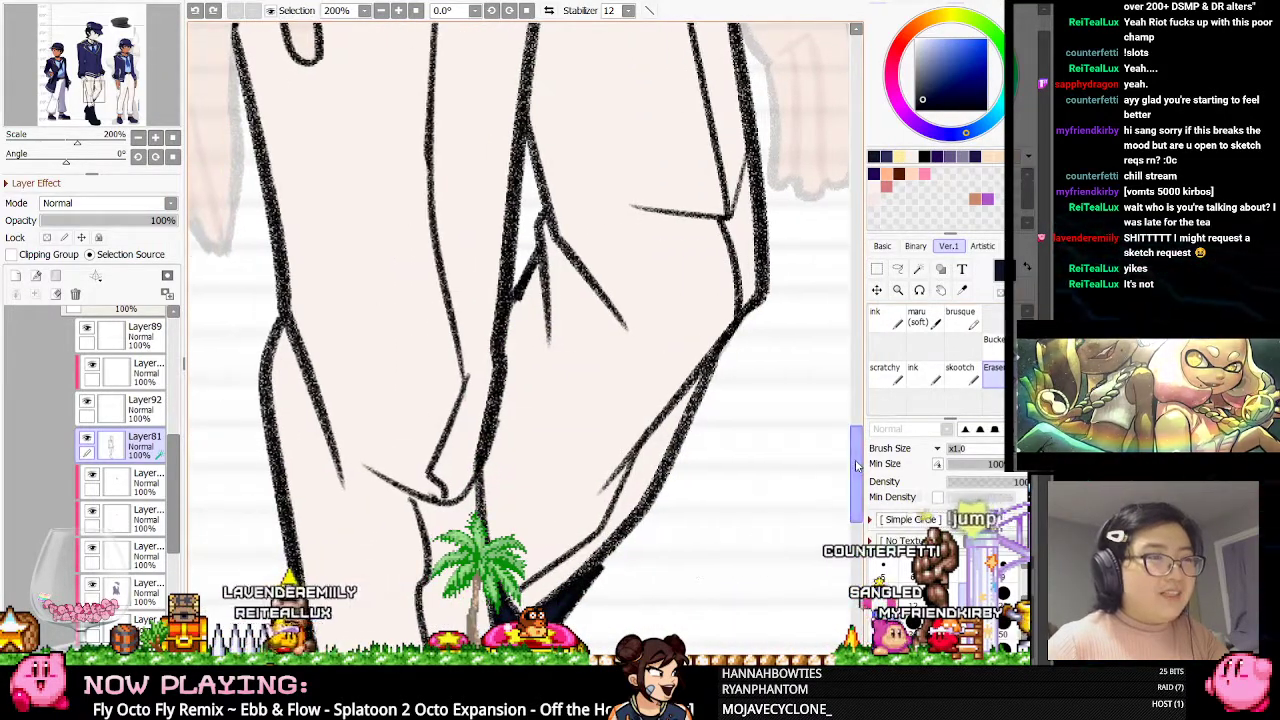
left_click_drag(517, 260, 522, 347)
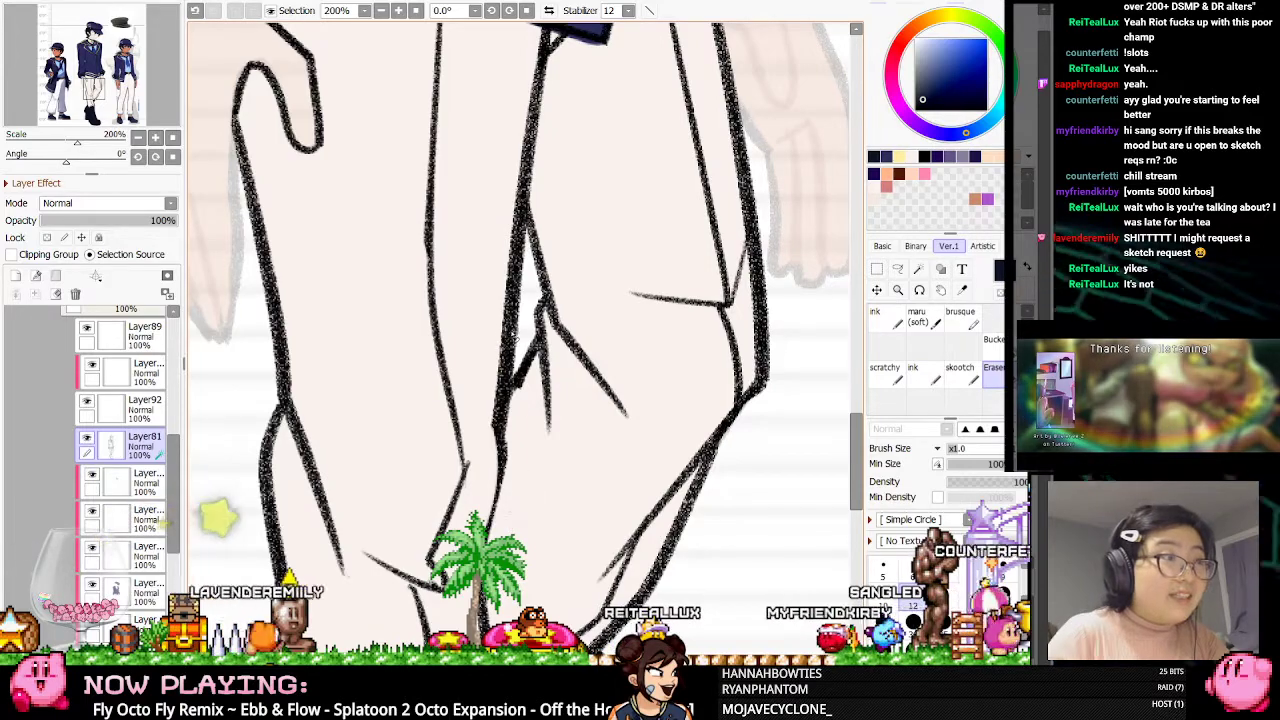
scroll(574, 406, "down", 3)
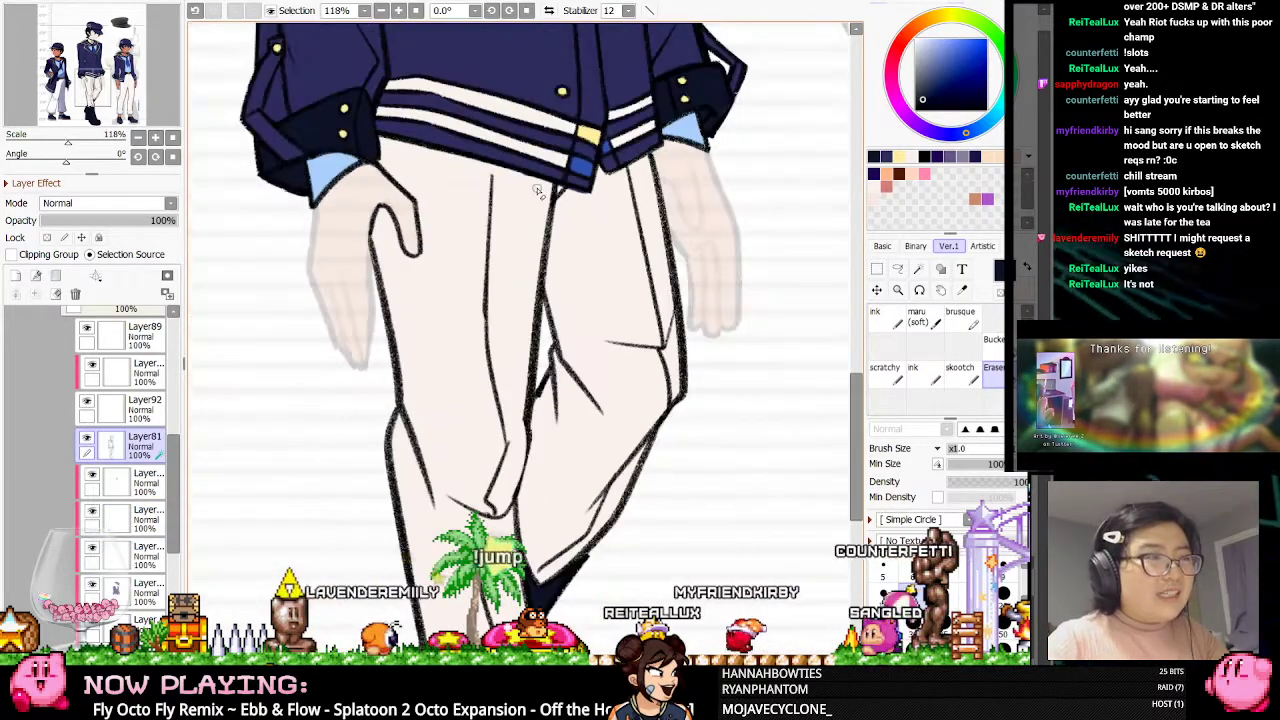
Mirror the canvas view and refine the long front crease line of the trousers with the eraser, undoing the unwanted stroke
scroll(538, 189, "up", 3)
left_click(965, 111)
left_click(963, 375)
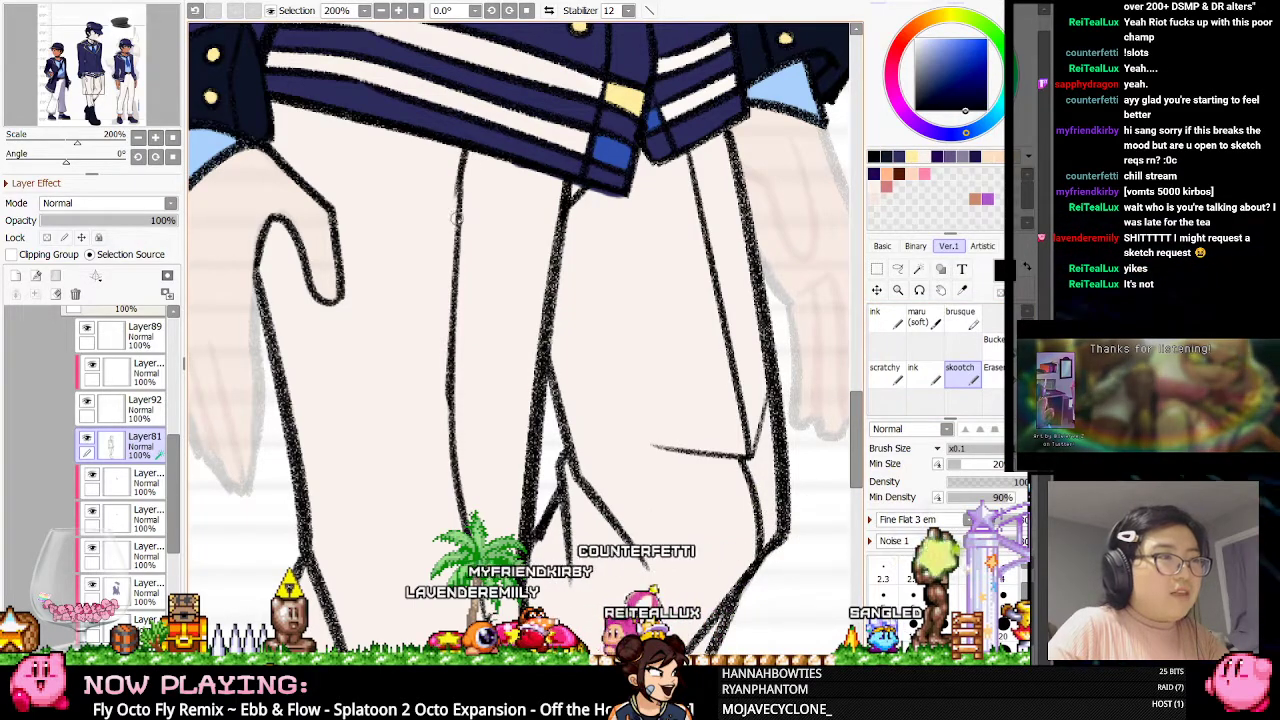
key("e")
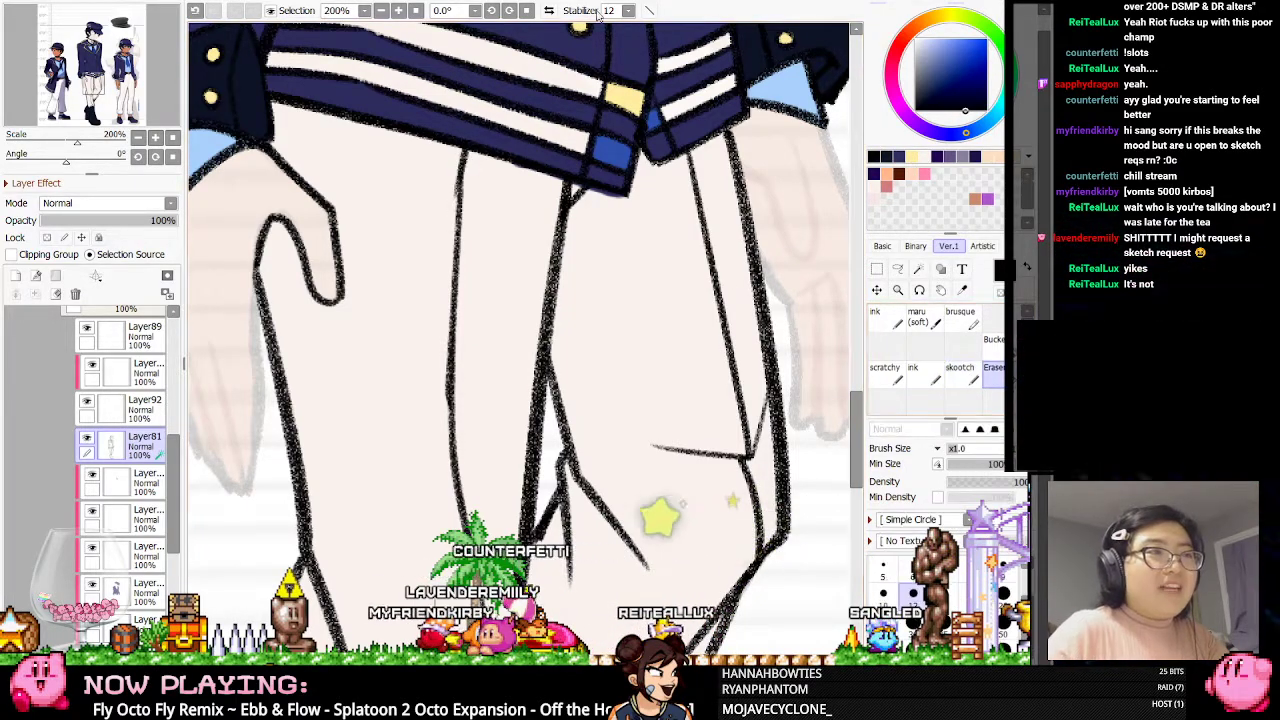
left_click(548, 11)
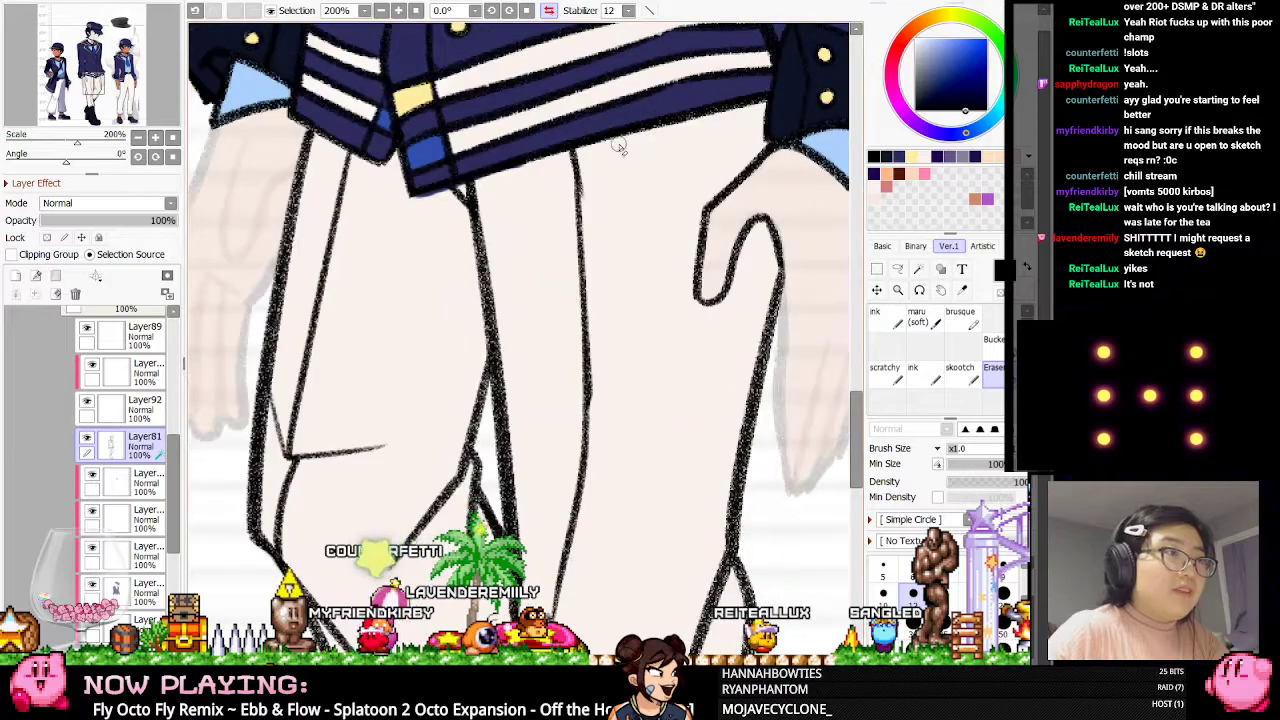
mouse_move(568, 203)
left_mouse_down()
mouse_move(580, 386)
mouse_move(580, 178)
mouse_move(602, 480)
left_mouse_up()
key("ctrl+z")
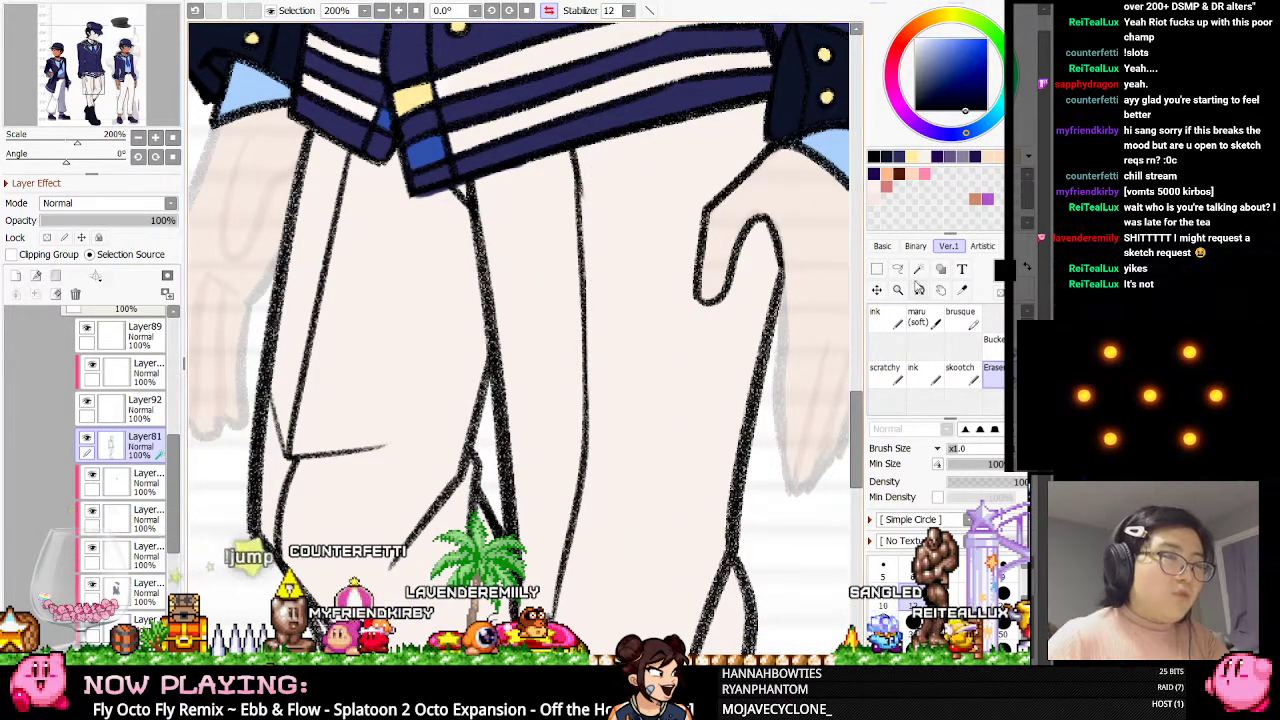
Thin the trouser fold lines around the knees with the eraser and check the whole outfit
scroll(592, 404, "down", 3)
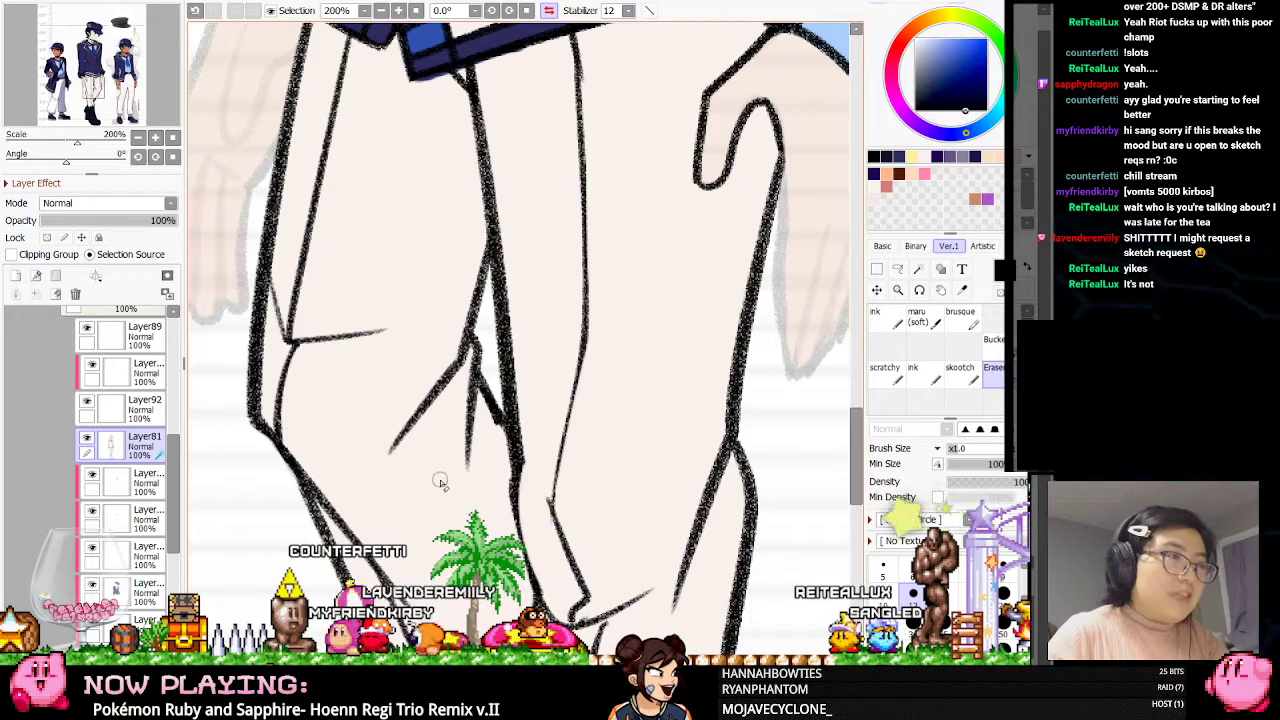
left_click_drag(859, 418, 859, 465)
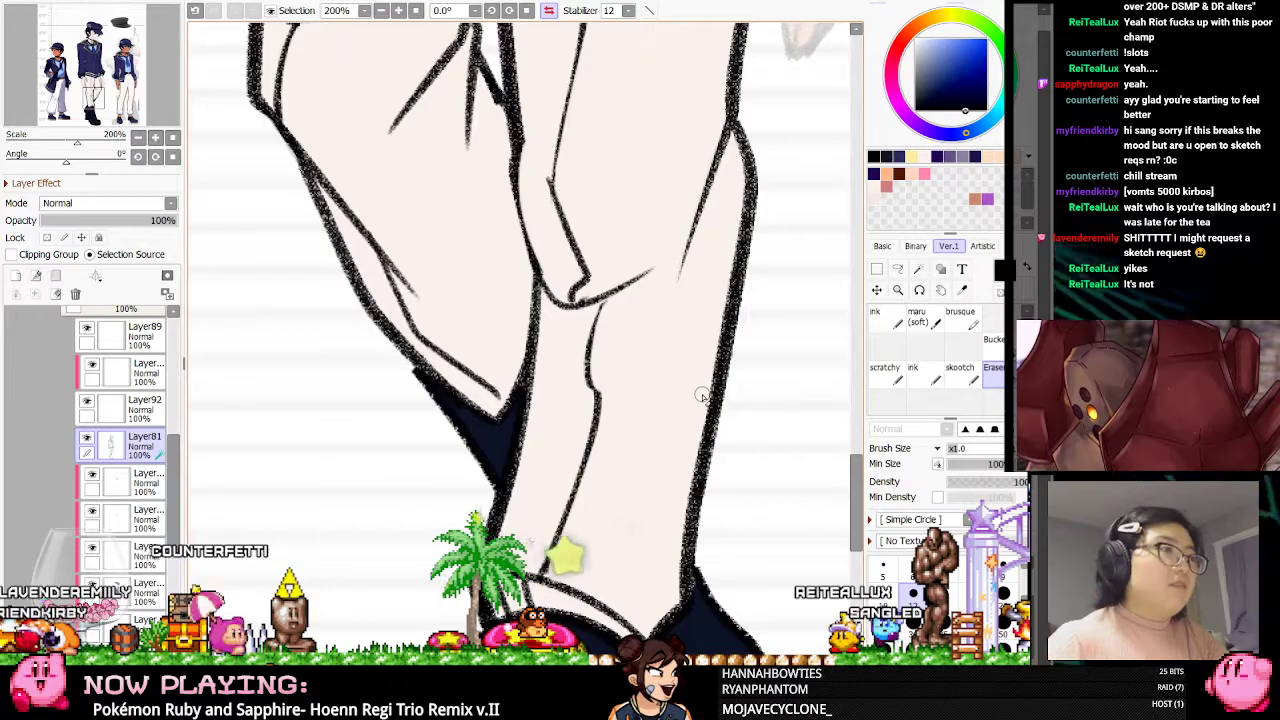
scroll(700, 394, "down", 4)
scroll(662, 350, "up", 2)
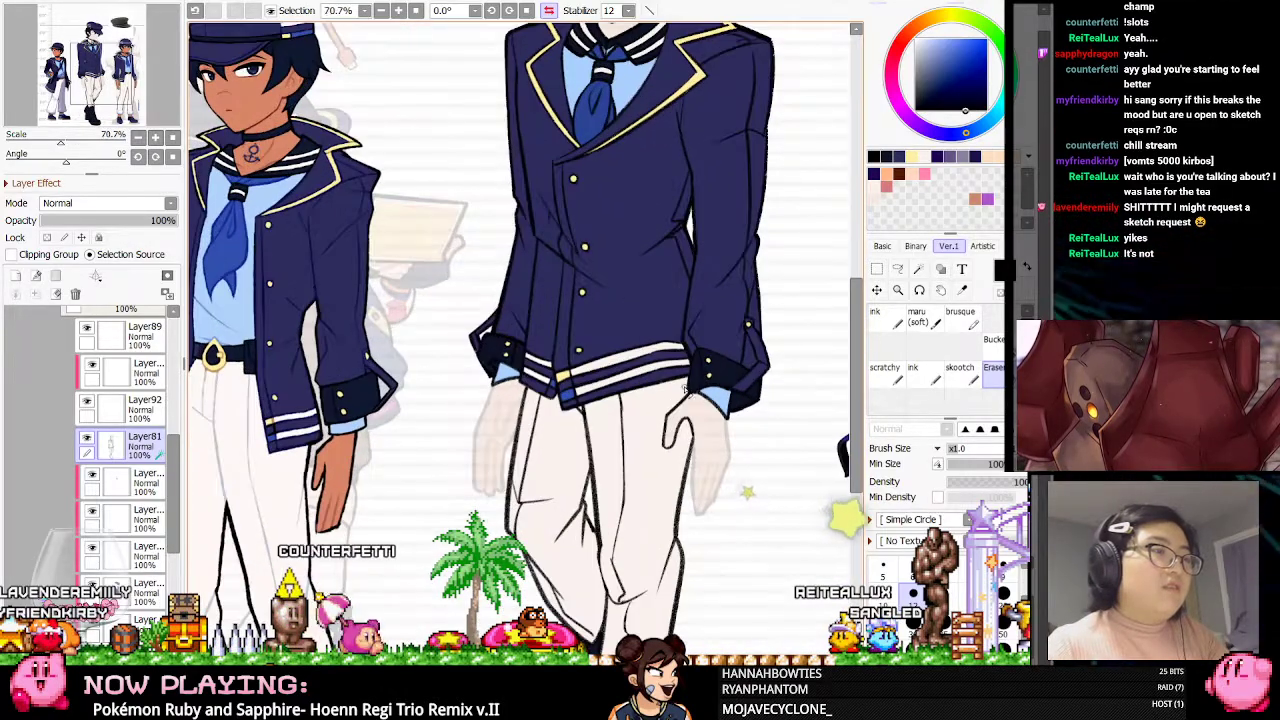
scroll(686, 420, "up", 1)
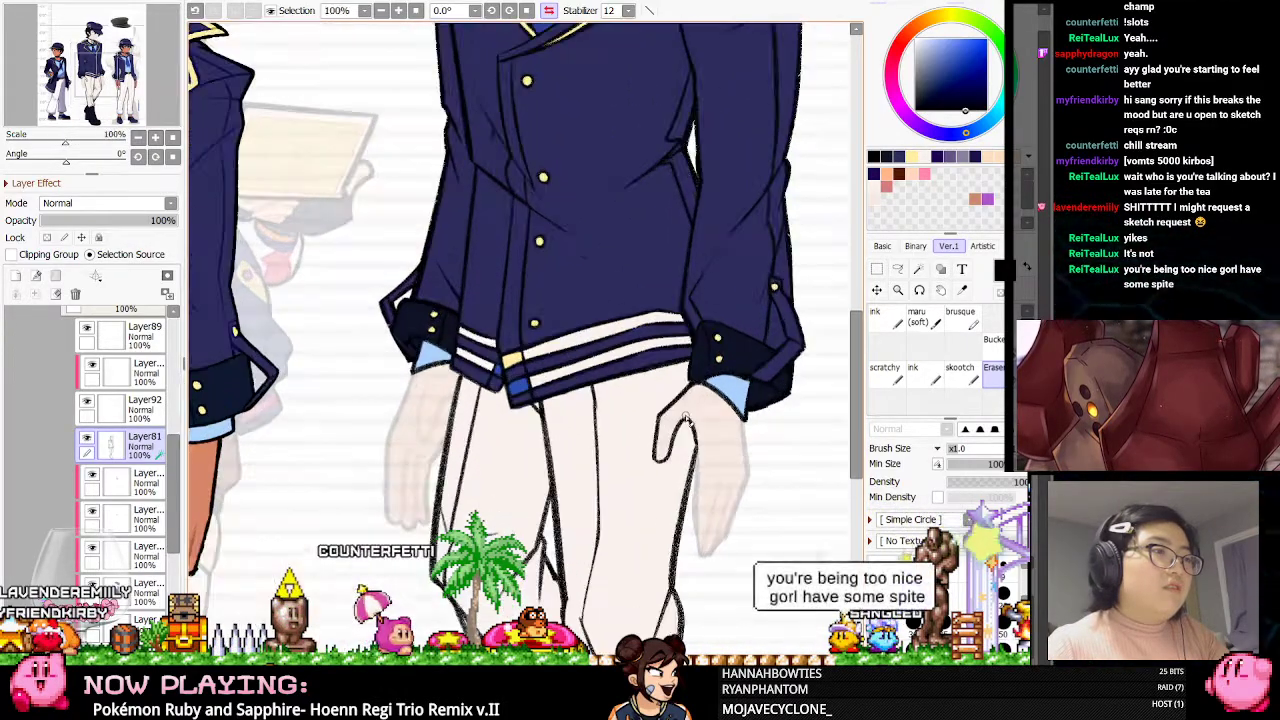
Try to draw a black fold line across the trousers just below the coat hem with the skootch brush
left_click(955, 372)
key("h")
key("ctrl+z")
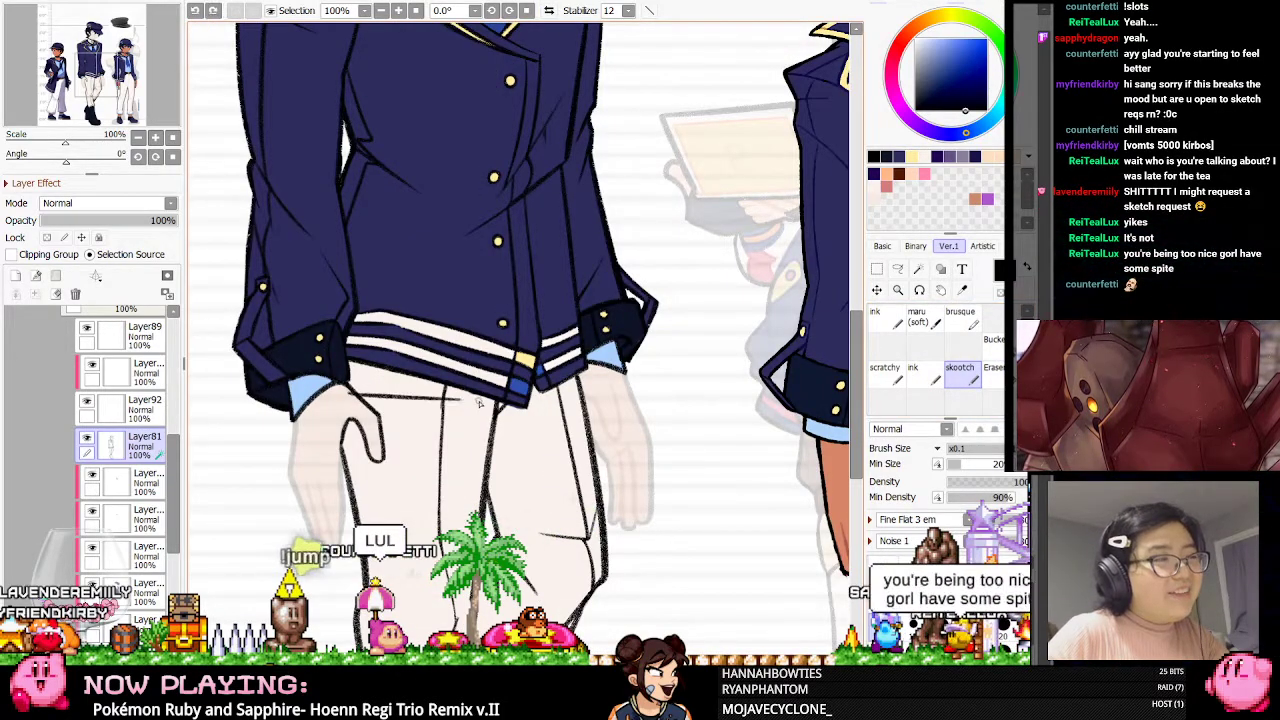
left_click_drag(366, 400, 481, 419)
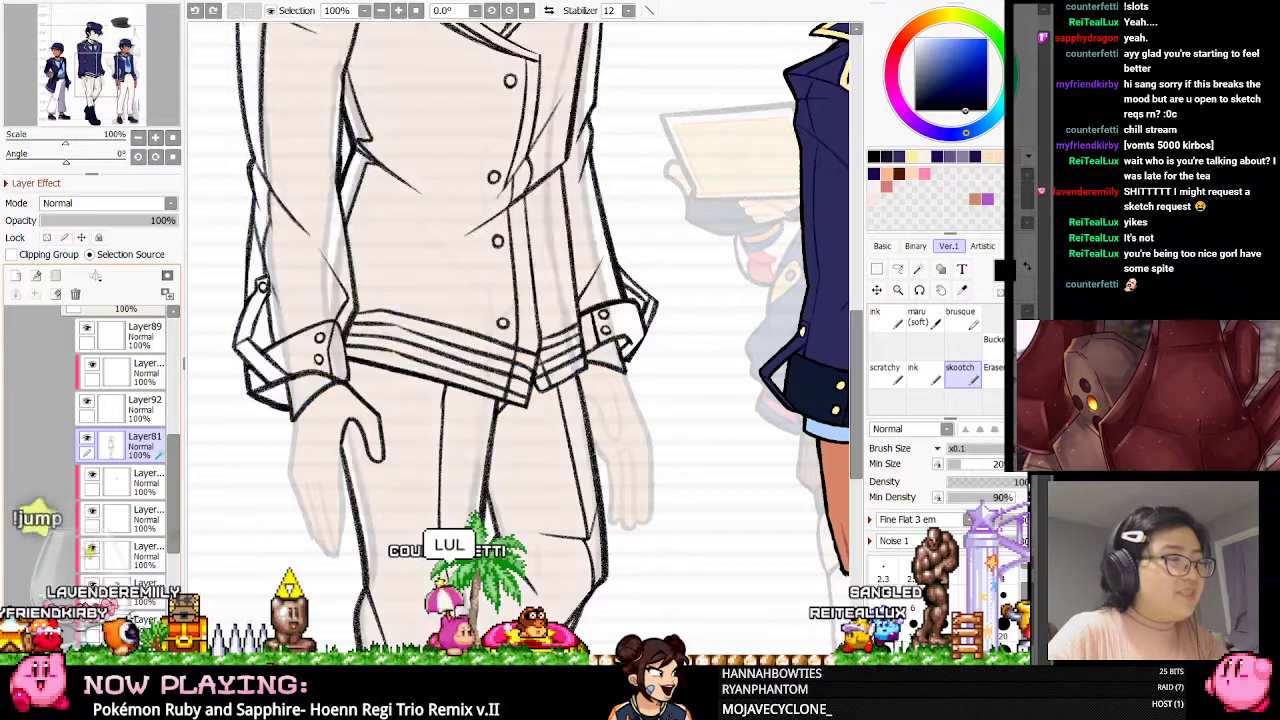
Hide the outfit's colour fills and draw a slanted fold line on the trousers below the coat hem on Layer81
left_click(87, 620)
left_click(130, 446)
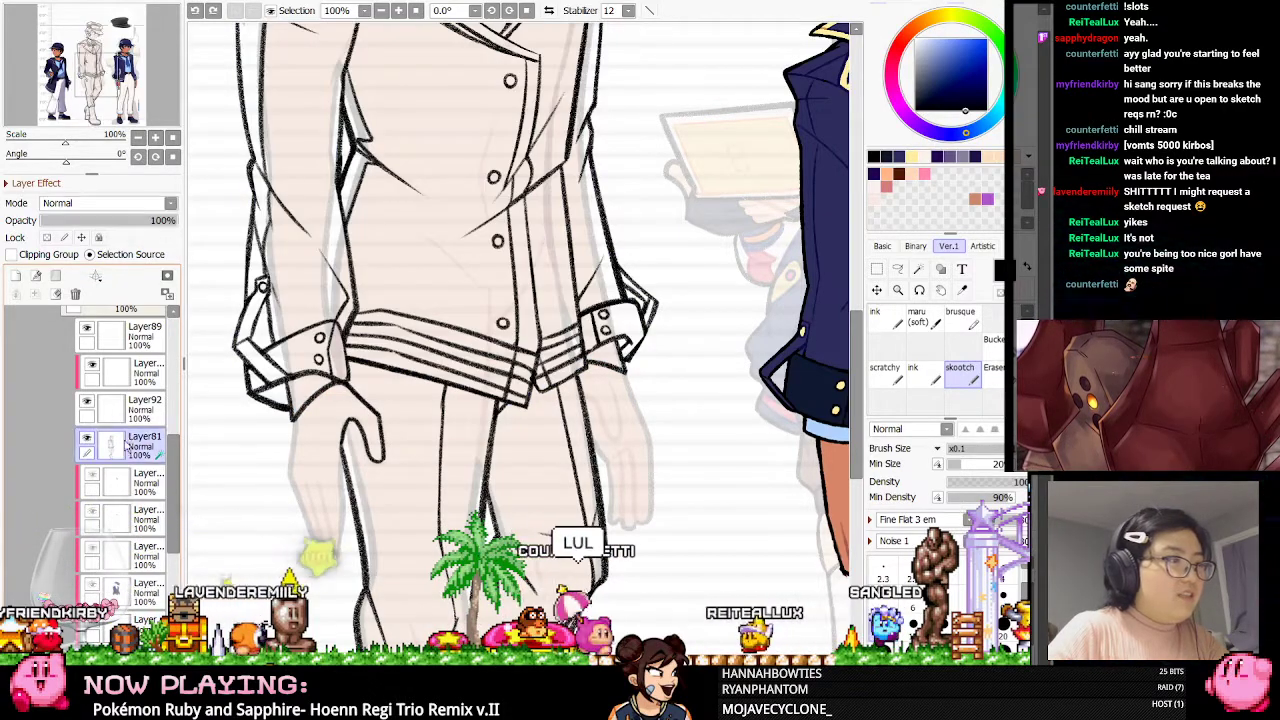
left_click_drag(368, 403, 470, 409)
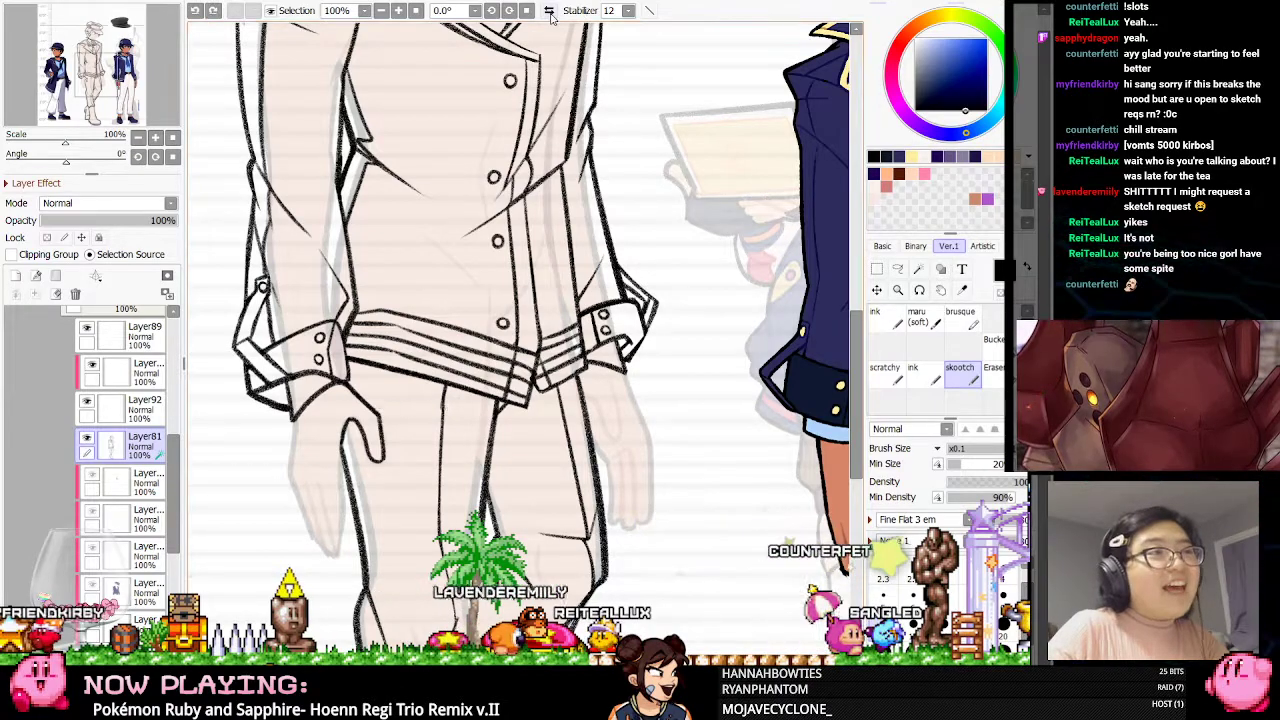
key("h")
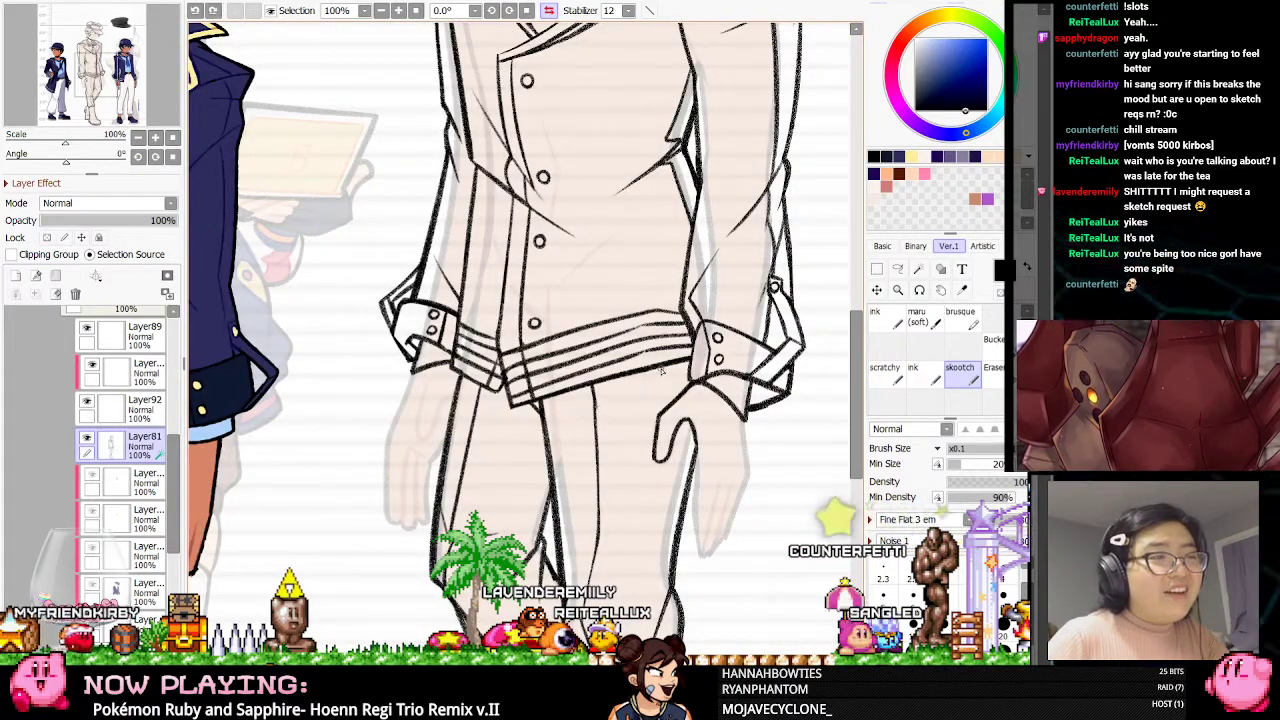
left_click_drag(566, 425, 660, 368)
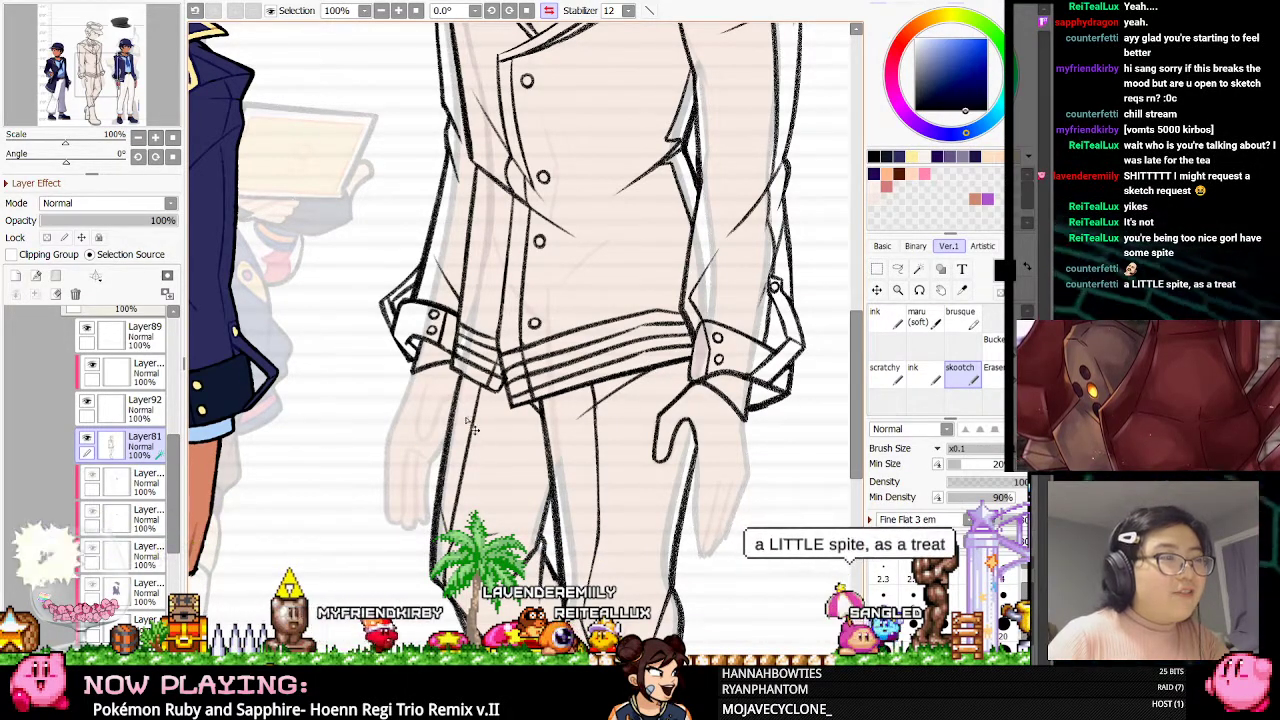
Clean up the line art of the coat's side, lapels and sailor collar with the eraser on Layer81
scroll(860, 353, "up", 3)
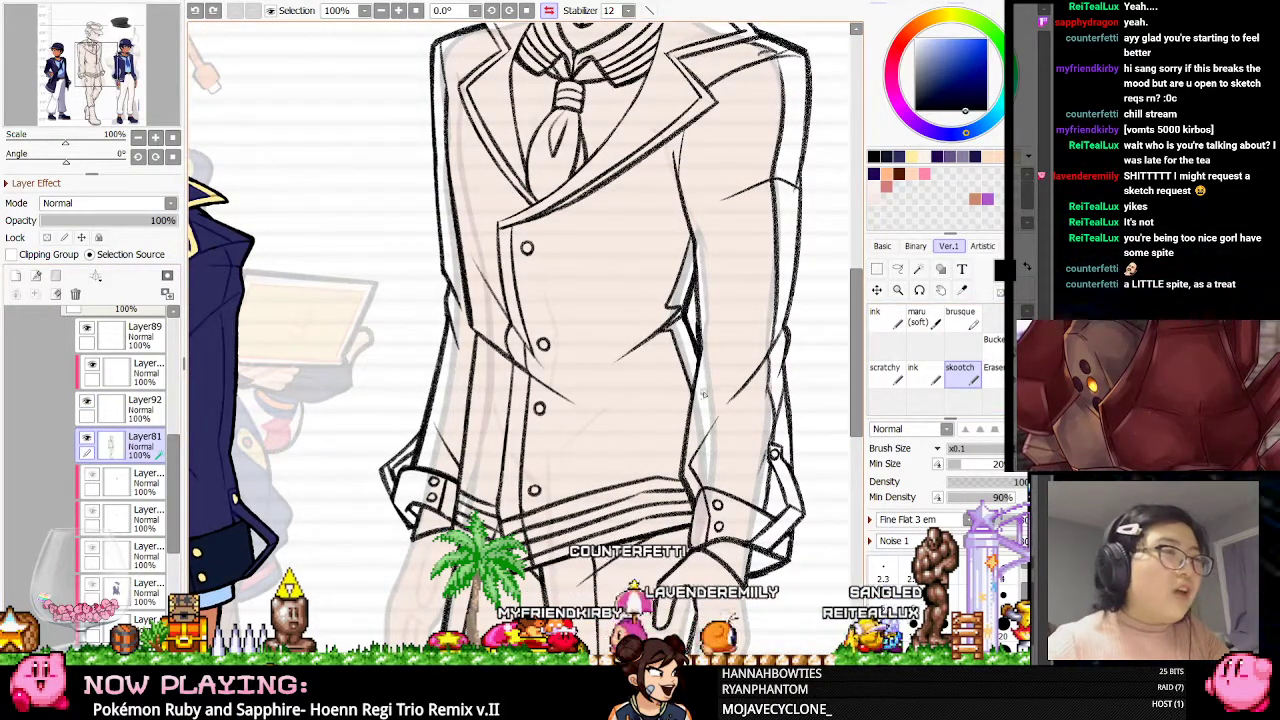
scroll(776, 280, "up", 2)
scroll(464, 274, "down", 2)
scroll(612, 291, "up", 3)
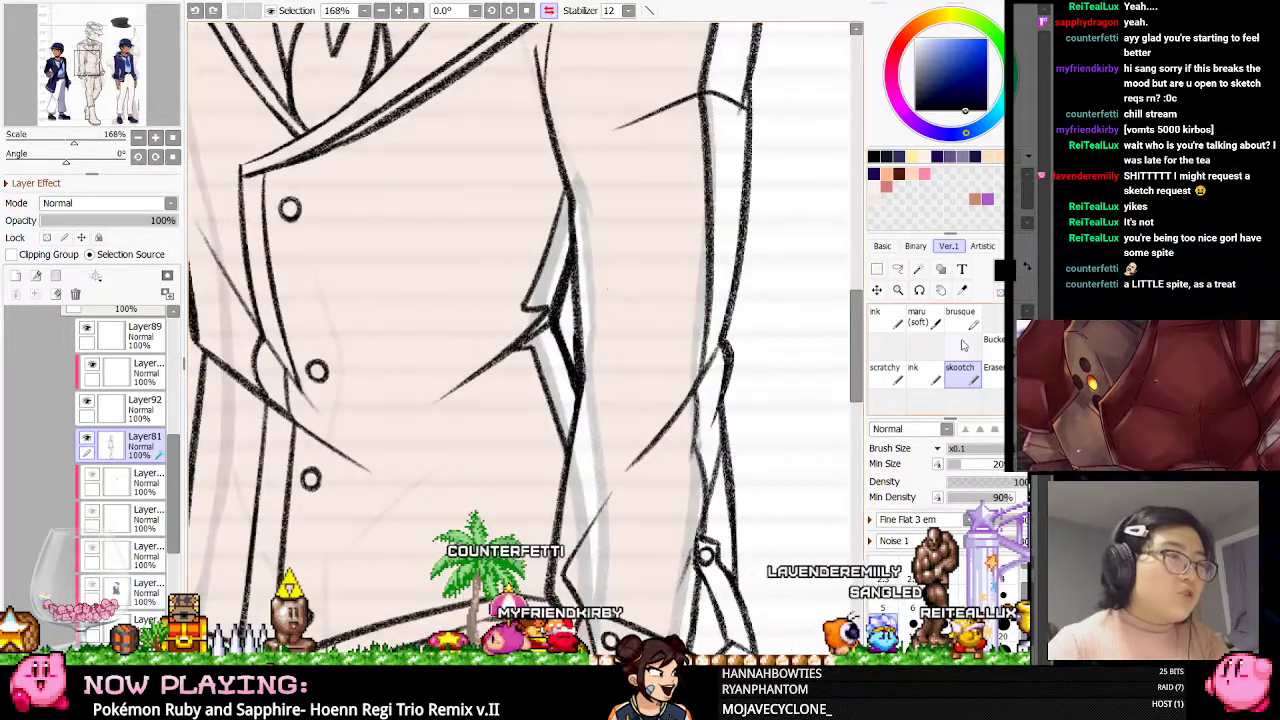
left_click(988, 370)
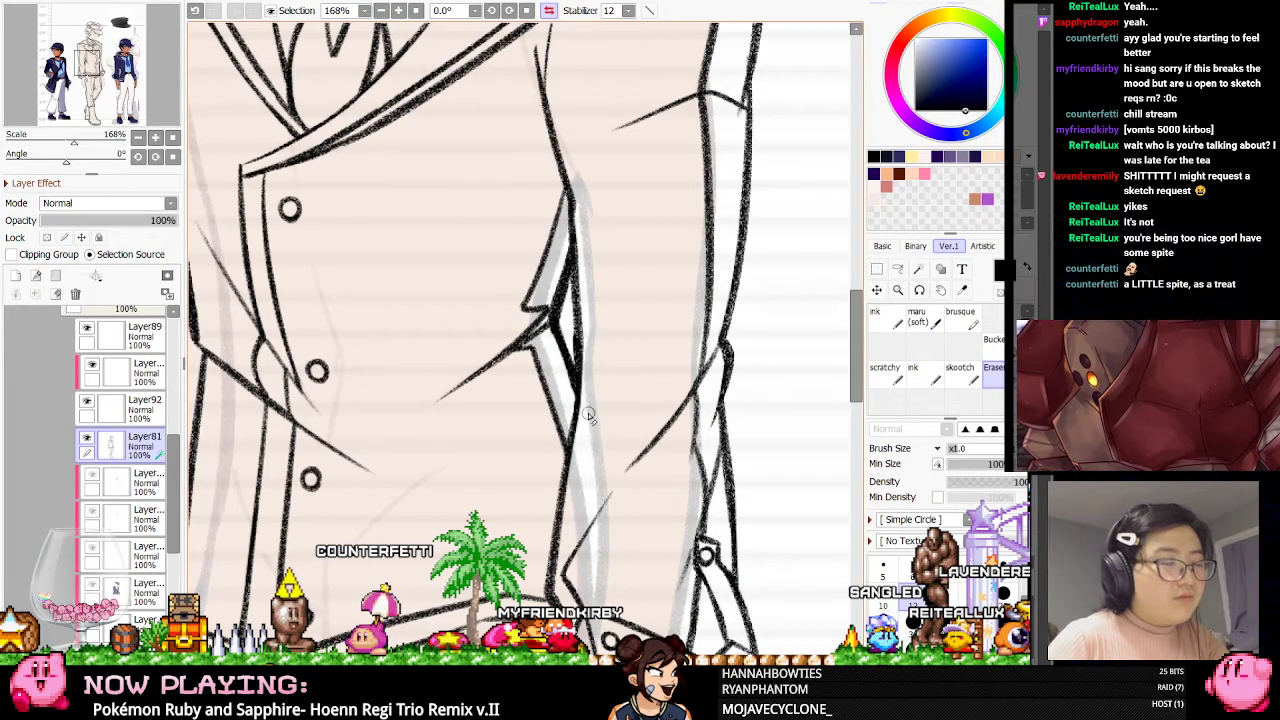
scroll(848, 350, "up", 5)
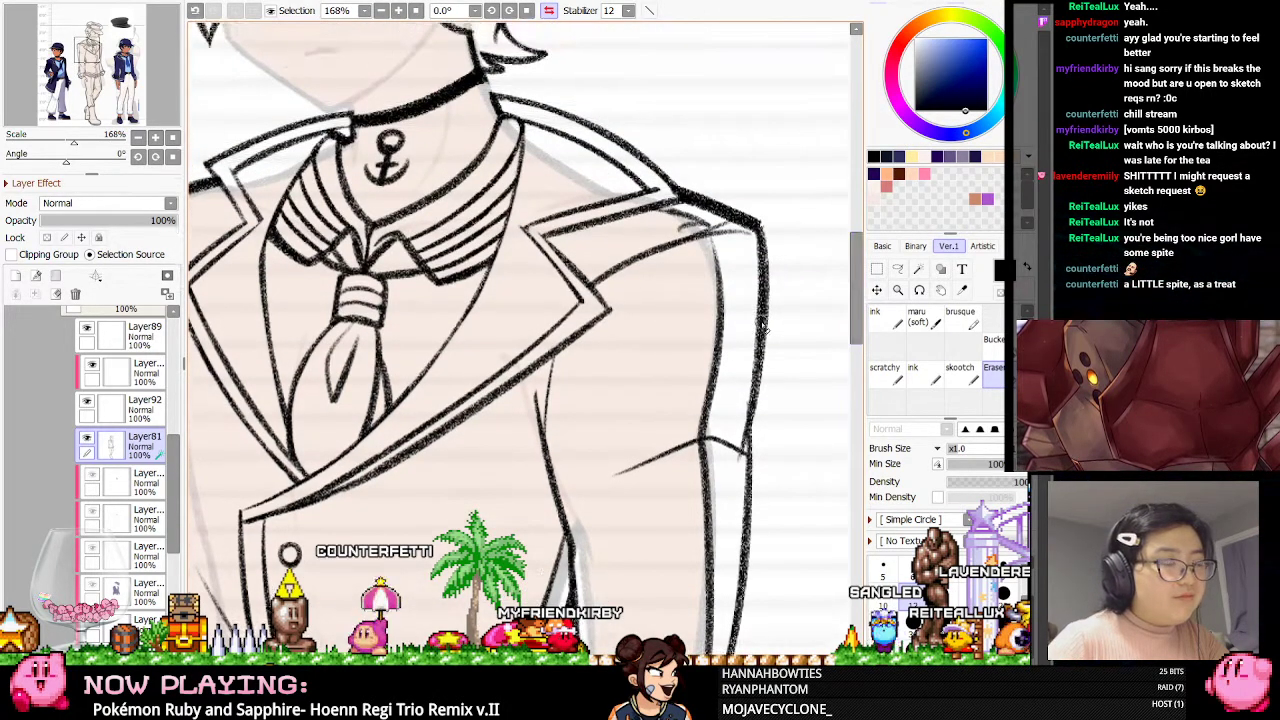
scroll(708, 330, "down", 3)
scroll(408, 355, "up", 4)
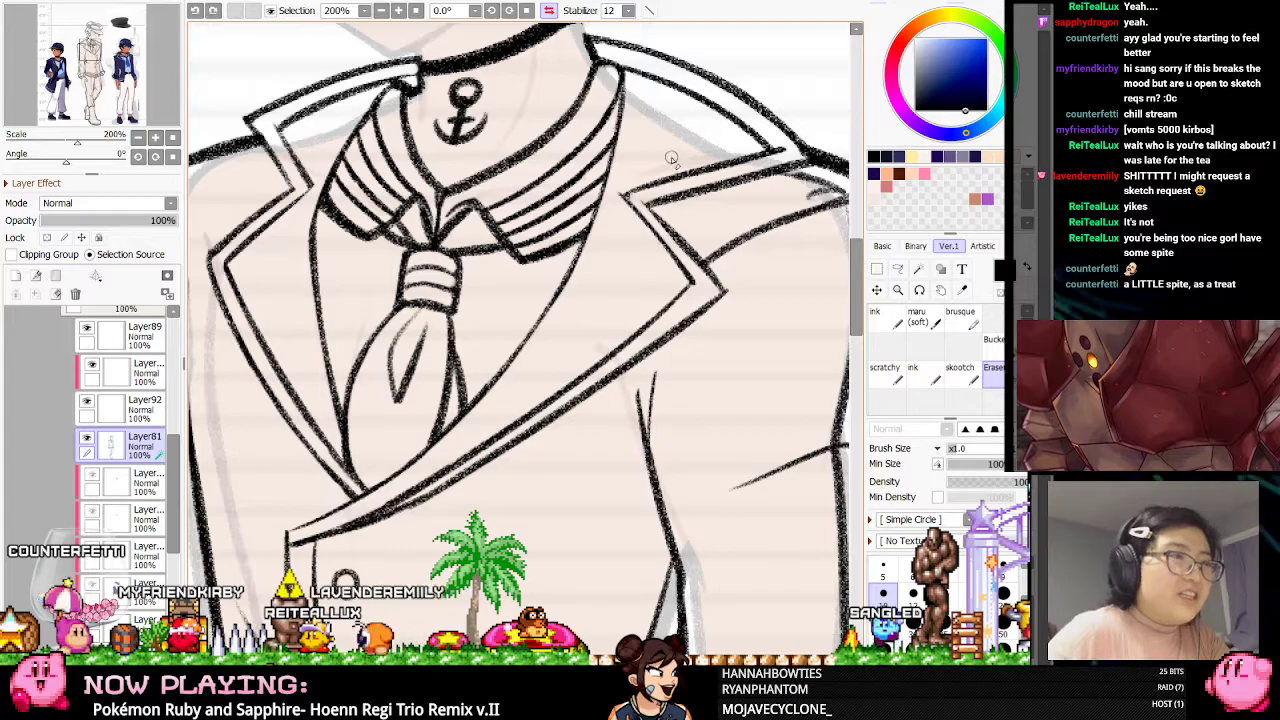
scroll(582, 288, "down", 3)
scroll(457, 163, "up", 4)
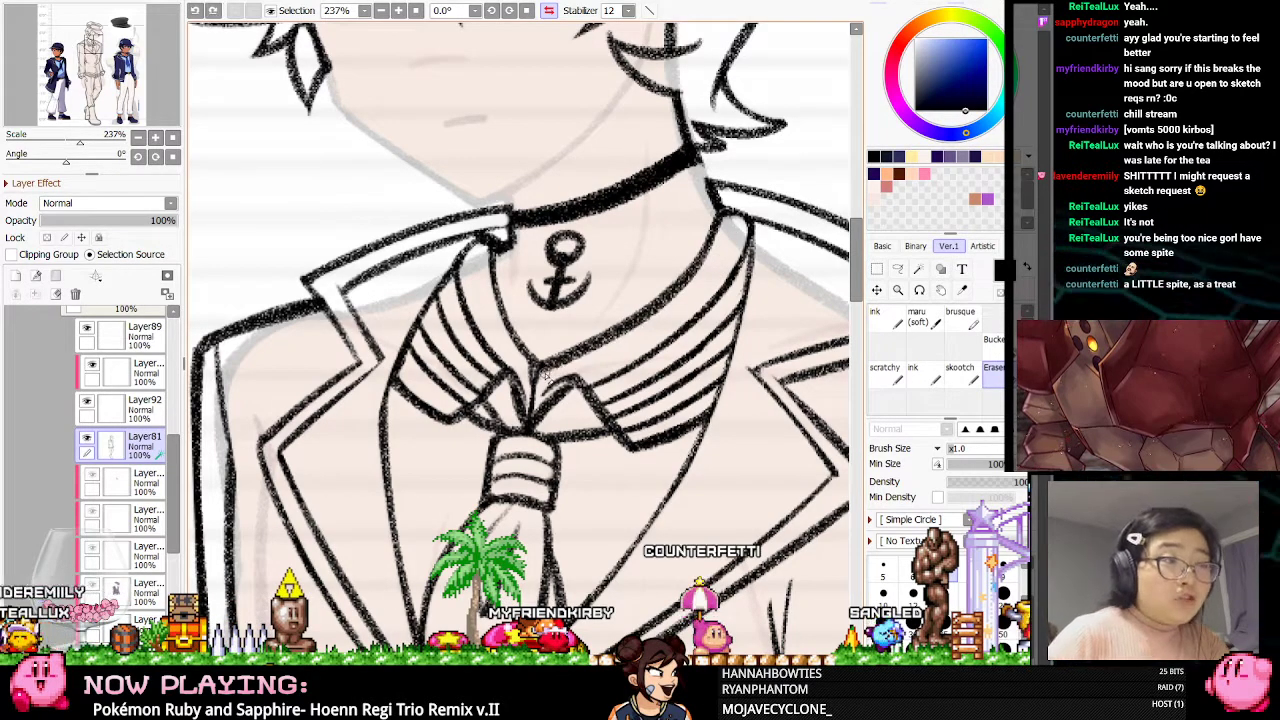
Flip the canvas view and redraw the sailor collar's V-shaped junction above the scarf knot with the skootch brush
left_click(551, 12)
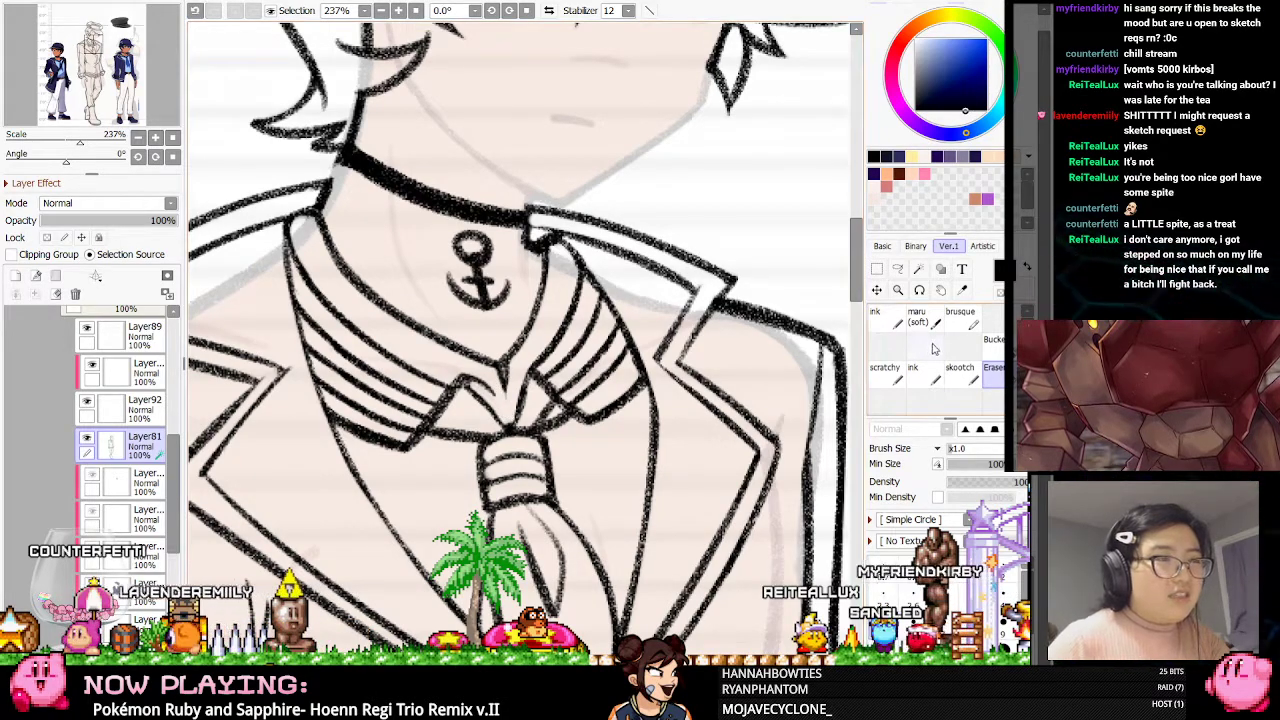
key("n")
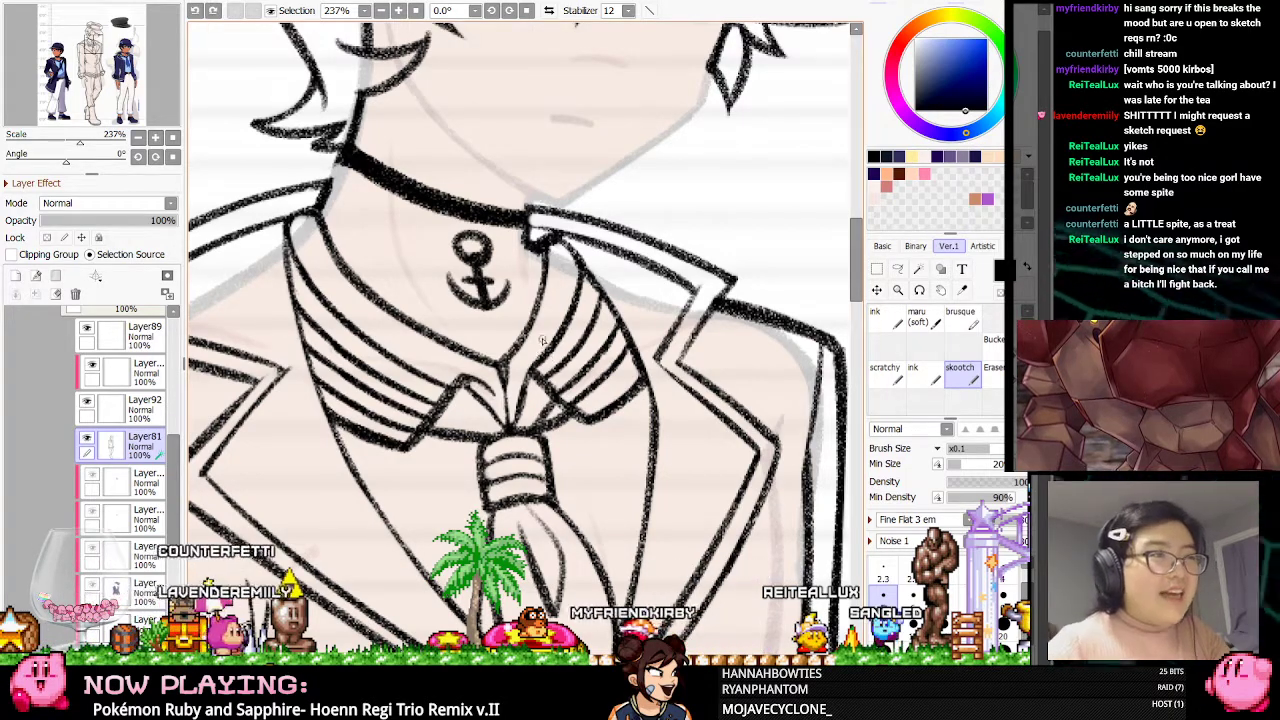
scroll(543, 329, "down", 4)
scroll(459, 228, "up", 2)
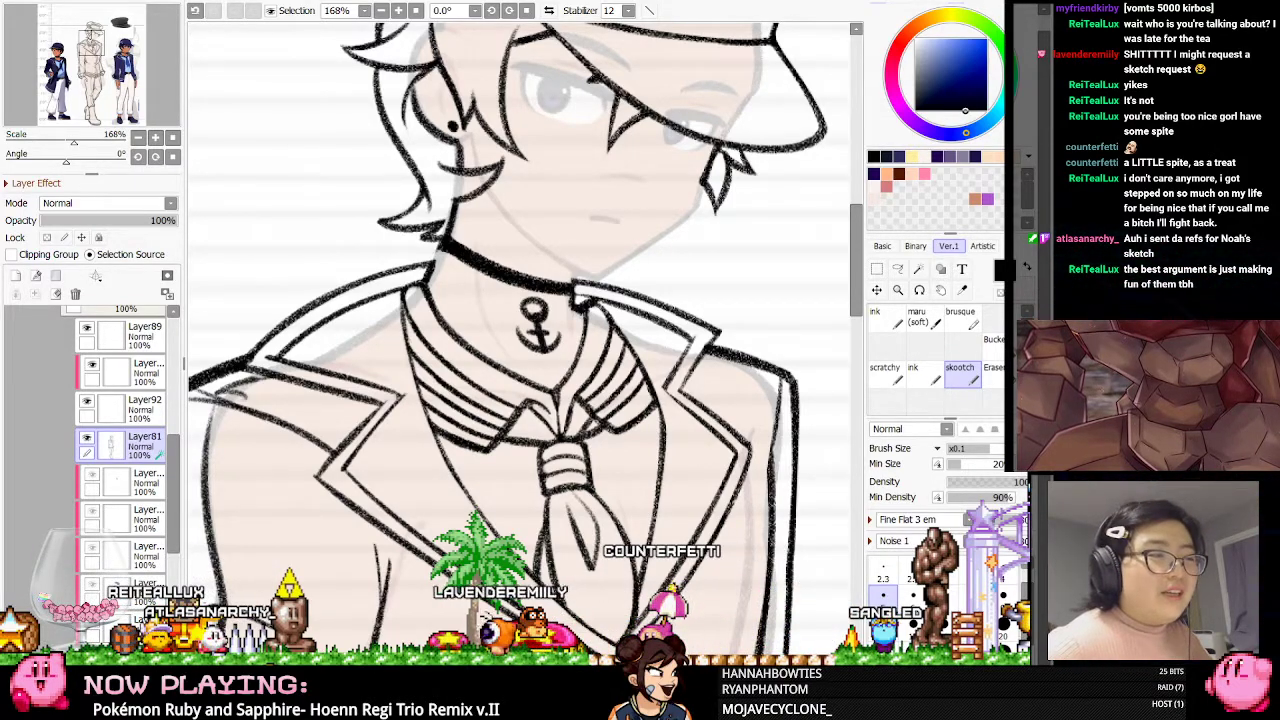
scroll(525, 340, "down", 4)
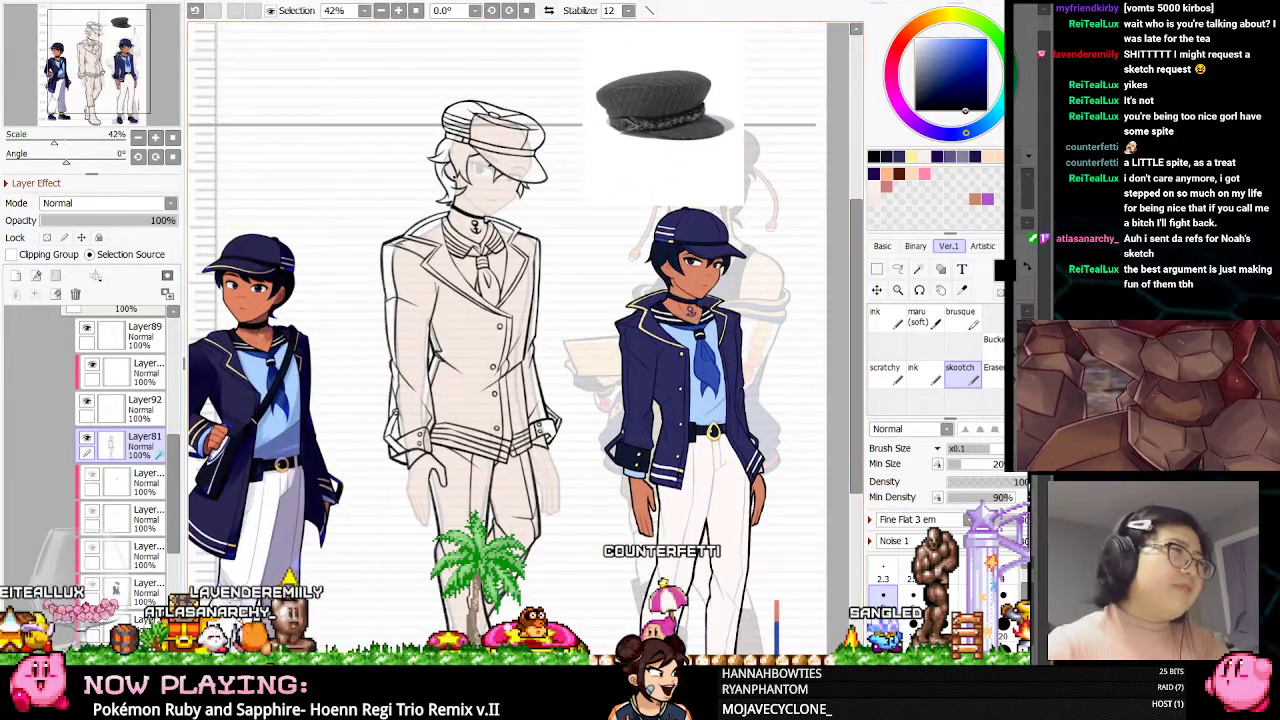
Switch to the purple hoodie sketch, widen its canvas to the right and paste the Mario-costume picture as a new layer
key("ctrl+Tab")
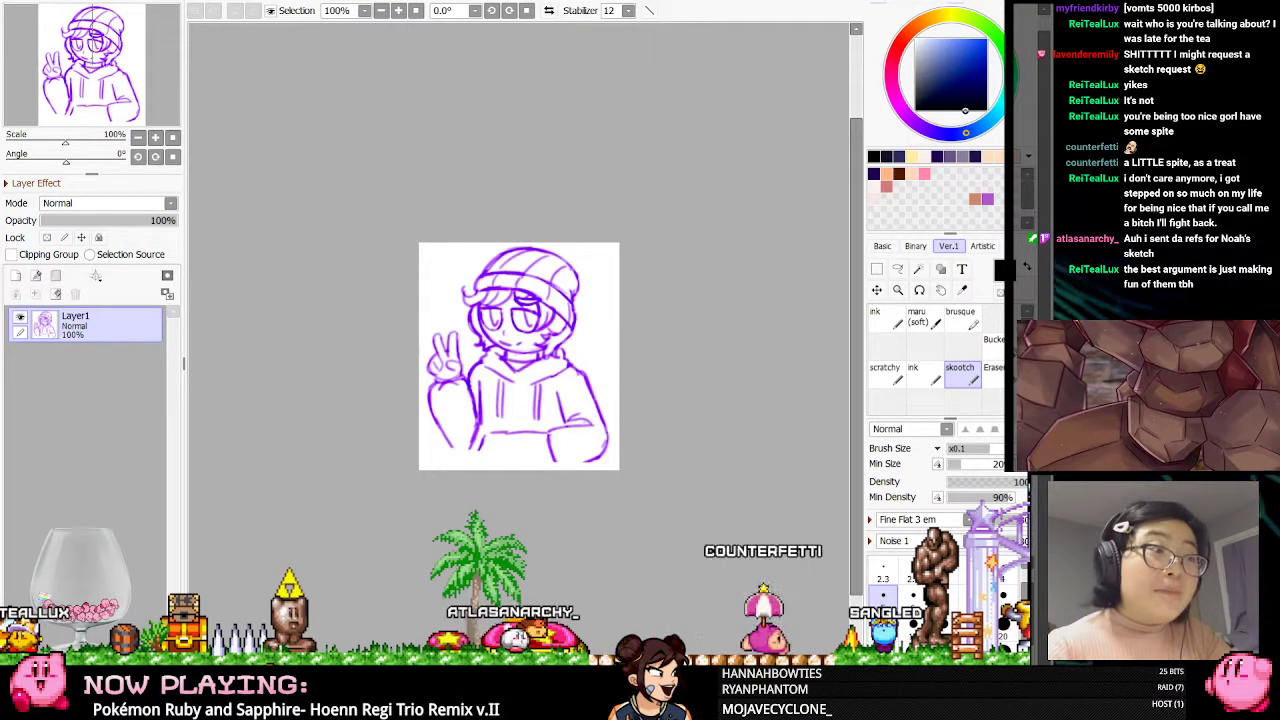
scroll(582, 210, "up", 1)
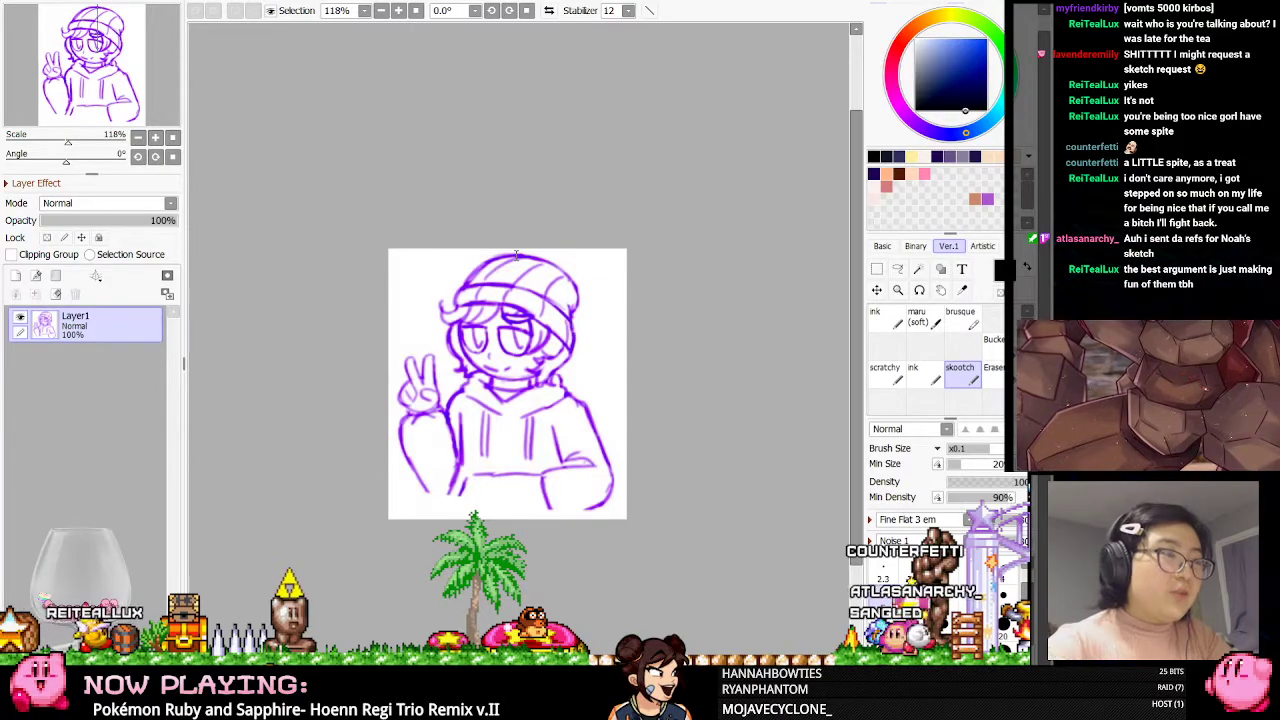
key("ctrl+z")
key("ctrl+z")
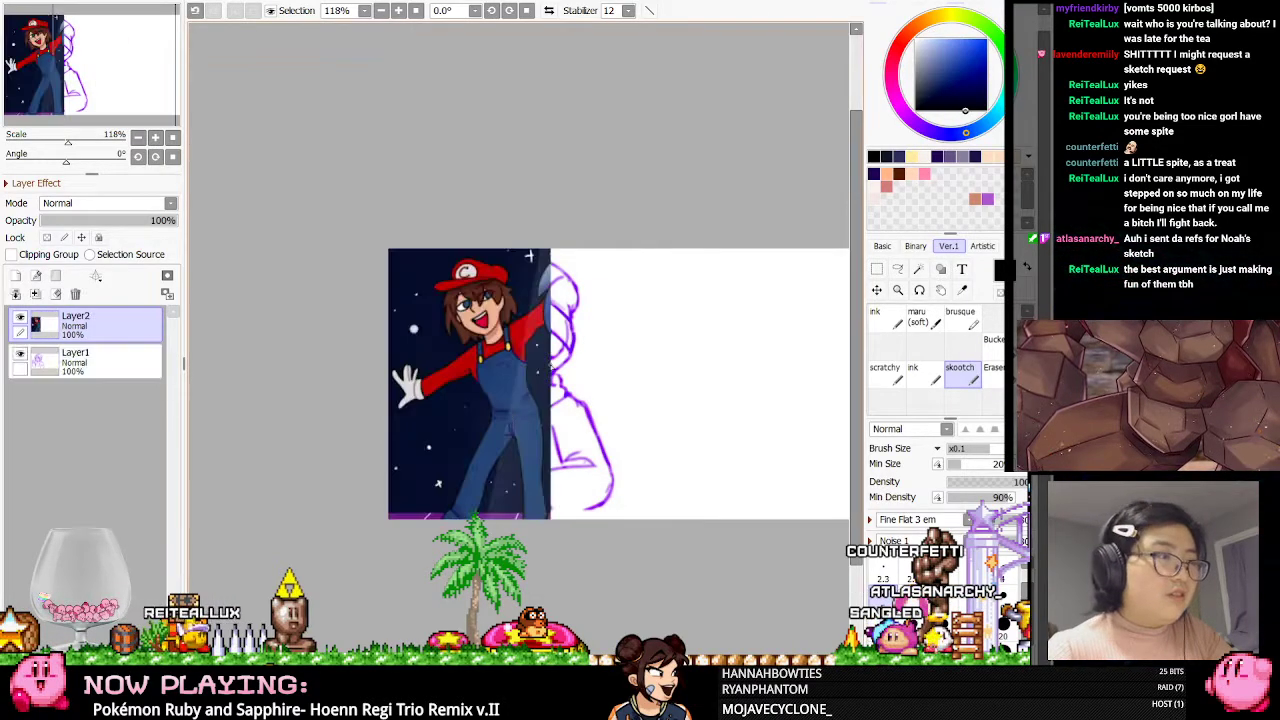
Move the pasted Mario-costume picture beside the purple hoodie sketch using a Freeform transform
scroll(549, 340, "down", 4)
scroll(603, 319, "up", 3)
left_click(877, 269)
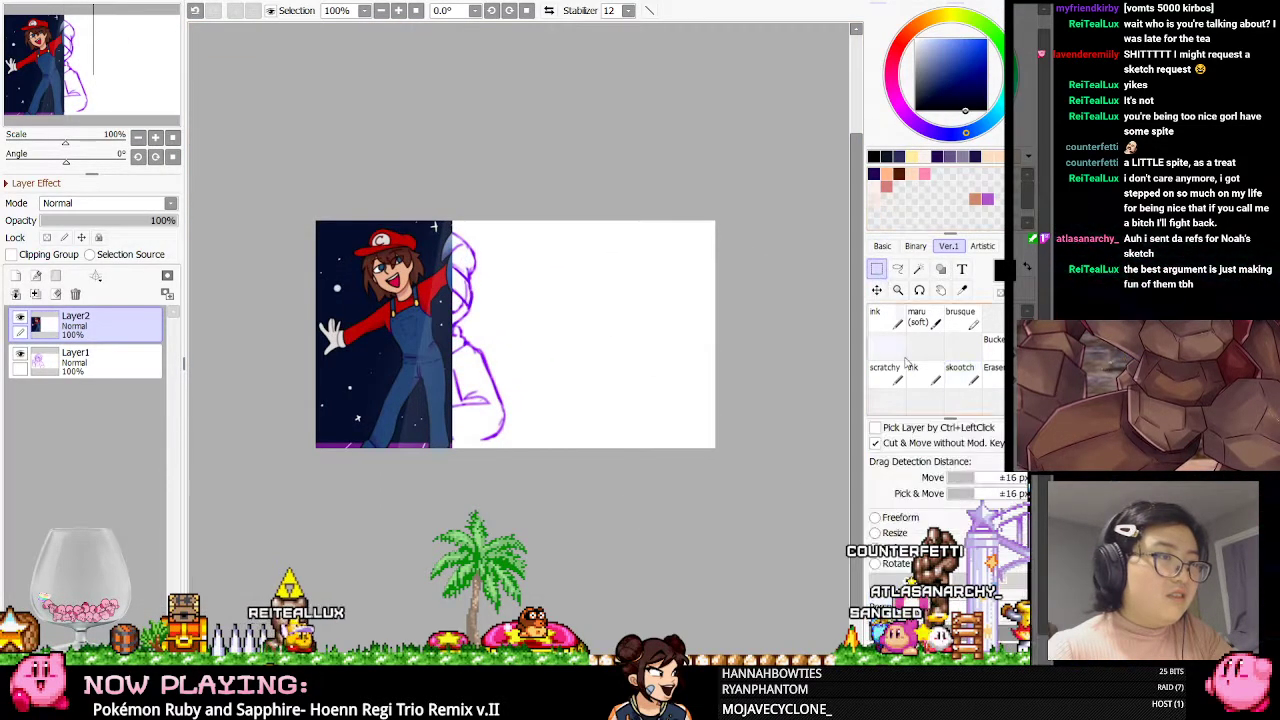
left_click(900, 518)
left_click_drag(429, 357, 576, 350)
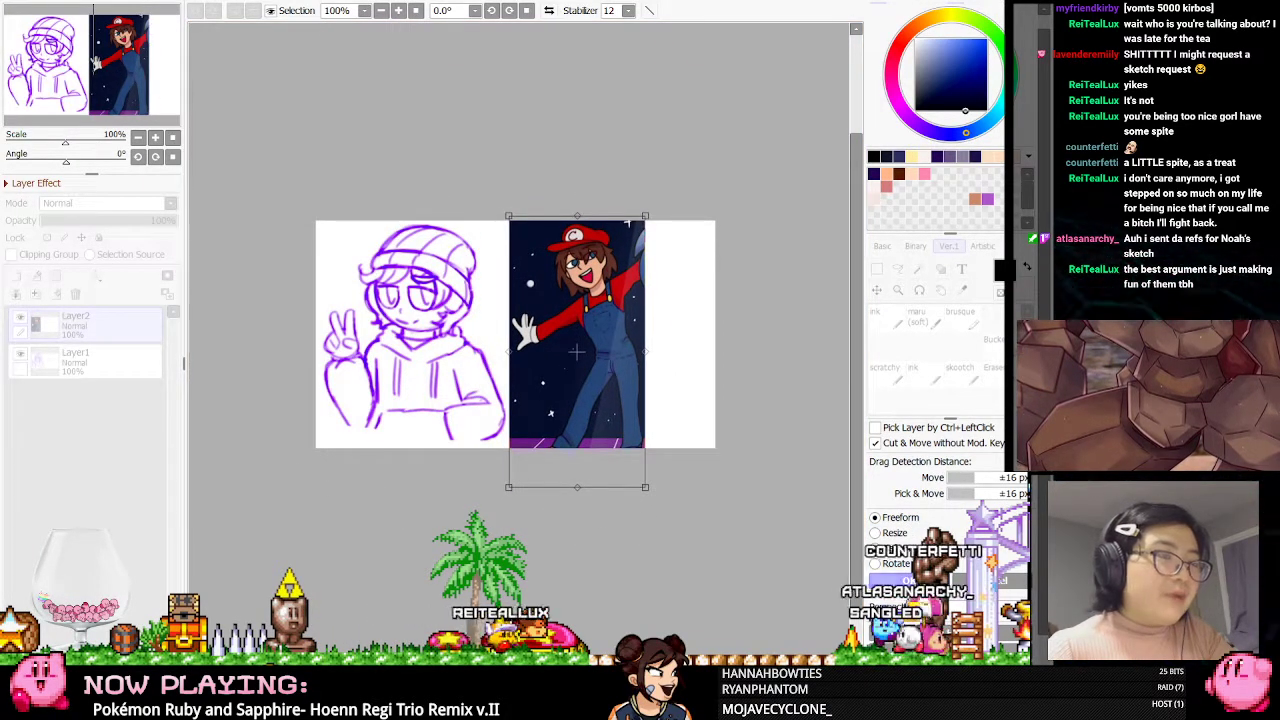
key("Return")
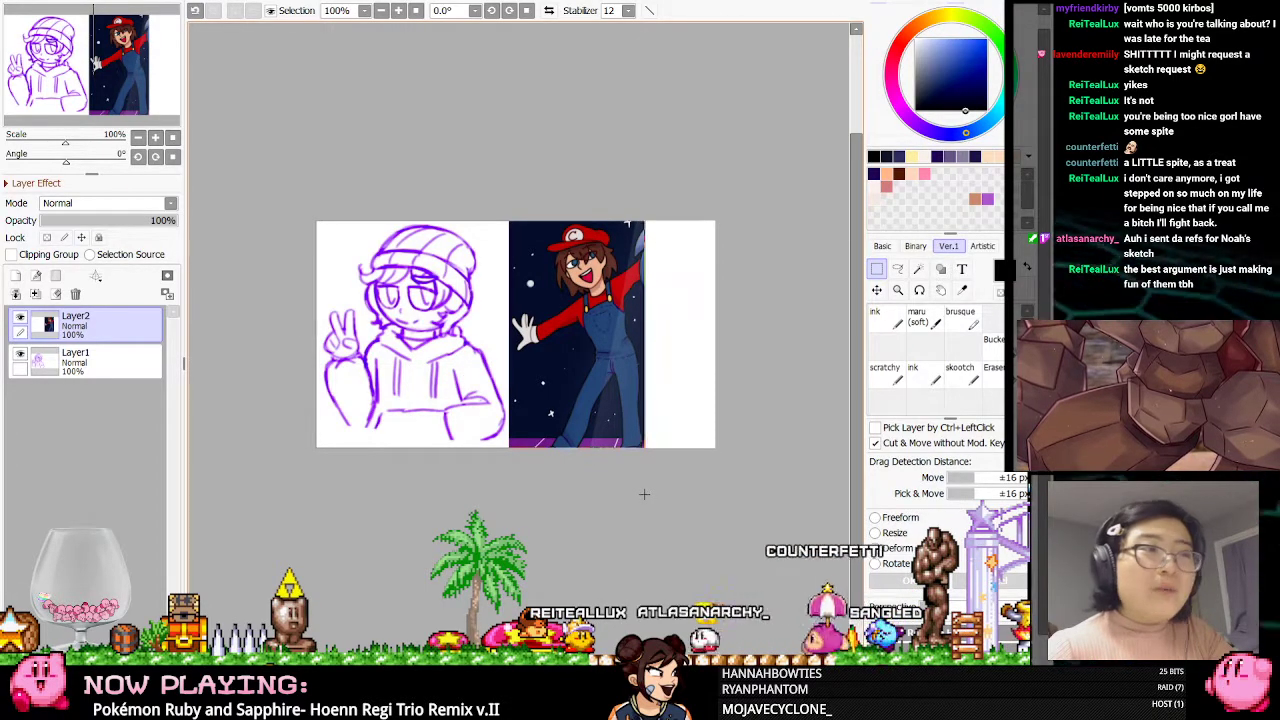
Select the area covering both reference images and trim the canvas to it
left_click_drag(645, 494, 102, 52)
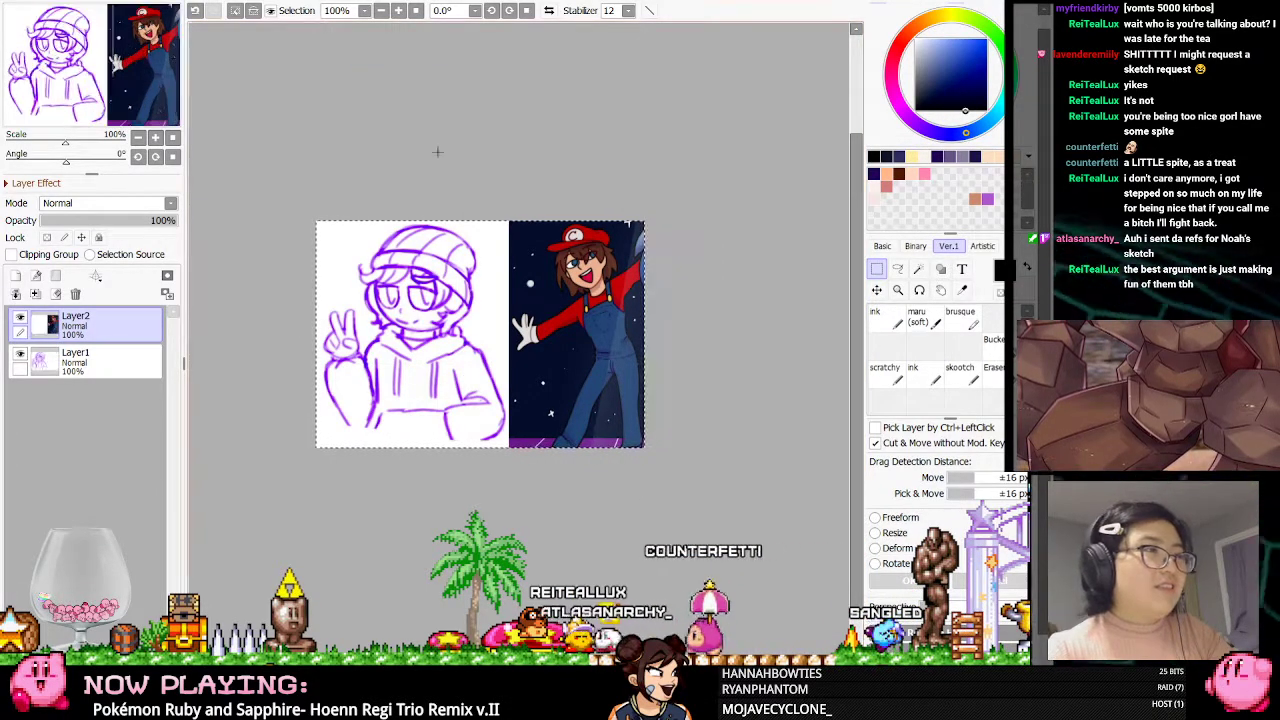
scroll(108, 57, "up", 1)
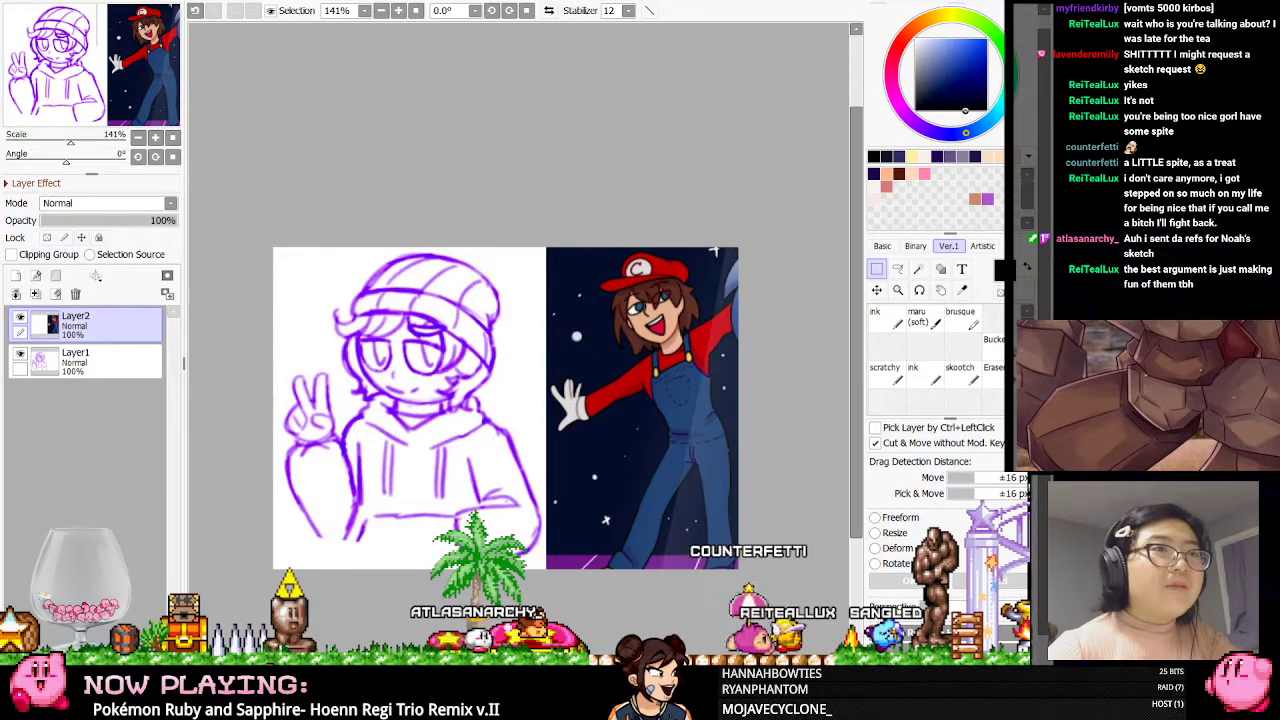
scroll(630, 240, "down", 2)
scroll(525, 268, "up", 2)
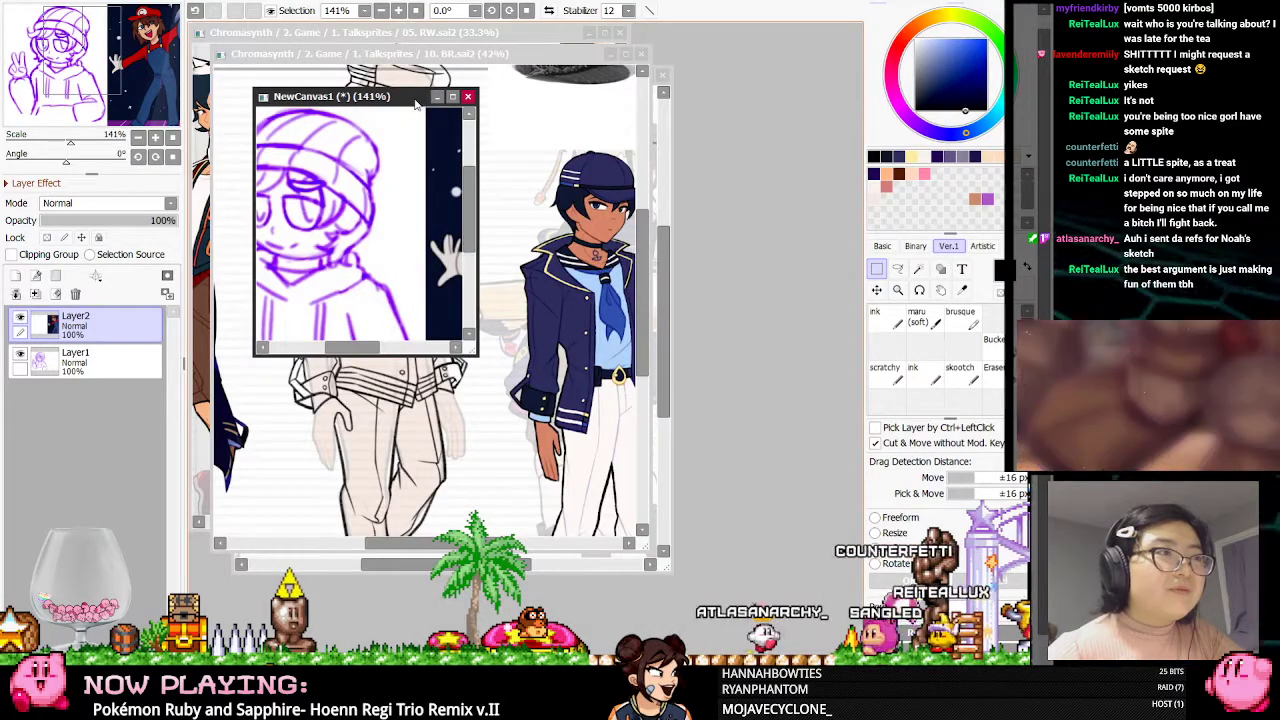
Move the NewCanvas1 reference window beside the tool palette and reshape it into a tall, narrow window
left_click_drag(416, 104, 804, 44)
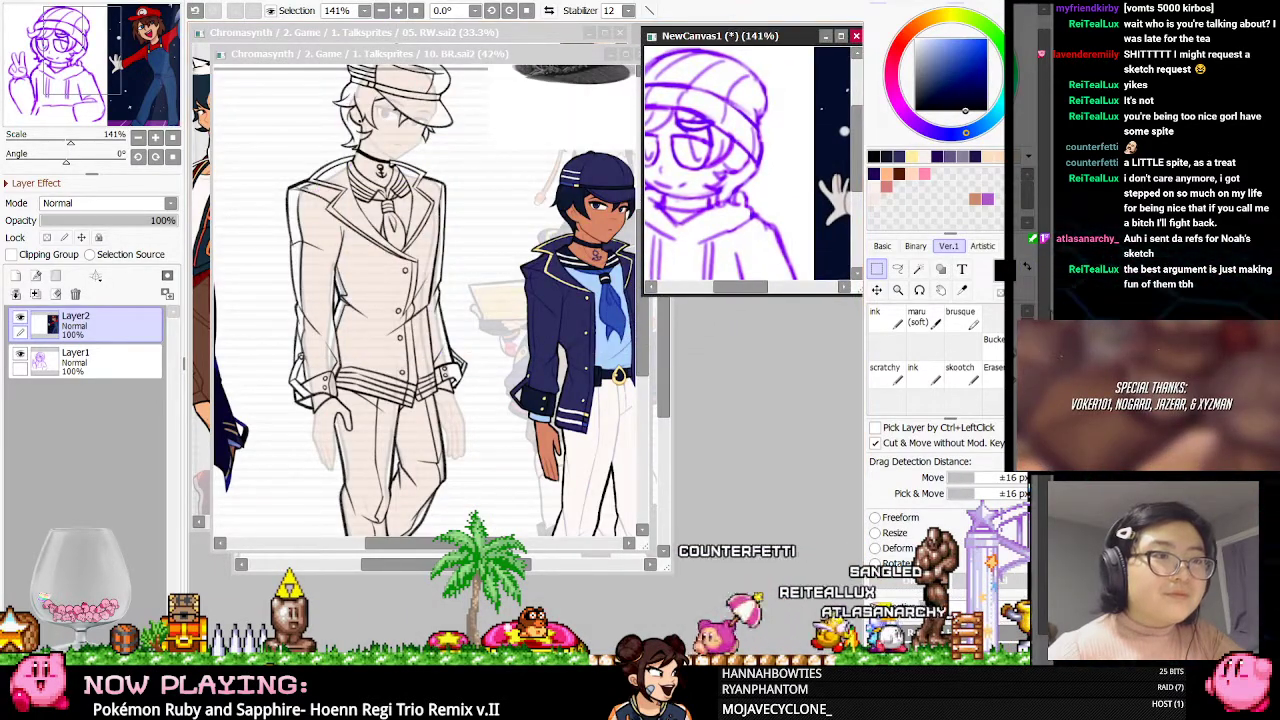
left_click_drag(1050, 300, 1084, 300)
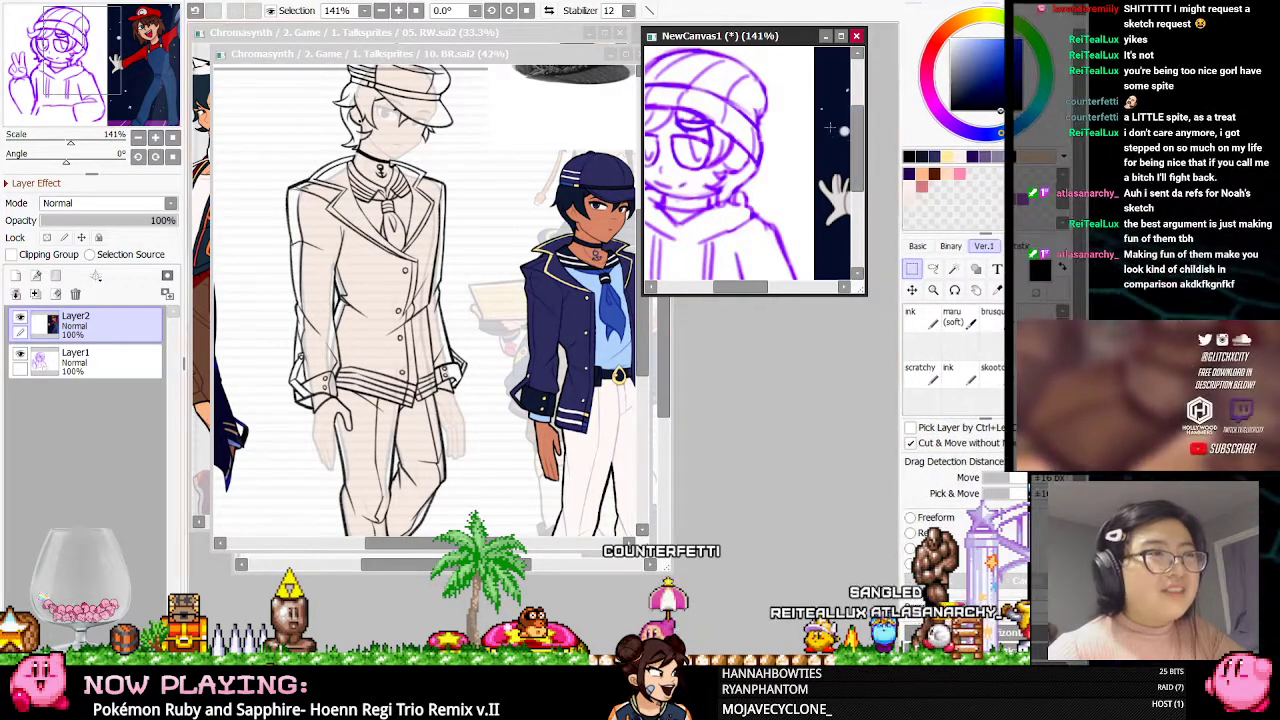
left_click_drag(746, 36, 776, 34)
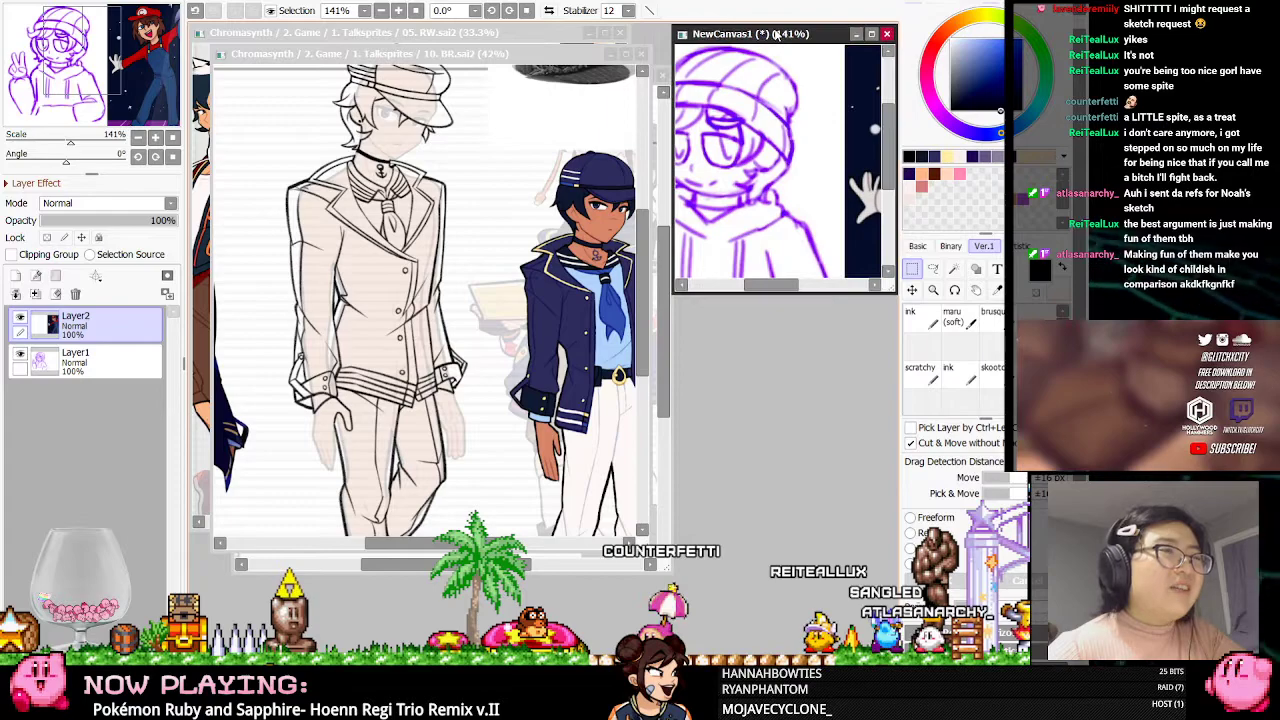
left_click_drag(673, 293, 785, 558)
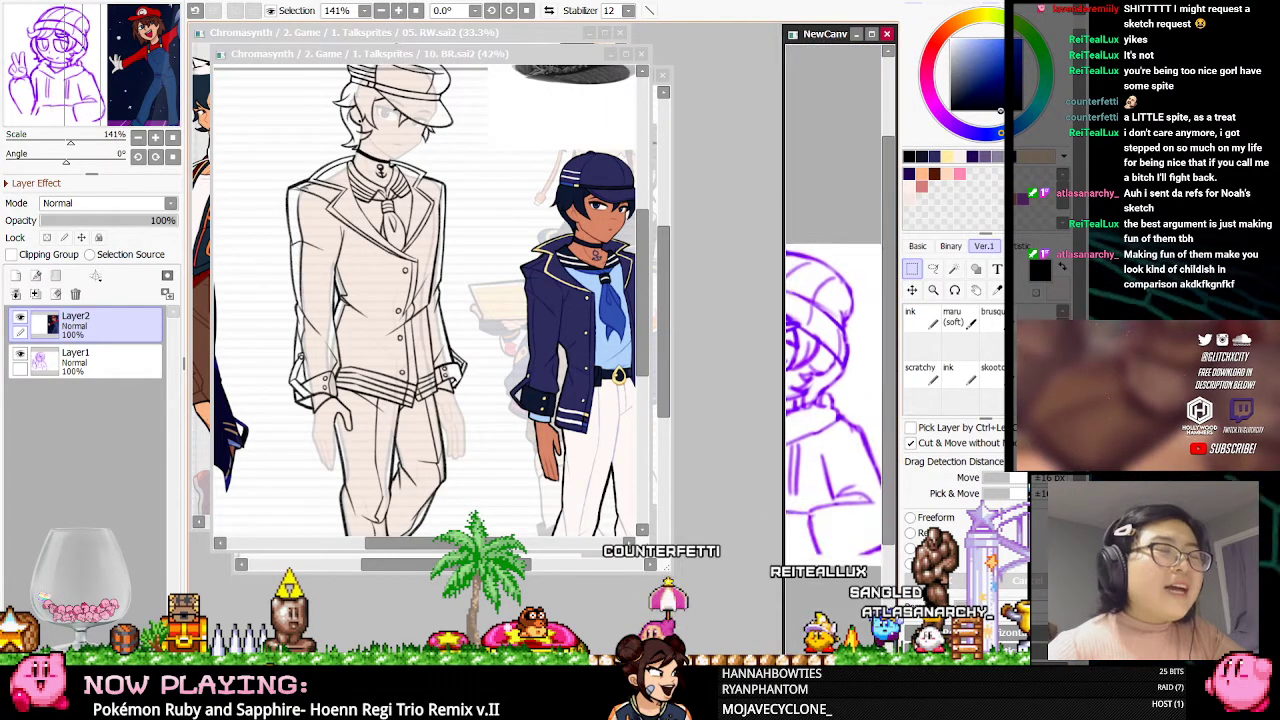
Clear the other open character documents from the workspace, leaving only the reference canvas visible
left_click(589, 33)
left_click(641, 53)
left_click(763, 63)
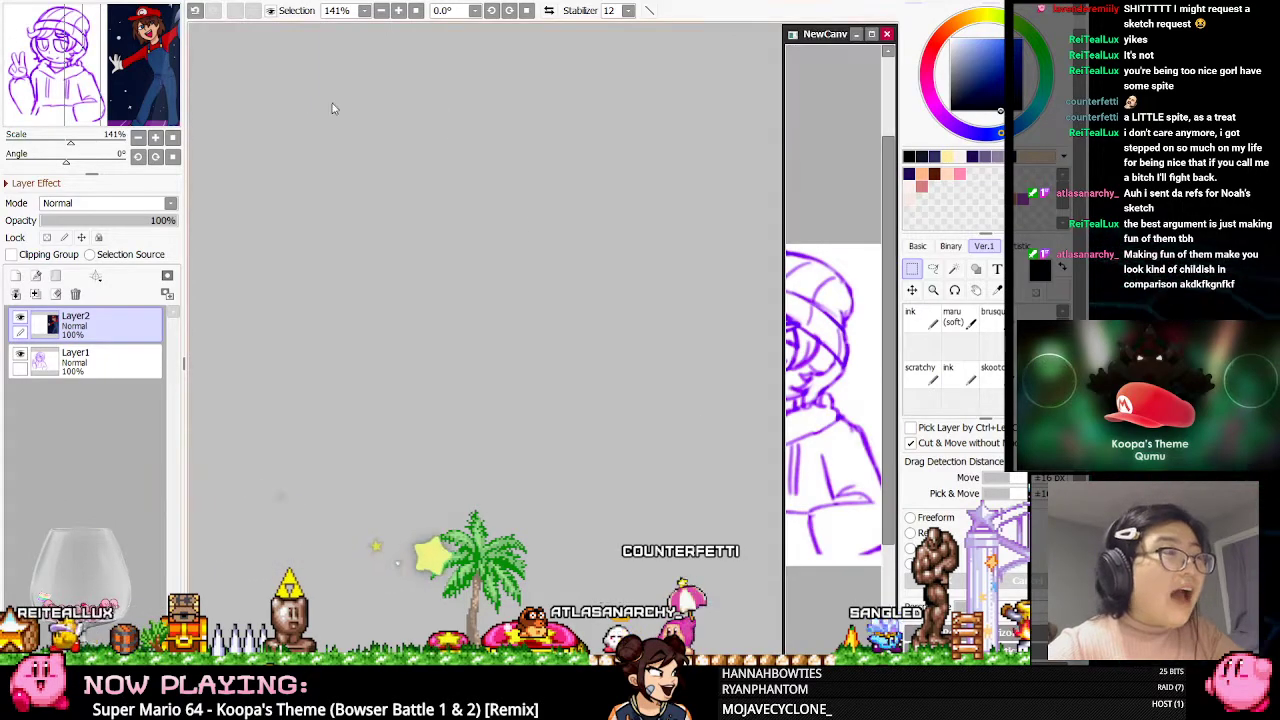
mouse_move(1231, 356)
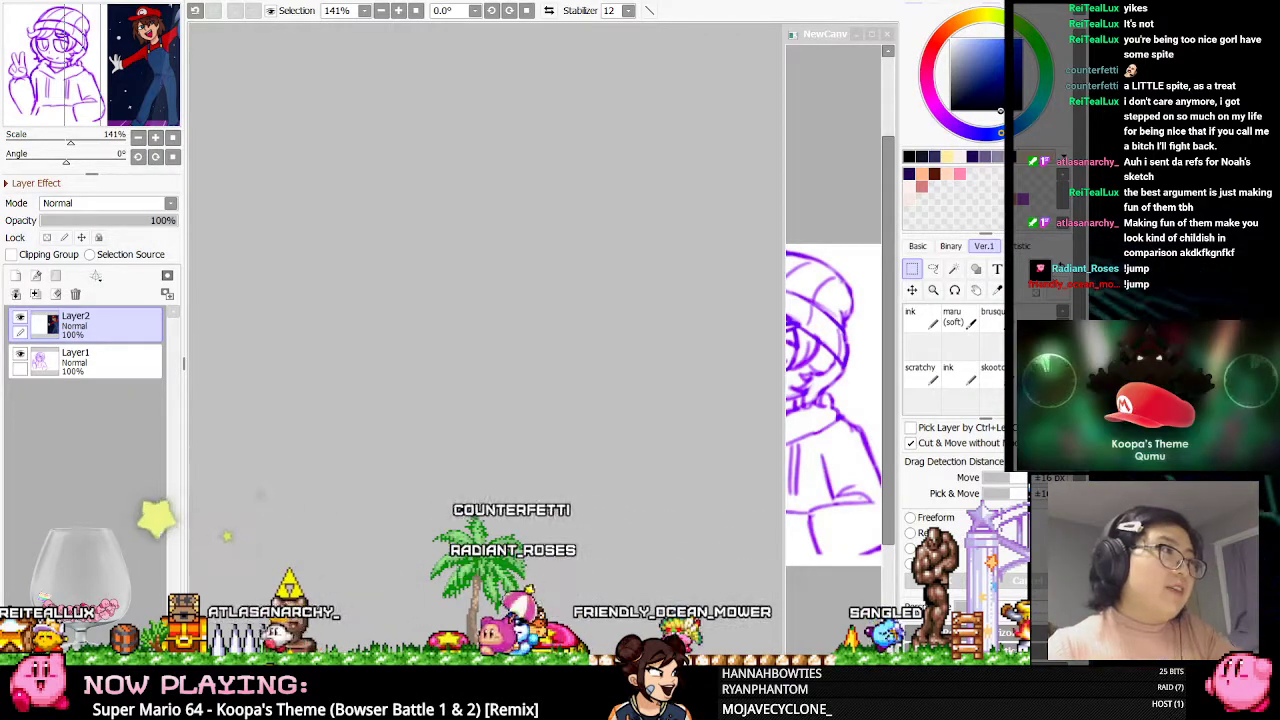
key("alt+Tab")
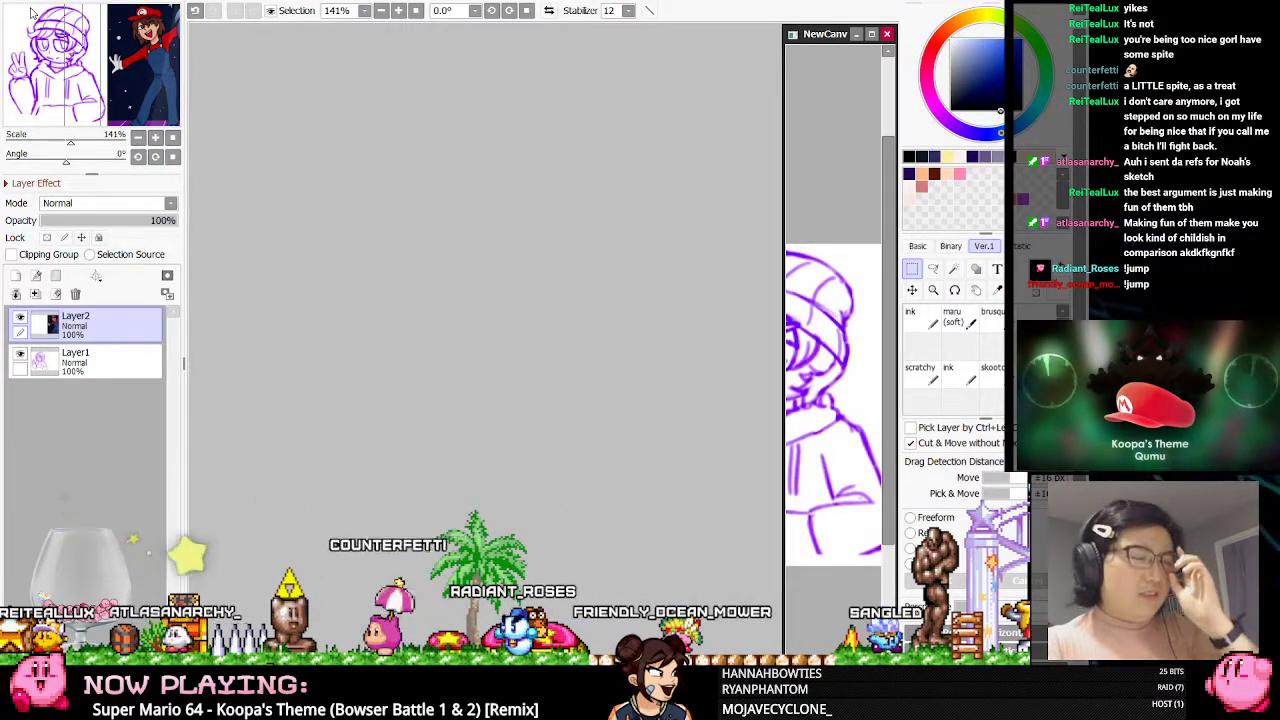
key("alt+Tab")
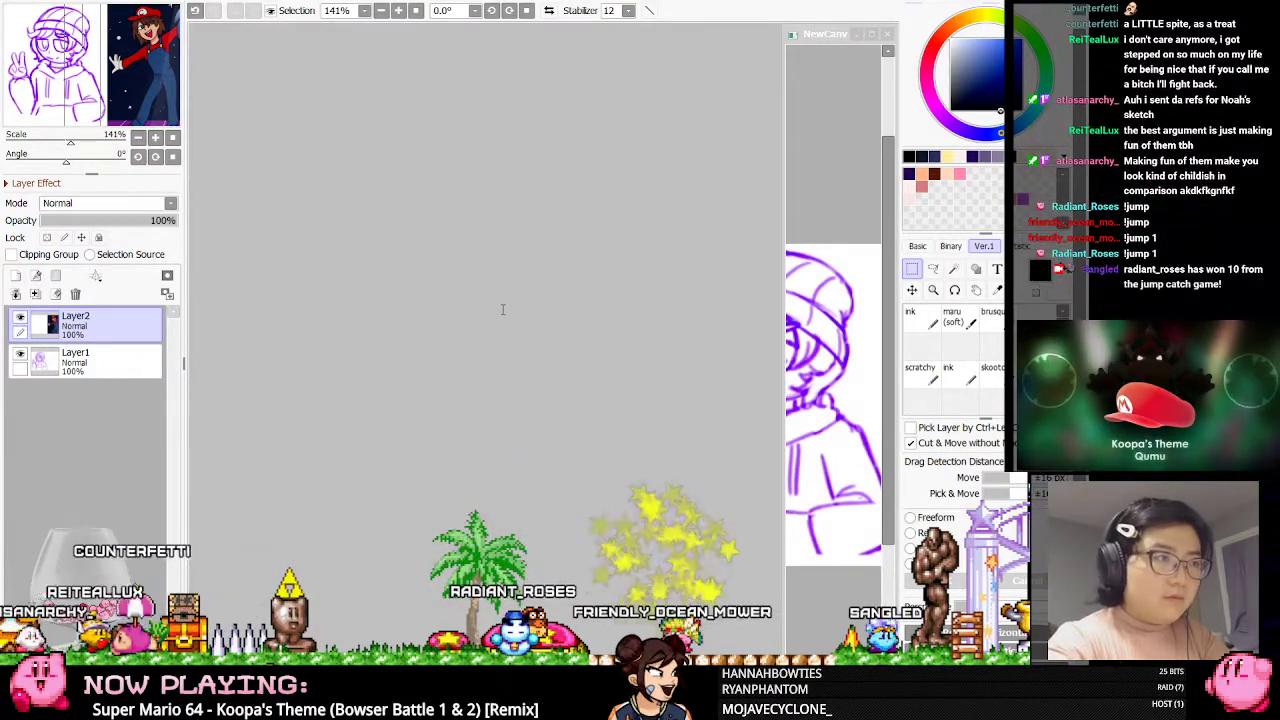
Create a new blank canvas and enlarge its window to fill the space beside the reference window
key("ctrl+n")
key("Return")
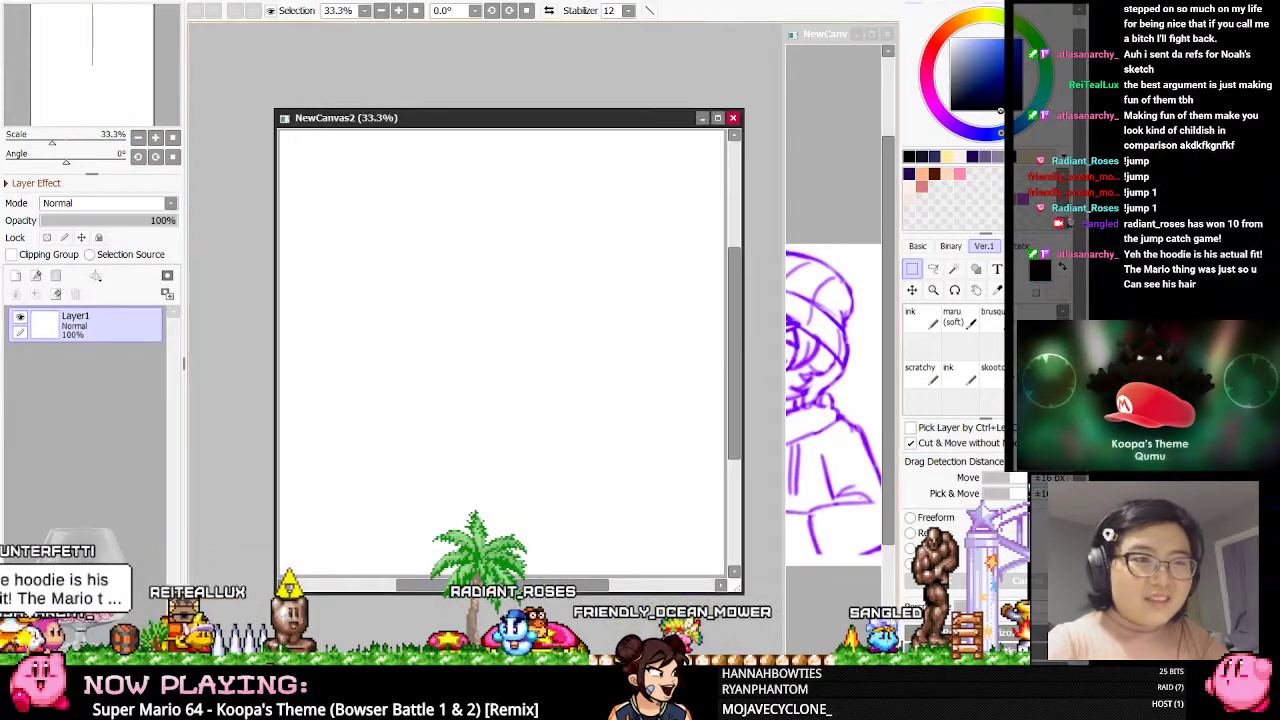
key("alt+Tab")
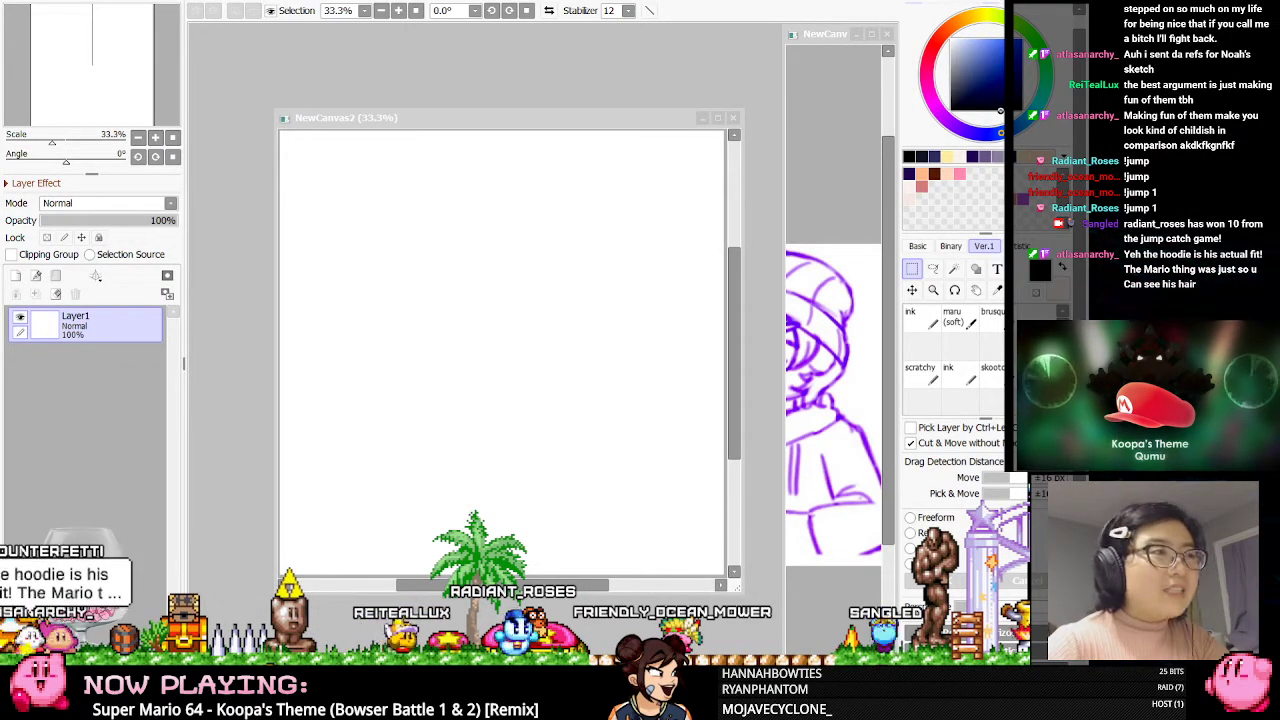
key("alt+Tab")
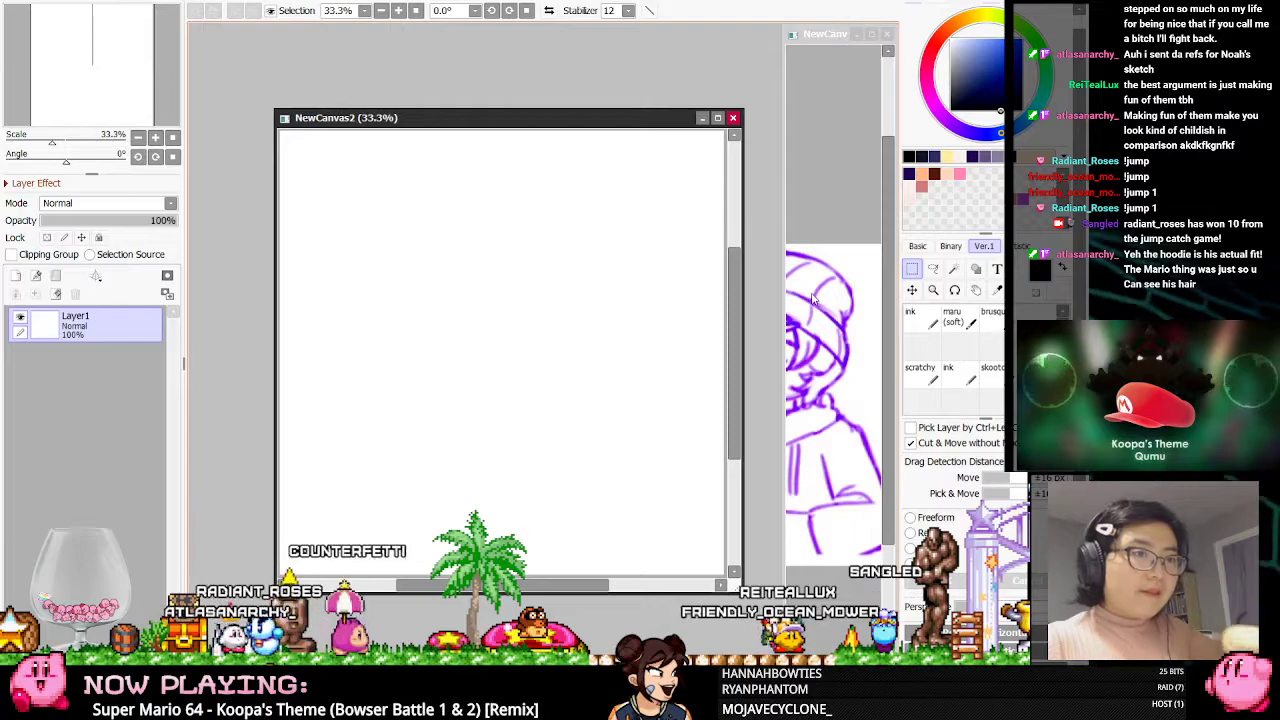
left_click_drag(649, 124, 563, 40)
left_click_drag(649, 505, 790, 678)
Examine the hoodie sketch and the Mario-costume picture up close in the narrow reference window
left_click(796, 184)
scroll(796, 308, "down", 9)
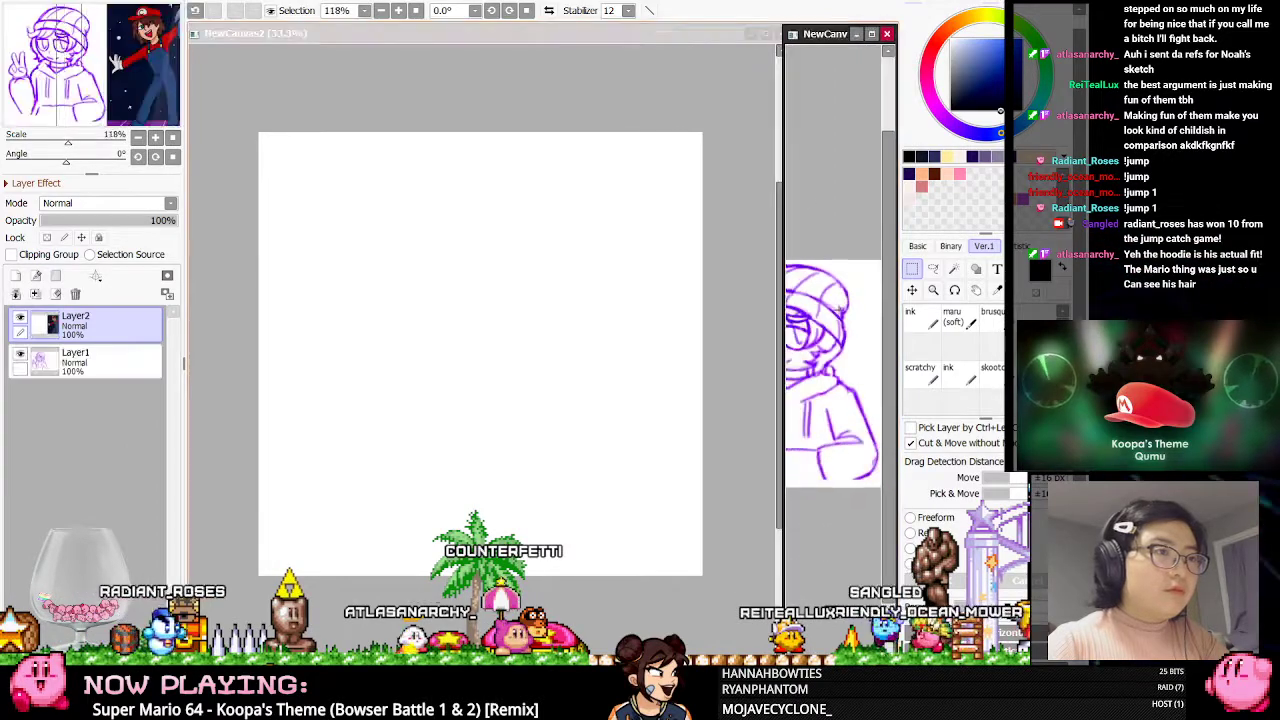
scroll(796, 308, "up", 5)
scroll(858, 302, "up", 6)
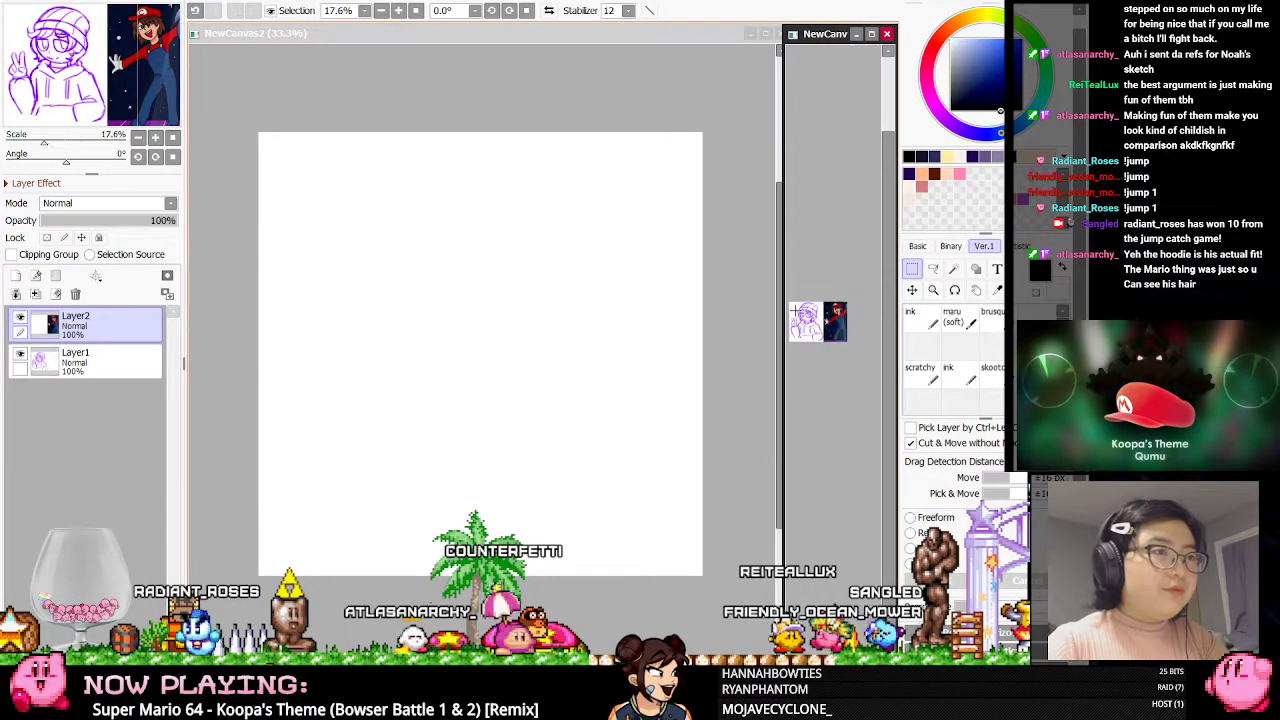
scroll(858, 302, "down", 2)
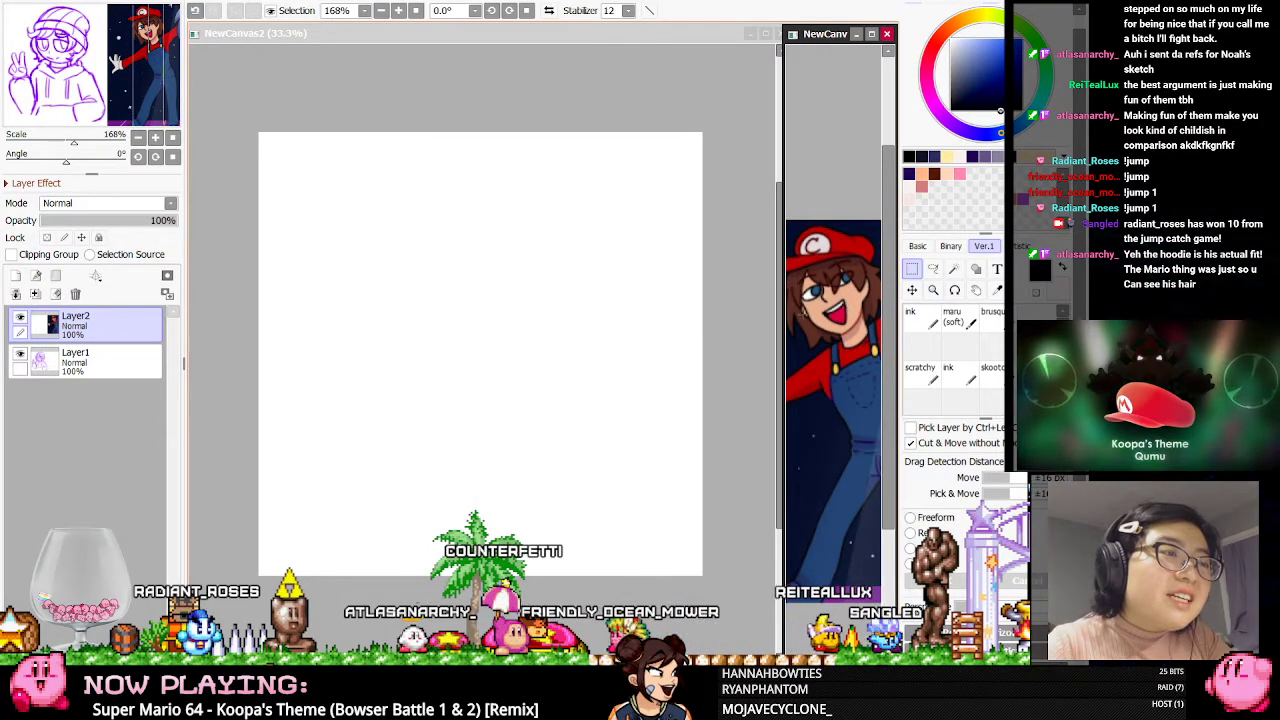
scroll(786, 510, "down", 1)
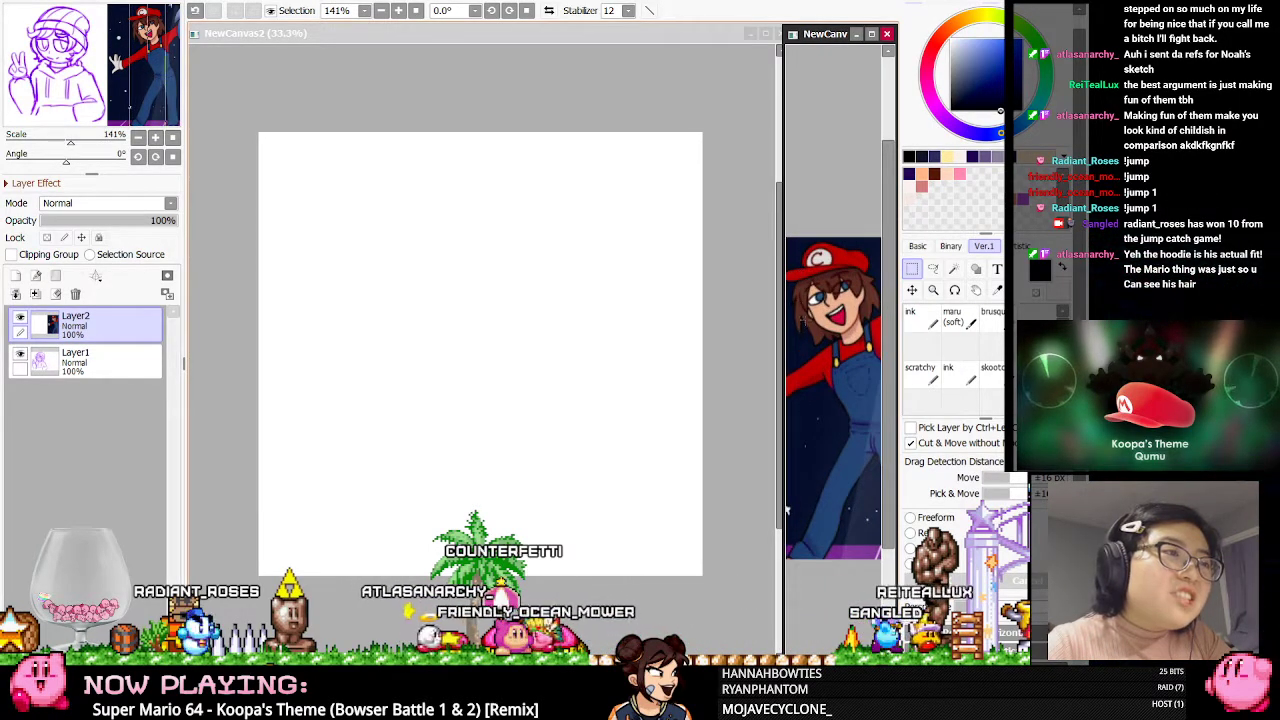
scroll(786, 510, "down", 5)
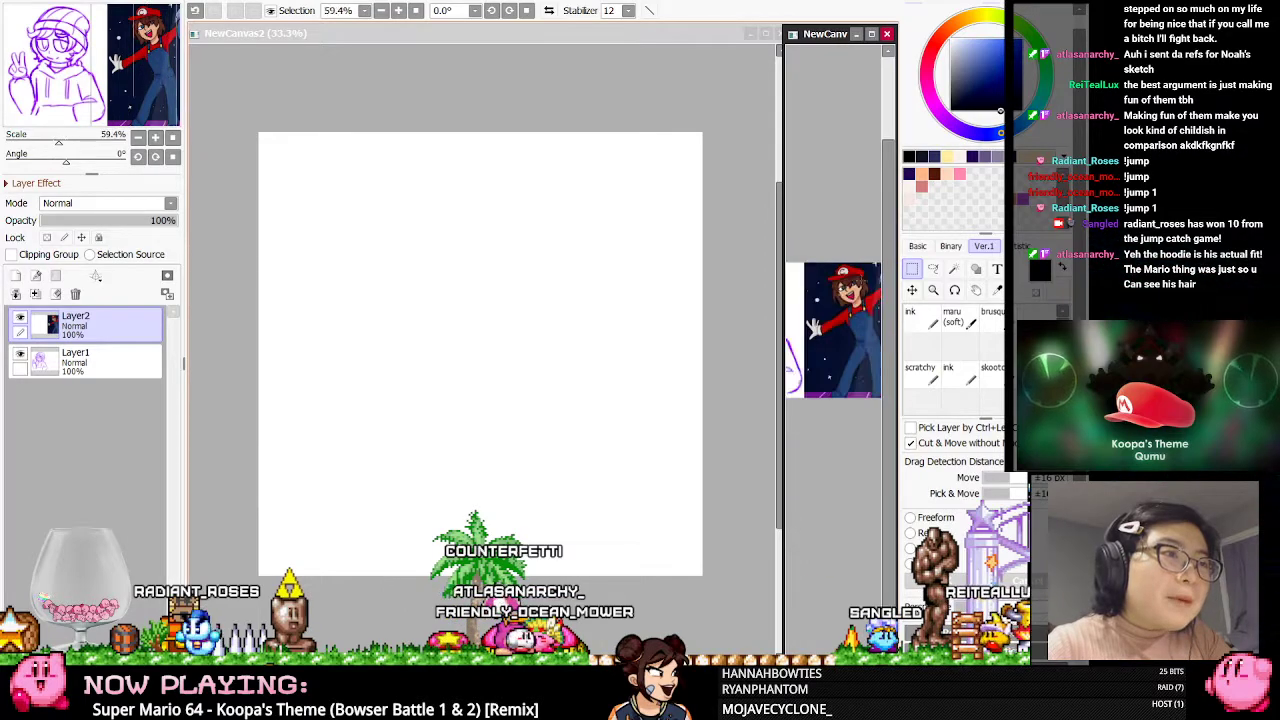
Activate the blank canvas and choose a very dark navy colour with the skootch brush
scroll(855, 278, "up", 1)
left_click(571, 234)
scroll(567, 262, "down", 2)
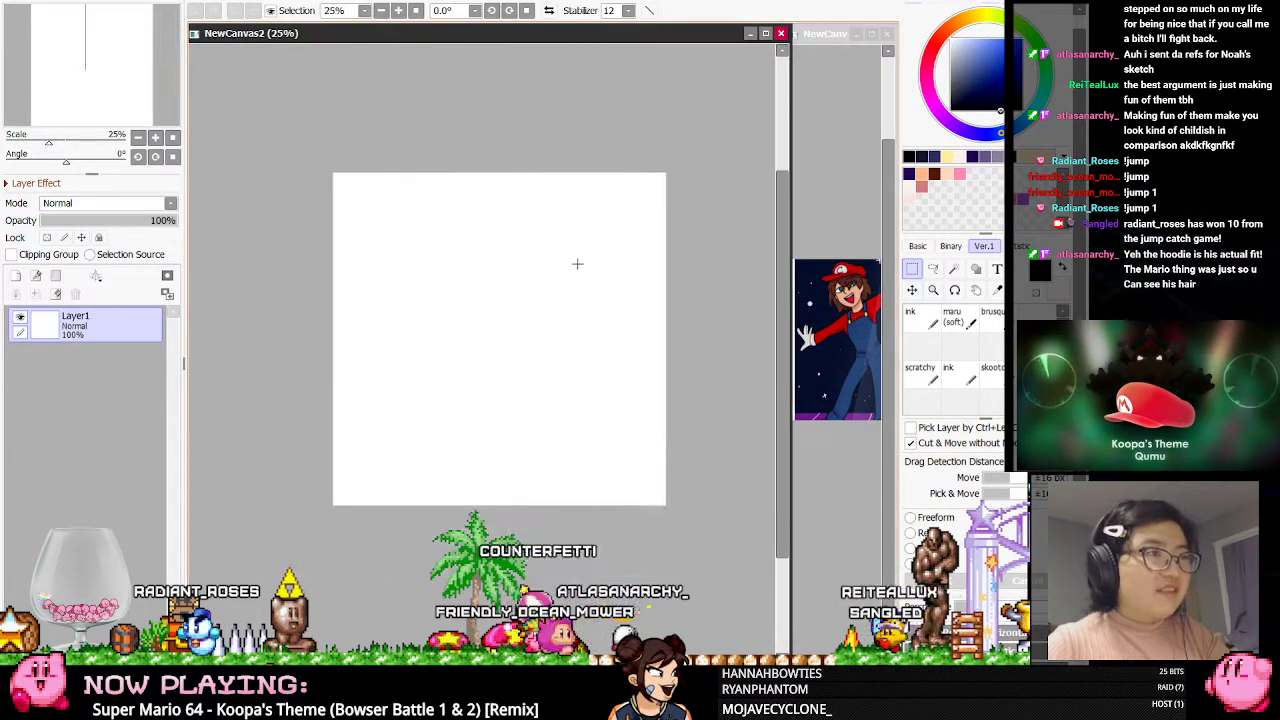
scroll(576, 265, "up", 2)
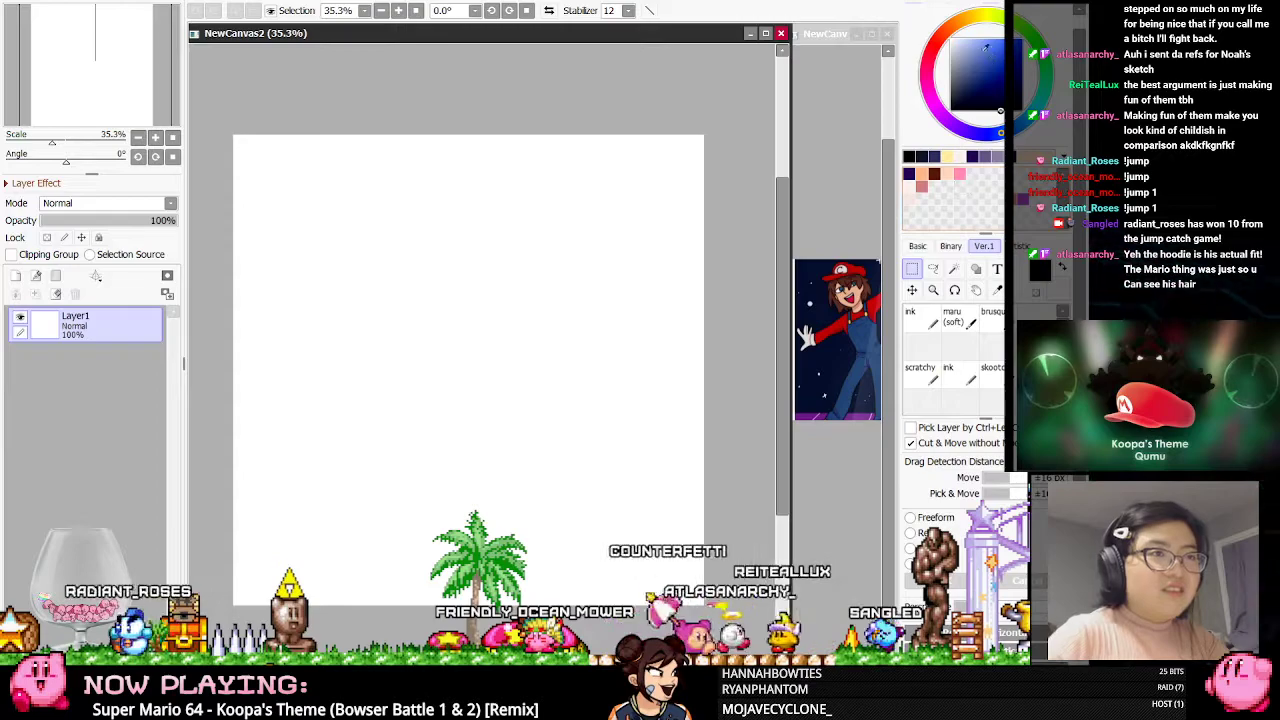
left_click(977, 134)
left_click(966, 90)
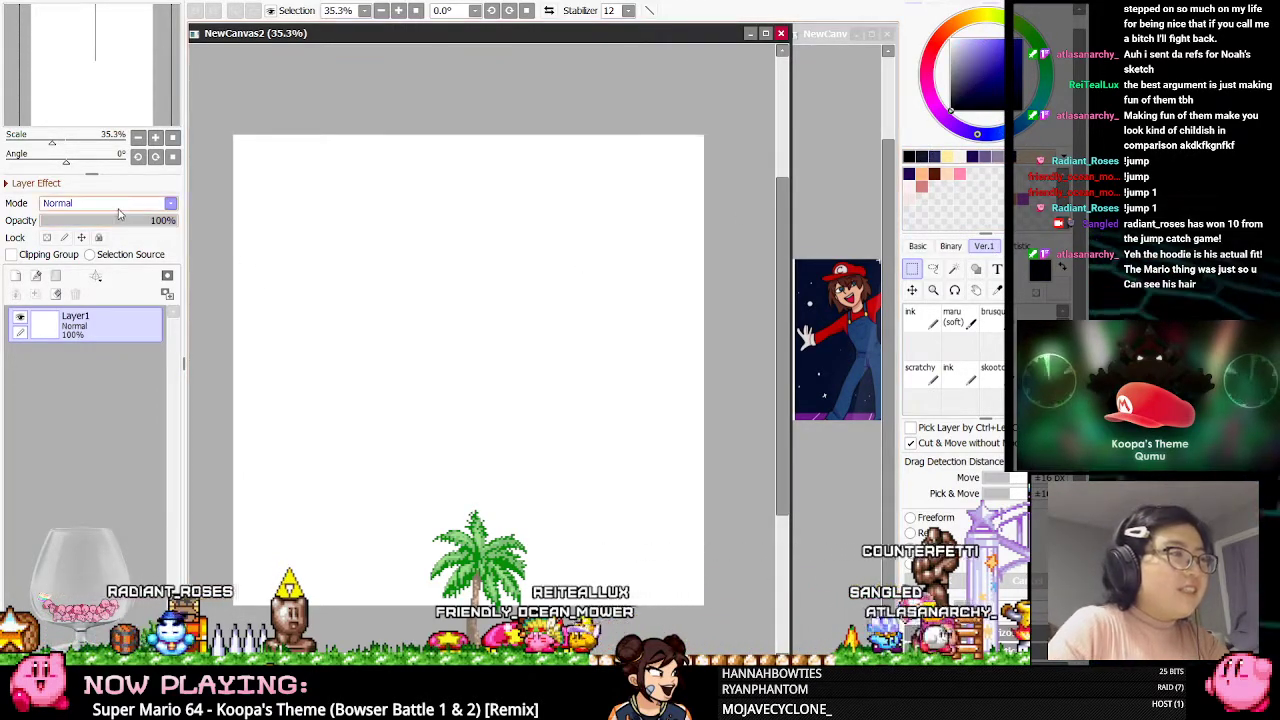
left_click(990, 374)
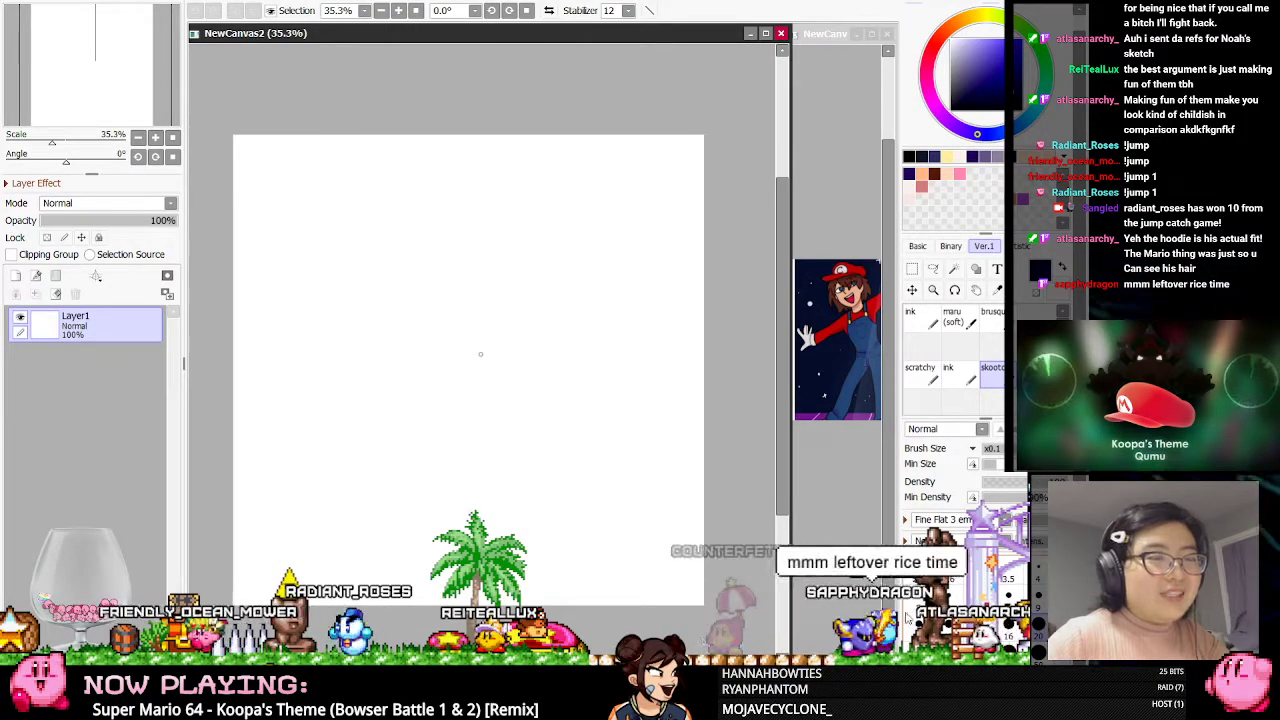
Draw a round guide circle for the head in the upper middle of the canvas, redoing strokes until it is even
left_click_drag(483, 266, 507, 257)
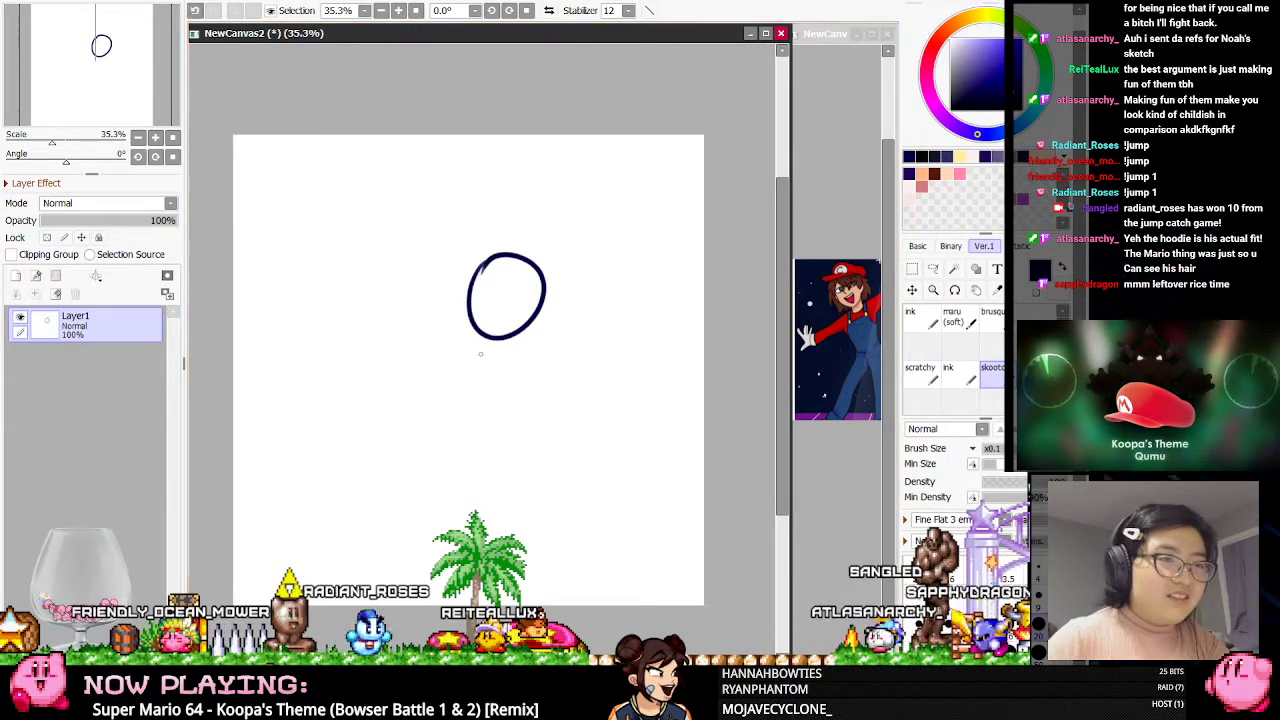
left_click_drag(470, 283, 472, 290)
key("ctrl+z")
mouse_move(474, 246)
left_mouse_down()
mouse_move(476, 280)
mouse_move(571, 253)
mouse_move(554, 251)
left_mouse_up()
key("ctrl+z")
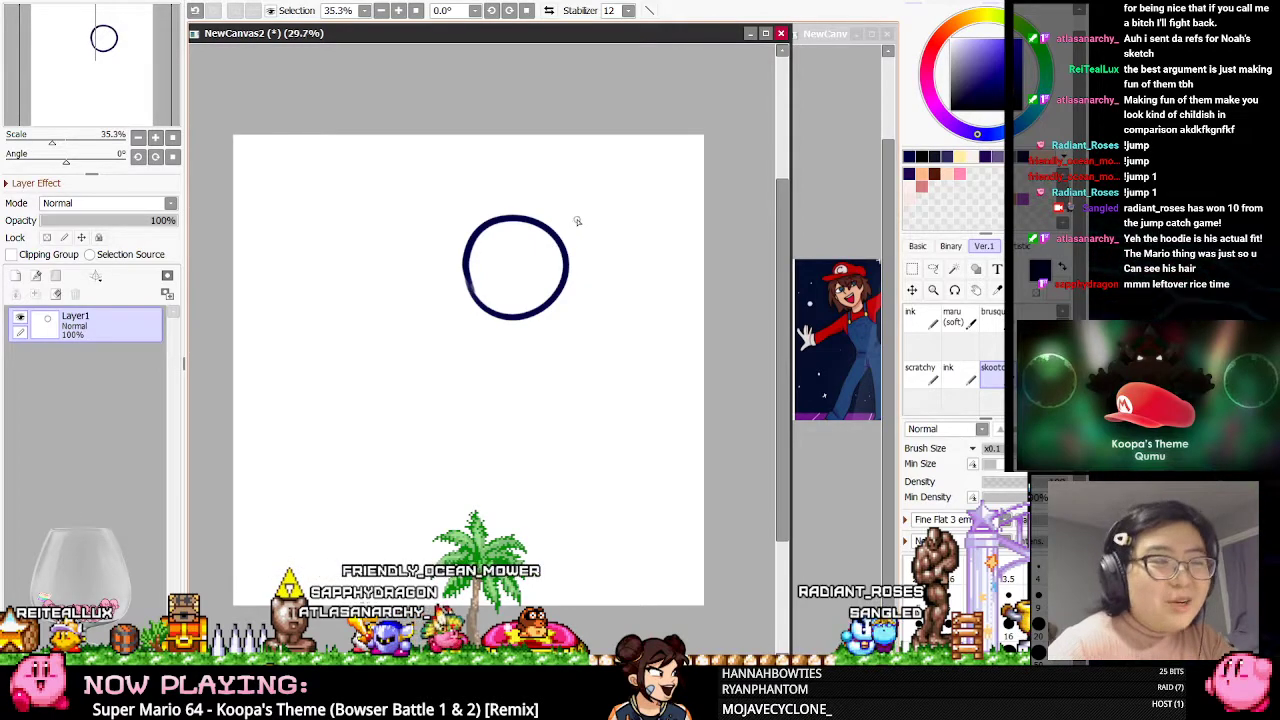
Fade the guide circle's layer to 28% opacity and add a new layer above it
scroll(577, 221, "down", 3)
scroll(527, 194, "up", 4)
scroll(530, 250, "down", 2)
scroll(567, 254, "up", 3)
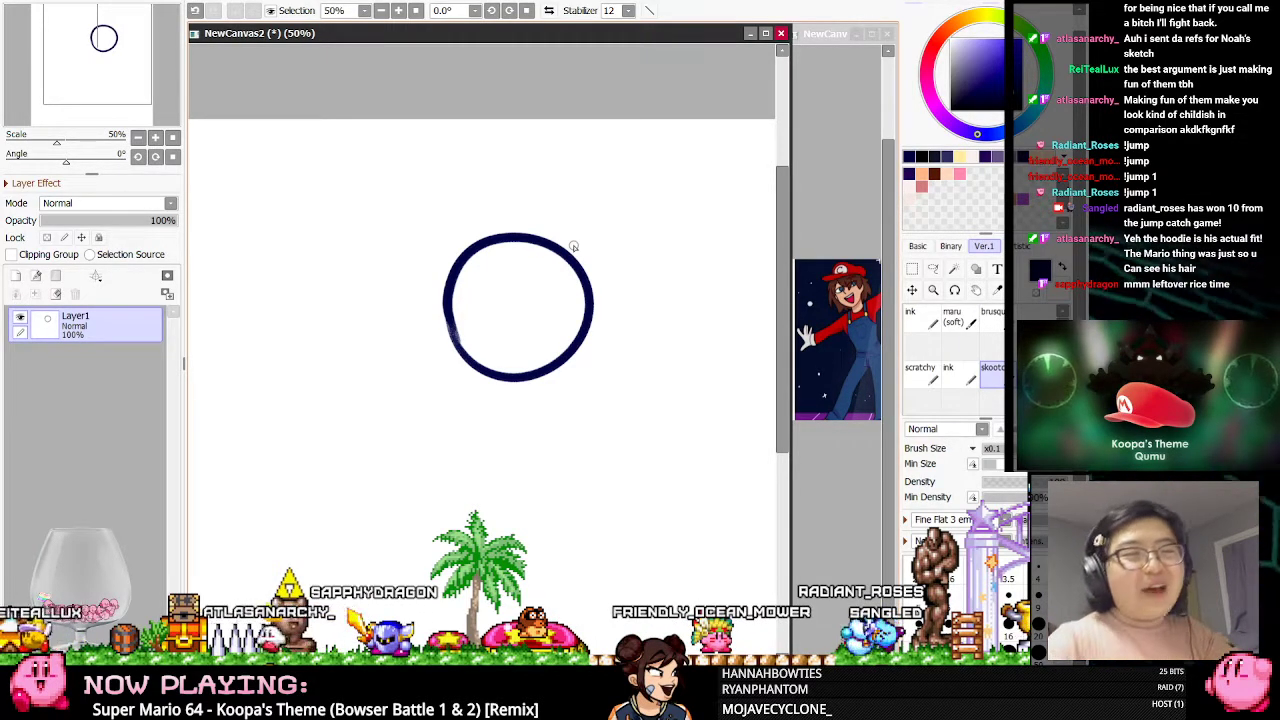
scroll(573, 246, "down", 3)
scroll(577, 243, "up", 3)
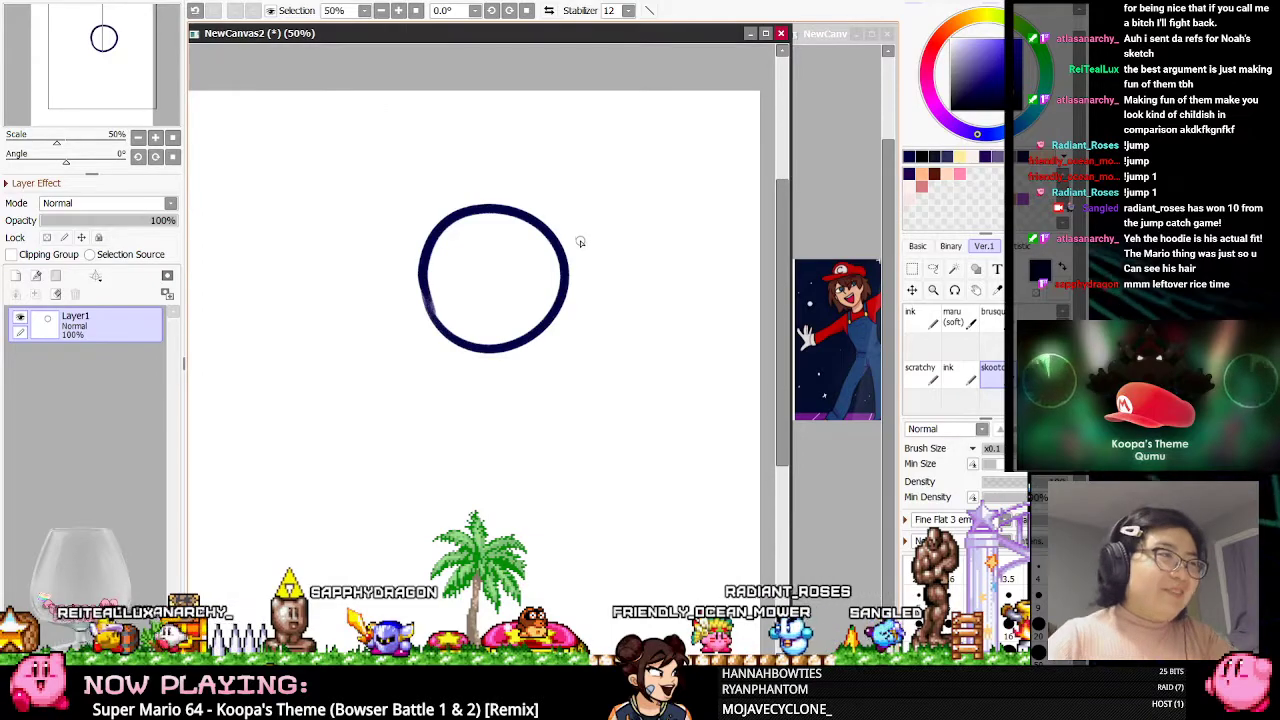
left_click(78, 220)
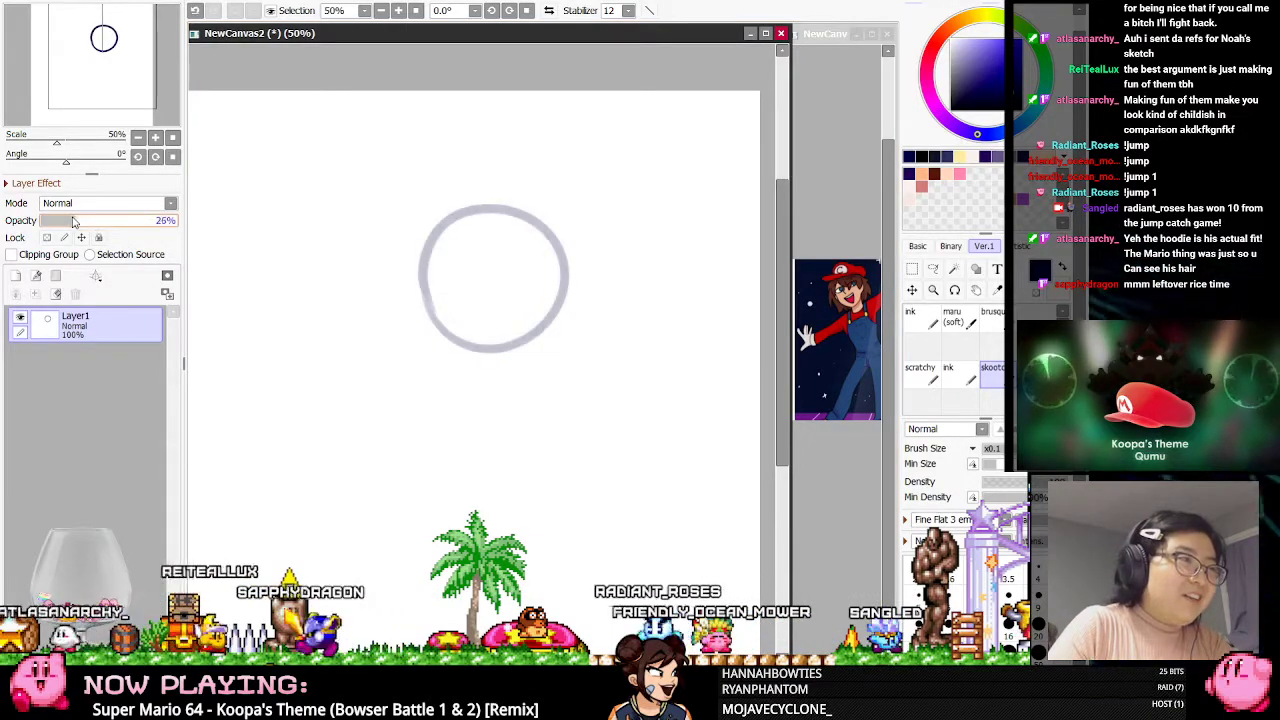
left_click(16, 277)
Draw the cheek and jaw line along the lower part of the faded guide circle, undoing misplaced strokes
left_click_drag(472, 215, 562, 356)
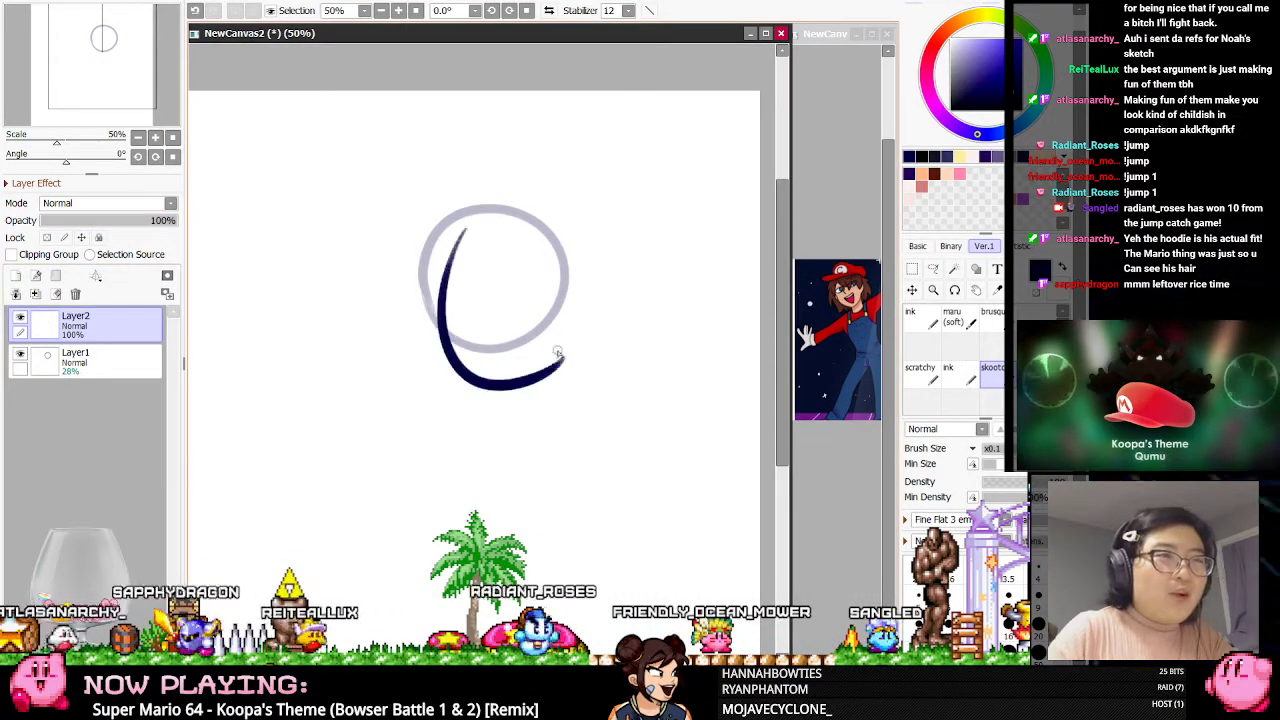
key("ctrl+z")
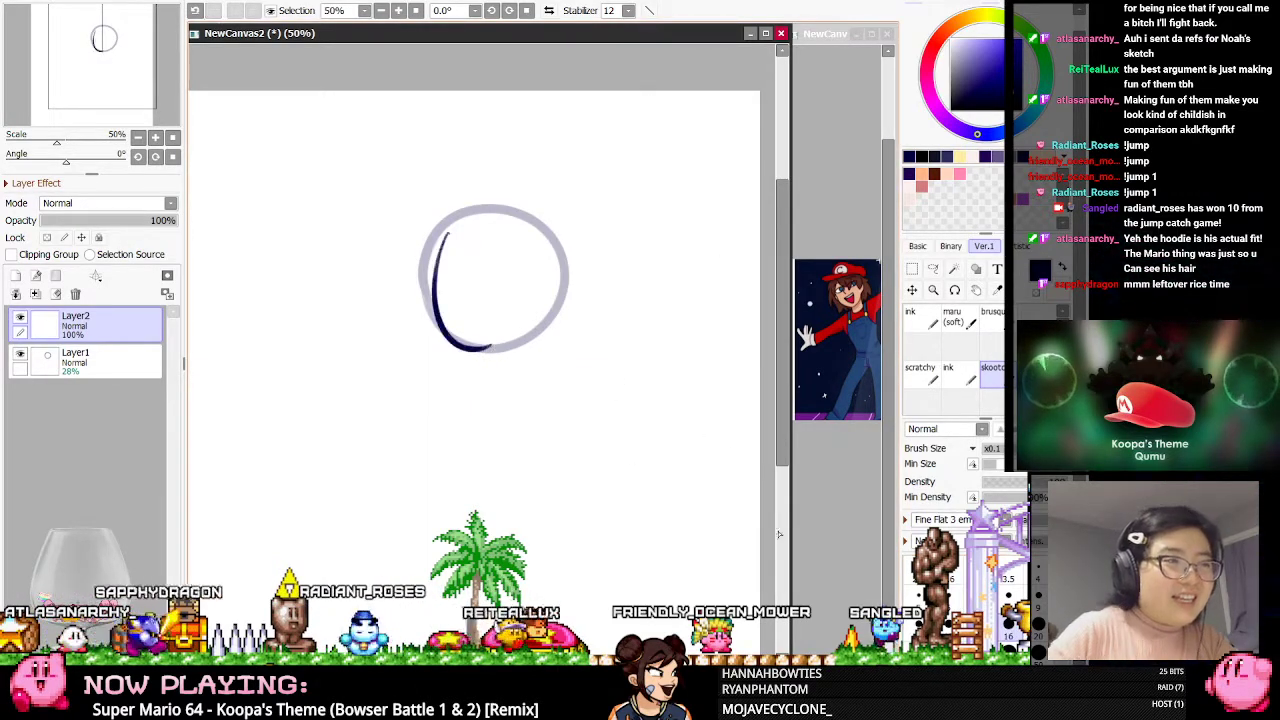
key("ctrl+z")
left_click_drag(440, 228, 445, 305)
key("ctrl+z")
left_click_drag(426, 254, 435, 312)
key("ctrl+z")
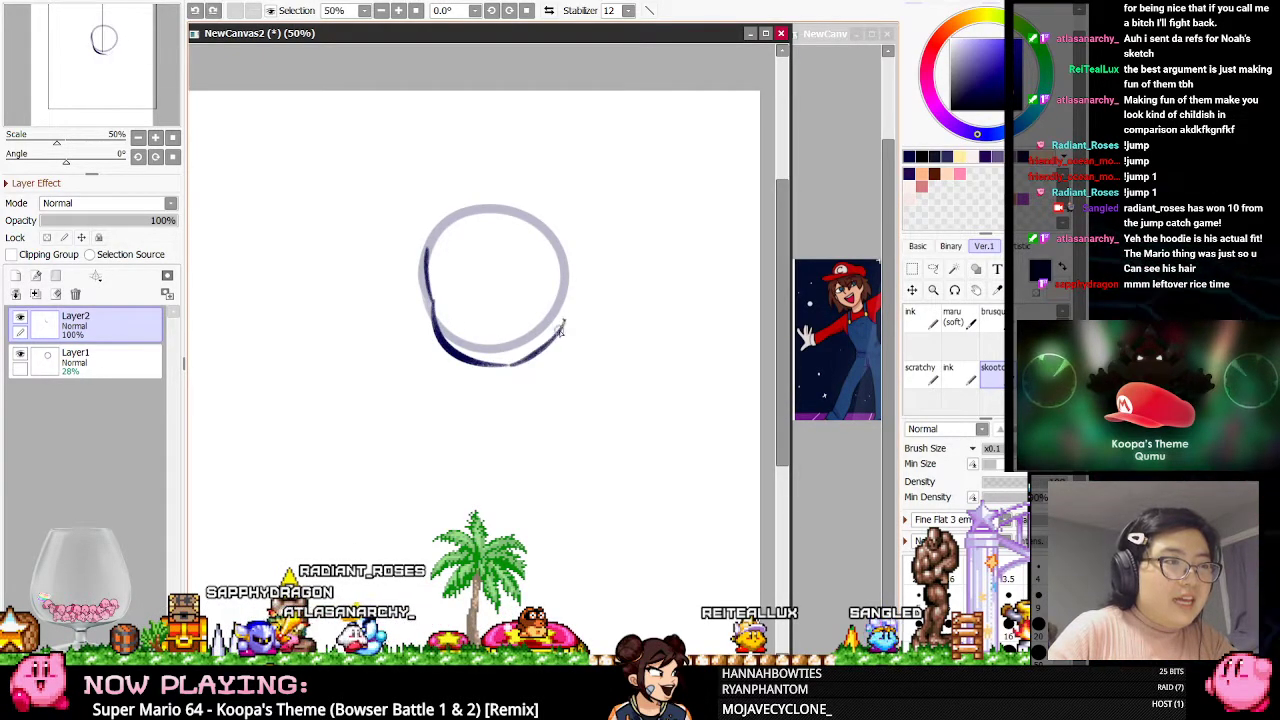
Draw the curved top of the head above the guide circle and a rounded ear at its side
left_click_drag(441, 213, 566, 257)
key("ctrl+z")
left_click_drag(434, 206, 563, 270)
key("ctrl+z")
mouse_move(426, 221)
left_mouse_down()
mouse_move(578, 252)
mouse_move(592, 312)
mouse_move(566, 322)
left_mouse_up()
left_click_drag(423, 214, 433, 297)
key("ctrl+z")
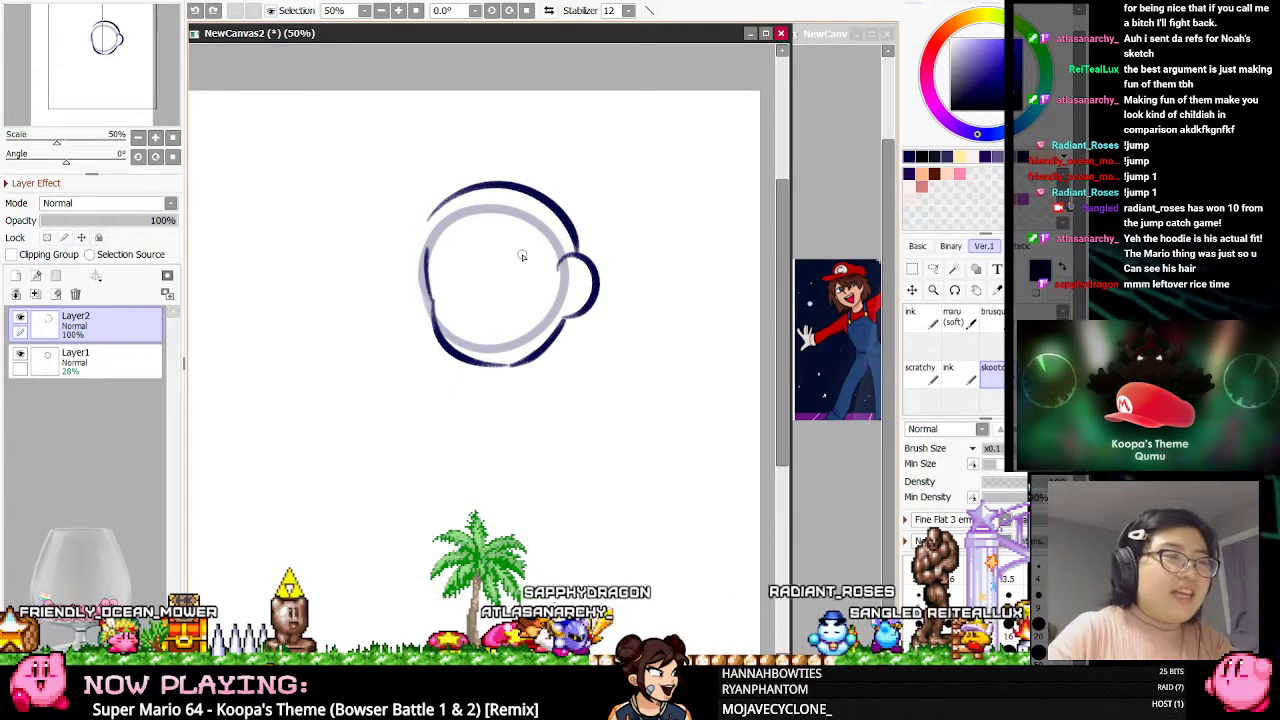
Check the head's proportions and examine the hoodie sketch up close in the reference window
scroll(548, 234, "down", 3)
scroll(548, 234, "up", 2)
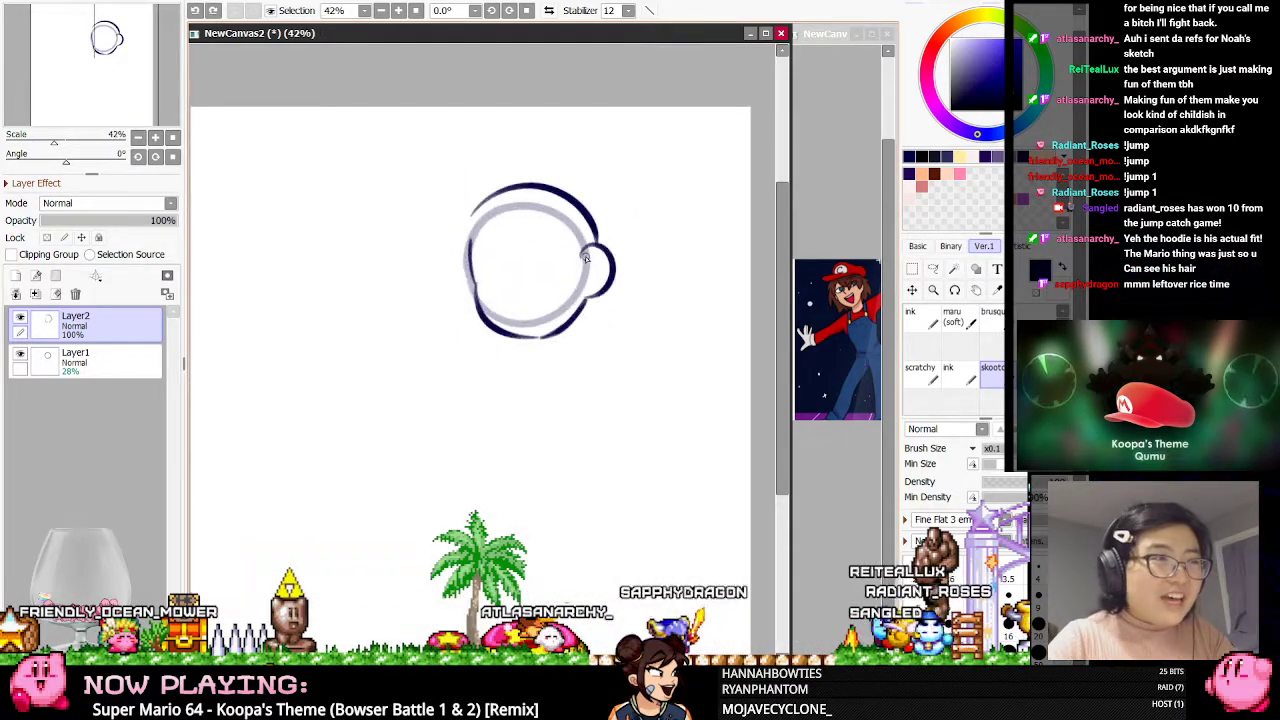
left_click(810, 240)
scroll(810, 241, "down", 6)
scroll(830, 300, "up", 5)
scroll(830, 300, "down", 5)
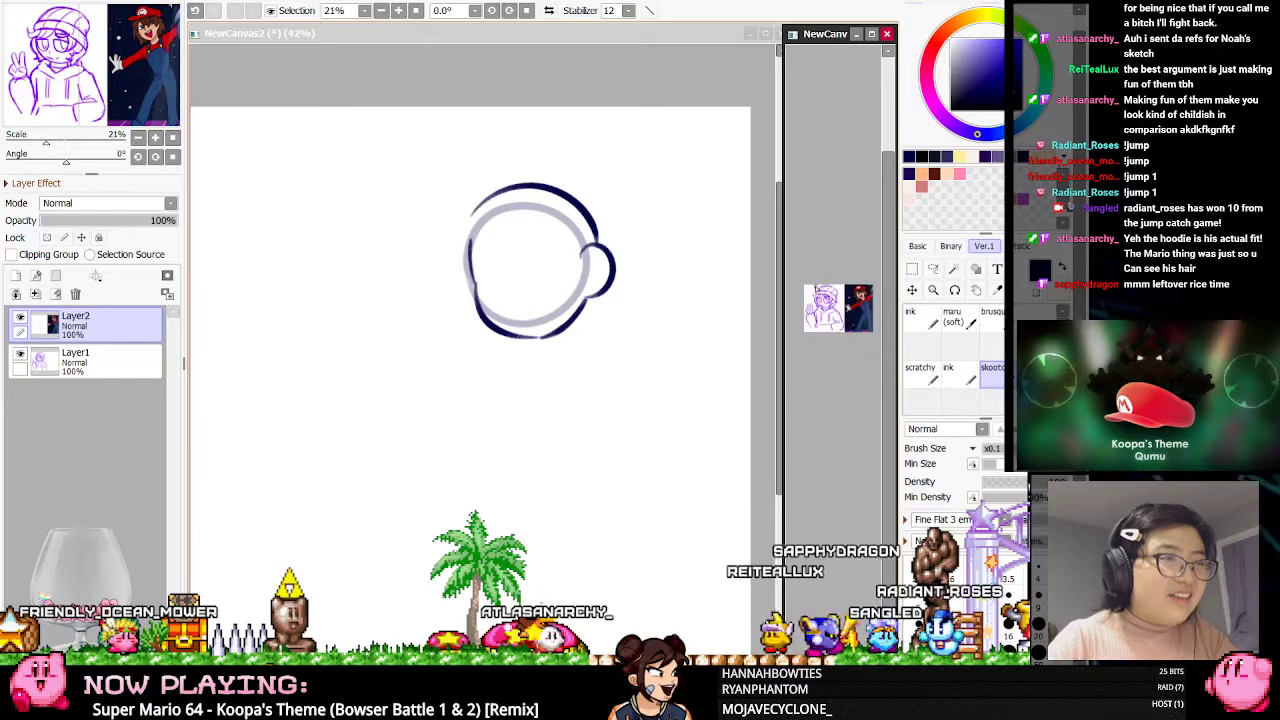
scroll(820, 300, "up", 4)
scroll(838, 317, "up", 3)
left_click(626, 89)
scroll(516, 184, "down", 3)
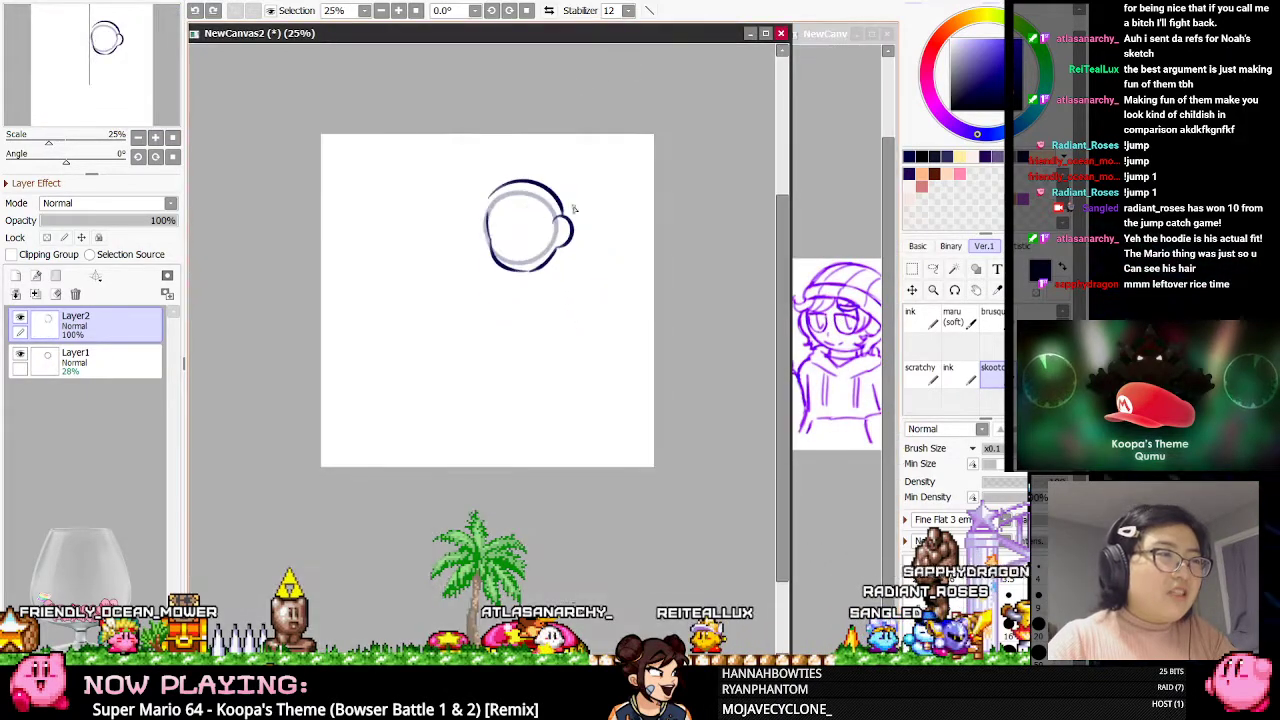
scroll(566, 189, "up", 3)
Check the head outline by toggling its layer's visibility and add a new layer above it
left_click(19, 317)
left_click(19, 317)
left_click(15, 277)
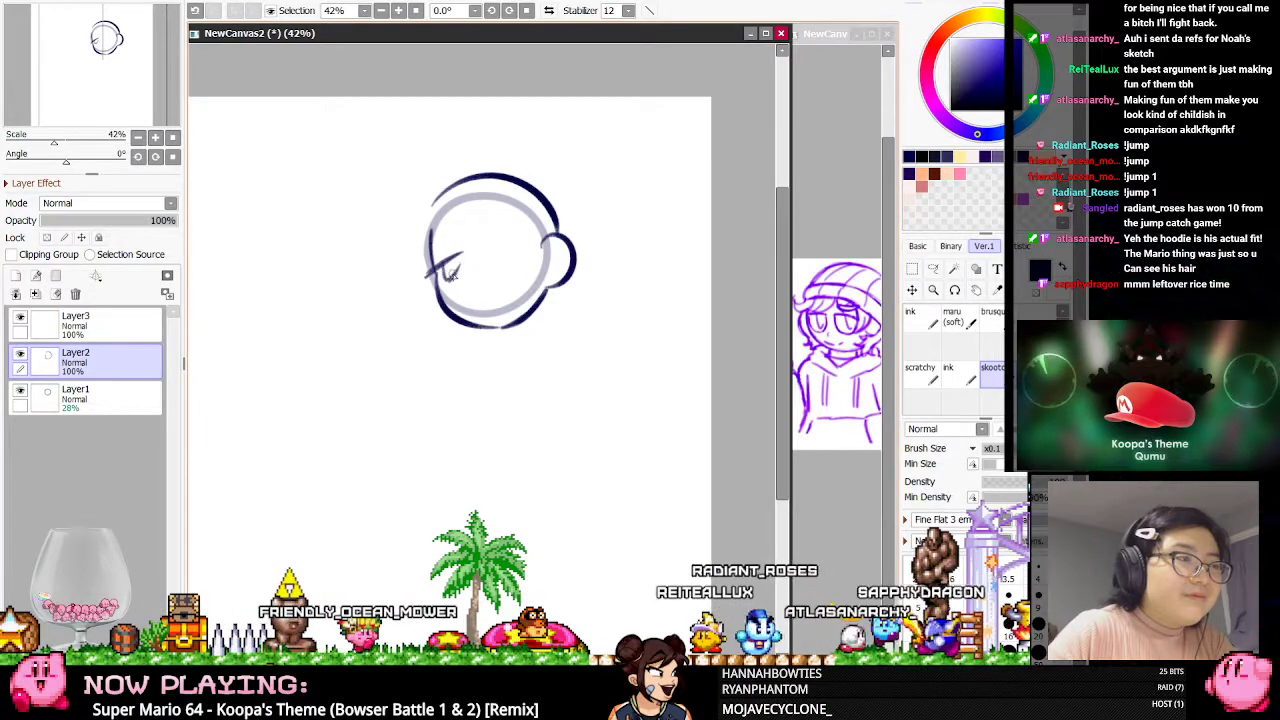
Sketch the narrowed eyes, nose, grinning mouth and the beanie's folded brim on the head outline layer
mouse_move(461, 263)
left_mouse_down()
mouse_move(449, 273)
mouse_move(525, 238)
left_mouse_up()
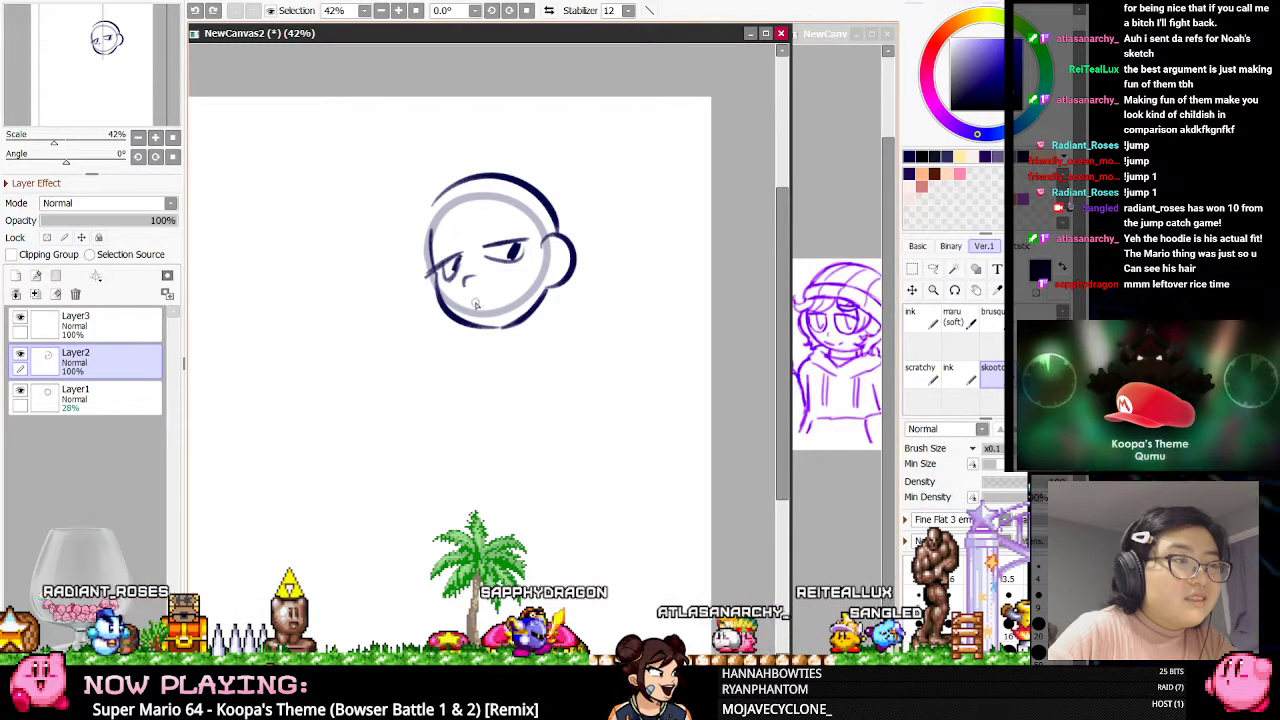
mouse_move(463, 288)
left_mouse_down()
mouse_move(493, 276)
mouse_move(497, 309)
left_mouse_up()
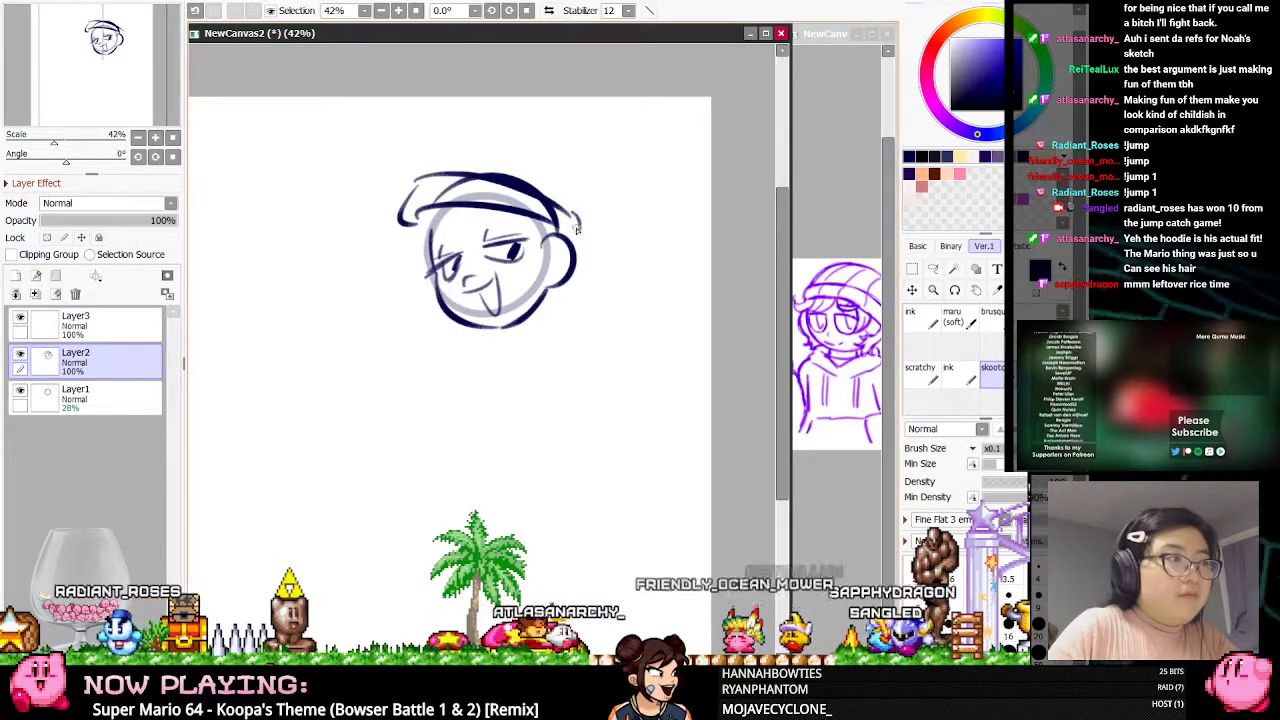
left_click_drag(580, 221, 582, 238)
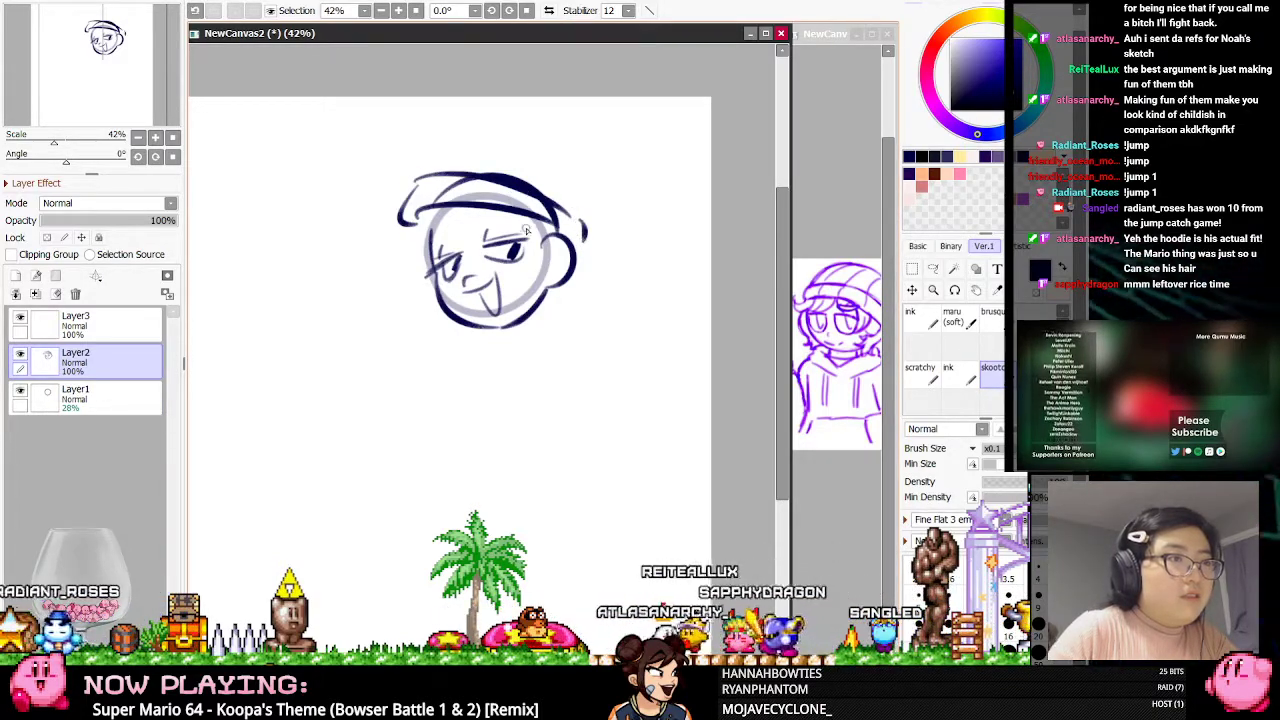
Draw the swept hair strands and bangs under the beanie's brim on the topmost layer
left_click(100, 325)
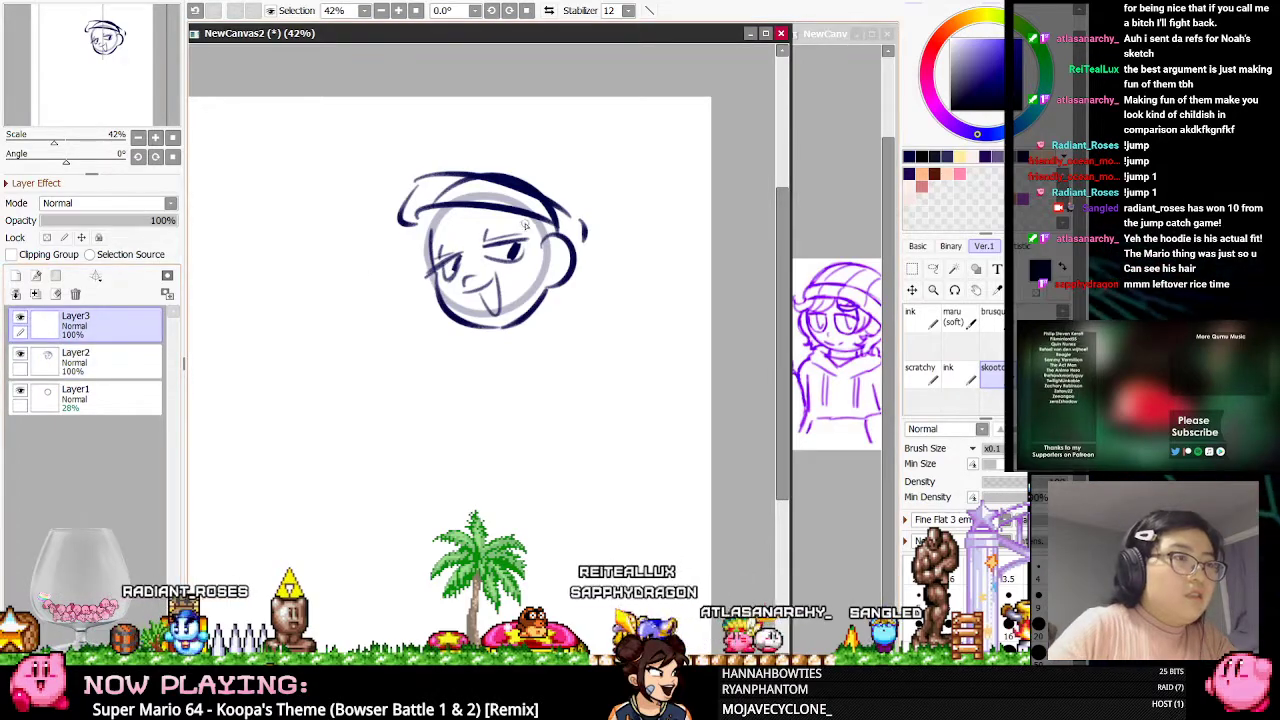
mouse_move(412, 228)
left_mouse_down()
mouse_move(379, 231)
mouse_move(417, 262)
mouse_move(423, 235)
mouse_move(380, 232)
mouse_move(412, 257)
left_mouse_up()
key("ctrl+z")
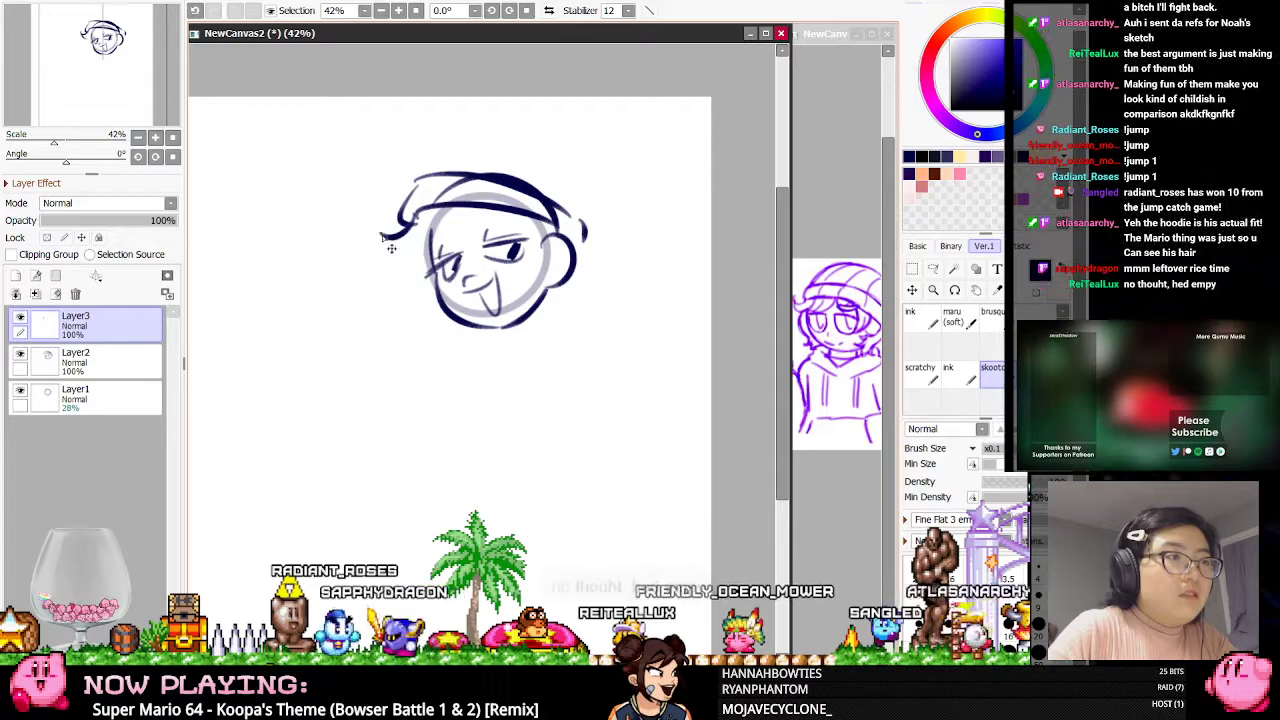
key("ctrl+z")
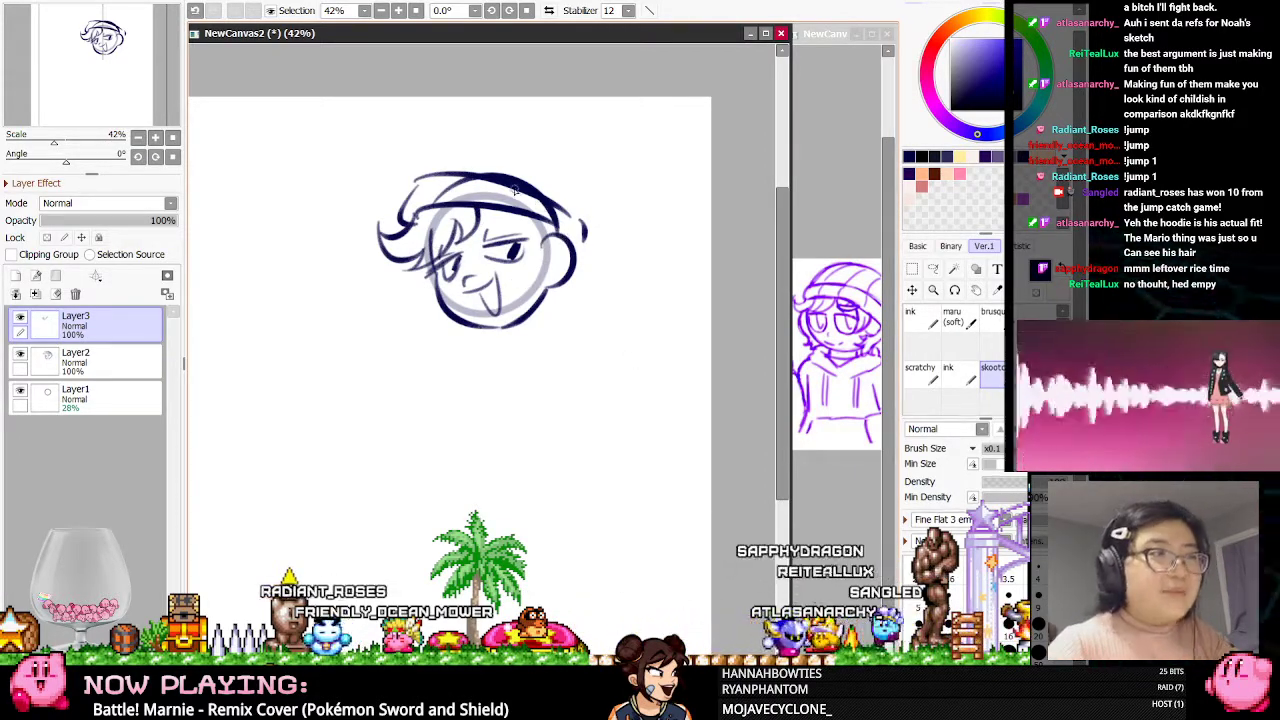
scroll(568, 201, "up", 1)
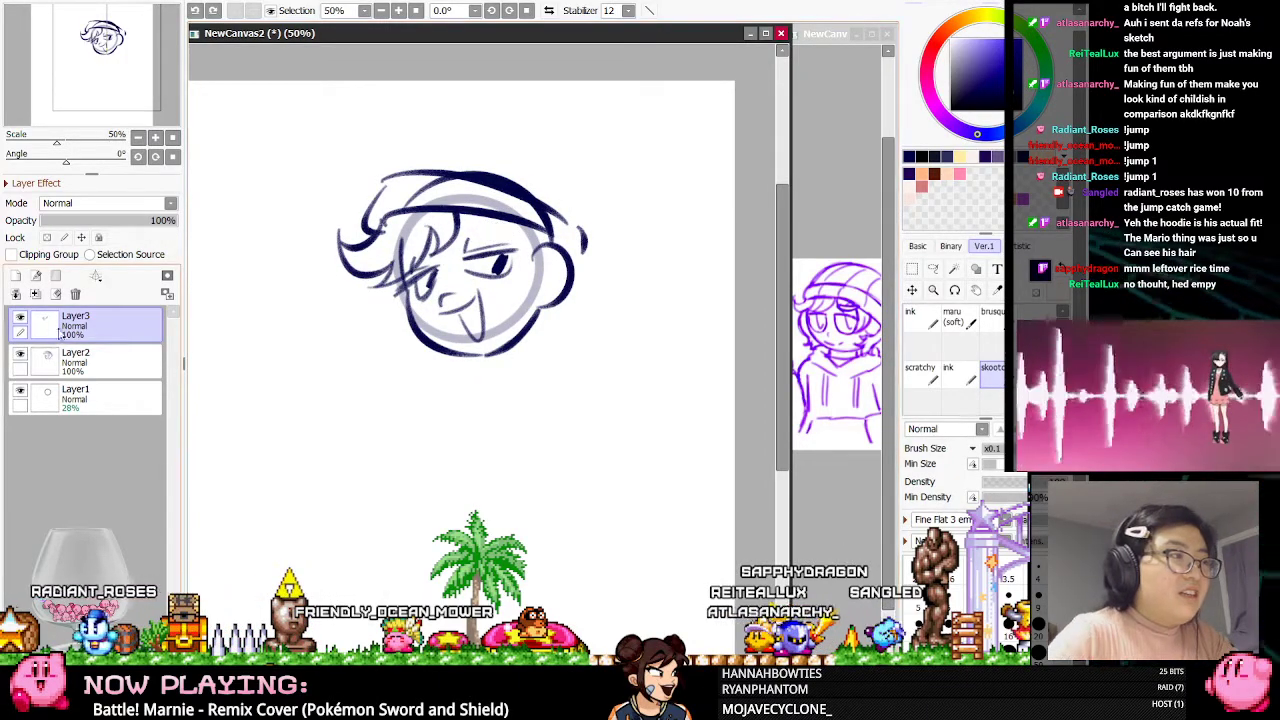
Add an eyebrow above the eye nearer the ear on Layer2 and hair beside the ear on Layer3
left_click(110, 362)
left_click_drag(500, 229, 463, 243)
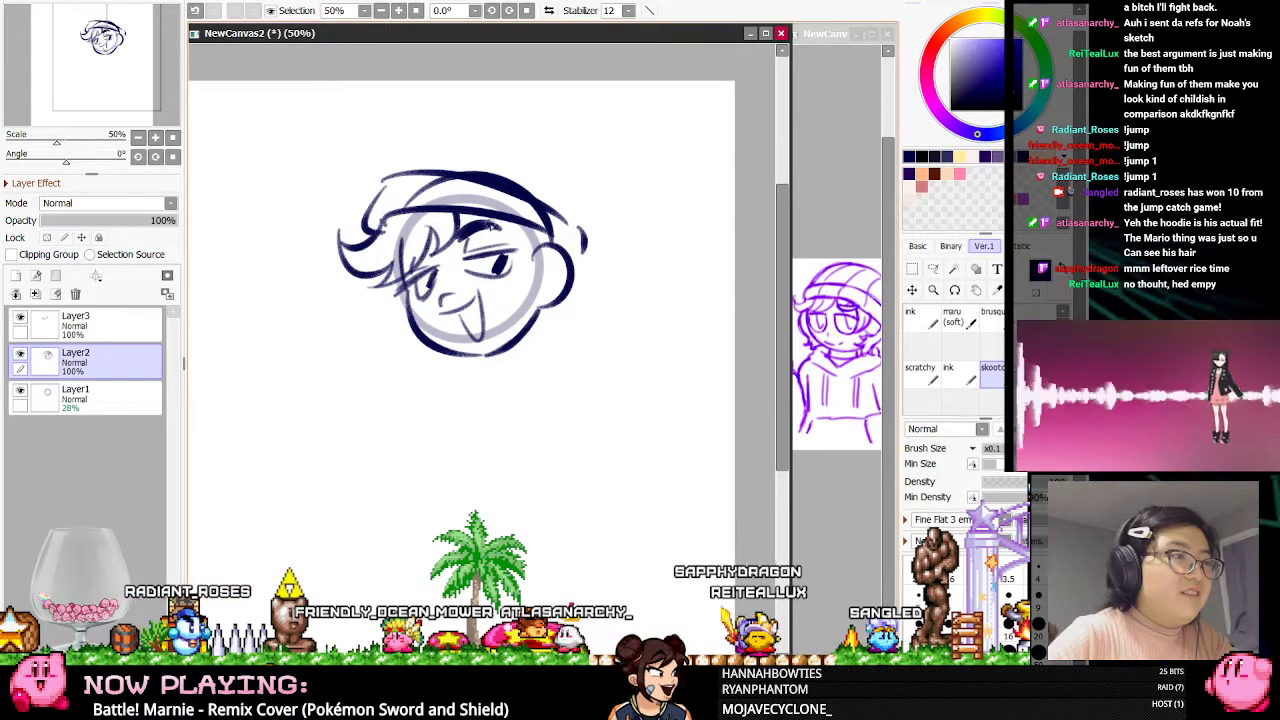
key("alt+bracketright")
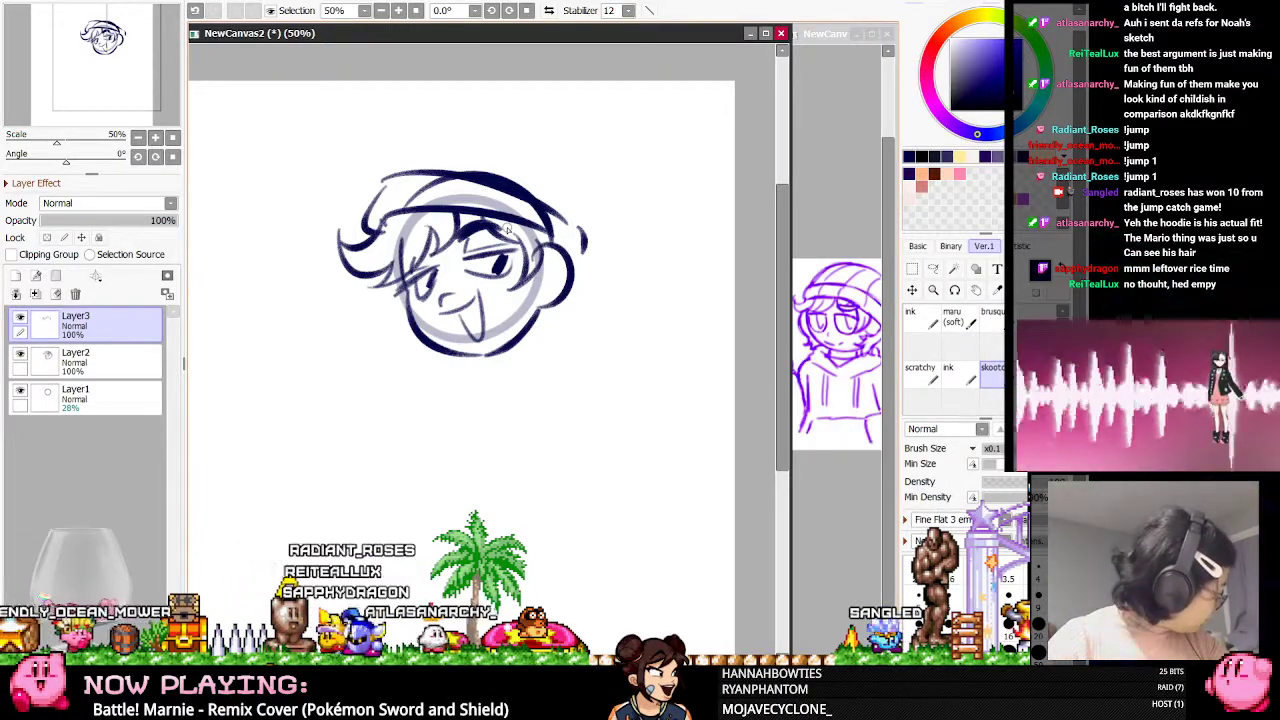
Compare the head sketch with the beanie in the hoodie reference and the hair in the Mario-costume picture
scroll(505, 203, "down", 3)
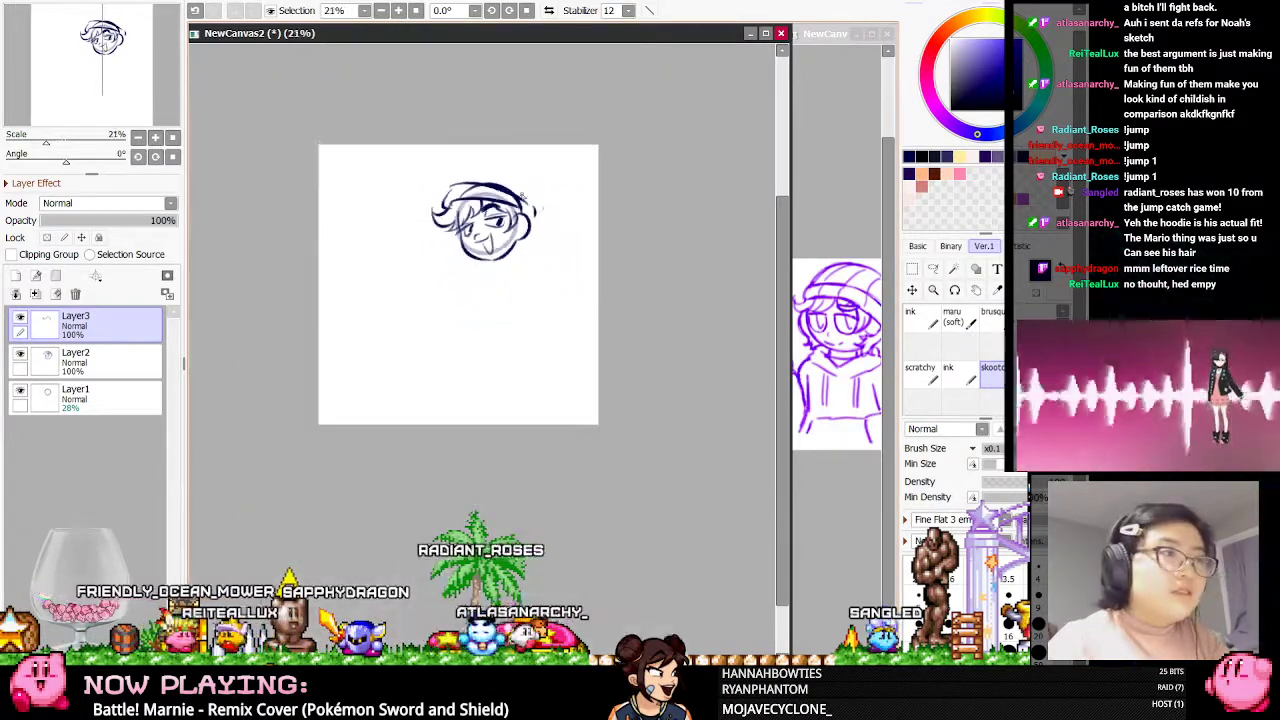
scroll(506, 163, "up", 3)
left_click(843, 308)
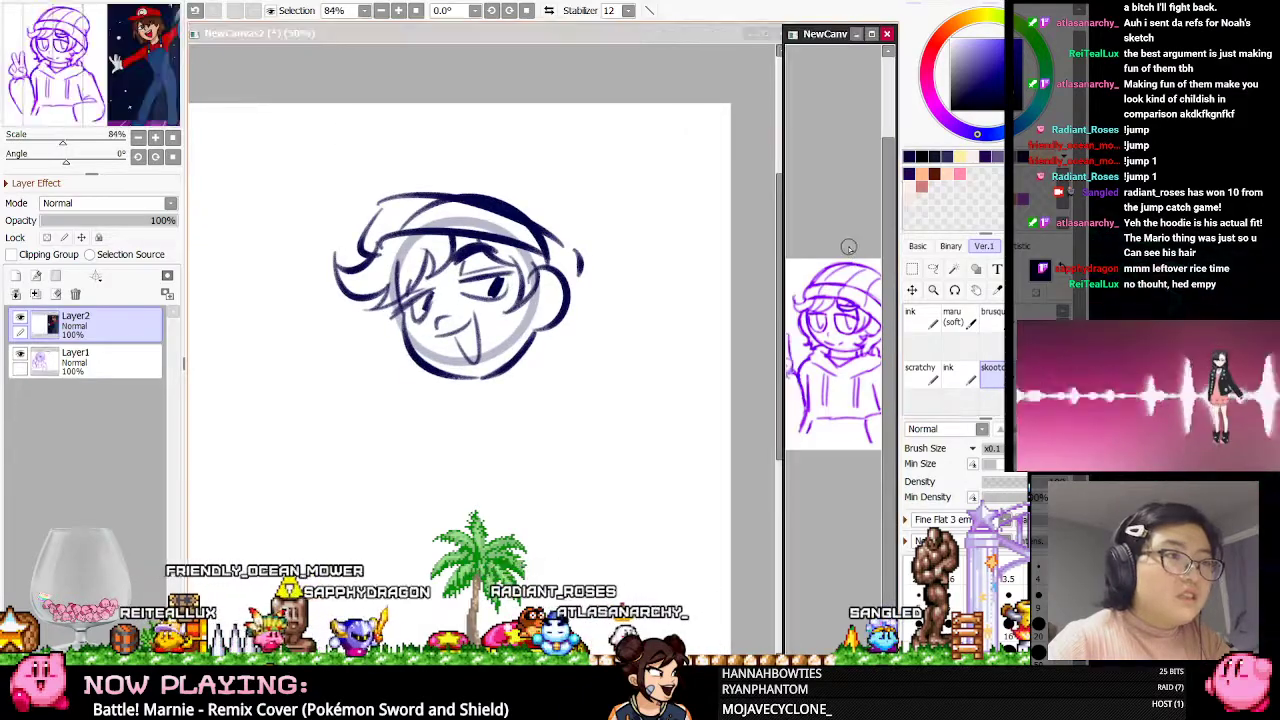
scroll(843, 308, "down", 4)
scroll(837, 332, "up", 7)
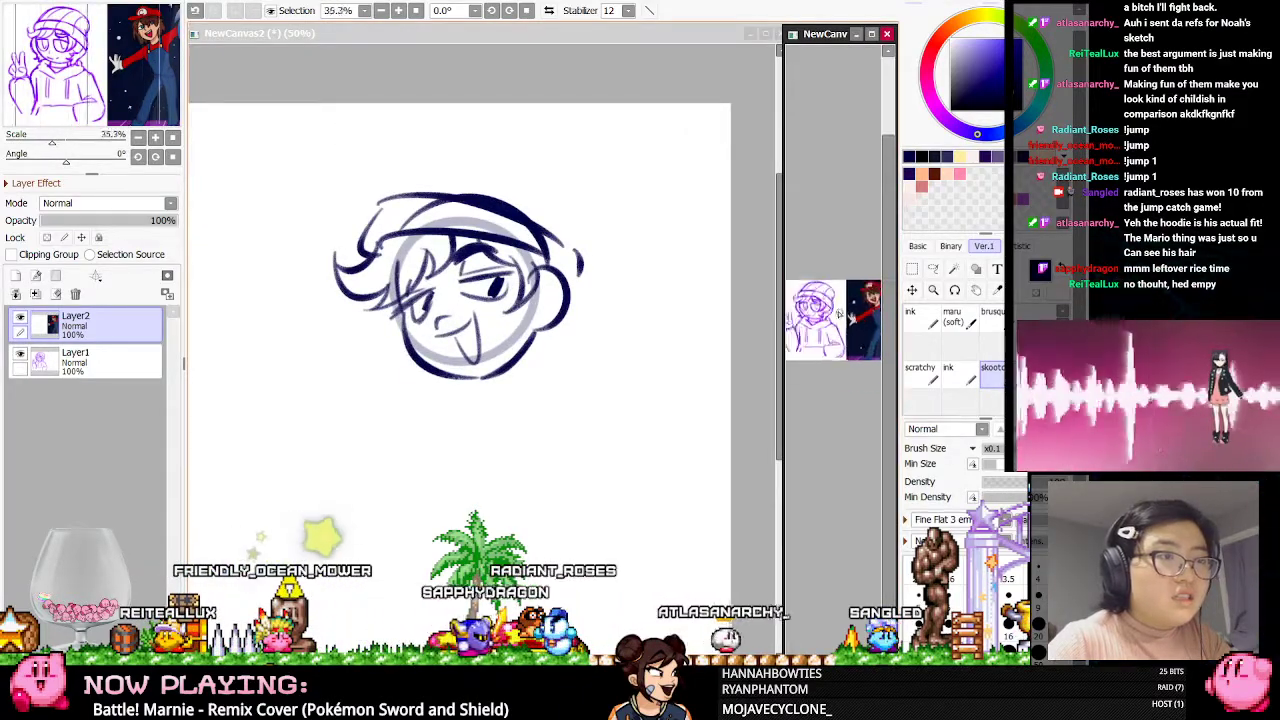
scroll(816, 298, "down", 1)
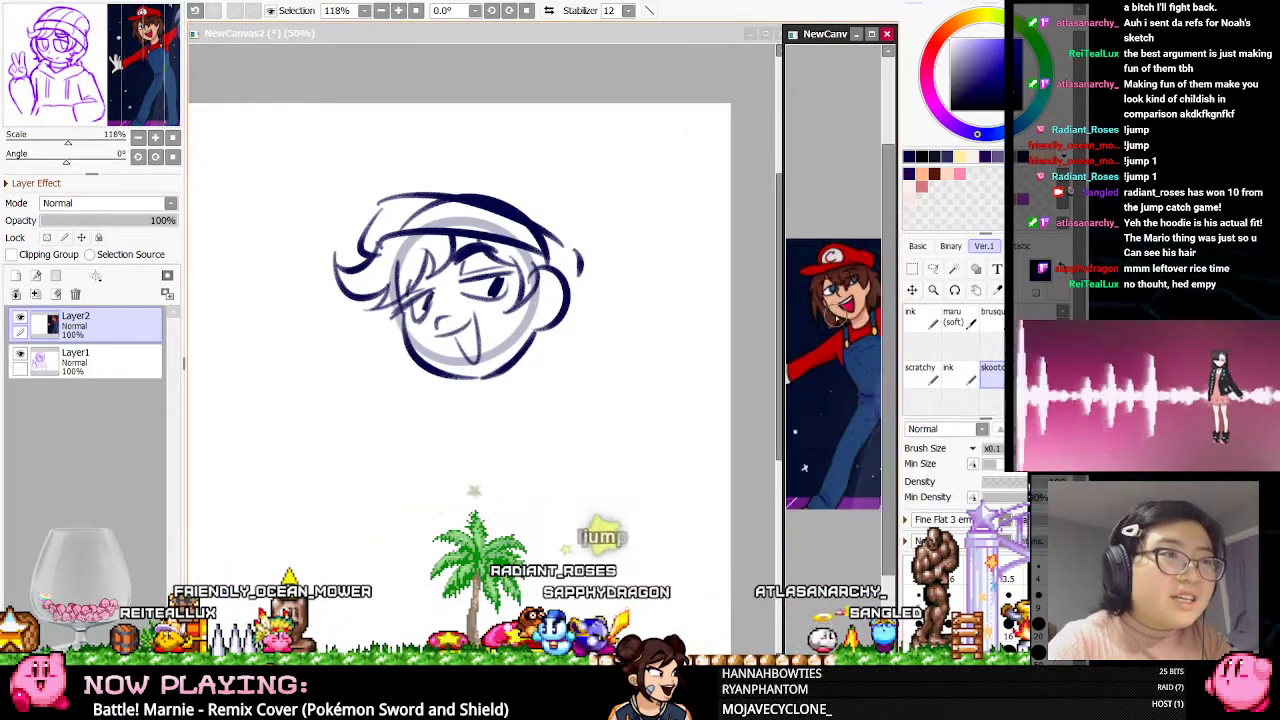
scroll(807, 341, "down", 6)
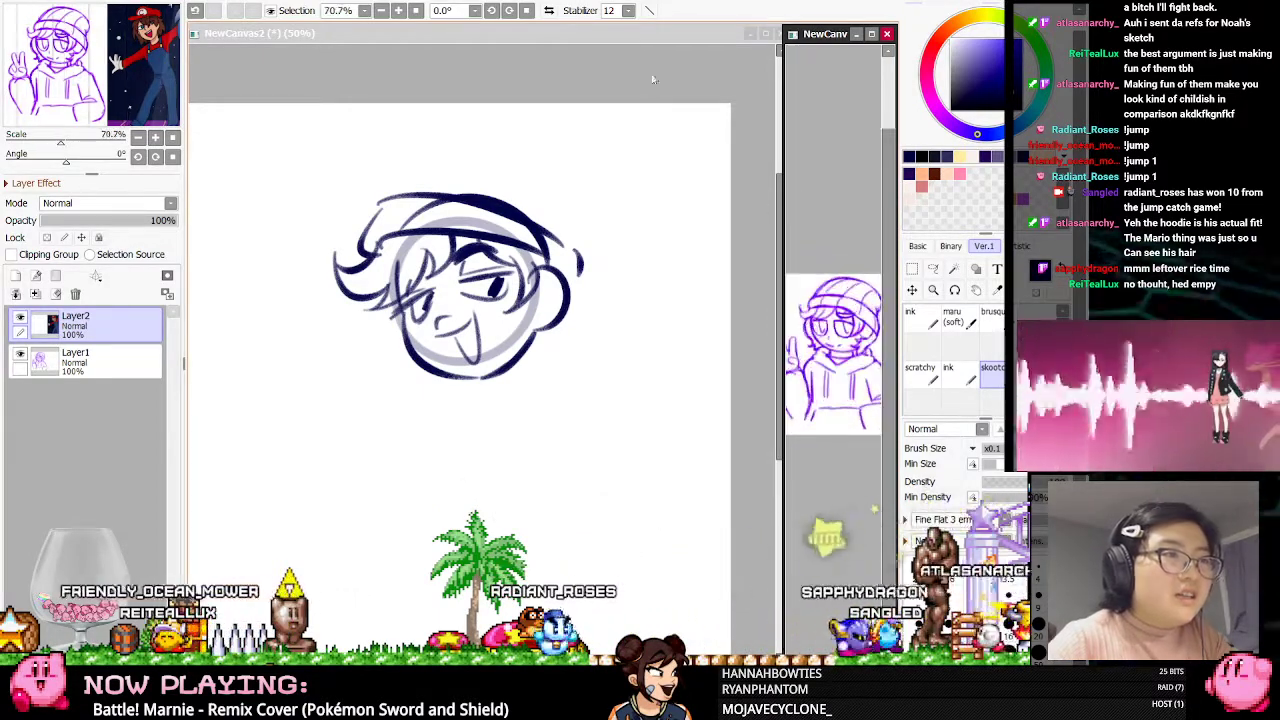
Draw the beanie's rounded crown above the brim and the loose hair locks behind the ear and beside the jaw
left_click(593, 49)
scroll(530, 208, "down", 2)
mouse_move(462, 207)
left_mouse_down()
mouse_move(488, 191)
mouse_move(536, 204)
mouse_move(571, 194)
mouse_move(618, 251)
mouse_move(575, 270)
left_mouse_up()
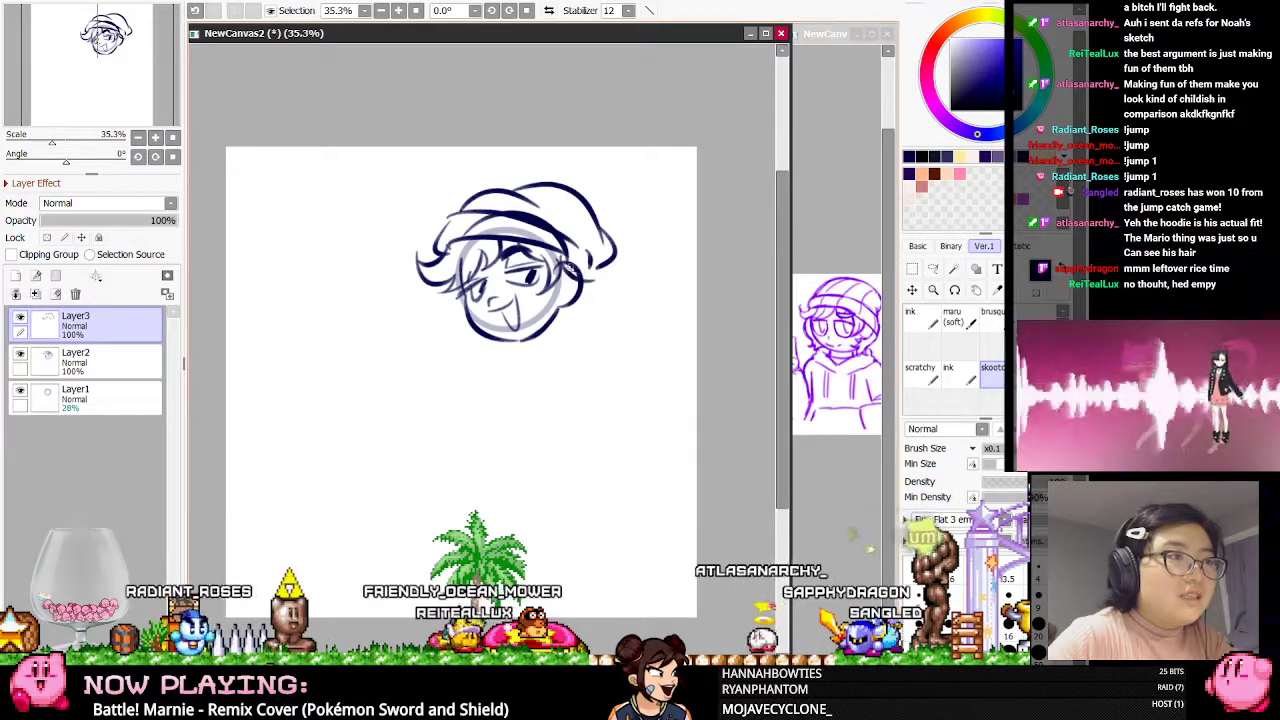
left_click_drag(588, 271, 597, 316)
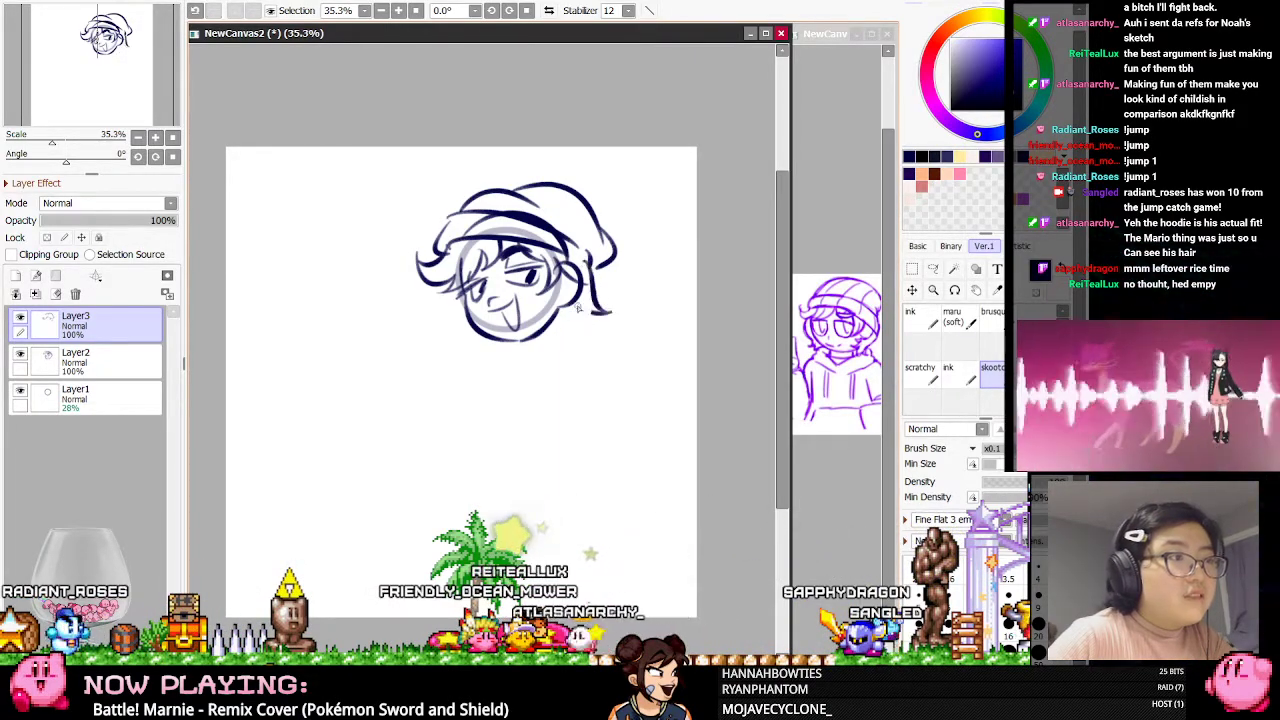
left_click_drag(578, 302, 572, 342)
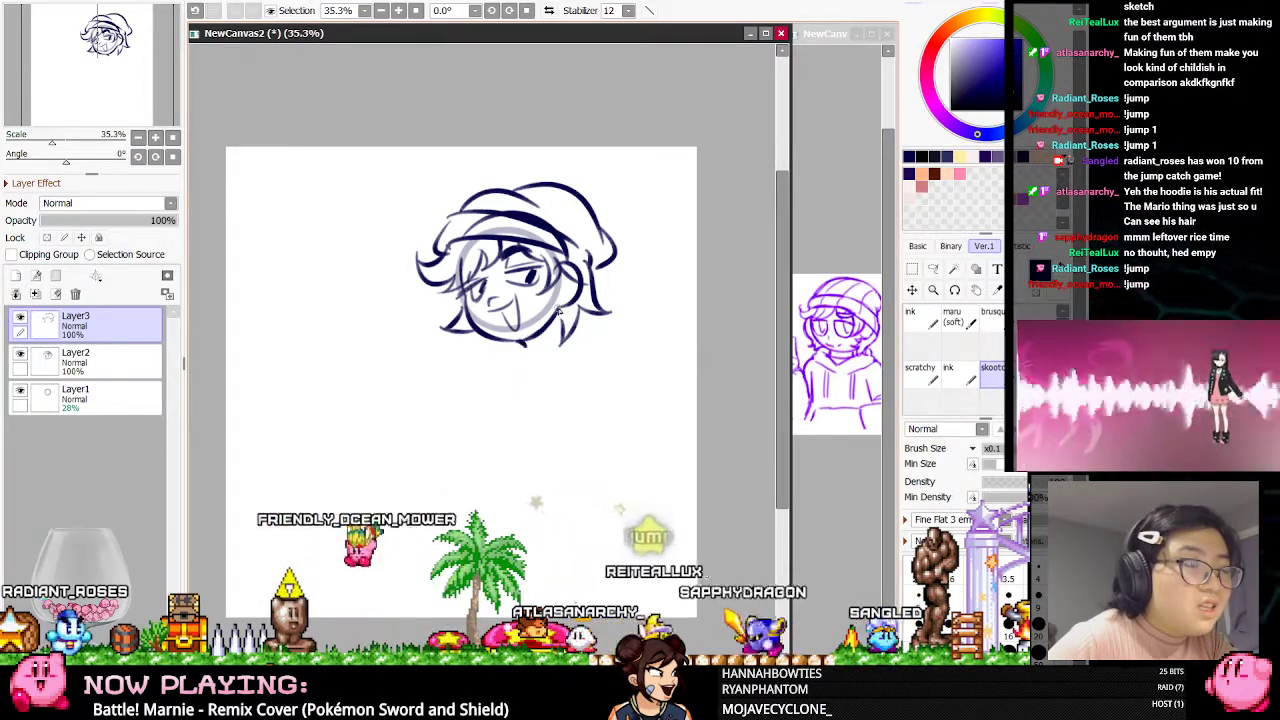
Draw the hood's folds around the neck on Layer3, and shift the sketch slightly left with Layer2 linked
mouse_move(501, 354)
left_mouse_down()
mouse_move(490, 372)
mouse_move(519, 385)
mouse_move(640, 316)
mouse_move(548, 378)
left_mouse_up()
key("ctrl+z")
key("ctrl+z")
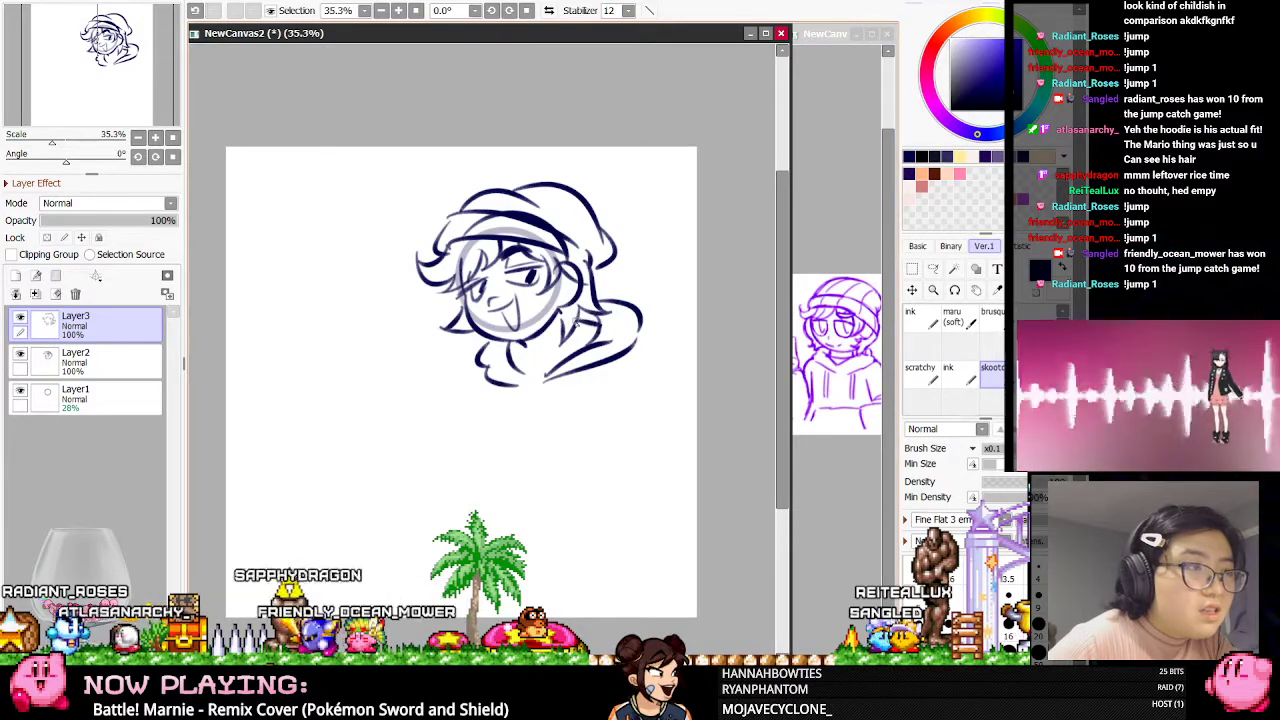
left_click(20, 369)
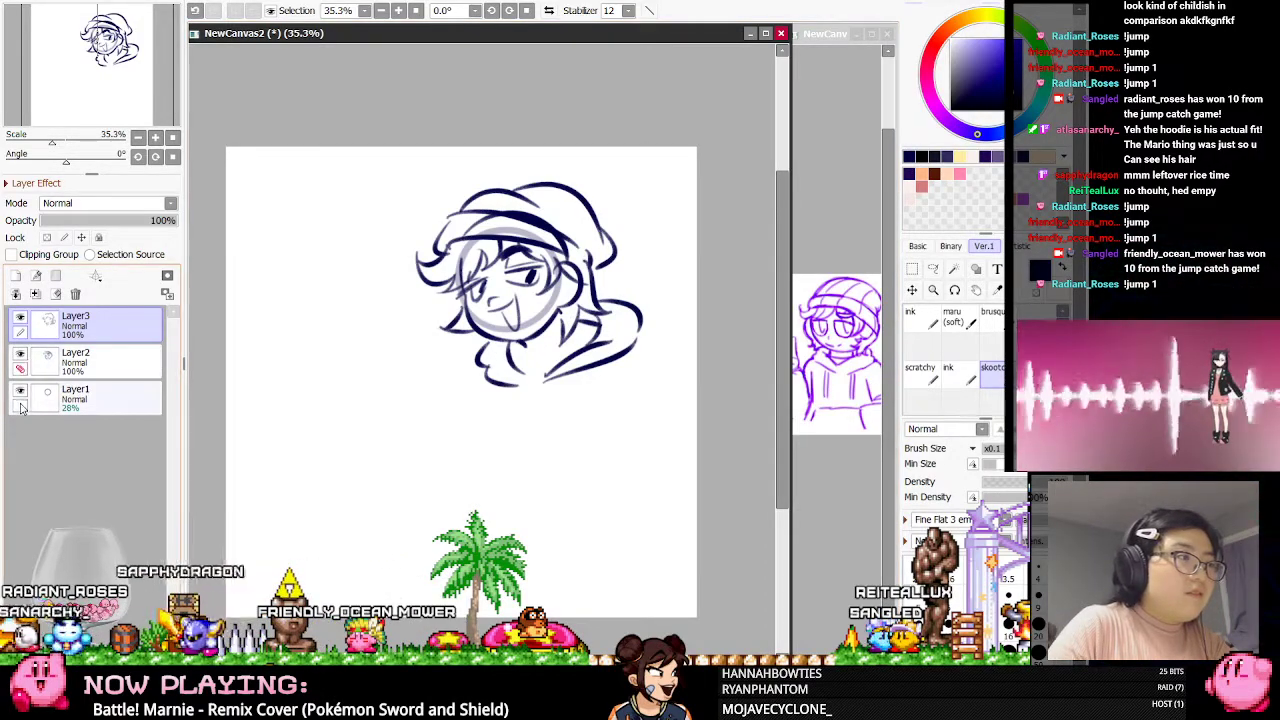
key("ctrl+Left")
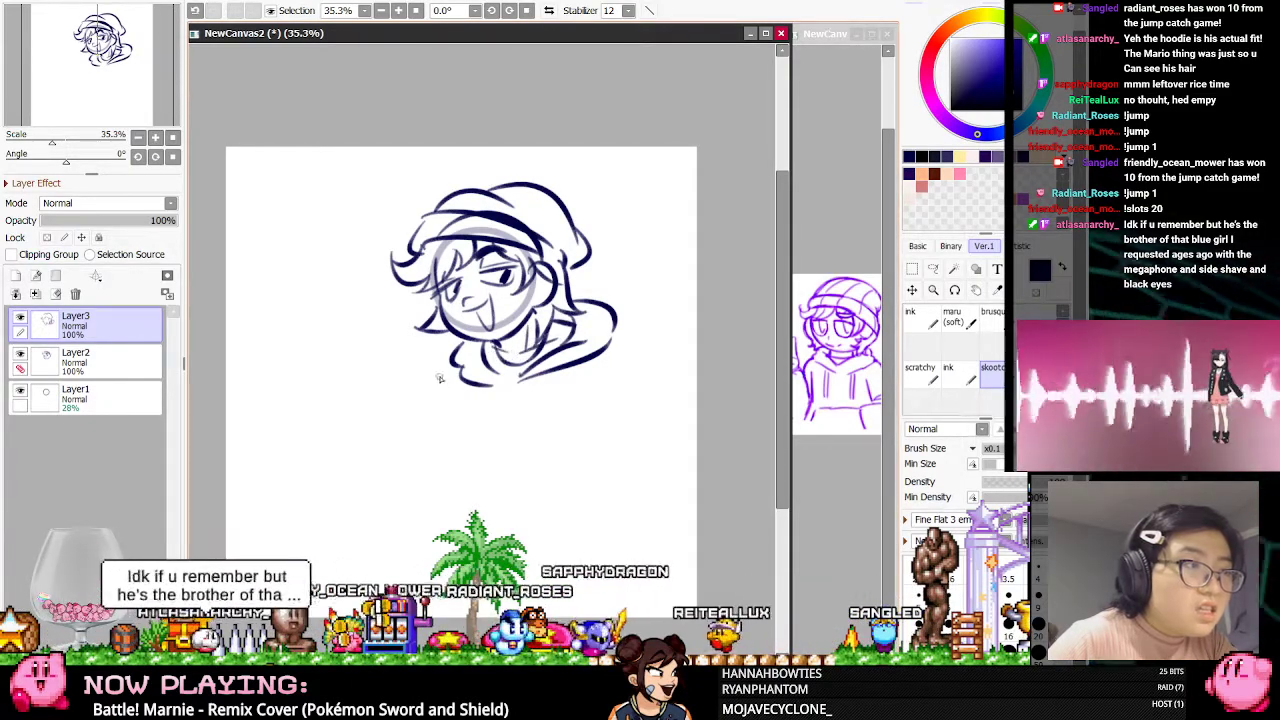
Draw two hoodie drawstrings with filled round tips hanging from the hood's collar
left_click_drag(437, 366, 425, 438)
key("ctrl+z")
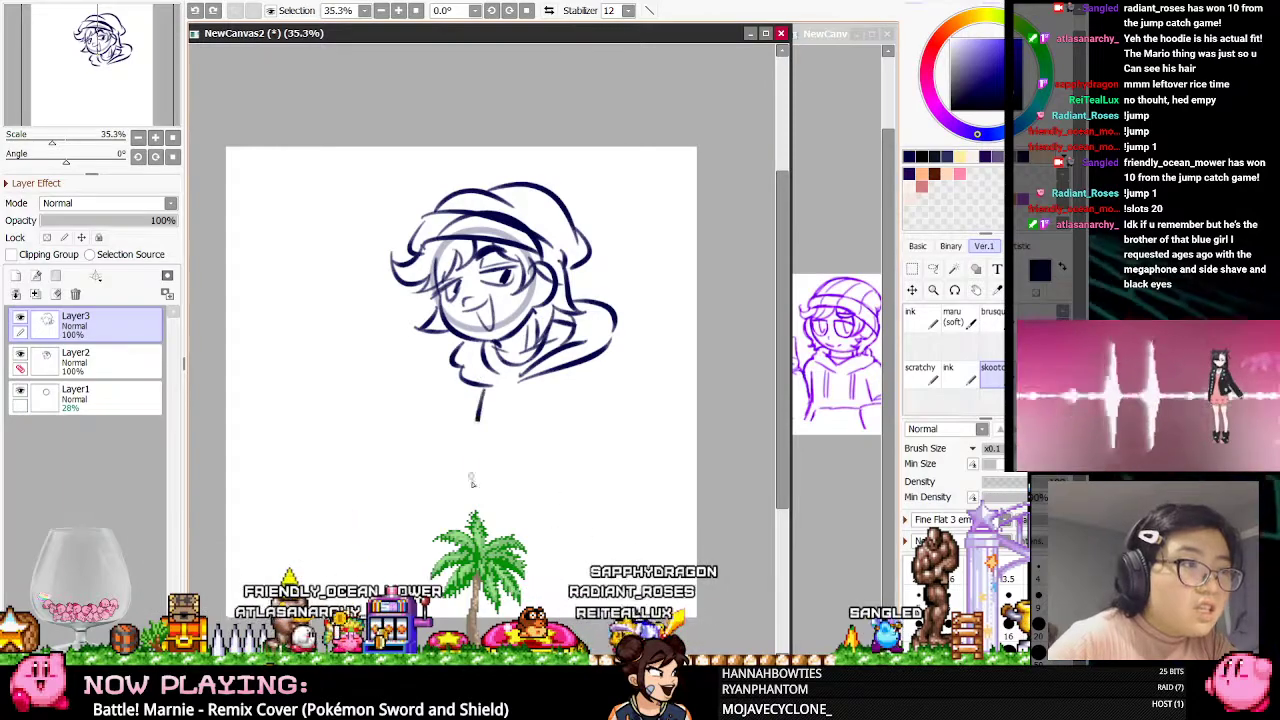
left_click_drag(480, 388, 476, 465)
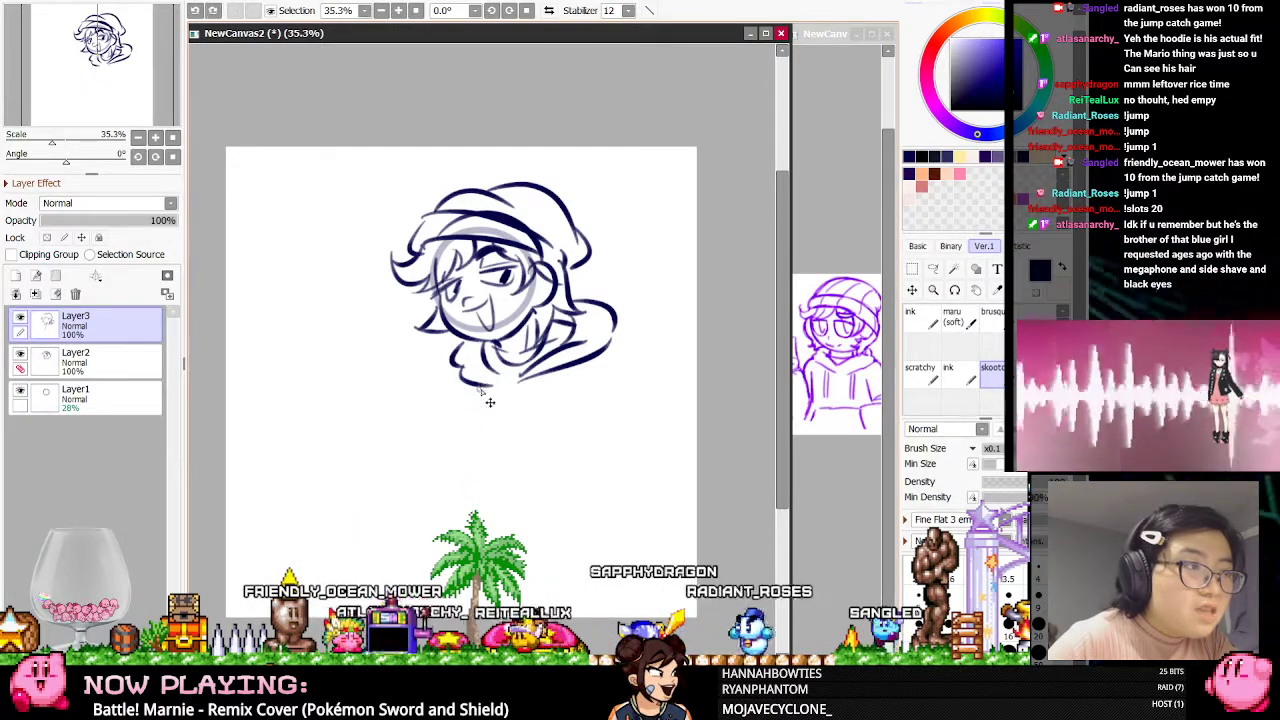
left_click_drag(482, 390, 474, 473)
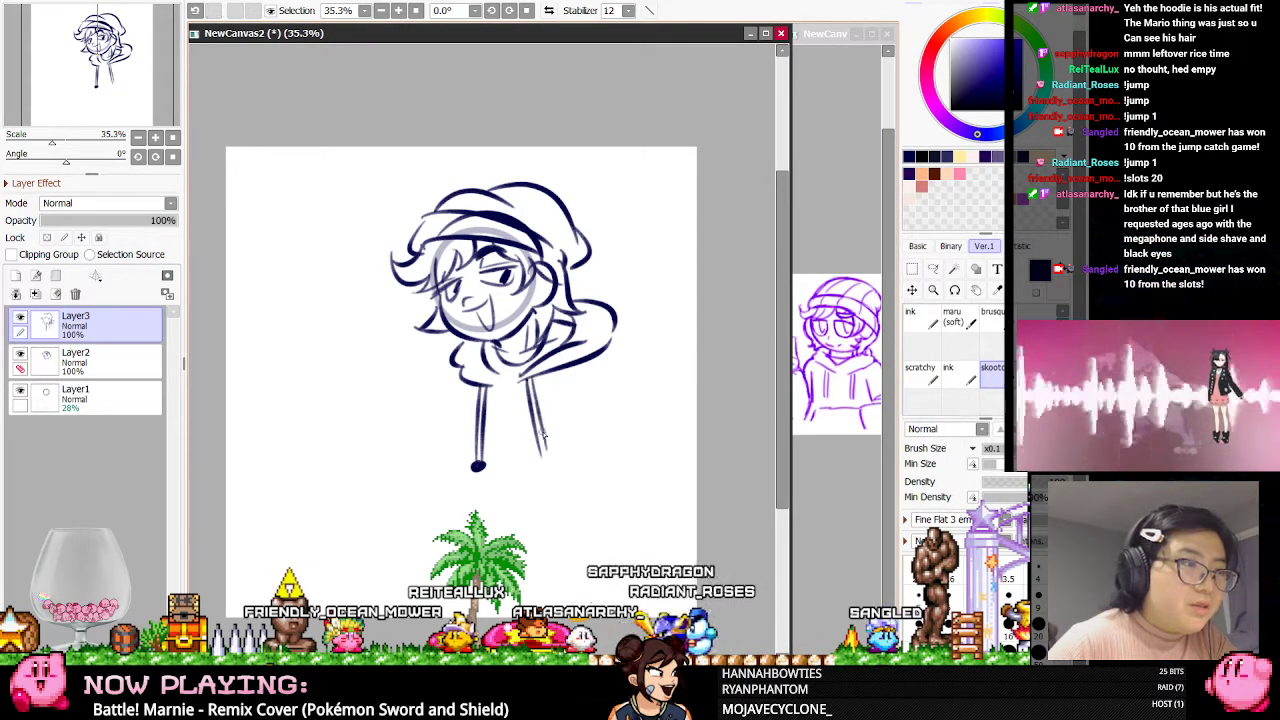
left_click(543, 457)
Draw the hoodie's shoulder lines on both sides below the hood, using the hoodie sketch as reference
left_click_drag(447, 366, 449, 434)
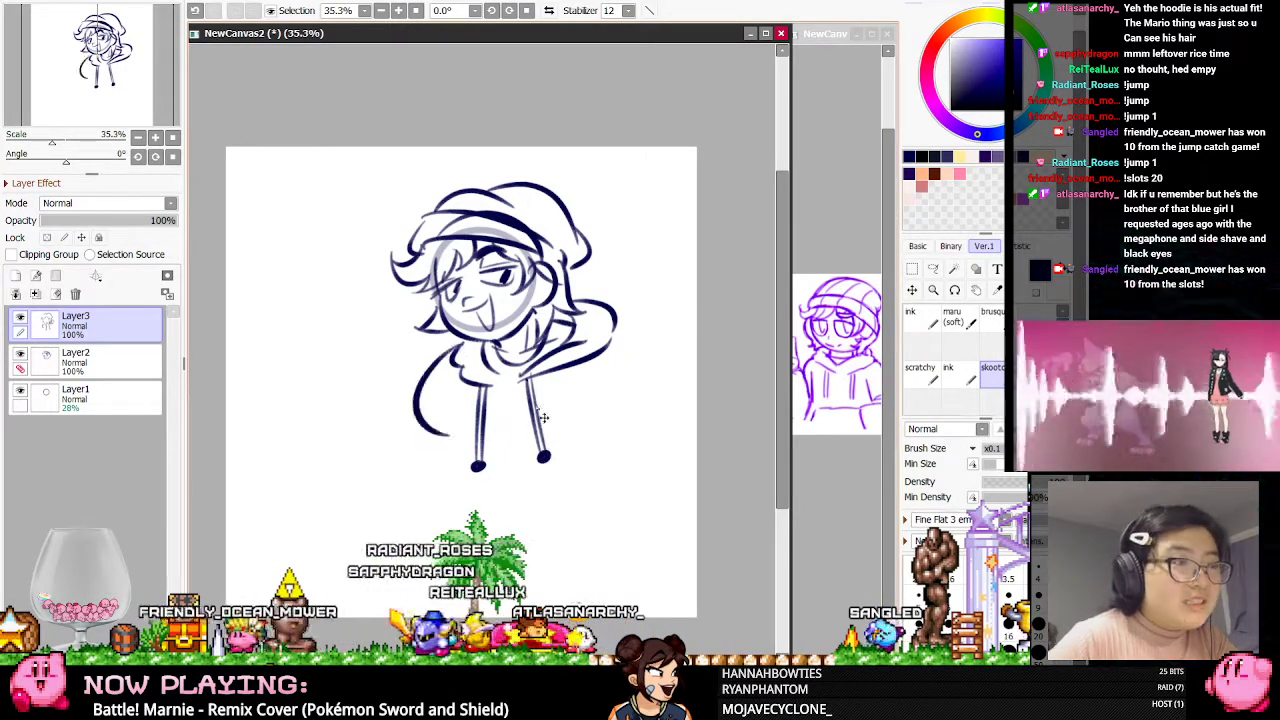
left_click(816, 441)
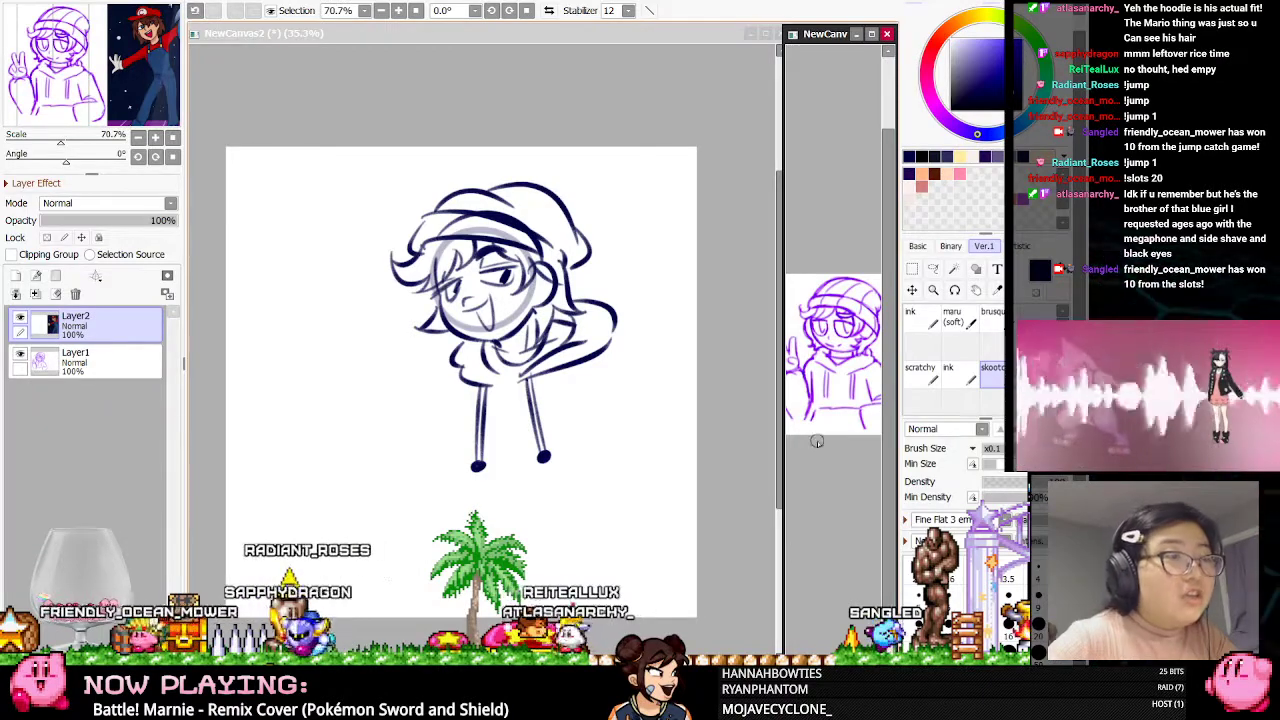
scroll(817, 441, "down", 3)
scroll(817, 441, "up", 1)
left_click(666, 97)
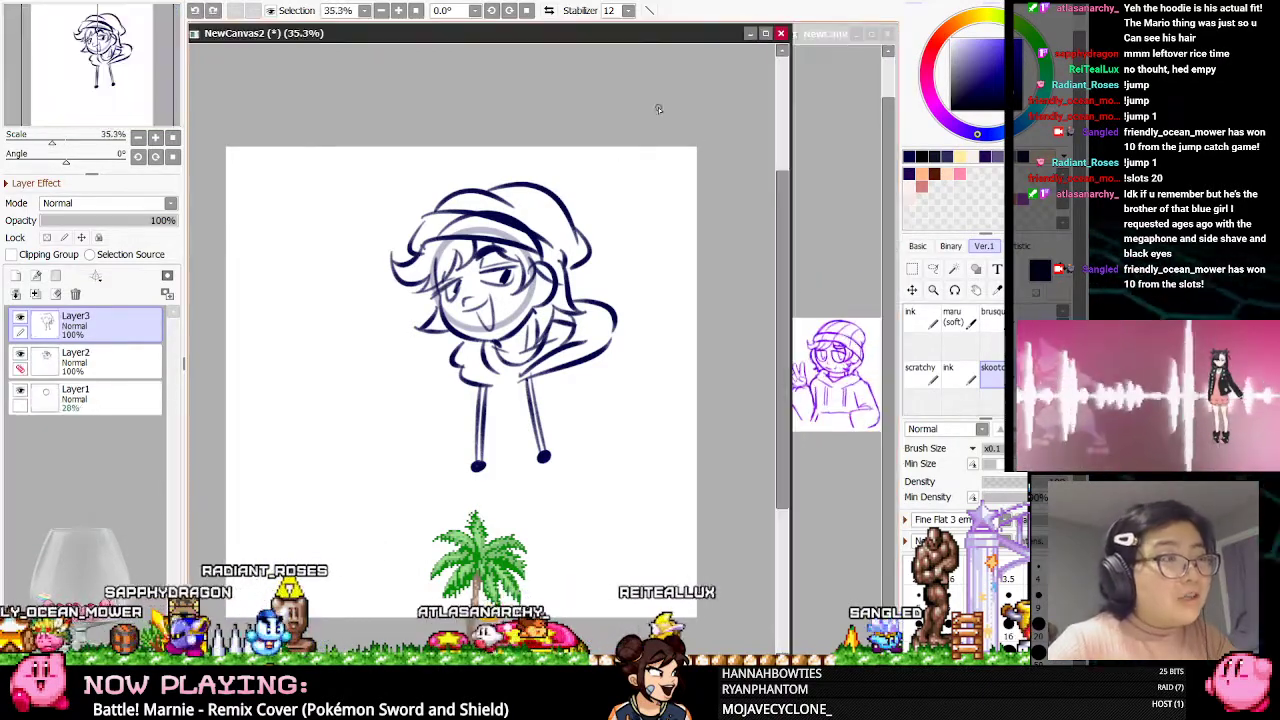
scroll(590, 217, "down", 2)
scroll(553, 275, "up", 2)
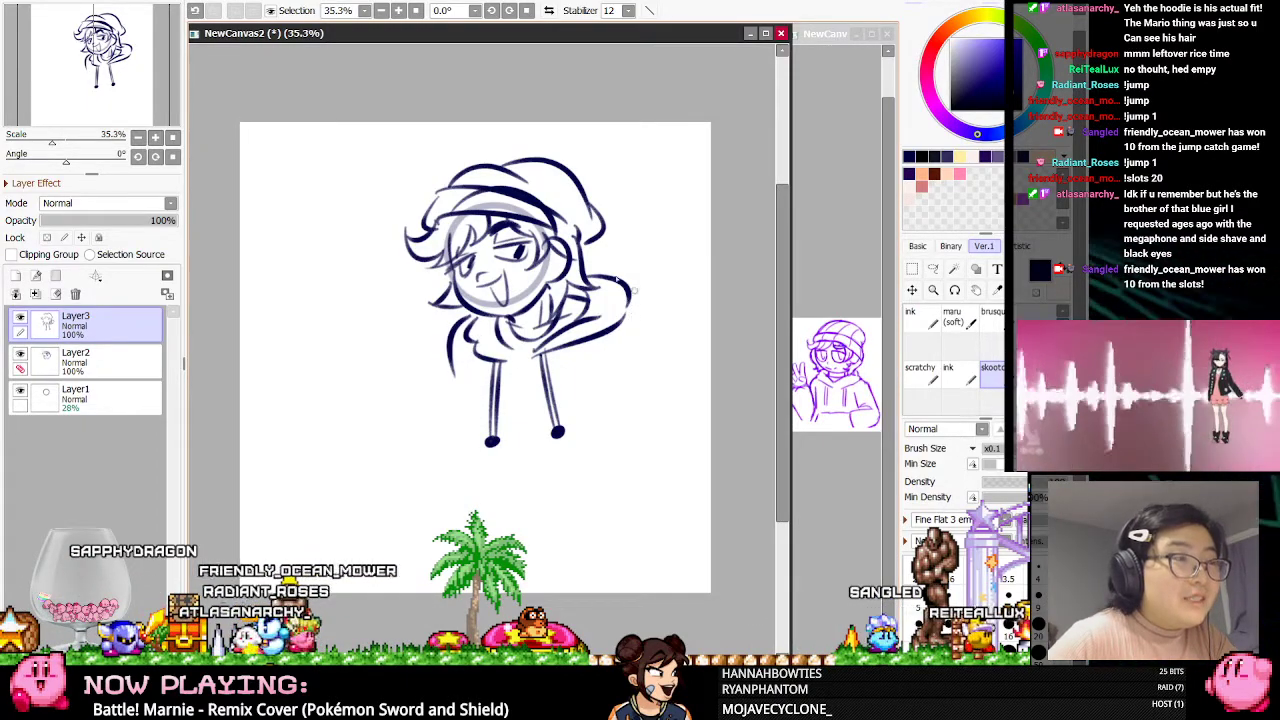
left_click_drag(637, 299, 672, 388)
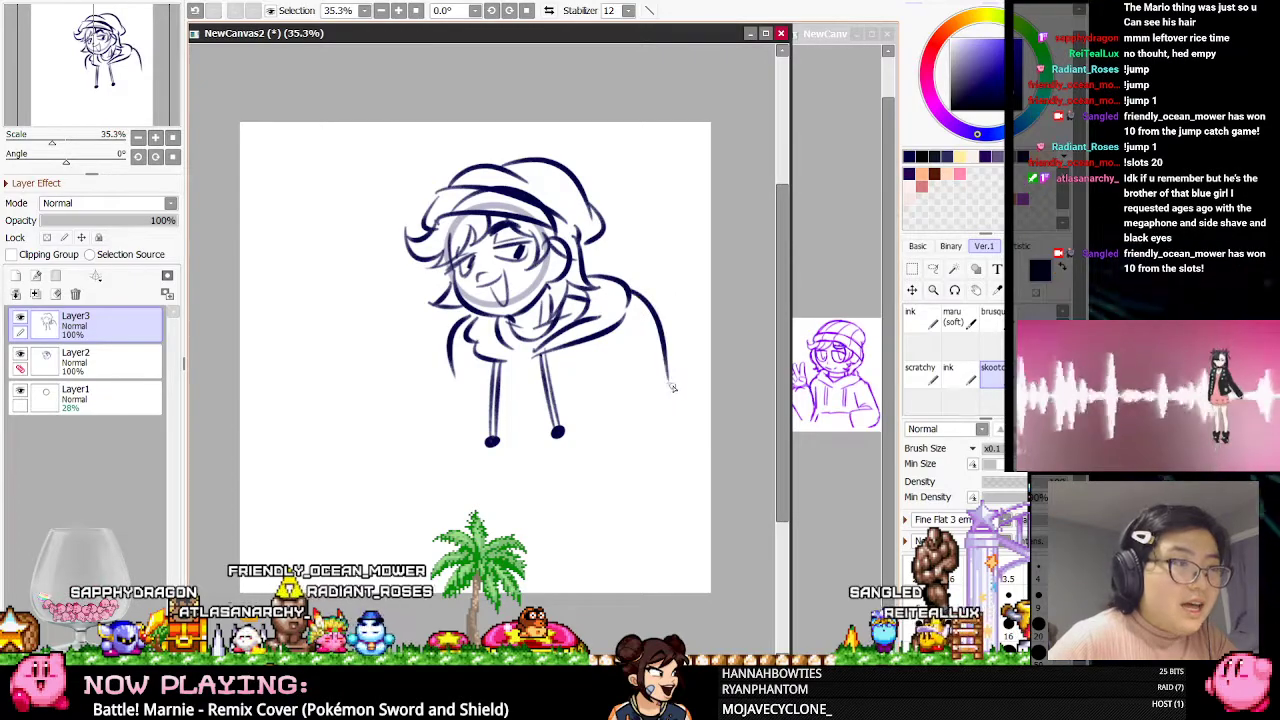
Draw the hoodie's large front pocket directly beneath the drawstring tips
left_click_drag(460, 397, 434, 491)
key("ctrl+z")
mouse_move(464, 437)
left_mouse_down()
mouse_move(428, 507)
mouse_move(451, 527)
mouse_move(488, 440)
left_mouse_up()
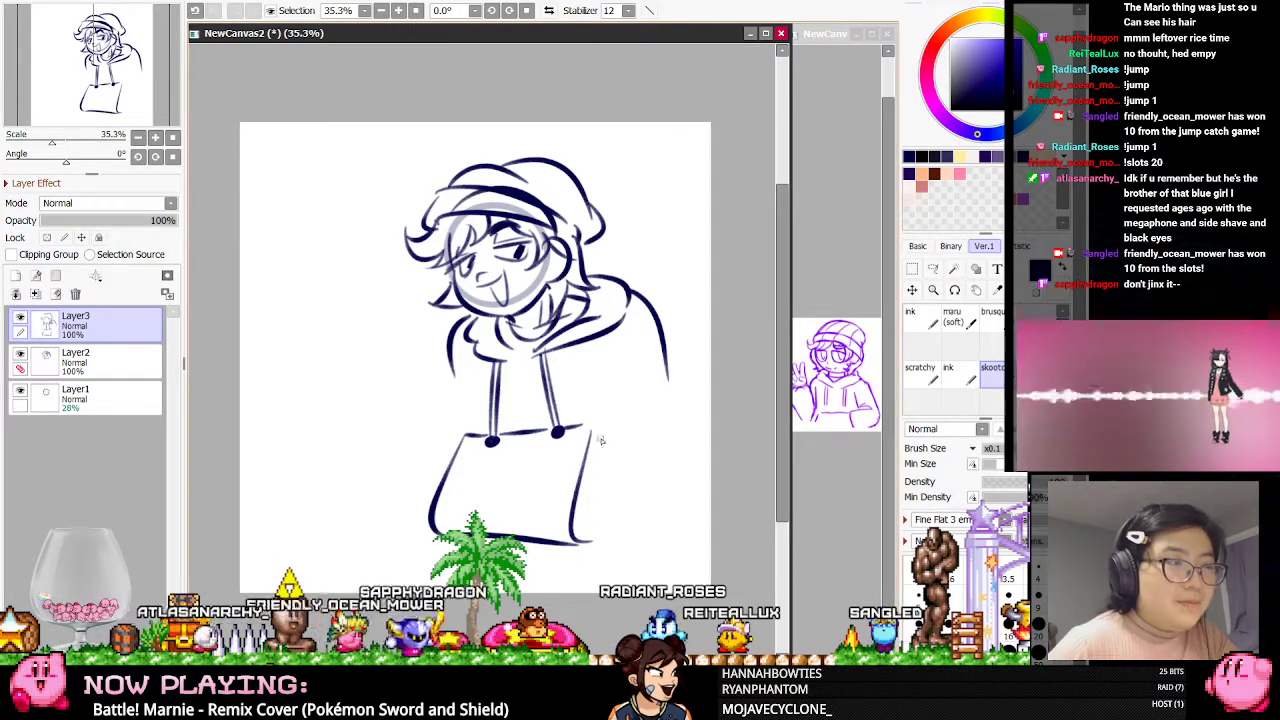
Draw the lowered arm reaching into the front pocket, with a baggy sleeve outline curving around the elbow
mouse_move(588, 440)
left_mouse_down()
mouse_move(640, 445)
mouse_move(658, 431)
mouse_move(634, 432)
mouse_move(657, 459)
mouse_move(637, 430)
left_mouse_up()
key("ctrl+z")
left_click_drag(612, 342, 630, 434)
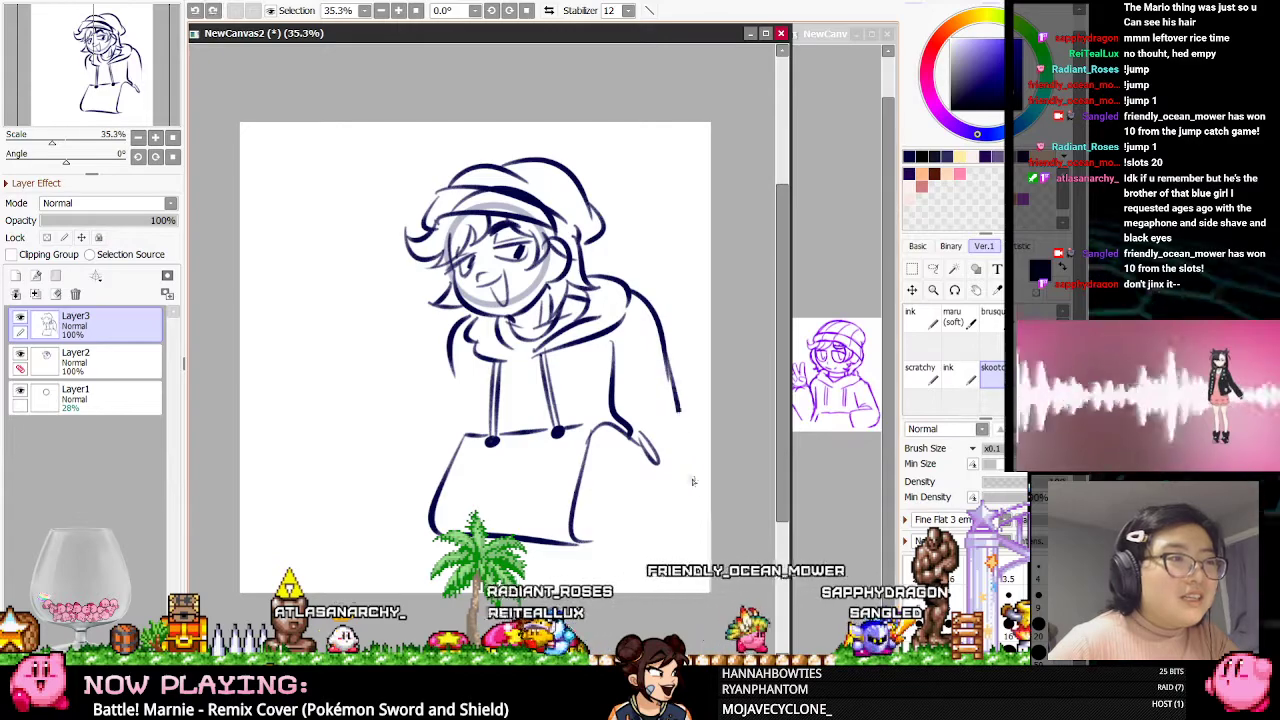
mouse_move(665, 362)
left_mouse_down()
mouse_move(687, 521)
mouse_move(644, 531)
mouse_move(652, 522)
mouse_move(657, 534)
mouse_move(665, 518)
mouse_move(582, 530)
left_mouse_up()
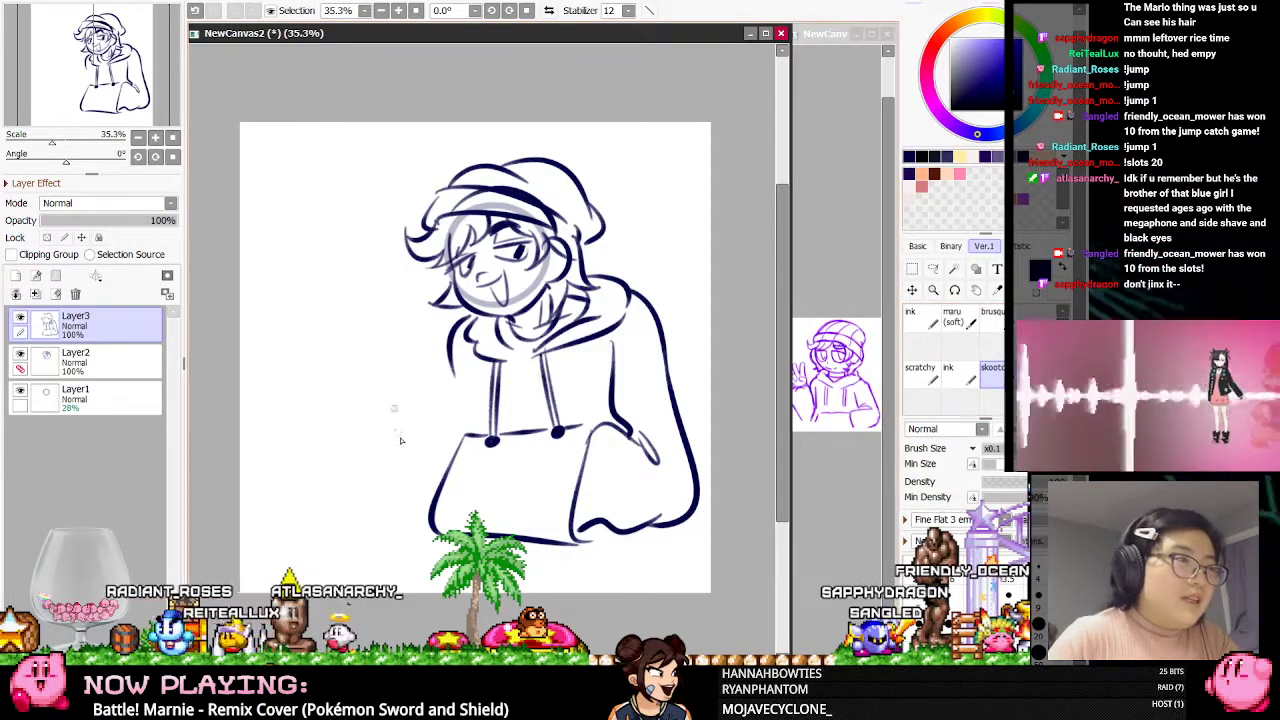
Sketch the raised hand making a peace sign beside the face, with folded fingers, thumb and palm
mouse_move(352, 350)
left_mouse_down()
mouse_move(368, 291)
mouse_move(356, 273)
mouse_move(355, 335)
left_mouse_up()
key("ctrl+z")
key("ctrl+z")
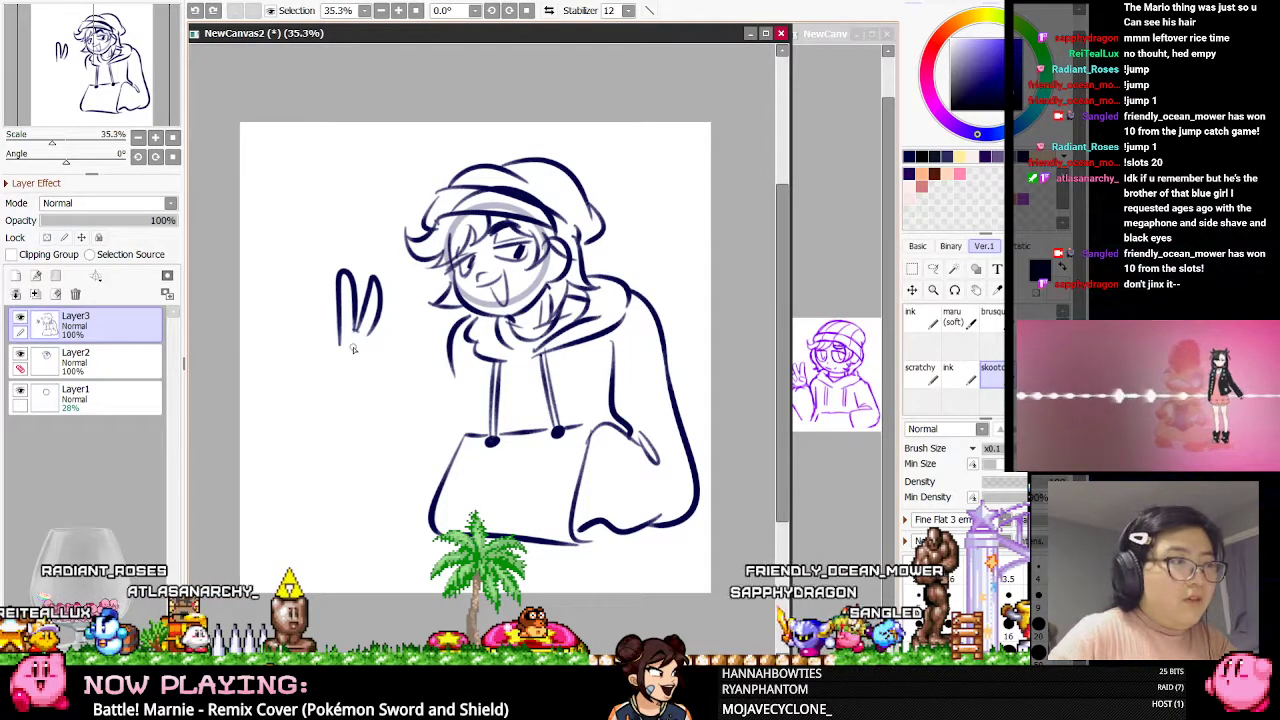
mouse_move(342, 333)
left_mouse_down()
mouse_move(346, 356)
mouse_move(329, 362)
left_mouse_up()
key("ctrl+z")
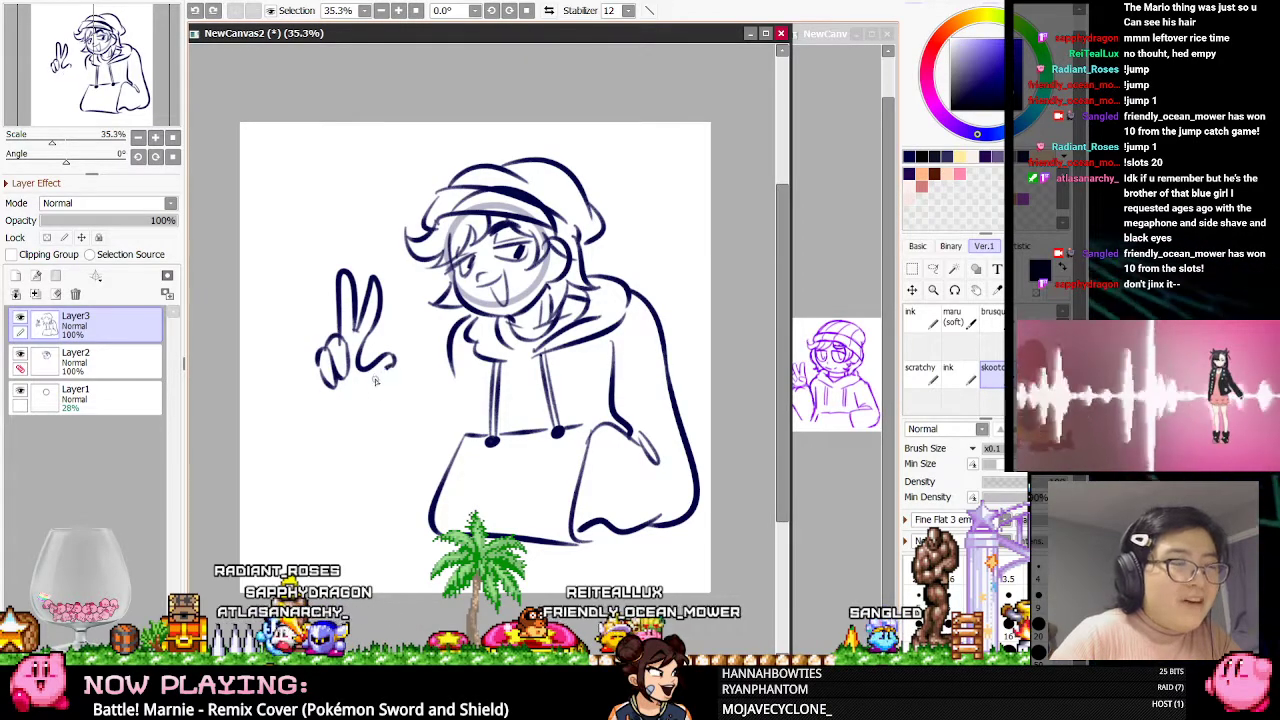
left_click_drag(322, 352, 314, 393)
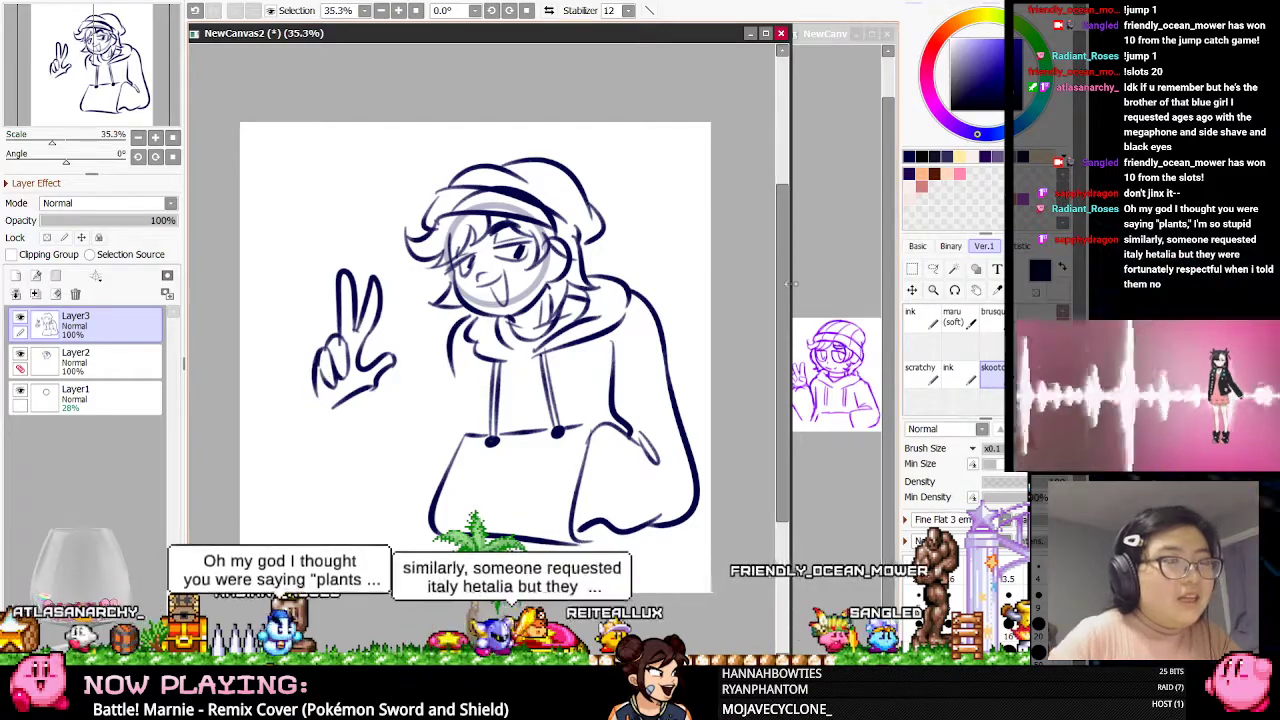
Select the peace-sign hand with a freeform lasso, move it up beside the face, and deselect it
scroll(662, 371, "down", 1)
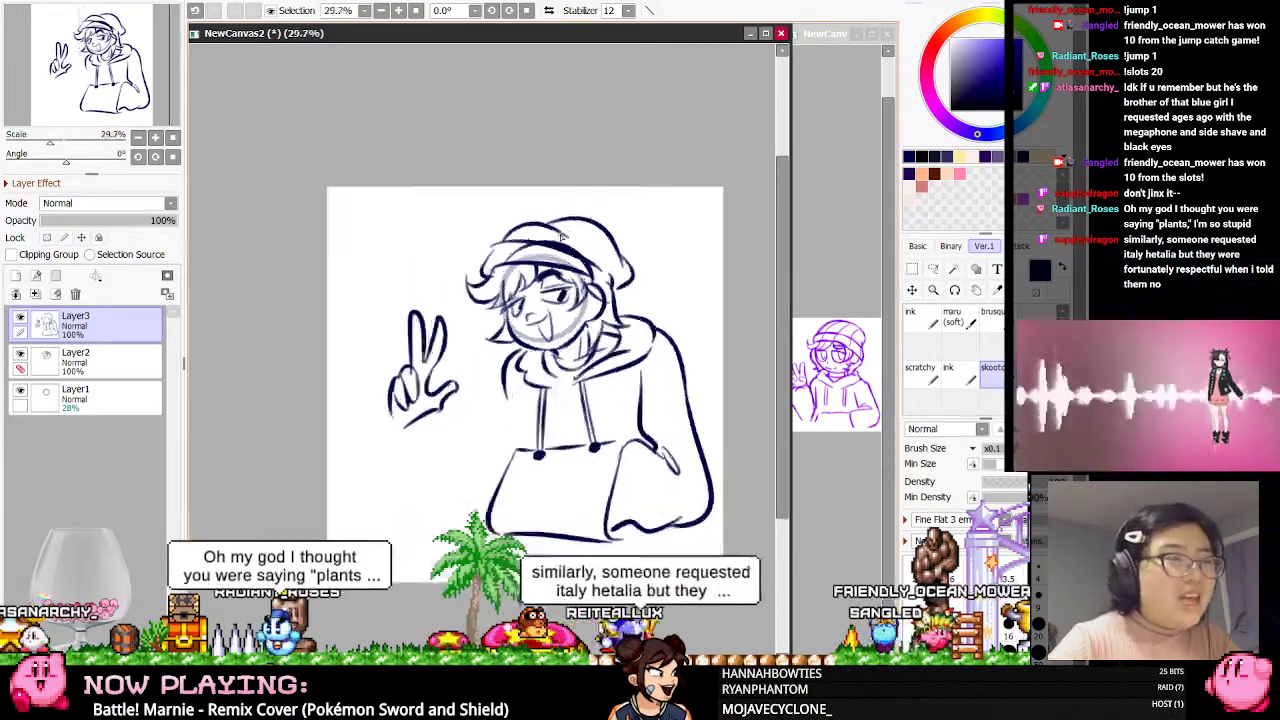
scroll(616, 336, "up", 1)
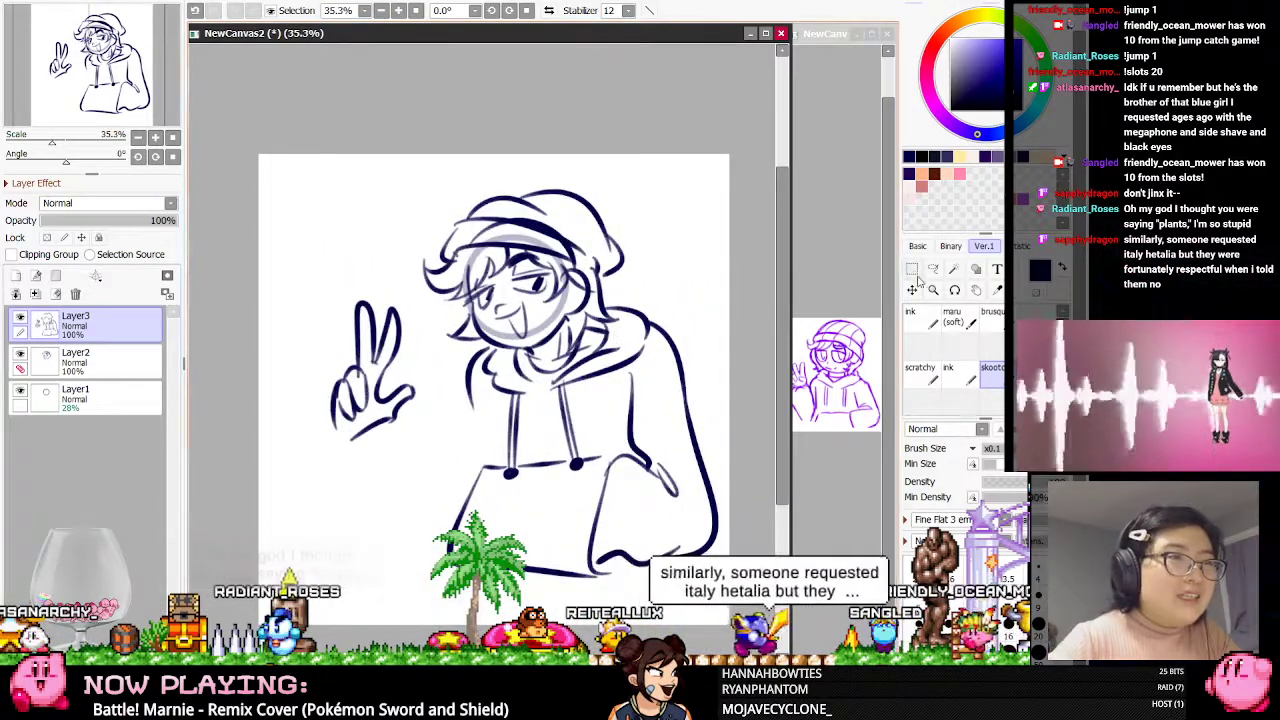
key("l")
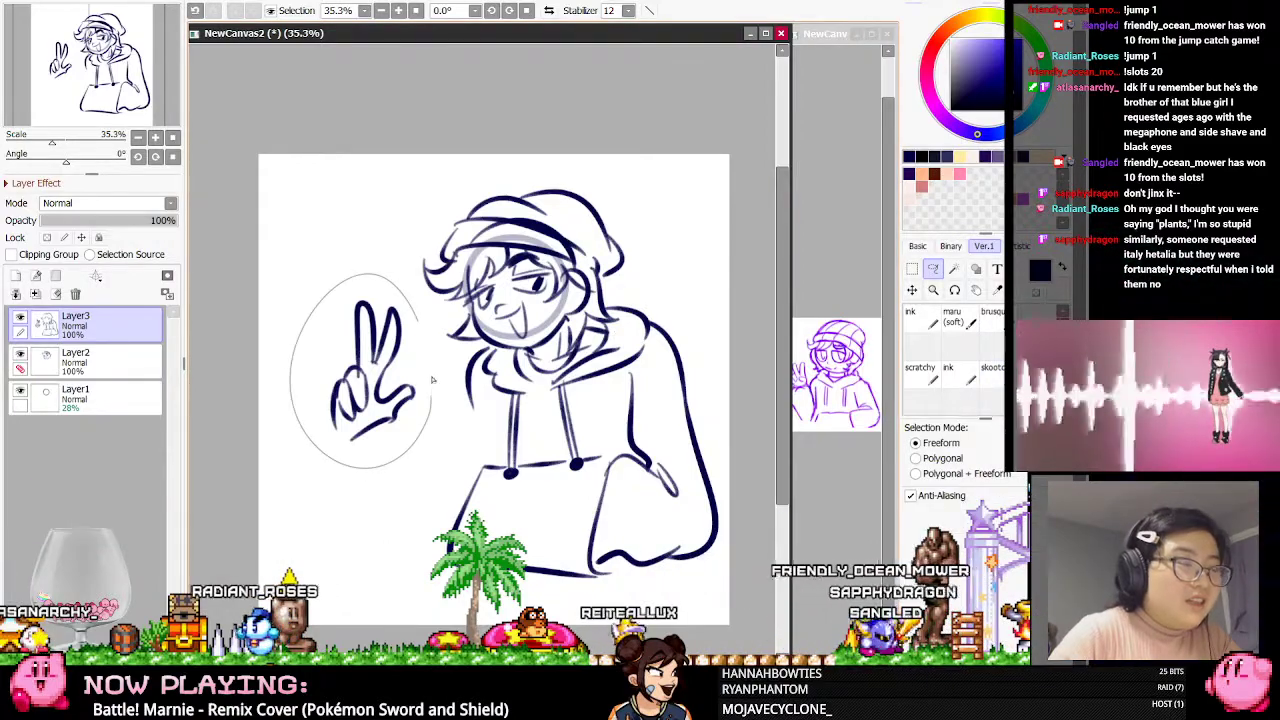
left_click_drag(399, 399, 405, 351)
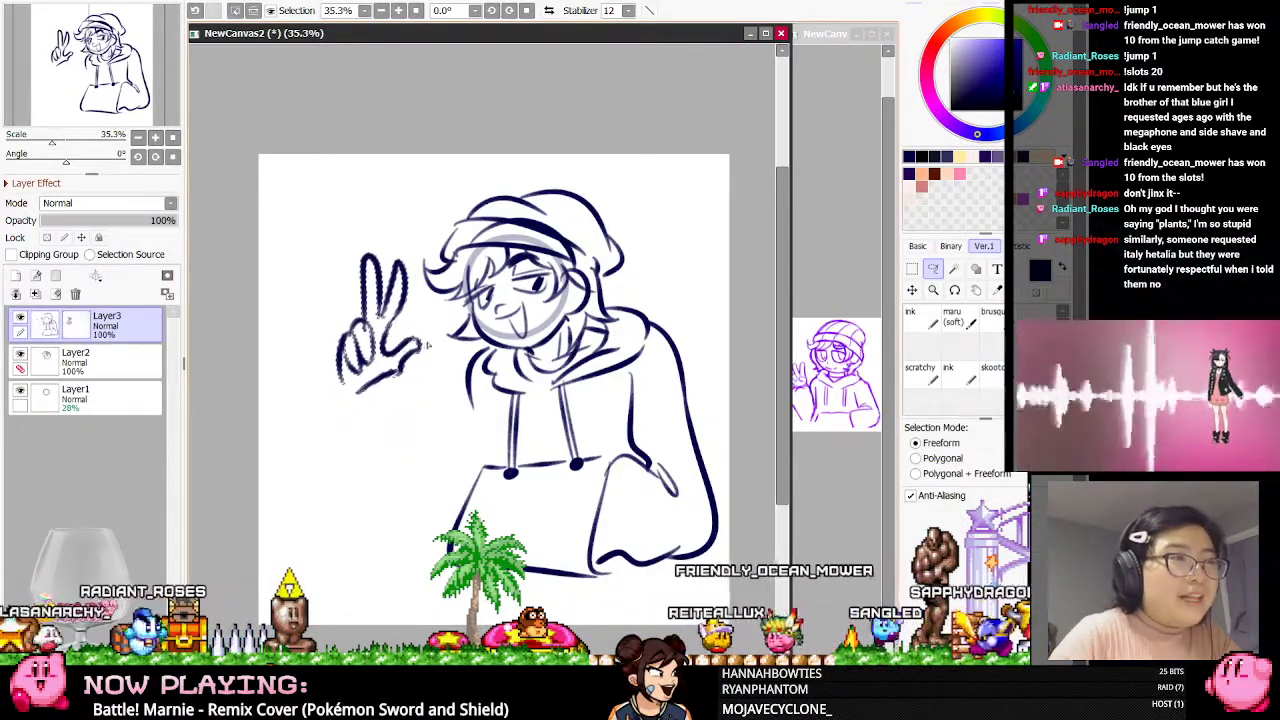
key("ctrl+d")
left_click(912, 268)
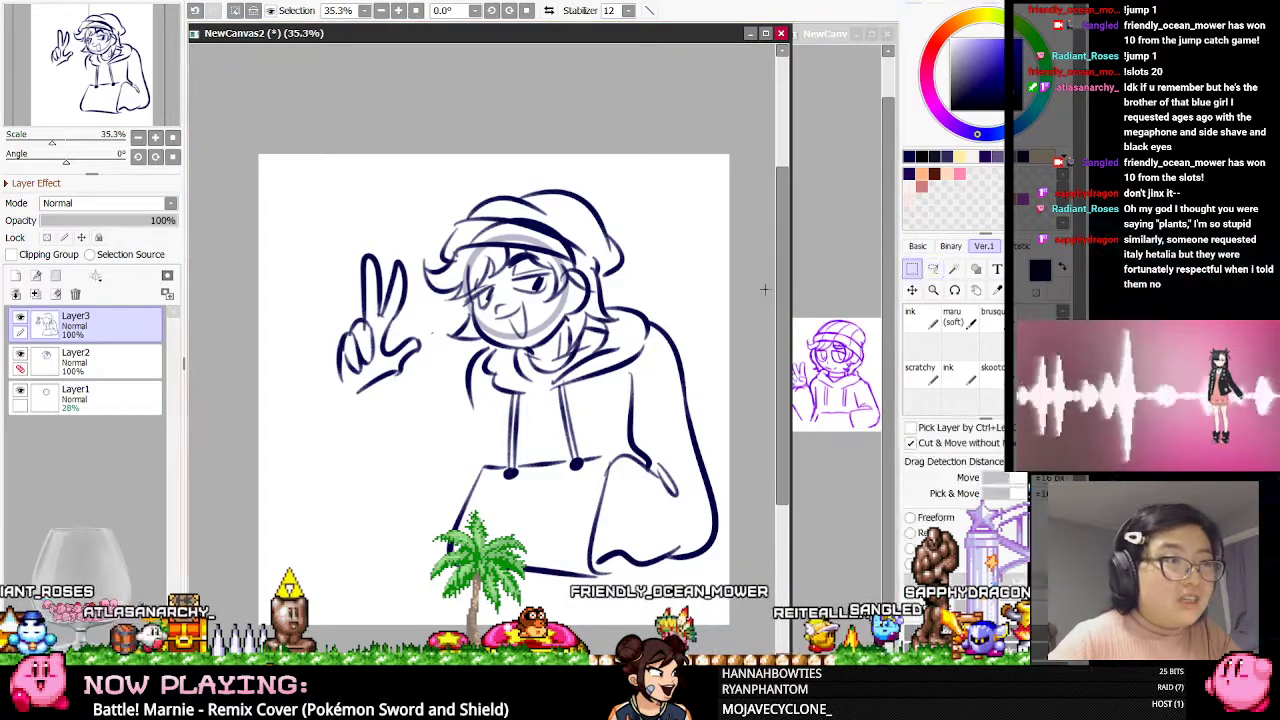
Draw the raised arm's cuff and baggy bent sleeve, joining it to the shoulder and the front pocket
left_click(990, 374)
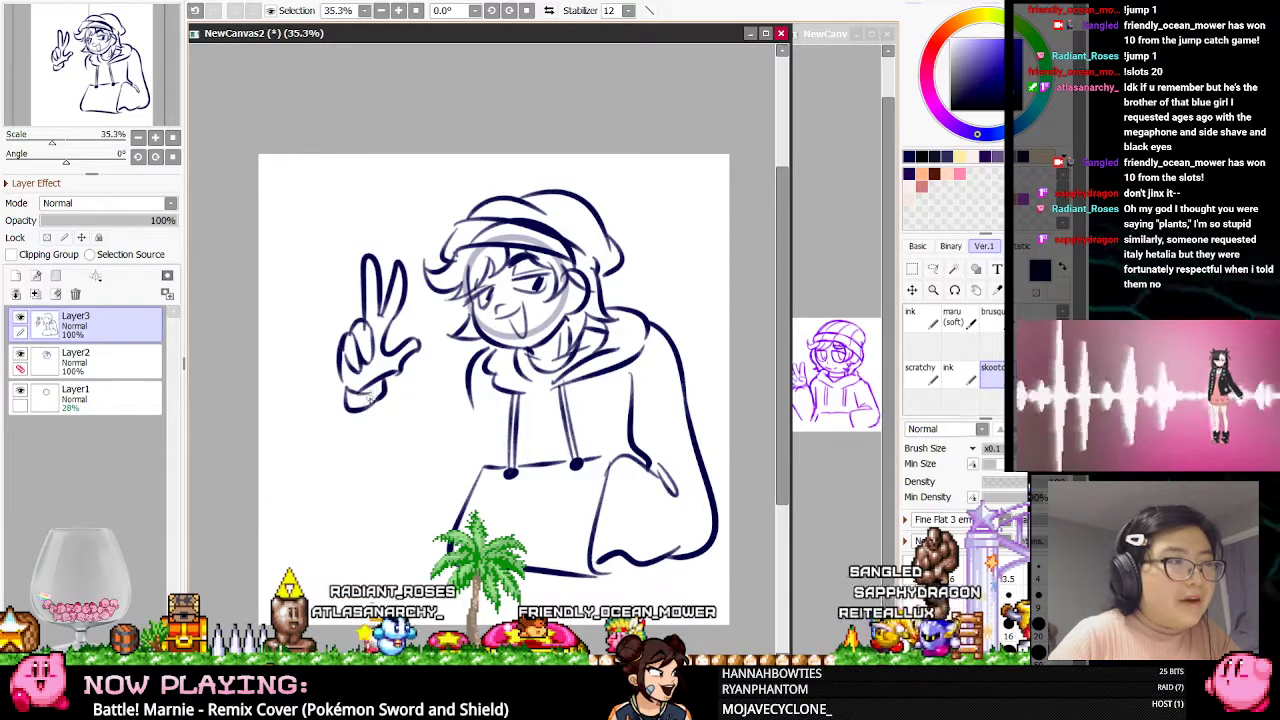
left_click_drag(361, 448, 450, 510)
key("ctrl+z")
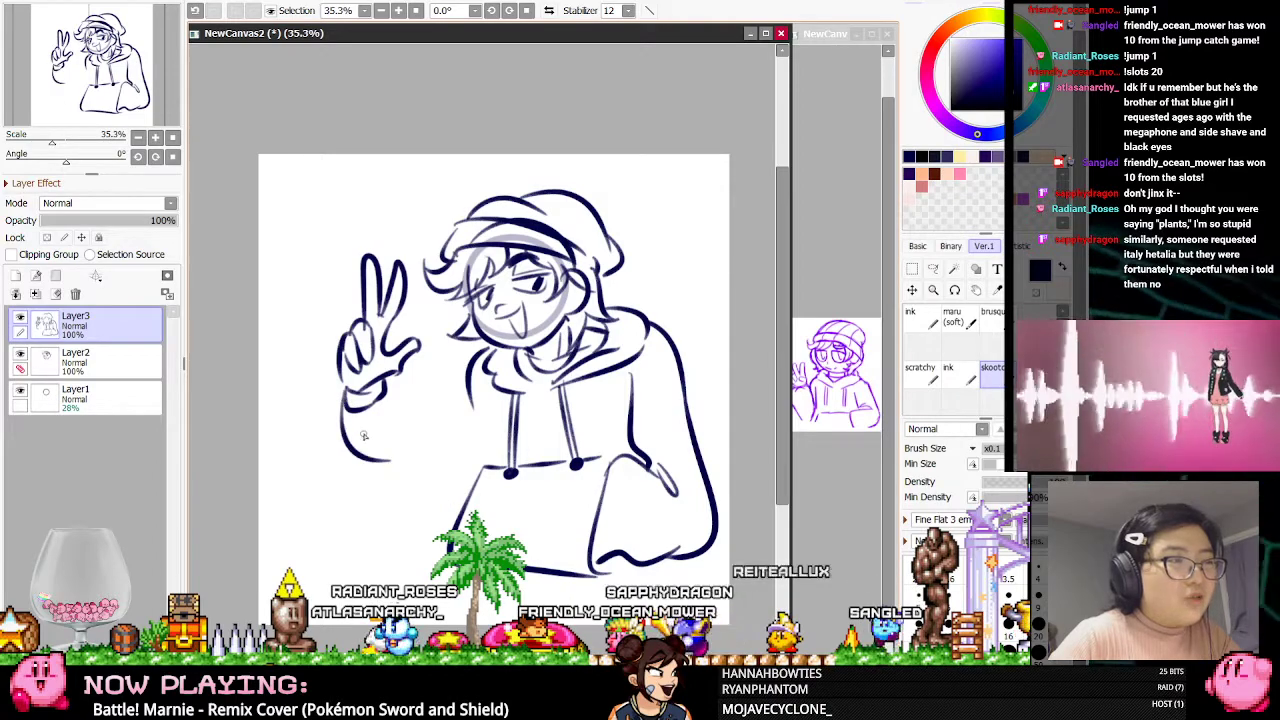
left_click_drag(372, 458, 445, 518)
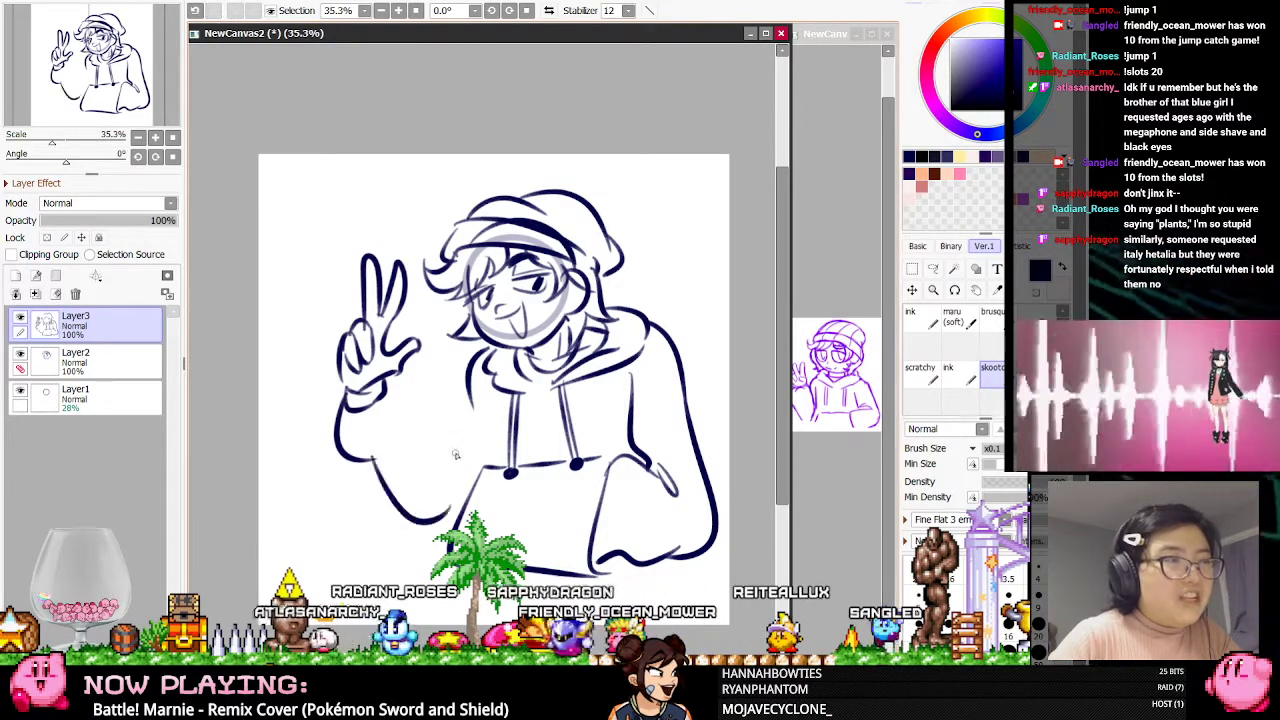
left_click_drag(401, 374, 442, 458)
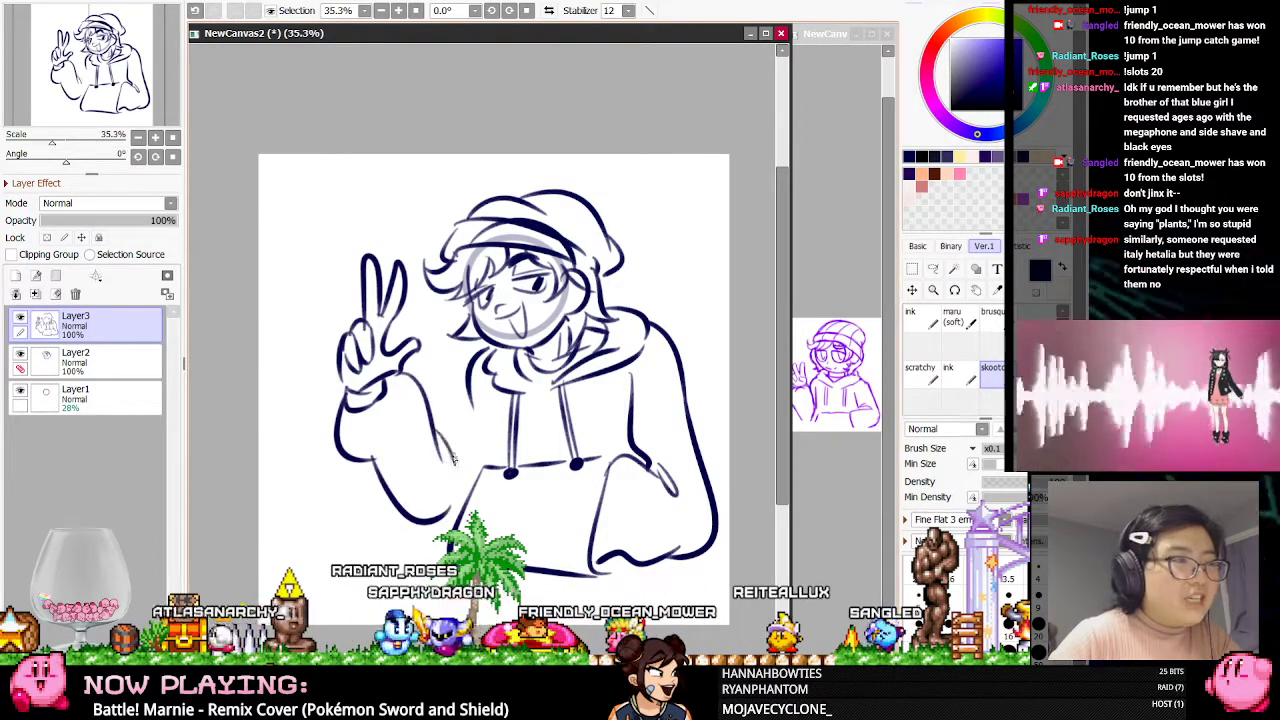
left_click_drag(470, 388, 436, 425)
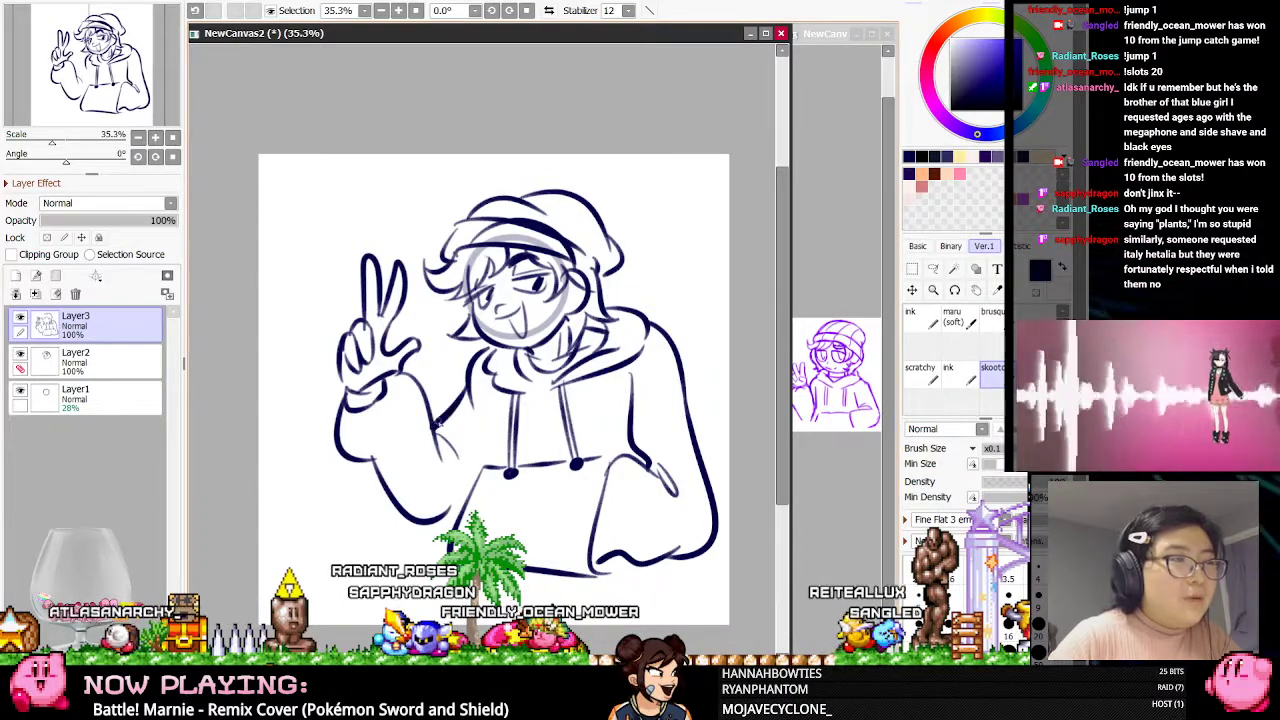
key("e")
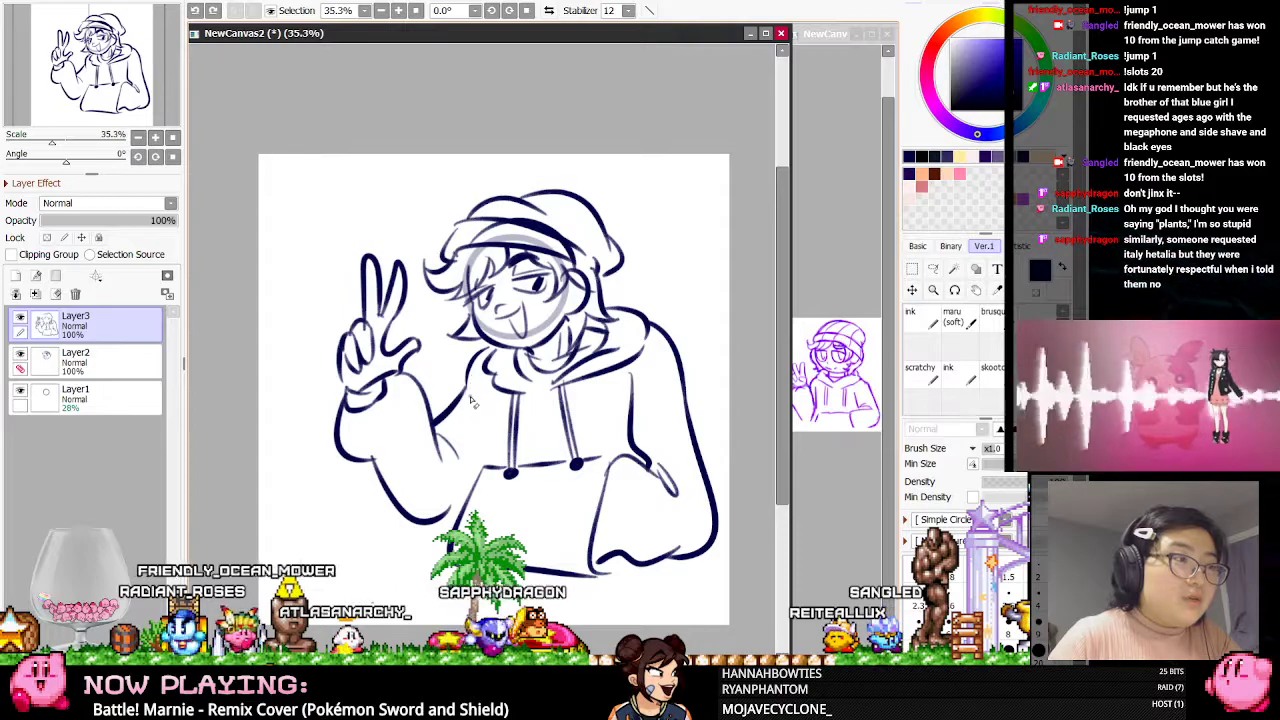
key("n")
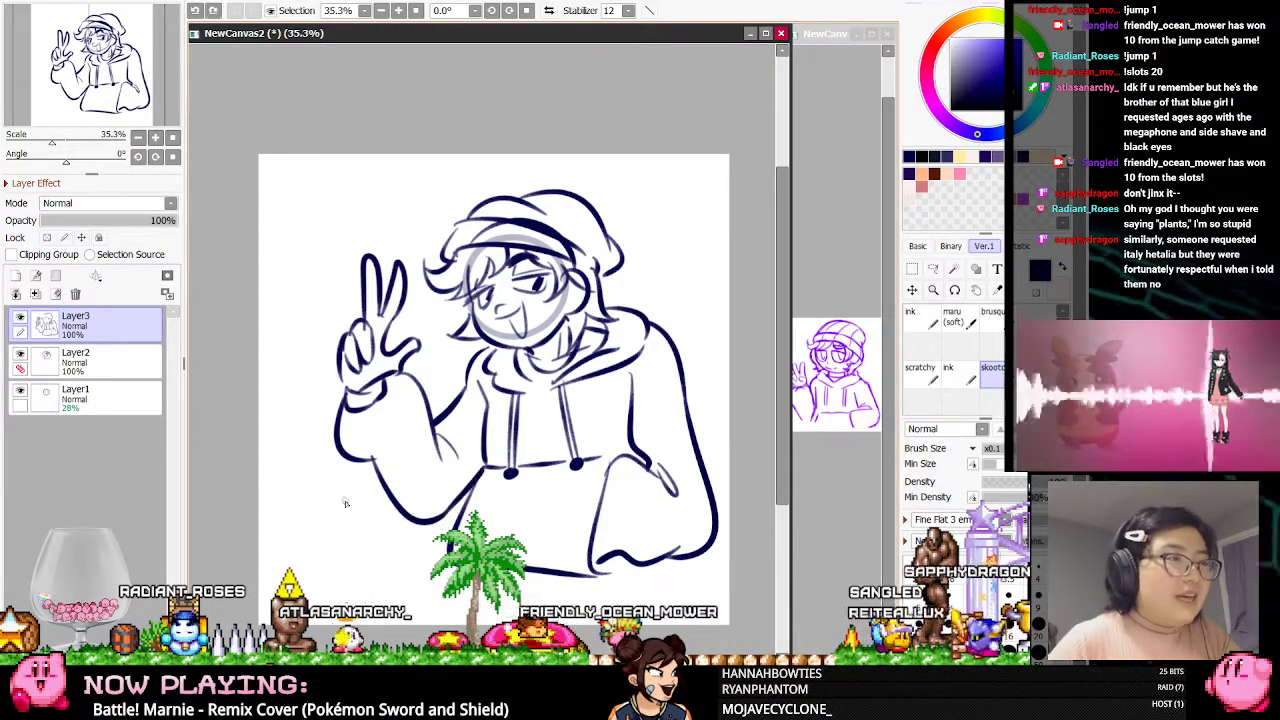
Erase the Layer2 lines that overlap the beanie's brim above the bangs
left_click(20, 317)
left_click(20, 317)
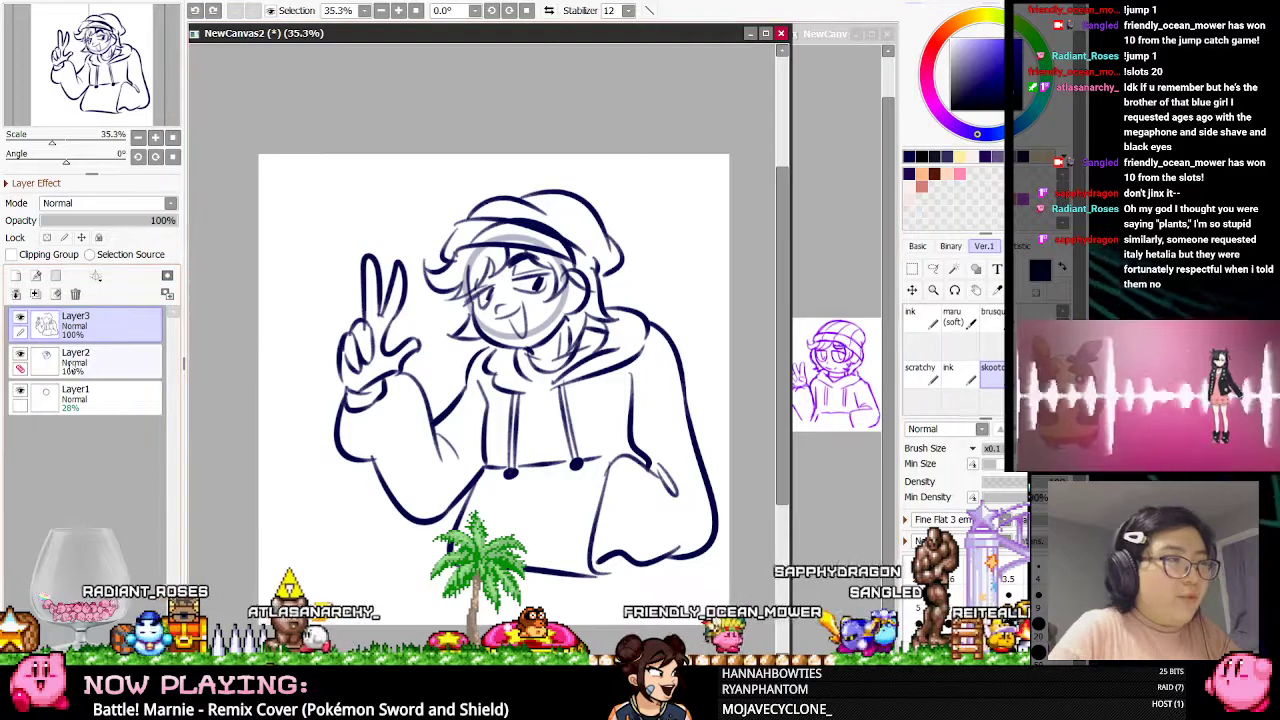
left_click(110, 361)
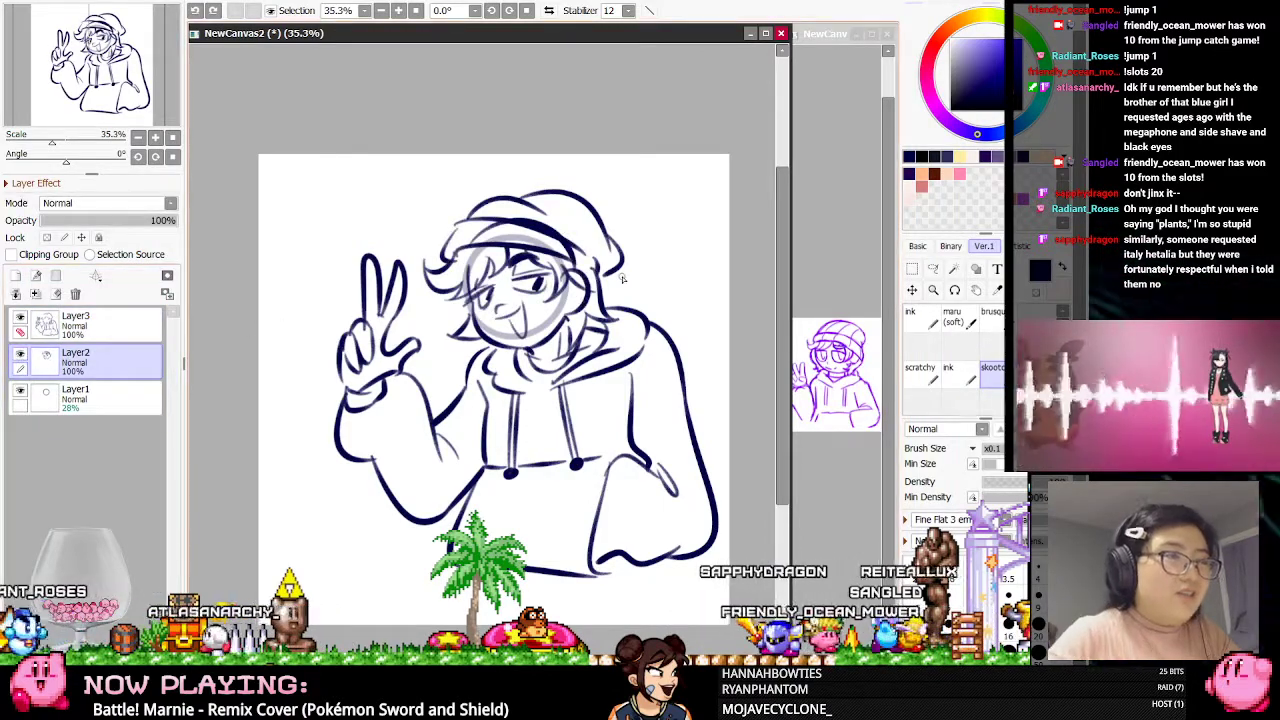
scroll(551, 146, "up", 1)
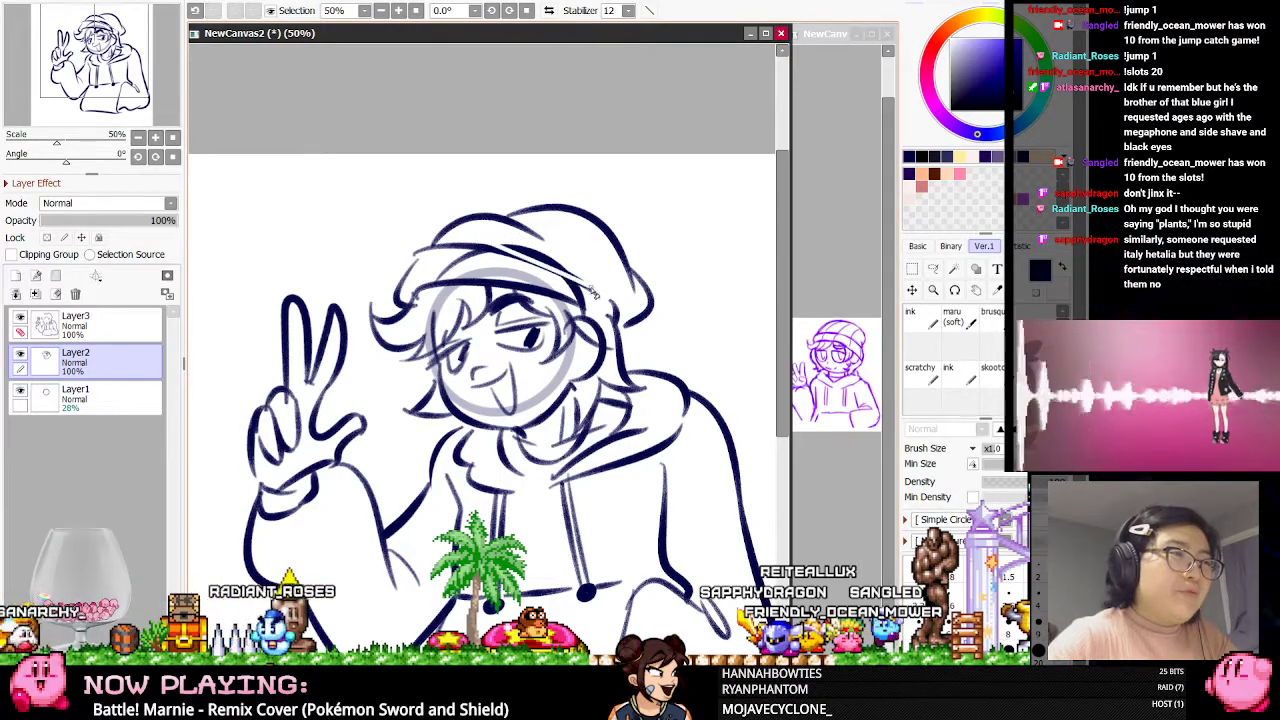
left_click_drag(594, 292, 597, 294)
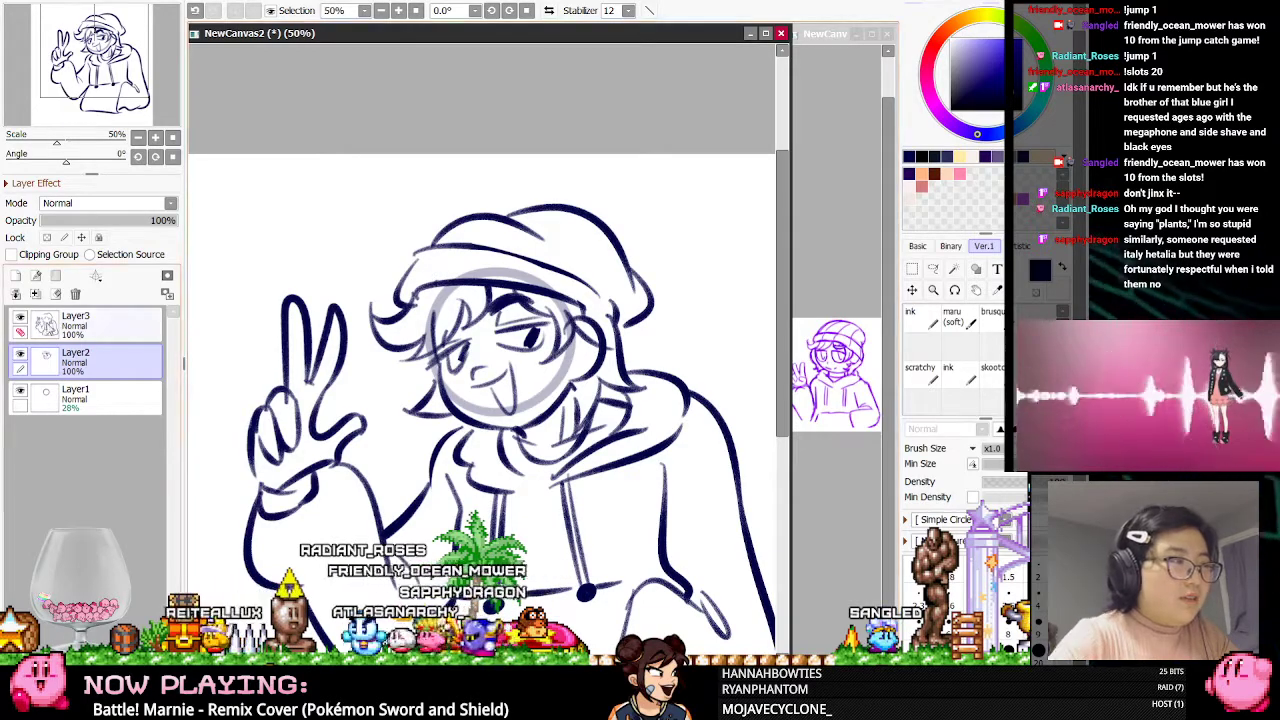
left_click(45, 328)
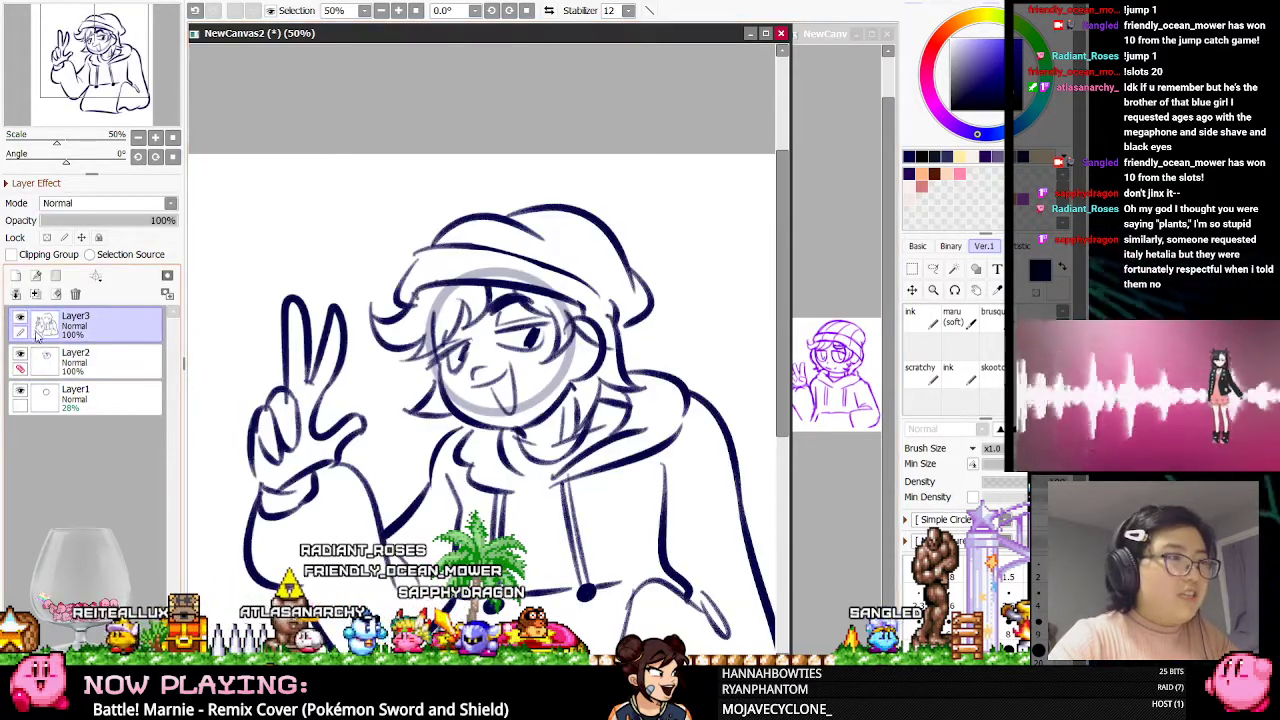
left_click(57, 371)
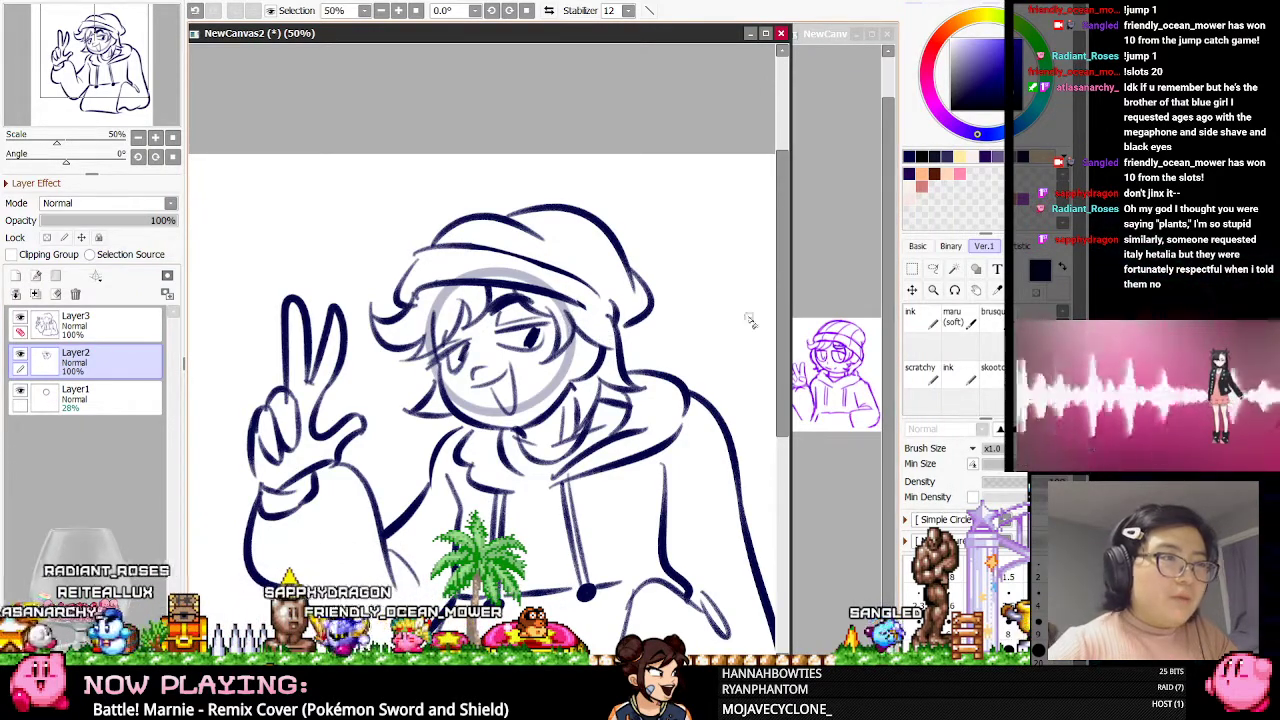
Draw curved knit rib lines across the beanie's crown, with small fold marks near its back edge
key("b")
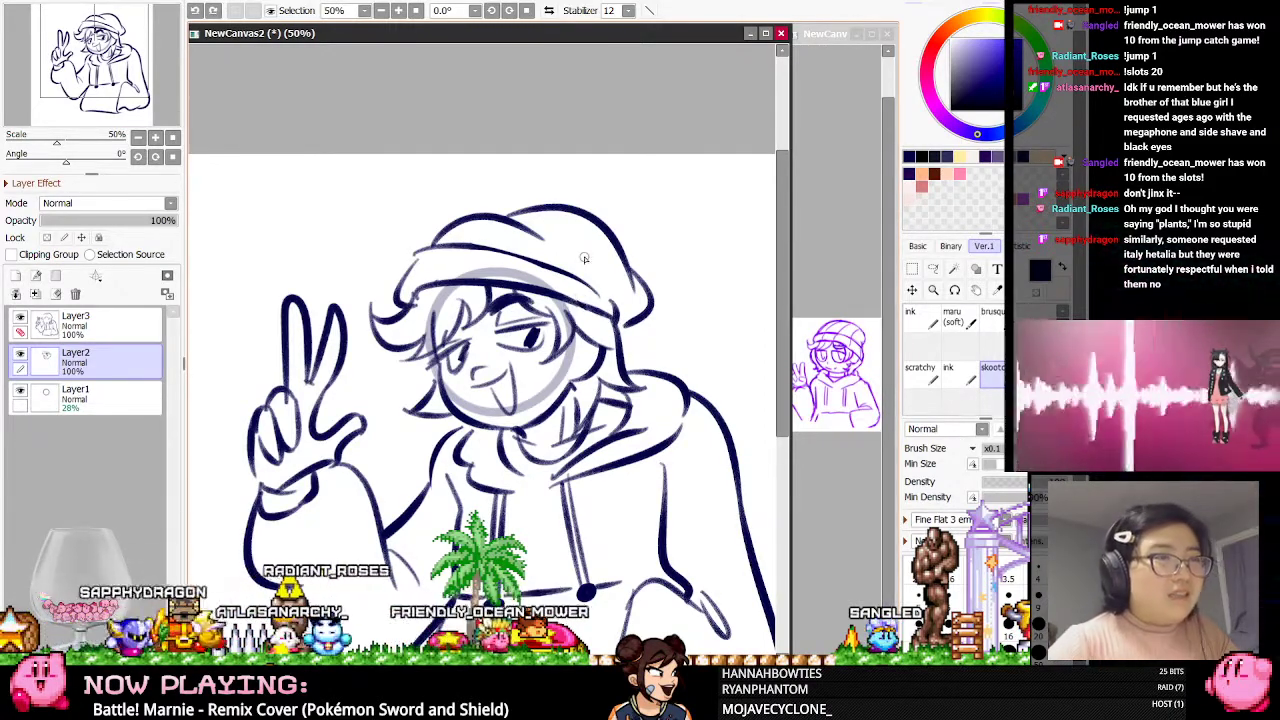
scroll(566, 232, "down", 1)
scroll(625, 215, "up", 1)
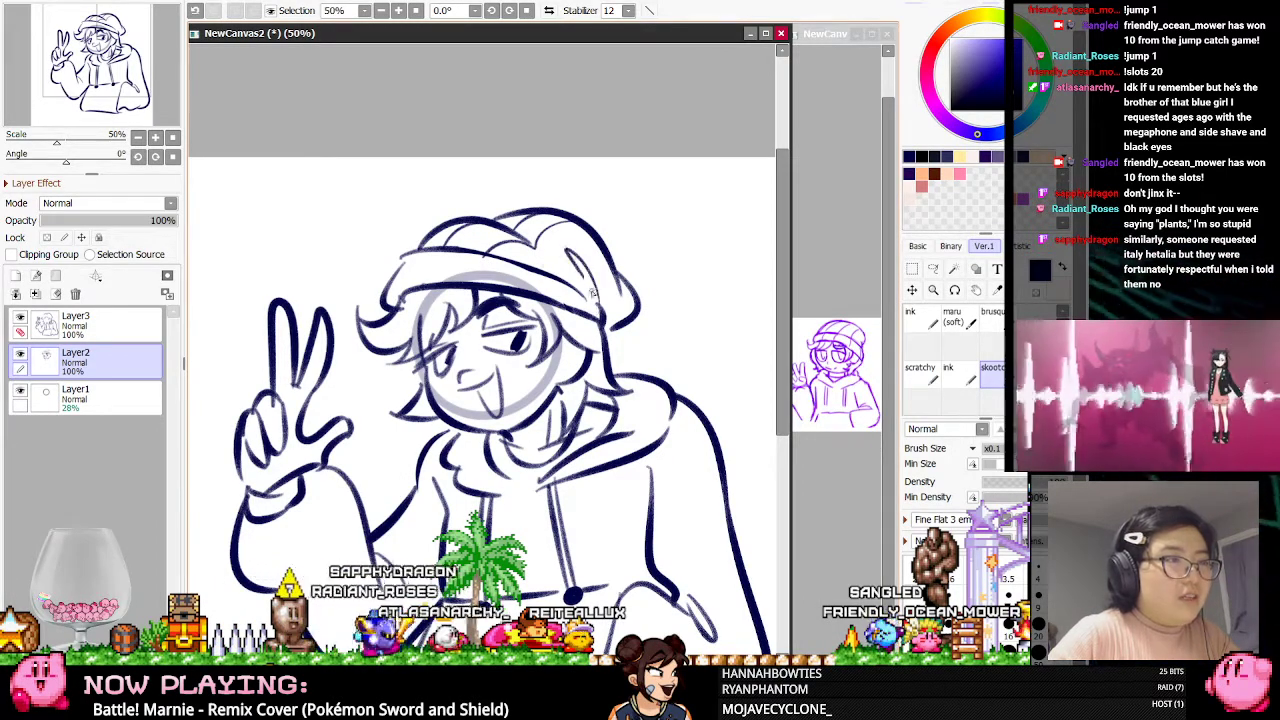
left_click_drag(564, 258, 591, 298)
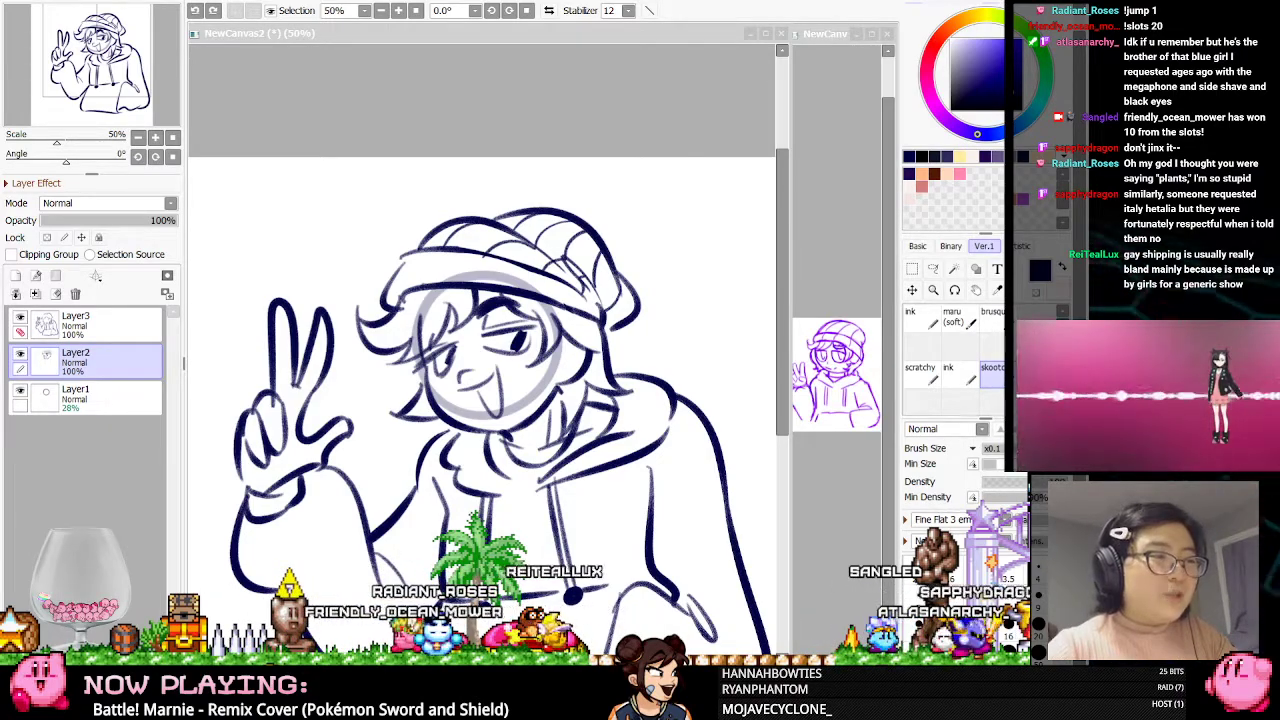
left_click(550, 605)
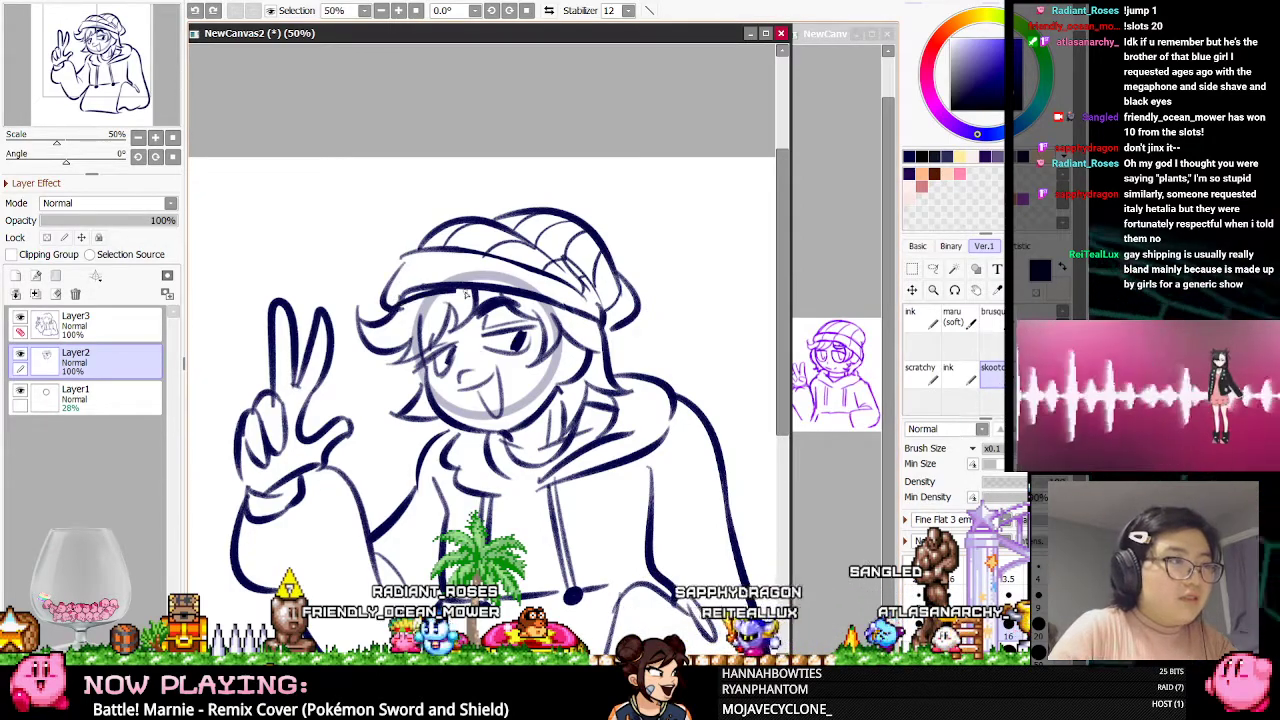
Draw a fold line along the beanie's brim with the view mirrored, and restore the normal view
key("e")
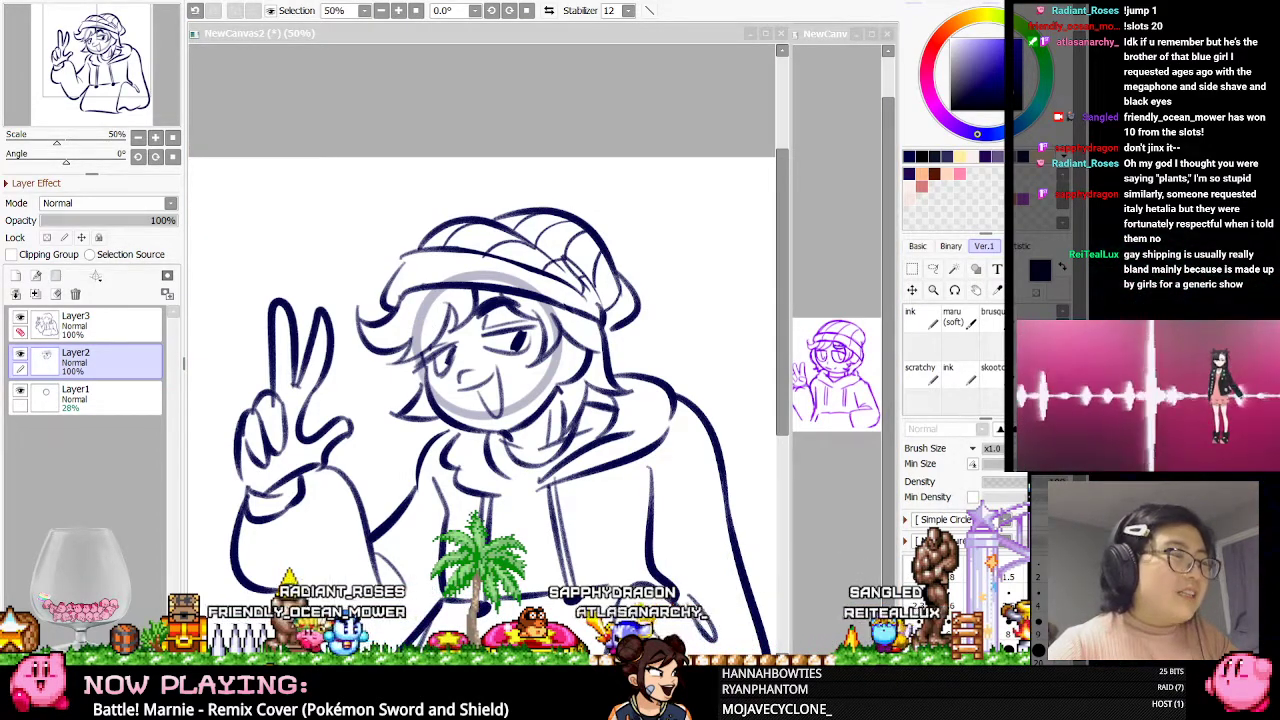
left_click(474, 281)
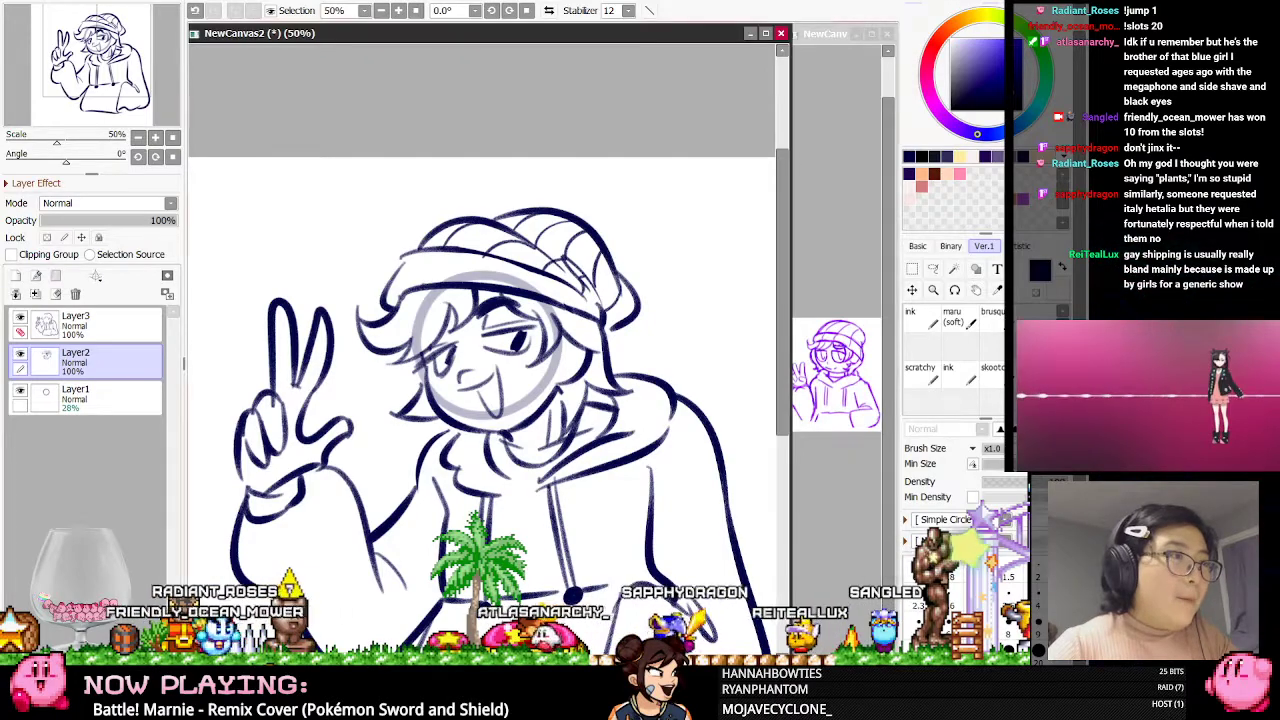
scroll(474, 281, "down", 4)
scroll(431, 234, "up", 2)
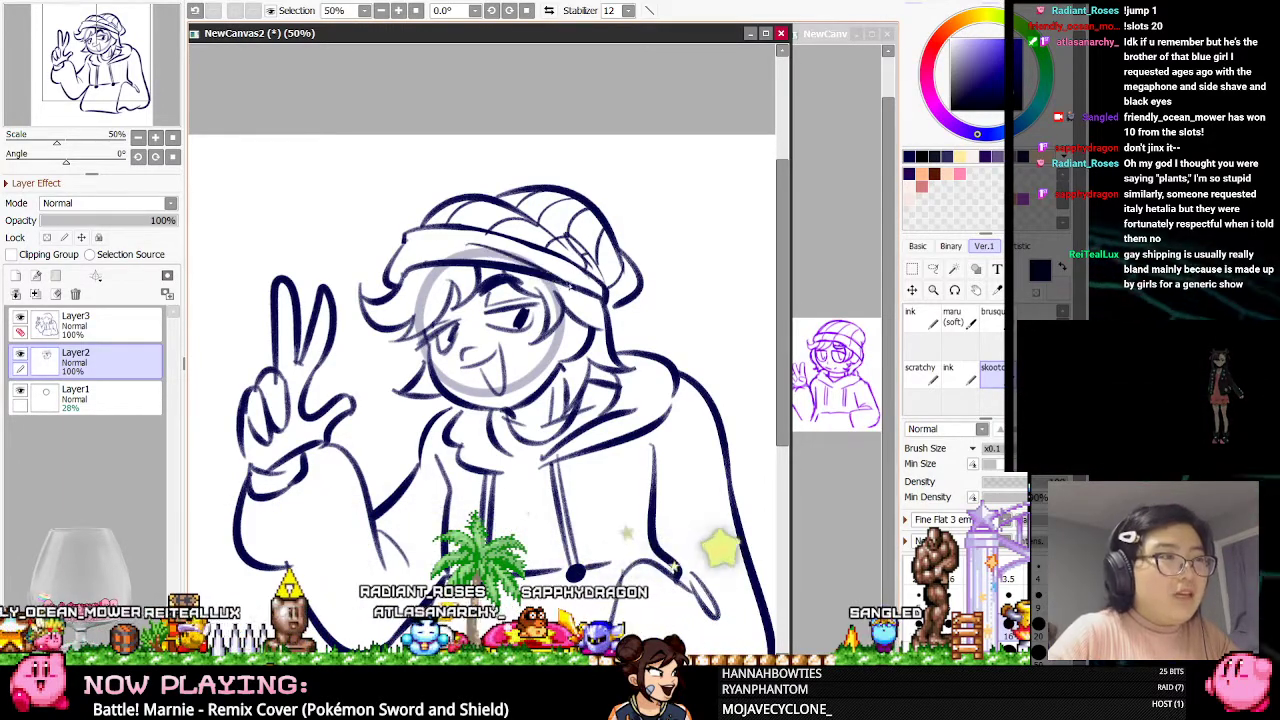
left_click(548, 10)
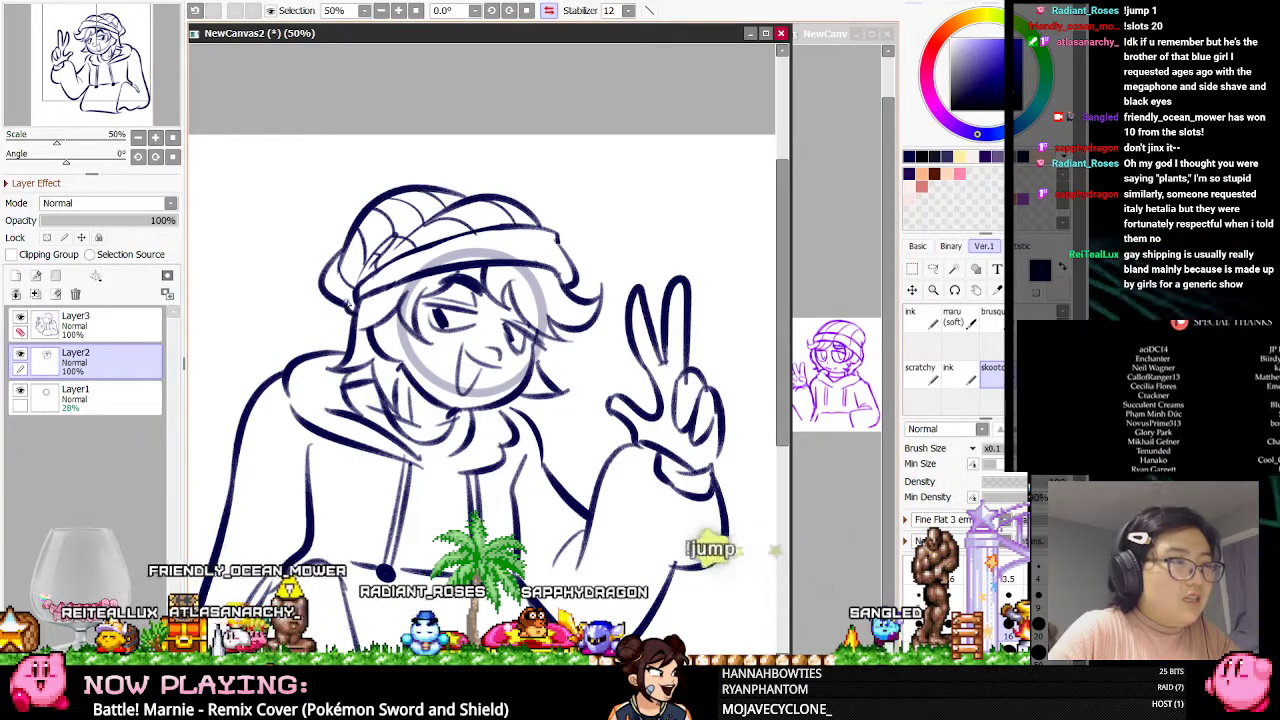
left_click_drag(368, 296, 490, 250)
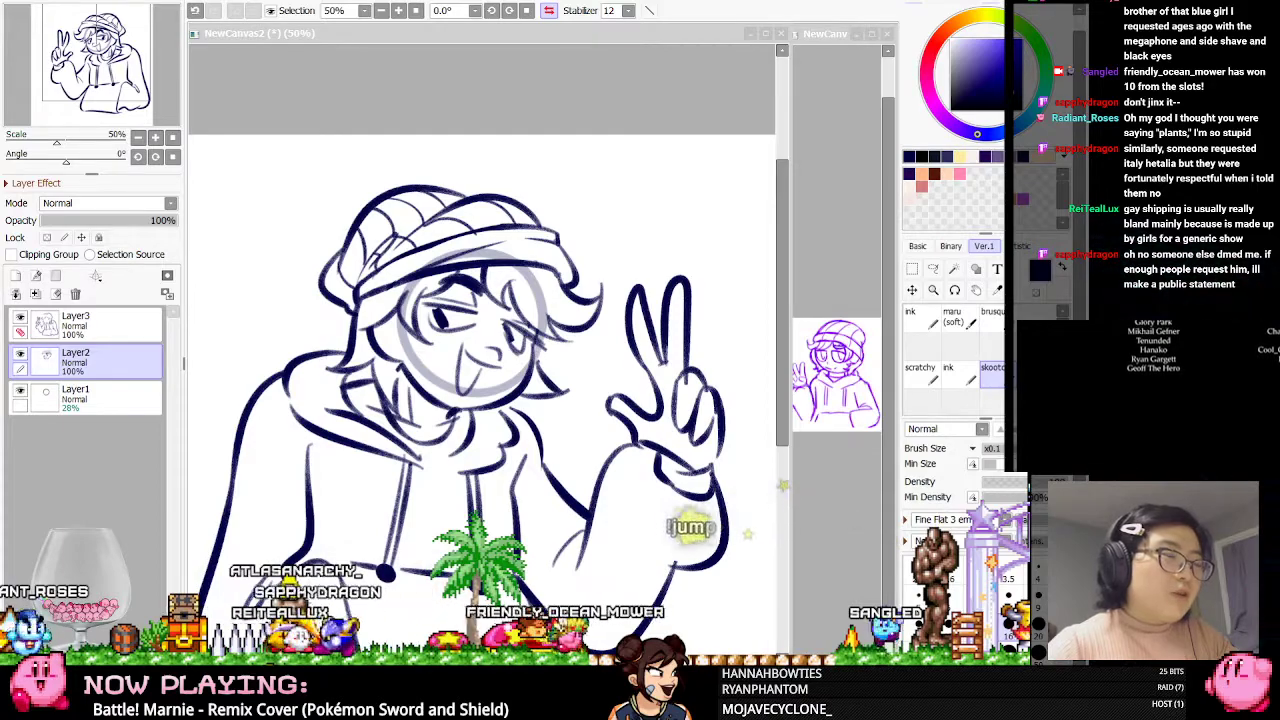
left_click(617, 143)
scroll(617, 143, "down", 4)
scroll(617, 143, "up", 3)
left_click(549, 12)
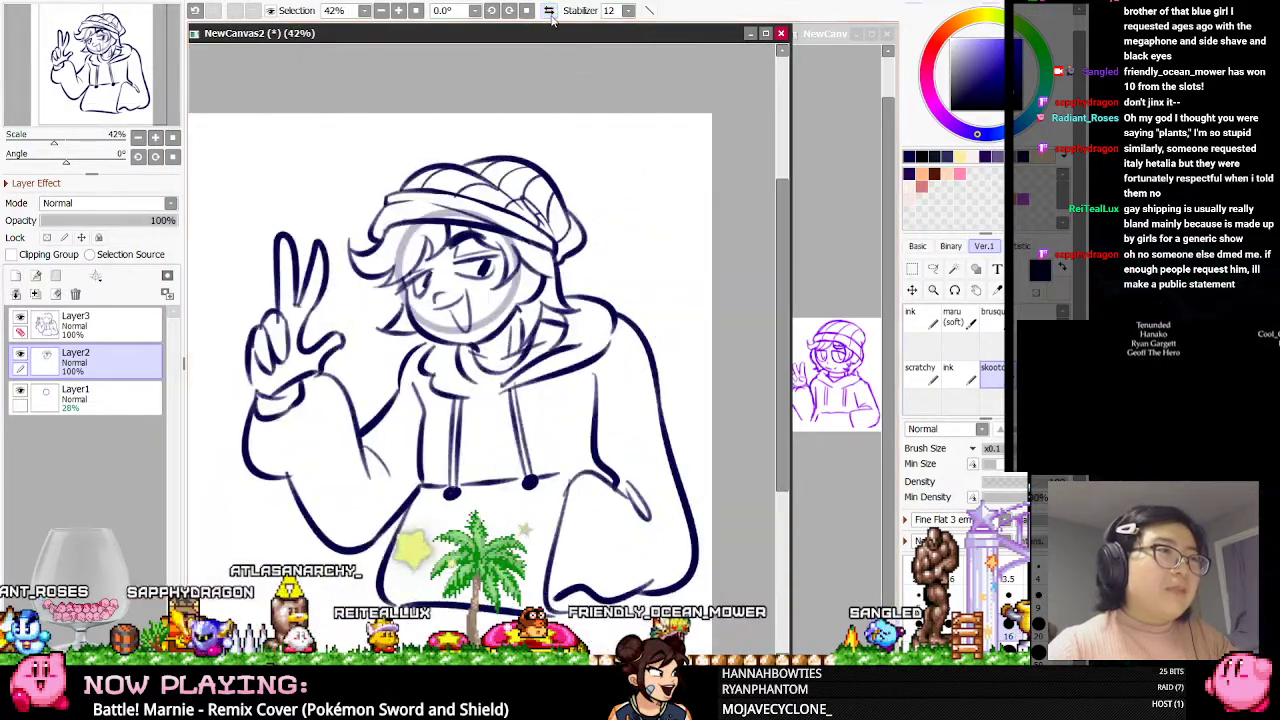
Erase stray sketch lines where the hair meets the hood behind the neck
scroll(516, 200, "down", 2)
scroll(448, 260, "up", 2)
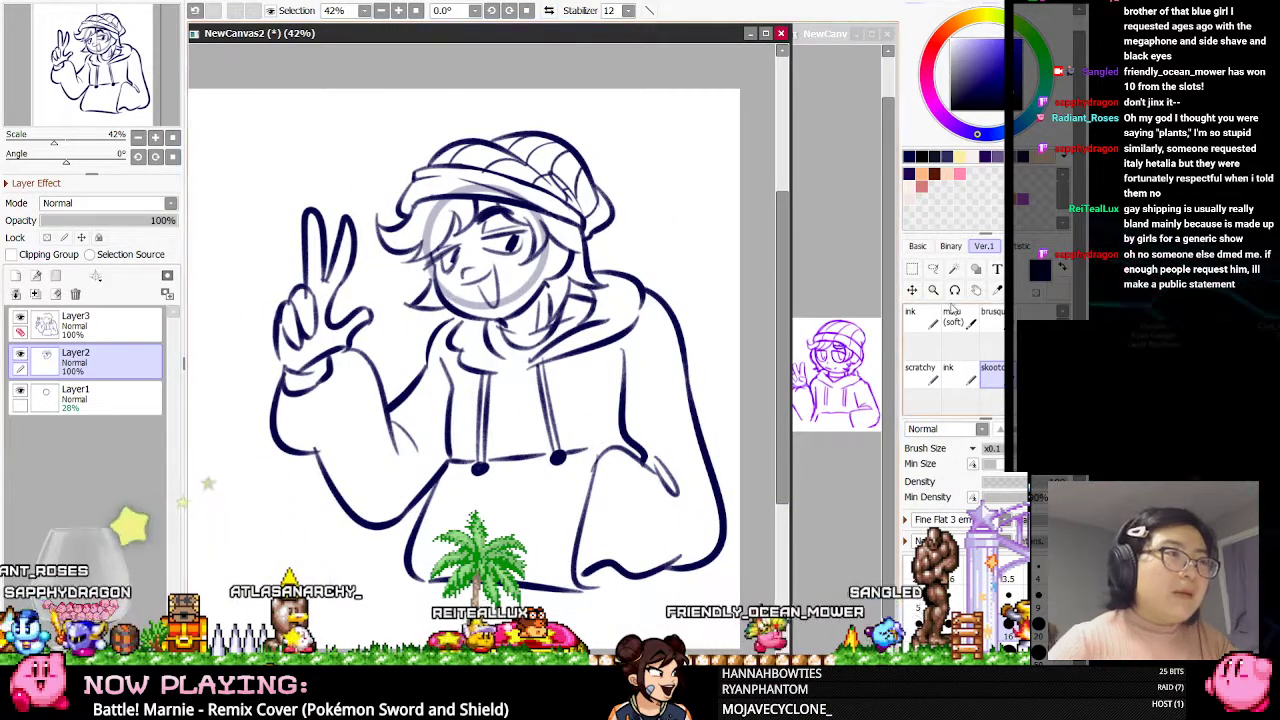
key("e")
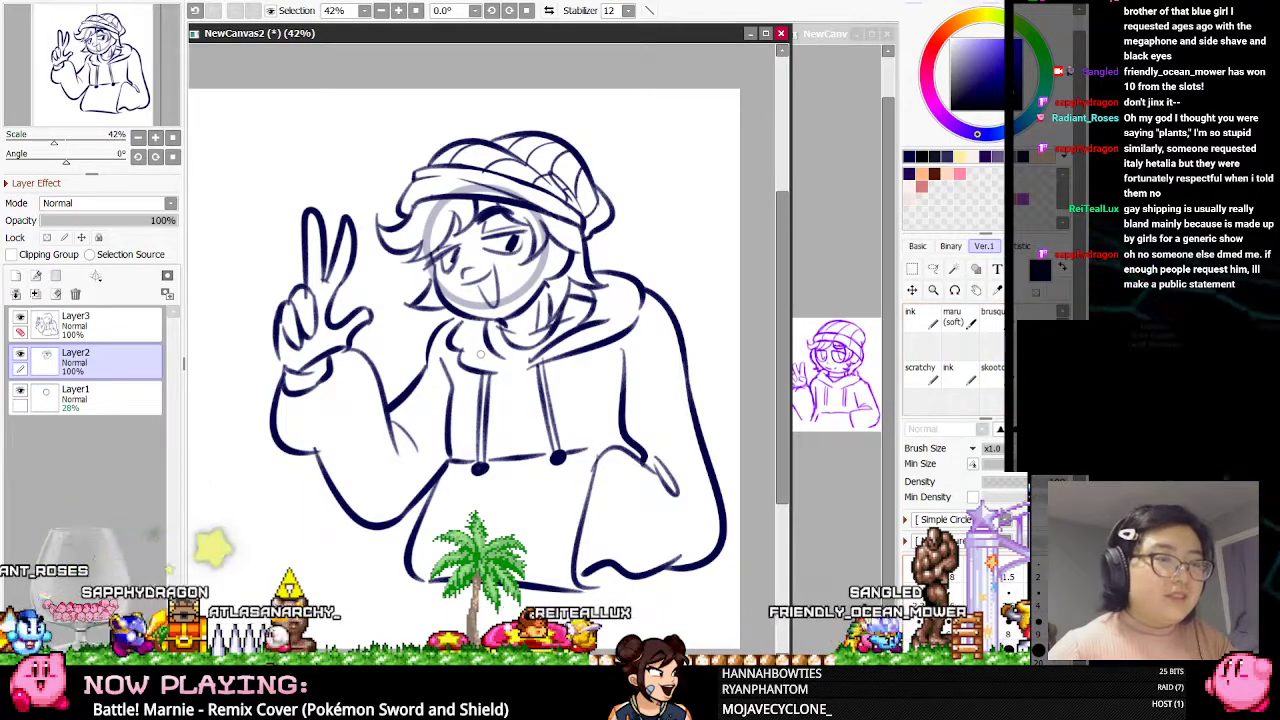
left_click_drag(628, 287, 600, 268)
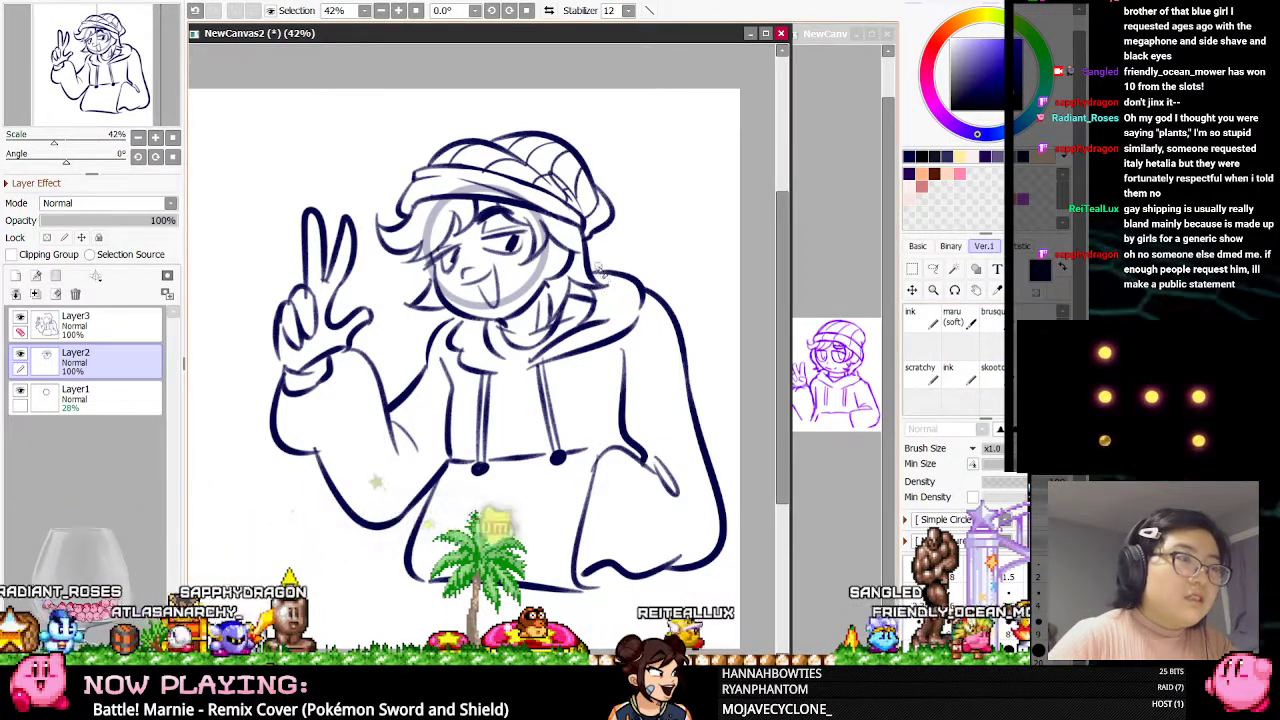
left_click(25, 318)
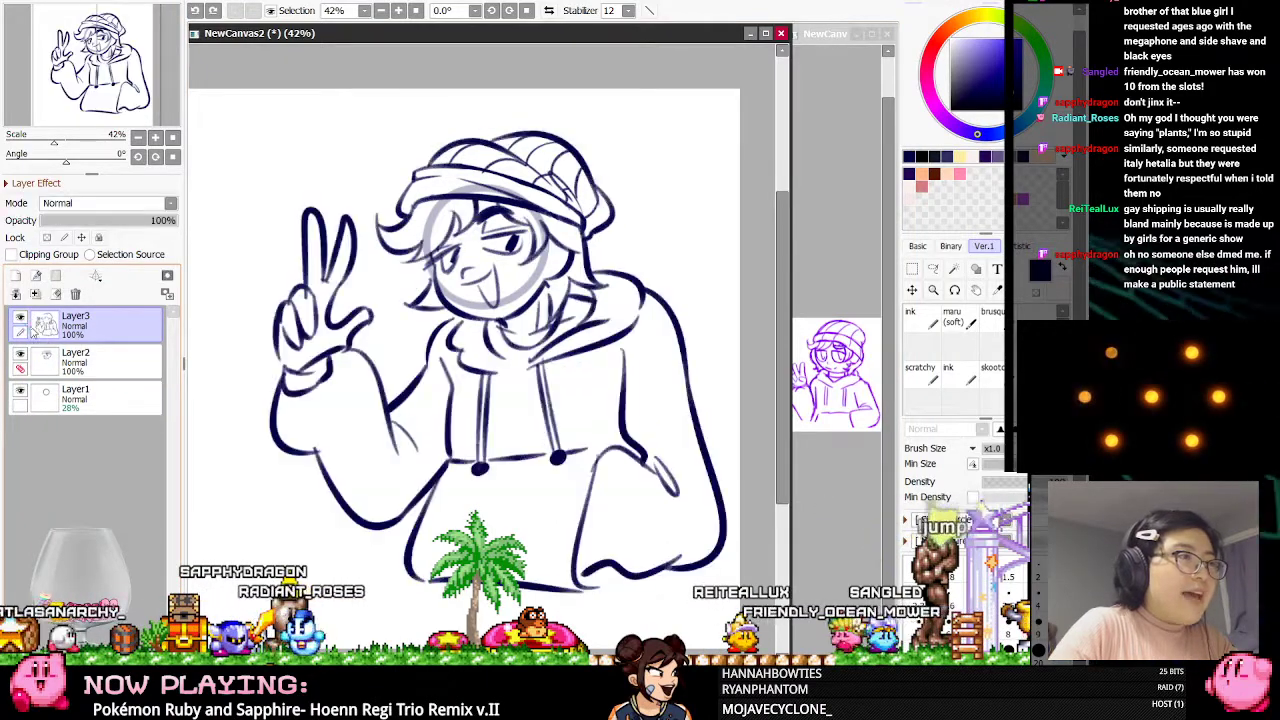
left_click(40, 360)
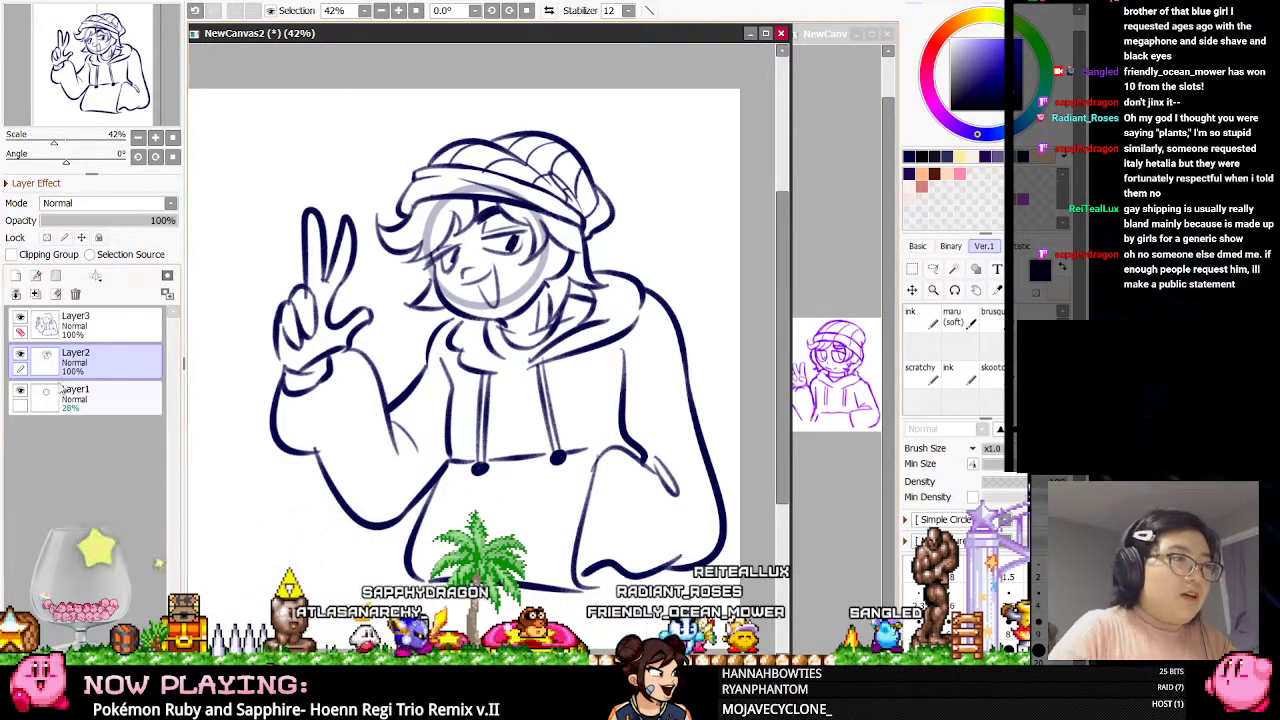
Merge Layer3 down into Layer2 and add a new empty layer above it
left_click(48, 325)
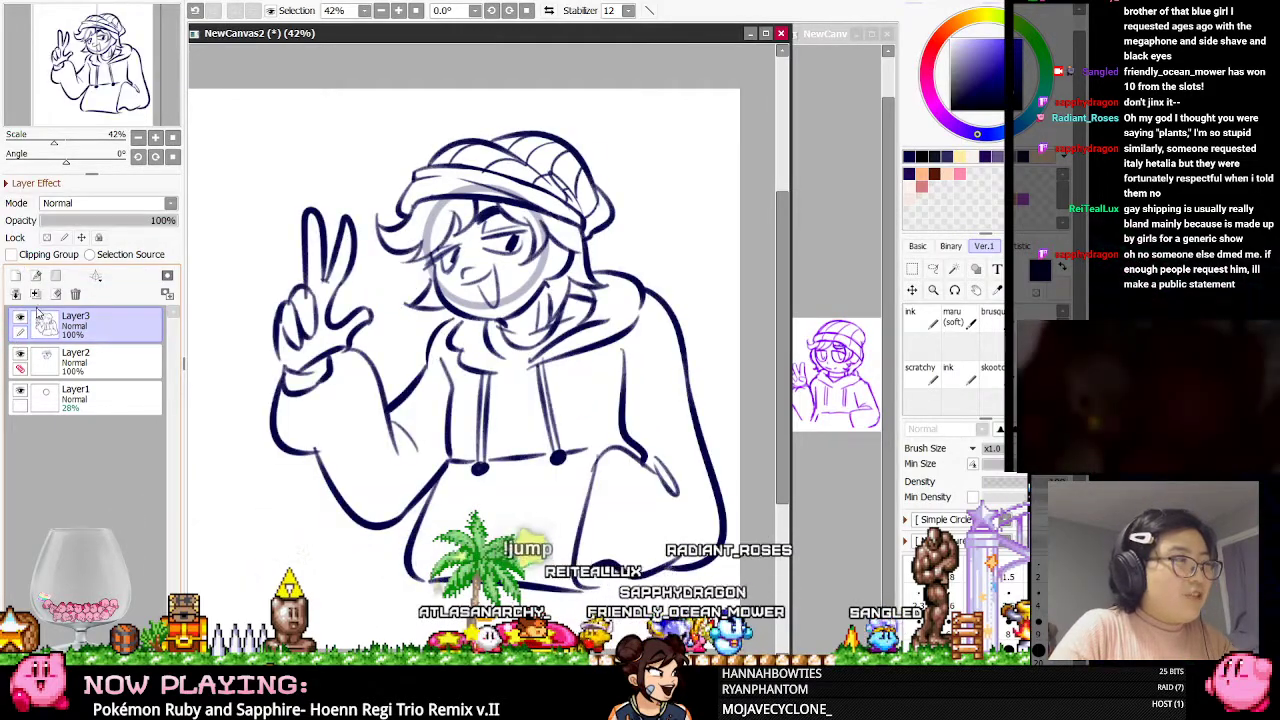
left_click(35, 294)
scroll(573, 376, "down", 1)
scroll(559, 414, "up", 2)
left_click(19, 317)
left_click(19, 317)
left_click(15, 276)
Draw the hoodie's lower hem line beneath the front pocket on the new layer
left_click(992, 369)
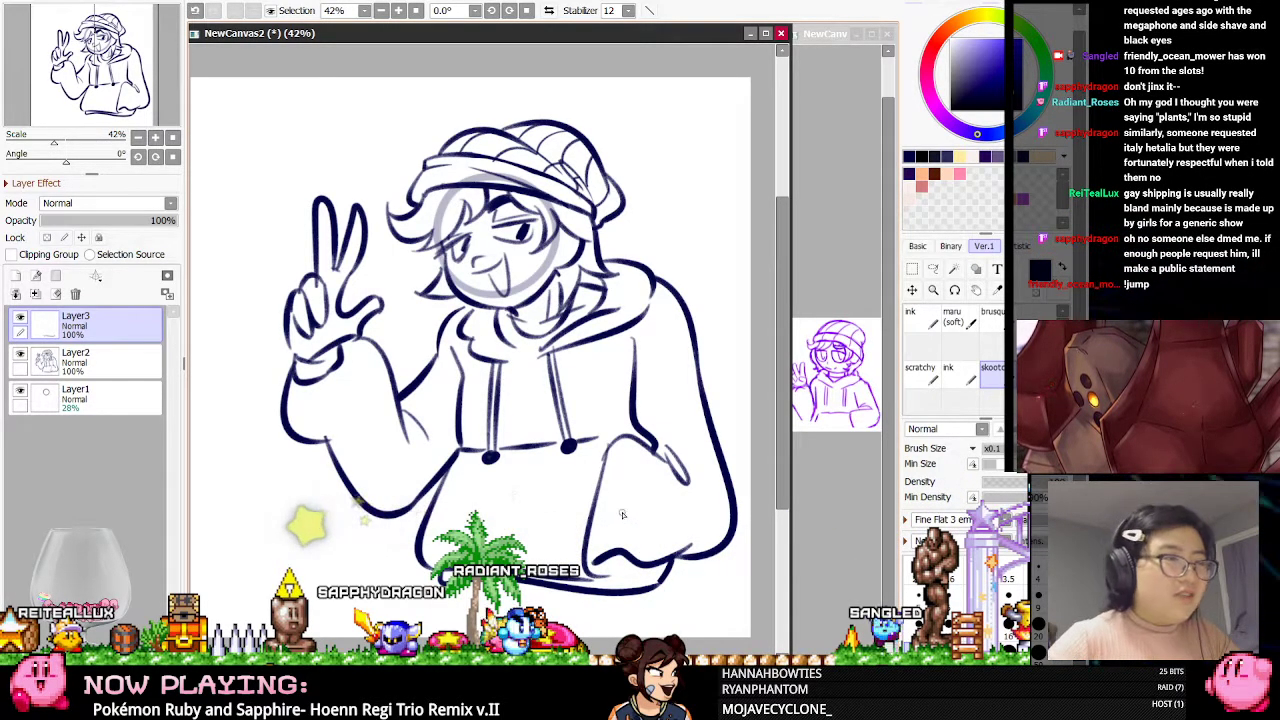
scroll(584, 420, "down", 3)
scroll(548, 397, "up", 5)
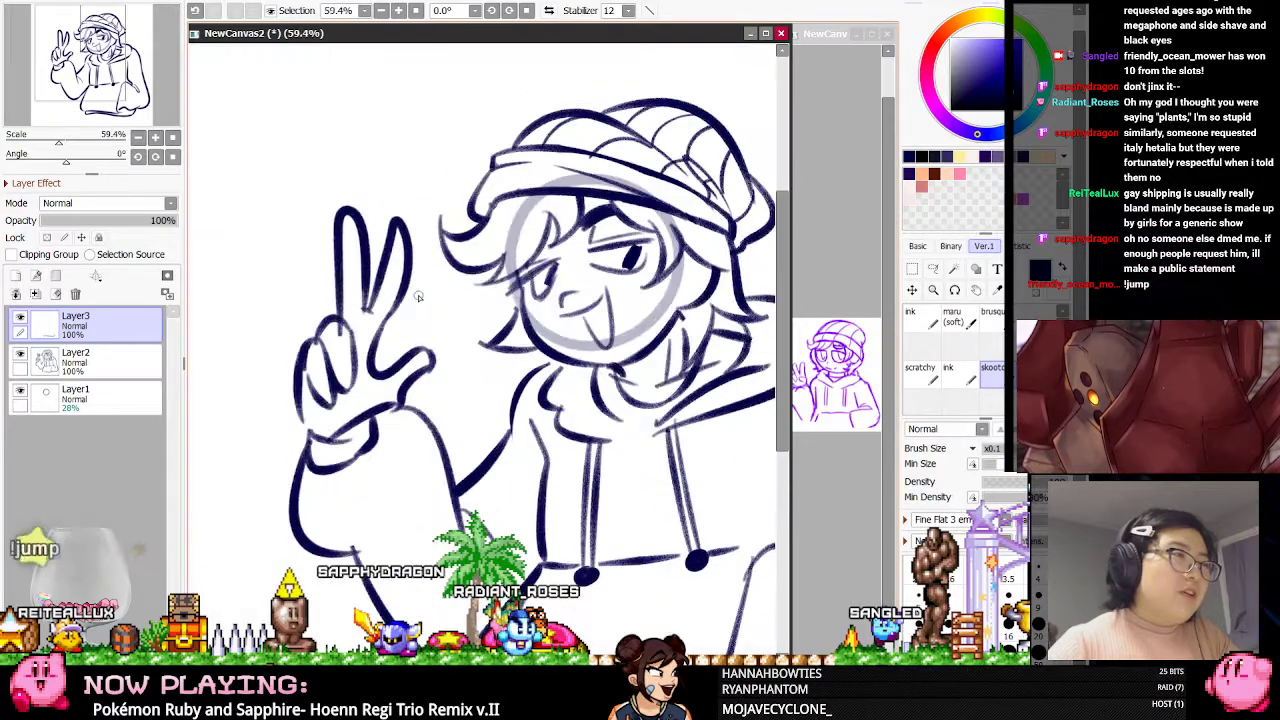
Make the merged Layer2 active and hide Layer1 with the head's guide circle
key("e")
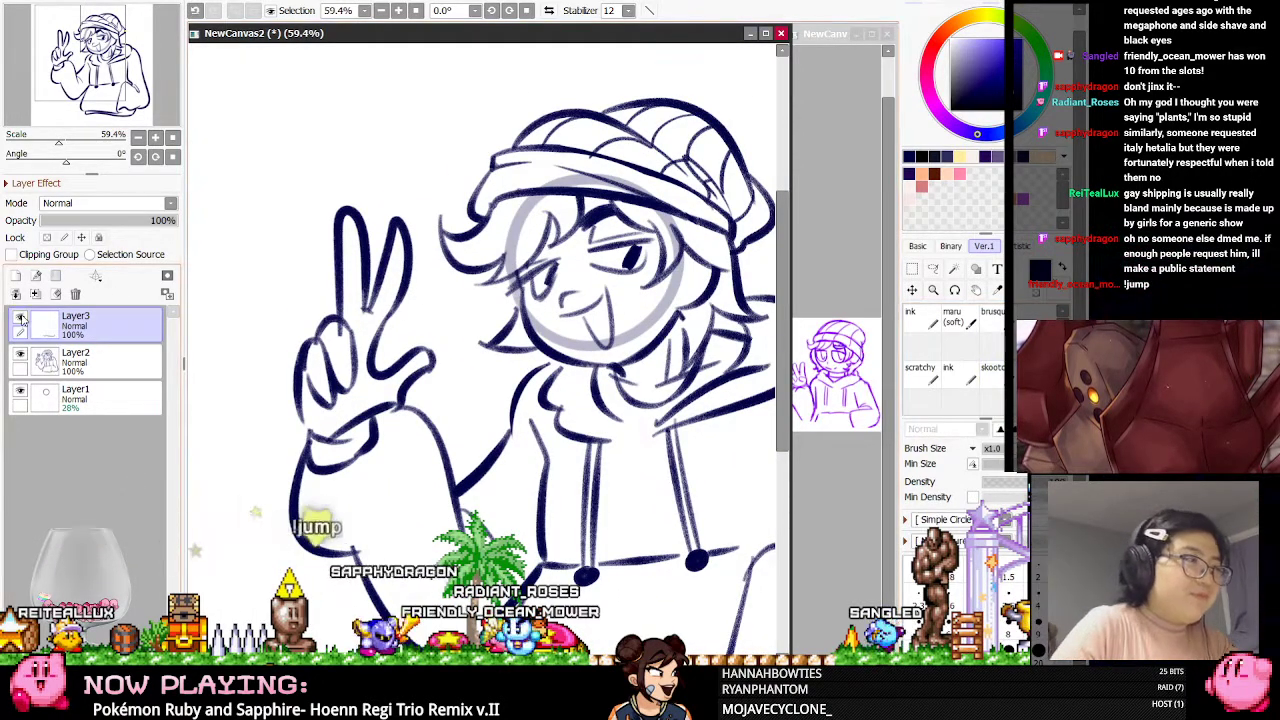
left_click(20, 366)
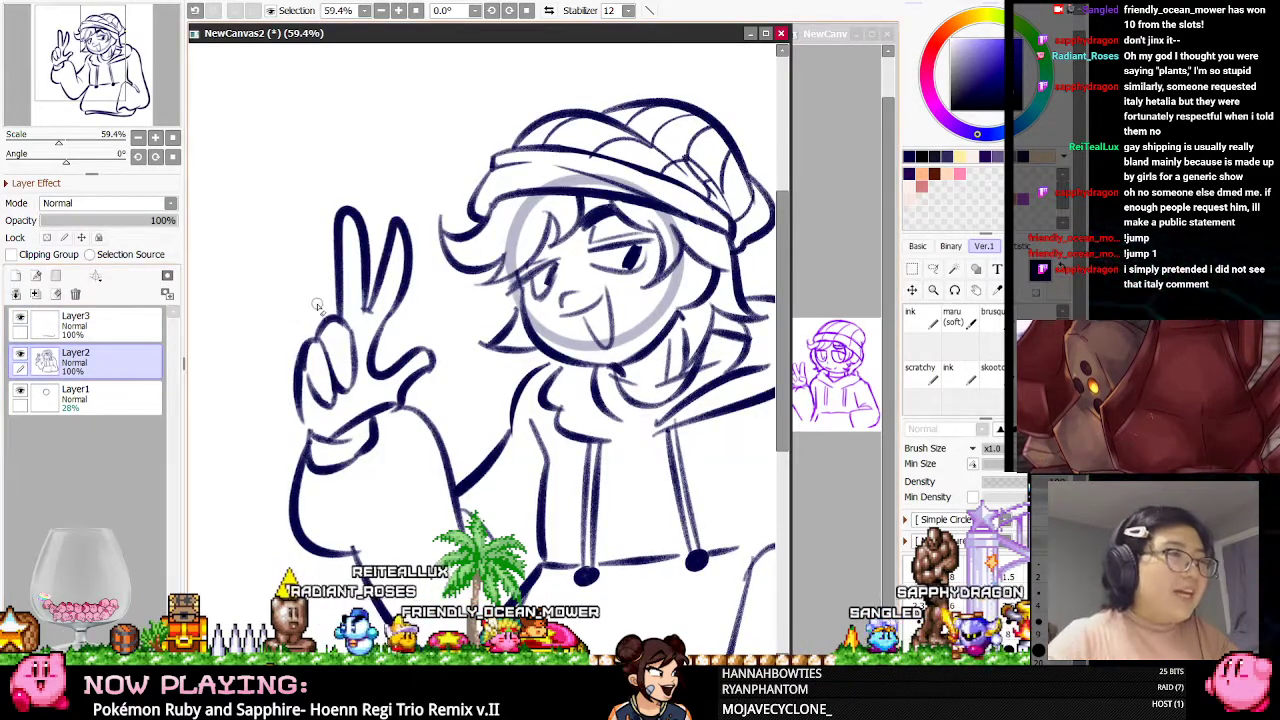
scroll(316, 305, "down", 4)
scroll(316, 305, "up", 3)
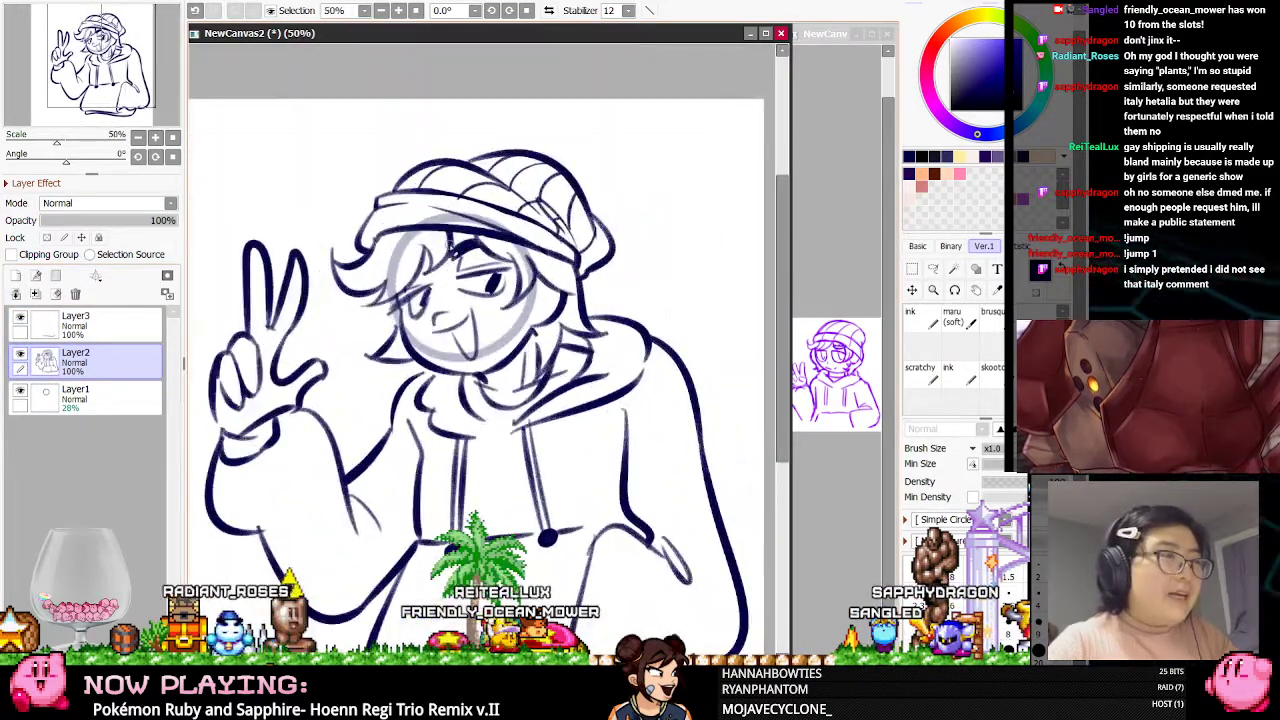
scroll(453, 247, "up", 2)
left_click(20, 354)
left_click(20, 354)
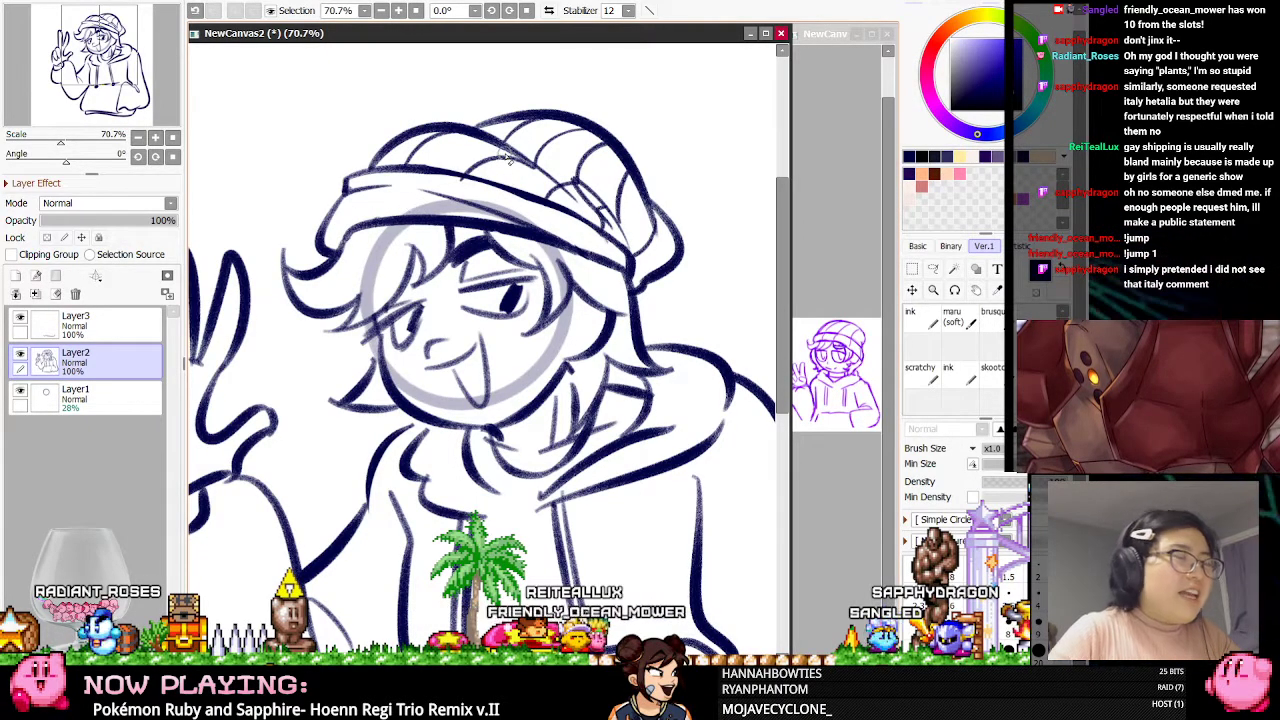
scroll(478, 174, "down", 2)
scroll(458, 301, "up", 2)
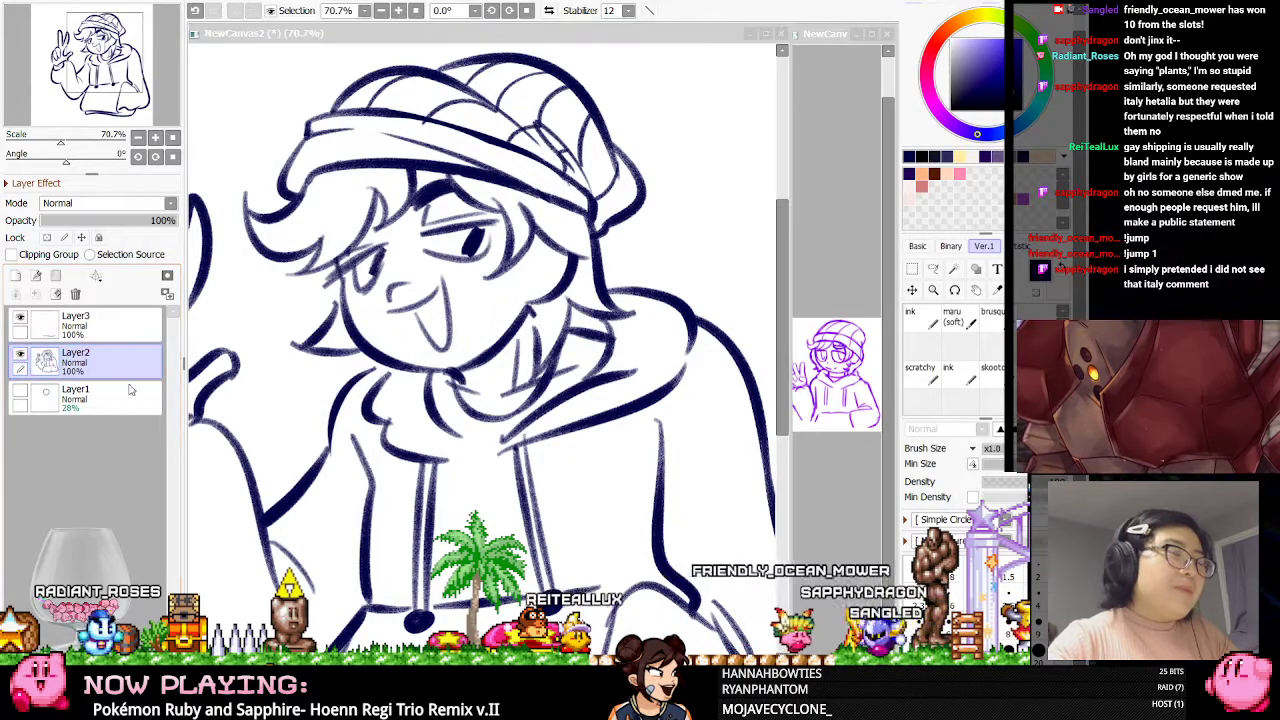
Mirror the view and erase the pointed hair tuft beside the jaw on the peace-sign side
left_click(990, 372)
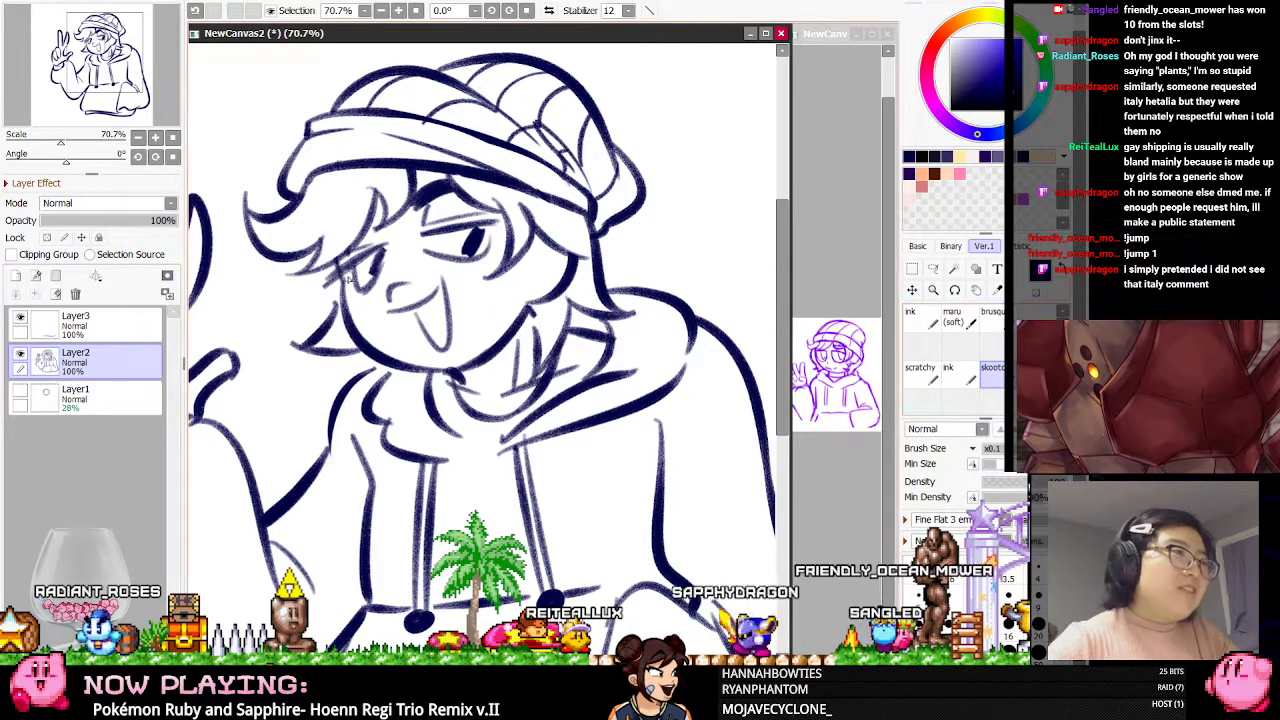
left_click(548, 10)
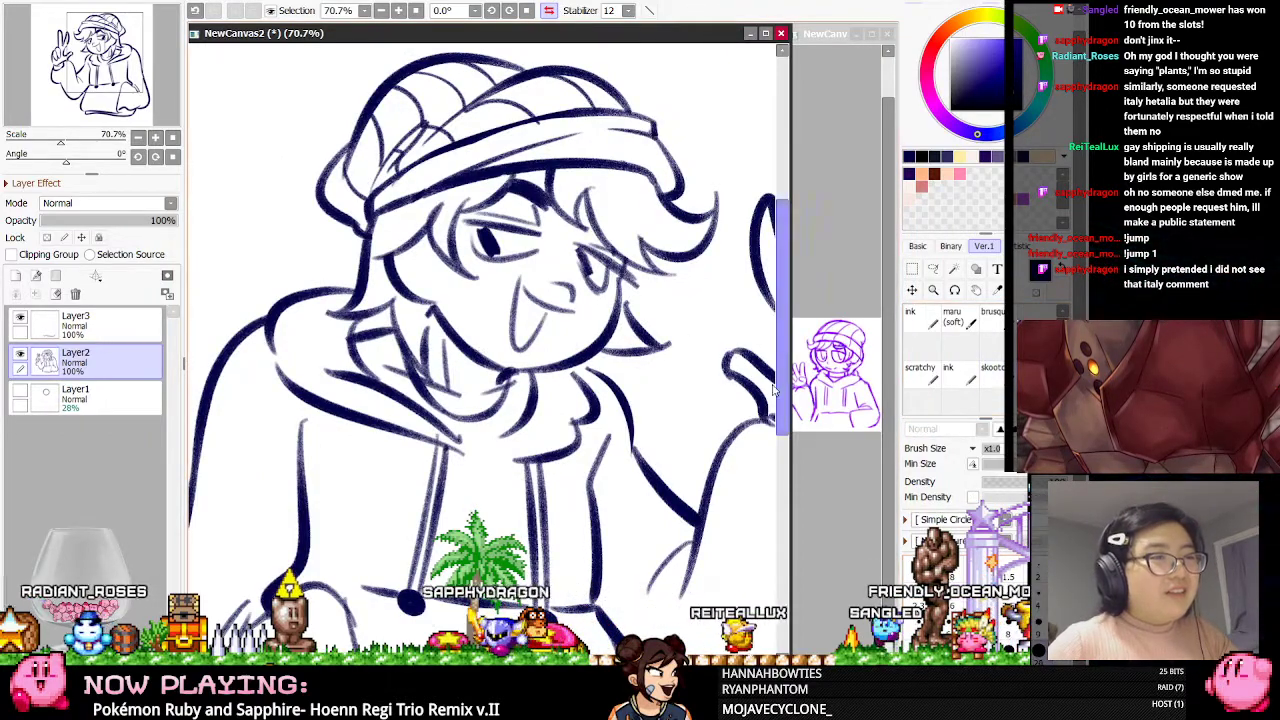
key("e")
mouse_move(628, 304)
left_mouse_down()
mouse_move(638, 328)
mouse_move(606, 353)
left_mouse_up()
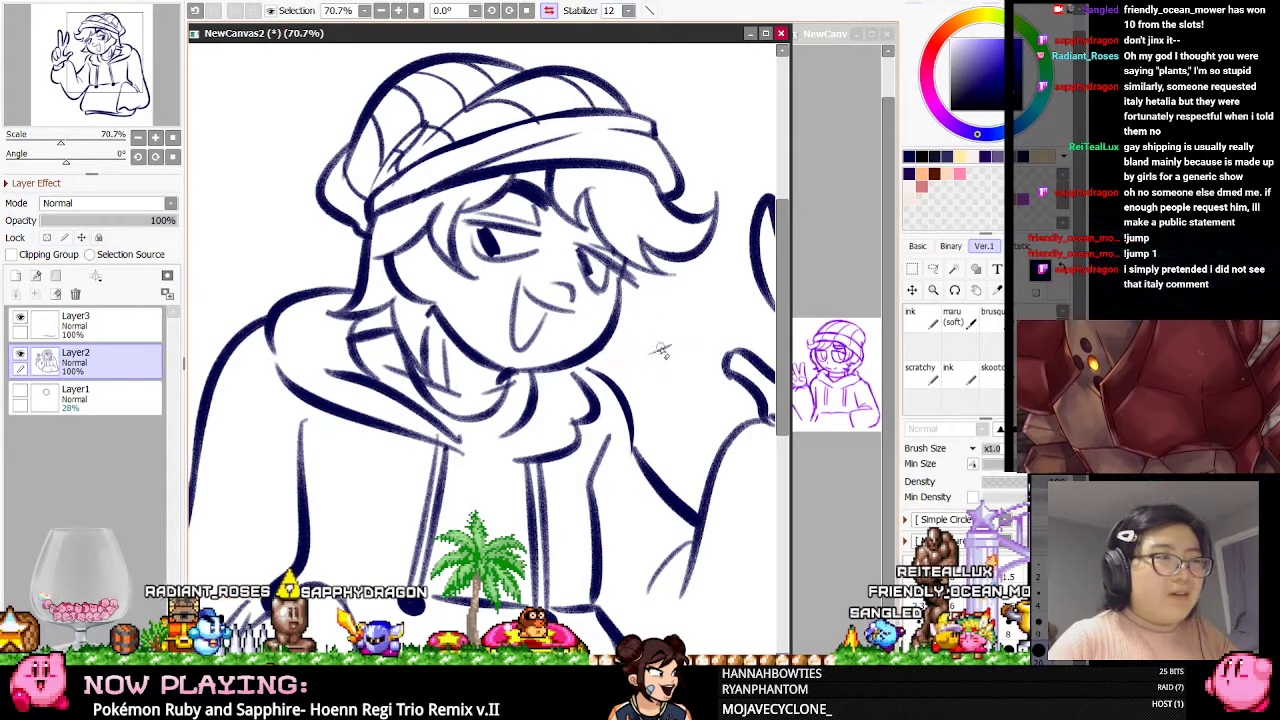
Draw the ear beneath the side hair and redraw the pointed tuft beside the jaw, returning to the unmirrored view
key("b")
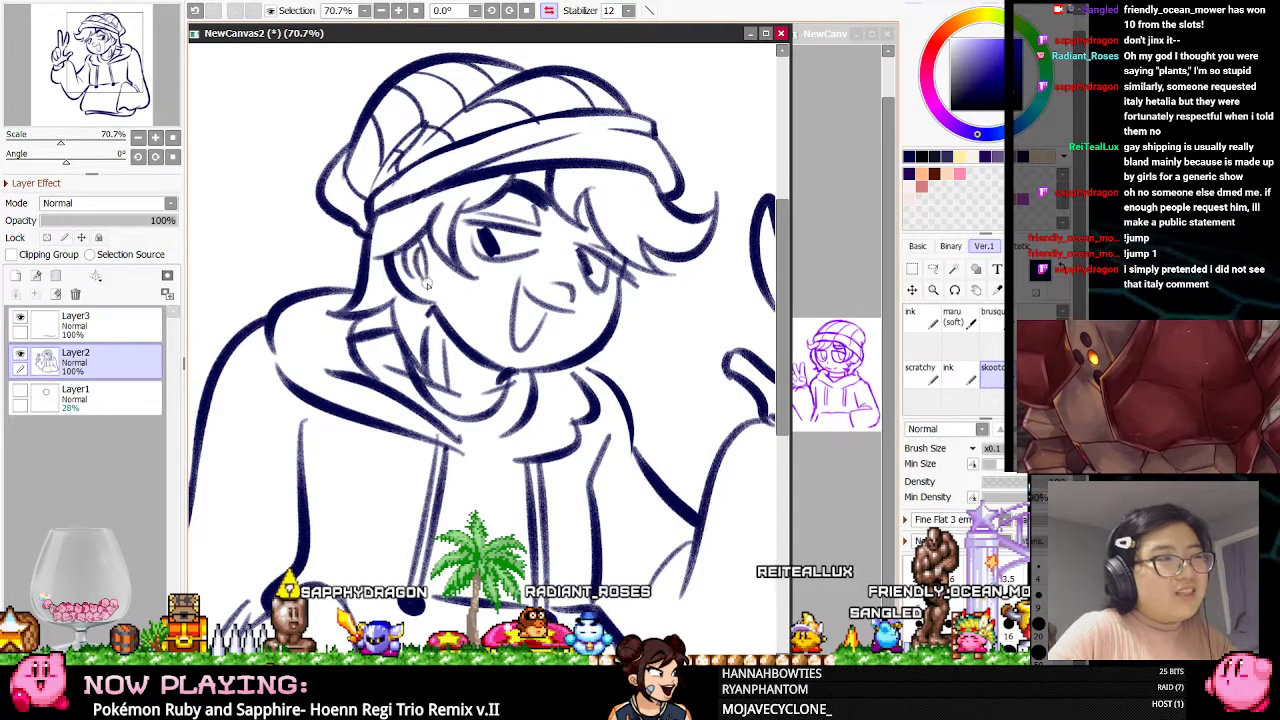
left_click(548, 11)
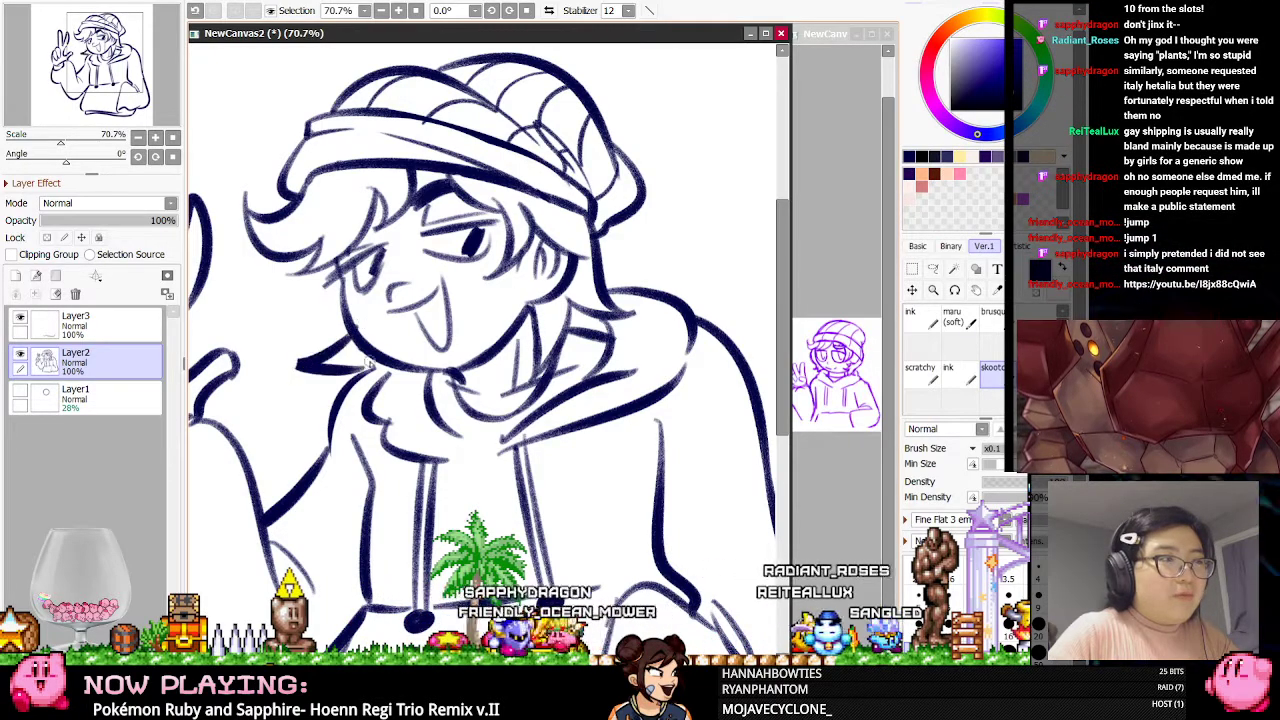
key("ctrl+z")
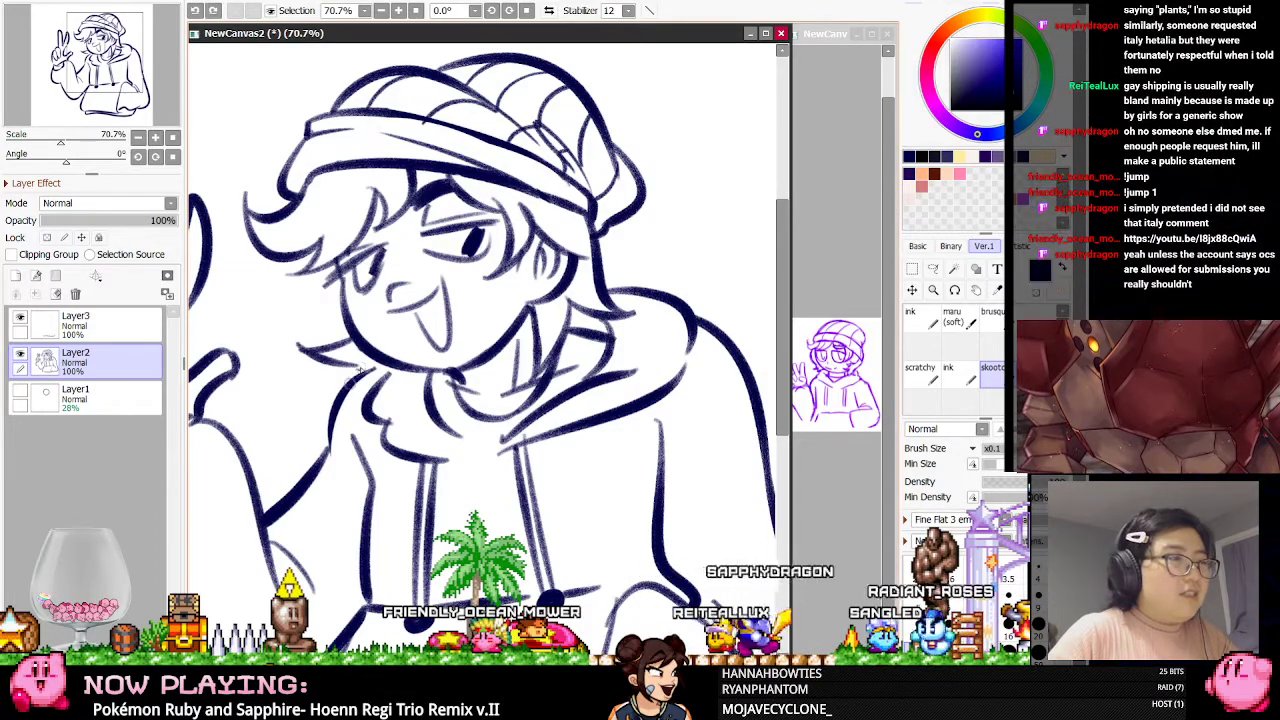
key("alt+Tab")
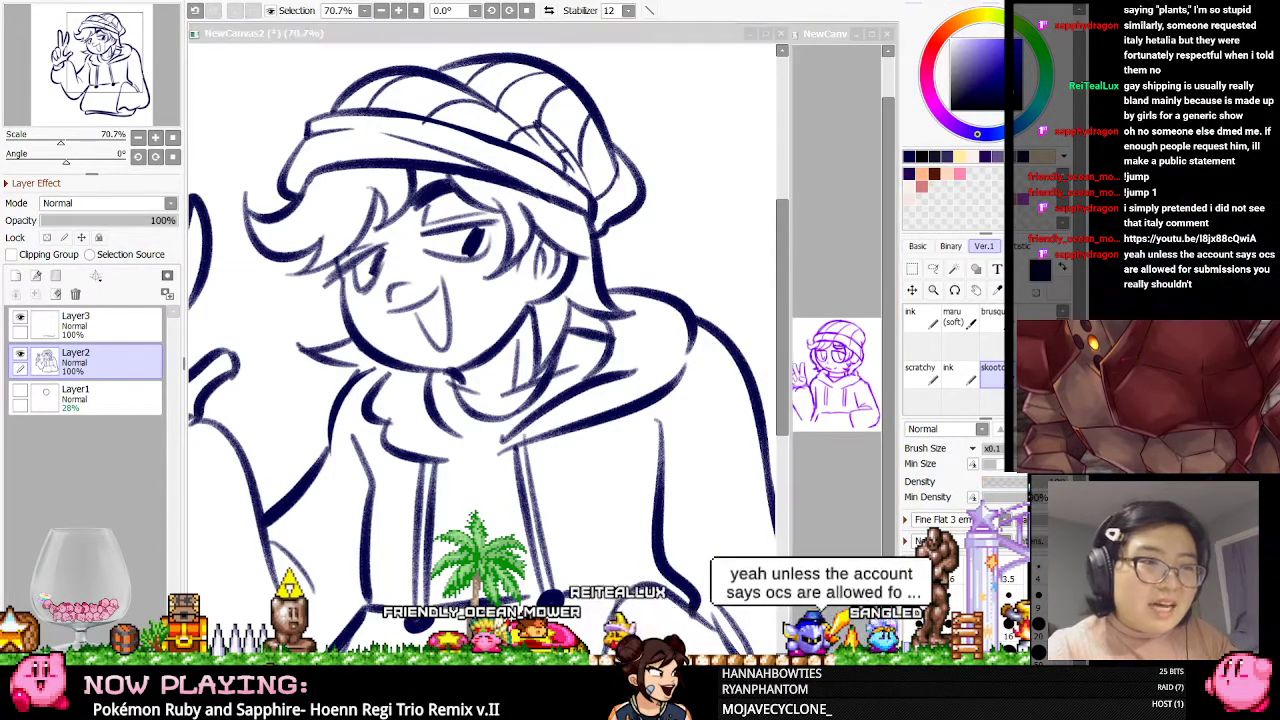
left_click(606, 457)
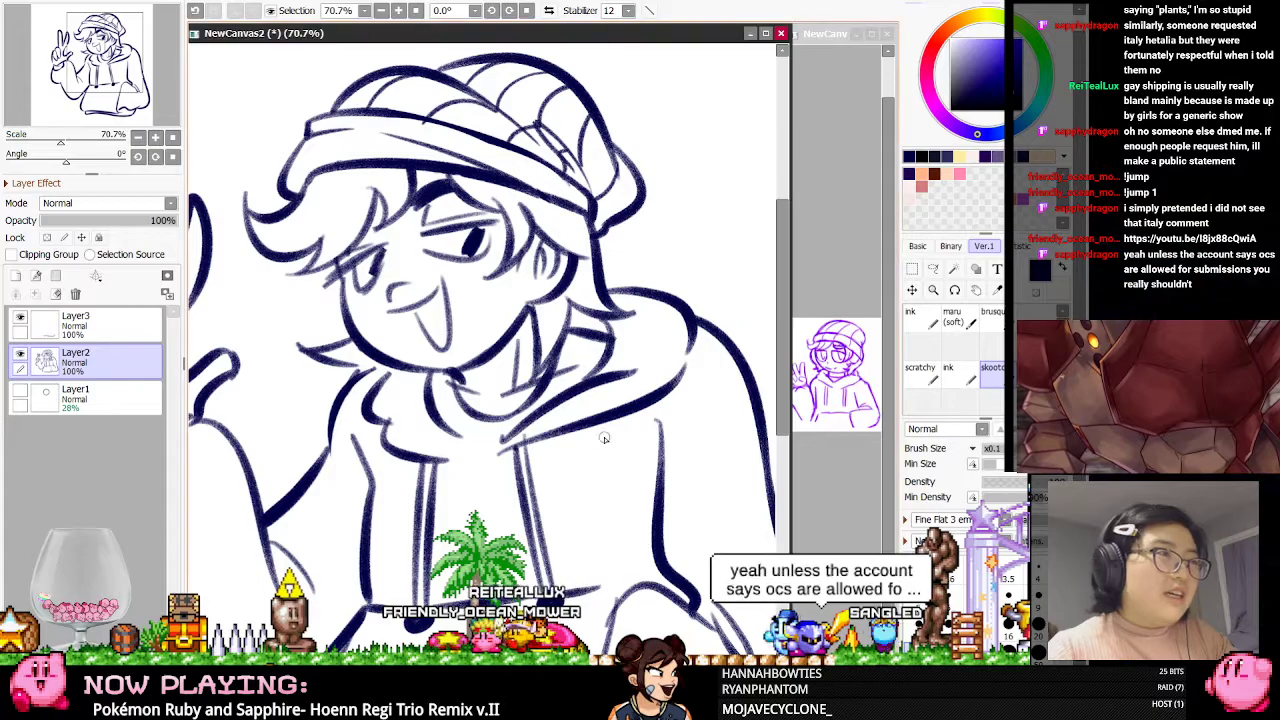
scroll(606, 457, "down", 3)
scroll(548, 313, "up", 2)
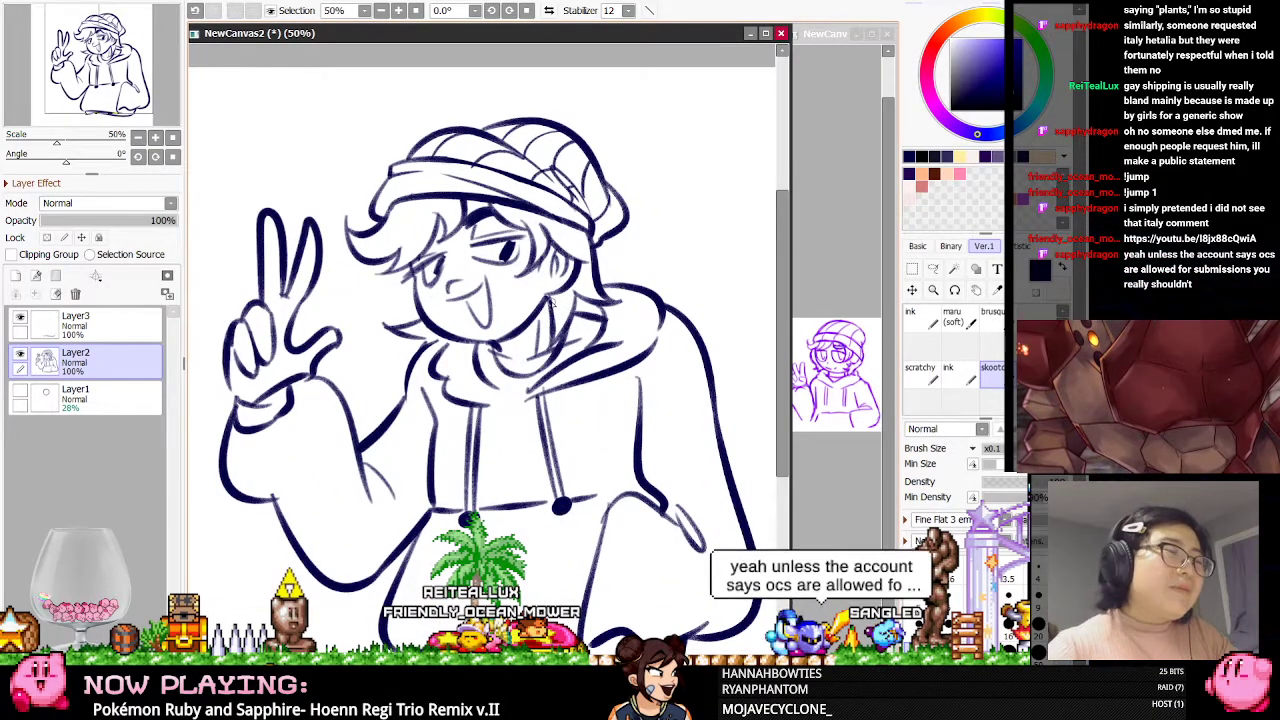
left_click(933, 271)
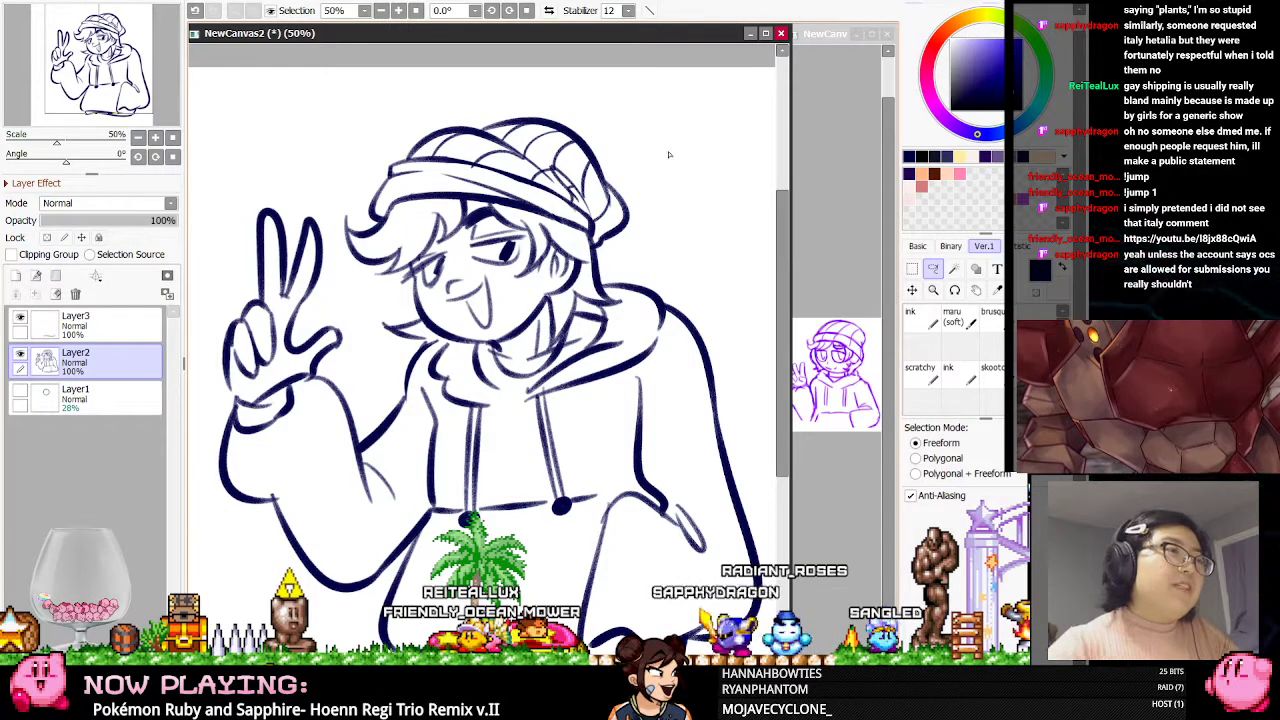
scroll(677, 160, "down", 2)
scroll(606, 222, "up", 2)
scroll(605, 222, "up", 1)
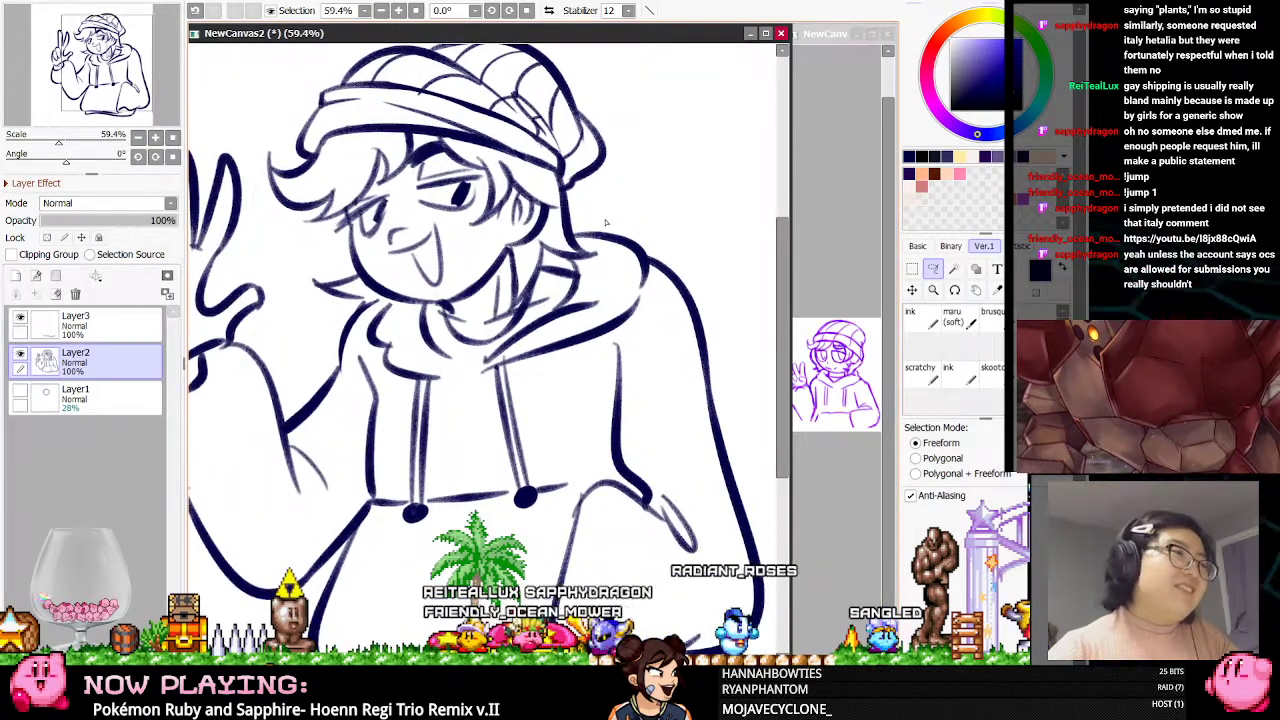
key("b")
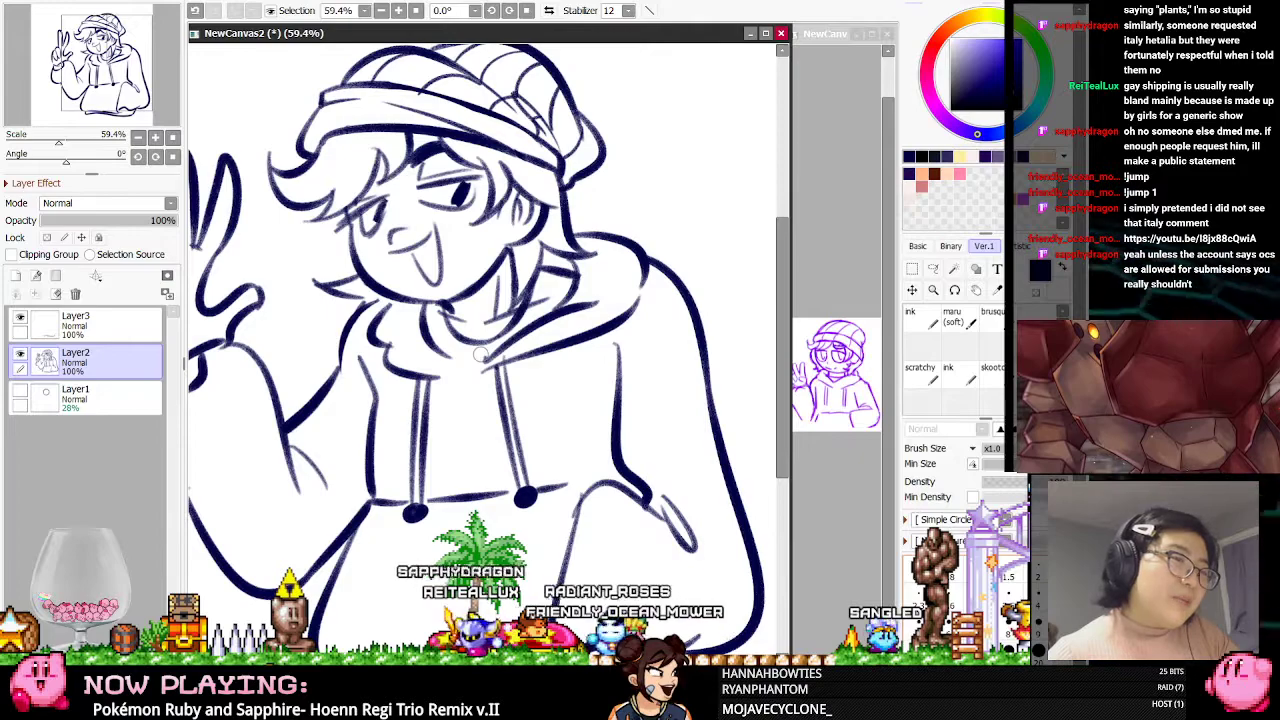
Erase the hood's outer outline above the shoulder and redraw it as a rounder curve from behind the neck
mouse_move(587, 230)
left_mouse_down()
mouse_move(600, 258)
mouse_move(615, 251)
mouse_move(603, 226)
mouse_move(630, 274)
left_mouse_up()
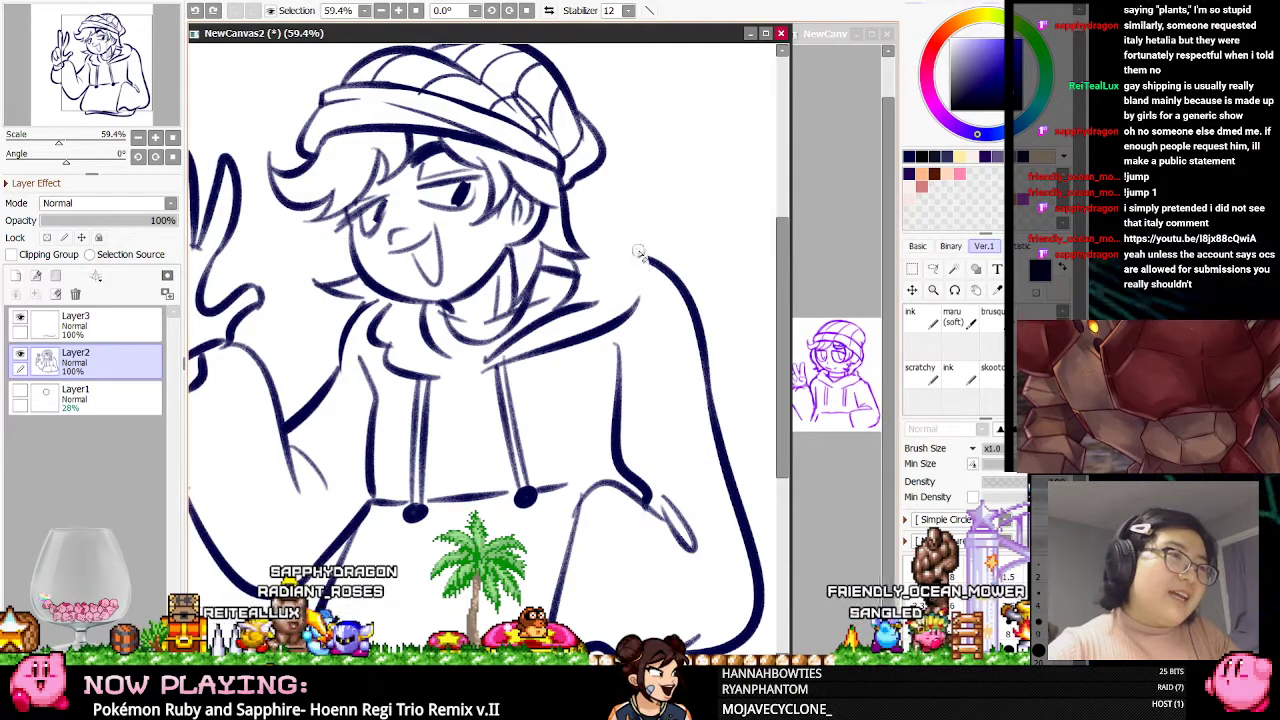
left_click(1000, 371)
left_click_drag(580, 248, 620, 268)
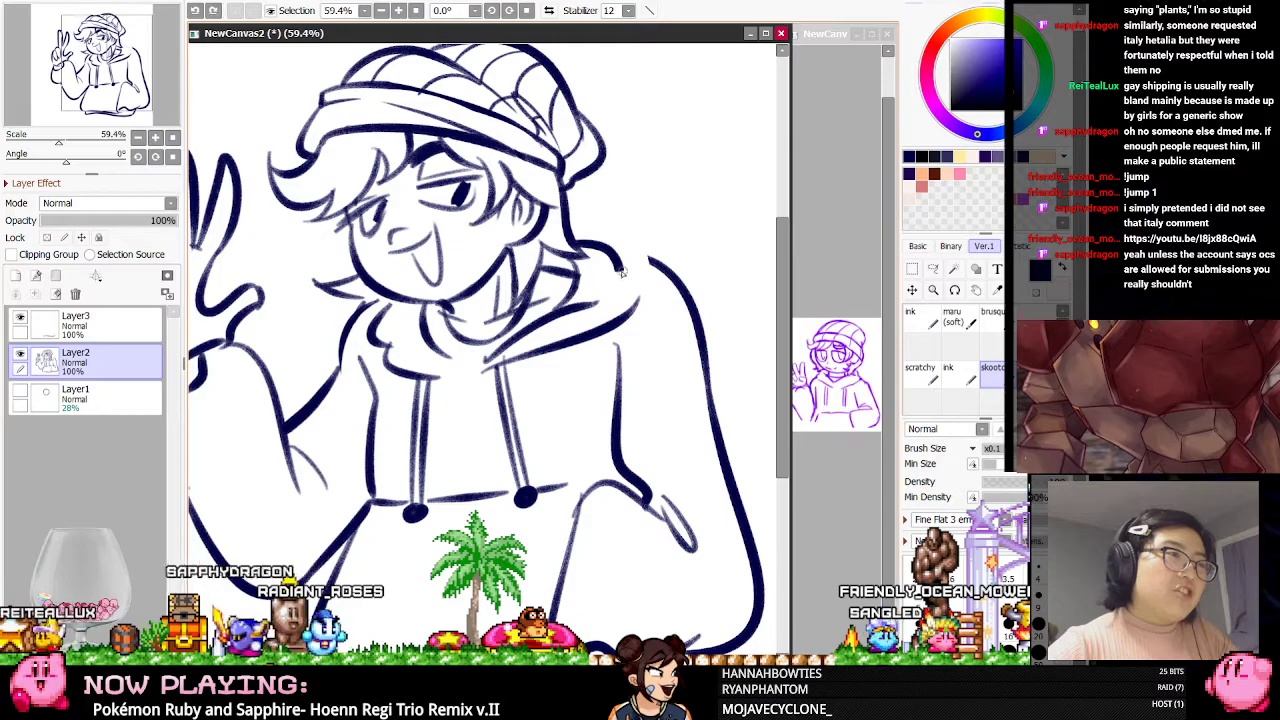
scroll(620, 272, "down", 2)
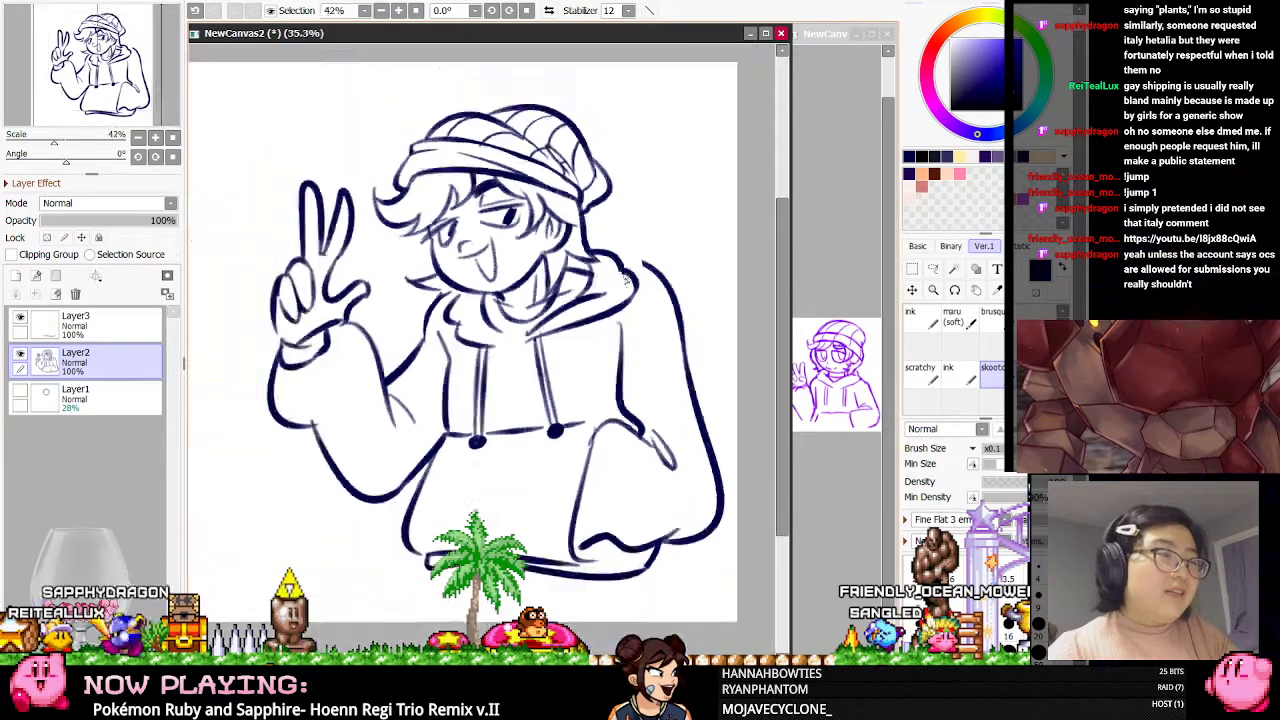
scroll(623, 274, "up", 2)
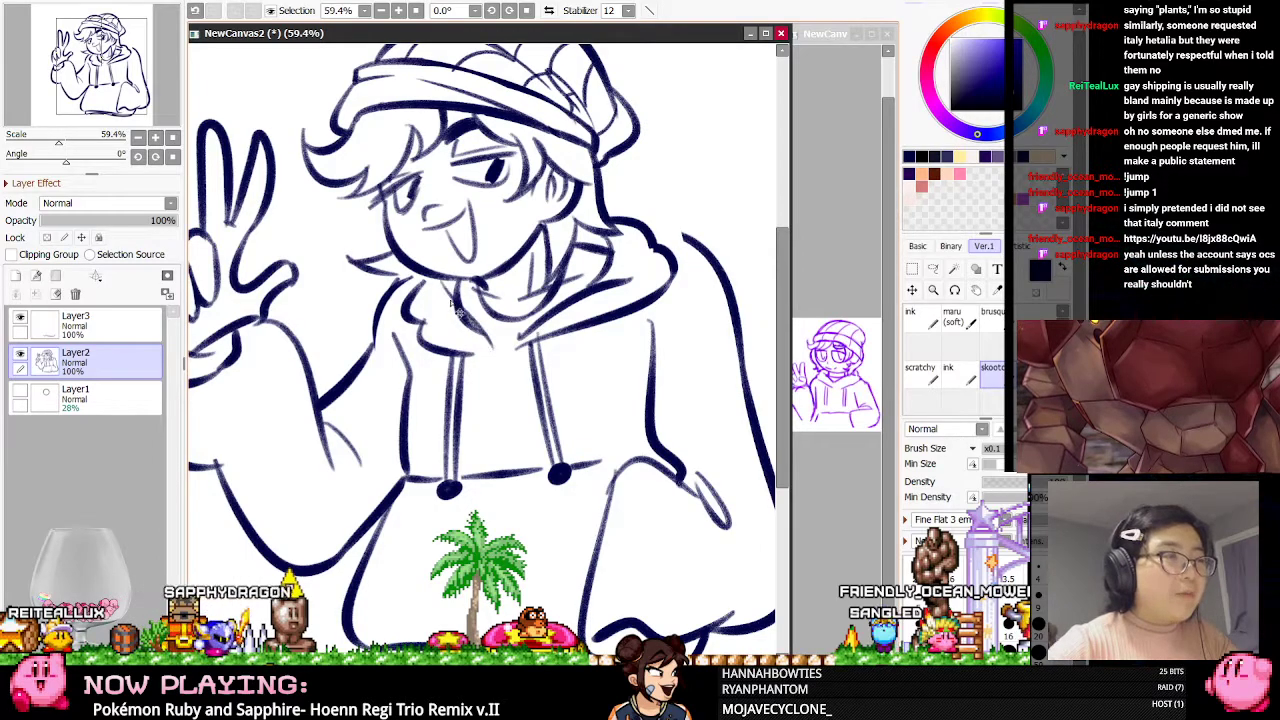
Undo the last stroke and redraw the hood's inner front edge from beneath the chin down to the neckline
key("ctrl+z")
left_click_drag(461, 283, 489, 358)
scroll(488, 358, "down", 2)
scroll(481, 337, "up", 2)
scroll(481, 337, "down", 2)
scroll(507, 351, "up", 2)
scroll(507, 351, "down", 2)
scroll(702, 224, "up", 2)
scroll(702, 224, "down", 2)
scroll(647, 273, "up", 2)
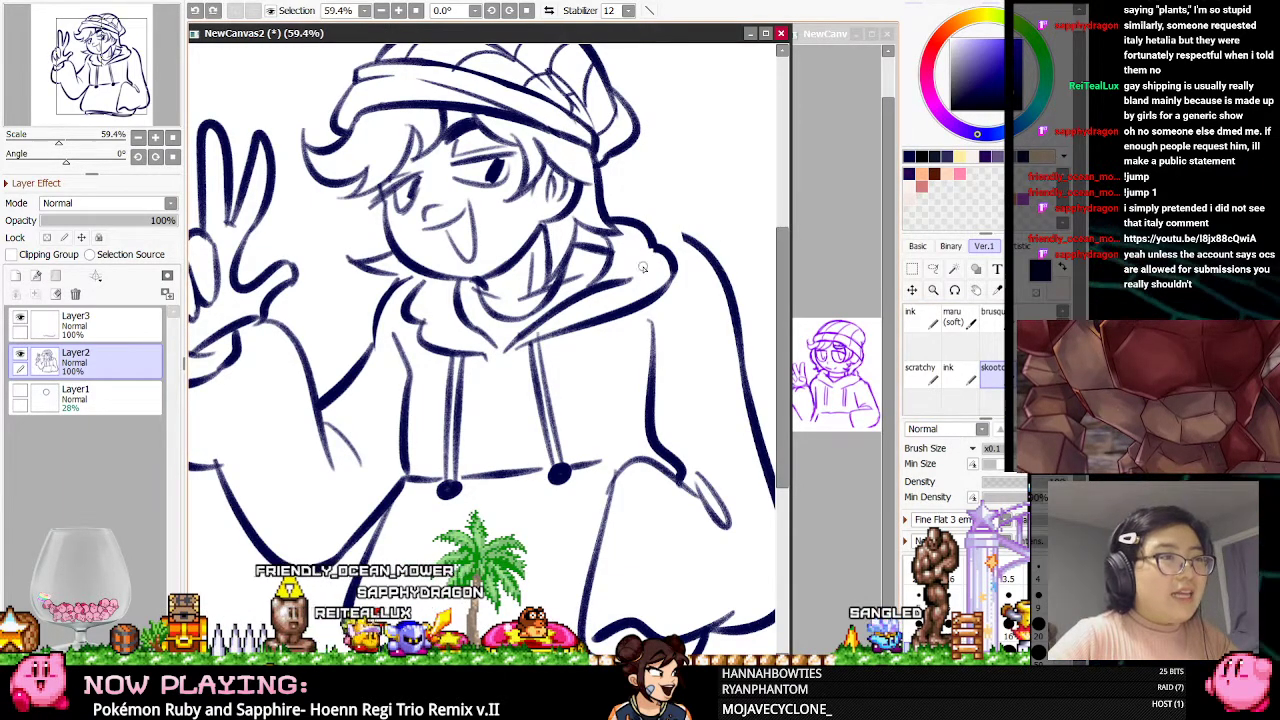
Redraw the shoulder outline from the hood into the lowered arm's sleeve, and try a diagonal line across the hoodie's front
scroll(474, 212, "down", 2)
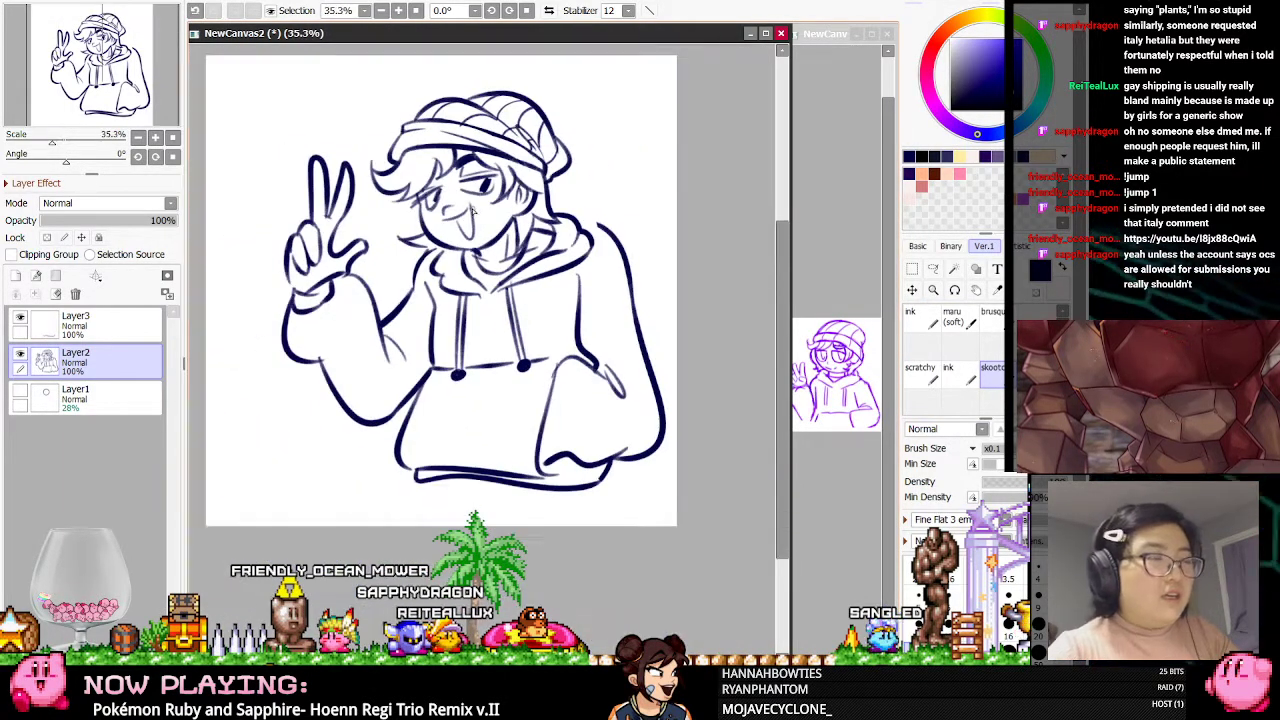
scroll(479, 209, "up", 1)
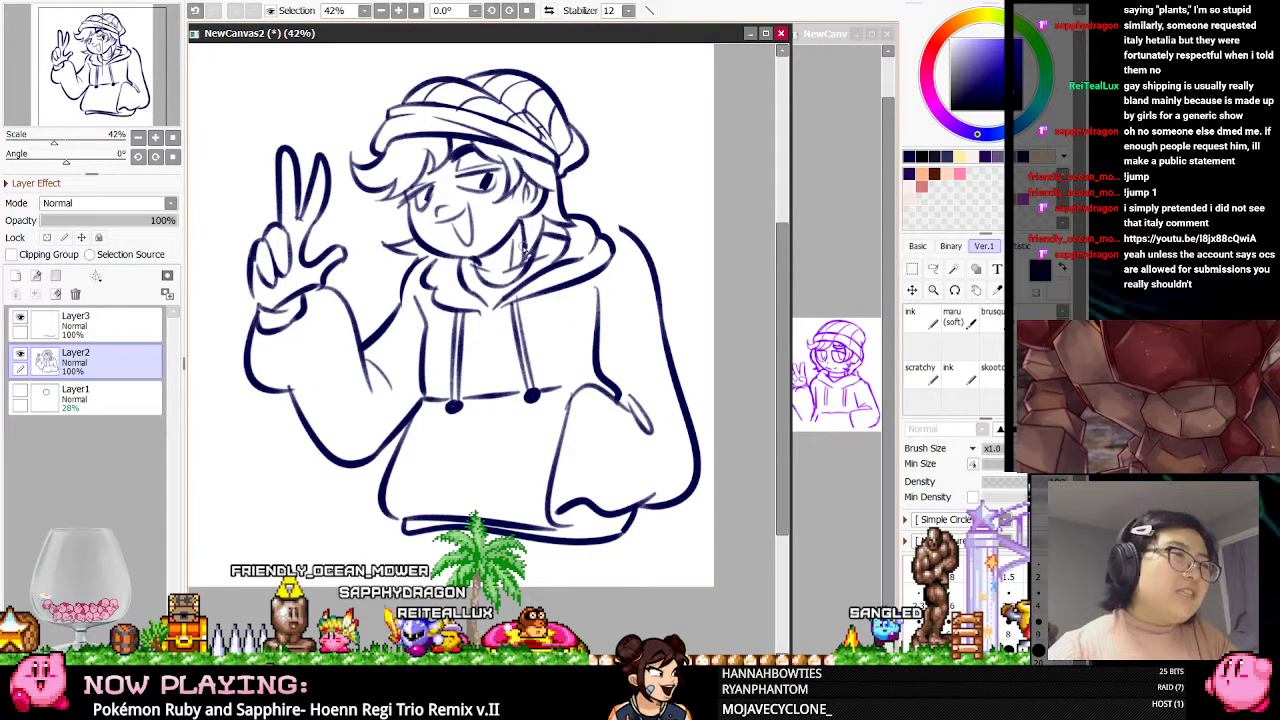
scroll(522, 245, "down", 1)
scroll(491, 302, "up", 2)
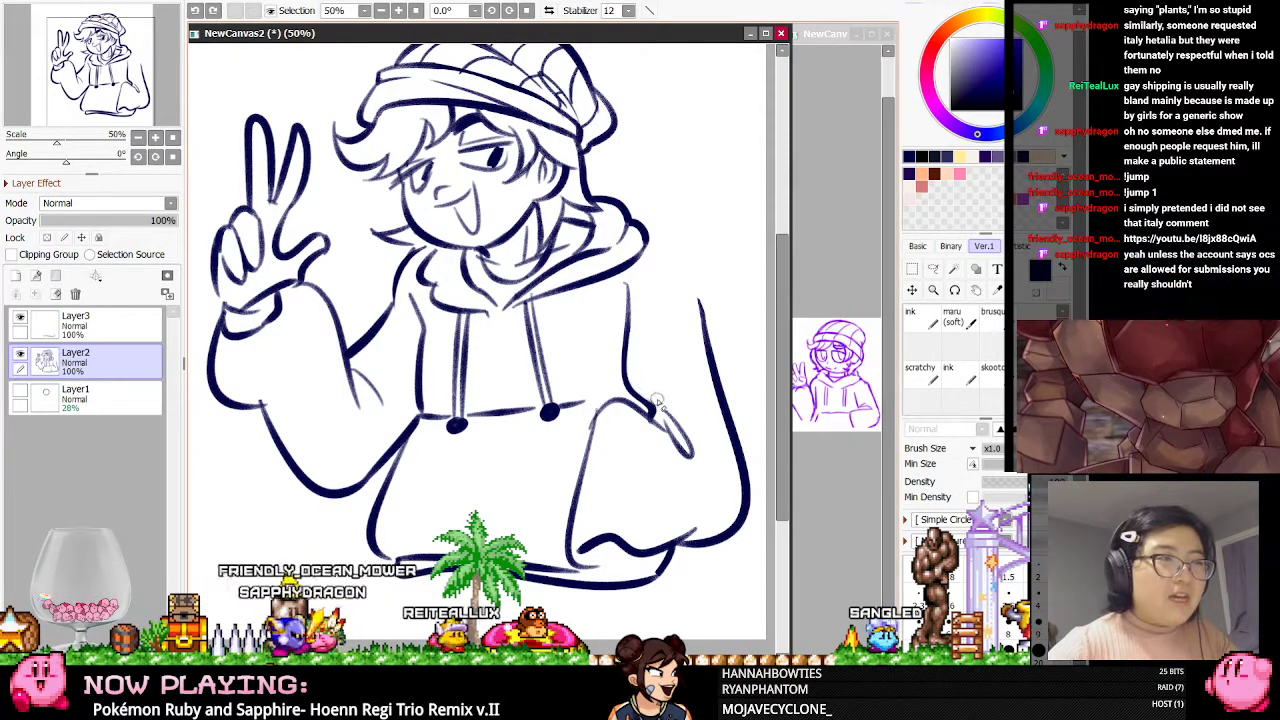
left_click(990, 368)
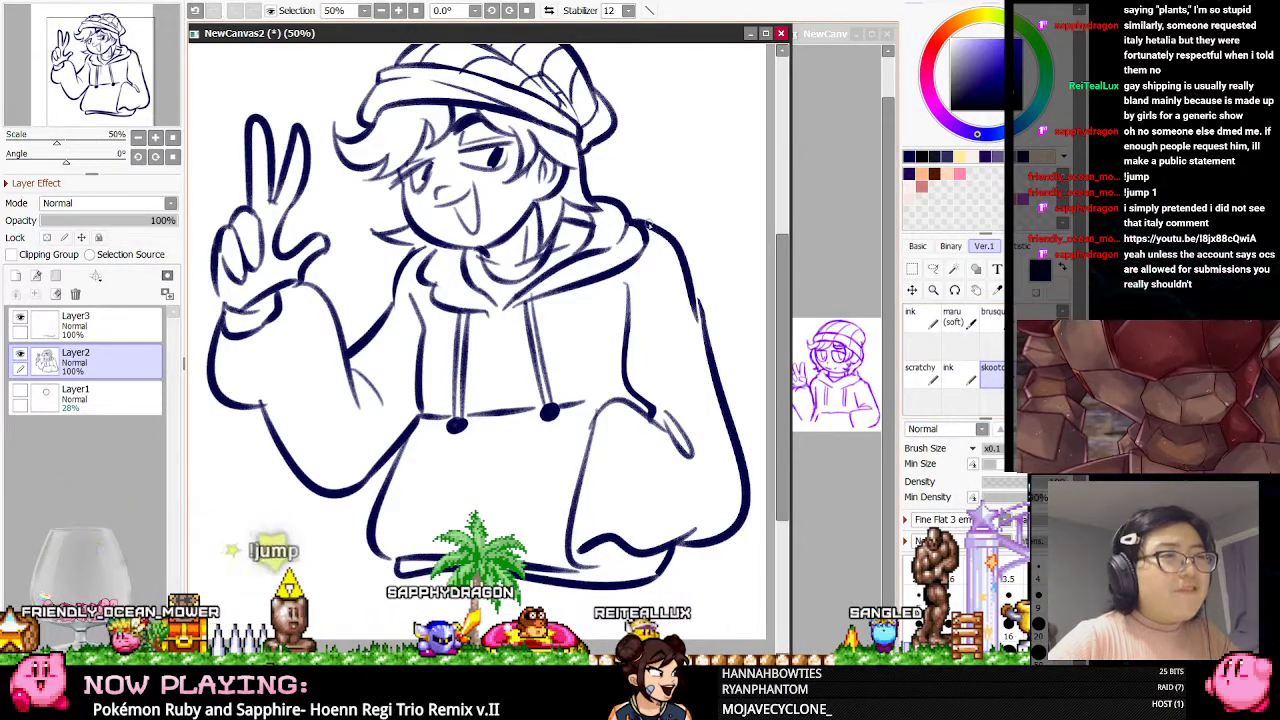
left_click_drag(658, 226, 700, 300)
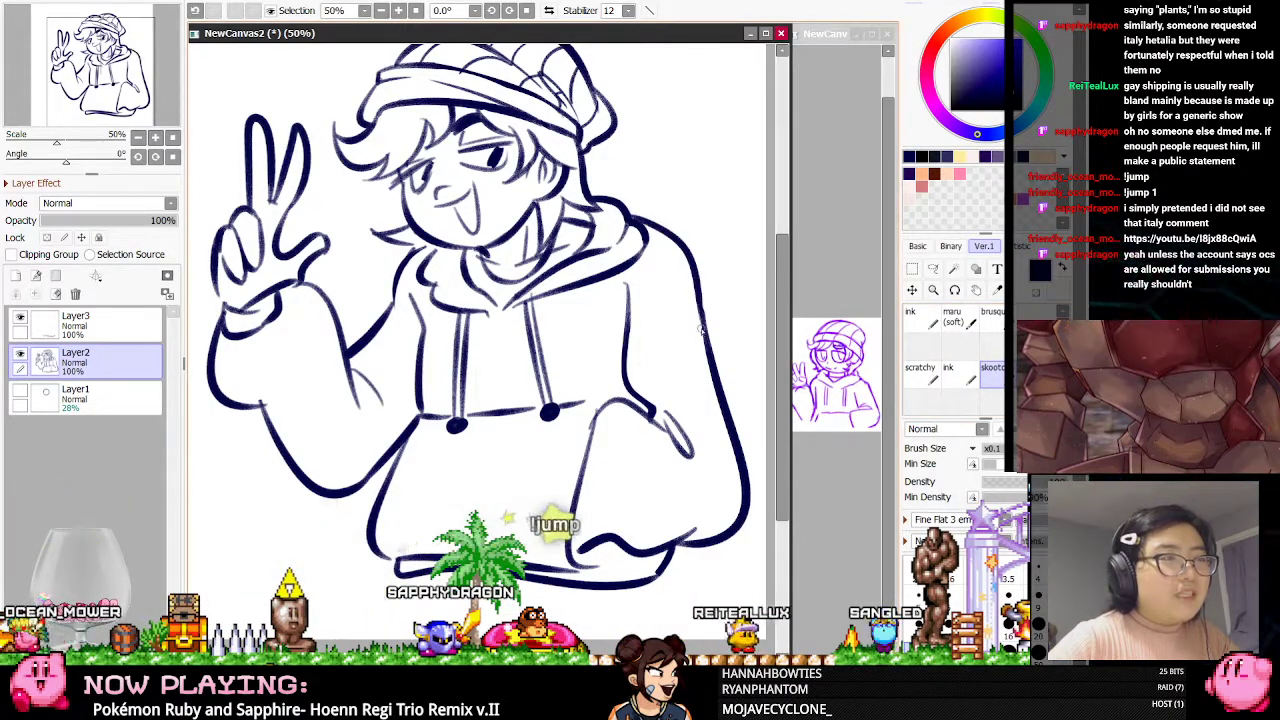
scroll(580, 456, "down", 2)
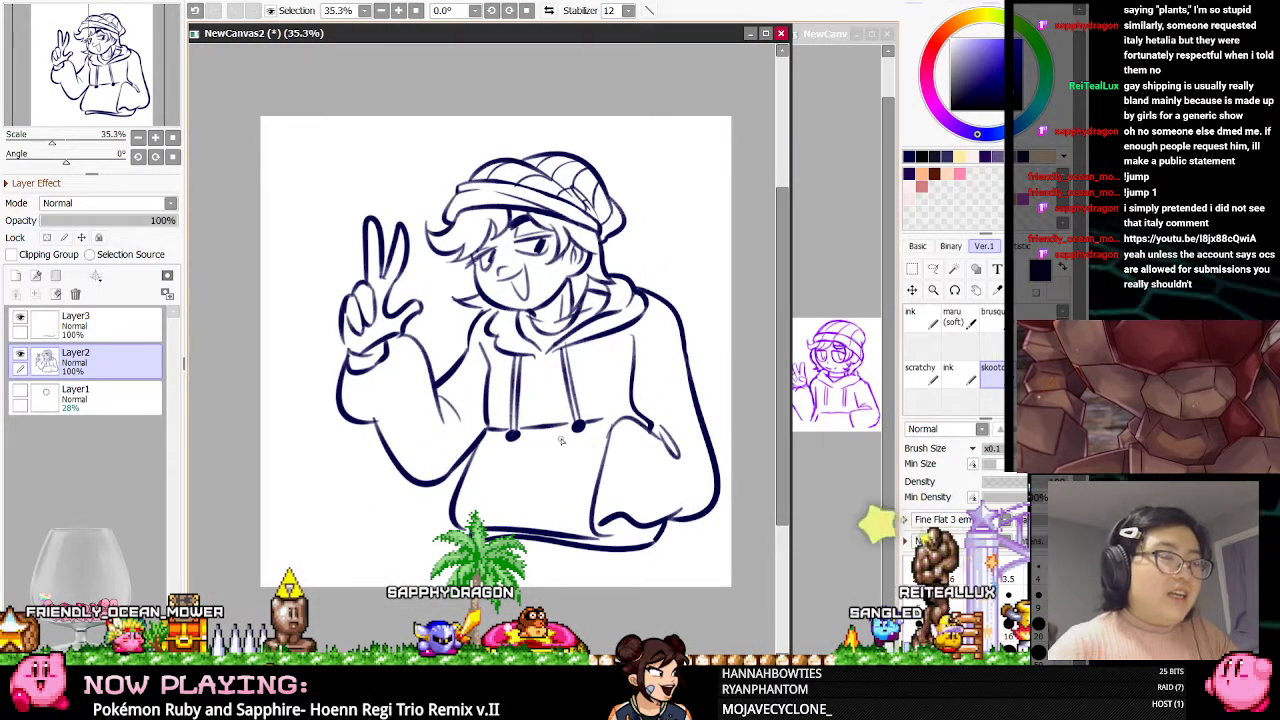
left_click_drag(463, 498, 605, 432)
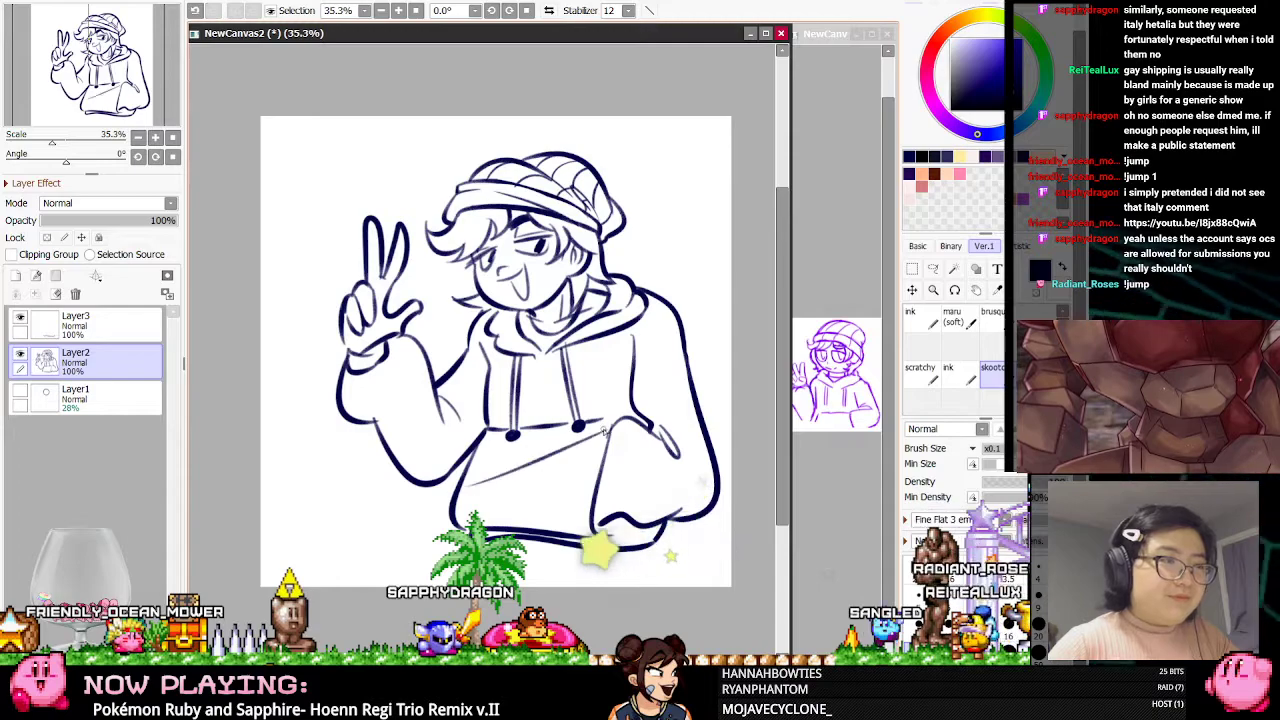
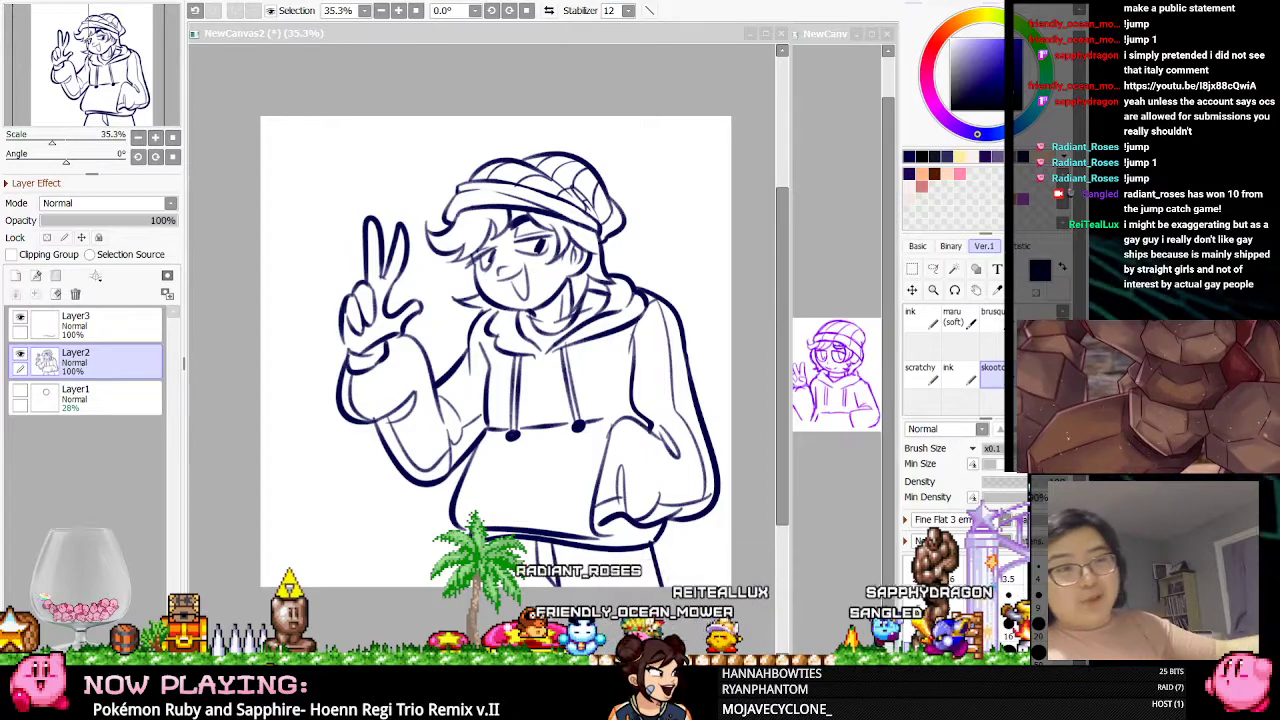
Widen the color and brush panel beside the canvas area
left_click(309, 125)
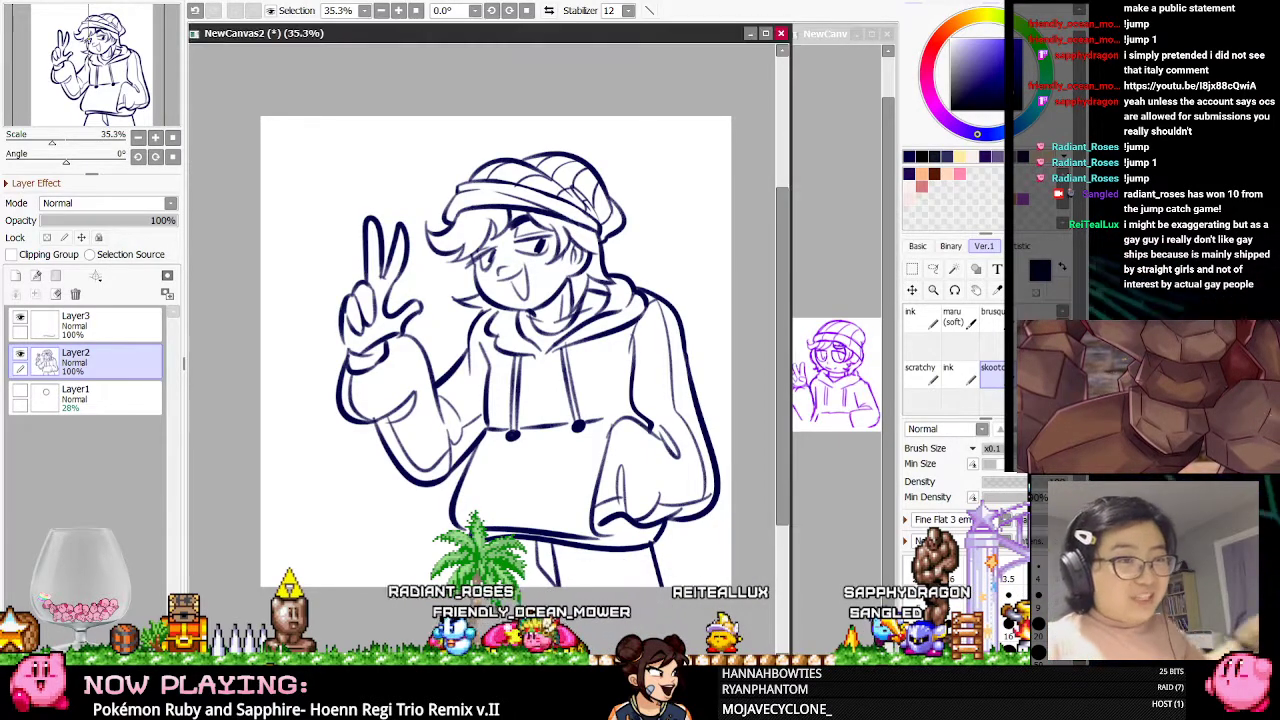
mouse_move(1084, 190)
left_mouse_down()
mouse_move(1053, 190)
mouse_move(1066, 190)
left_mouse_up()
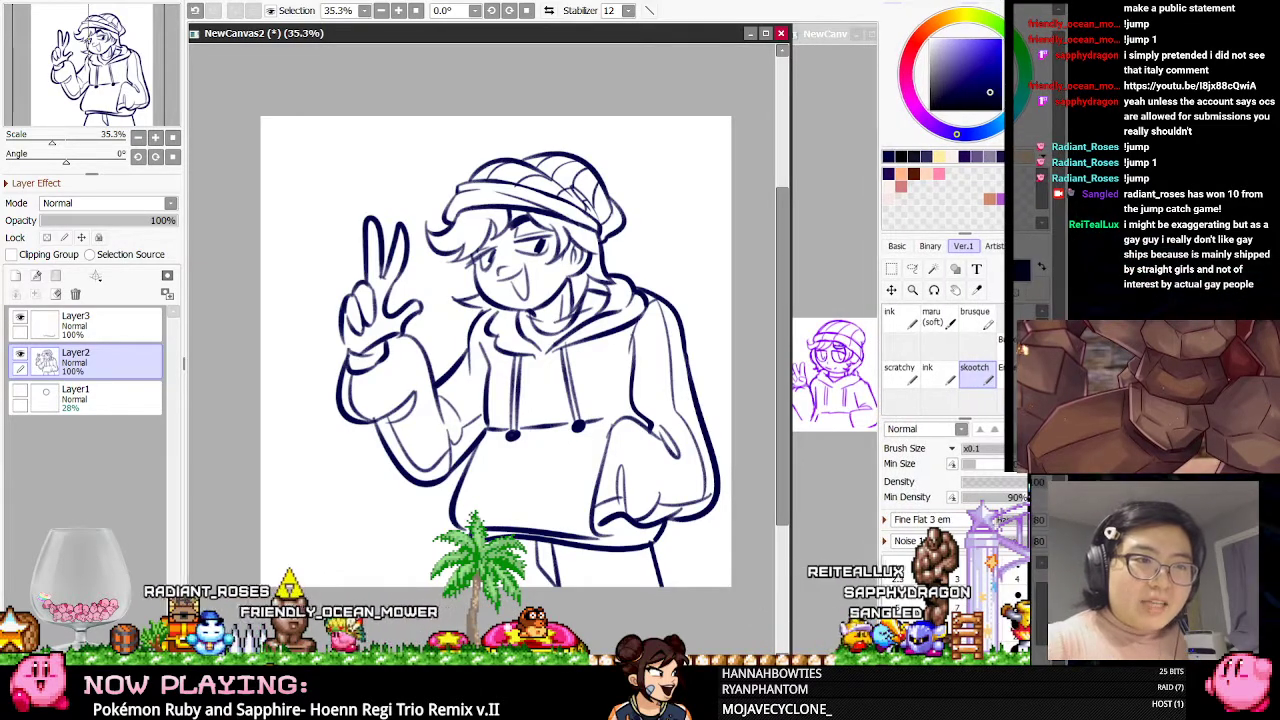
scroll(637, 387, "down", 1)
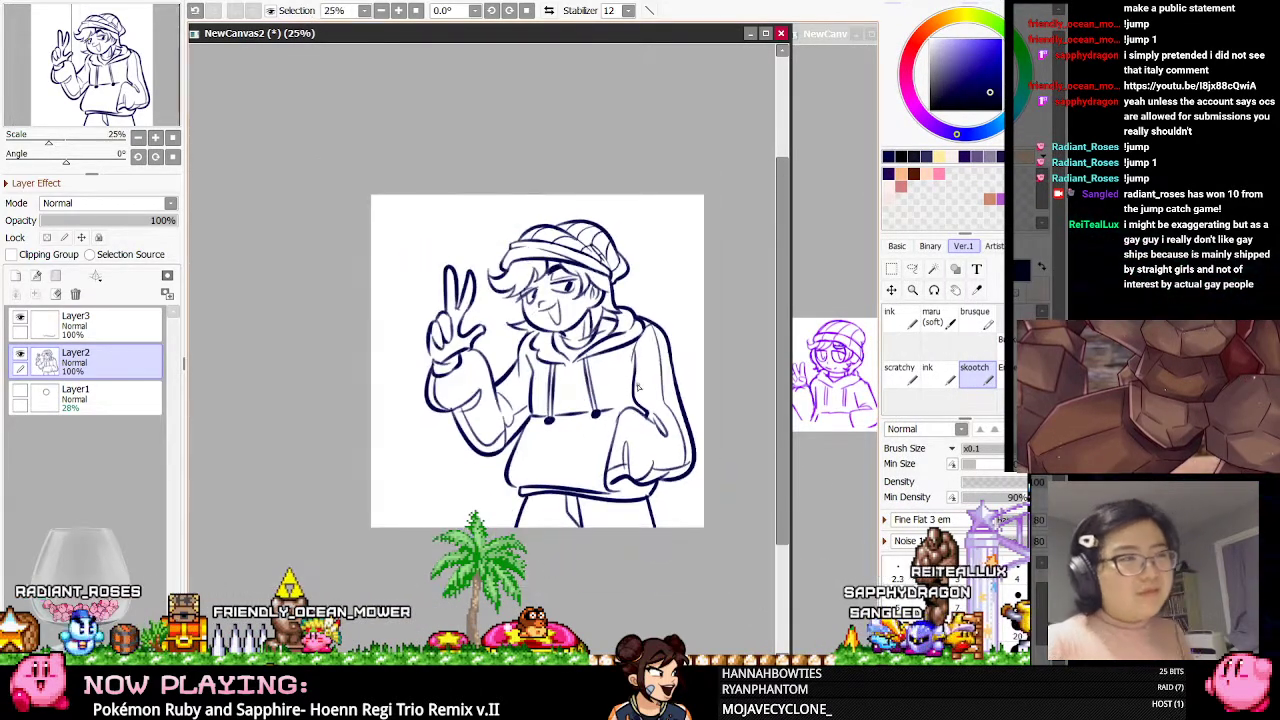
Retouch the face in the mirrored view, filling in the larger eye's pupil, and return to the unmirrored view
scroll(638, 387, "up", 5)
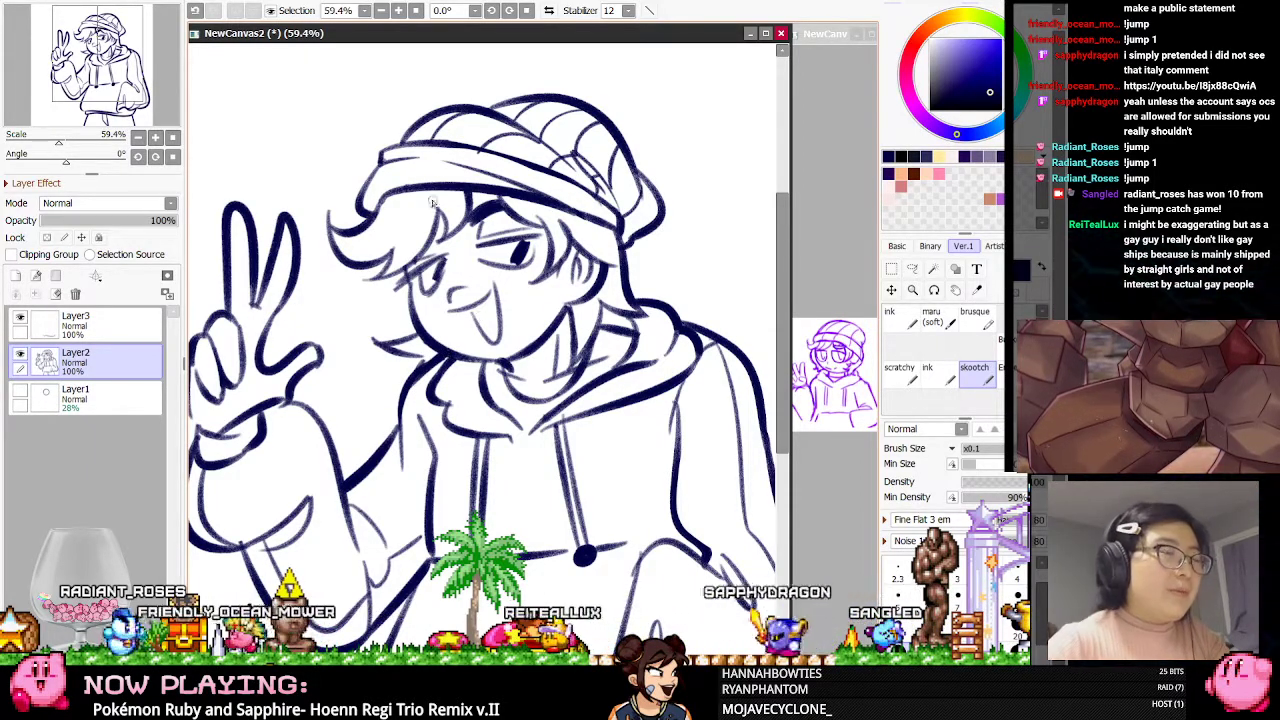
scroll(450, 196, "down", 2)
scroll(450, 196, "up", 4)
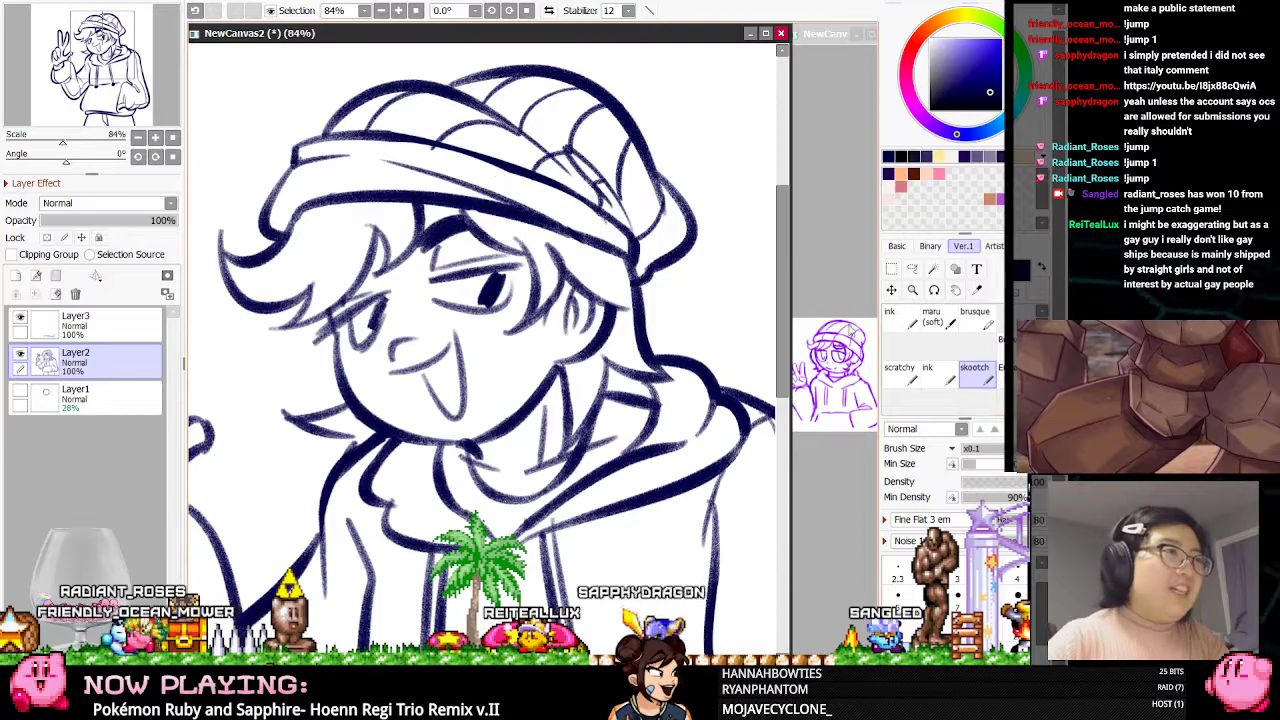
left_click(1000, 372)
scroll(578, 343, "down", 2)
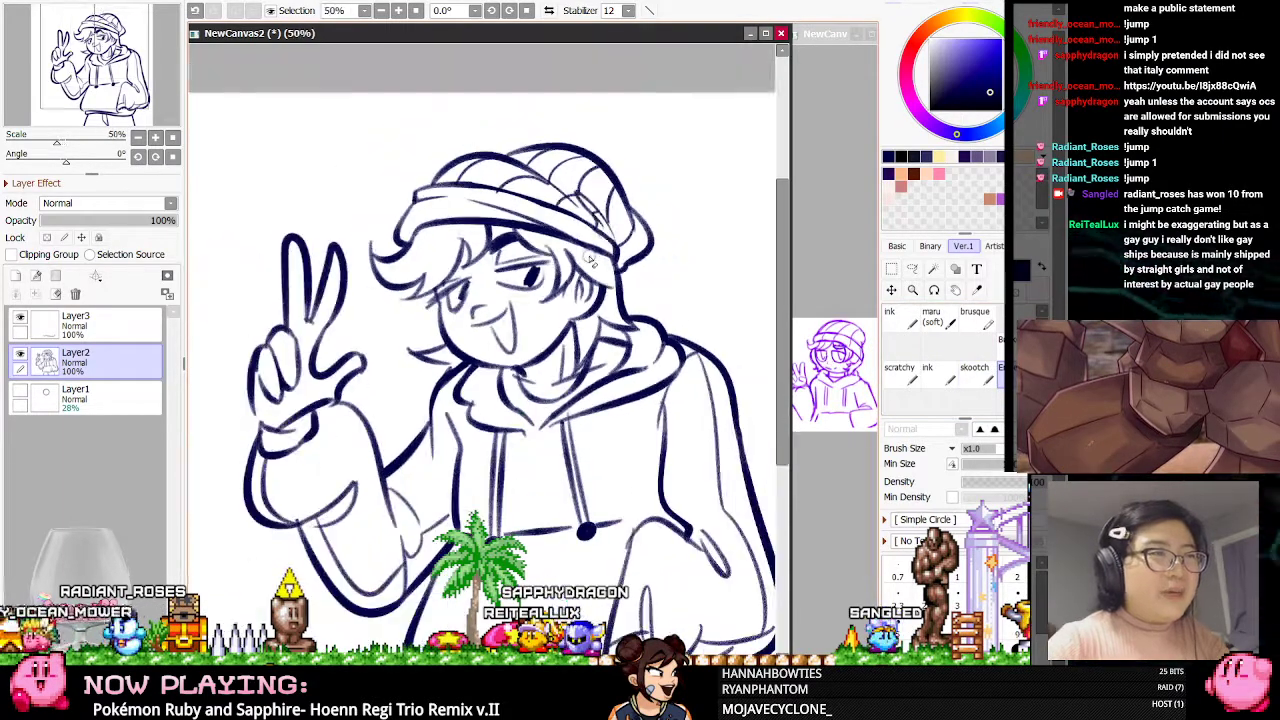
scroll(612, 127, "up", 1)
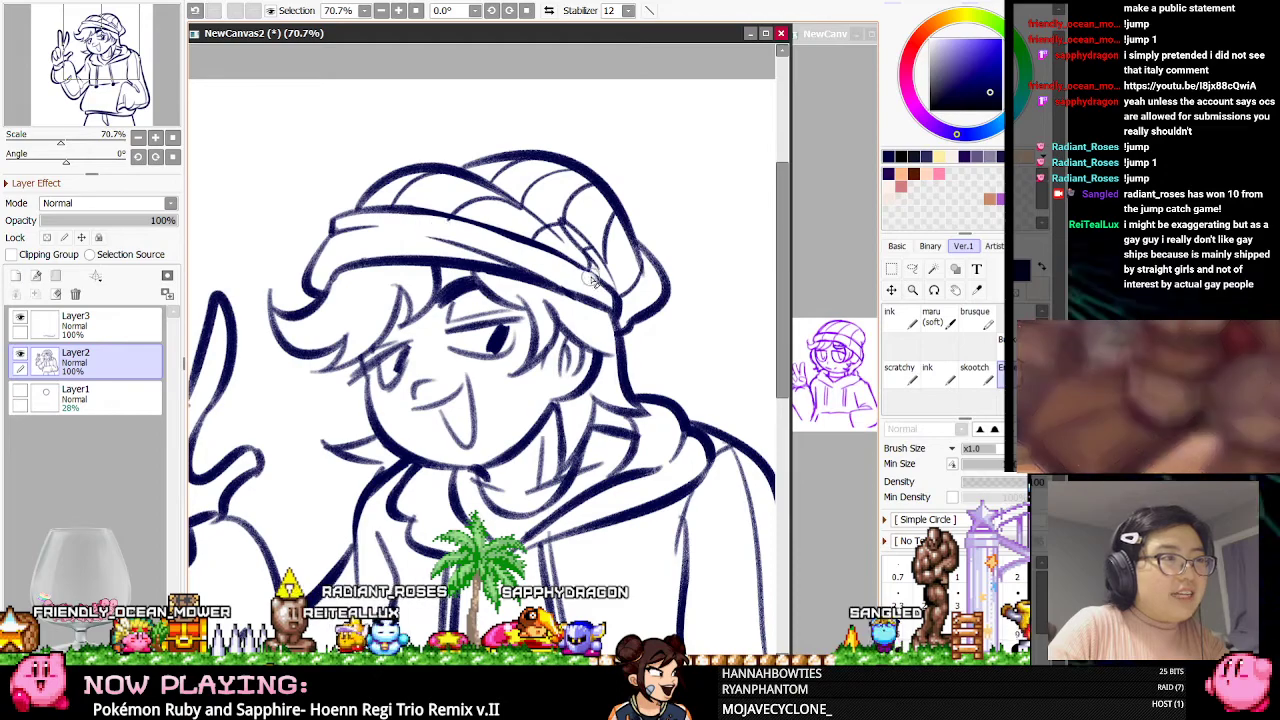
key("h")
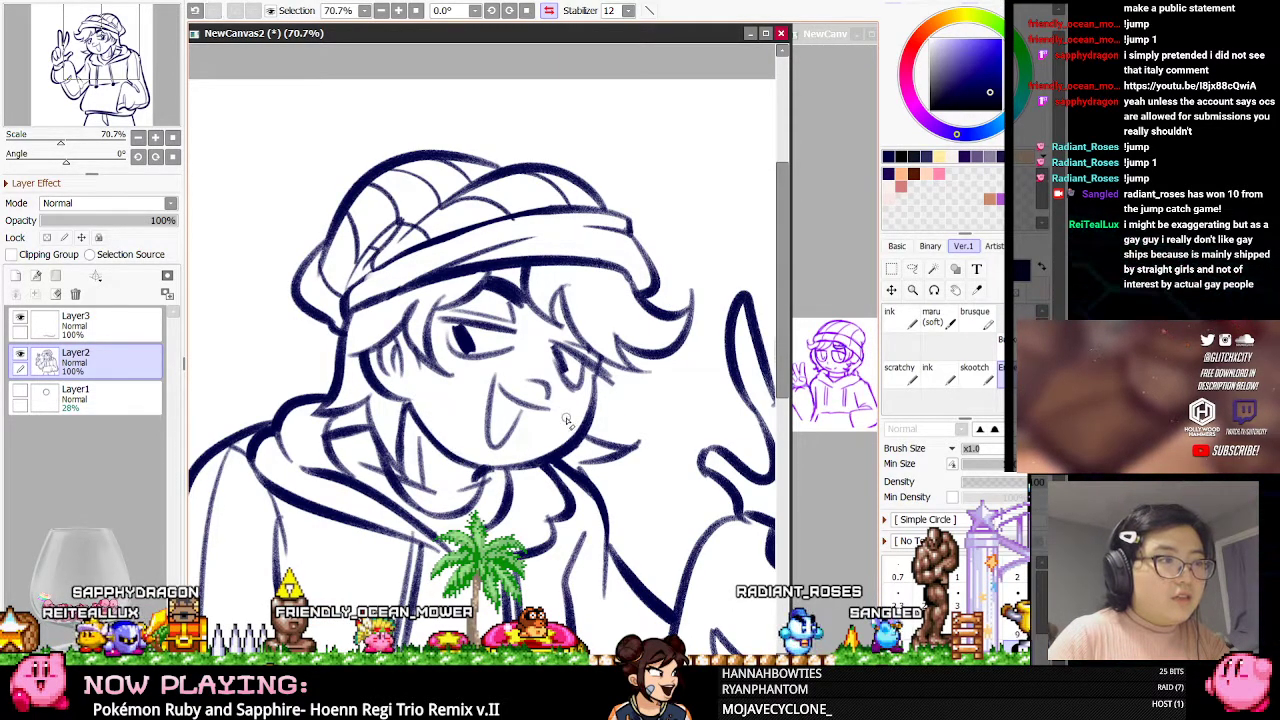
key("n")
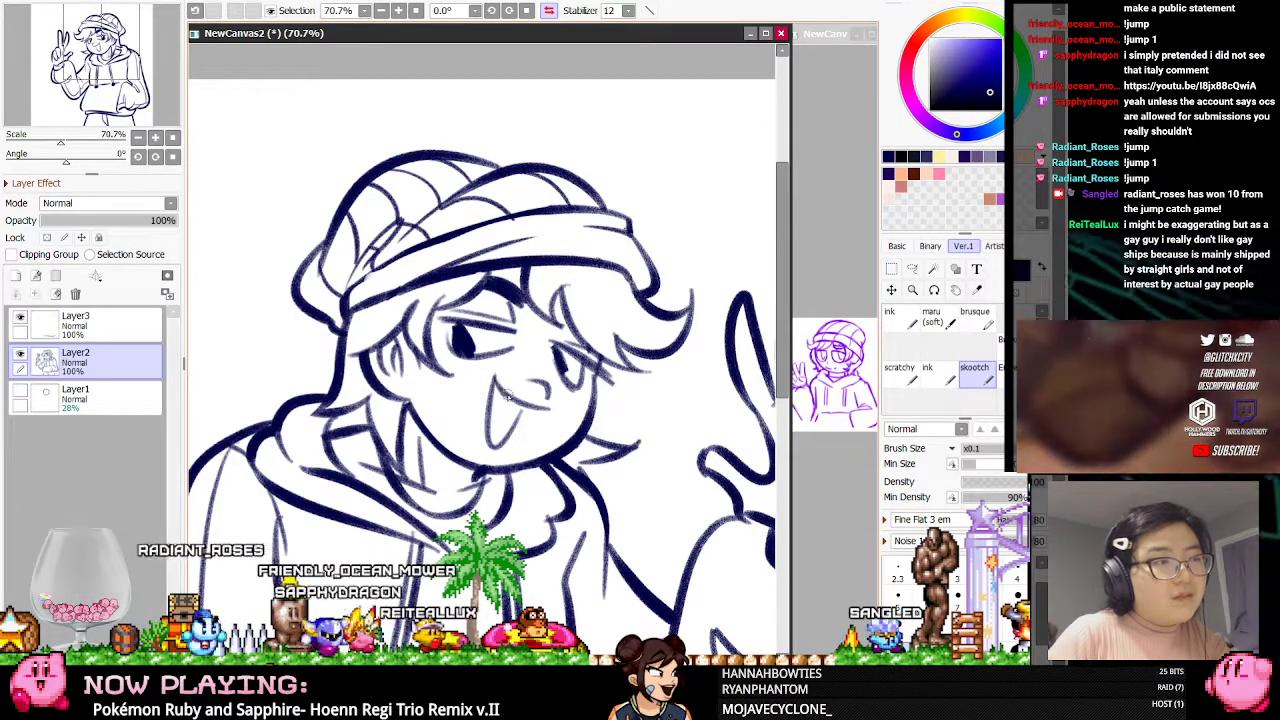
key("h")
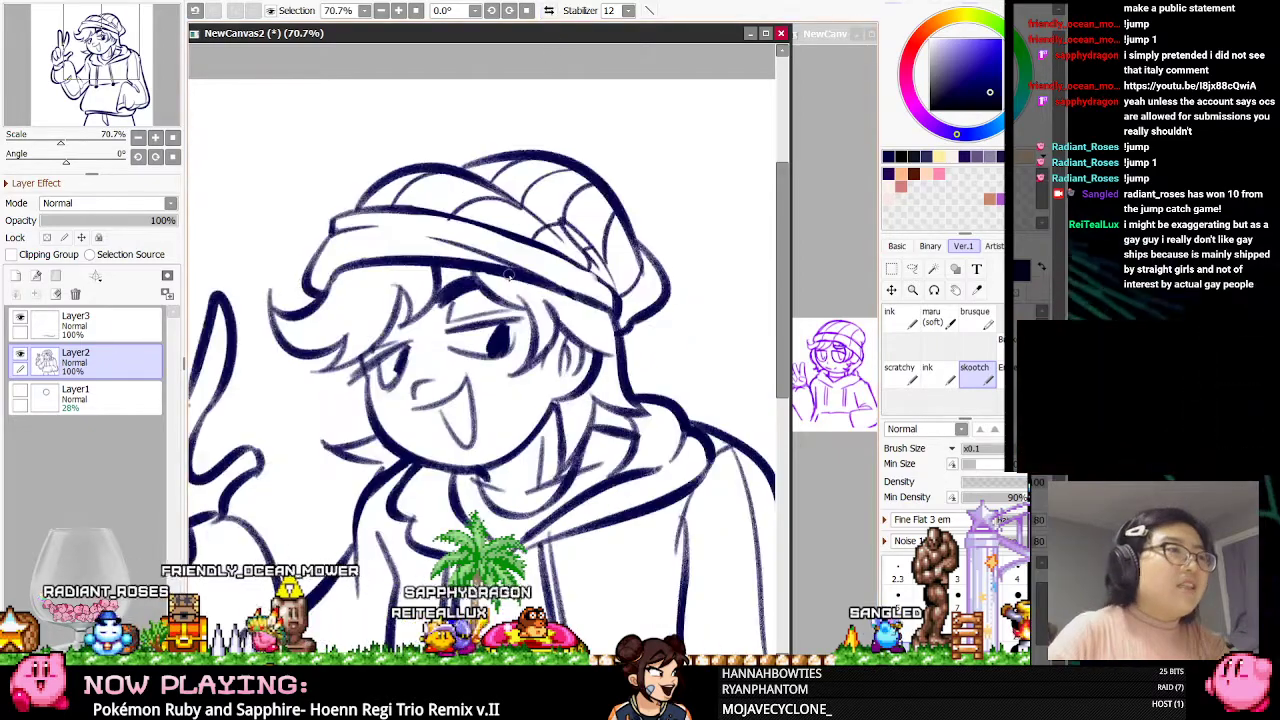
Enlarge and darken the pupils of both eyes, checking the face in the mirrored view
scroll(504, 283, "down", 2)
scroll(351, 346, "up", 5)
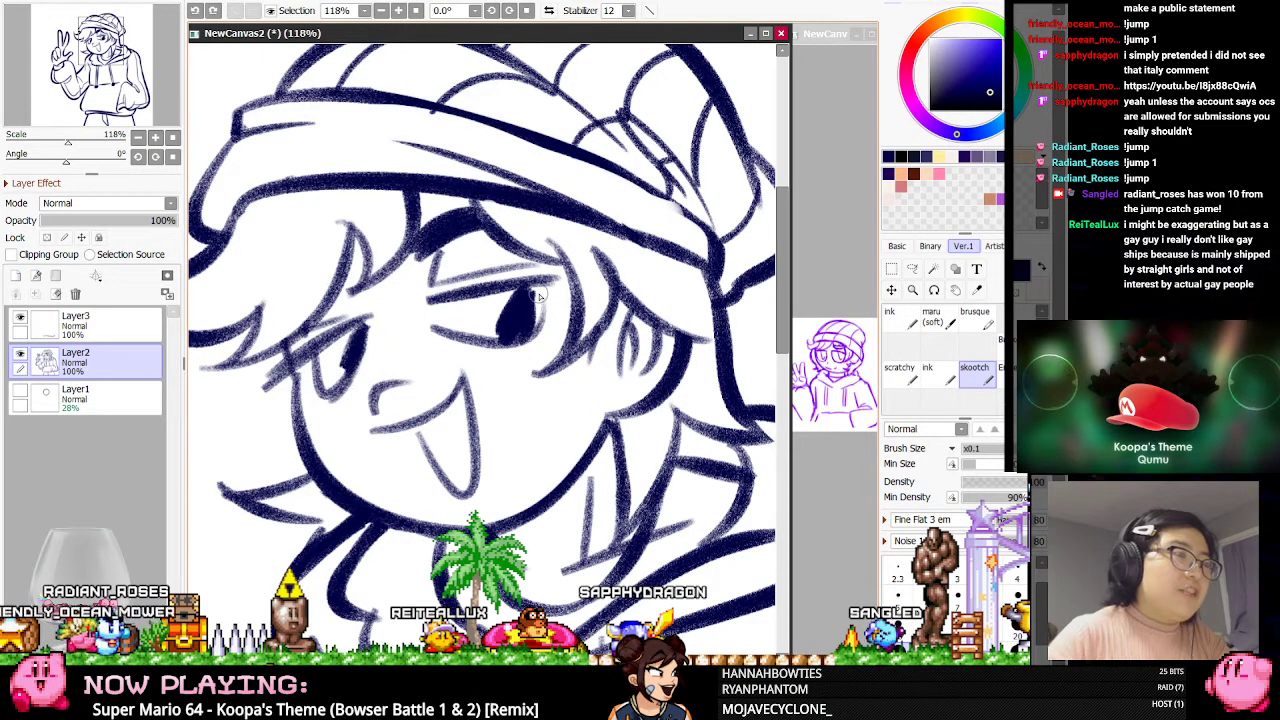
scroll(538, 296, "down", 4)
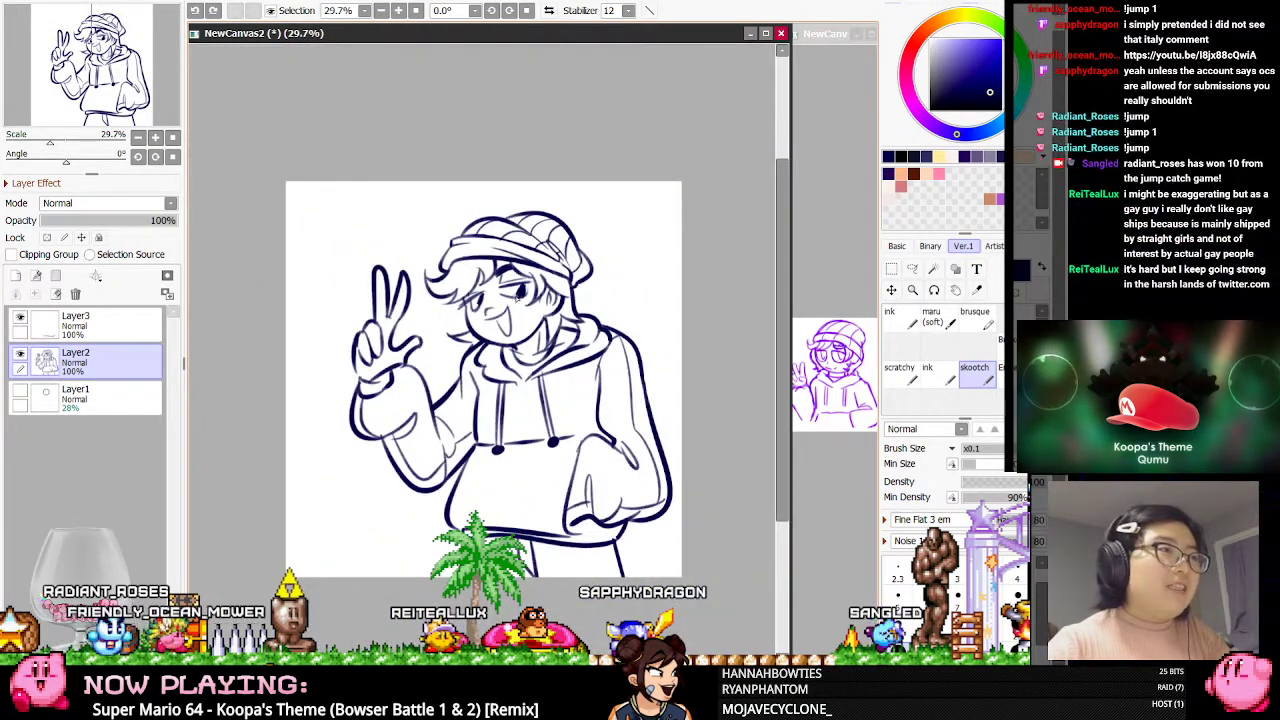
scroll(523, 257, "up", 2)
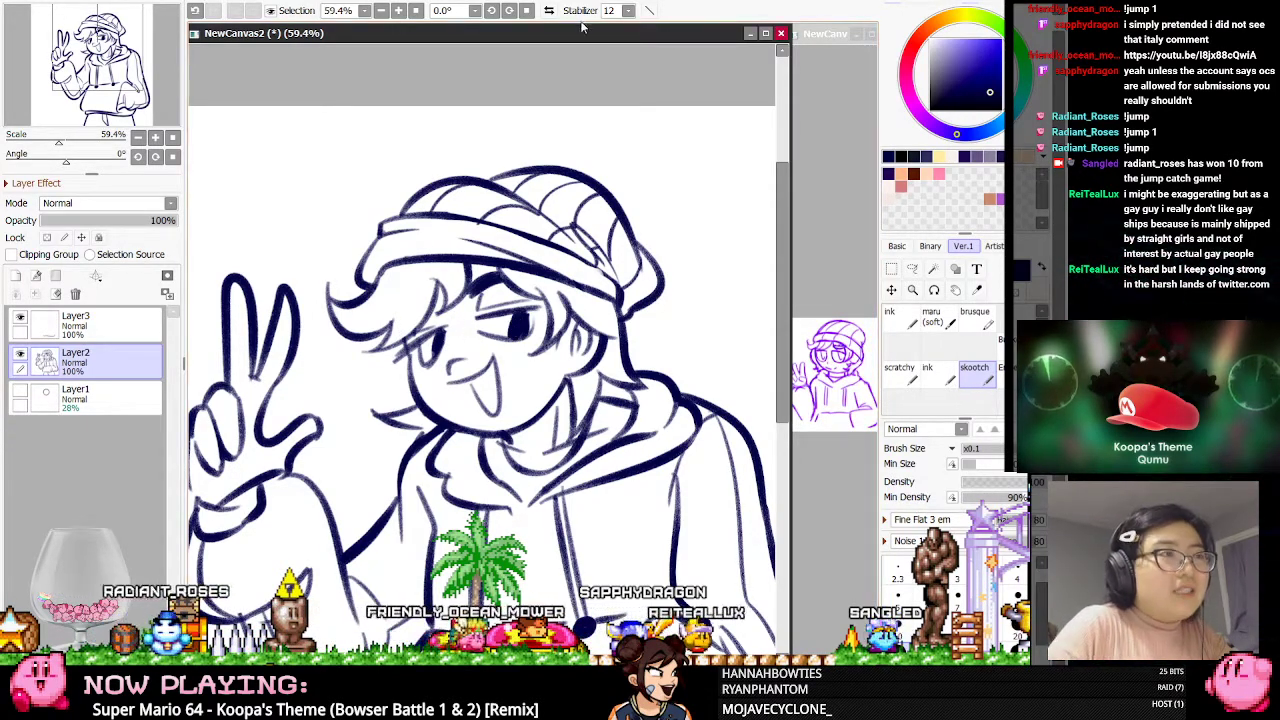
left_click(548, 10)
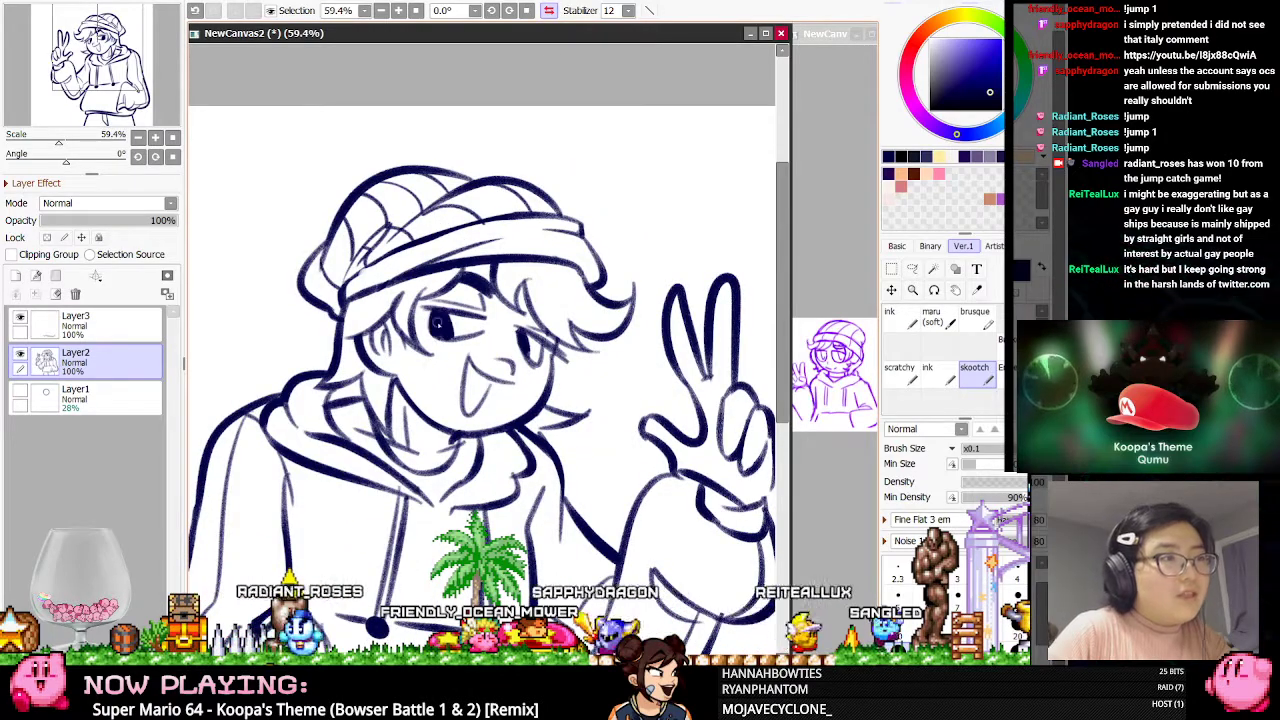
key("h")
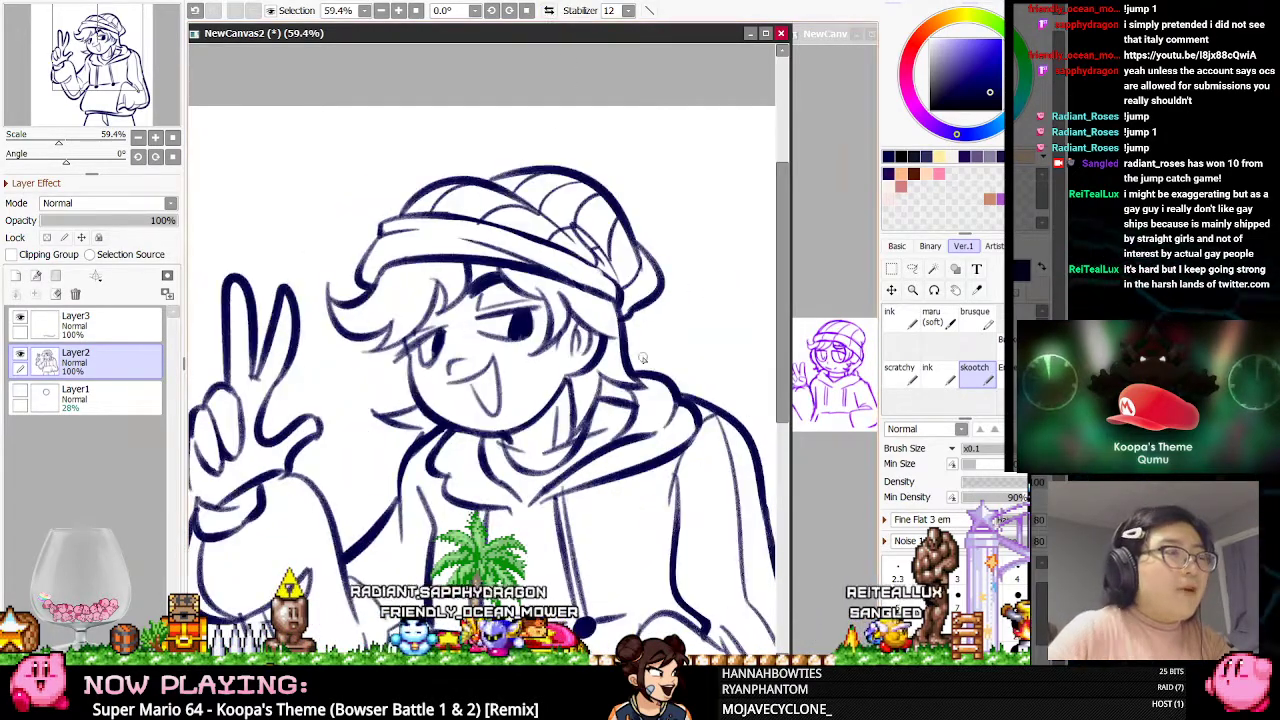
Erase and redraw the outer trouser-leg line beneath the hoodie hem on the lowered arm's side
key("e")
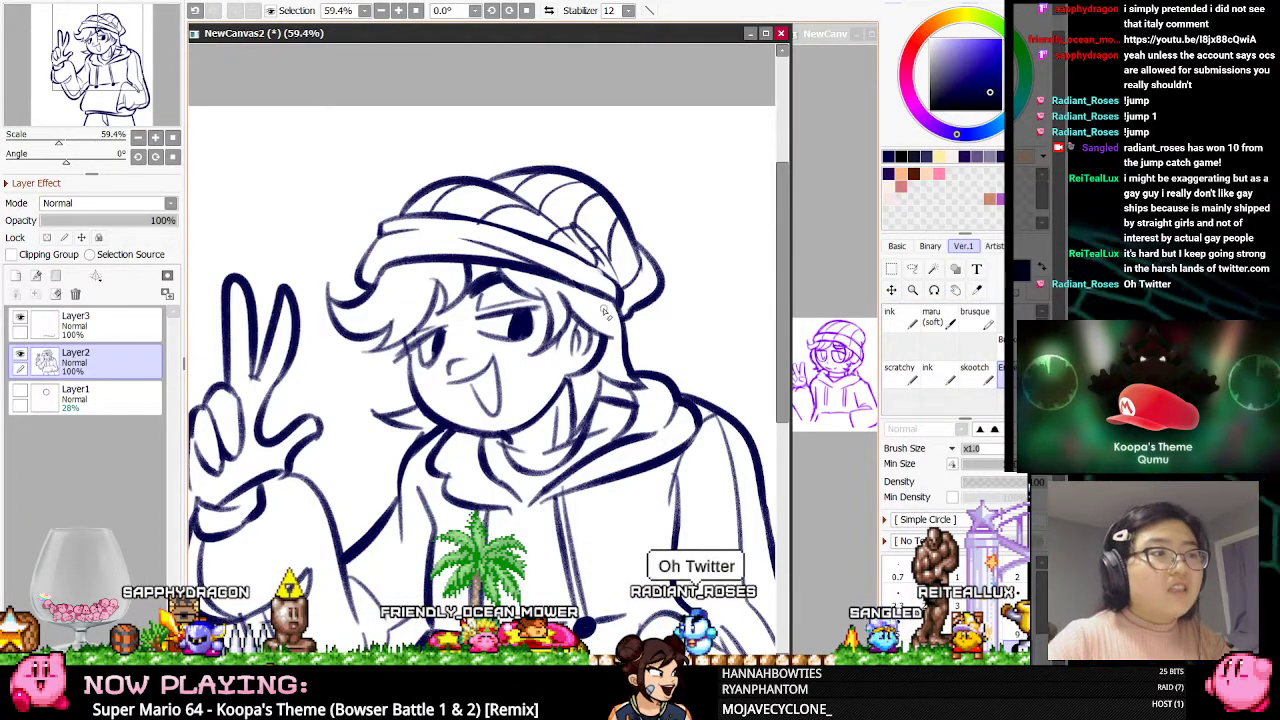
scroll(600, 350, "down", 3)
scroll(594, 408, "up", 1)
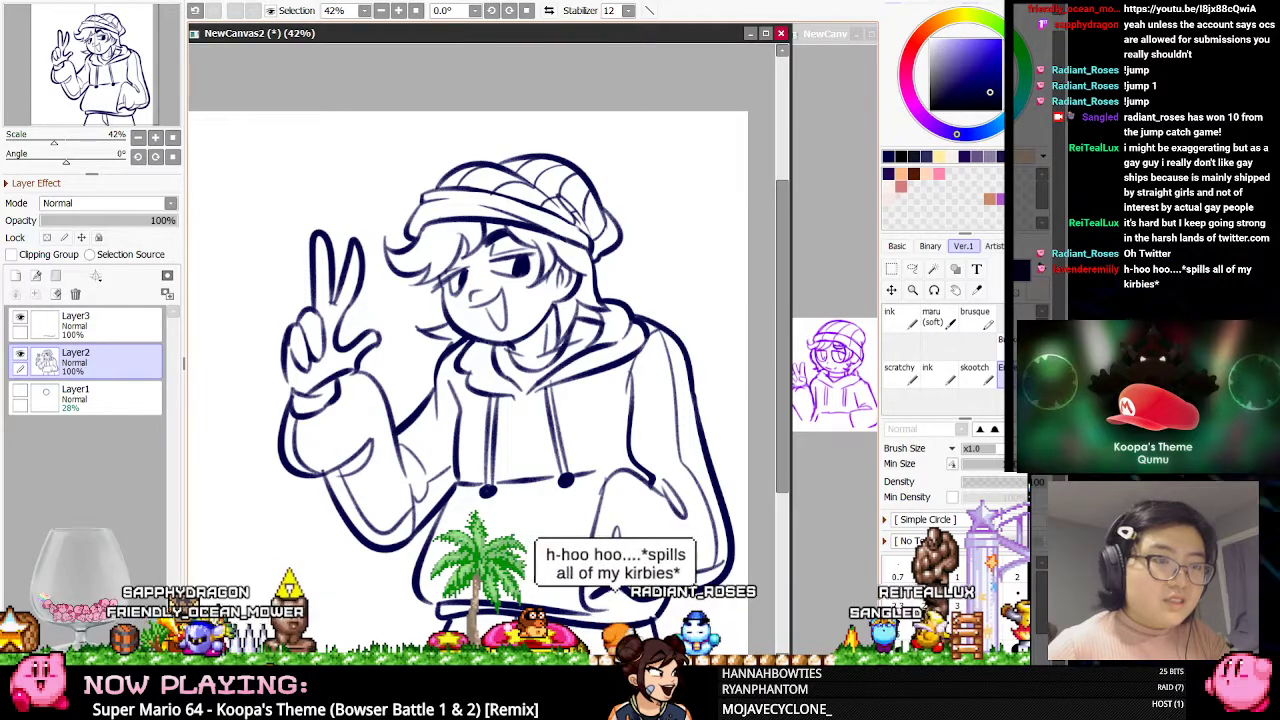
scroll(786, 350, "down", 2)
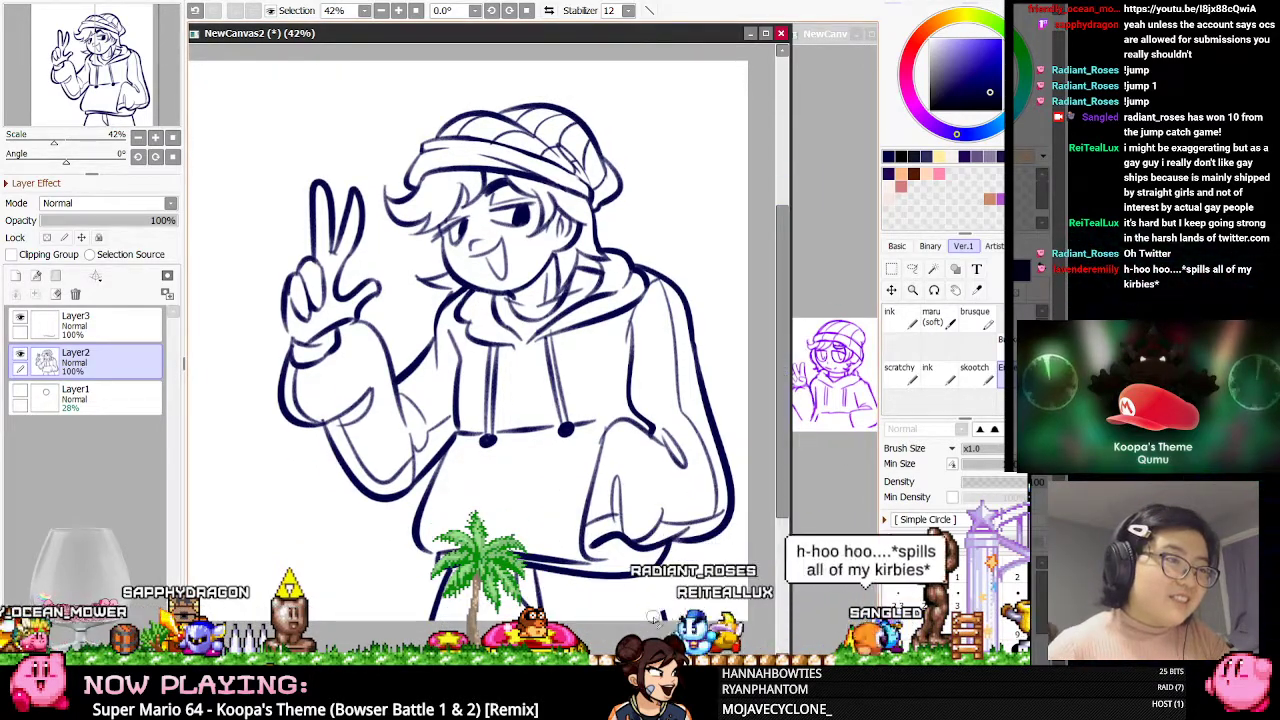
key("n")
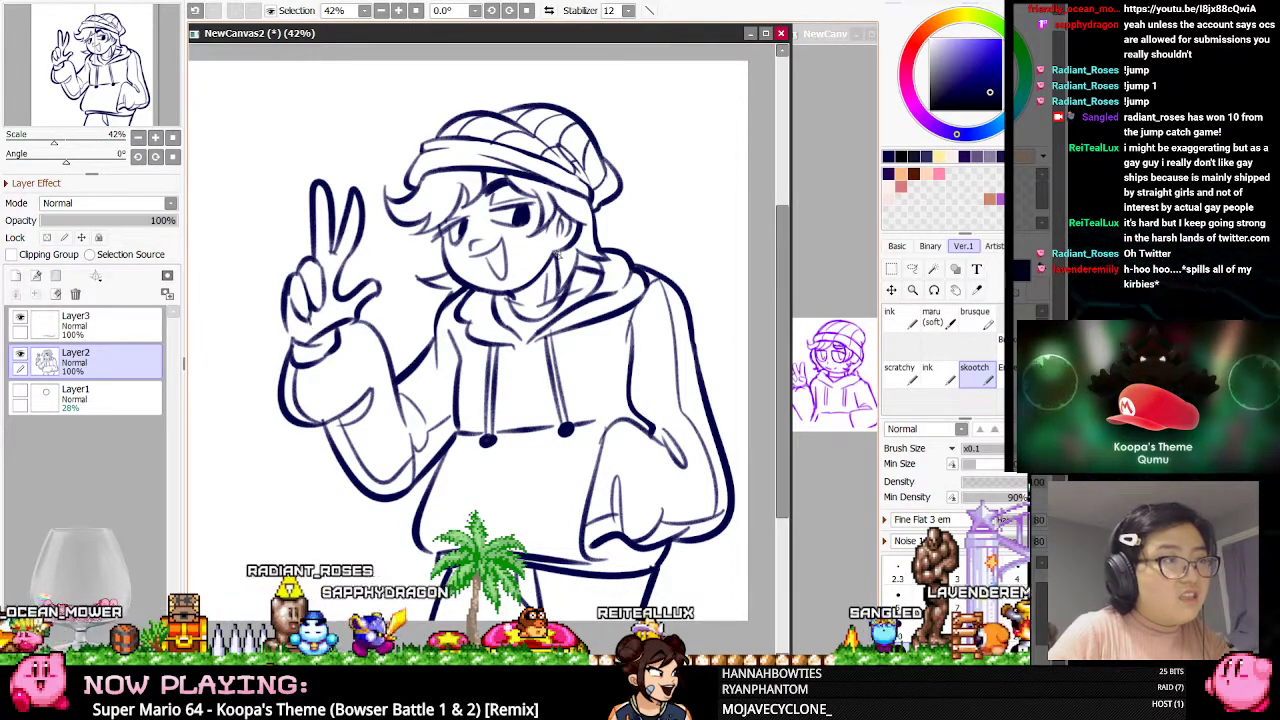
Merge Layer3 down into Layer2
scroll(555, 275, "down", 2)
scroll(506, 198, "up", 2)
scroll(543, 262, "down", 2)
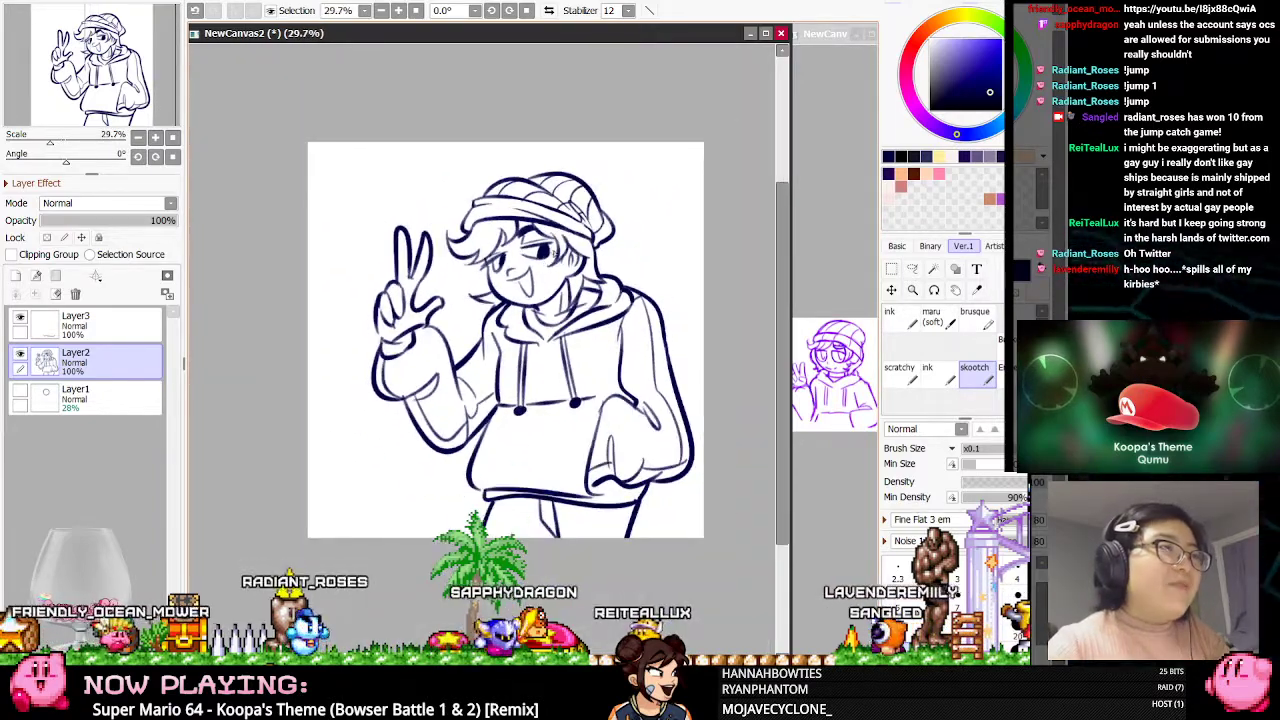
scroll(486, 362, "up", 1)
left_click(32, 320)
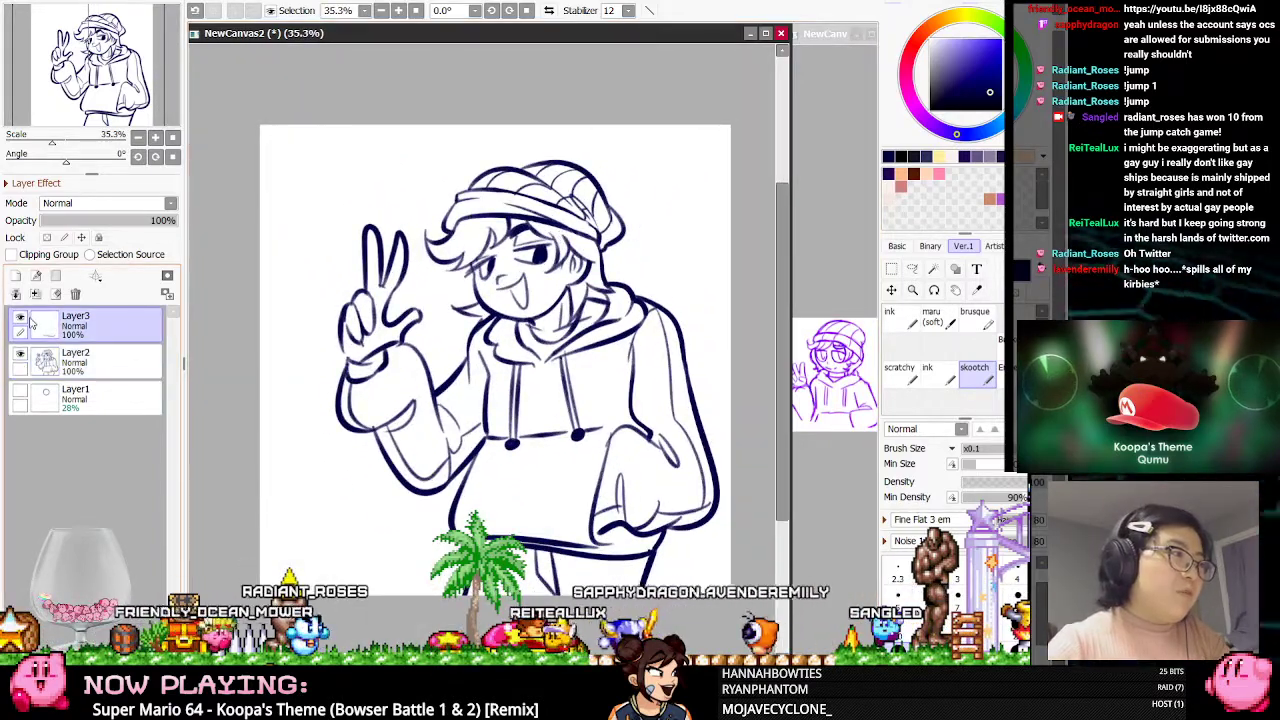
left_click(35, 294)
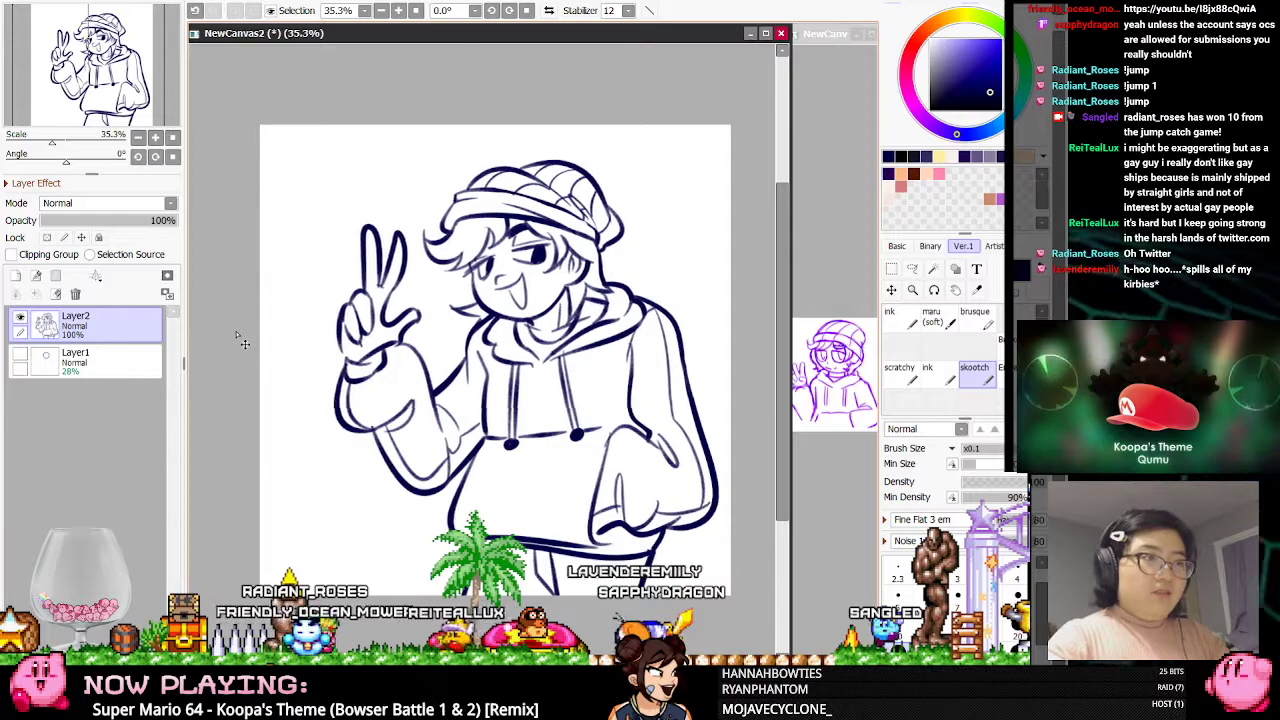
Nudge the whole character drawing slightly to the left on the canvas to centre it better
key("ctrl+Left")
key("ctrl+Left")
key("ctrl+Left")
key("ctrl+Left")
key("ctrl+Left")
key("ctrl+Left")
key("ctrl+Left")
key("ctrl+Left")
key("ctrl+Left")
key("ctrl+Left")
scroll(610, 385, "down", 1)
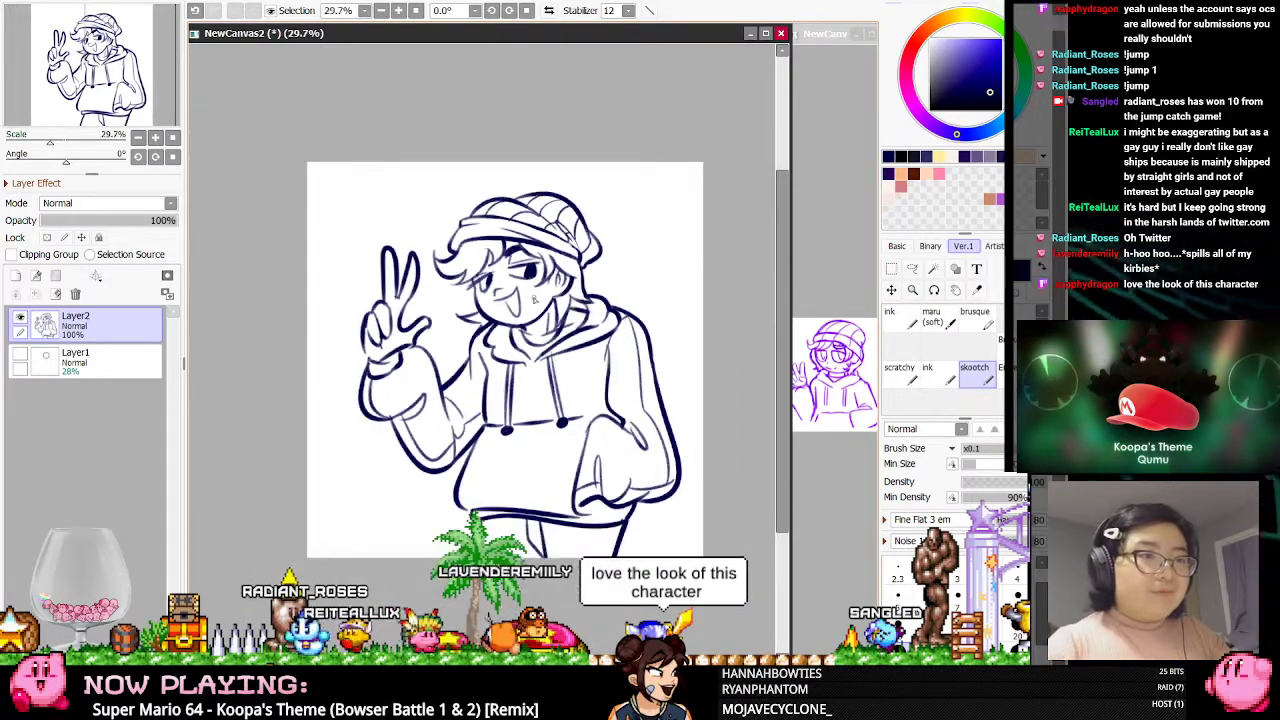
Compare with the purple reference sketch, erase and redraw the lowered arm's shoulder line in the mirrored view, and return to the unmirrored view
scroll(555, 247, "up", 1)
left_click(799, 297)
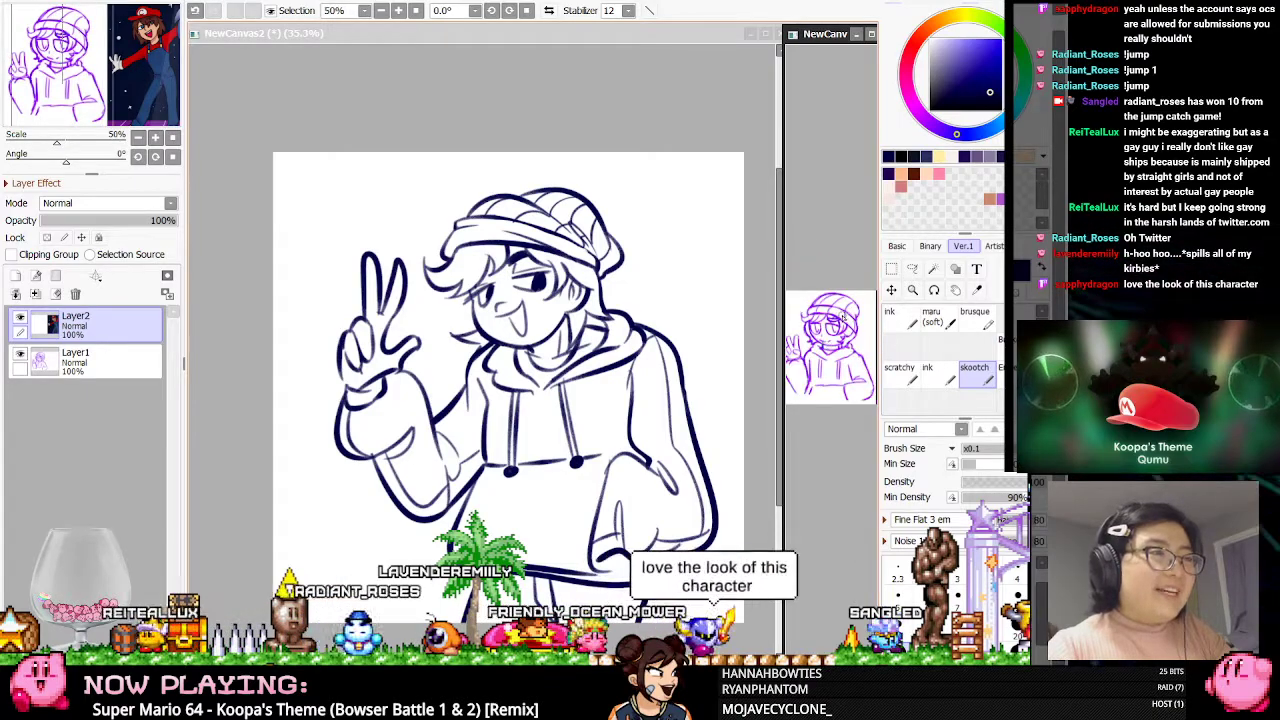
scroll(826, 344, "up", 1)
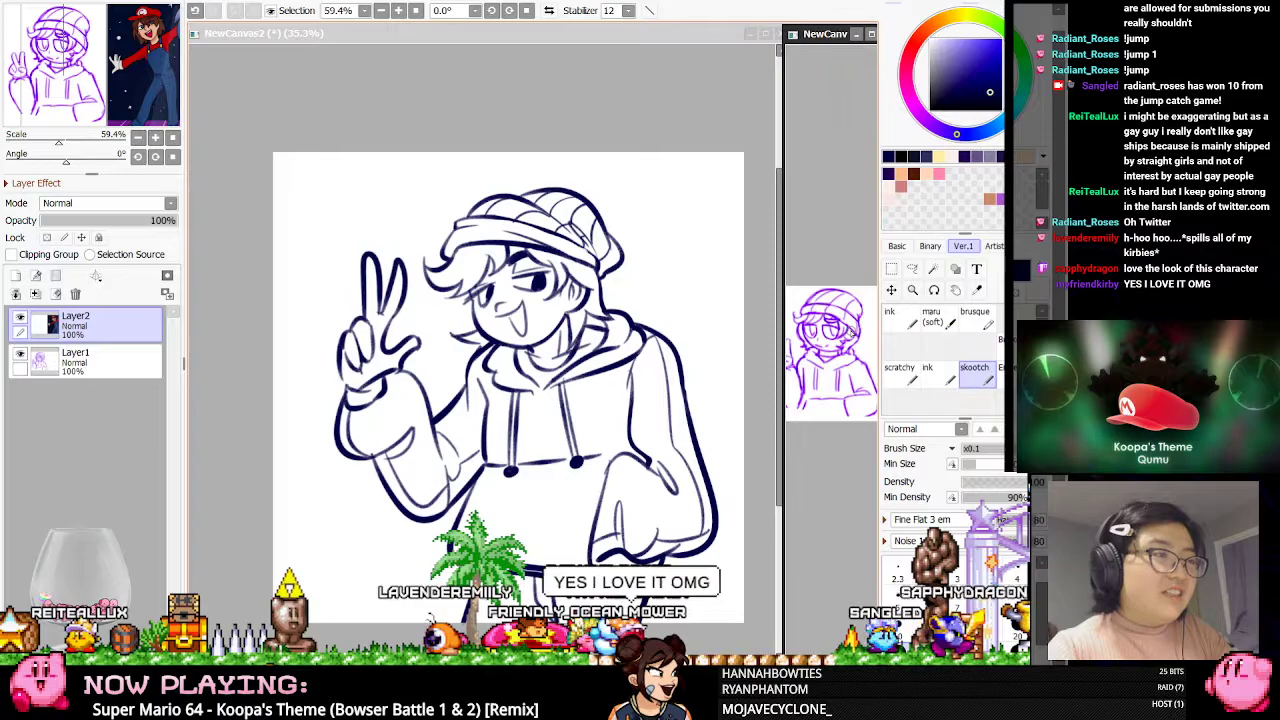
scroll(852, 331, "up", 3)
scroll(849, 338, "down", 2)
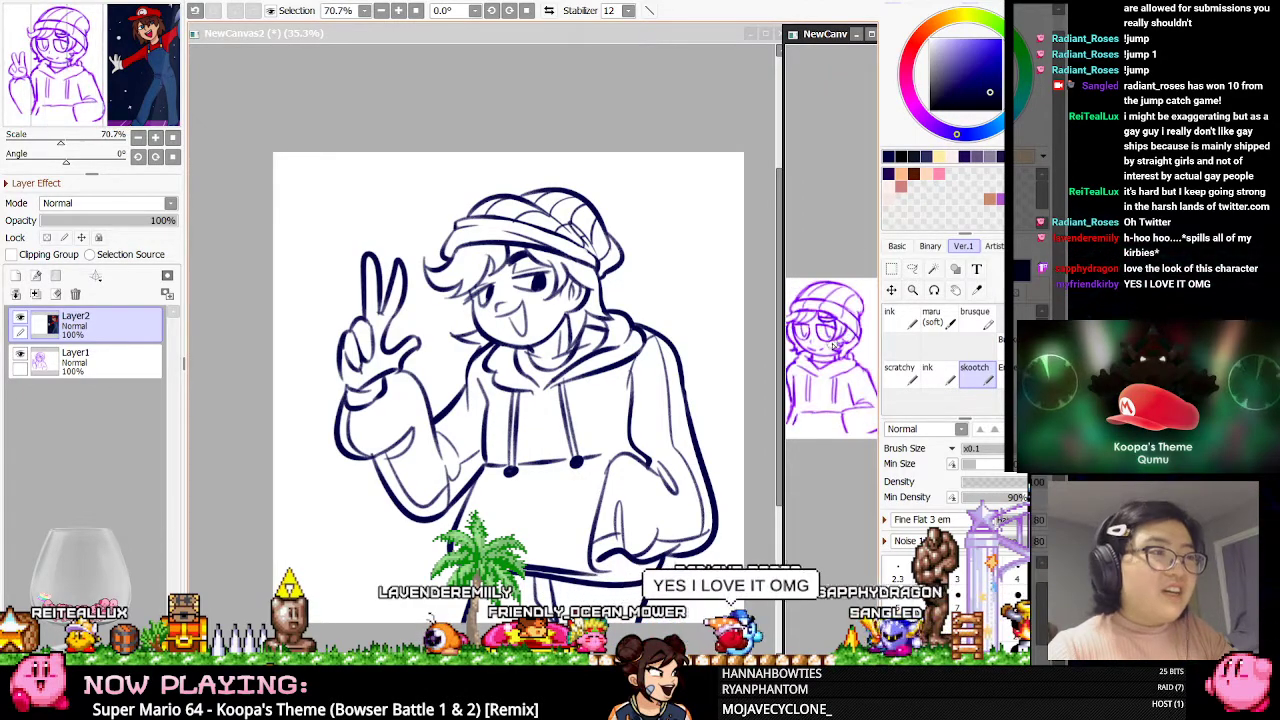
left_click(560, 28)
left_click(548, 10)
scroll(468, 354, "up", 1)
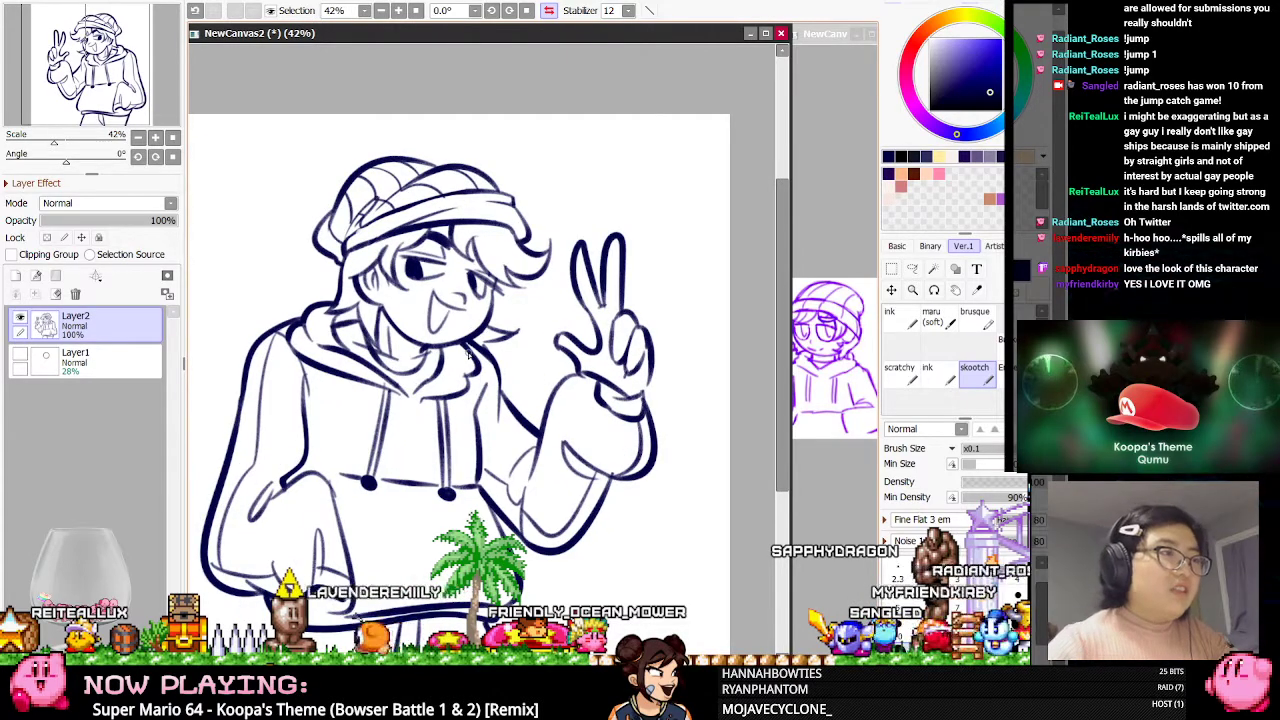
left_click(912, 268)
scroll(394, 300, "down", 1)
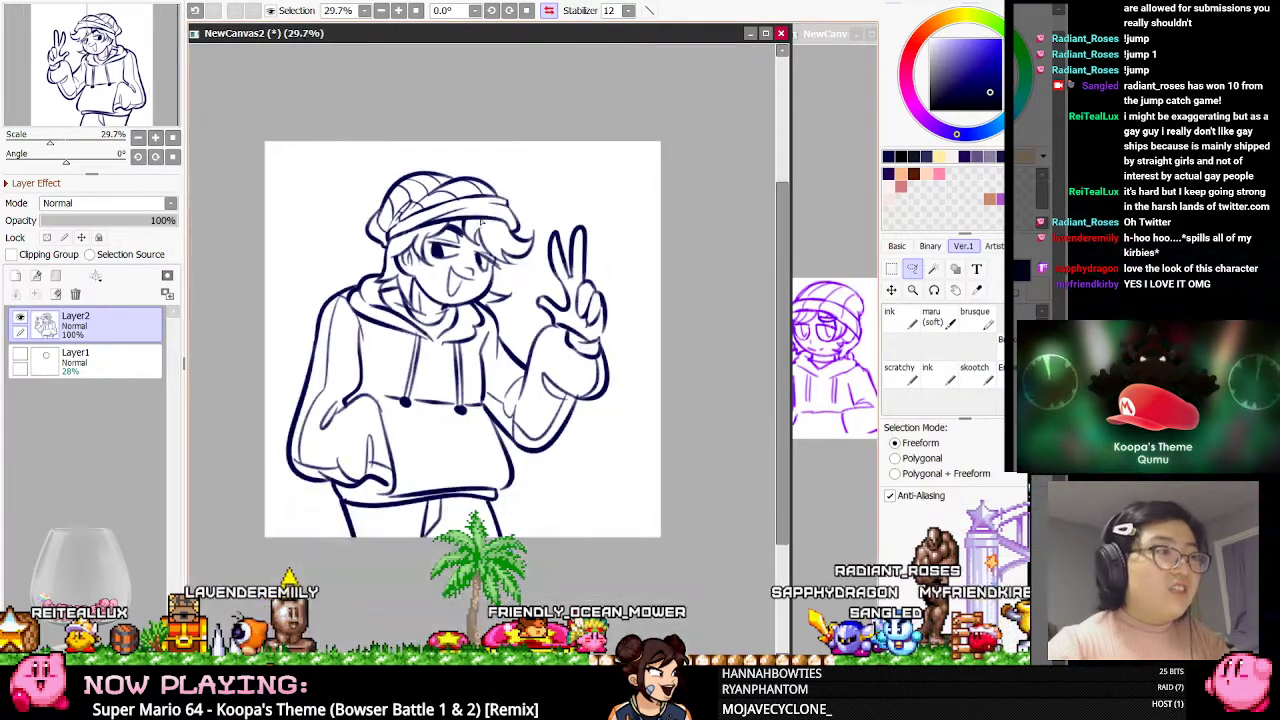
key("e")
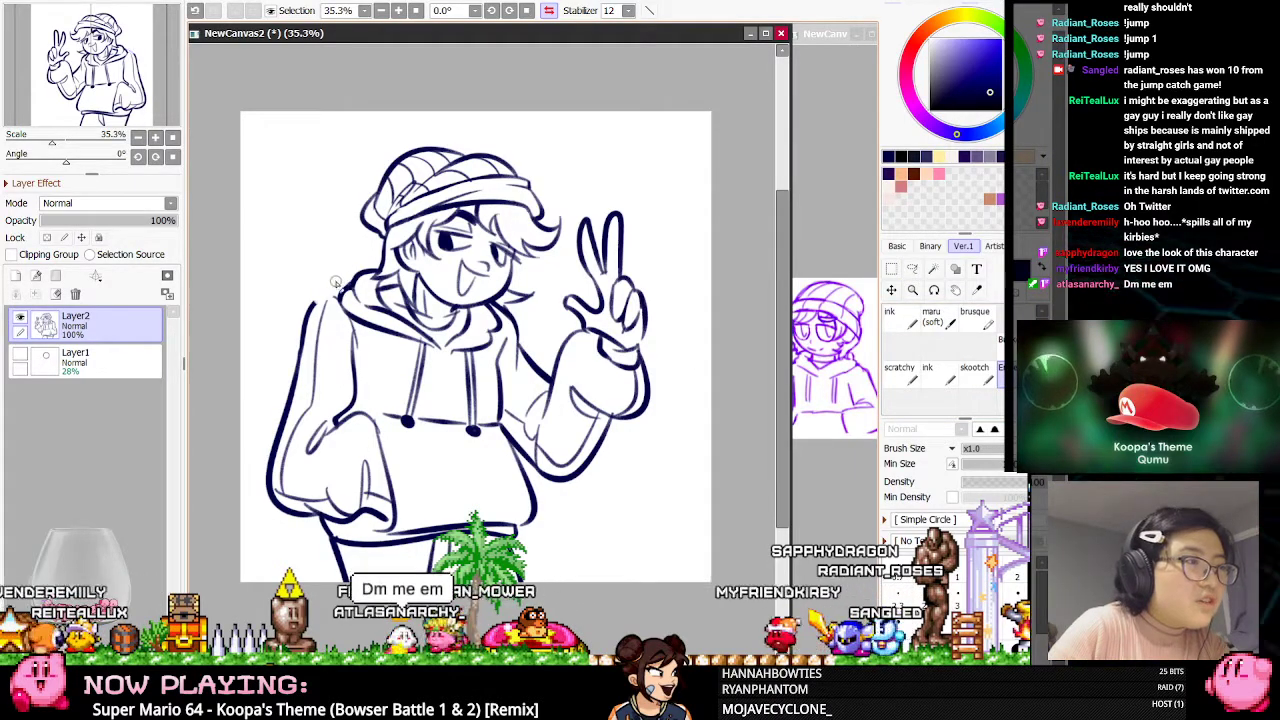
left_click(976, 372)
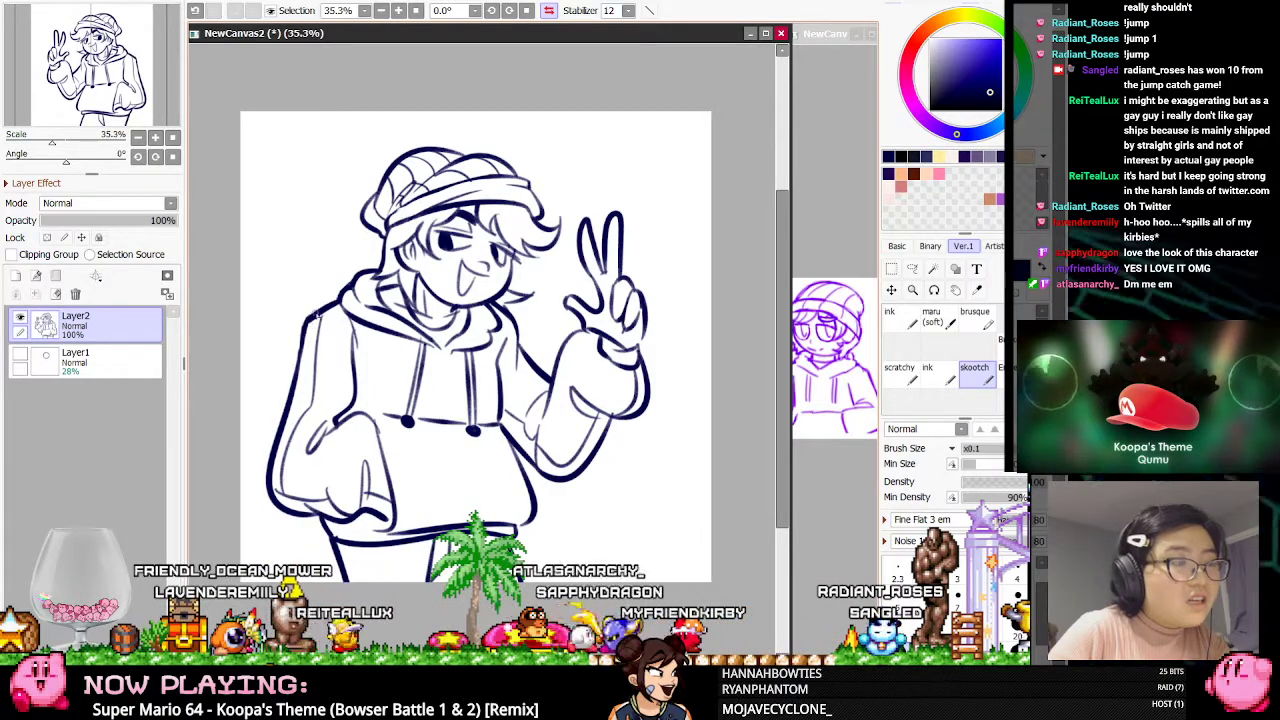
left_click(548, 11)
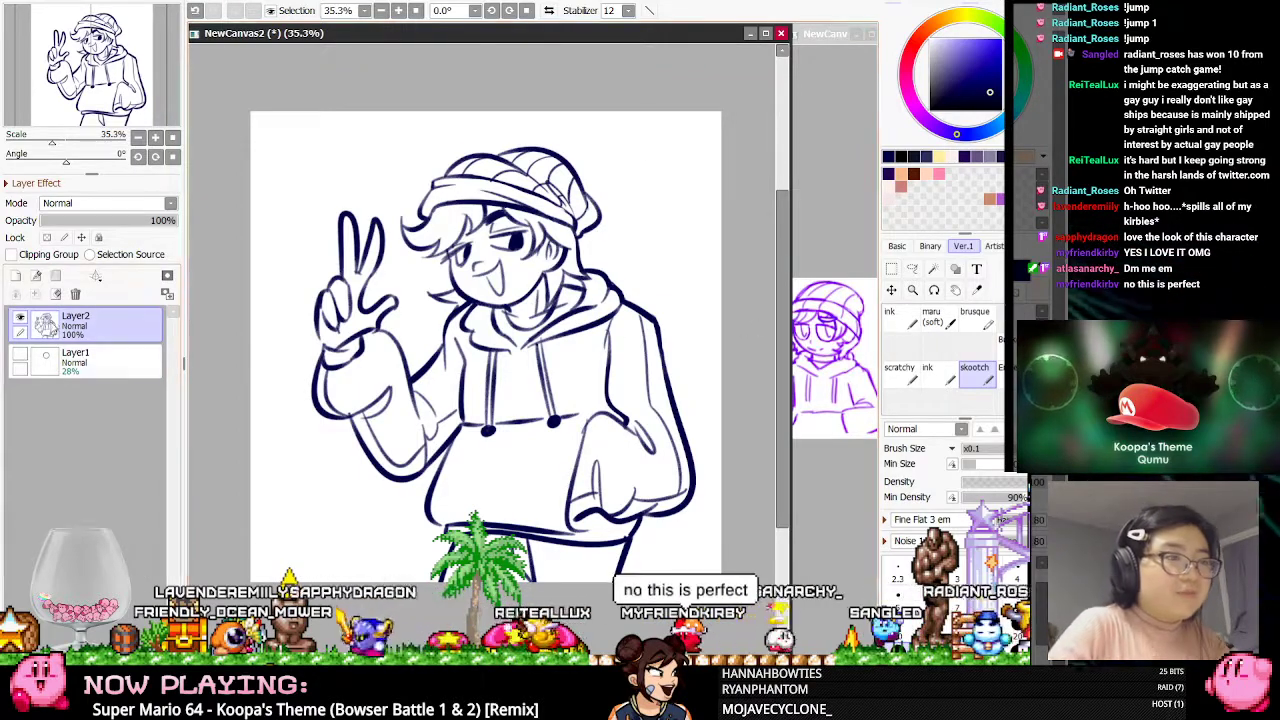
Add a new layer beneath the line art and sample the purple from the reference sketch's lines
left_click(15, 278)
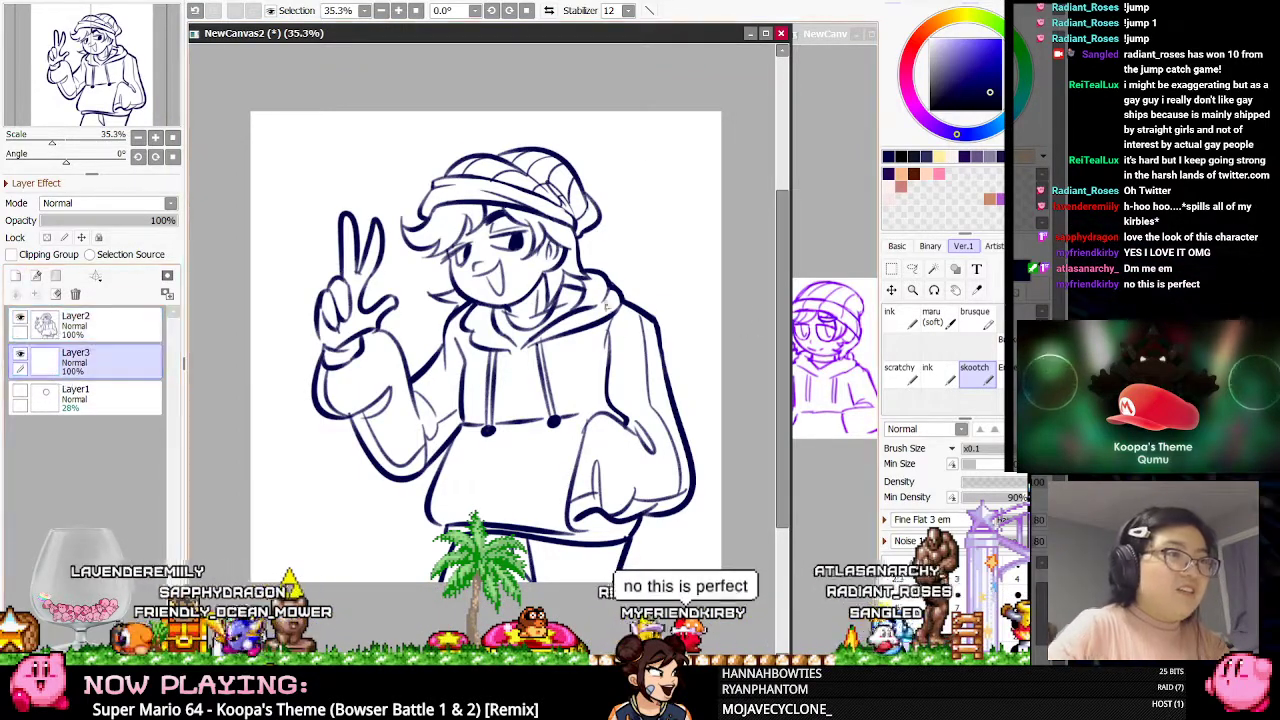
left_click(818, 330)
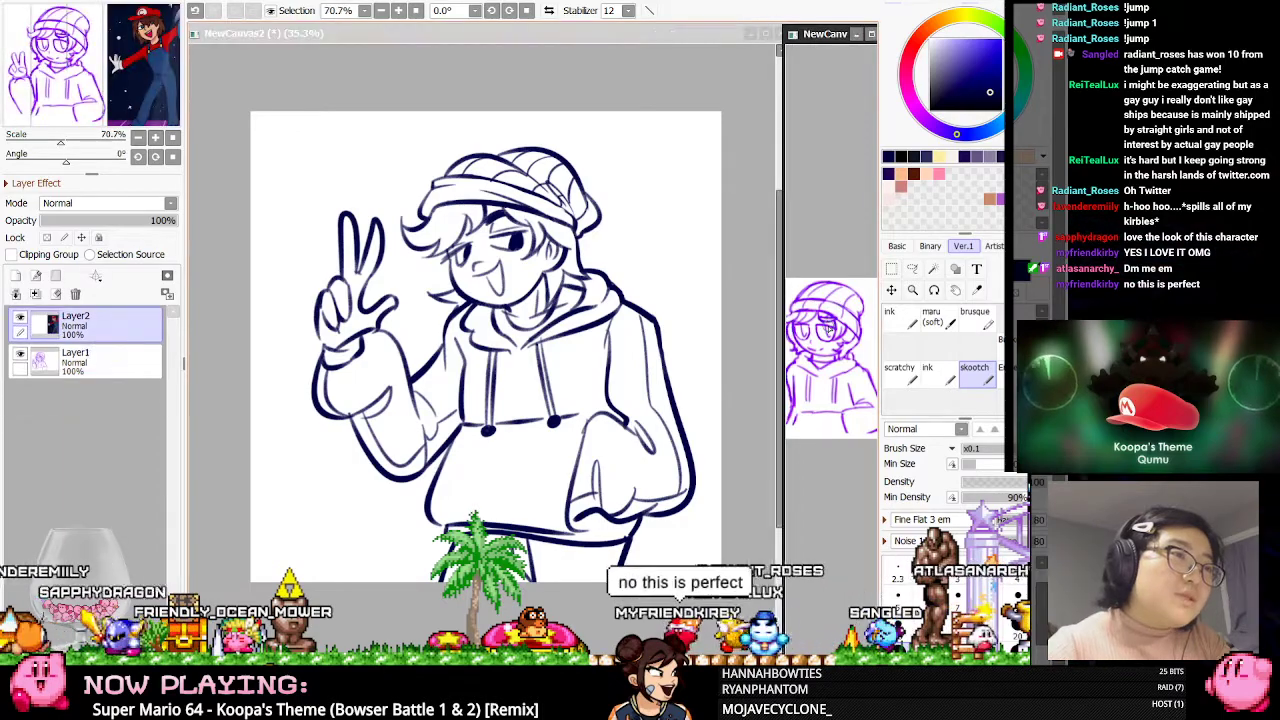
scroll(814, 338, "up", 4)
scroll(812, 342, "down", 2)
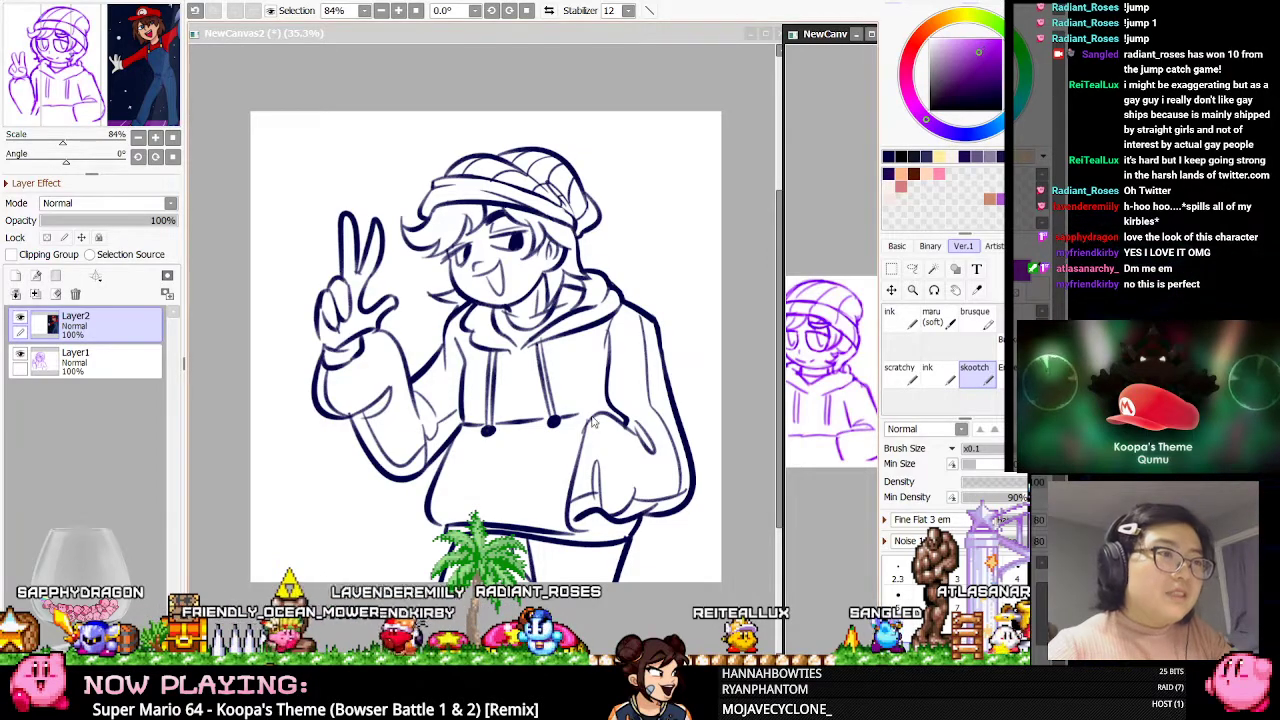
left_click(534, 341)
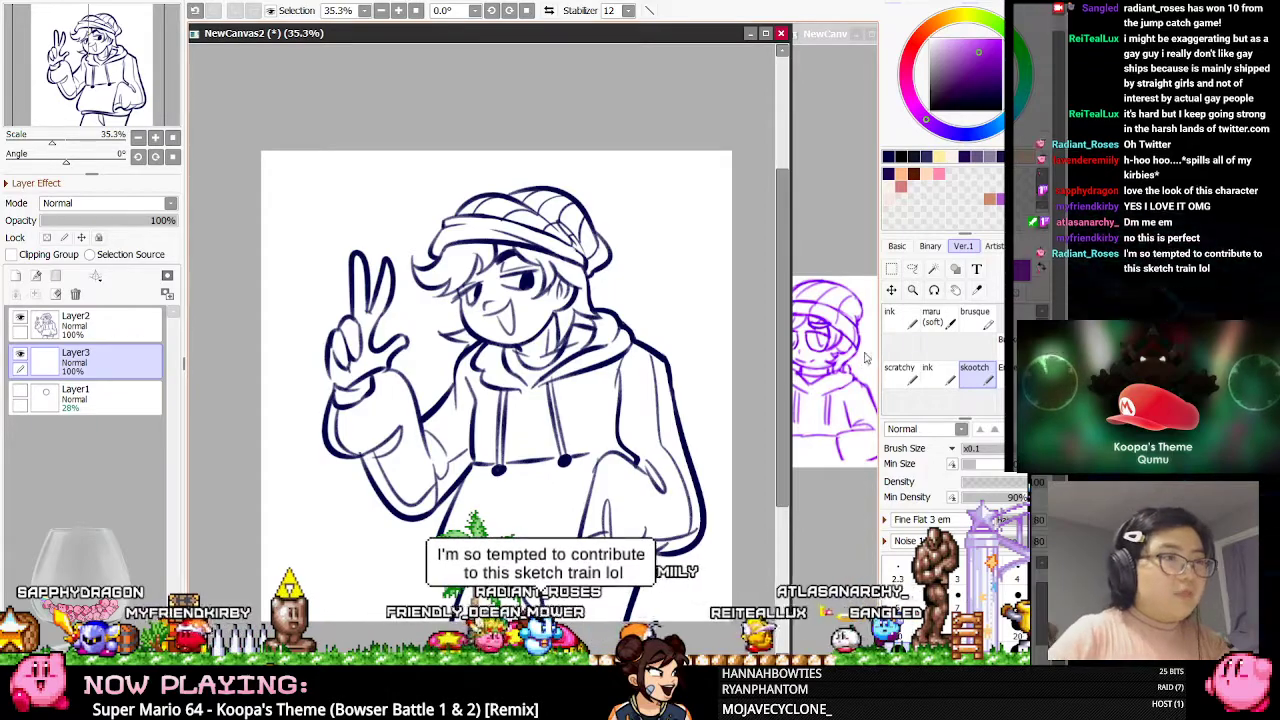
Block in the face and neck with a paler purple using the maru (soft) brush, undoing the darker trial stroke
left_click(897, 320)
left_click(932, 318)
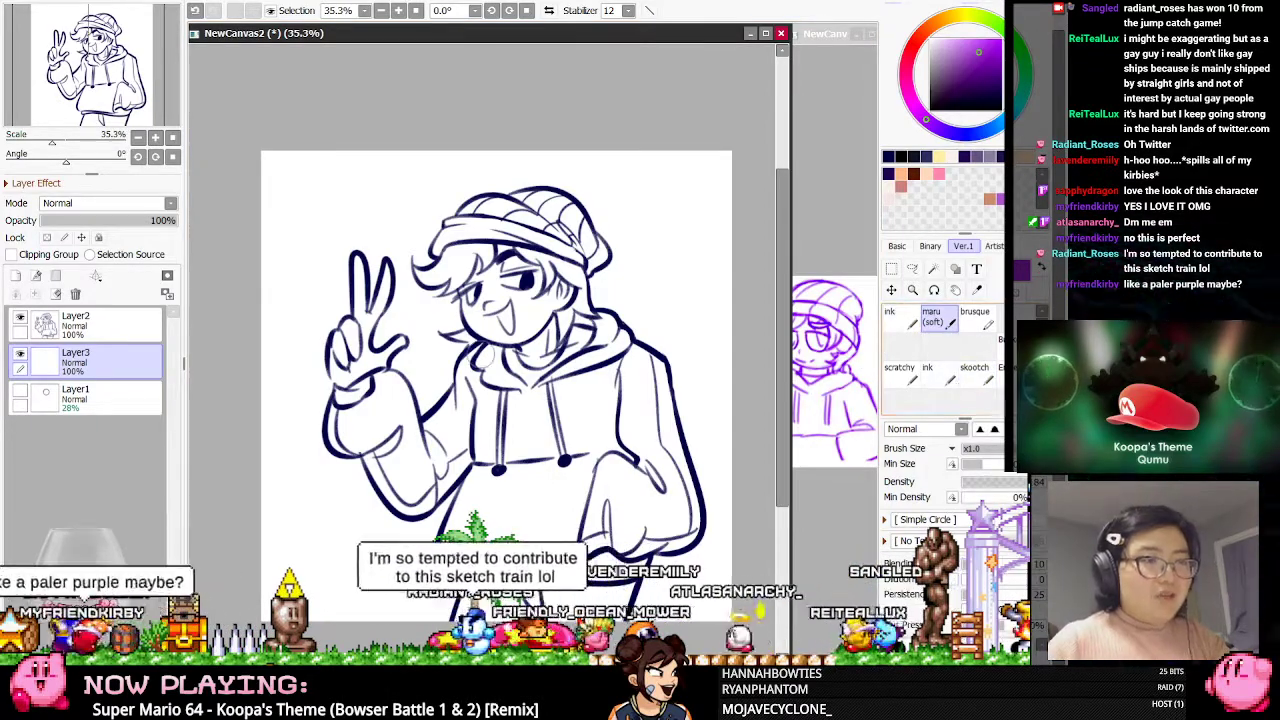
mouse_move(490, 262)
left_mouse_down()
mouse_move(545, 282)
mouse_move(510, 320)
mouse_move(535, 255)
mouse_move(541, 348)
mouse_move(552, 280)
mouse_move(570, 290)
left_mouse_up()
left_click(960, 47)
key("ctrl+z")
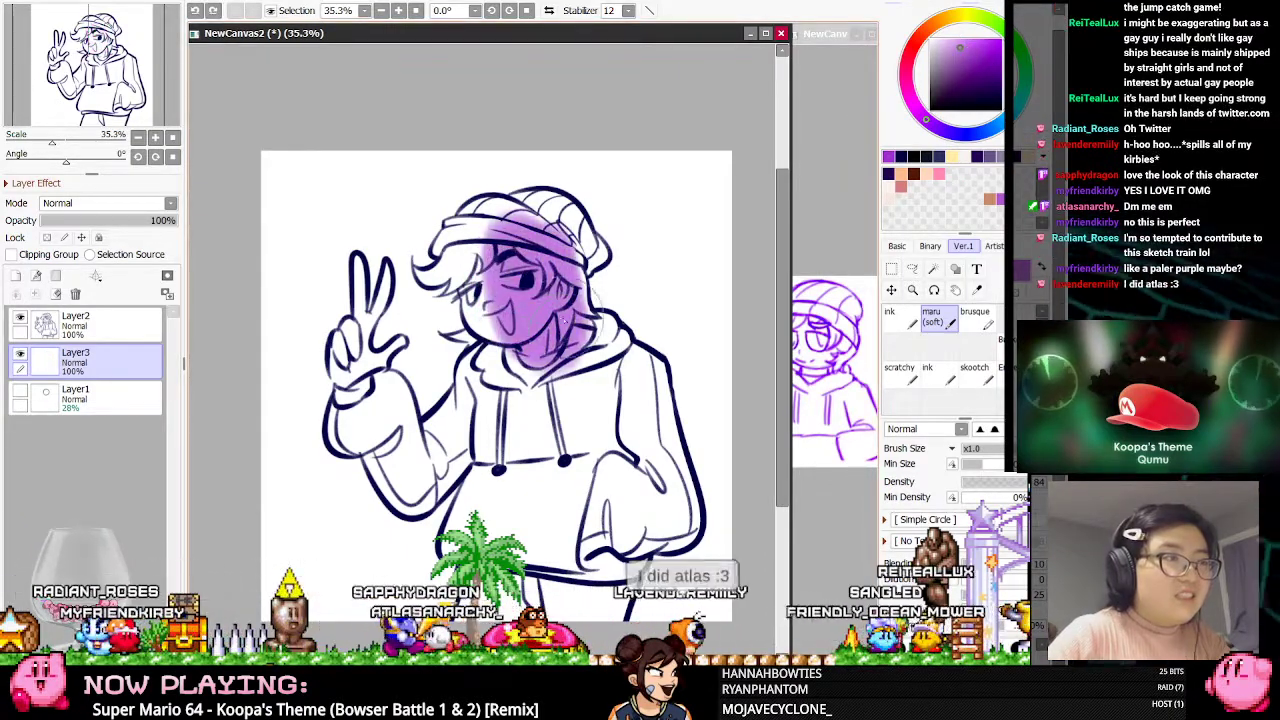
Fill the hoodie body, lowered sleeve, trousers and rest of the face with the pale purple beneath the lines
mouse_move(600, 362)
left_mouse_down()
mouse_move(567, 335)
mouse_move(625, 372)
mouse_move(615, 360)
mouse_move(642, 395)
mouse_move(637, 381)
mouse_move(658, 467)
left_mouse_up()
mouse_move(672, 522)
left_mouse_down()
mouse_move(606, 402)
mouse_move(566, 458)
mouse_move(593, 602)
left_mouse_up()
mouse_move(575, 504)
left_mouse_down()
mouse_move(531, 551)
mouse_move(538, 482)
mouse_move(523, 510)
mouse_move(492, 458)
left_mouse_up()
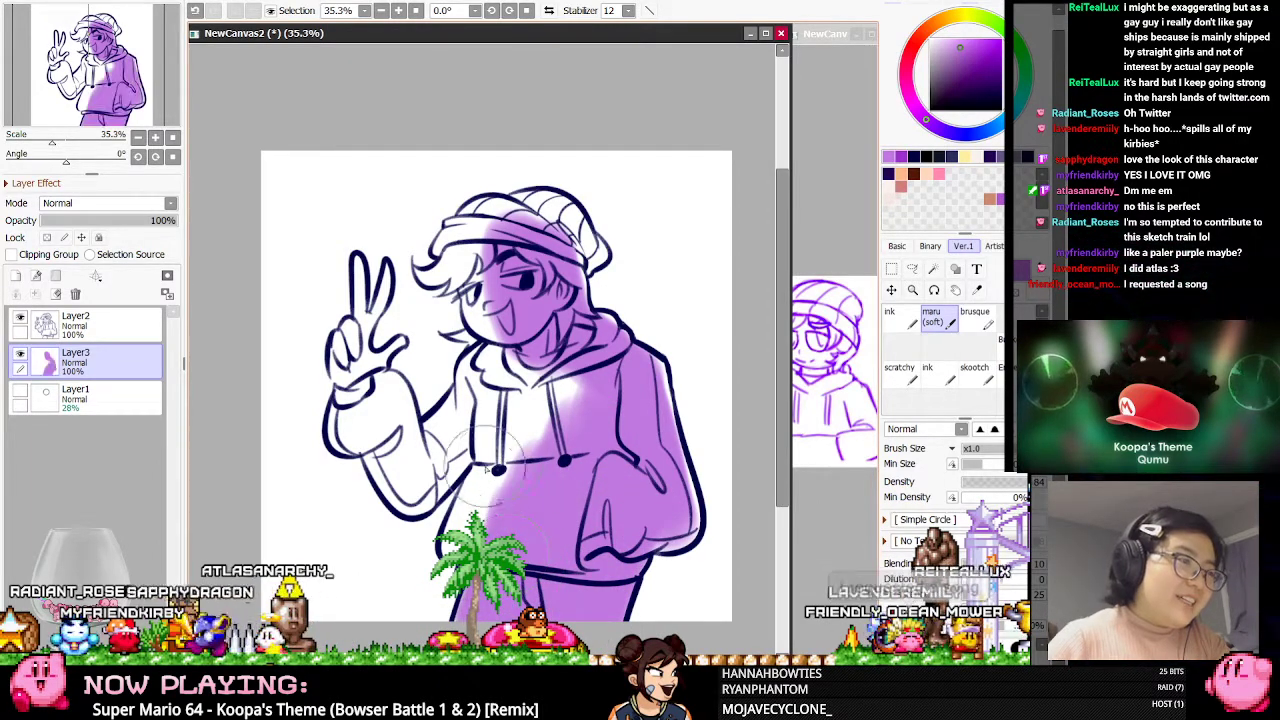
left_click_drag(490, 505, 537, 460)
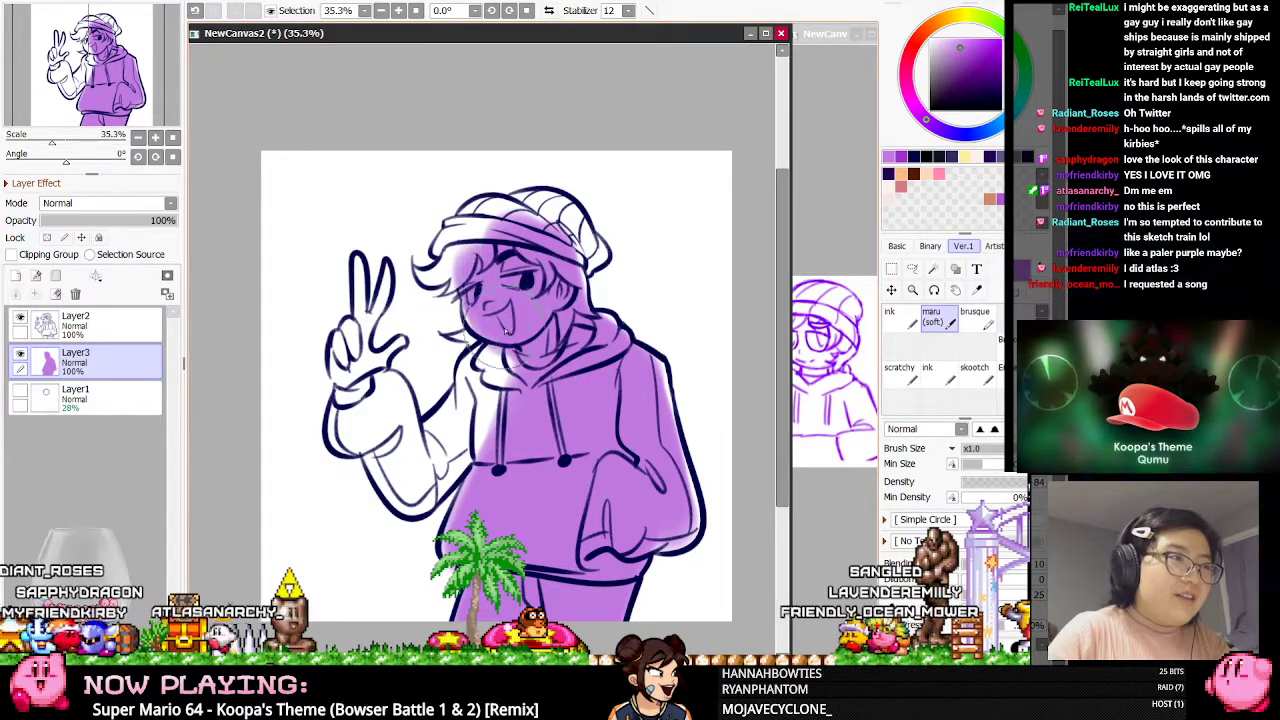
mouse_move(460, 433)
left_mouse_down()
mouse_move(511, 370)
mouse_move(523, 323)
left_mouse_up()
Fill the raised sleeve, palm, fringe and beanie with the same purple
mouse_move(448, 440)
left_mouse_down()
mouse_move(440, 458)
mouse_move(414, 463)
mouse_move(406, 448)
mouse_move(405, 463)
mouse_move(350, 410)
mouse_move(363, 420)
left_mouse_up()
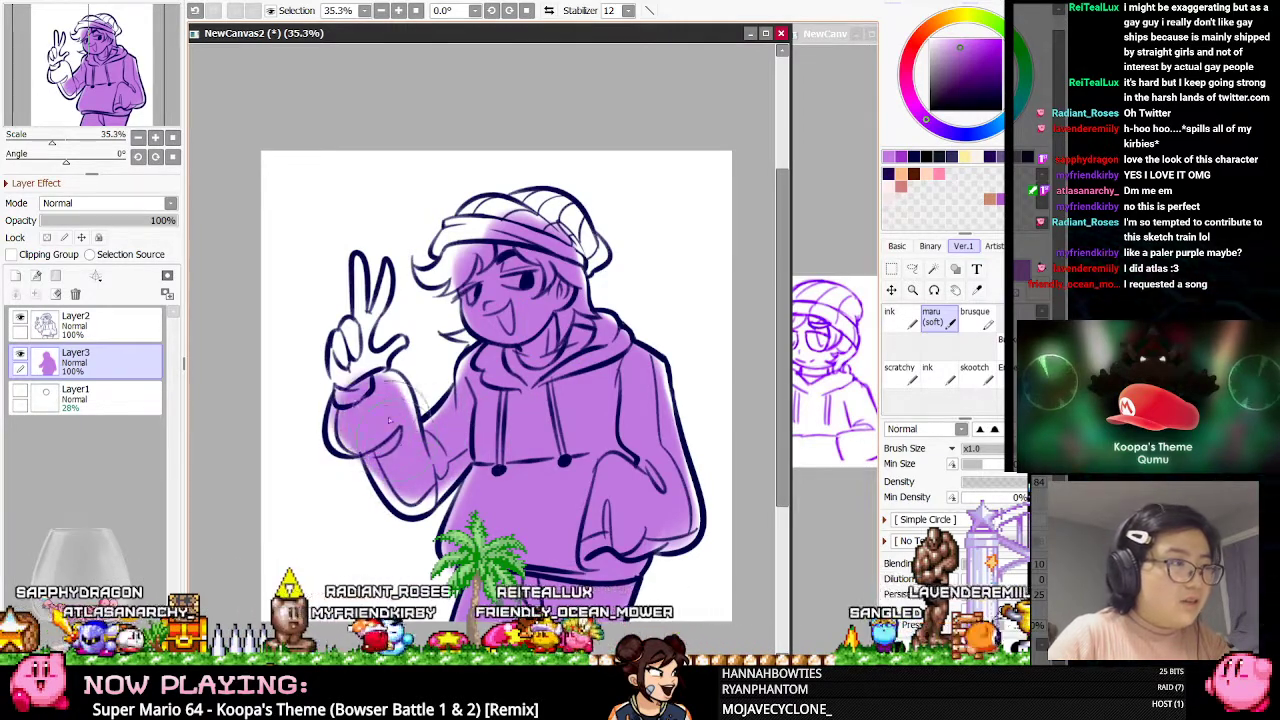
left_click_drag(350, 365, 363, 325)
mouse_move(455, 268)
left_mouse_down()
mouse_move(485, 241)
mouse_move(426, 281)
mouse_move(485, 234)
mouse_move(450, 284)
mouse_move(498, 222)
mouse_move(480, 235)
mouse_move(556, 222)
left_mouse_up()
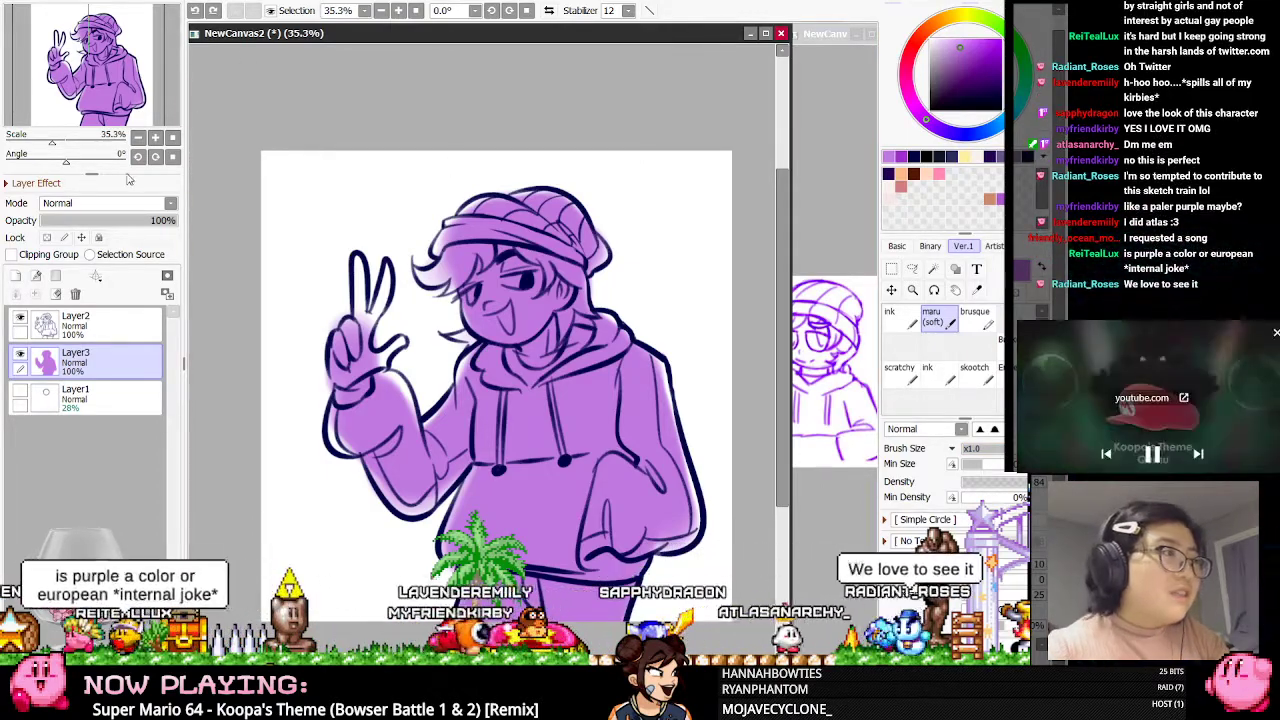
left_click(1149, 462)
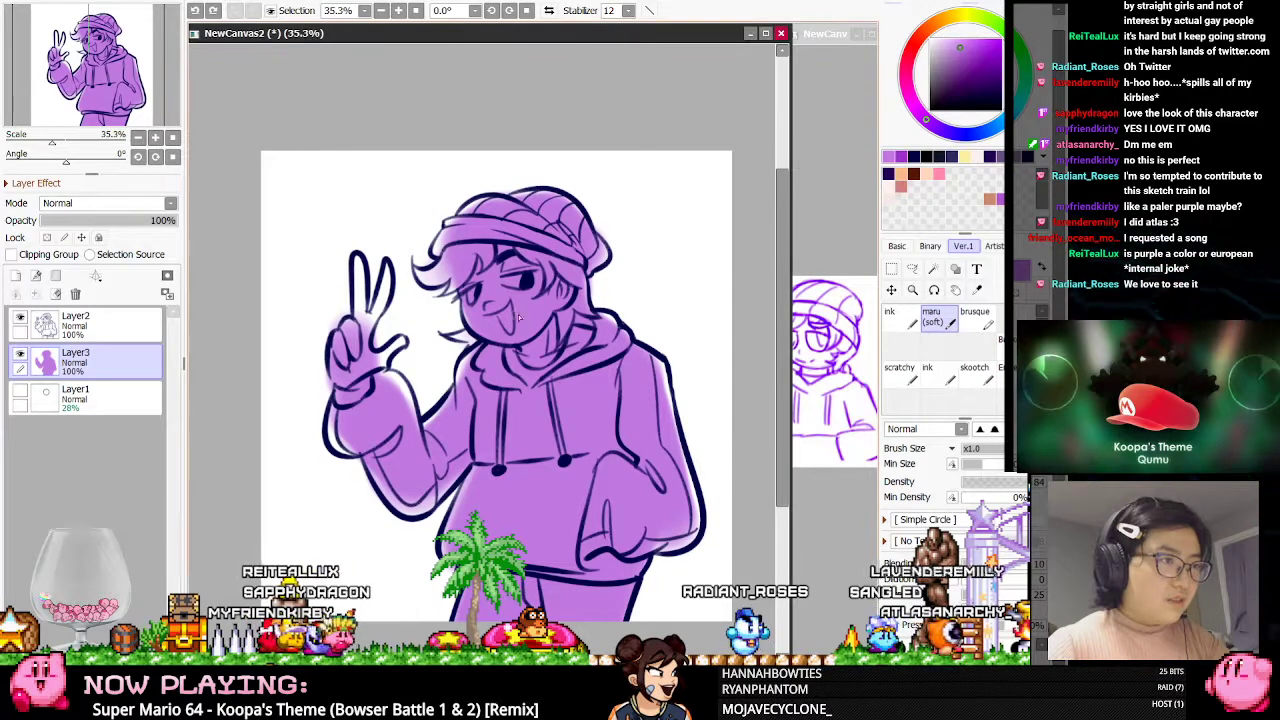
Fill the two raised peace-sign fingers and touch up the loose hair tip beside the chin in purple
scroll(488, 254, "up", 1)
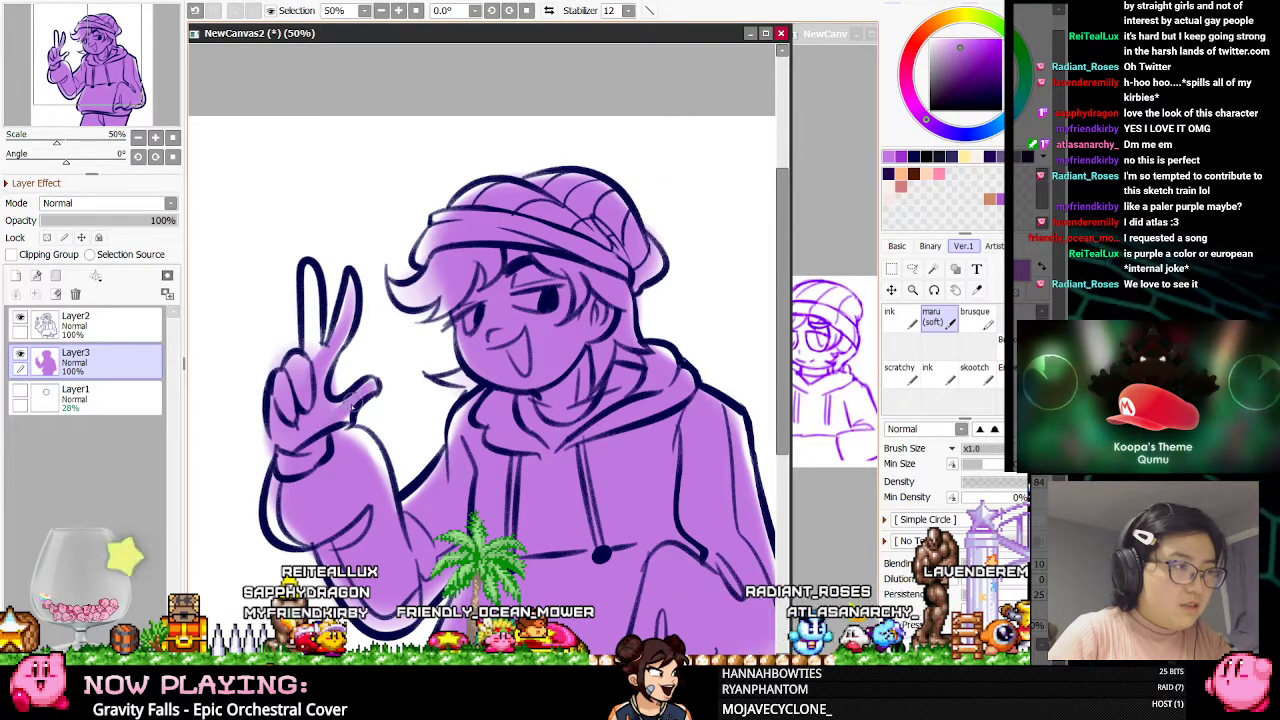
left_click_drag(299, 264, 307, 381)
left_click_drag(320, 274, 307, 389)
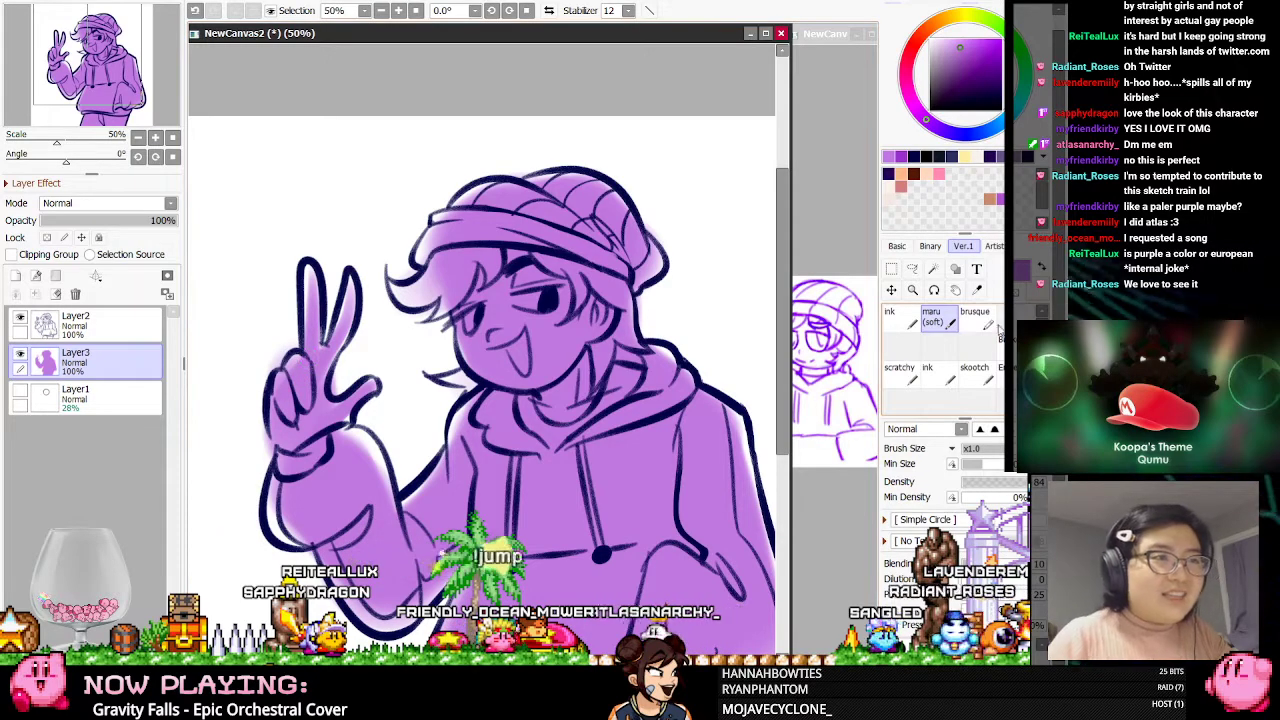
left_click_drag(140, 220, 178, 220)
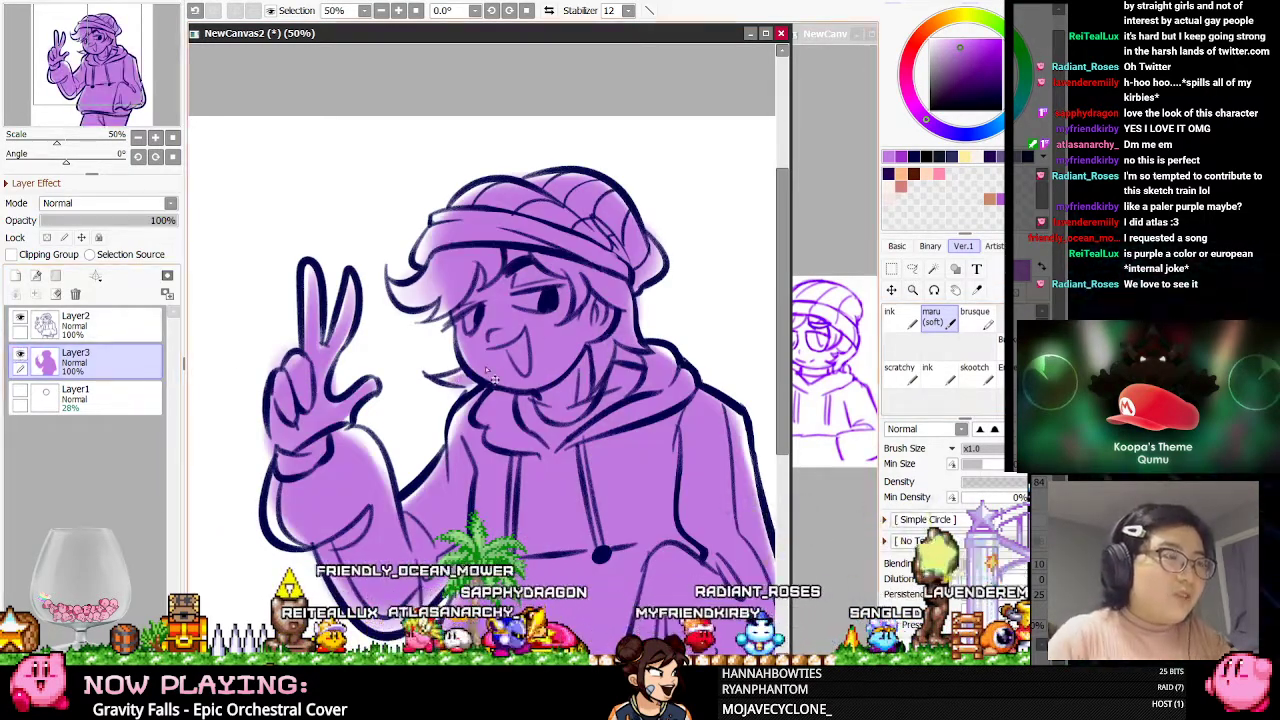
left_click_drag(444, 383, 466, 380)
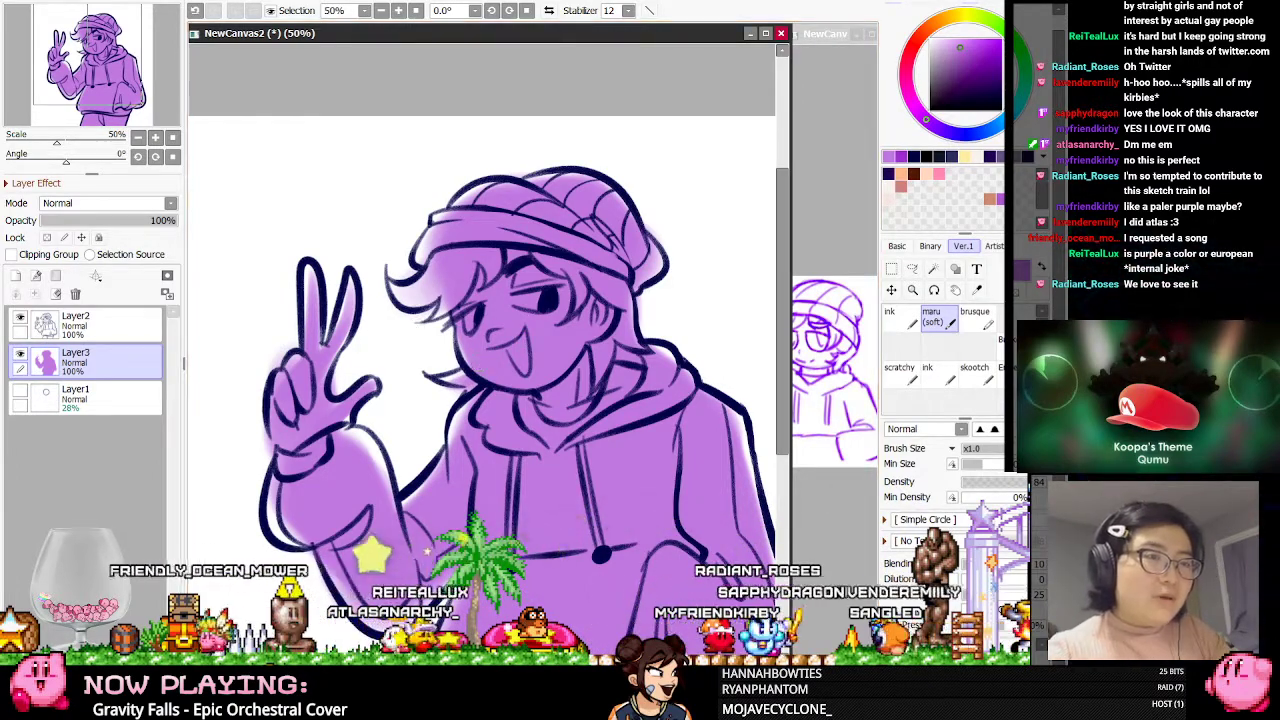
Erase purple spilling outside the outline and touch up the fill inside it with the maru (soft) brush
scroll(582, 518, "down", 4)
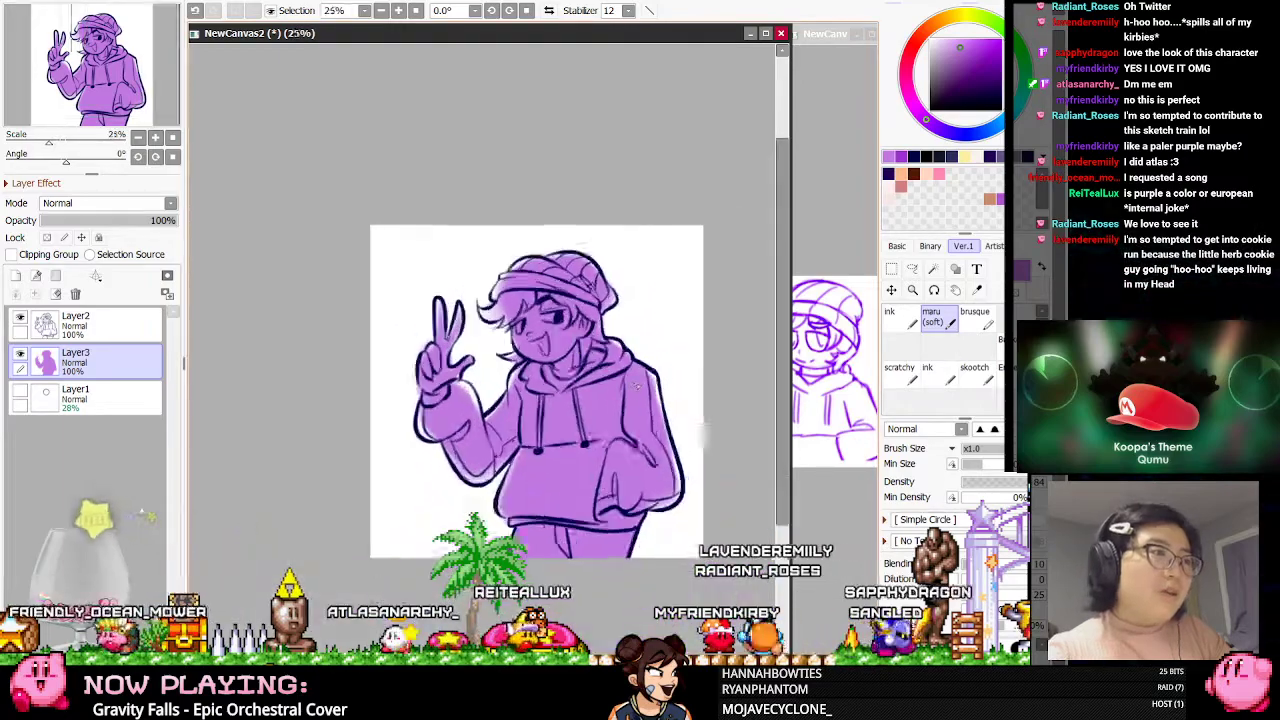
scroll(598, 311, "up", 3)
key("e")
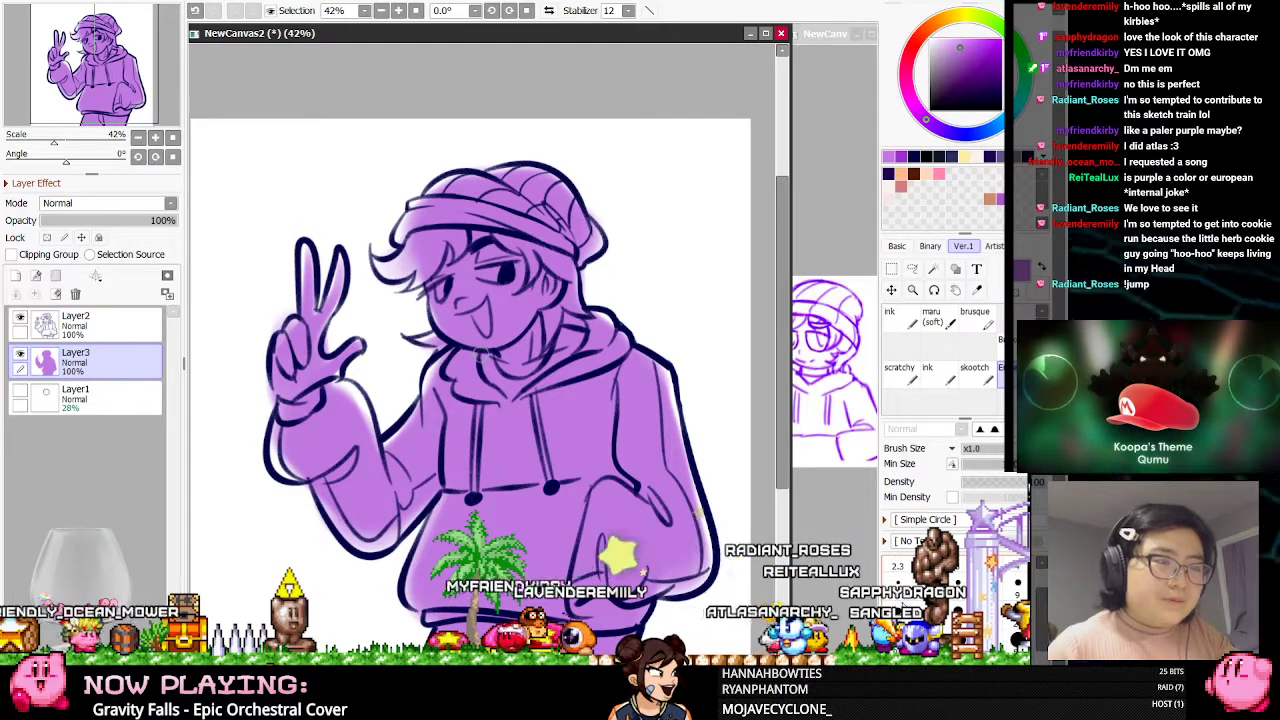
scroll(393, 138, "up", 1)
scroll(393, 138, "up", 1)
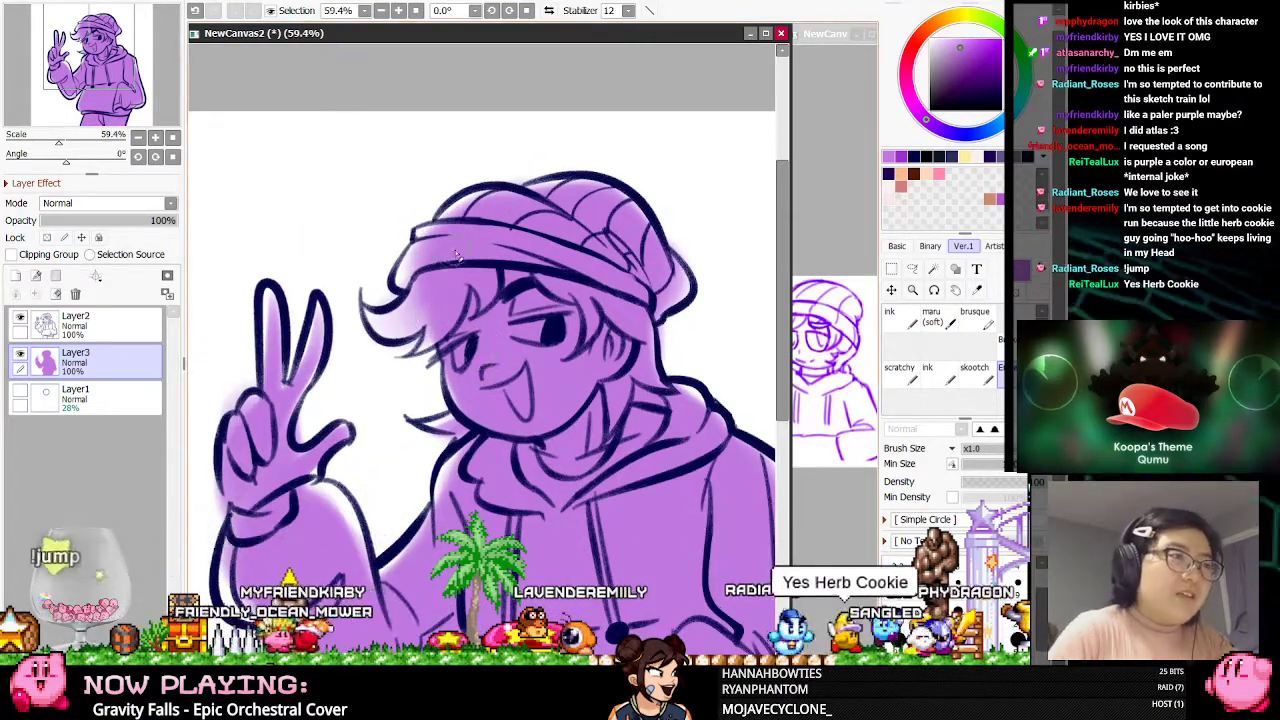
left_click(932, 318)
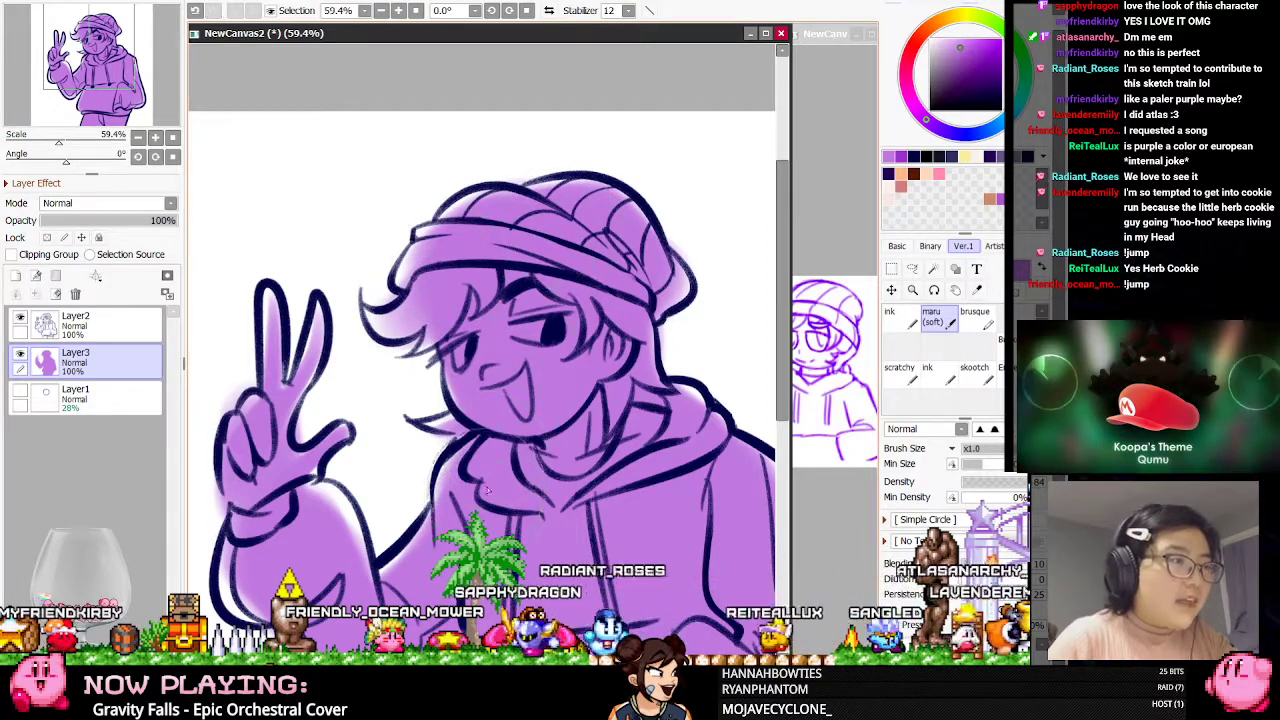
scroll(497, 443, "down", 3)
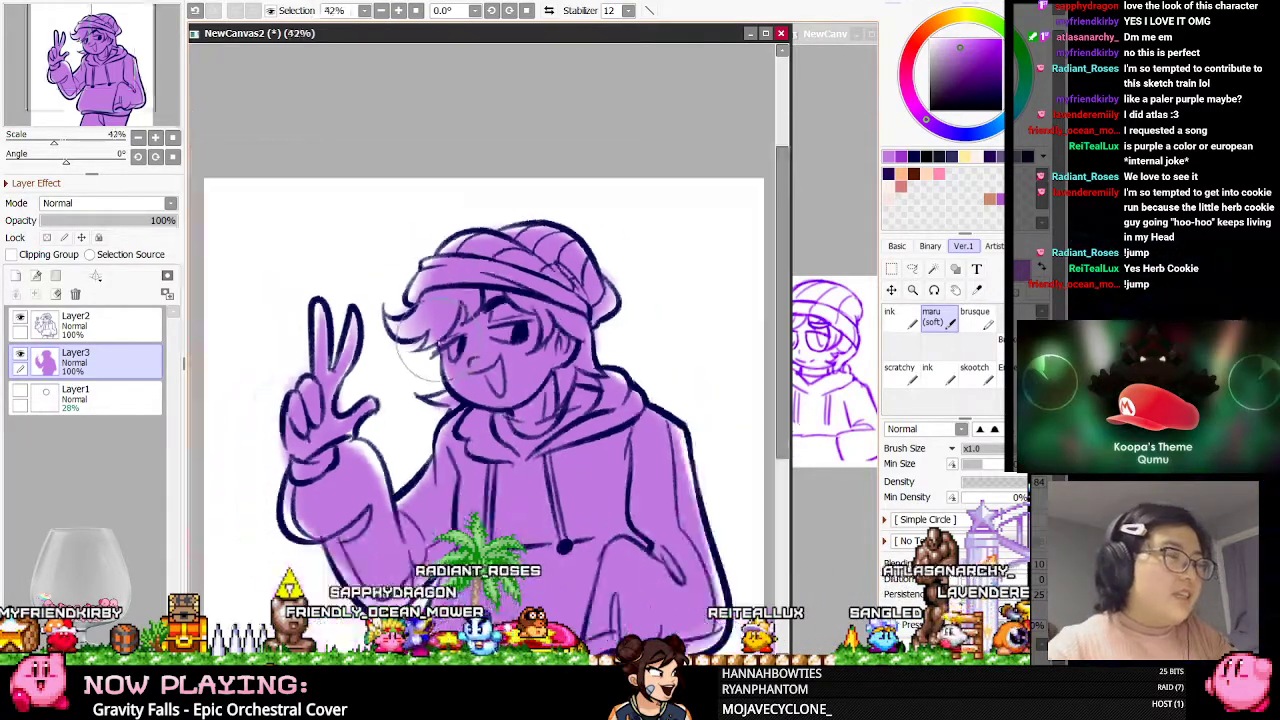
scroll(483, 530, "up", 2)
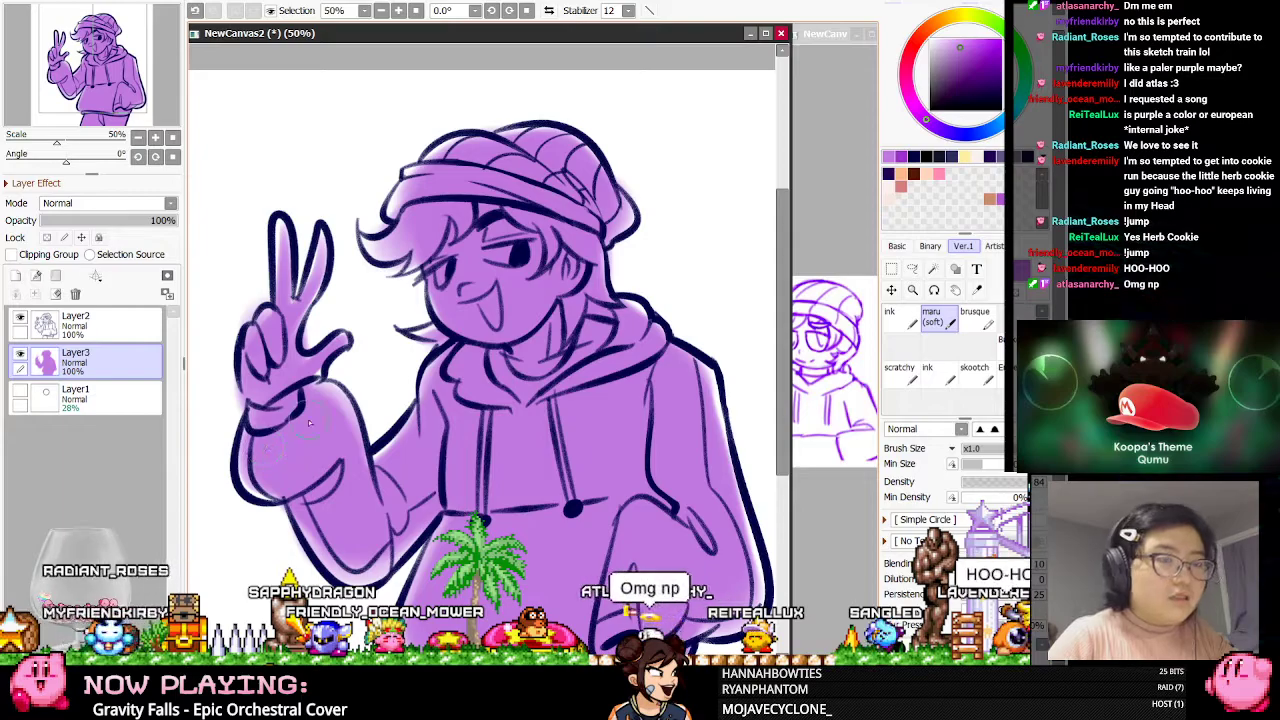
scroll(430, 338, "down", 2)
scroll(430, 338, "up", 2)
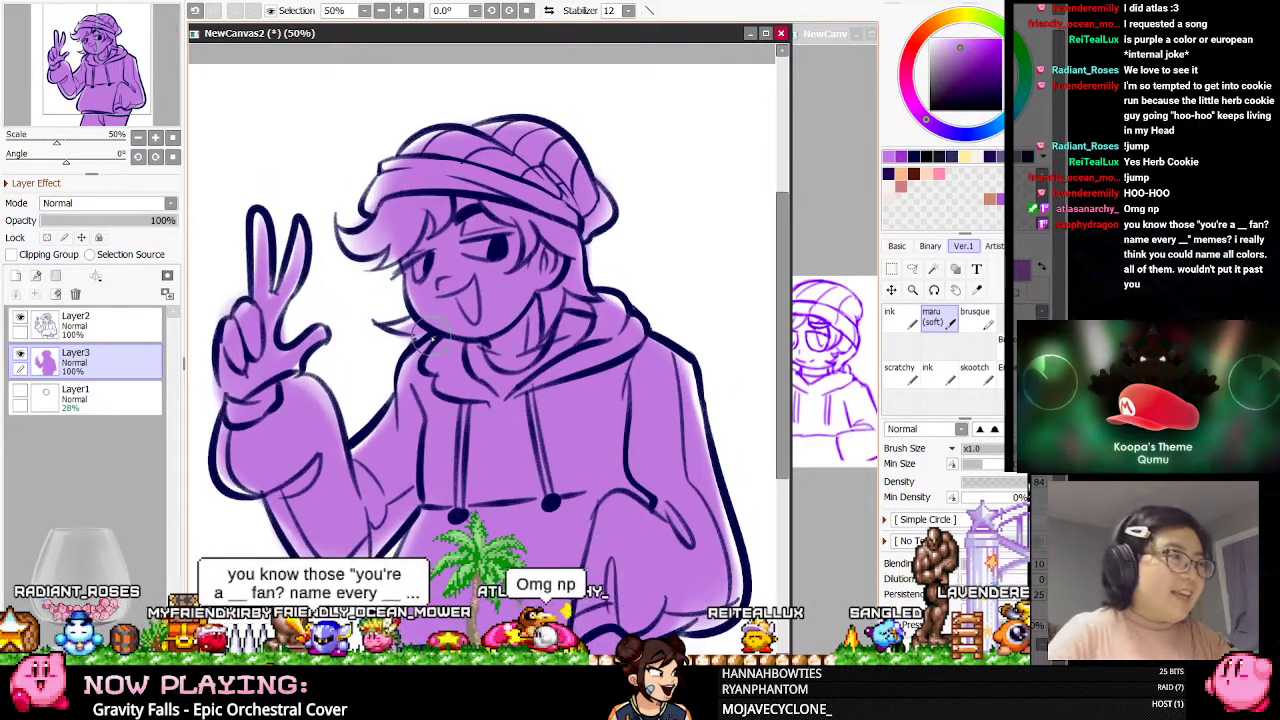
left_click(15, 276)
left_click(42, 256)
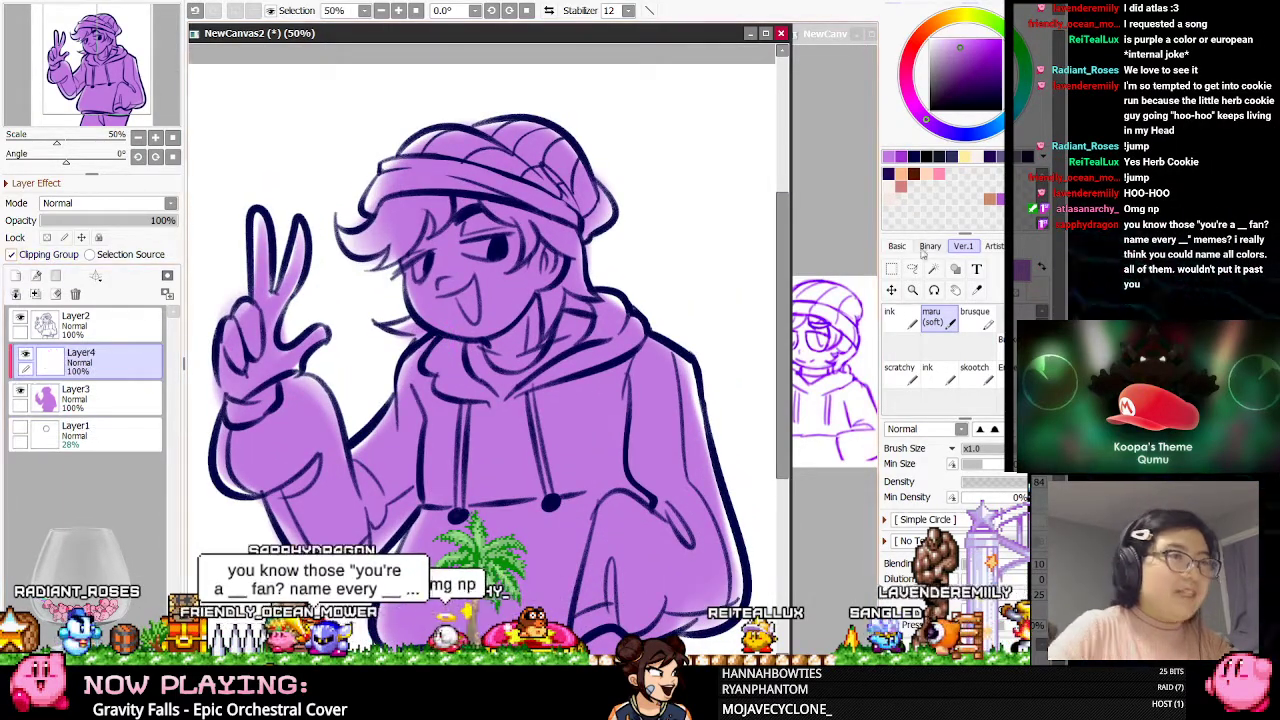
left_click(889, 316)
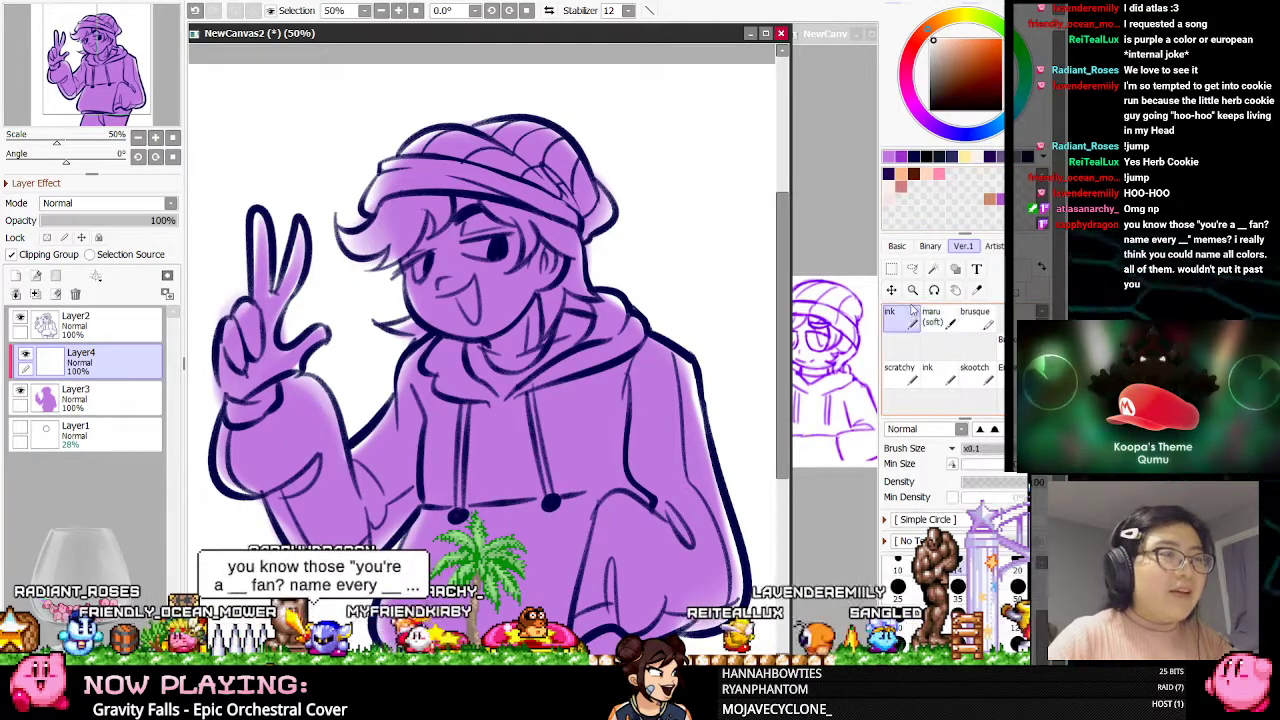
scroll(649, 297, "up", 2)
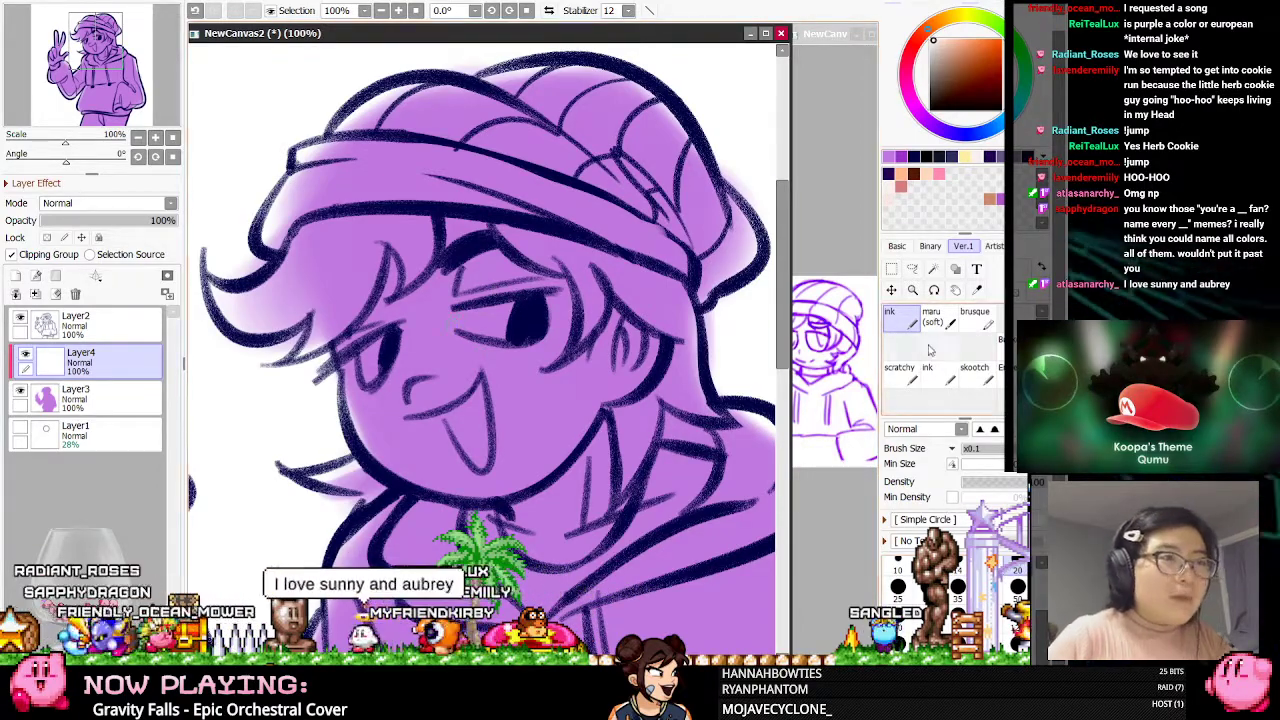
left_click(953, 375)
left_click(75, 293)
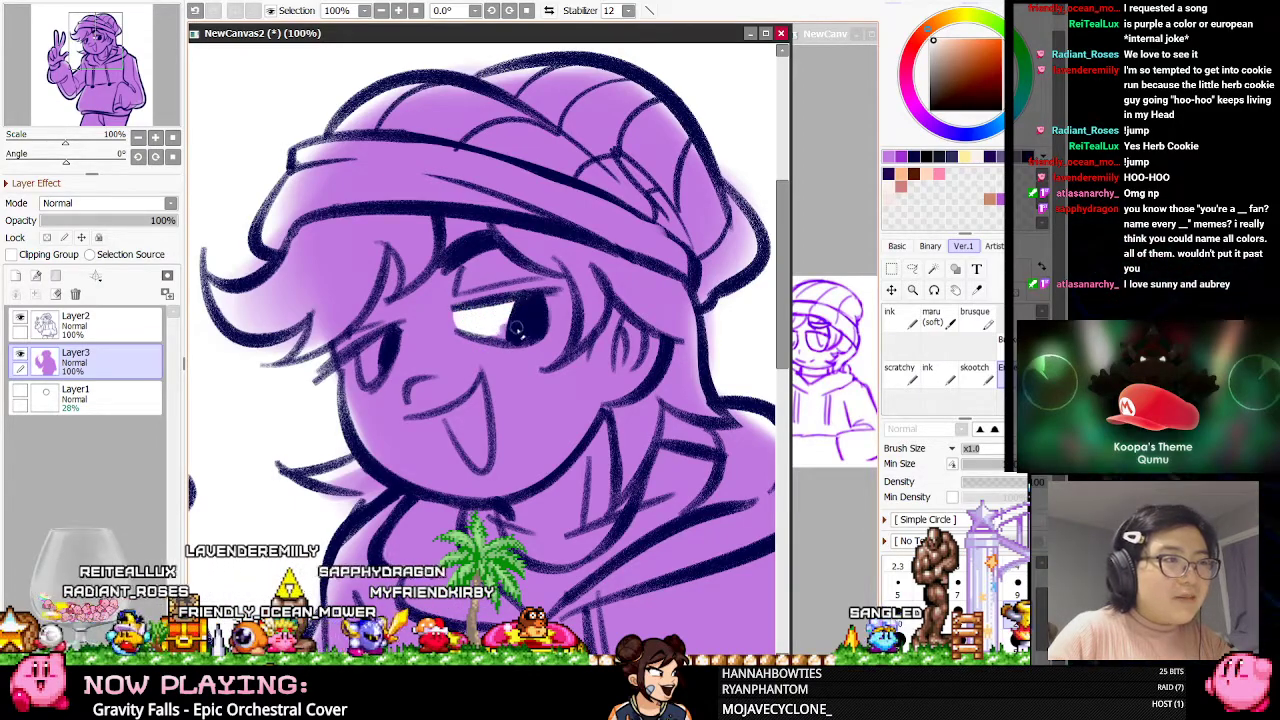
Erase the purple fill from the eyes and open mouth to leave them white, checking the face with the view mirrored
left_click(549, 10)
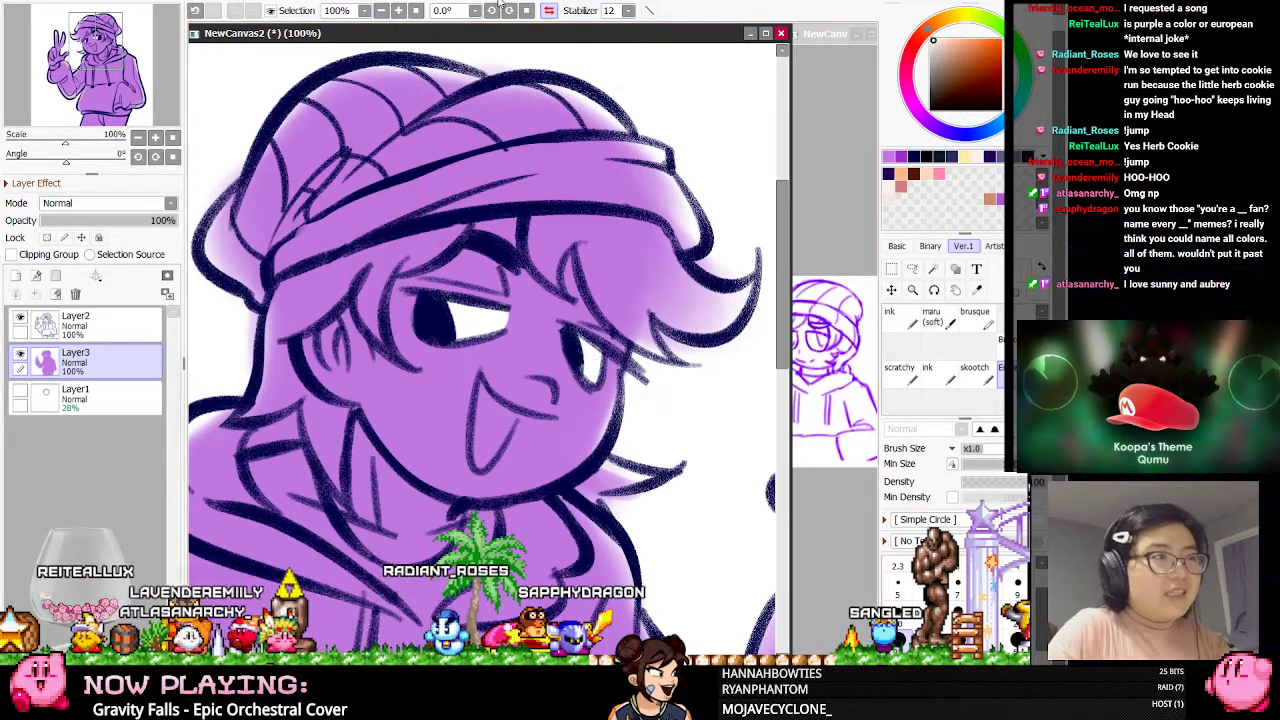
left_click(549, 10)
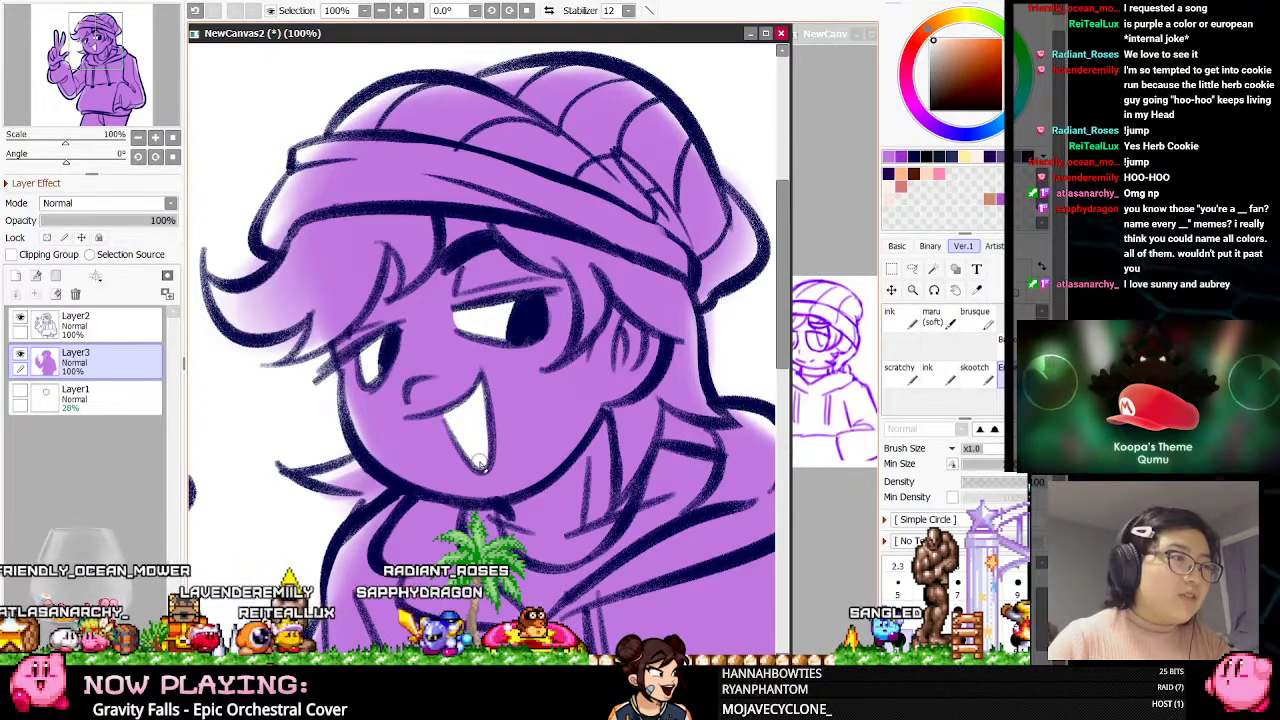
scroll(522, 325, "down", 5)
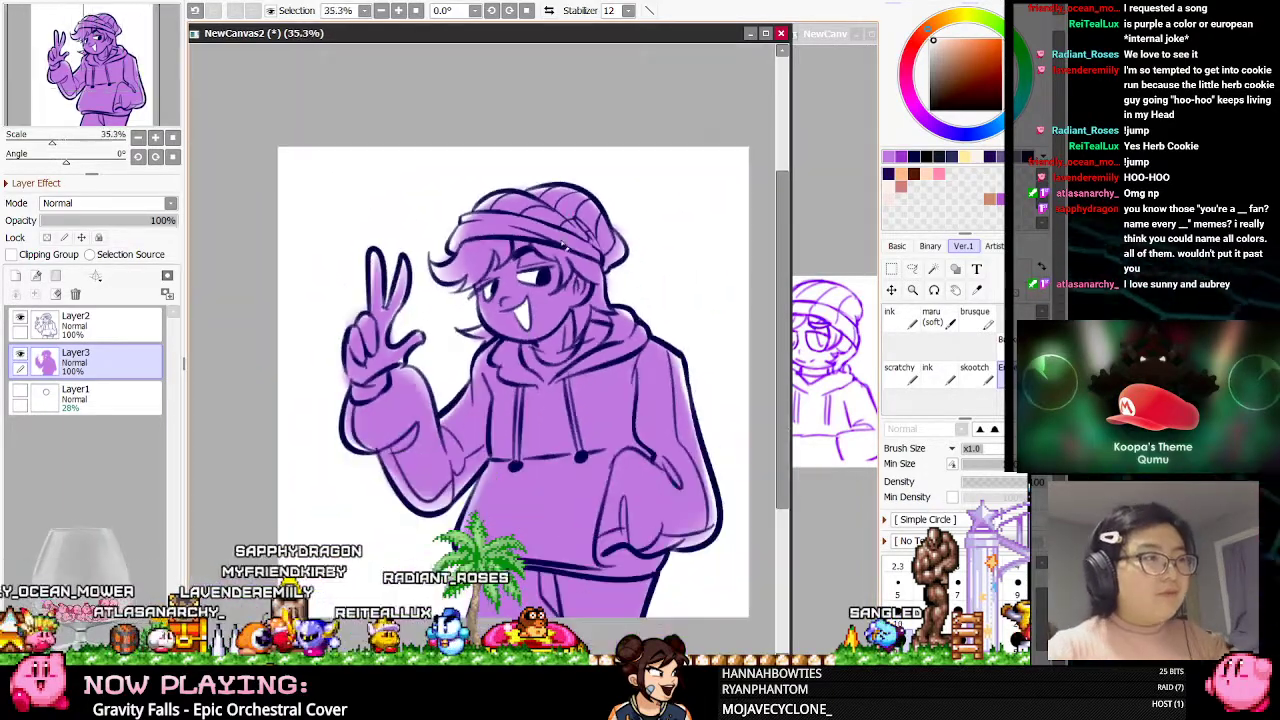
Add a new layer clipped to the line art and lower the purple fill layer's opacity to 87%
left_click(100, 324)
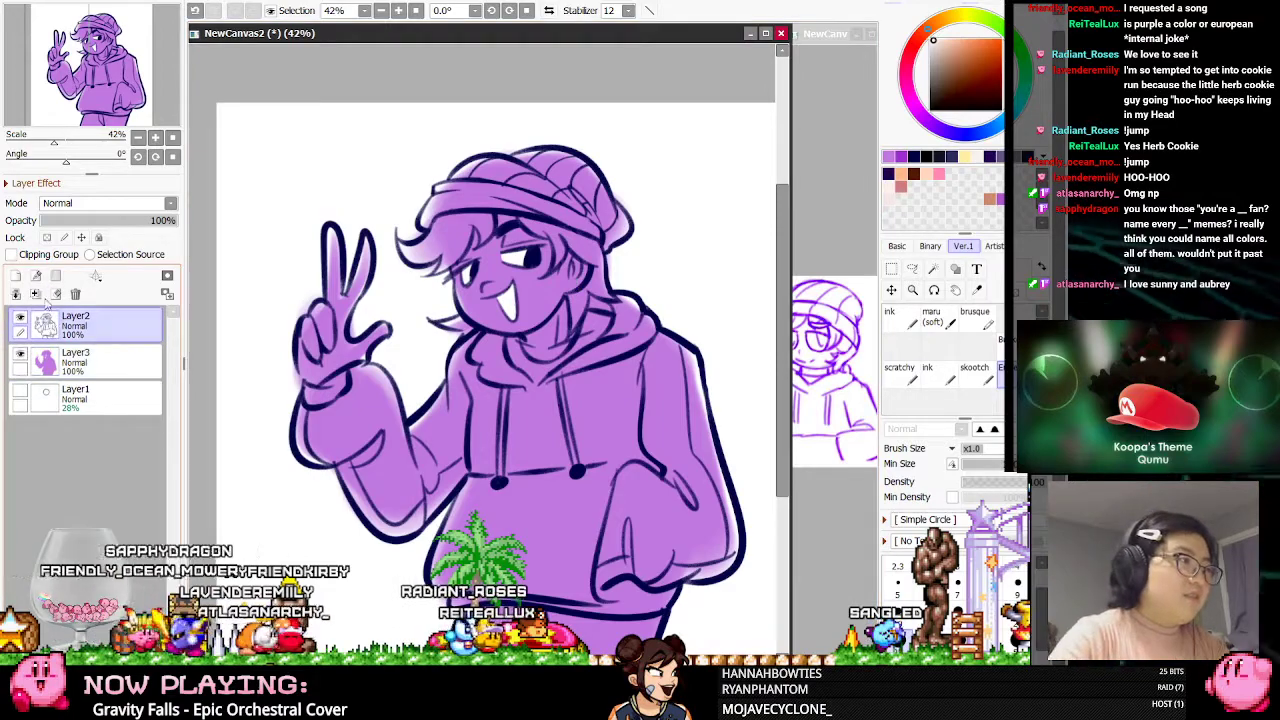
left_click(16, 276)
left_click(20, 254)
left_click(976, 290)
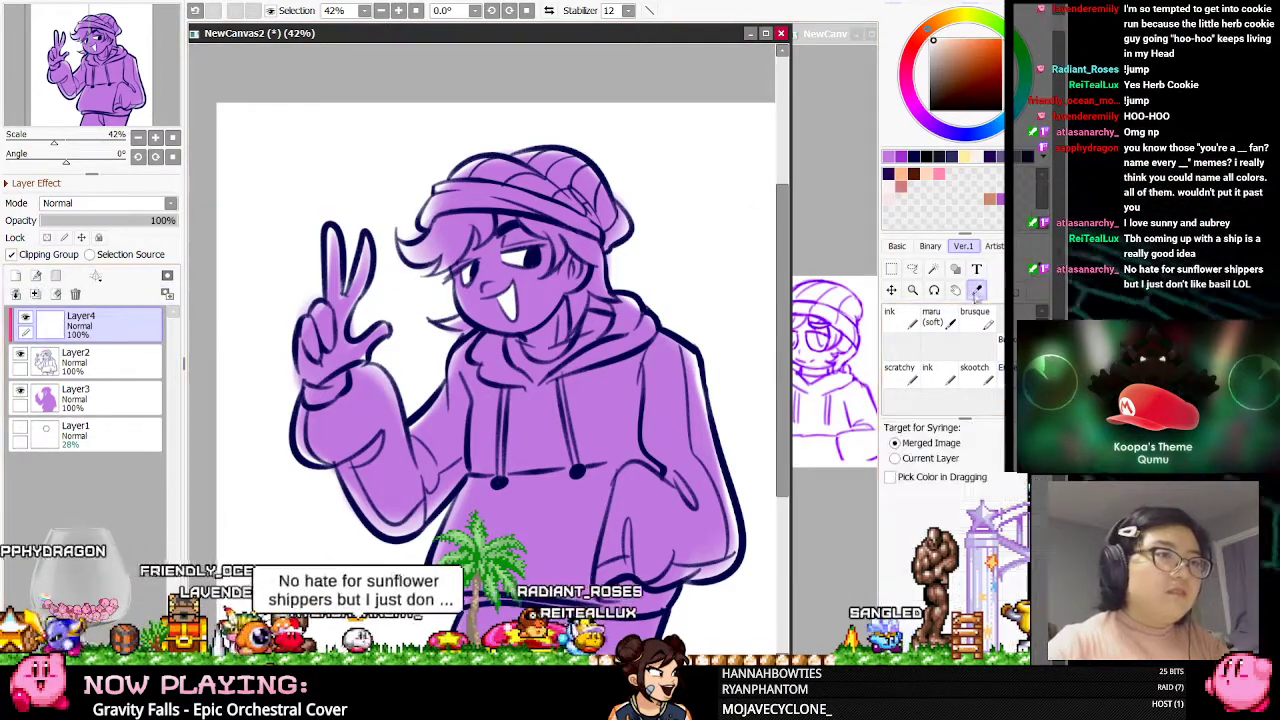
left_click(672, 380)
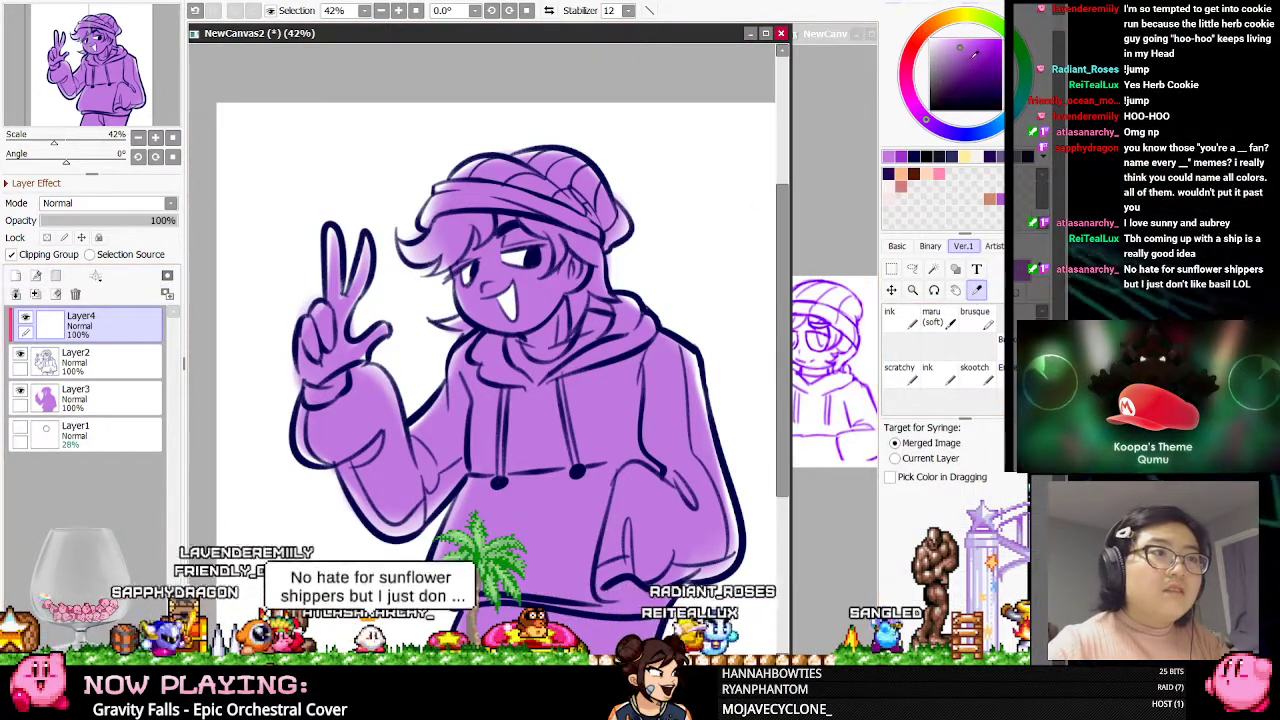
left_click(95, 398)
left_click(144, 221)
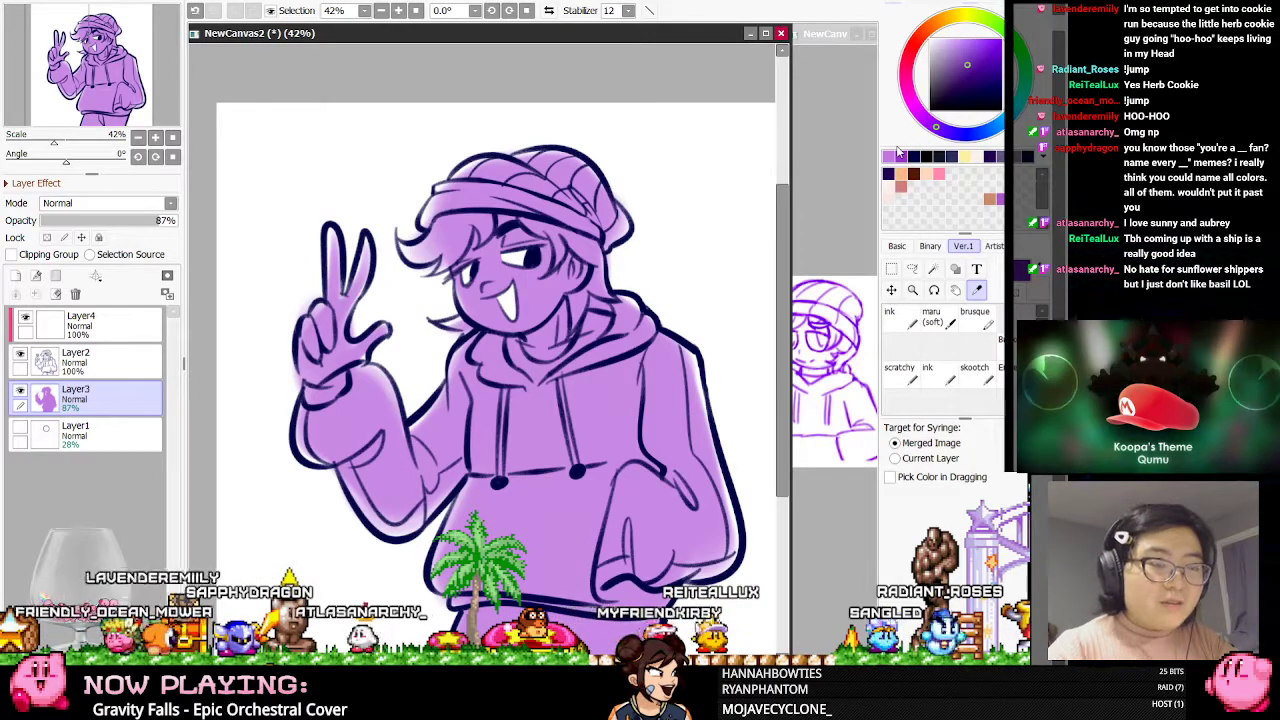
Recolour the inner lines of the face, hat, hand and hoodie dark purple on the clipped layer using an enlarged ink brush
left_click(100, 325)
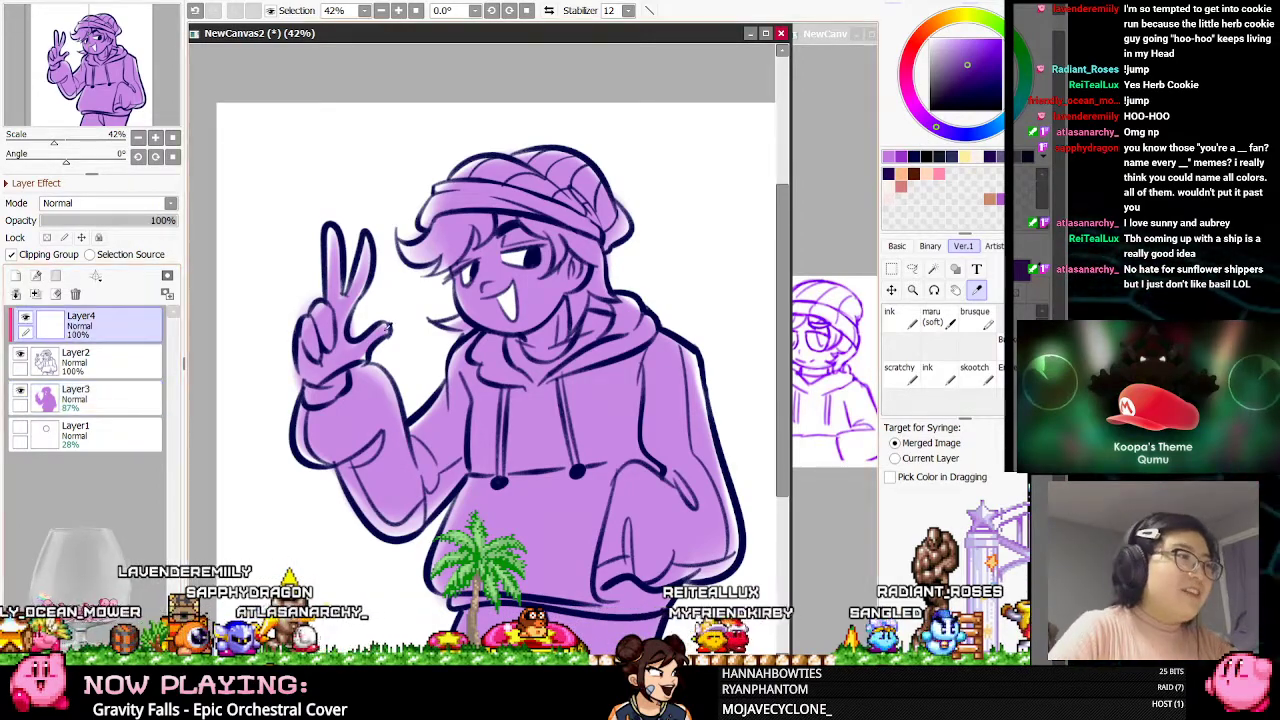
left_click(900, 318)
key("]")
key("]")
key("]")
key("]")
key("]")
key("]")
key("]")
key("]")
key("]")
key("]")
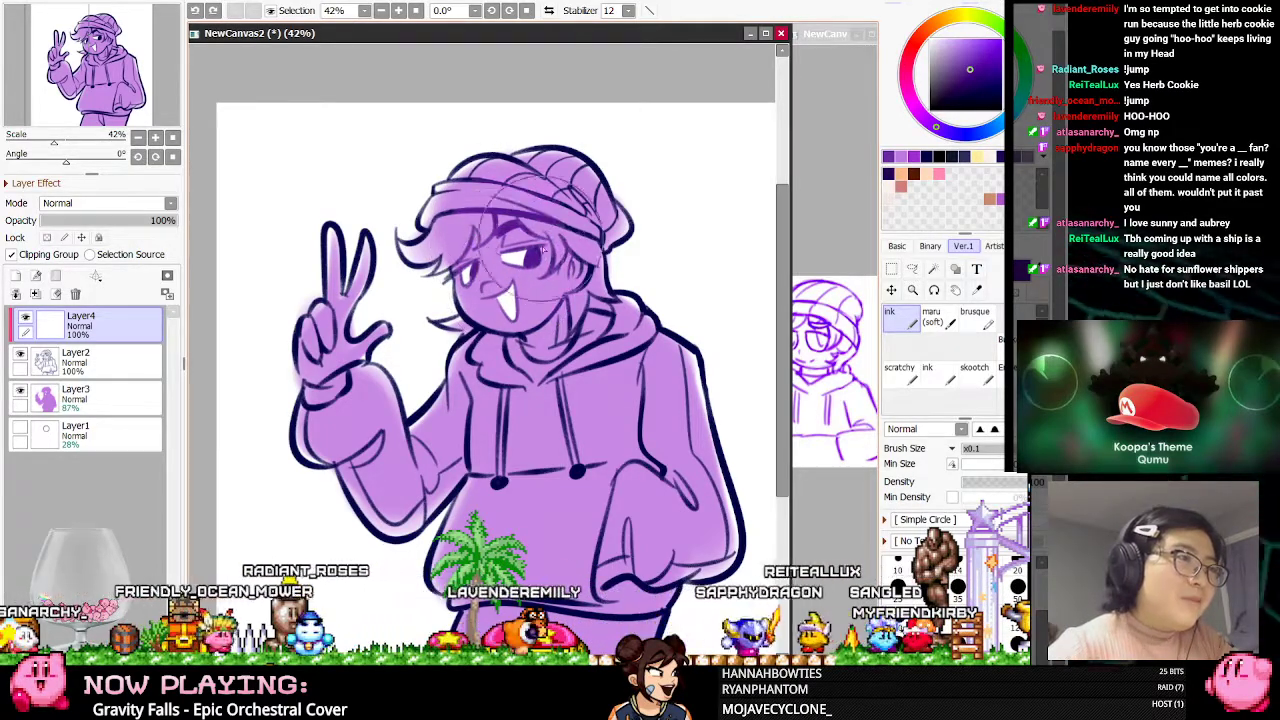
left_click_drag(538, 226, 552, 224)
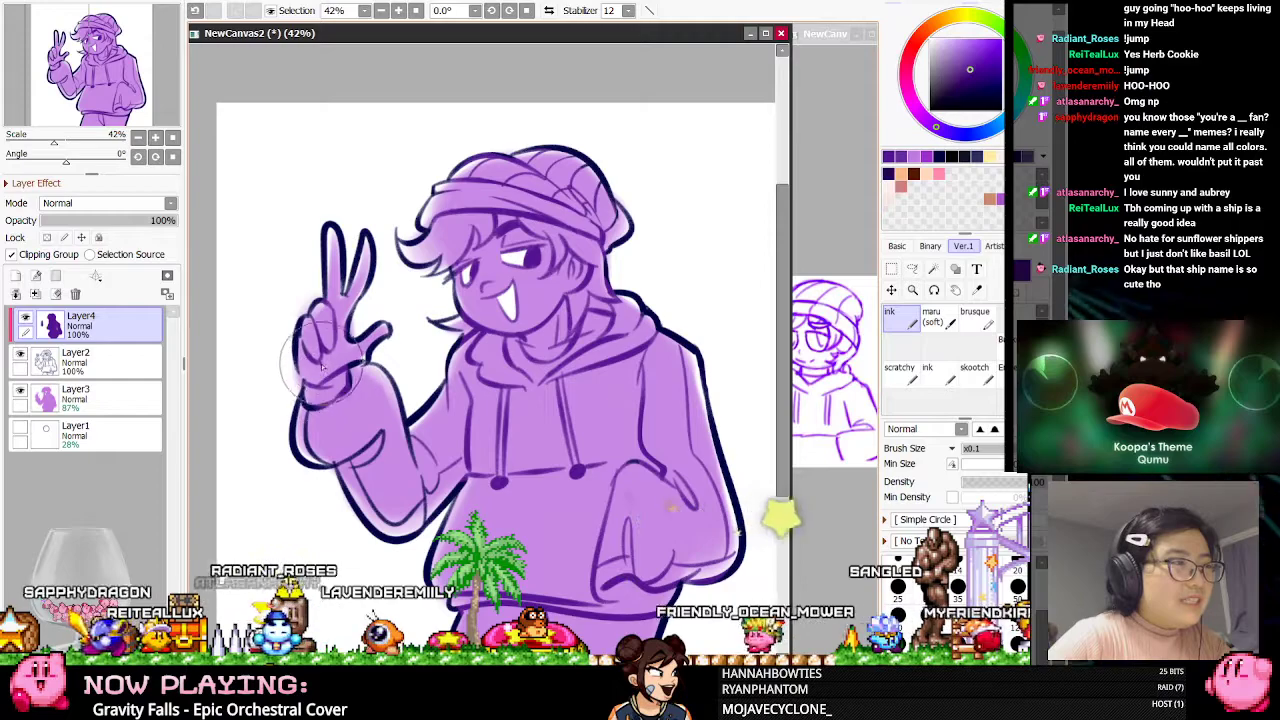
mouse_move(323, 399)
left_mouse_down()
mouse_move(325, 444)
mouse_move(378, 430)
left_mouse_up()
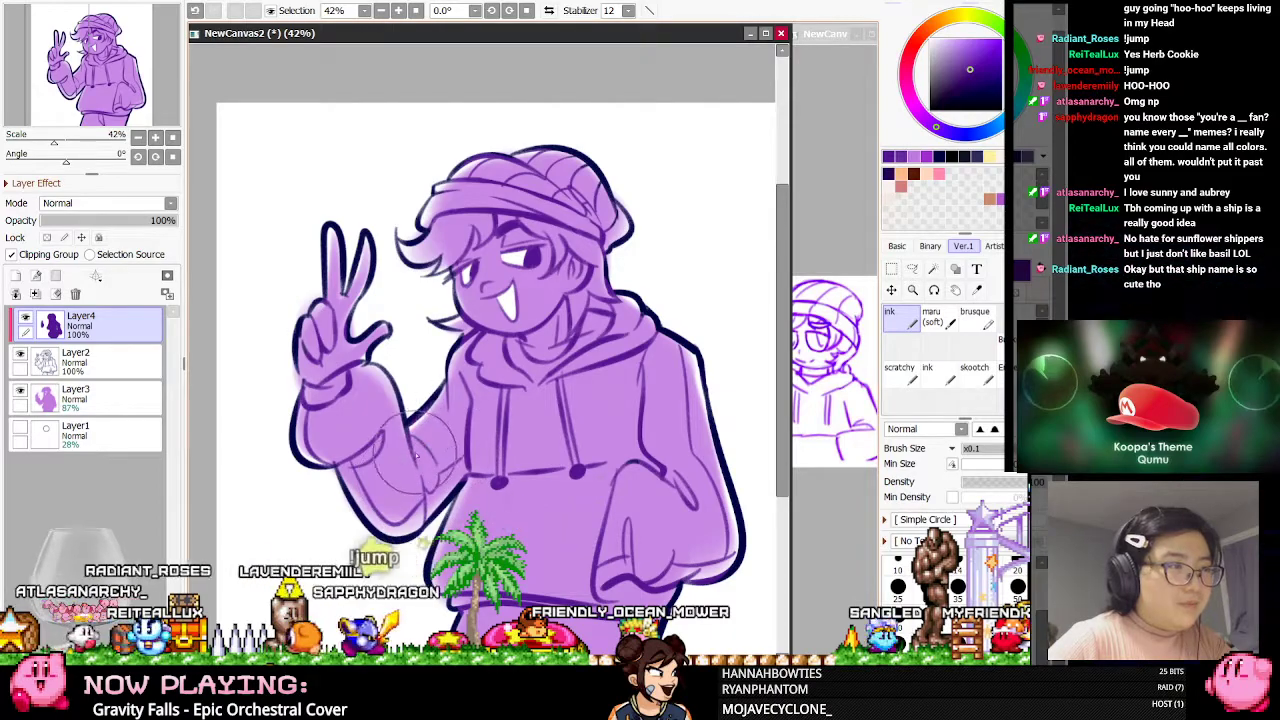
Compare the drawing with the line-colour layer hidden and shown, and review the whole figure
left_click(25, 317)
left_click(25, 317)
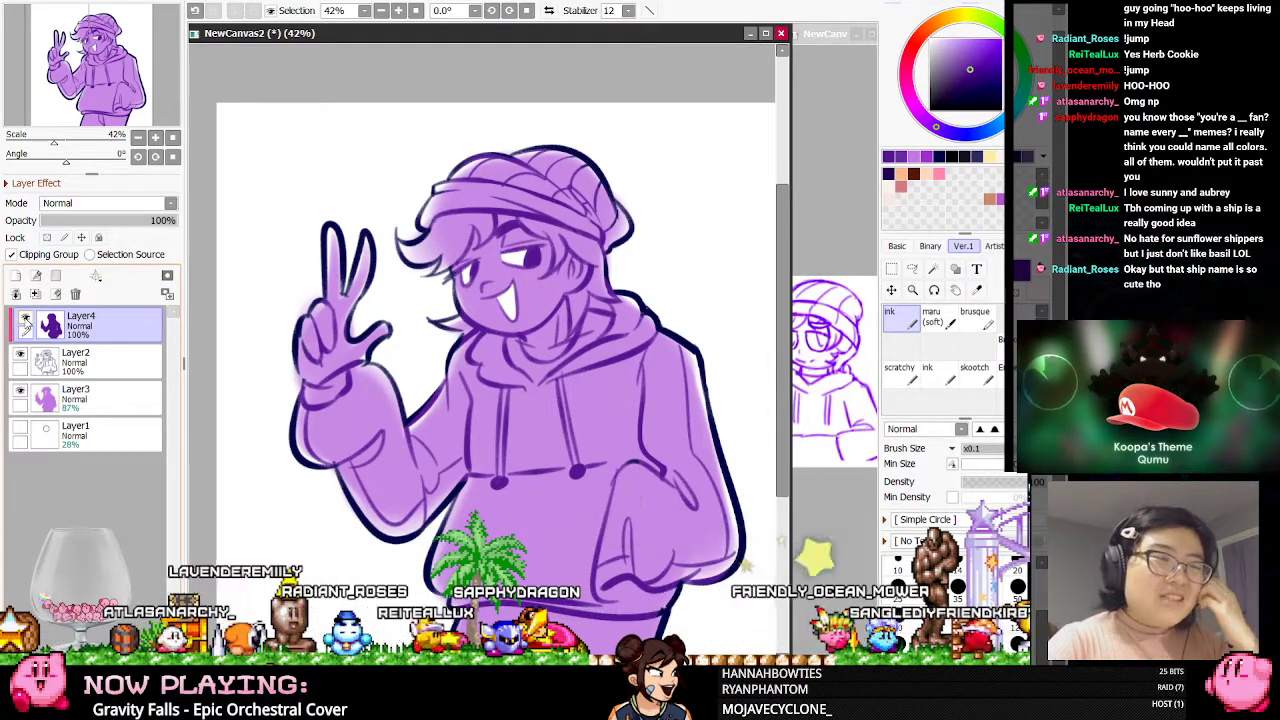
left_click(25, 317)
left_click(25, 317)
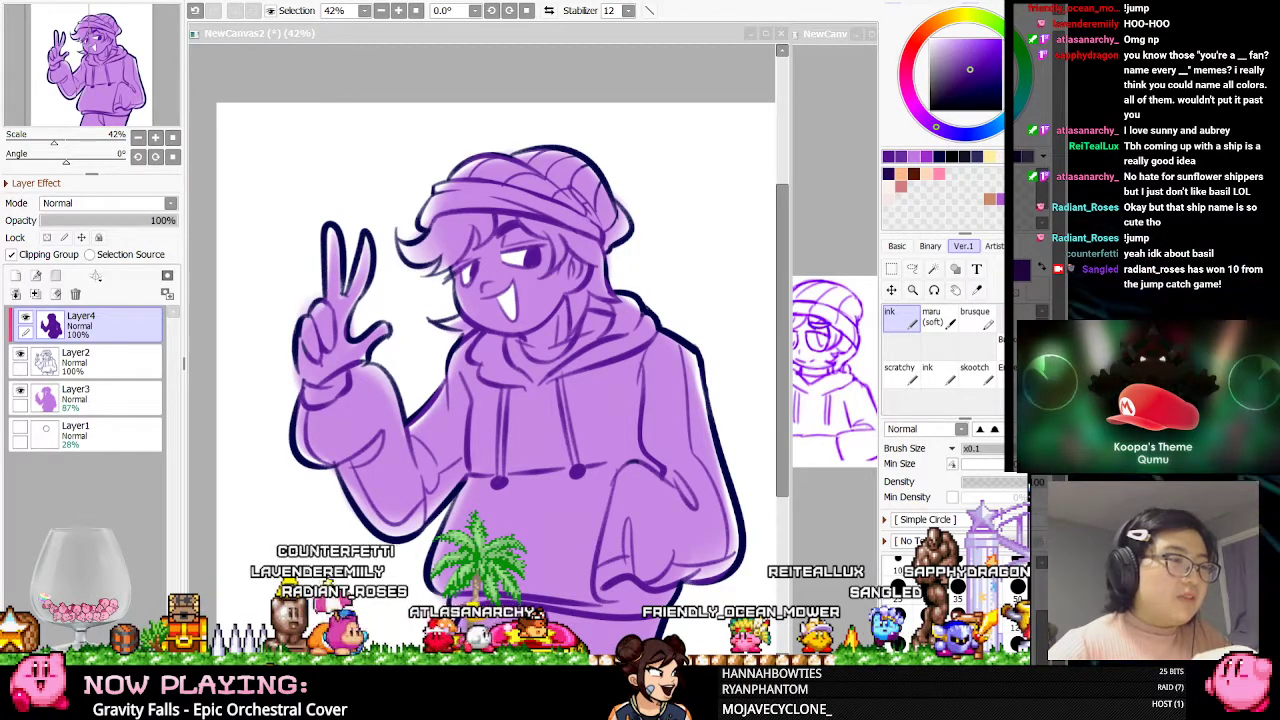
key("alt+Tab")
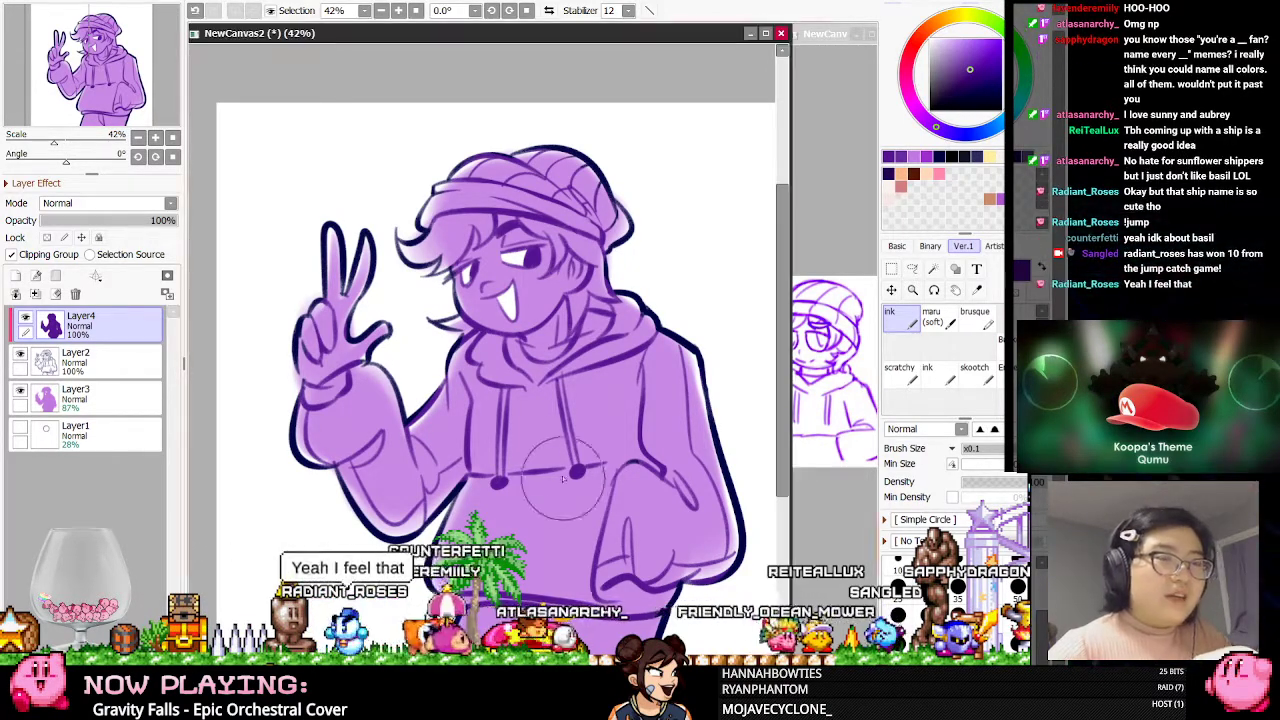
scroll(563, 483, "down", 3)
scroll(565, 372, "up", 2)
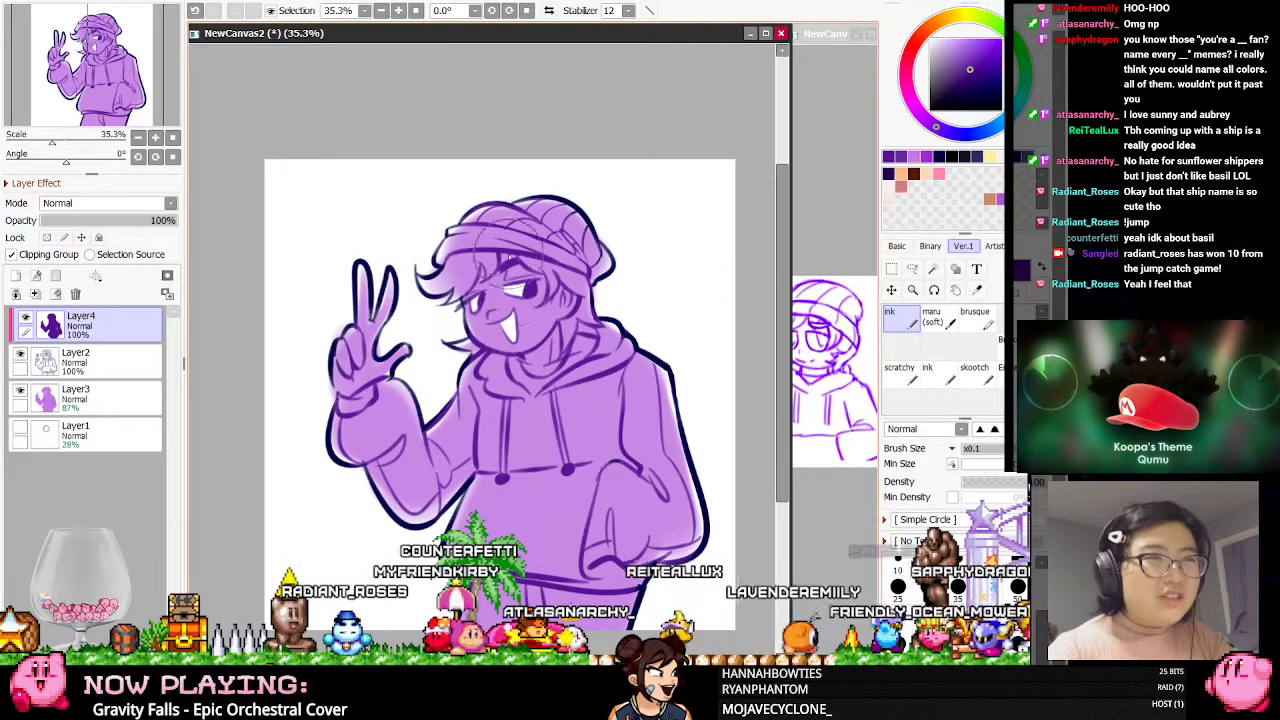
scroll(510, 266, "down", 1)
scroll(517, 331, "up", 1)
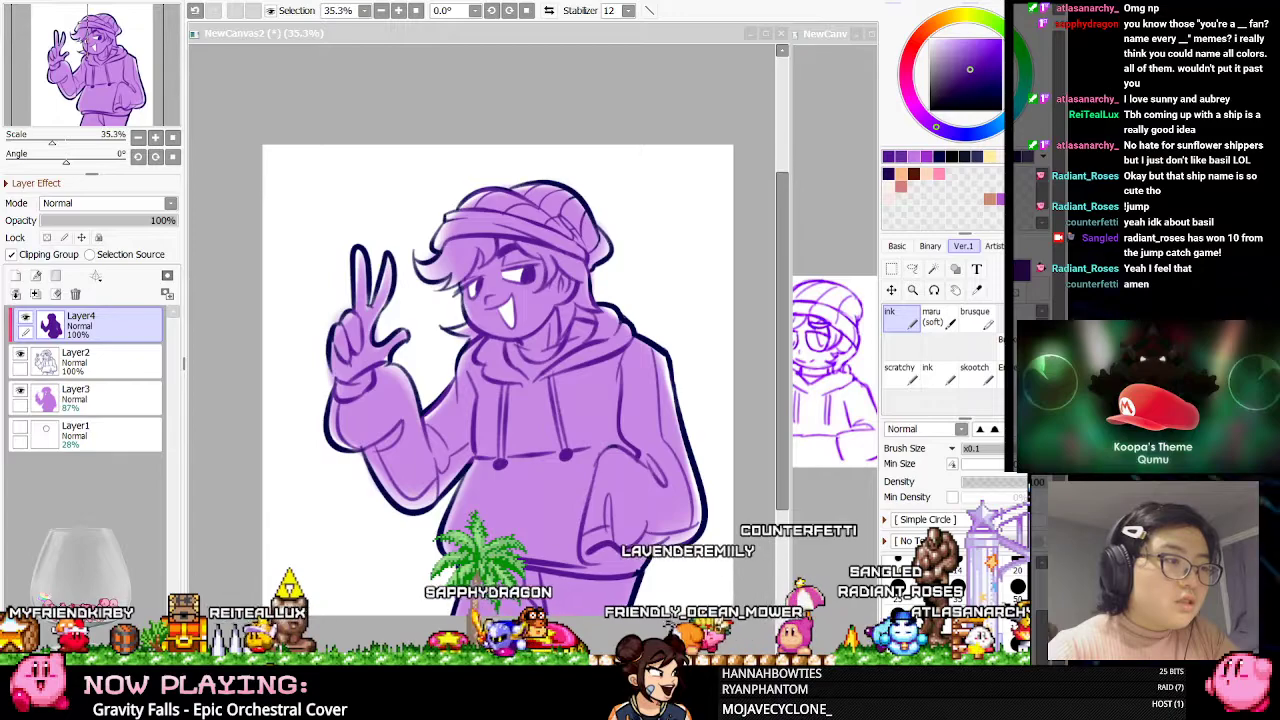
Save the drawing to the desktop as crash.png
left_click(662, 490)
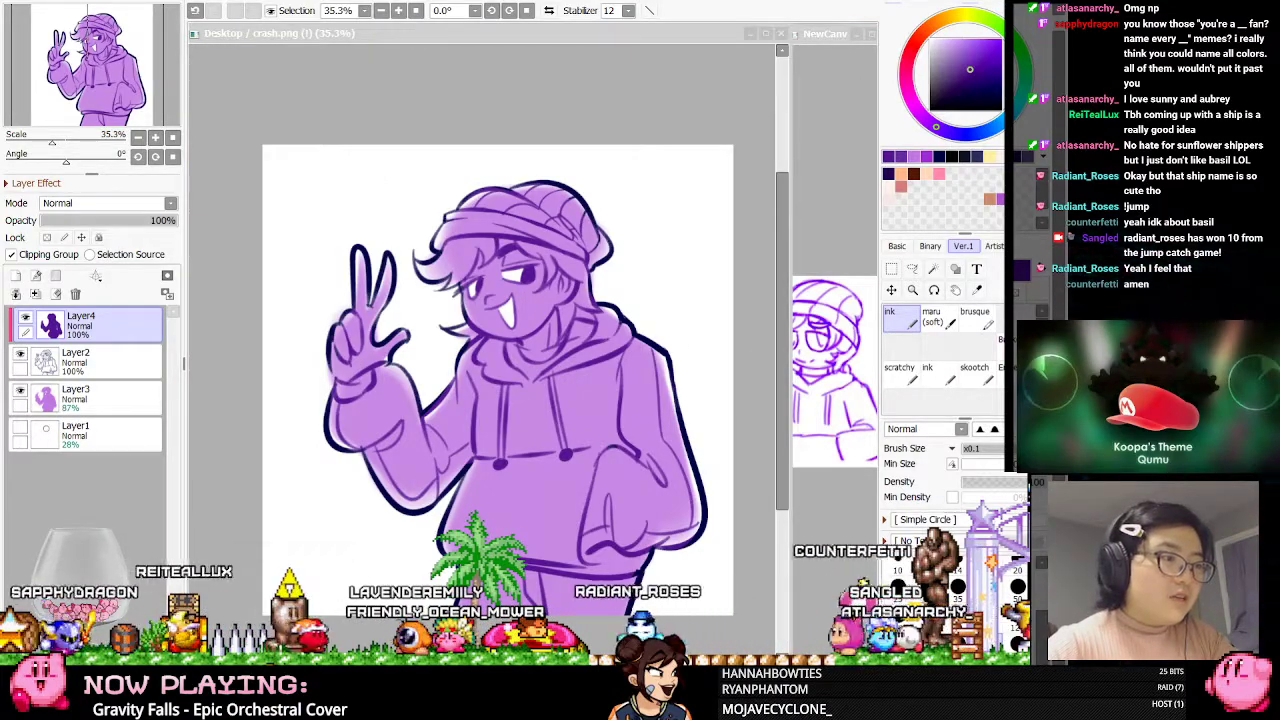
left_click(597, 283)
scroll(597, 283, "down", 1)
scroll(603, 276, "up", 1)
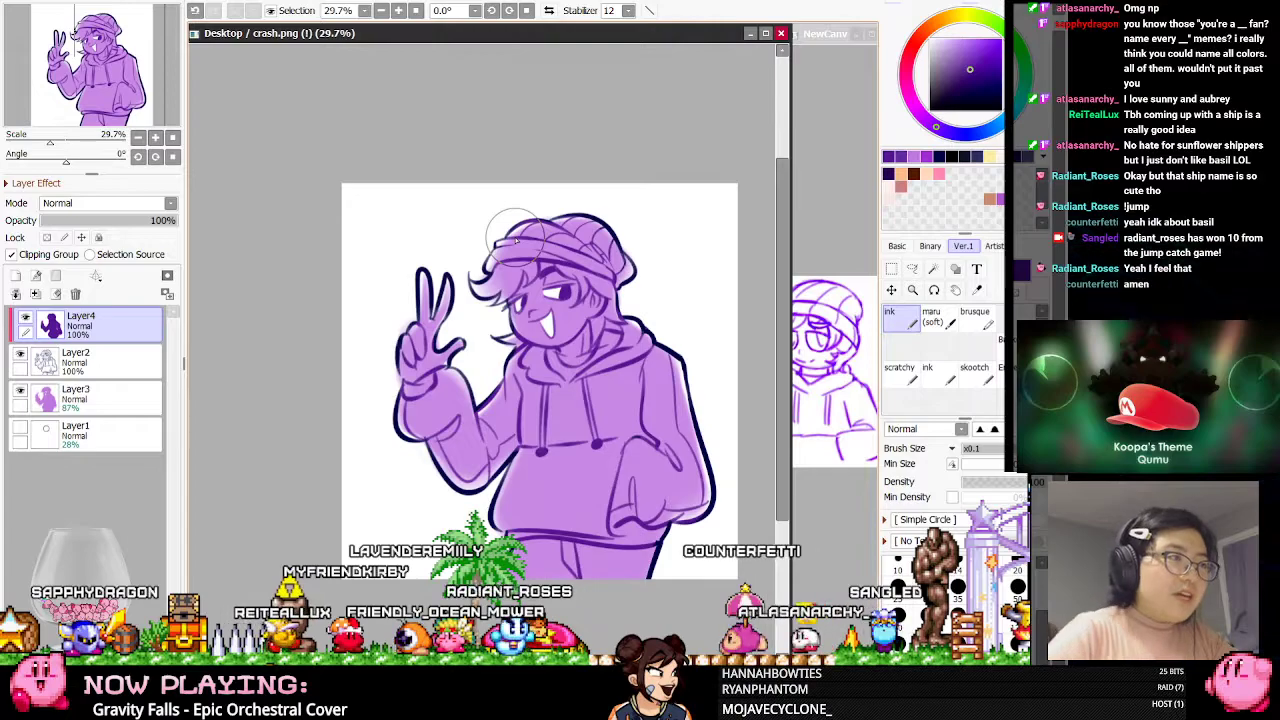
Pick the fill's pale purple and shift the character slightly right with the line-art and line-colour layers linked to the fill
left_click(100, 395)
left_click(976, 290)
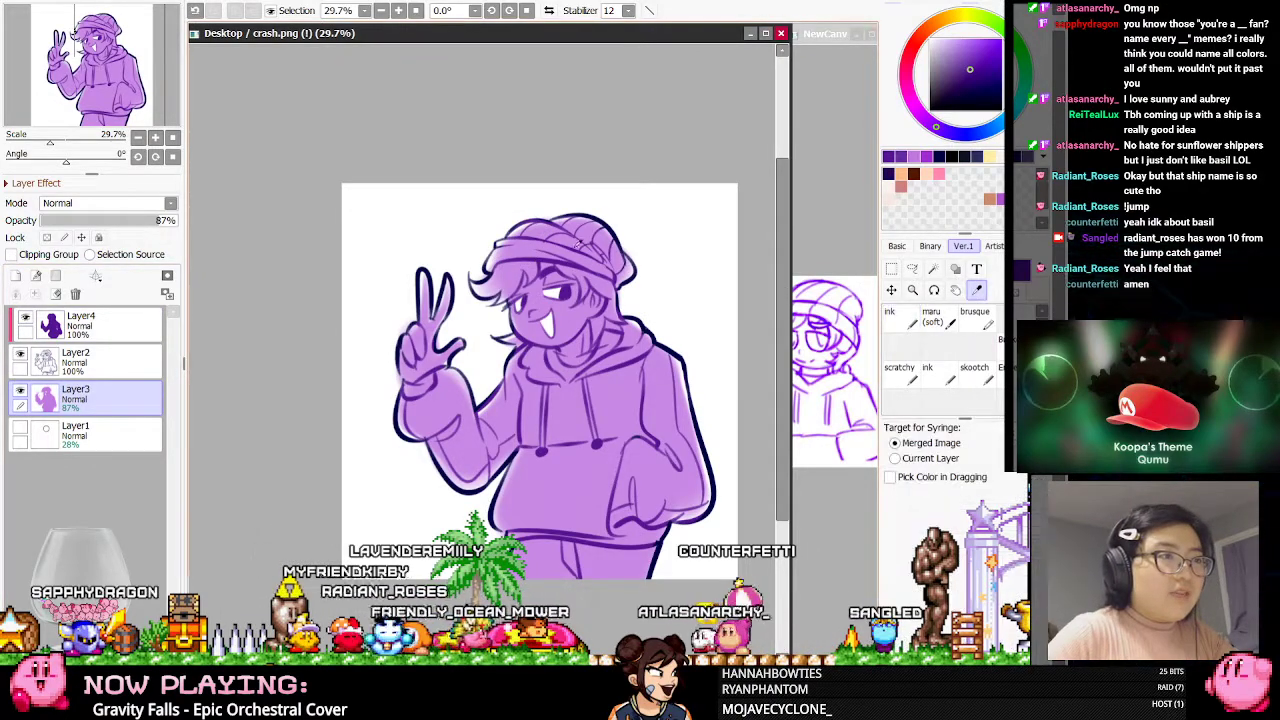
left_click(548, 478)
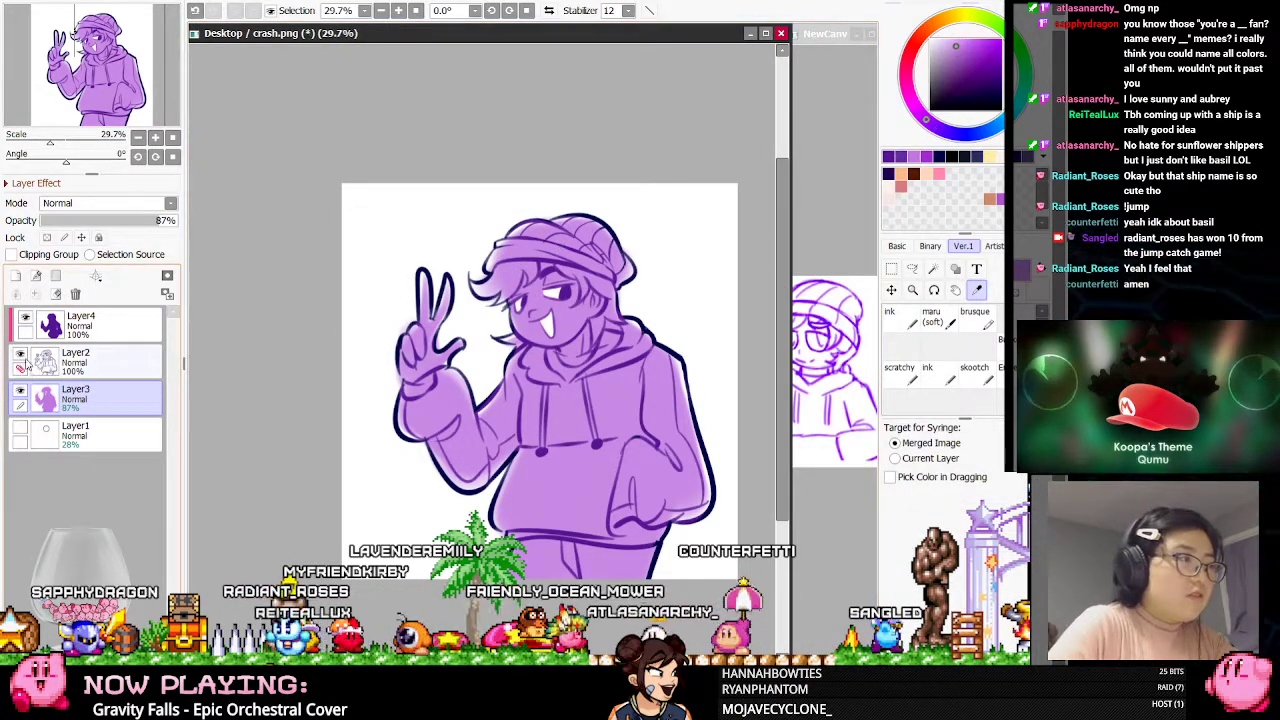
key("ctrl+Right")
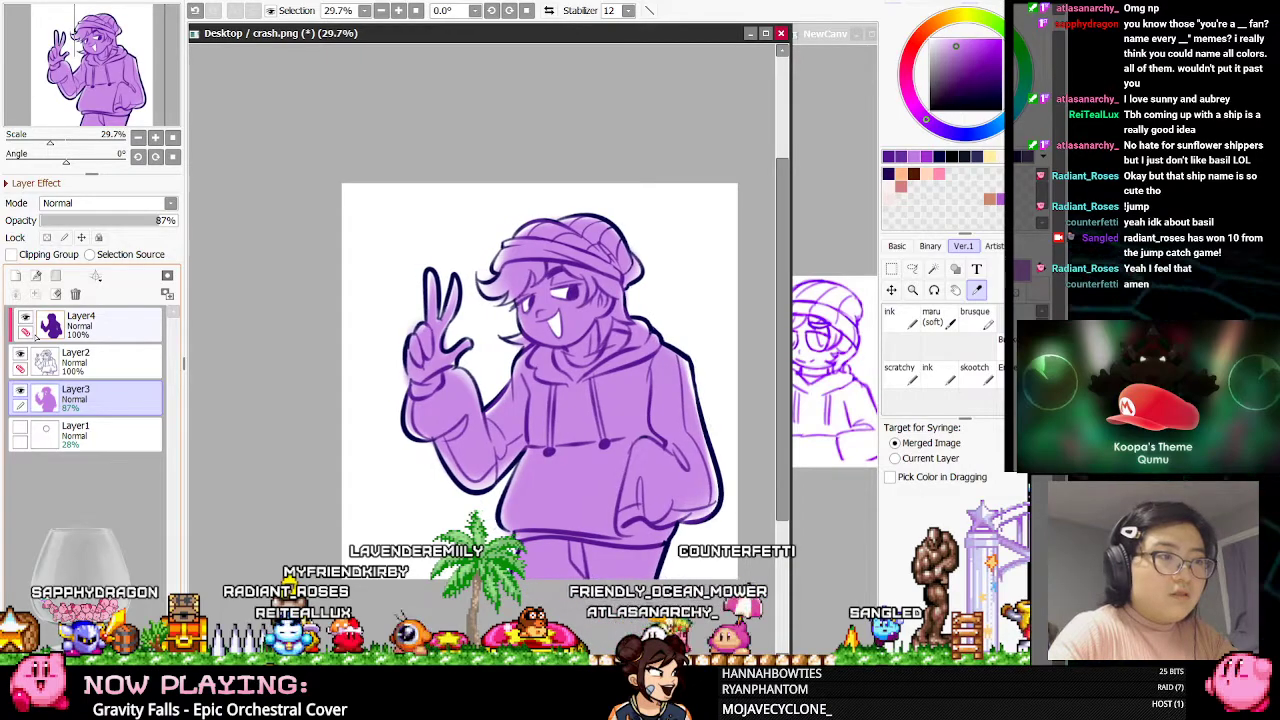
Draw three short pale purple accent strokes radiating from the peace-sign fingers with the skootch brush, and save the file
left_click(968, 375)
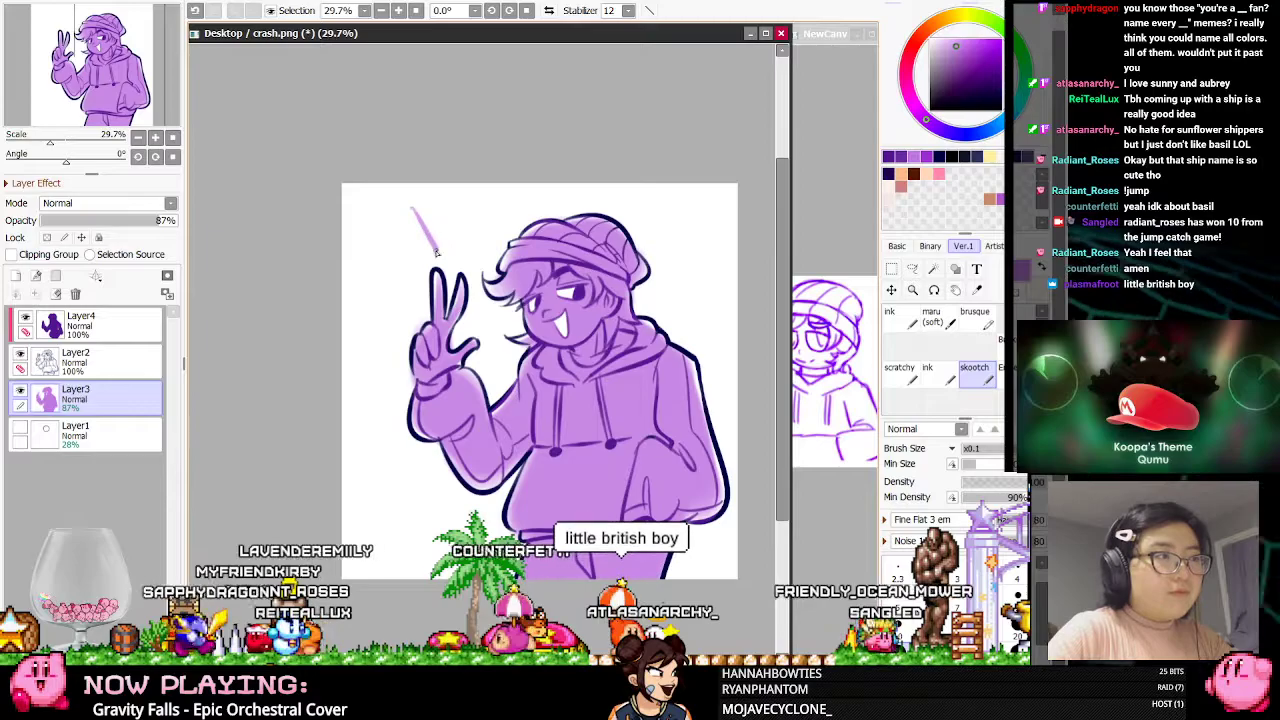
left_click_drag(411, 208, 435, 250)
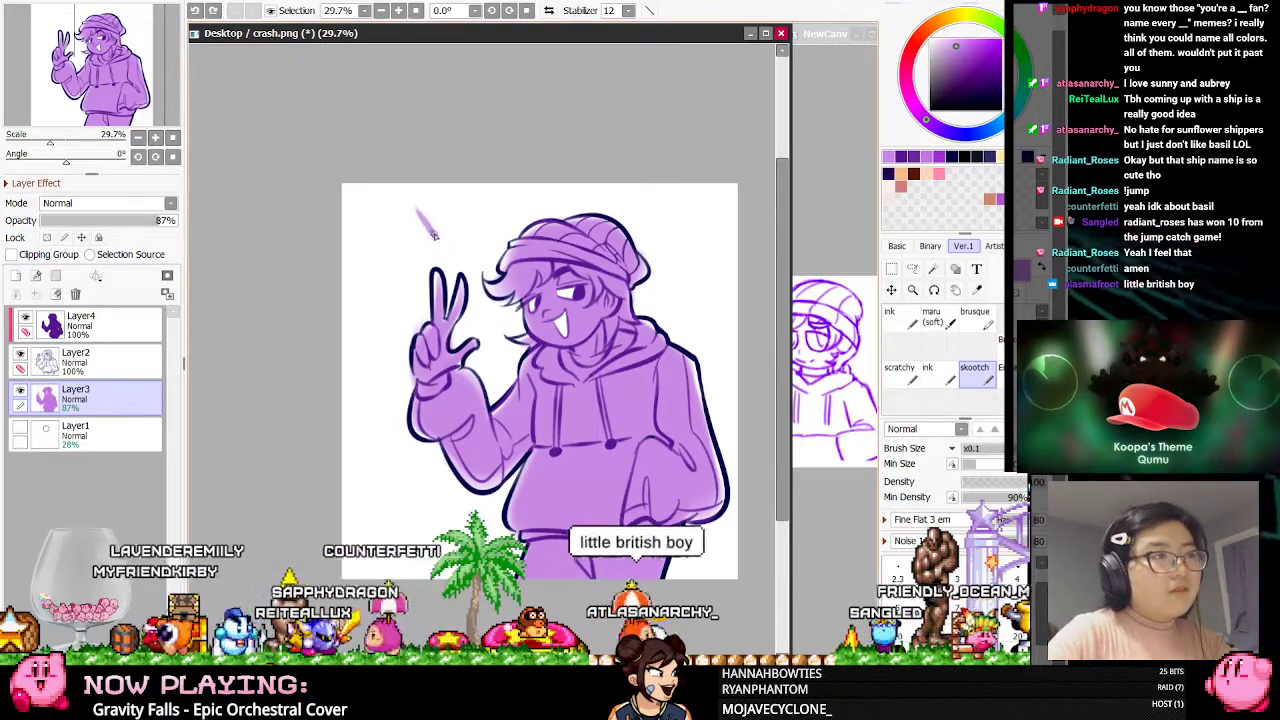
left_click_drag(358, 228, 405, 265)
key("ctrl+z")
left_click_drag(366, 223, 415, 260)
mouse_move(385, 301)
left_mouse_down()
mouse_move(413, 299)
mouse_move(399, 285)
left_mouse_up()
key("ctrl+z")
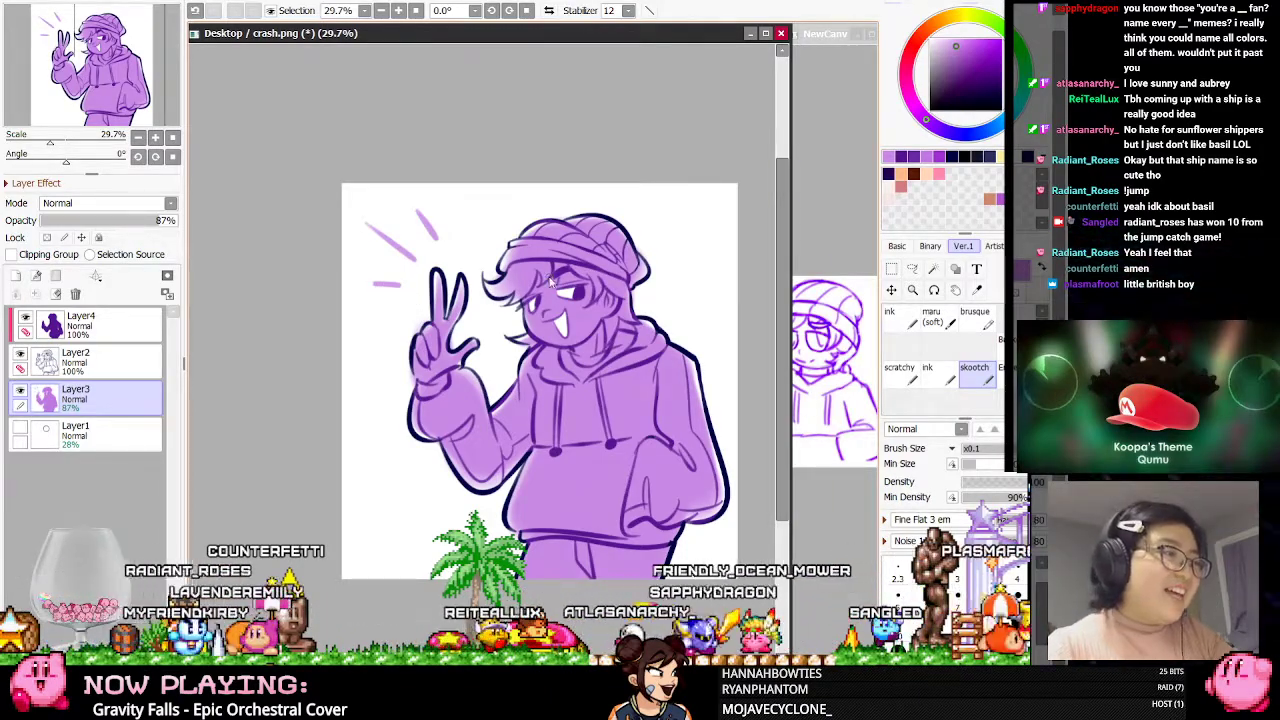
key("ctrl+s")
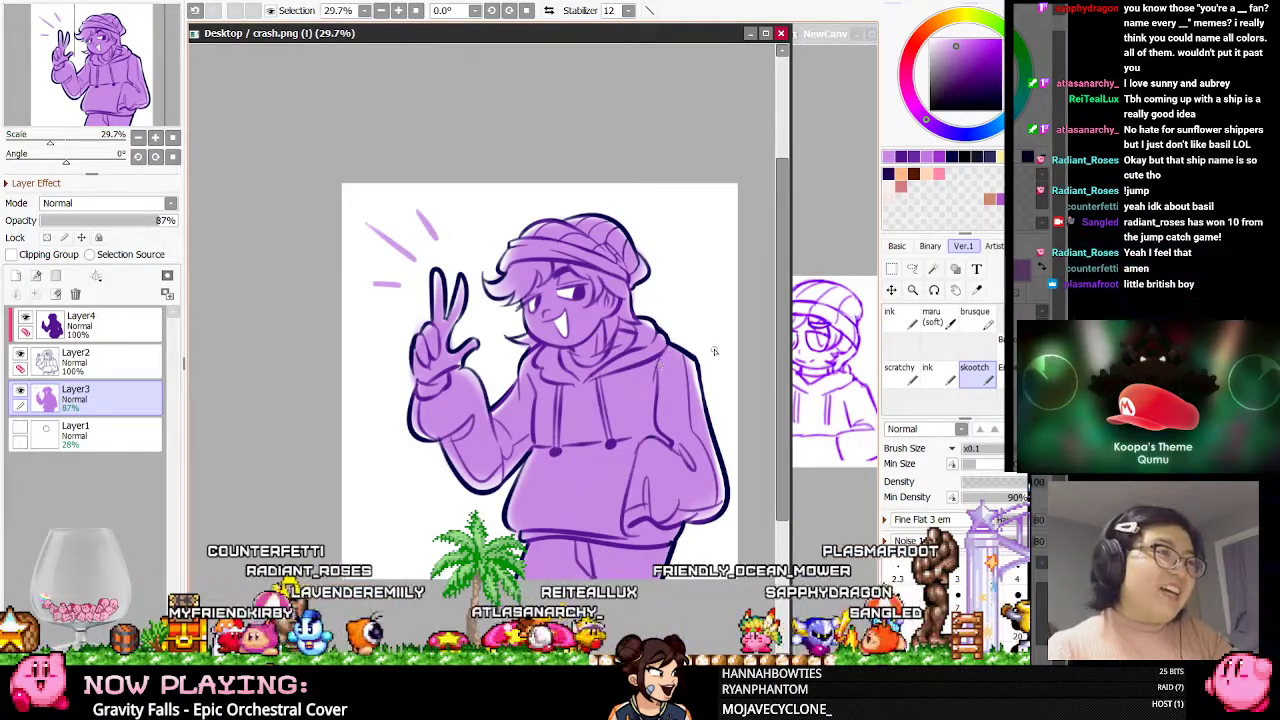
Delete the line-colour, line-art and fill layers and clear the remaining Layer1 to leave a blank canvas
scroll(640, 369, "up", 1)
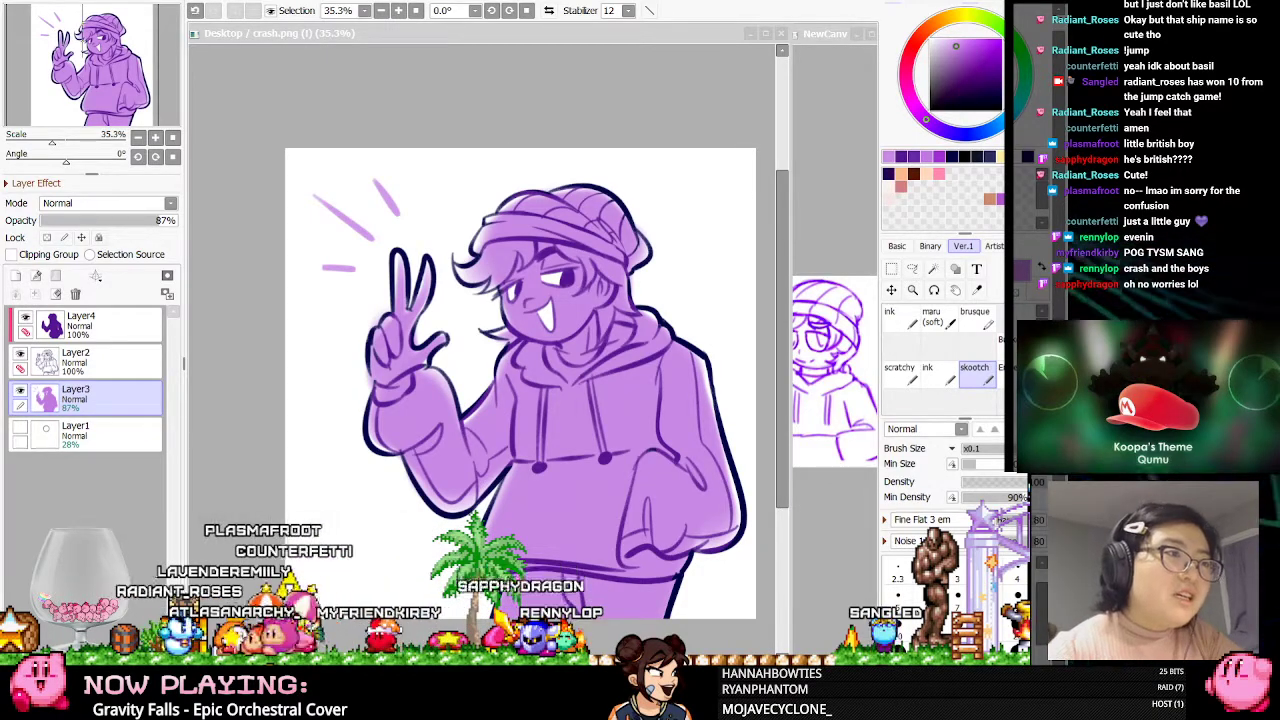
left_click(250, 334)
scroll(499, 488, "down", 2)
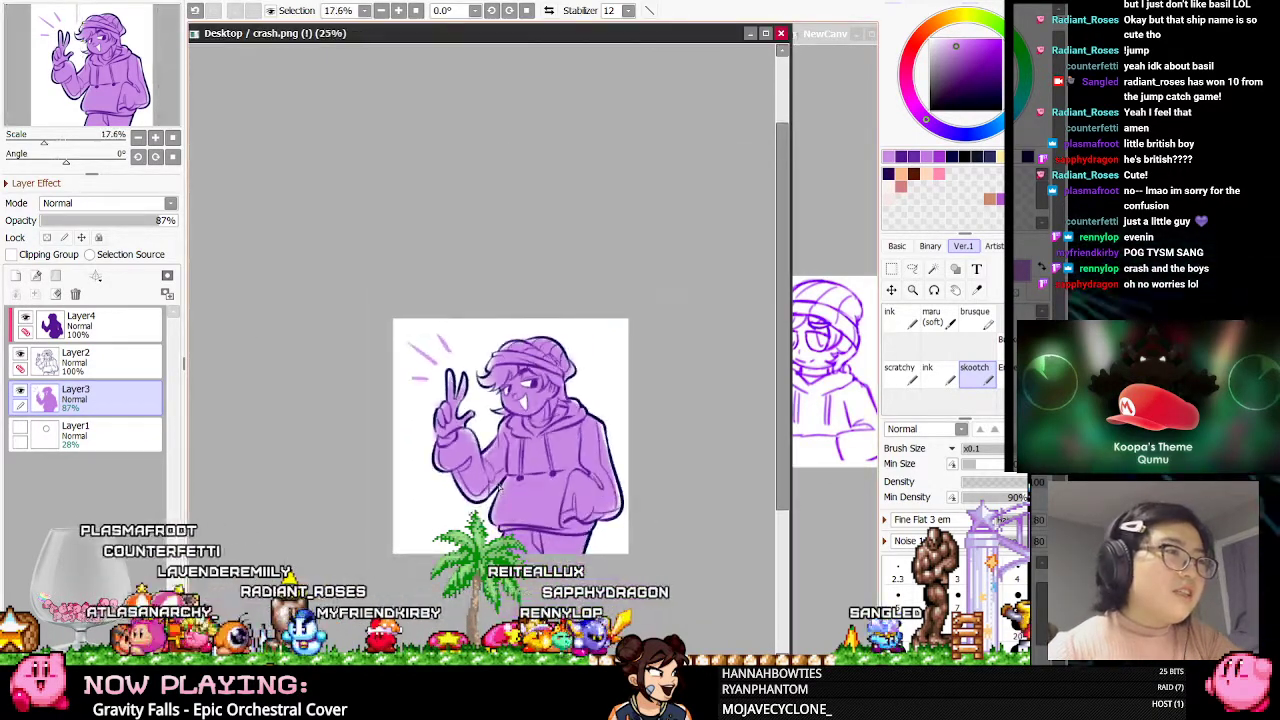
scroll(499, 488, "up", 1)
left_click(96, 316)
left_click(76, 294)
left_click(76, 294)
left_click(76, 294)
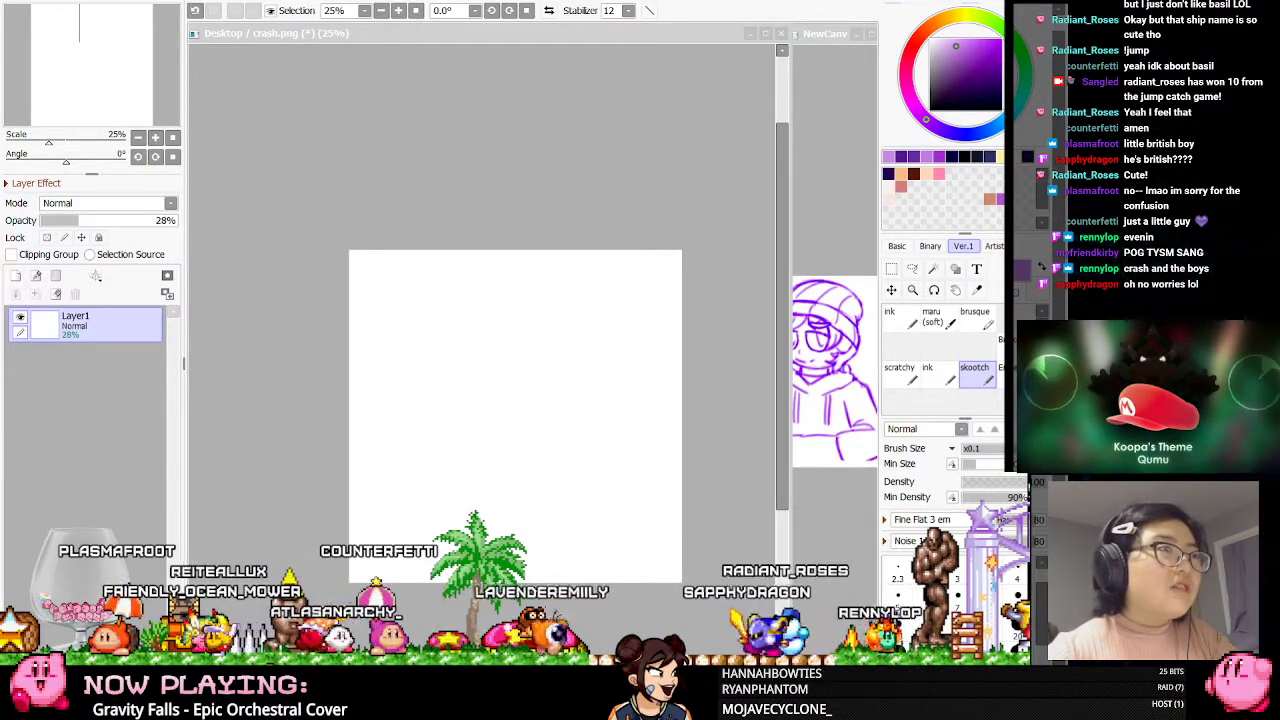
Paste the black-jacketed, moustached character's picture into the reference canvas on its own layer, extending it from the head down to the legs
mouse_move(1155, 425)
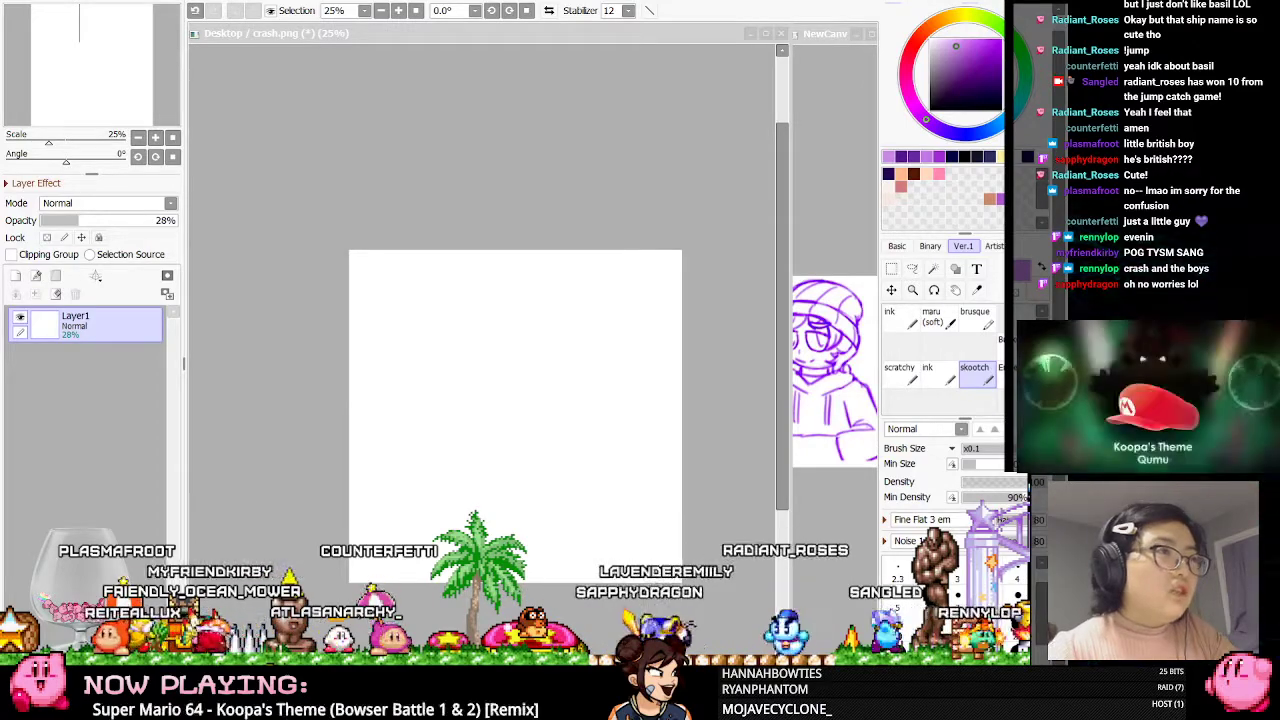
scroll(556, 413, "up", 1)
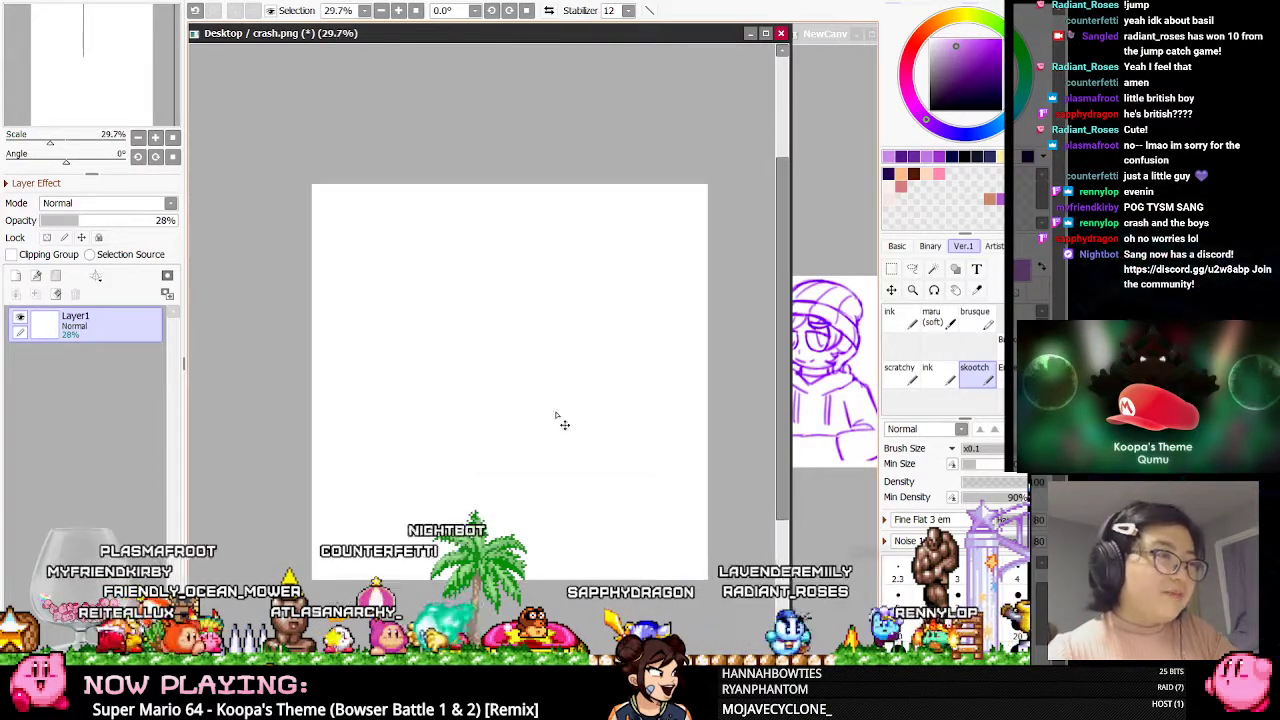
left_click(800, 300)
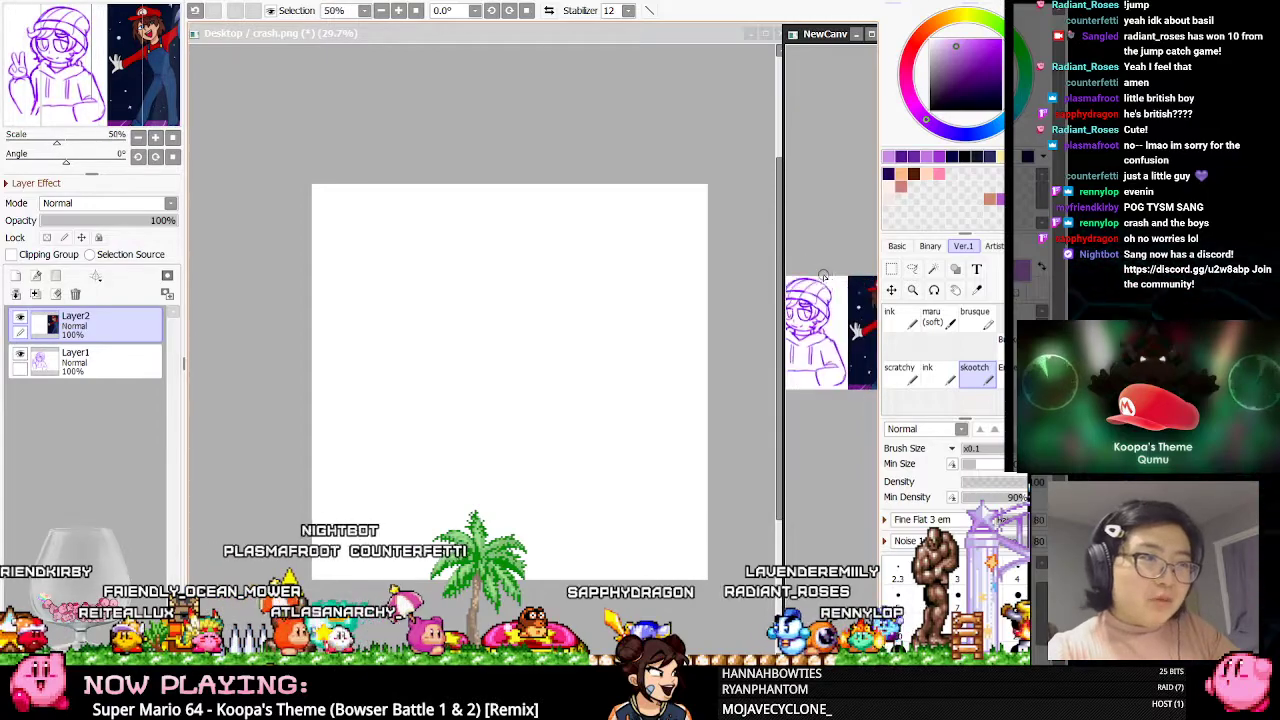
key("ctrl+v")
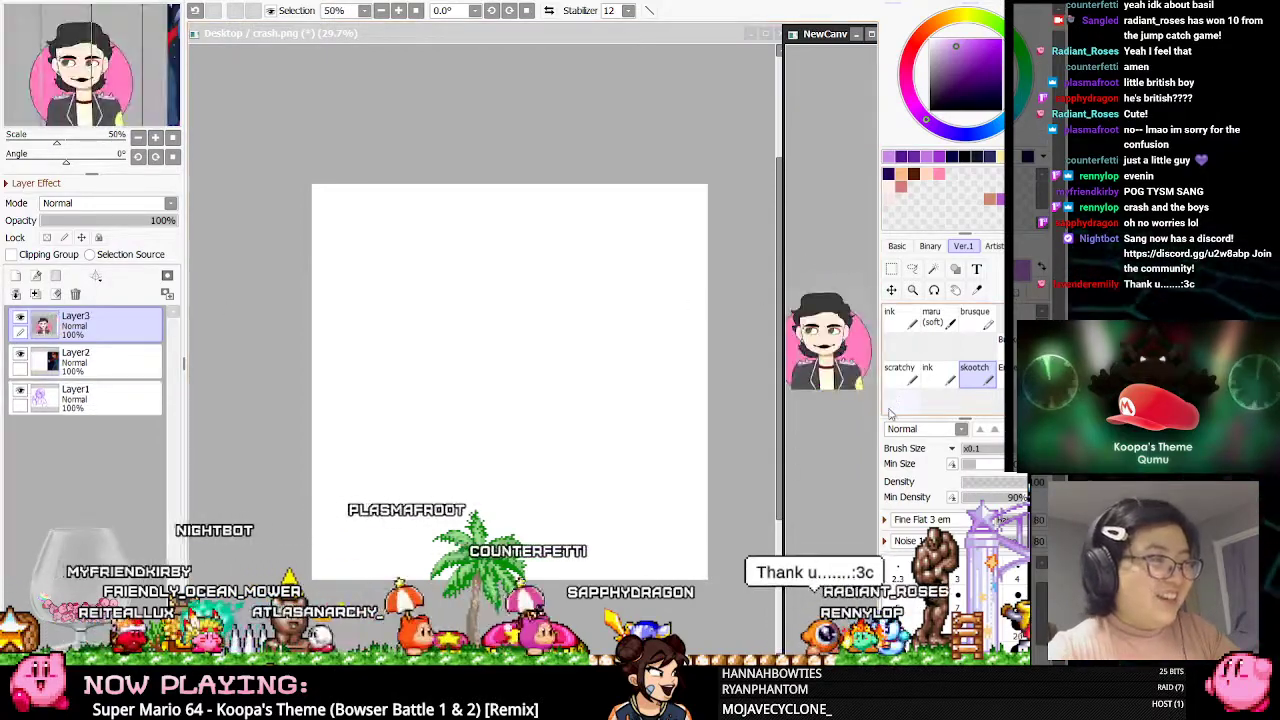
scroll(870, 338, "down", 3)
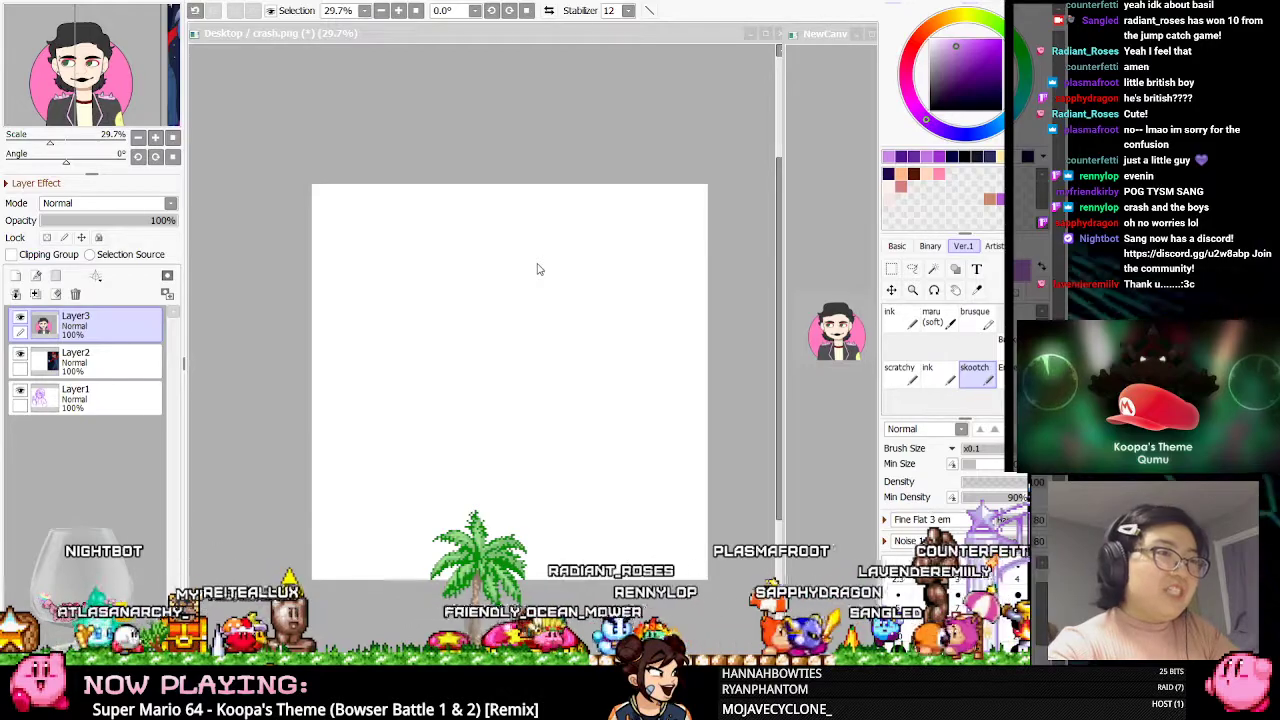
key("Return")
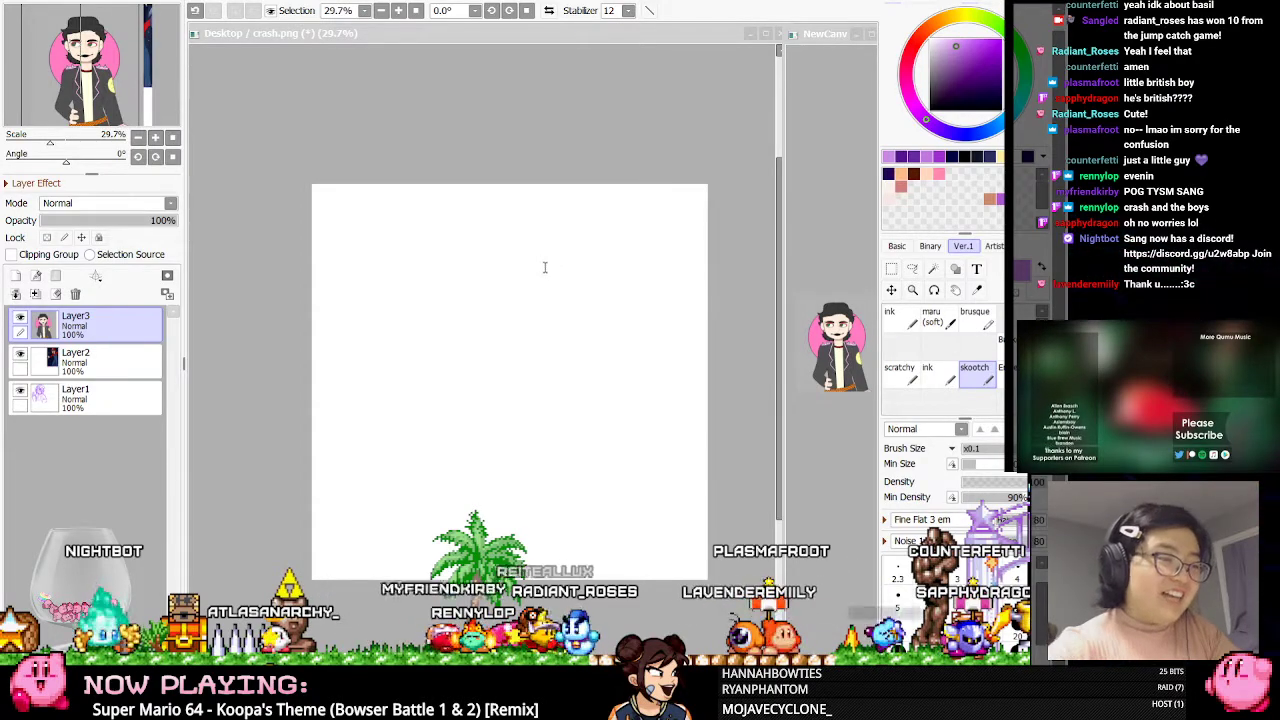
key("Return")
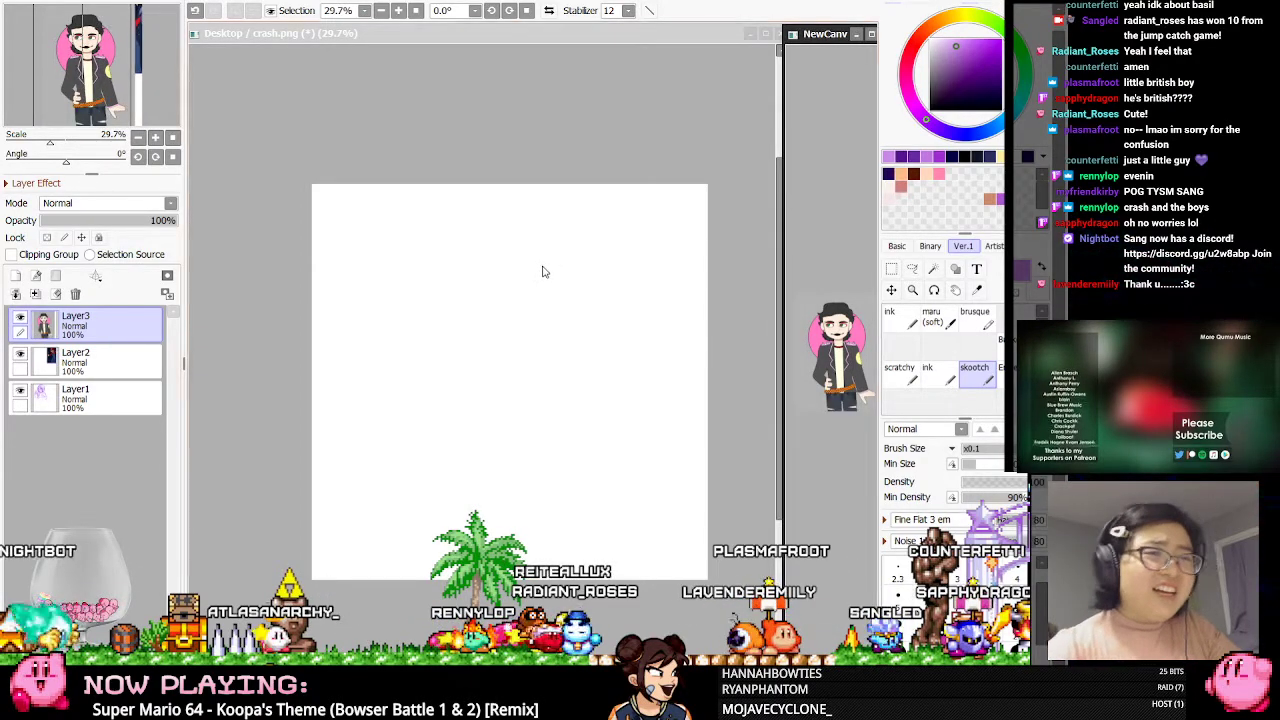
Enlarge the black-jacketed character in the reference canvas and slightly widen its window for a clearer view
scroll(824, 300, "up", 2)
scroll(830, 376, "up", 2)
scroll(830, 376, "down", 3)
scroll(830, 376, "up", 3)
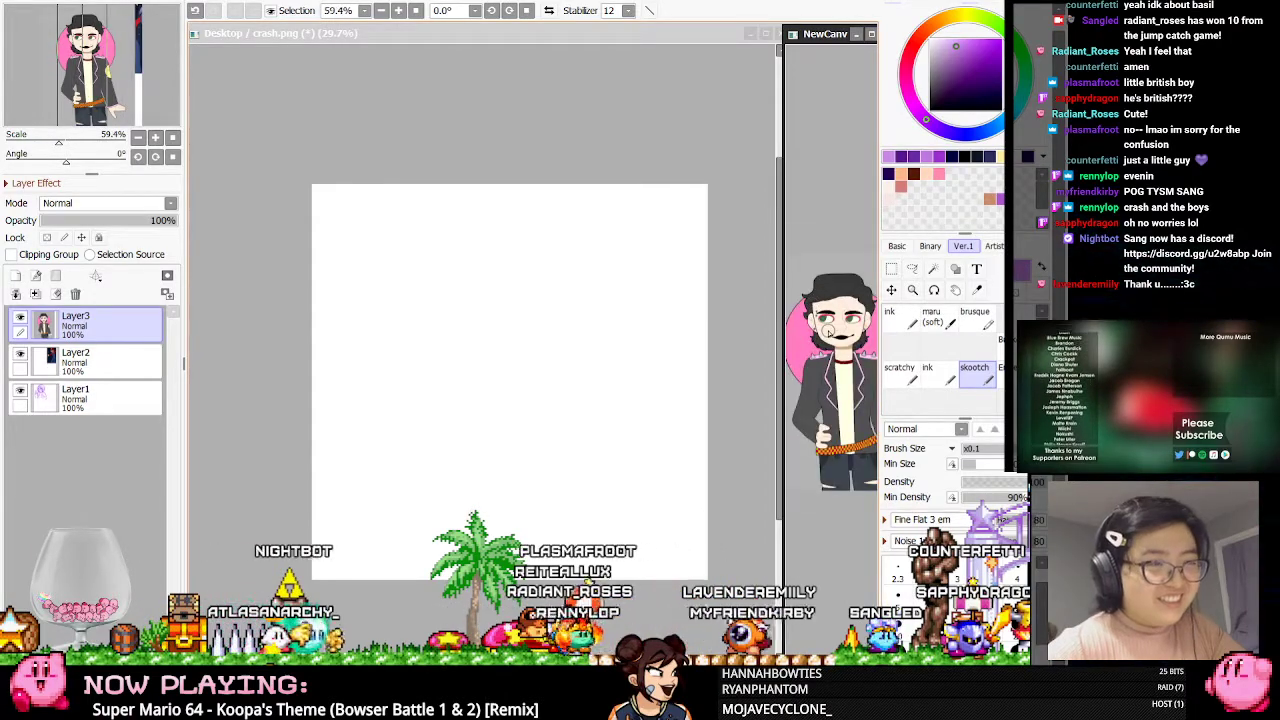
left_click_drag(880, 233, 888, 233)
left_click(717, 143)
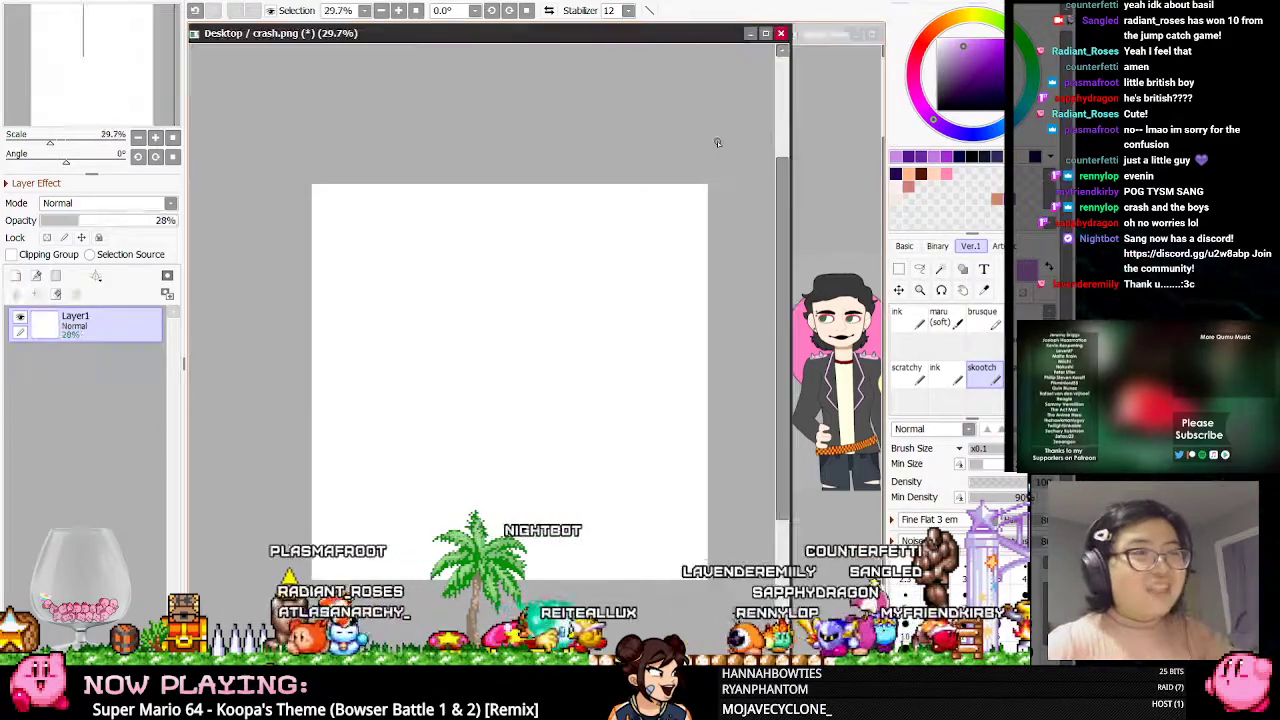
left_click(801, 522)
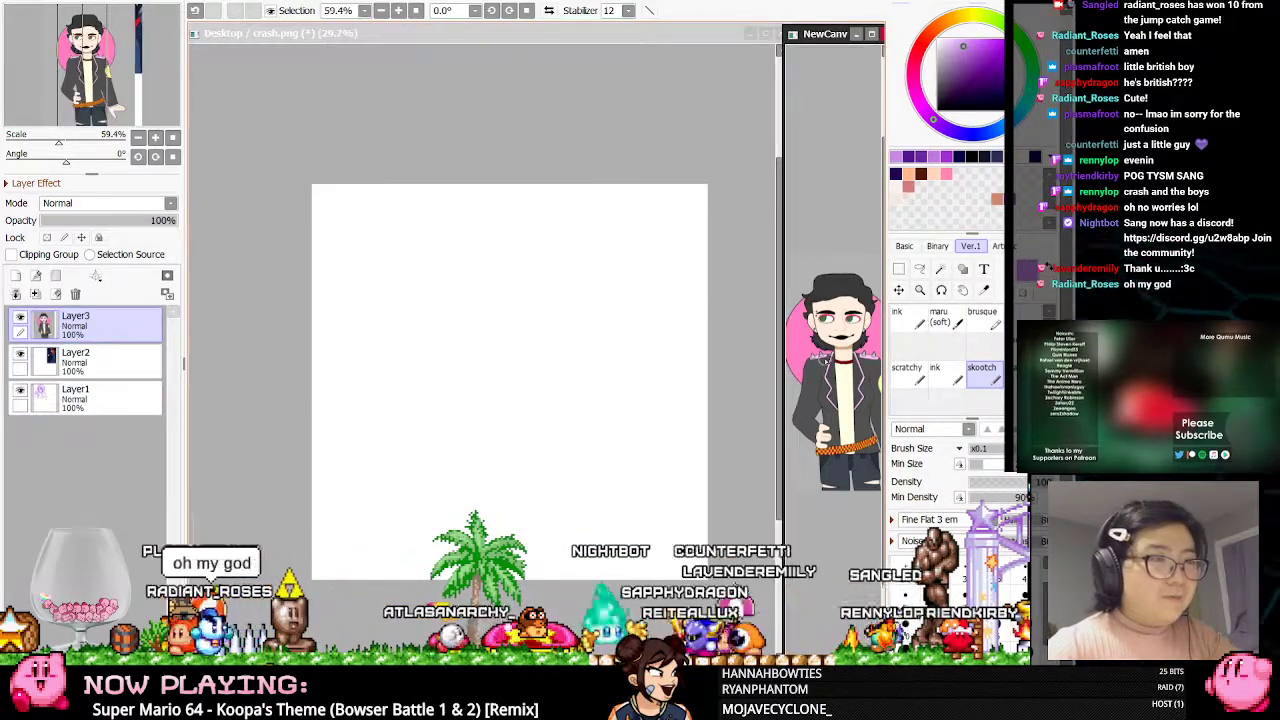
scroll(815, 377, "down", 1)
scroll(831, 346, "up", 1)
Pick black as the drawing colour and replace the 28% opacity Layer1 of crash.png with a new full-opacity layer
left_click(707, 162)
scroll(495, 252, "down", 1)
scroll(523, 296, "up", 2)
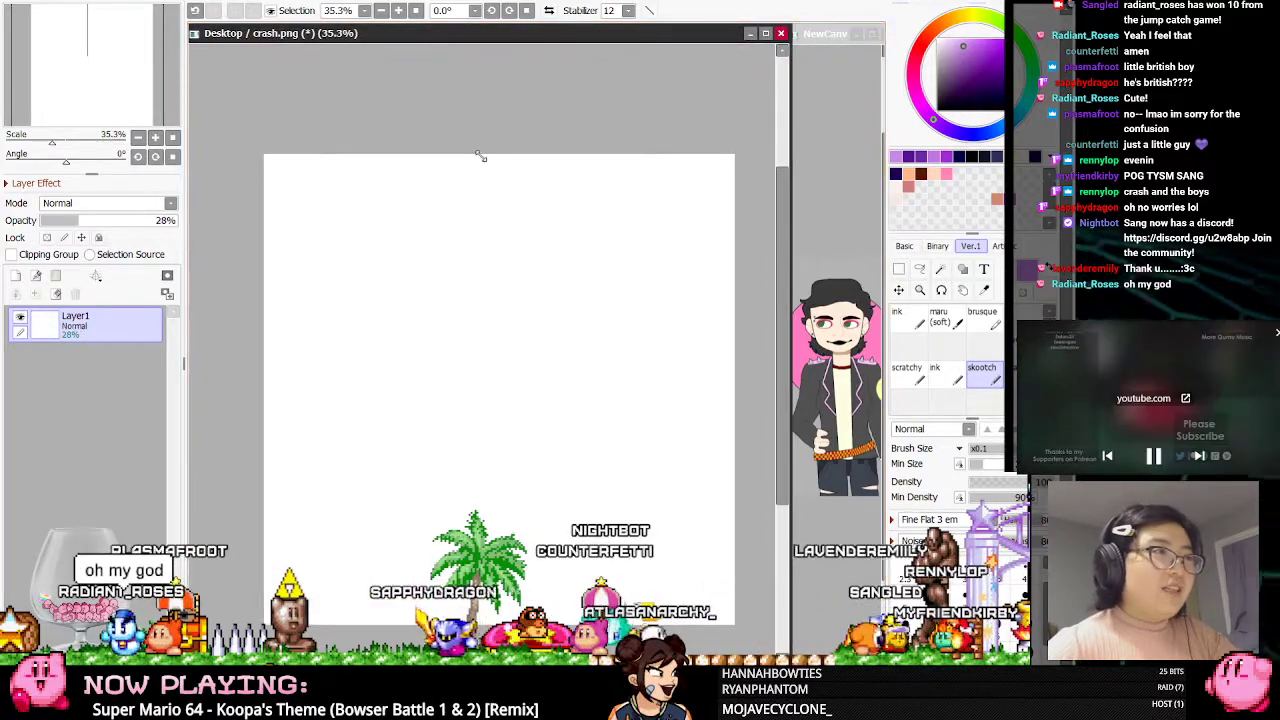
left_click_drag(481, 156, 450, 133)
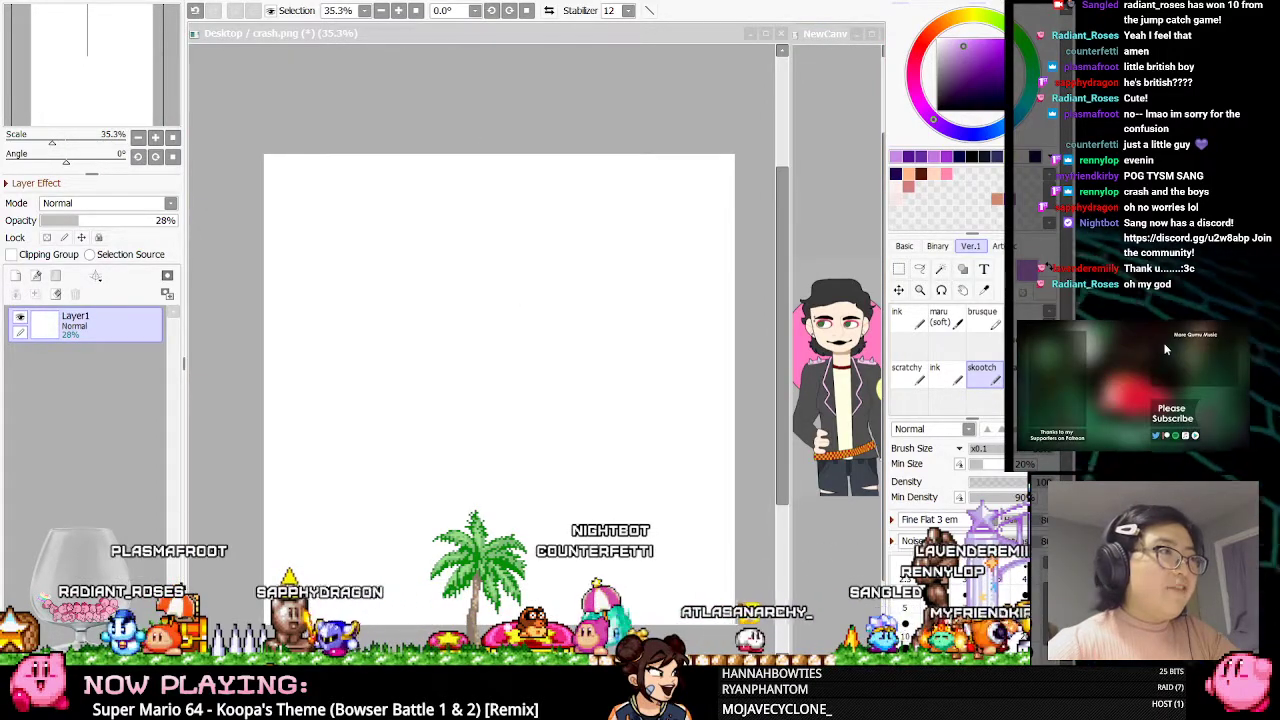
left_click(386, 129)
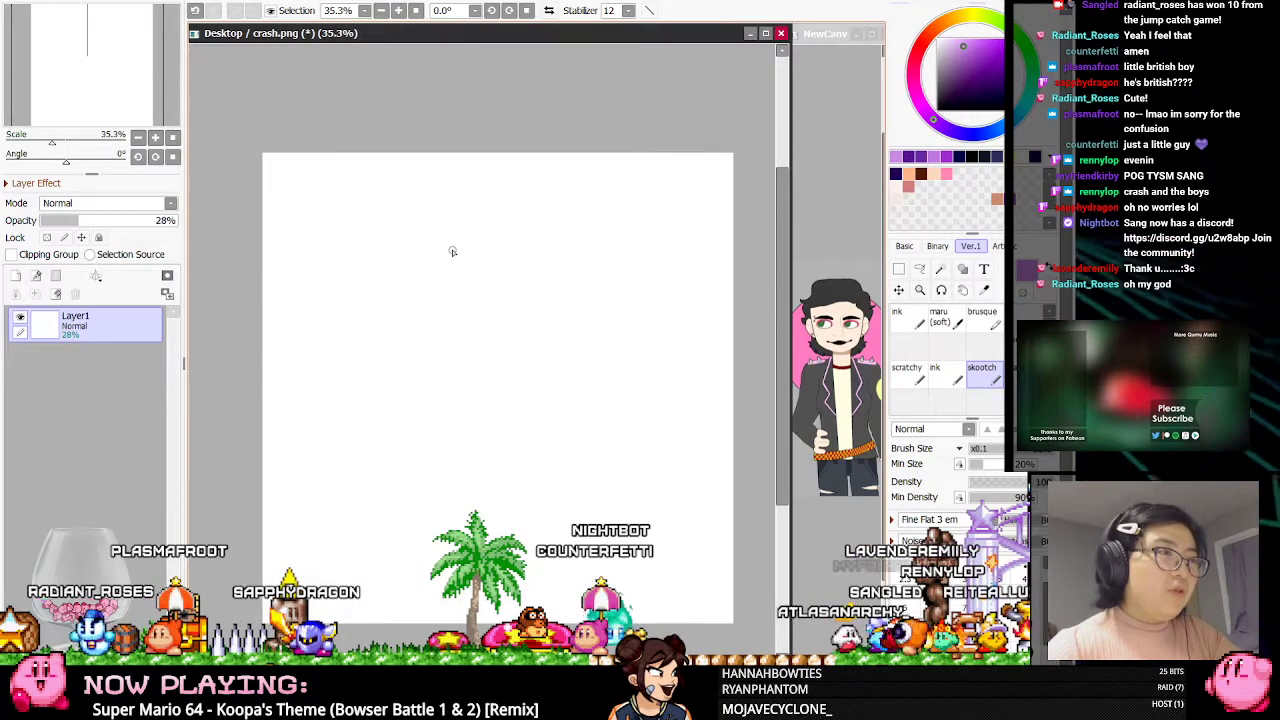
left_click(993, 111)
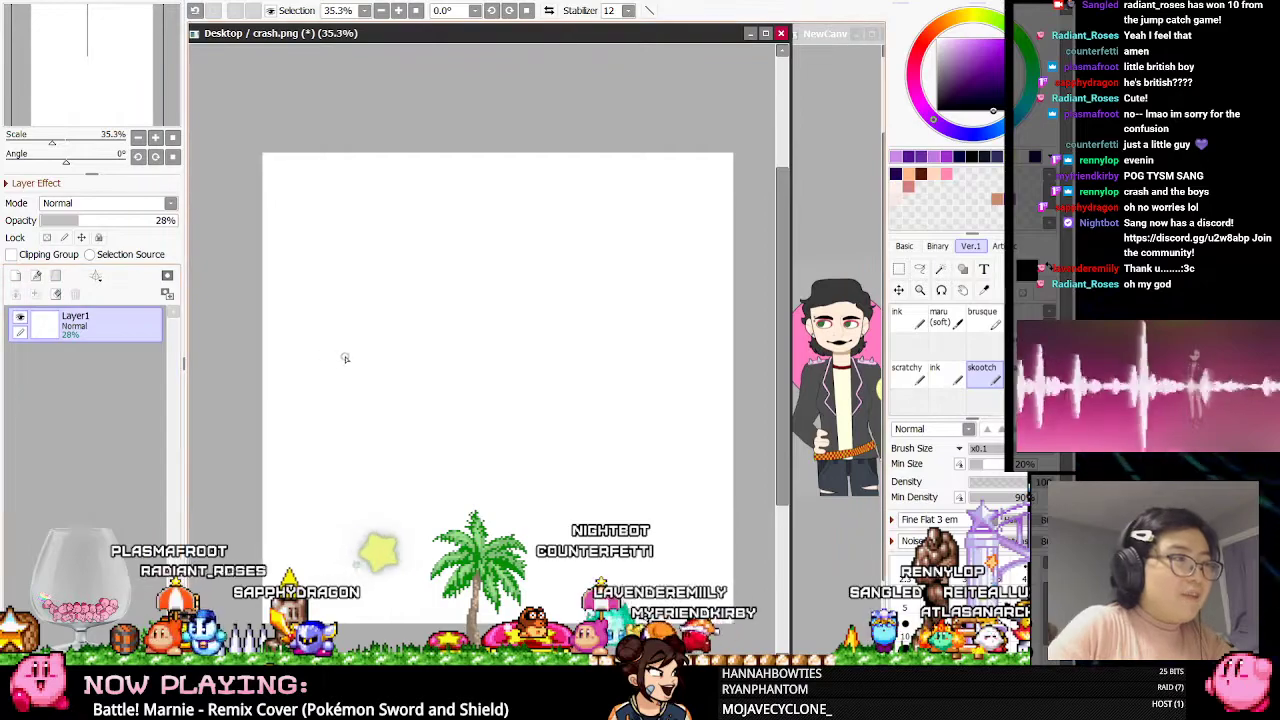
left_click(16, 276)
left_click(58, 358)
left_click(76, 294)
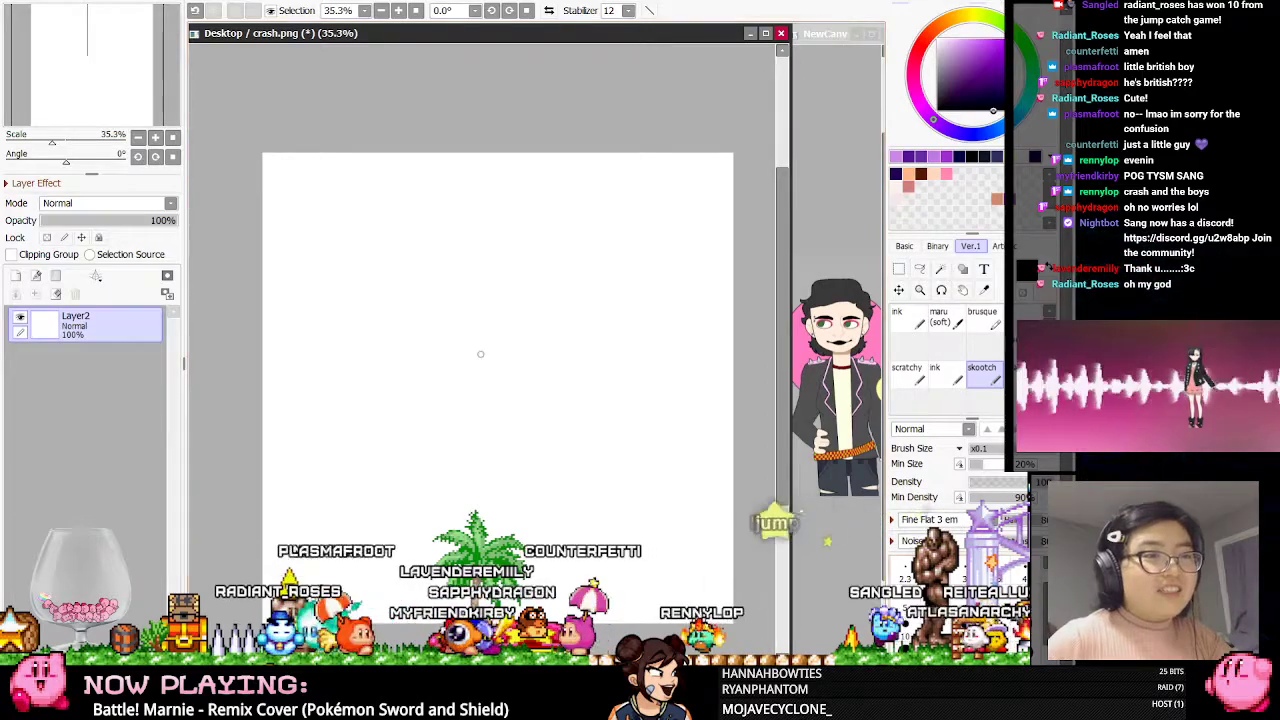
mouse_move(456, 295)
left_mouse_down()
mouse_move(460, 350)
mouse_move(459, 254)
mouse_move(435, 345)
mouse_move(454, 262)
mouse_move(468, 394)
mouse_move(446, 263)
mouse_move(427, 300)
mouse_move(514, 366)
mouse_move(458, 255)
left_mouse_up()
key("ctrl+z")
key("ctrl+z")
key("ctrl+z")
key("ctrl+z")
key("ctrl+z")
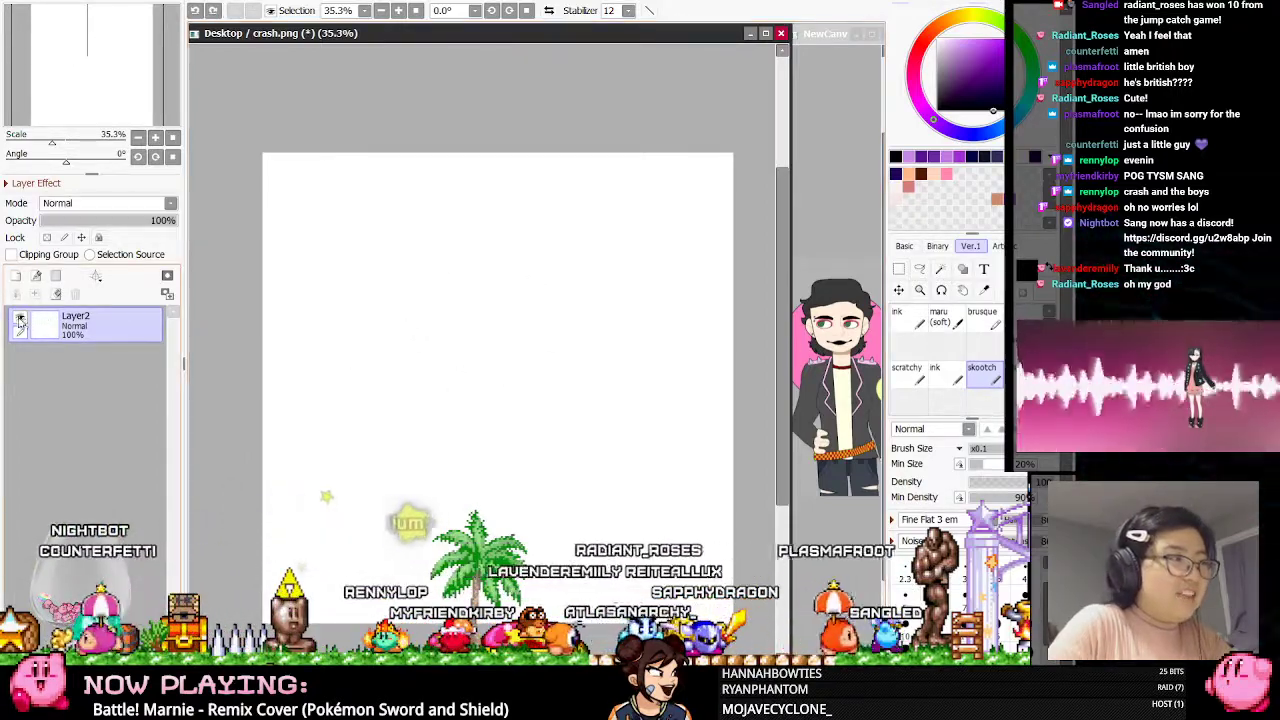
mouse_move(403, 252)
left_mouse_down()
mouse_move(474, 348)
mouse_move(404, 255)
mouse_move(475, 240)
mouse_move(395, 249)
left_mouse_up()
key("ctrl+z")
Sketch the head as a circle with a pointed V-shaped chin below it, and set the layer's opacity to 41%
left_click_drag(449, 313, 382, 312)
left_click_drag(81, 224, 97, 222)
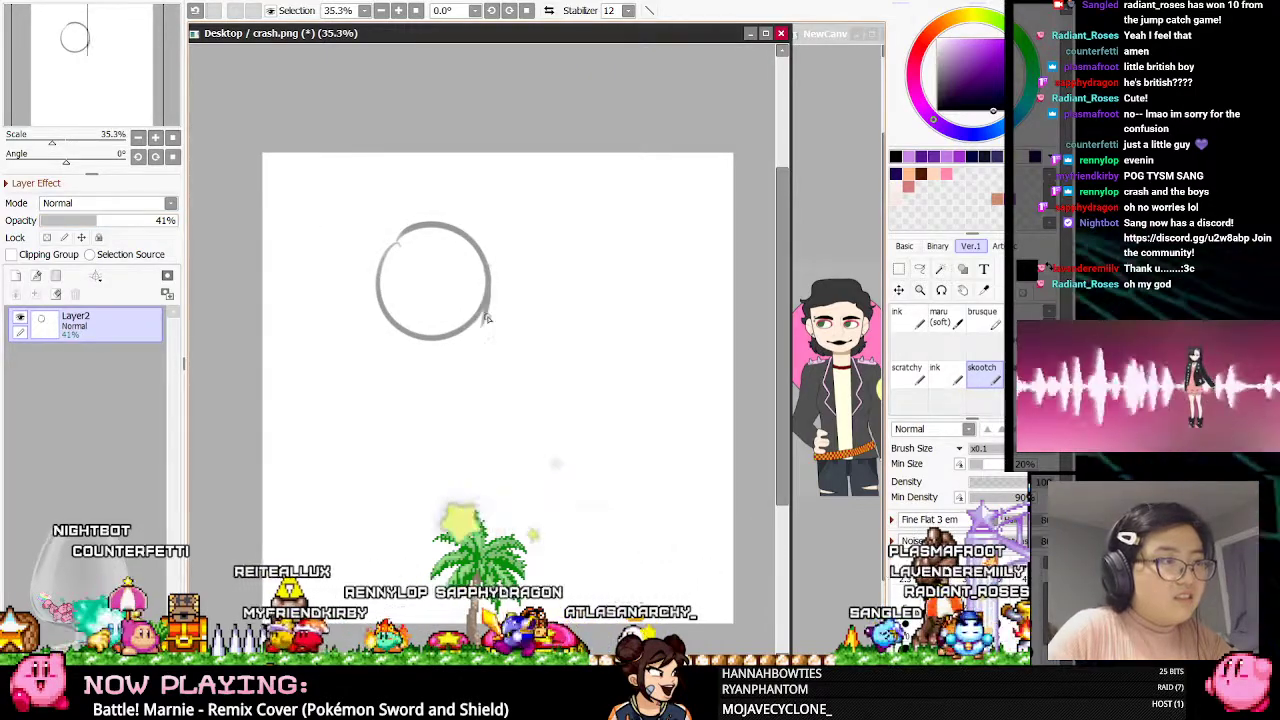
mouse_move(489, 325)
left_mouse_down()
mouse_move(454, 372)
mouse_move(414, 357)
mouse_move(448, 369)
mouse_move(446, 386)
left_mouse_up()
key("ctrl+z")
key("ctrl+z")
key("ctrl+z")
key("ctrl+z")
left_click_drag(392, 353, 440, 383)
Sketch the swept hairline curving across the upper part of the head circle with the skootch brush
left_click_drag(442, 230, 443, 324)
key("ctrl+z")
mouse_move(447, 232)
left_mouse_down()
mouse_move(450, 276)
mouse_move(465, 274)
mouse_move(392, 288)
left_mouse_up()
Sketch the rounded cap outline above the head and the flared hair tufts on the head's left side
left_click_drag(464, 214, 384, 254)
key("ctrl+z")
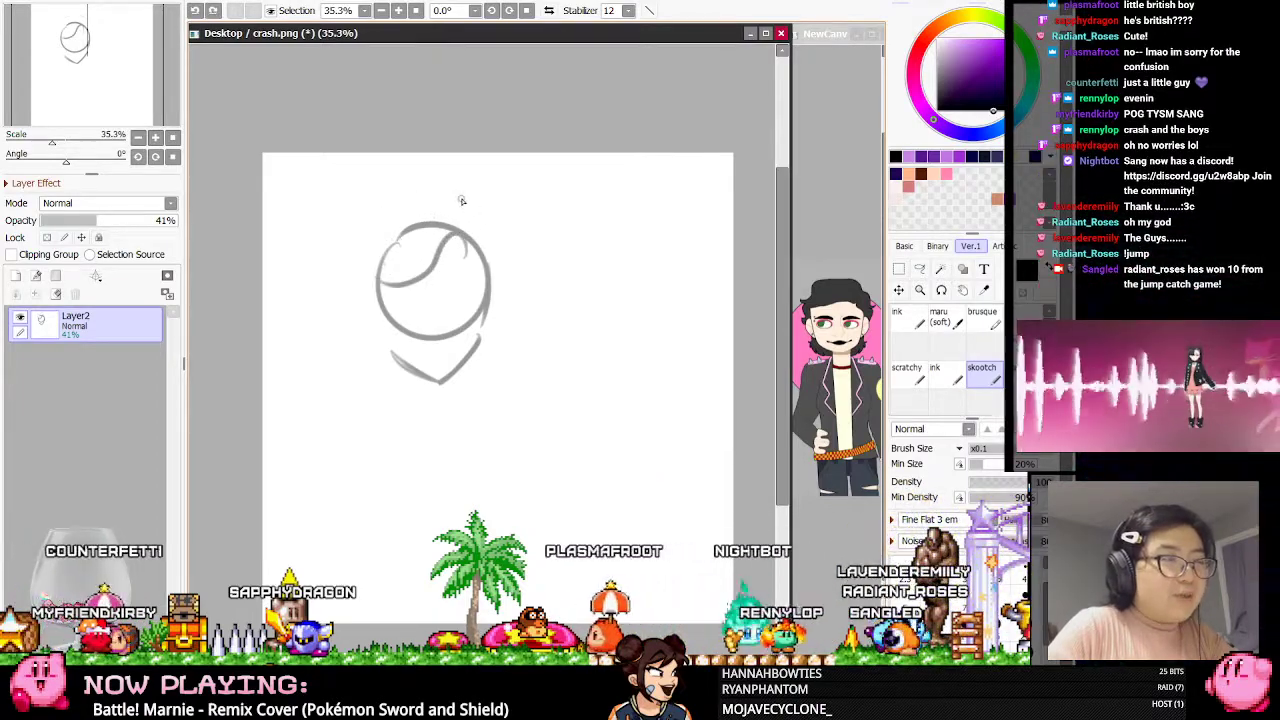
left_click_drag(462, 208, 384, 250)
key("ctrl+z")
mouse_move(466, 210)
left_mouse_down()
mouse_move(424, 186)
mouse_move(349, 302)
mouse_move(377, 288)
mouse_move(338, 297)
mouse_move(360, 303)
mouse_move(371, 275)
mouse_move(376, 305)
left_mouse_up()
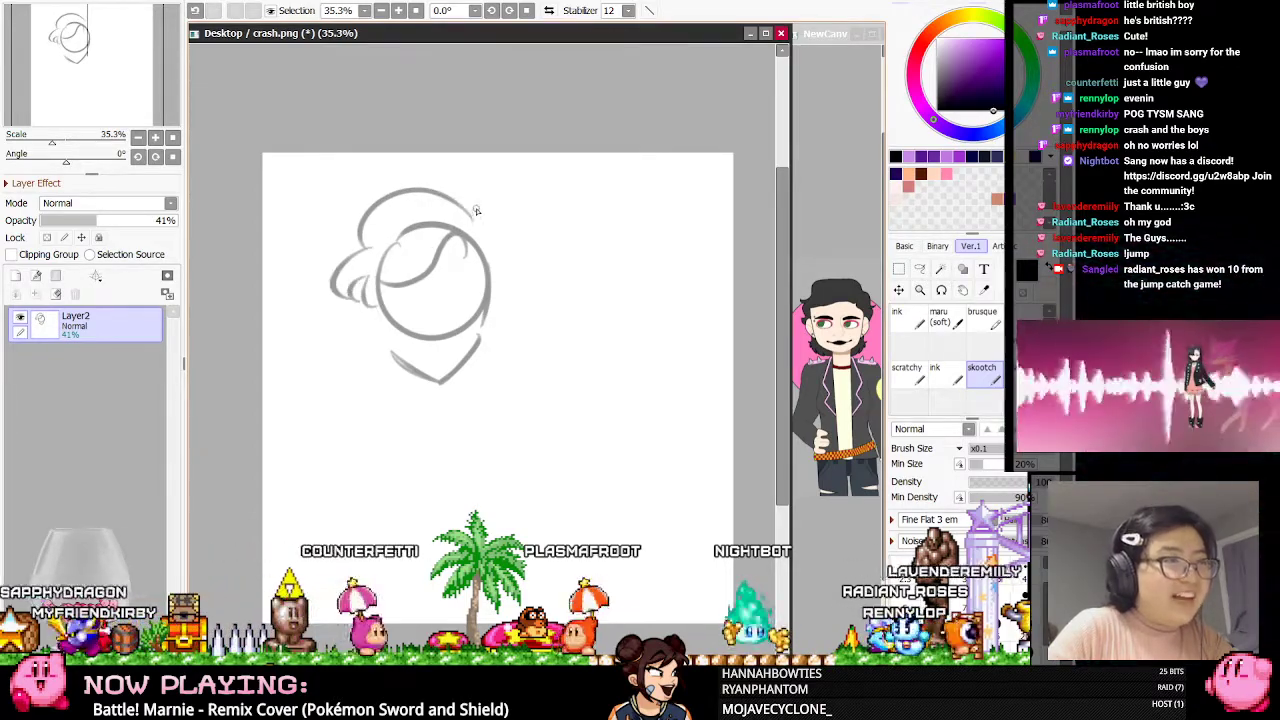
Sketch the hair on the head's right side, then the ear and the jawline joining it to the chin
mouse_move(473, 219)
left_mouse_down()
mouse_move(503, 245)
mouse_move(487, 290)
left_mouse_up()
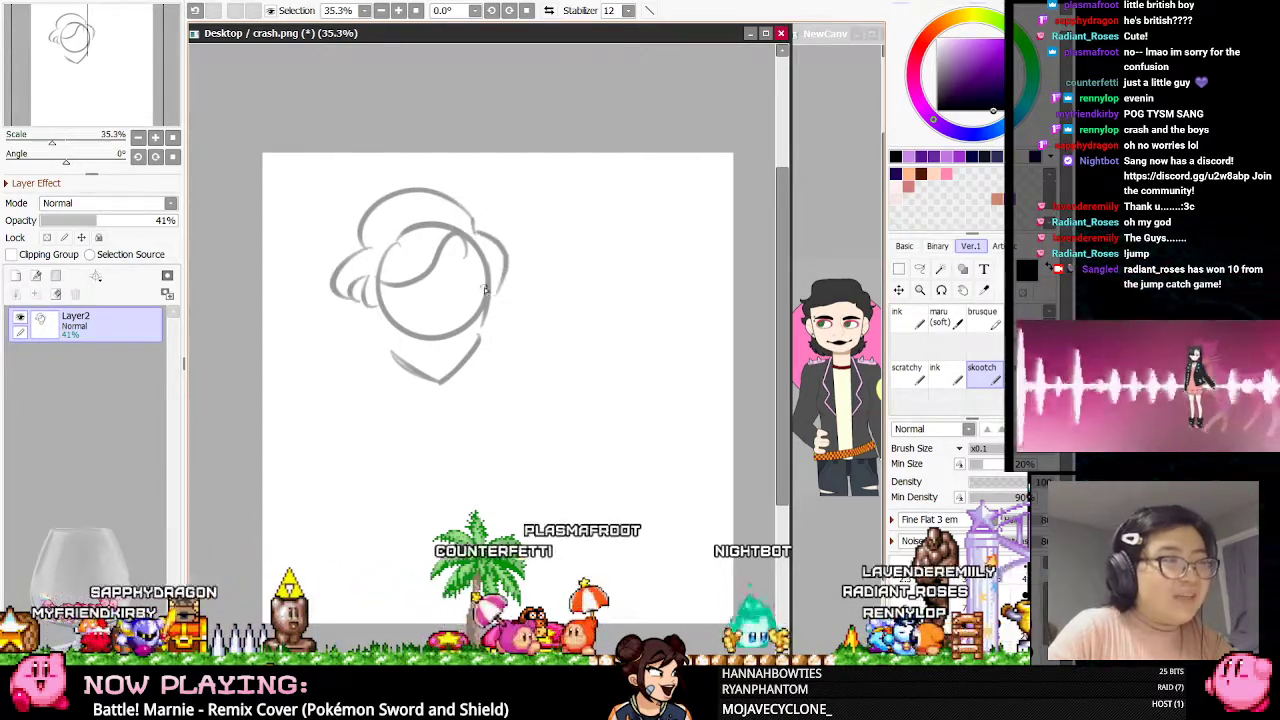
left_click_drag(355, 295, 382, 348)
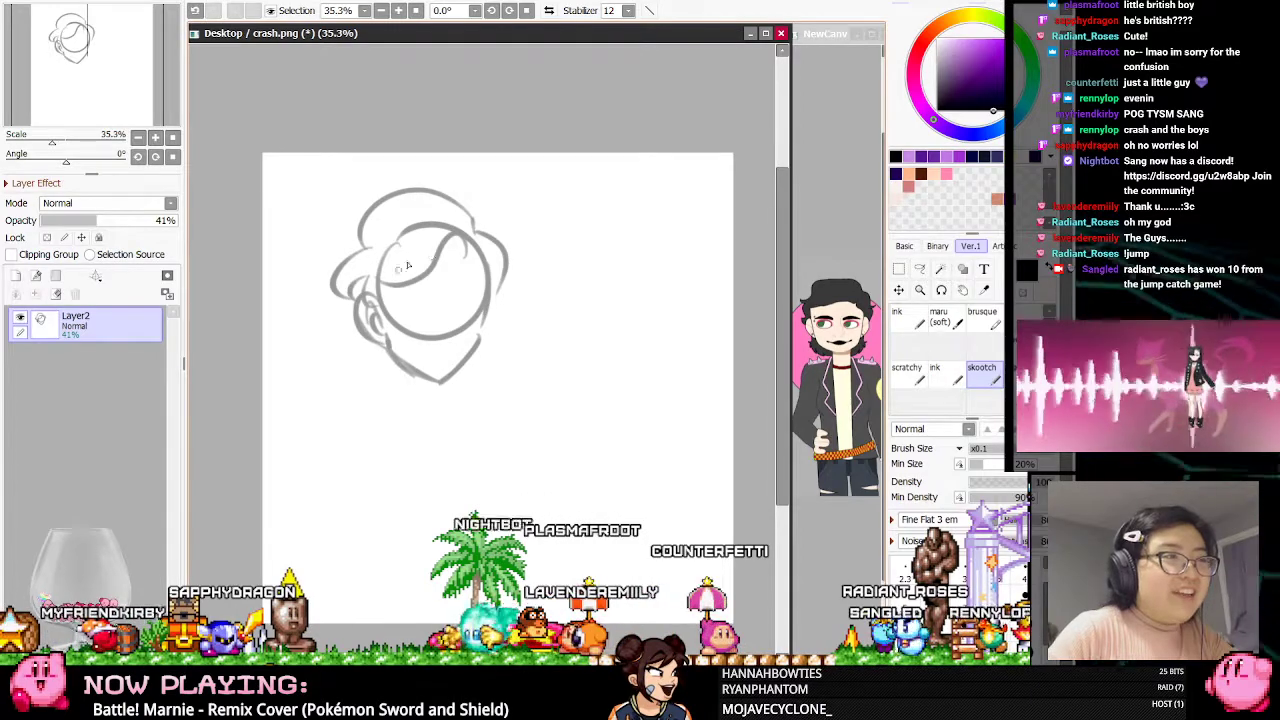
key("ctrl+t")
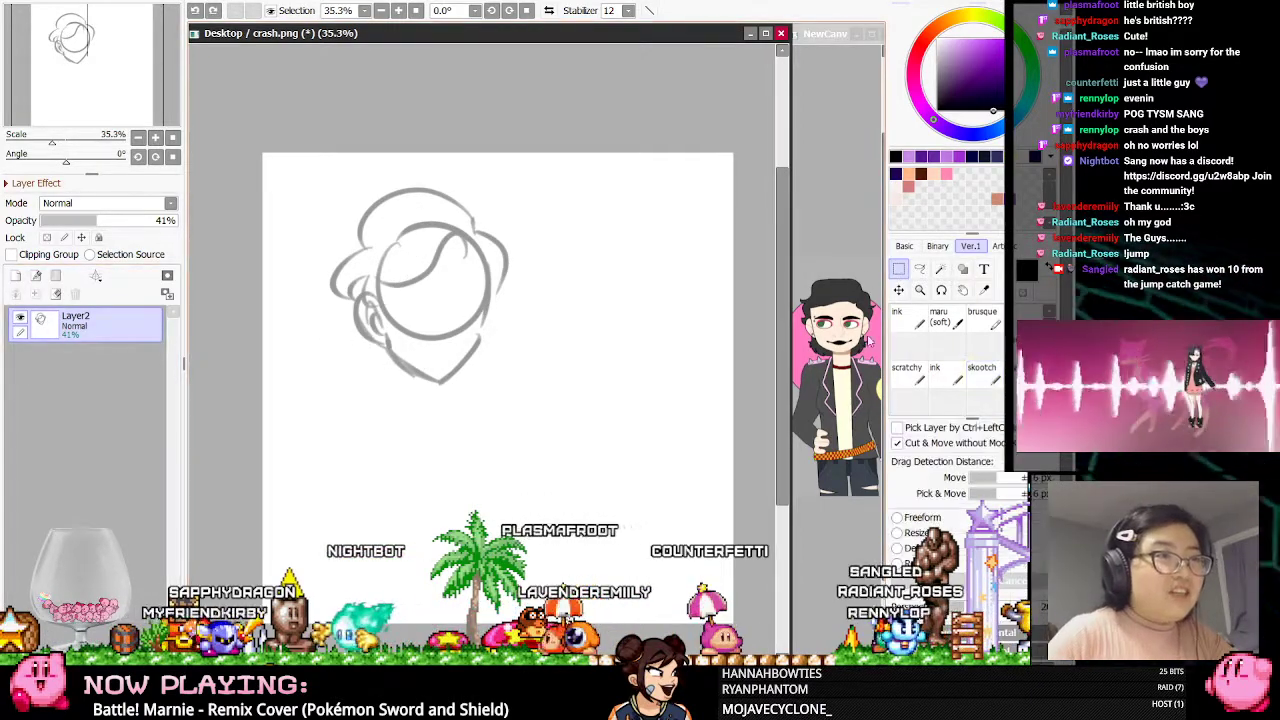
Scale the head sketch down slightly and apply the transformation
left_click_drag(508, 384, 484, 331)
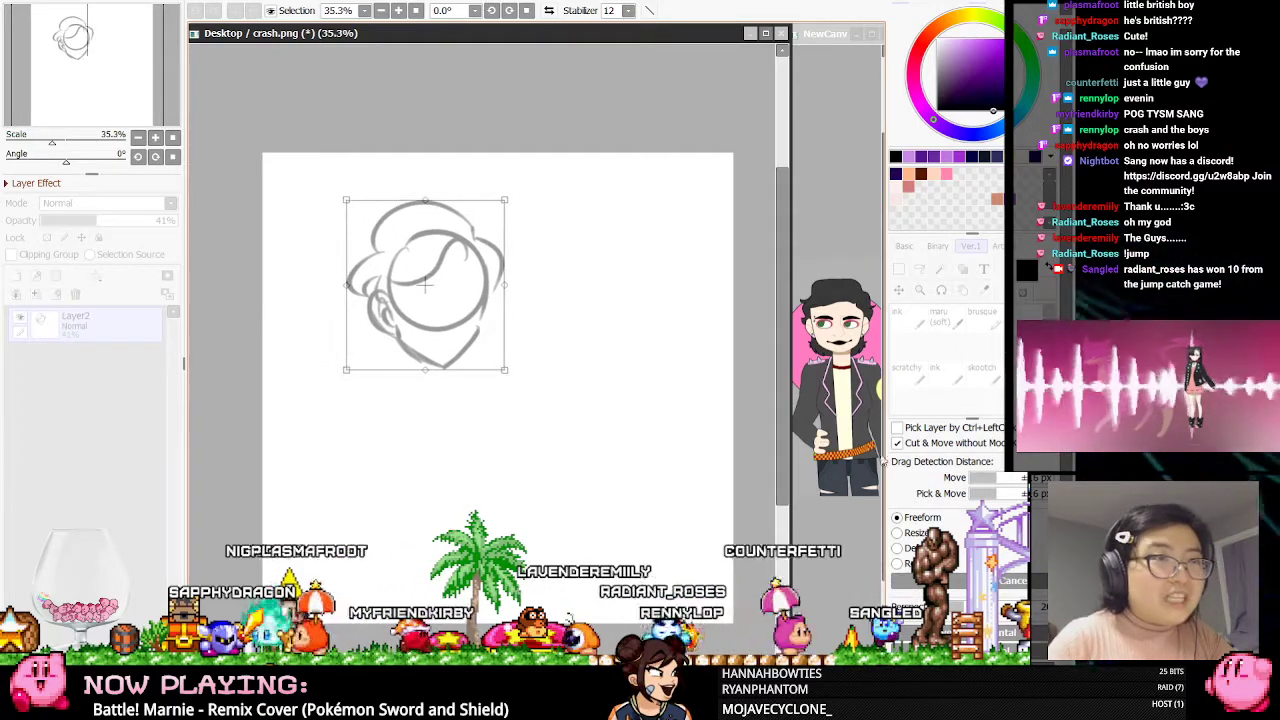
key("Return")
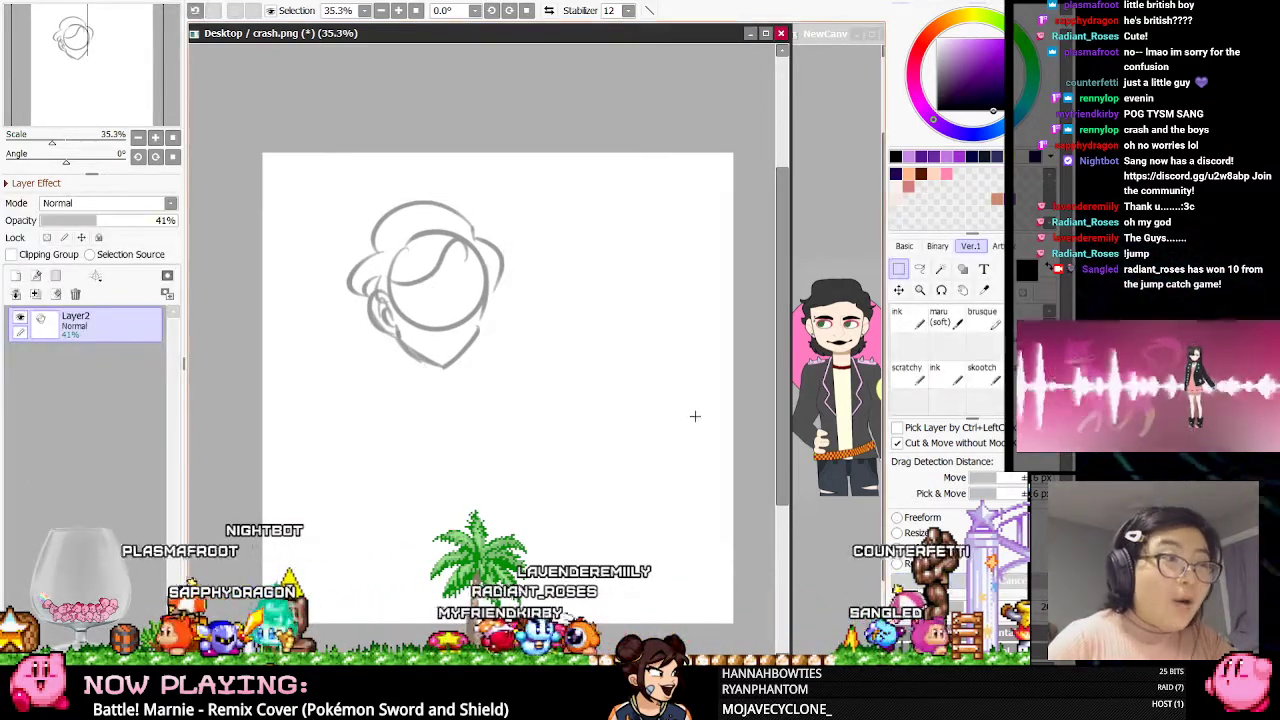
key("n")
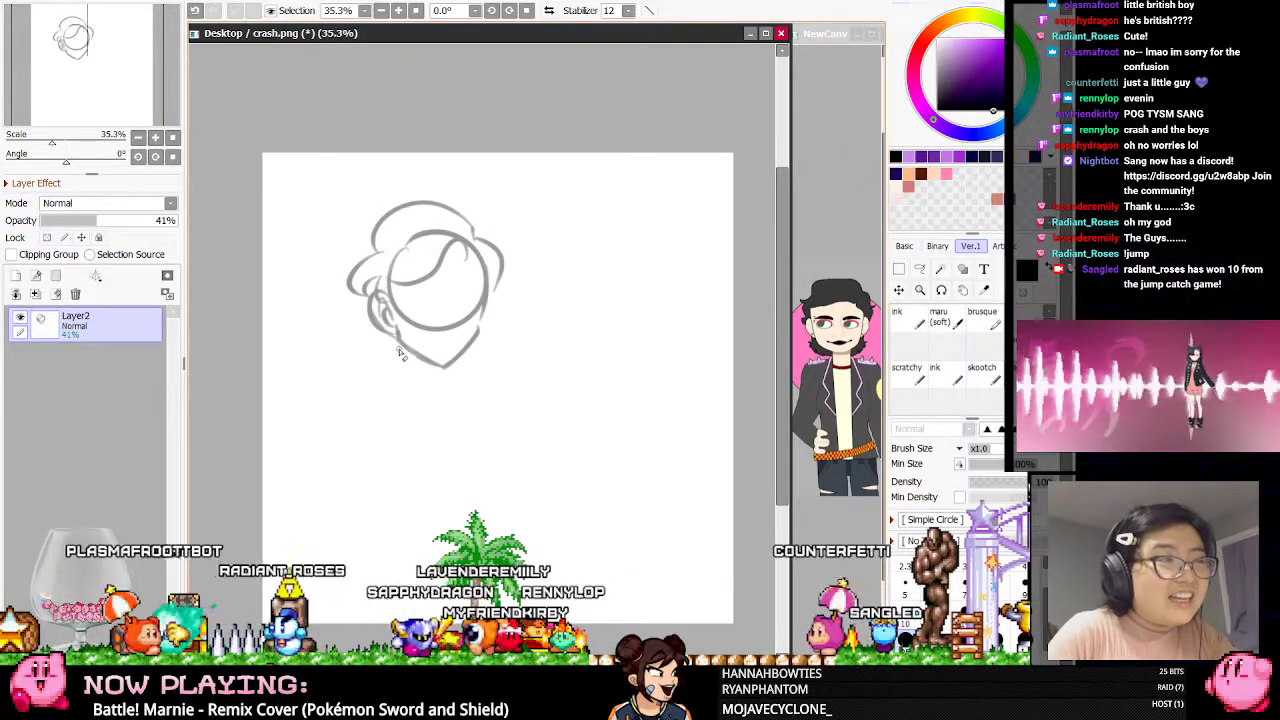
Sketch two narrow, lowered eyes along the lower half of the face circle with the skootch brush
left_click(980, 368)
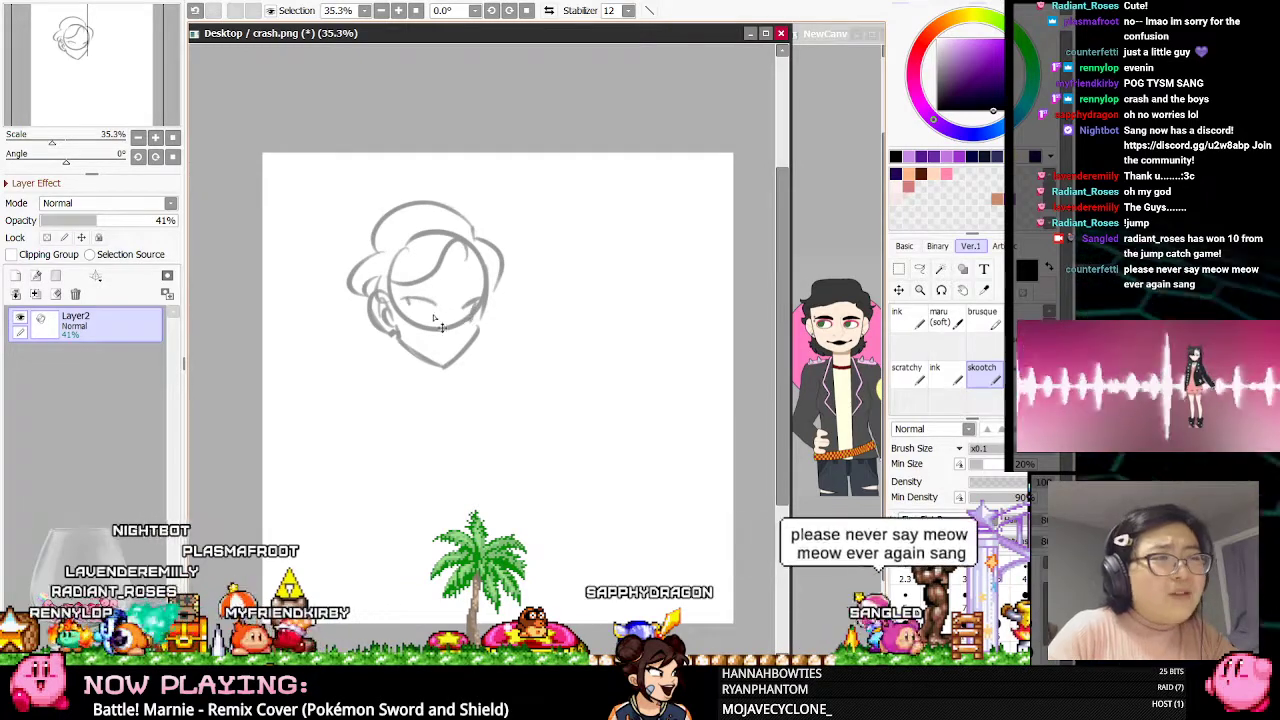
left_click_drag(418, 305, 472, 311)
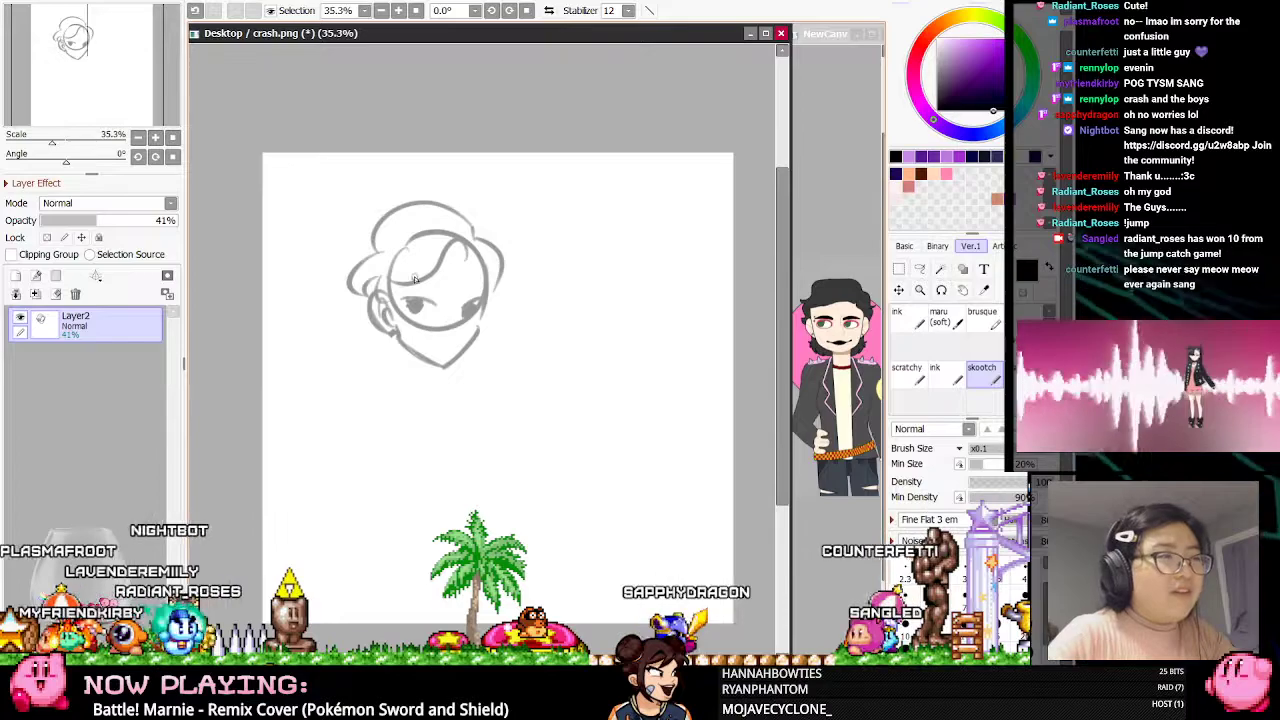
scroll(447, 317, "up", 2)
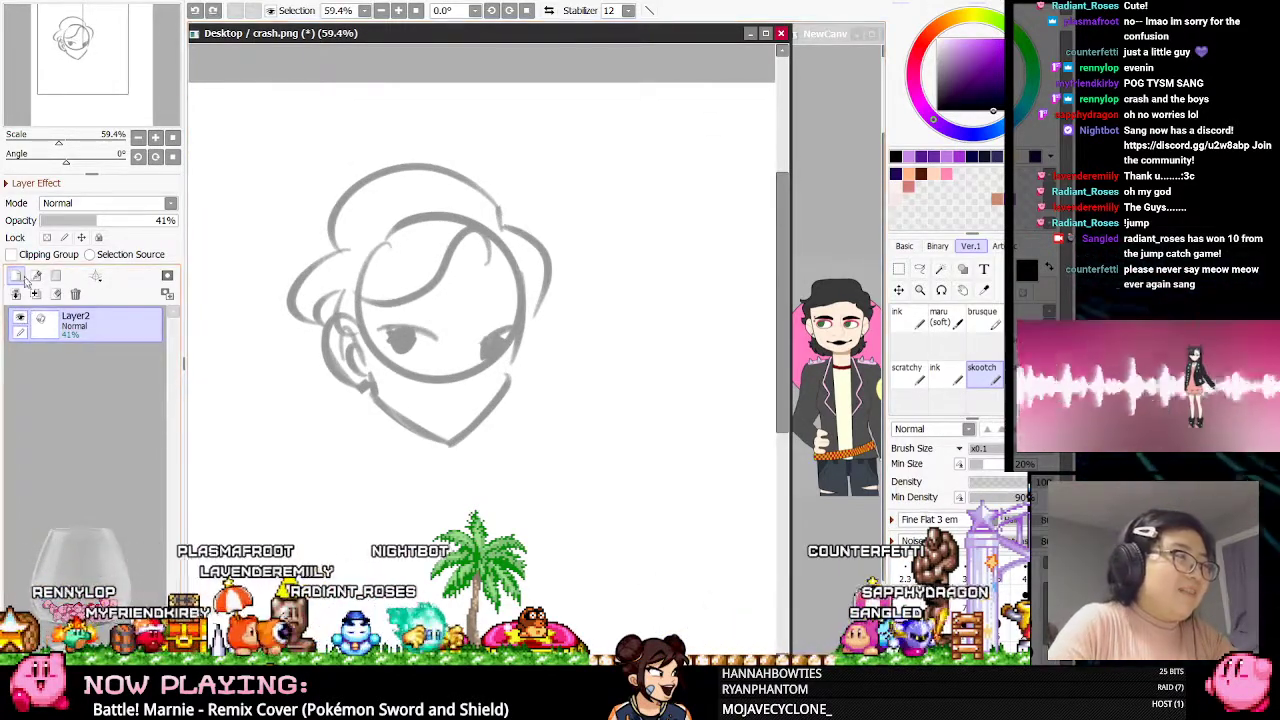
scroll(457, 288, "down", 3)
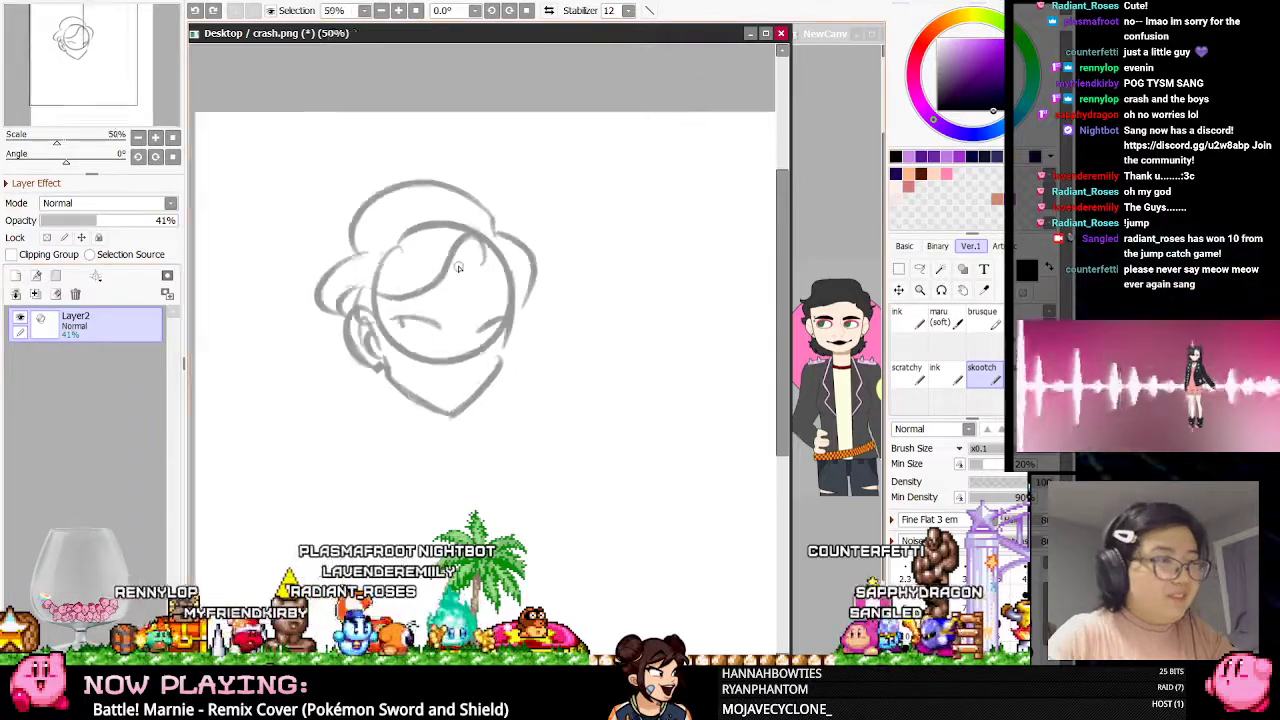
scroll(453, 337, "up", 1)
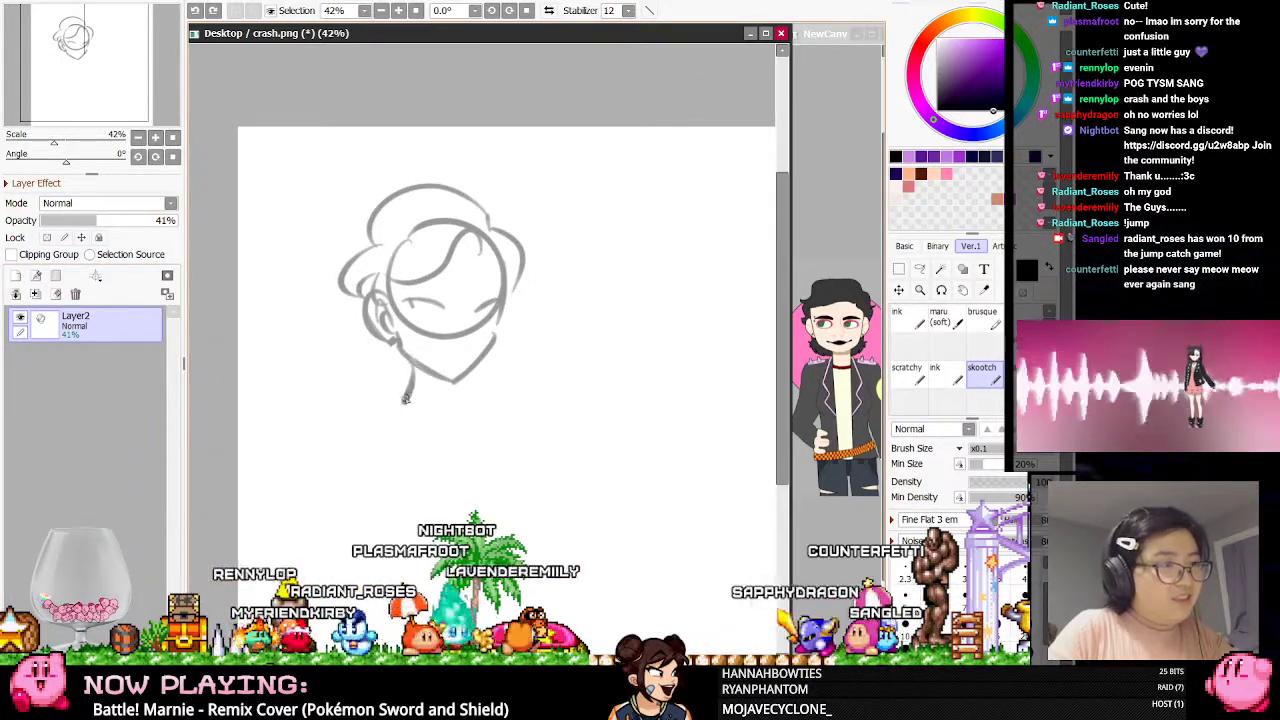
Sketch the neck, the sloping near shoulder with its arm line, and the curve of the far shoulder
key("ctrl+z")
mouse_move(416, 374)
left_mouse_down()
mouse_move(288, 463)
mouse_move(400, 391)
mouse_move(314, 445)
left_mouse_up()
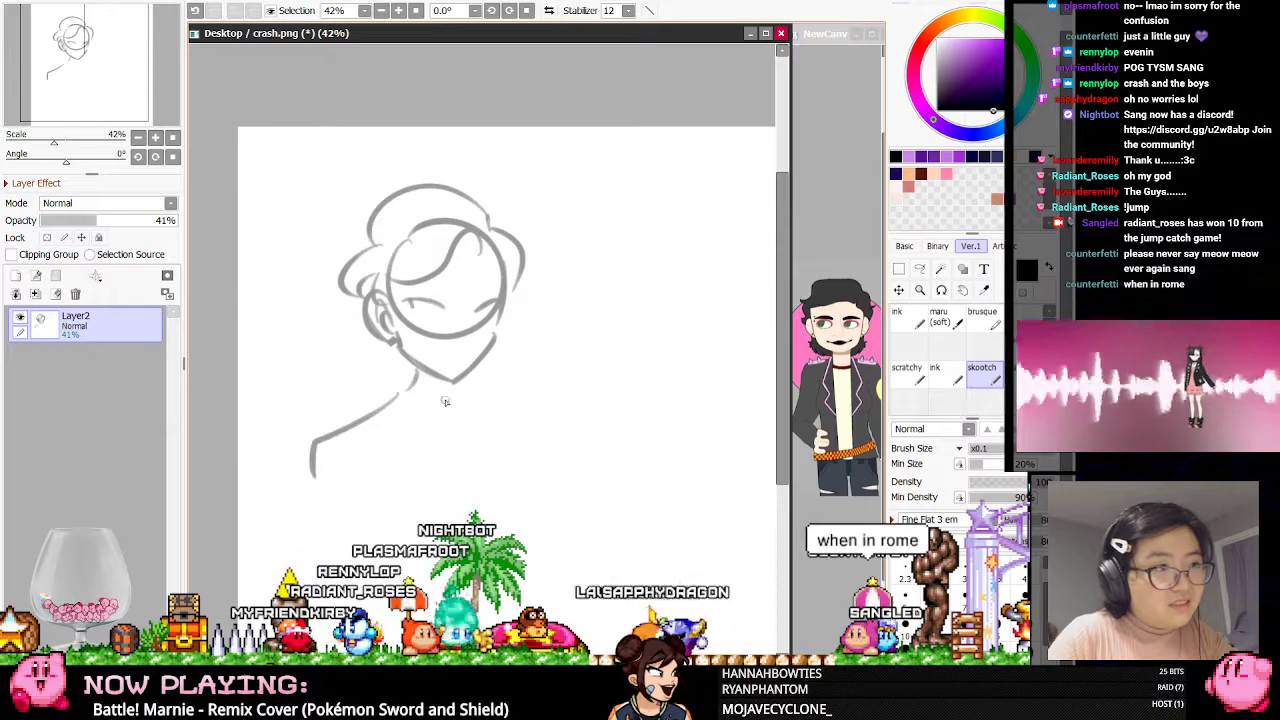
key("ctrl+z")
key("ctrl+z")
mouse_move(408, 384)
left_mouse_down()
mouse_move(339, 443)
mouse_move(337, 480)
left_mouse_up()
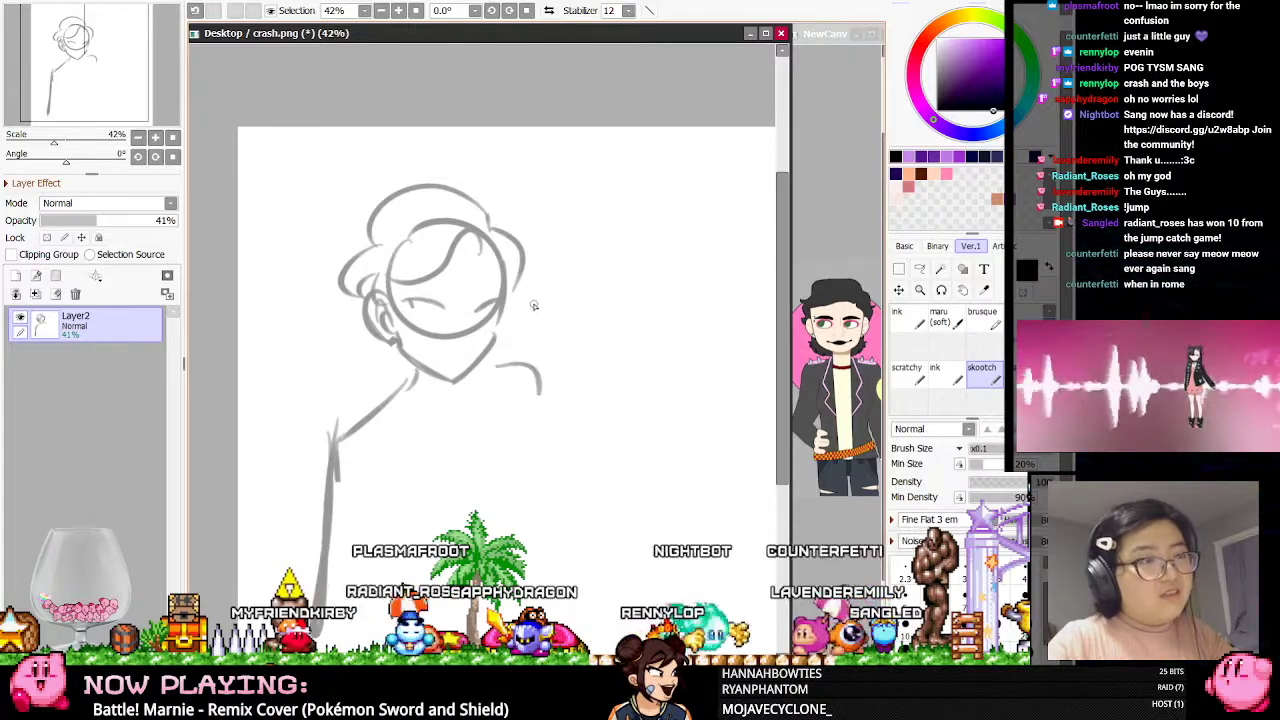
Sketch the torso with a curved centre line, both side contours and the start of the hip
scroll(537, 305, "down", 1)
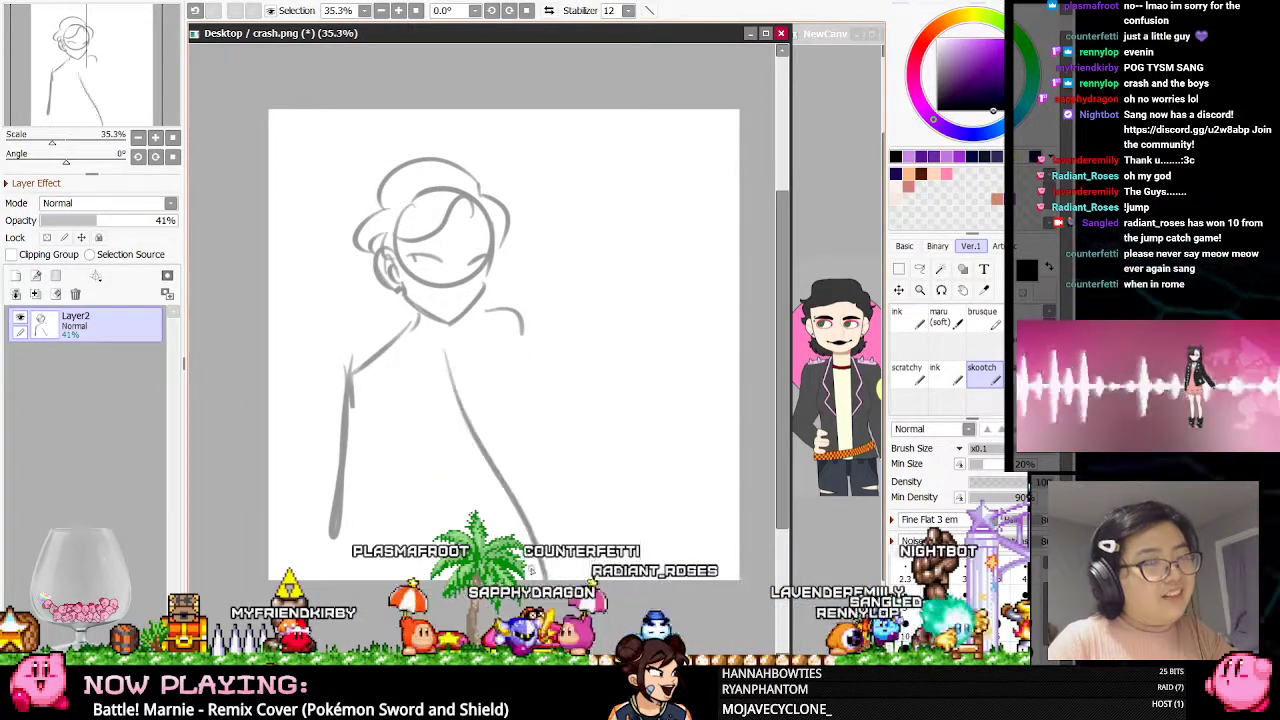
left_click_drag(437, 366, 455, 518)
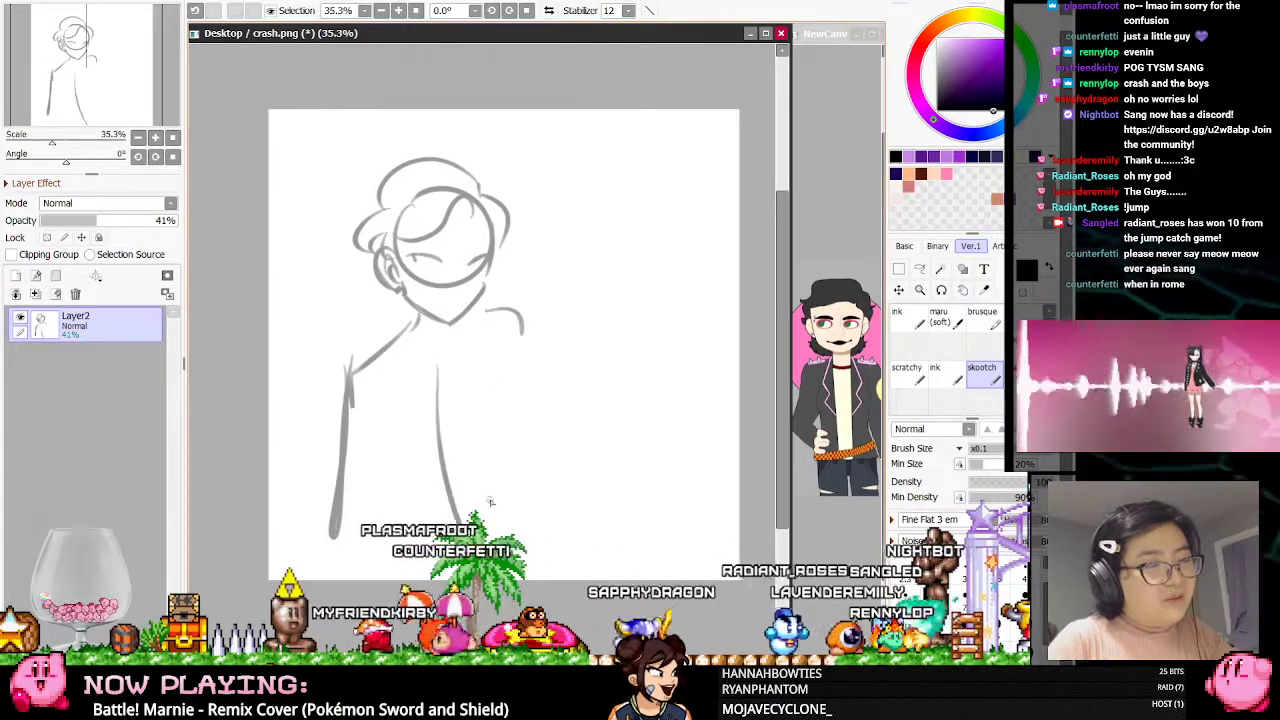
left_click_drag(503, 336, 497, 496)
key("ctrl+z")
left_click_drag(509, 338, 495, 476)
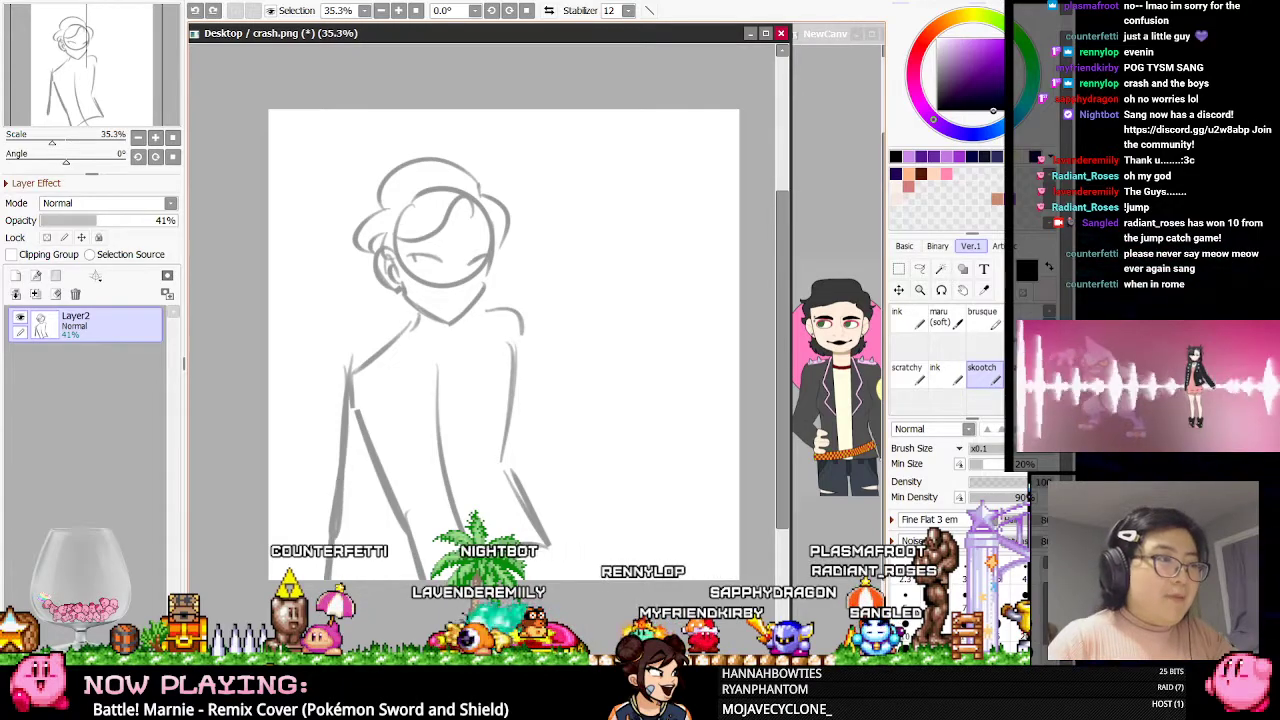
Sketch the far arm from shoulder to forearm and add flicked hair curls behind the ear
left_click_drag(524, 332, 548, 500)
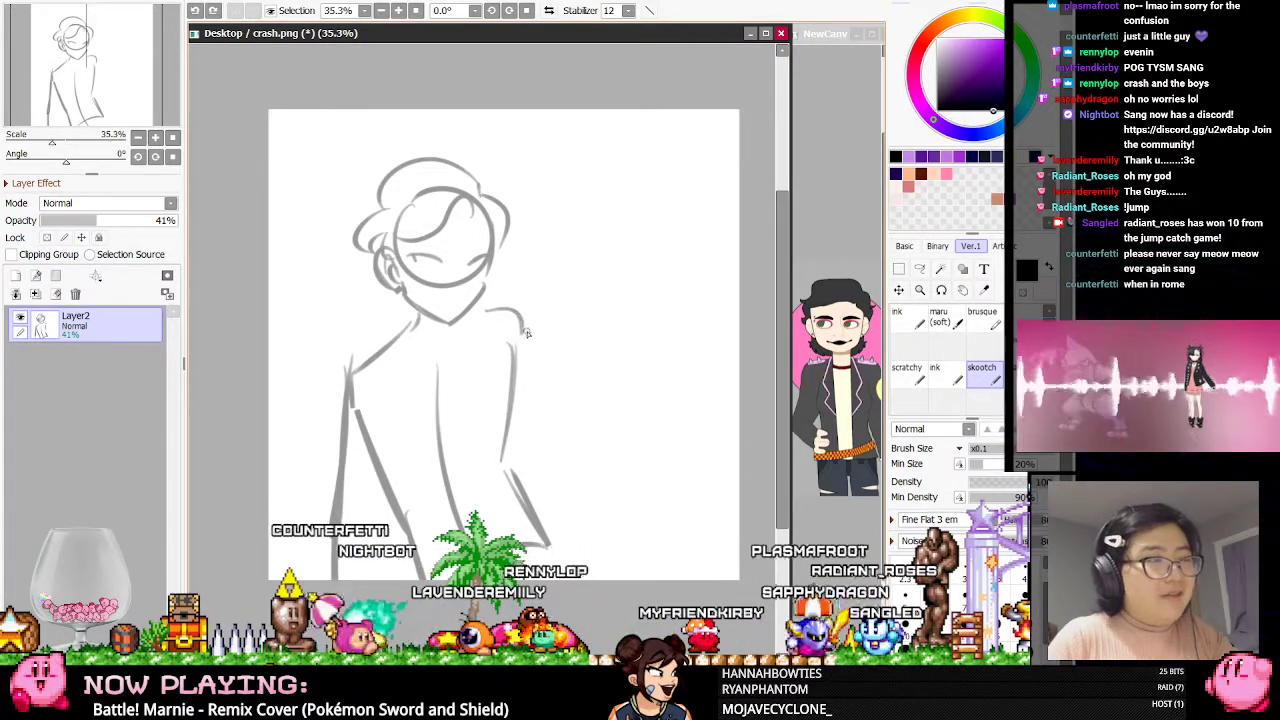
left_click_drag(537, 445, 610, 575)
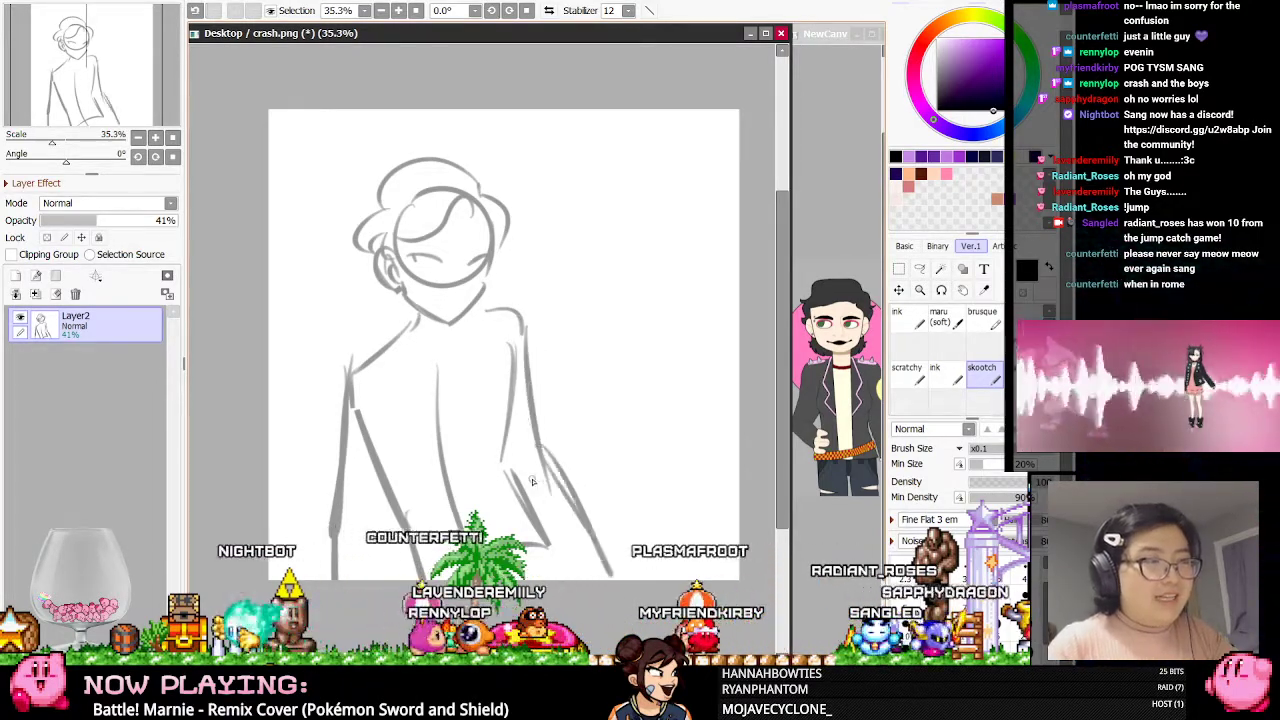
left_click_drag(368, 244, 391, 323)
key("ctrl+z")
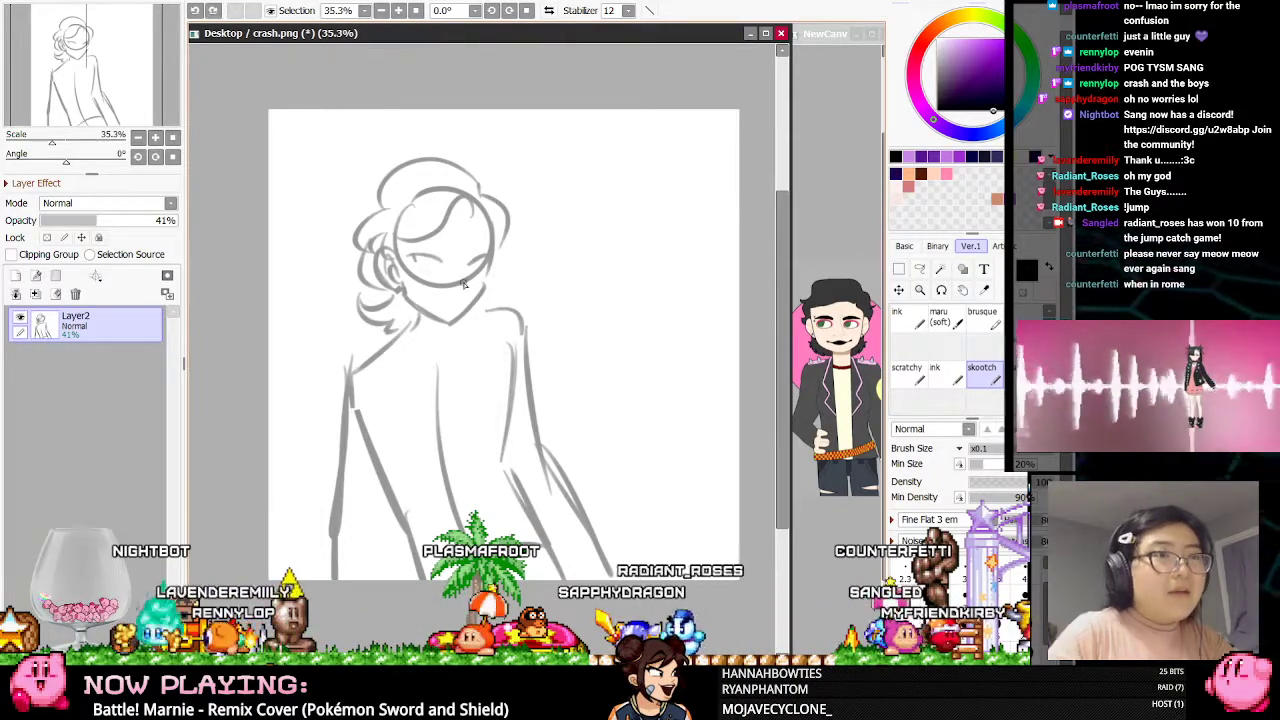
Add a new layer above the rough sketch and try a black iris on the near eye
scroll(462, 284, "up", 3)
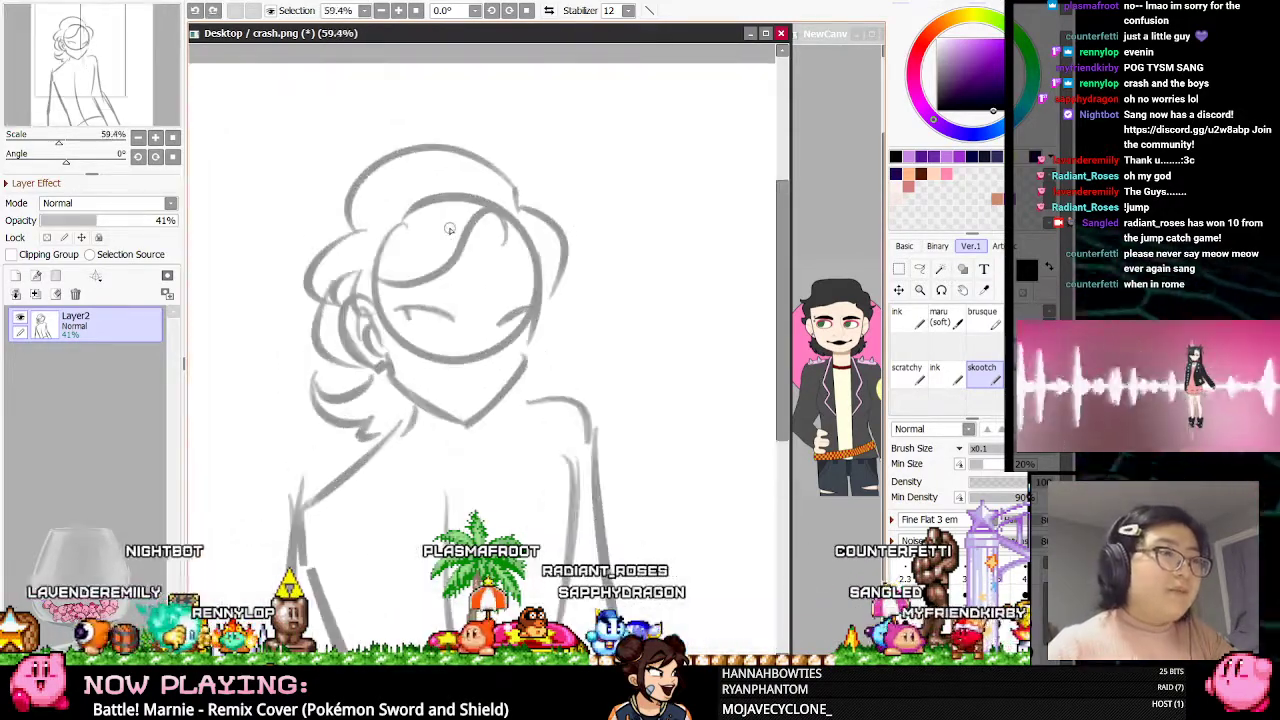
left_click(15, 275)
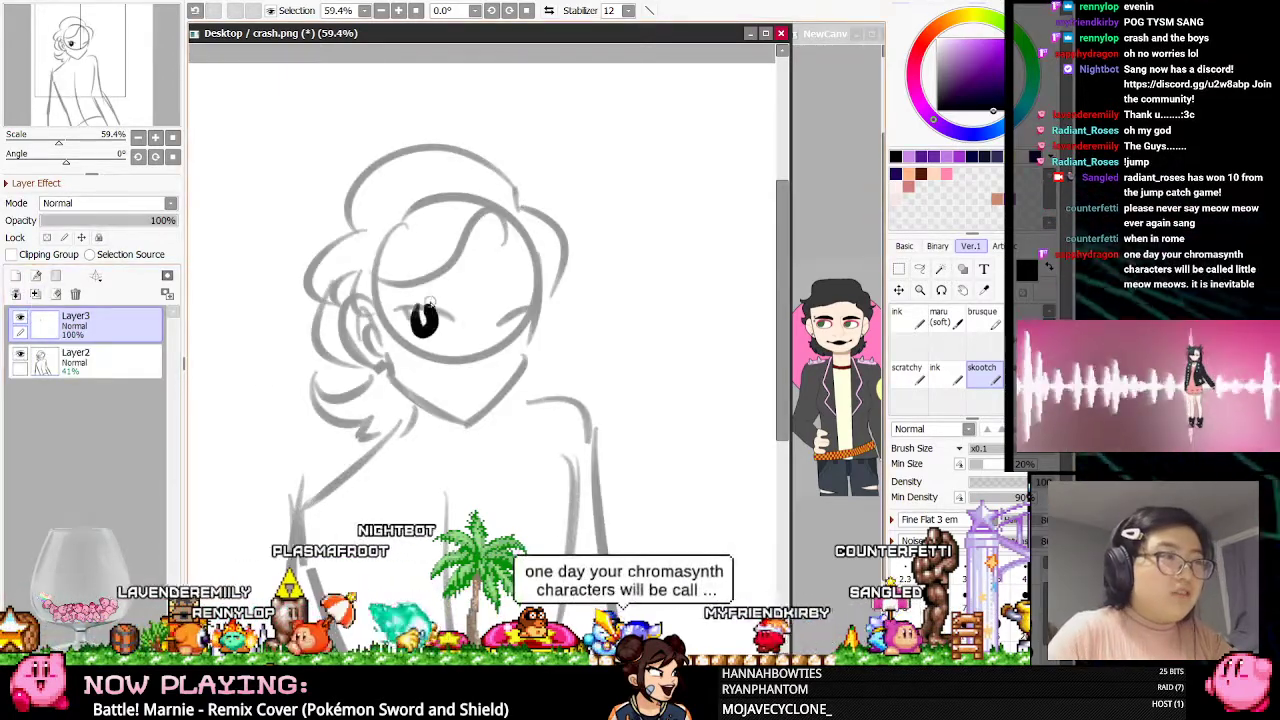
scroll(483, 318, "up", 1)
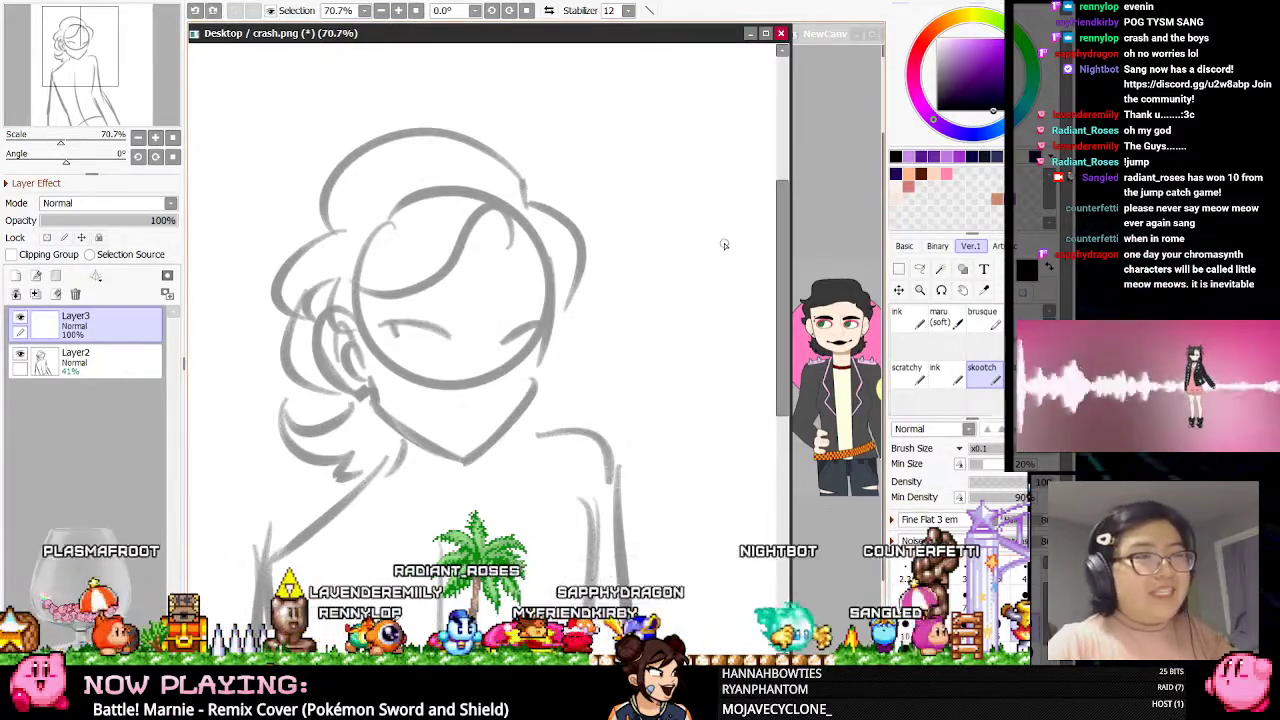
Examine the eyes of the reference character in the other canvas and return to crash.png
left_click(806, 224)
scroll(823, 333, "up", 4)
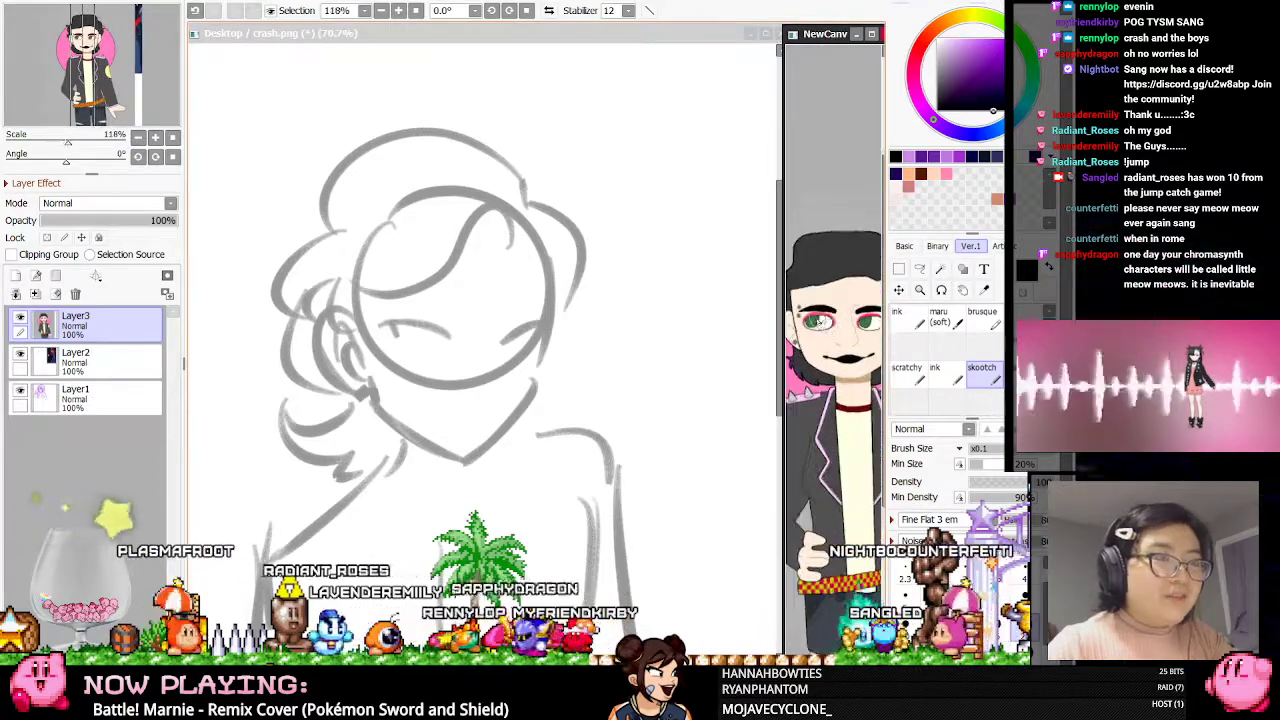
scroll(823, 326, "down", 3)
left_click(668, 43)
scroll(520, 289, "up", 1)
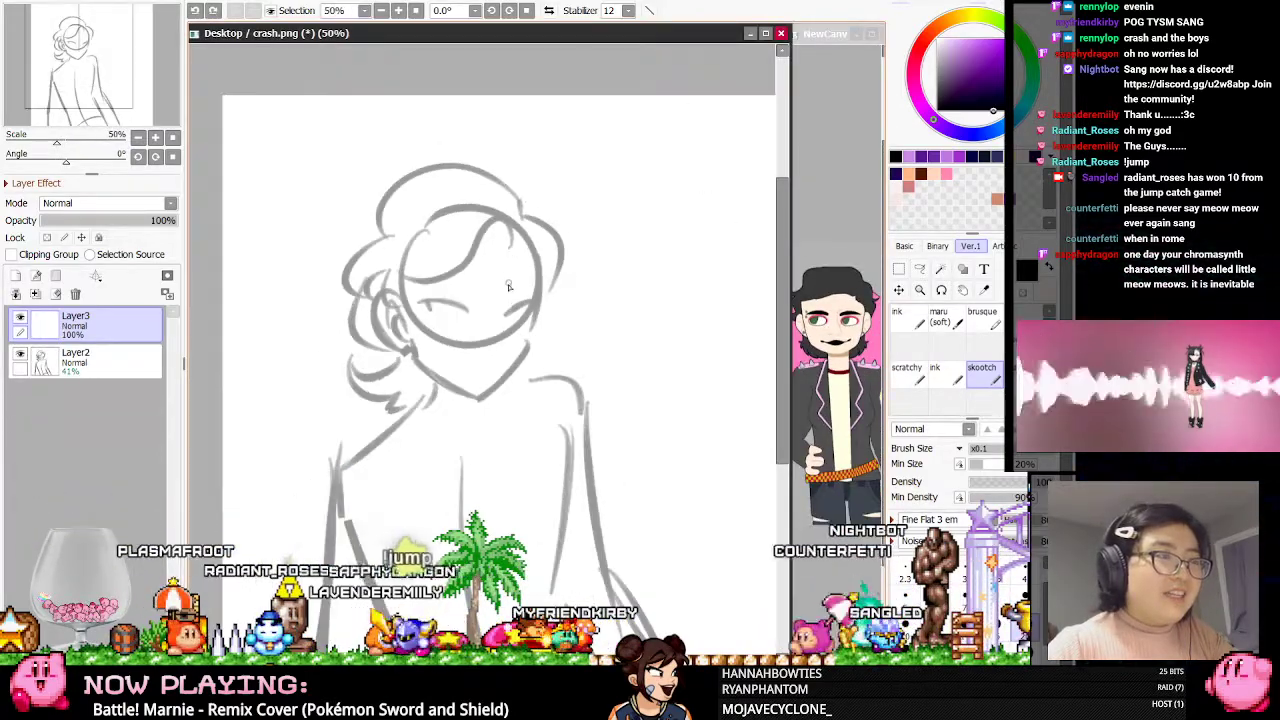
Ink both eyes in black over the sketch, with heavy upper lids and sideways-looking irises
mouse_move(354, 318)
left_mouse_down()
mouse_move(434, 322)
mouse_move(395, 309)
mouse_move(445, 325)
mouse_move(543, 308)
left_mouse_up()
key("ctrl+z")
key("ctrl+z")
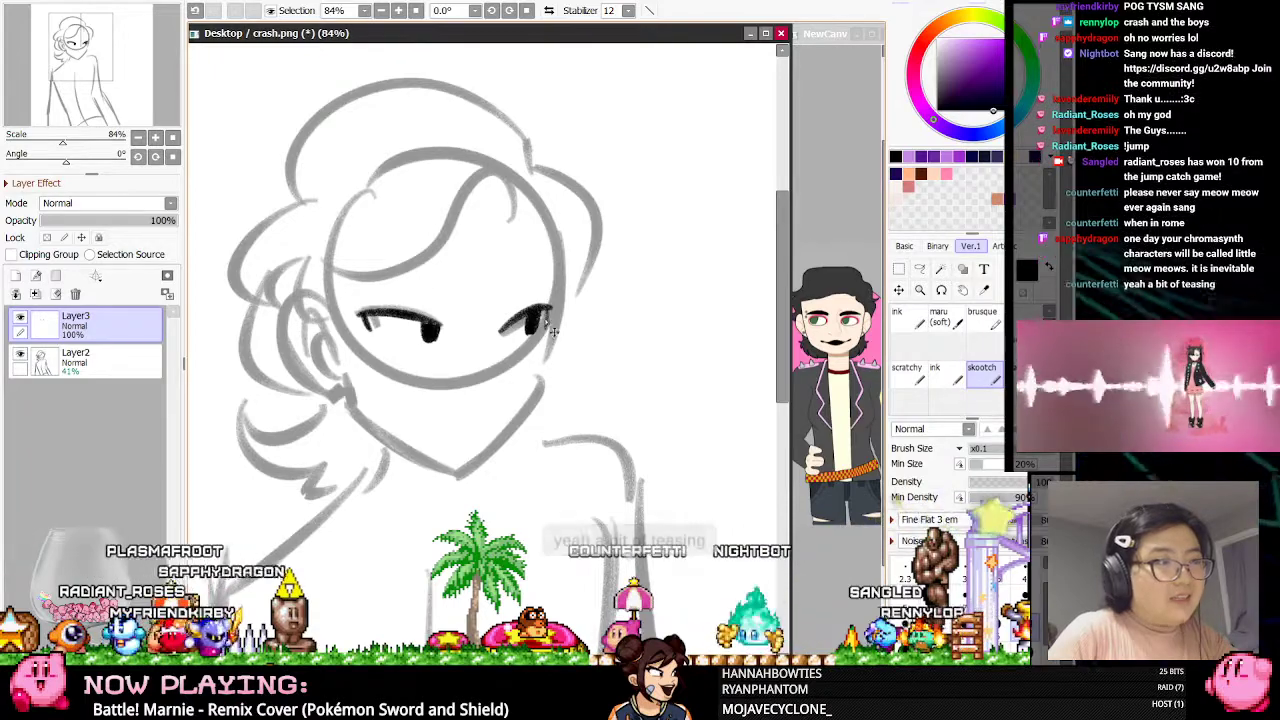
Draw a thick tapered eyebrow above the near eye and add the lower lid lines of both eyes
left_click_drag(357, 280, 448, 290)
key("ctrl+z")
left_click_drag(362, 276, 452, 296)
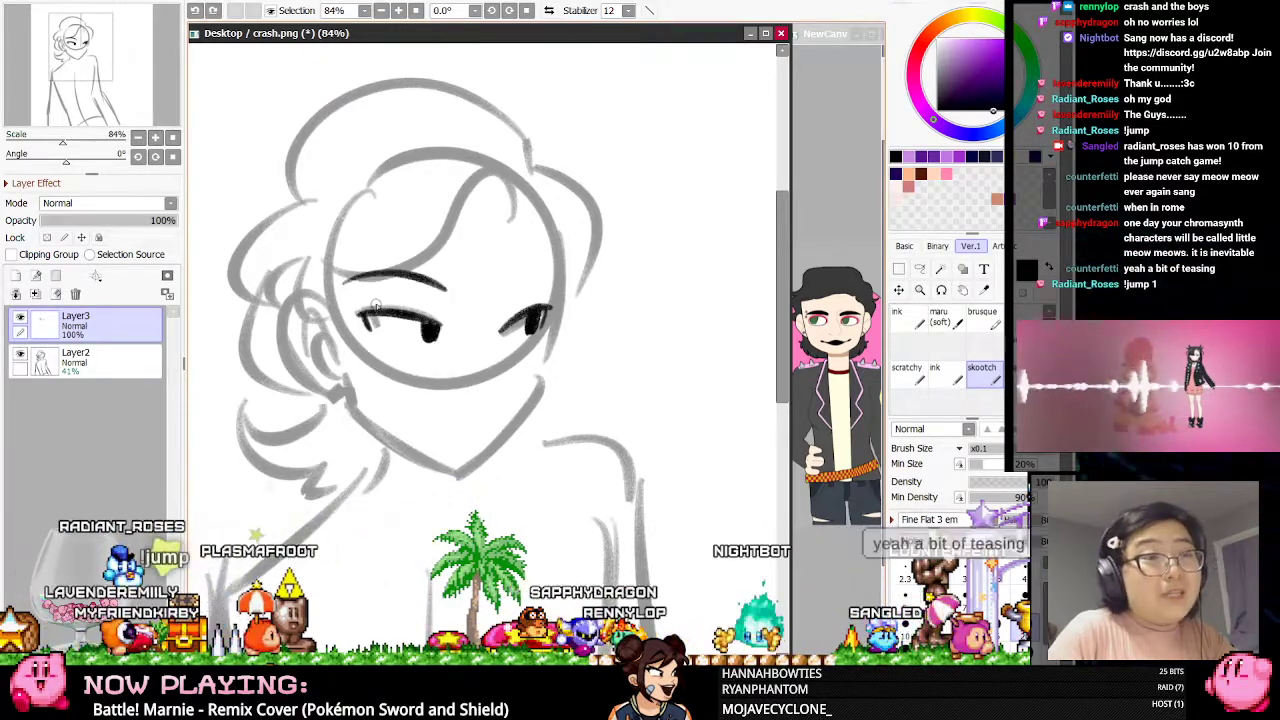
key("ctrl+z")
left_click_drag(370, 278, 452, 291)
key("ctrl+z")
left_click_drag(366, 278, 455, 290)
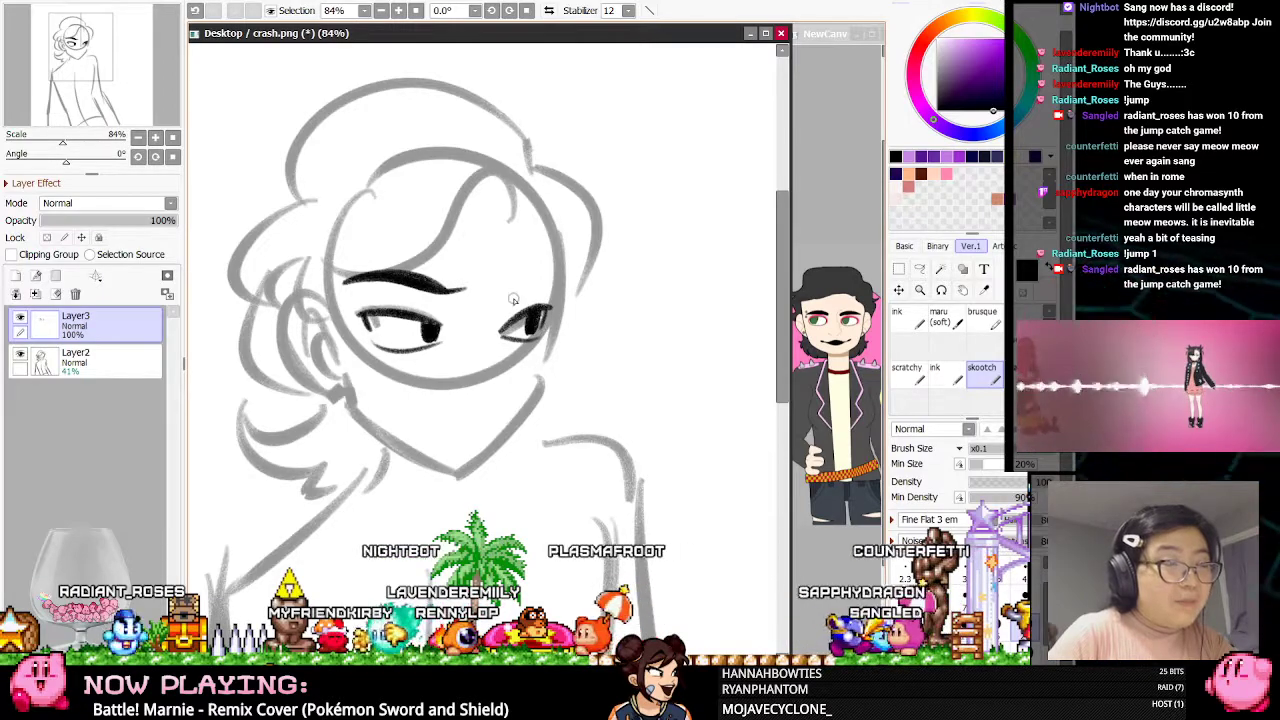
Lasso the near eye with its eyebrow, nudge them slightly toward the nose and clear the selection
key("l")
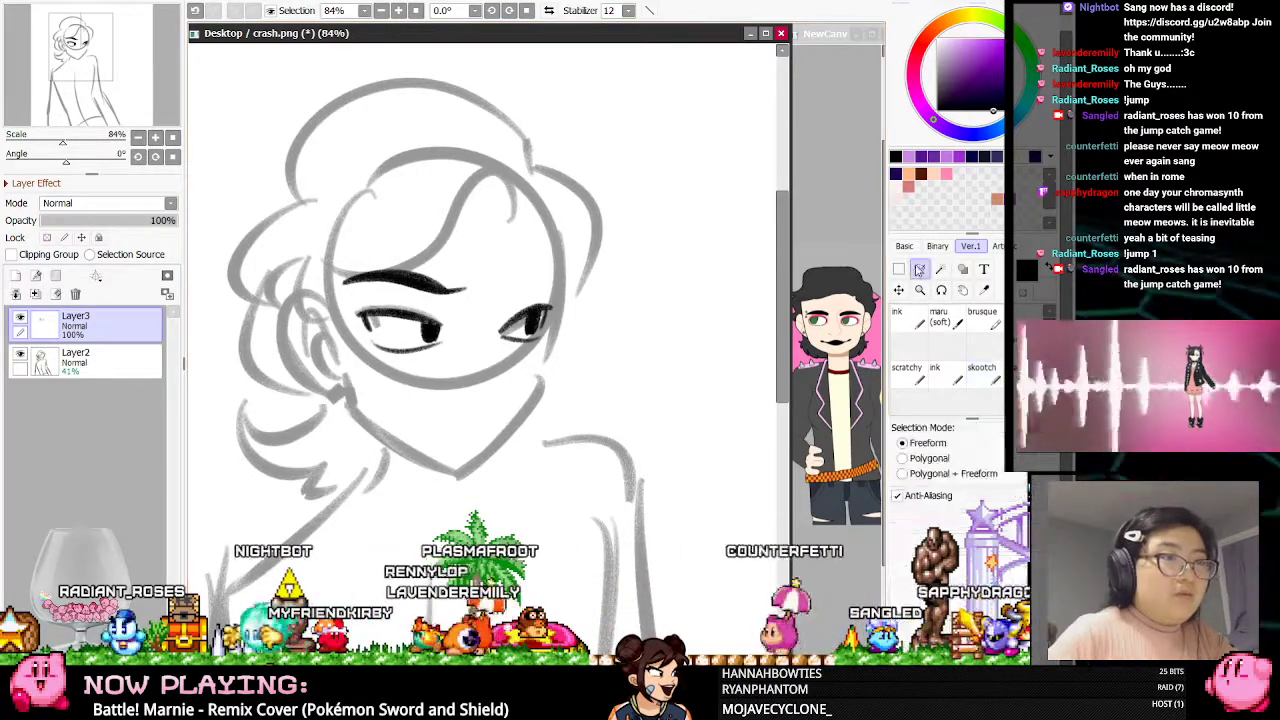
mouse_move(422, 223)
left_mouse_down()
mouse_move(318, 328)
mouse_move(390, 420)
left_mouse_up()
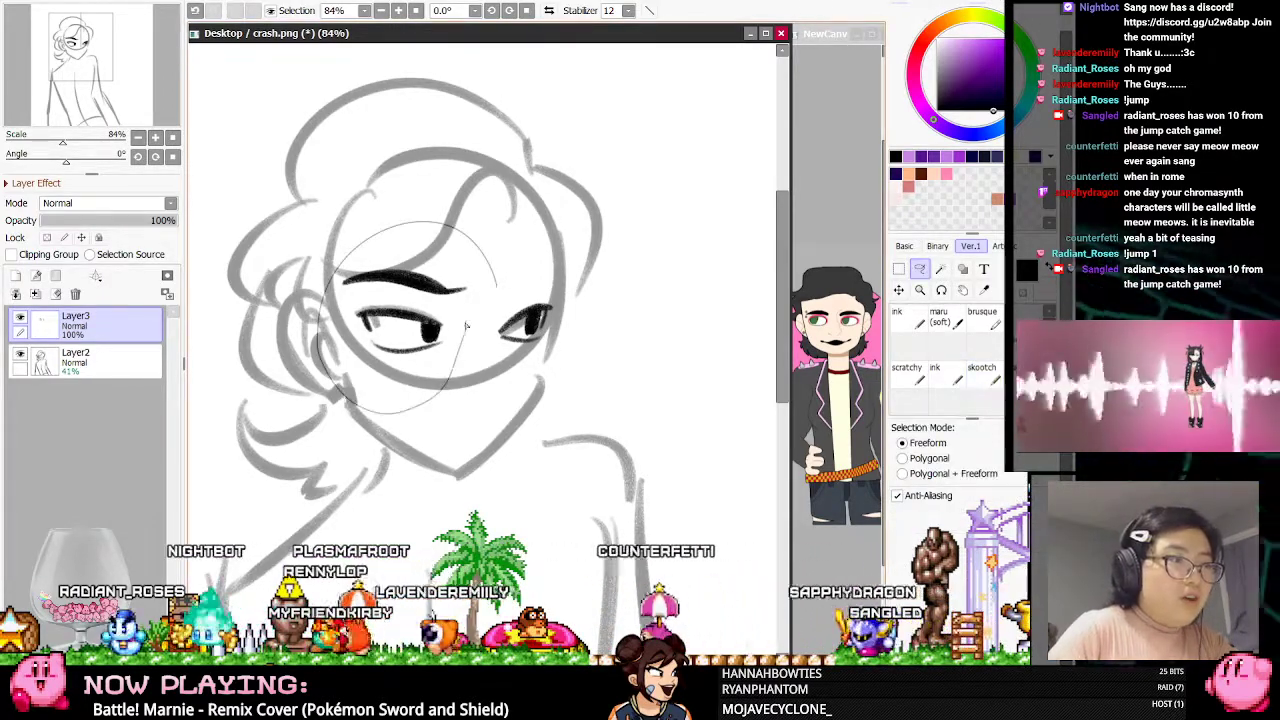
left_click_drag(472, 330, 467, 324)
key("ctrl+d")
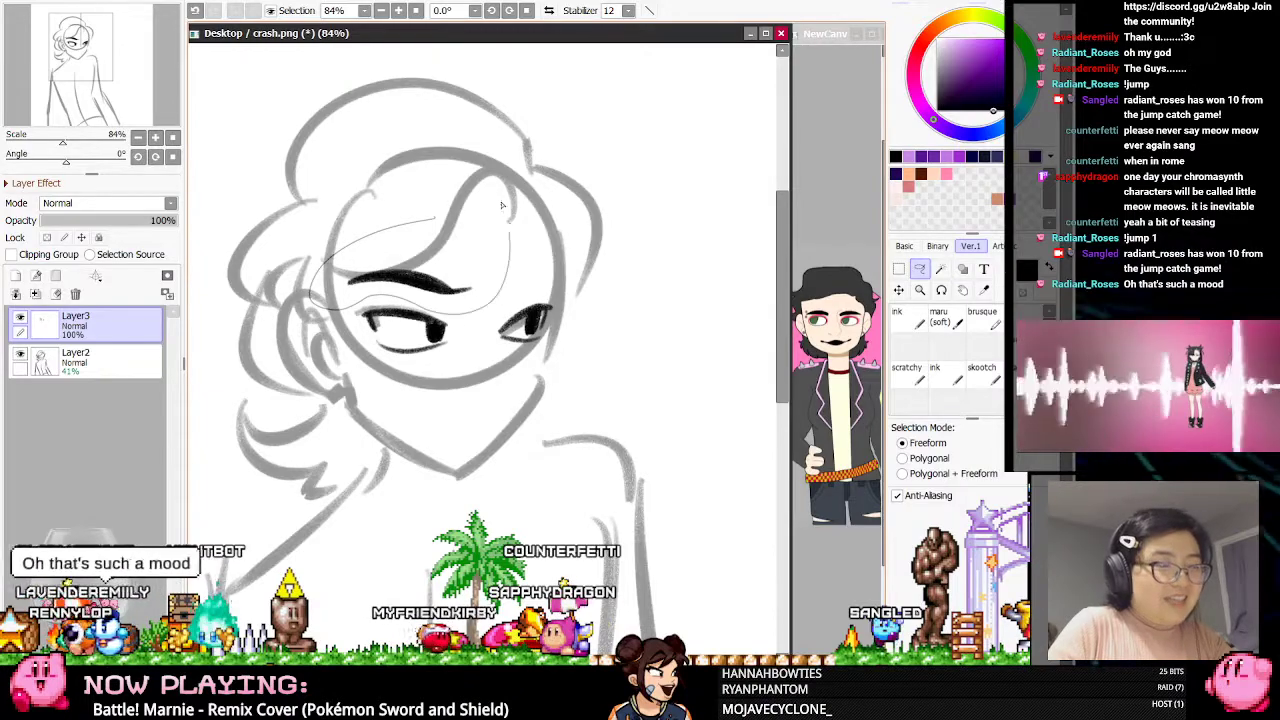
Transform the lassoed eyebrow so it sits lower and tilts down toward the nose
key("ctrl+t")
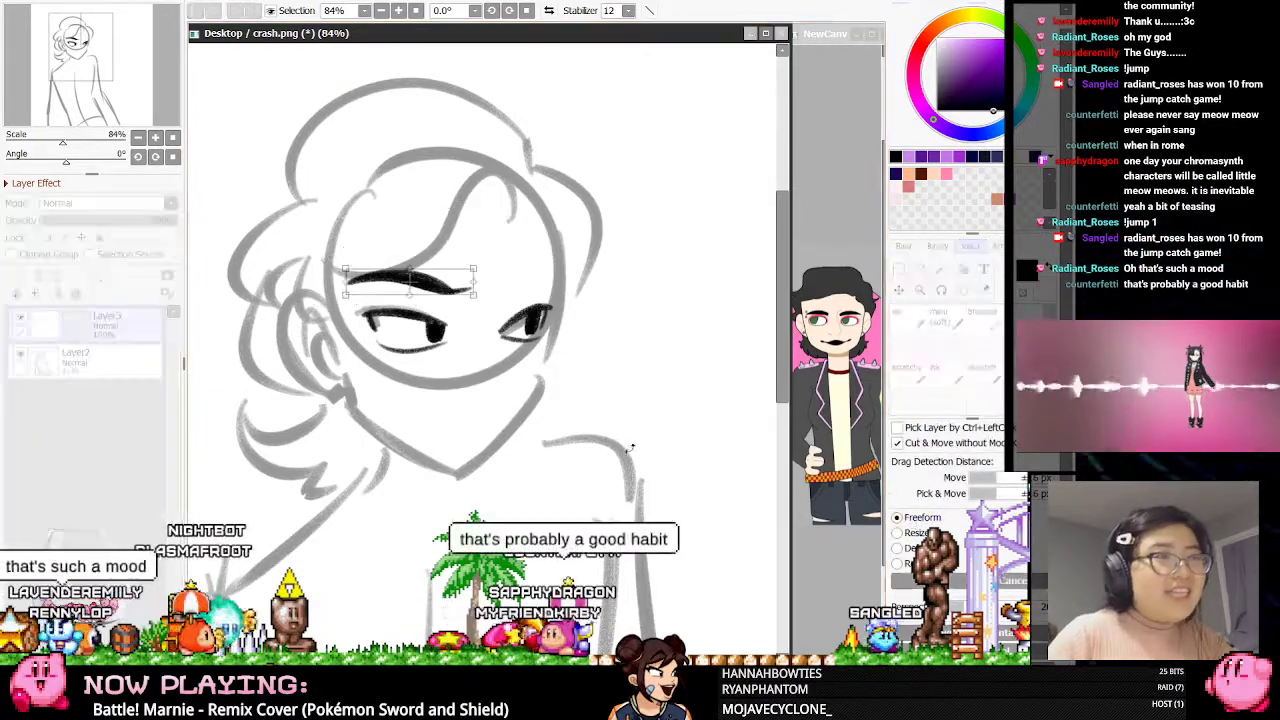
left_click_drag(410, 295, 516, 288)
key("Return")
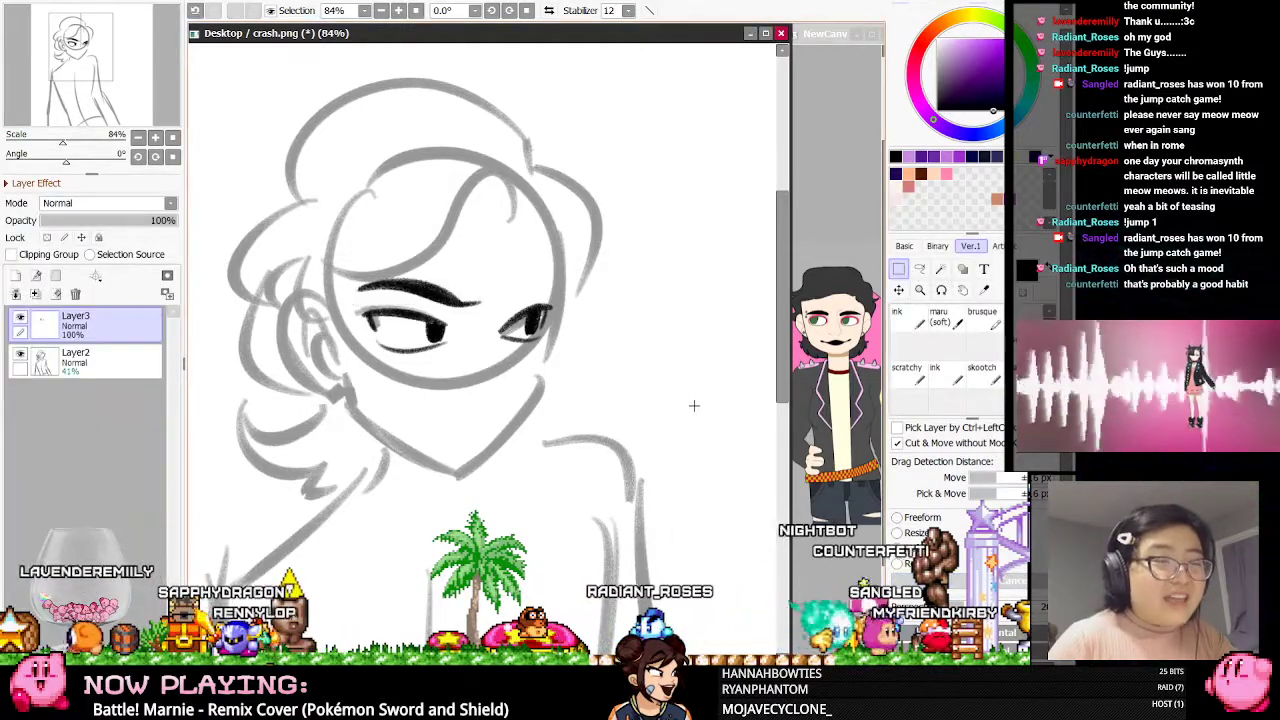
Draw the far eyebrow with the skootch brush and refine its inner end with the eraser
left_click(994, 386)
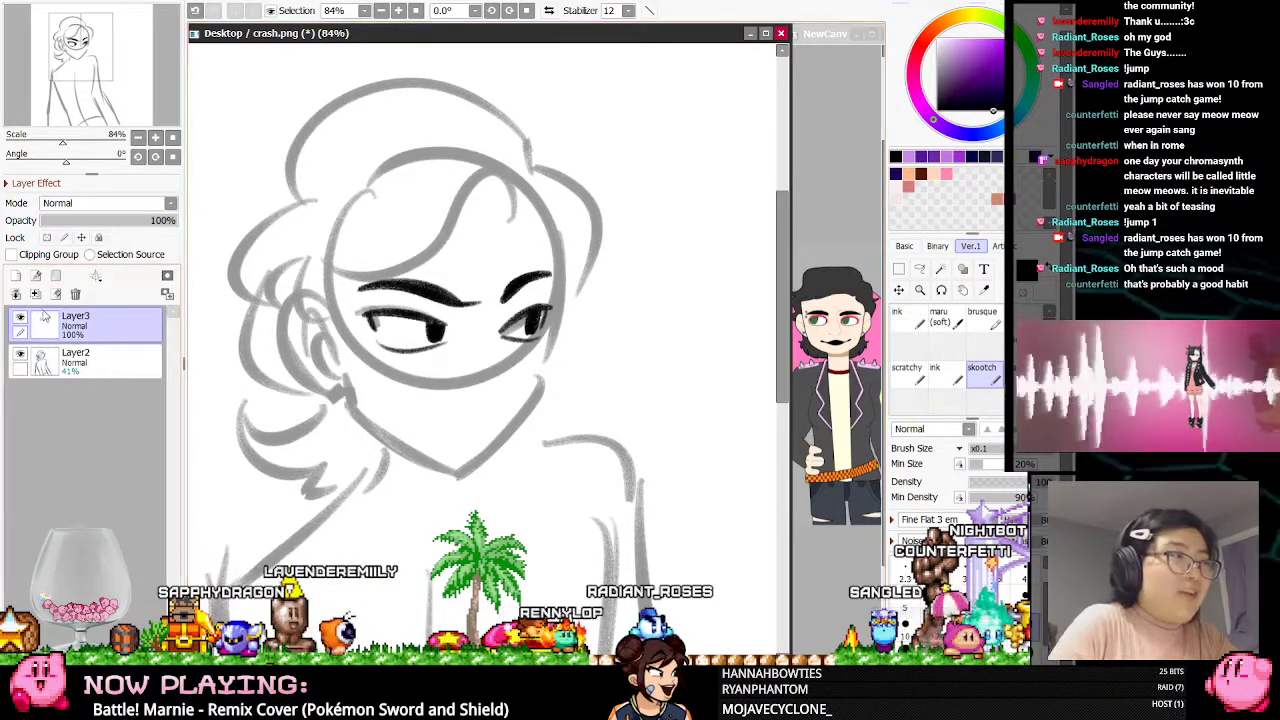
key("e")
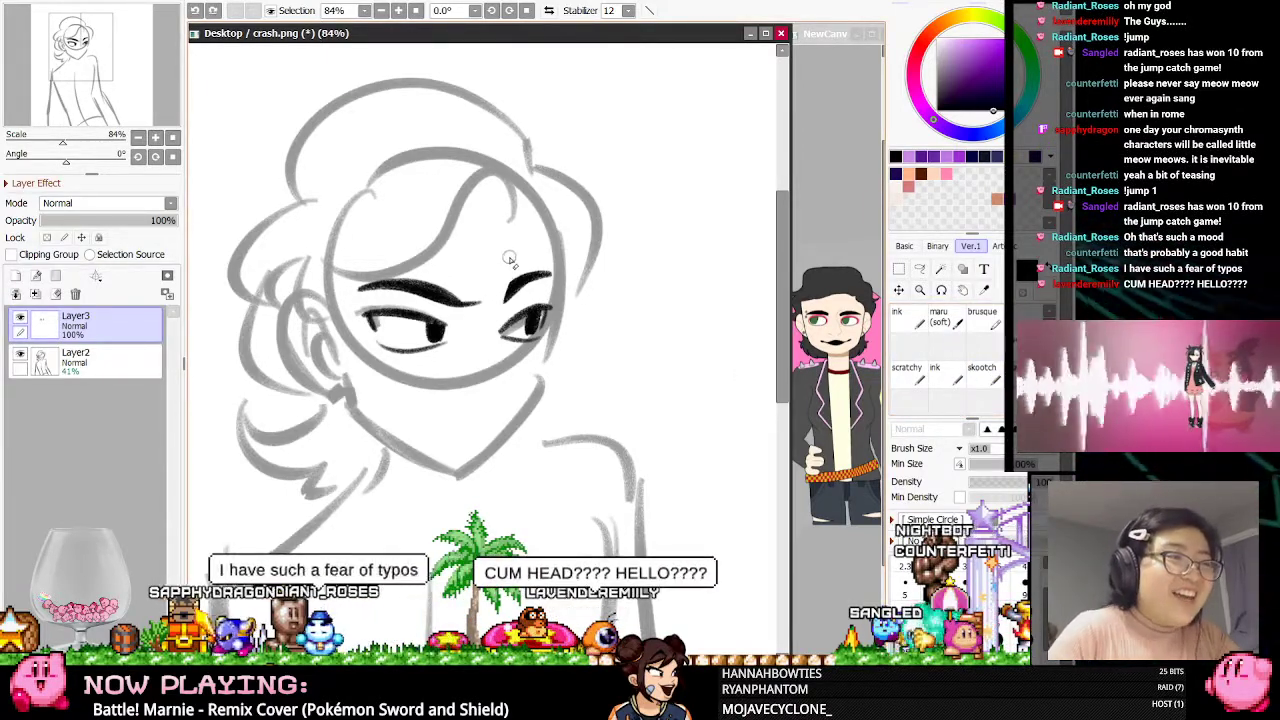
key("ctrl+z")
key("e")
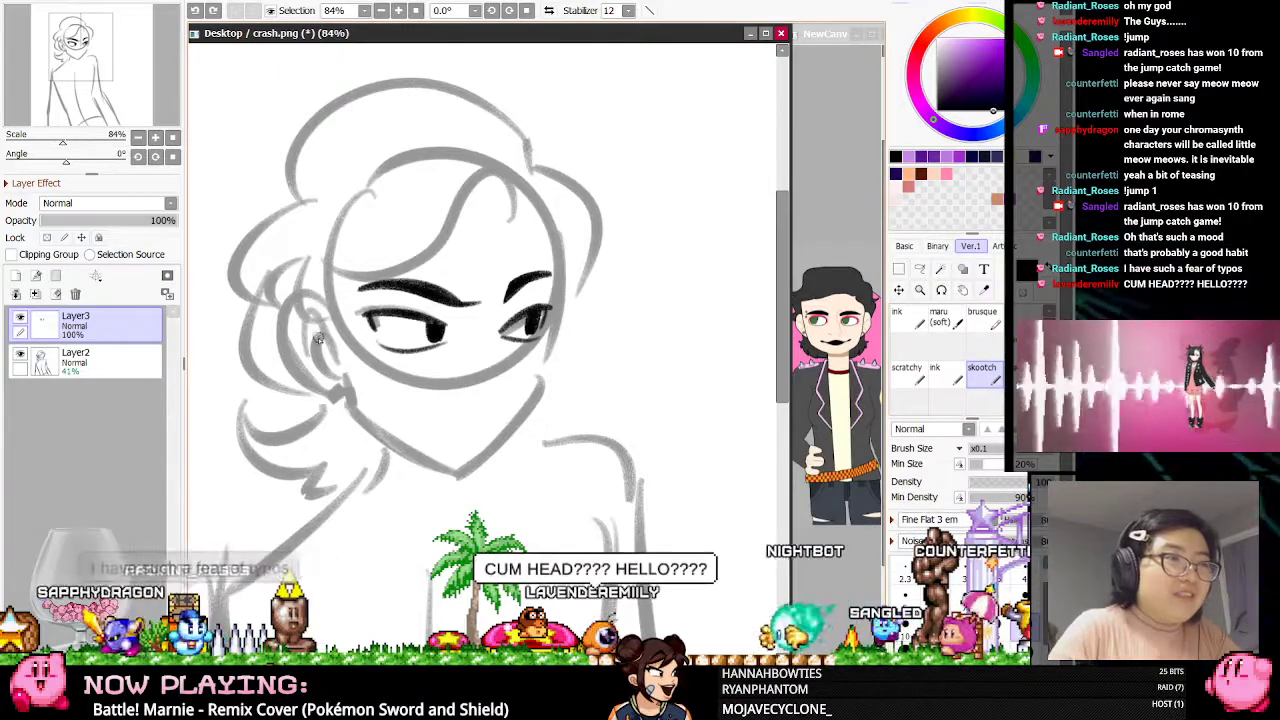
Ink the nose line beside the far eye and the far face contour from temple to chin
scroll(695, 313, "down", 1)
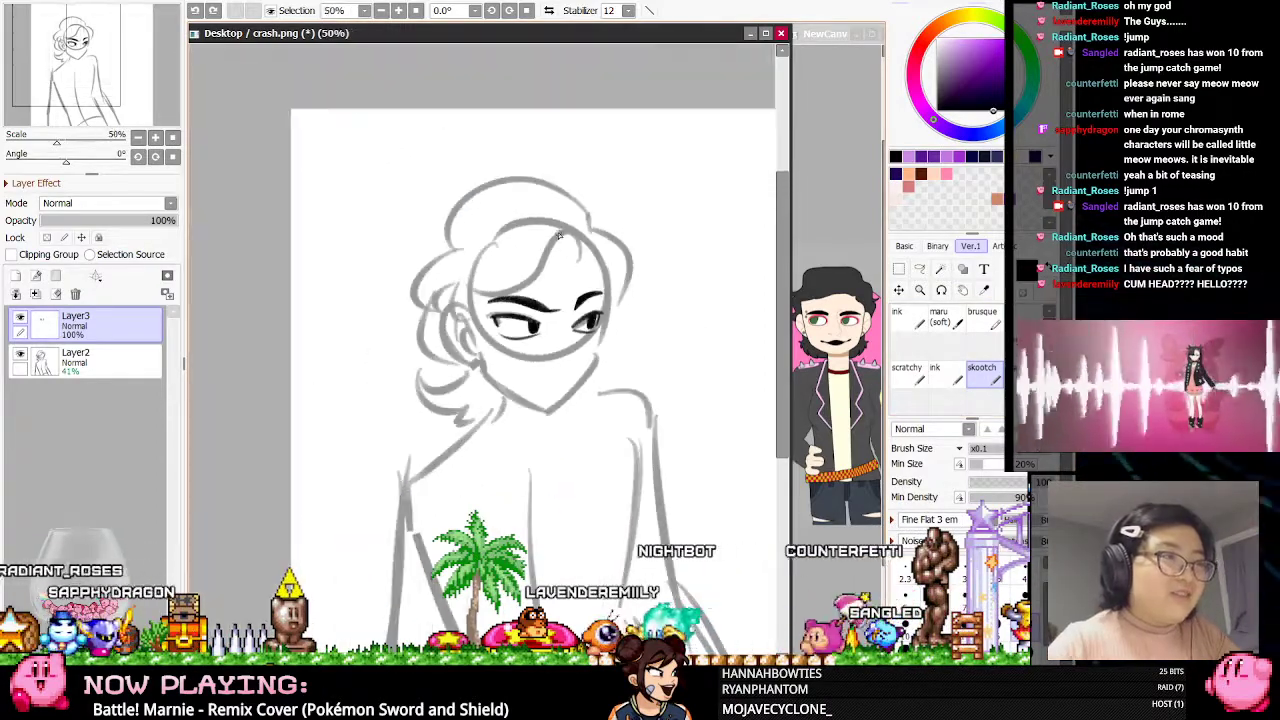
left_click_drag(568, 340, 572, 418)
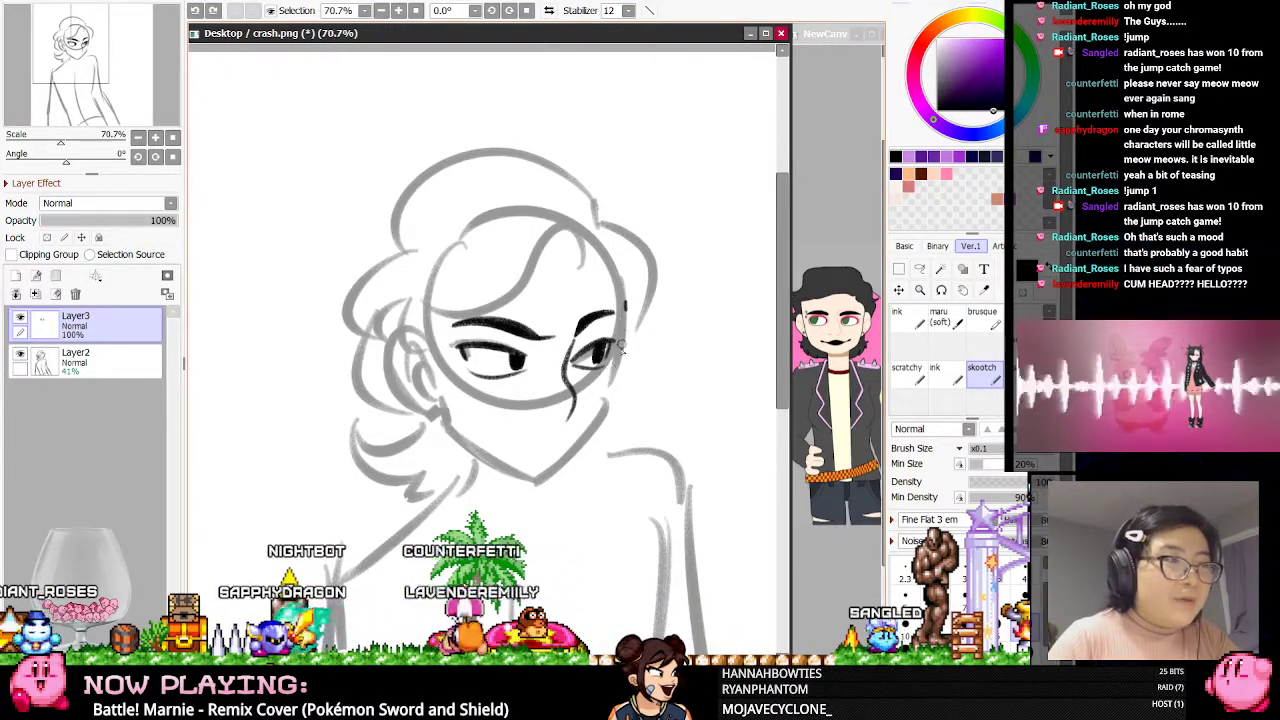
left_click_drag(618, 360, 559, 474)
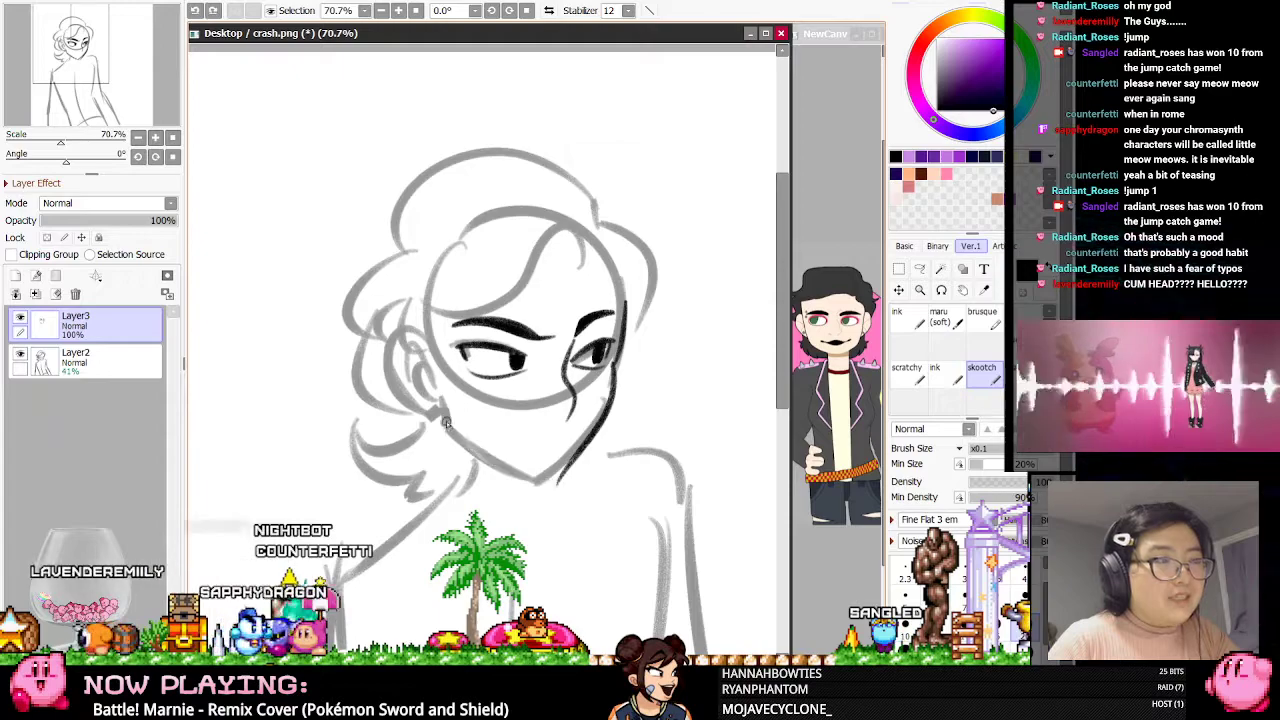
Ink the near jawline and a smirking mouth with a filled upper lip and a lower lip line, working in mirrored view
left_click(547, 10)
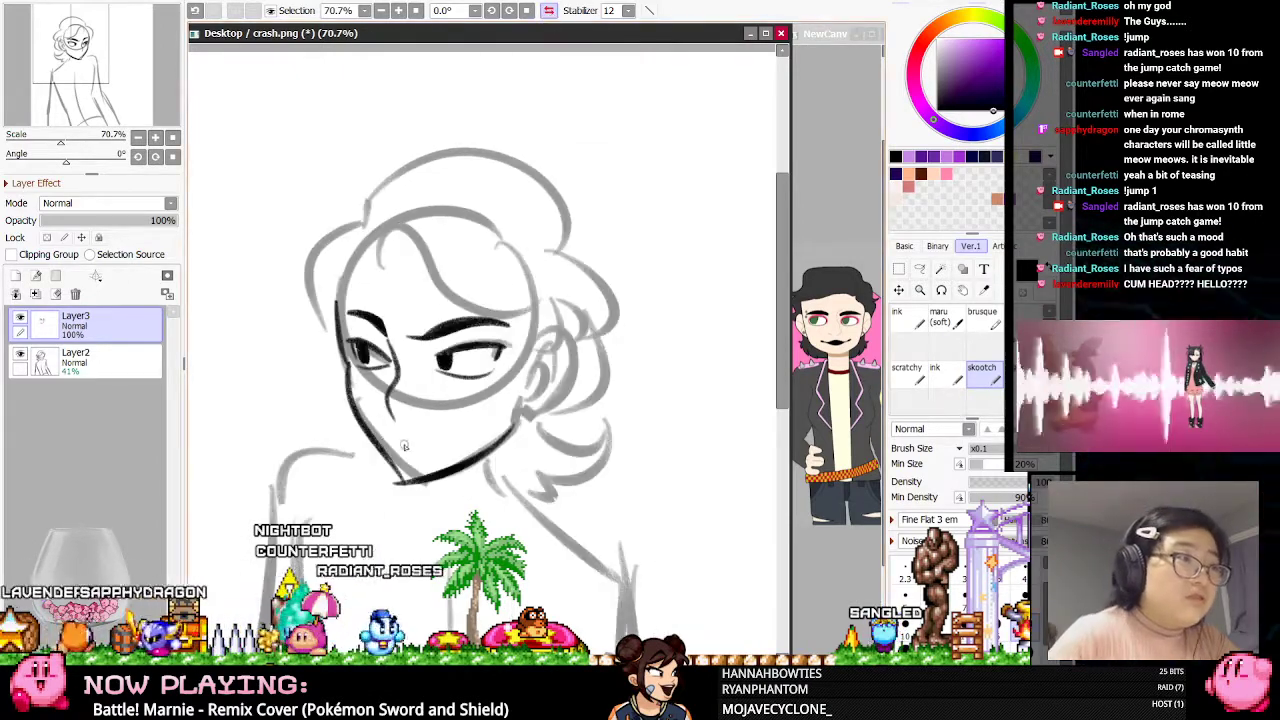
left_click_drag(388, 435, 466, 412)
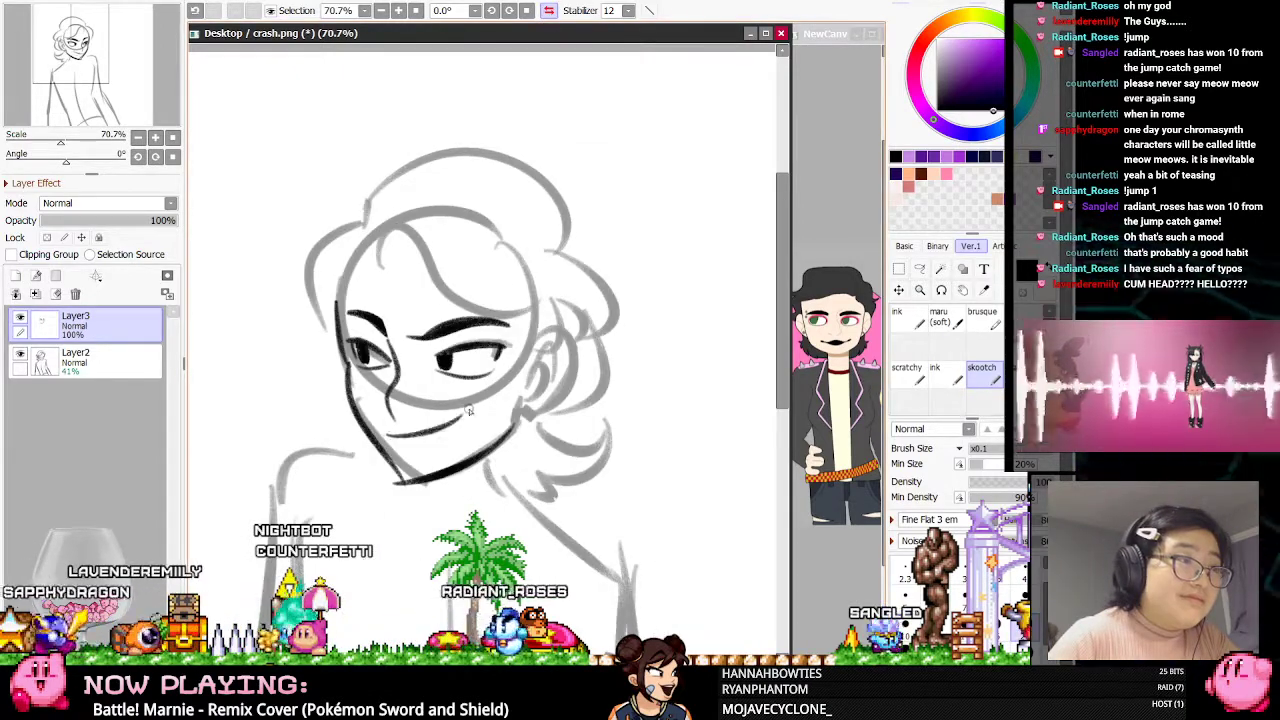
left_click_drag(387, 430, 390, 437)
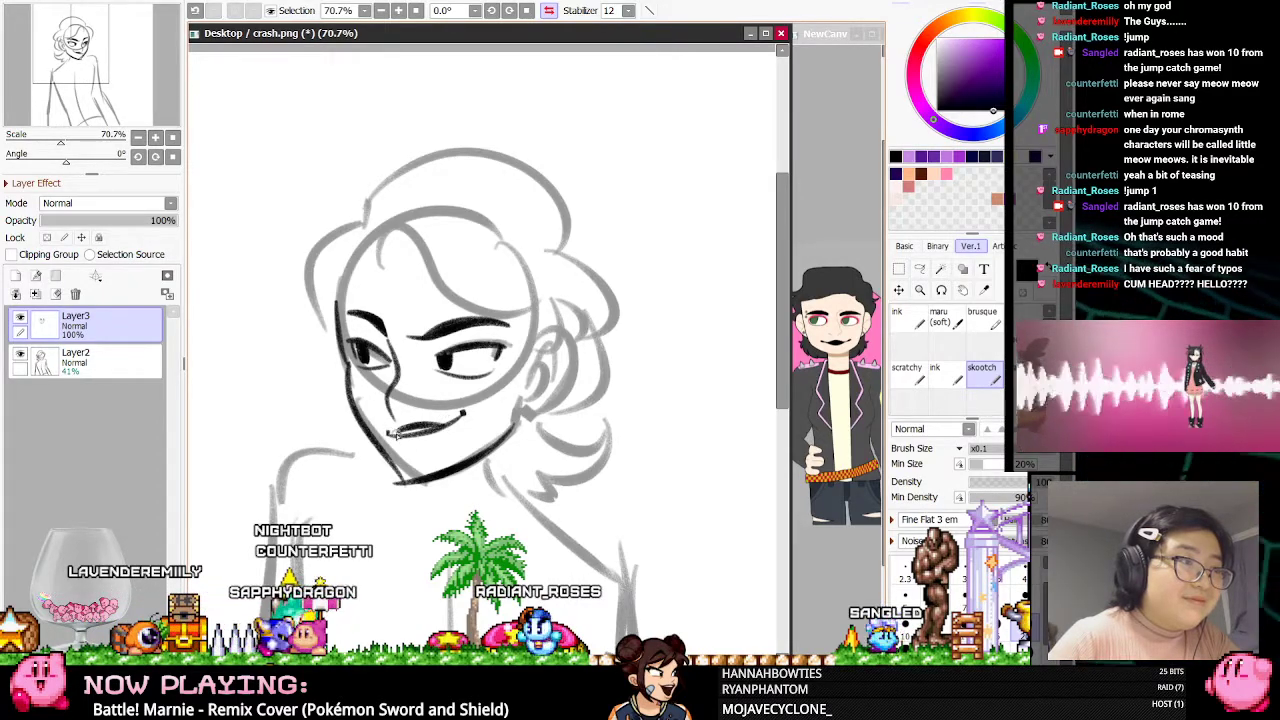
key("h")
key("h")
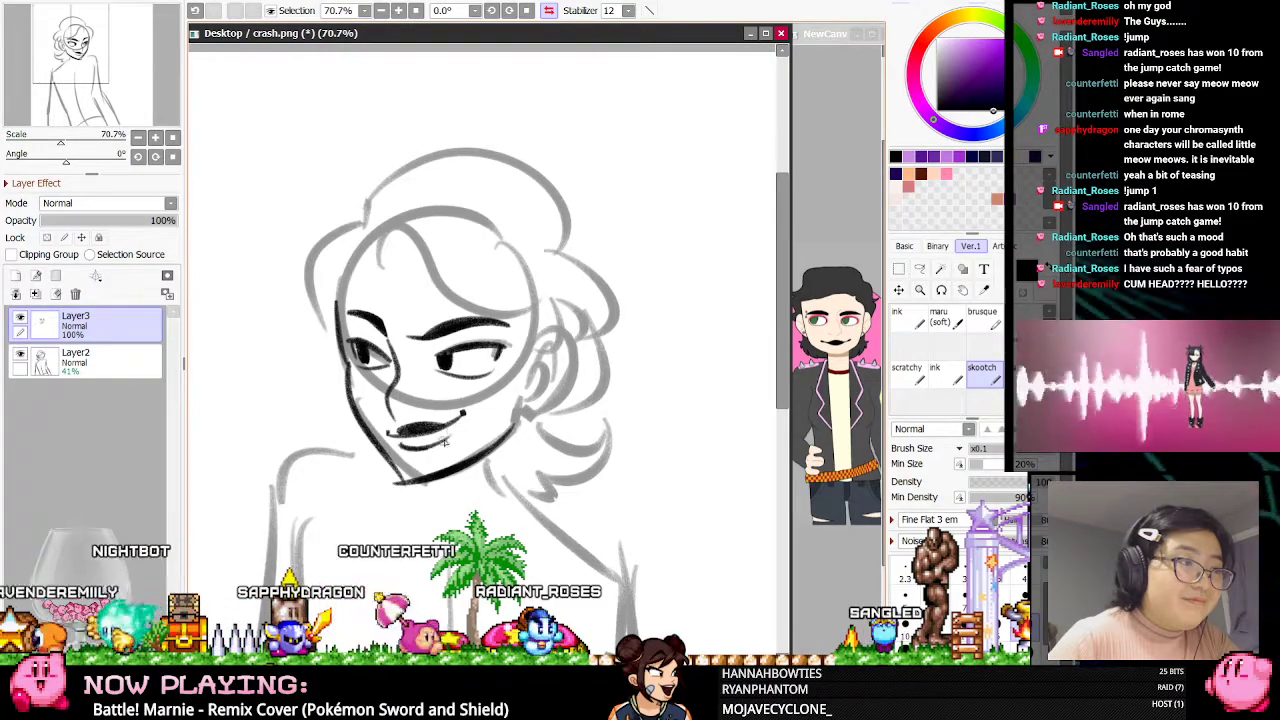
left_click(549, 10)
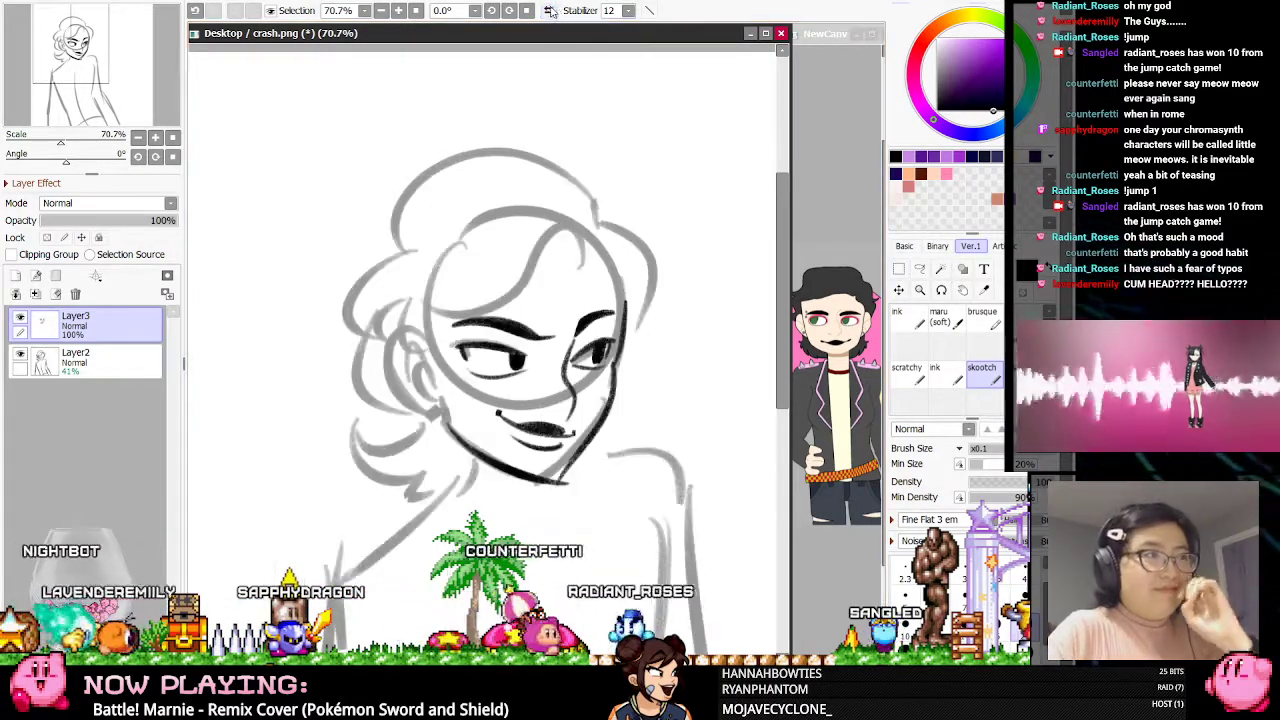
Retouch the near eye's upper lid below the eyebrow, undoing the first trial stroke
left_click_drag(443, 349, 481, 357)
key("ctrl+z")
key("h")
key("h")
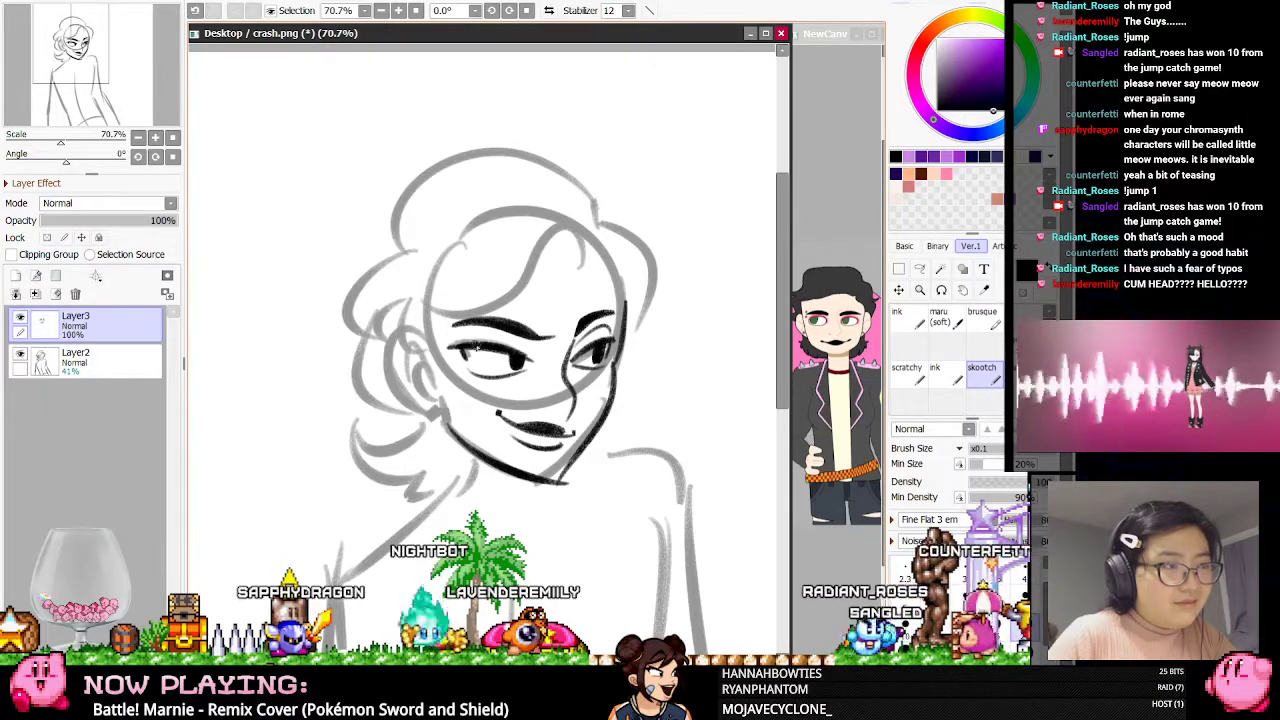
key("h")
key("h")
left_click_drag(452, 330, 533, 352)
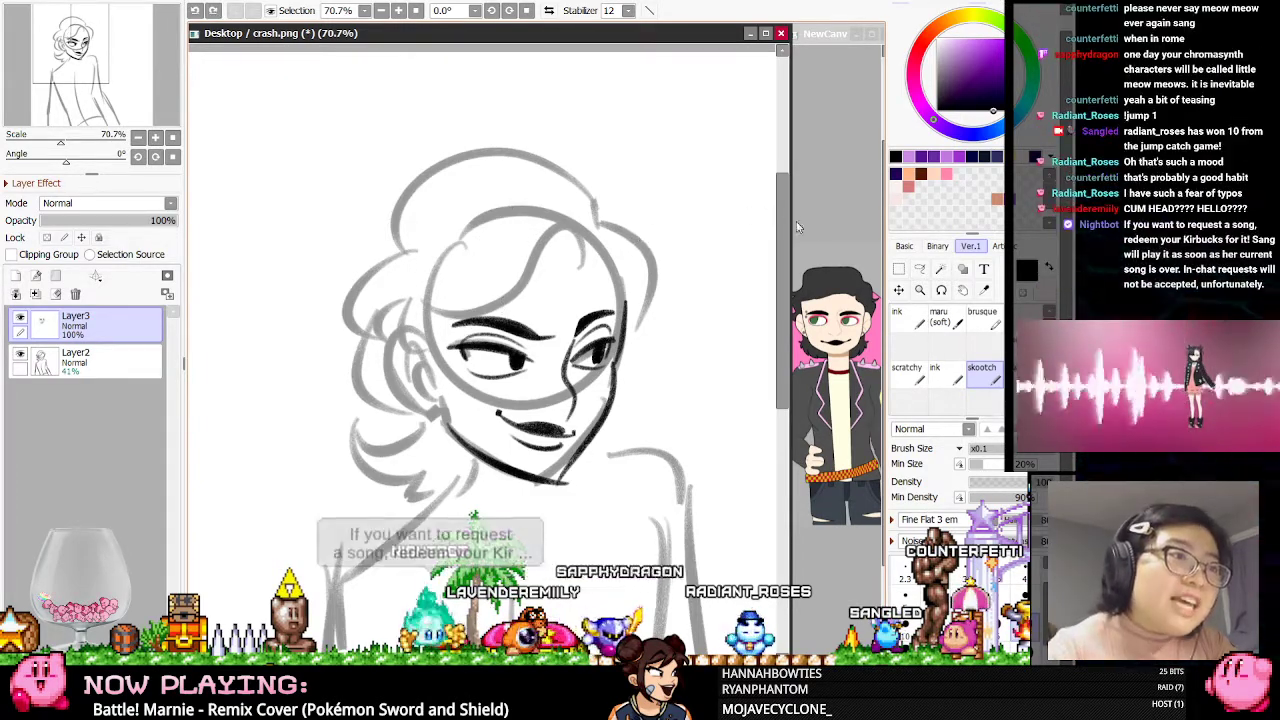
Ink the curled hair lock sweeping across the forehead above the near eyebrow, following the reference character
left_click(816, 318)
scroll(816, 318, "up", 3)
scroll(827, 247, "down", 4)
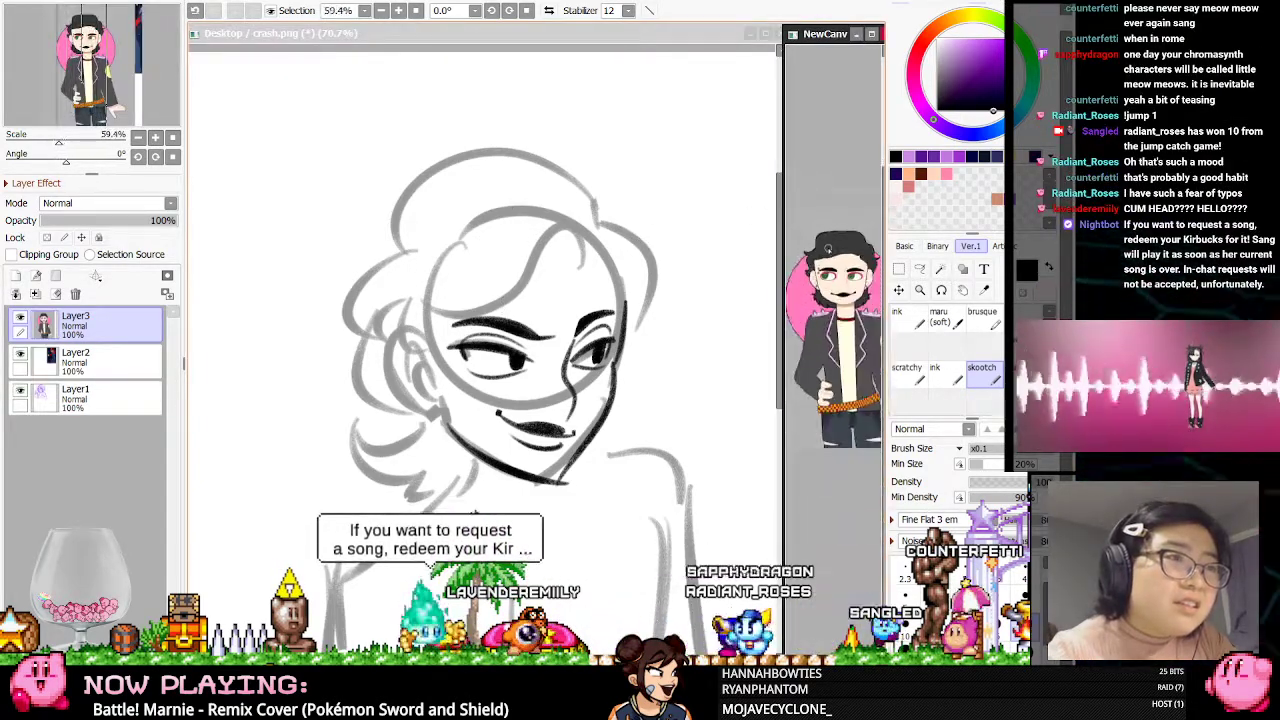
left_click(685, 47)
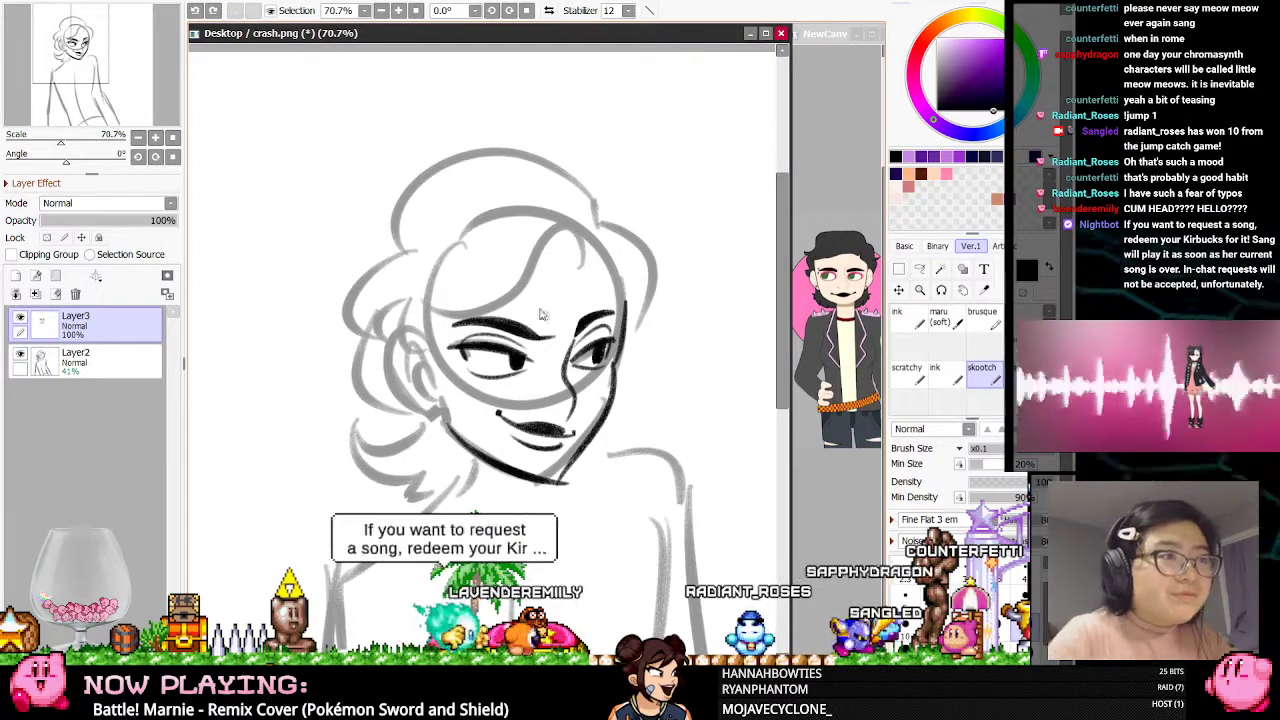
key("ctrl+z")
mouse_move(588, 240)
left_mouse_down()
mouse_move(543, 285)
mouse_move(440, 335)
left_mouse_up()
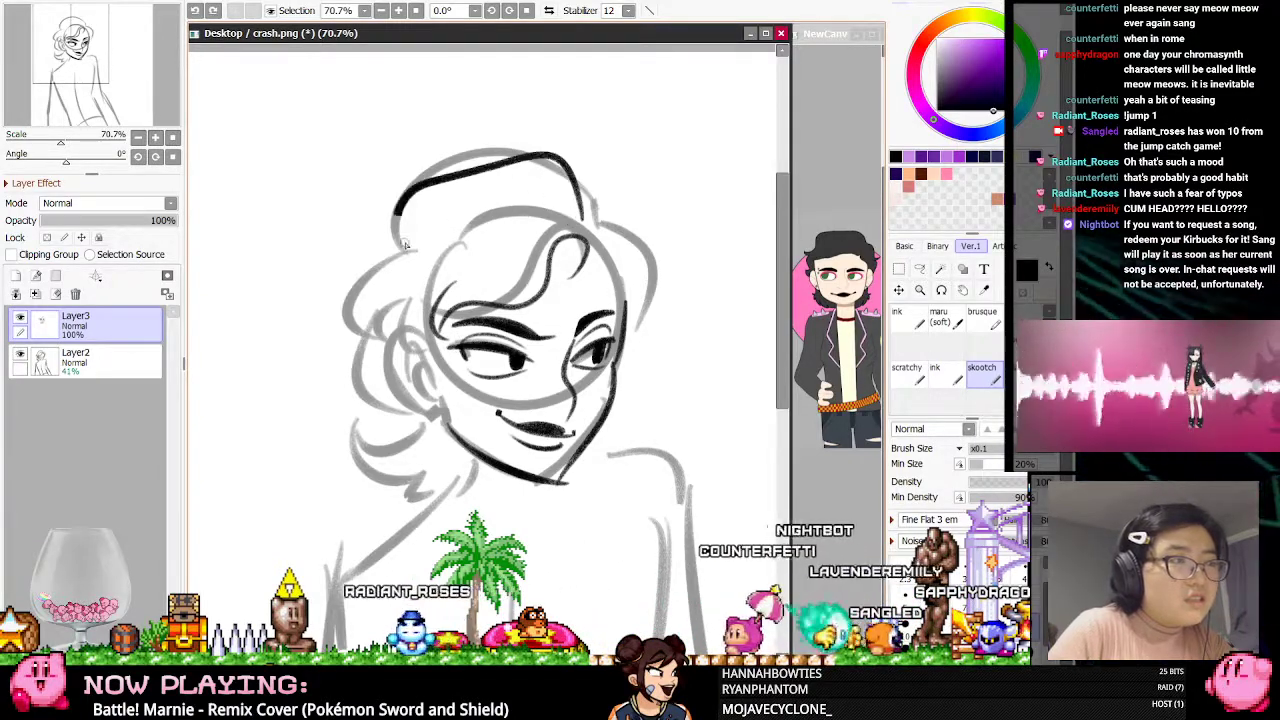
Ink the outline over the top of the head, the near ear and the loose curls on both sides of the head
key("ctrl+z")
mouse_move(590, 210)
left_mouse_down()
mouse_move(440, 185)
mouse_move(410, 290)
mouse_move(425, 258)
mouse_move(385, 270)
mouse_move(340, 252)
left_mouse_up()
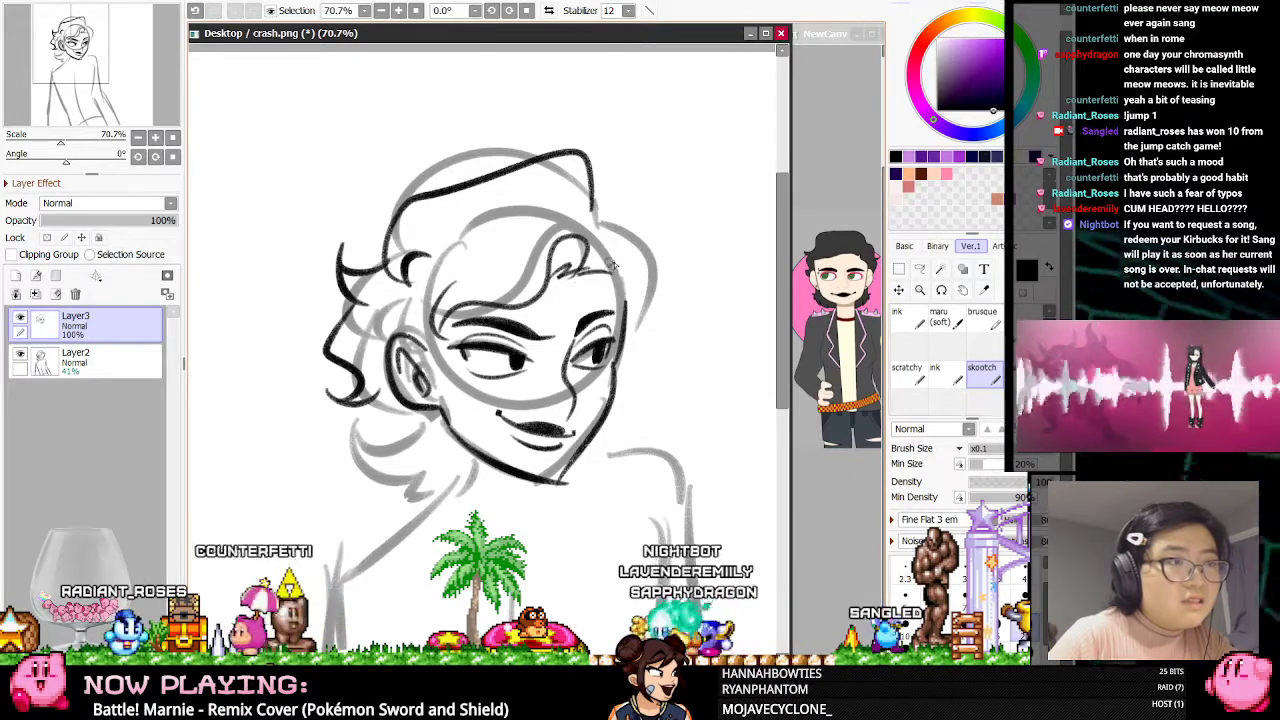
left_click_drag(592, 207, 660, 231)
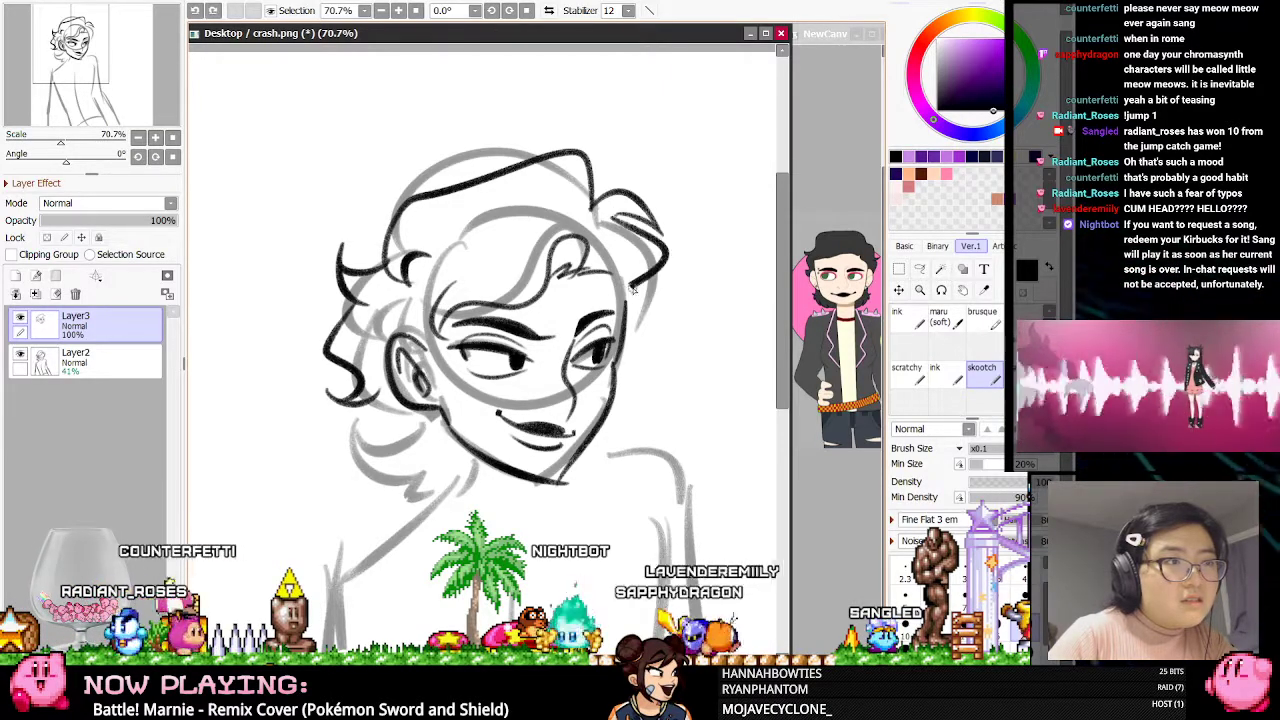
mouse_move(612, 218)
left_mouse_down()
mouse_move(661, 245)
mouse_move(640, 306)
mouse_move(672, 296)
left_mouse_up()
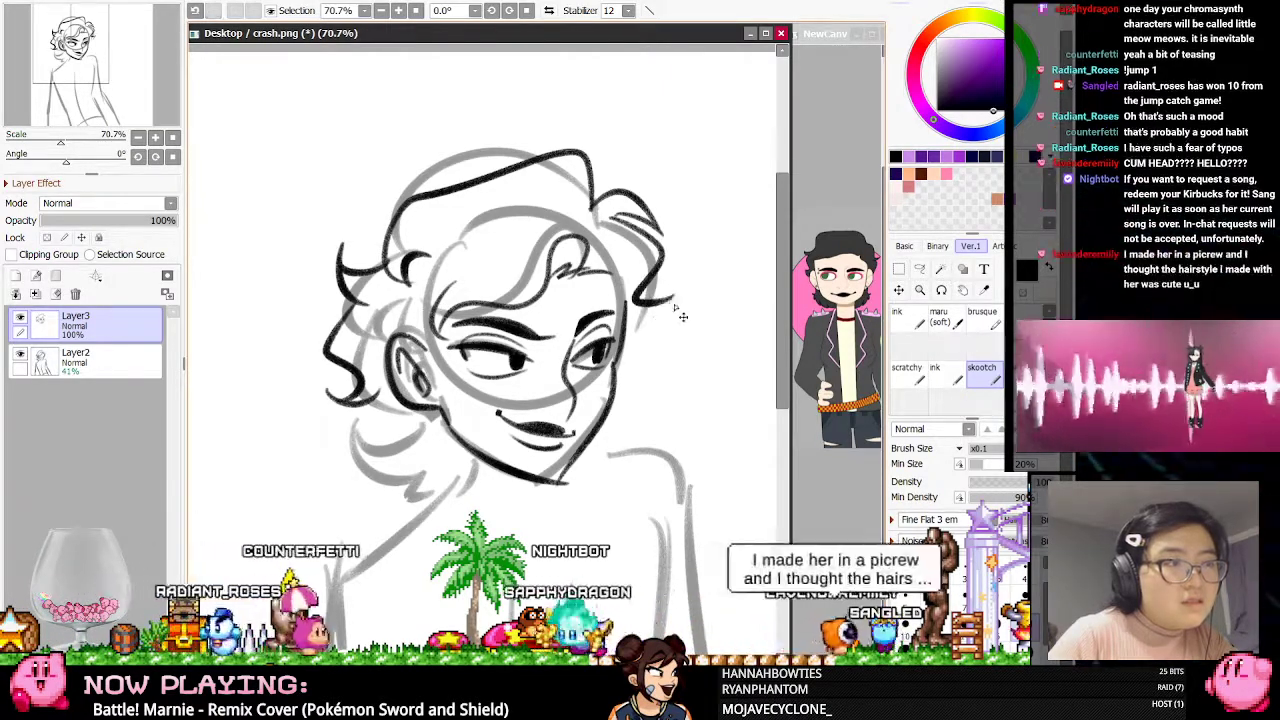
key("ctrl+z")
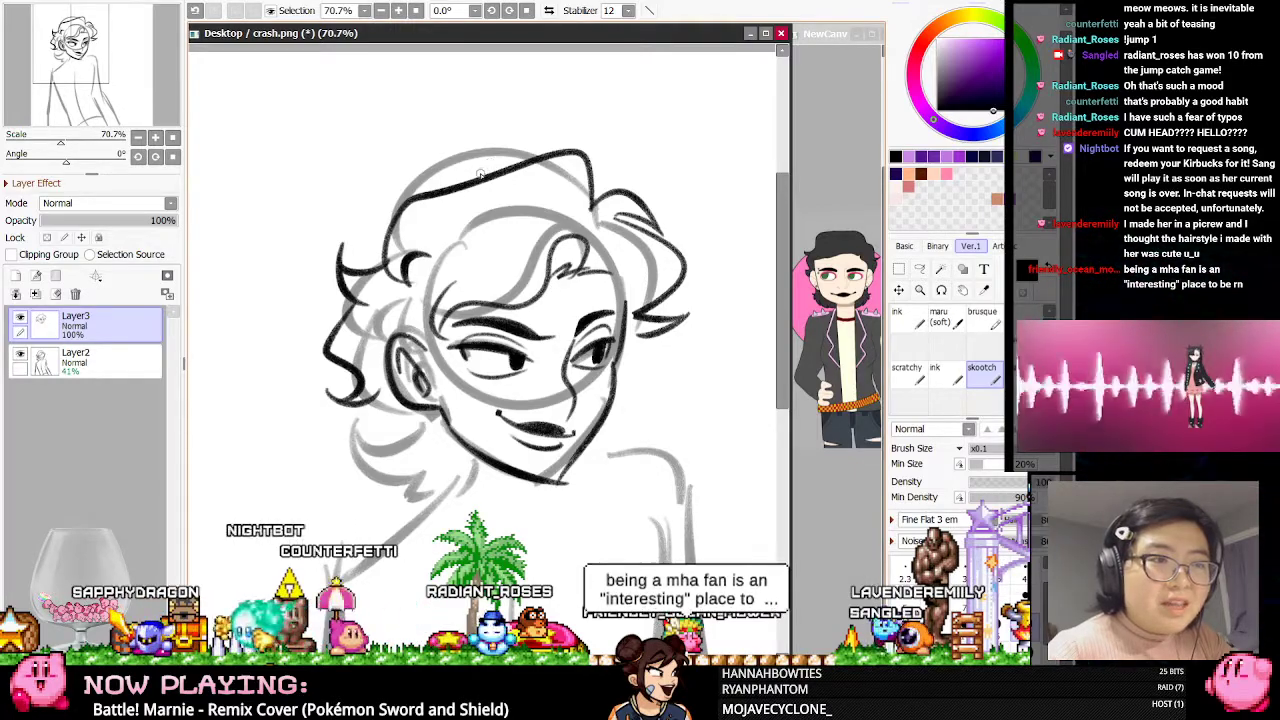
Examine the reference character's head and hair at several zoom levels and return to crash.png
scroll(466, 168, "down", 3)
scroll(587, 187, "up", 1)
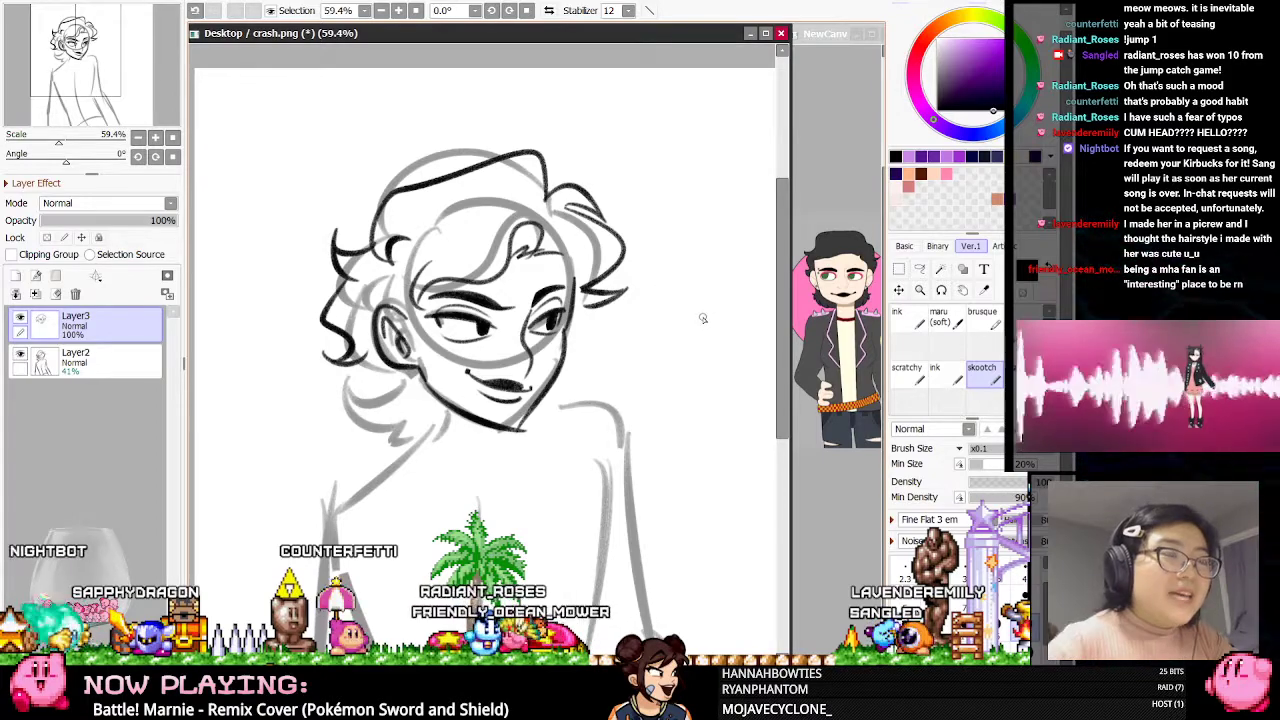
left_click(837, 243)
scroll(854, 237, "up", 7)
scroll(854, 237, "down", 6)
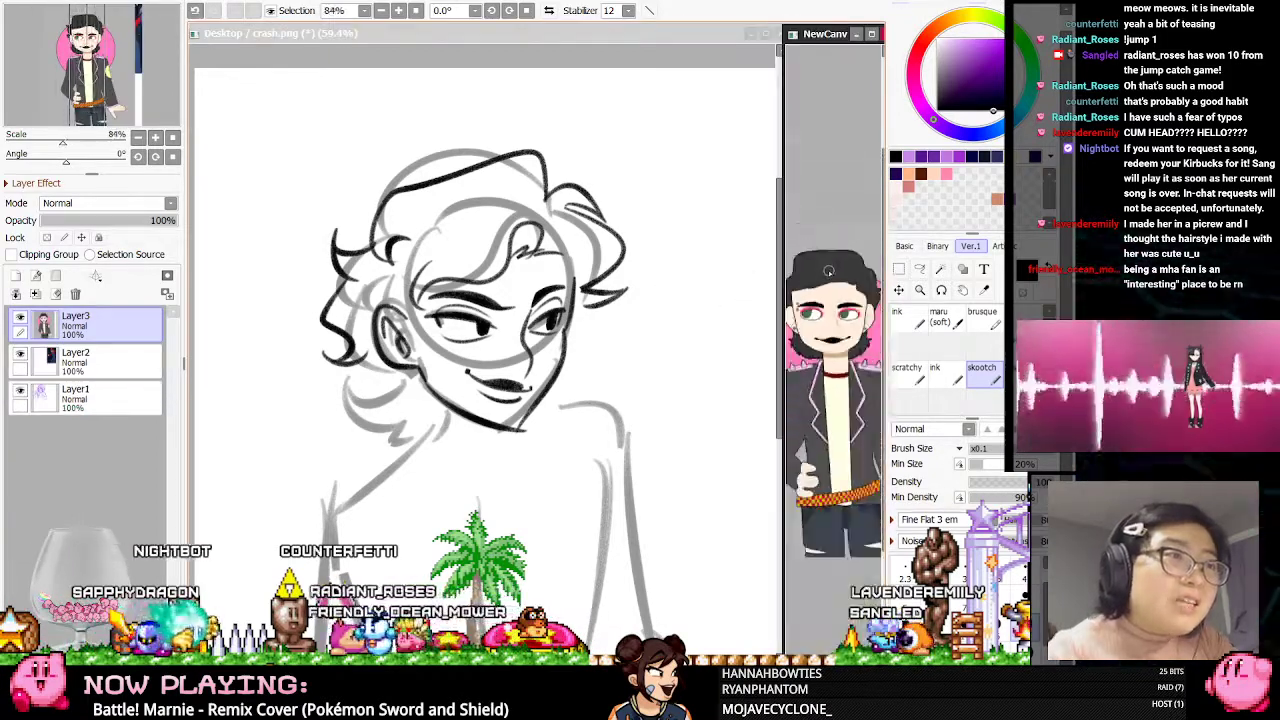
scroll(854, 250, "up", 2)
scroll(880, 285, "up", 2)
scroll(860, 270, "down", 2)
scroll(840, 255, "up", 3)
scroll(822, 241, "down", 1)
scroll(830, 241, "down", 3)
scroll(850, 240, "up", 1)
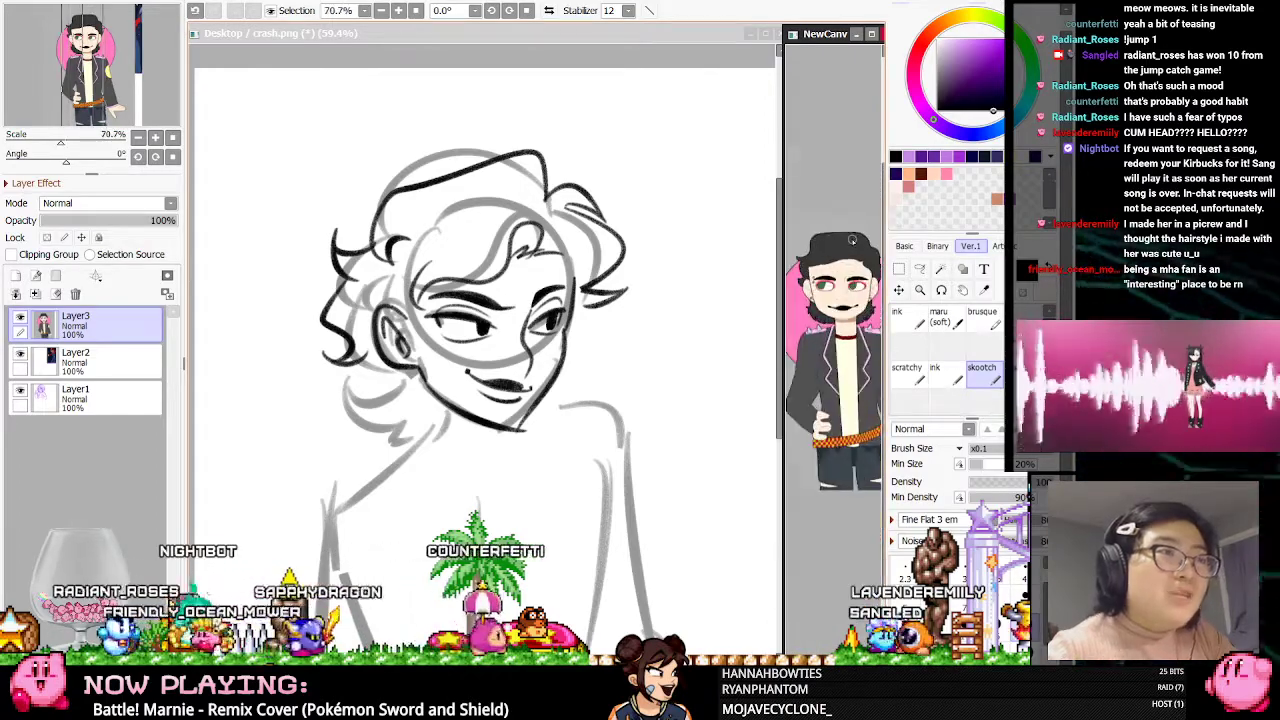
left_click(476, 262)
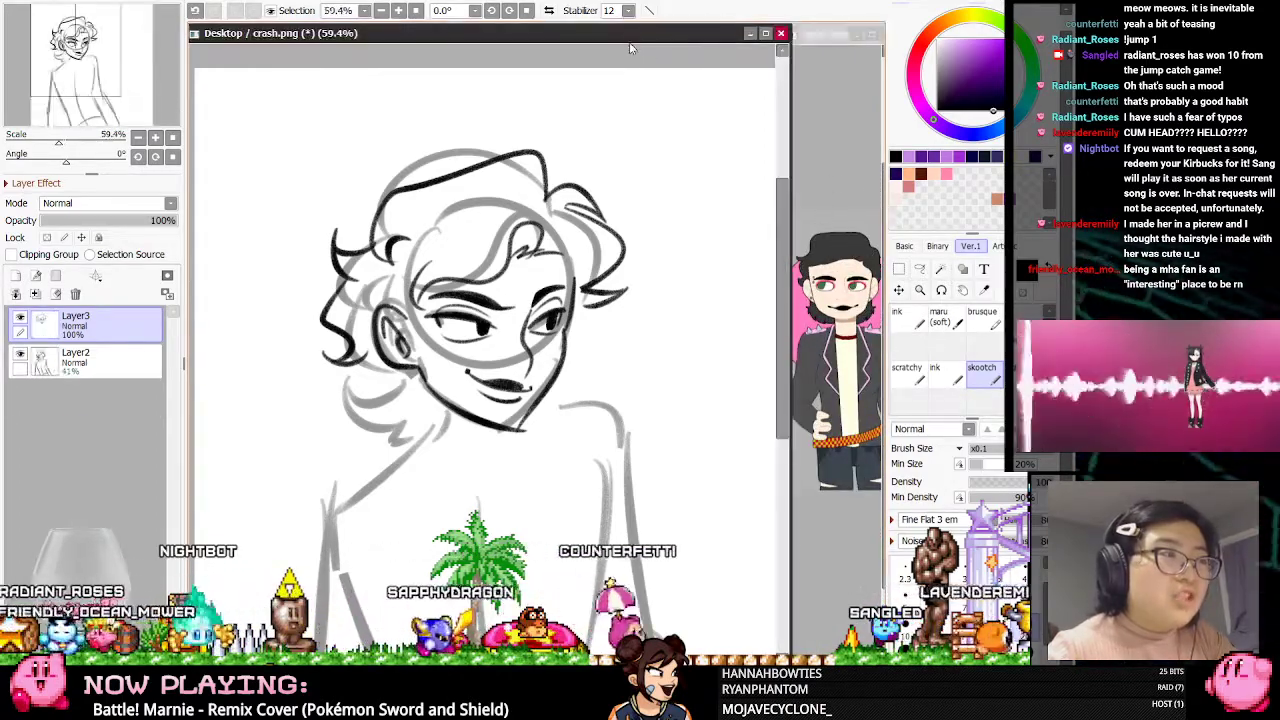
Ink the neck, the earring, the small dots by the near eyebrow and the curls behind the neck and beside the far cheek
scroll(476, 262, "down", 2)
scroll(476, 262, "up", 2)
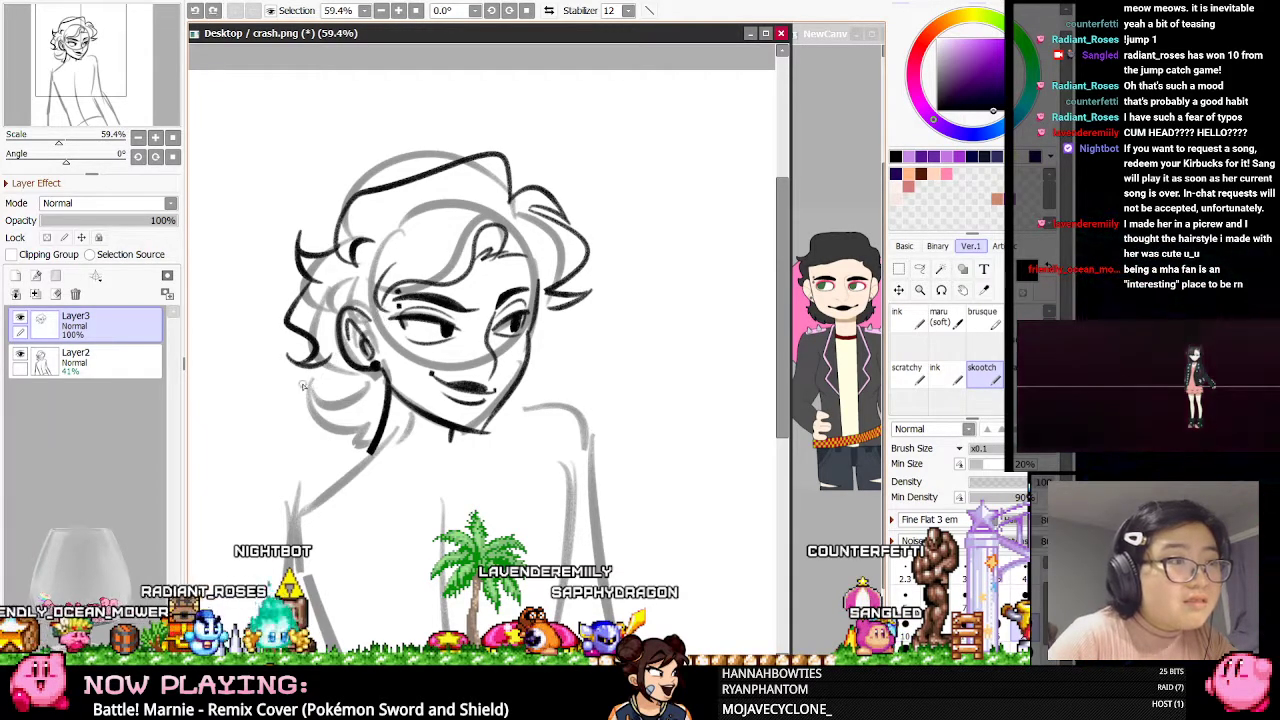
mouse_move(330, 368)
left_mouse_down()
mouse_move(333, 445)
mouse_move(323, 455)
left_mouse_up()
key("ctrl+z")
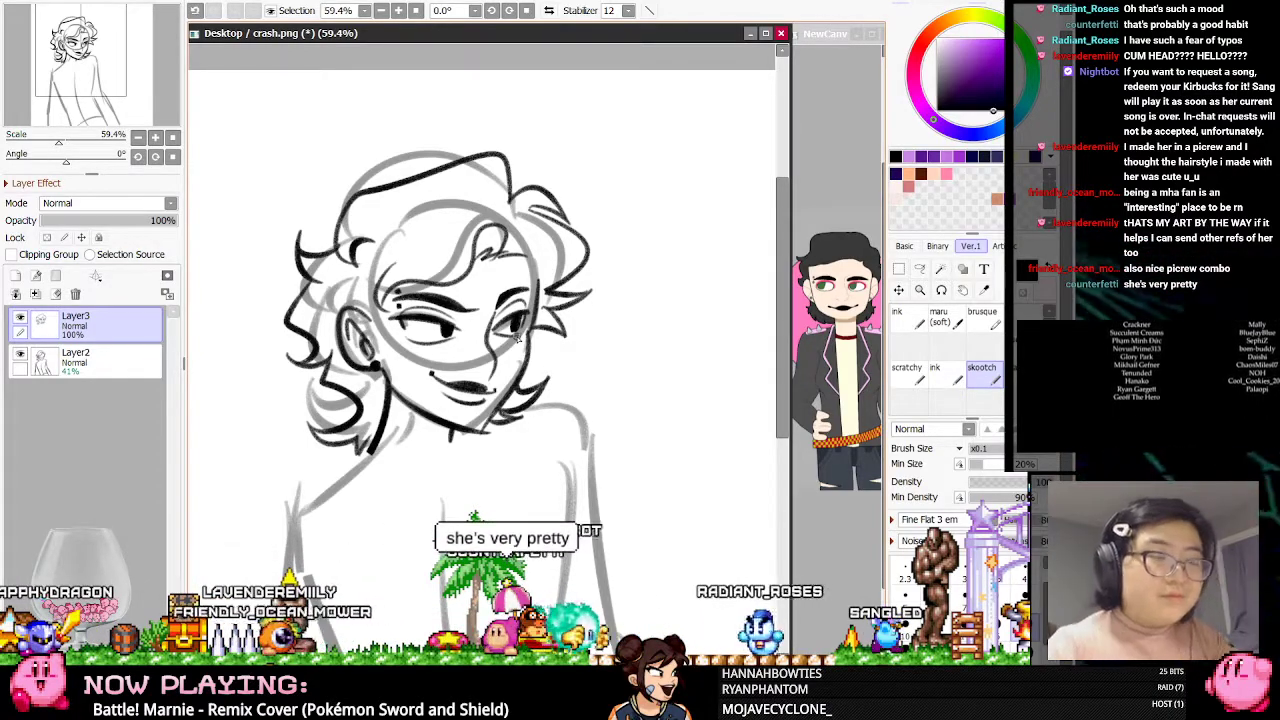
Lower the sketch layer Layer2 to 20% opacity and make Layer3 the active layer
scroll(517, 338, "down", 4)
scroll(524, 320, "up", 2)
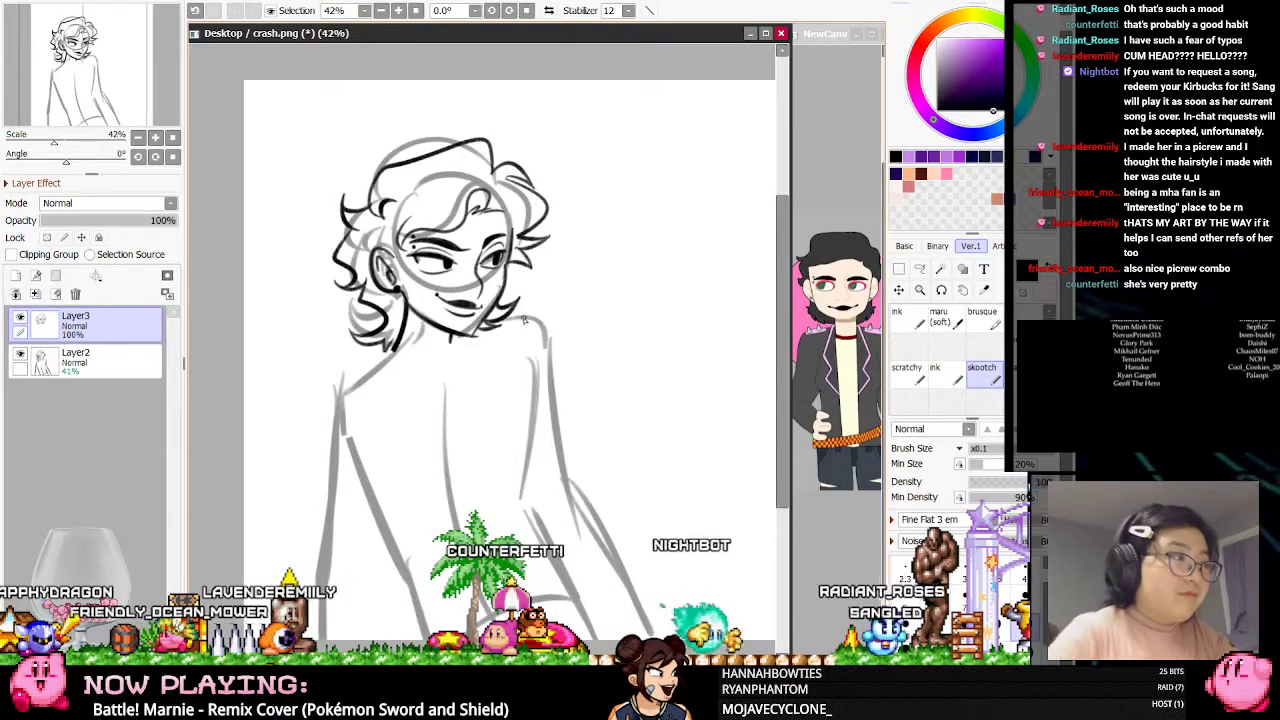
left_click(88, 364)
left_click(70, 224)
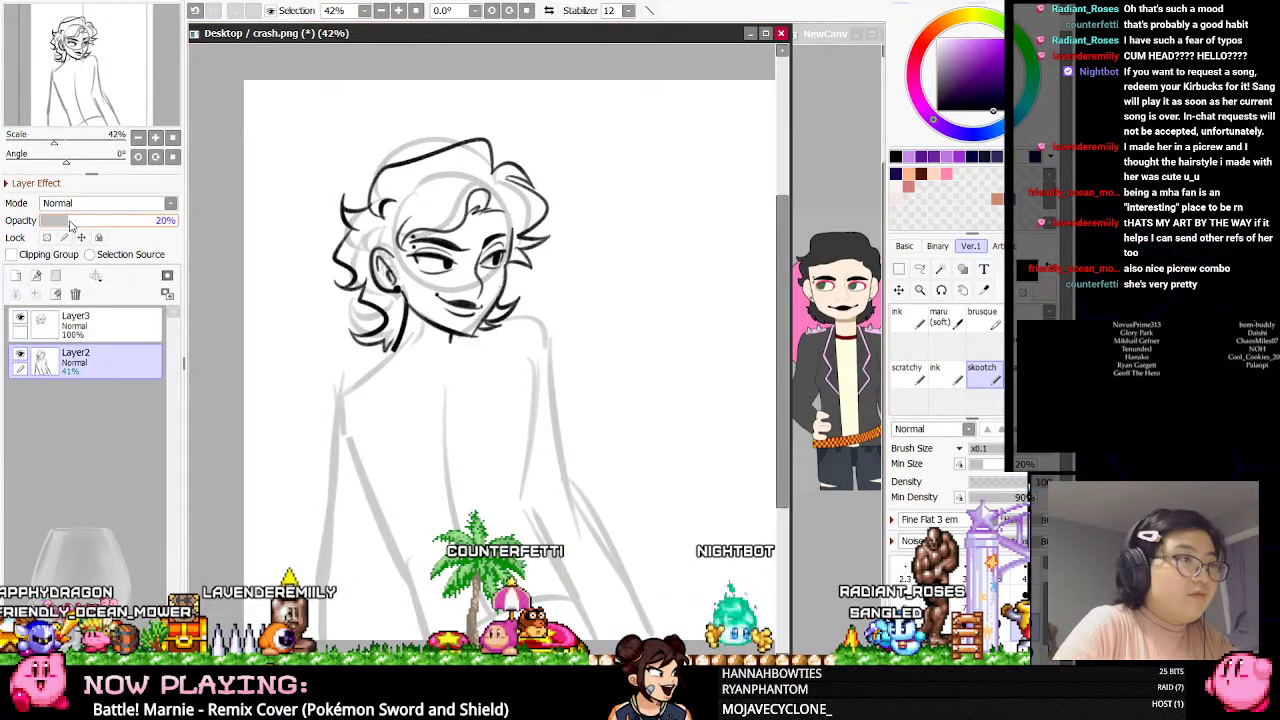
left_click(67, 332)
Check the drawing's proportions by flipping the view horizontally back and forth
left_click(548, 11)
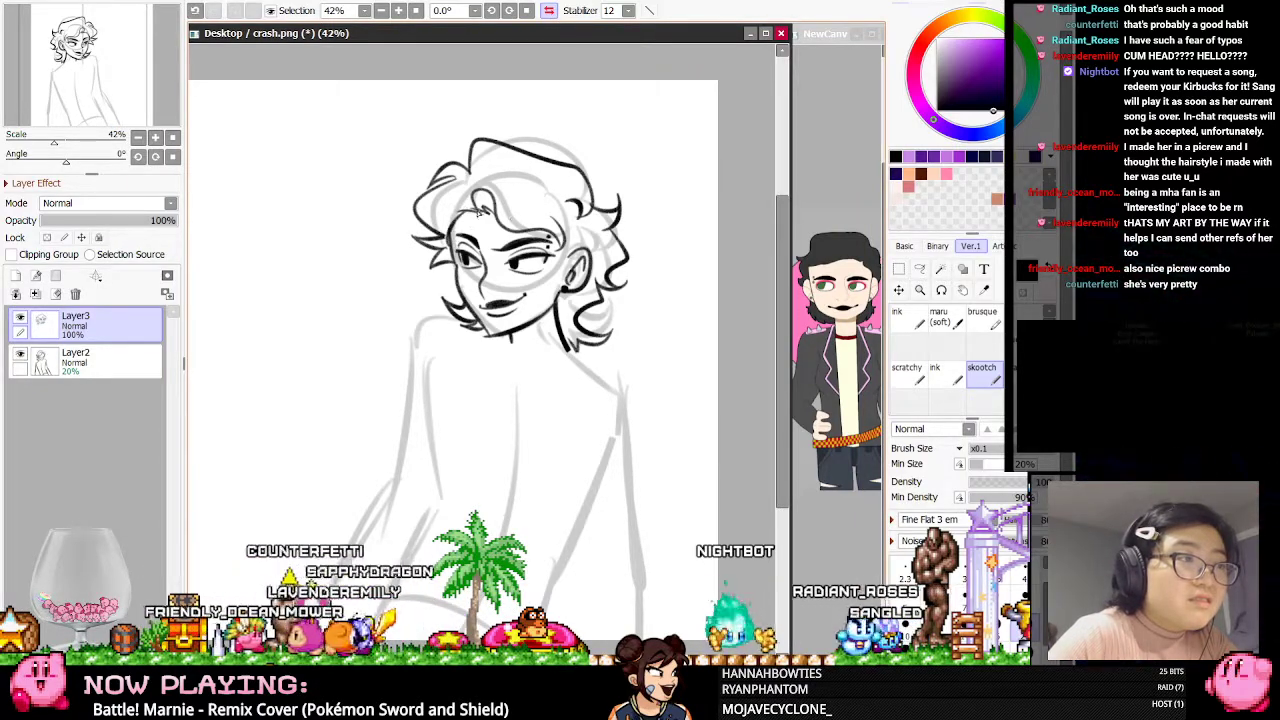
left_click(549, 11)
left_click(549, 11)
left_click(549, 11)
left_click(549, 11)
left_click(549, 11)
Ink both shoulders with studded epaulettes in mirrored view, redoing the first shoulder strokes
left_click_drag(396, 346, 394, 386)
key("ctrl+z")
left_click(549, 11)
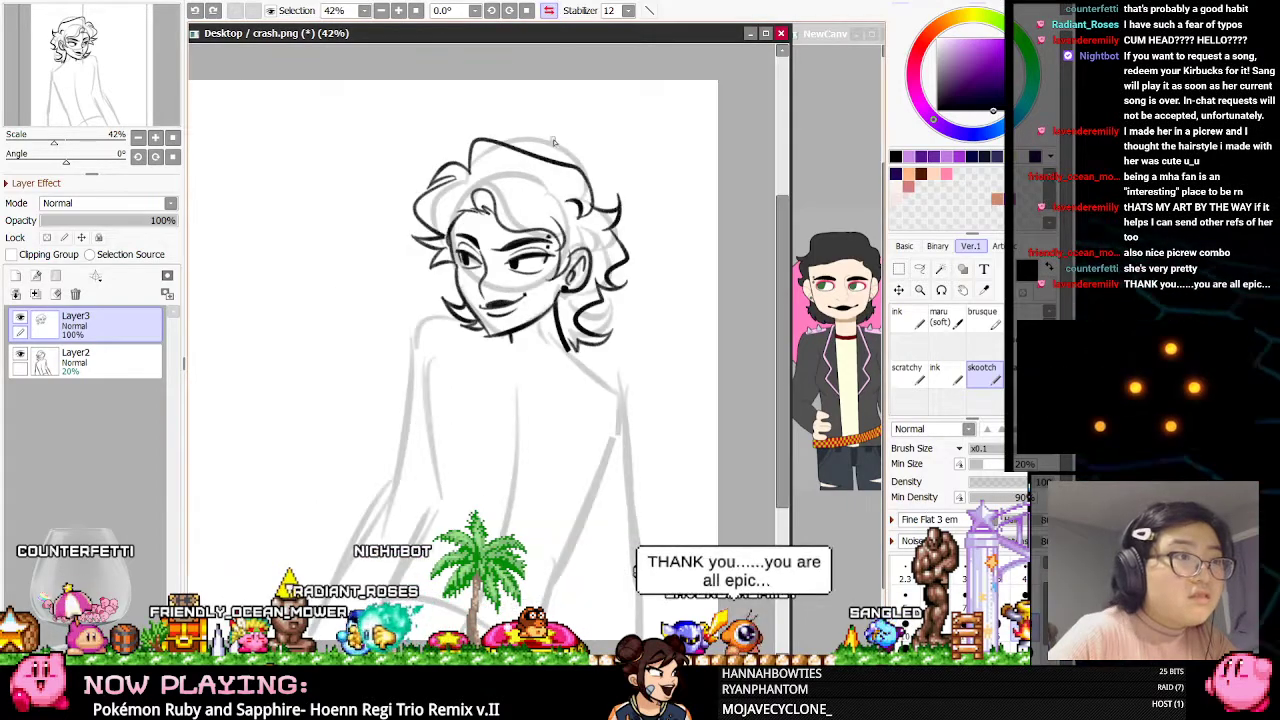
key("ctrl+z")
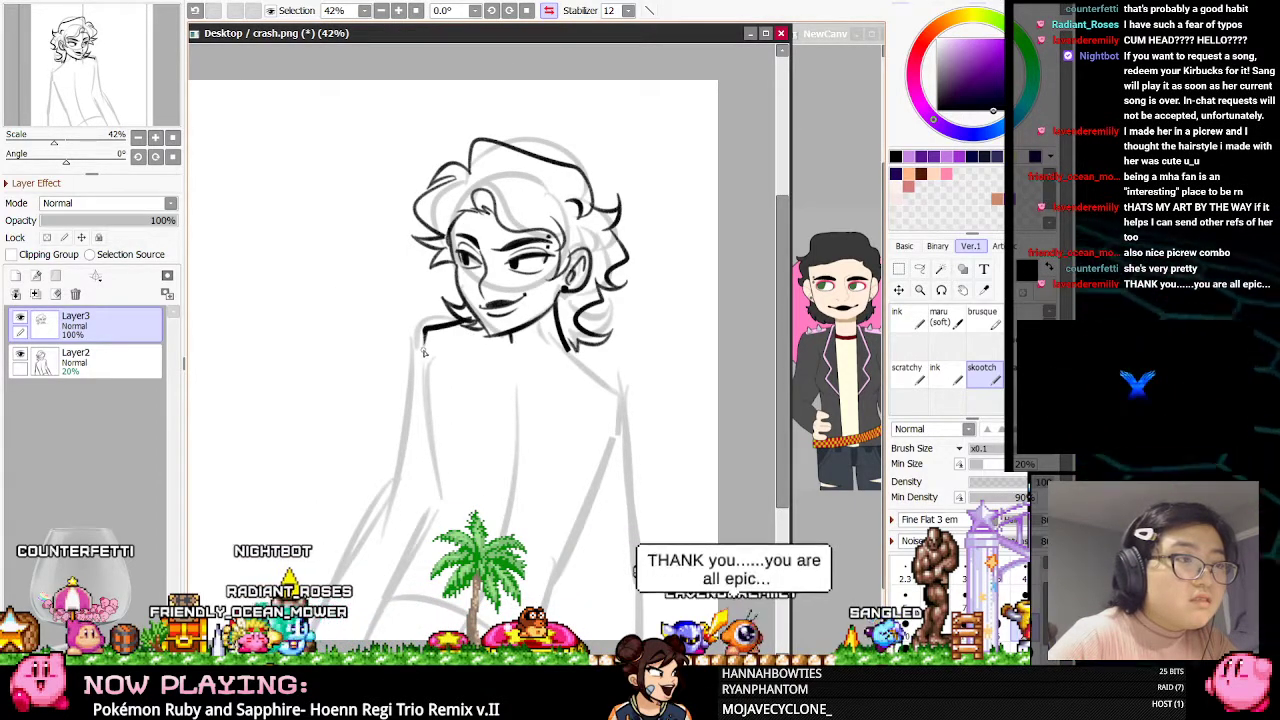
left_click_drag(466, 322, 418, 343)
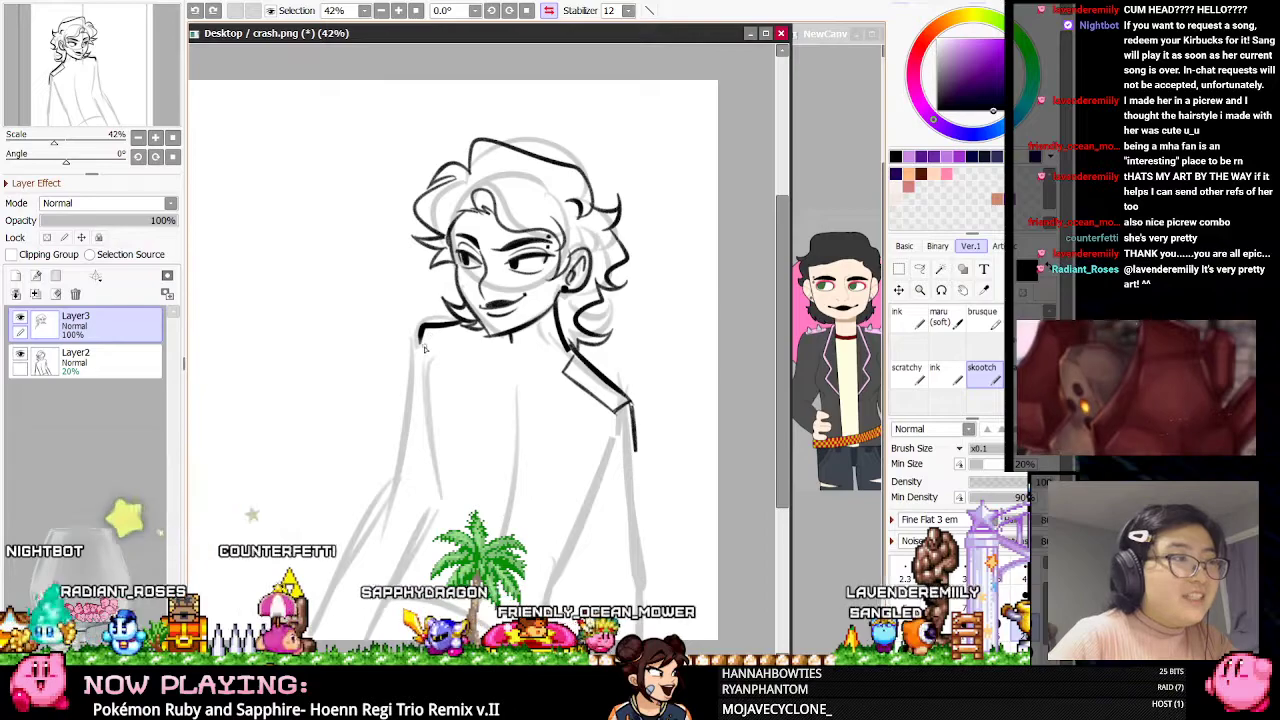
left_click_drag(420, 341, 466, 343)
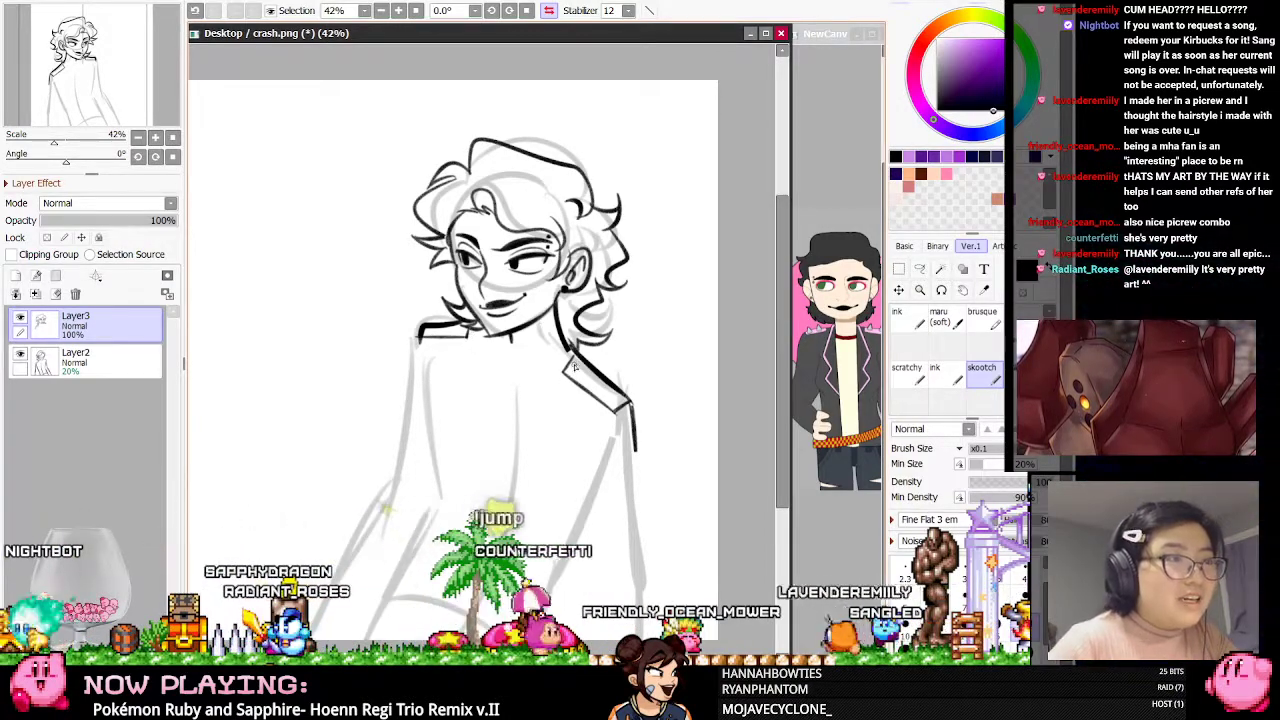
left_click_drag(575, 364, 614, 396)
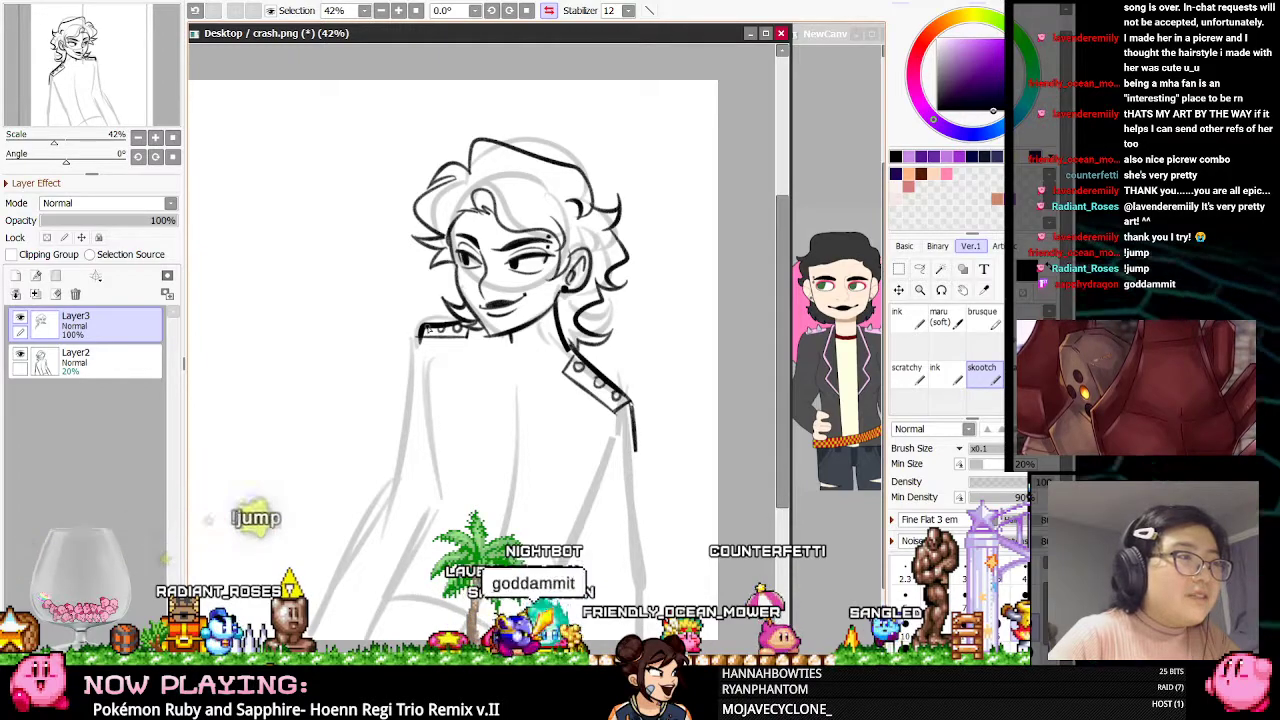
Ink the torso contour from below the far shoulder to the waist and out over the hip, and restore the unmirrored view
left_click_drag(419, 336, 374, 414)
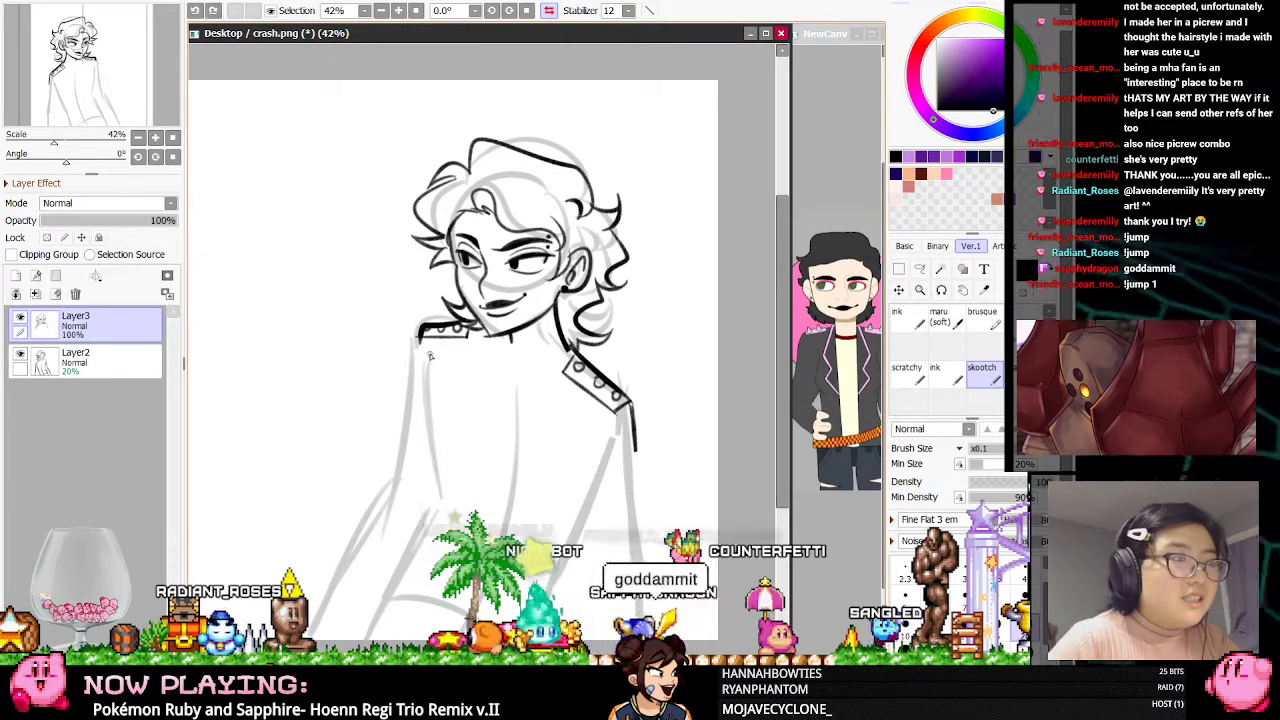
key("ctrl+z")
mouse_move(425, 358)
left_mouse_down()
mouse_move(437, 513)
mouse_move(425, 374)
mouse_move(434, 516)
mouse_move(414, 543)
mouse_move(428, 492)
mouse_move(388, 545)
left_mouse_up()
key("ctrl+z")
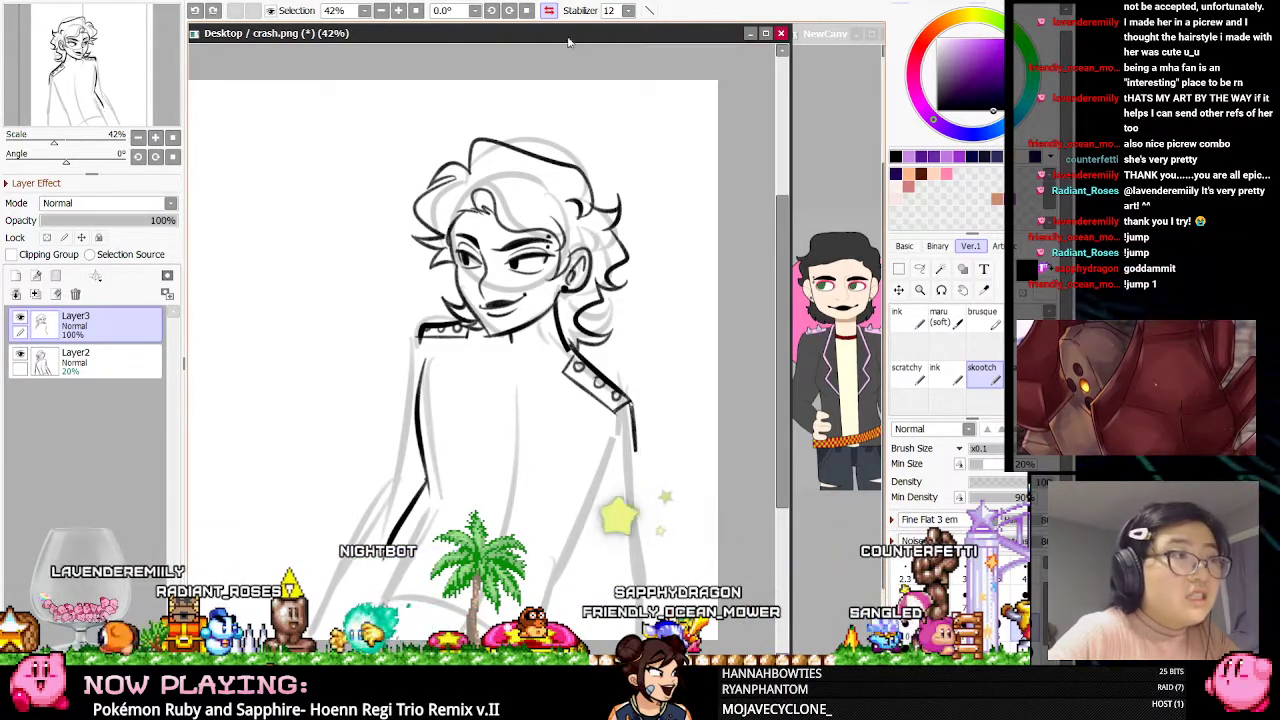
left_click(548, 10)
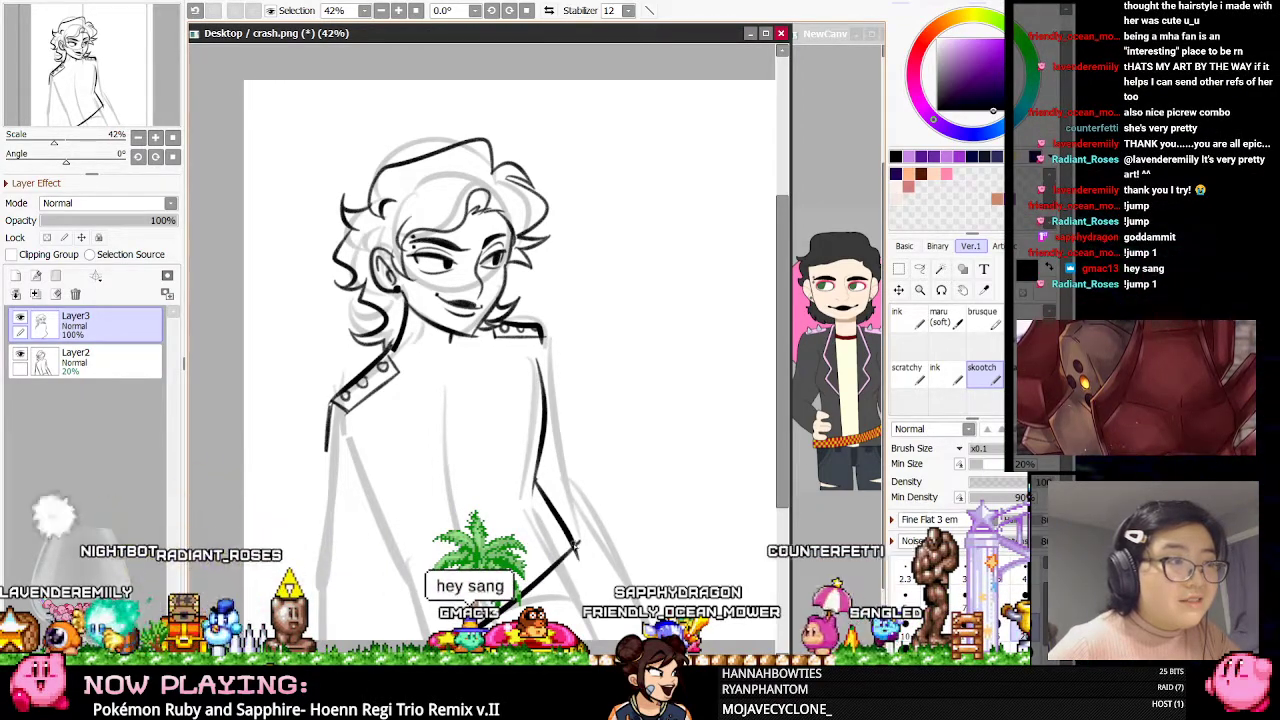
Ink the jacket's hem as a diagonal band with a squared end at the hip
left_click_drag(582, 545, 592, 562)
left_click_drag(593, 560, 543, 609)
key("ctrl+z")
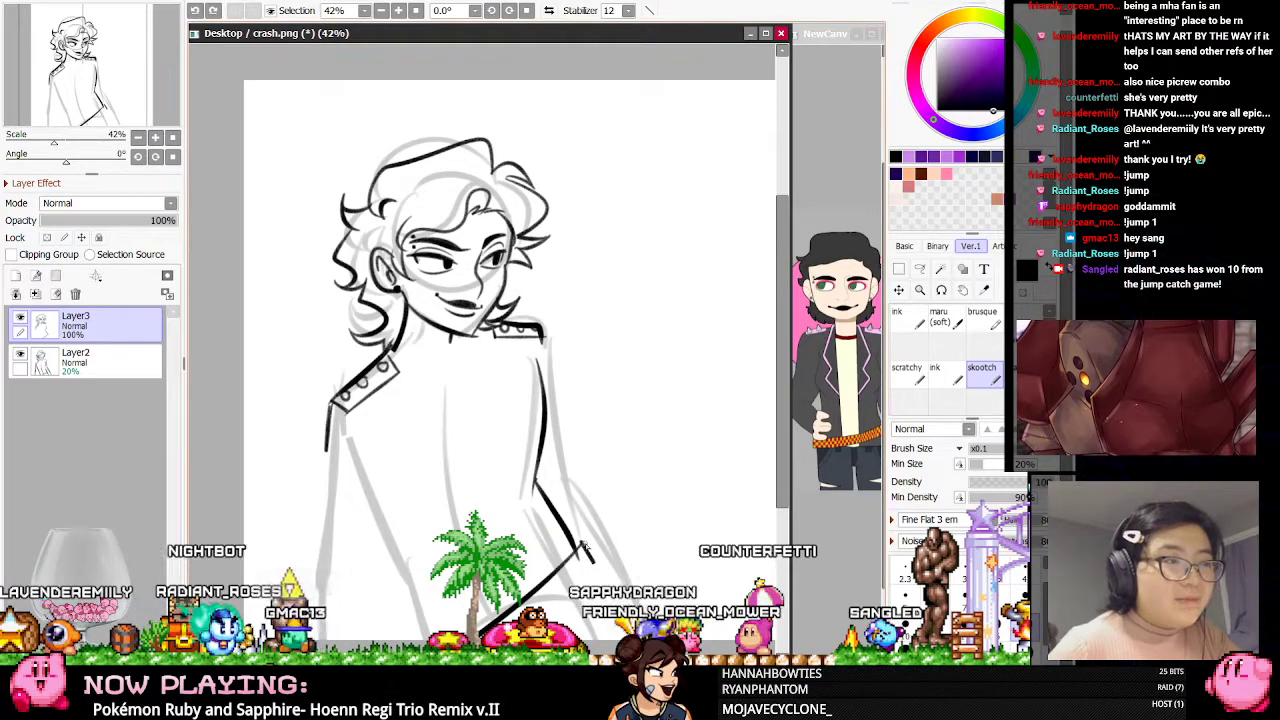
key("ctrl+z")
left_click_drag(587, 572, 543, 610)
Ink the jacket's front edge from the neck down the torso, redrawing the lower part as a smoother curve
left_click_drag(376, 414, 434, 527)
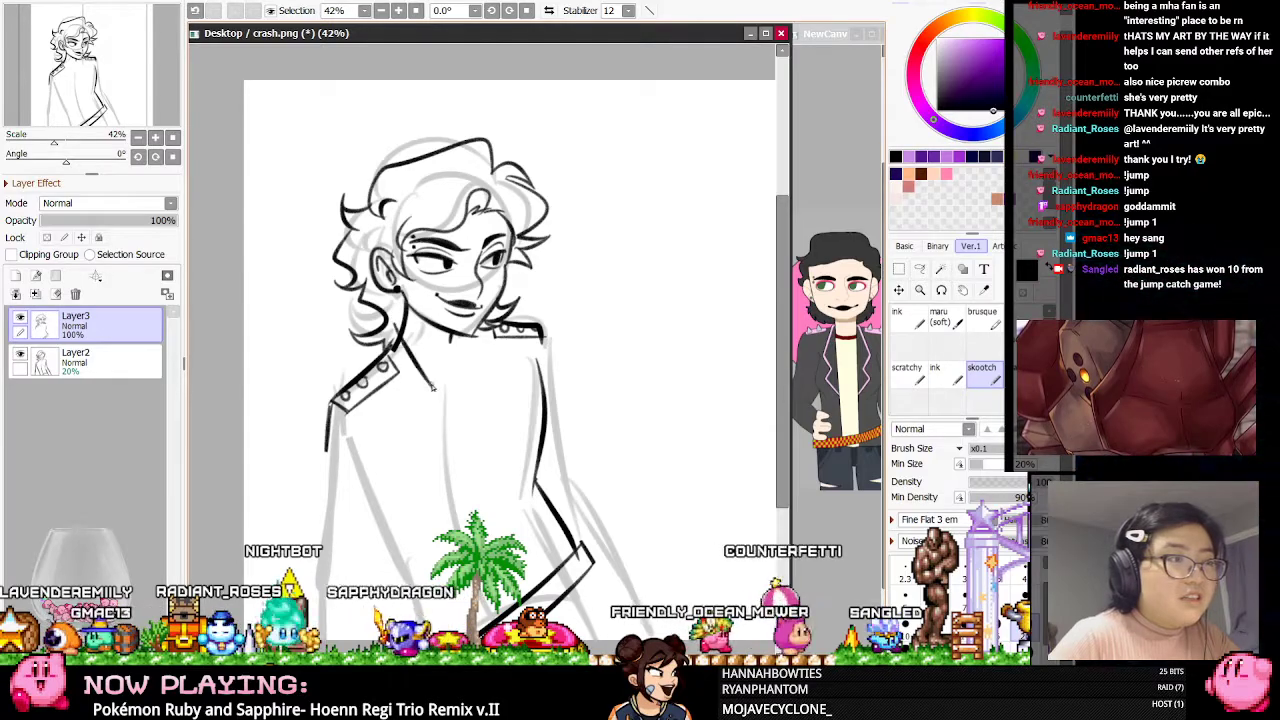
left_click_drag(439, 388, 462, 510)
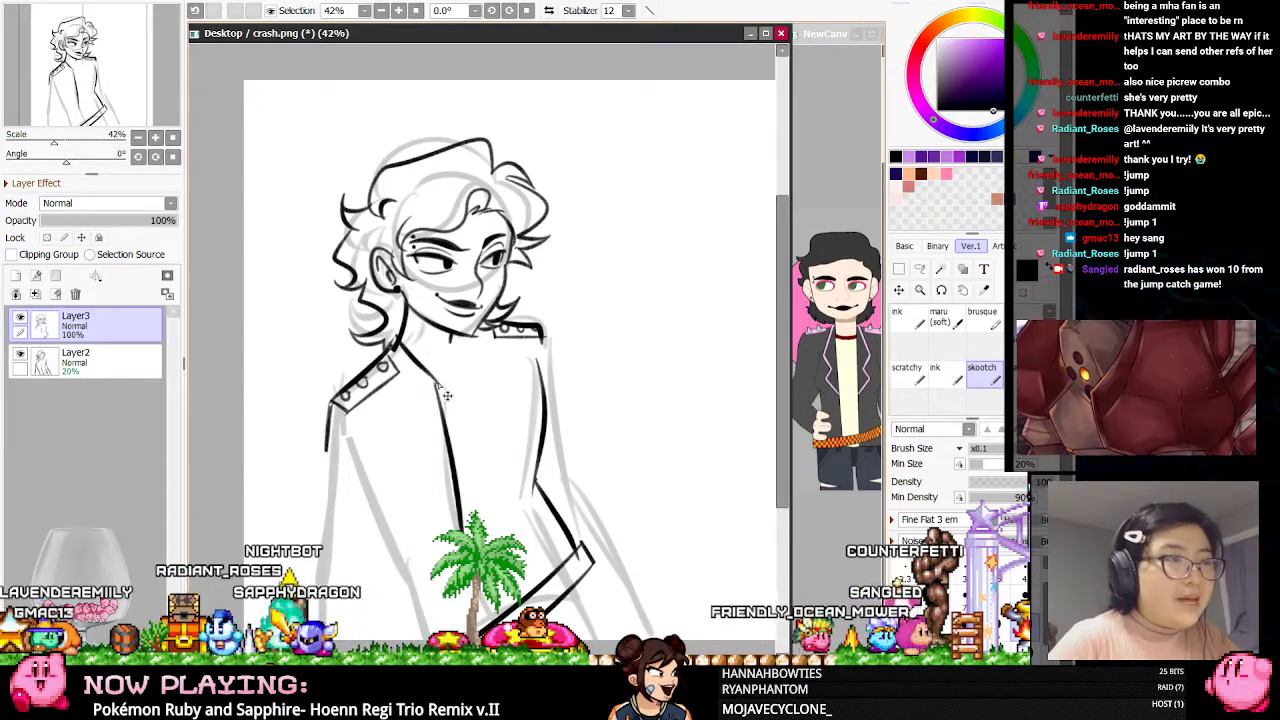
key("ctrl+z")
left_click_drag(446, 390, 465, 510)
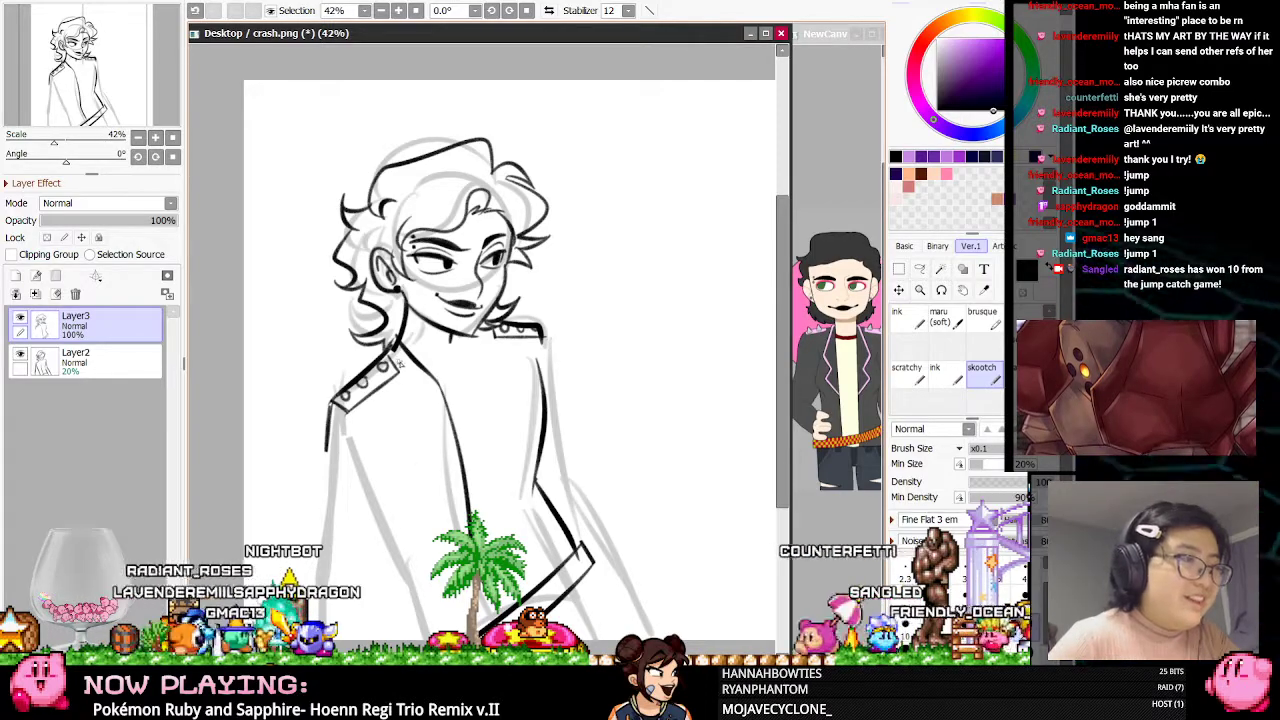
Ink the jacket's notched double-line lapels and the shirt's neckline, redoing the first stroke of the near lapel
left_click_drag(403, 357, 422, 460)
key("ctrl+z")
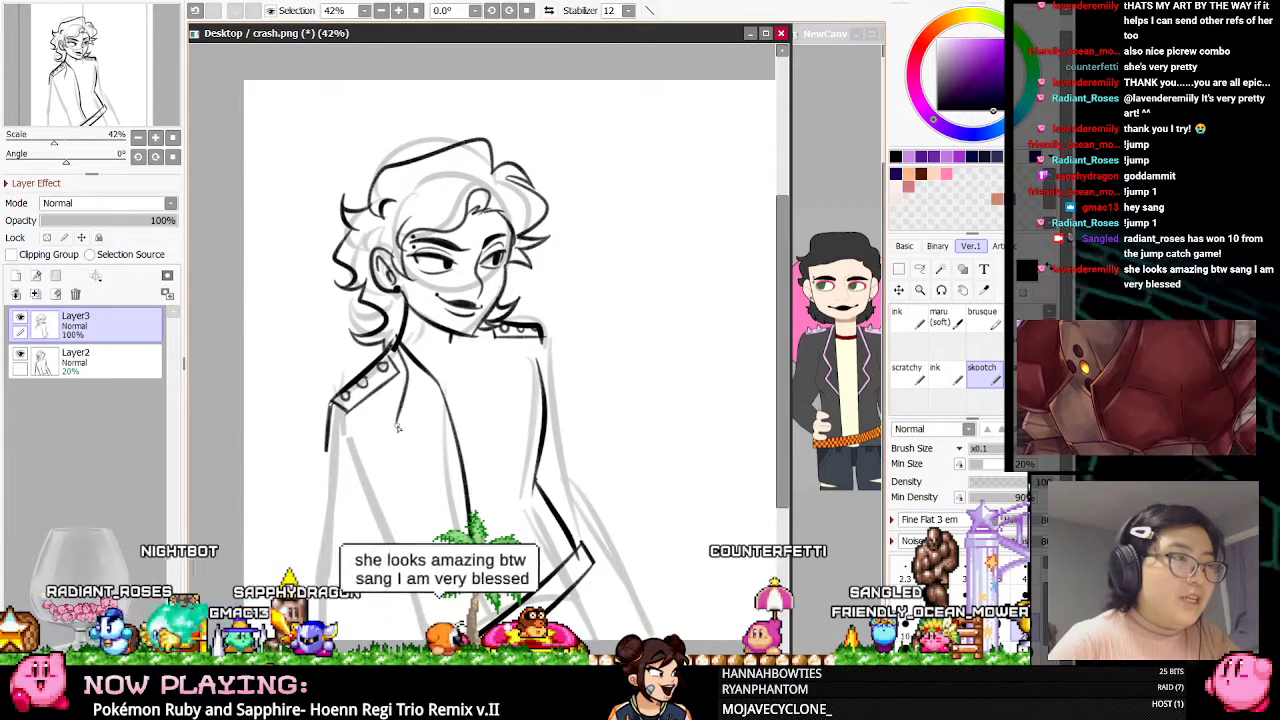
mouse_move(399, 357)
left_mouse_down()
mouse_move(401, 438)
mouse_move(397, 426)
mouse_move(465, 500)
left_mouse_up()
mouse_move(405, 434)
left_mouse_down()
mouse_move(447, 462)
mouse_move(431, 491)
left_mouse_up()
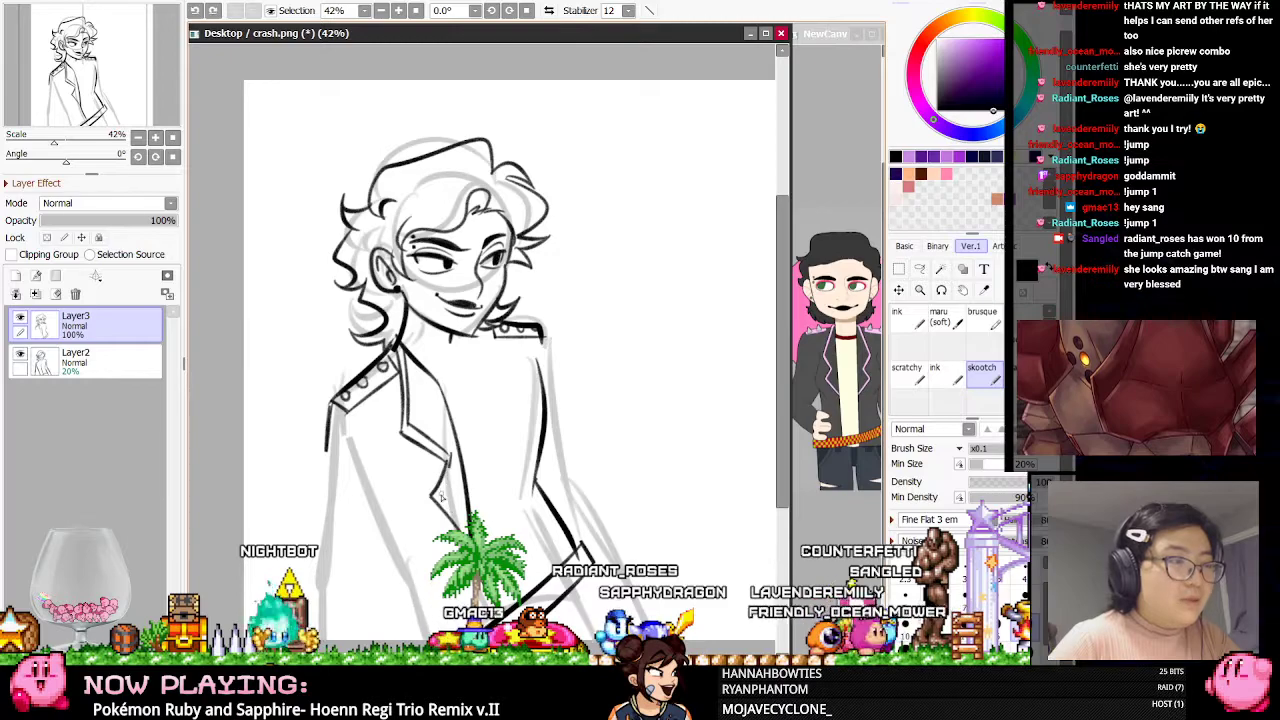
left_click_drag(440, 500, 468, 532)
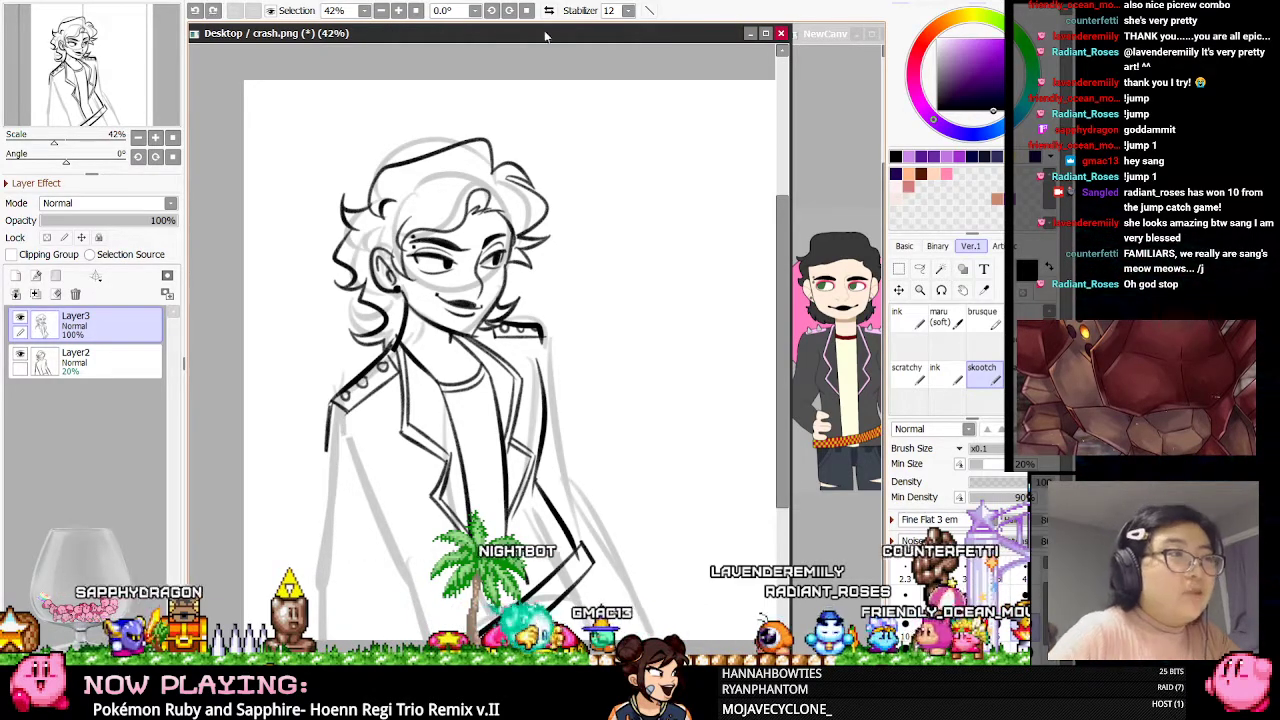
Check the inked jacket in mirrored view and examine the reference character's jacket in the other canvas
key("h")
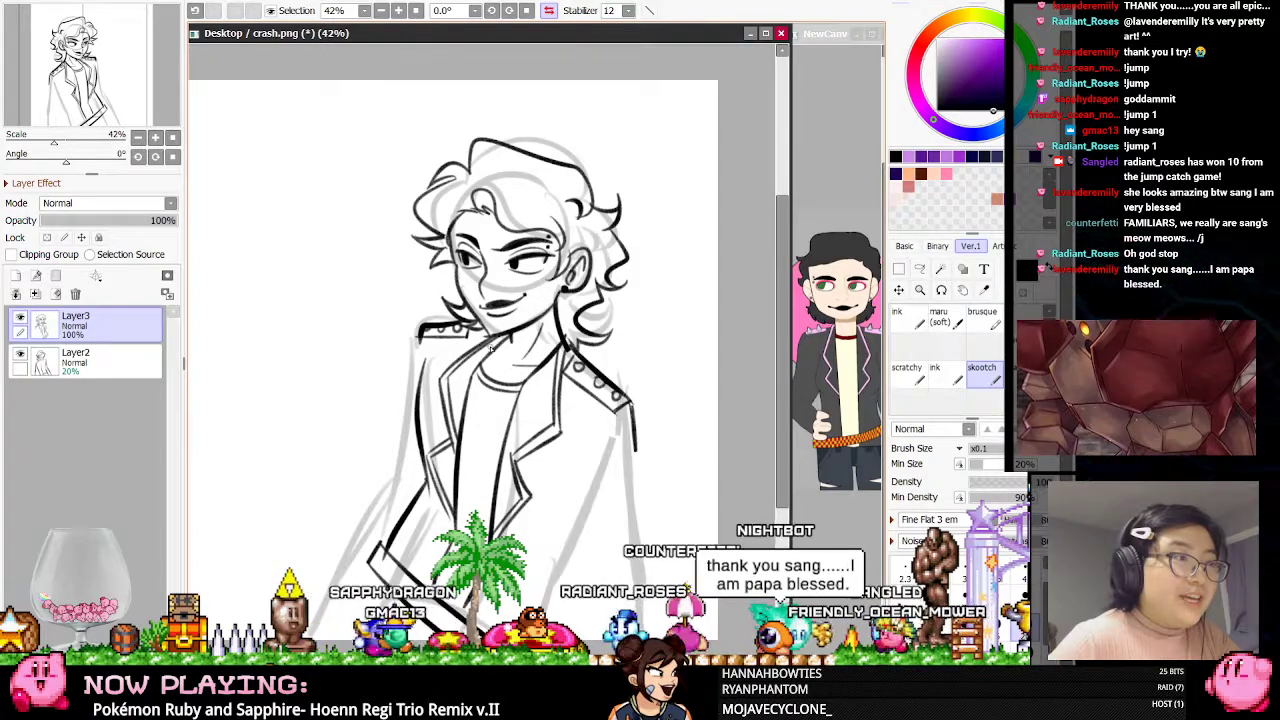
left_click_drag(409, 361, 368, 425)
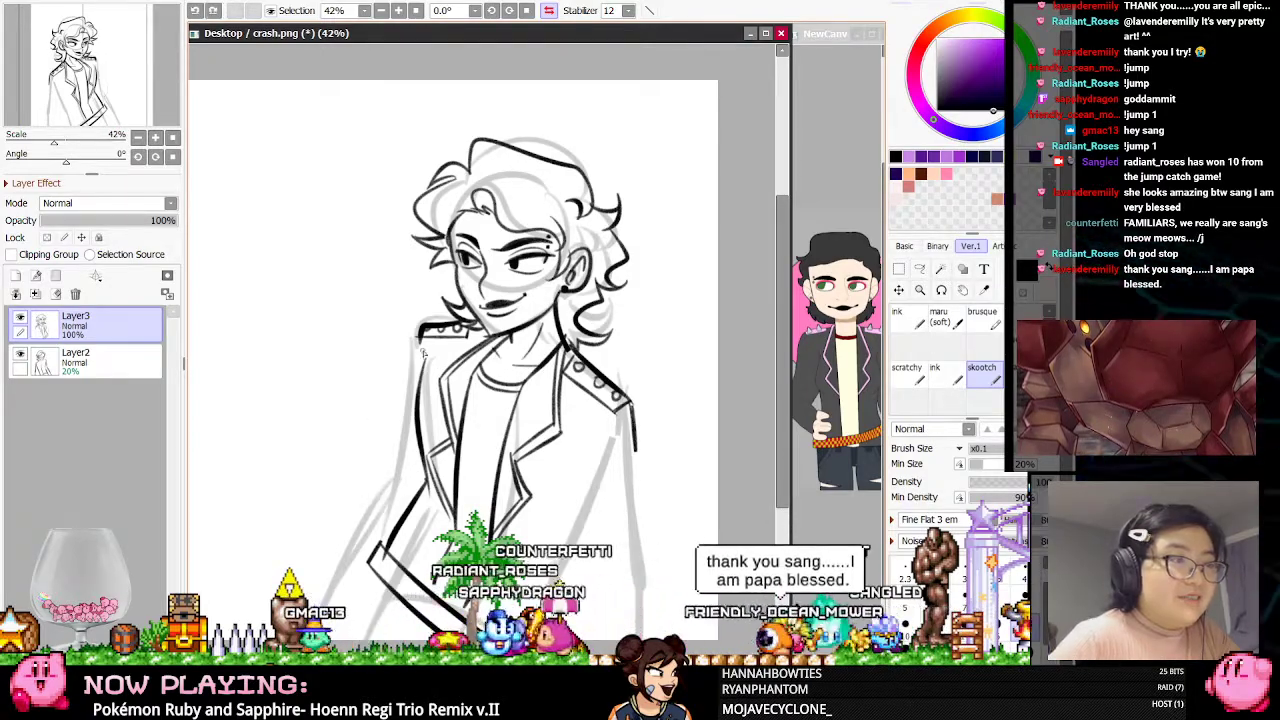
key("h")
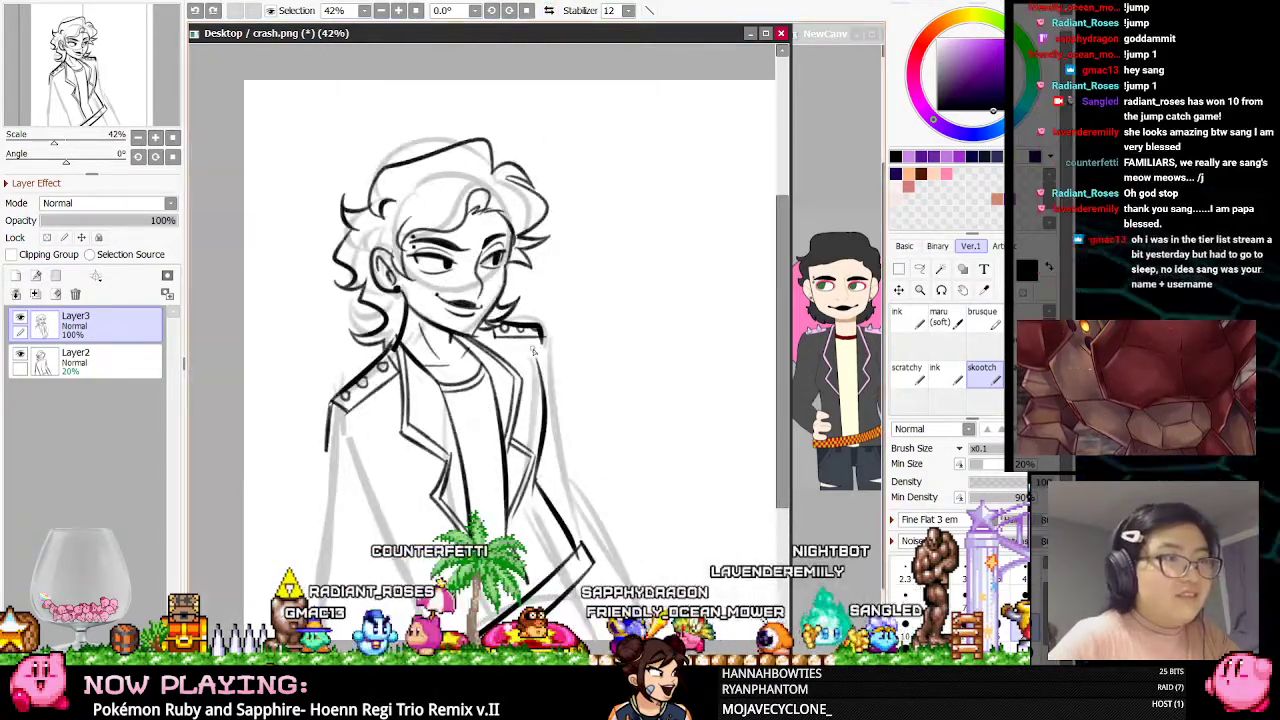
left_click(816, 183)
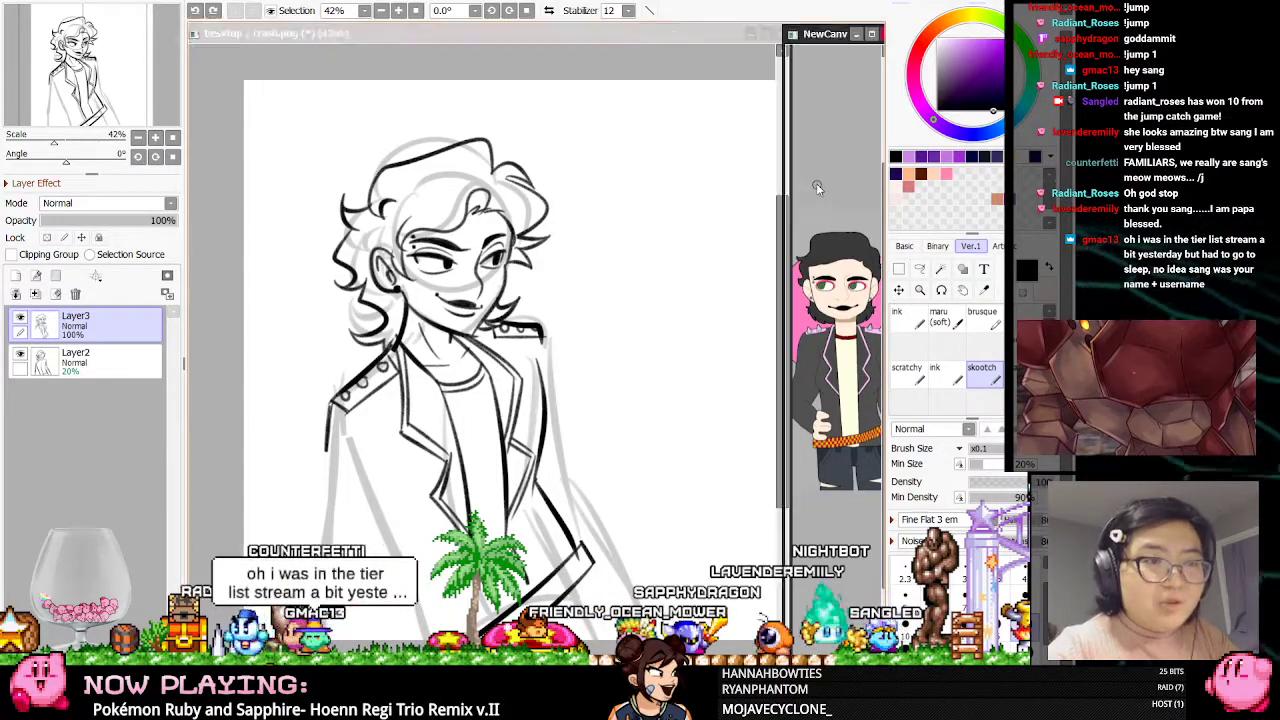
scroll(833, 390, "down", 2)
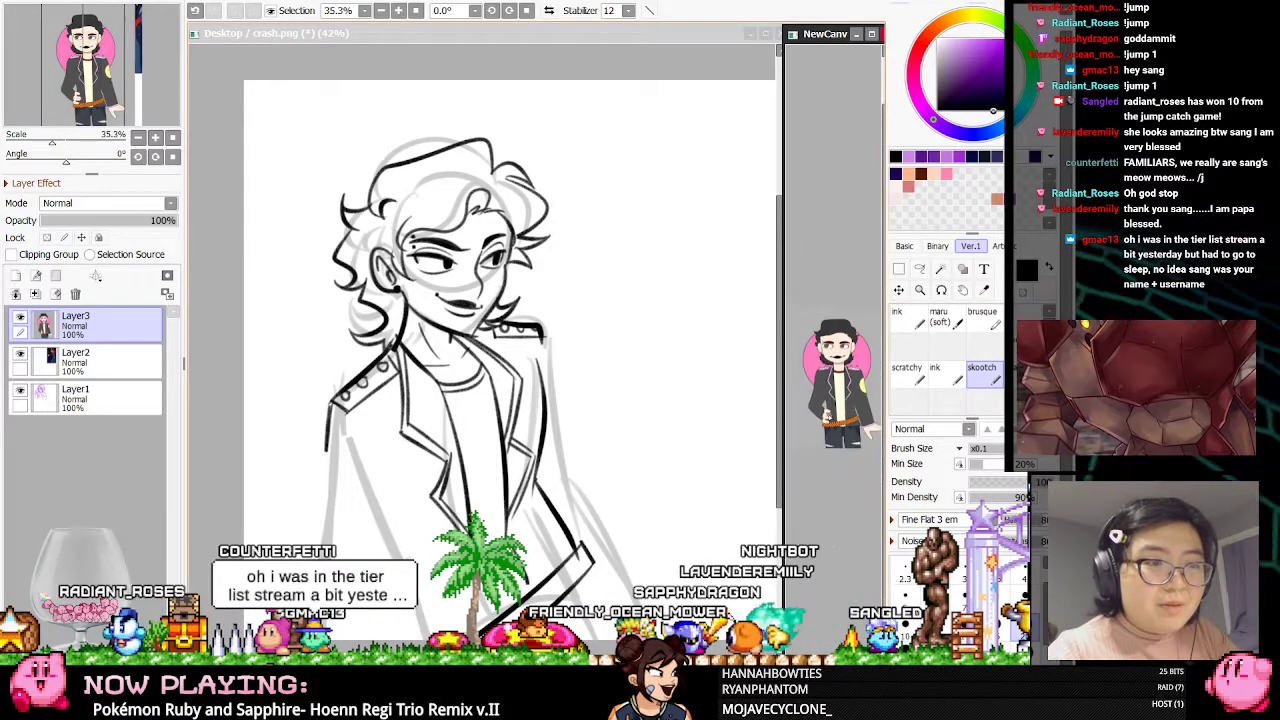
scroll(849, 396, "up", 2)
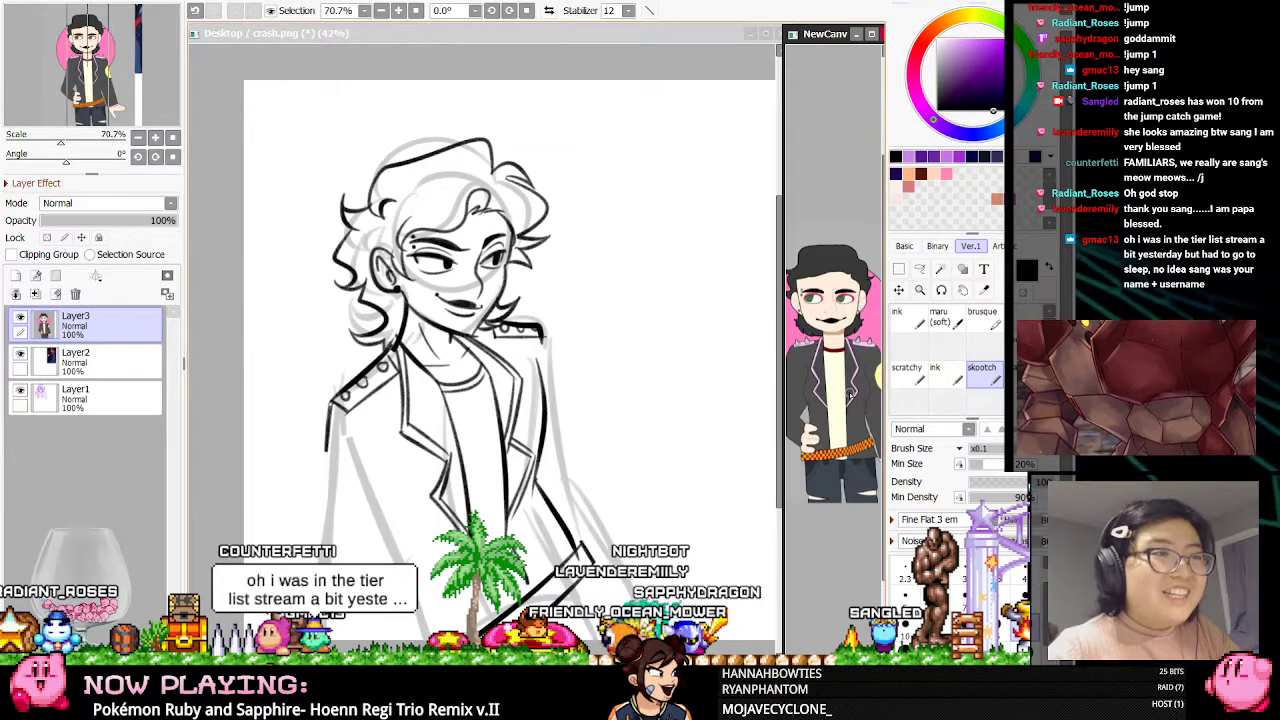
scroll(849, 396, "down", 1)
Ink the near sleeve's outer and inner contours in crash.png, redoing the inner line, and add the fold at its lower end
left_click(693, 36)
scroll(472, 260, "down", 2)
scroll(515, 322, "up", 2)
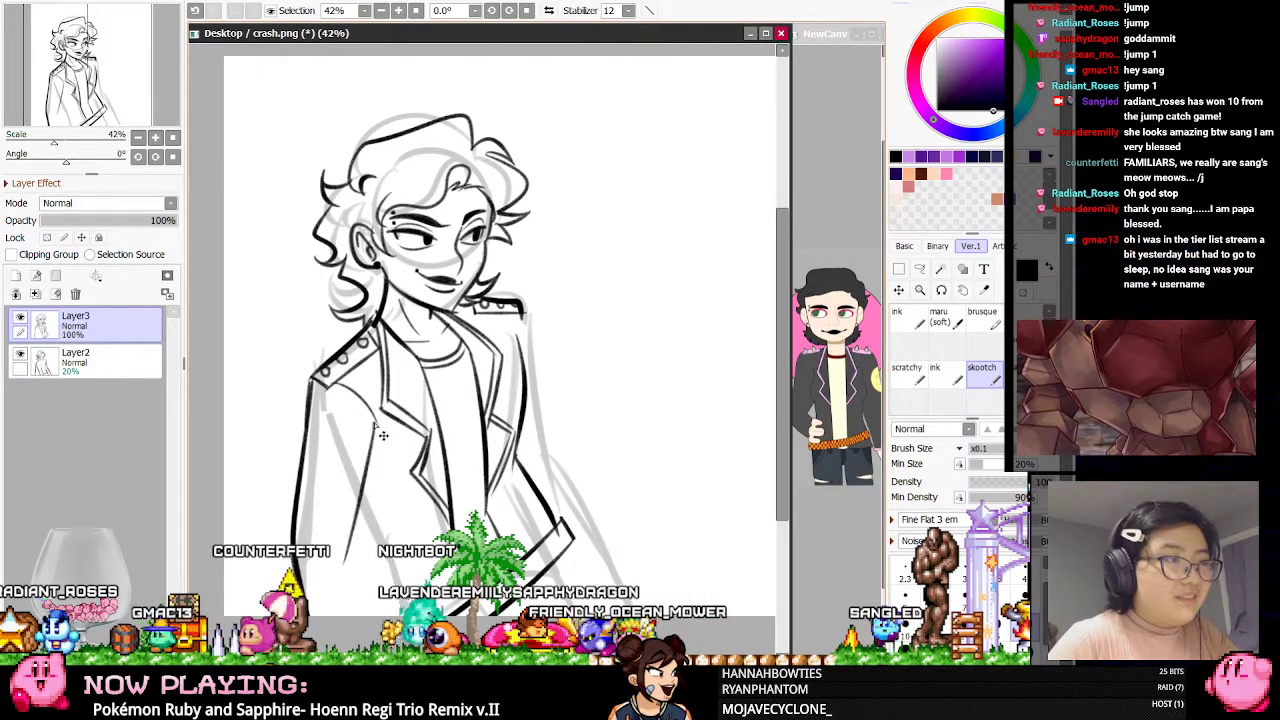
key("ctrl+z")
left_click_drag(376, 427, 360, 538)
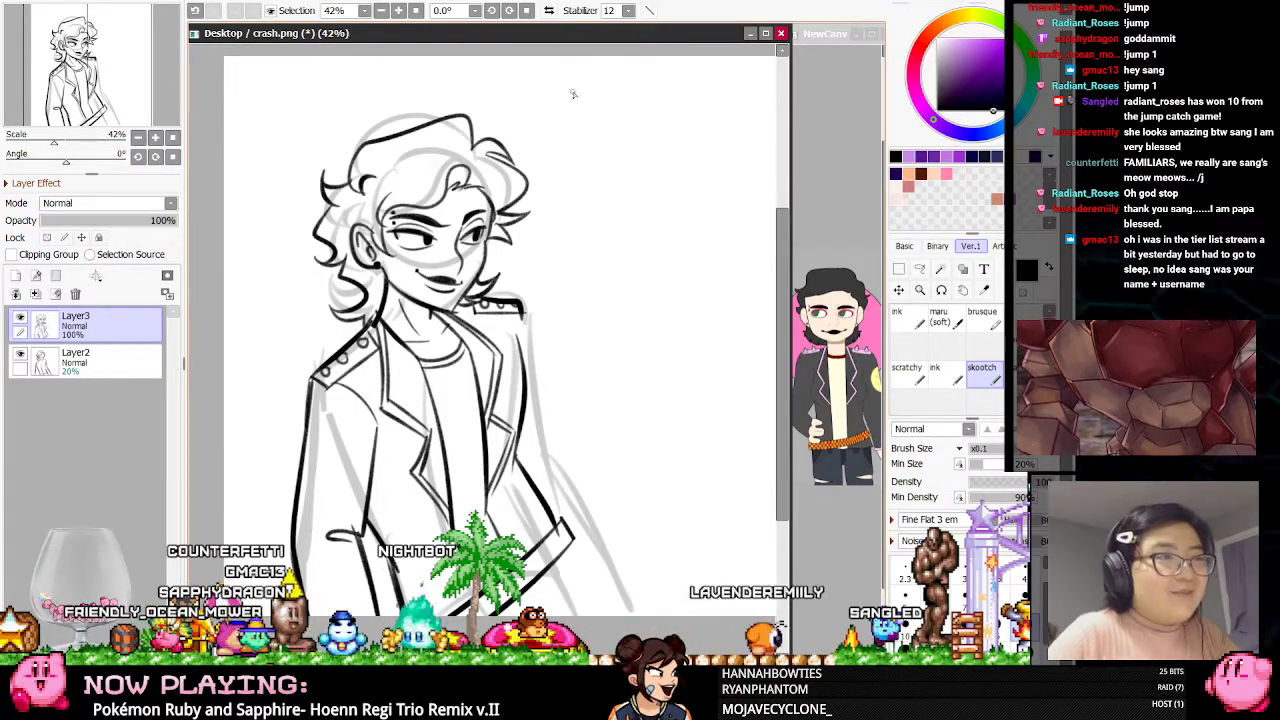
Ink the far sleeve in mirrored view from the epaulette past the elbow to the cuff, and restore the unmirrored view
key("h")
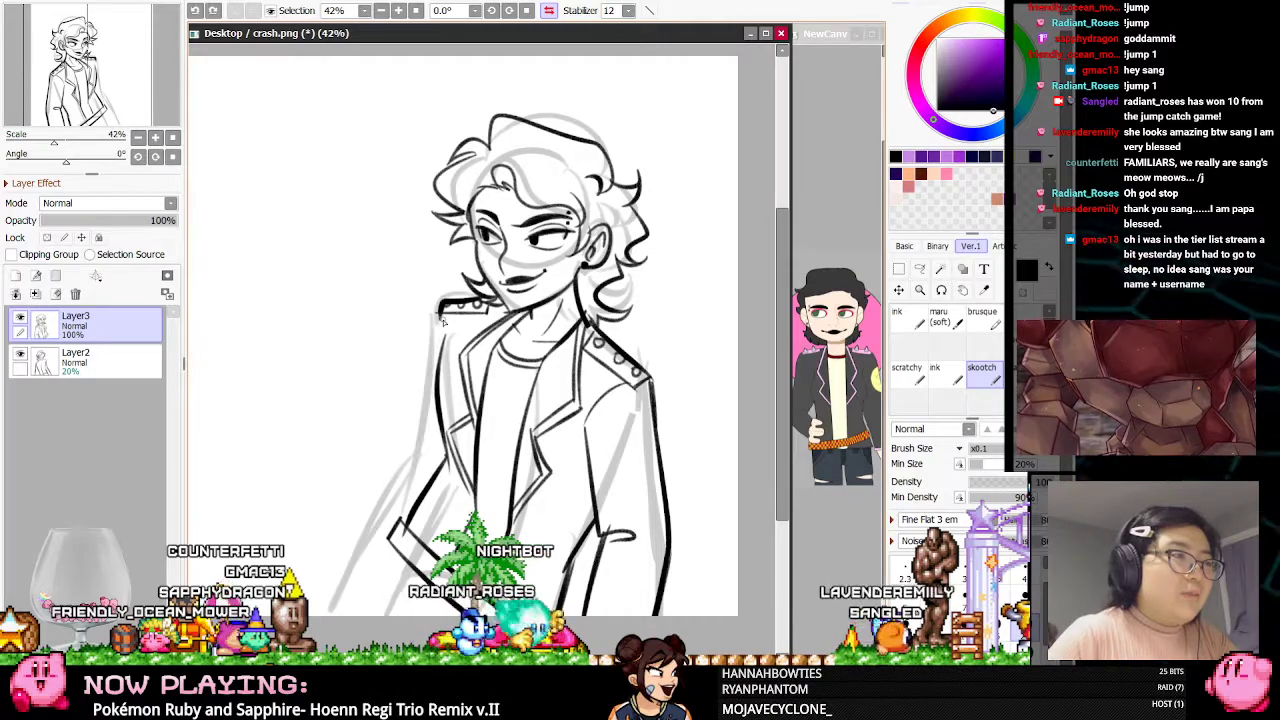
left_click_drag(441, 318, 330, 558)
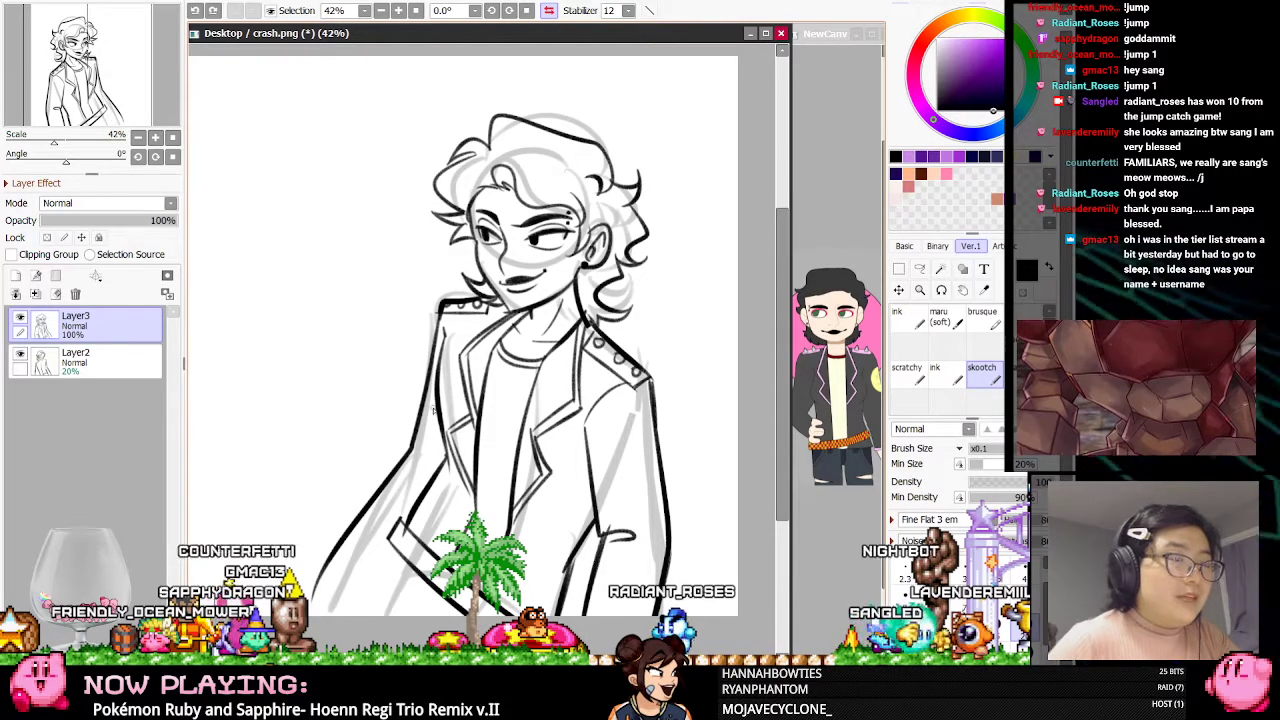
left_click(548, 11)
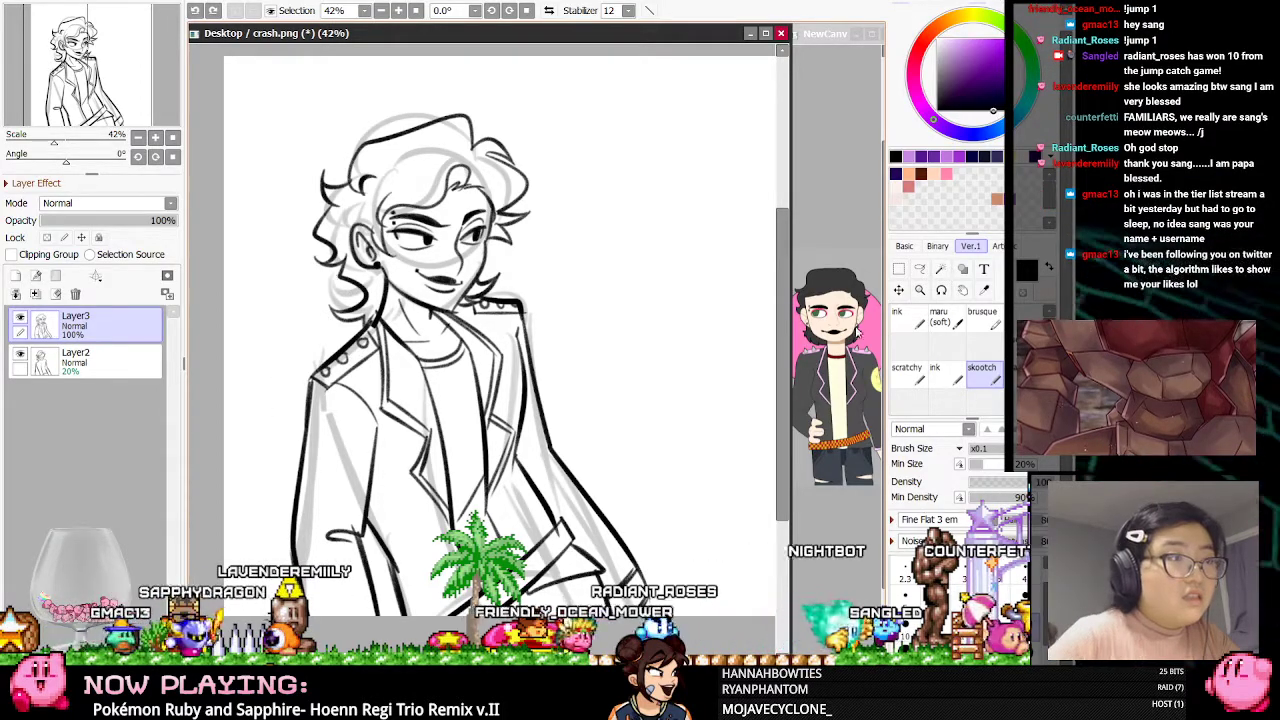
Try to erase and redraw the wavy outline of the back hair in mirrored view with a pointed lock
left_click(549, 10)
key("e")
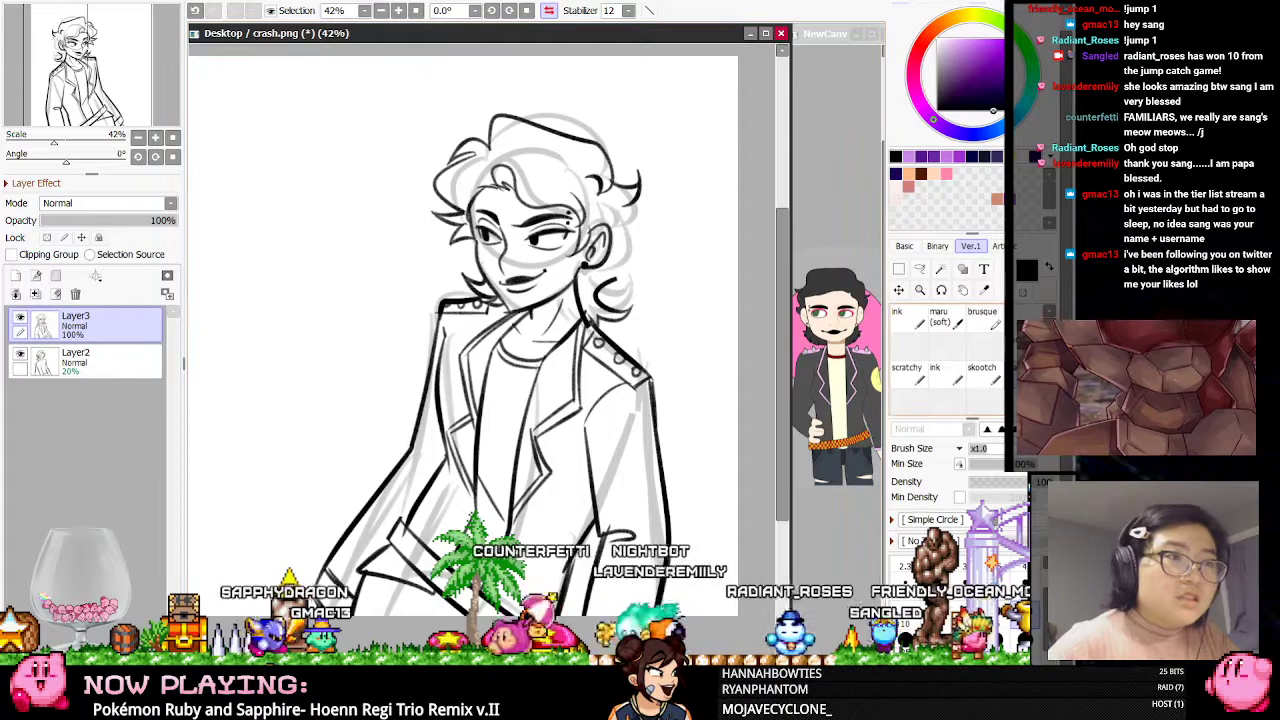
key("e")
left_click_drag(633, 203, 664, 261)
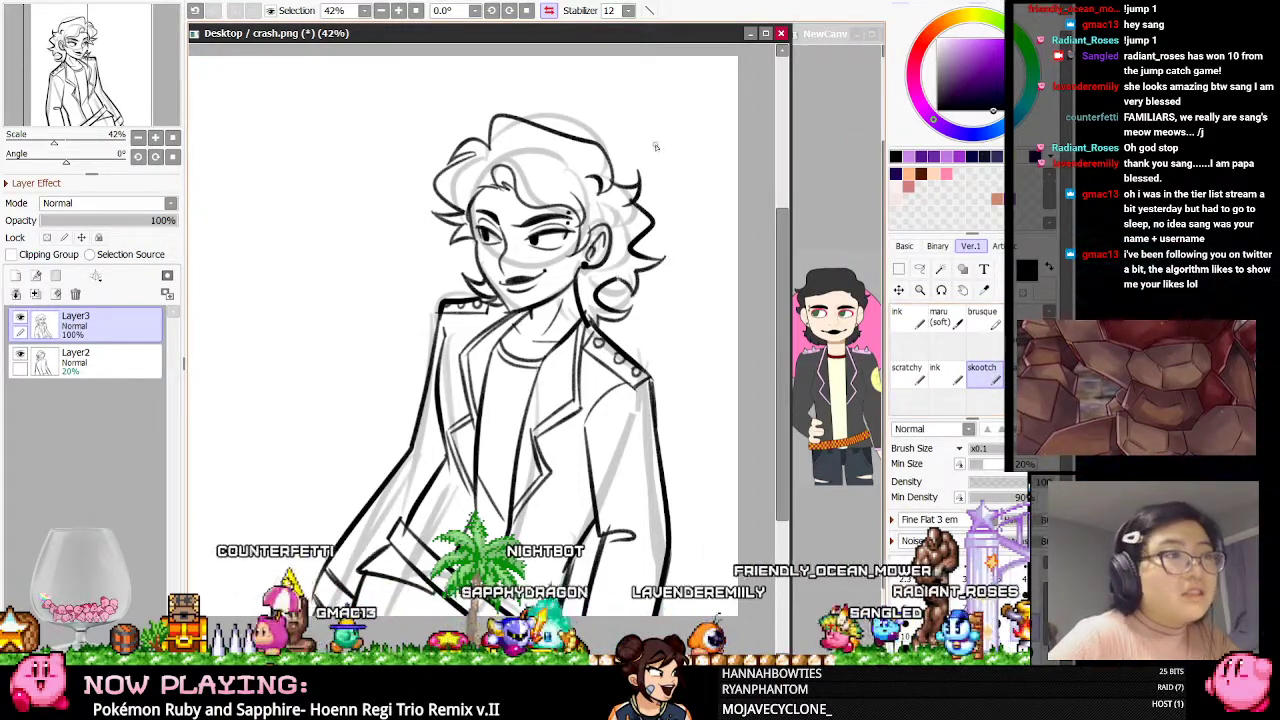
left_click(548, 11)
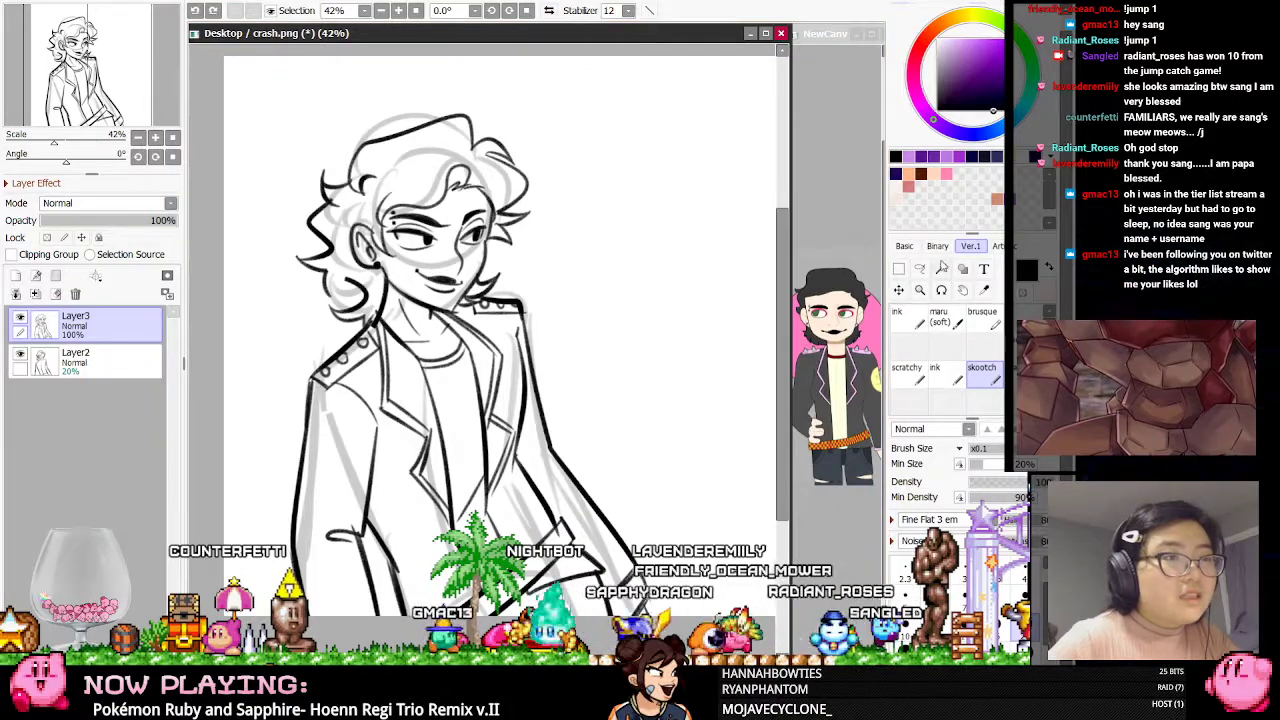
Lasso the inked curls behind the ear and neck, cut them away, and return to the skootch brush
left_click(919, 269)
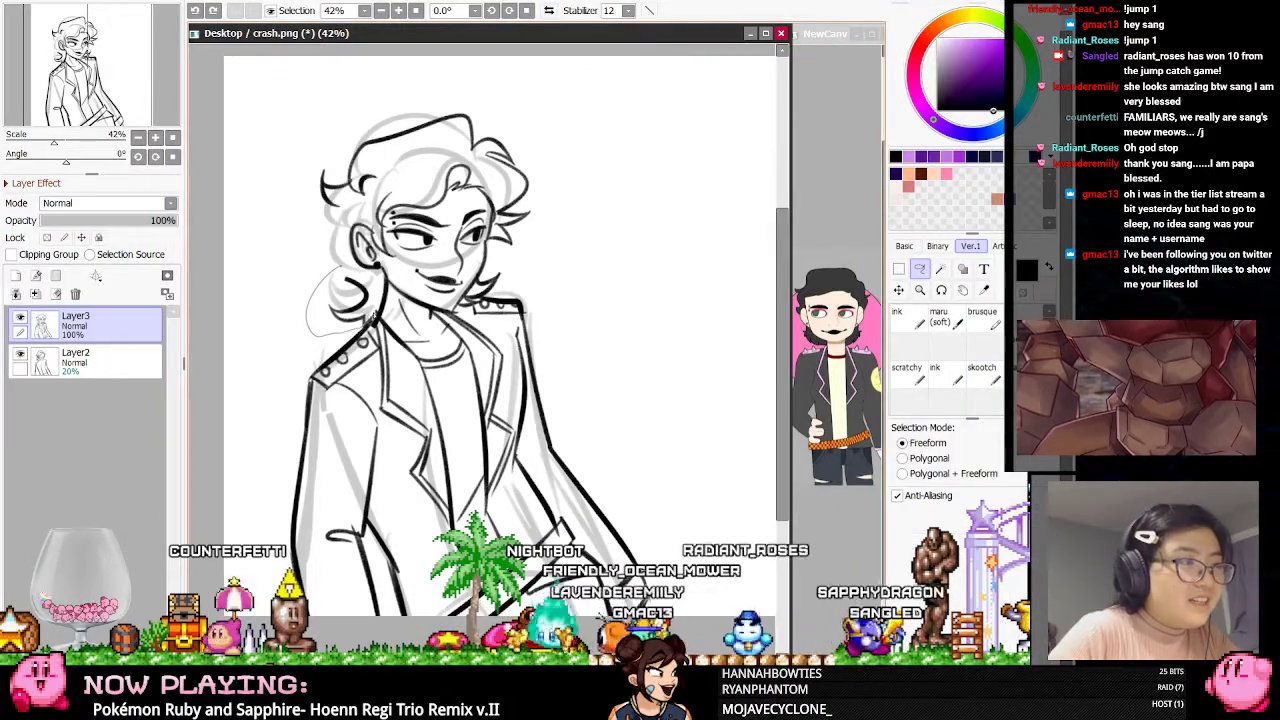
left_click_drag(360, 276, 372, 284)
key("ctrl+x")
left_click(982, 374)
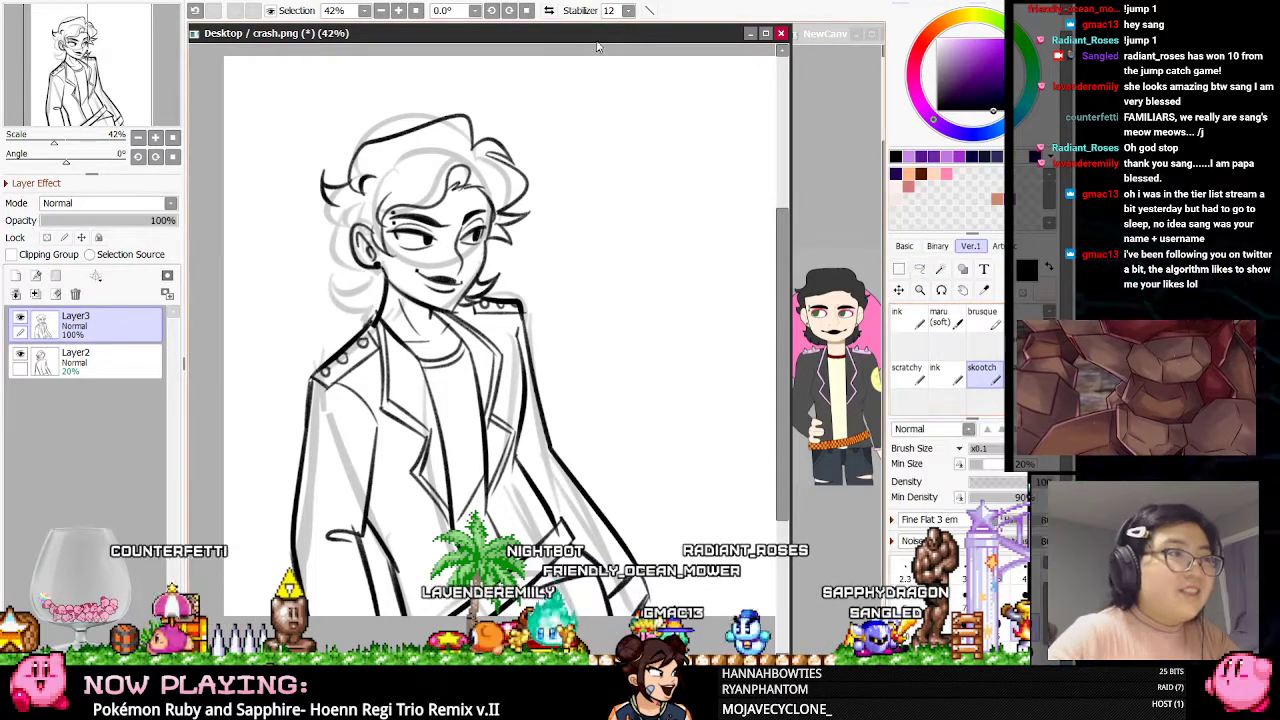
Redraw the back hair in mirrored view as a wavy outline ending in short pointed locks above the shoulder, replacing the first long lower lock
left_click(549, 11)
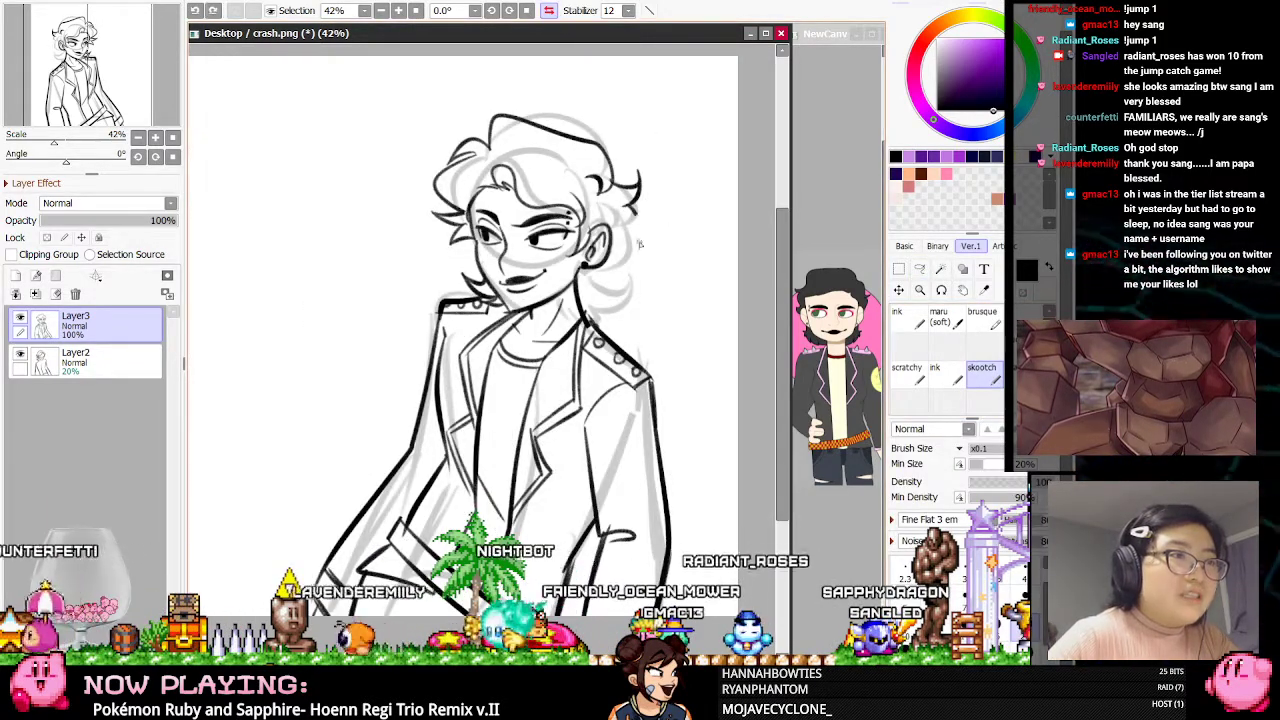
mouse_move(630, 208)
left_mouse_down()
mouse_move(648, 275)
mouse_move(628, 283)
mouse_move(615, 327)
left_mouse_up()
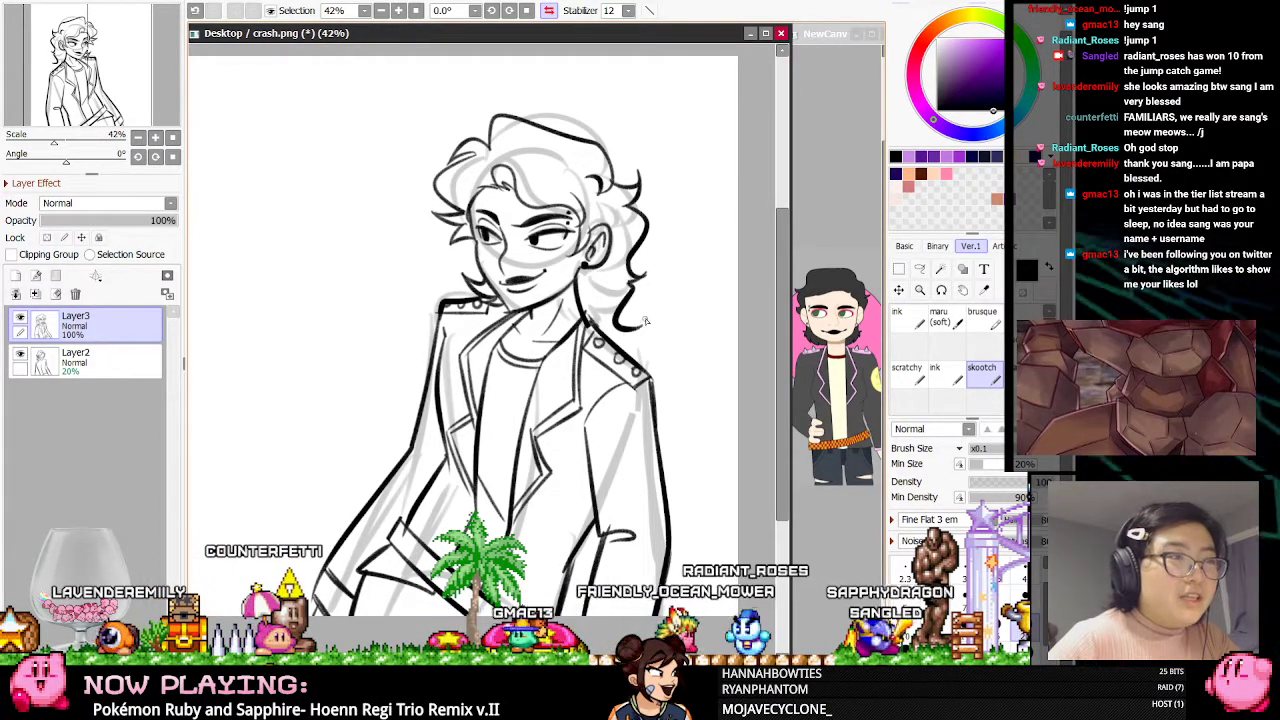
left_click_drag(650, 318, 631, 348)
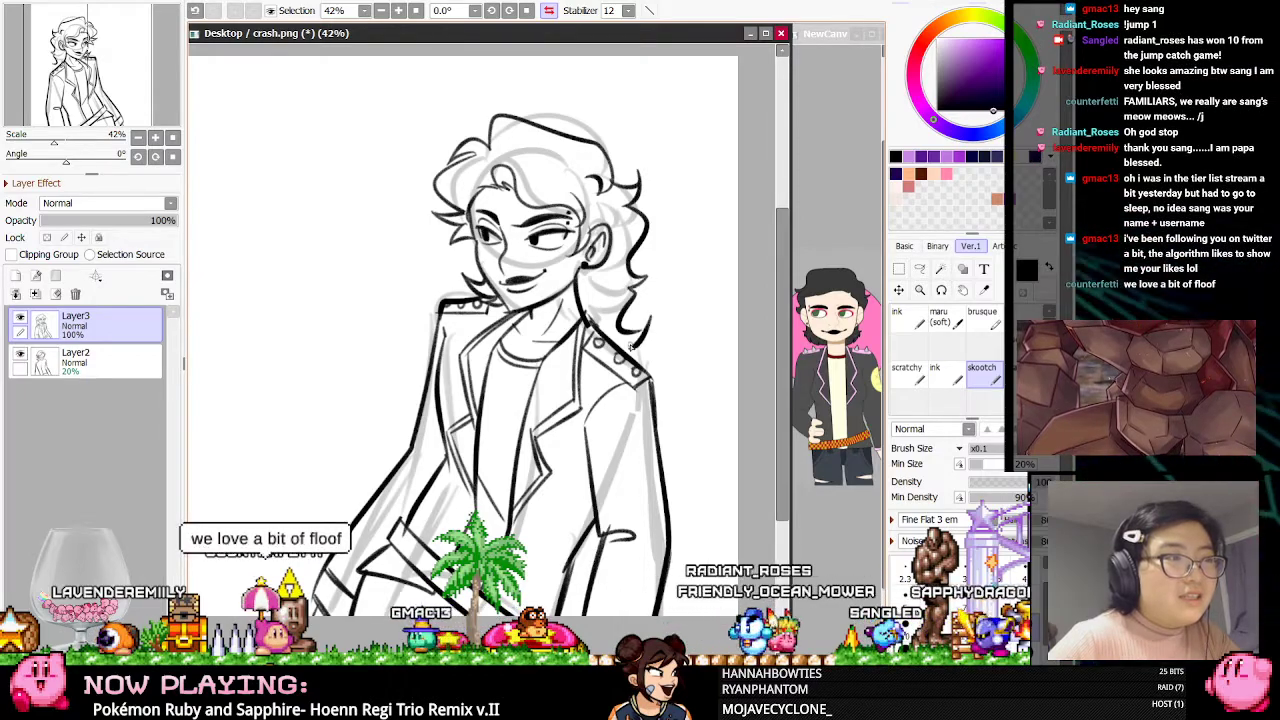
key("ctrl+z")
key("ctrl+z")
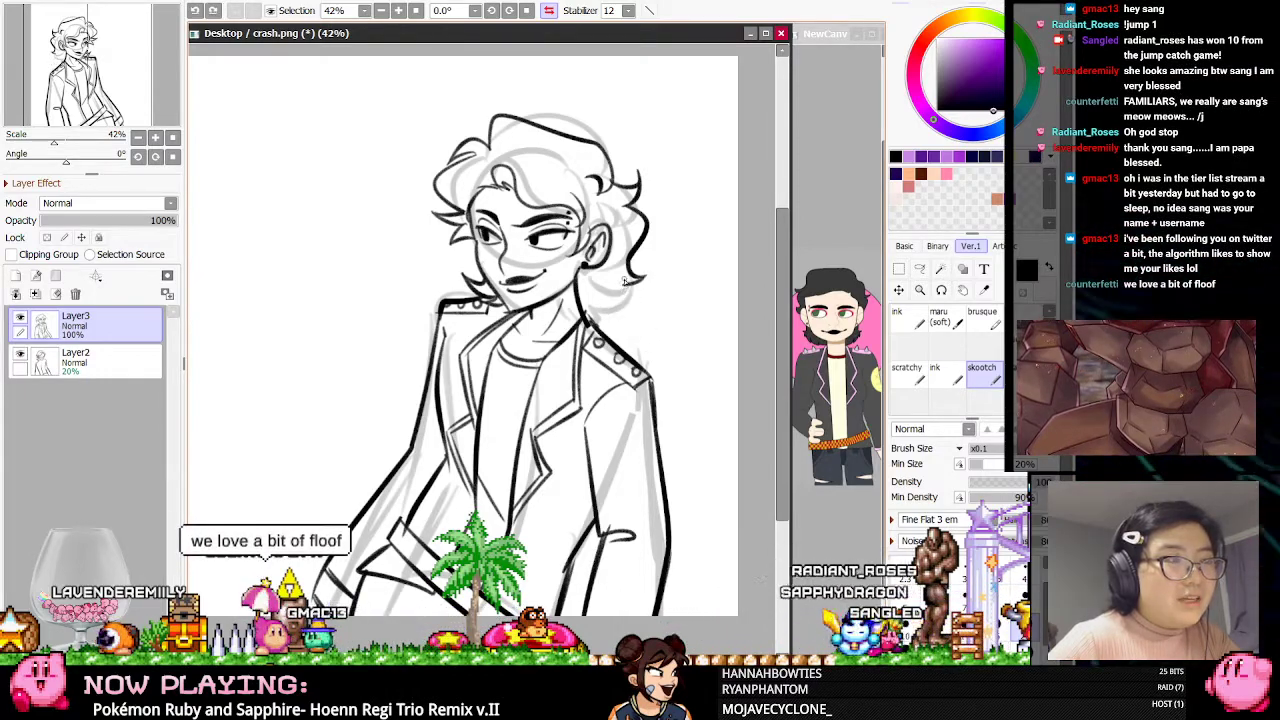
mouse_move(623, 284)
left_mouse_down()
mouse_move(649, 299)
mouse_move(610, 325)
left_mouse_up()
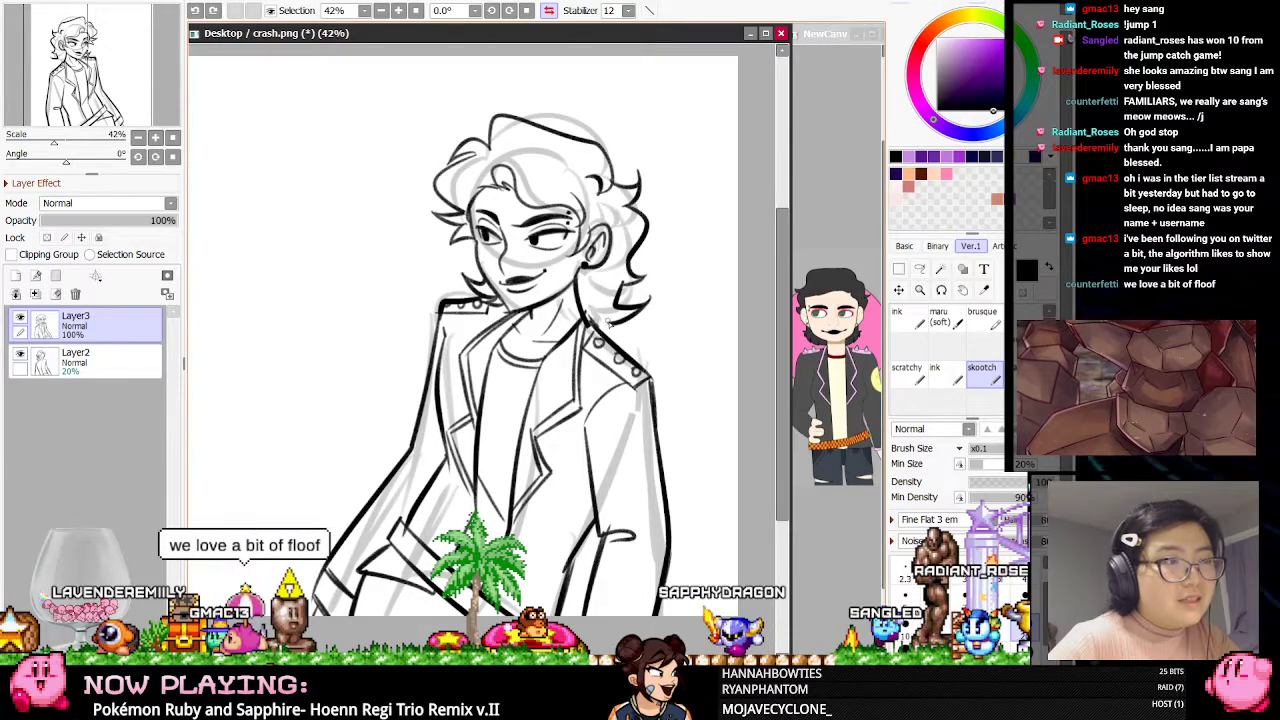
key("h")
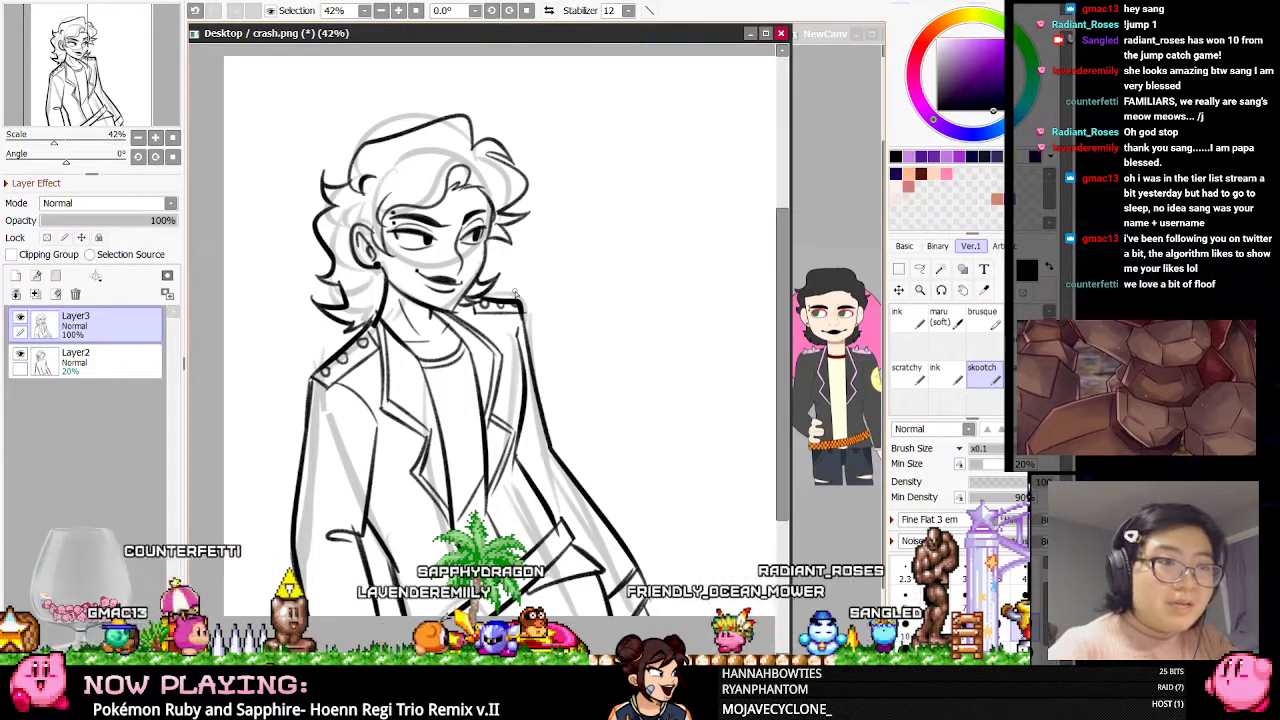
Clean up the ink around the far epaulette with the eraser and return to the skootch brush
scroll(514, 293, "up", 2)
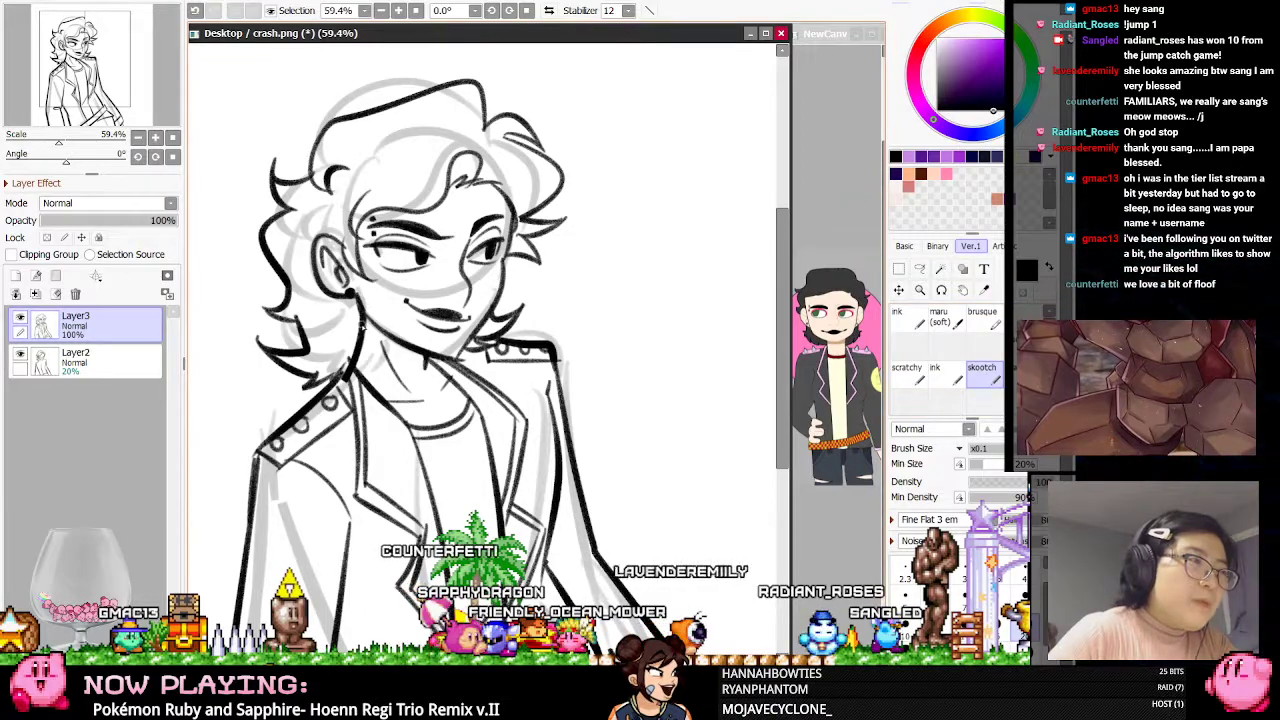
left_click(971, 364)
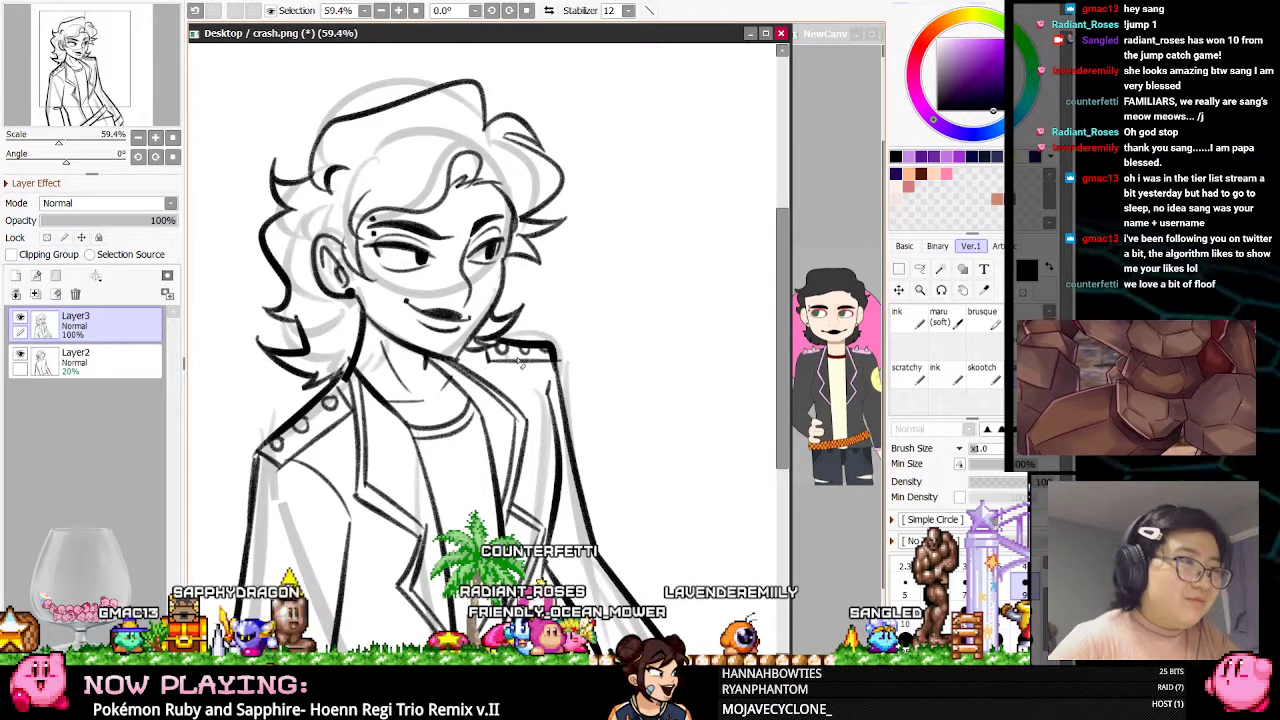
left_click(971, 366)
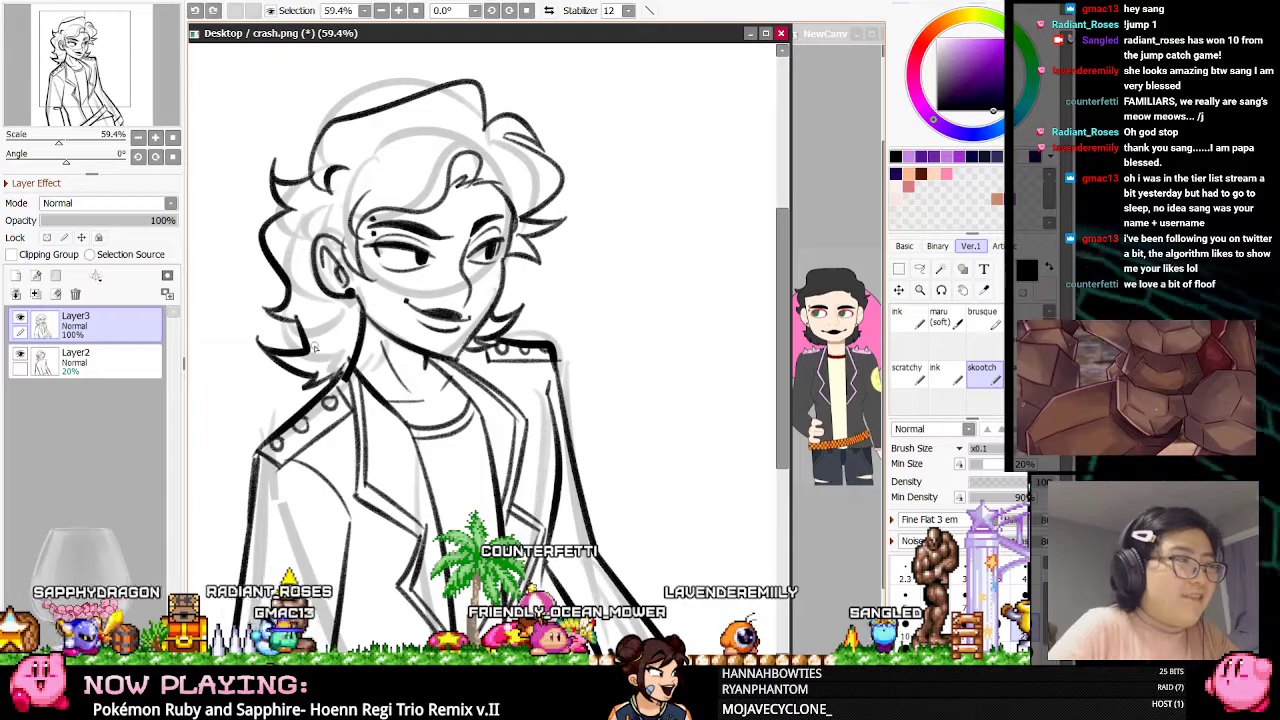
Examine the inked head up close in normal and mirrored view, toggling the ink layer's visibility to compare it with the sketch
left_click(20, 317)
left_click(20, 317)
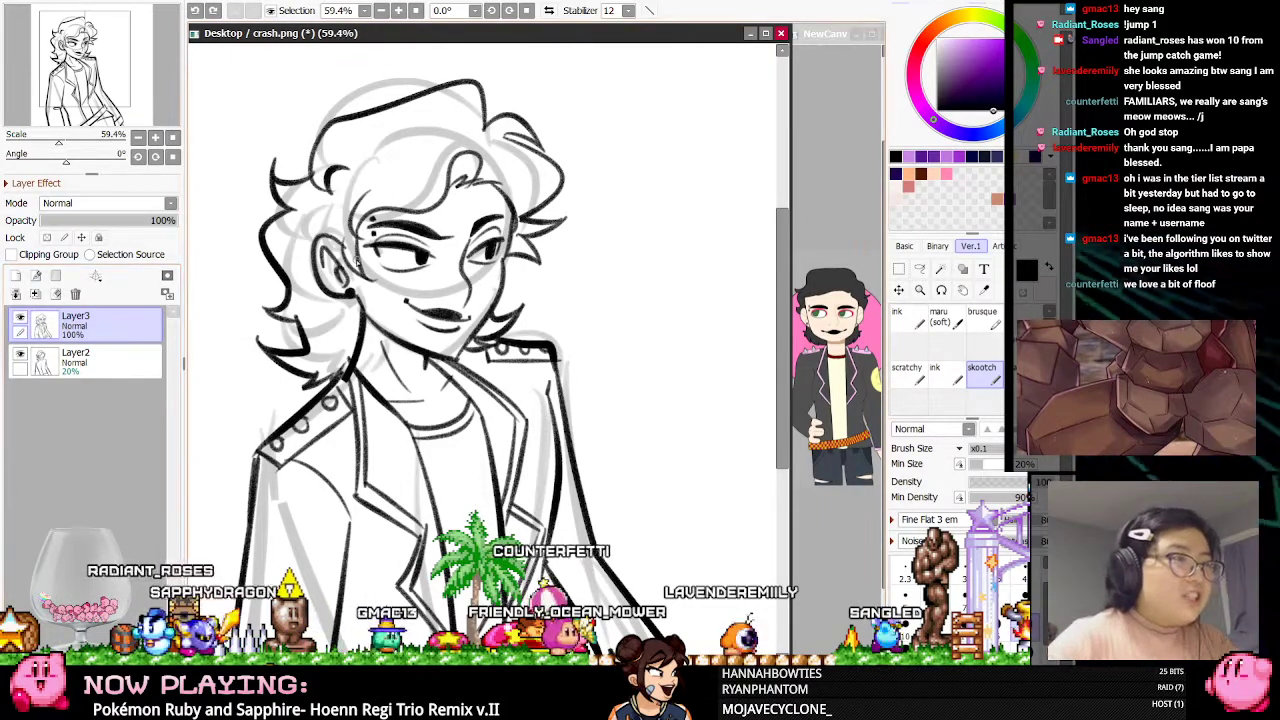
scroll(343, 262, "down", 6)
scroll(310, 170, "up", 8)
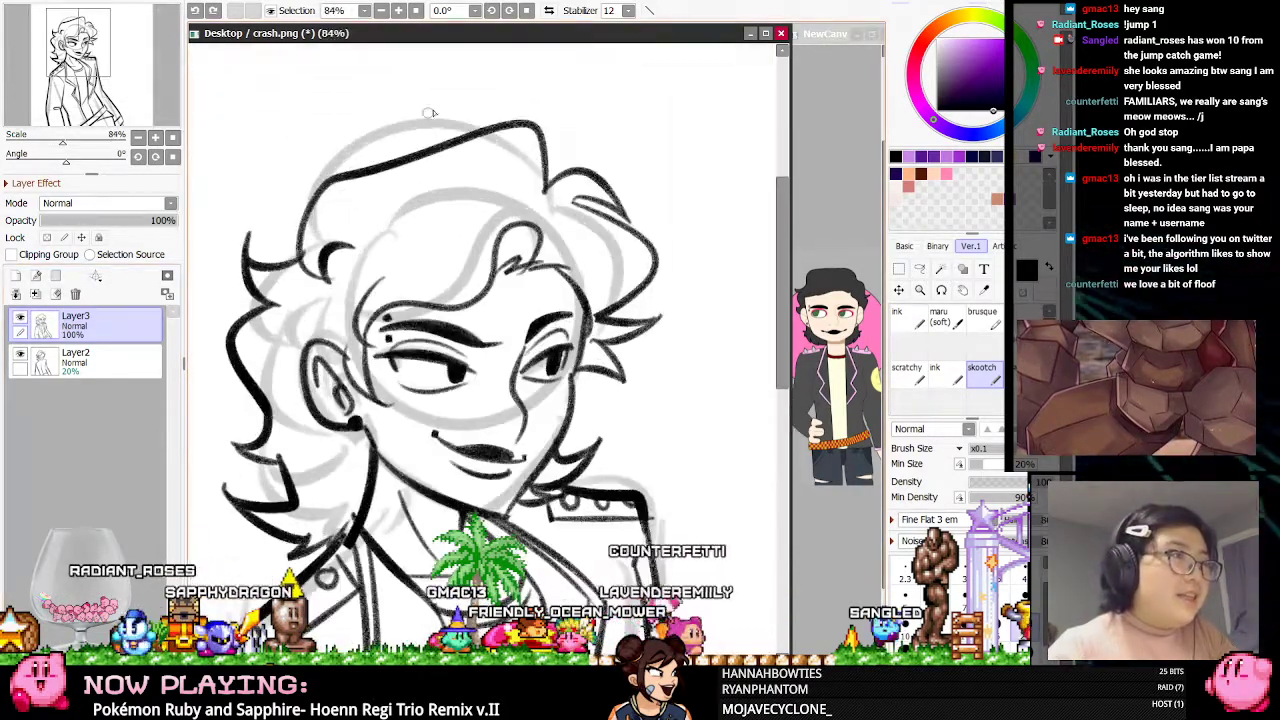
left_click(549, 10)
scroll(490, 217, "down", 4)
scroll(602, 152, "up", 4)
scroll(603, 151, "down", 1)
scroll(373, 256, "up", 2)
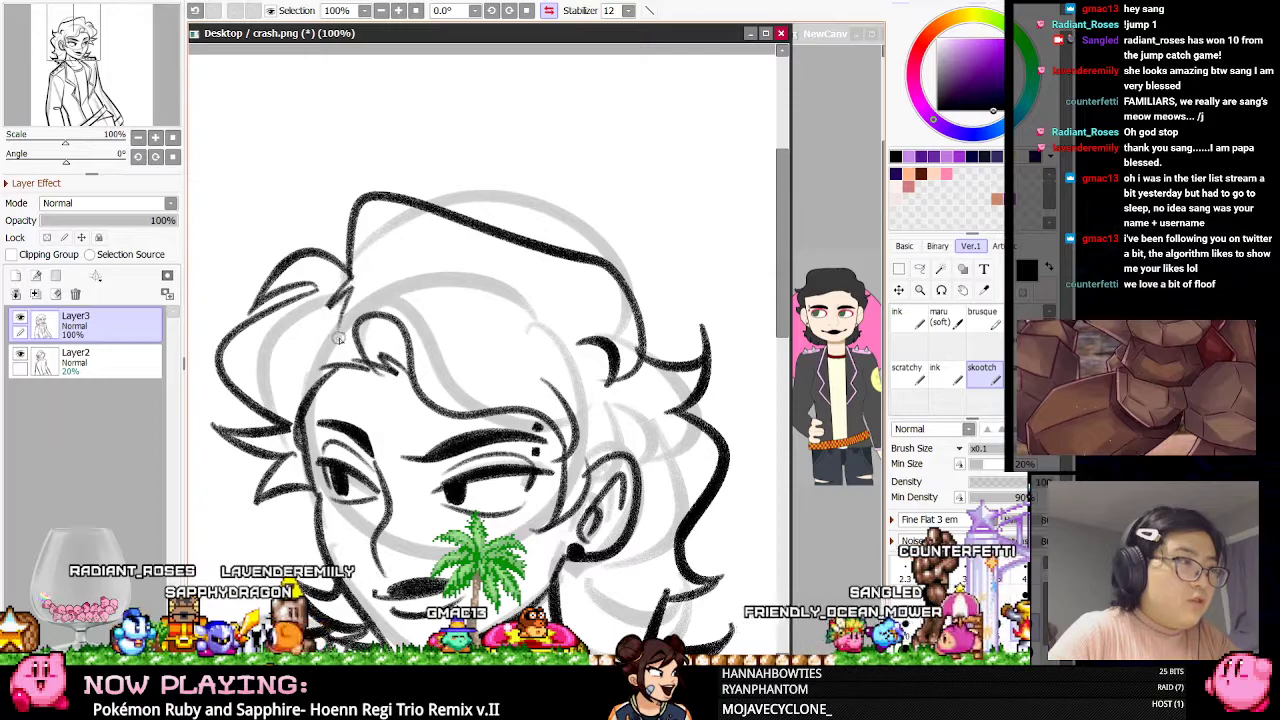
left_click(549, 10)
left_click(549, 10)
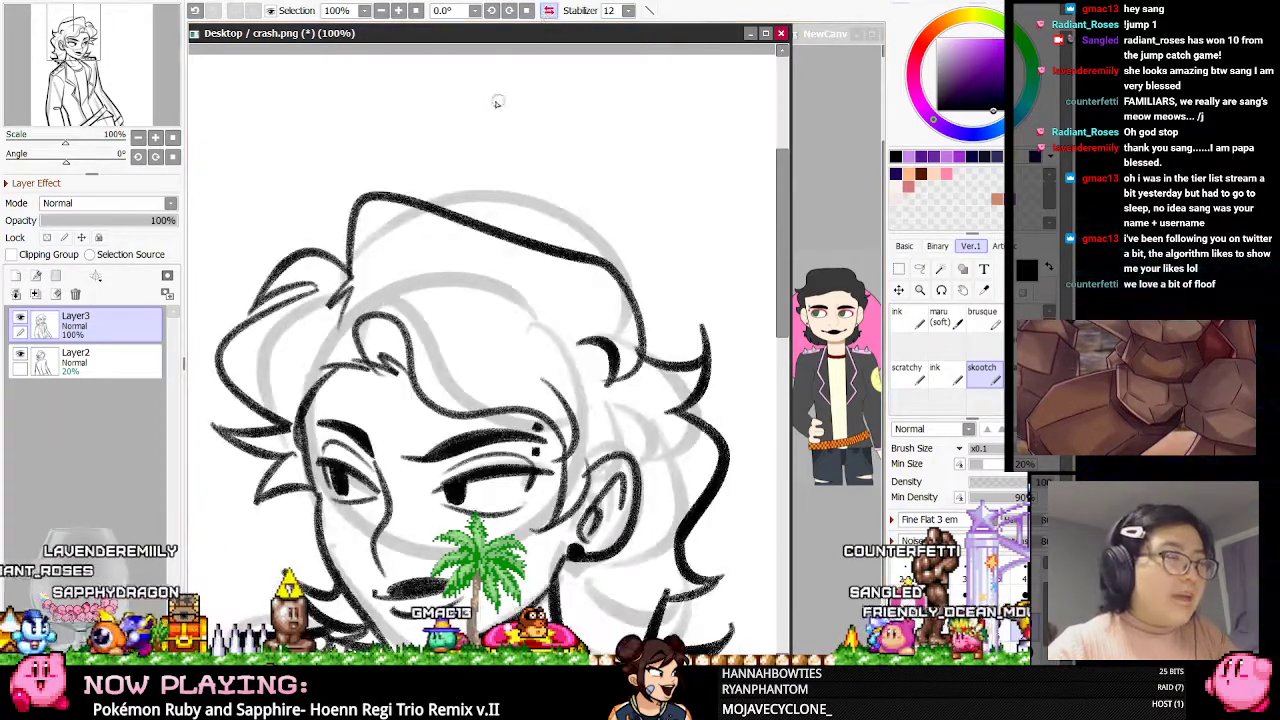
Add an extra pointed tuft to the hair at the back of the head in mirrored view, and restore the unmirrored view
scroll(451, 123, "down", 5)
scroll(454, 186, "up", 1)
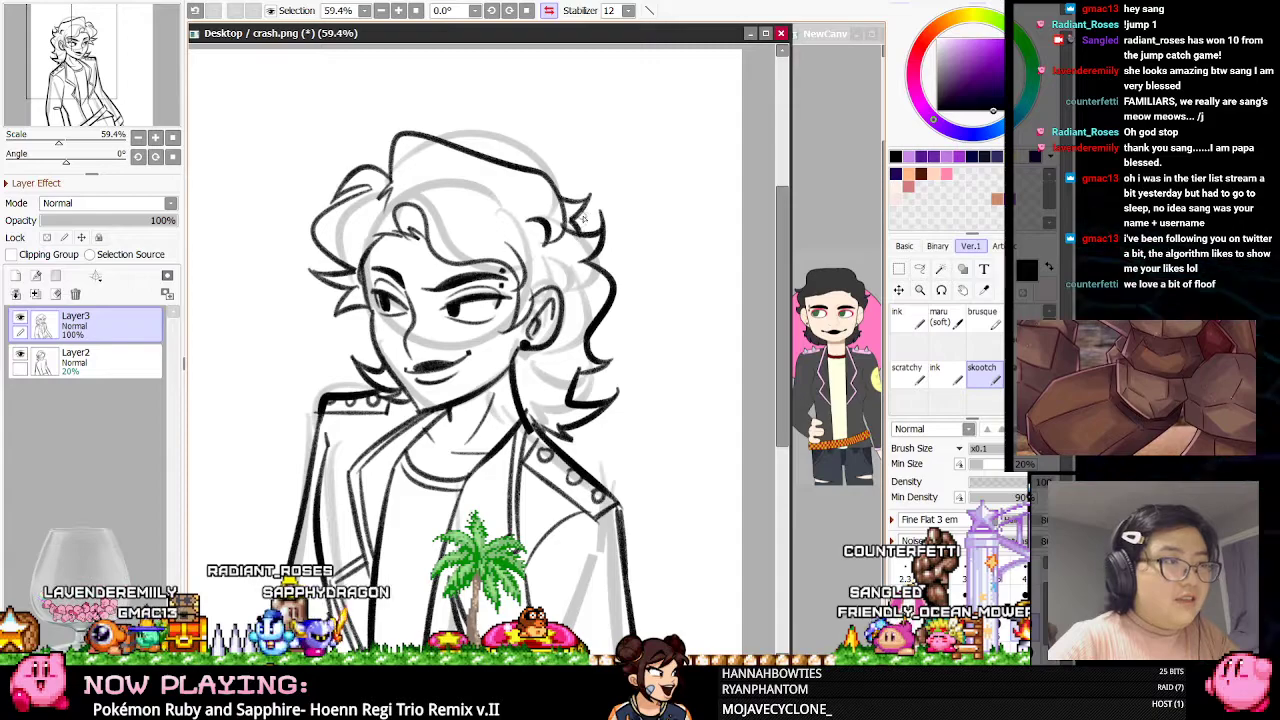
left_click(549, 11)
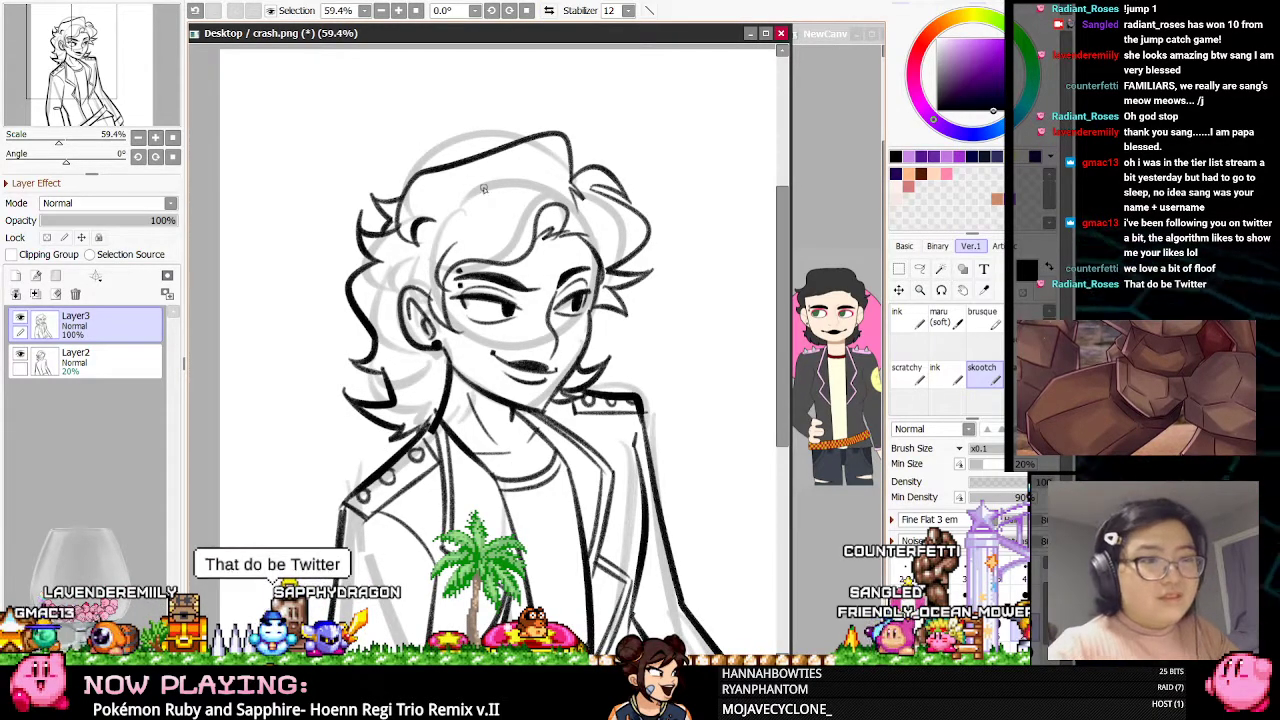
scroll(488, 187, "down", 5)
scroll(560, 262, "up", 3)
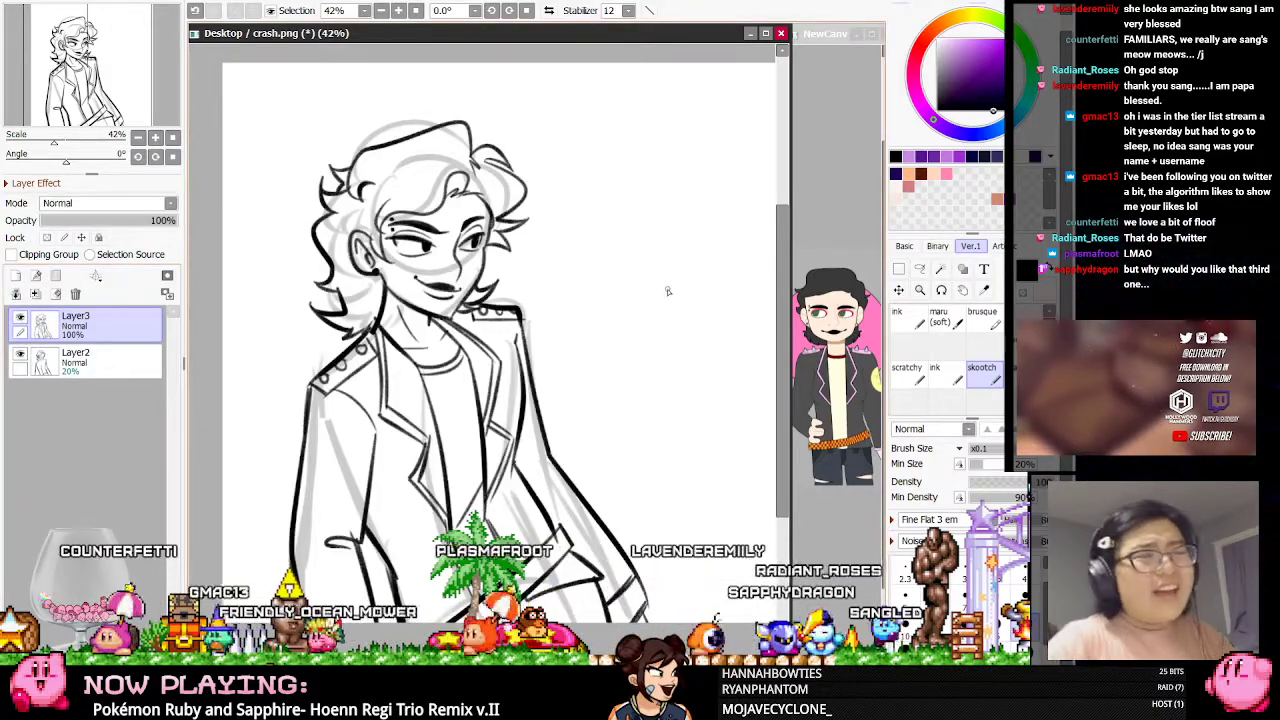
Compare the inked line art with the rough sketch at different magnifications, toggling Layer3's visibility off and on
scroll(603, 308, "down", 2)
scroll(618, 226, "up", 3)
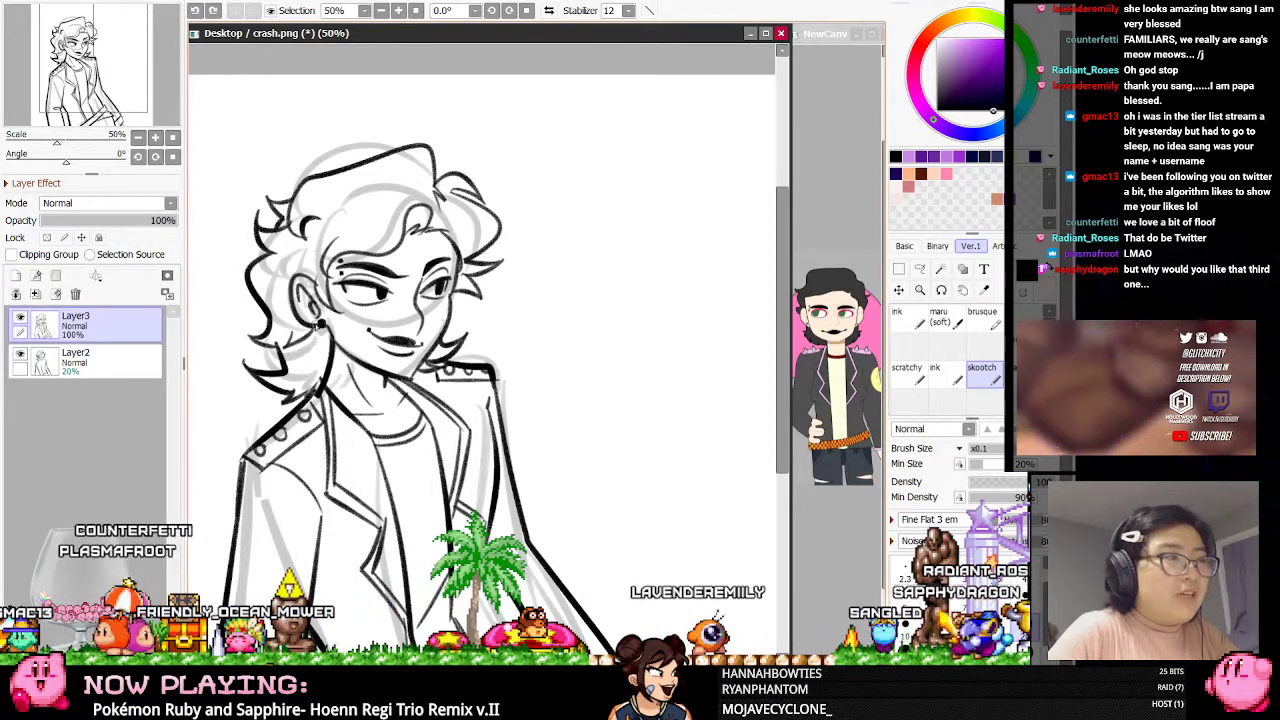
left_click(20, 316)
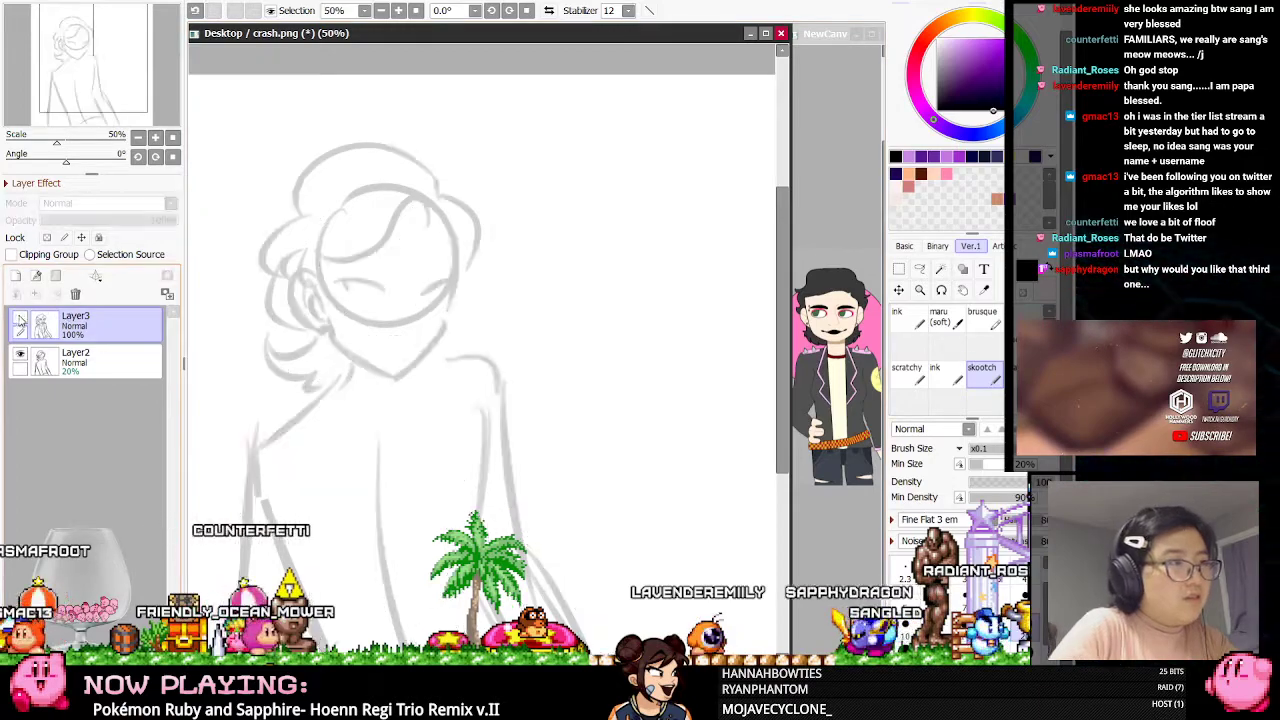
left_click(20, 316)
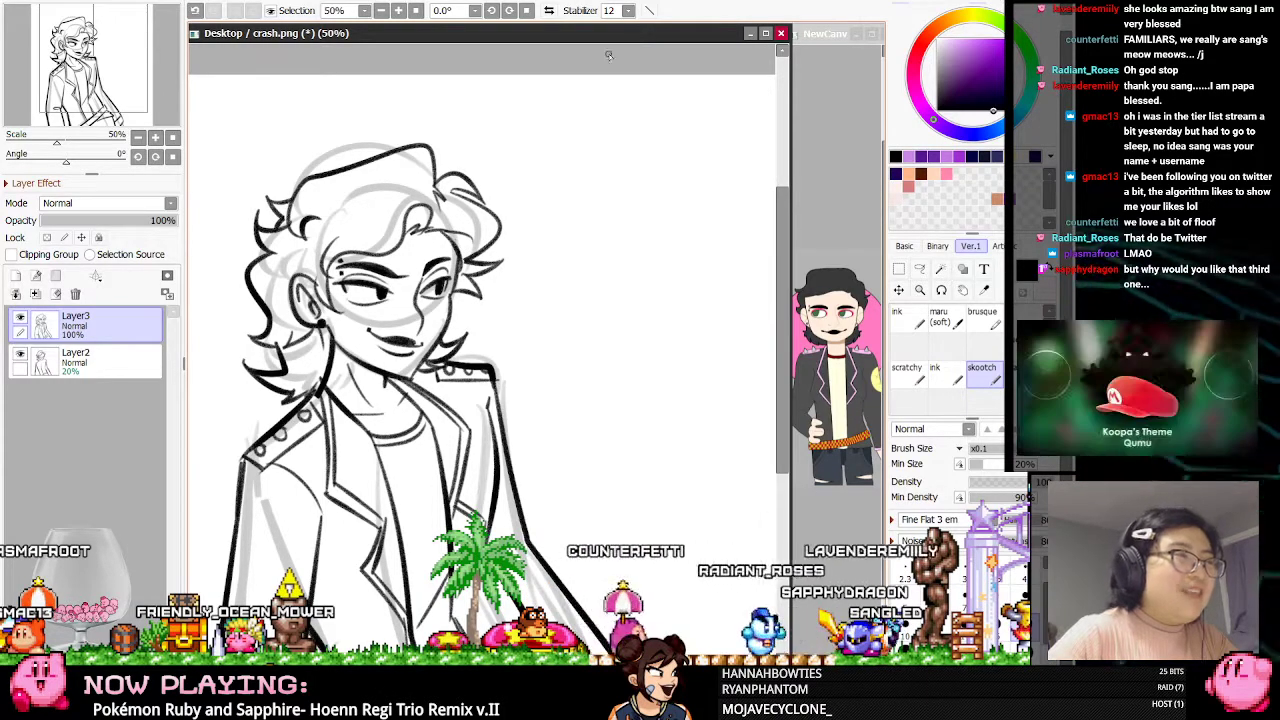
left_click(20, 318)
left_click(20, 318)
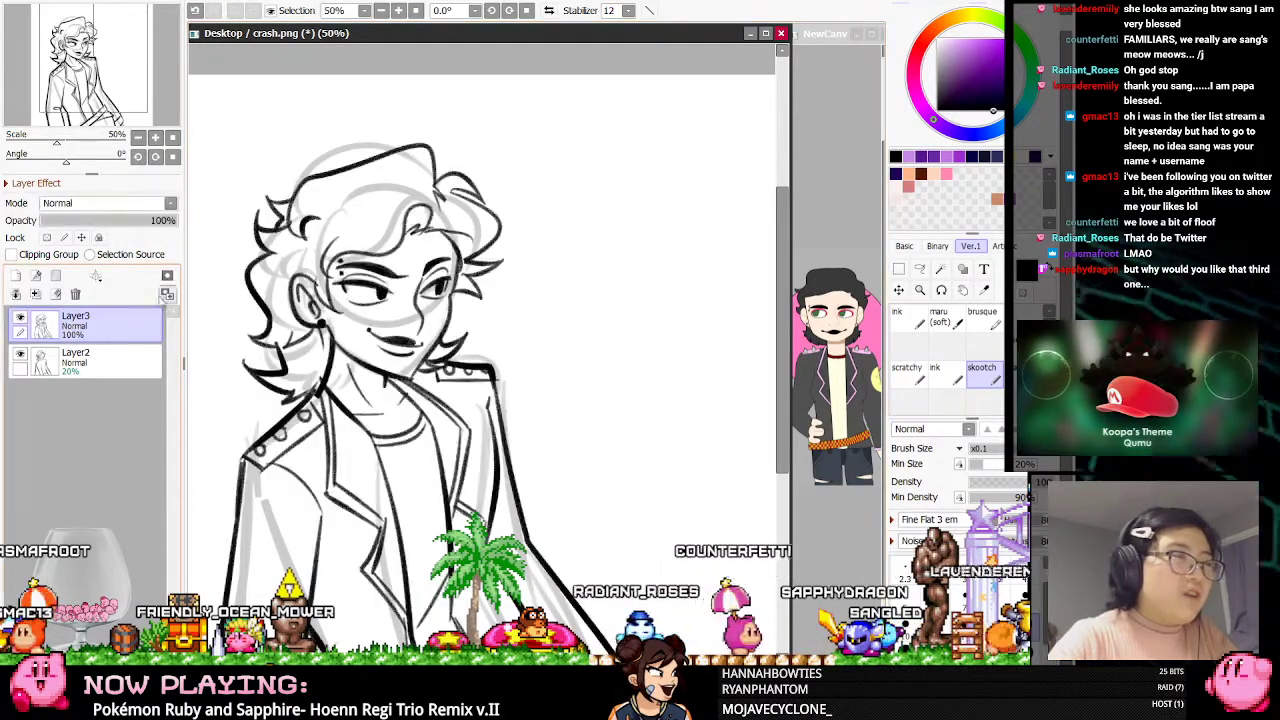
scroll(611, 177, "down", 3)
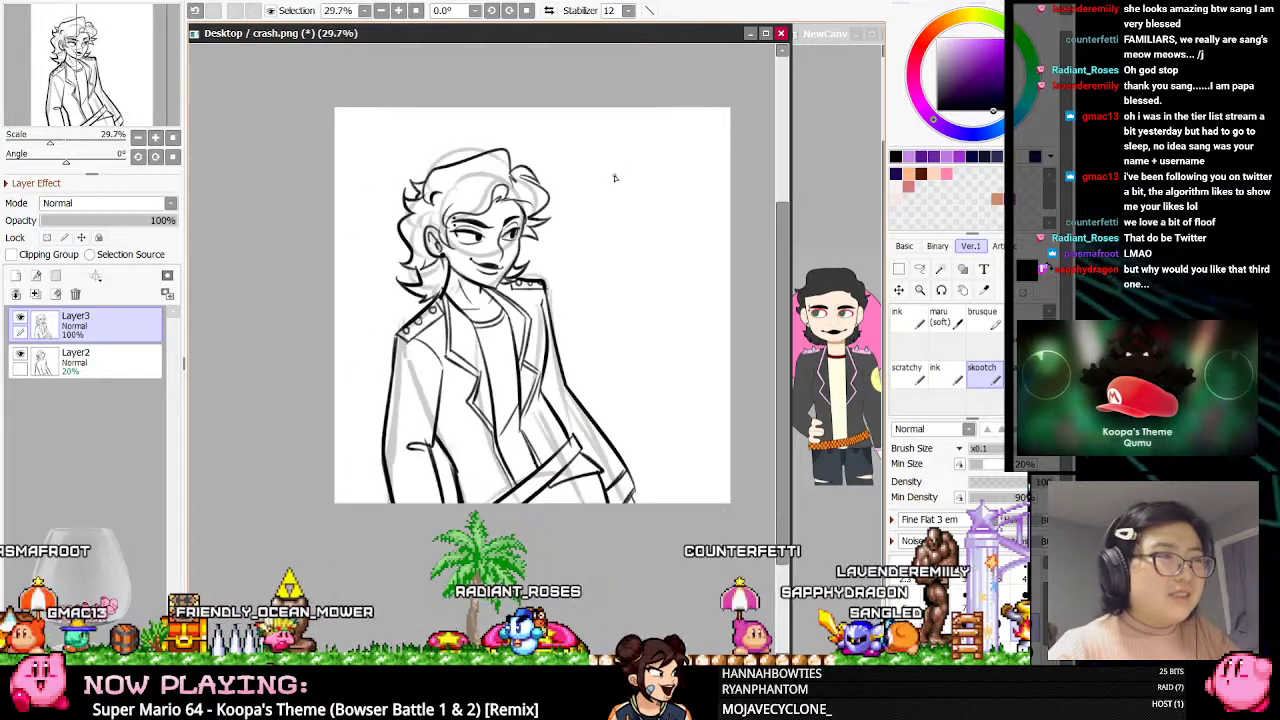
scroll(614, 177, "up", 2)
Touch up the ink around the sleeve cuffs with the eraser and return to the skootch brush
key("e")
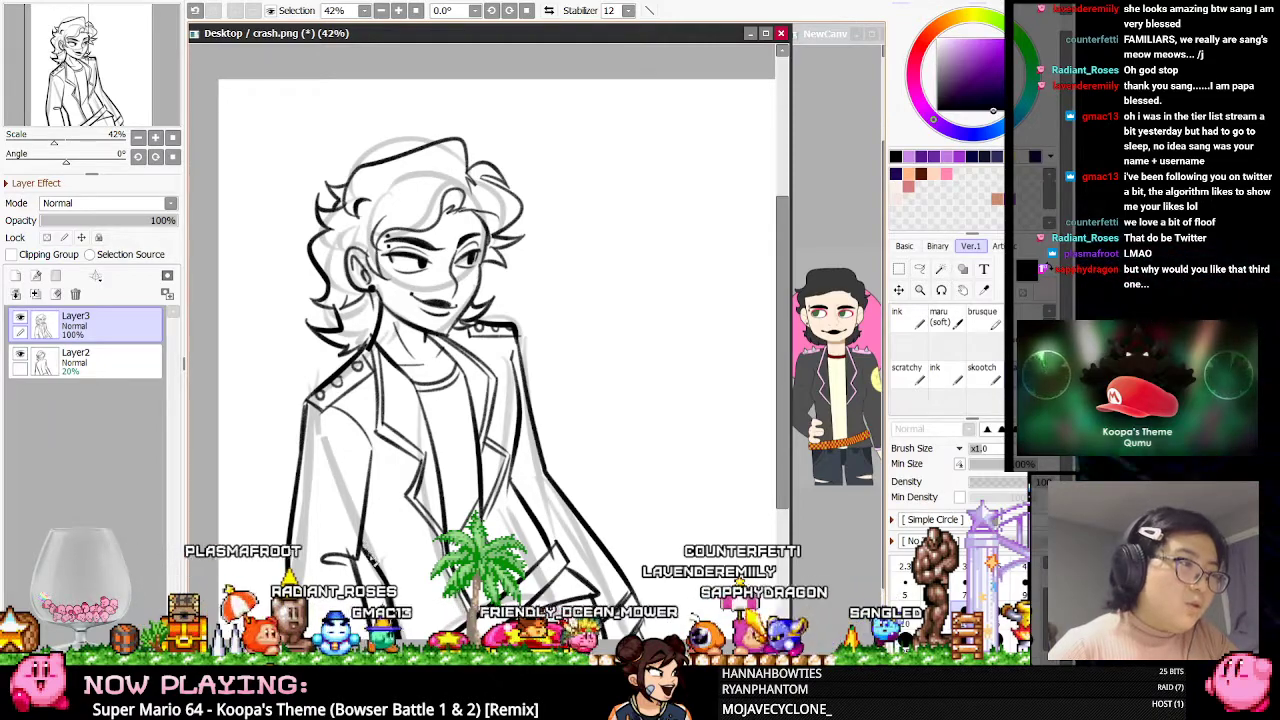
left_click(978, 366)
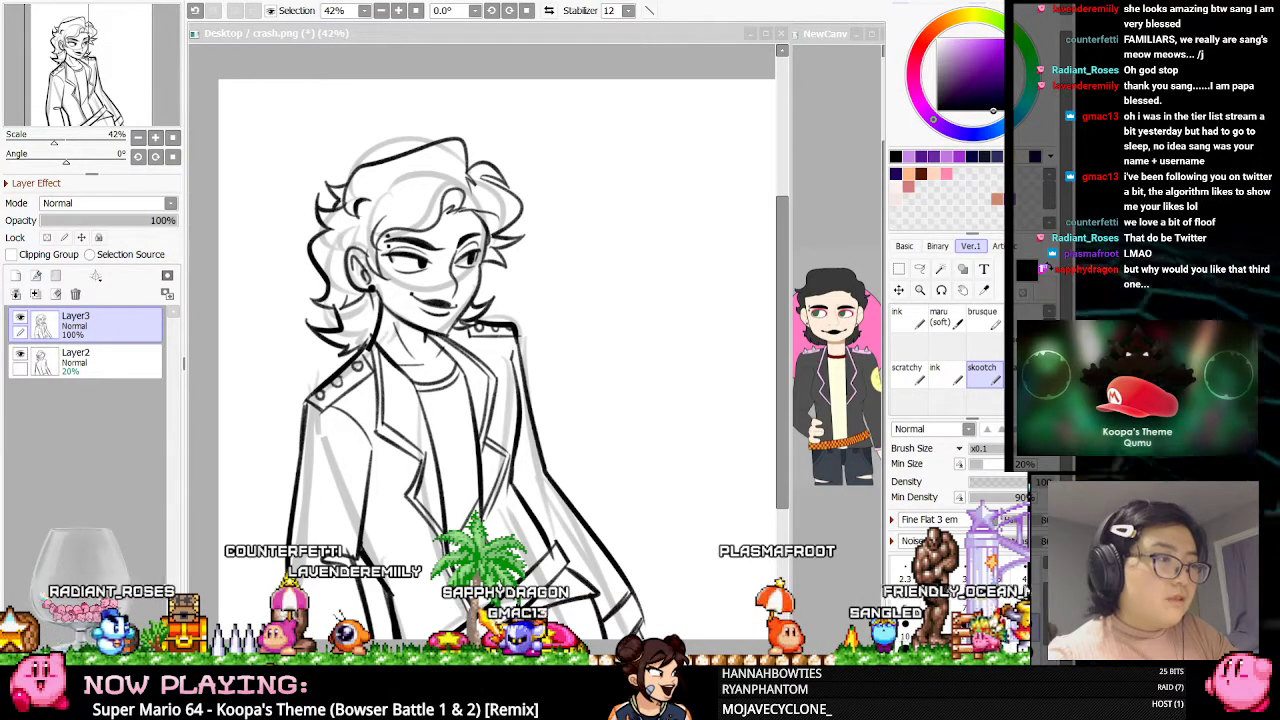
left_click(600, 190)
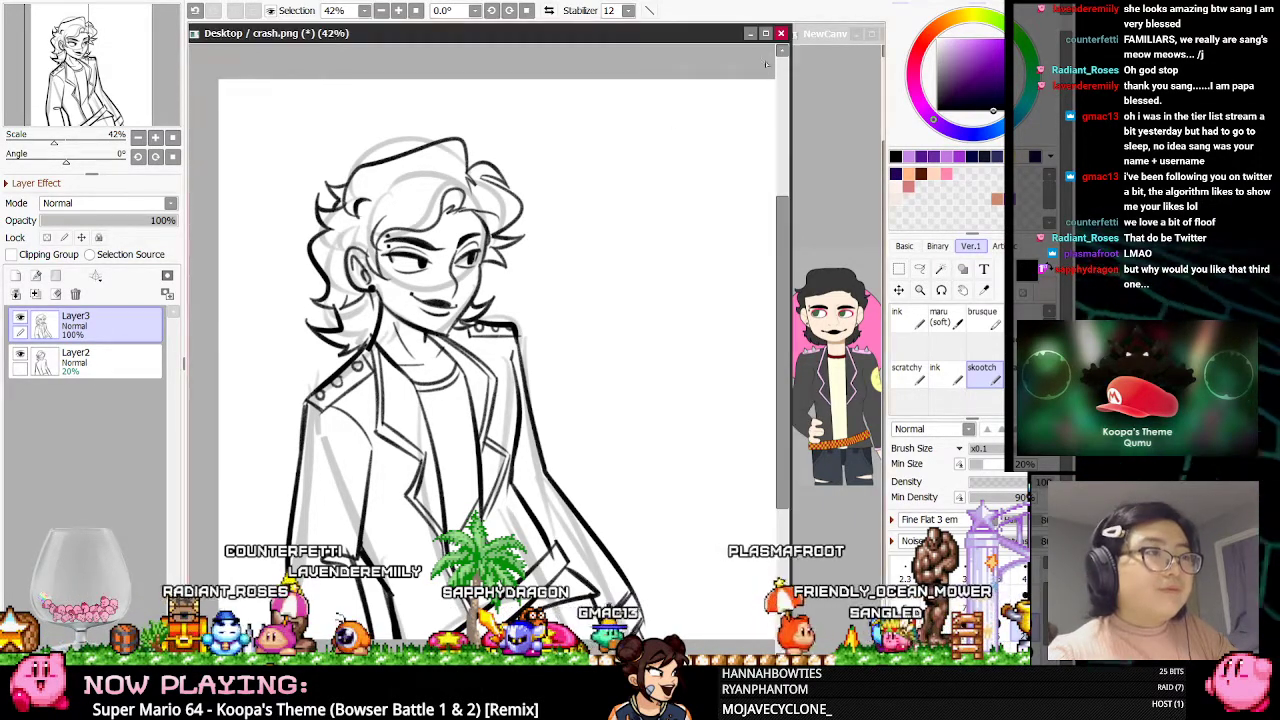
Delete the faded rough sketch layer, Layer2, keeping only the inked line art
scroll(600, 190, "down", 3)
scroll(593, 204, "up", 2)
left_click(145, 357)
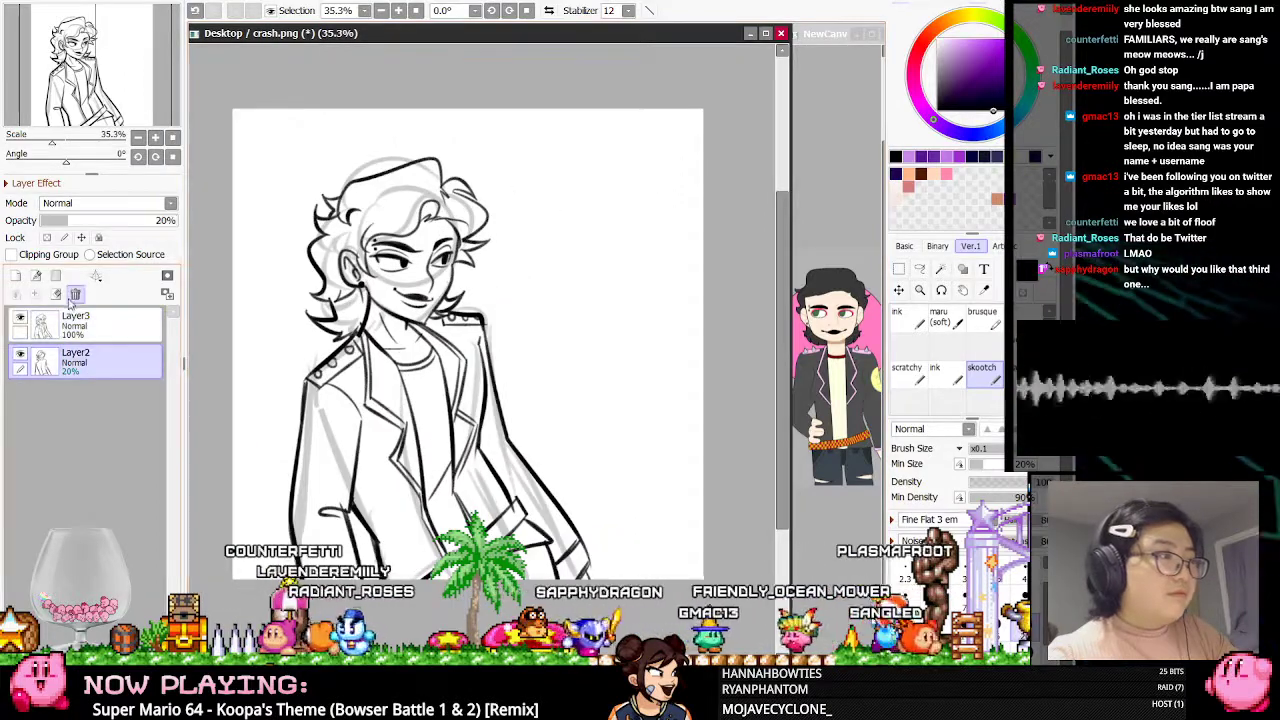
left_click(75, 294)
scroll(430, 288, "down", 1)
scroll(435, 199, "up", 1)
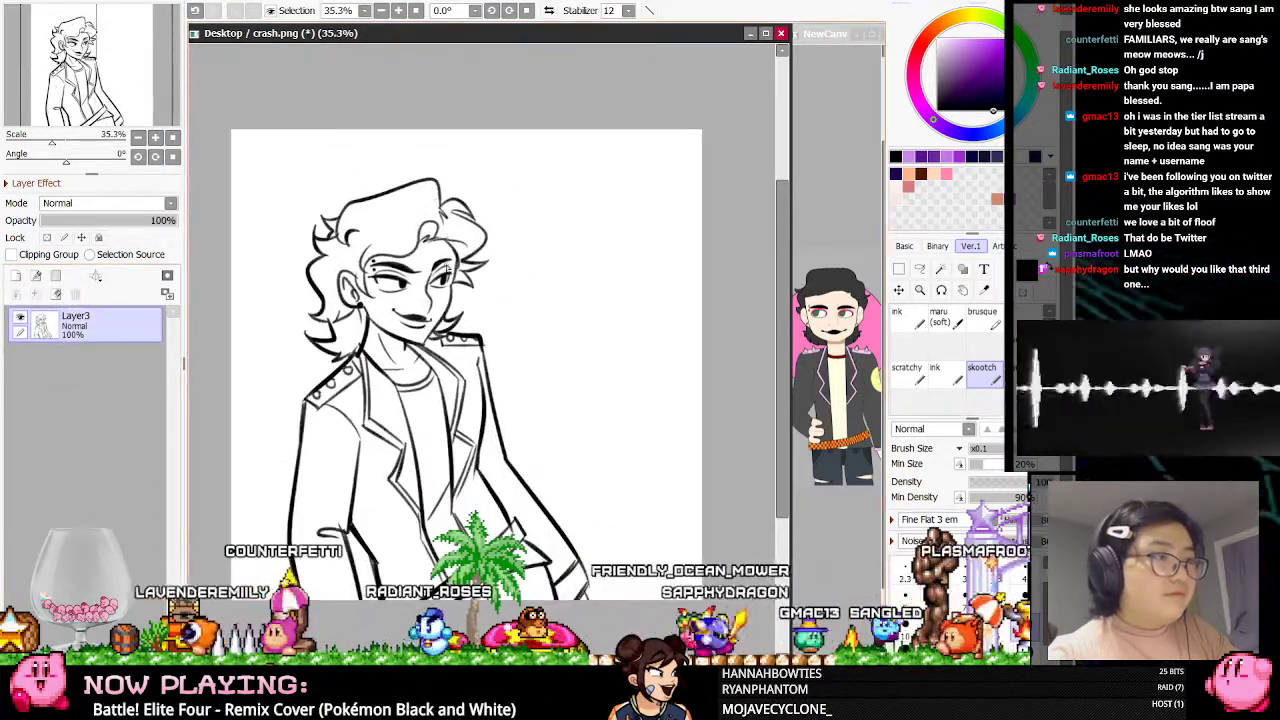
Check the line art's visibility and add a new empty layer beneath Layer3
scroll(475, 330, "down", 1)
scroll(491, 324, "up", 1)
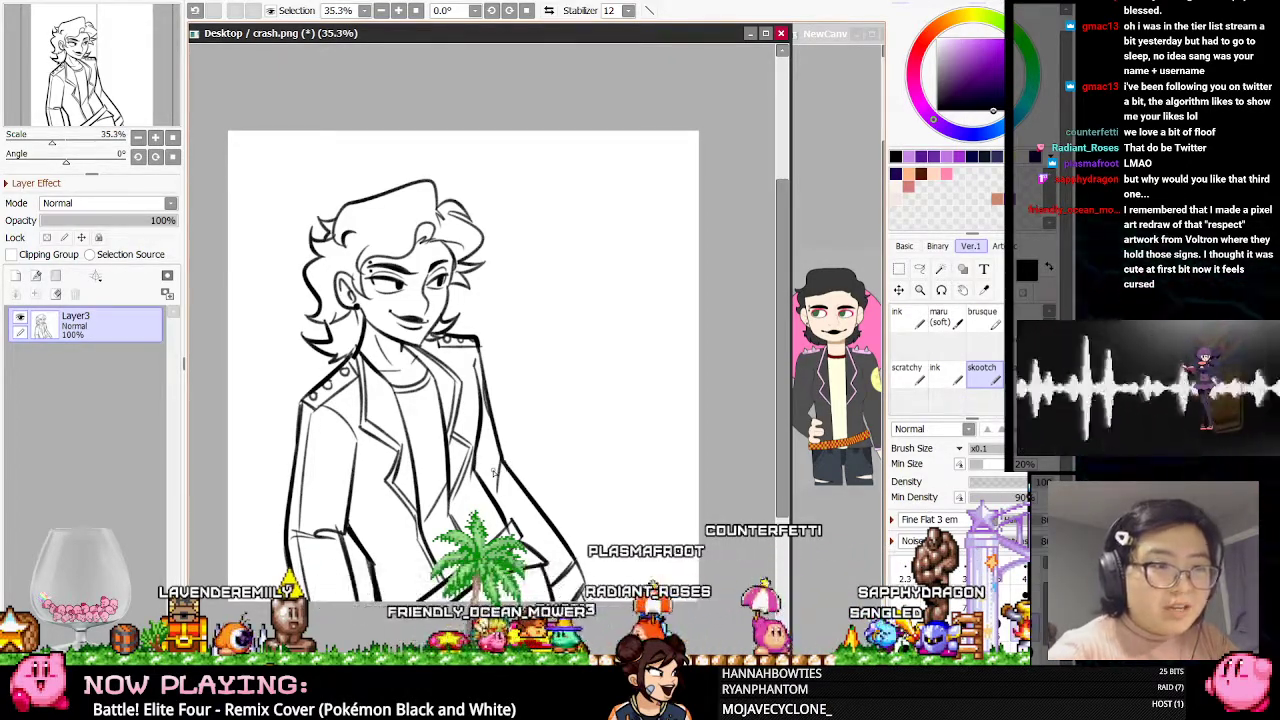
scroll(463, 408, "down", 2)
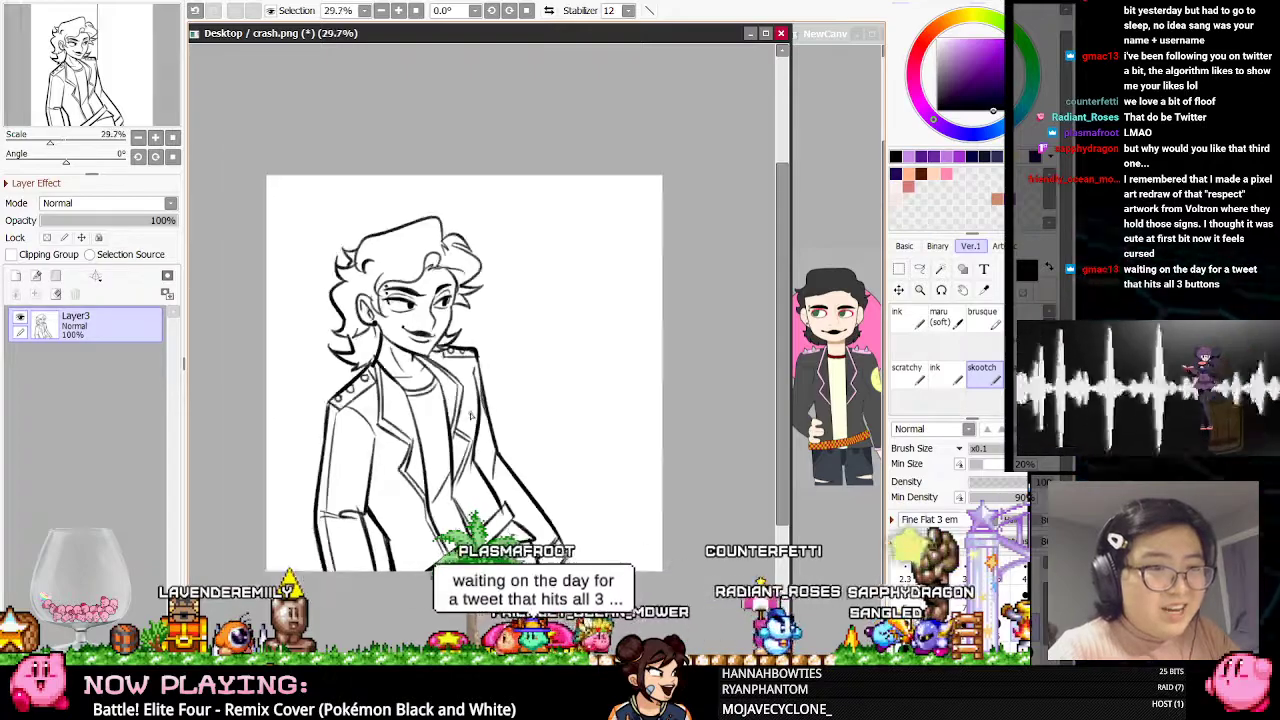
scroll(449, 372, "up", 3)
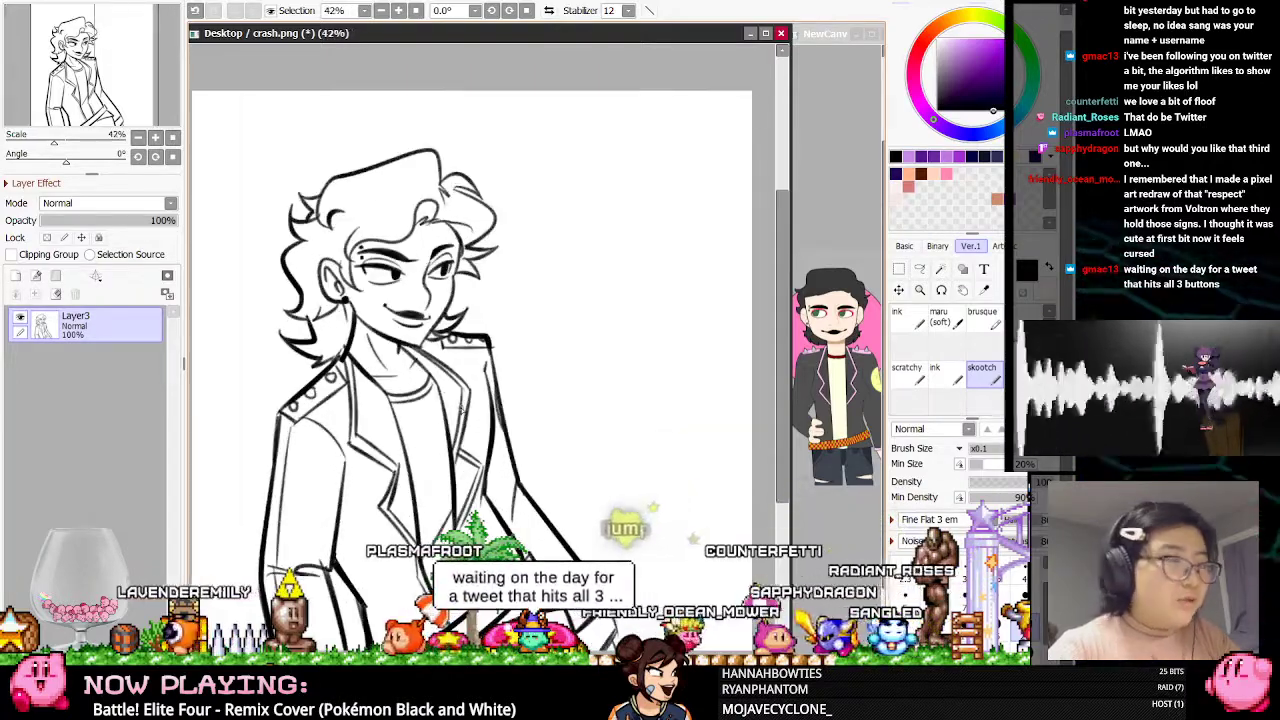
left_click(20, 317)
left_click(20, 317)
left_click(20, 317)
left_click(20, 317)
left_click(16, 276)
left_click_drag(50, 325, 54, 380)
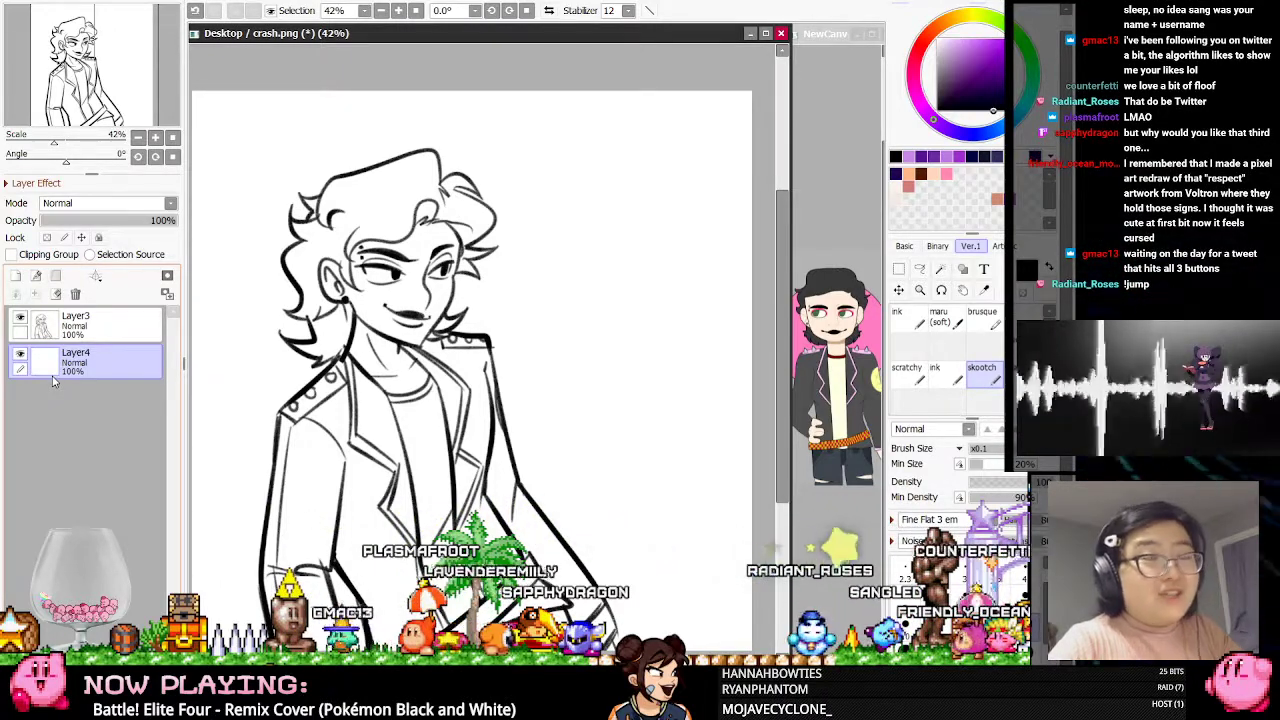
Check the face up close in mirrored view, make Layer3 active with the skootch brush, and restore the unmirrored view
scroll(443, 257, "down", 2)
scroll(443, 257, "up", 3)
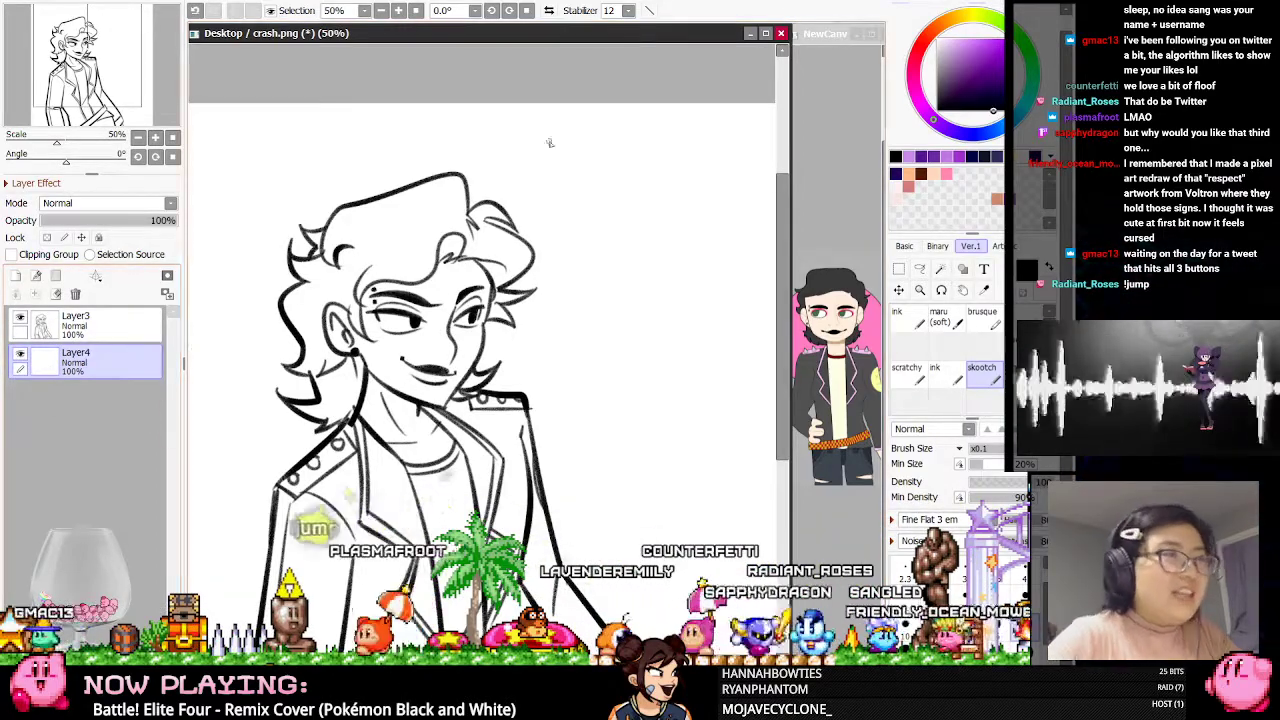
left_click(547, 10)
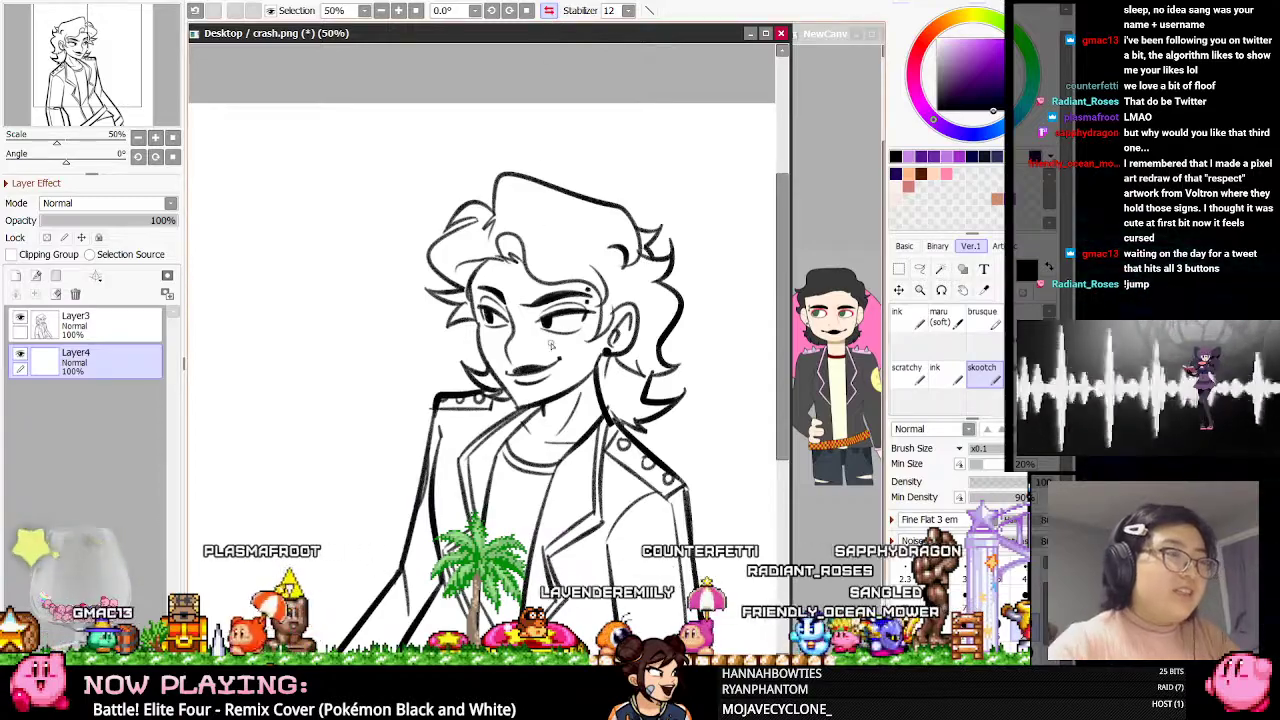
scroll(561, 266, "up", 1)
scroll(561, 266, "up", 1)
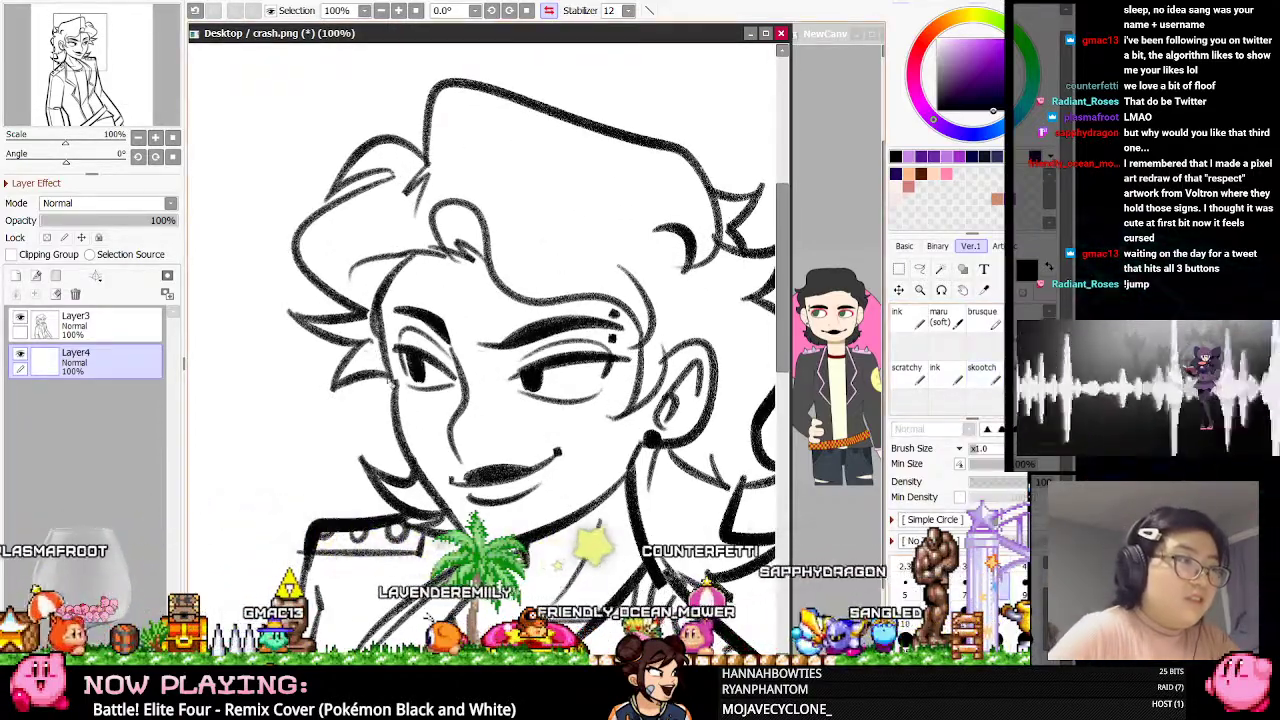
left_click(117, 329)
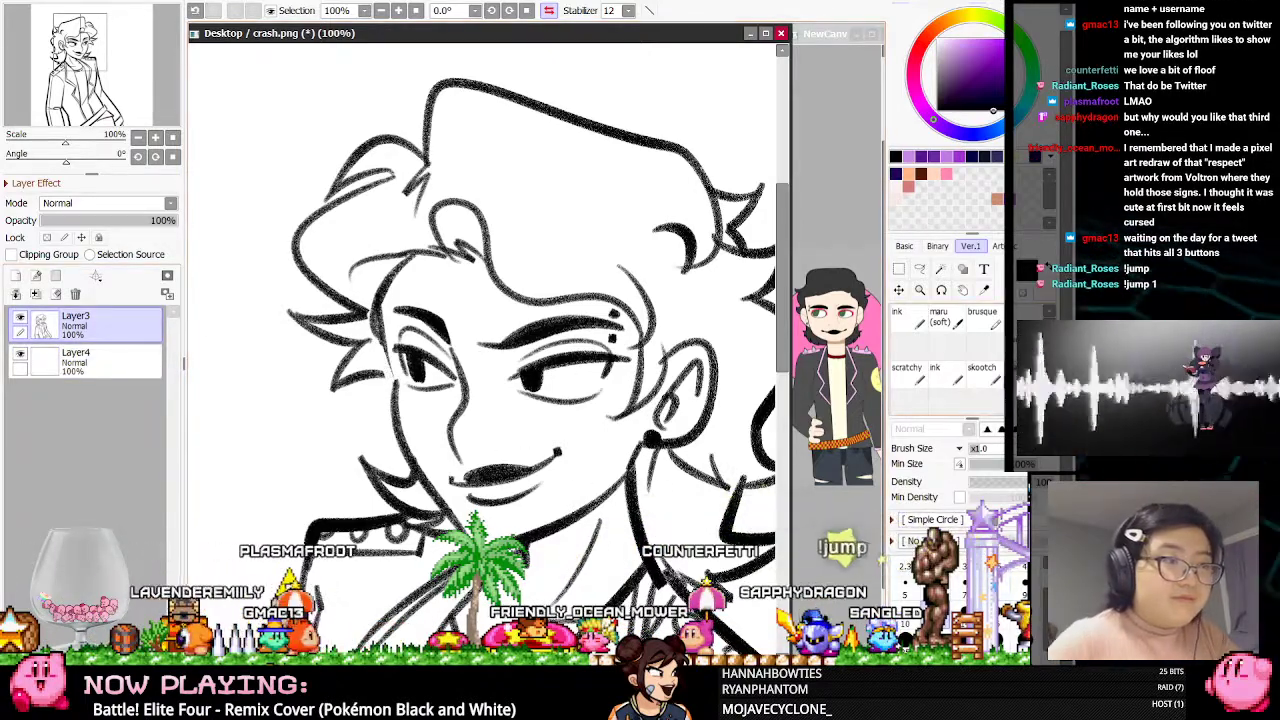
left_click(984, 374)
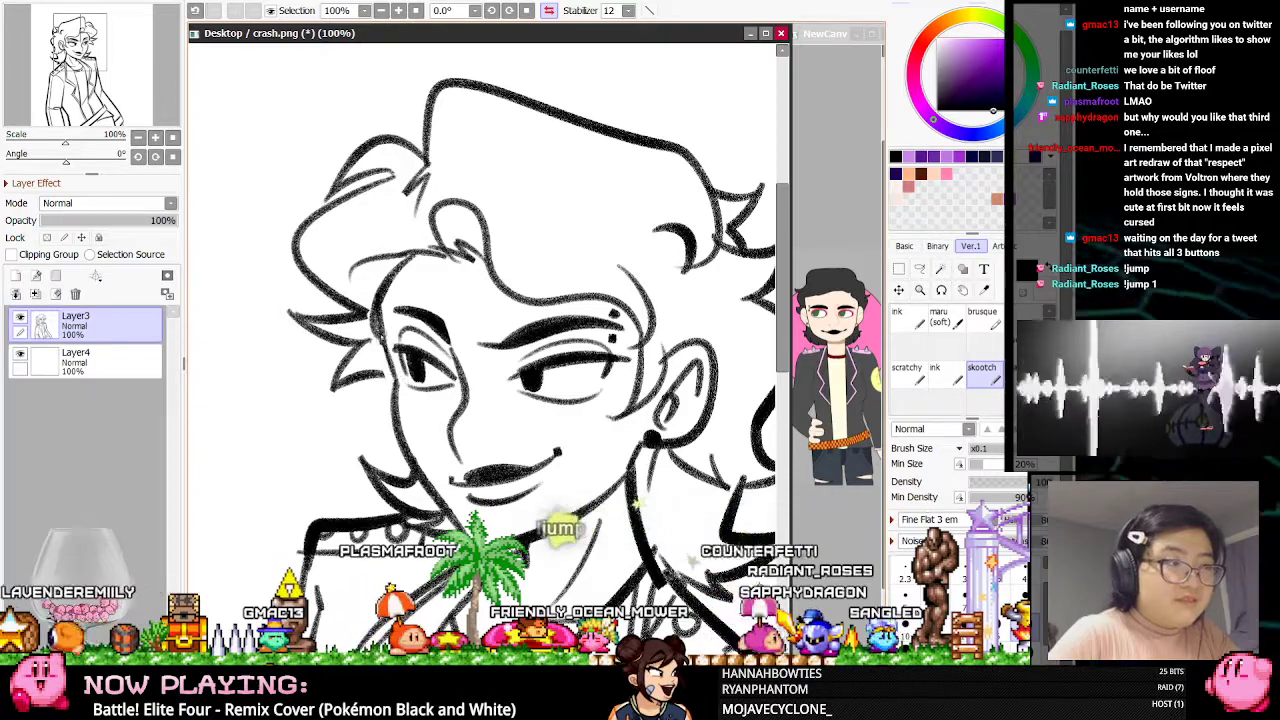
scroll(549, 373, "down", 4)
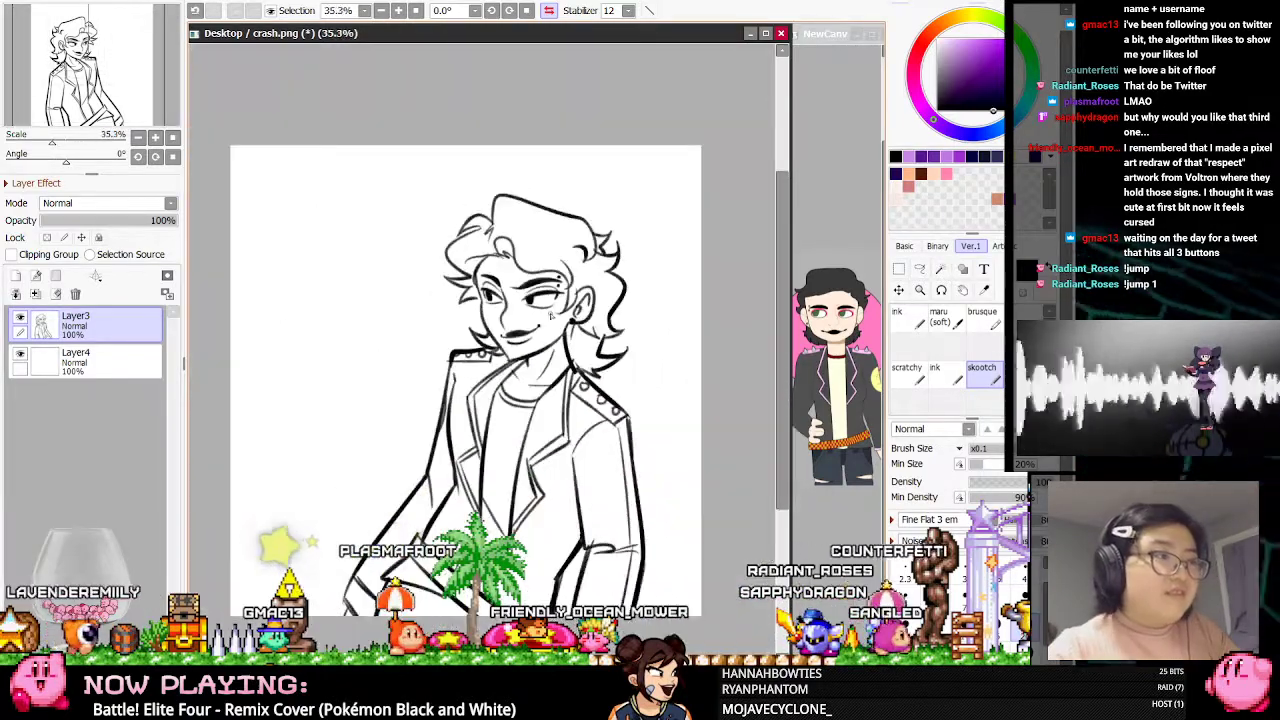
left_click(549, 10)
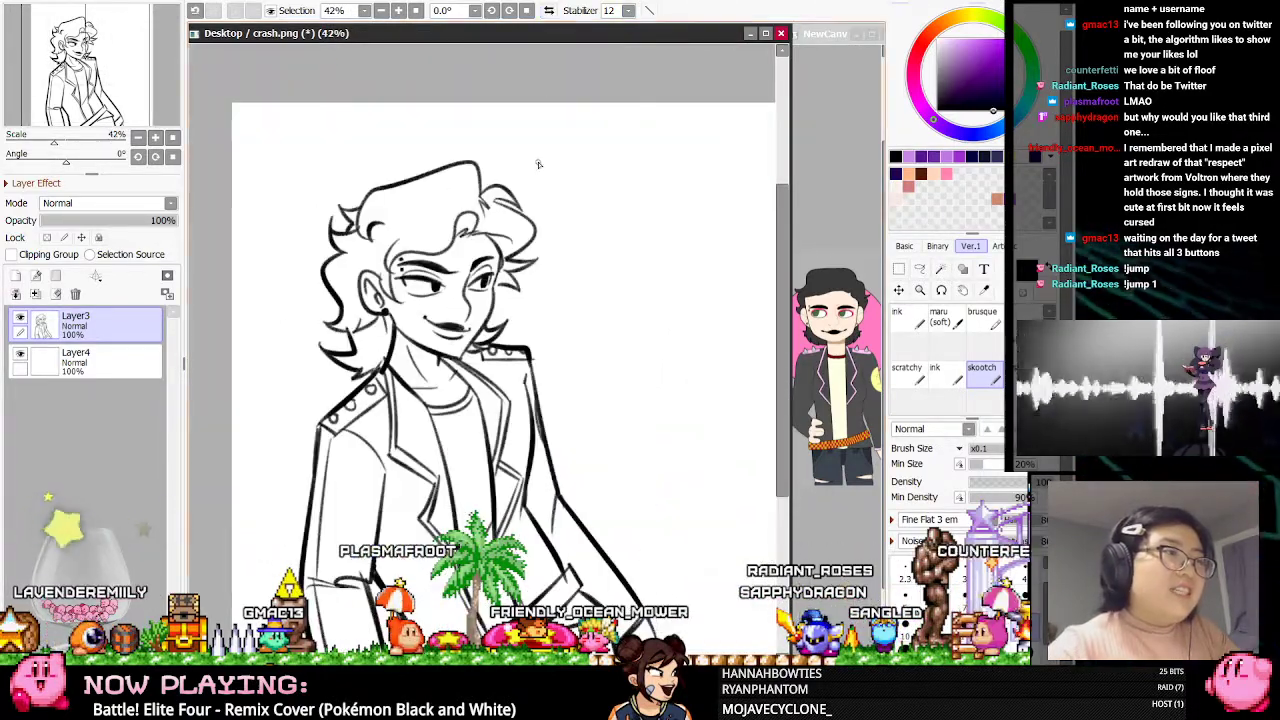
Nudge the whole inked figure on Layer3 slightly upward on the canvas
scroll(516, 274, "down", 2)
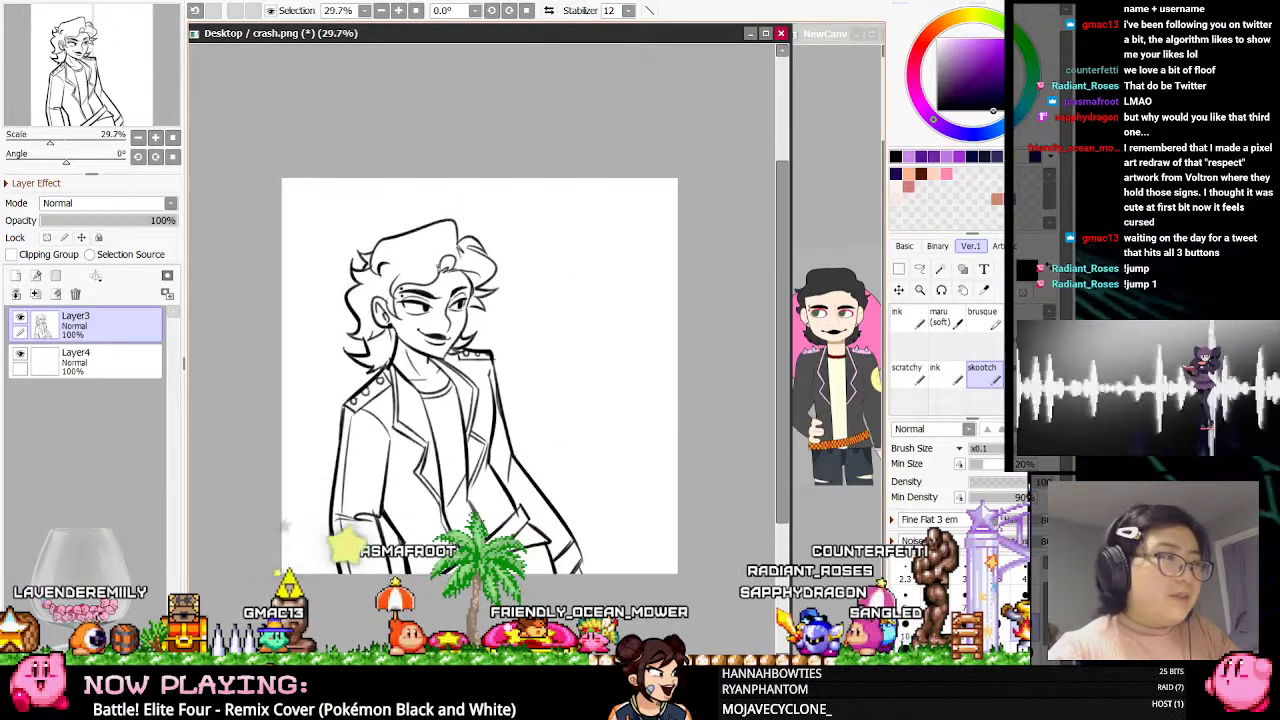
key("ctrl+Up")
key("ctrl+Up")
key("ctrl+Up")
key("ctrl+Up")
key("ctrl+Up")
key("ctrl+Up")
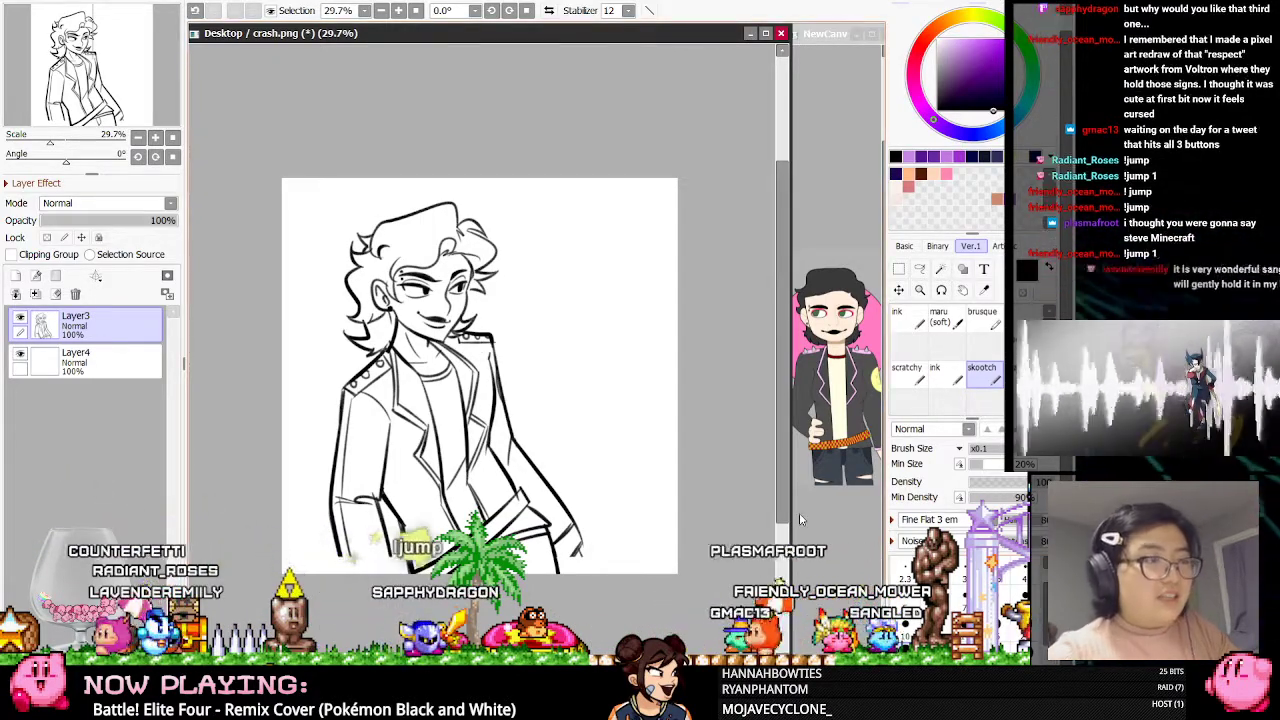
Extend the inked sleeves down to the canvas's lower edge, clean up the jacket lines with the eraser, and return to the skootch brush
scroll(483, 432, "up", 1)
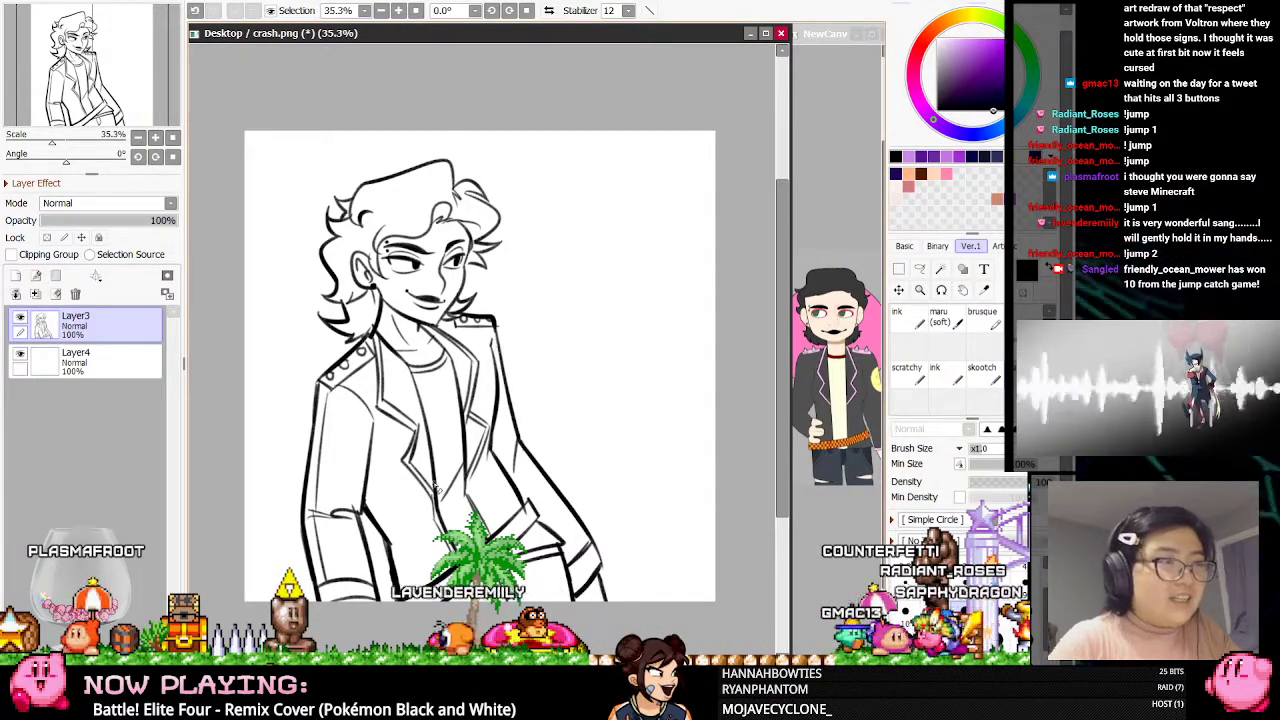
scroll(440, 475, "up", 1)
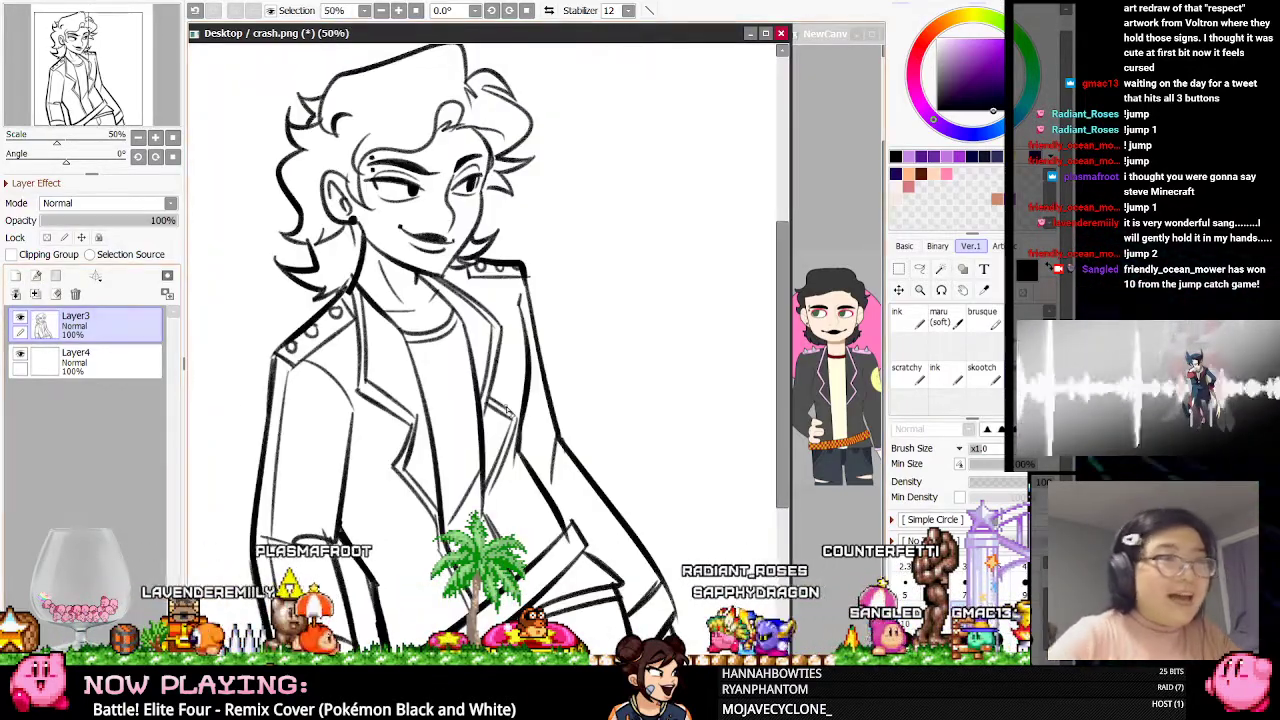
scroll(688, 537, "down", 1)
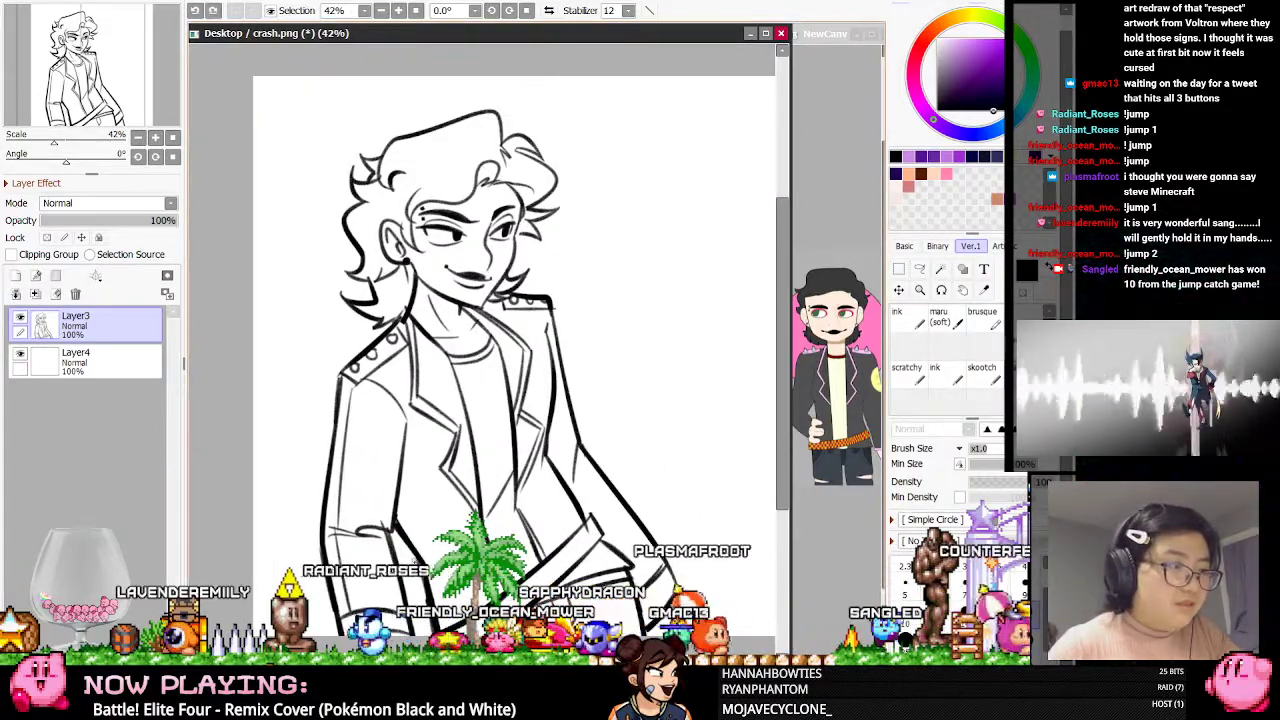
key("b")
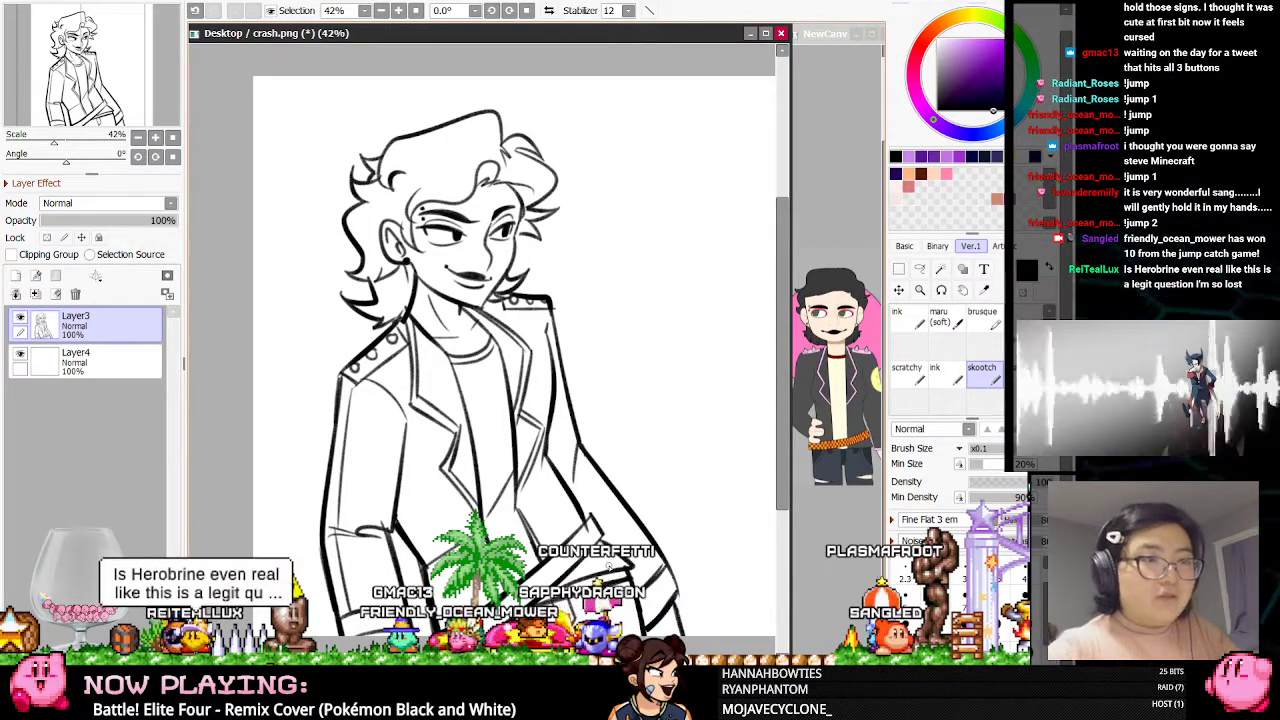
Make Layer4 active, sample the pink background colour from the reference character's canvas, adjust its hue, and return to crash.png
scroll(532, 489, "down", 2)
scroll(583, 469, "up", 2)
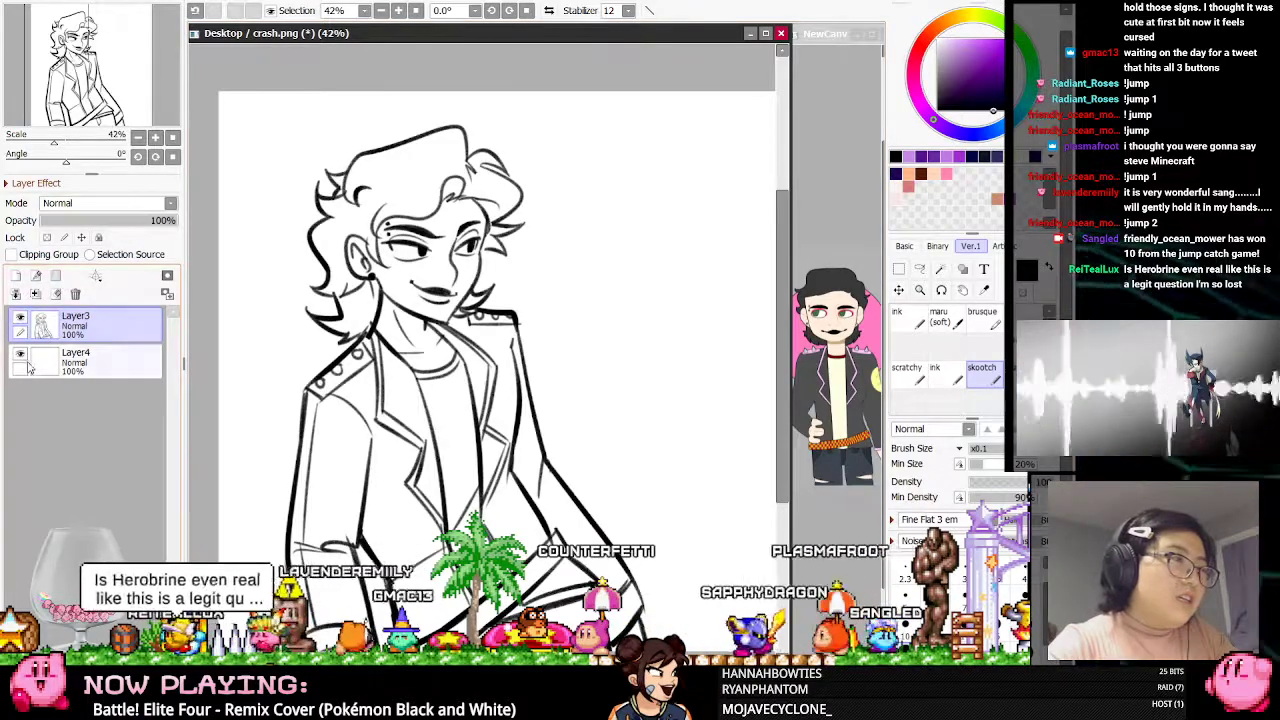
left_click(75, 362)
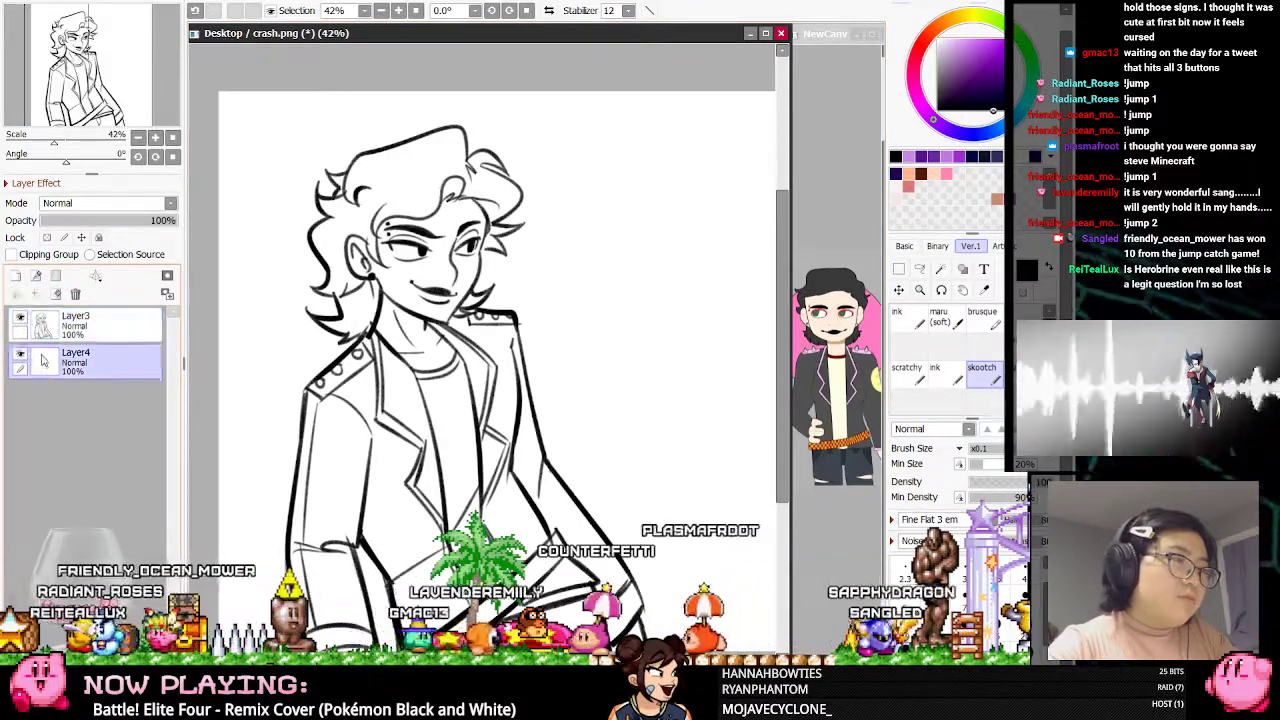
key("alt")
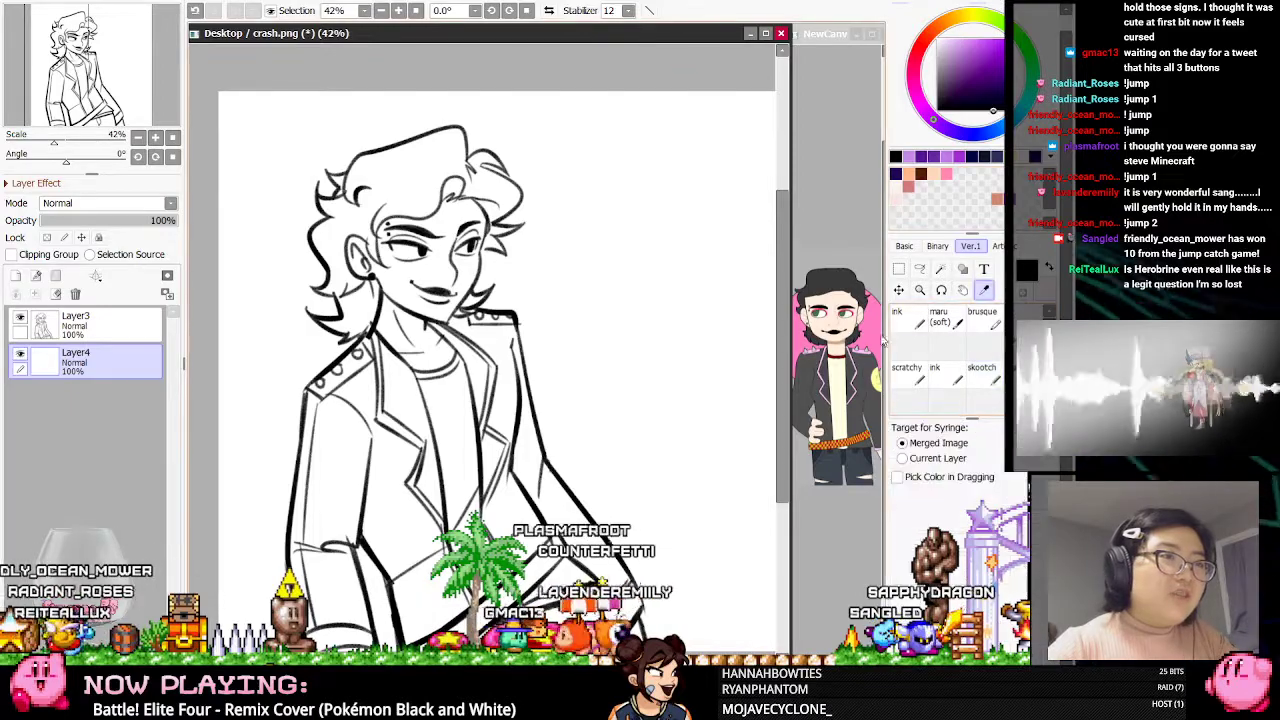
left_click(868, 345)
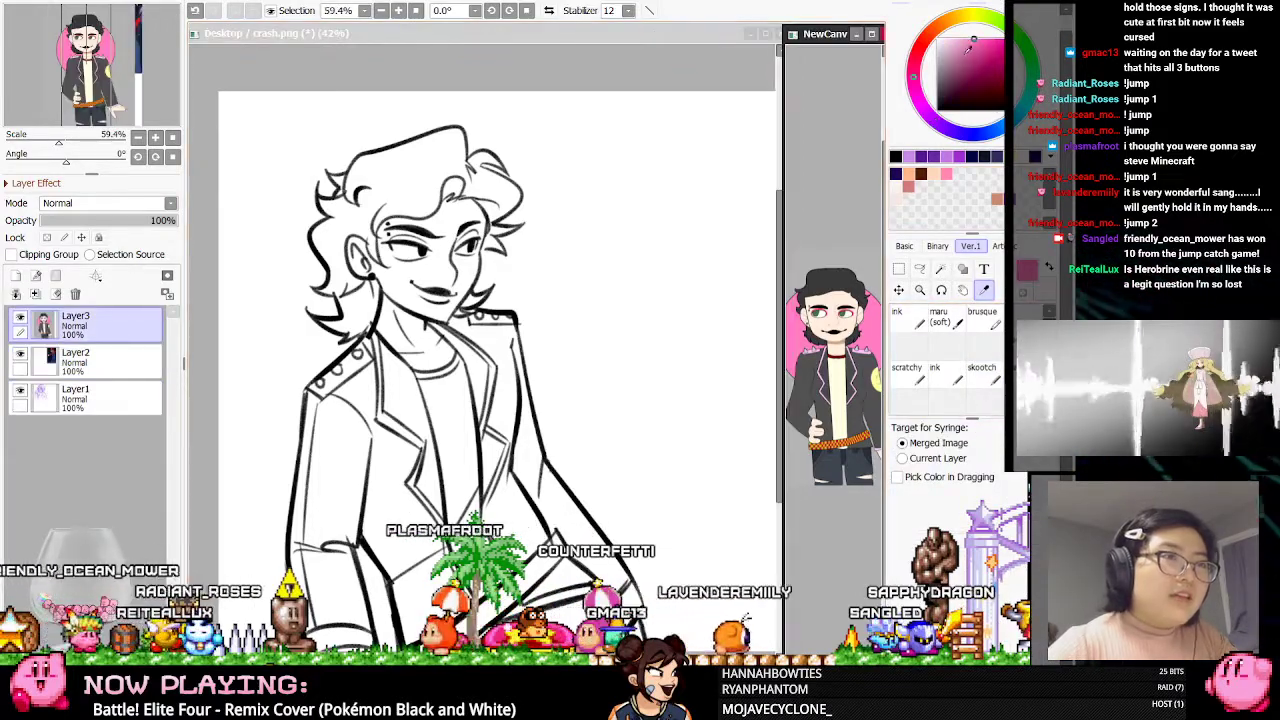
left_click(912, 88)
left_click(714, 40)
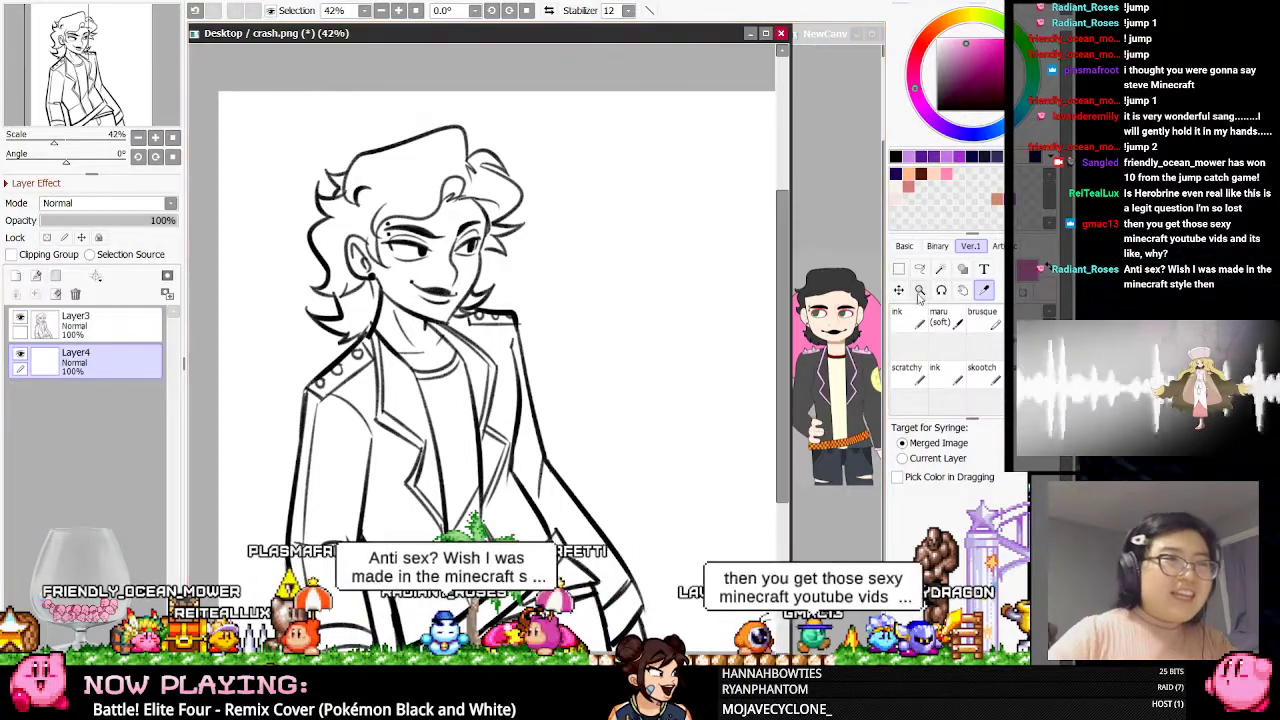
left_click(911, 319)
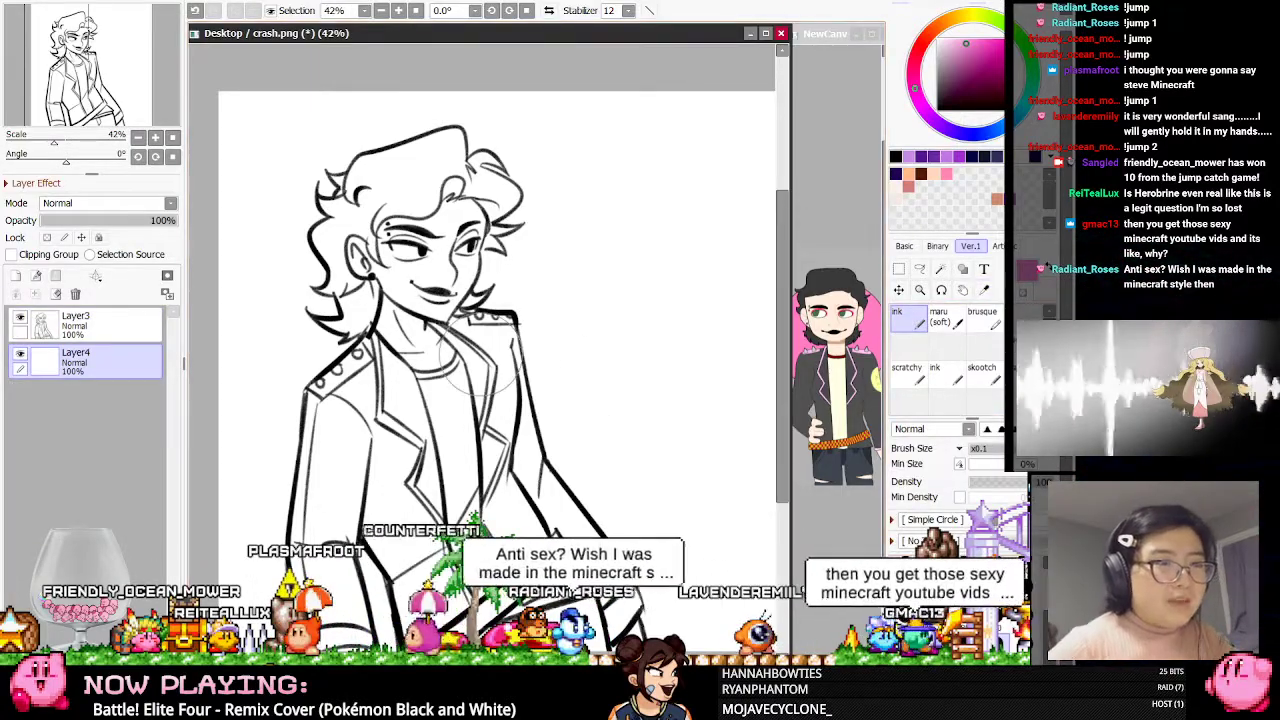
left_click_drag(430, 210, 410, 275)
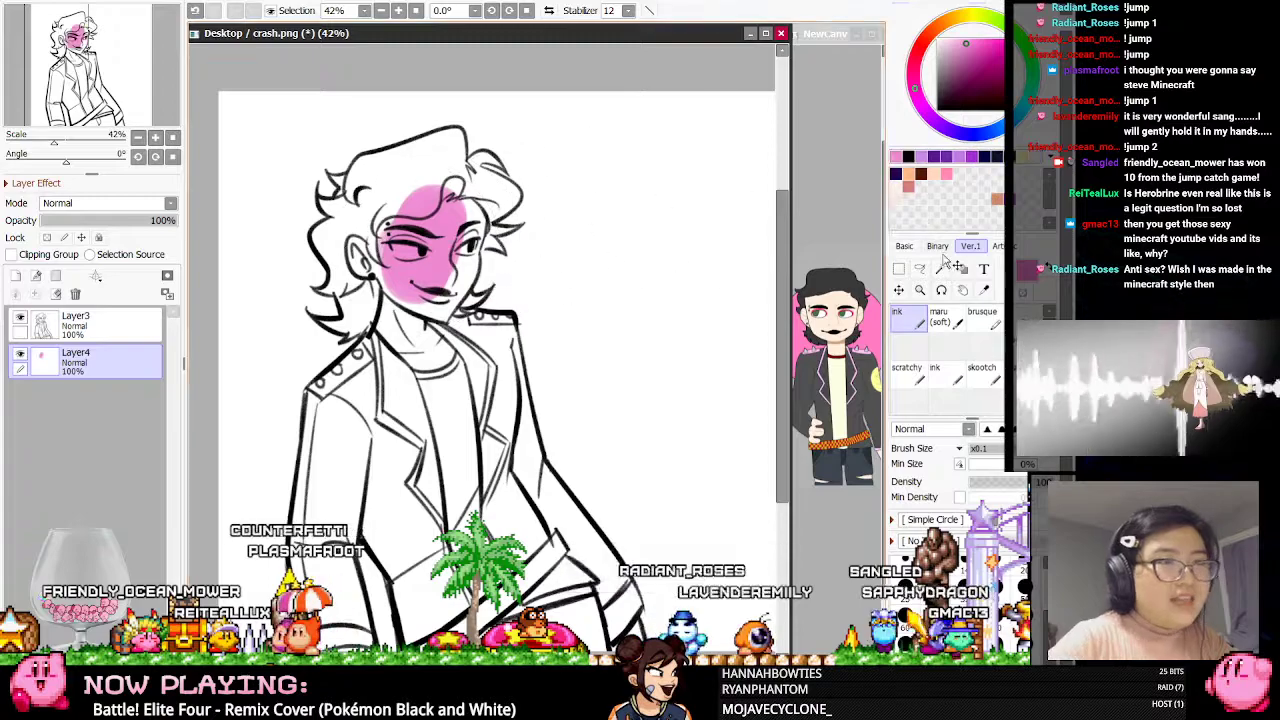
key("ctrl+z")
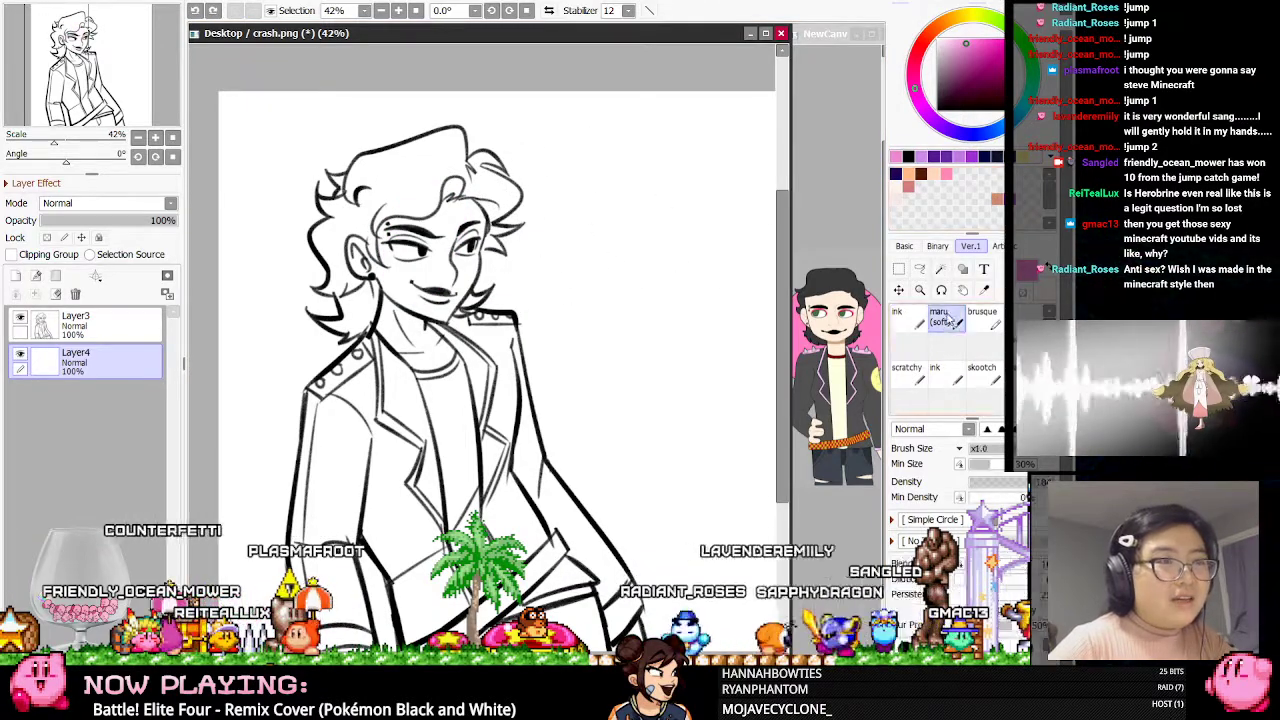
Paint flat pink under the face, hair, jacket and trousers on Layer4 with the maru (soft) brush
mouse_move(425, 230)
left_mouse_down()
mouse_move(400, 260)
mouse_move(436, 215)
mouse_move(446, 291)
mouse_move(456, 240)
left_mouse_up()
mouse_move(462, 325)
left_mouse_down()
mouse_move(428, 366)
mouse_move(472, 336)
mouse_move(456, 343)
mouse_move(470, 420)
mouse_move(500, 470)
mouse_move(510, 465)
mouse_move(485, 331)
mouse_move(515, 450)
left_mouse_up()
mouse_move(505, 300)
left_mouse_down()
mouse_move(500, 420)
mouse_move(600, 625)
mouse_move(572, 569)
left_mouse_up()
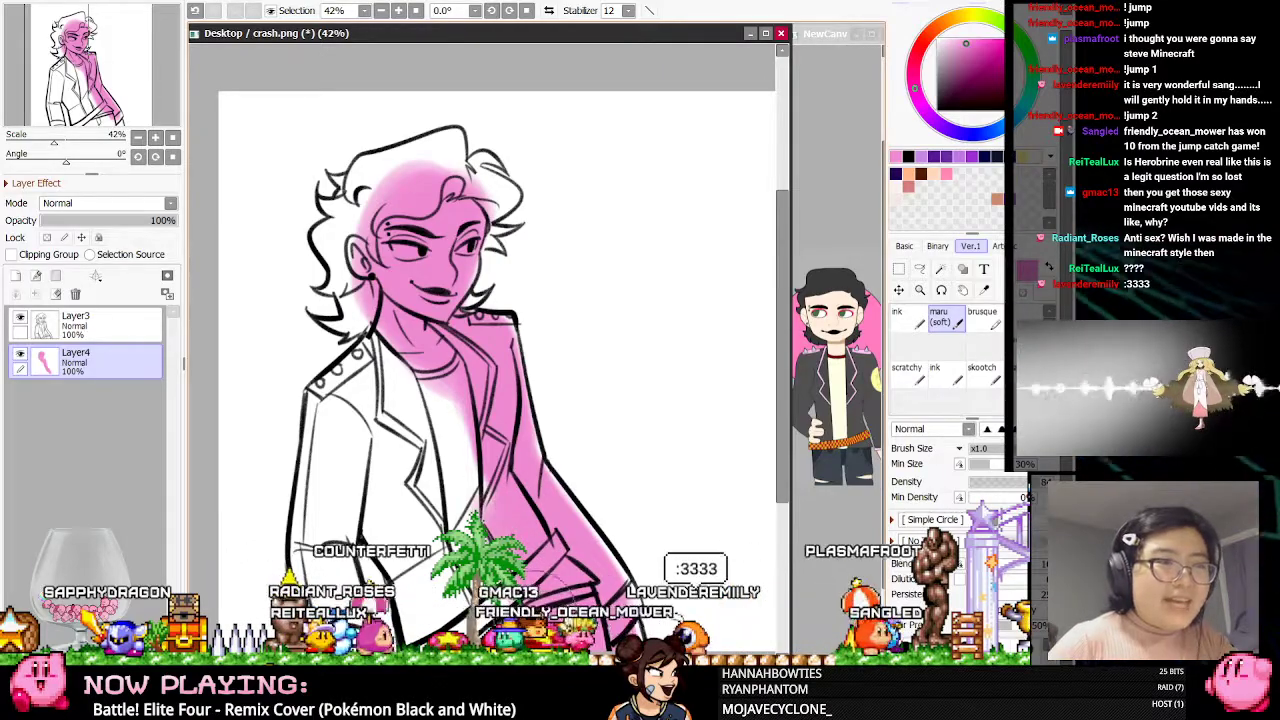
left_click_drag(462, 445, 486, 526)
left_click_drag(446, 484, 412, 550)
mouse_move(357, 462)
left_mouse_down()
mouse_move(409, 536)
mouse_move(370, 488)
mouse_move(440, 445)
mouse_move(471, 477)
left_mouse_up()
mouse_move(427, 360)
left_mouse_down()
mouse_move(338, 416)
mouse_move(403, 340)
mouse_move(333, 540)
mouse_move(339, 419)
mouse_move(329, 477)
left_mouse_up()
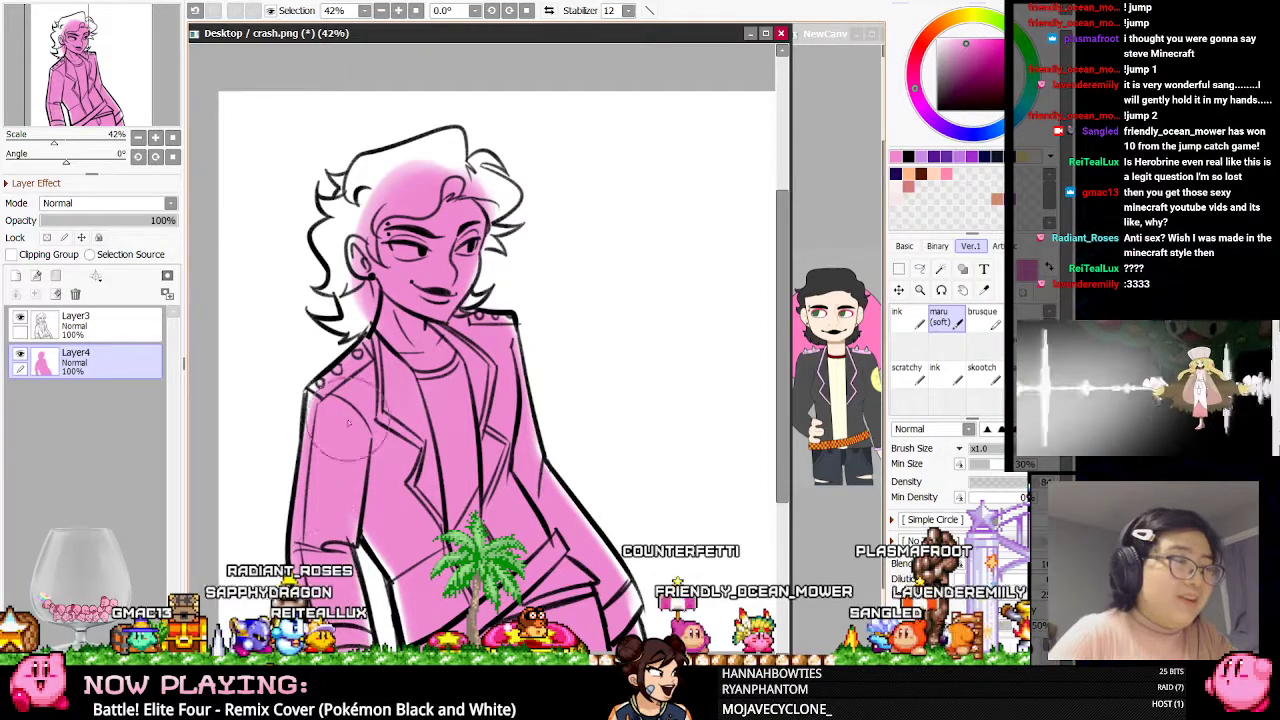
mouse_move(357, 258)
left_mouse_down()
mouse_move(358, 322)
mouse_move(346, 267)
left_mouse_up()
key("ctrl+z")
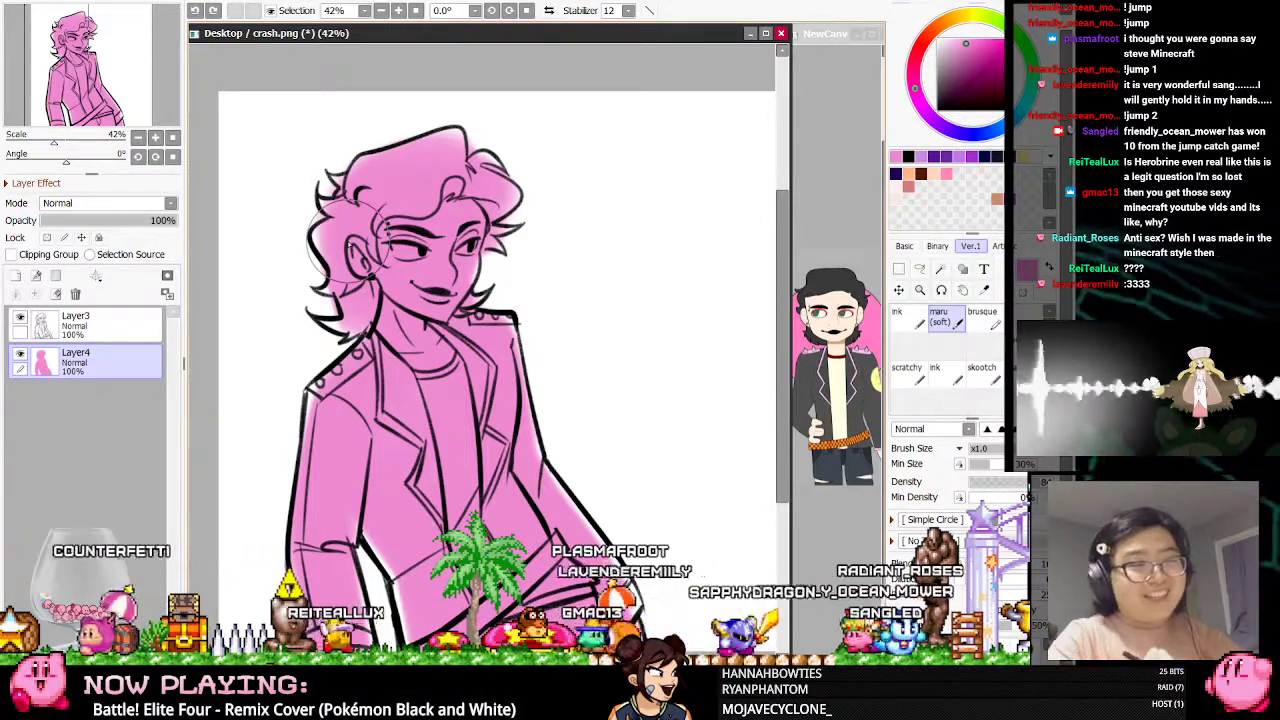
Erase the pink from the whites of both eyes on Layer4
scroll(490, 370, "up", 2)
scroll(490, 370, "down", 3)
scroll(490, 370, "up", 1)
scroll(460, 272, "up", 3)
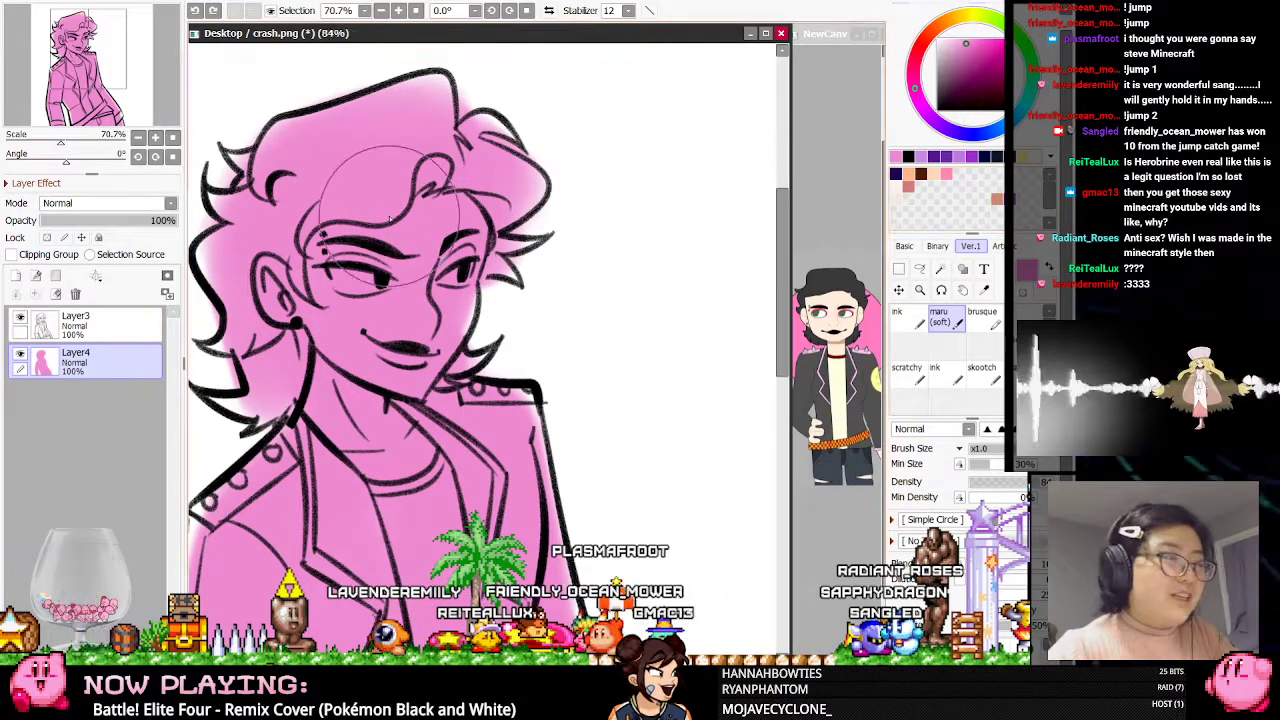
scroll(390, 220, "up", 3)
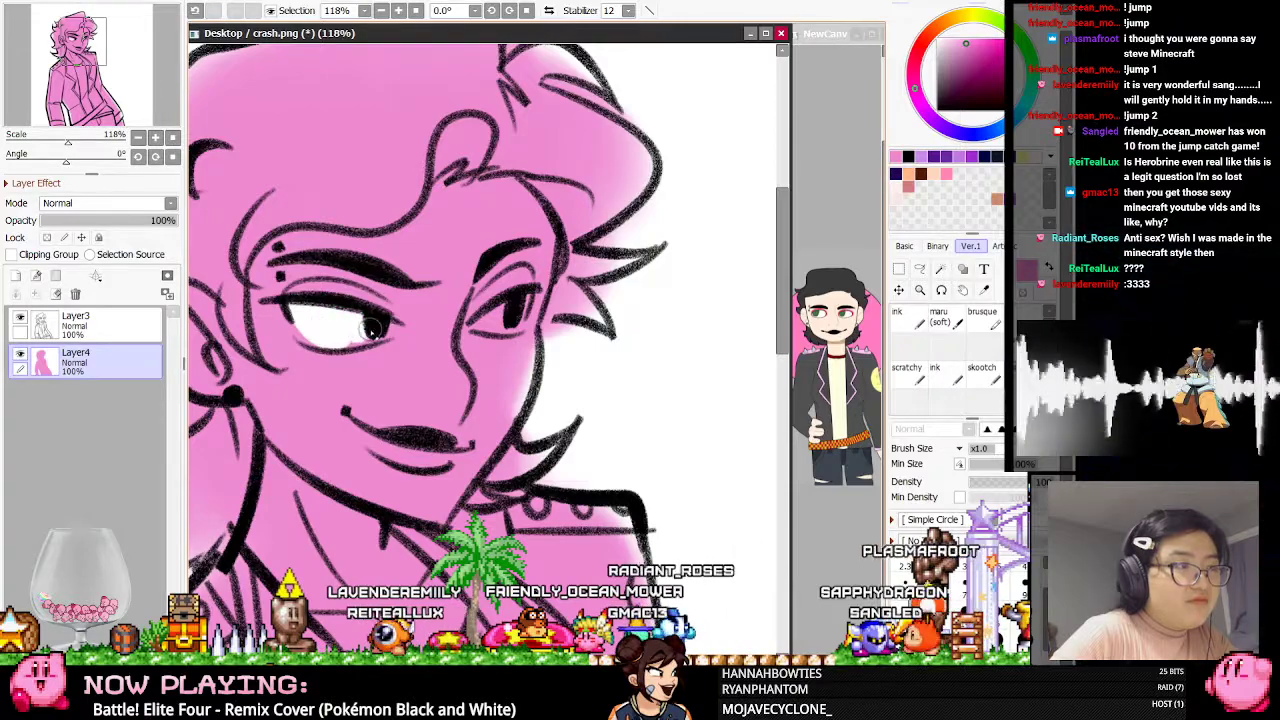
left_click_drag(478, 322, 516, 300)
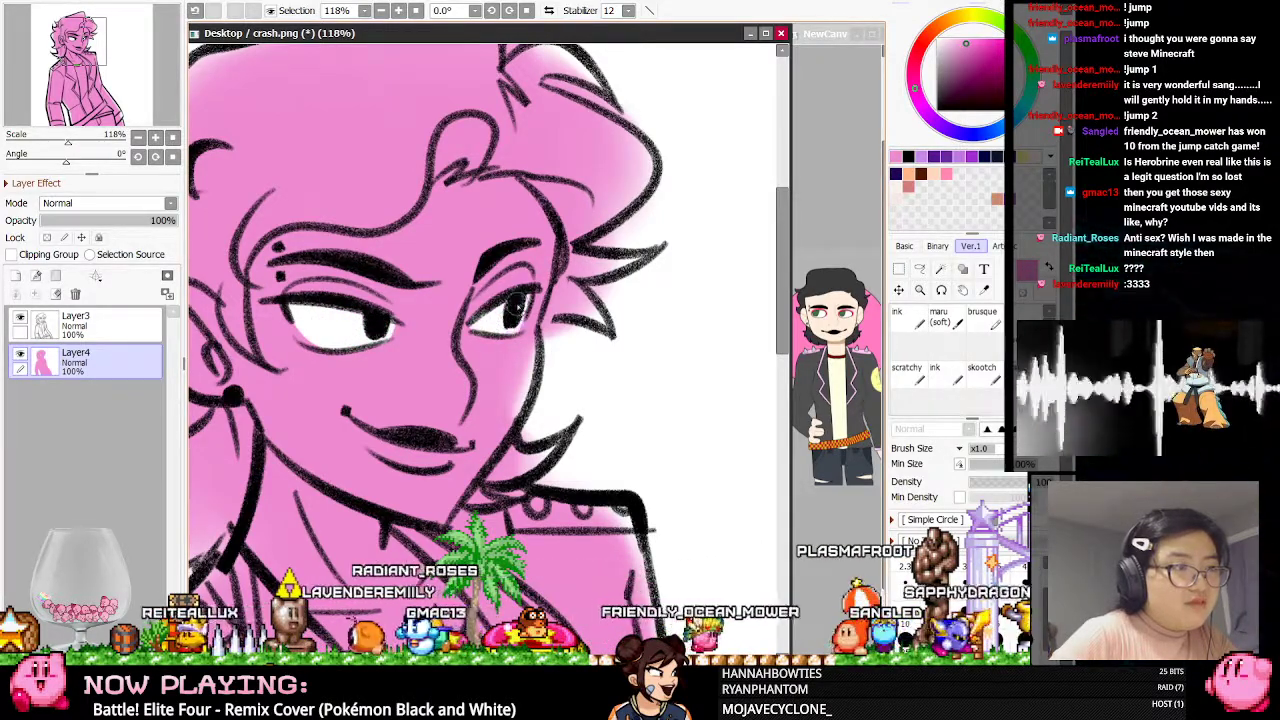
scroll(568, 227, "down", 8)
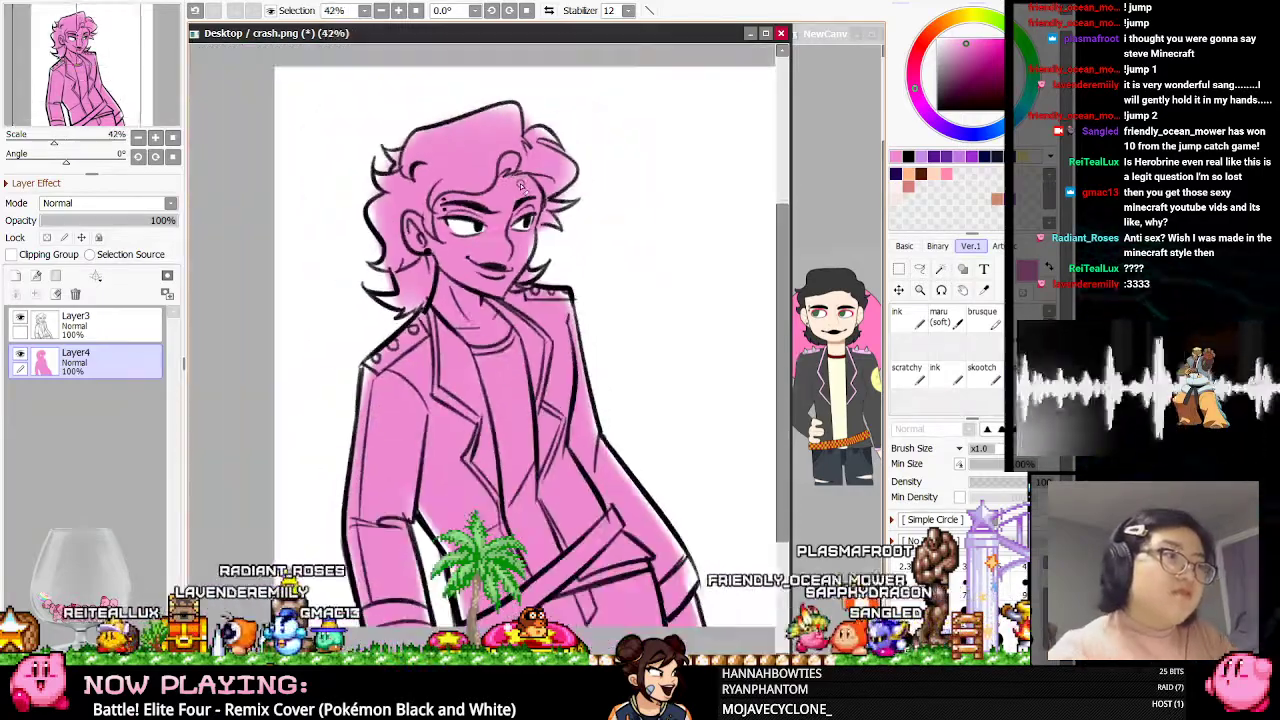
Set Layer4's opacity to 90%
scroll(610, 222, "up", 3)
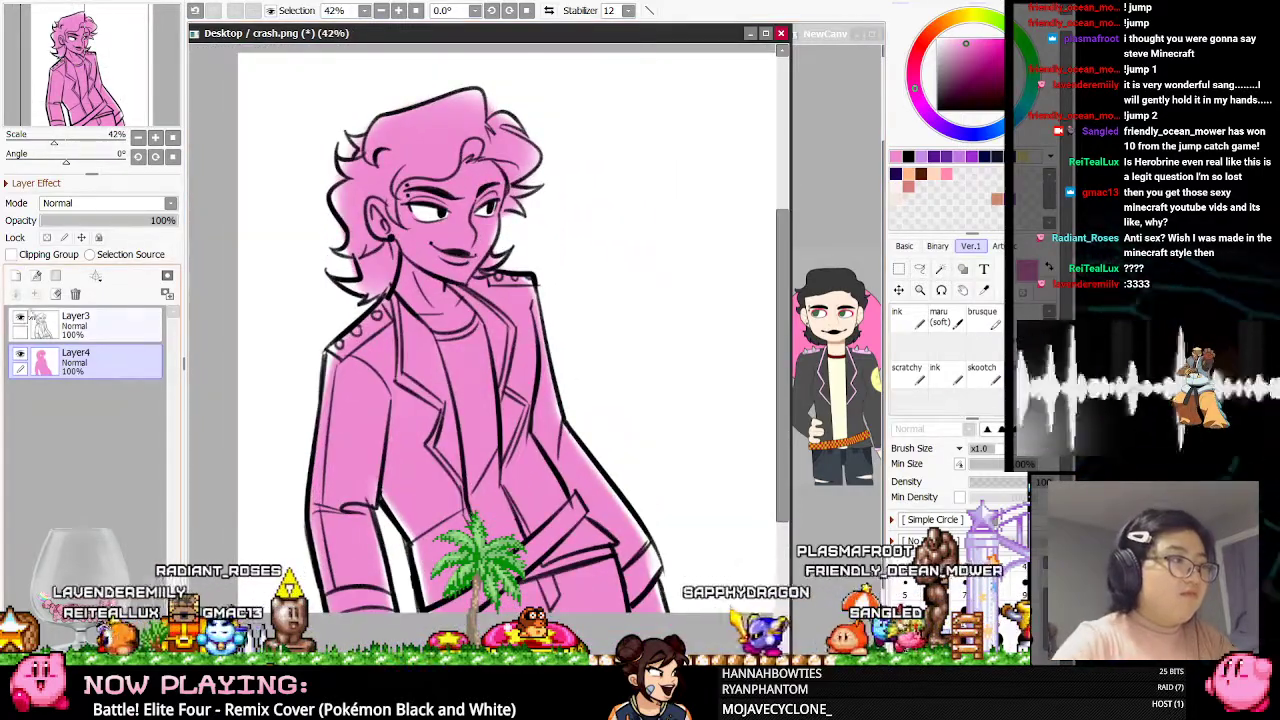
left_click(165, 221)
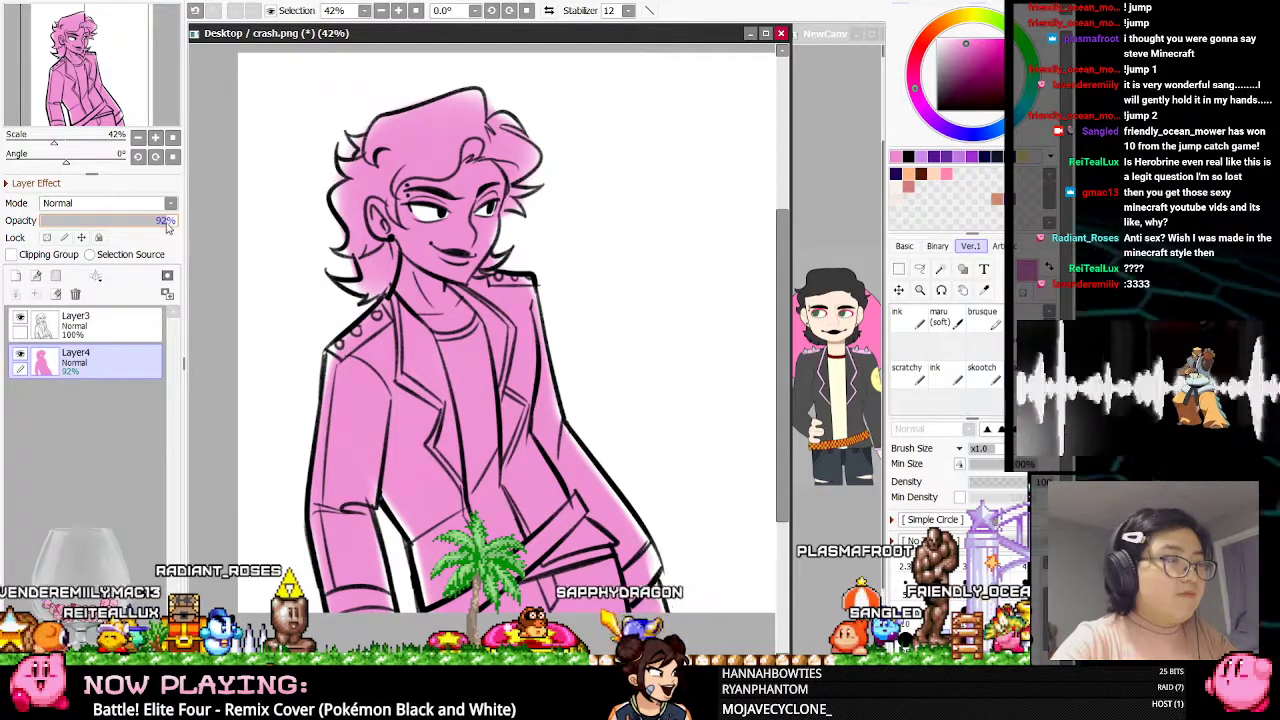
left_click_drag(167, 224, 163, 224)
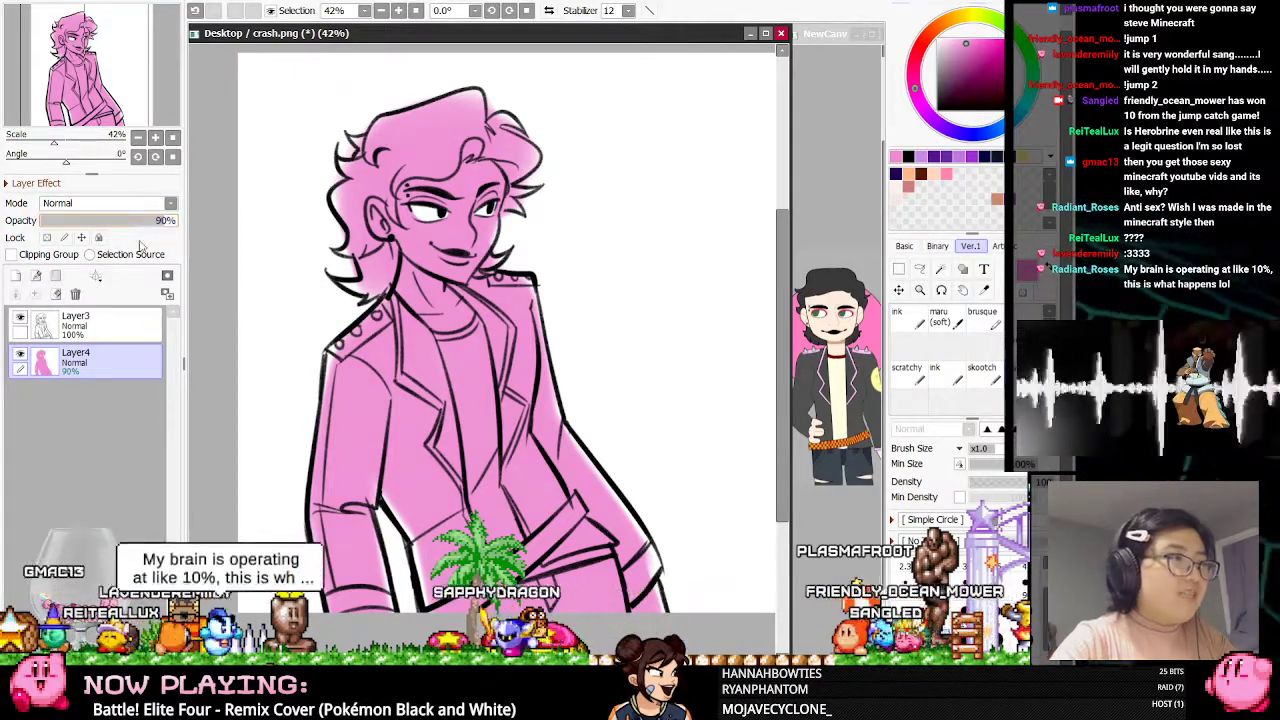
Add a layer clipped to Layer3 and recolour the figure's inner line art dark magenta, leaving much of the outer contour black
left_click(85, 323)
left_click(15, 278)
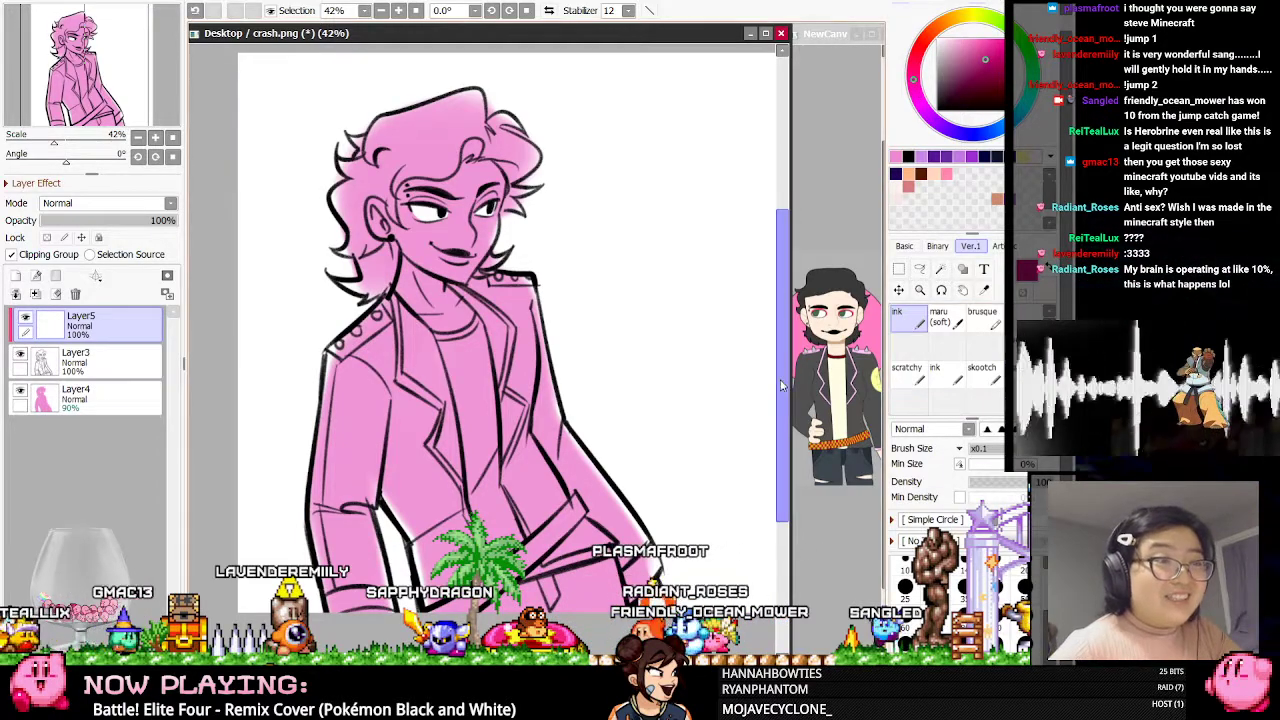
left_click_drag(783, 389, 783, 376)
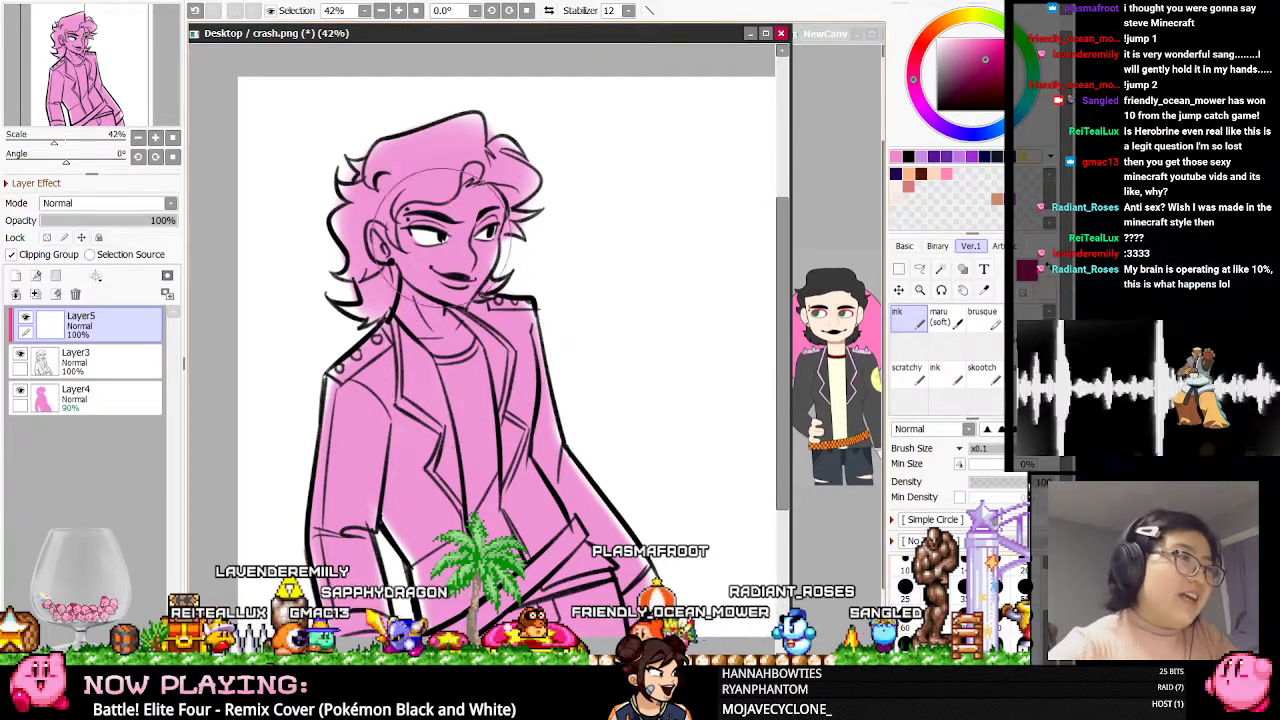
left_click_drag(448, 213, 439, 184)
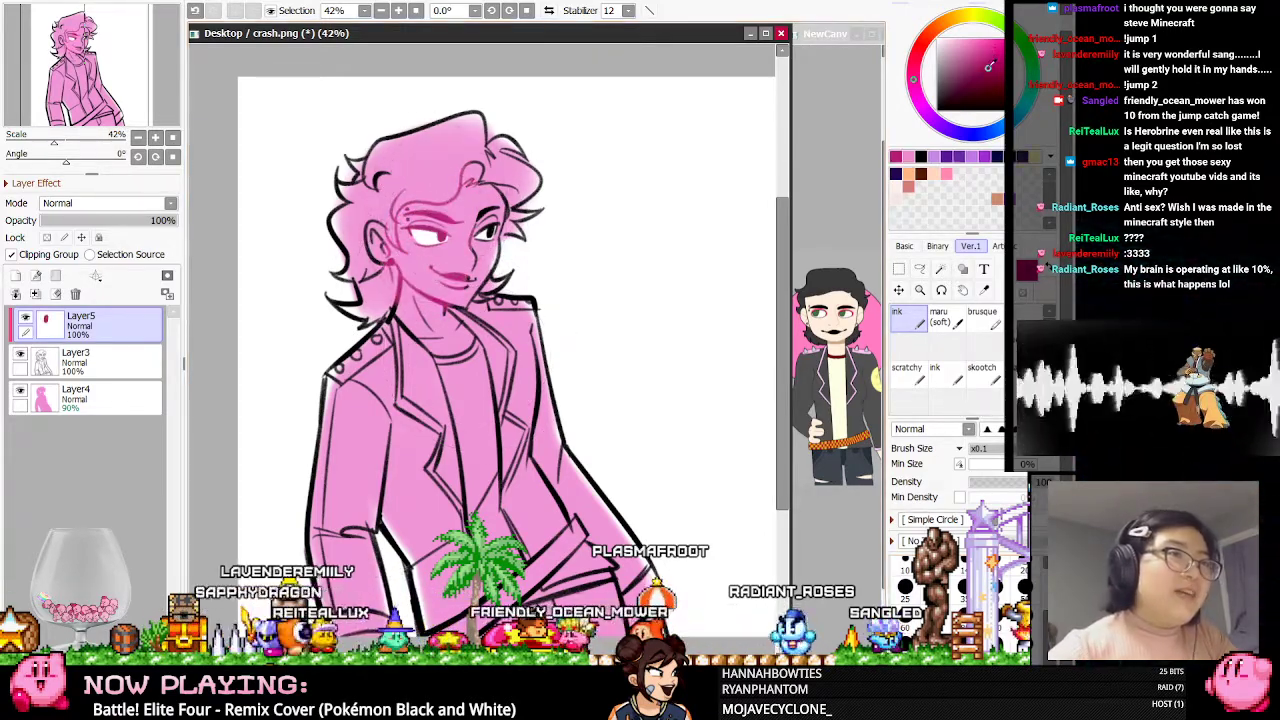
mouse_move(436, 252)
left_mouse_down()
mouse_move(456, 250)
mouse_move(475, 199)
mouse_move(462, 256)
mouse_move(451, 215)
left_mouse_up()
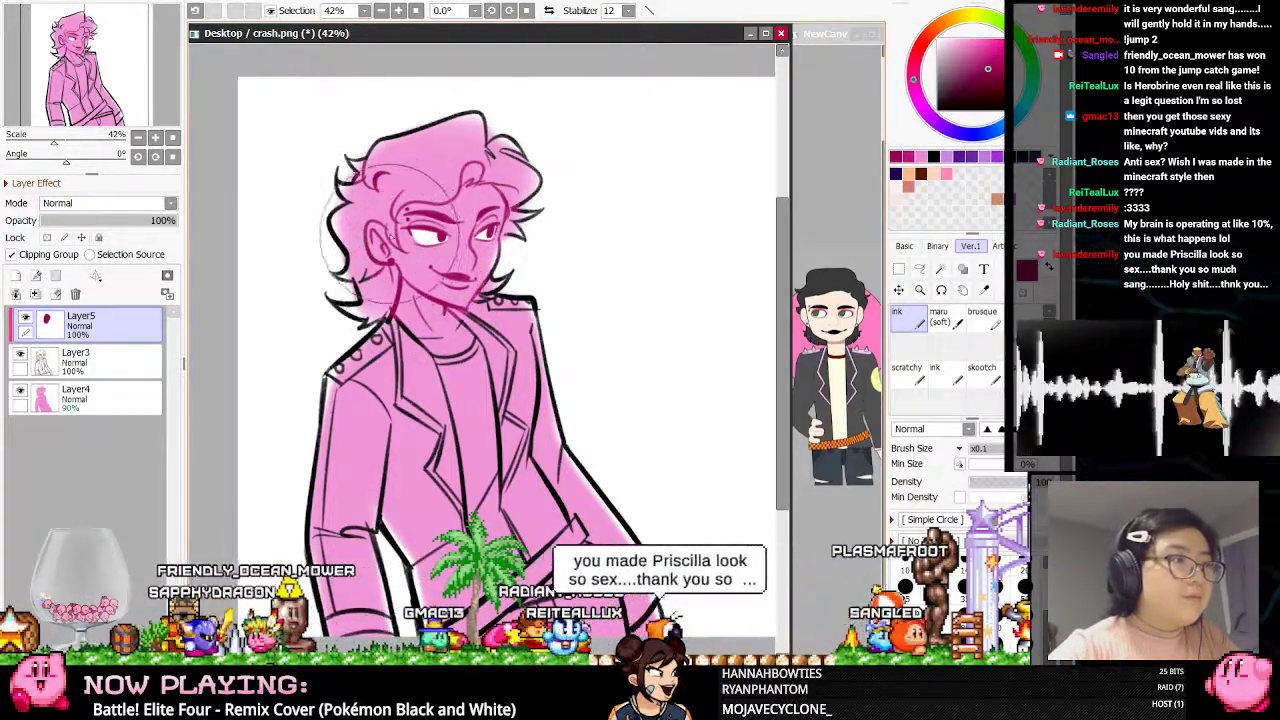
mouse_move(385, 330)
left_mouse_down()
mouse_move(368, 386)
mouse_move(385, 370)
mouse_move(366, 392)
mouse_move(470, 434)
mouse_move(411, 400)
mouse_move(399, 412)
left_mouse_up()
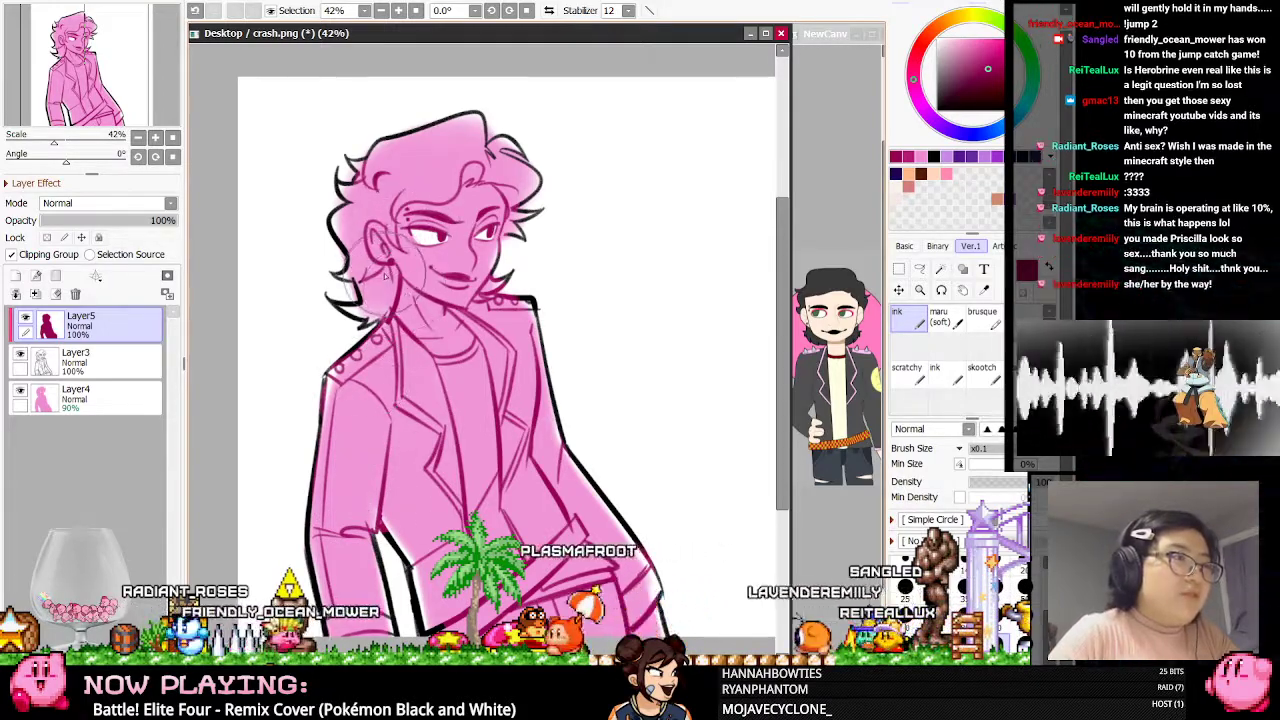
Compare the line art with and without the Layer5 recolouring
scroll(390, 270, "down", 2)
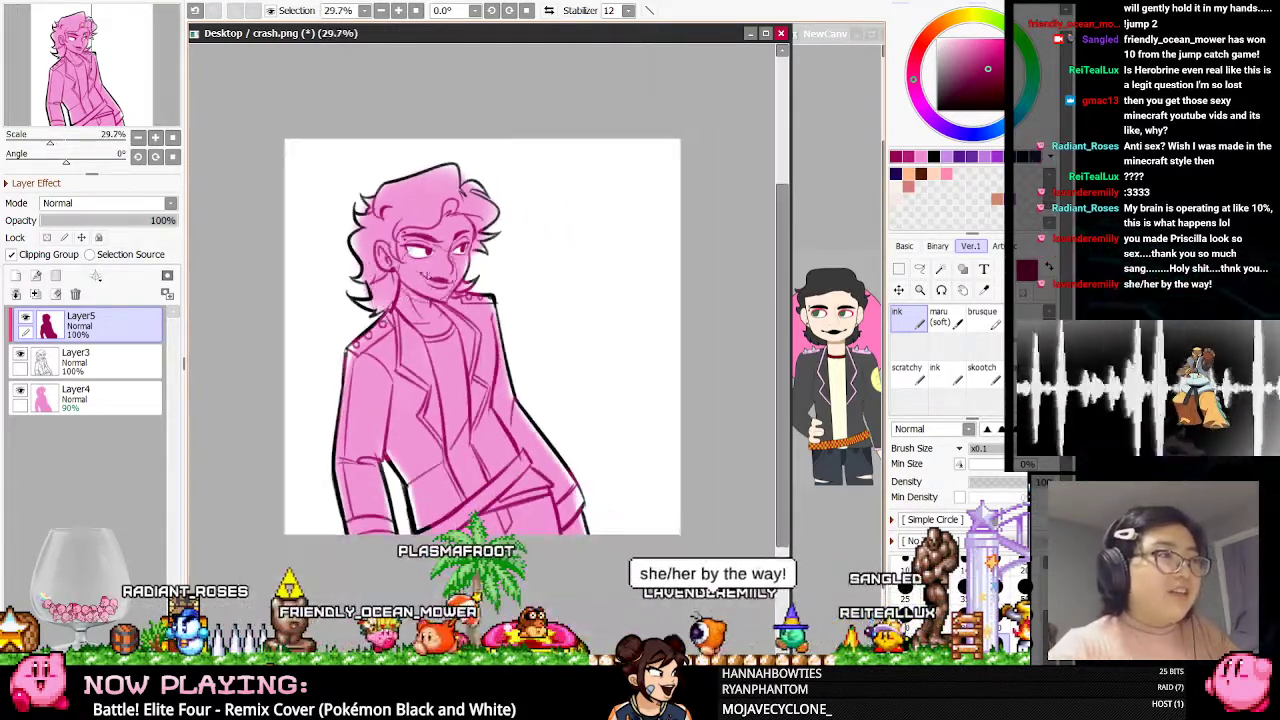
scroll(437, 194, "up", 2)
scroll(449, 209, "down", 2)
scroll(470, 190, "up", 2)
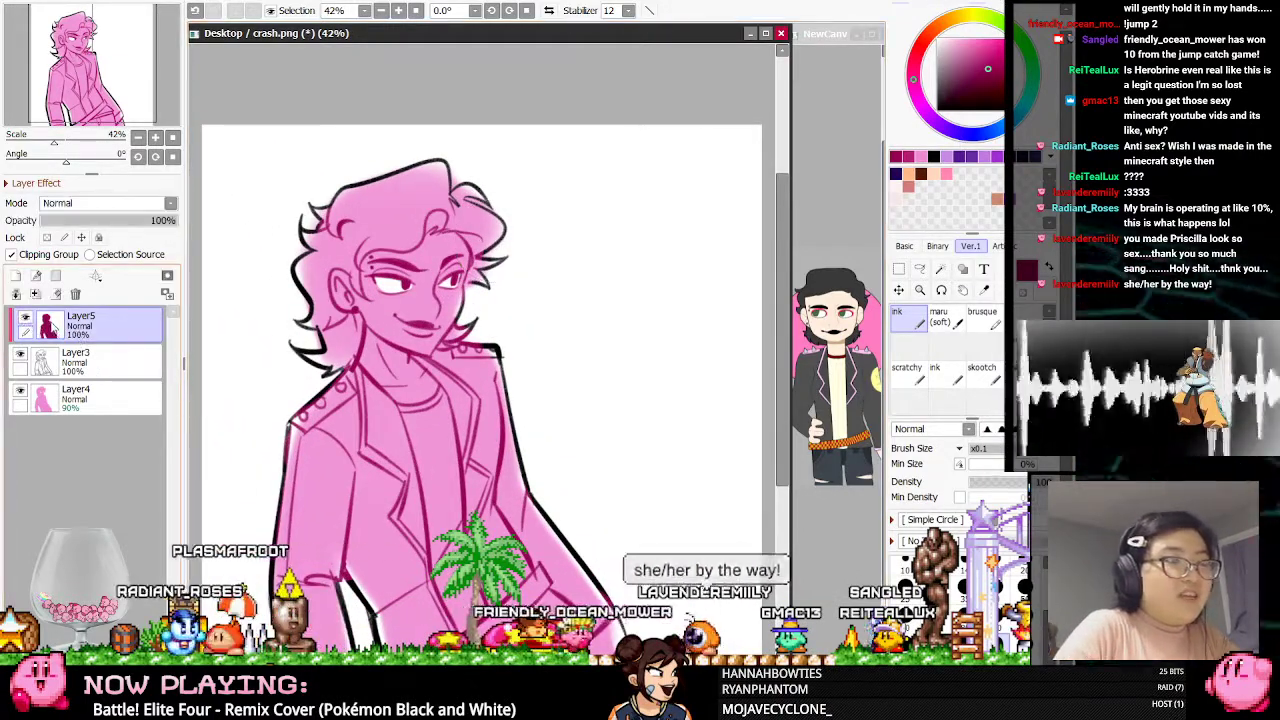
left_click(24, 316)
left_click(24, 316)
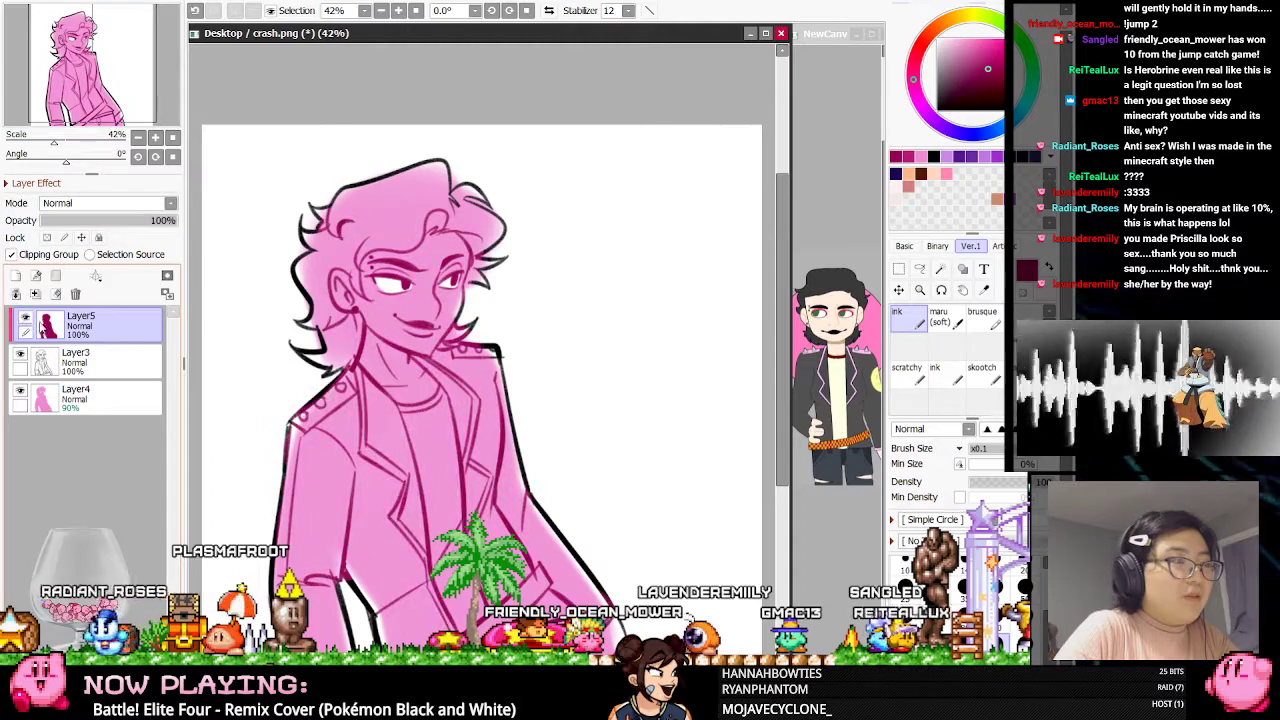
Add a new layer above Layer5 and draw three pink stars of decreasing size beside the figure with the skootch brush
left_click(15, 276)
key("alt")
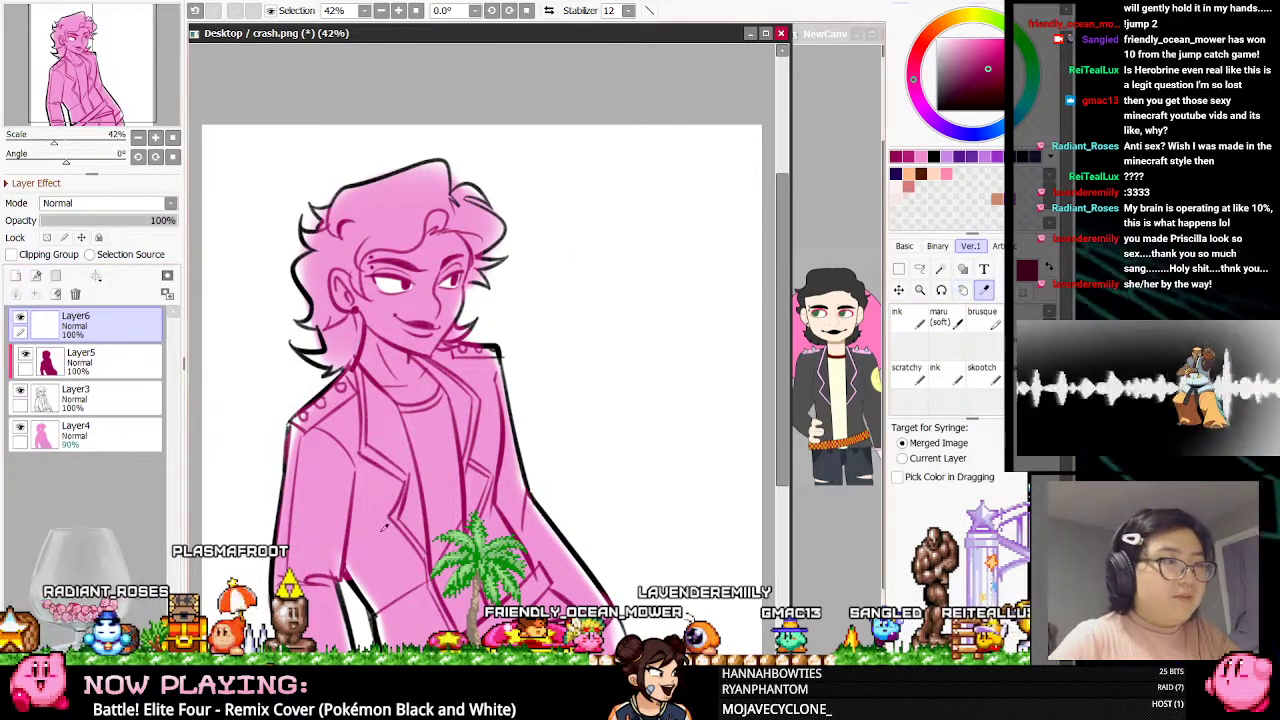
left_click(993, 372)
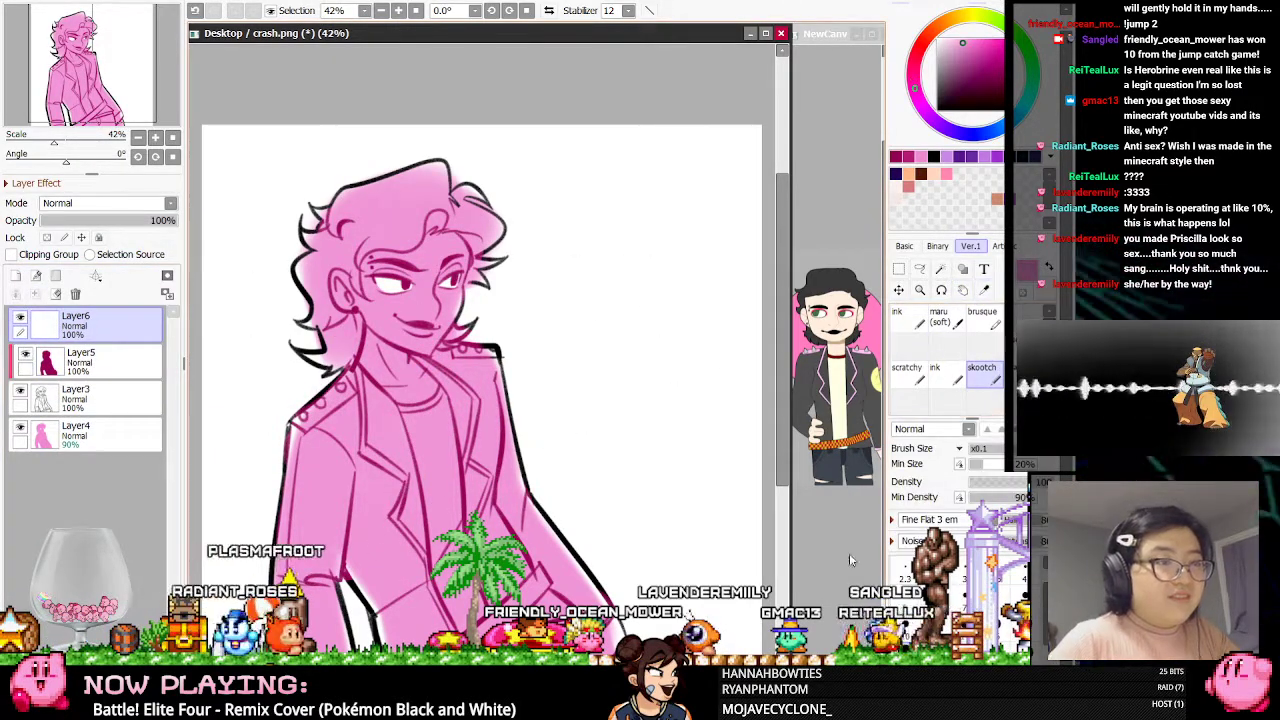
left_click_drag(541, 254, 591, 261)
mouse_move(546, 248)
left_mouse_down()
mouse_move(610, 232)
mouse_move(591, 264)
left_mouse_up()
mouse_move(587, 331)
left_mouse_down()
mouse_move(629, 335)
mouse_move(621, 343)
left_mouse_up()
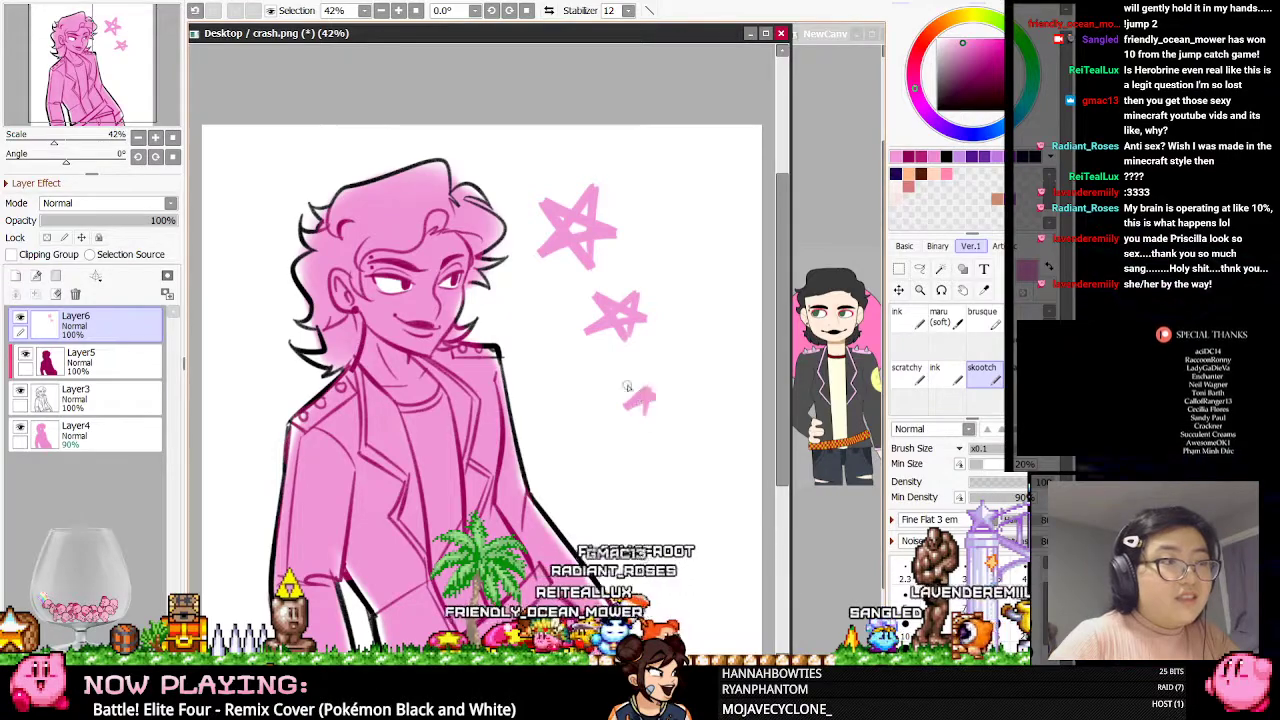
left_click_drag(632, 390, 645, 410)
Select the three stars freehand and transform them, rotating them slightly and moving them down and away from the figure
key("l")
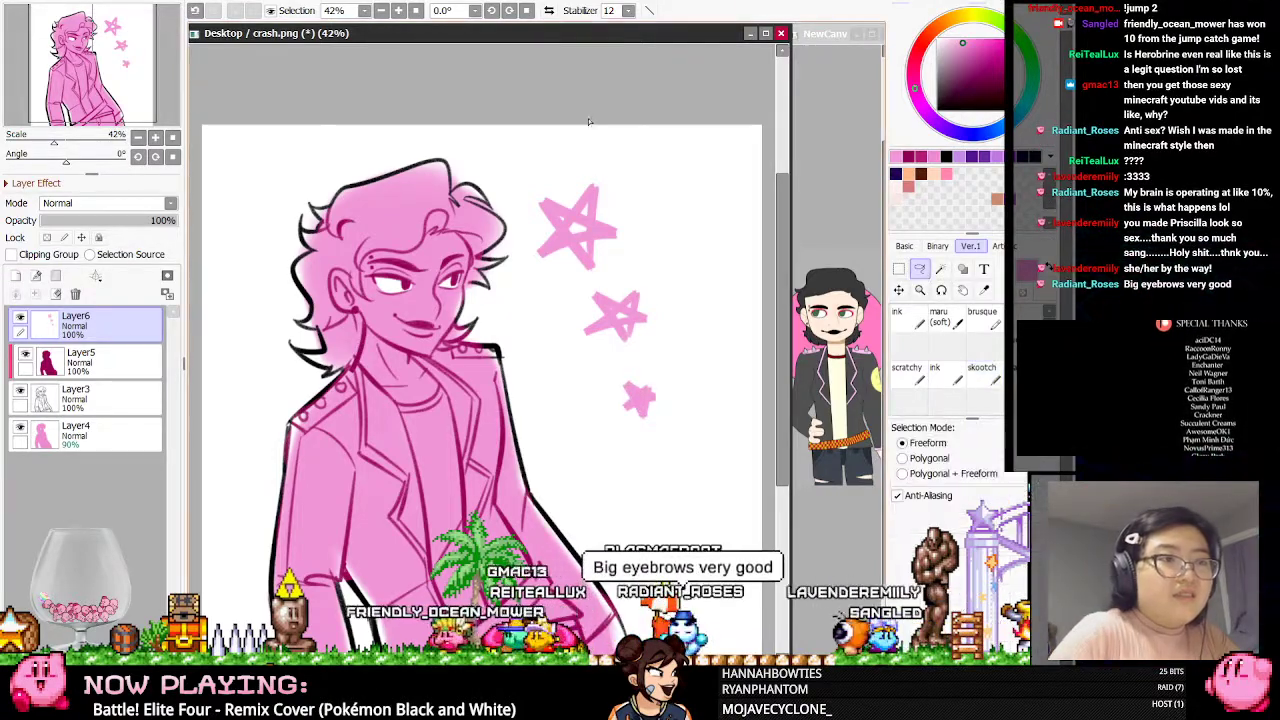
mouse_move(594, 120)
left_mouse_down()
mouse_move(527, 320)
mouse_move(712, 250)
mouse_move(742, 188)
left_mouse_up()
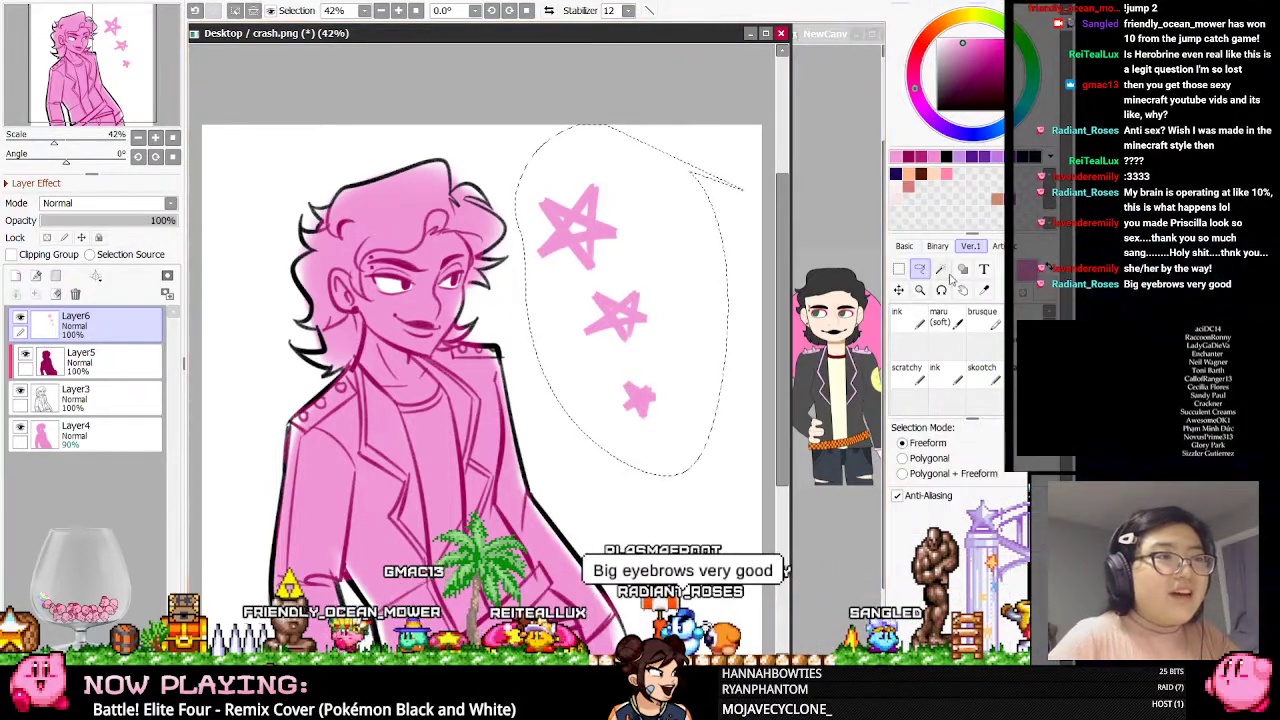
key("ctrl+t")
left_click_drag(607, 376, 630, 402)
left_click_drag(712, 211, 686, 189)
left_click_drag(643, 351, 636, 353)
key("Return")
Set Layer6's opacity to 70%
left_click_drag(126, 221, 137, 229)
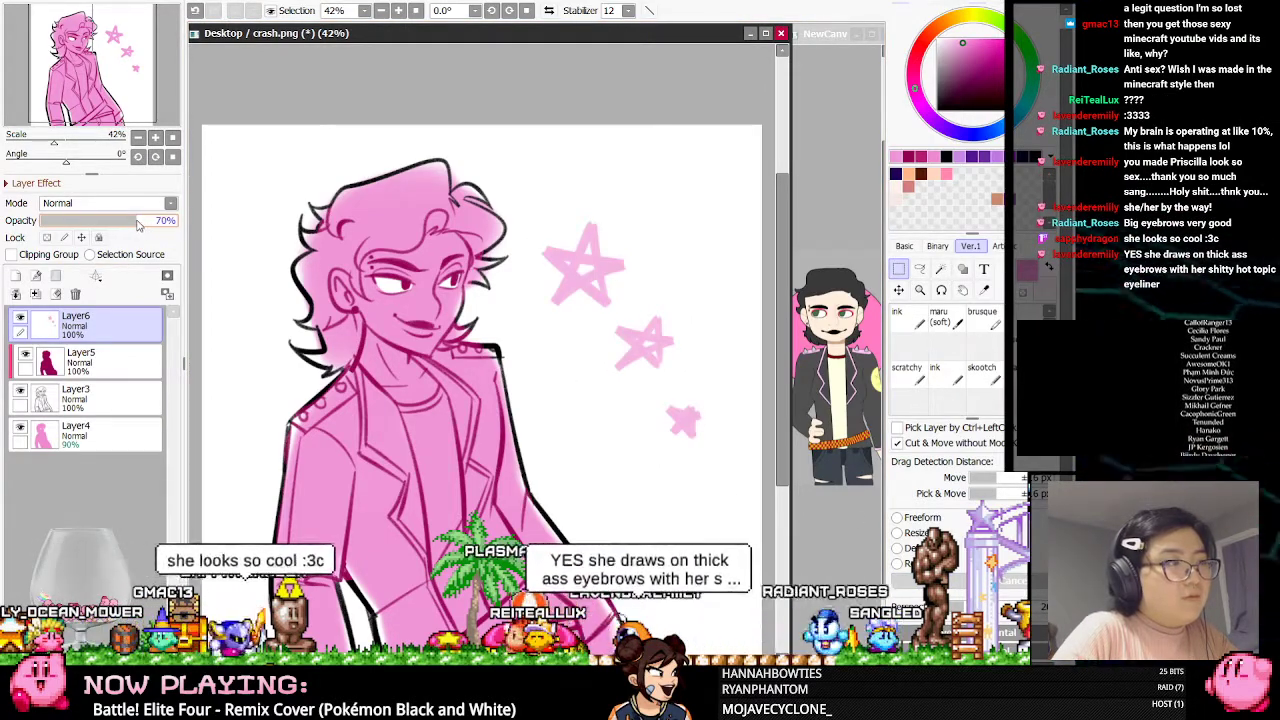
scroll(560, 273, "down", 2)
scroll(560, 274, "up", 1)
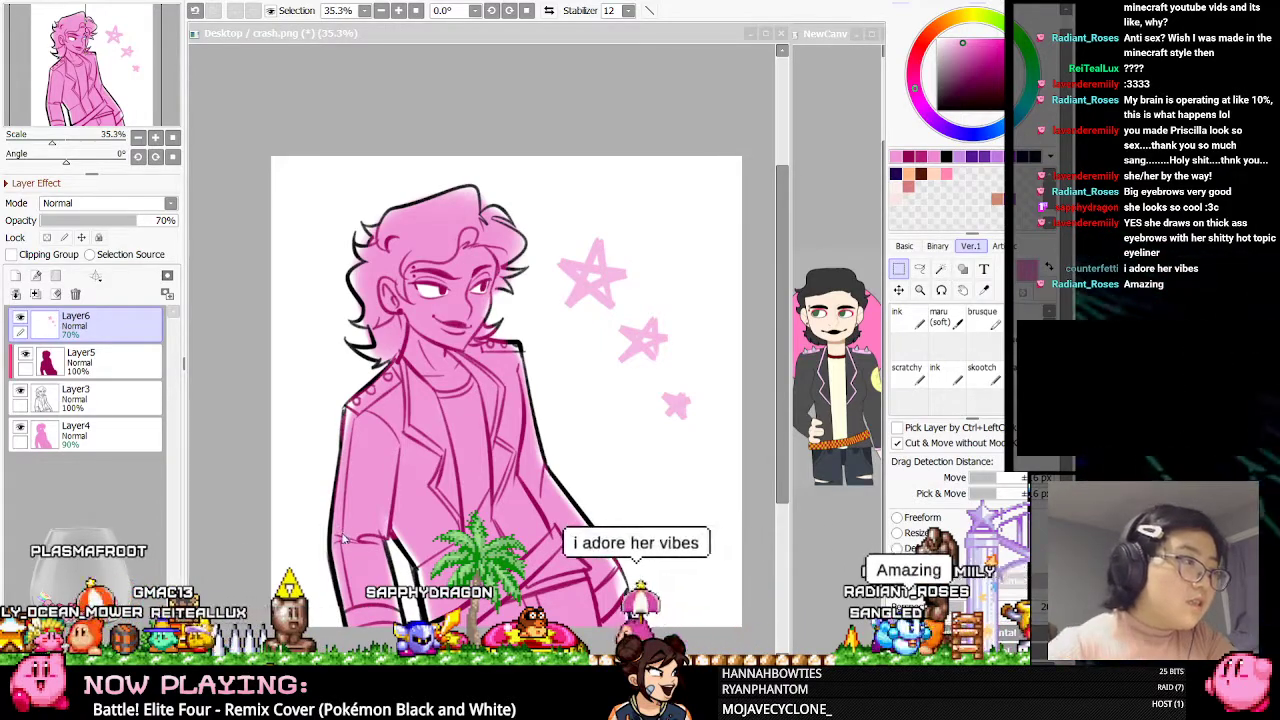
left_click(298, 566)
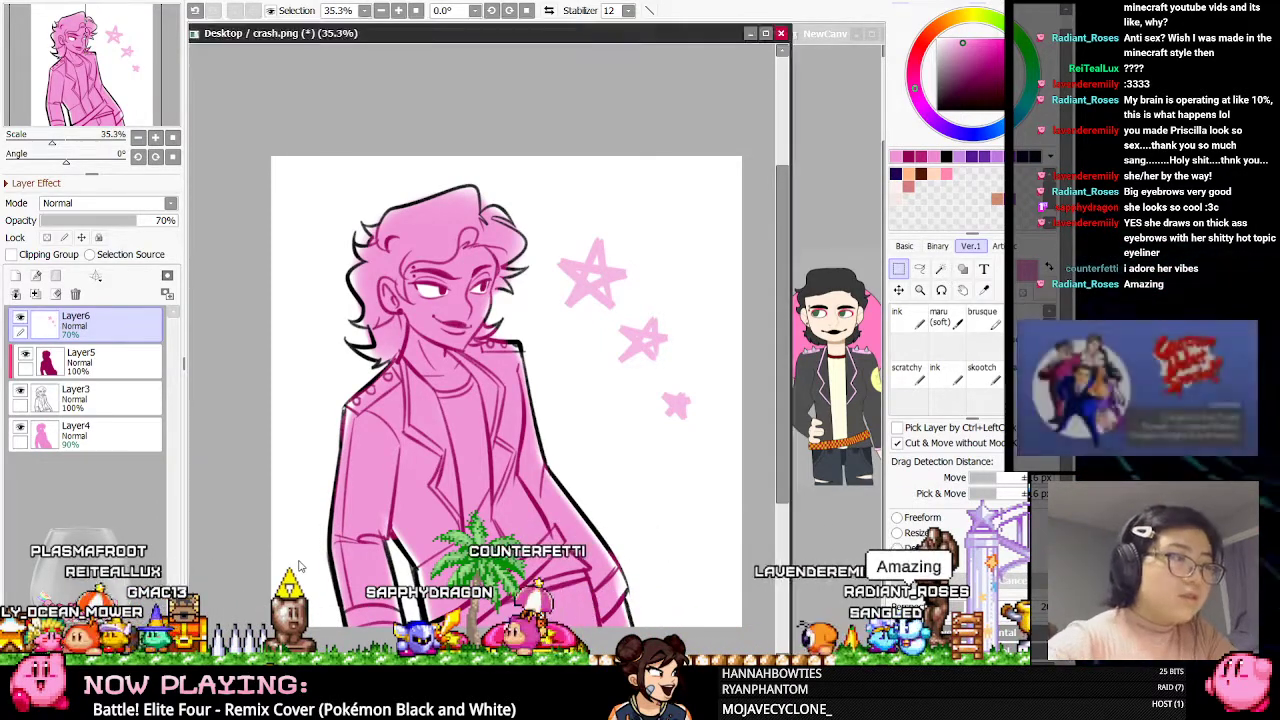
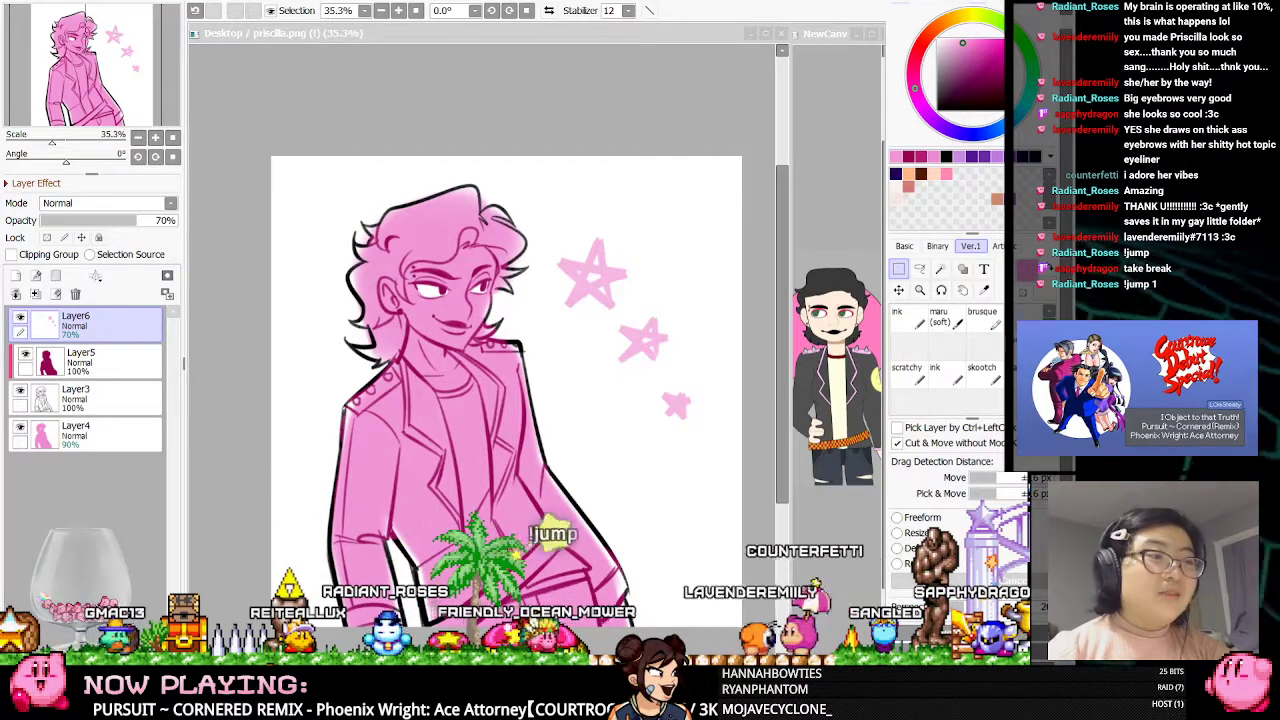
Close priscilla.png, the 11. PB.sai2 file and the character reference canvas
left_click(436, 402)
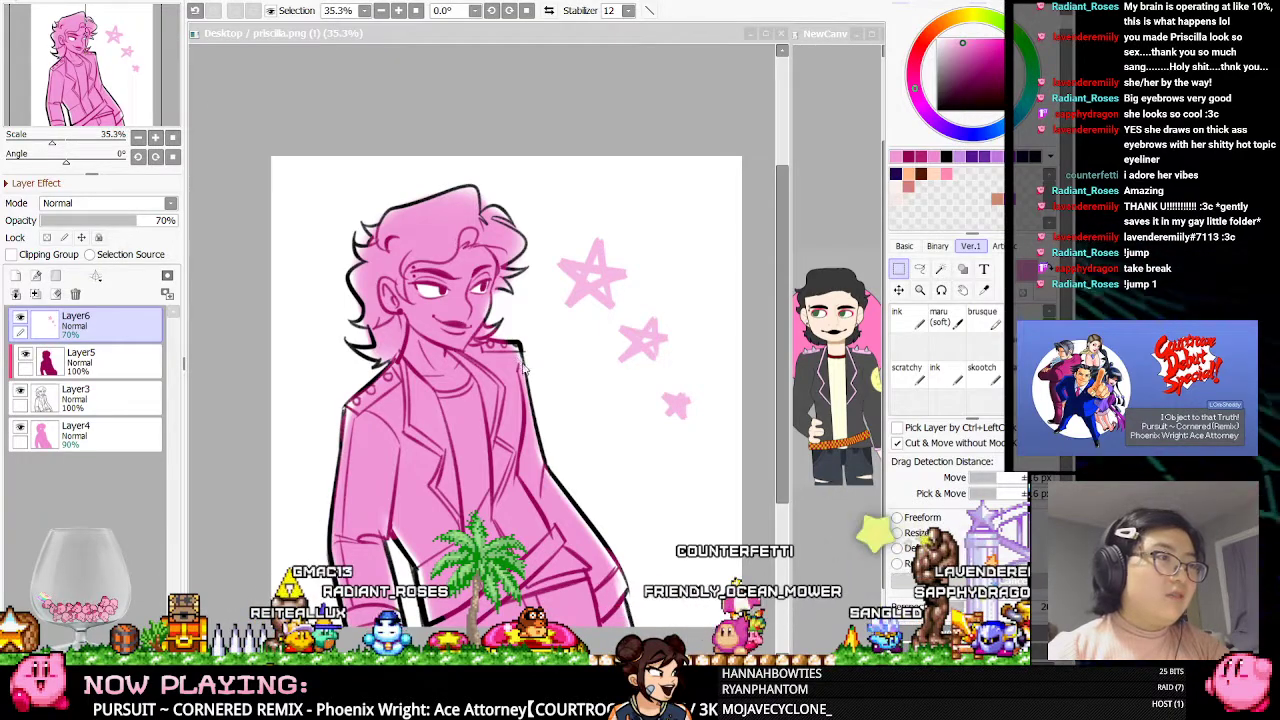
key("ctrl+w")
key("ctrl+Tab")
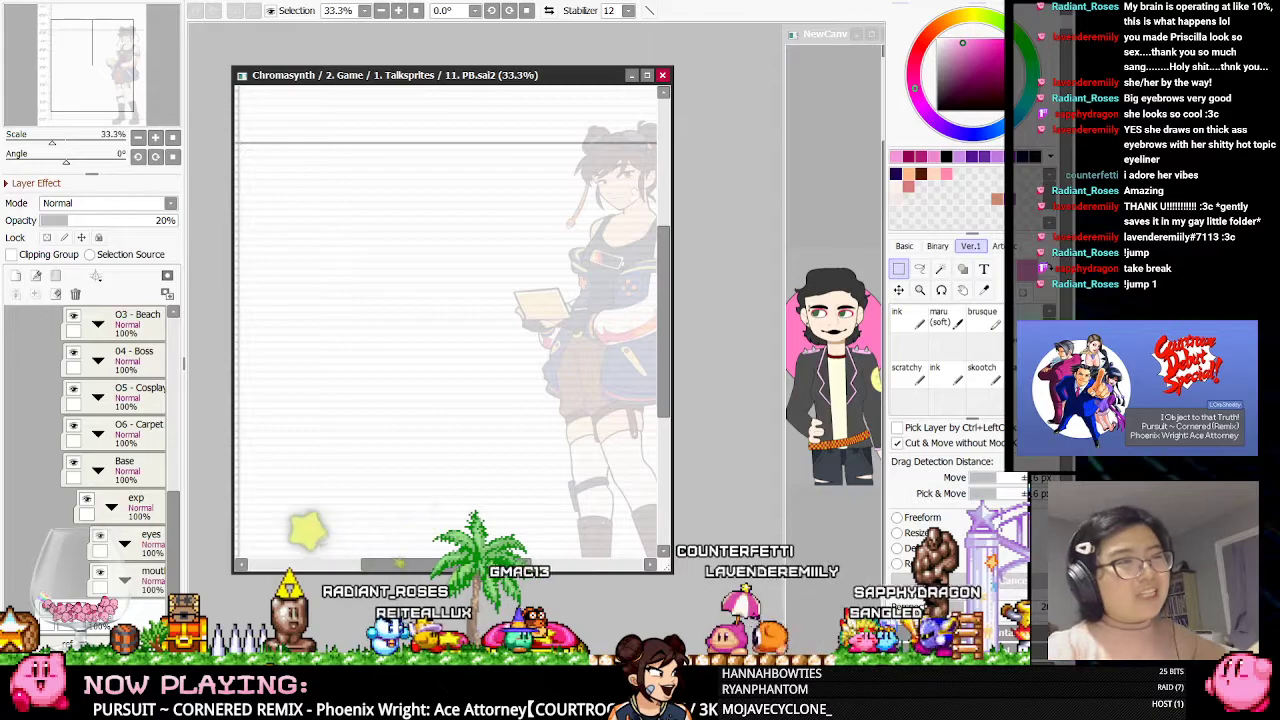
left_click(662, 75)
left_click_drag(826, 38, 791, 31)
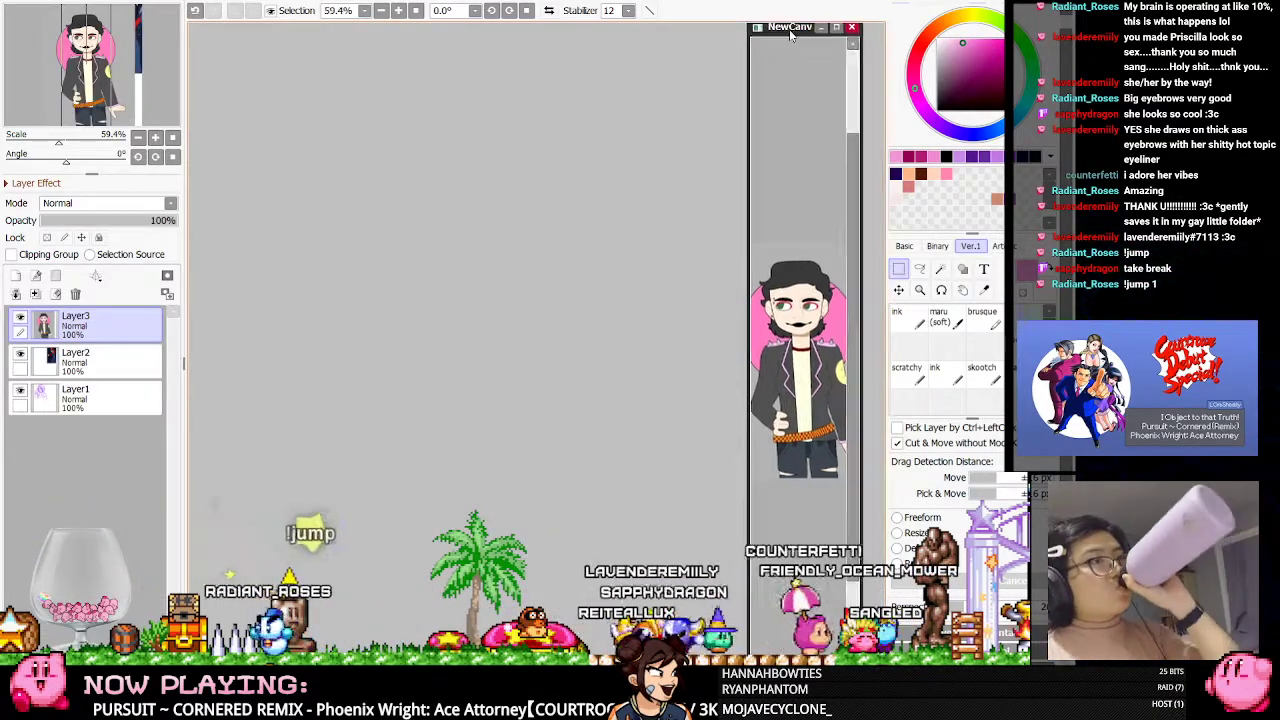
left_click(852, 30)
left_click(852, 32)
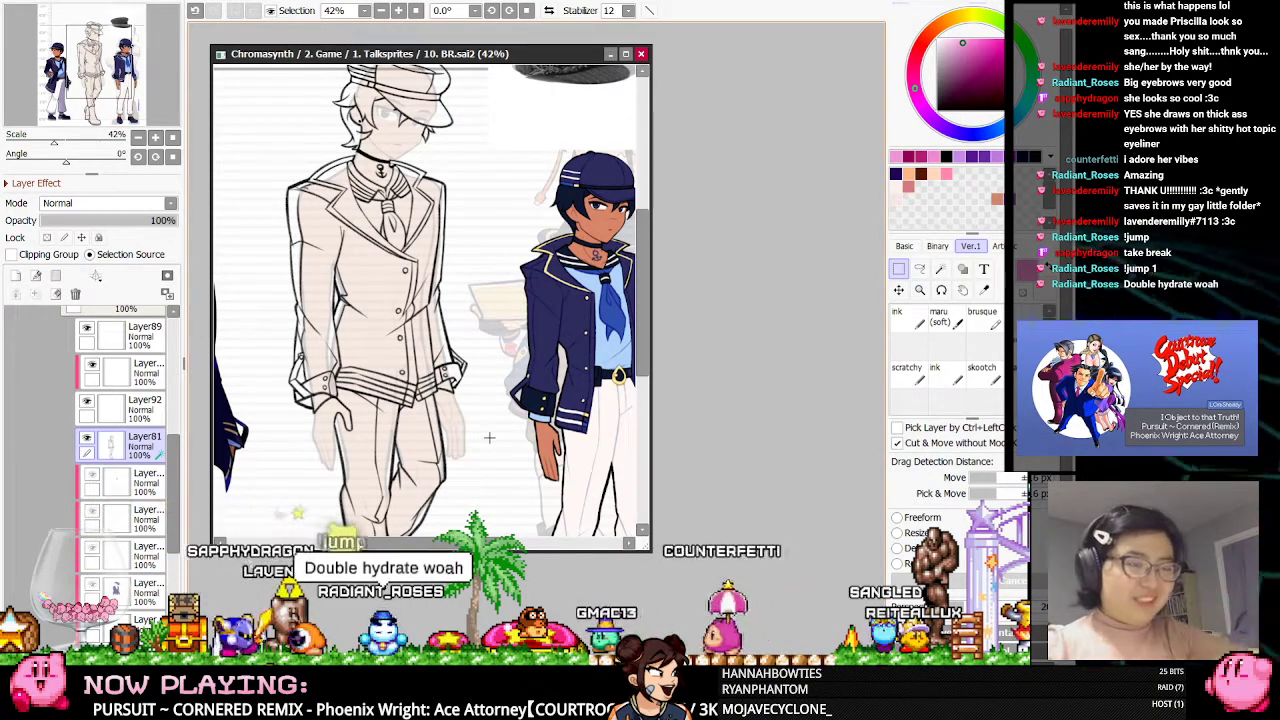
Maximize the 10. BR.sai2 canvas and display the middle figure in its coloured version
double_click(528, 58)
scroll(553, 228, "down", 2)
scroll(553, 228, "up", 1)
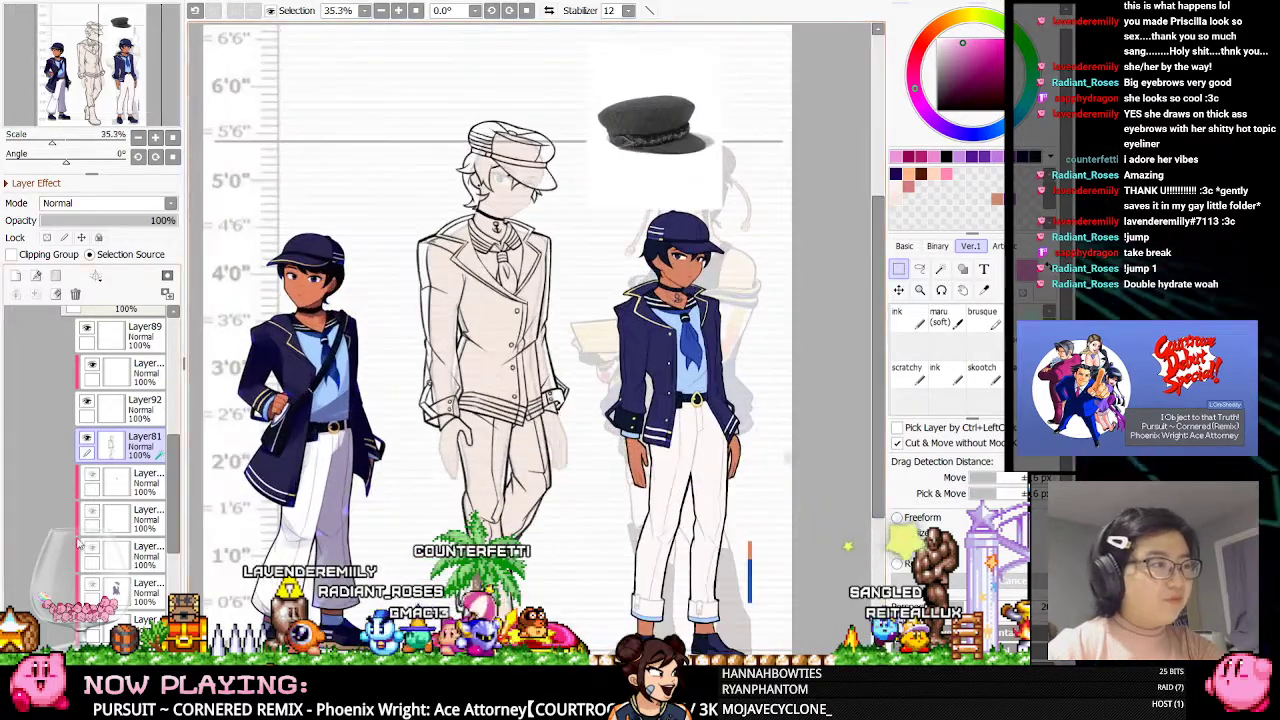
key("ctrl+z")
Collapse the O1 - Civilian outfit group, set its opacity to 28% and mirror the canvas view
scroll(495, 156, "up", 5)
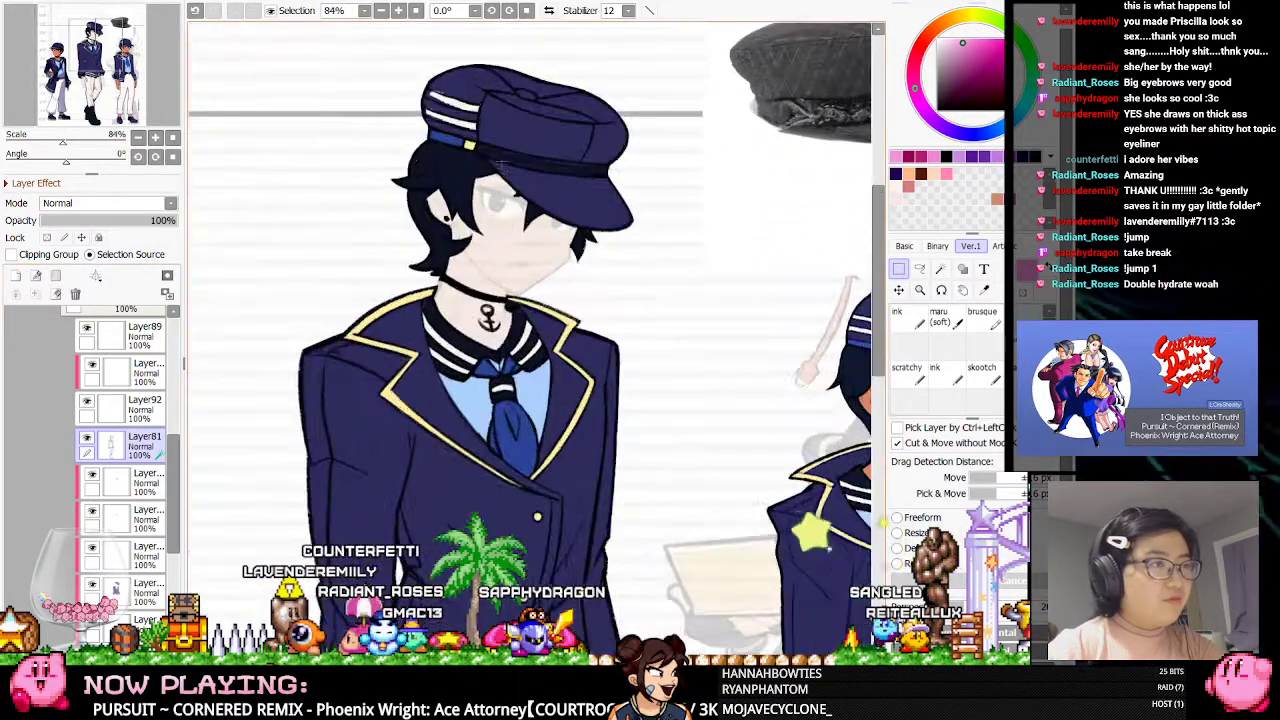
scroll(527, 167, "up", 2)
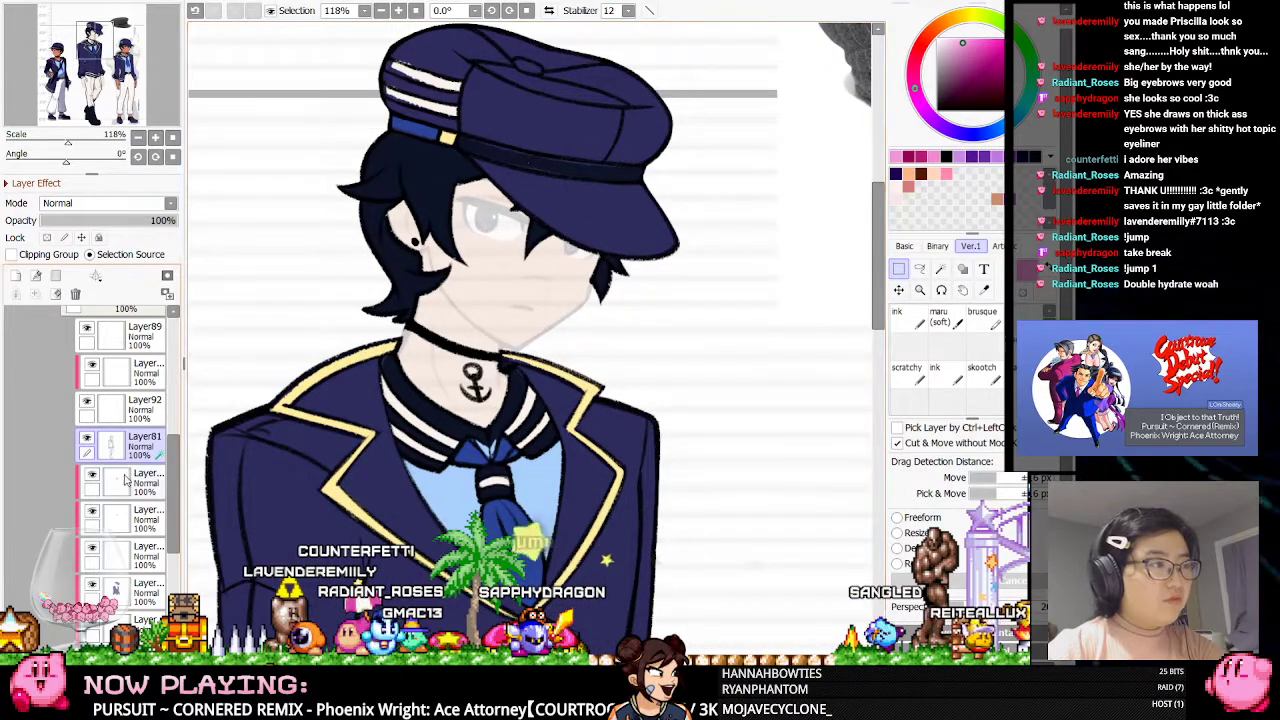
scroll(127, 482, "up", 3)
scroll(106, 470, "up", 2)
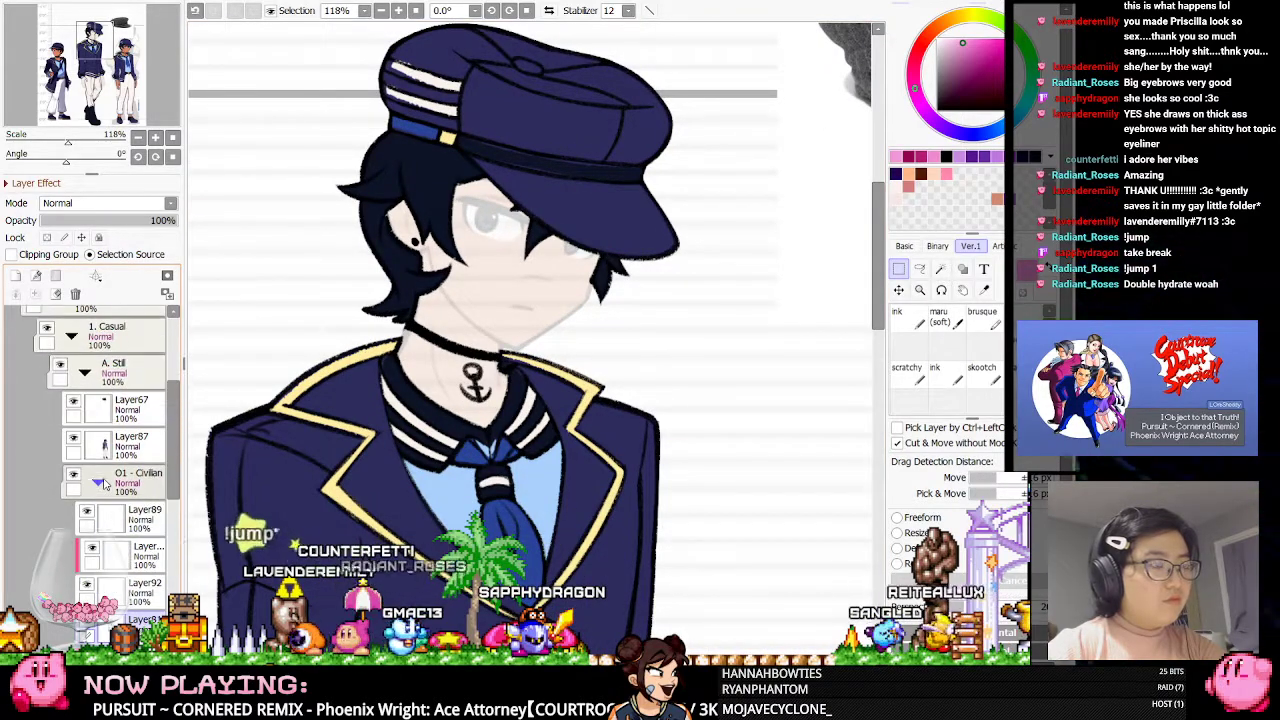
left_click(101, 484)
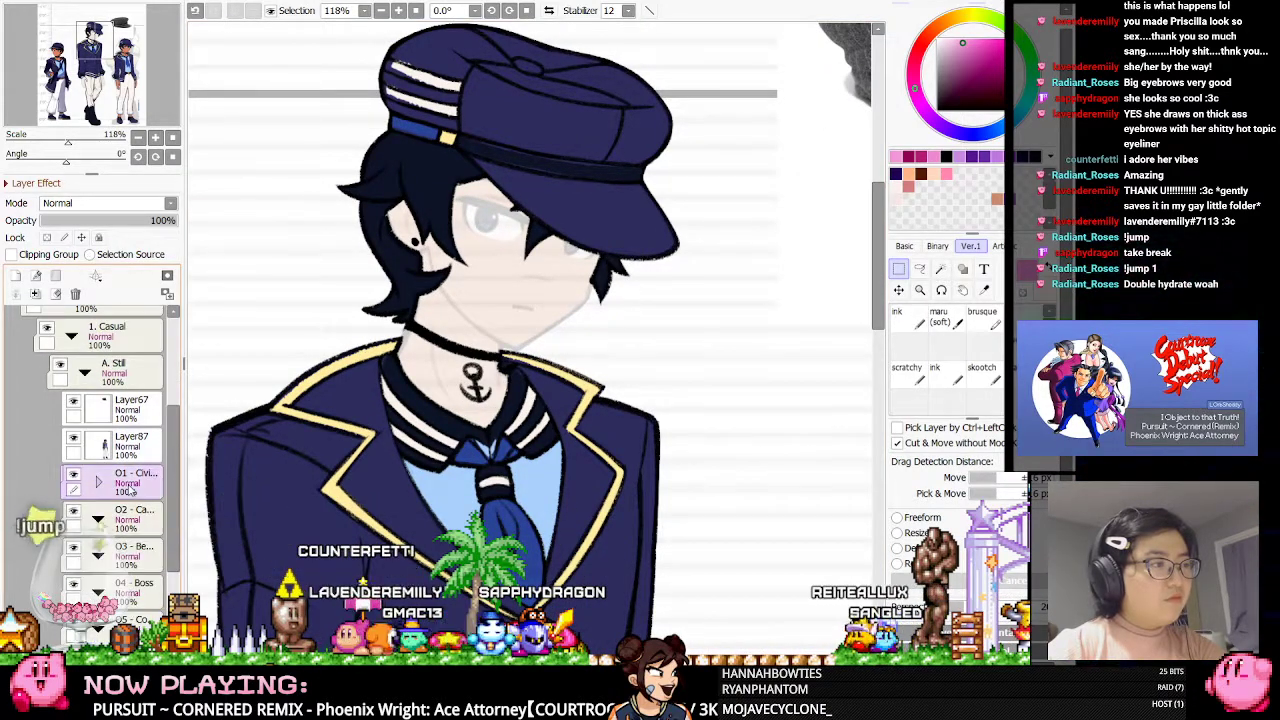
left_click(81, 220)
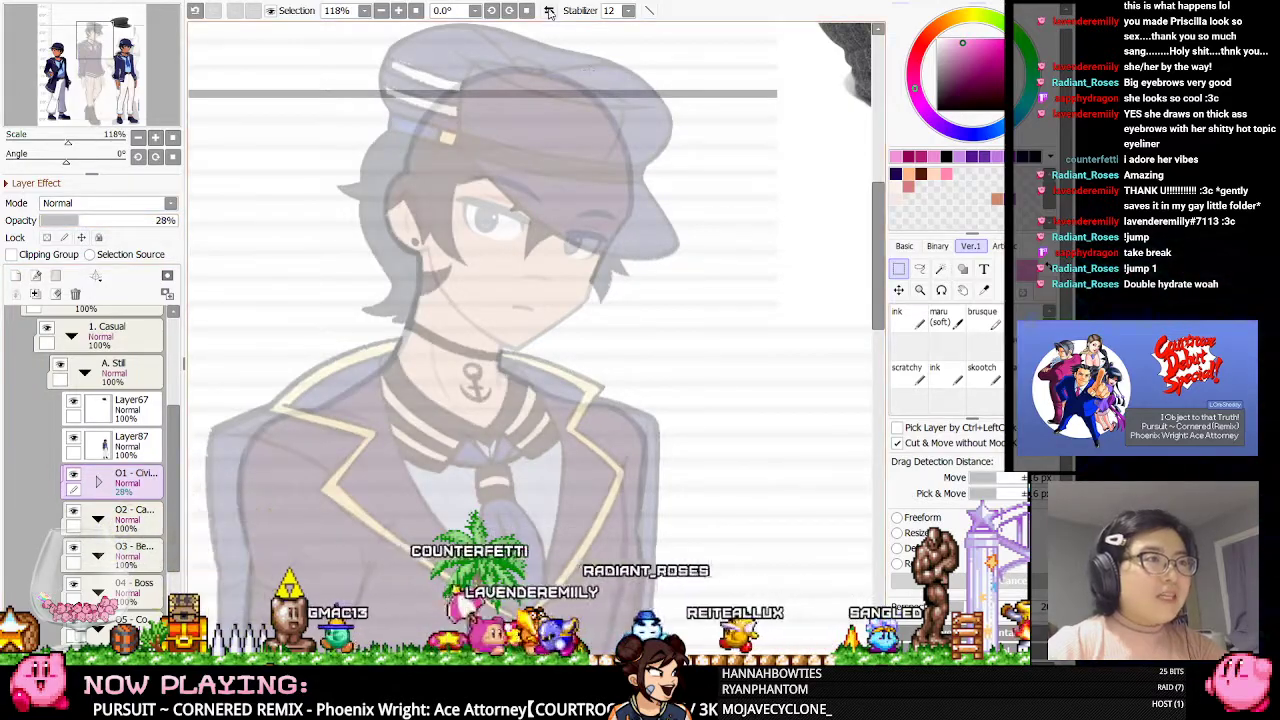
left_click(549, 10)
scroll(380, 241, "down", 2)
scroll(465, 178, "up", 2)
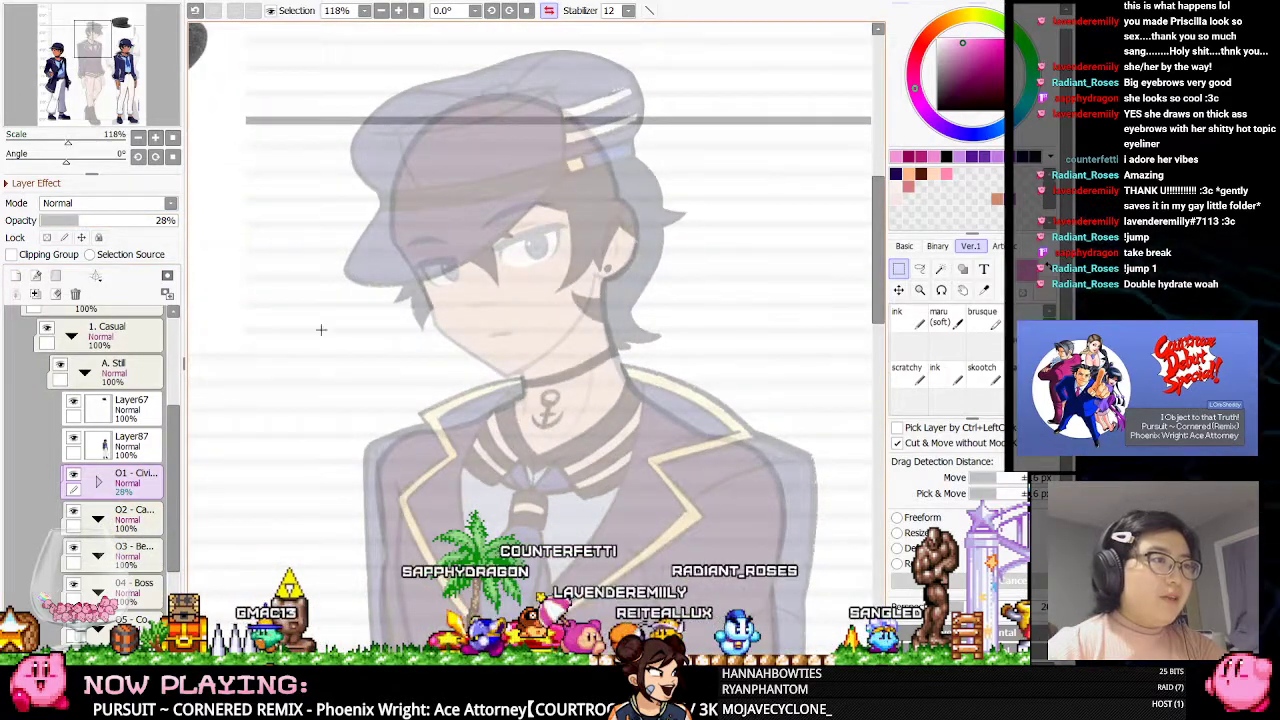
Expand the exp group and its eyes subgroup inside the Base group to reach the eye layers
scroll(98, 510, "down", 4)
left_click(98, 508)
left_click(127, 578)
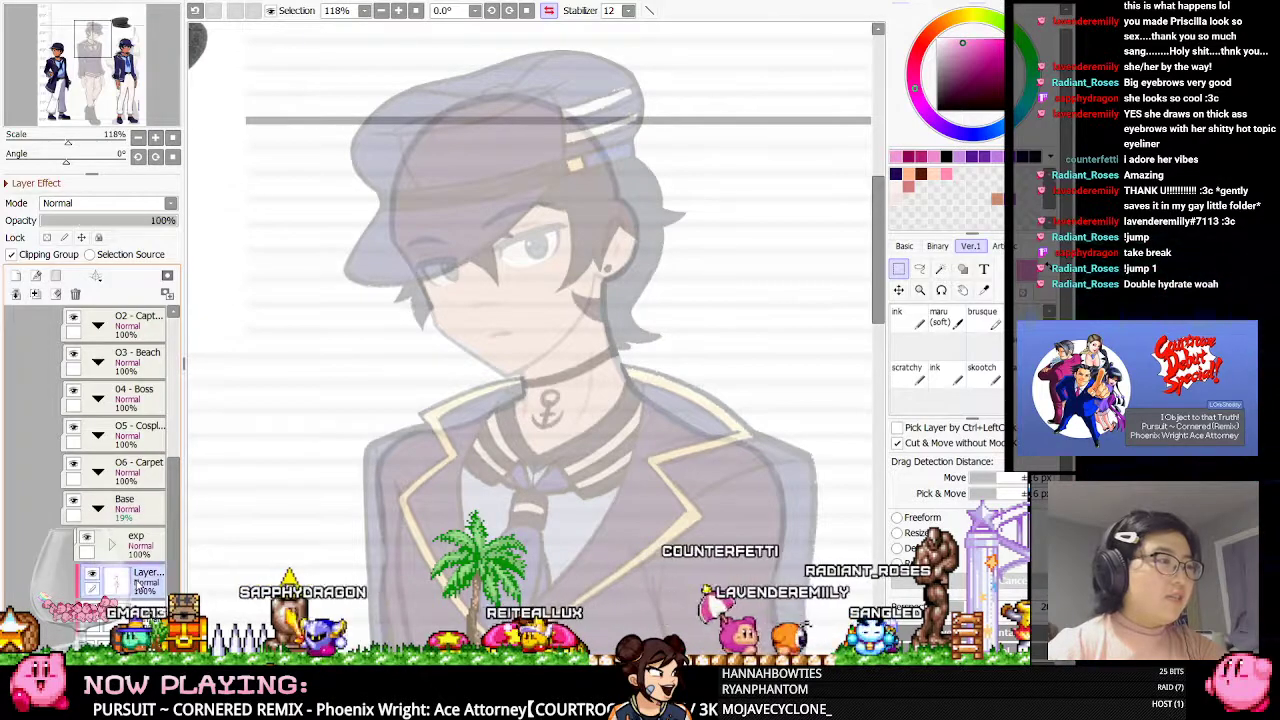
left_click(112, 546)
scroll(125, 556, "down", 3)
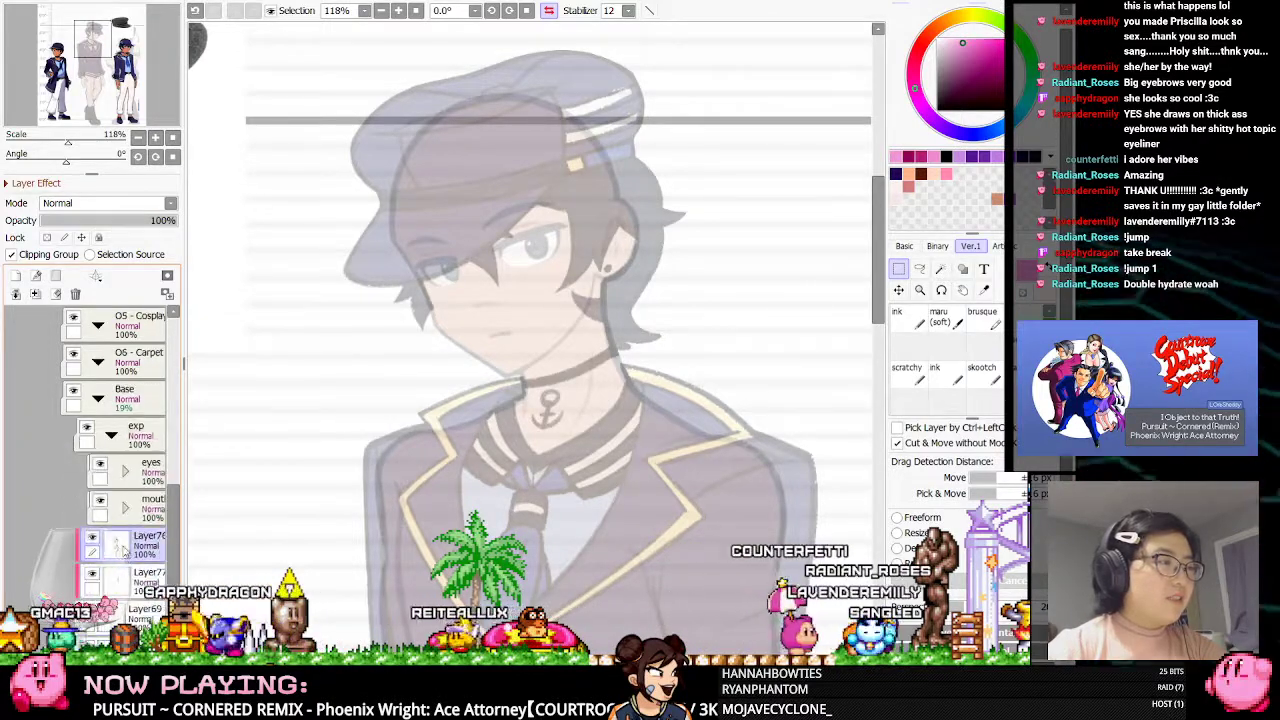
left_click(124, 472)
left_click(140, 470)
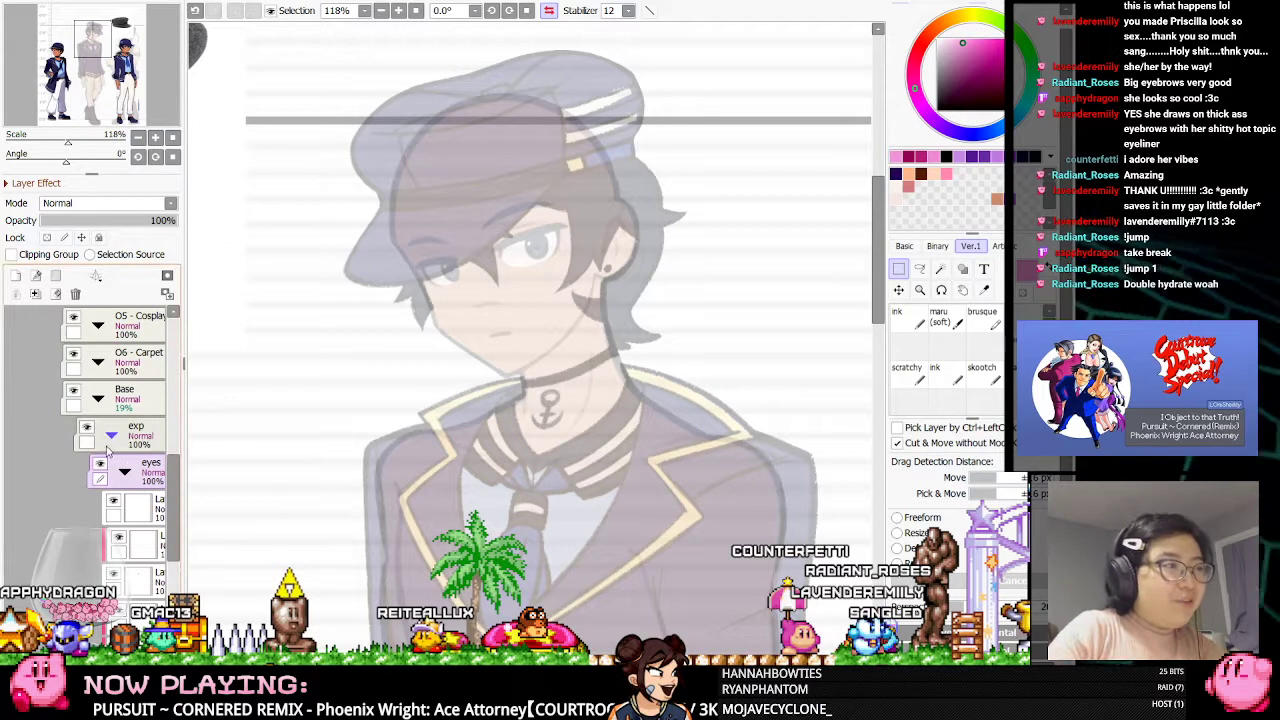
Set the Base group's opacity to 47% so the face shows more strongly under the outfit
scroll(174, 475, "up", 2)
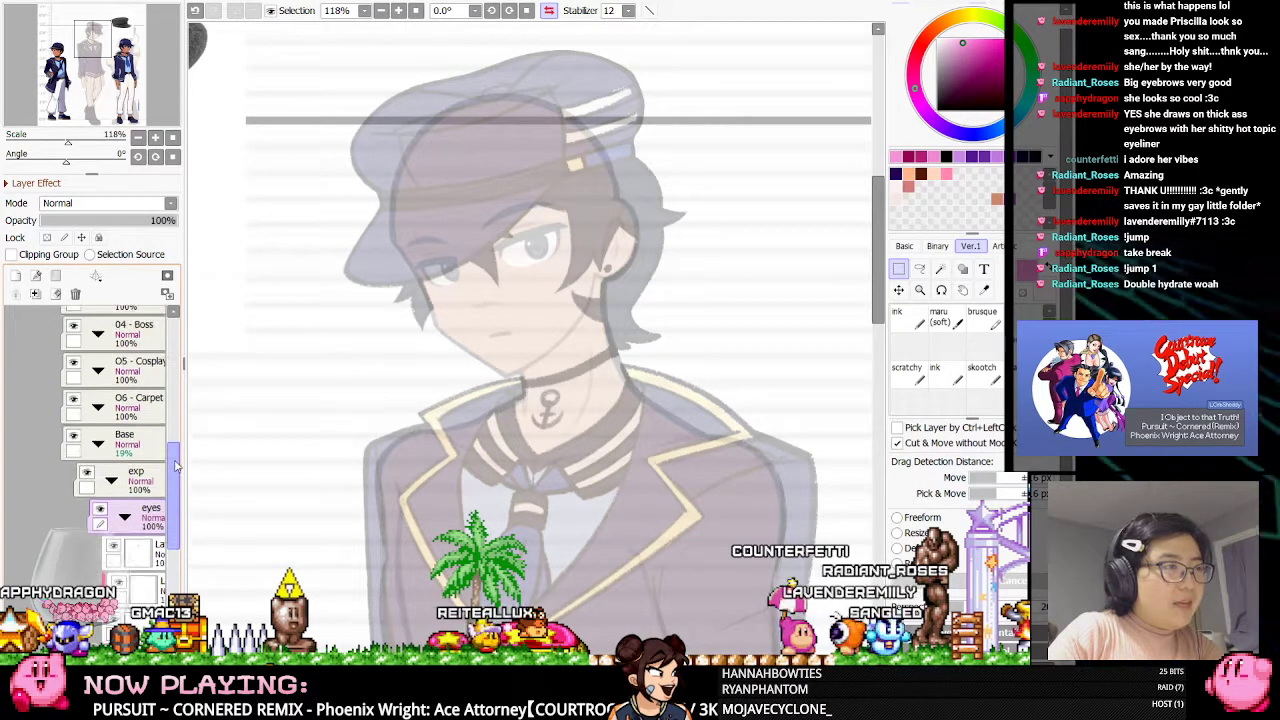
scroll(523, 154, "up", 4)
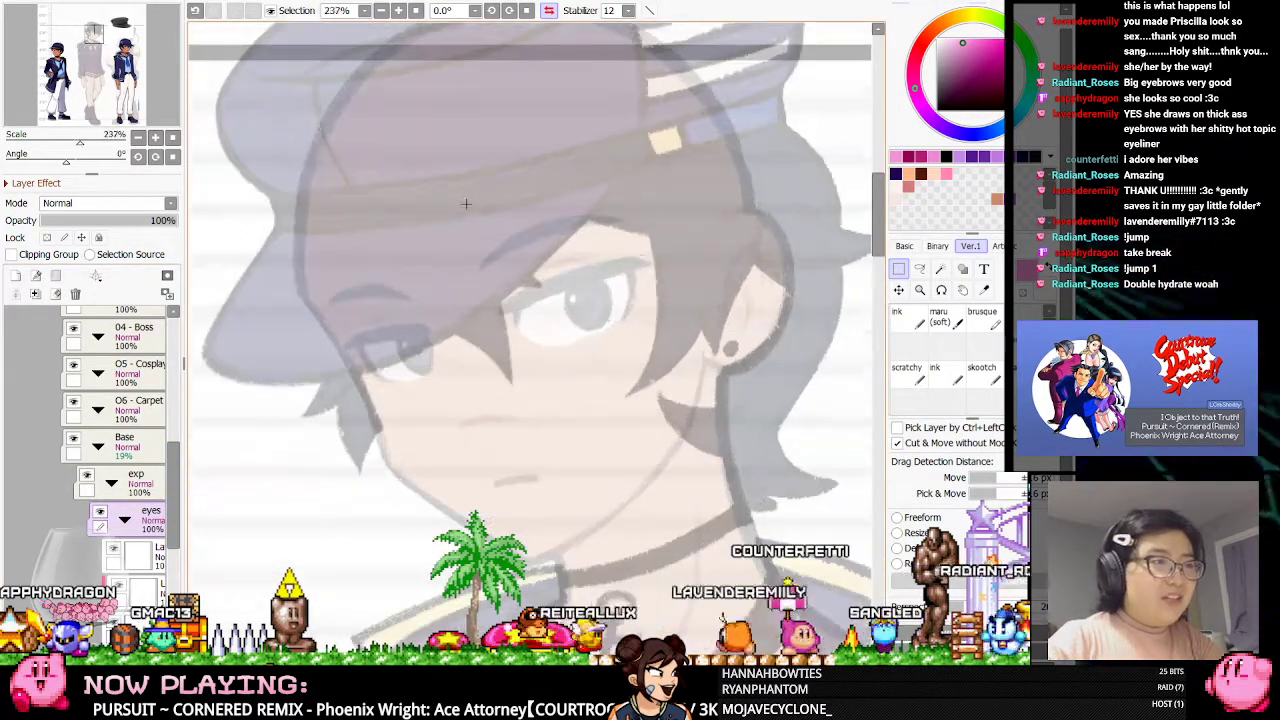
left_click(135, 447)
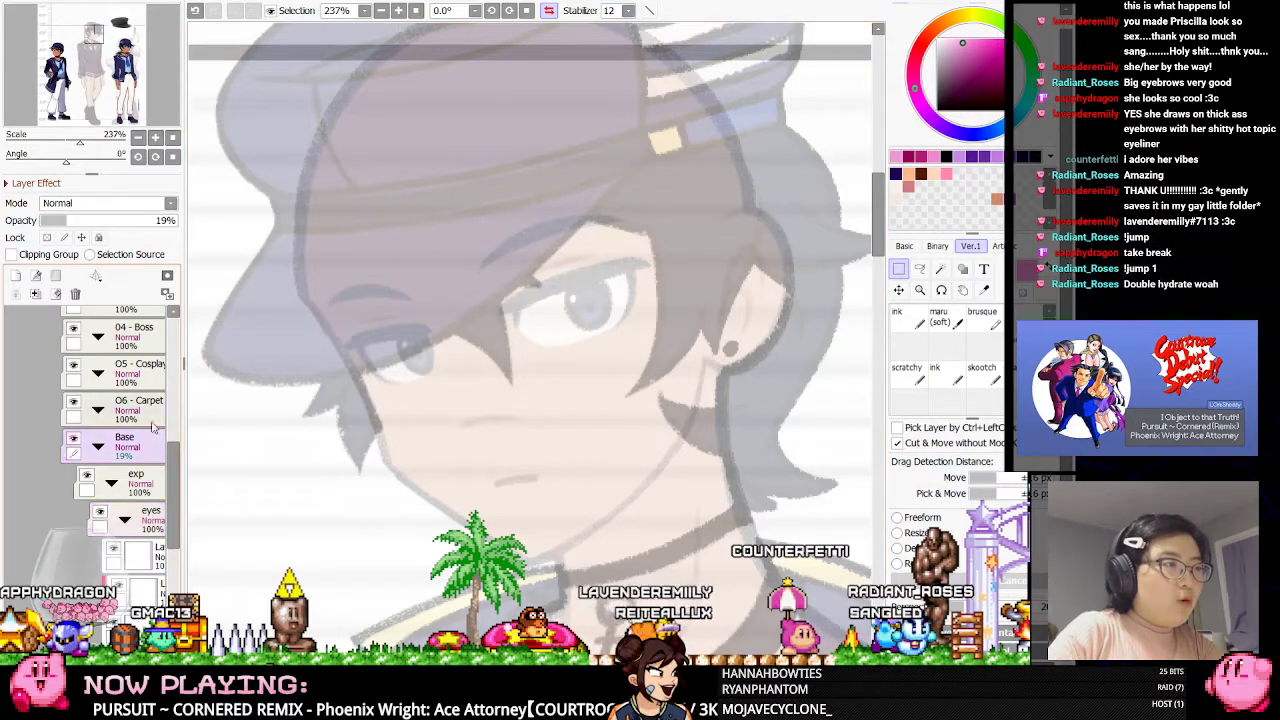
left_click(104, 220)
On the third layer in the eyes group, trim the larger eye's upper lash line with the eraser
scroll(176, 487, "down", 3)
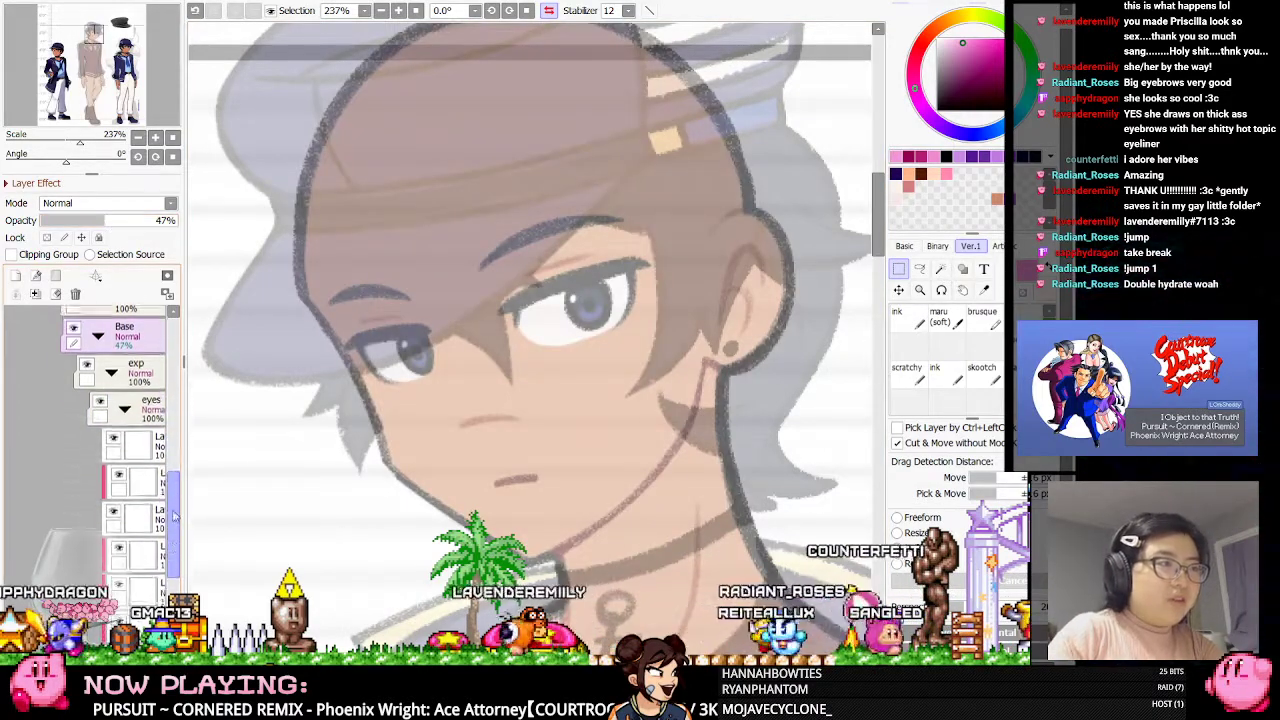
left_click(140, 445)
left_click(130, 515)
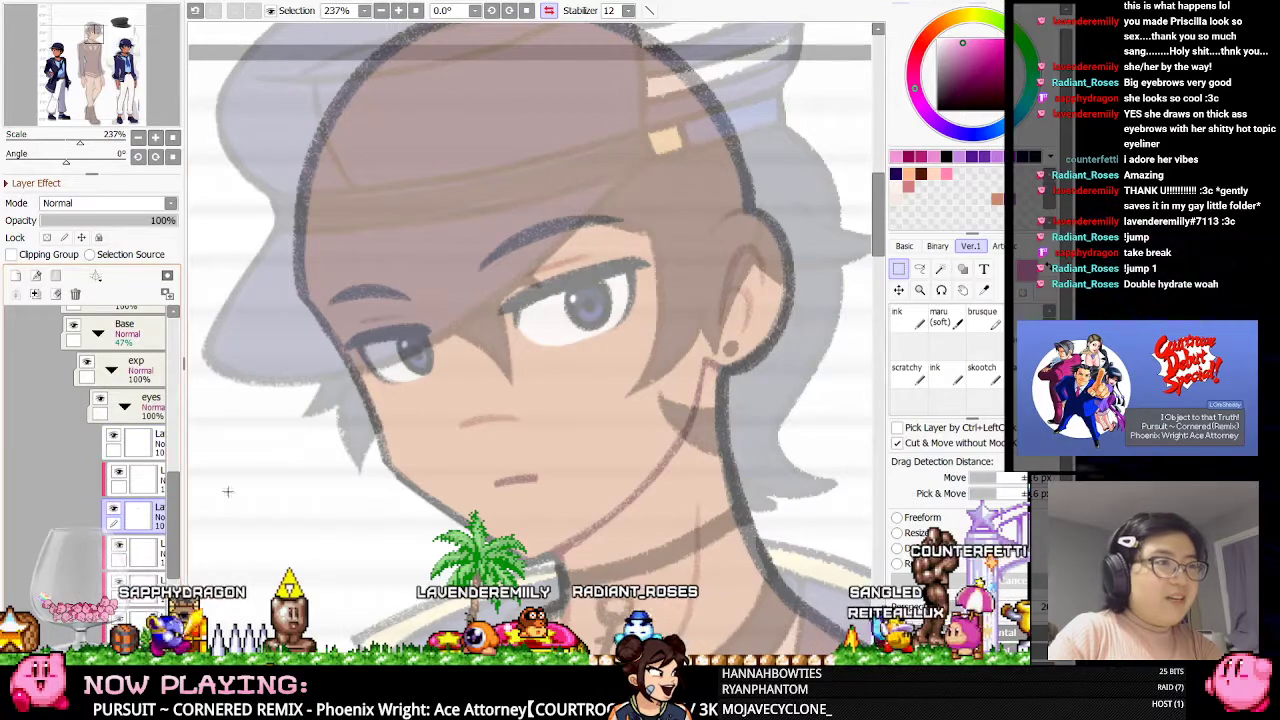
left_click(1008, 394)
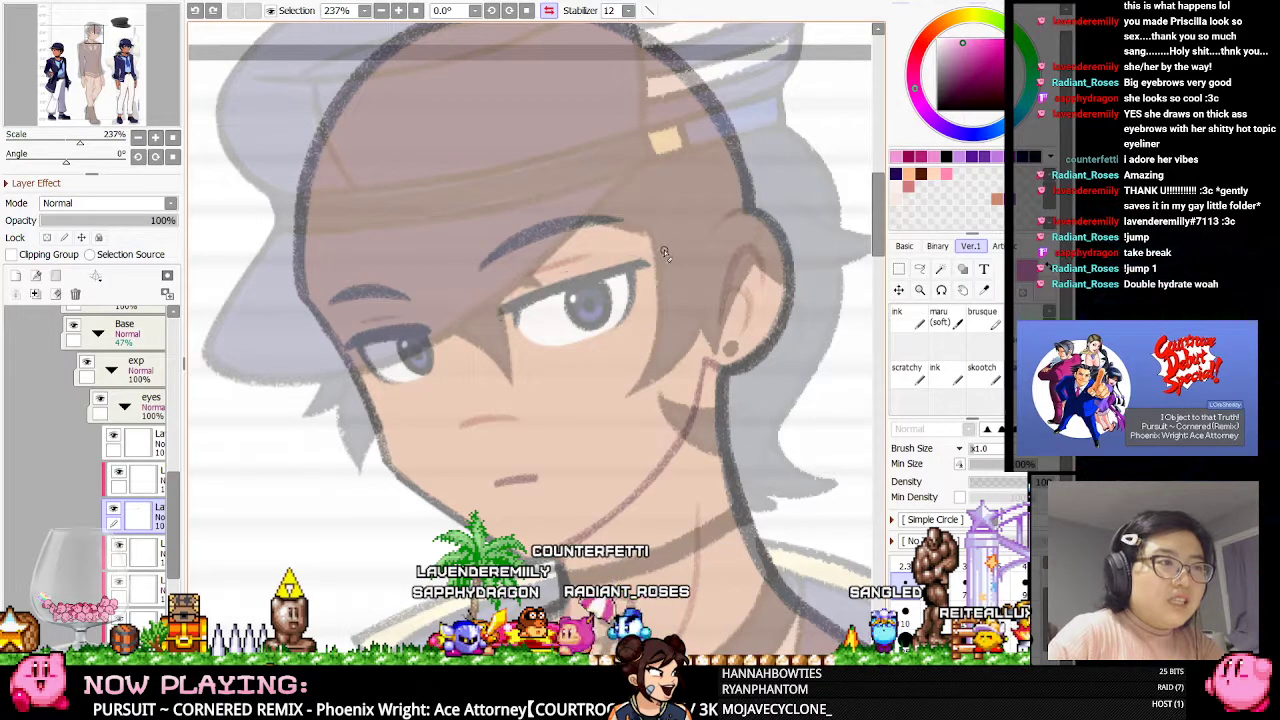
left_click_drag(655, 251, 490, 310)
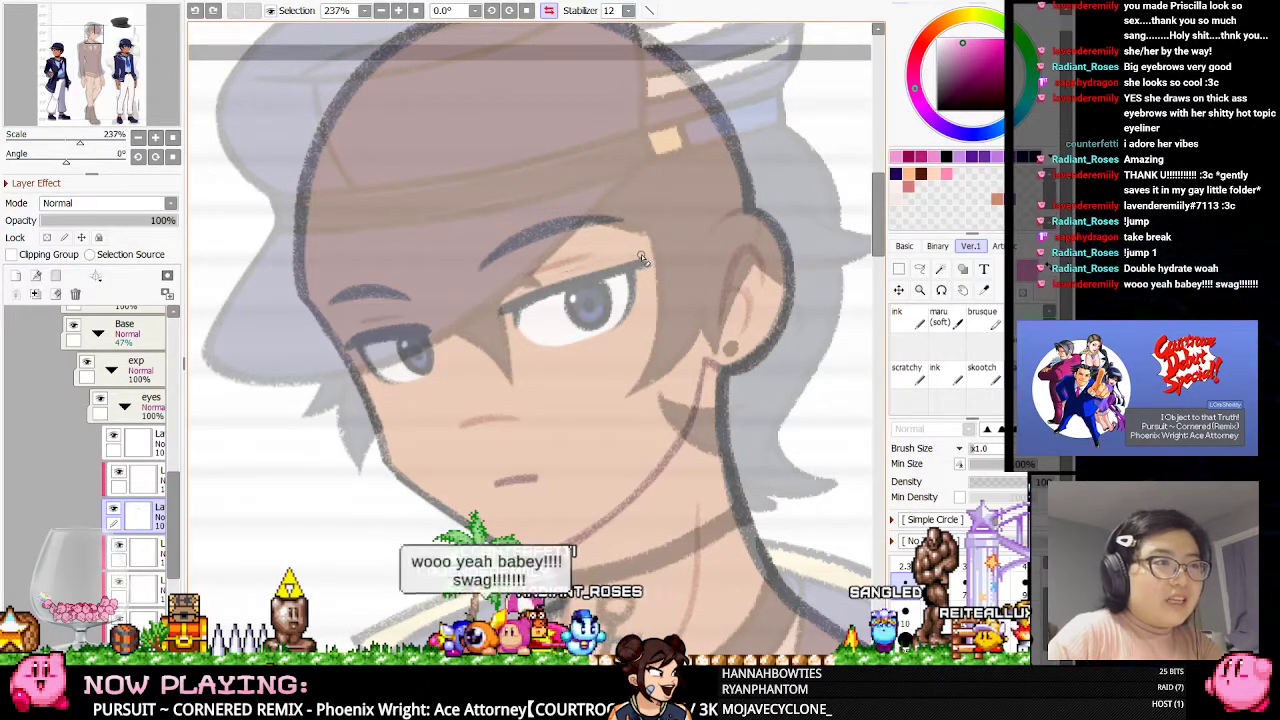
Compare the face in mirrored and unmirrored views, examining the shape and placement of both eyes up close
left_click(548, 11)
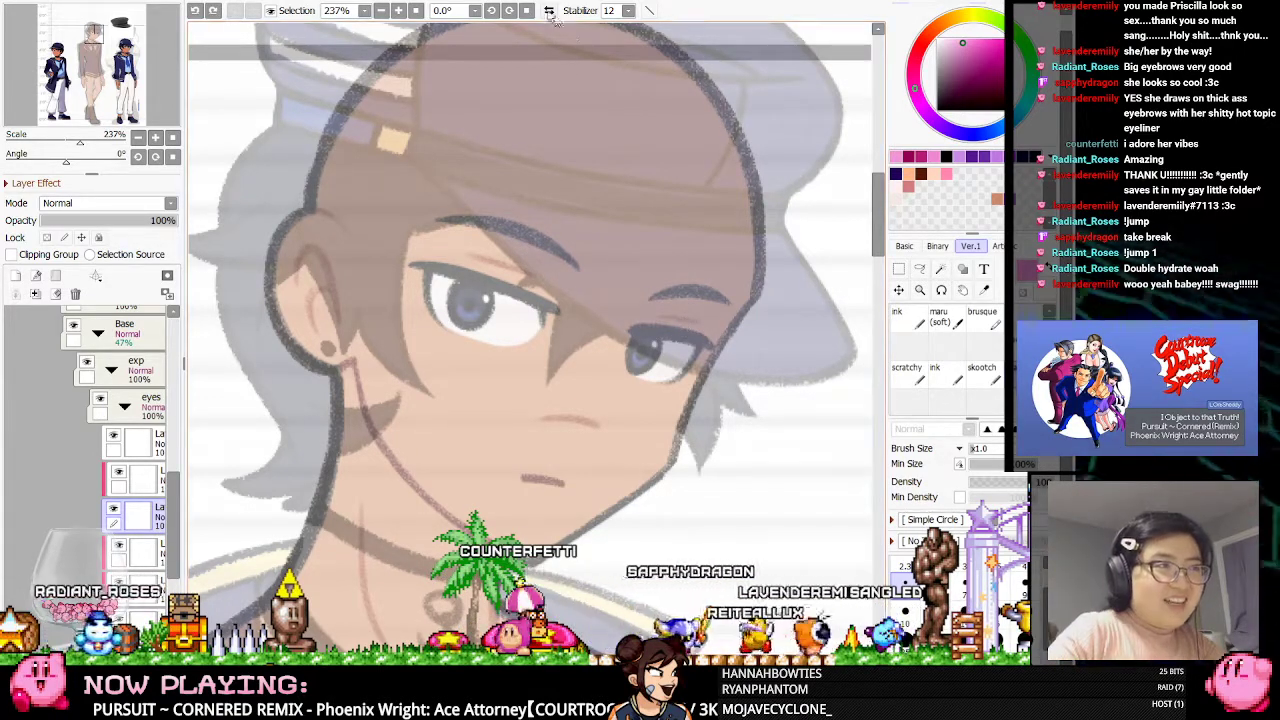
key("h")
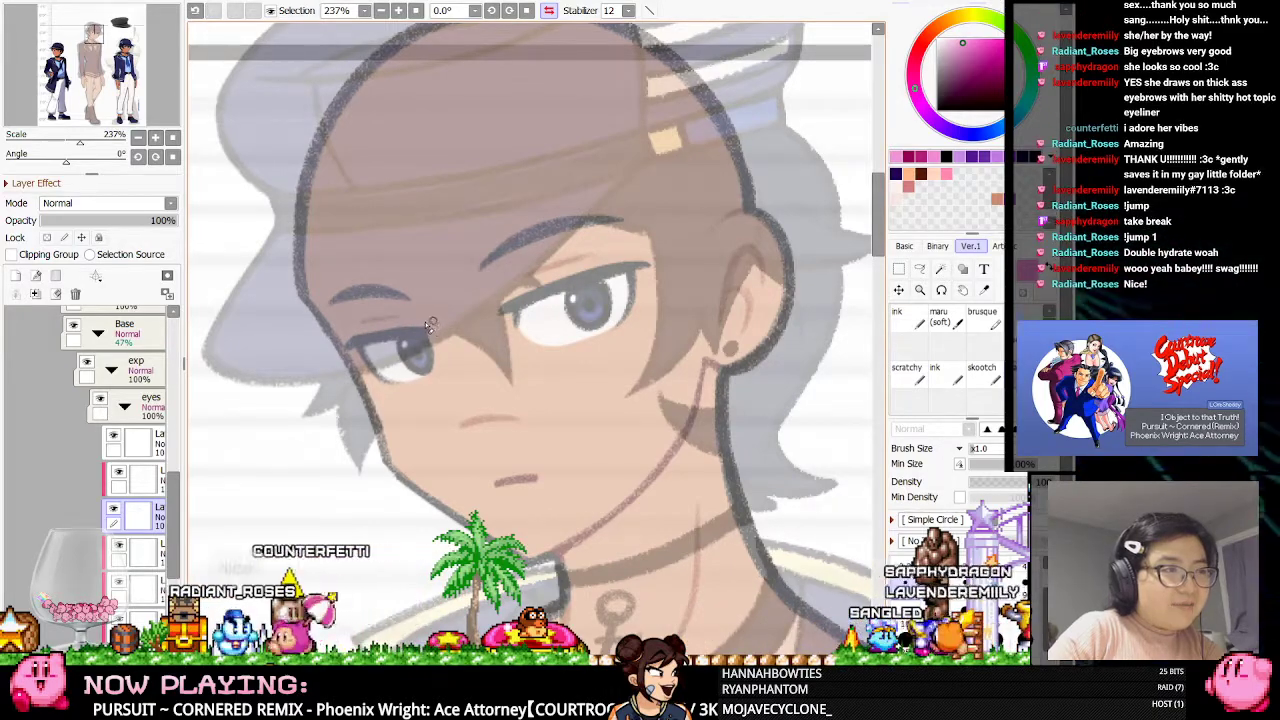
left_click(548, 10)
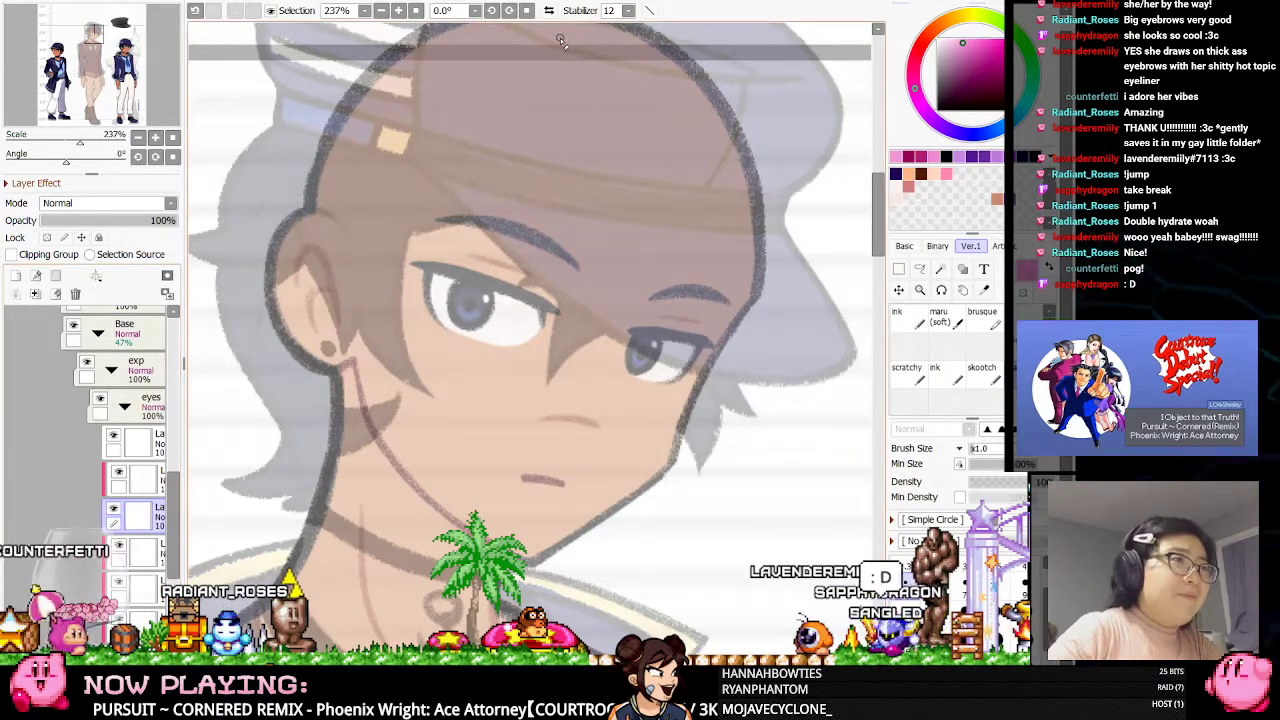
left_click(549, 10)
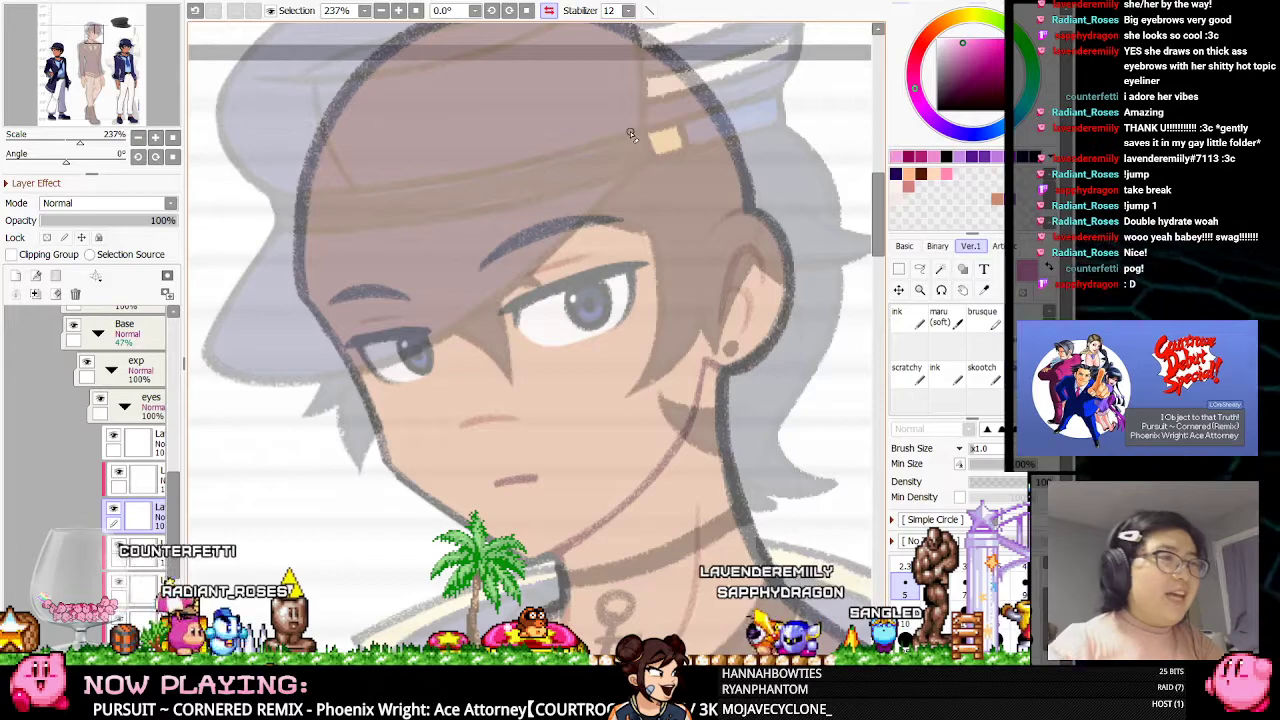
scroll(462, 300, "down", 2)
scroll(462, 289, "up", 2)
key("h")
key("h")
key("h")
key("h")
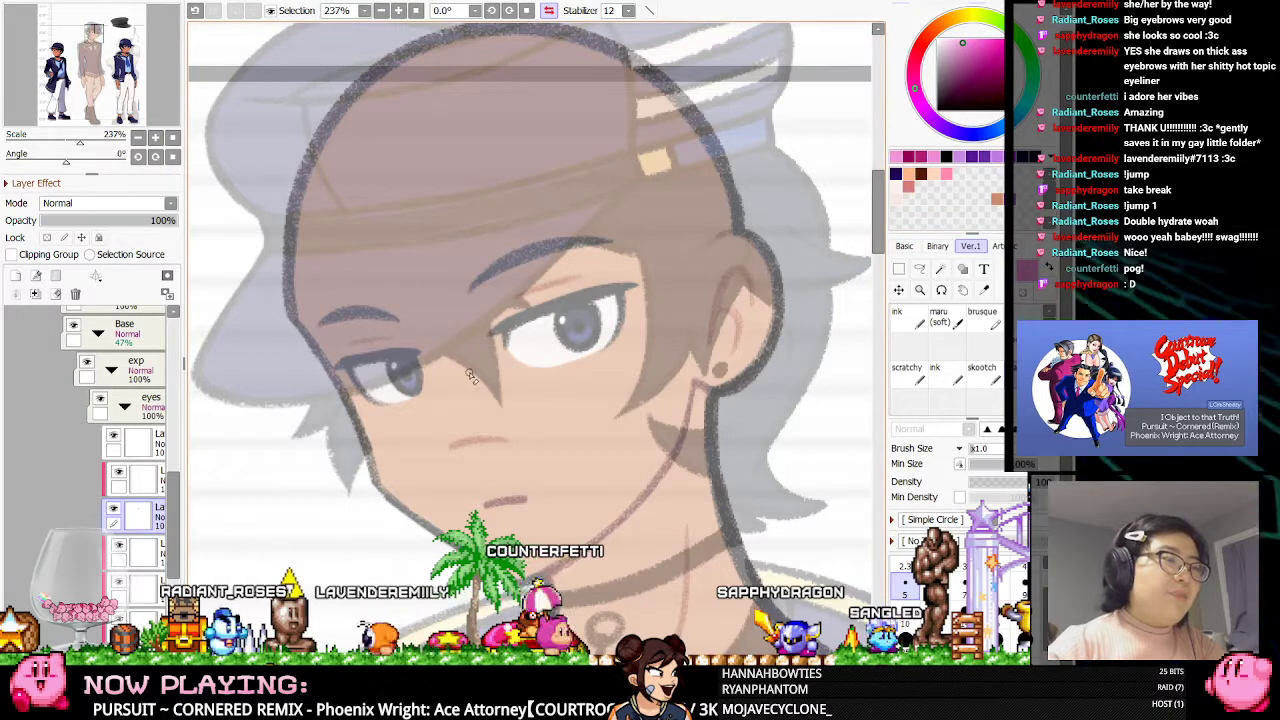
scroll(459, 331, "up", 3)
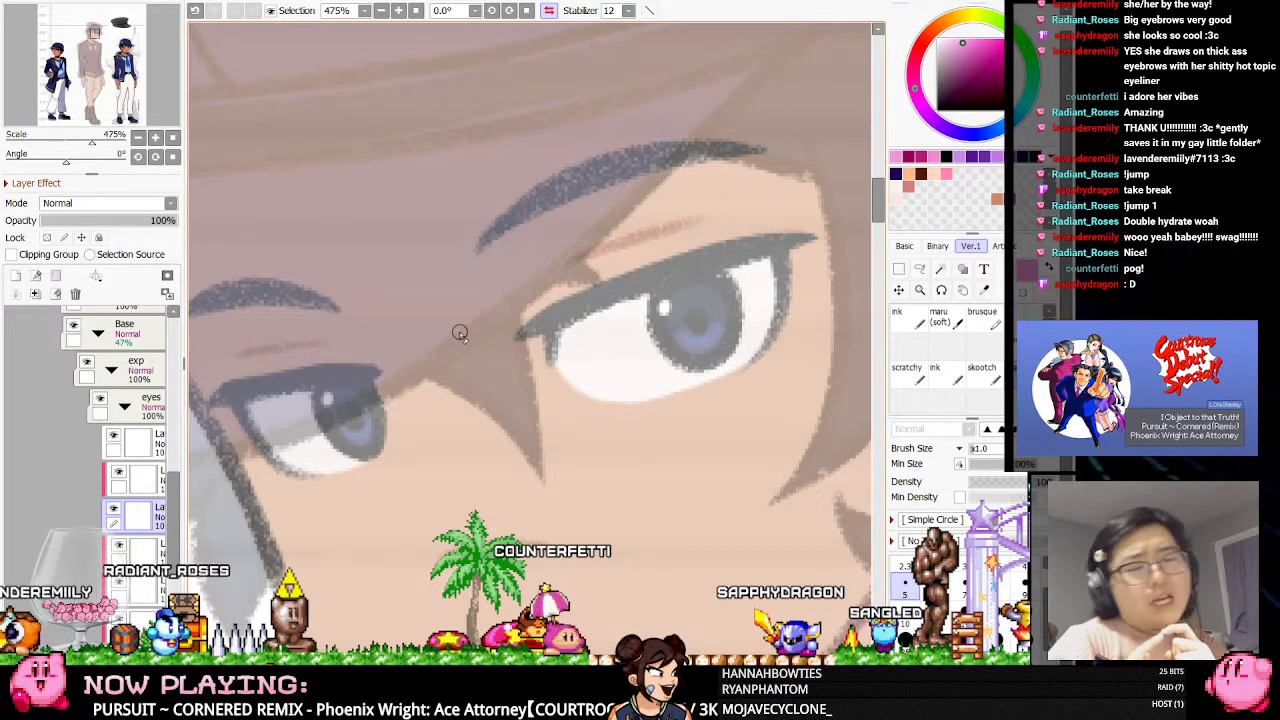
scroll(484, 275, "down", 4)
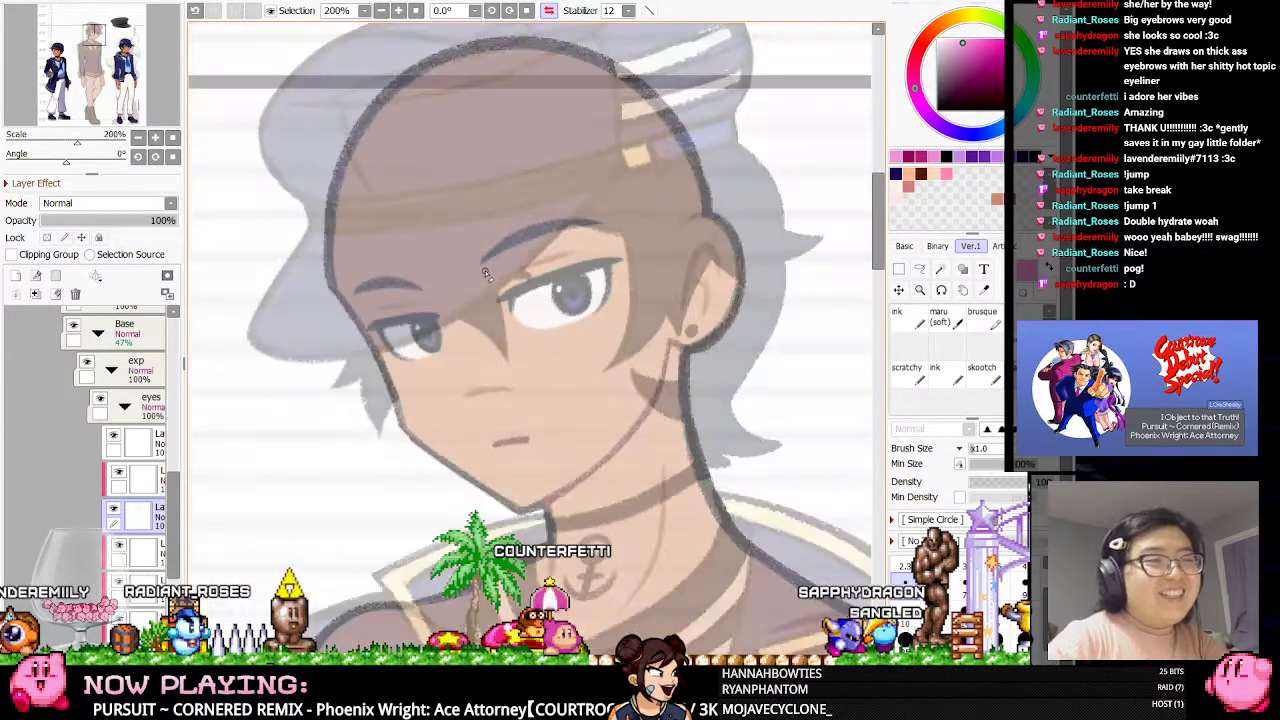
scroll(484, 275, "up", 3)
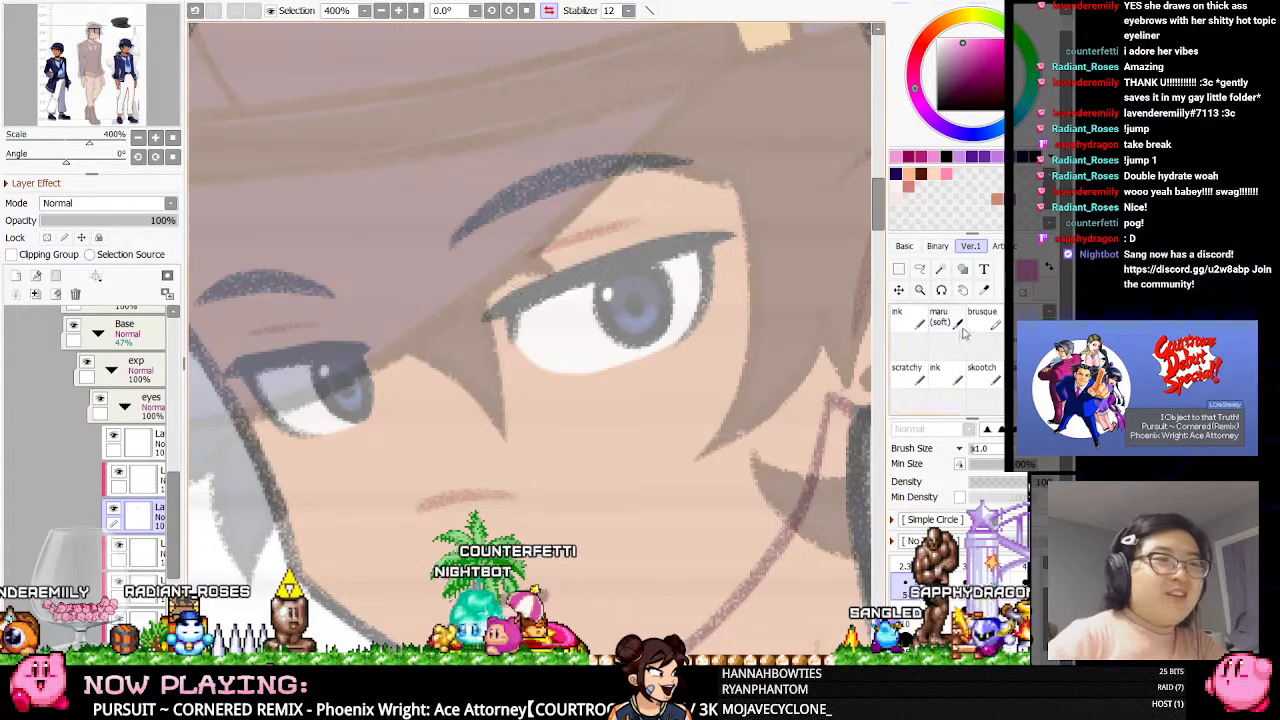
Set up the skootch brush with a near-black colour and return the canvas to its unmirrored view
left_click(981, 372)
left_click(964, 106)
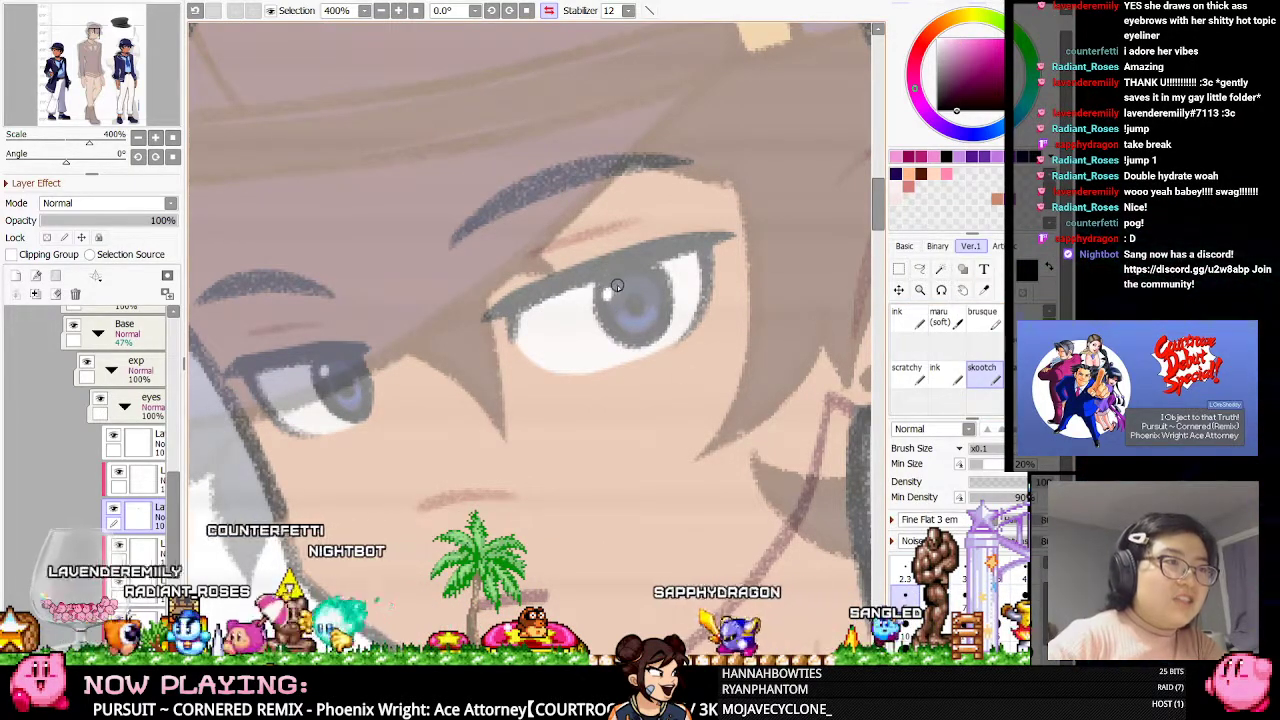
scroll(606, 290, "up", 3)
scroll(588, 309, "down", 8)
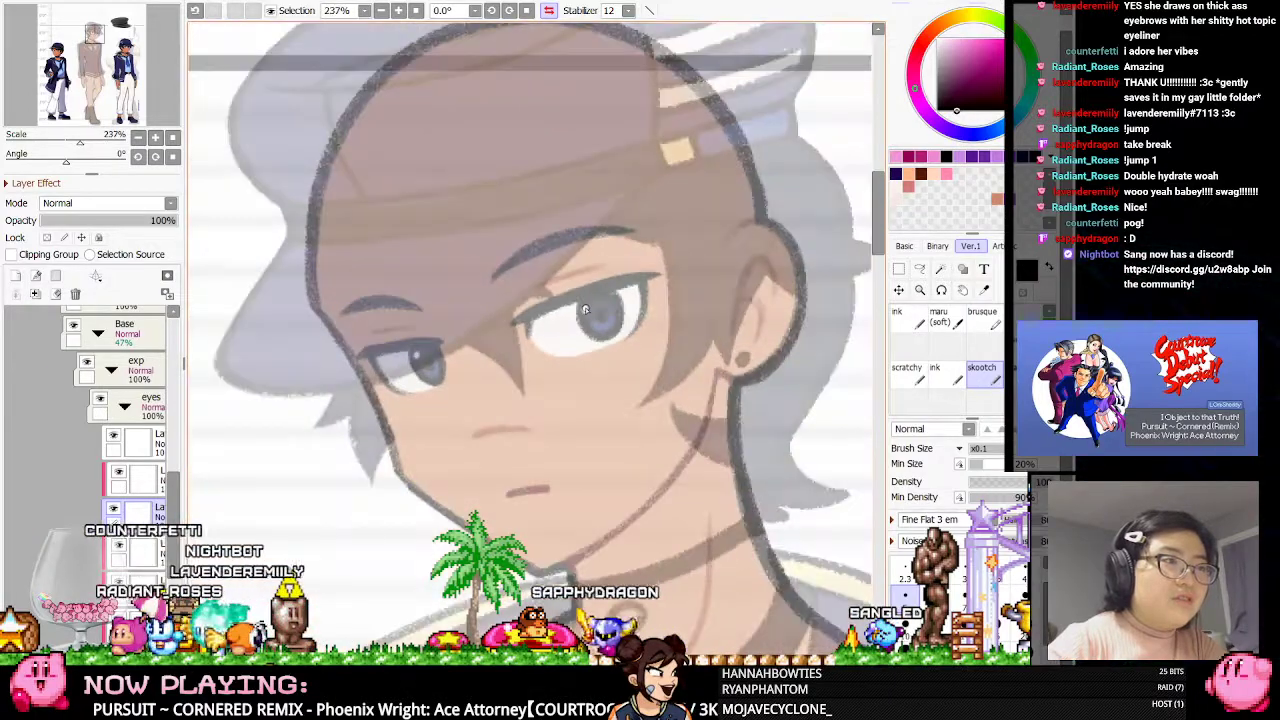
scroll(515, 112, "down", 2)
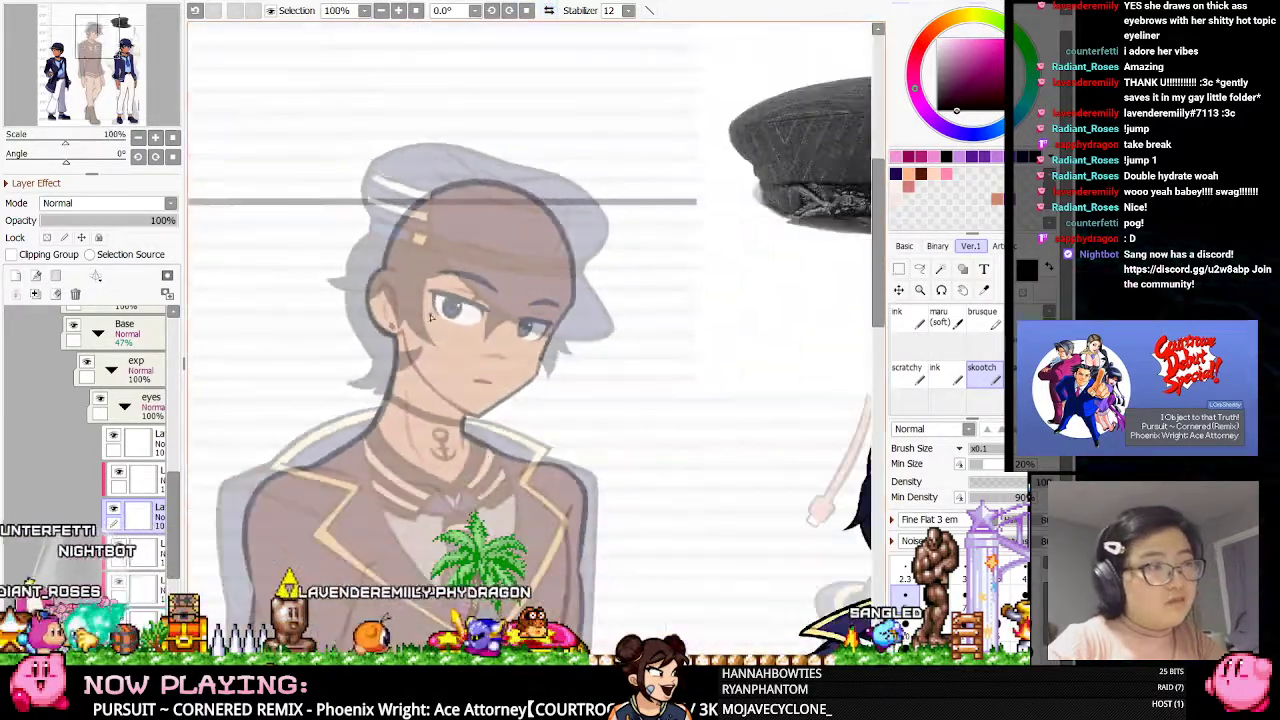
Set the Base group's opacity to 100%
left_click(135, 334)
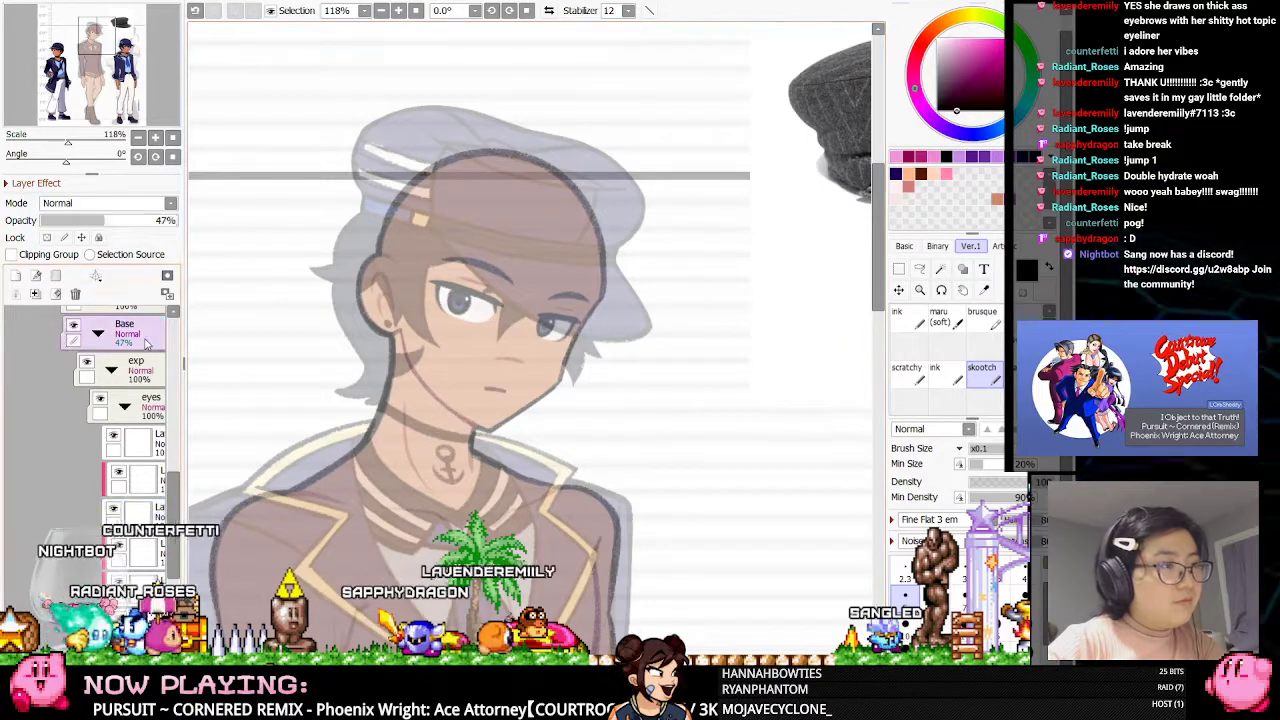
left_click_drag(131, 221, 195, 246)
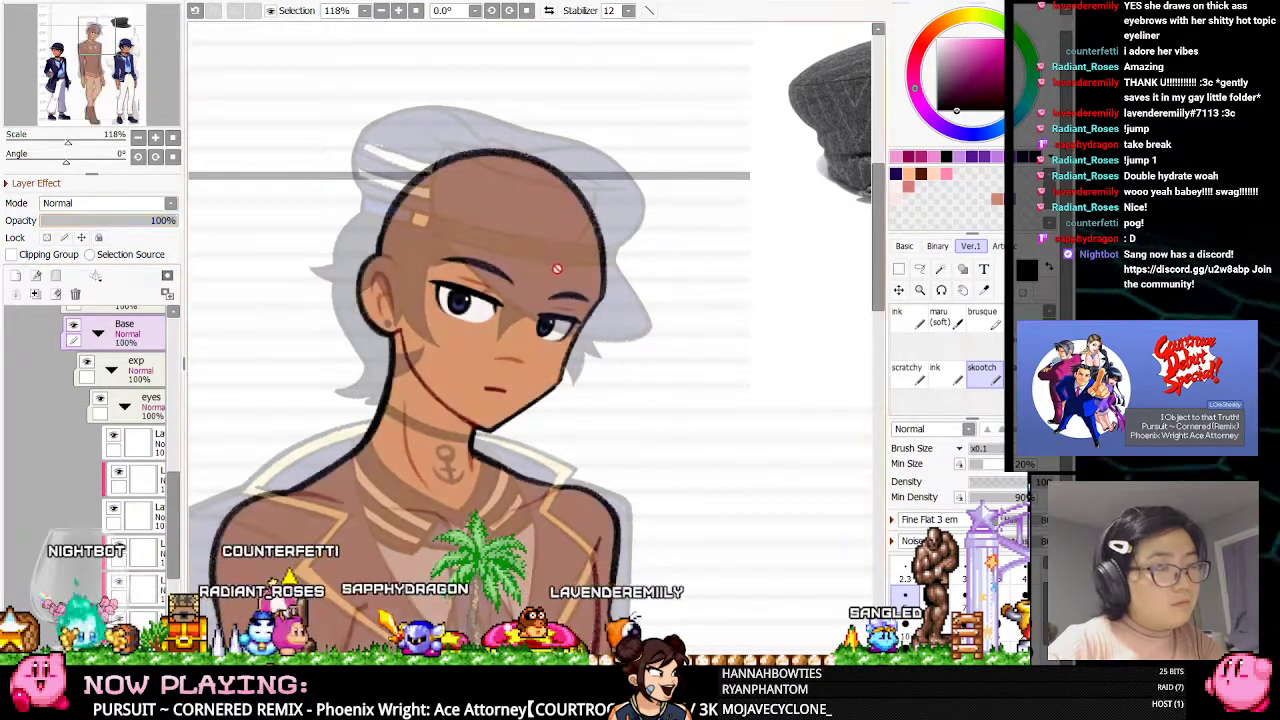
scroll(555, 269, "down", 3)
scroll(528, 371, "up", 2)
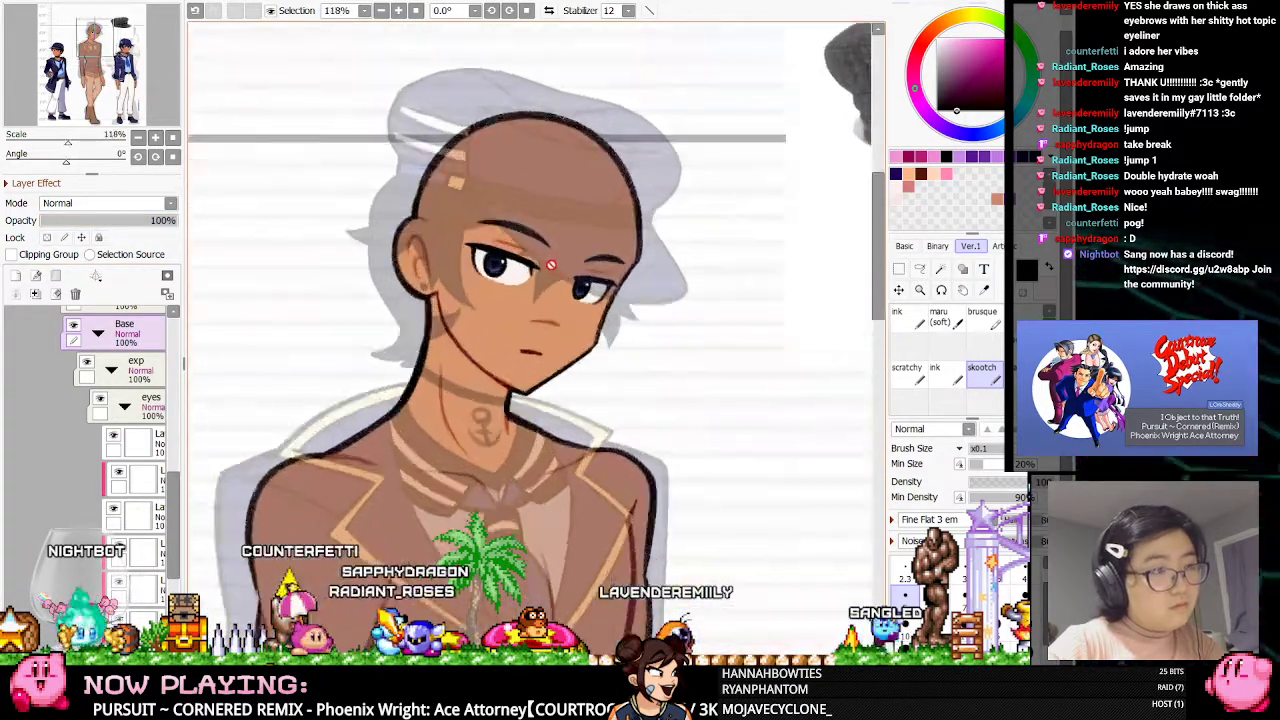
On Layer69, refine the base face's cheek and jaw outline with the skootch brush and eraser in the mirrored view
left_click(125, 405)
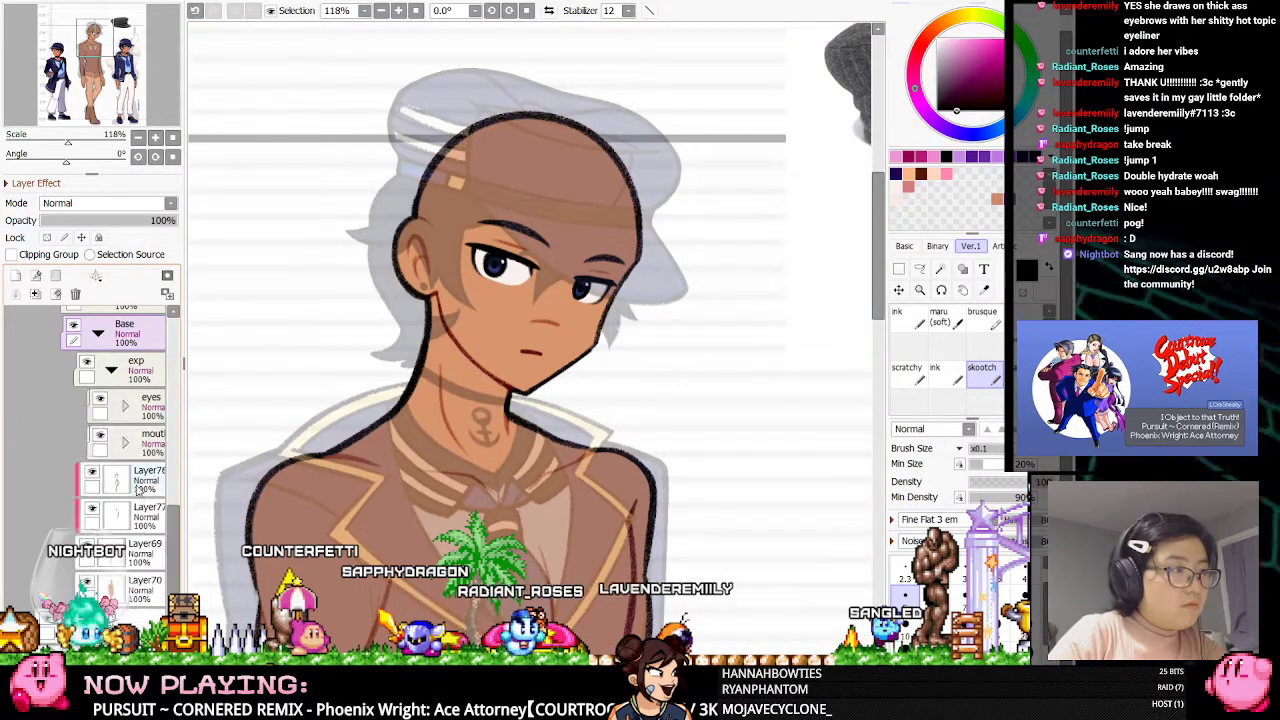
left_click(549, 10)
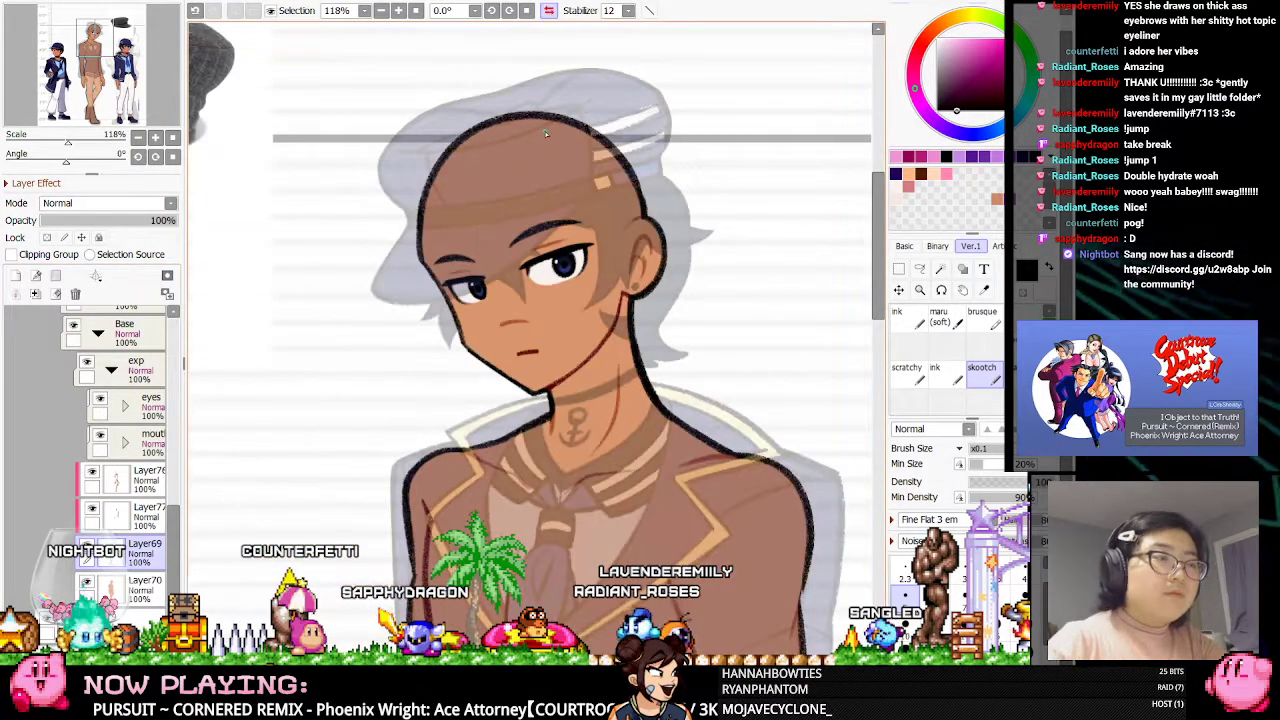
scroll(586, 198, "up", 2)
key("e")
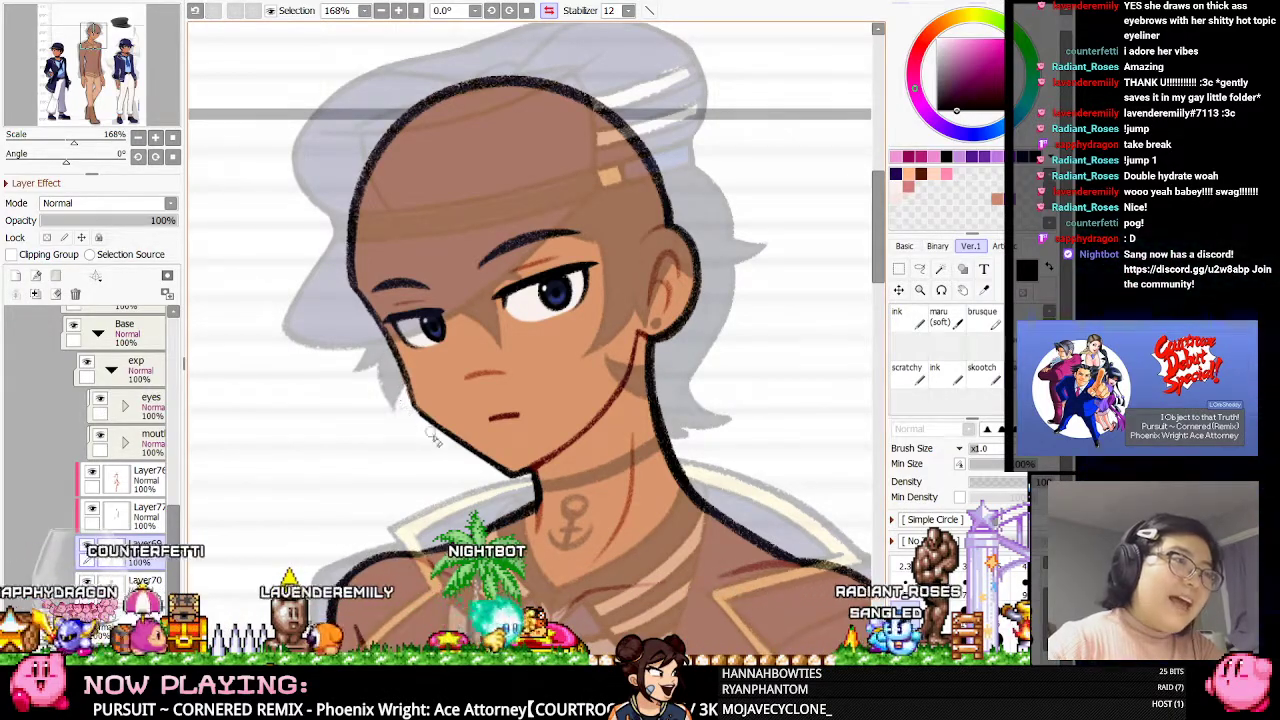
key("ctrl+z")
left_click(984, 374)
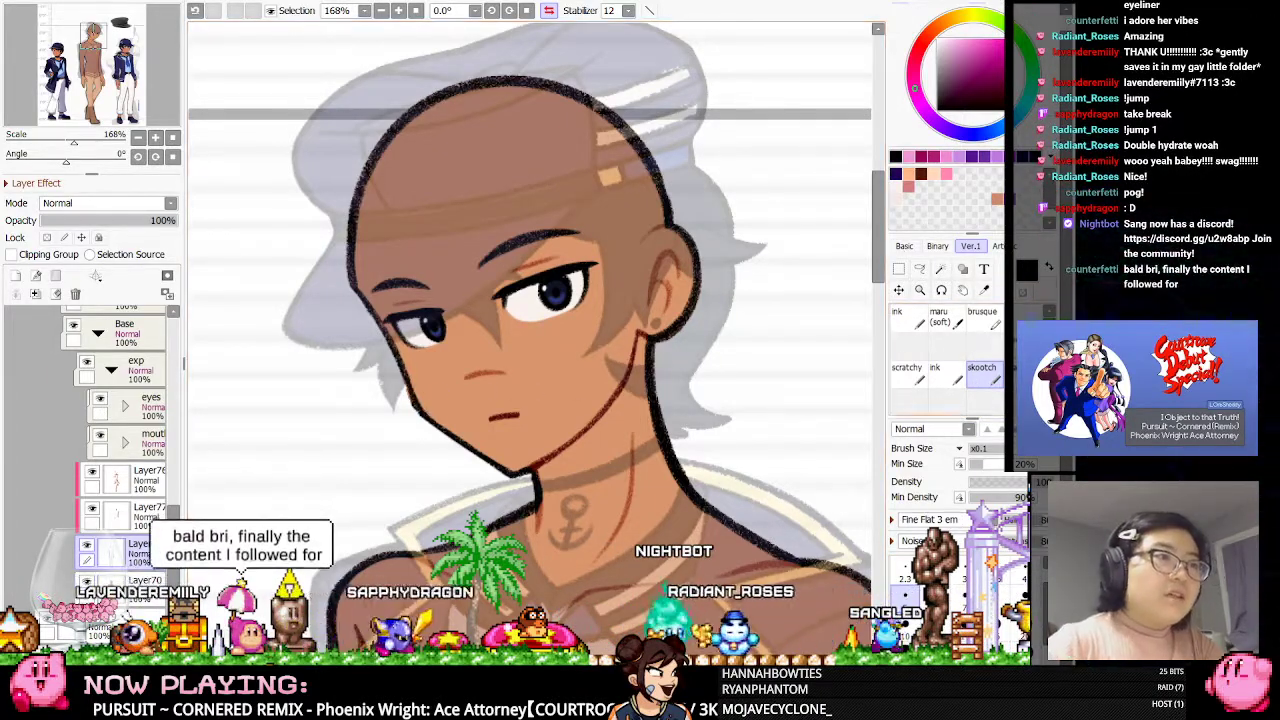
key("e")
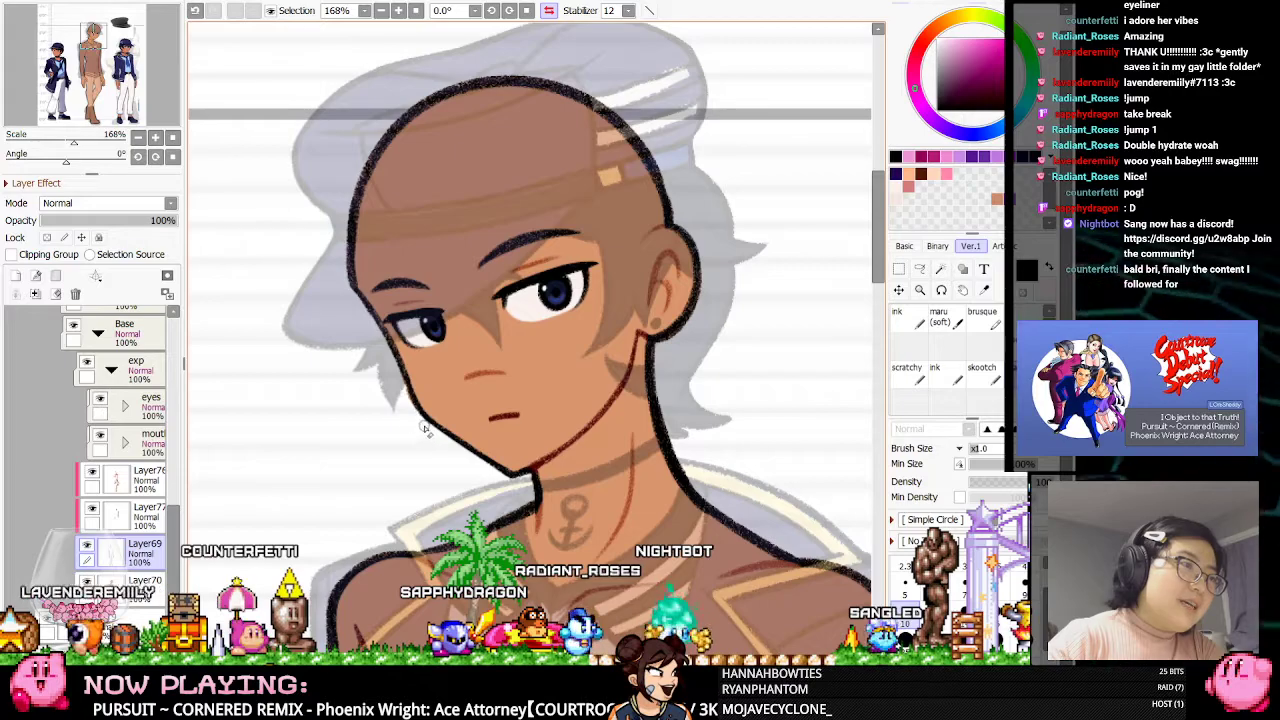
Compare the face outline in unmirrored and mirrored views, toggling Layer69's visibility off and on
left_click(549, 10)
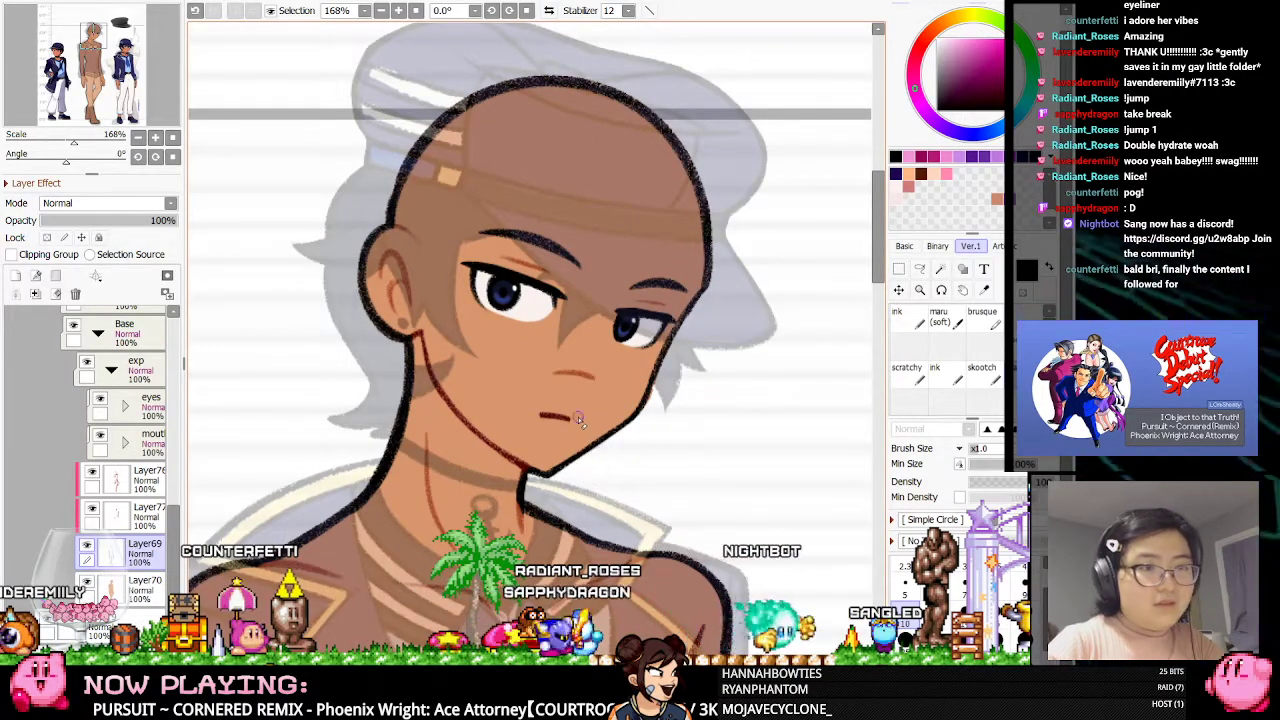
left_click(87, 545)
left_click(87, 545)
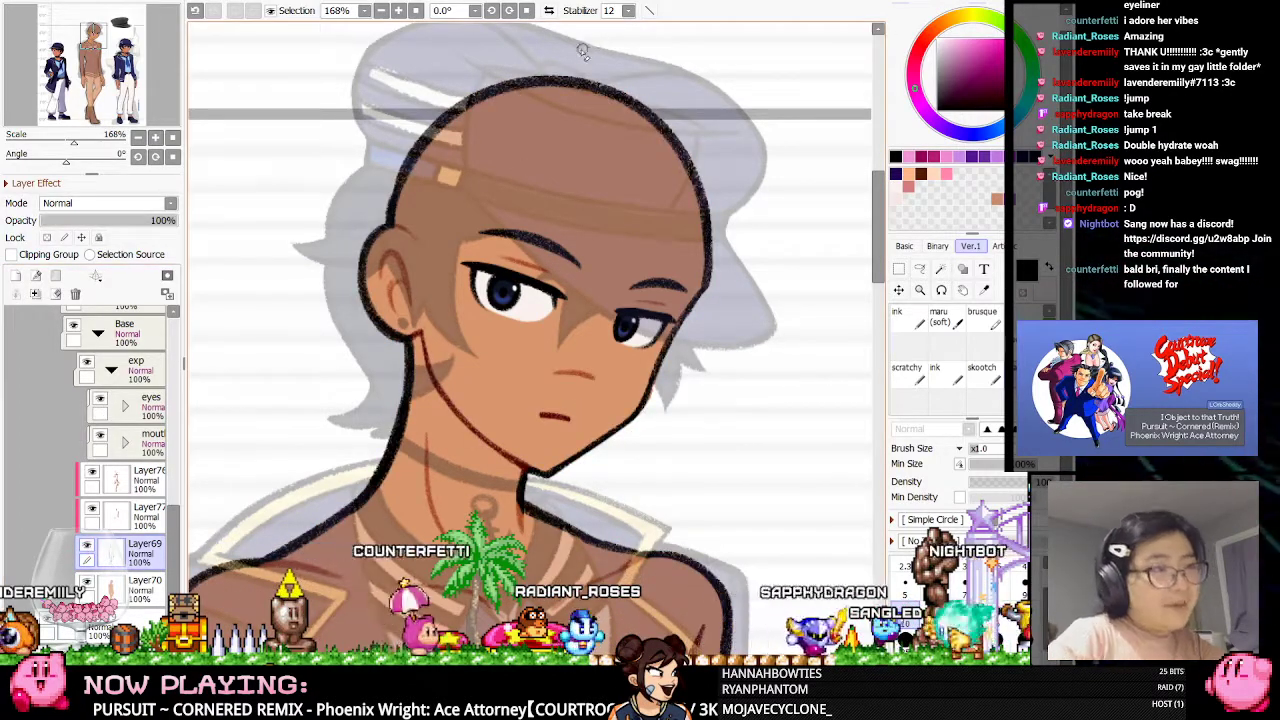
key("h")
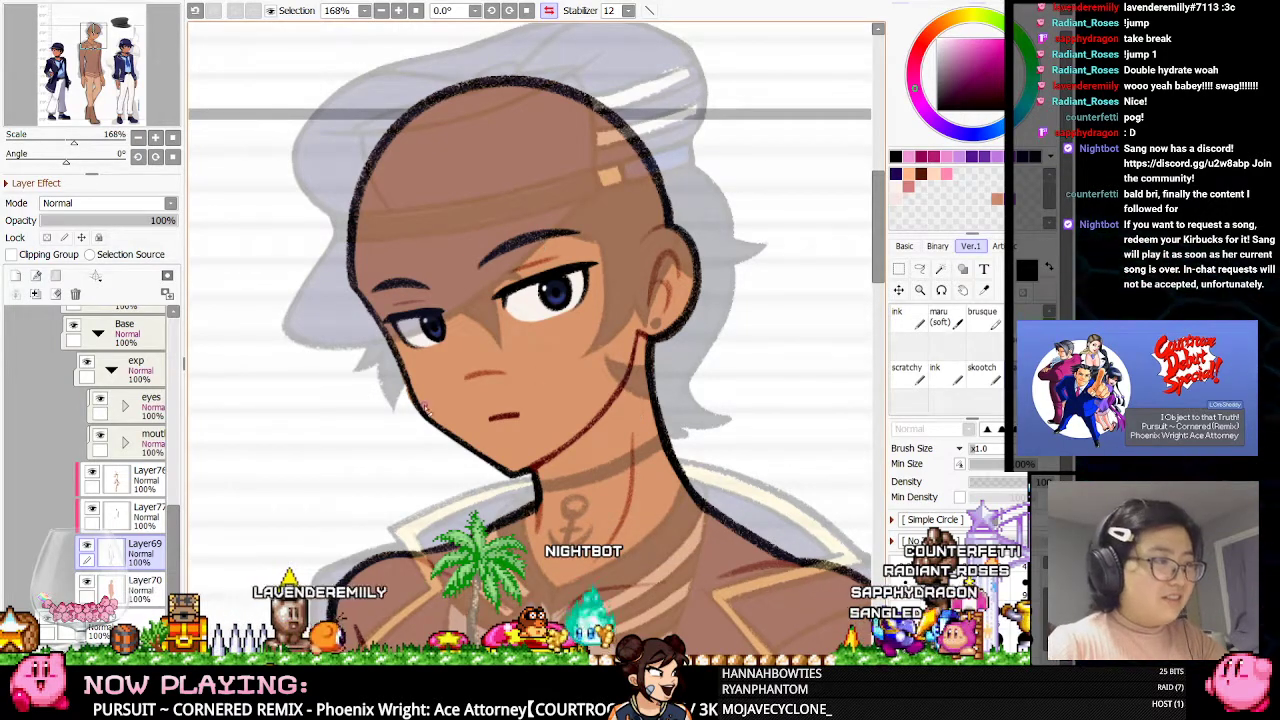
Look into the mouth group and examine the face's proportions close up and from farther out, mirrored and unmirrored
left_click(124, 442)
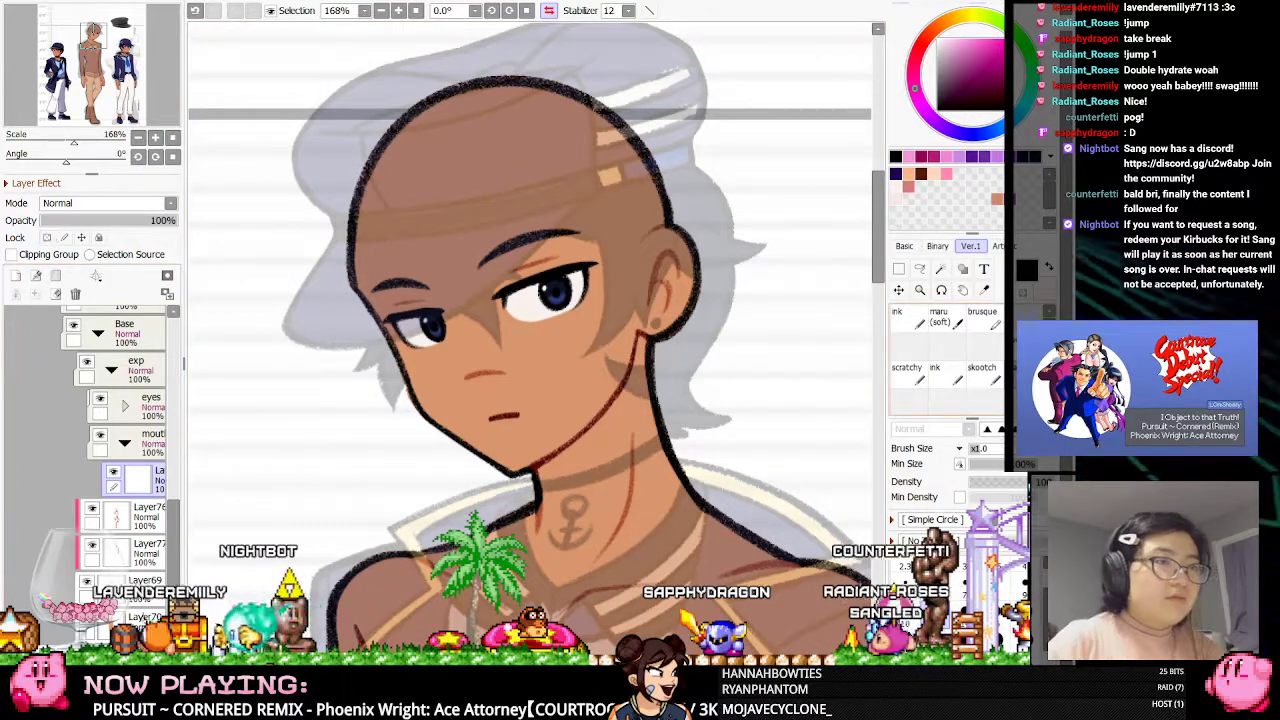
left_click(981, 372)
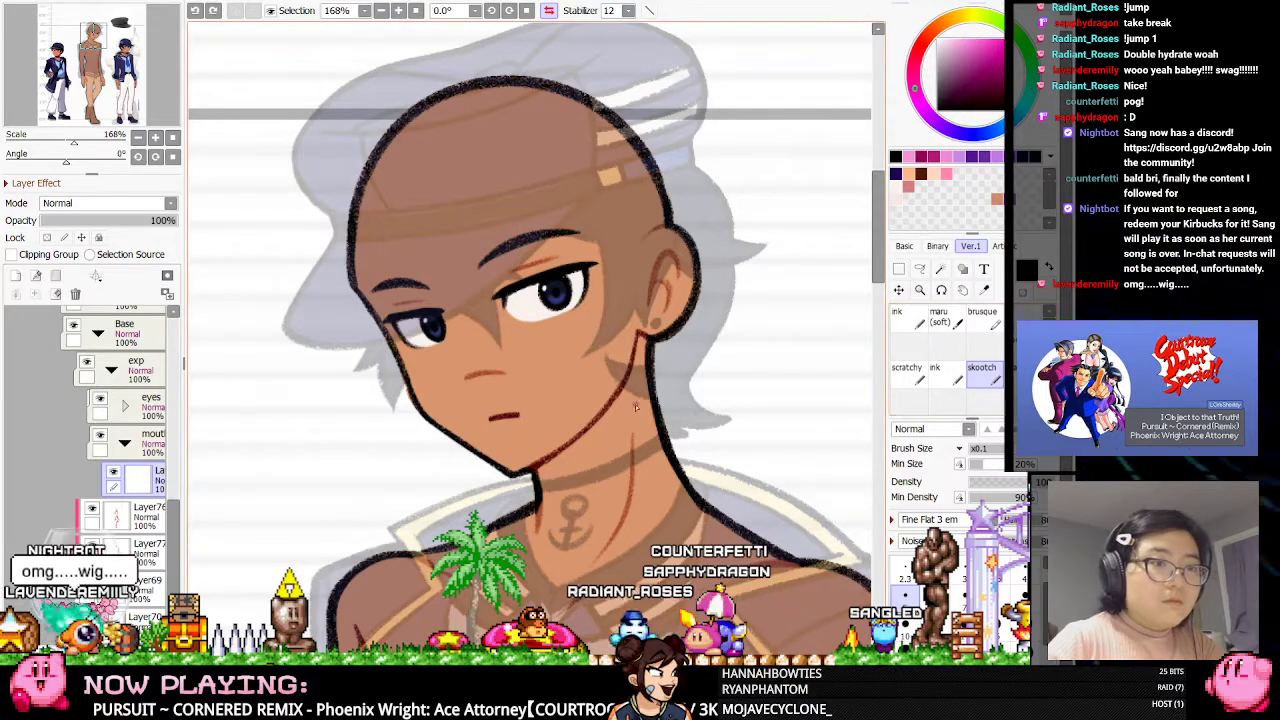
scroll(534, 415, "up", 3)
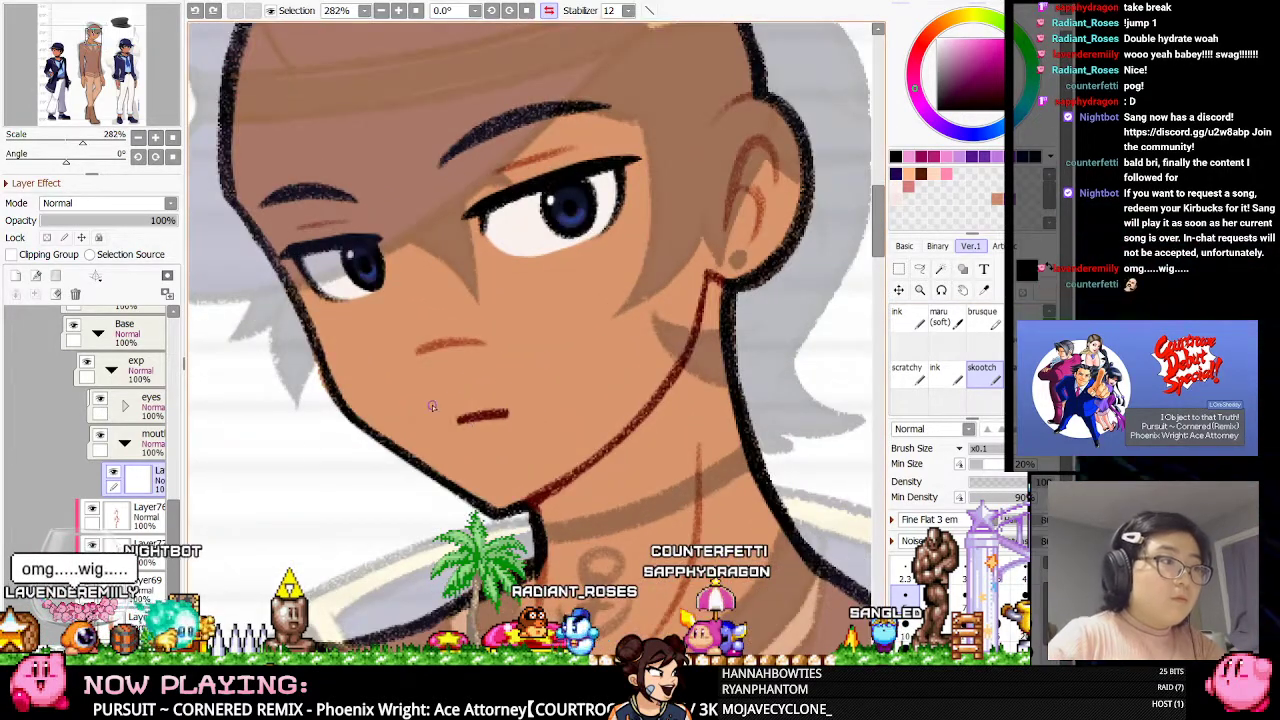
left_click(125, 442)
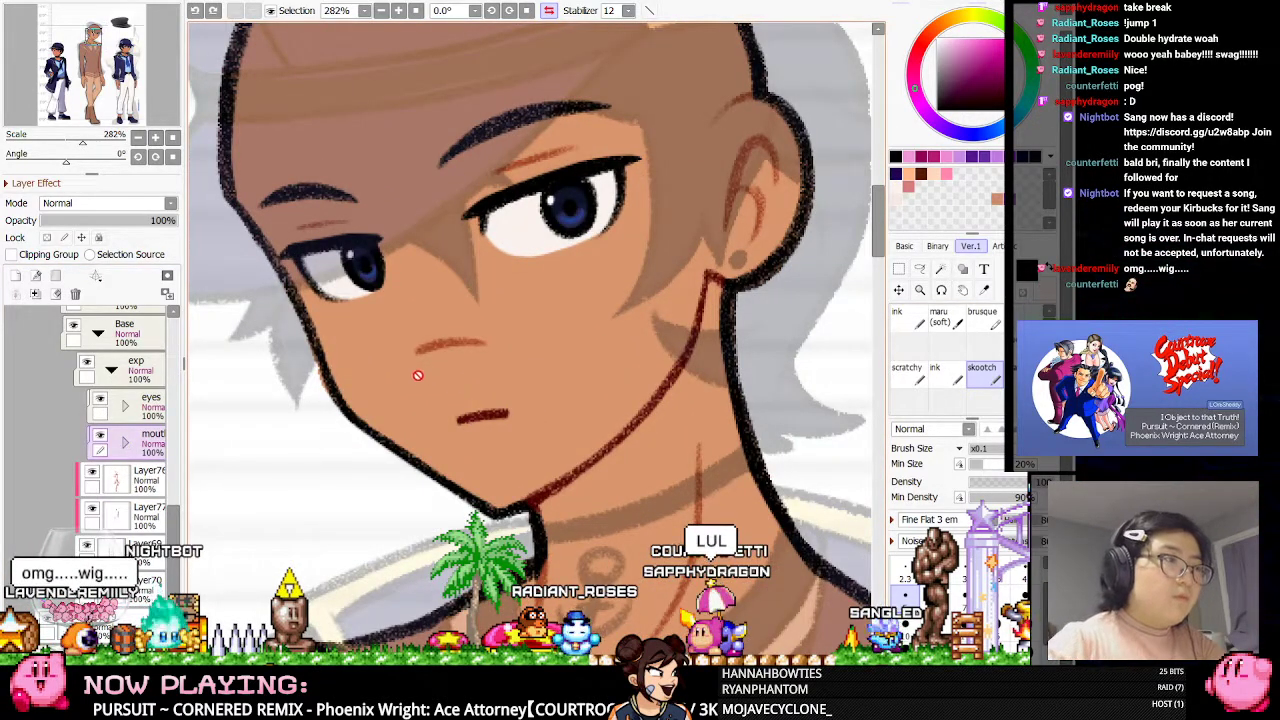
scroll(419, 376, "down", 2)
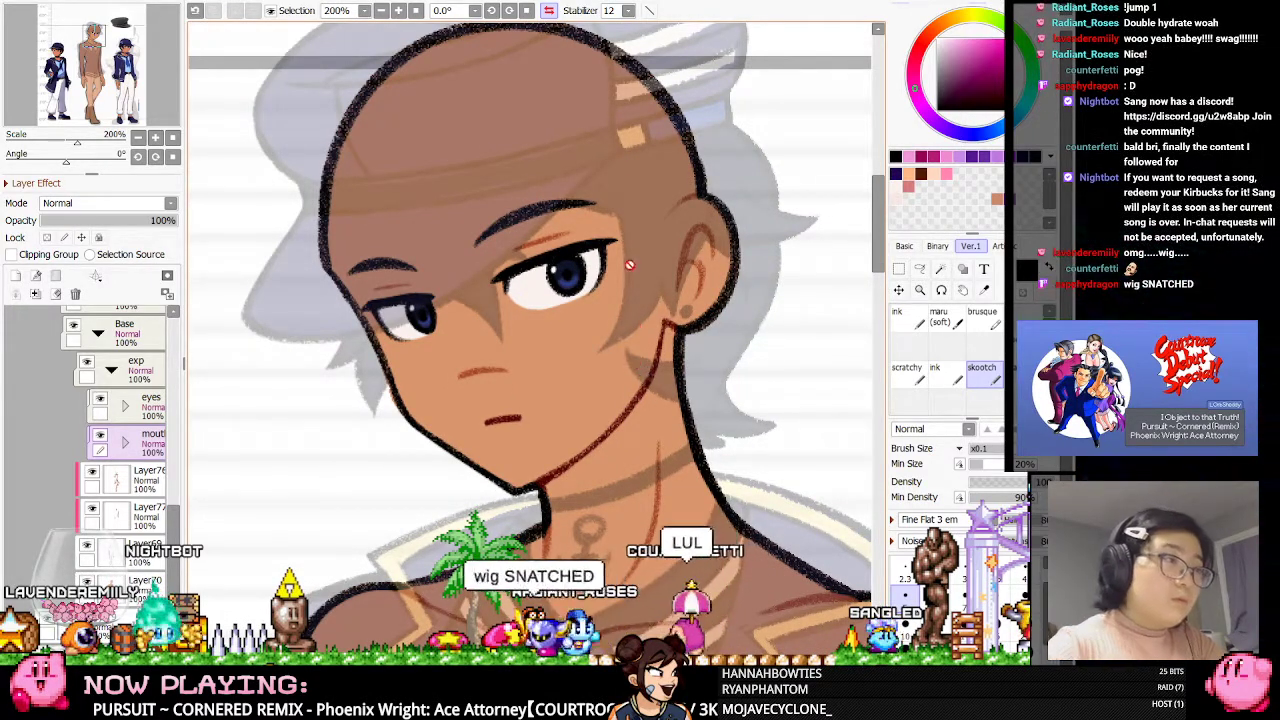
scroll(625, 280, "down", 2)
scroll(618, 272, "up", 3)
scroll(676, 261, "down", 1)
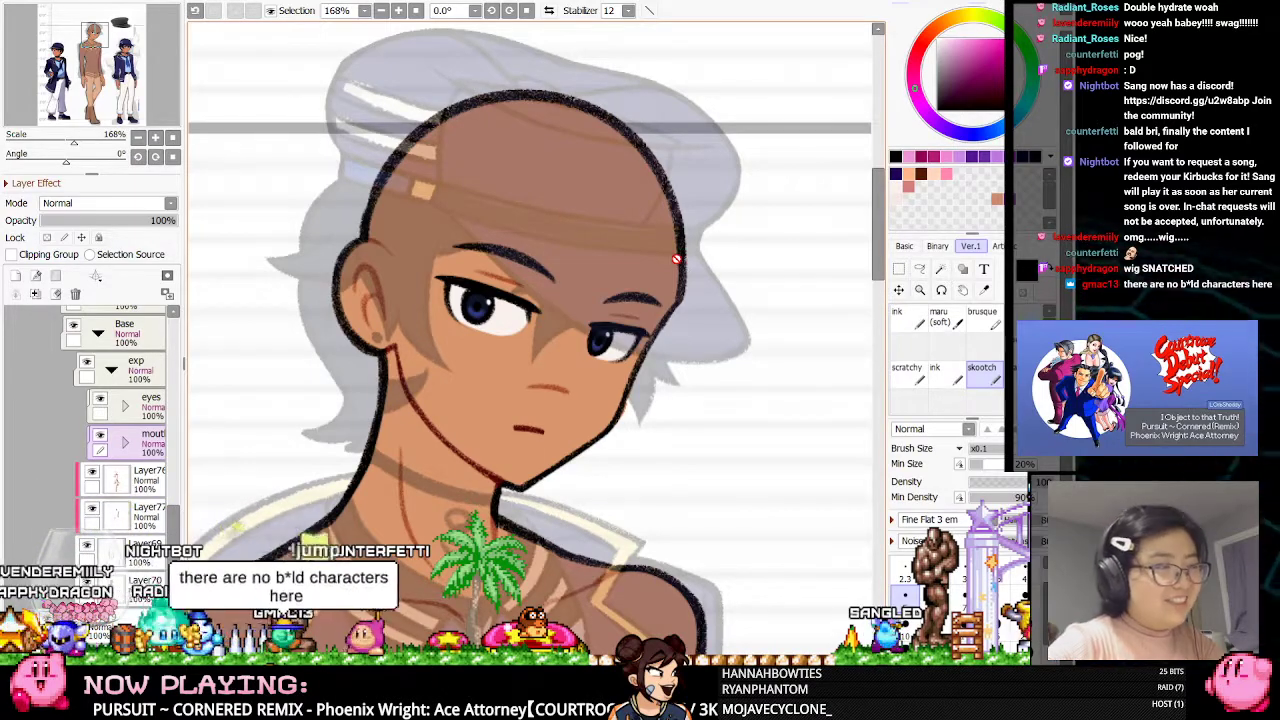
Show the 01 - Civilian group at 100% opacity and review the dressed figure beside its neighbours and in mirrored view
scroll(170, 510, "down", 5)
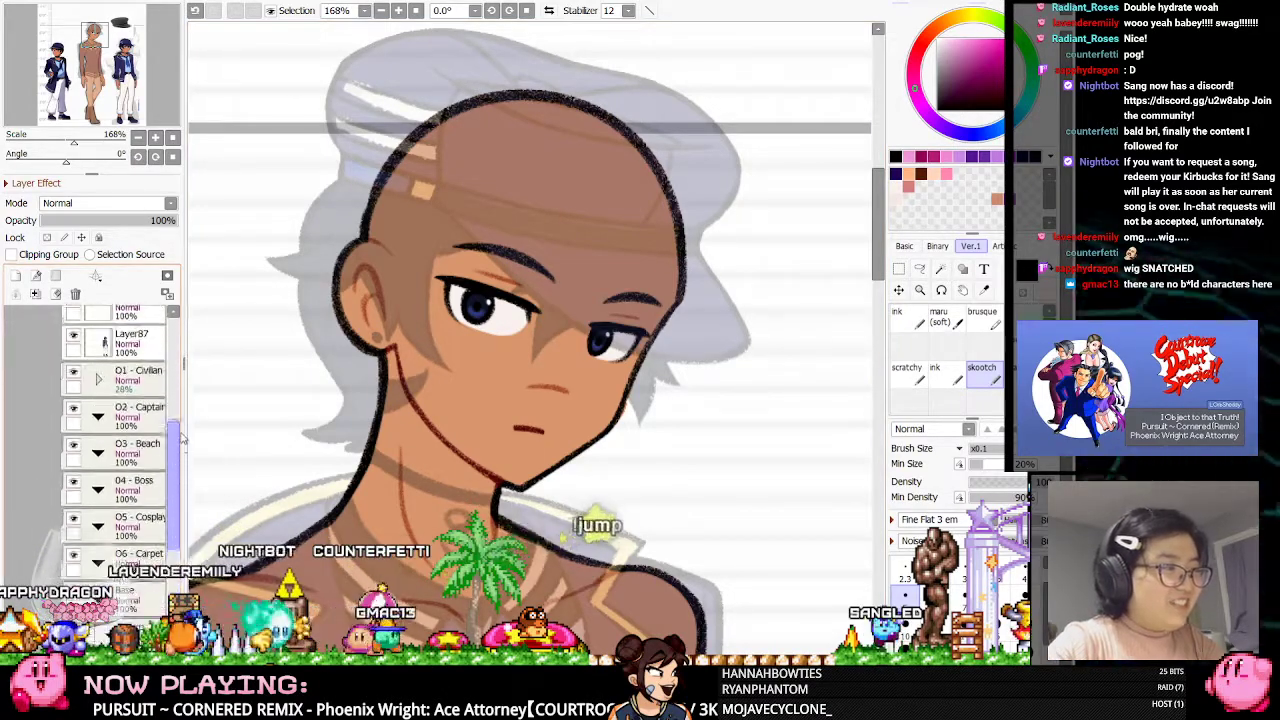
left_click(135, 432)
left_click_drag(116, 222, 186, 231)
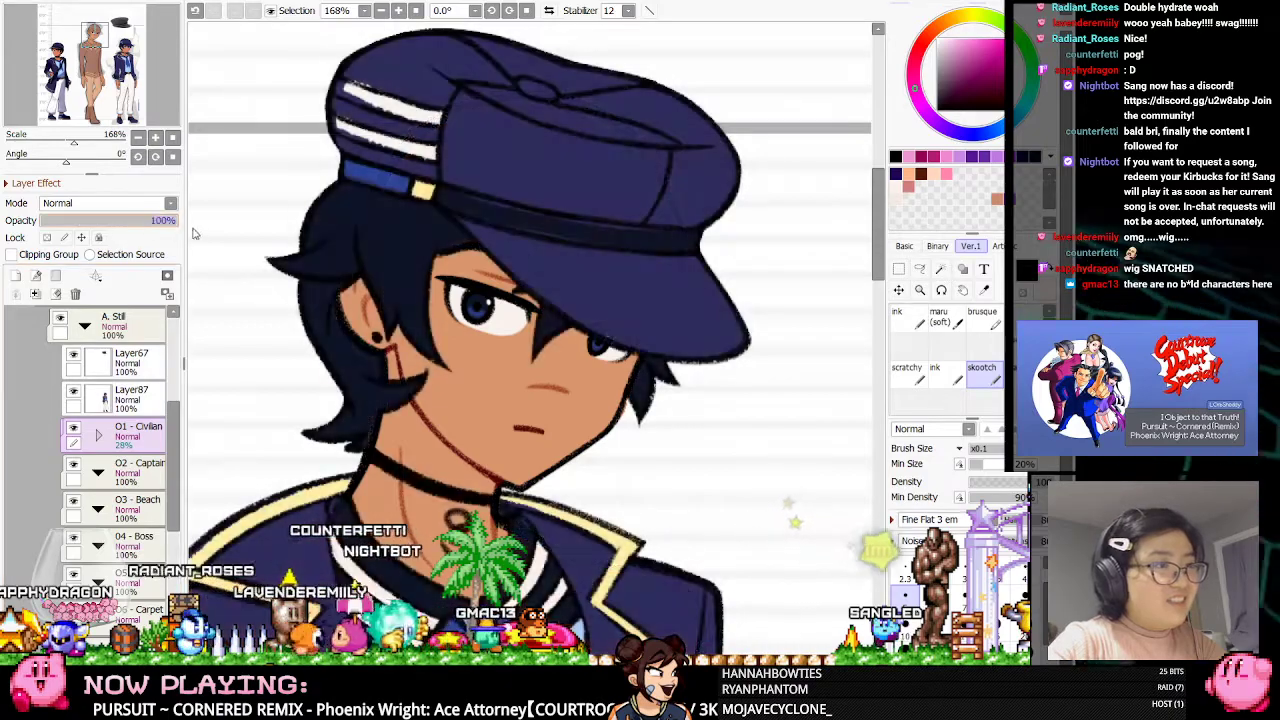
scroll(478, 199, "down", 9)
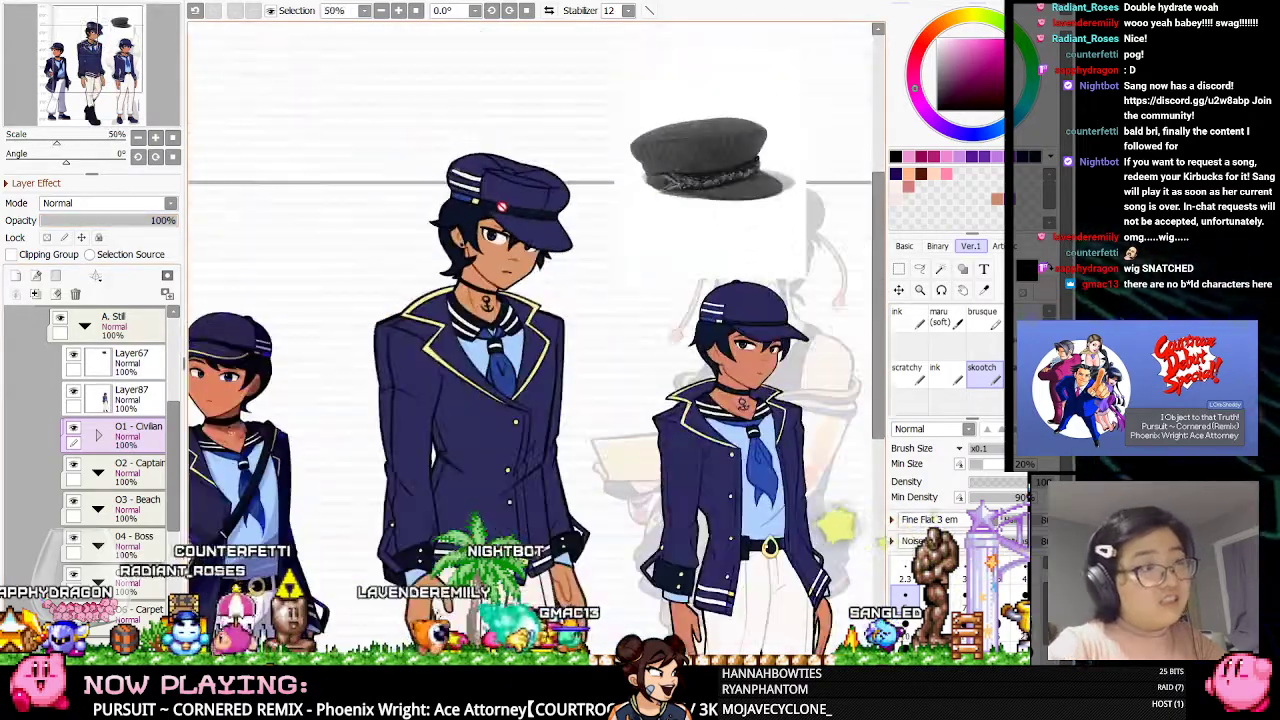
scroll(511, 232, "up", 4)
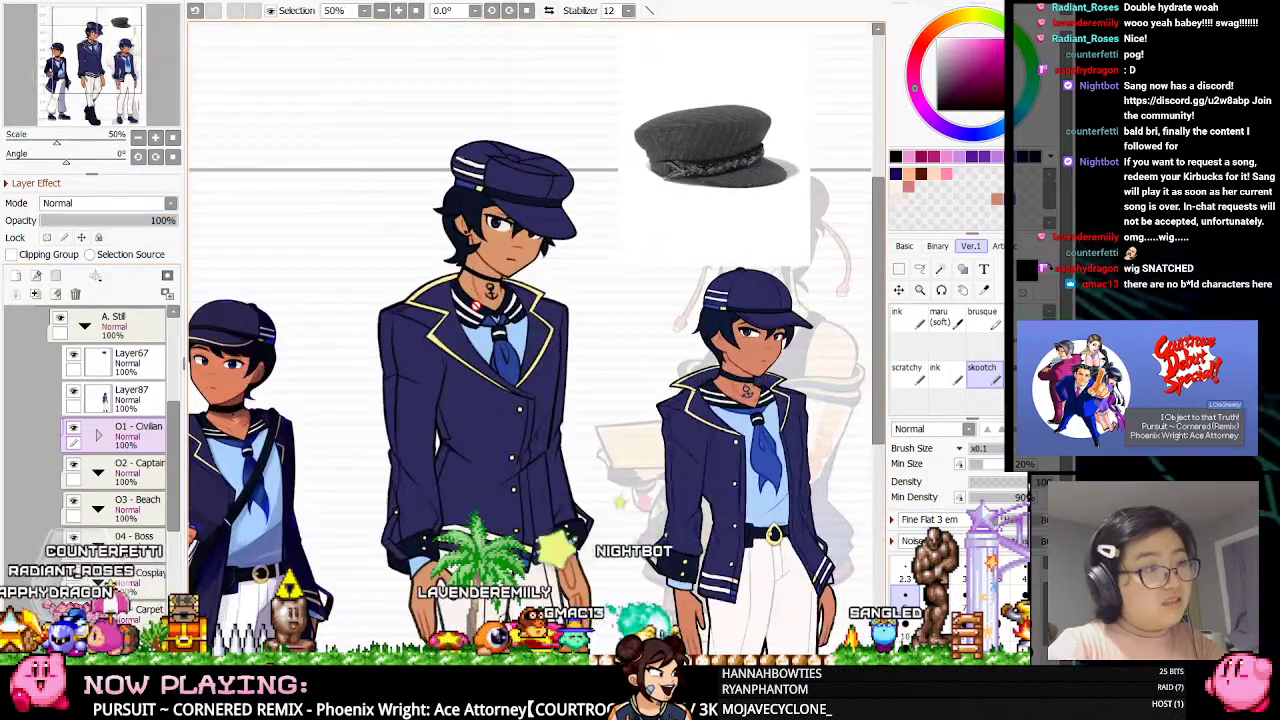
scroll(537, 222, "up", 5)
key("h")
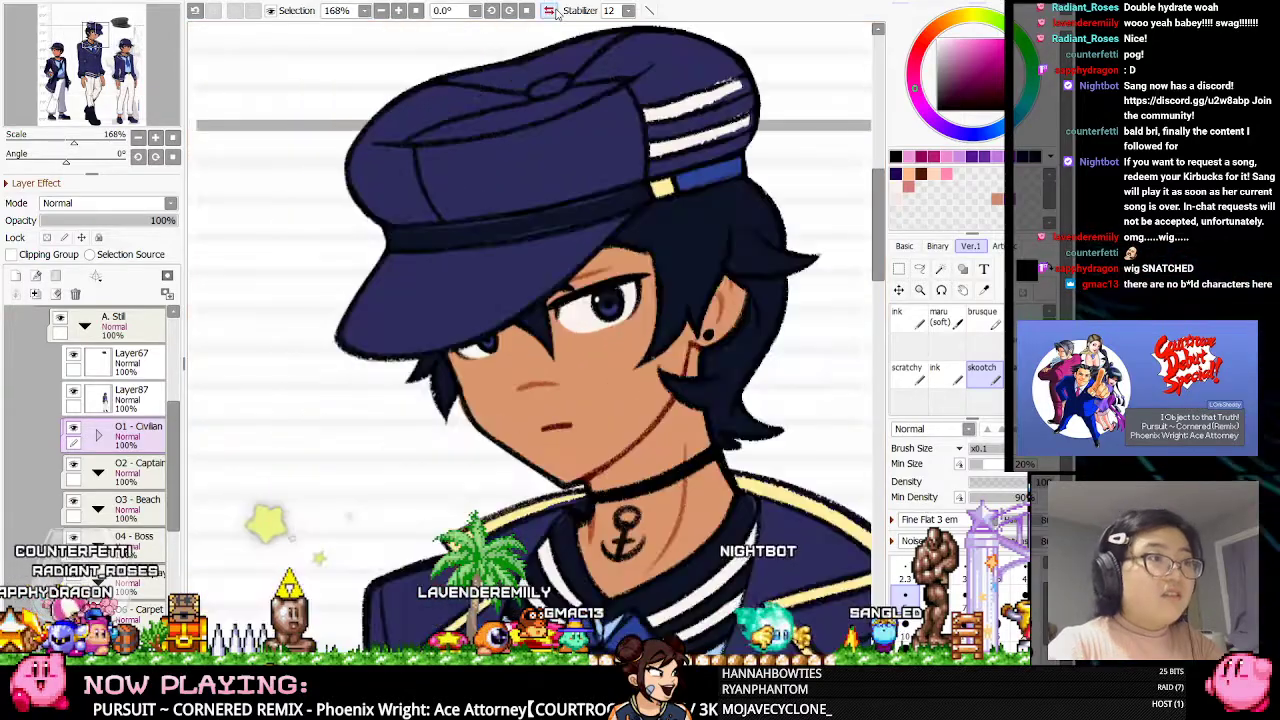
scroll(610, 282, "down", 2)
scroll(600, 295, "up", 2)
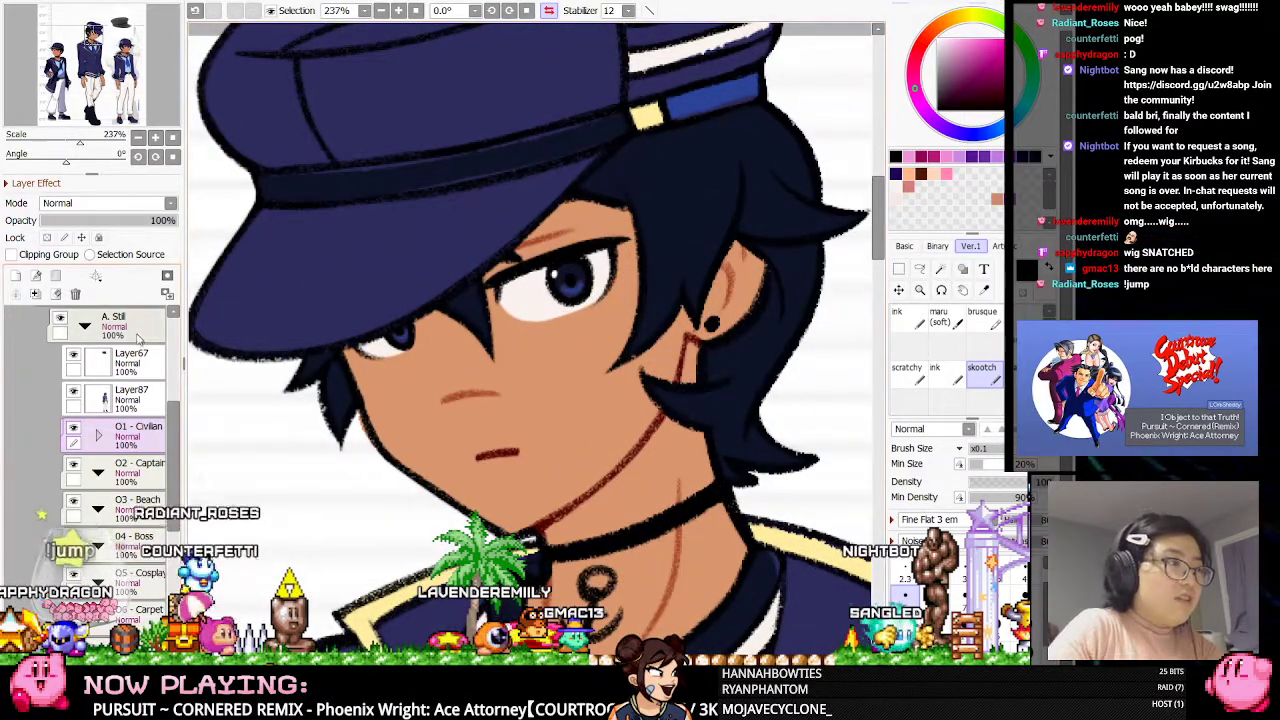
Set the 01 - Civilian group's opacity to 43% and review the base face from the eyes to the jaw outline
left_click(100, 221)
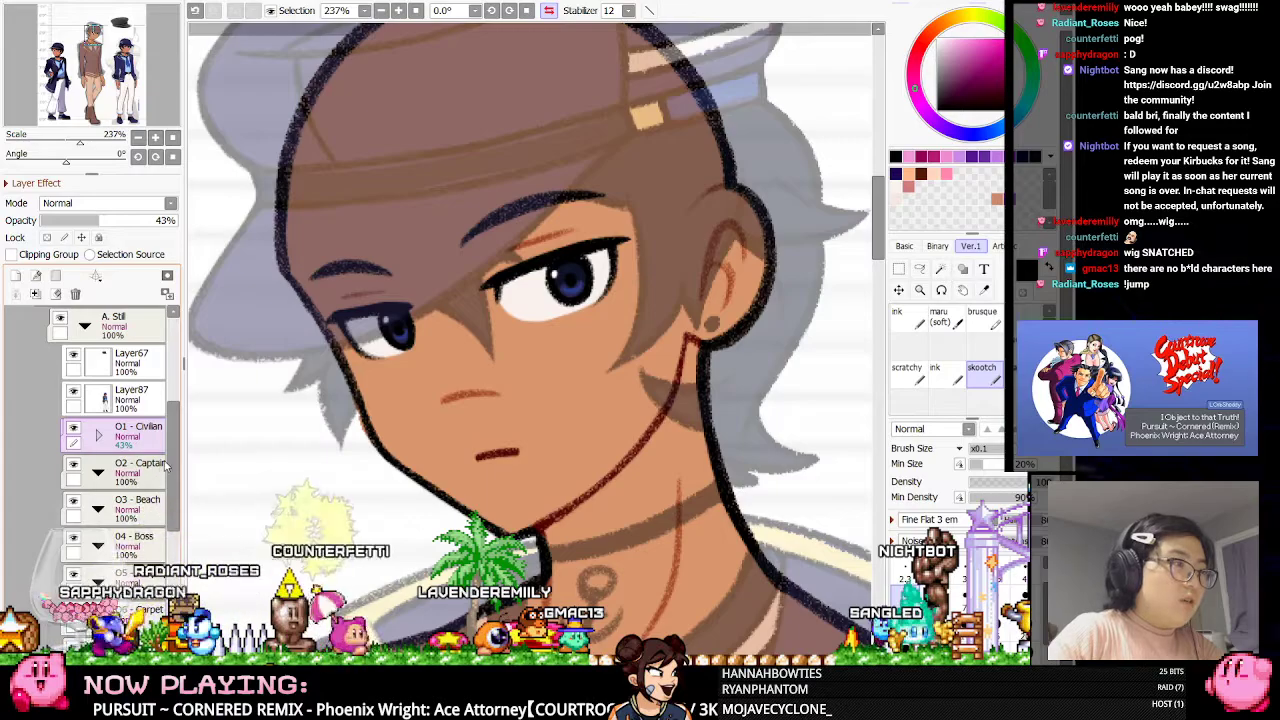
scroll(132, 518, "down", 3)
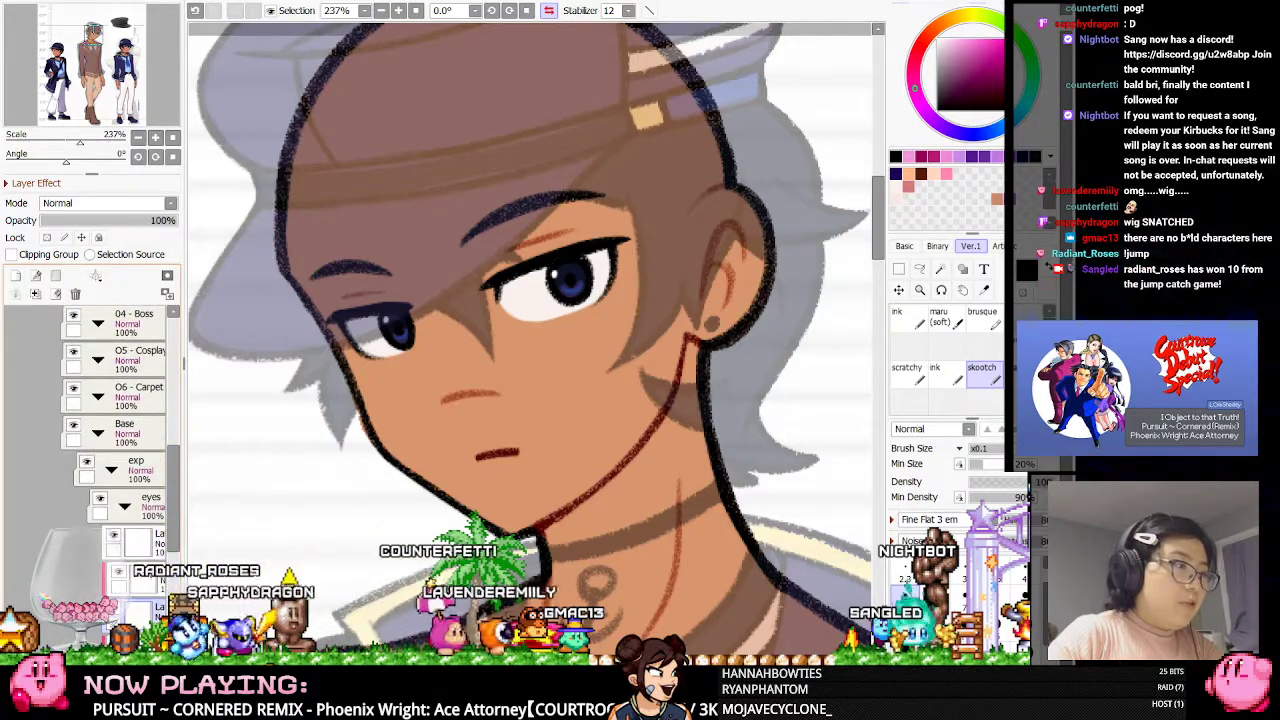
scroll(140, 583, "down", 2)
left_click(140, 583)
key("e")
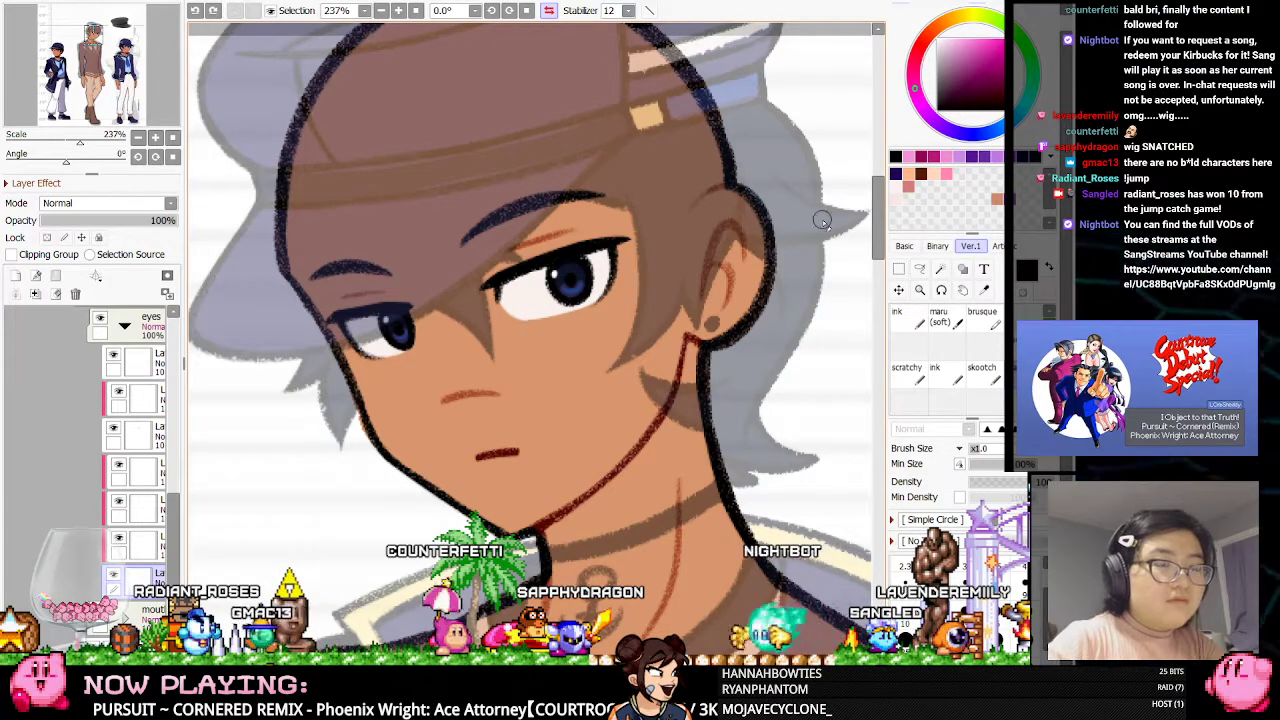
scroll(440, 258, "down", 4)
scroll(445, 254, "up", 3)
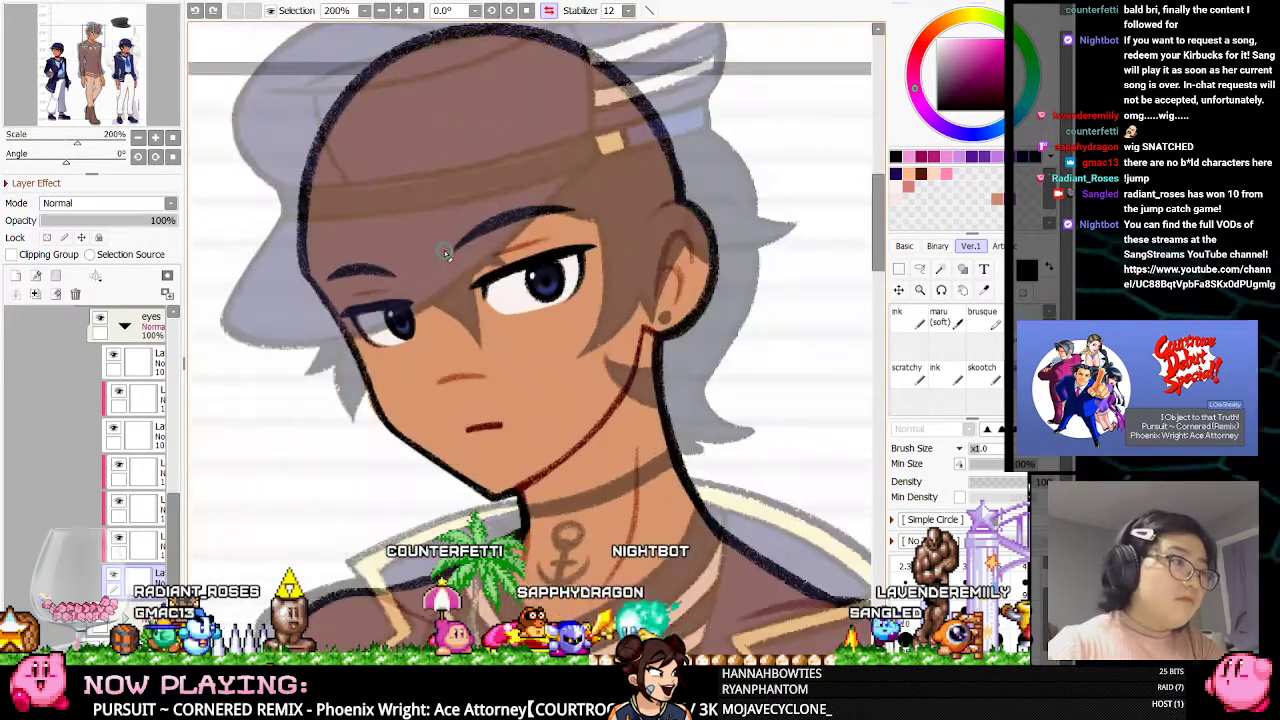
scroll(135, 460, "down", 4)
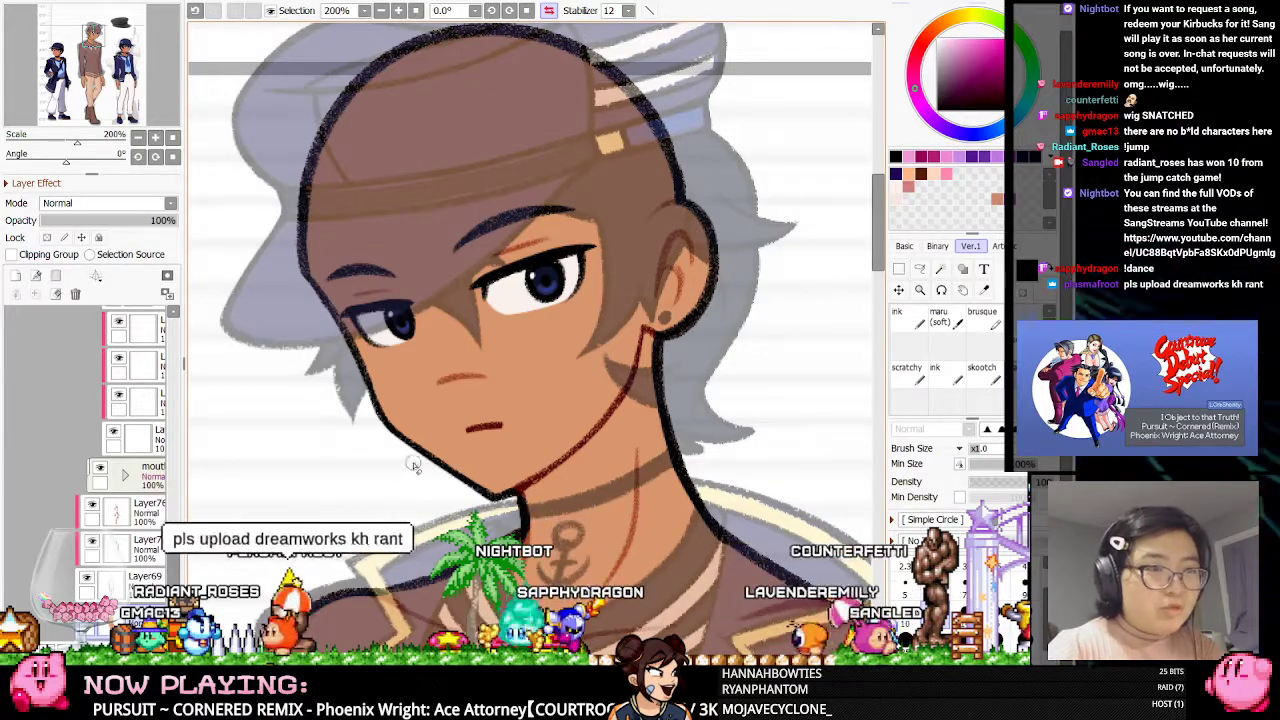
scroll(463, 190, "up", 3)
left_click(170, 540)
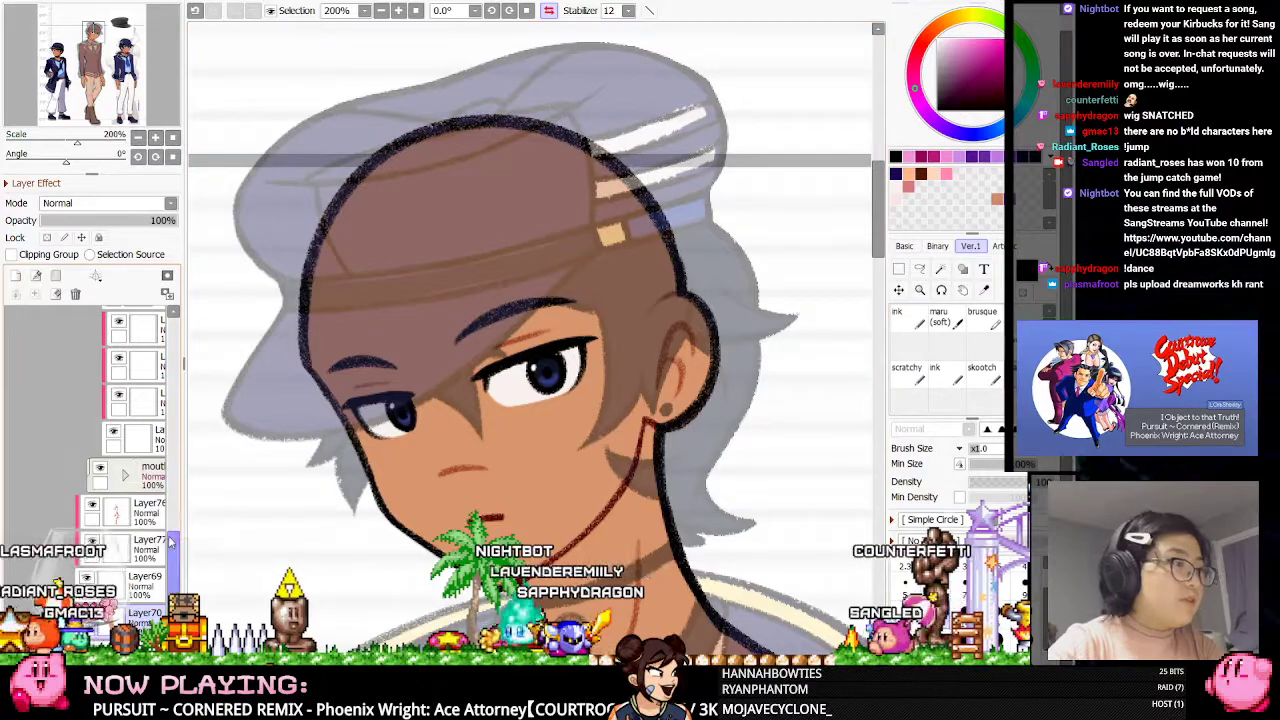
Toggle the 01 - Civilian group off and on and set its opacity to 100%
scroll(120, 450, "up", 10)
left_click(99, 437)
left_click(74, 437)
left_click(74, 437)
left_click_drag(168, 469, 169, 412)
left_click(135, 437)
left_click_drag(138, 220, 180, 221)
On Layer83, tidy the edges of the cap's white stripes with the ink brush, using navy sampled from the cap
scroll(398, 170, "down", 1)
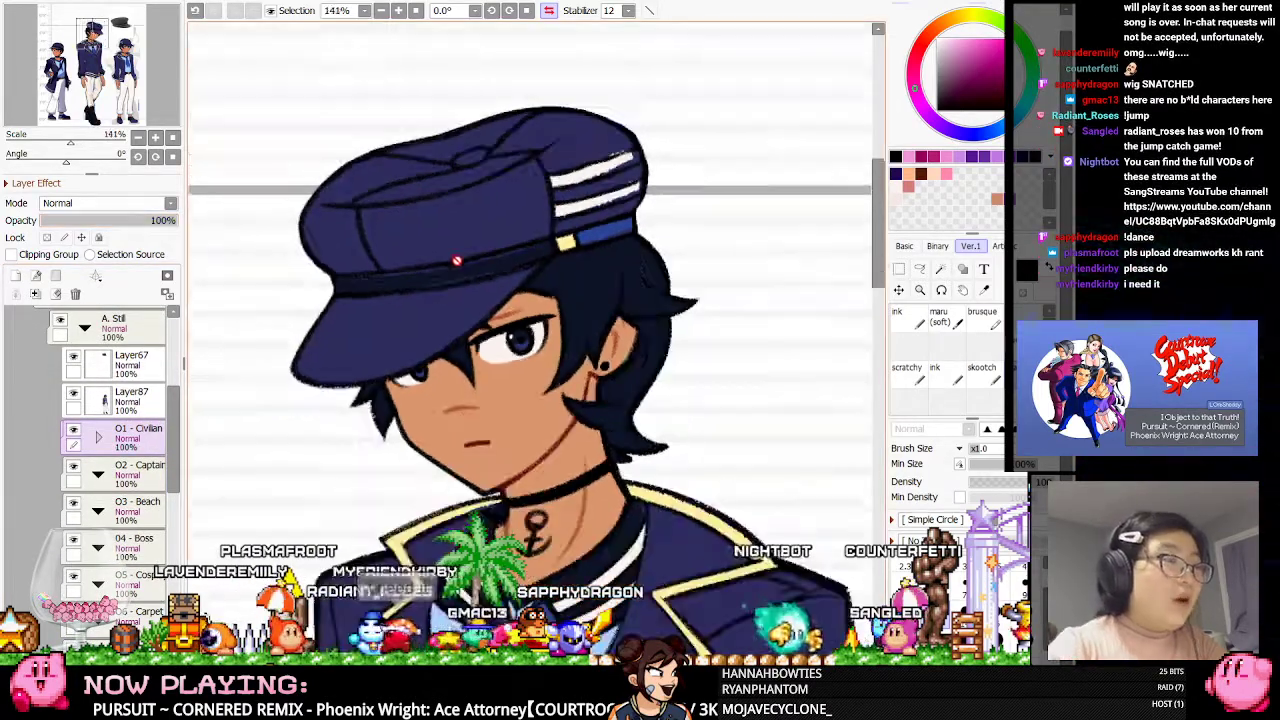
scroll(420, 210, "up", 3)
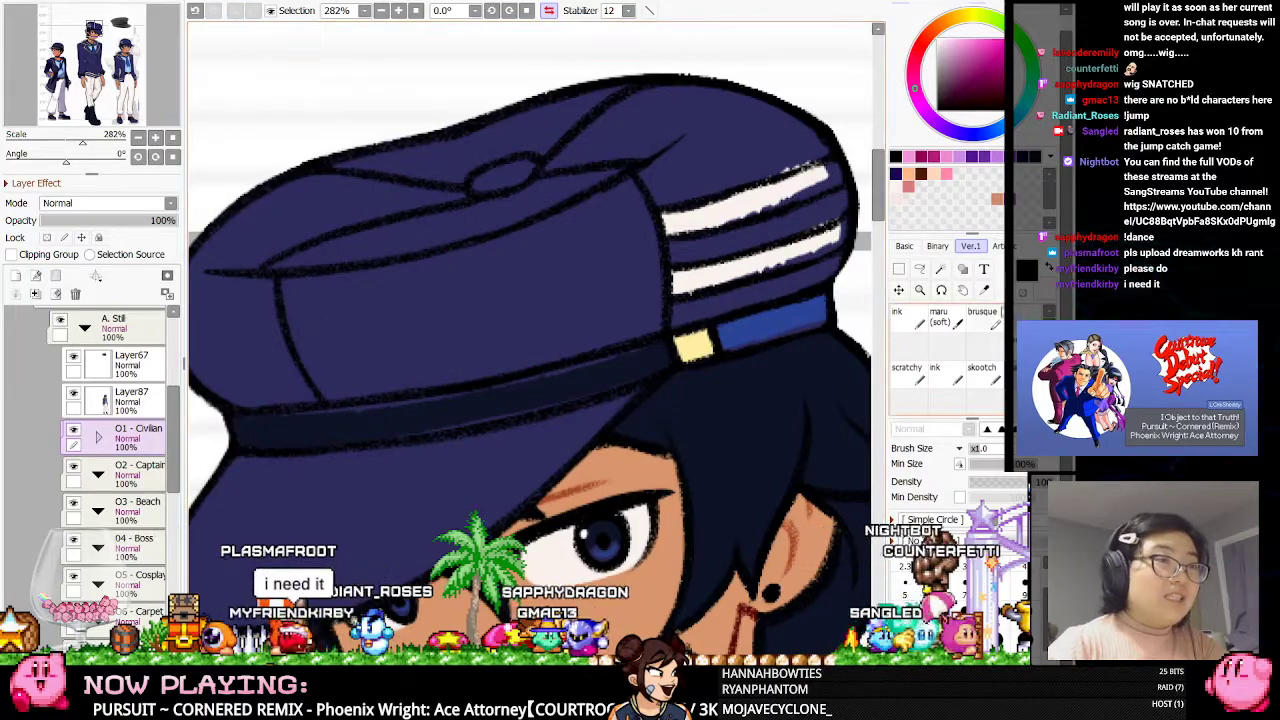
left_click(983, 289)
left_click(749, 130)
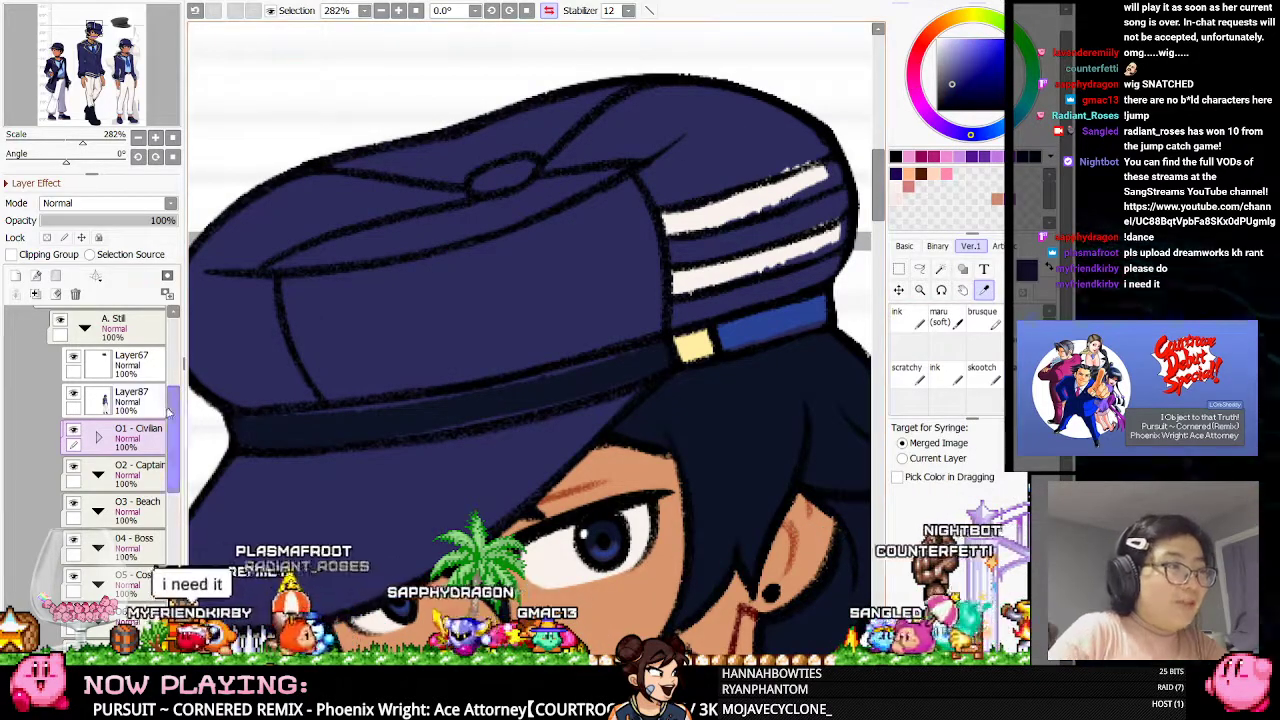
left_click(98, 437)
left_click_drag(172, 399, 166, 440)
left_click(142, 432)
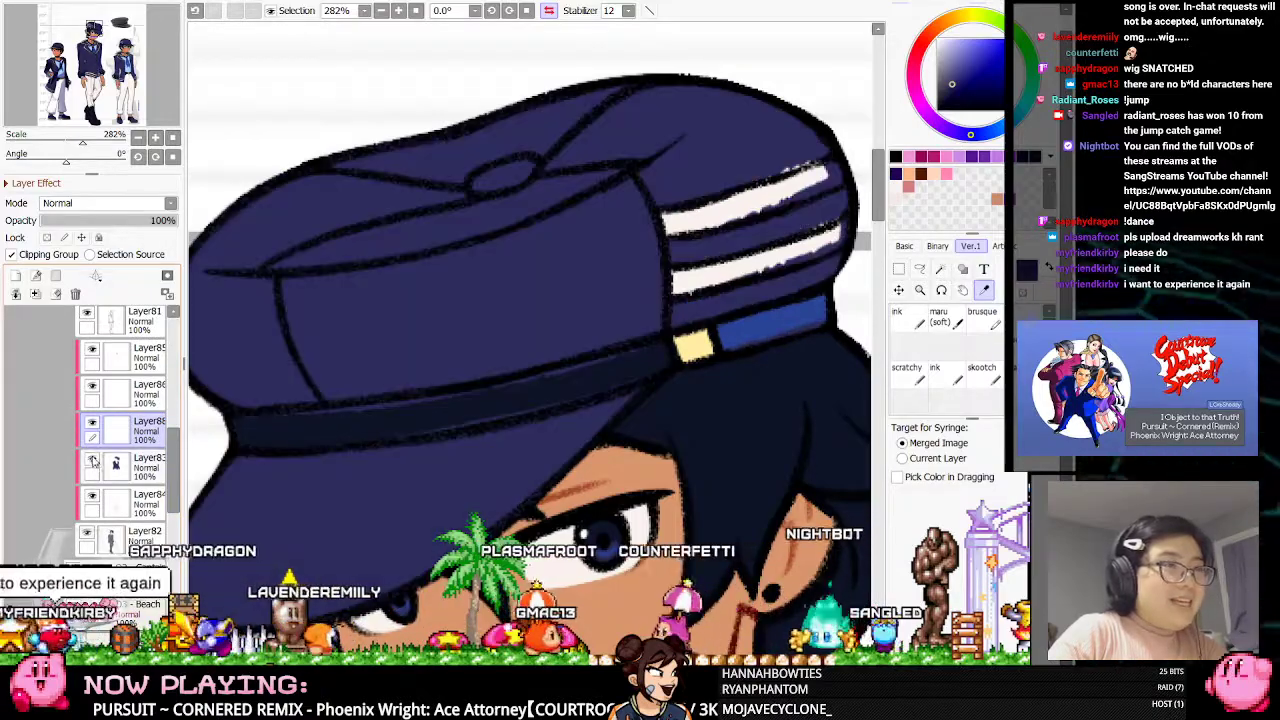
left_click(105, 465)
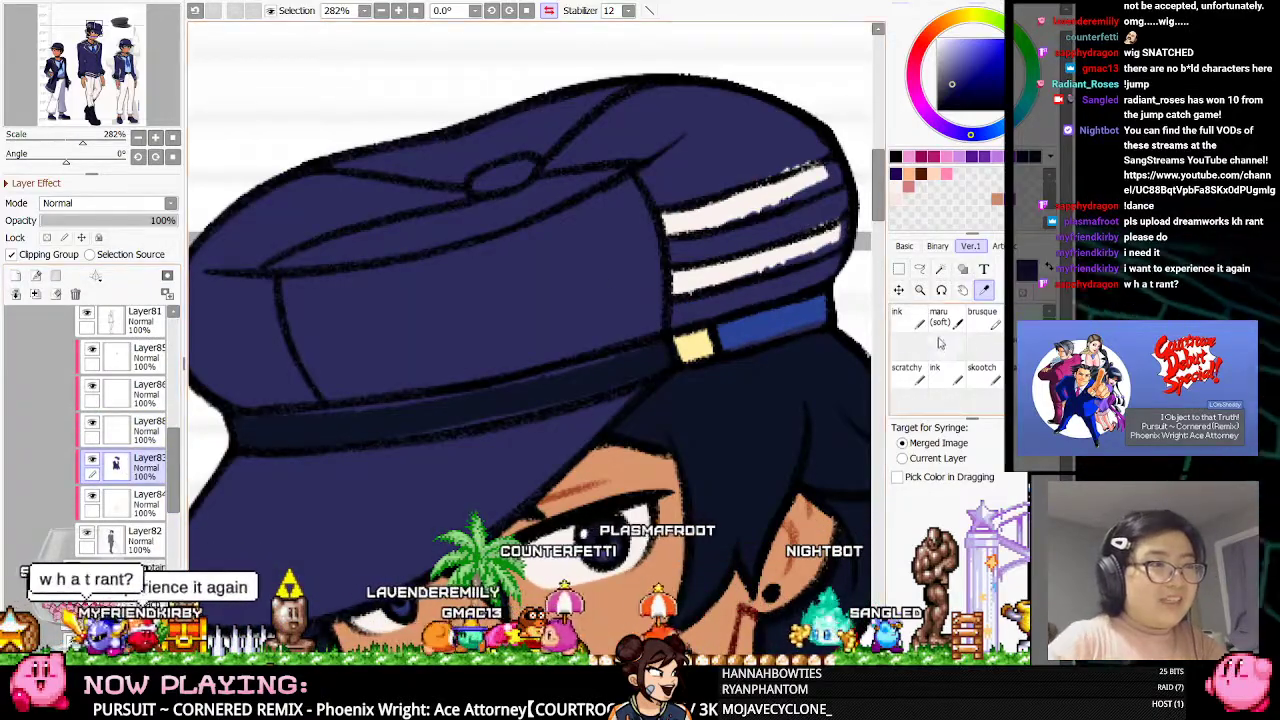
left_click(908, 320)
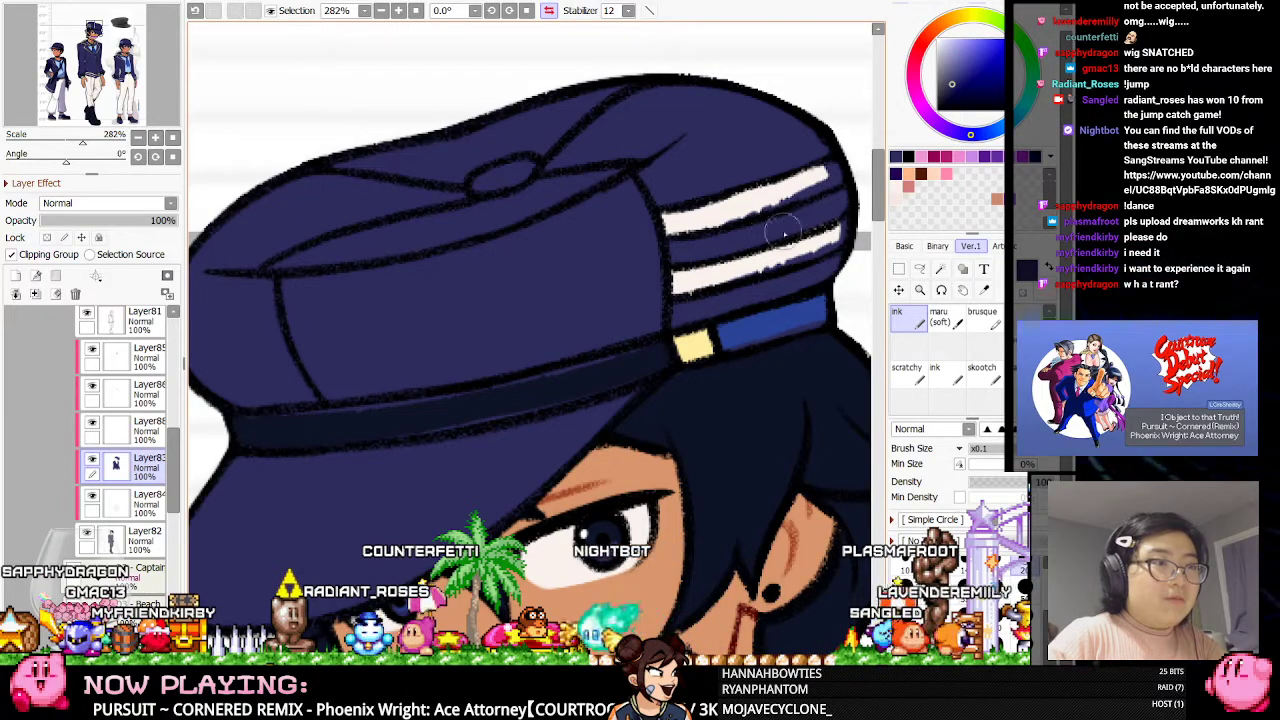
Sample the off-white stripe colour and paint both cap stripes out to the cap's outline with the ink brush
left_click(984, 290)
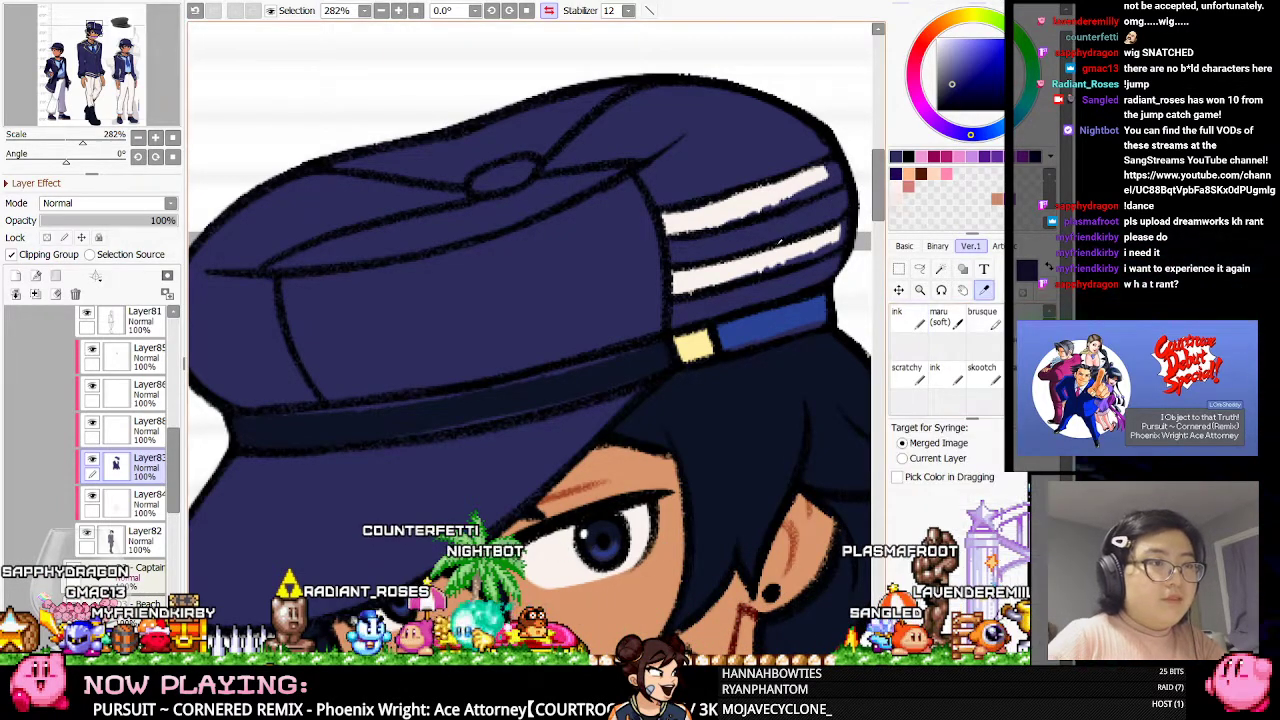
left_click(736, 203)
left_click(902, 322)
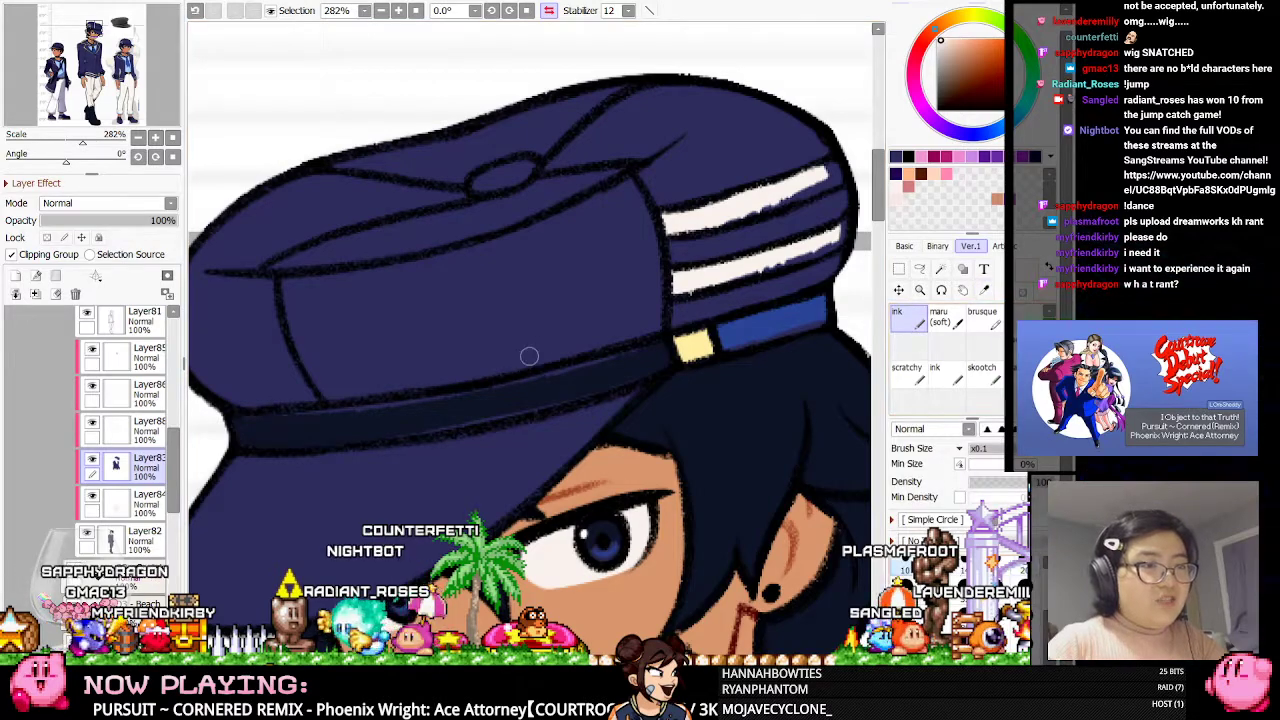
left_click_drag(724, 221, 836, 172)
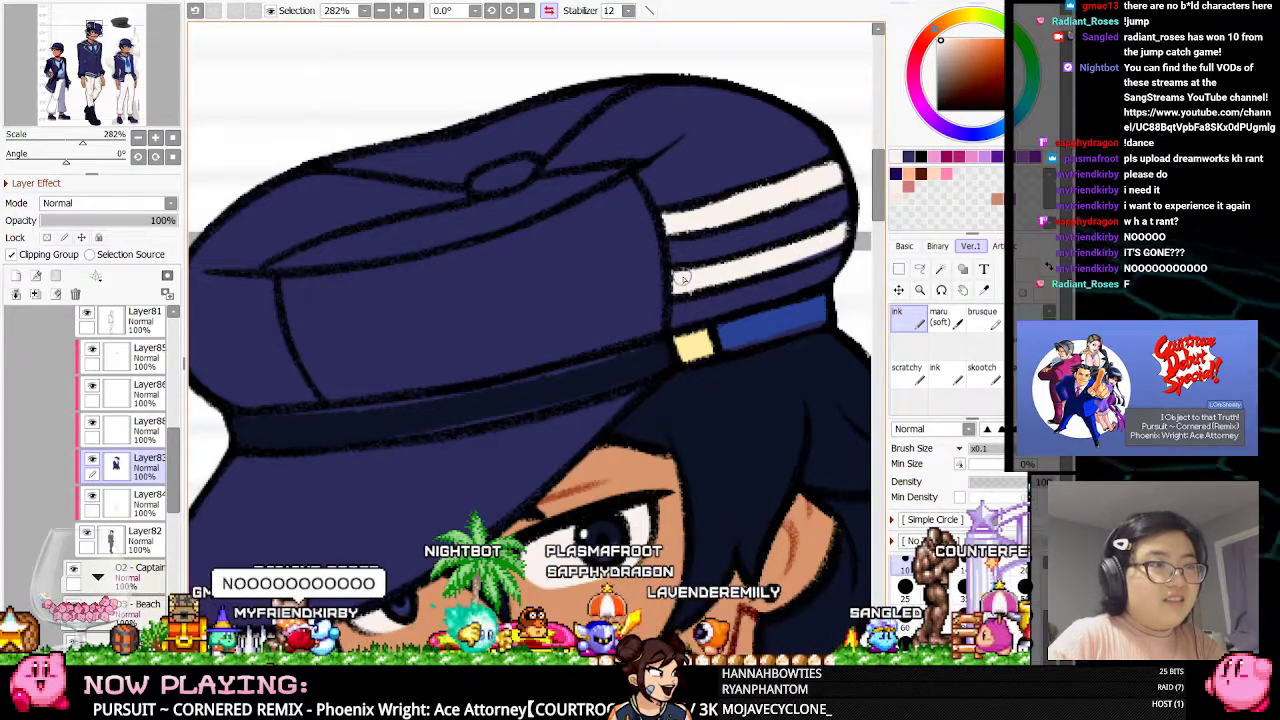
Touch up the edges of the cap's white stripes with the sampled off-white and the ink brush, and mirror the canvas view
left_click(984, 292)
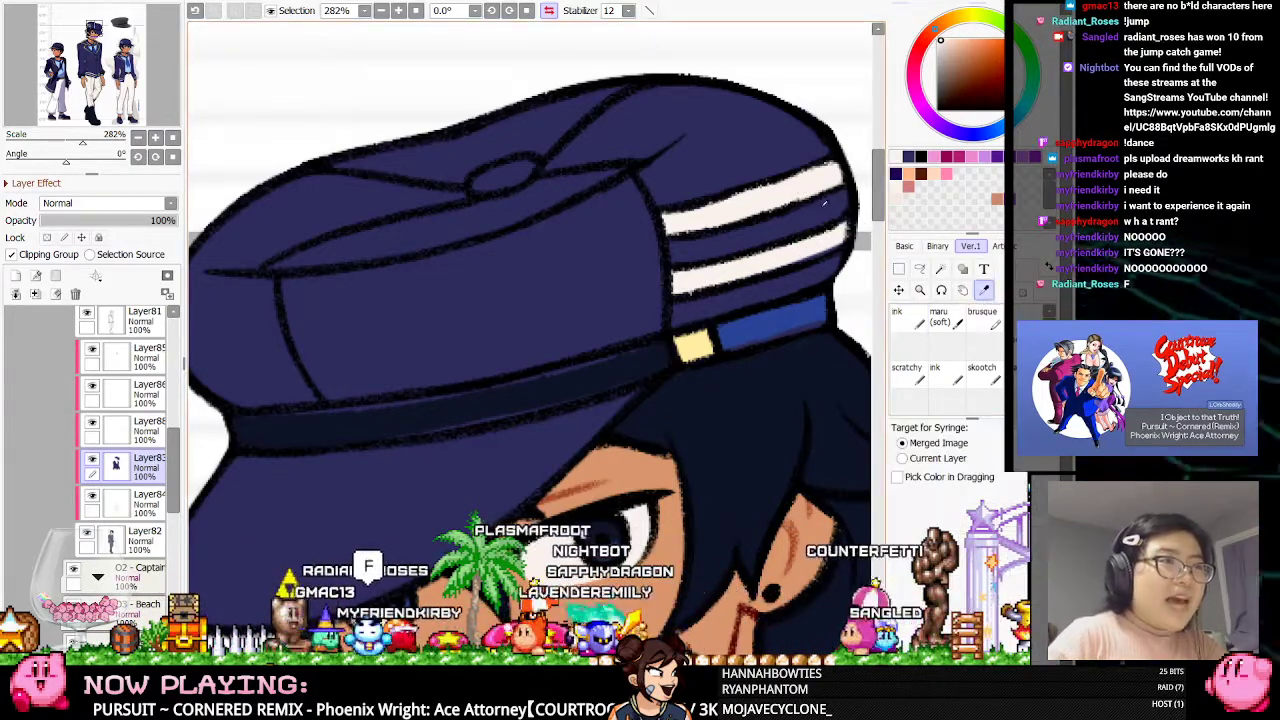
left_click(918, 322)
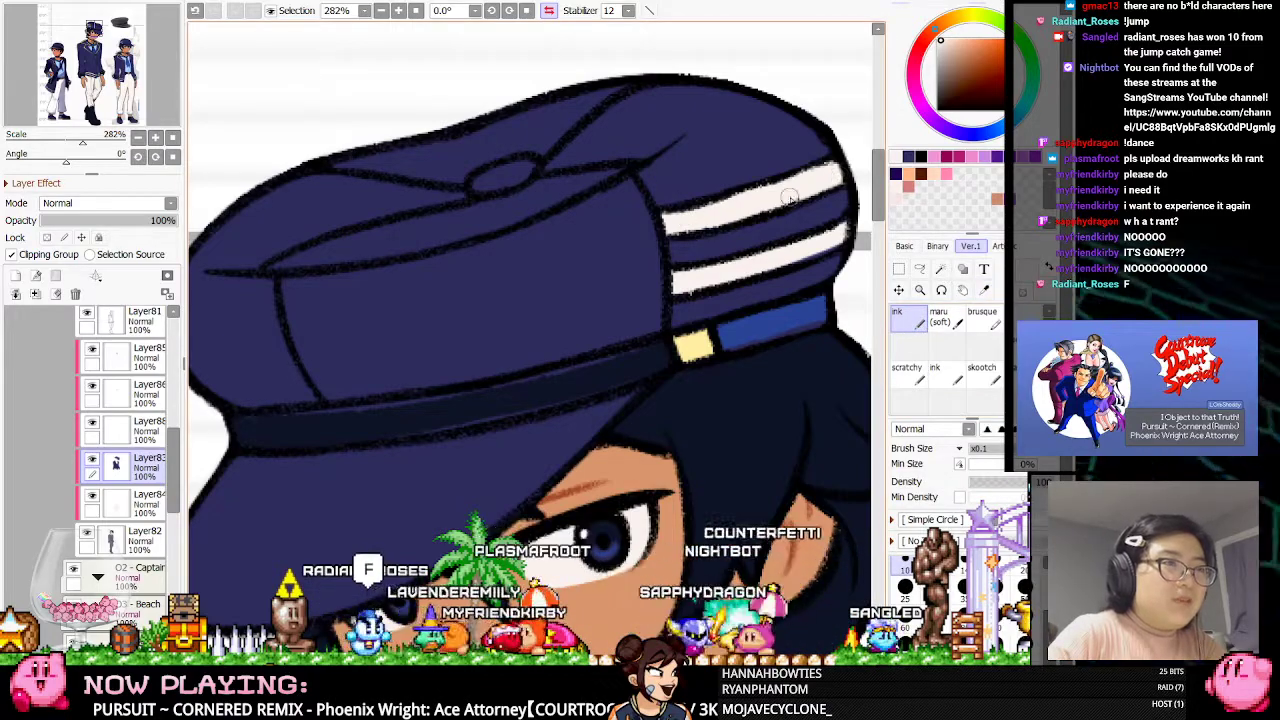
left_click(548, 11)
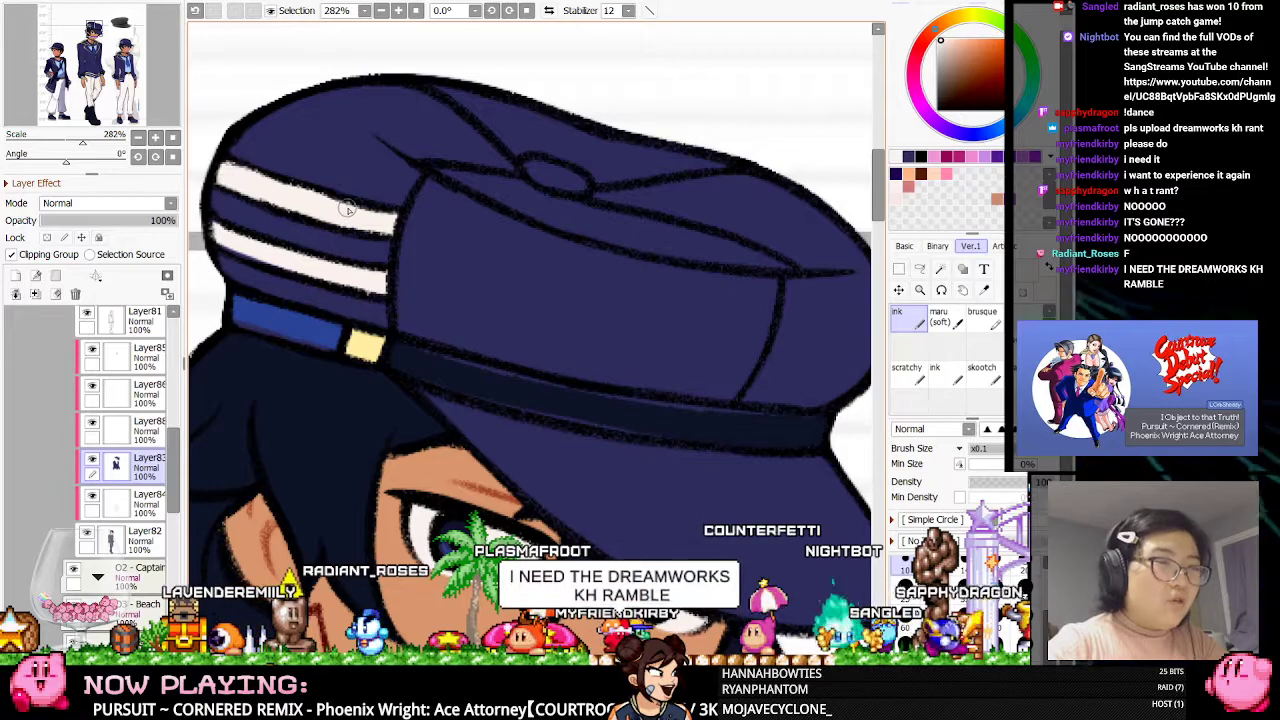
On Layer85, sample the blue of the cap's side band and touch up its edges with the ink brush
scroll(346, 208, "down", 3)
scroll(336, 192, "up", 3)
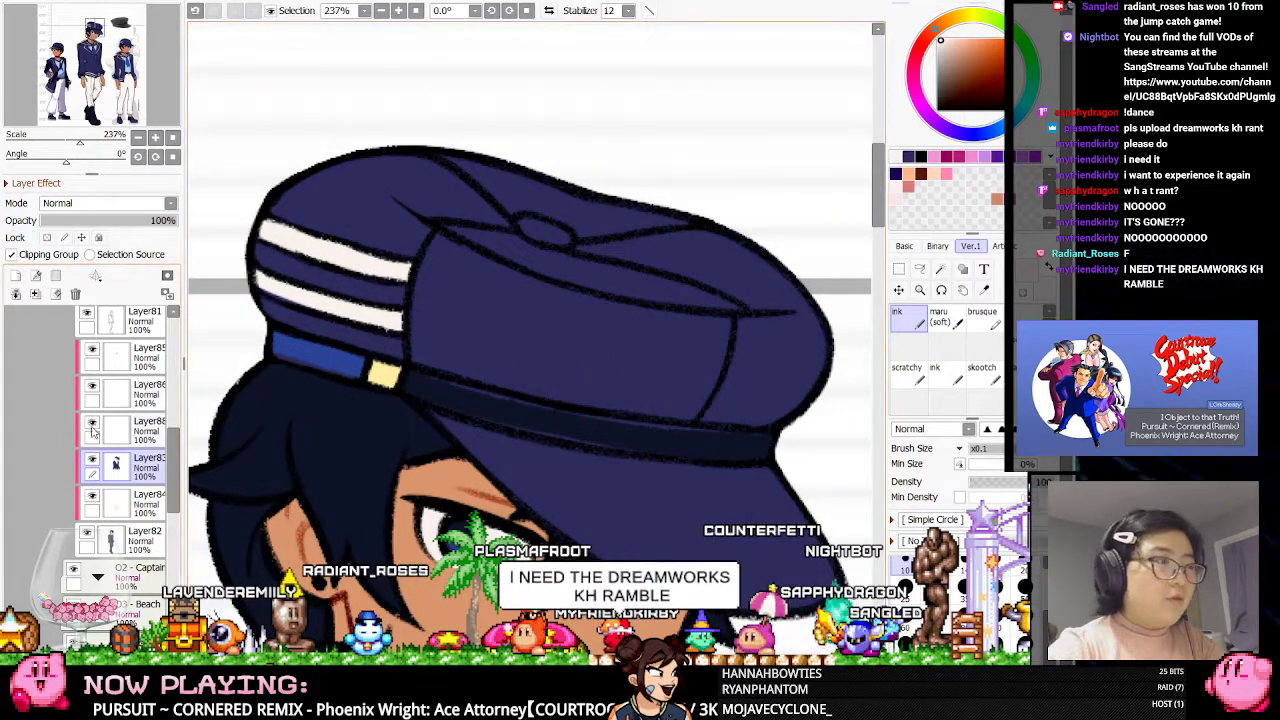
scroll(155, 458, "up", 3)
left_click(140, 420)
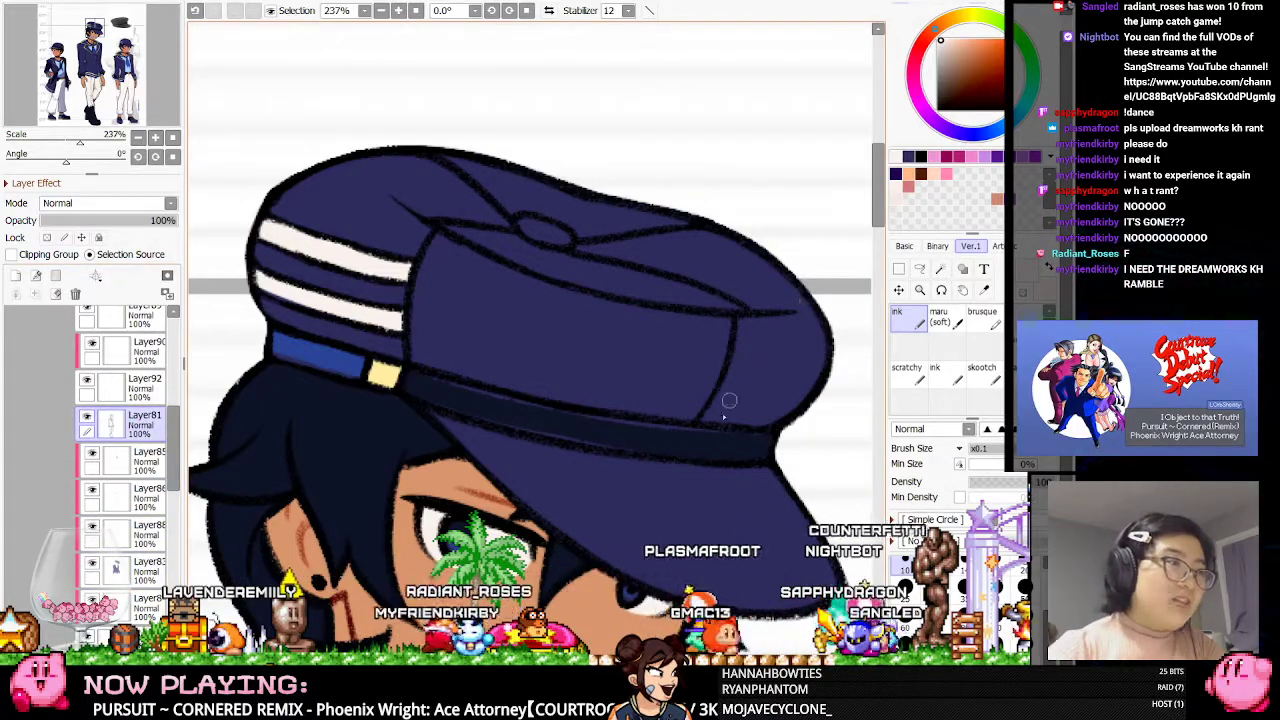
scroll(490, 393, "up", 1)
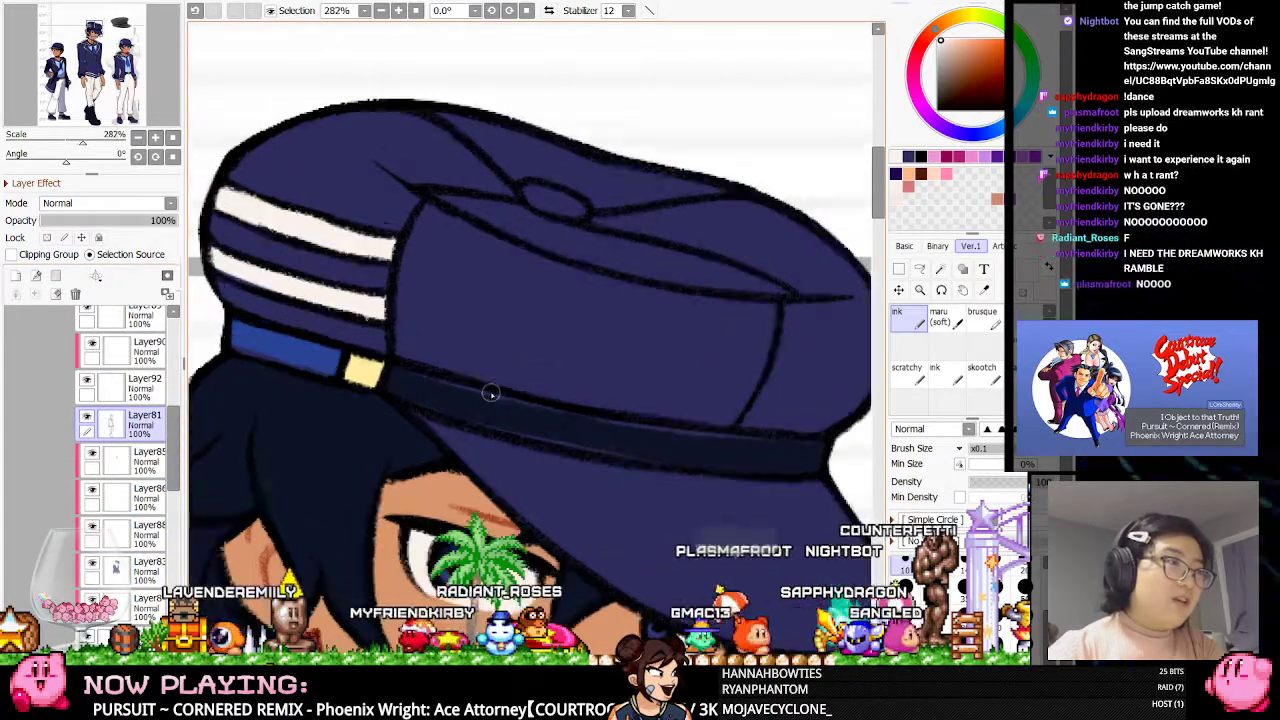
left_click(91, 457)
left_click(125, 462)
key("alt")
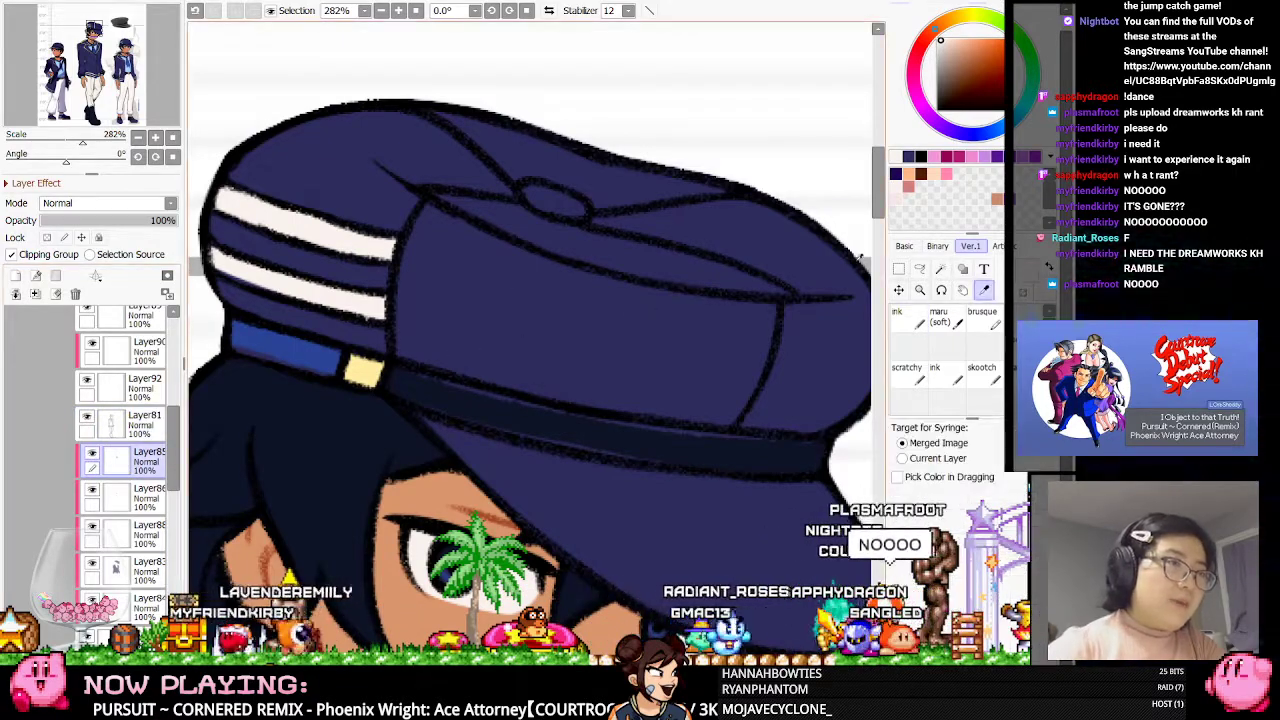
left_click(302, 376)
left_click(898, 320)
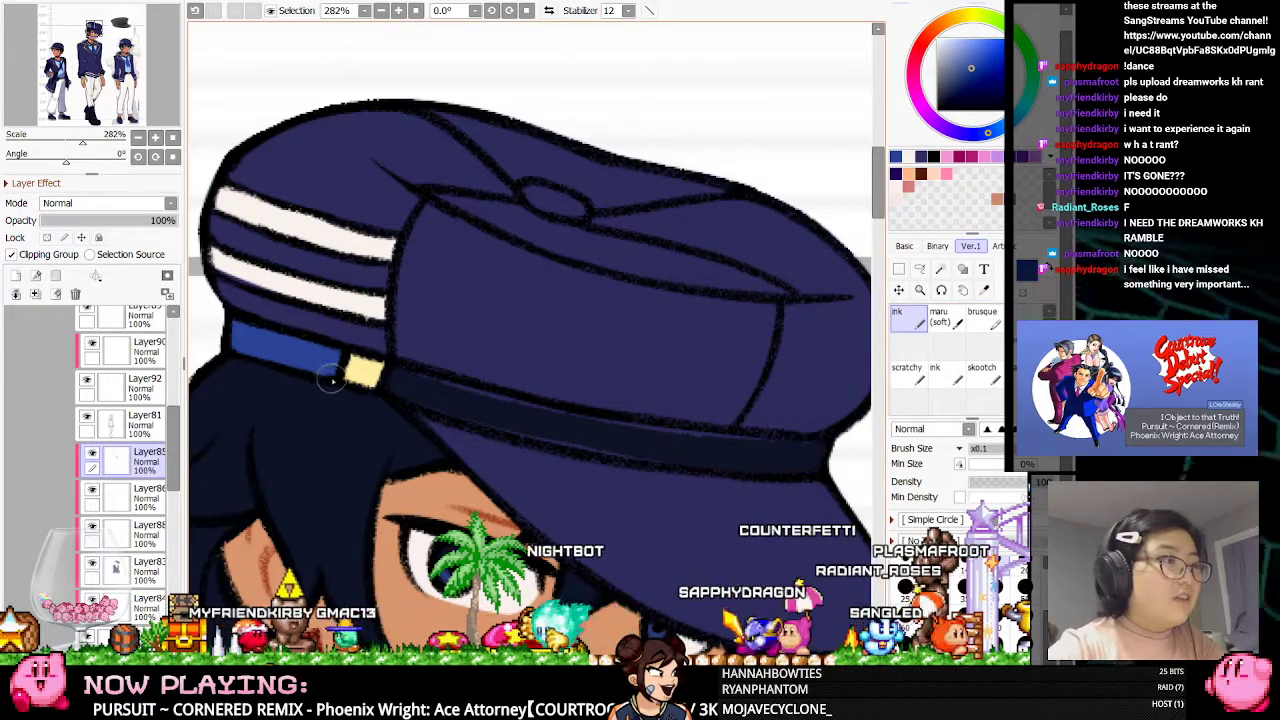
Toggle Layer86, Layer88 and Layer83 to check what each one colours, sample dark navy, and inspect the head in mirrored view
left_click(93, 497)
left_click(93, 535)
left_click(108, 569)
left_click(92, 563)
left_click(92, 563)
left_click(984, 290)
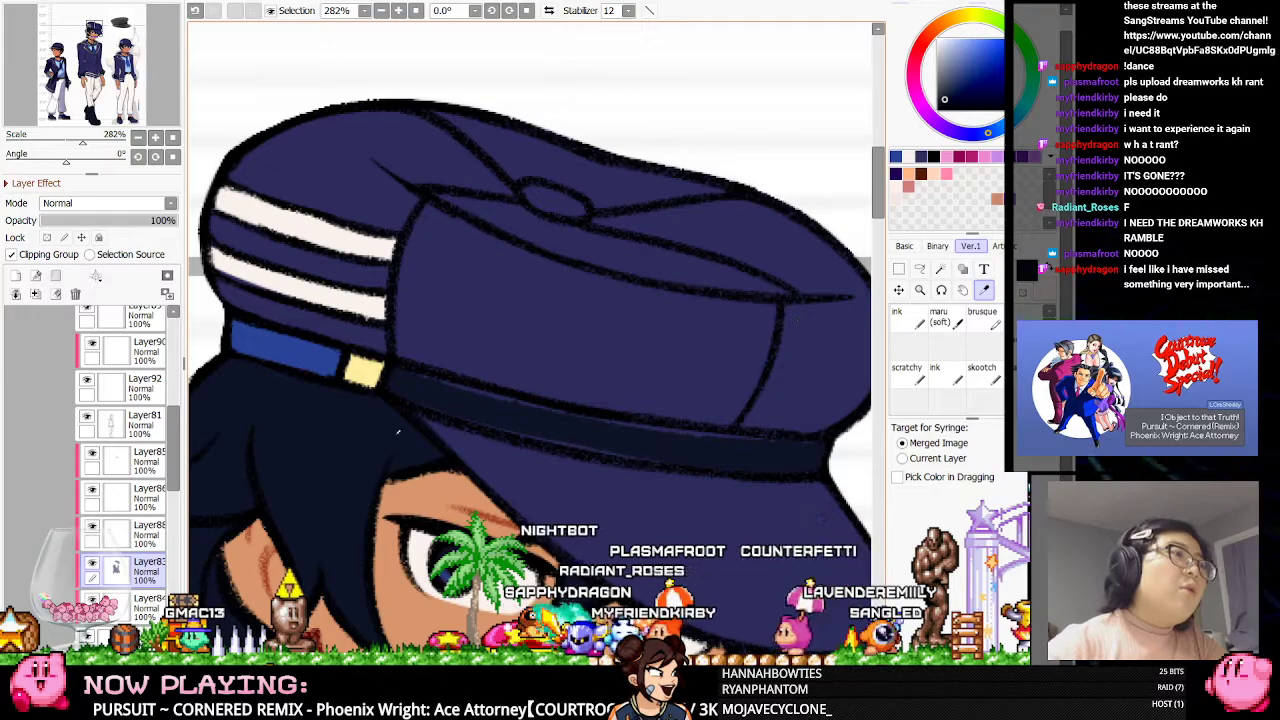
left_click(551, 10)
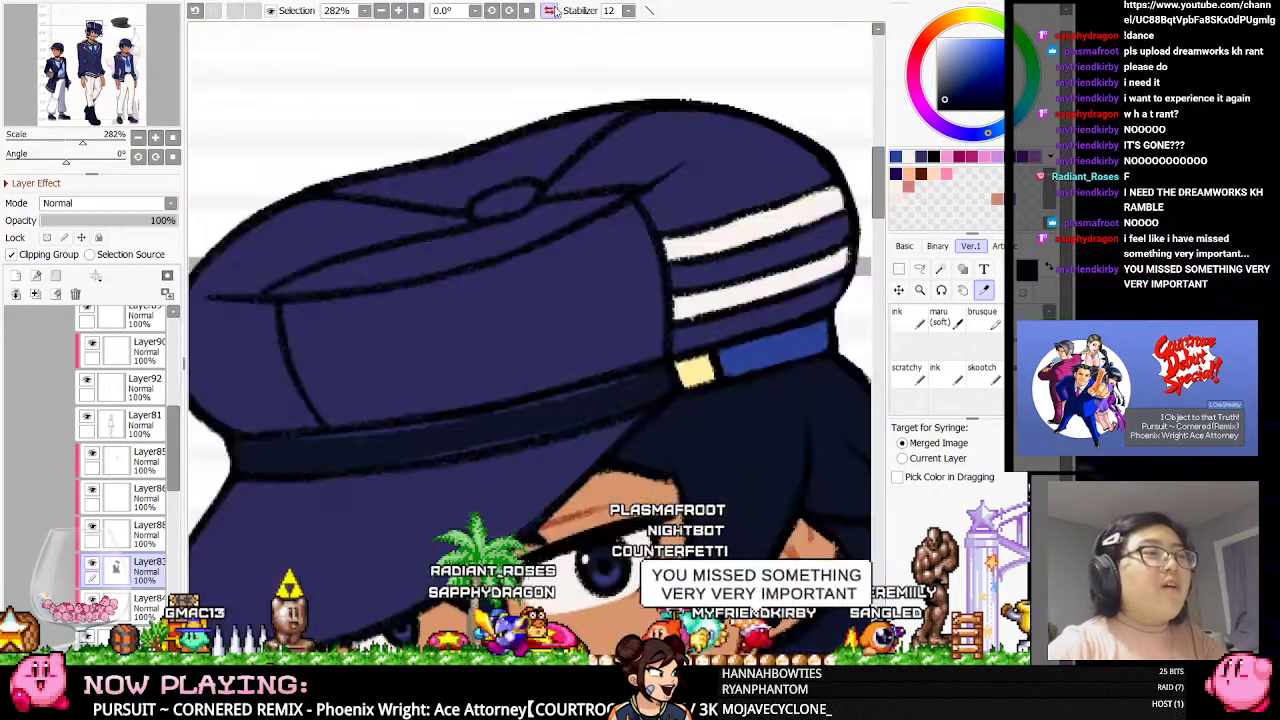
scroll(543, 204, "down", 2)
scroll(703, 322, "up", 2)
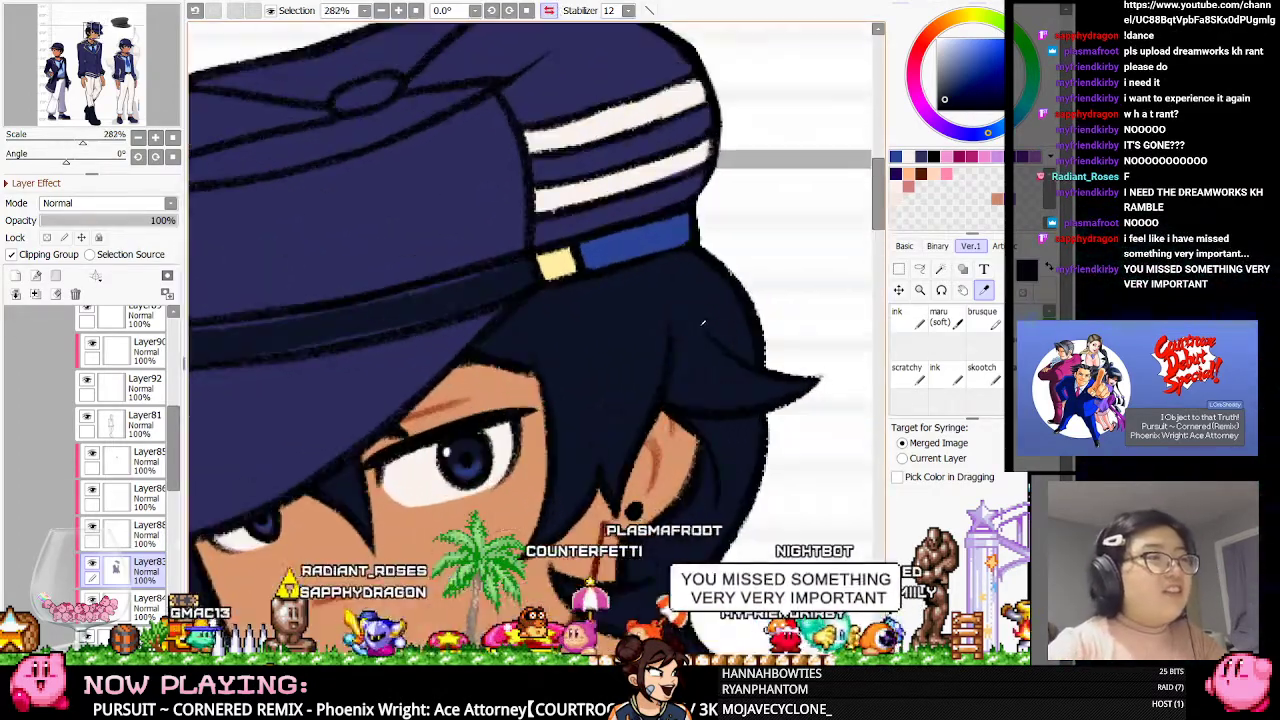
Hide the outfit's fill colours and redraw the fringe line above the visible eye on Layer81 with the skootch brush
left_click(92, 564)
left_click(92, 564)
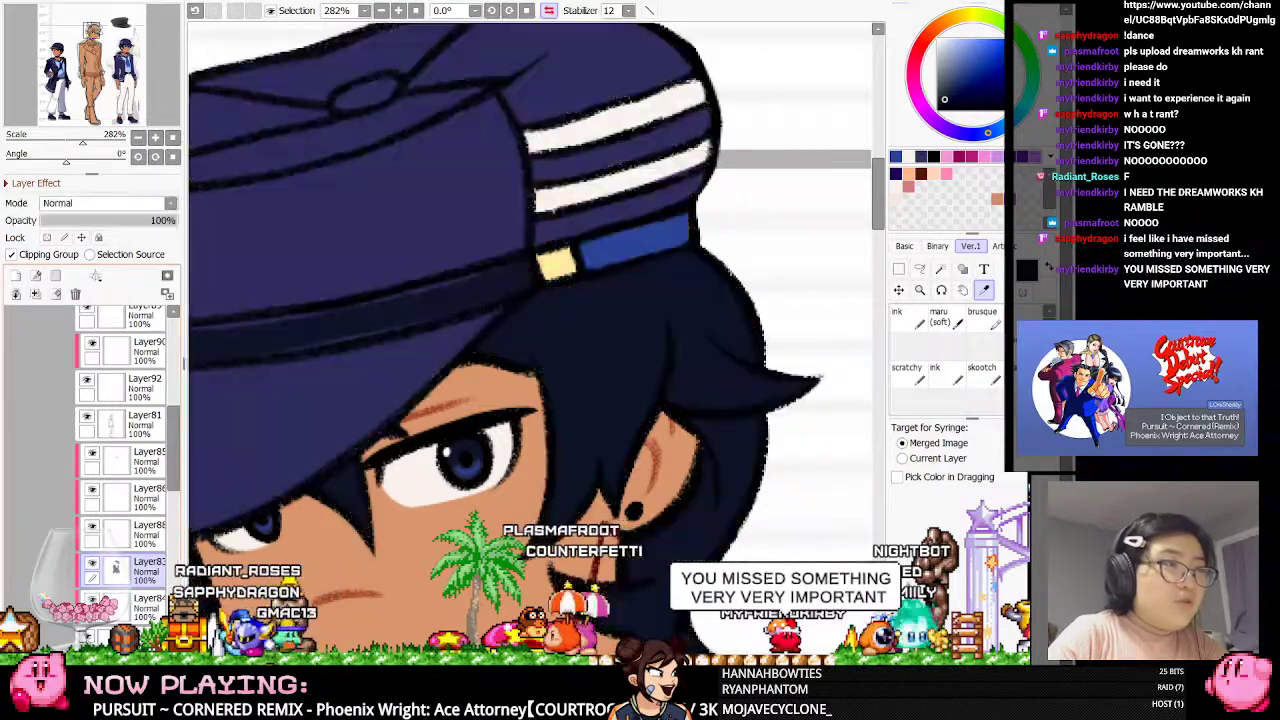
left_click(92, 564)
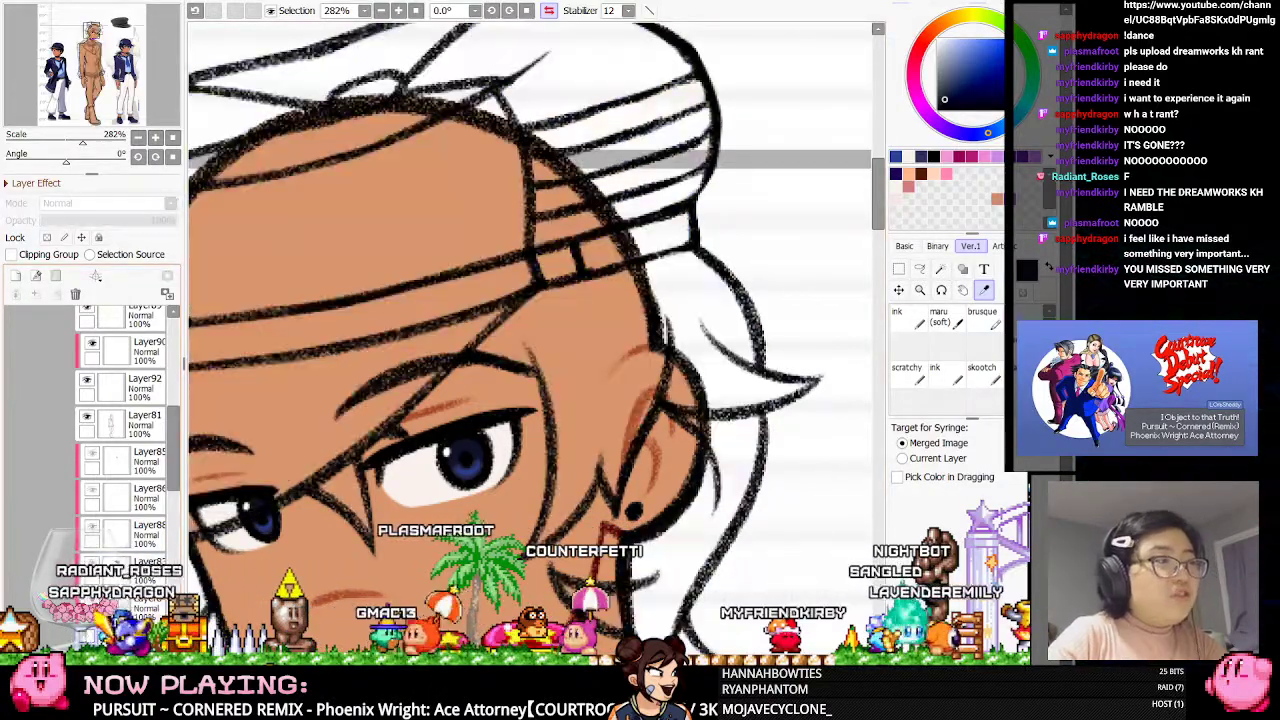
scroll(160, 470, "up", 2)
left_click(125, 487)
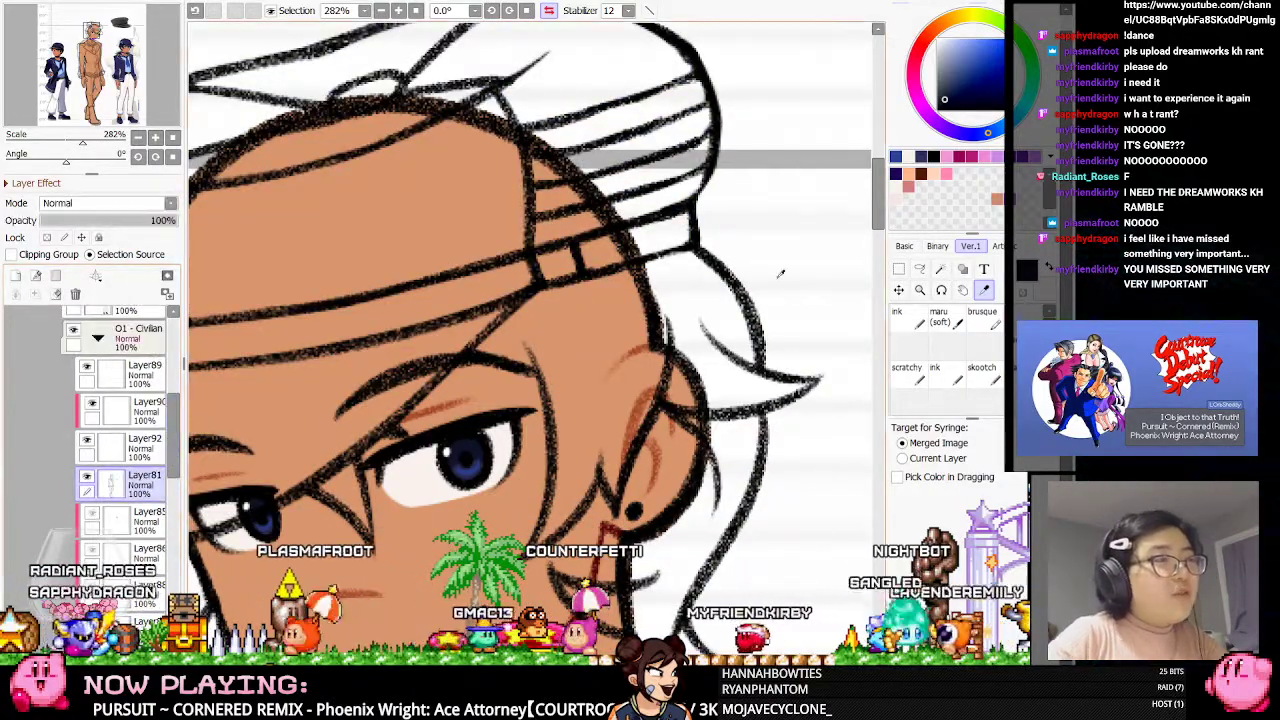
scroll(814, 257, "down", 2)
scroll(634, 309, "up", 2)
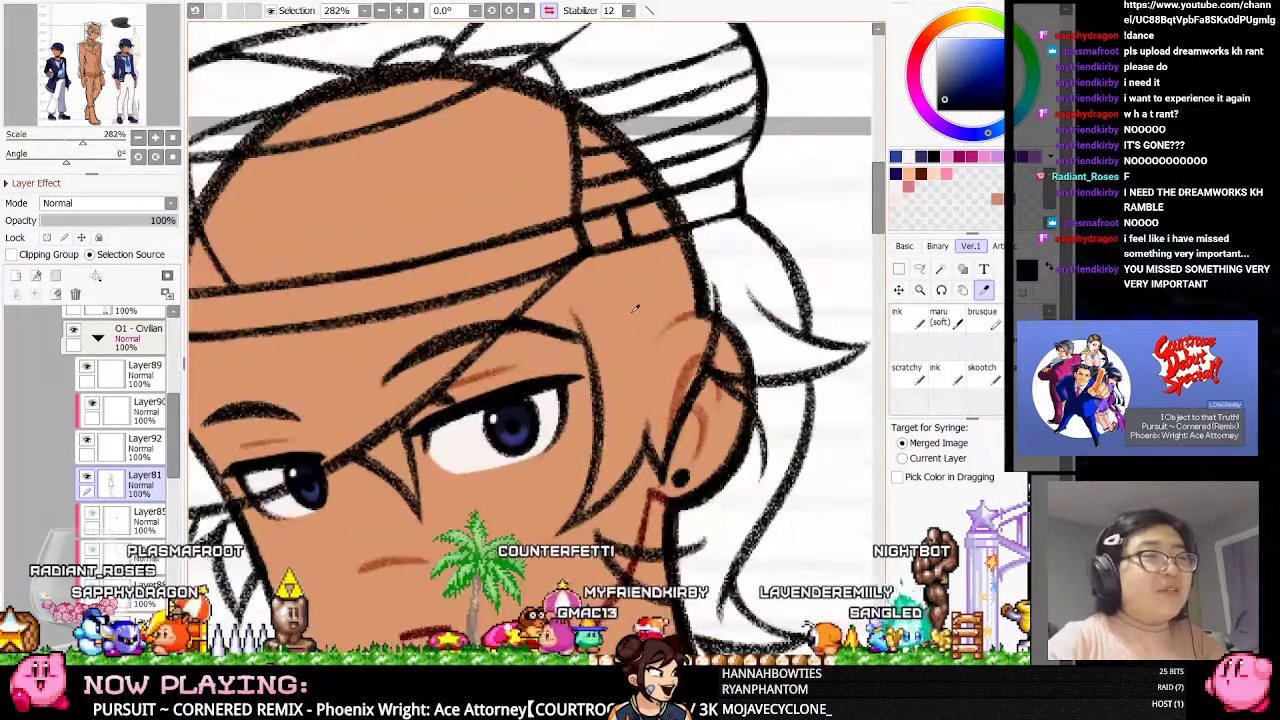
left_click(978, 383)
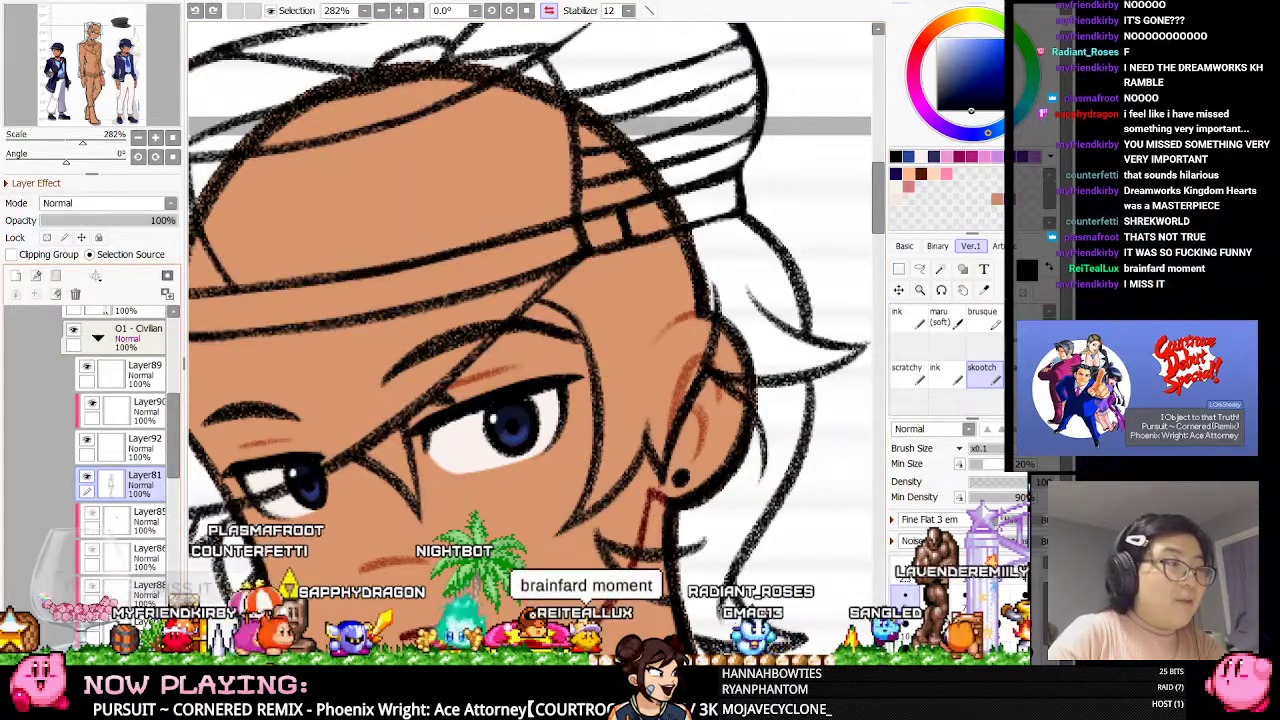
Show the fill colours again and erase the hair colour beyond the redrawn fringe line to uncover the eyebrow
left_click(87, 620)
left_click(130, 620)
key("e")
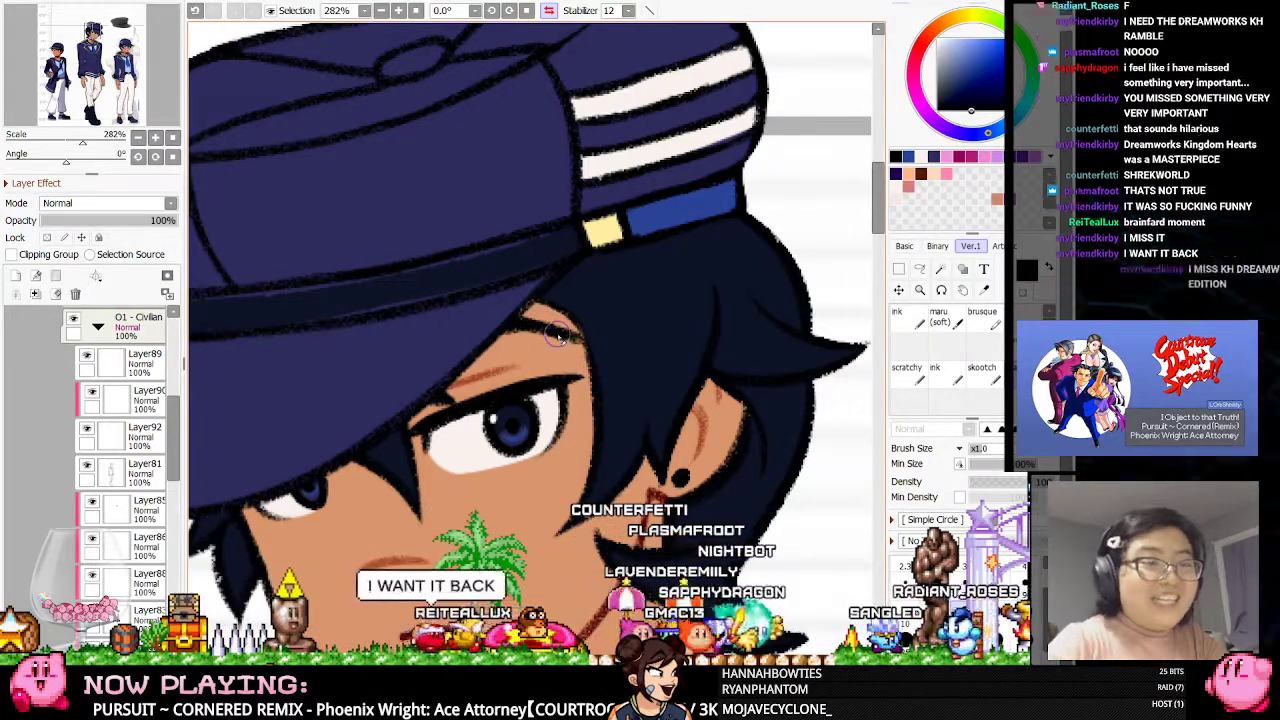
On Layer83, sample the dark navy of the cap's band and paint the band out to its outlines with the ink brush
scroll(556, 336, "down", 3)
scroll(430, 145, "up", 1)
scroll(520, 223, "up", 2)
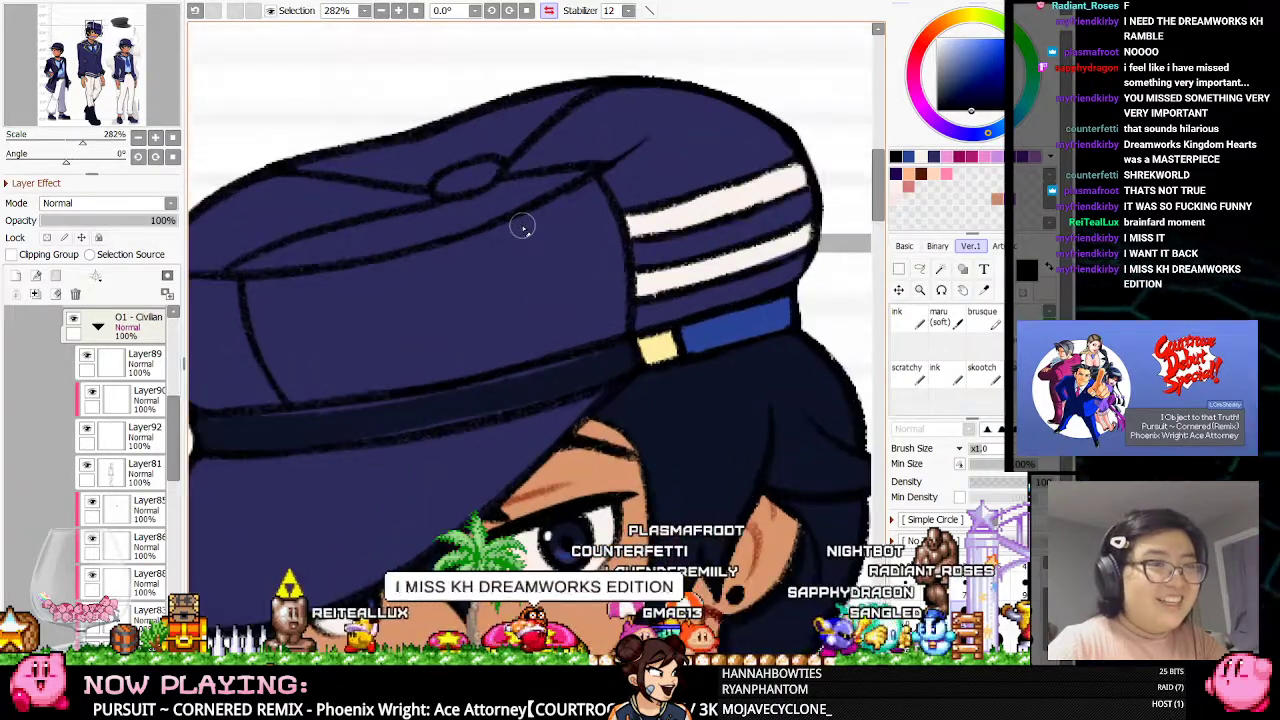
scroll(457, 323, "down", 1)
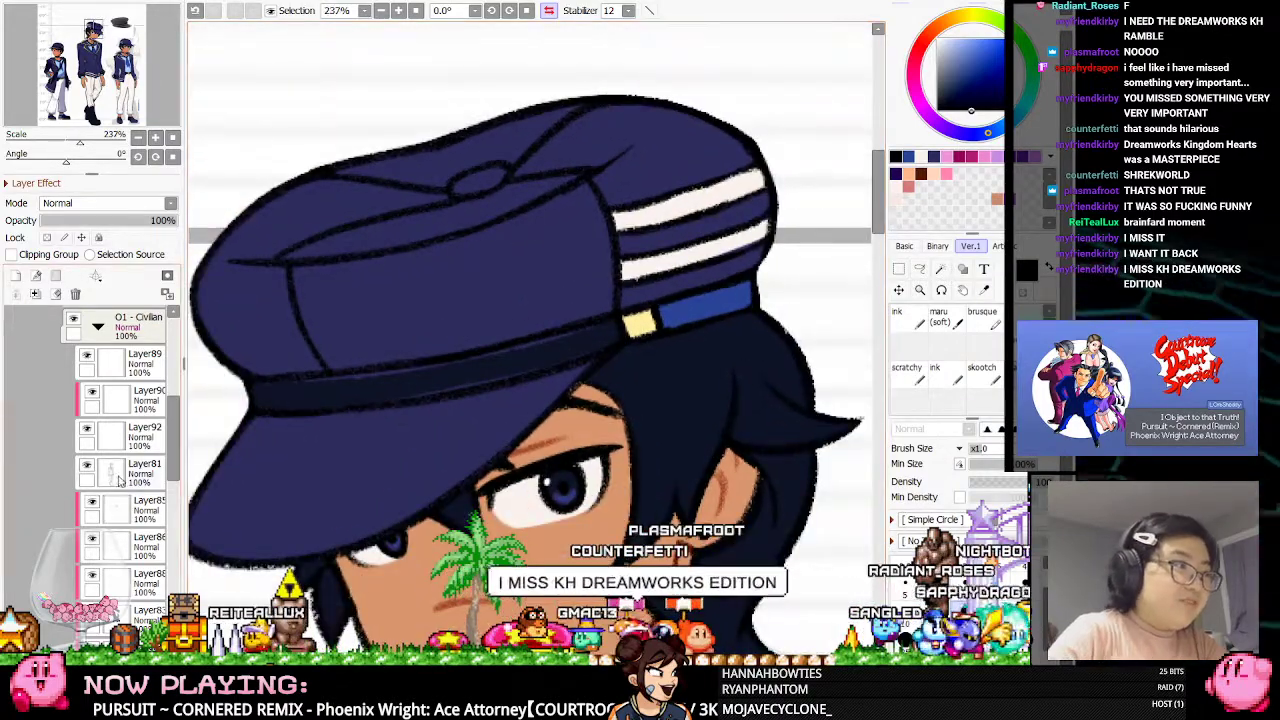
left_click(122, 508)
left_click(92, 503)
left_click(91, 501)
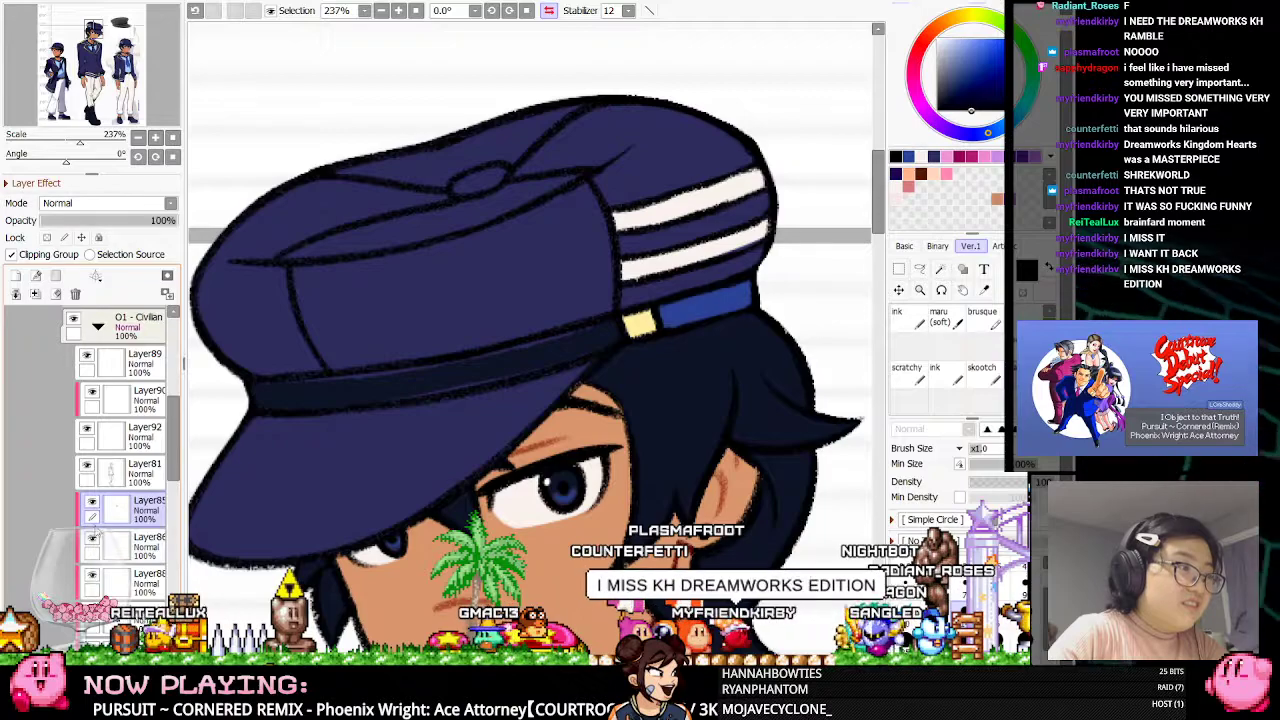
left_click(661, 244, "ctrl+shift")
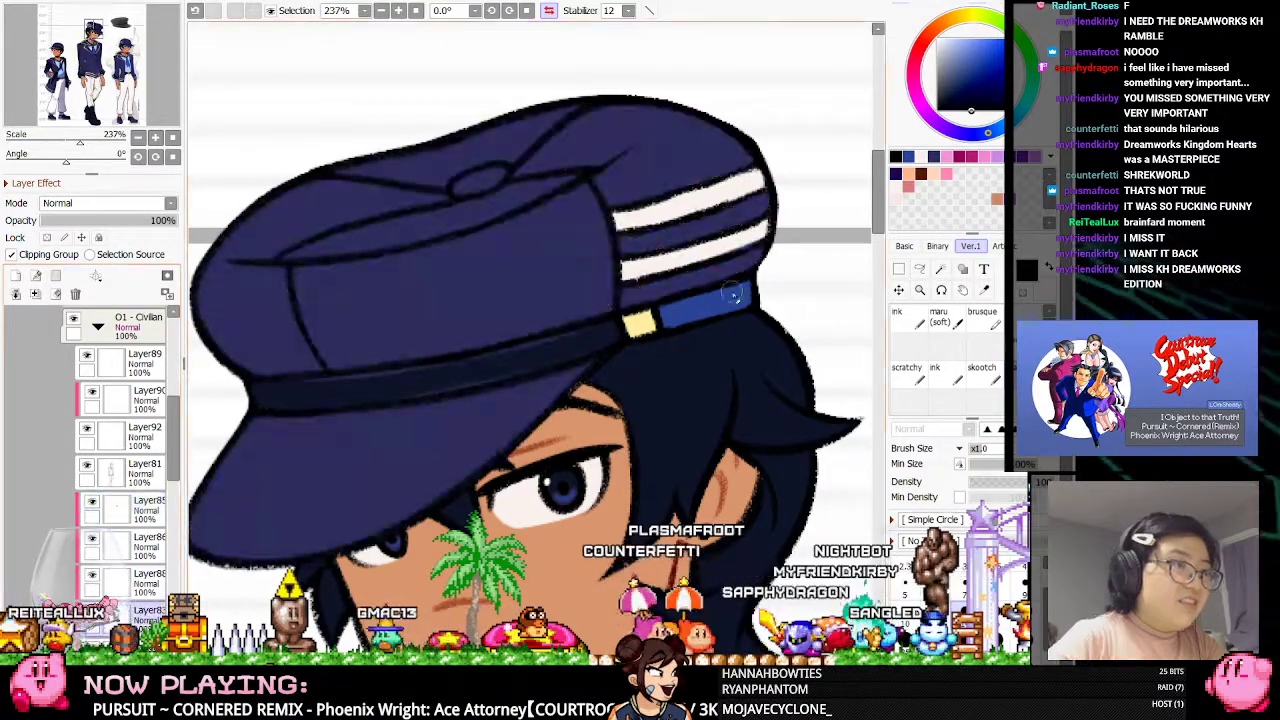
left_click(983, 289)
left_click(414, 376)
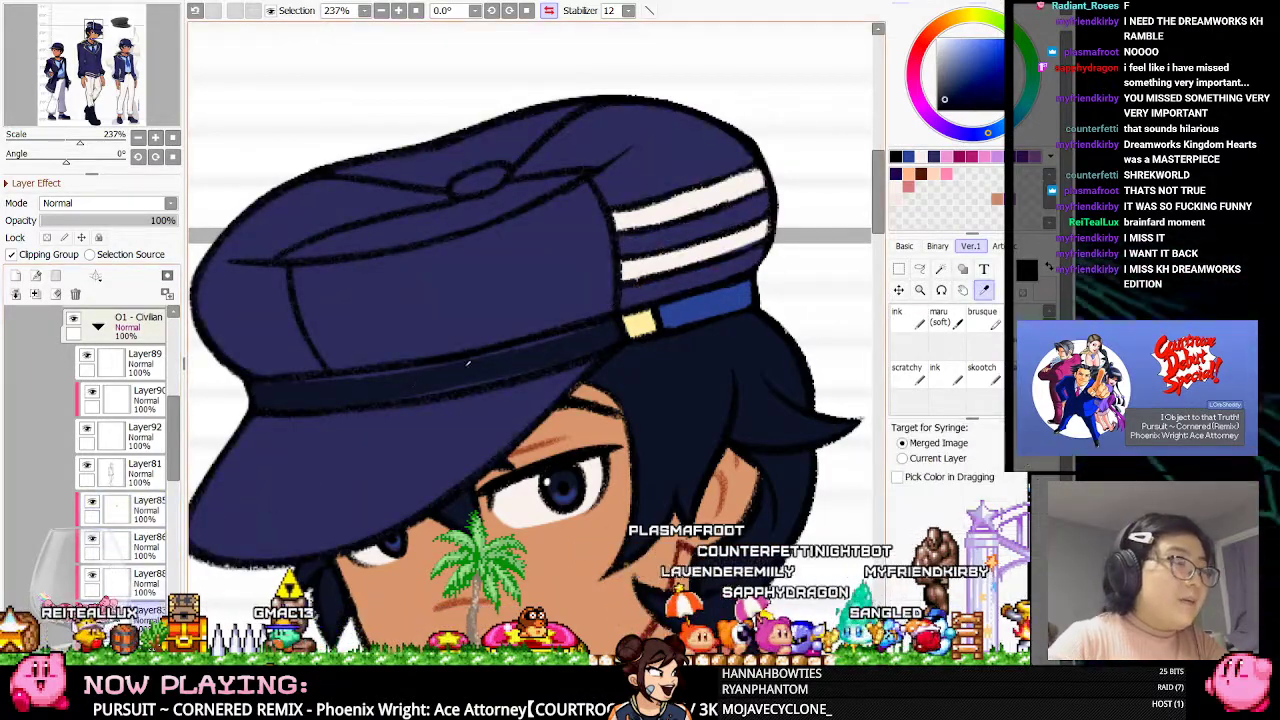
key("n")
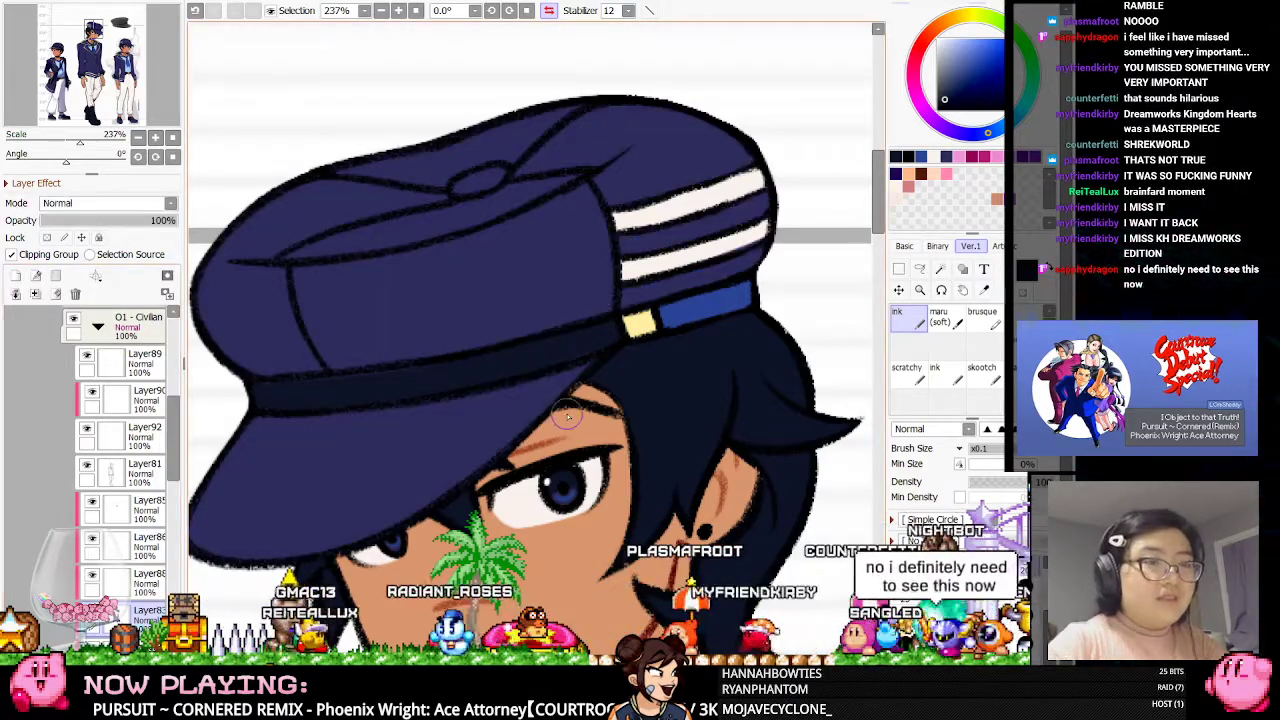
Compare the middle figure's cap with the other two figures and examine the head in both canvas orientations
scroll(566, 416, "down", 6)
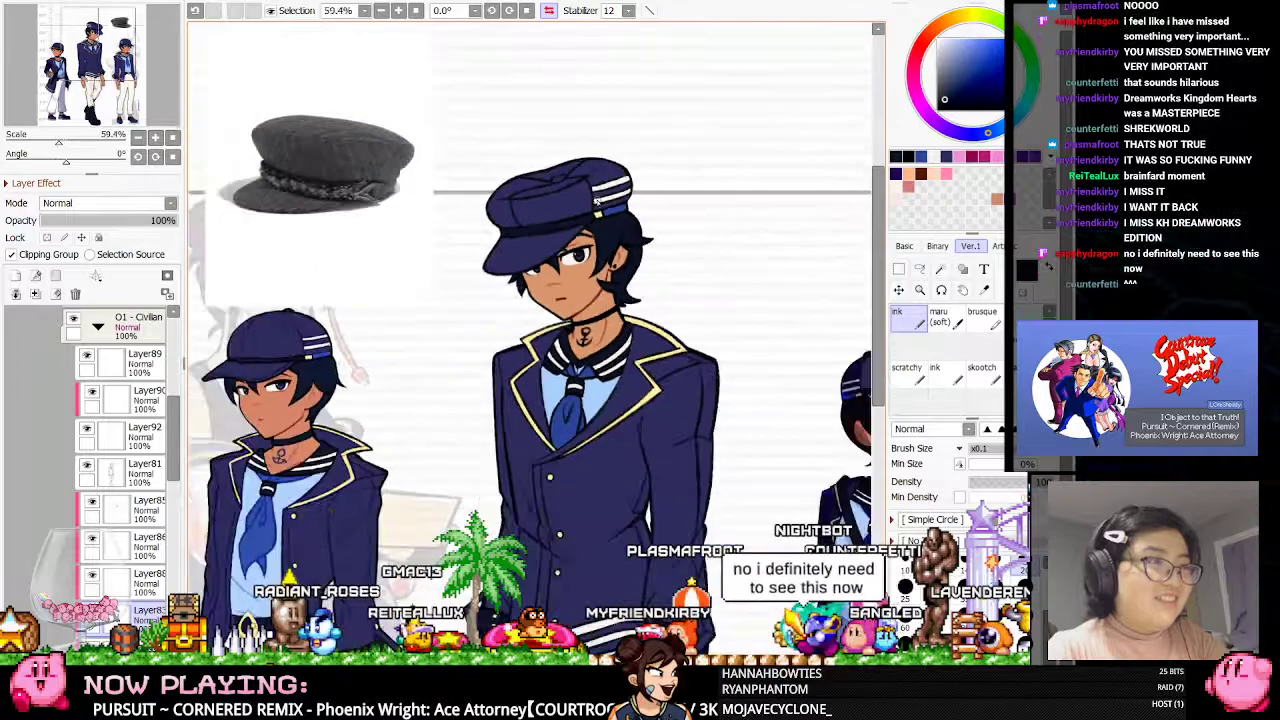
scroll(677, 327, "down", 2)
scroll(606, 196, "up", 1)
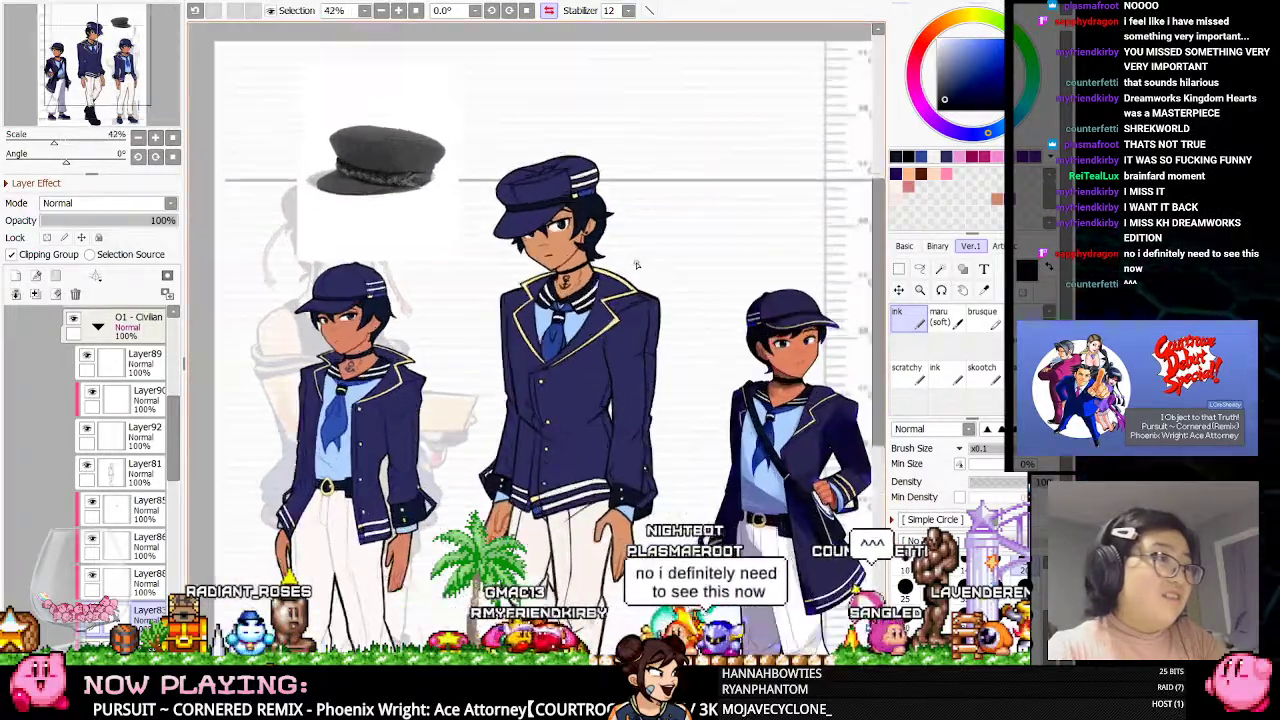
scroll(606, 196, "up", 5)
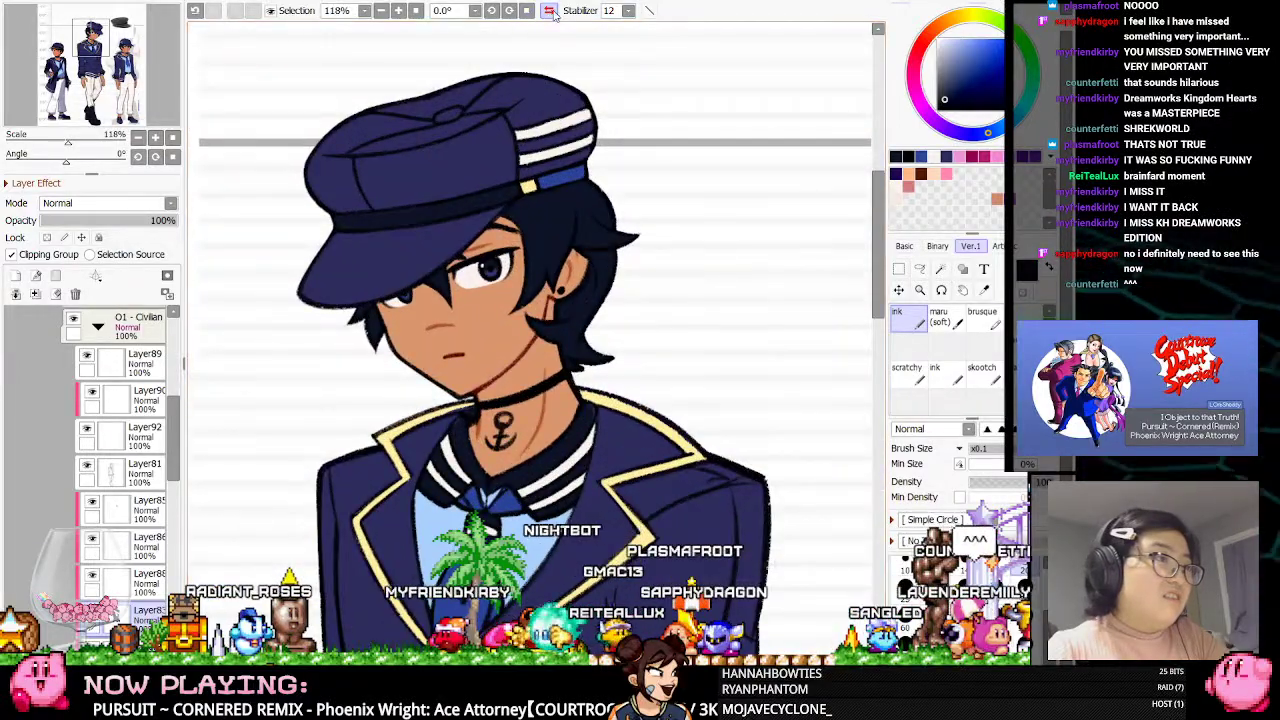
scroll(598, 114, "up", 2)
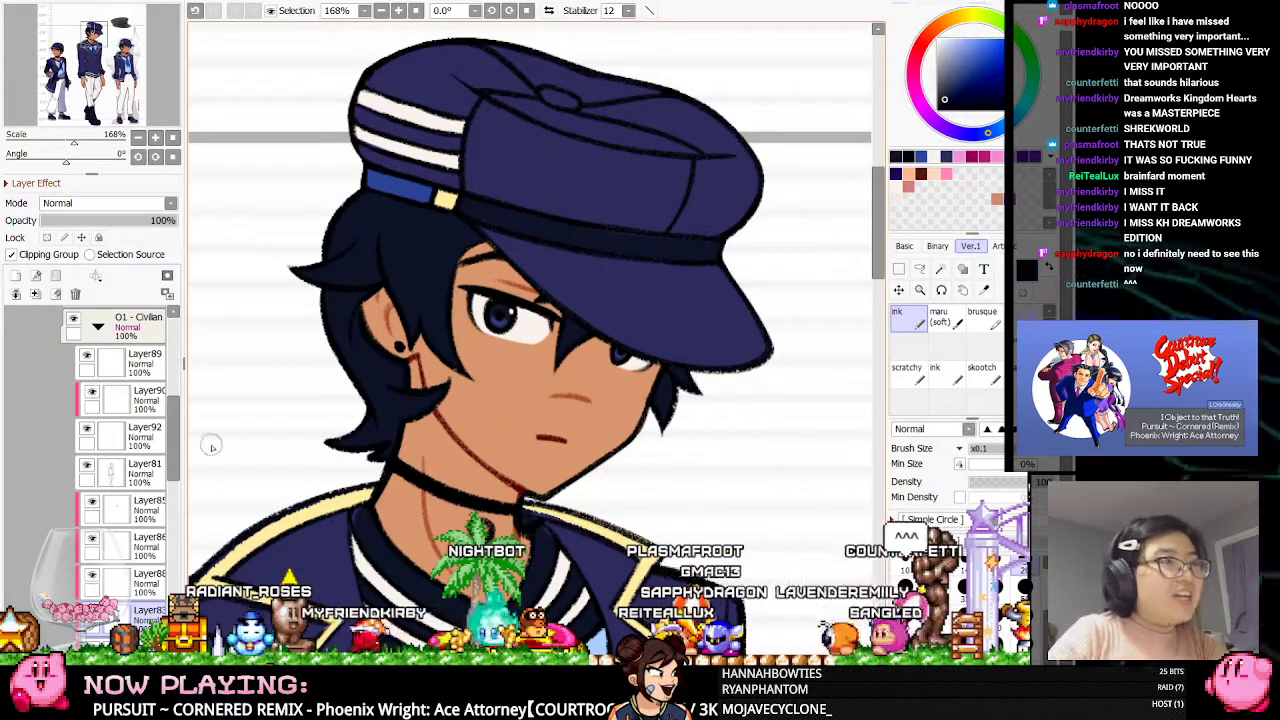
Tidy the area around the visible eye's inner corner with the eraser on Layer82 and Layer81, checking it in mirrored view
scroll(176, 432, "down", 3)
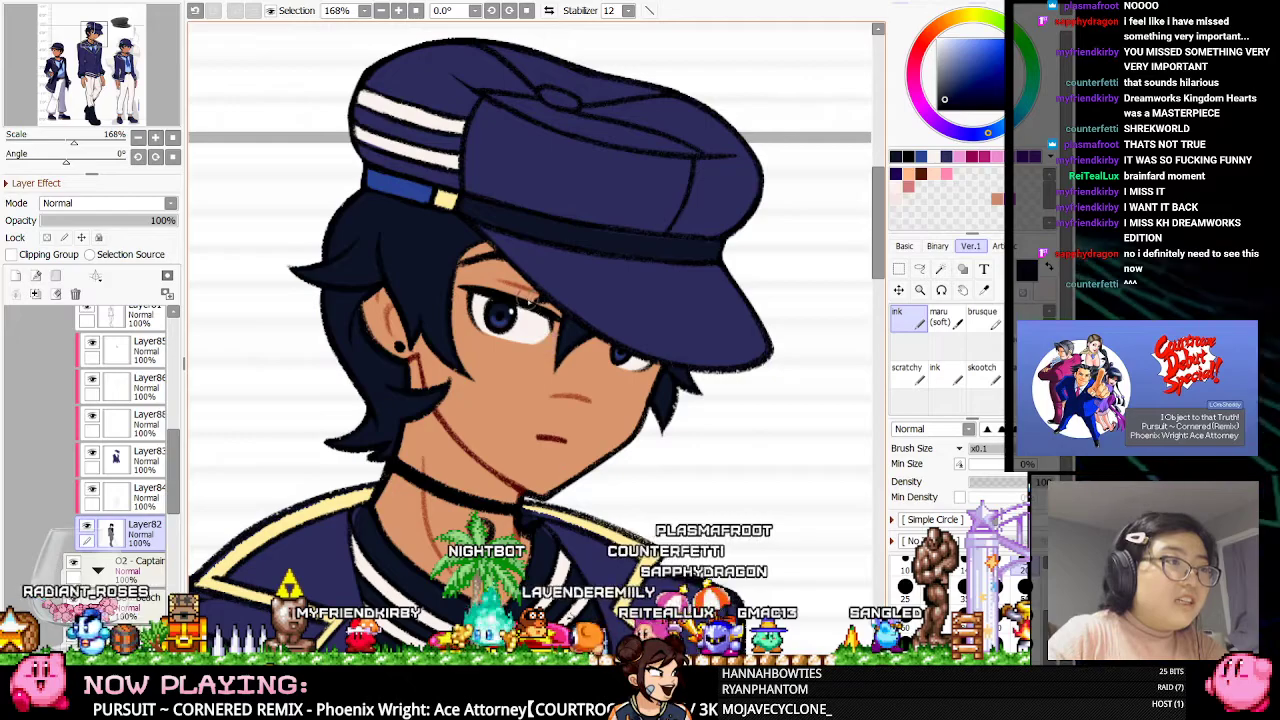
key("e")
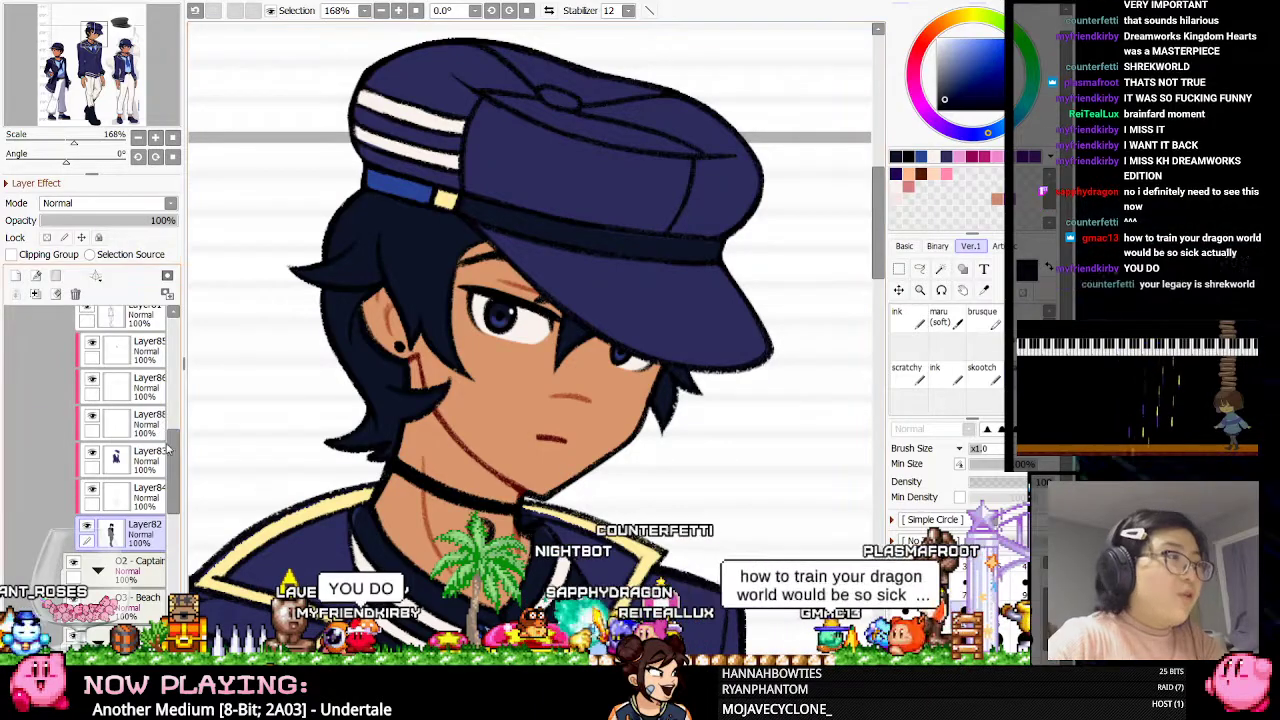
left_click_drag(173, 470, 173, 445)
left_click(137, 422)
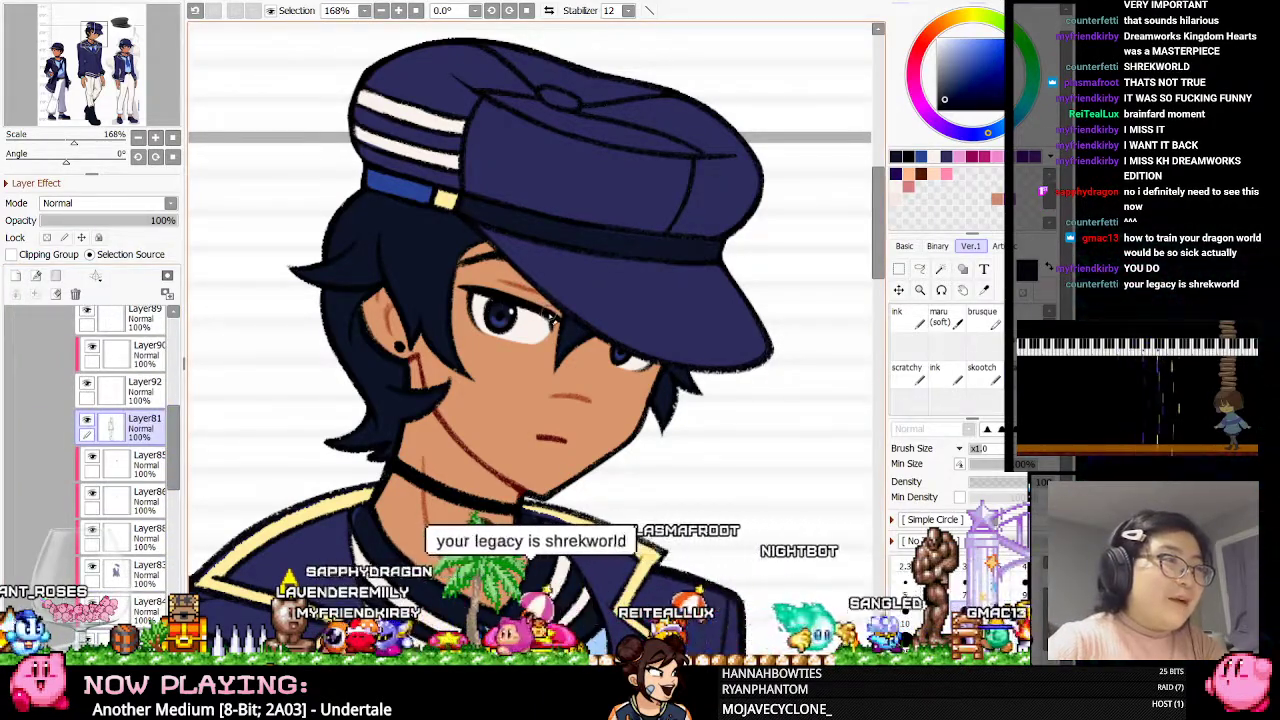
left_click(549, 11)
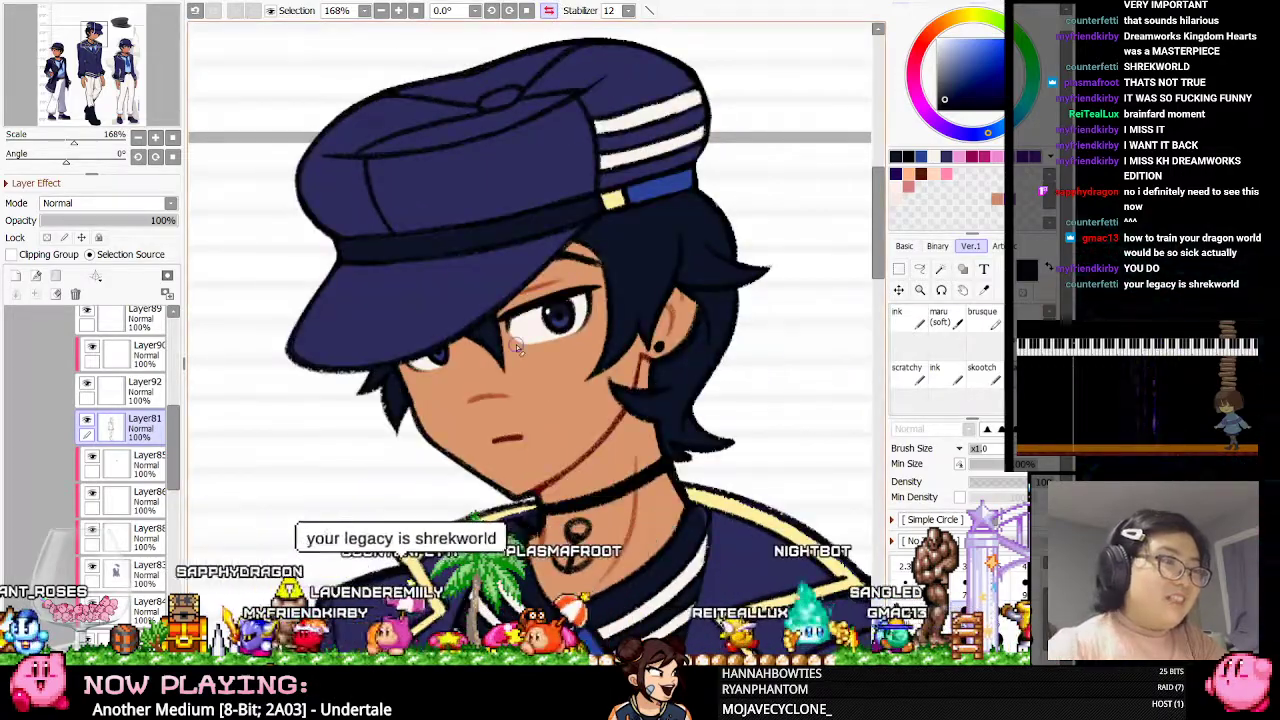
Review the full three-figure lineup in mirrored and normal view, and examine the middle figure's head and jacket
scroll(517, 346, "down", 2)
scroll(541, 330, "up", 1)
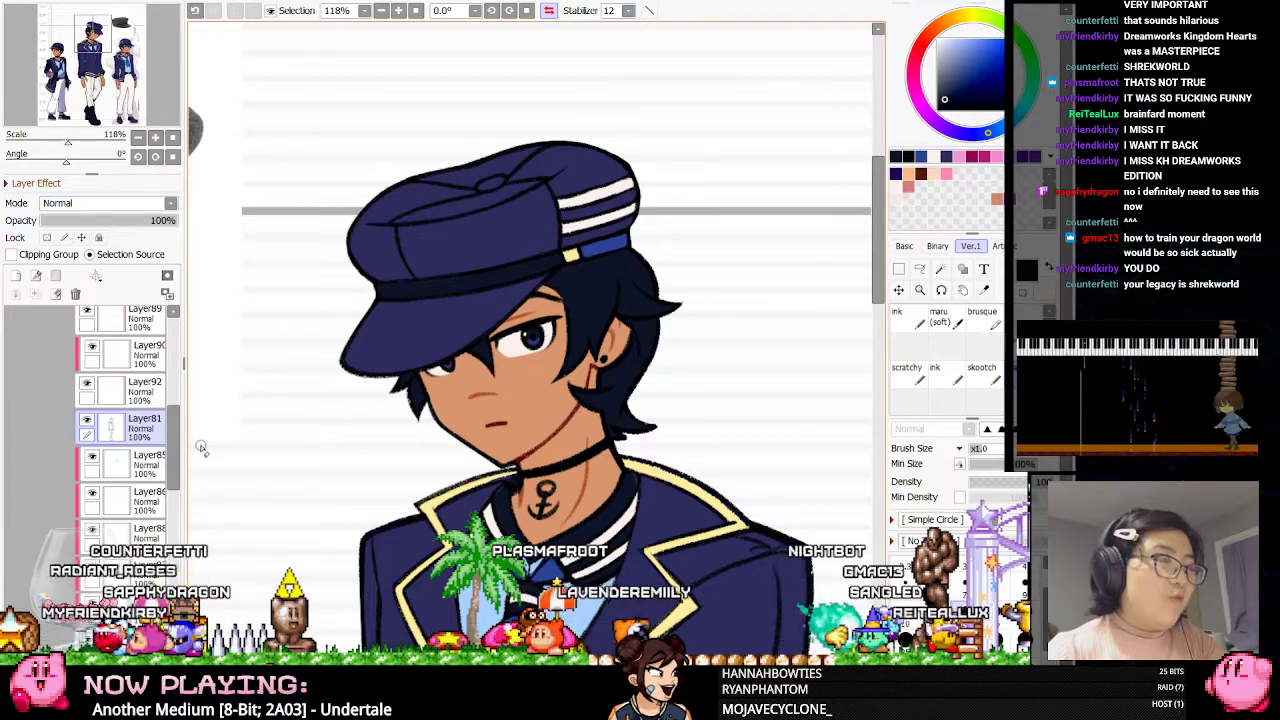
scroll(496, 148, "down", 7)
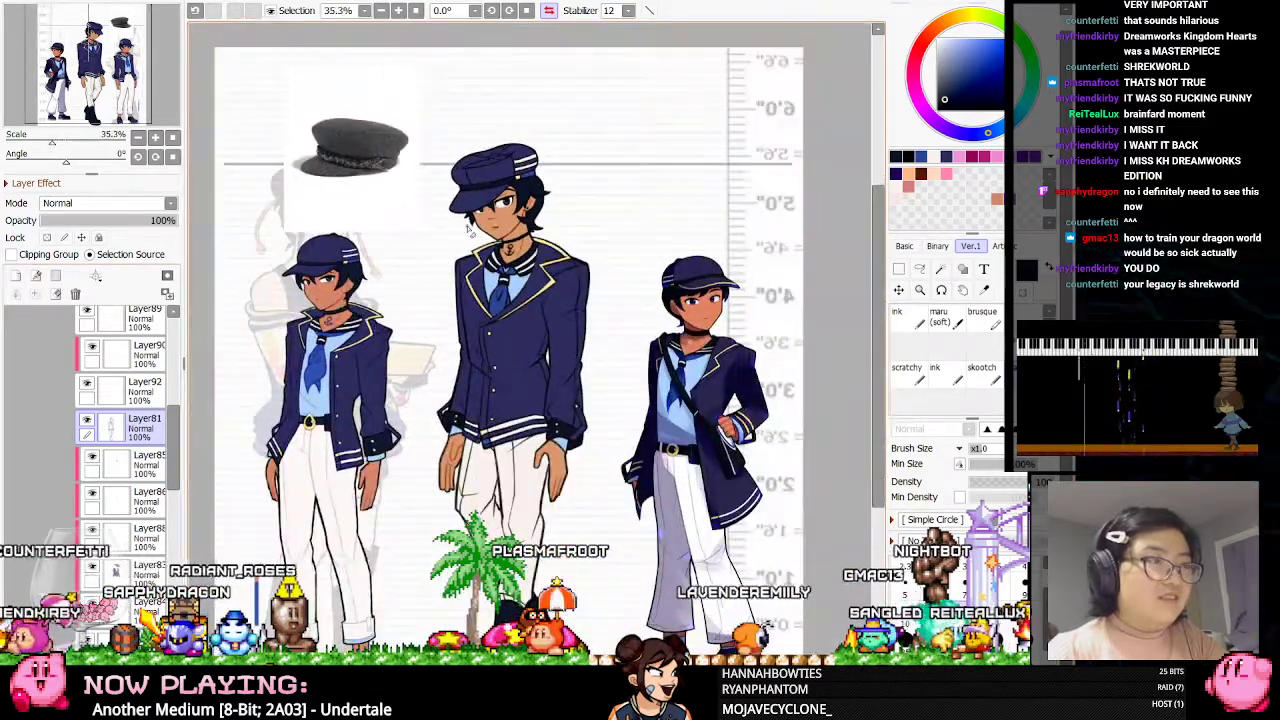
scroll(543, 202, "down", 1)
scroll(471, 241, "up", 1)
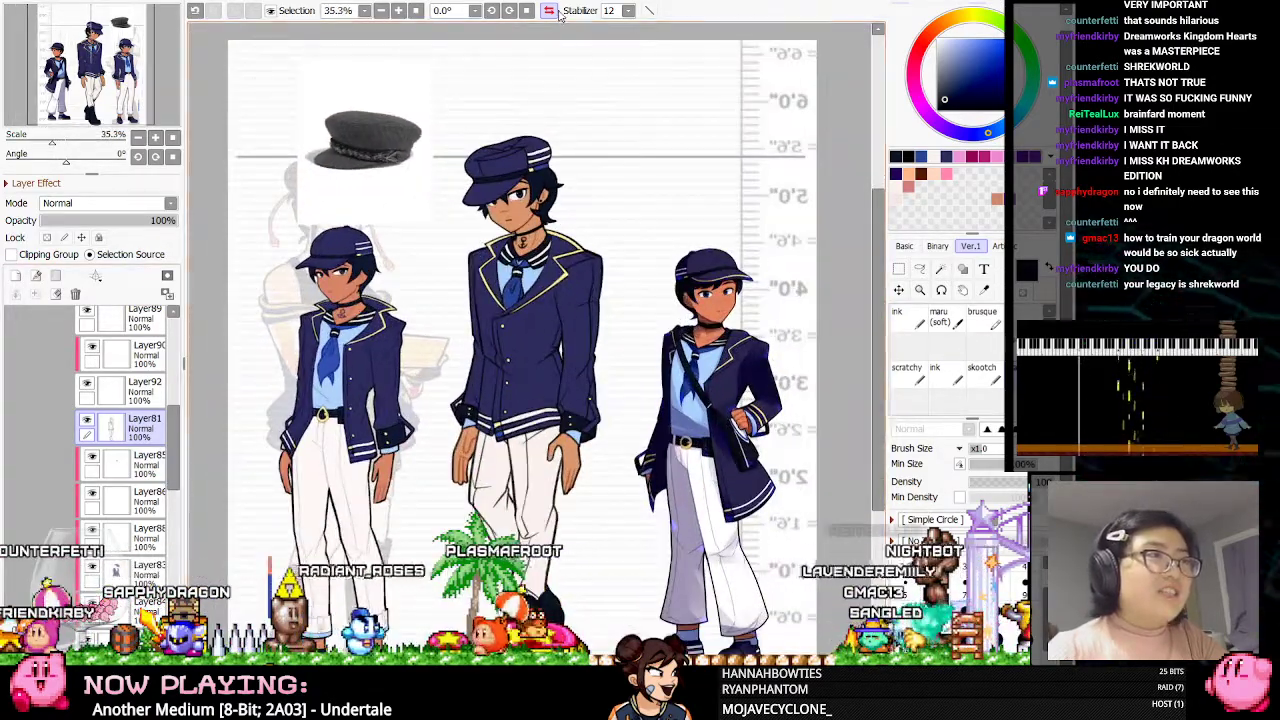
left_click(551, 11)
scroll(580, 176, "up", 5)
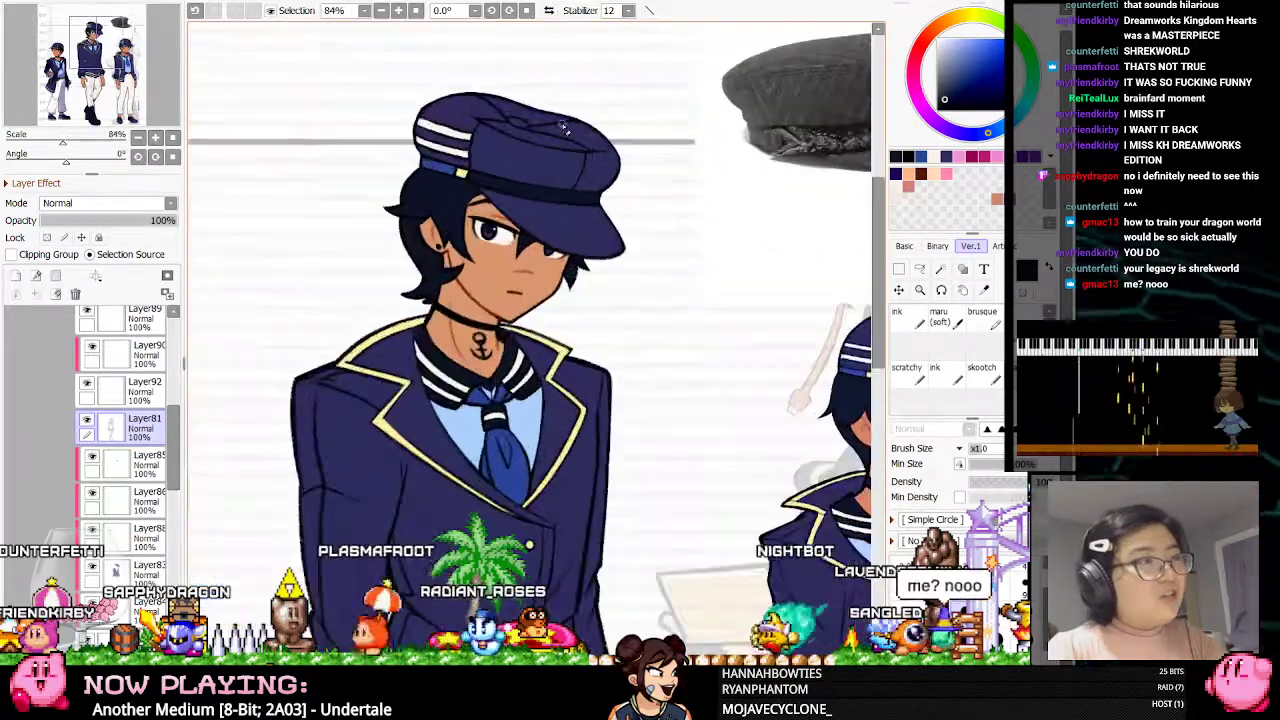
Fade the O1 - Civilian folder to 52% opacity and lasso the nearer eyebrow on its layer in the eyes folder
scroll(93, 468, "down", 5)
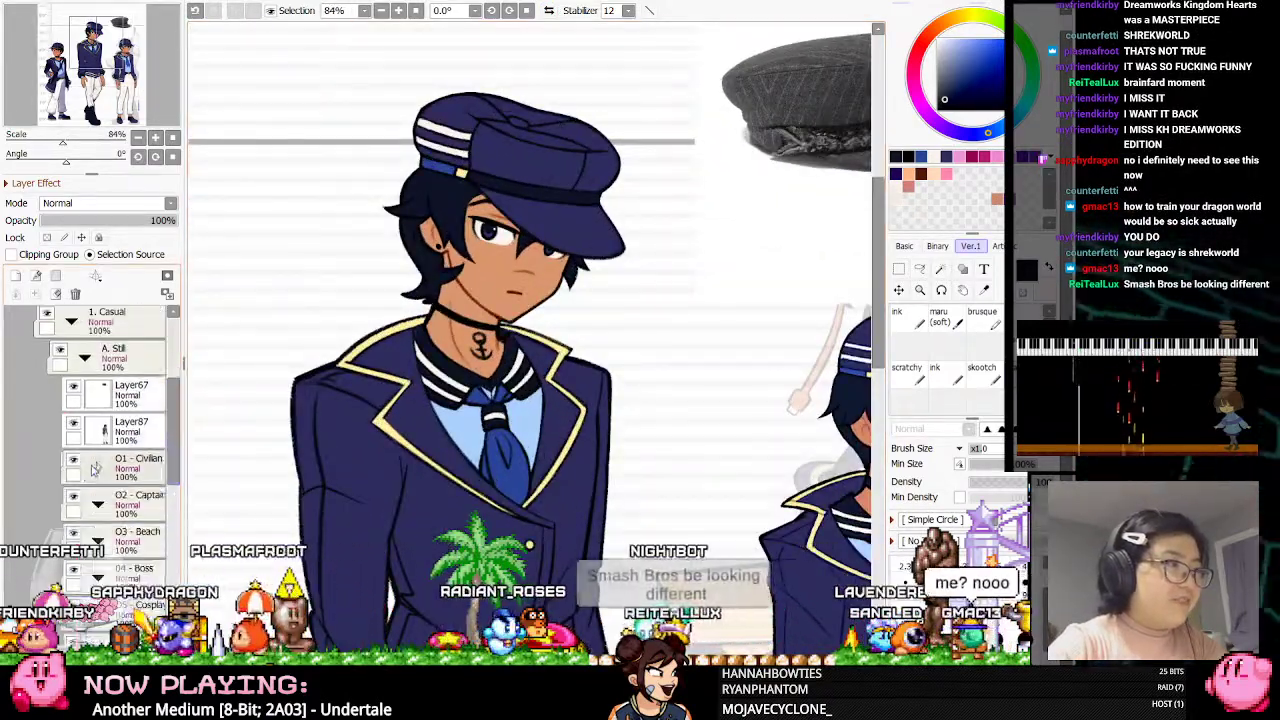
left_click(115, 220)
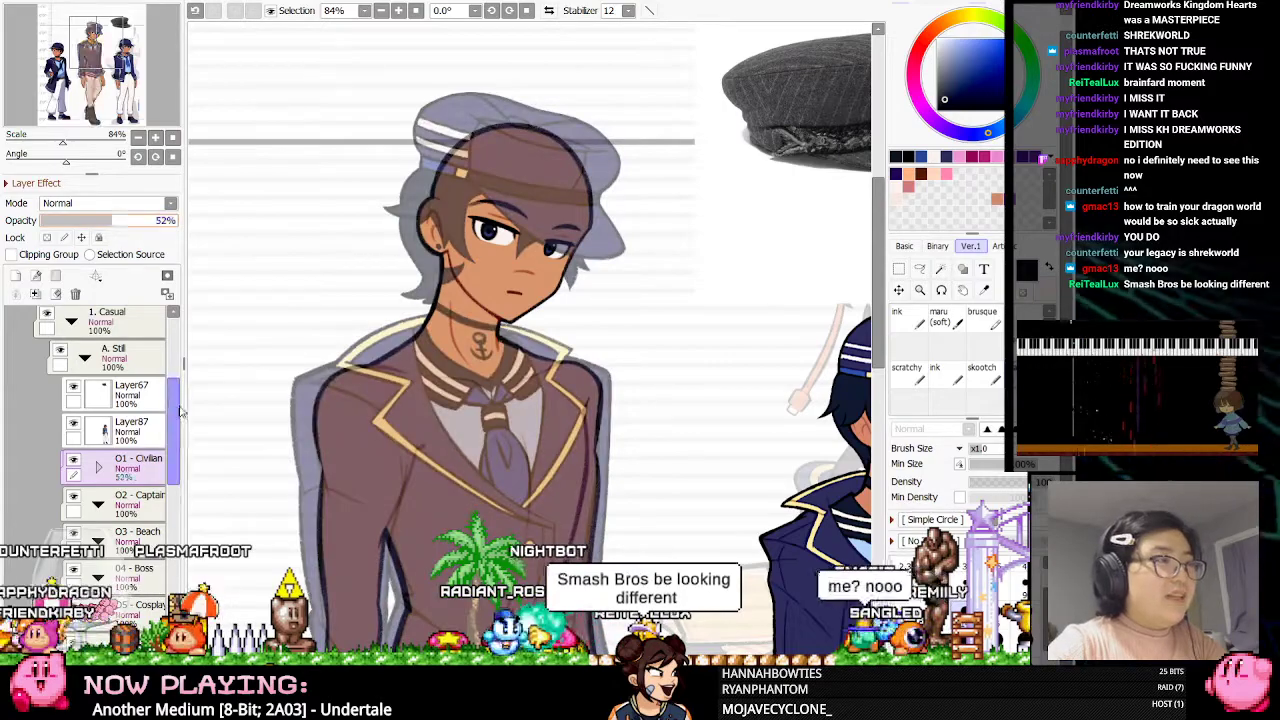
scroll(180, 410, "down", 10)
left_click(117, 530)
left_click(117, 530)
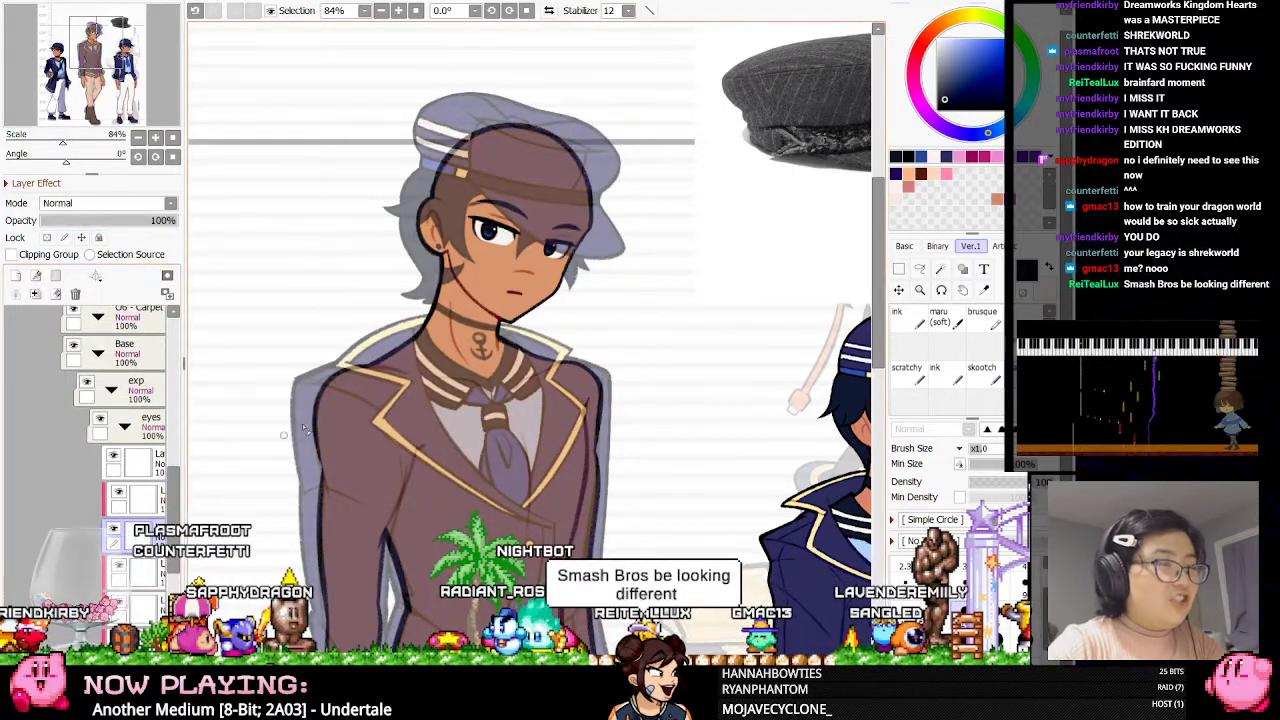
left_click(919, 269)
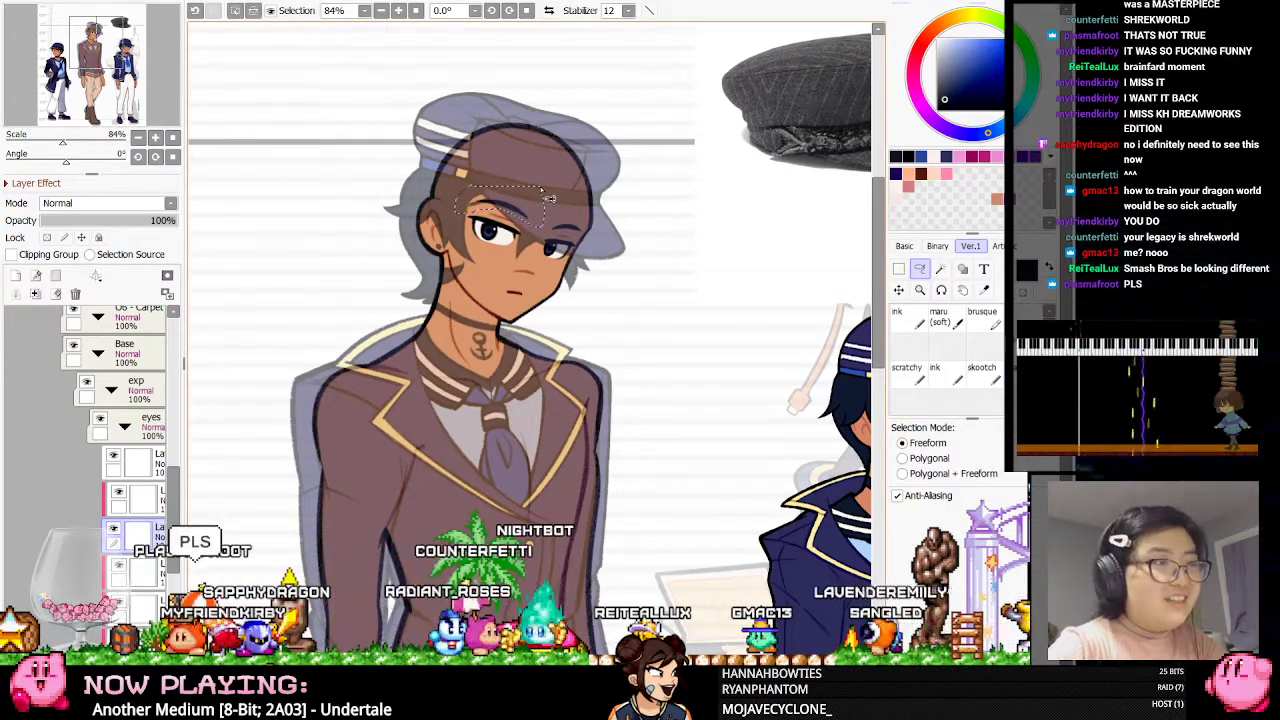
scroll(520, 174, "up", 6)
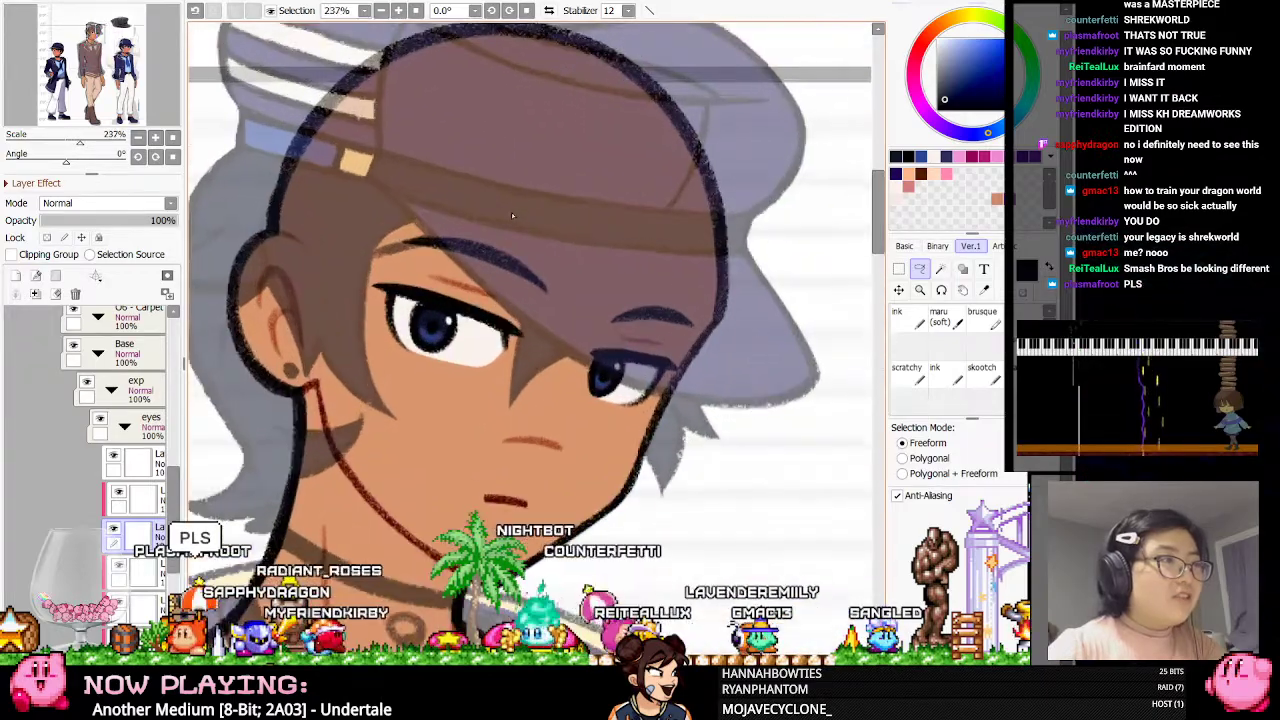
Collapse the eyes and Base folders and expand O1 - Civilian with Layer81 active
left_click(996, 383)
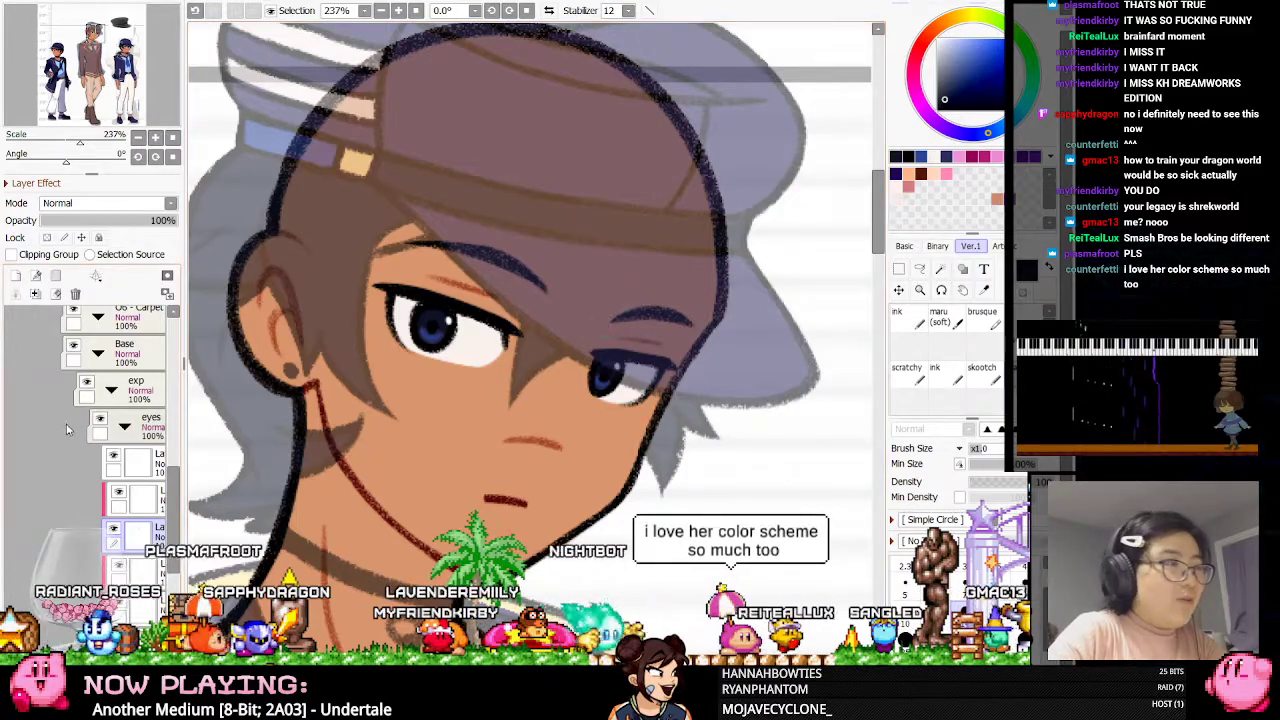
left_click(124, 429)
left_click_drag(173, 505, 175, 464)
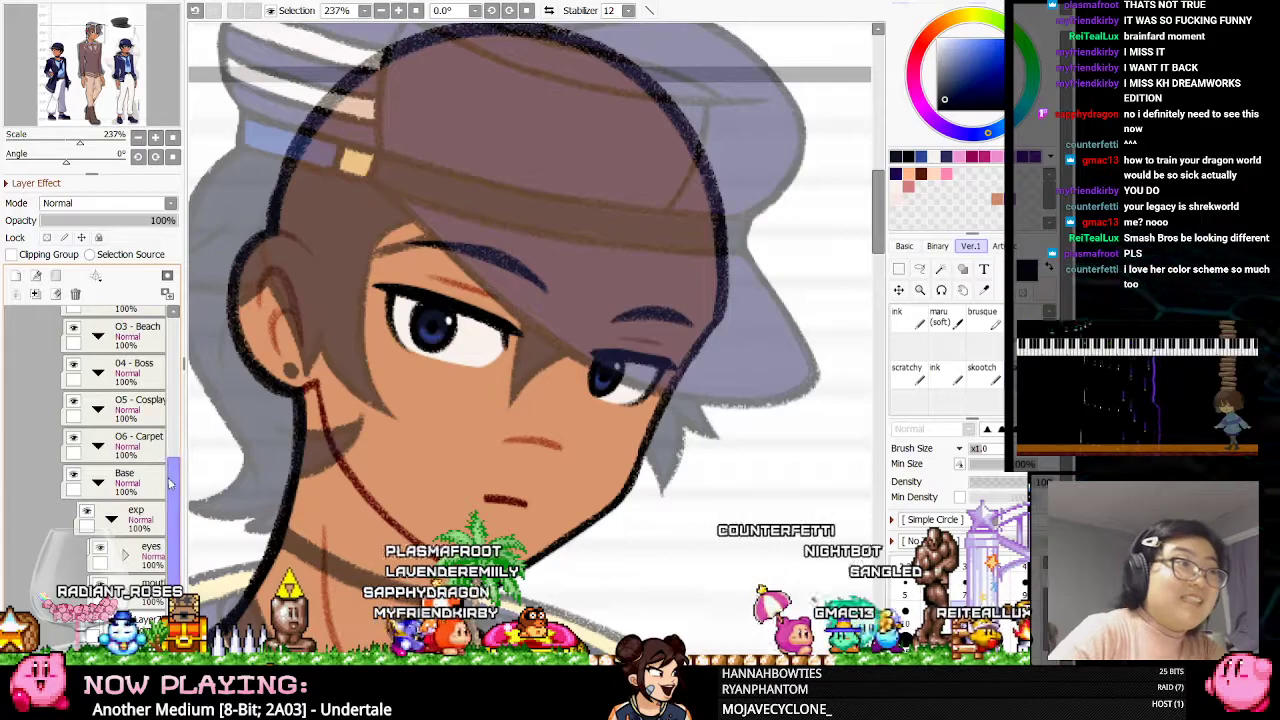
left_click(98, 482)
left_click_drag(174, 510, 176, 443)
left_click(98, 431)
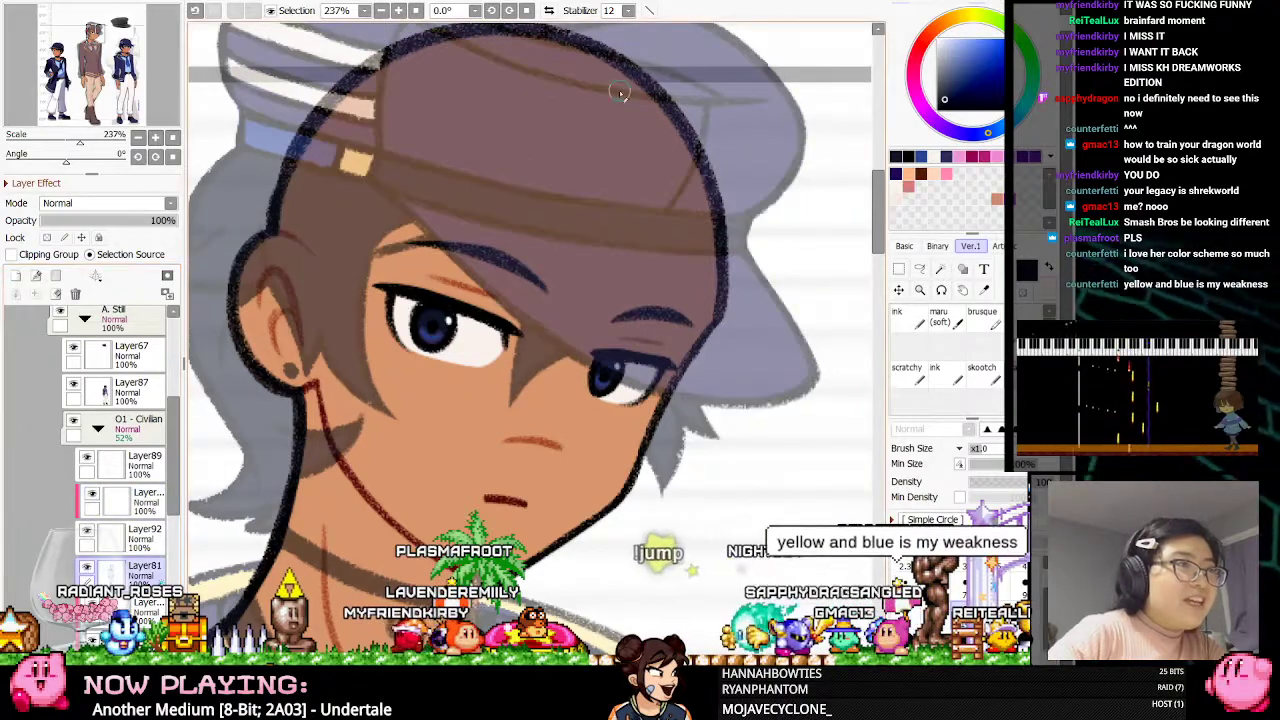
Examine the middle figure's face and head shape under the faded outfit in mirrored and normal view
left_click(548, 10)
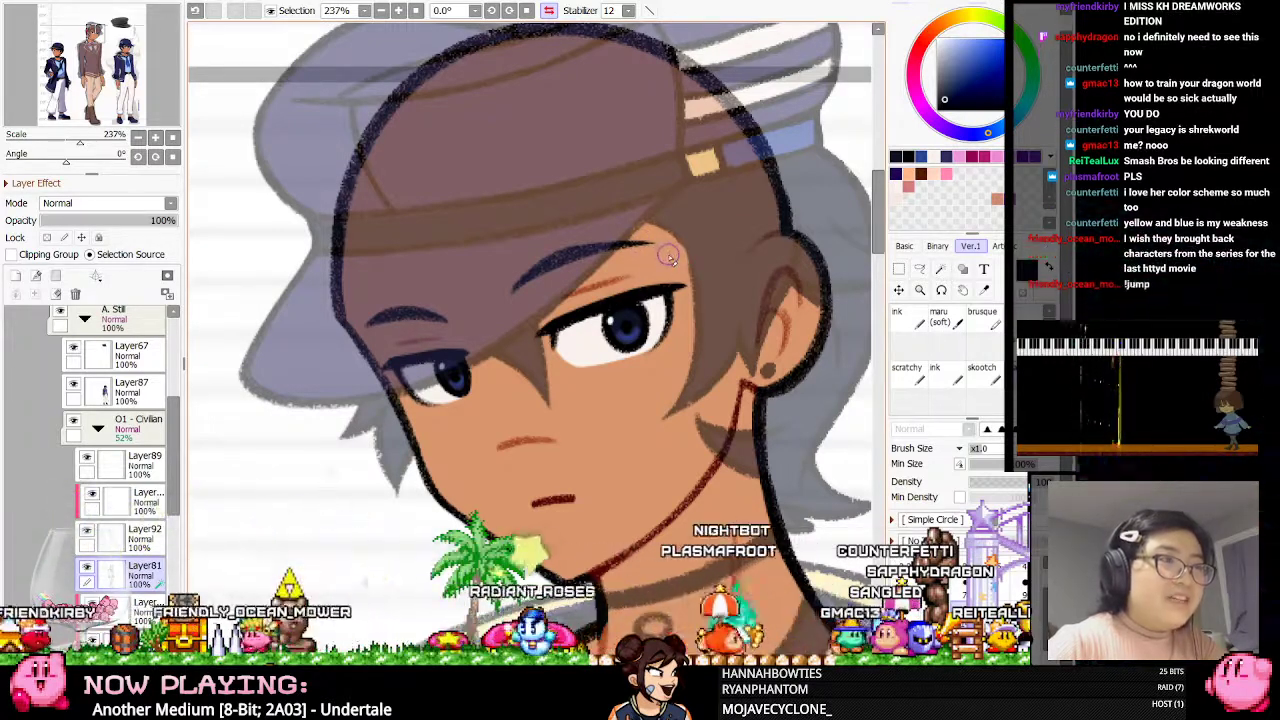
scroll(517, 283, "down", 5)
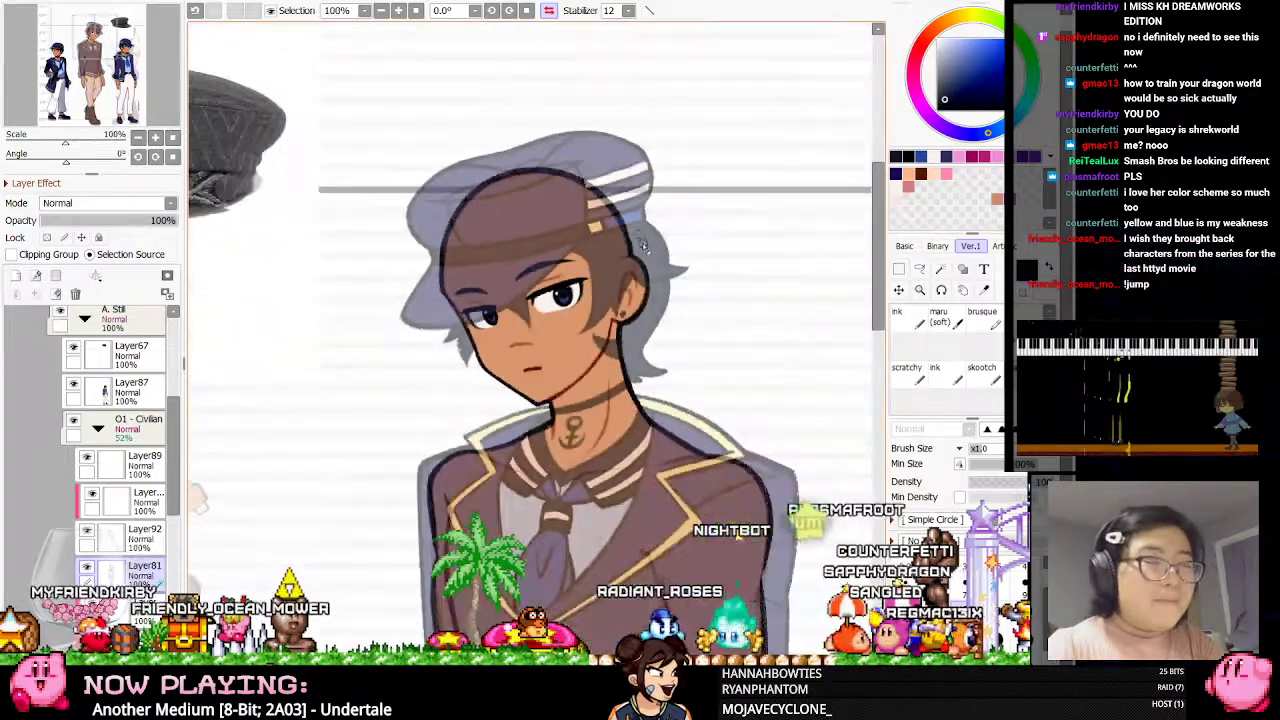
scroll(637, 252, "up", 5)
left_click(982, 374)
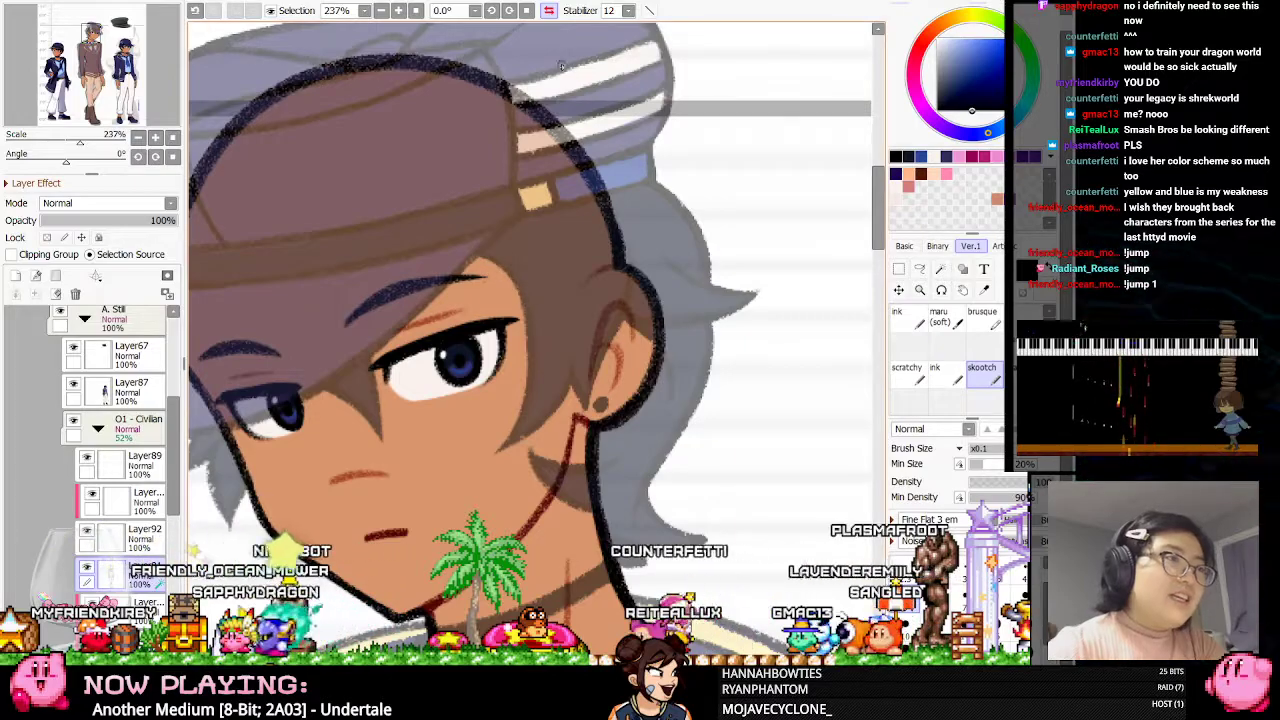
left_click(549, 10)
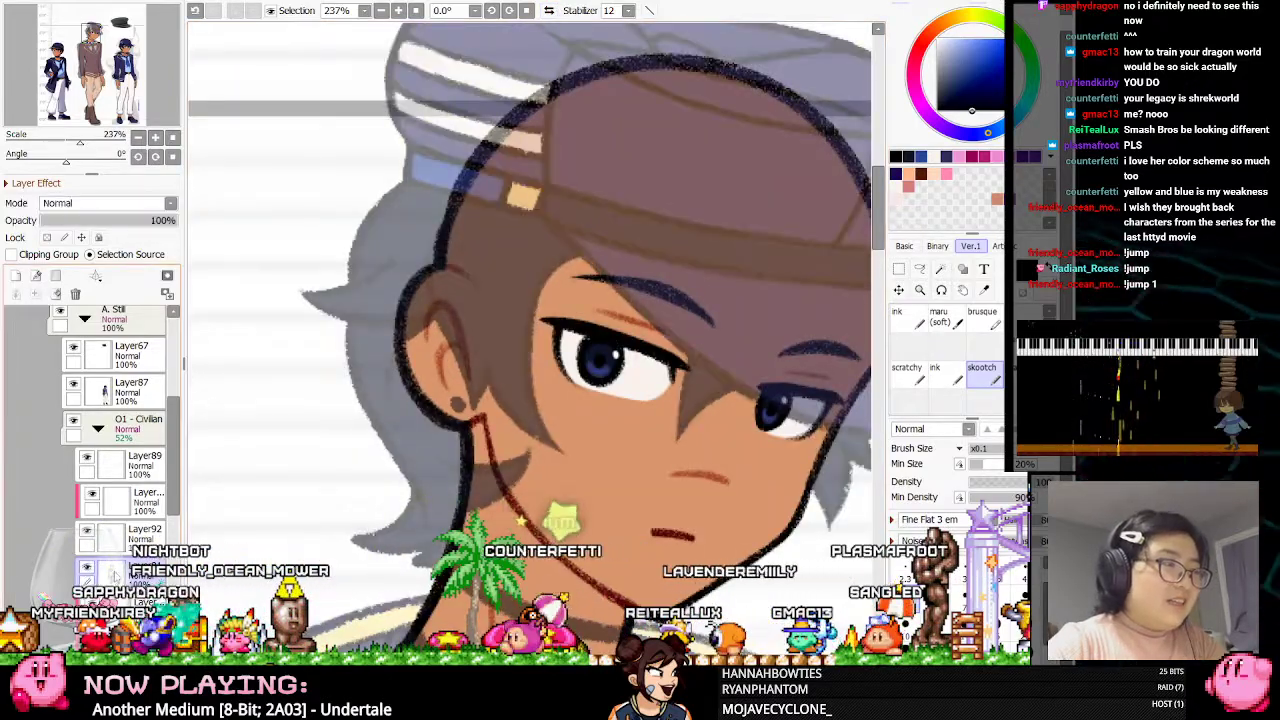
scroll(480, 358, "down", 3)
scroll(607, 354, "up", 3)
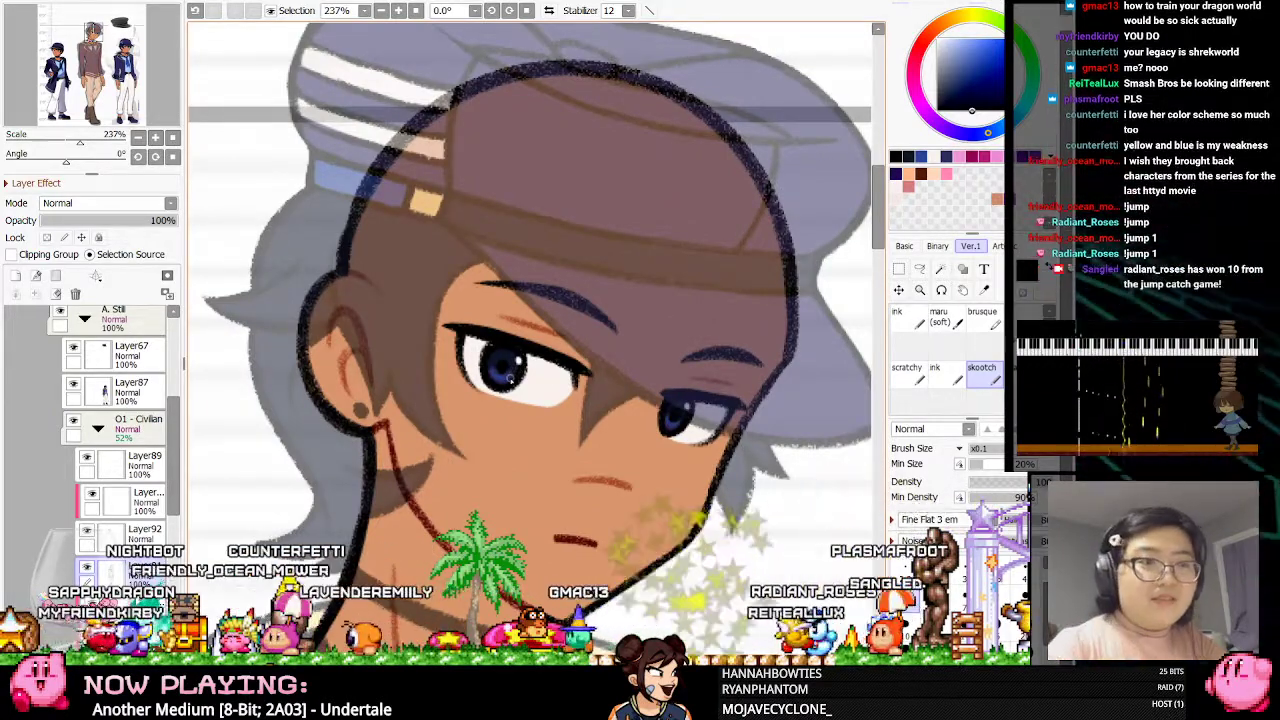
scroll(524, 170, "down", 5)
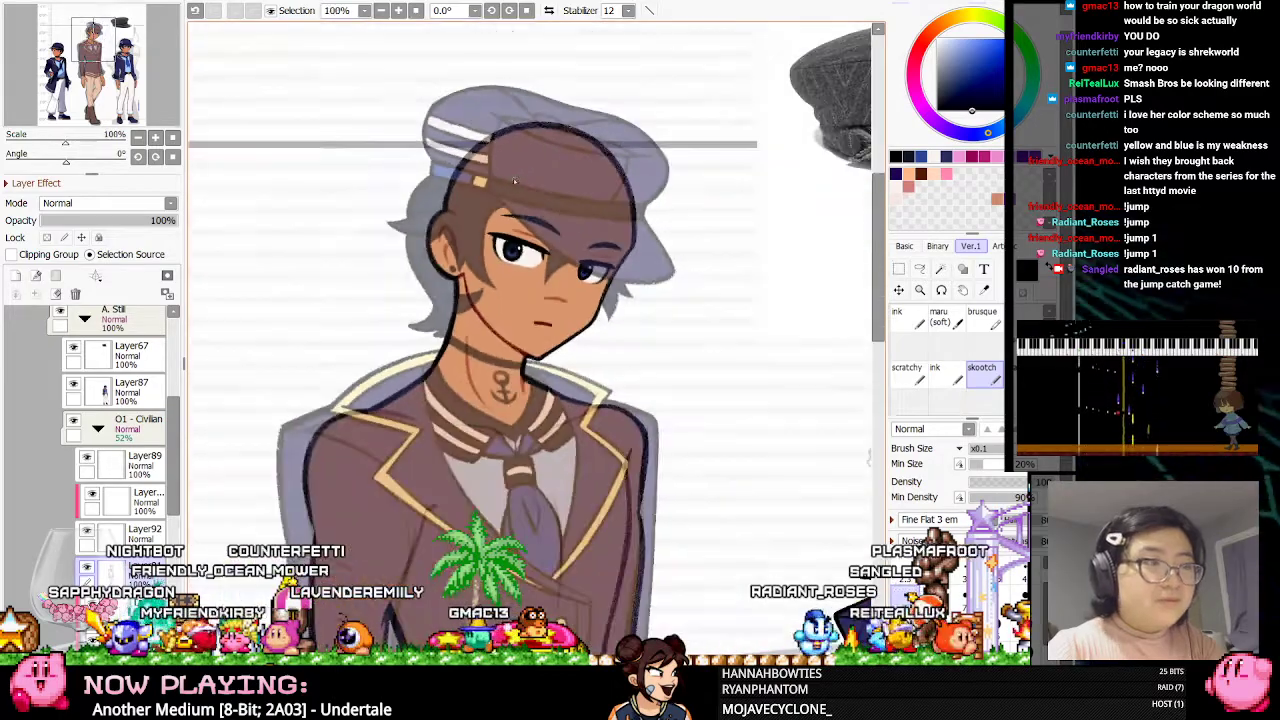
scroll(547, 326, "up", 1)
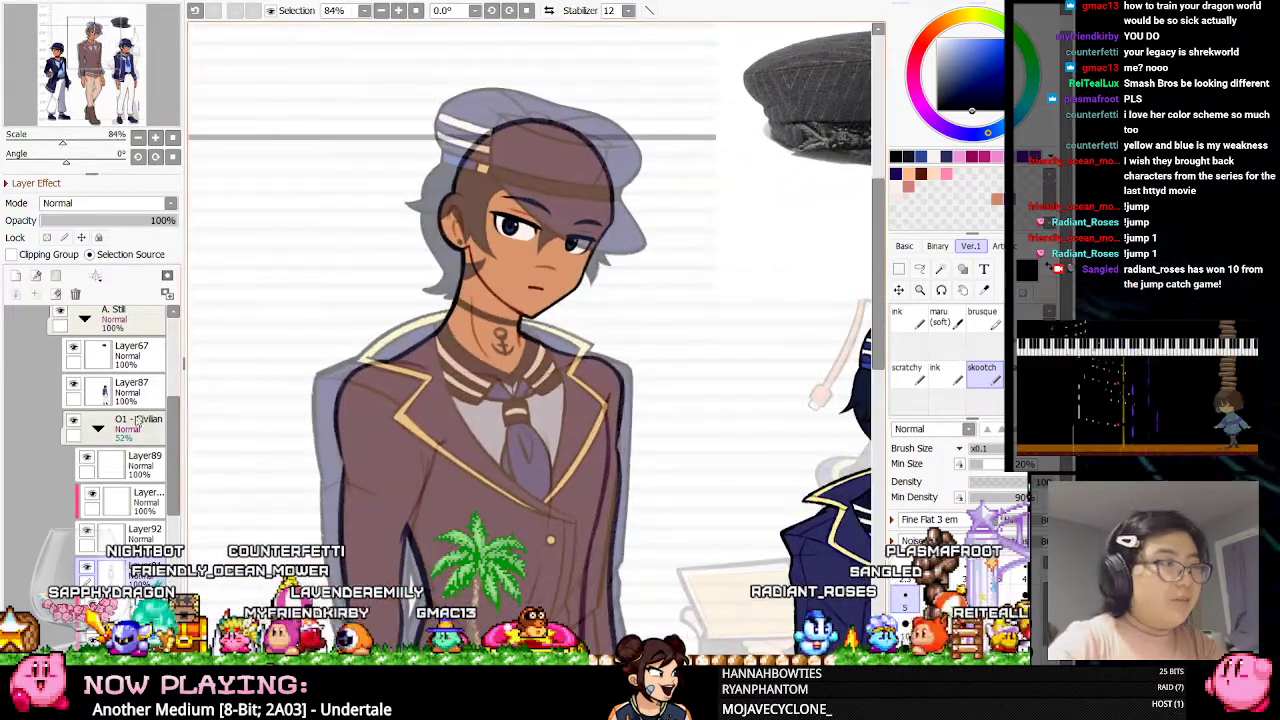
Collapse the O1 - Civilian folder, restore it to 100% opacity and check the middle figure against the lineup
left_click(98, 424)
left_click_drag(127, 229, 284, 236)
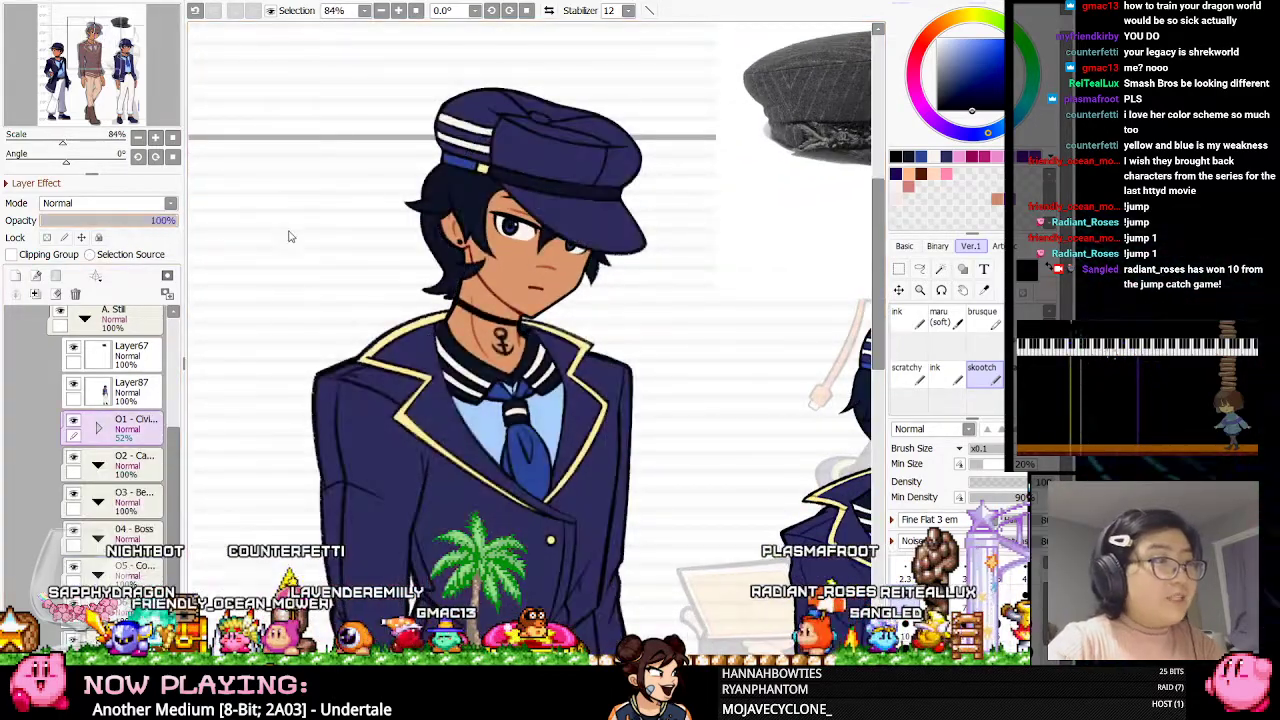
scroll(540, 140, "down", 3)
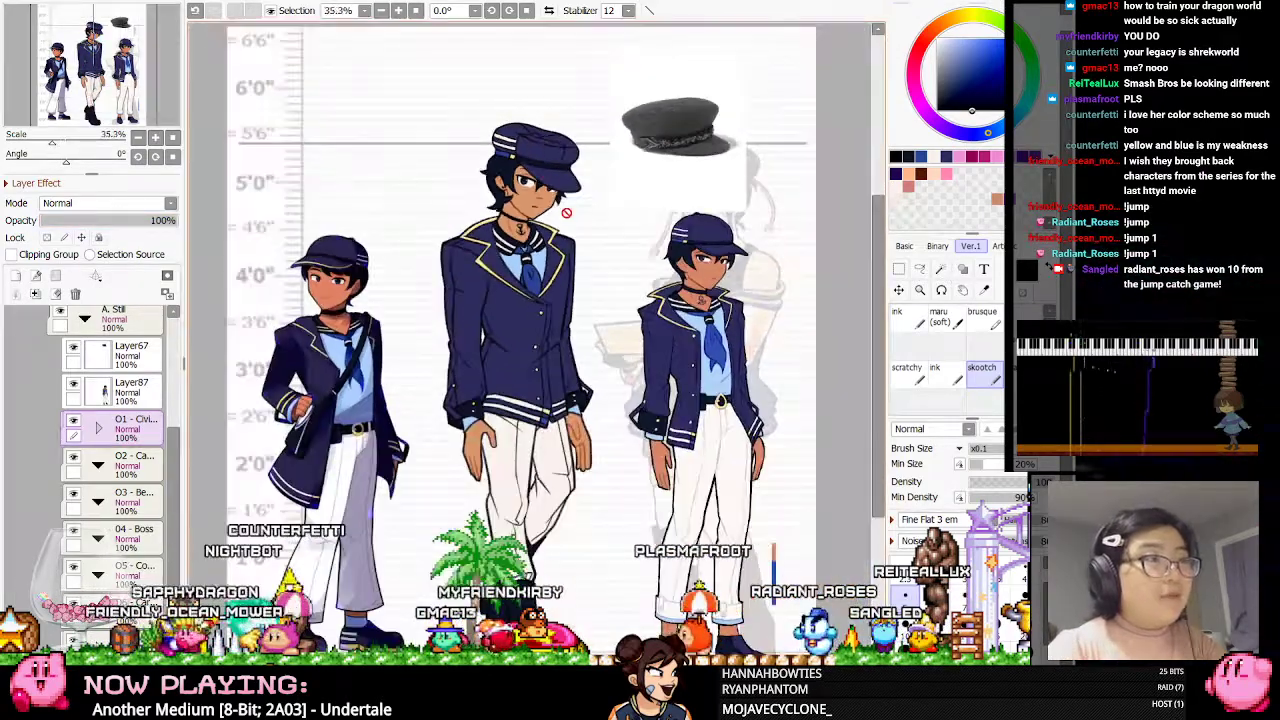
scroll(549, 174, "up", 2)
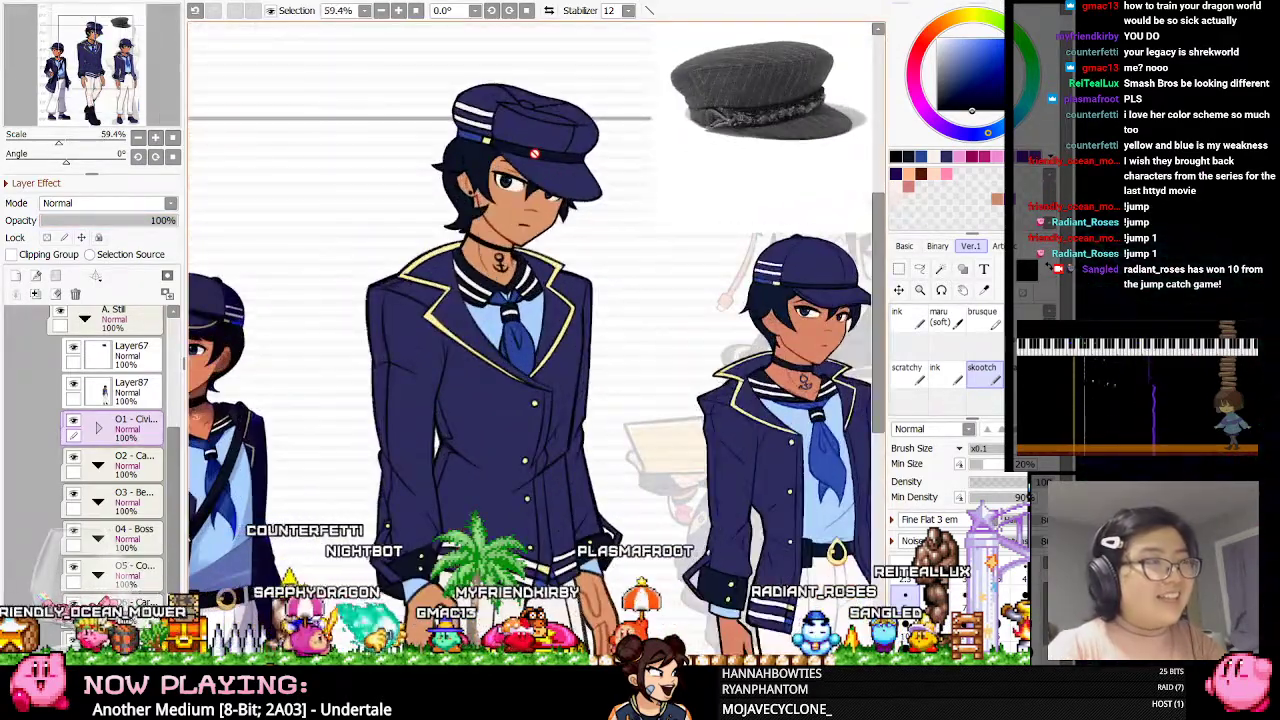
scroll(530, 141, "up", 4)
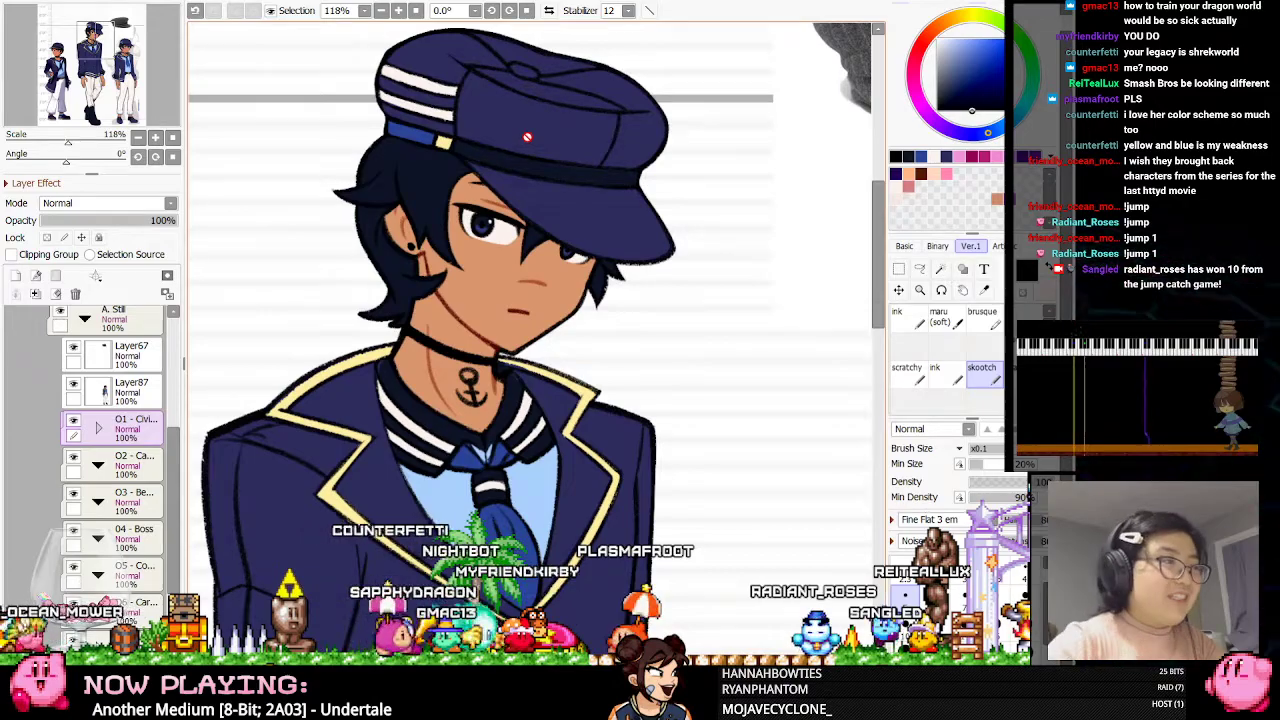
Fade the O1 - Civilian folder again and erase the upper part of the jaw line below the ear on Layer69
left_click(105, 220)
left_click_drag(175, 554, 176, 608)
left_click(112, 449)
left_click(130, 558)
key("e")
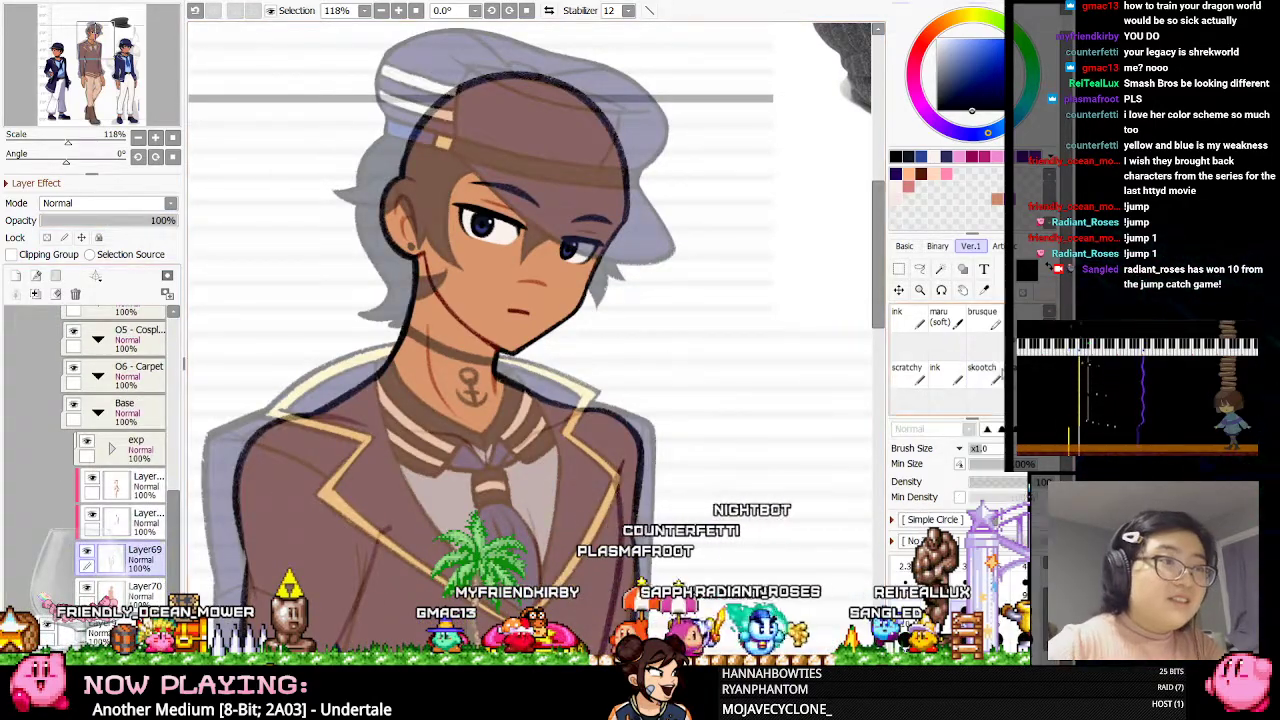
left_click_drag(422, 254, 435, 310)
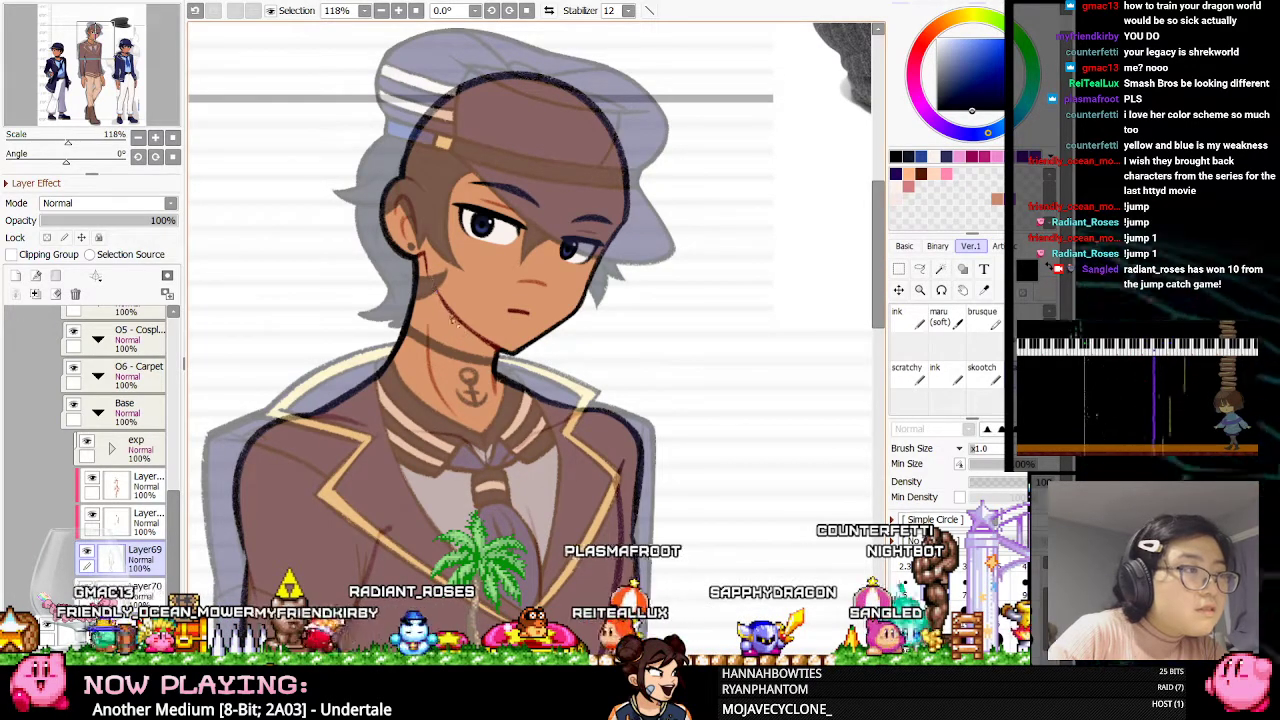
Return the O1 - Civilian folder to full 100% opacity
left_click_drag(172, 499, 173, 429)
left_click(140, 390)
left_click_drag(124, 221, 274, 200)
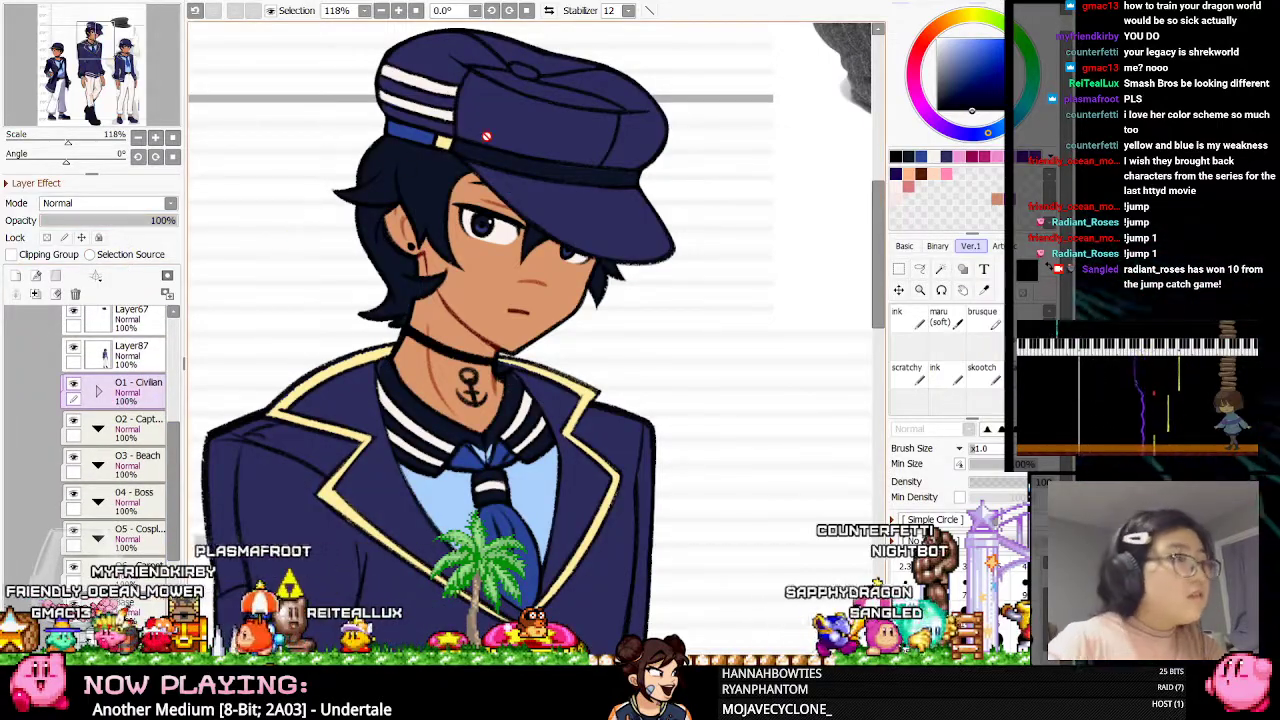
Compare the three figures in normal and mirrored view, and inspect the middle figure's neck tattoo and sailor collar up close
scroll(486, 138, "down", 5)
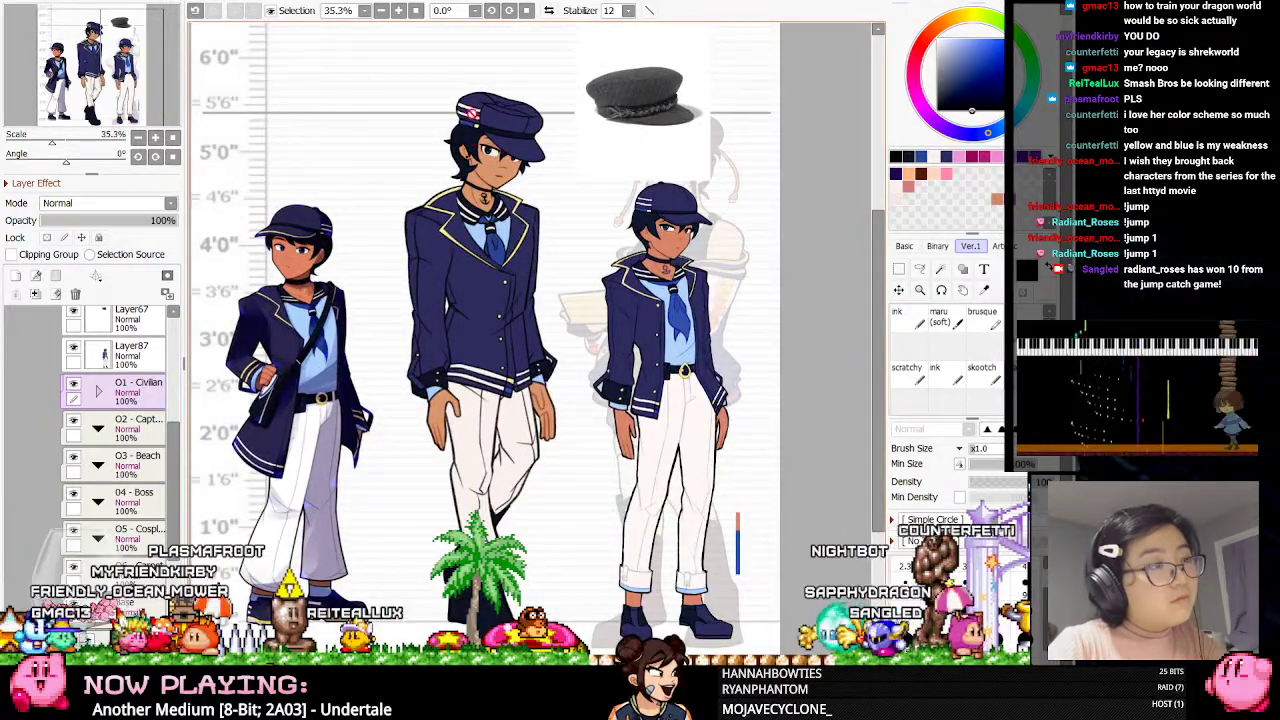
scroll(480, 99, "up", 3)
scroll(495, 88, "up", 1)
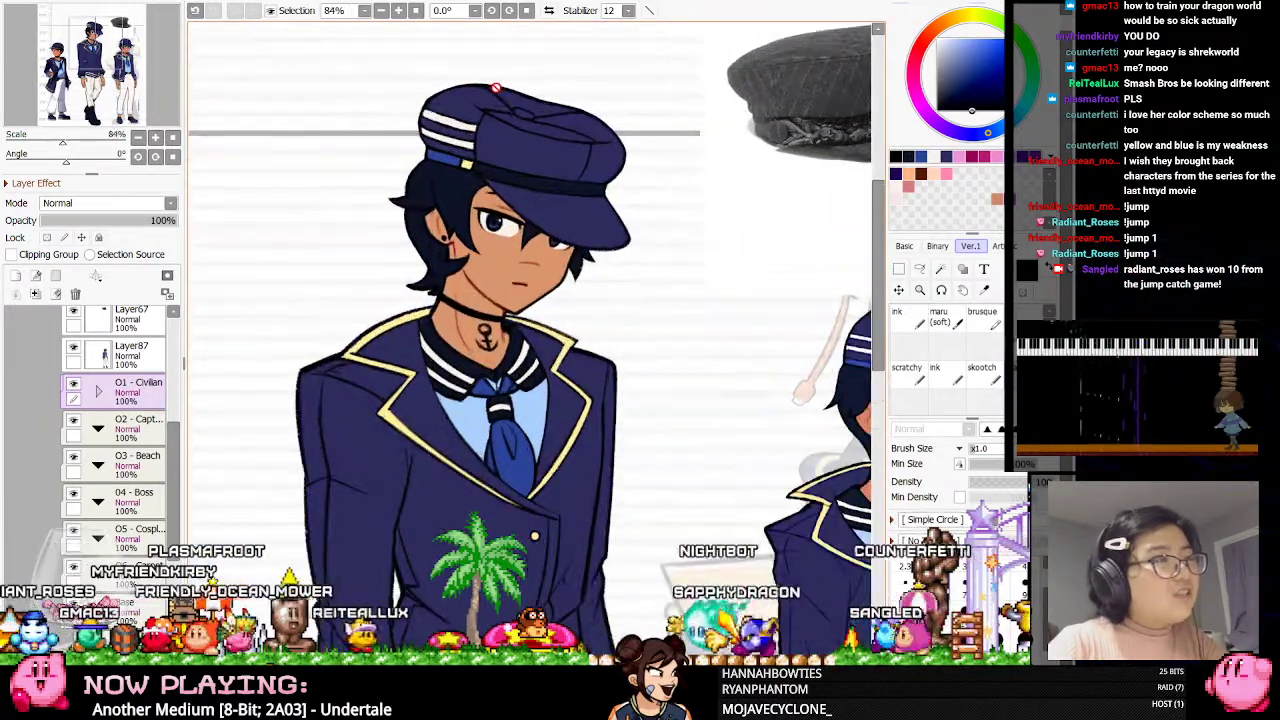
left_click(550, 10)
scroll(445, 153, "down", 5)
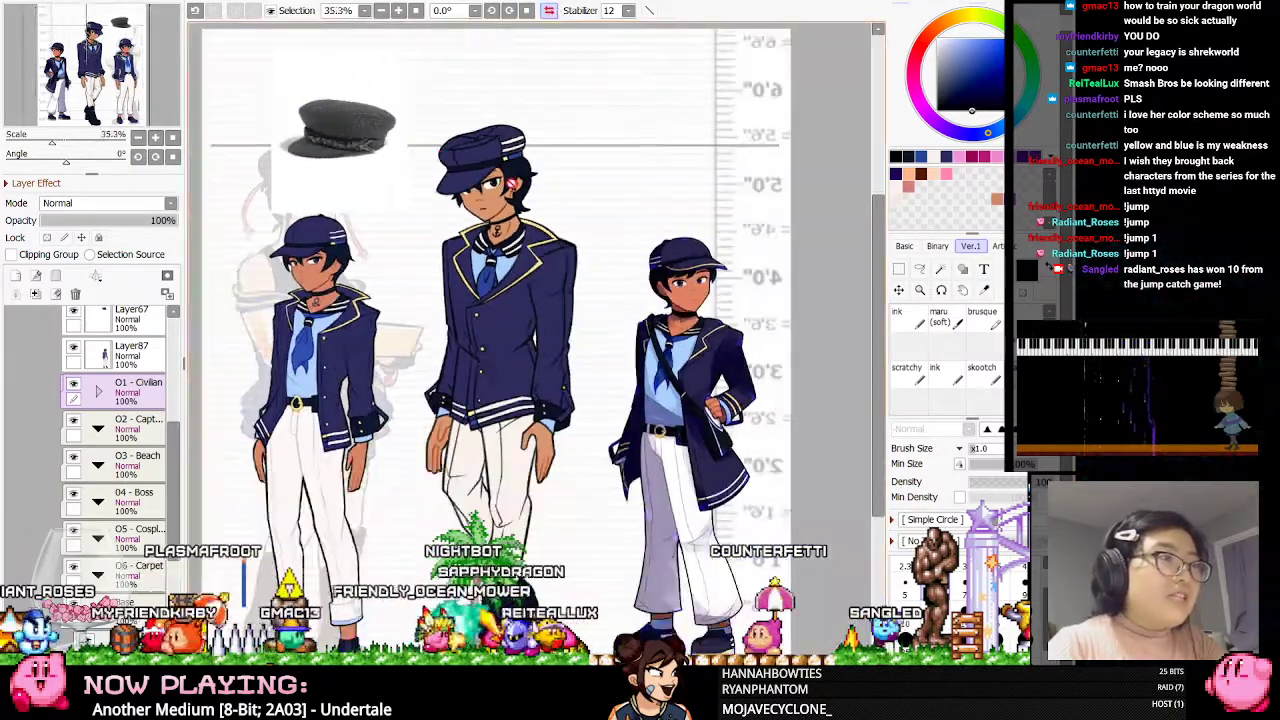
scroll(503, 121, "up", 4)
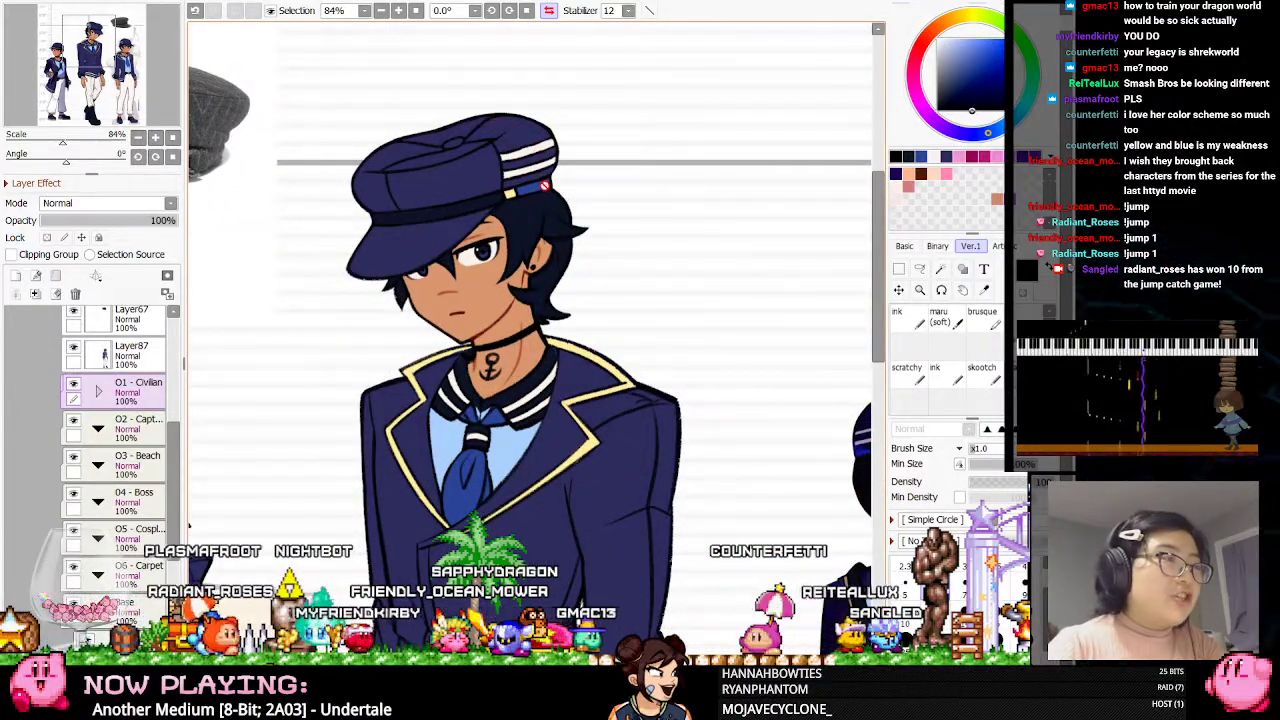
scroll(497, 381, "up", 8)
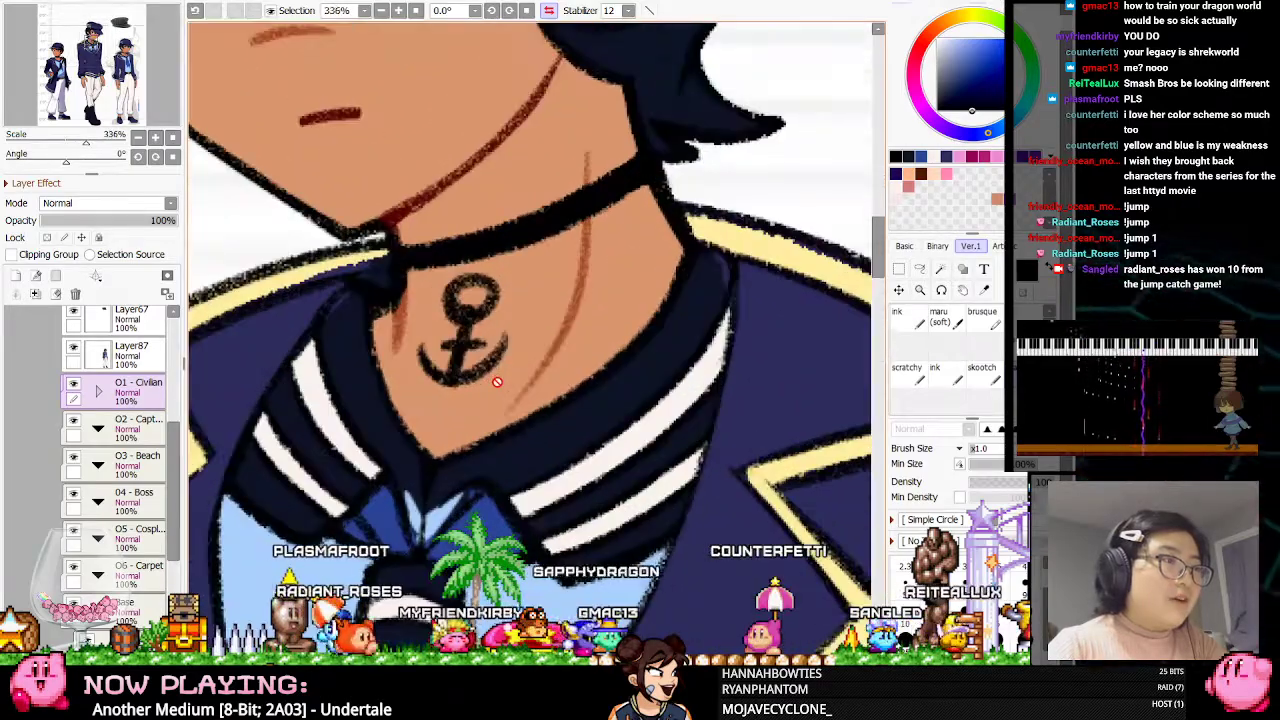
Expand O1 - Civilian, examine the collar linework on Layer81 and select the clipped navy colour layer beneath it
left_click(98, 391)
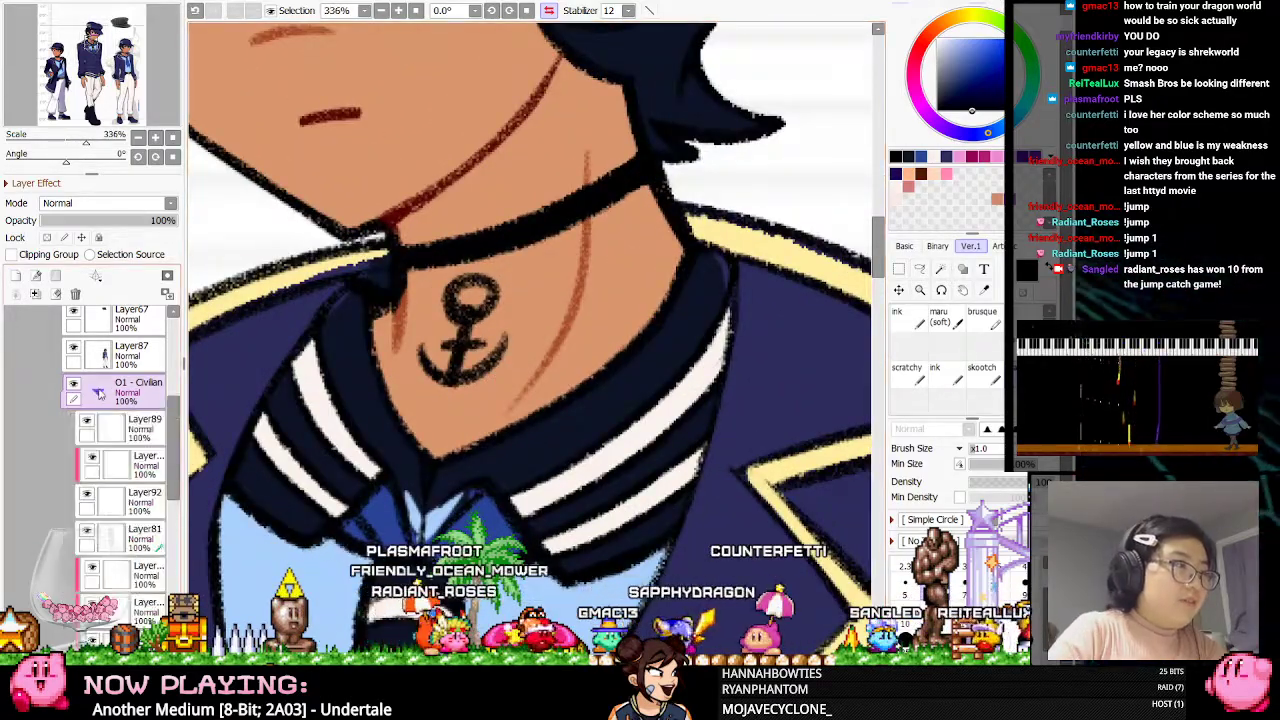
left_click(121, 546)
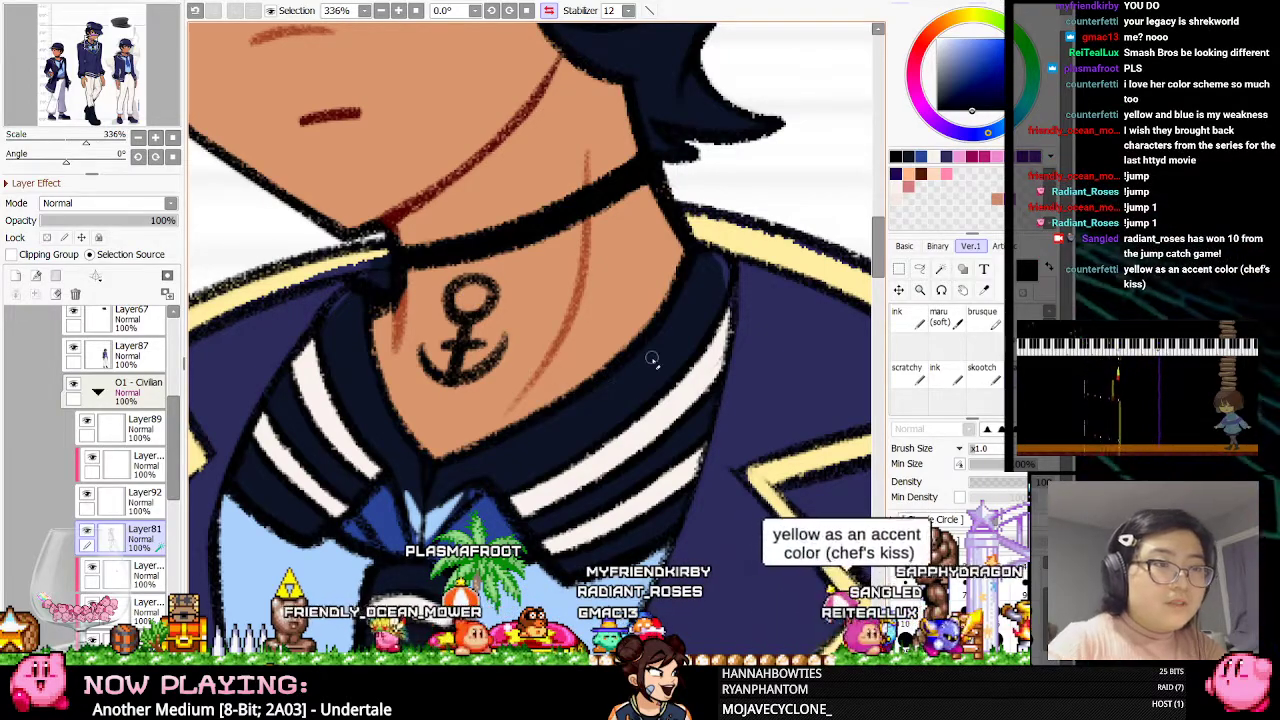
scroll(574, 262, "down", 4)
scroll(708, 224, "up", 5)
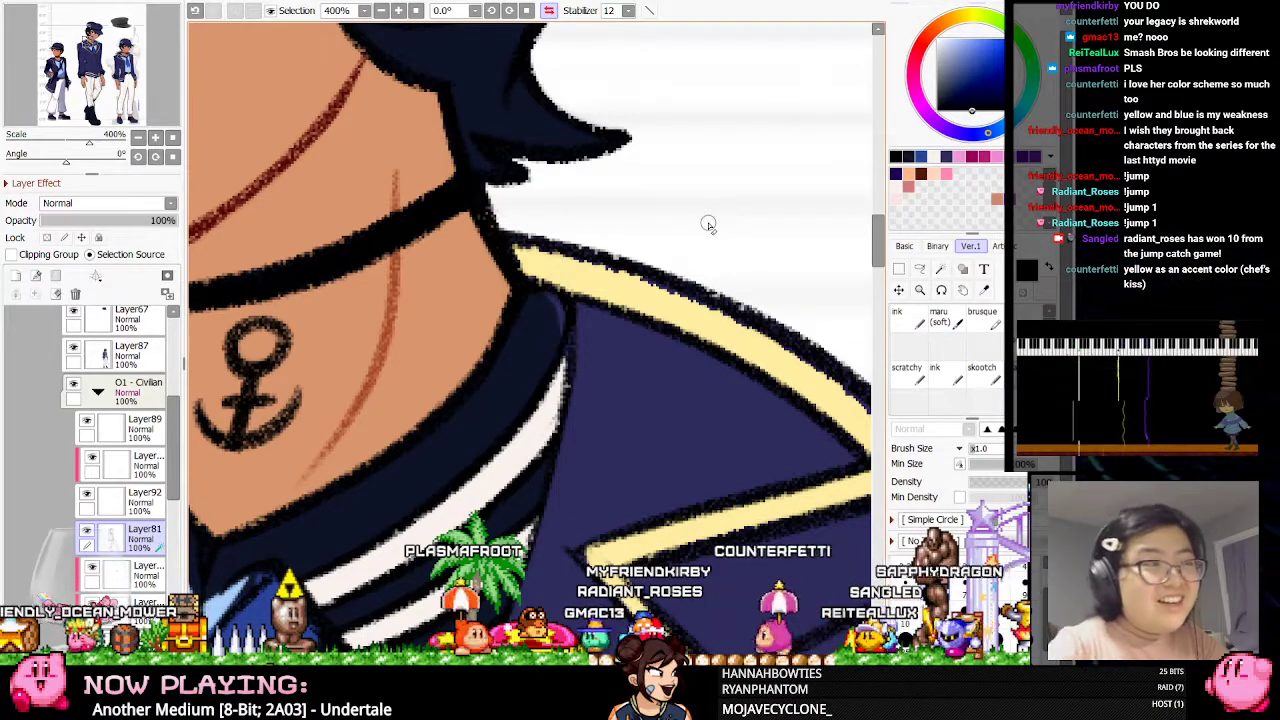
scroll(84, 466, "down", 5)
left_click(92, 514)
left_click(115, 476)
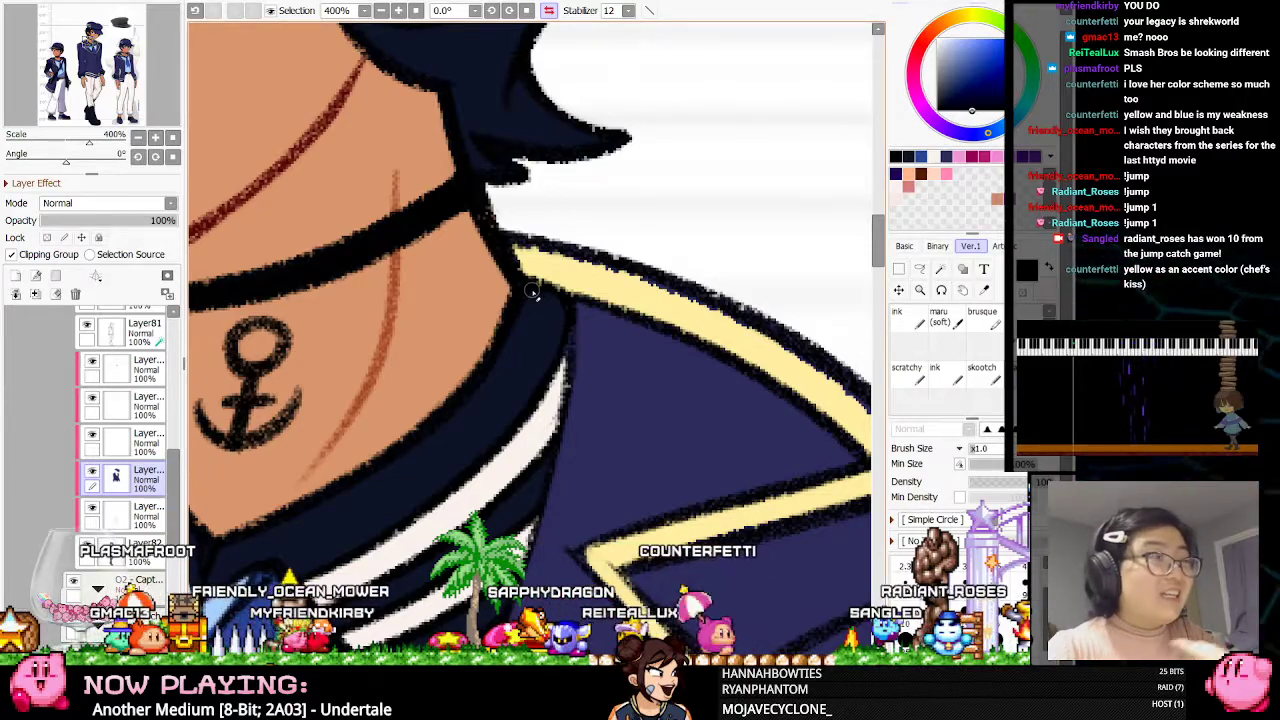
Review the mirrored lineup and the middle figure's lower jacket, and make Layer81 active
scroll(532, 292, "down", 10)
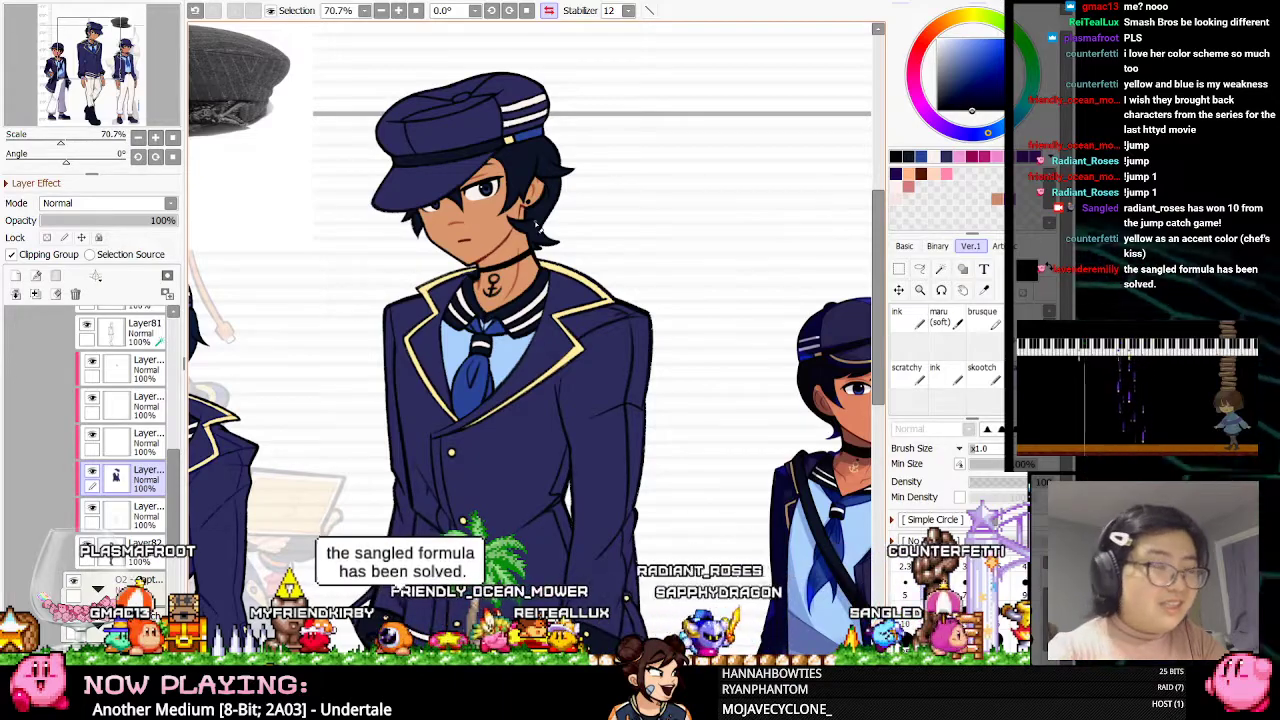
scroll(467, 160, "down", 3)
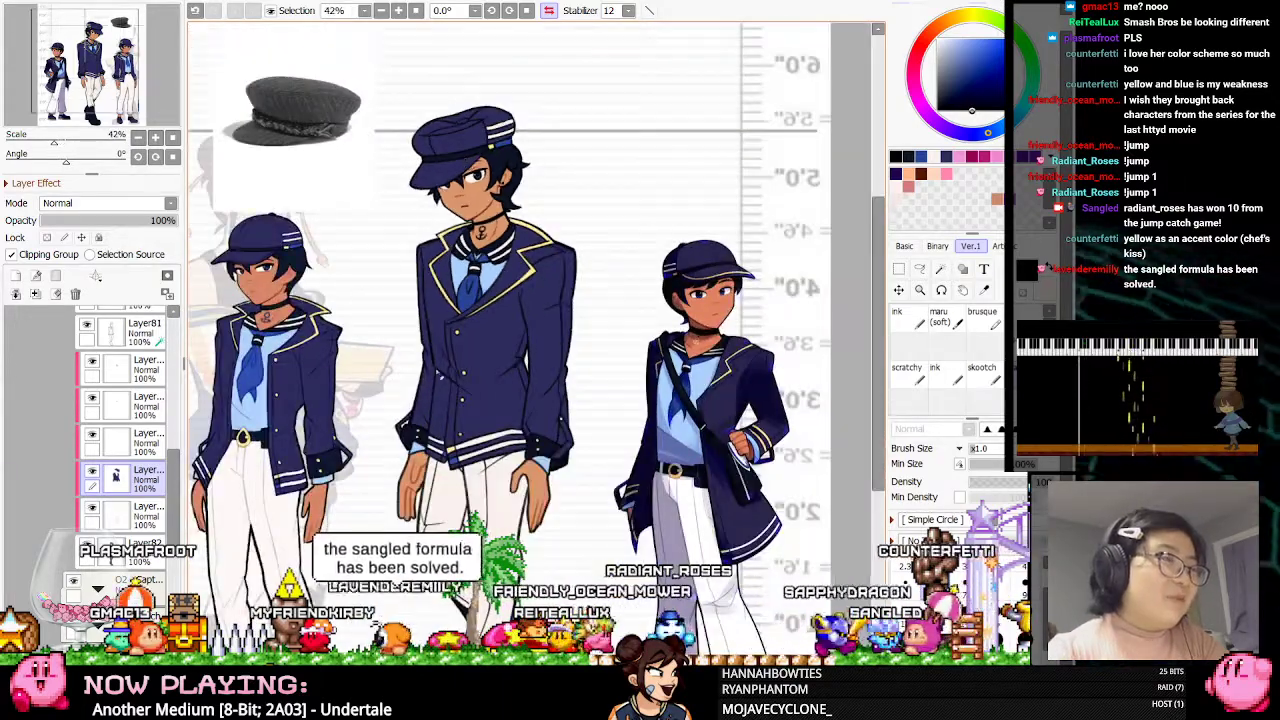
scroll(437, 523, "up", 3)
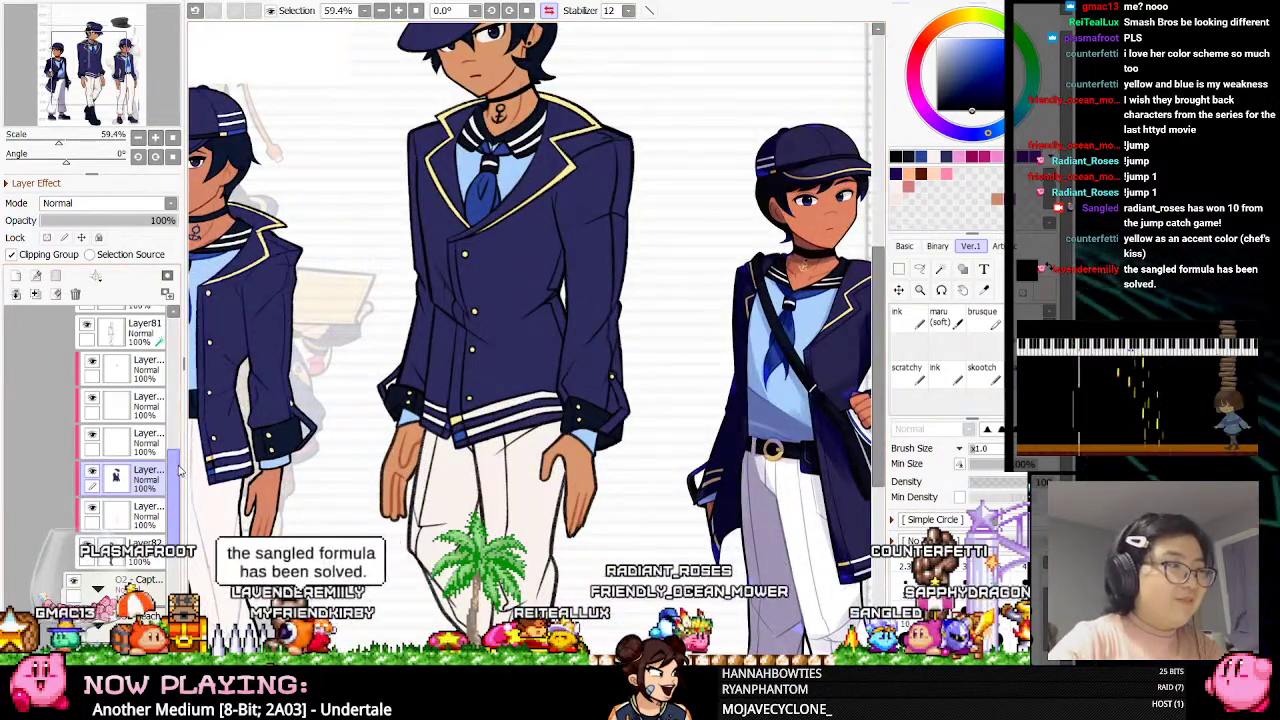
scroll(113, 440, "up", 3)
left_click(113, 508)
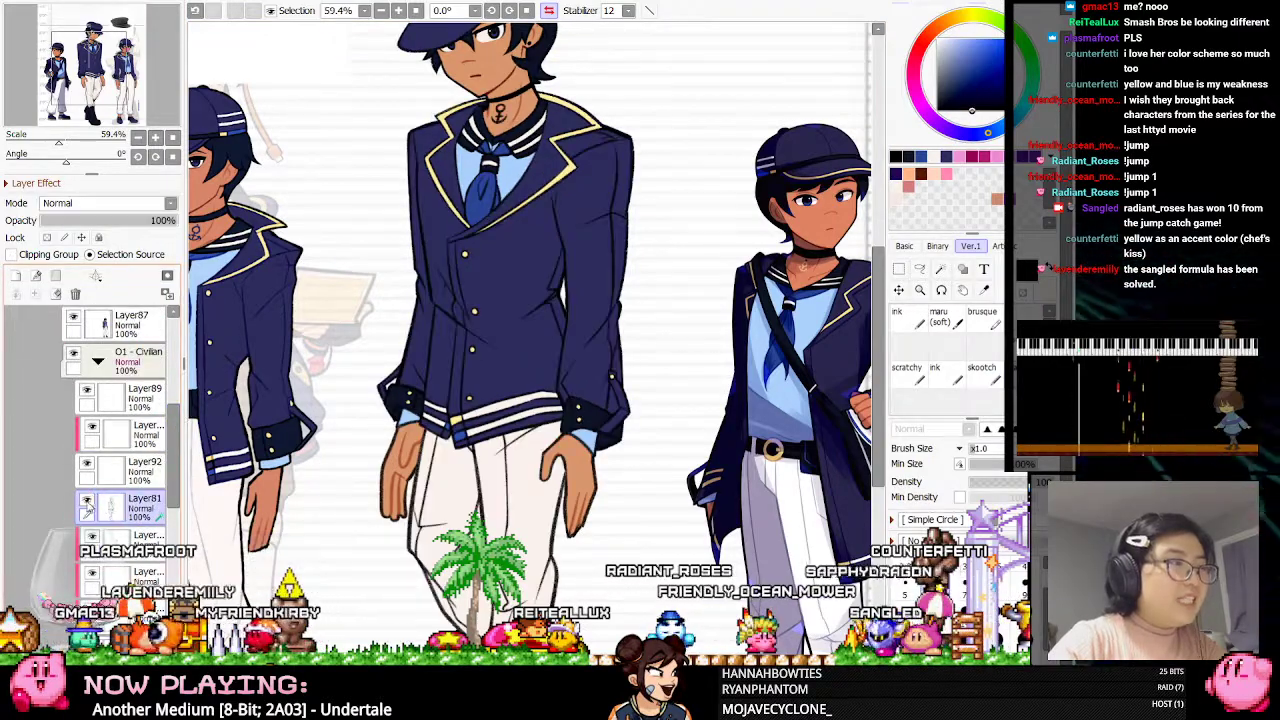
Create a new layer directly above Layer81 and clip it to that linework layer
left_click(15, 276)
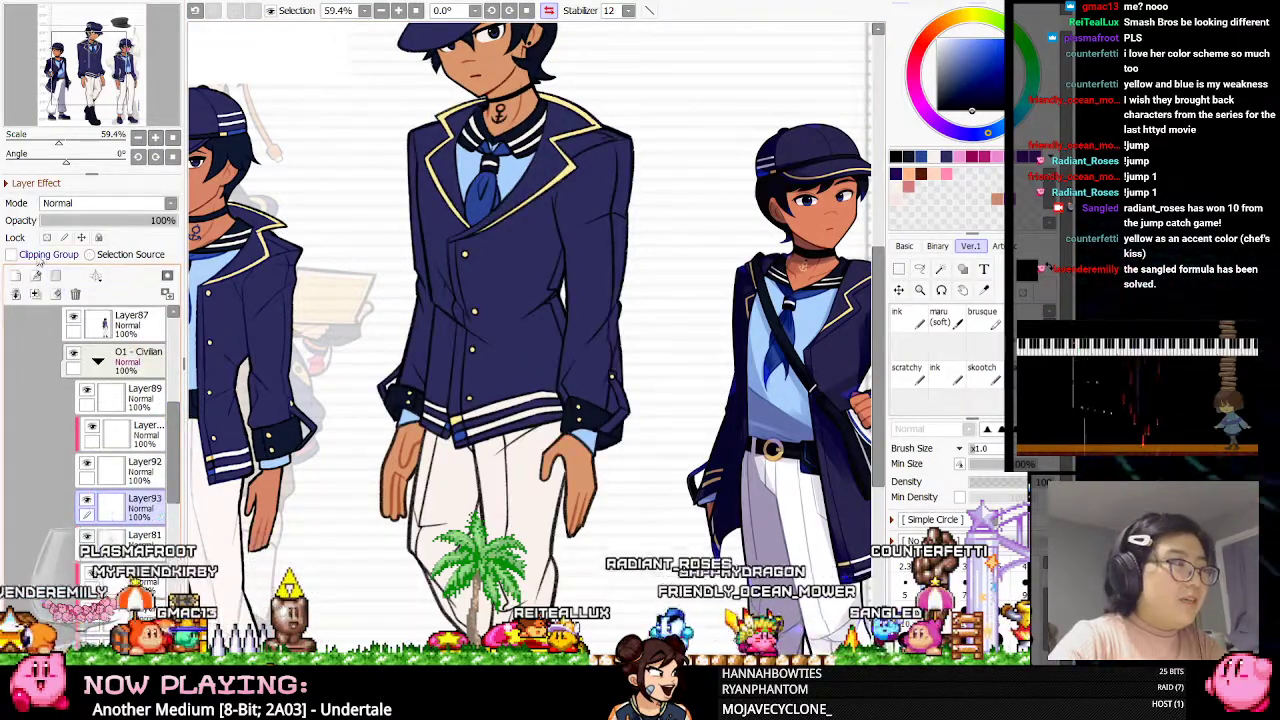
left_click(11, 254)
scroll(680, 500, "down", 2)
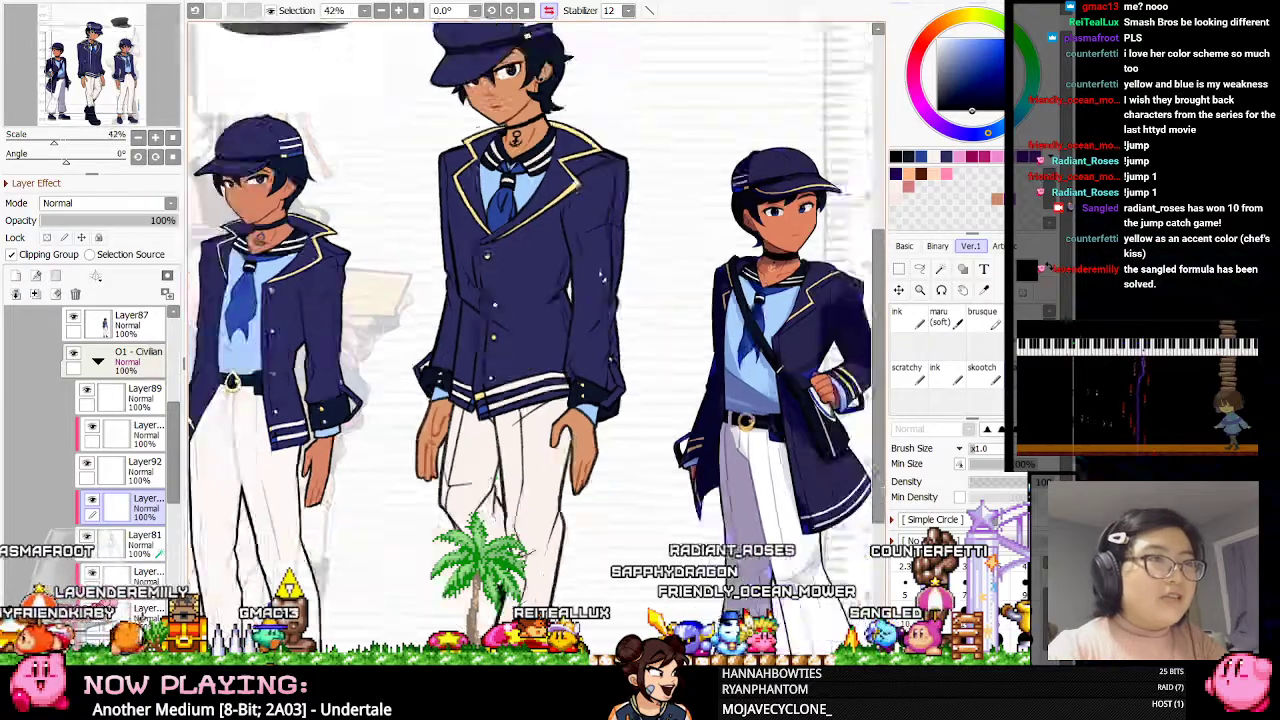
scroll(530, 310, "up", 2)
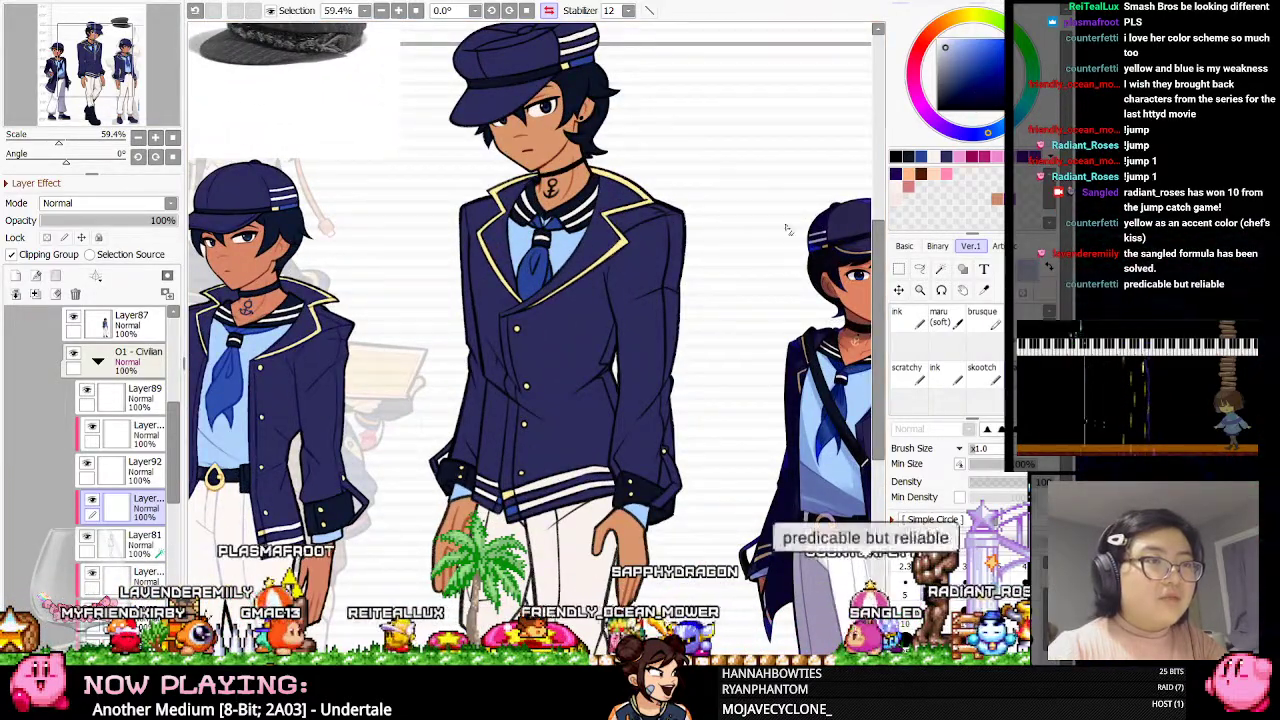
scroll(543, 222, "down", 4)
scroll(536, 381, "up", 9)
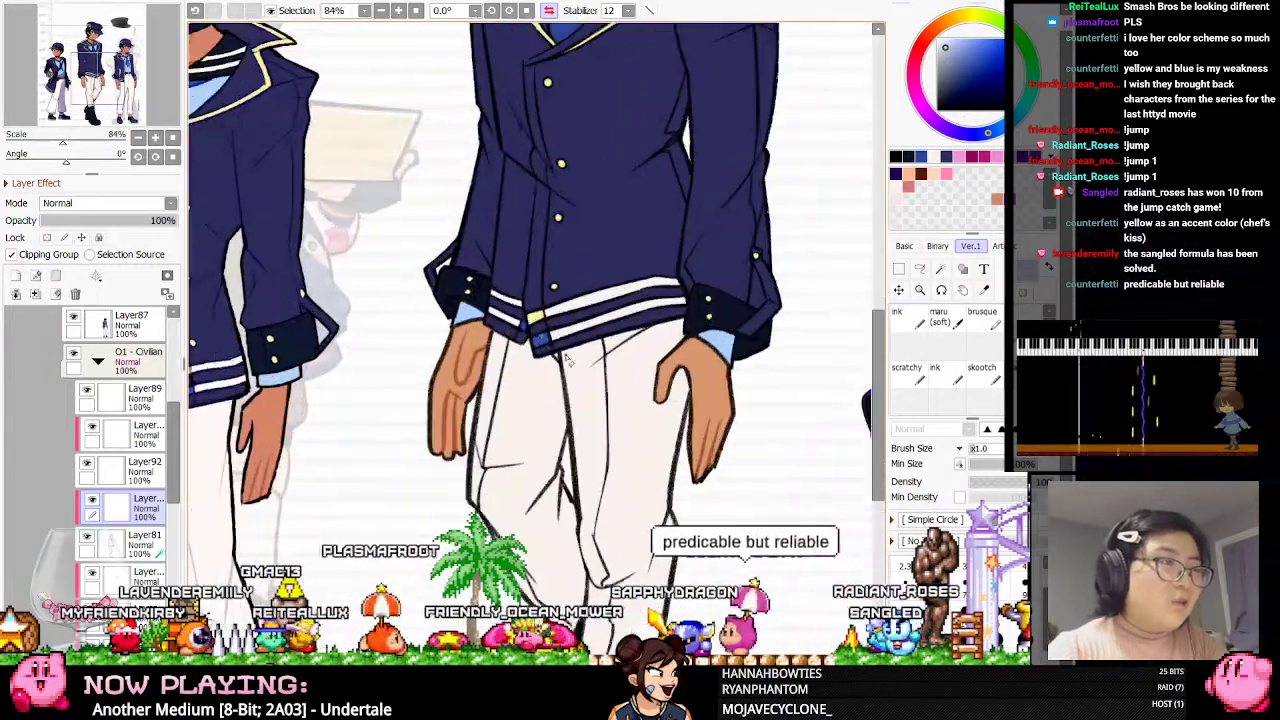
Merge Layer92 down into the new clipped layer above Layer81
left_click(905, 320)
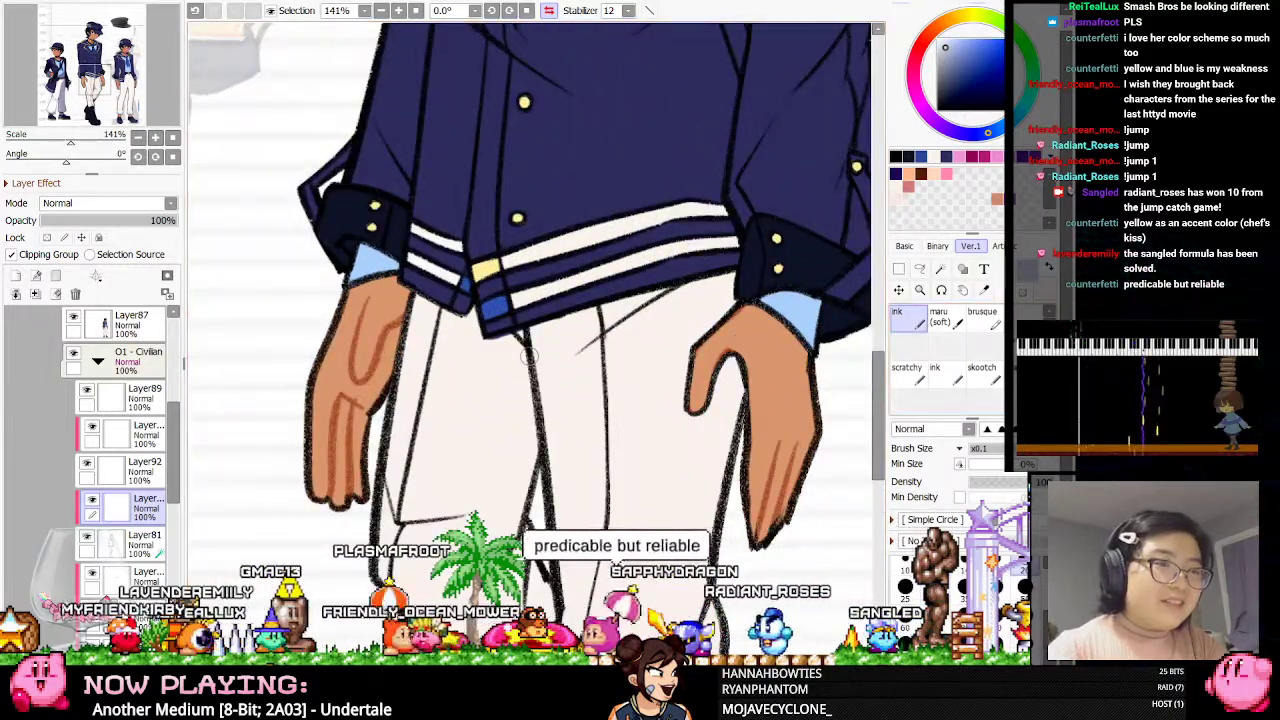
left_click(112, 466)
left_click(899, 271)
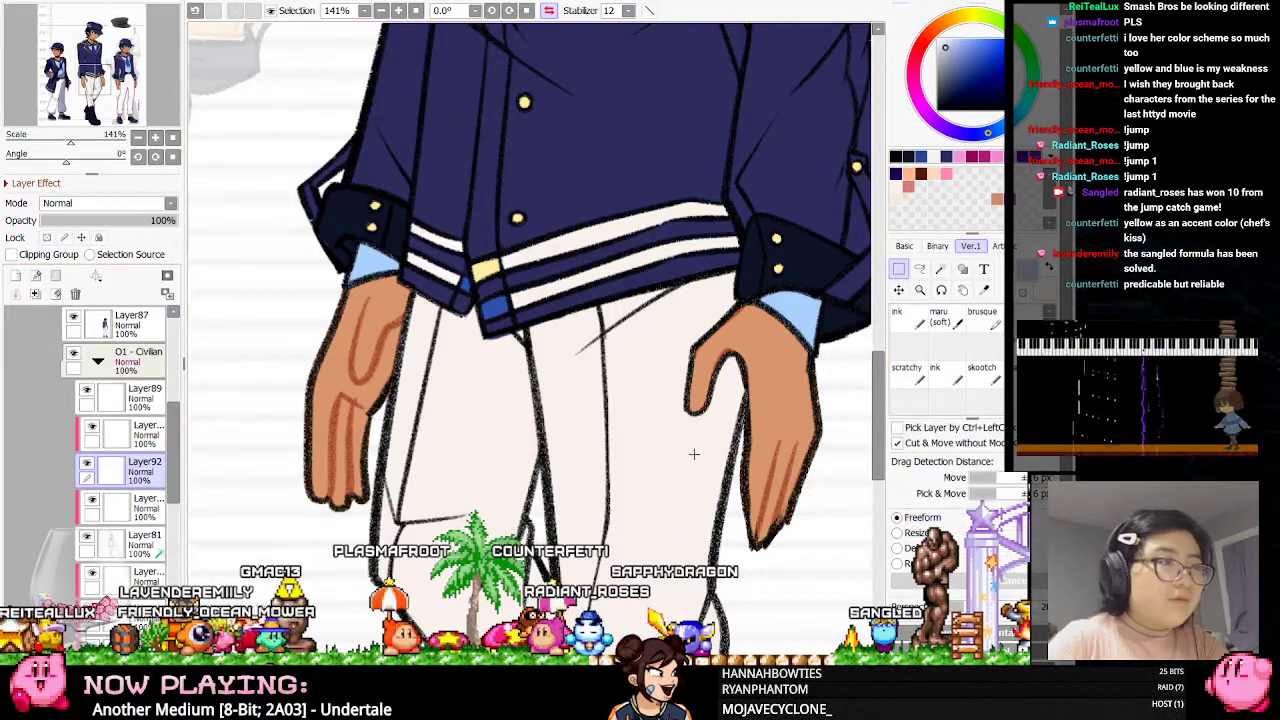
key("ctrl+e")
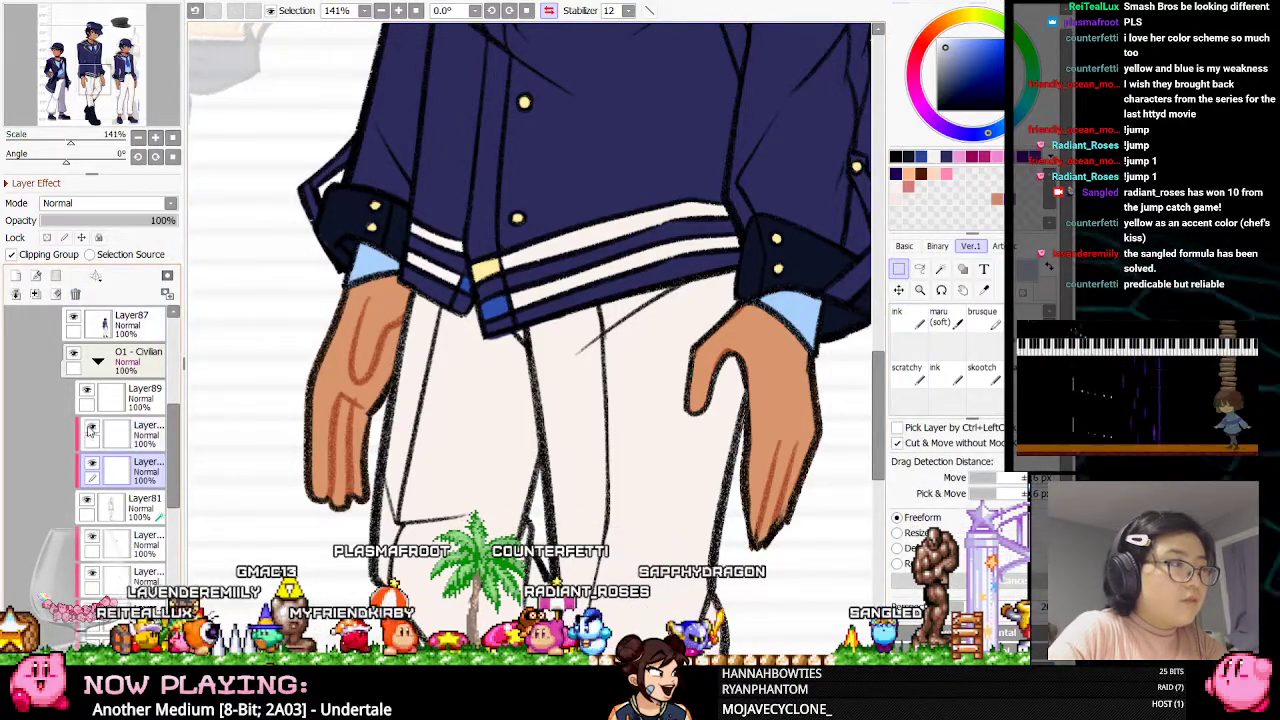
Recolour the middle figure's inner trouser fold lines pale blue from the hips down past the knees, using the ink brush
left_click(919, 322)
mouse_move(606, 380)
left_mouse_down()
mouse_move(549, 382)
mouse_move(559, 370)
left_mouse_up()
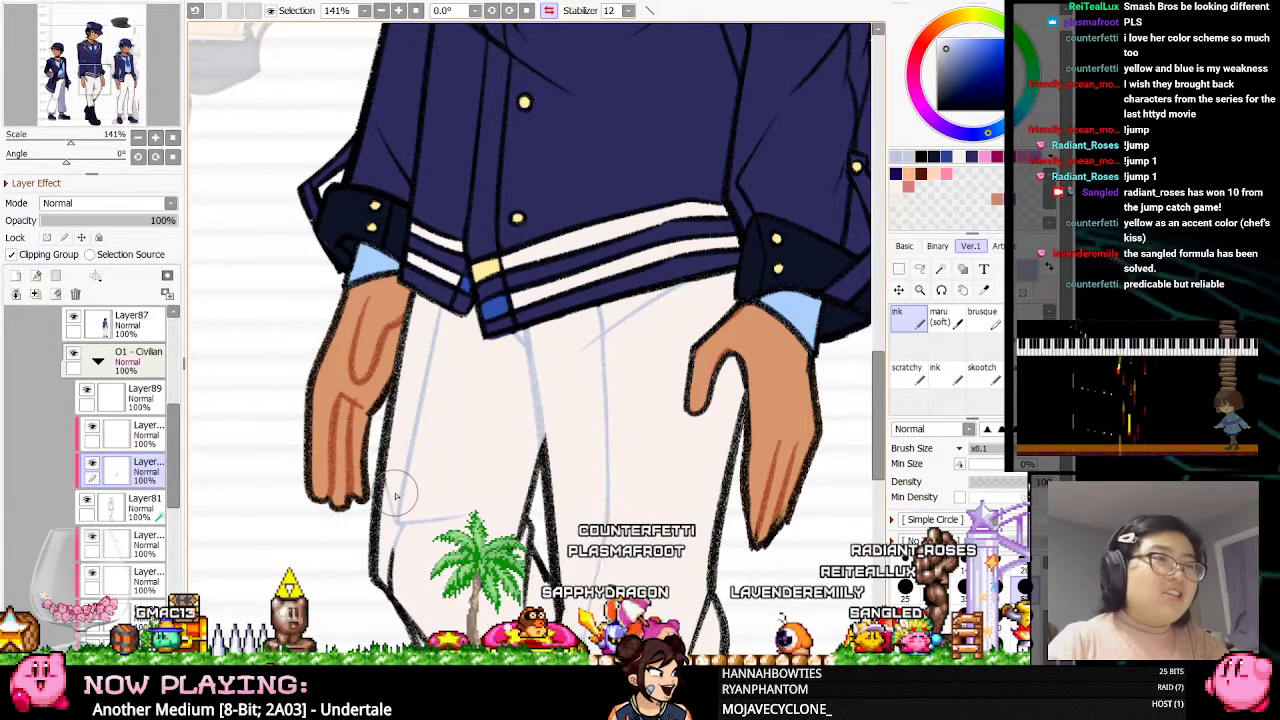
scroll(876, 375, "down", 5)
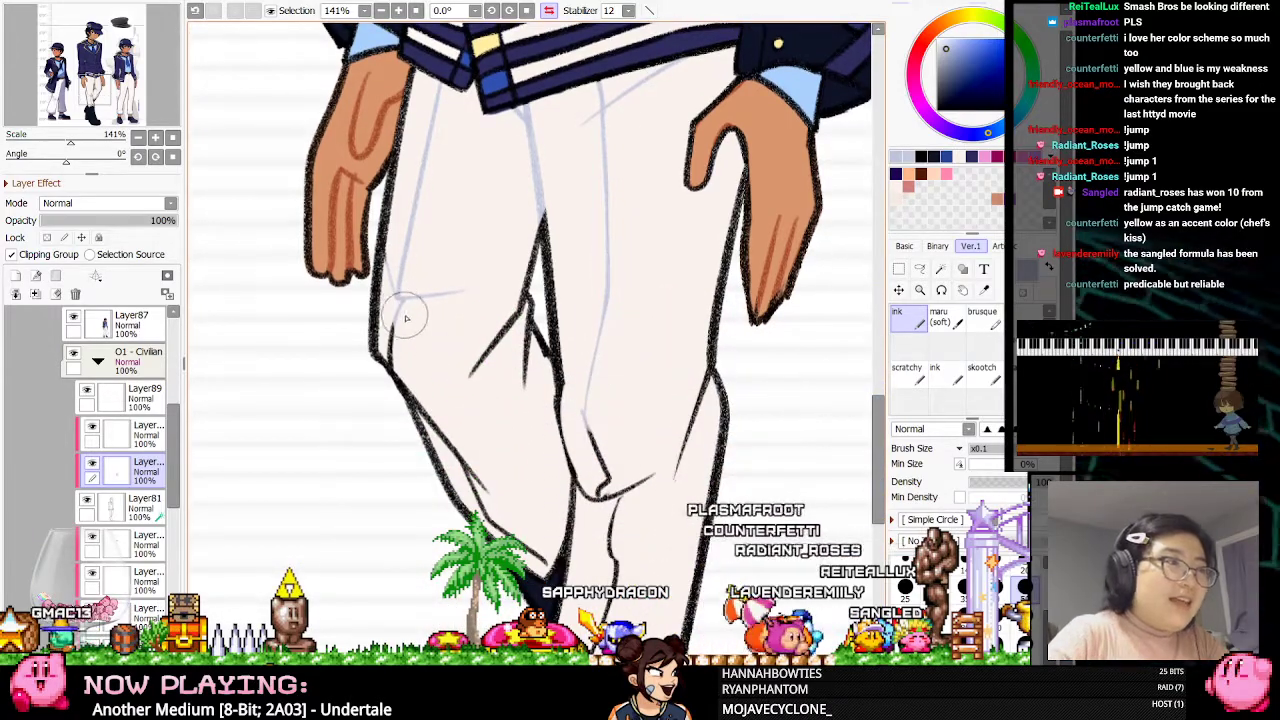
left_click_drag(404, 367, 391, 349)
mouse_move(474, 370)
left_mouse_down()
mouse_move(513, 352)
mouse_move(503, 291)
mouse_move(520, 343)
left_mouse_up()
key("ctrl+z")
mouse_move(514, 297)
left_mouse_down()
mouse_move(506, 289)
mouse_move(517, 326)
left_mouse_up()
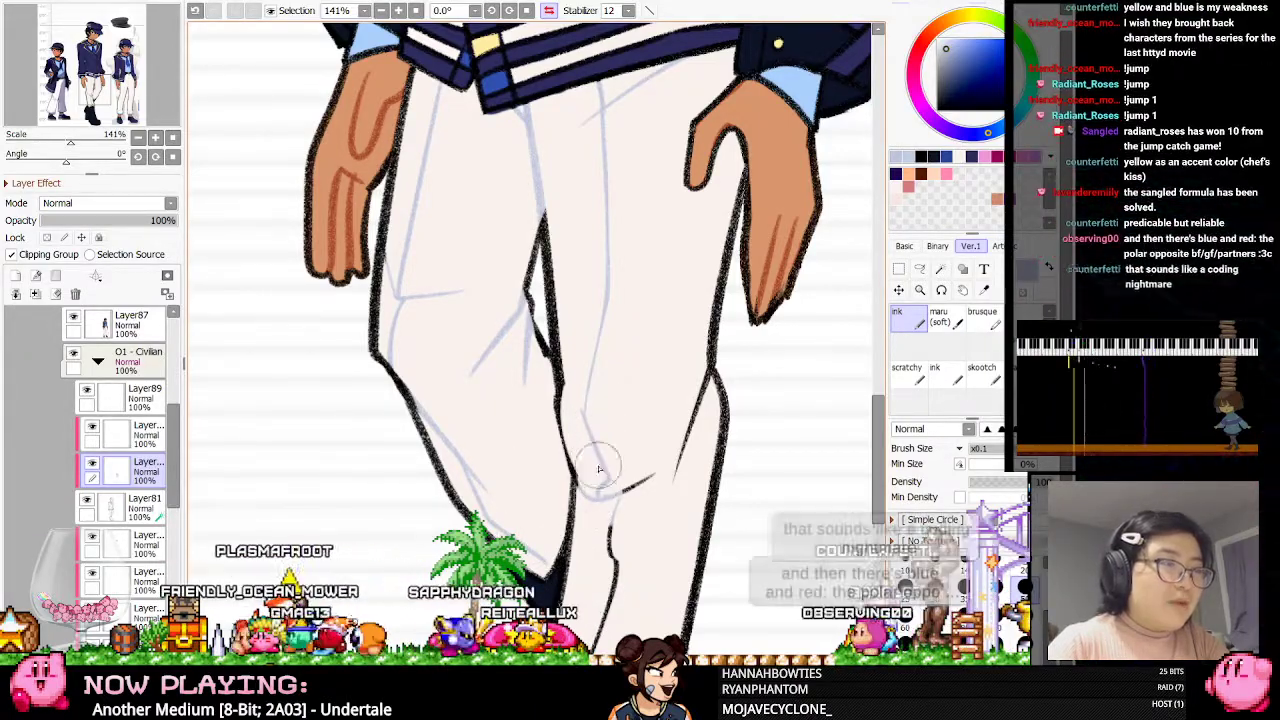
key("ctrl+z")
key("ctrl+z")
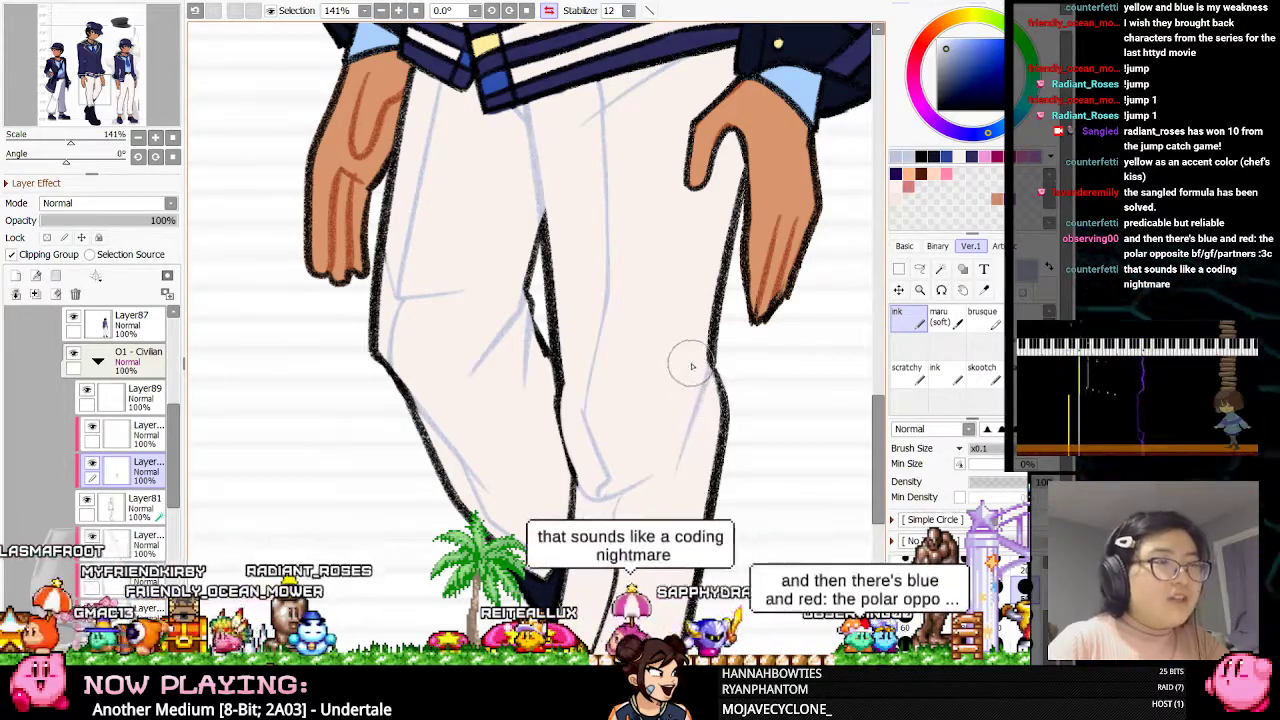
Recolour the remaining fold and hem lines on the middle figure's lower trouser legs pale blue
left_click_drag(878, 410, 878, 443)
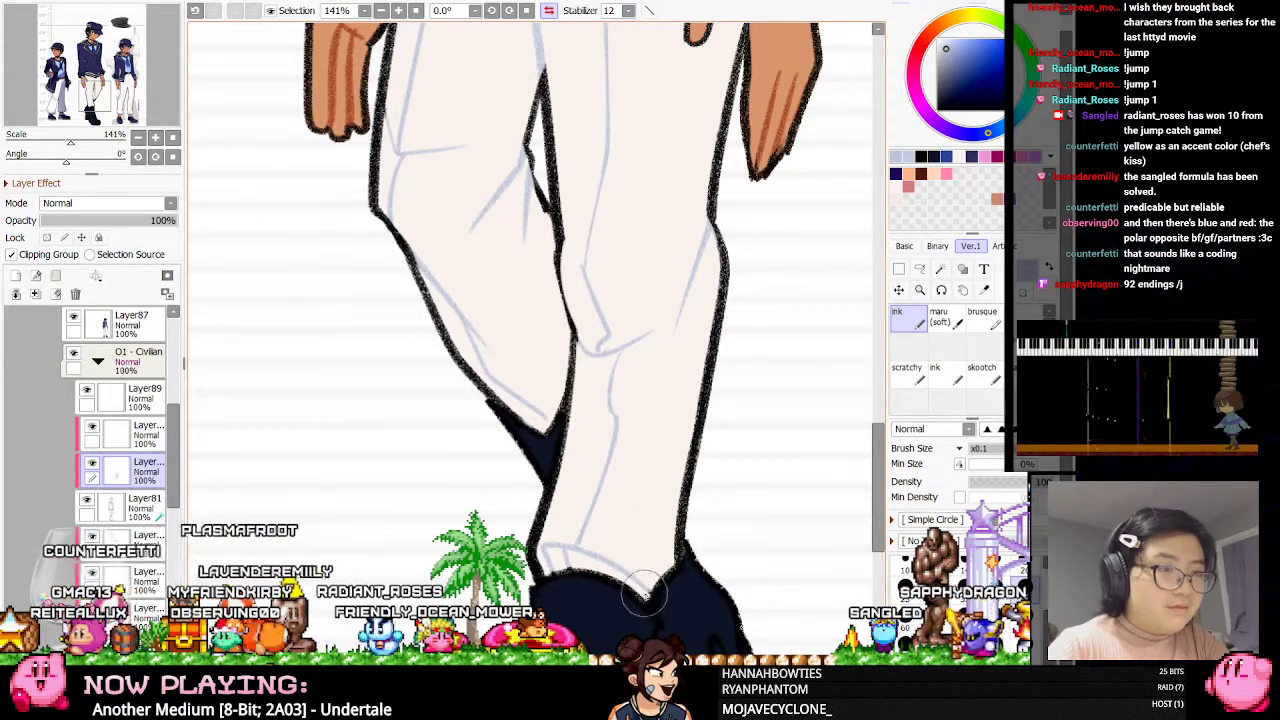
scroll(626, 505, "down", 4)
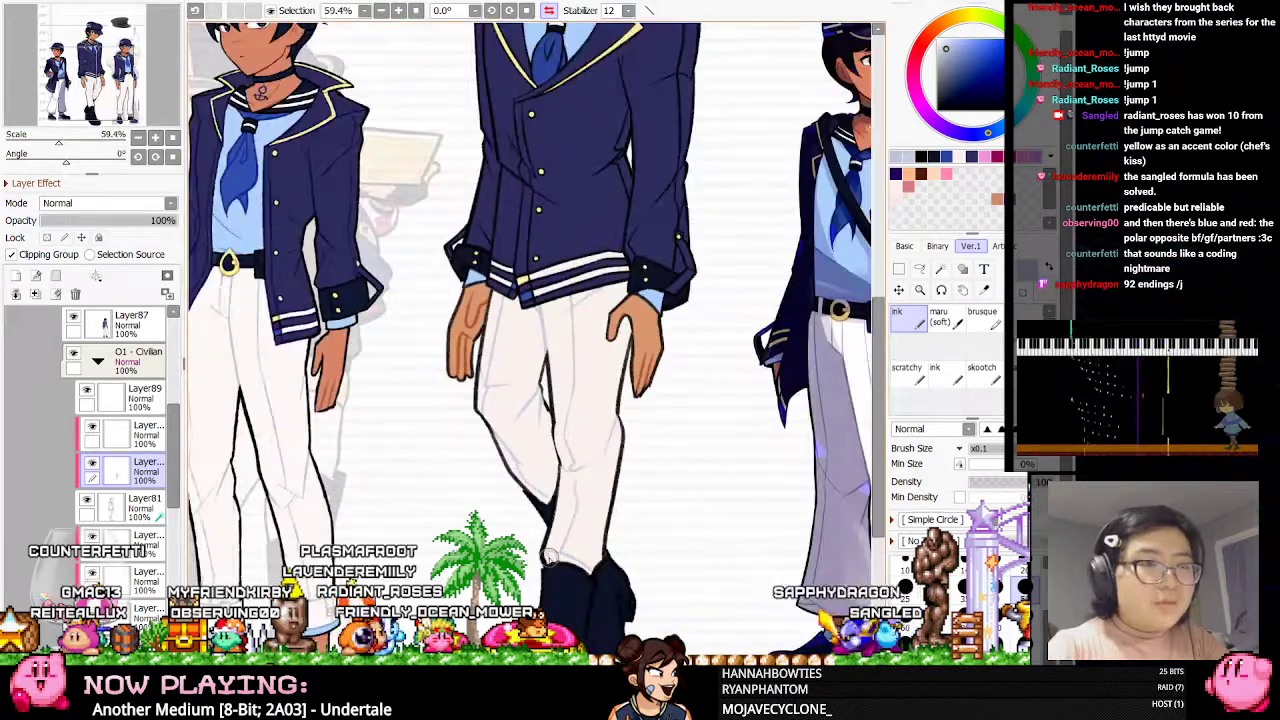
scroll(551, 143, "up", 3)
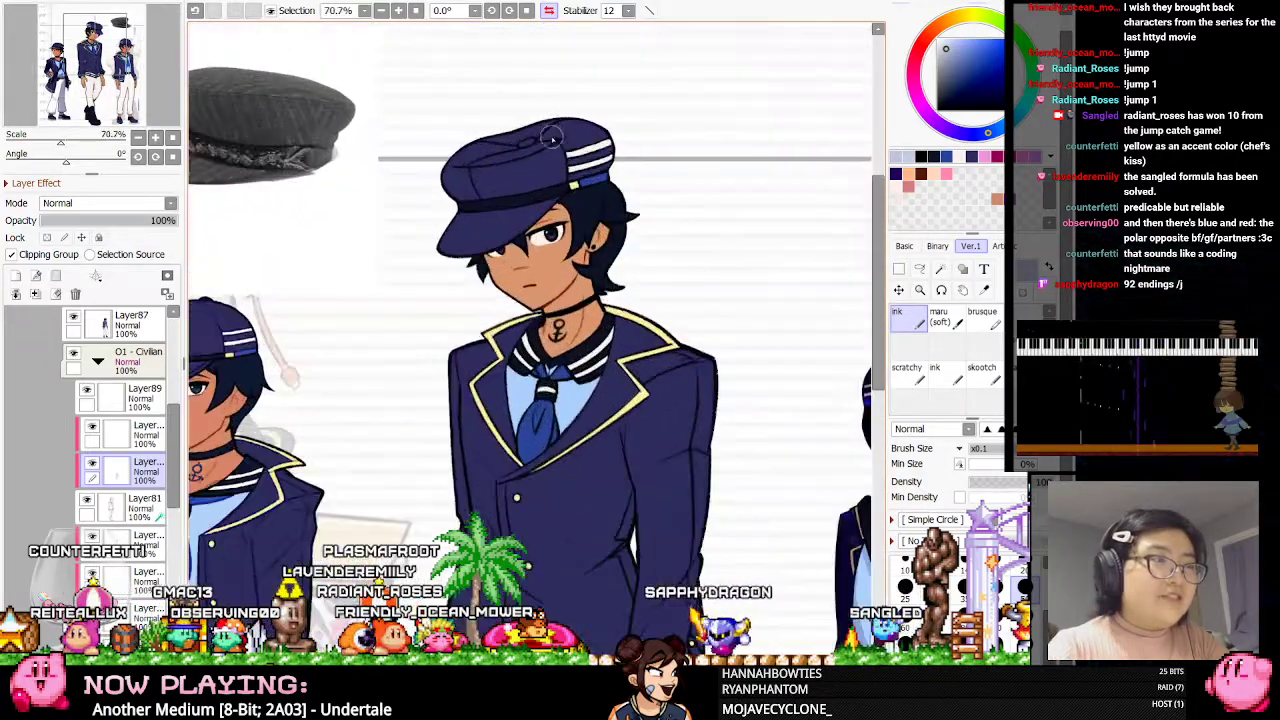